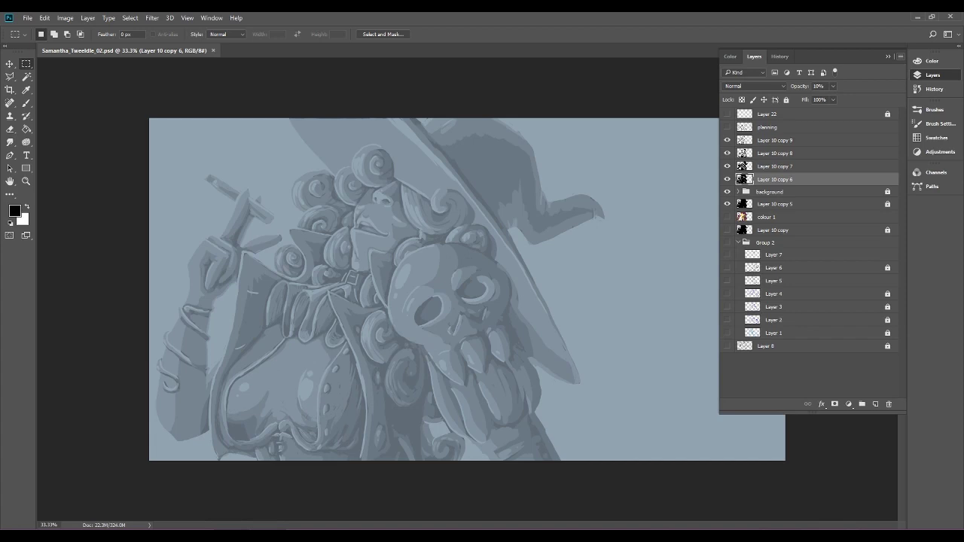
On Layer 10 copy 6, erase along the edges of the outer hair curl below the hat brim to separate it from its neighbours.
left_click(728, 180)
left_click(728, 180)
left_click(10, 129)
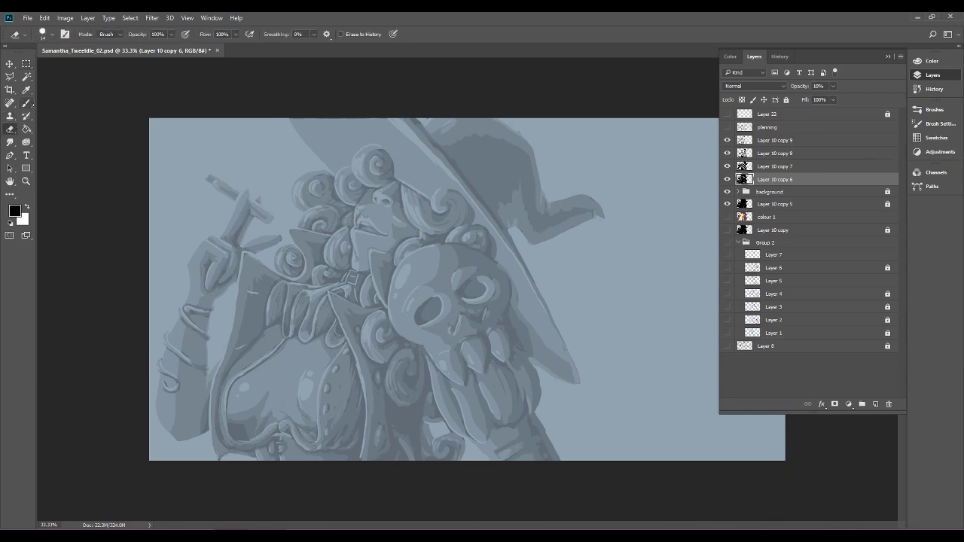
scroll(462, 269, "up", 4)
left_click_drag(339, 189, 568, 349)
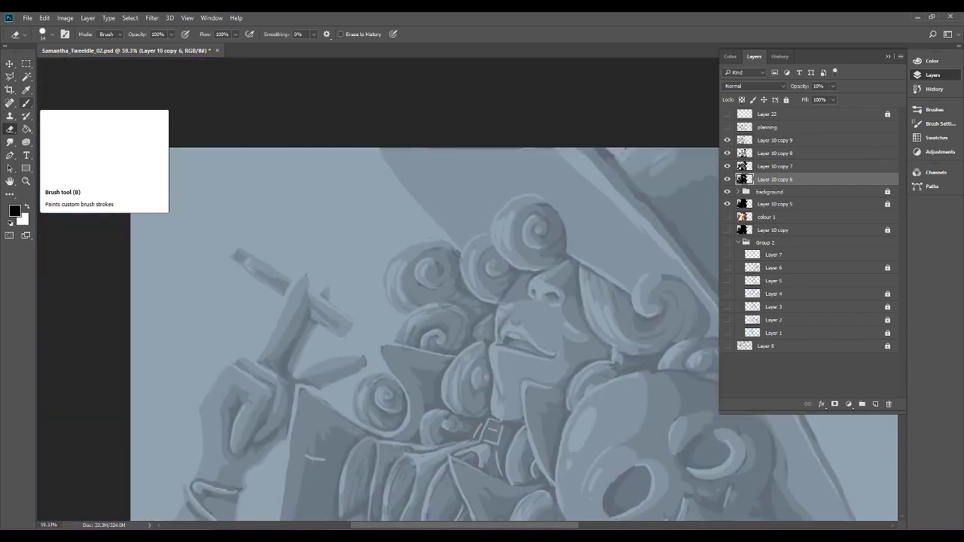
scroll(492, 254, "up", 3)
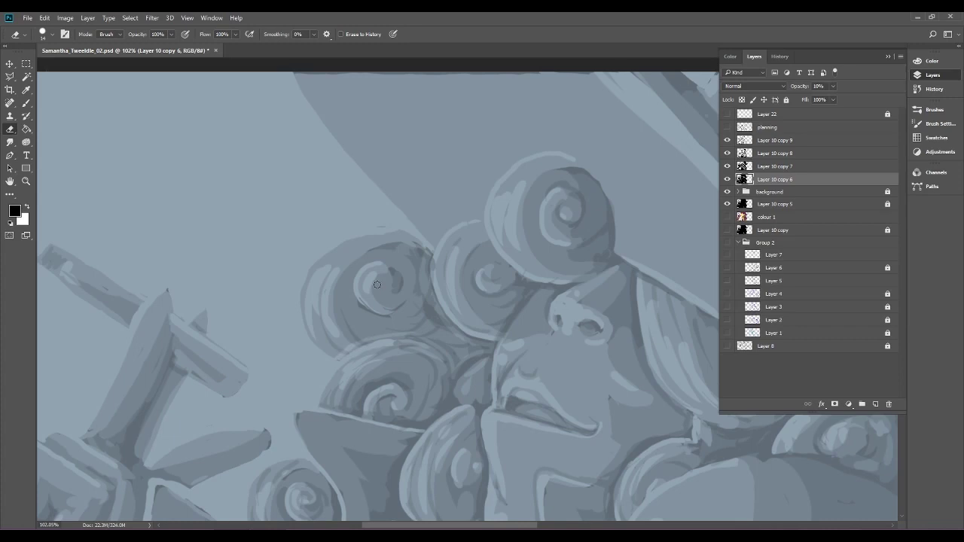
Select the outer hair curl with the Magic Wand and clear that area from Layer 10 copy 6 and Layer 10 copy 7.
left_click(27, 77)
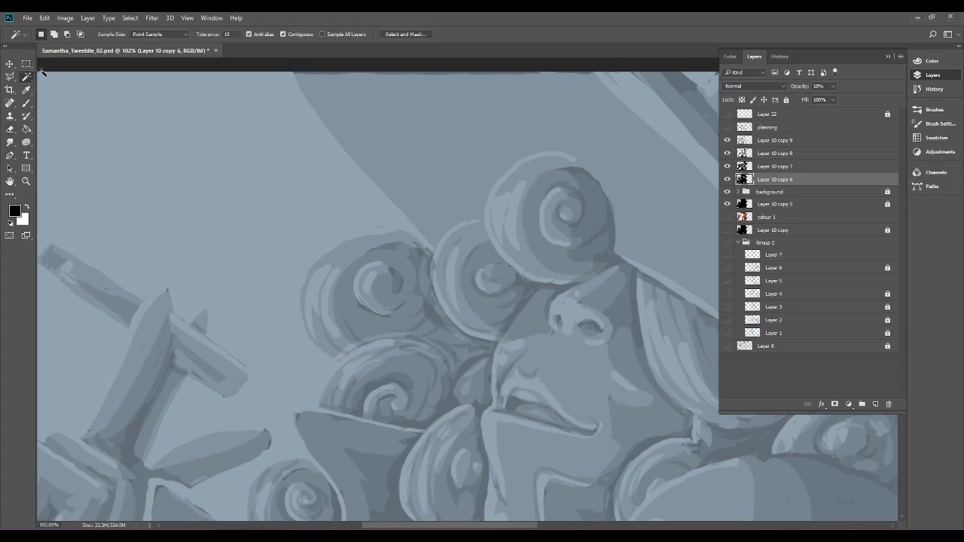
left_click(400, 280)
left_click(45, 17)
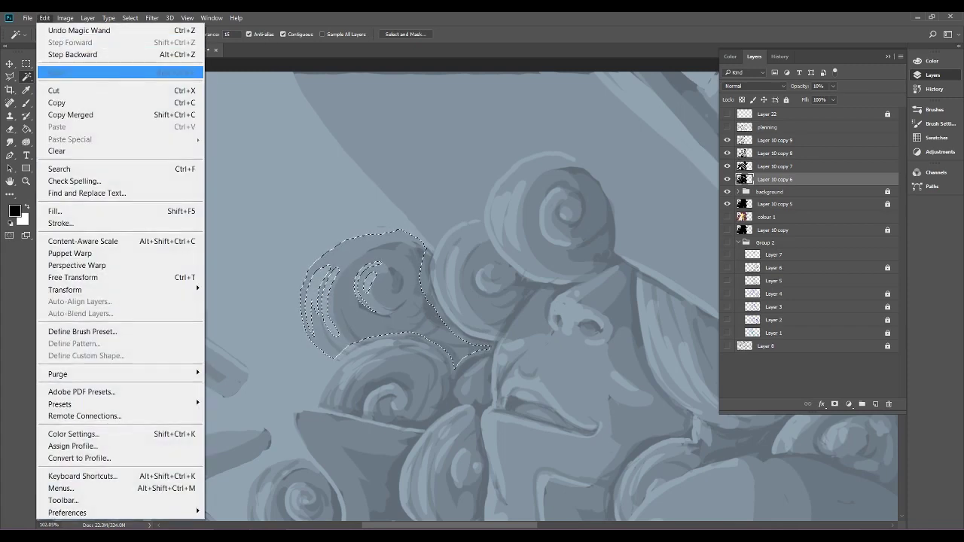
left_click(61, 151)
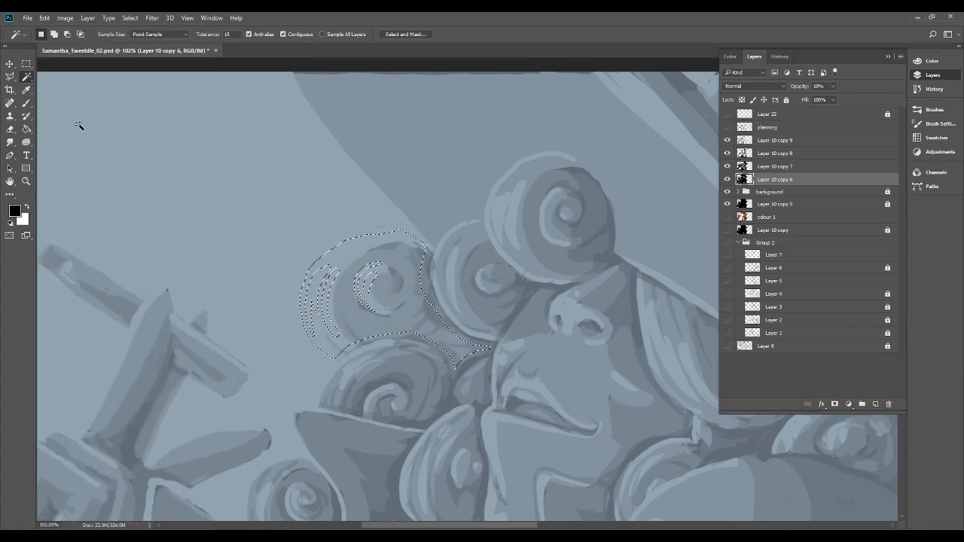
left_click(805, 168)
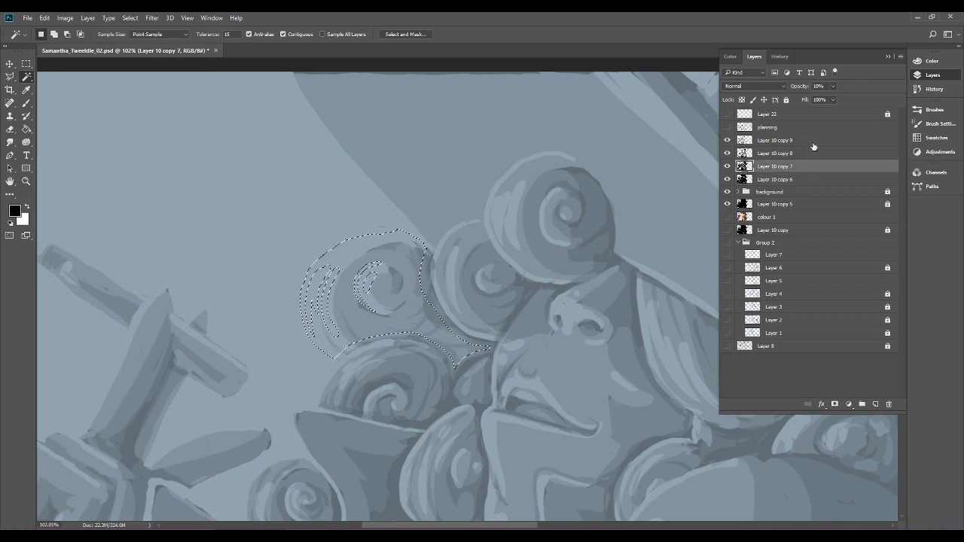
left_click(44, 17)
left_click(60, 151)
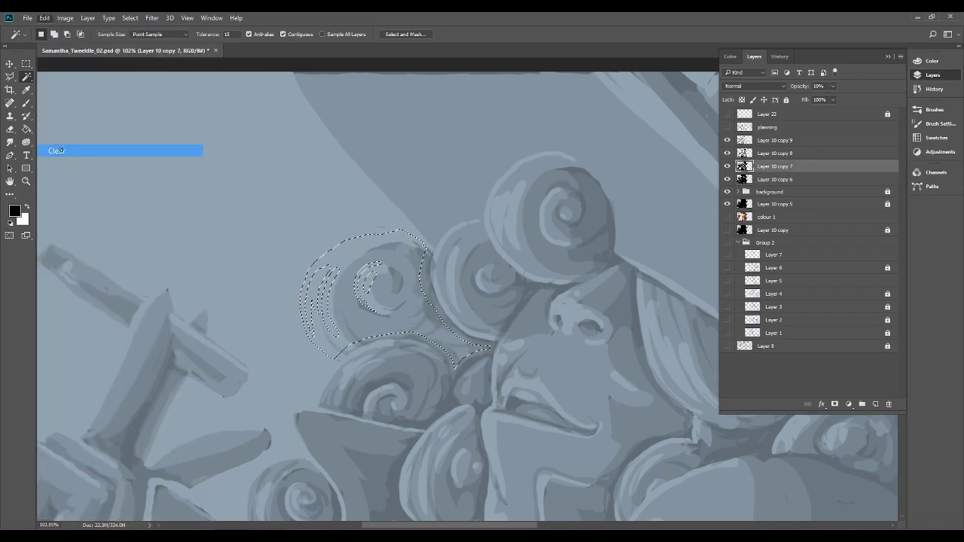
Clear the same selected curl area from Layer 10 copy 8 and Layer 10 copy 9, and deselect it.
left_click(809, 154)
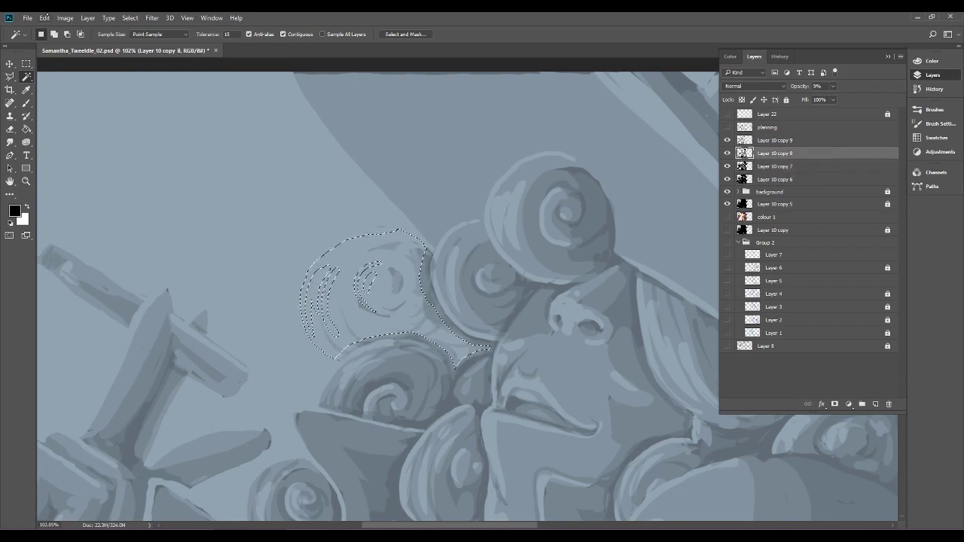
left_click(45, 17)
left_click(66, 149)
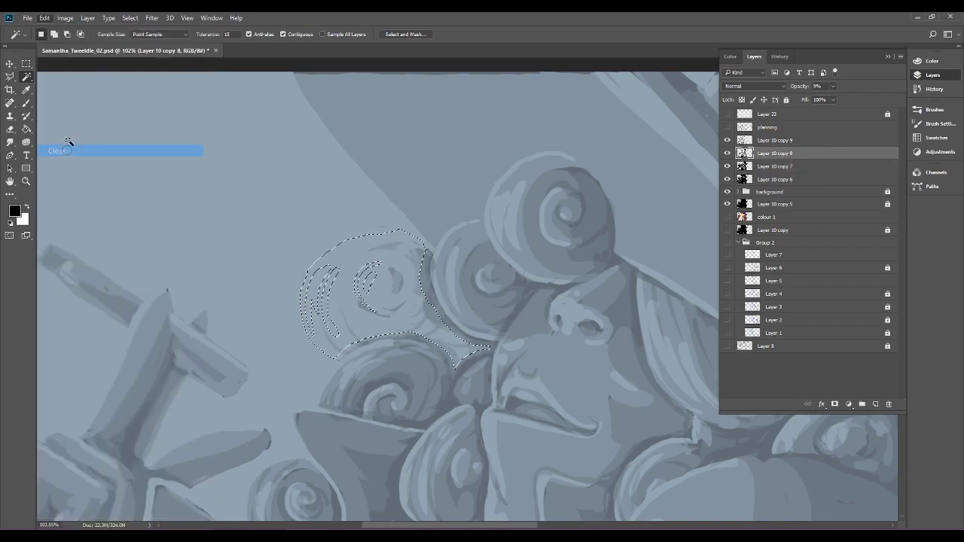
left_click(822, 141)
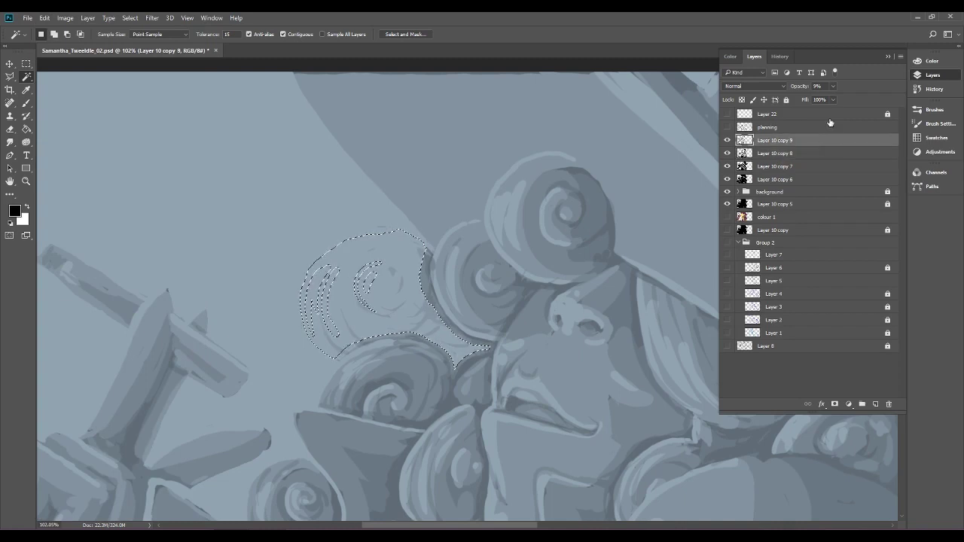
left_click(44, 17)
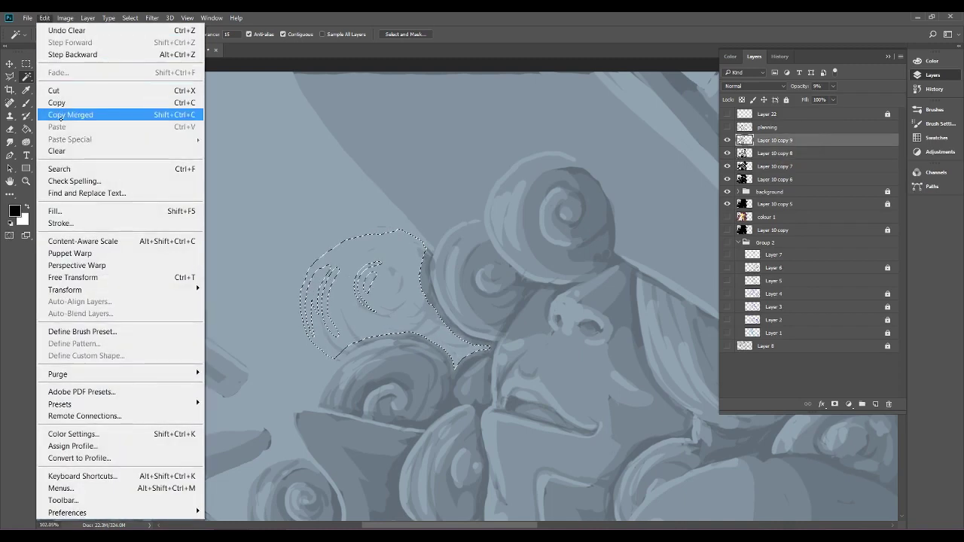
left_click(69, 150)
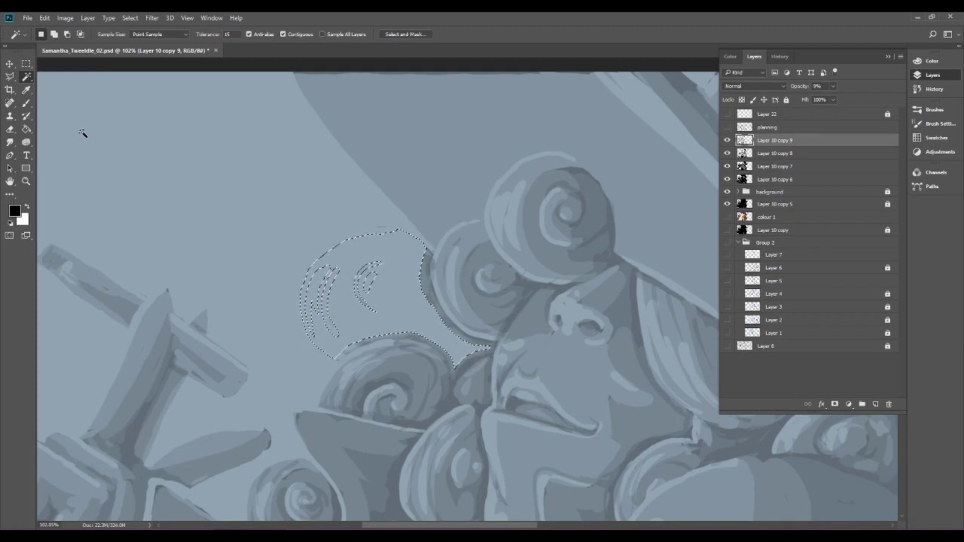
key("m")
key("ctrl+d")
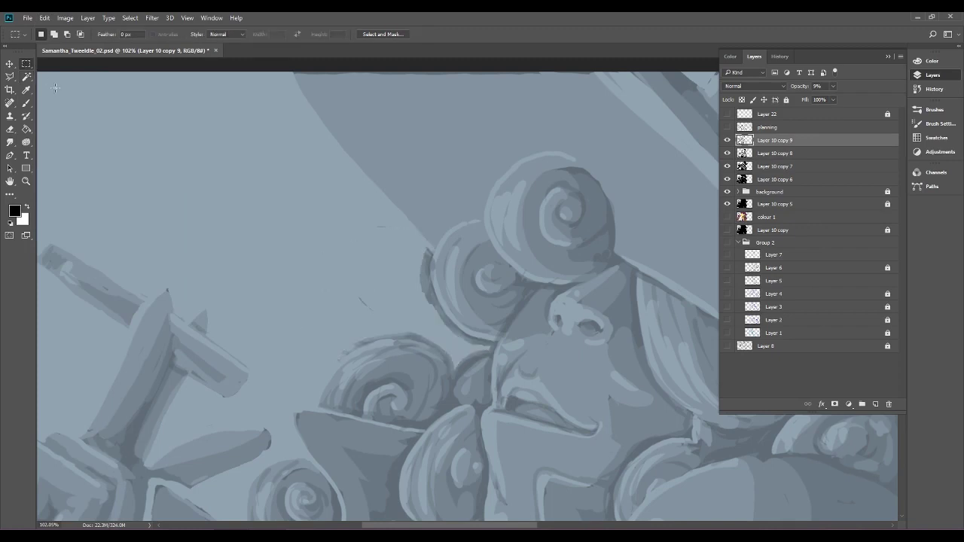
Erase leftover paint around the neighbouring curls and in the cleared gap on Layer 10 copy 9, 8, 7 and 6 in turn.
key("b")
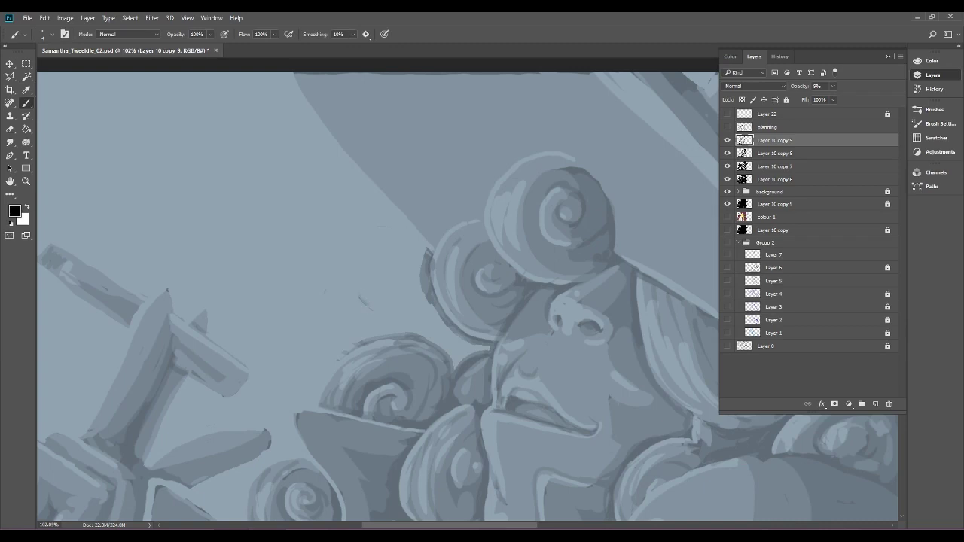
left_click(9, 128)
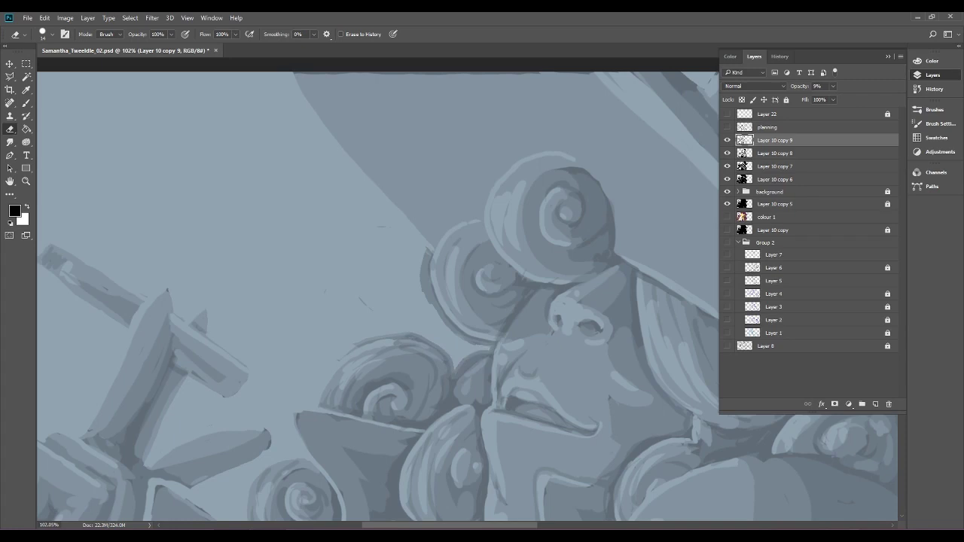
left_click(818, 155)
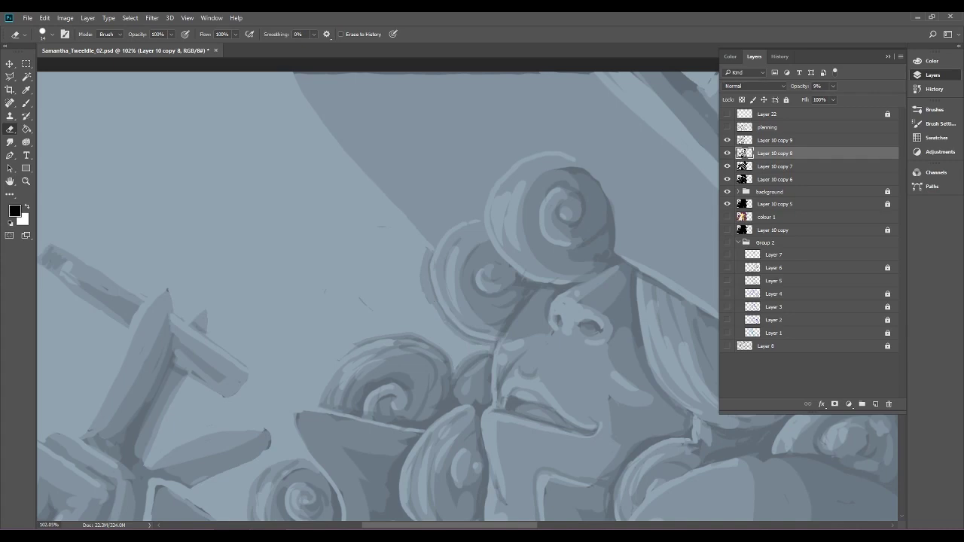
left_click(799, 168)
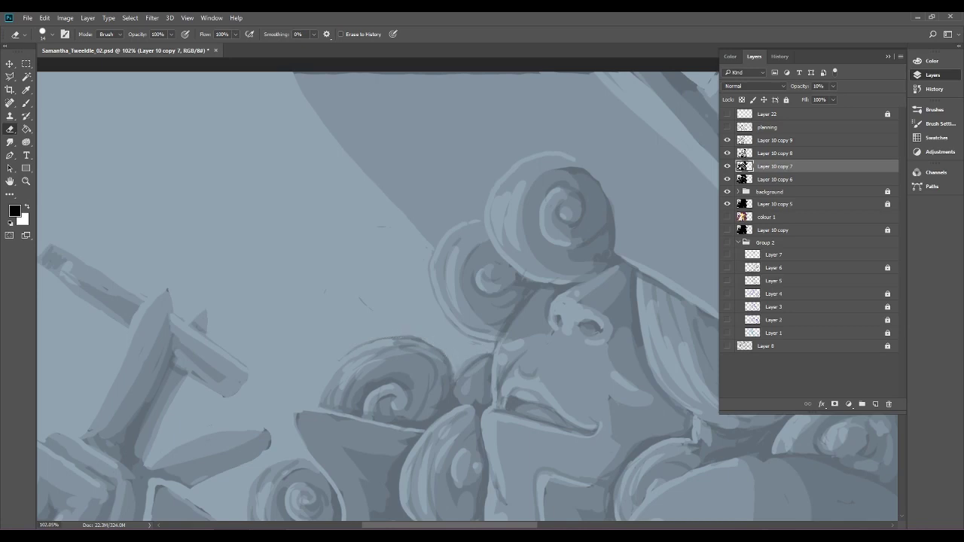
left_click(832, 180)
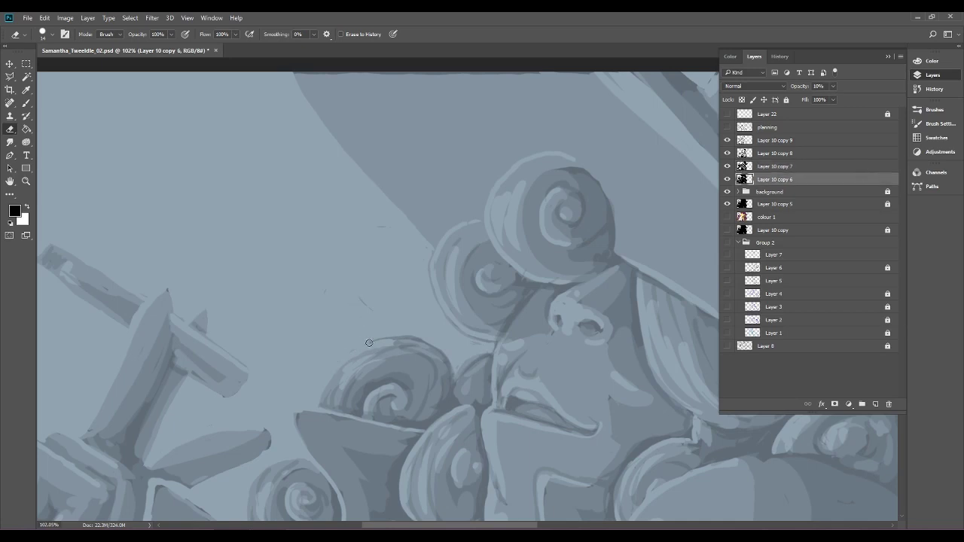
left_click_drag(379, 340, 371, 343)
left_click_drag(360, 300, 372, 310)
key("f")
key("f")
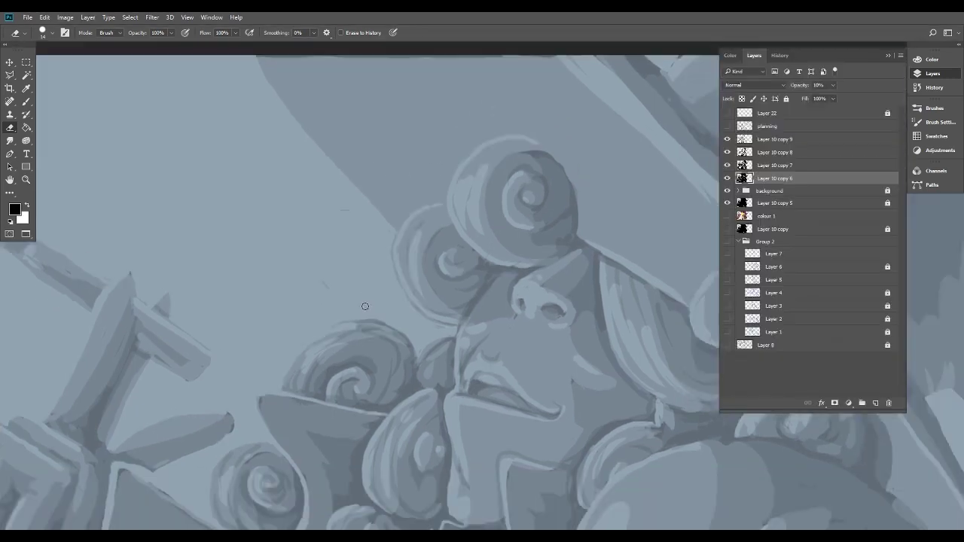
key("r")
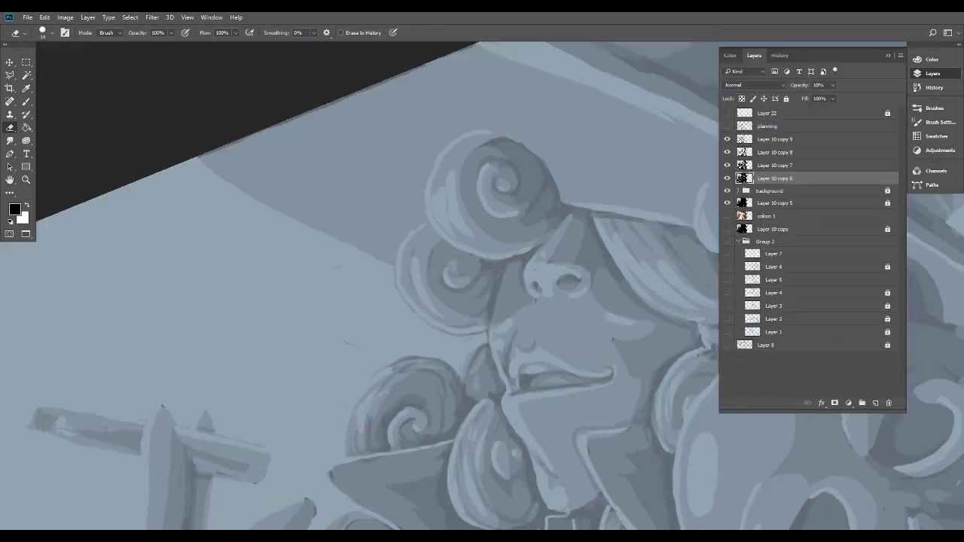
key("f")
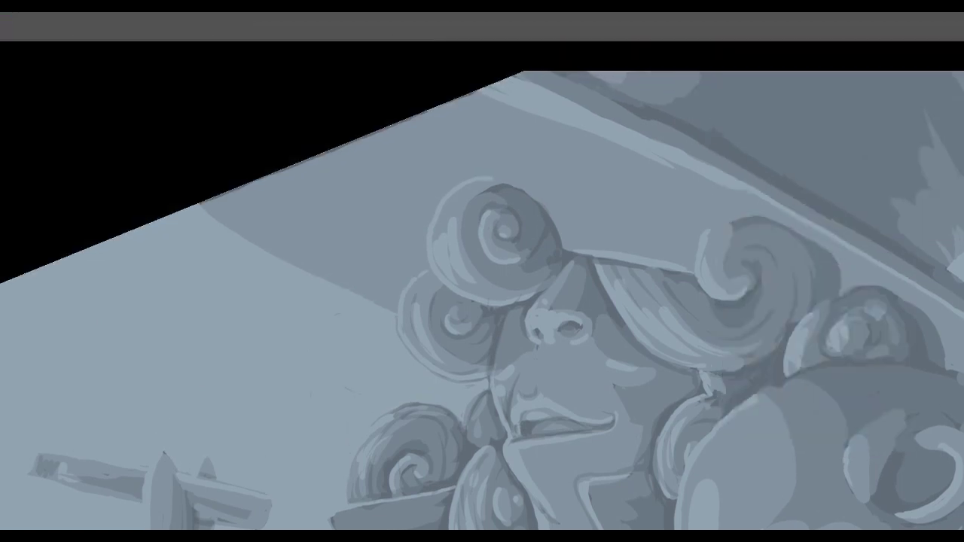
left_click_drag(482, 271, 496, 310)
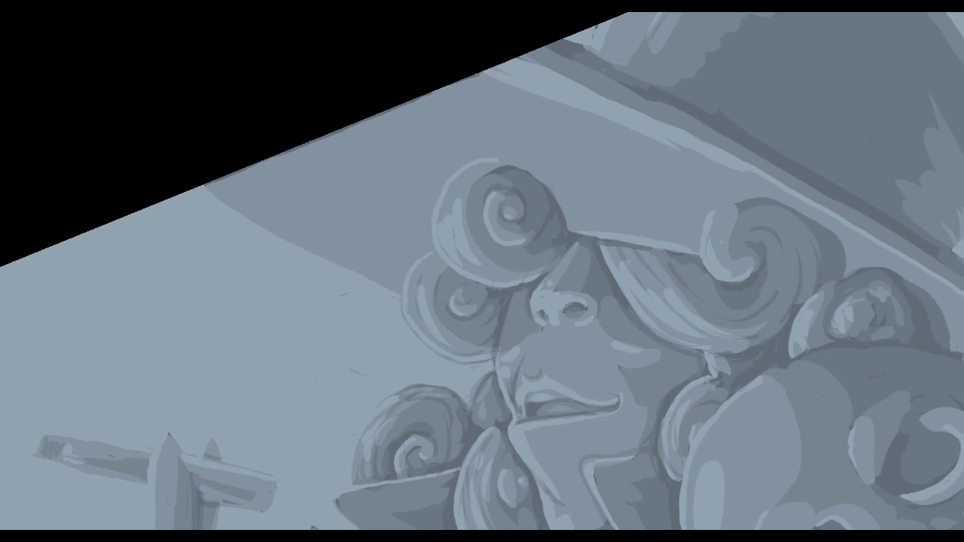
key("f")
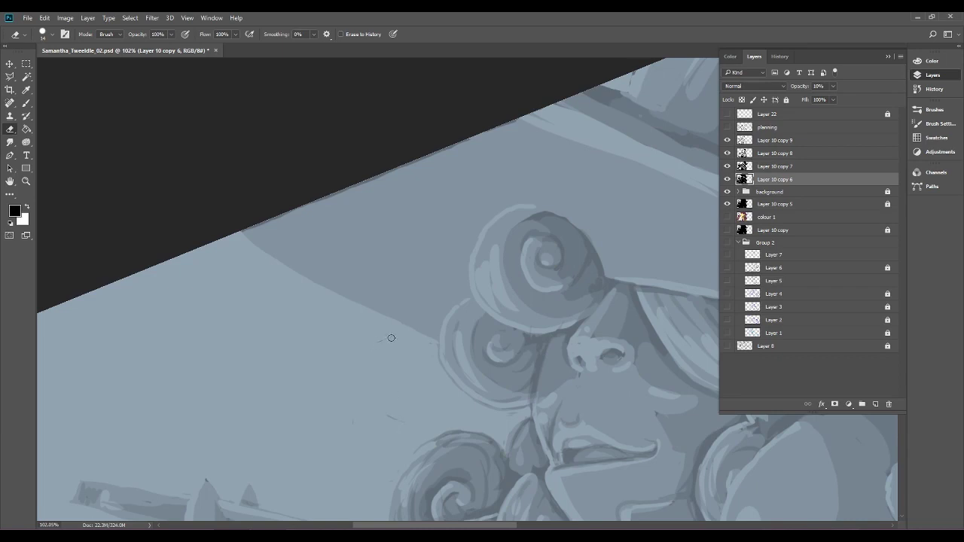
On Layer 10 copy 7, erase the stray marks in the background and the rough outer edges of the curls bordering the gap.
left_click_drag(342, 425, 321, 346)
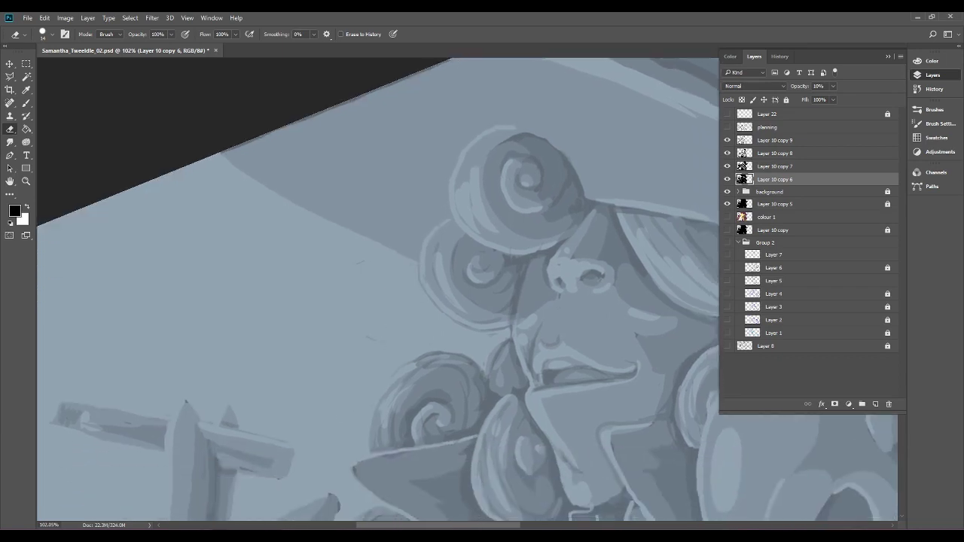
scroll(467, 286, "down", 5)
scroll(471, 230, "up", 5)
left_click_drag(301, 174, 596, 330)
scroll(490, 166, "up", 5)
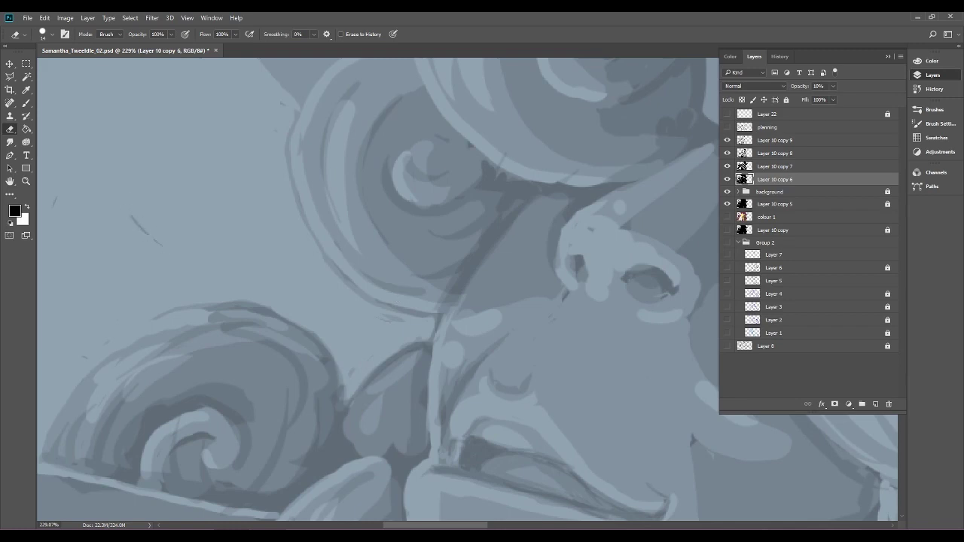
left_click(775, 166)
left_click_drag(128, 213, 162, 248)
left_click_drag(56, 206, 55, 195)
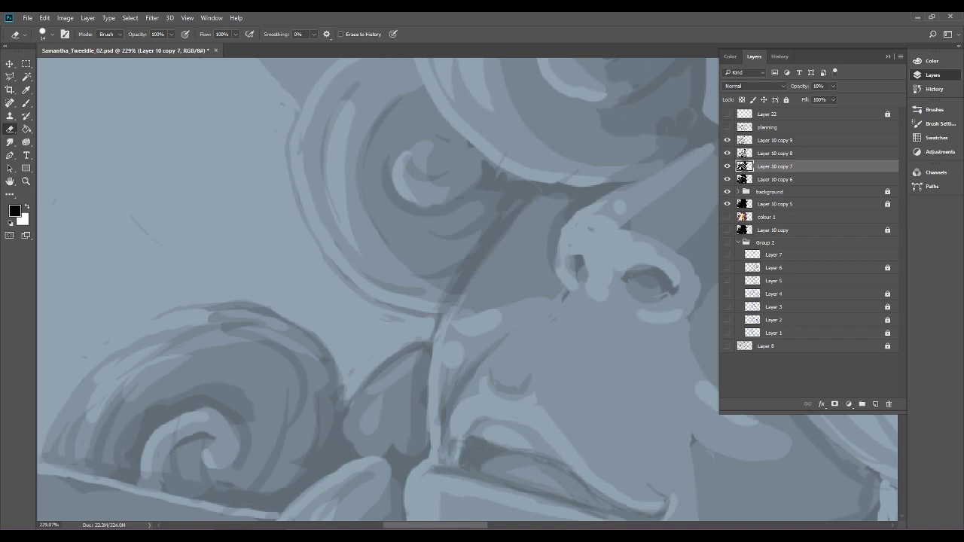
mouse_move(150, 314)
left_mouse_down()
mouse_move(237, 300)
mouse_move(195, 306)
mouse_move(248, 306)
mouse_move(314, 331)
left_mouse_up()
mouse_move(250, 301)
left_mouse_down()
mouse_move(307, 324)
mouse_move(351, 384)
left_mouse_up()
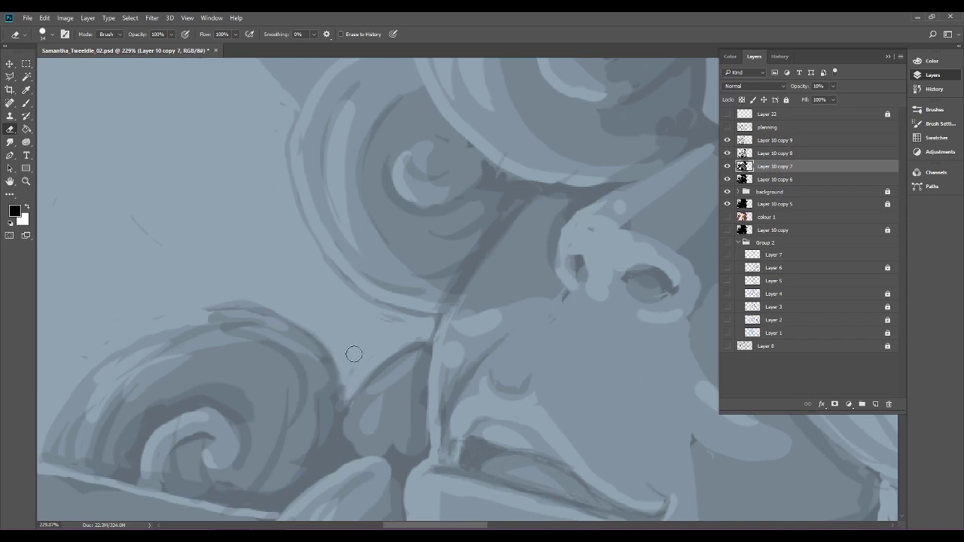
left_click_drag(400, 320, 392, 319)
Erase the remaining stray marks and the lower curl's rough upper edge on Layer 10 copy 8, 9 and 6.
key("alt+bracketright")
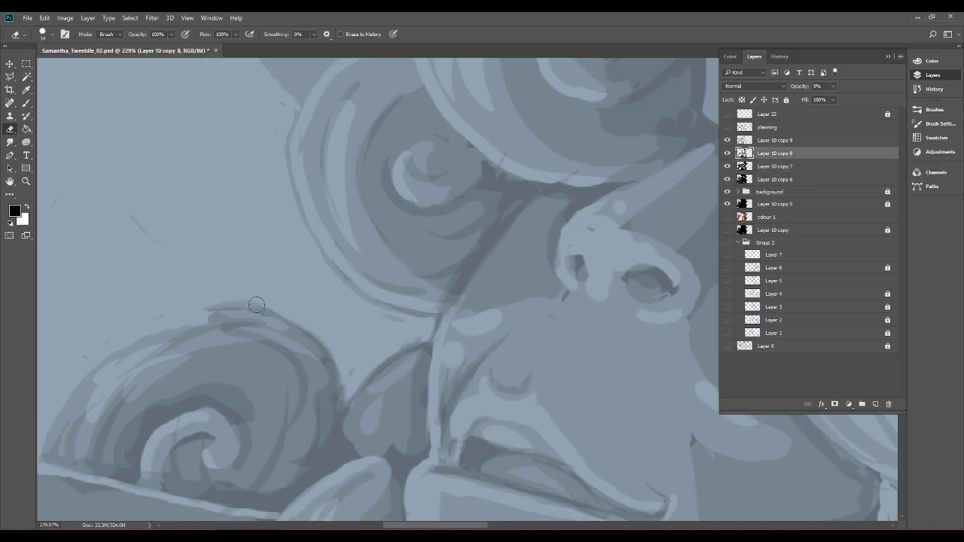
left_click_drag(132, 211, 171, 237)
key("alt+bracketright")
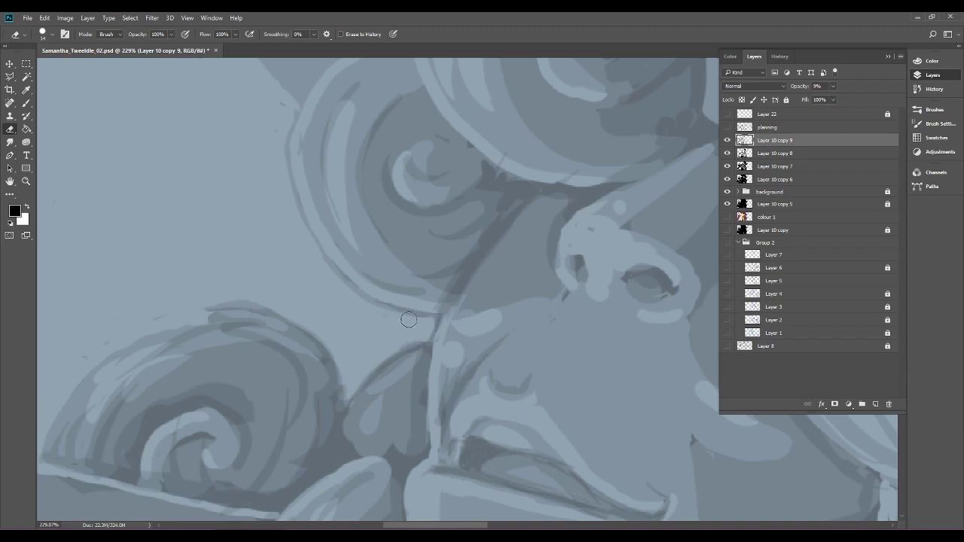
left_click(828, 178)
left_click_drag(204, 309, 300, 322)
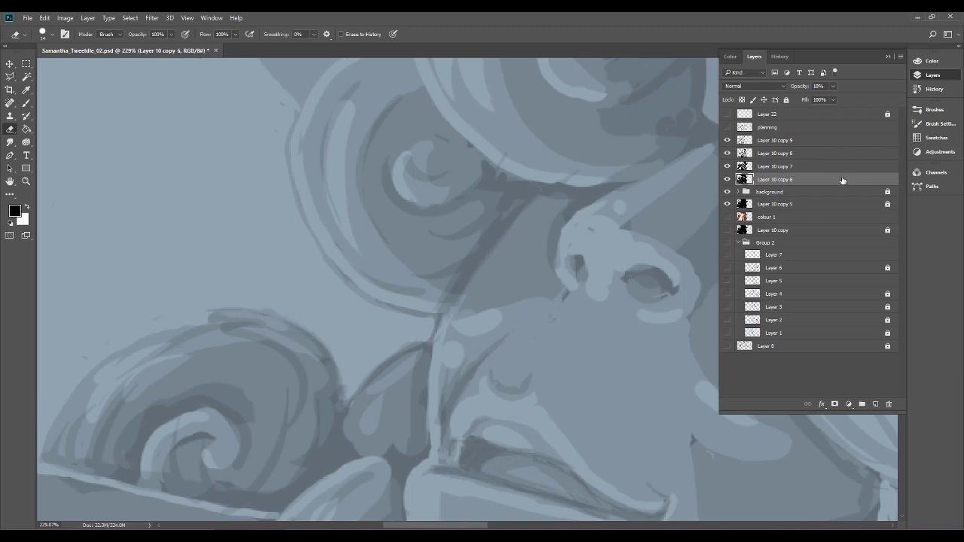
Erase the remaining rough edges of the curls around the cleared gap on Layer 10 copy 7, 8, 9 and 6.
left_click(817, 169)
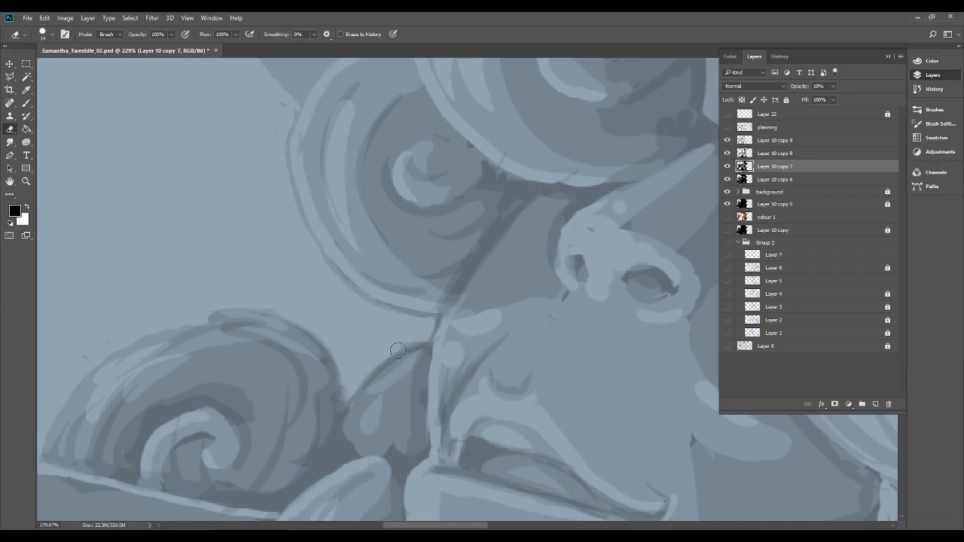
left_click(833, 153)
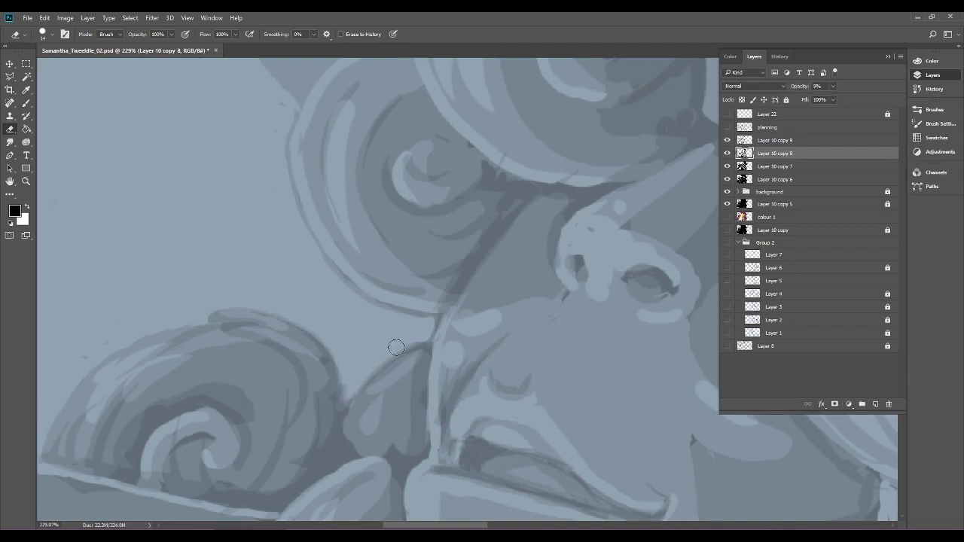
left_click(858, 141)
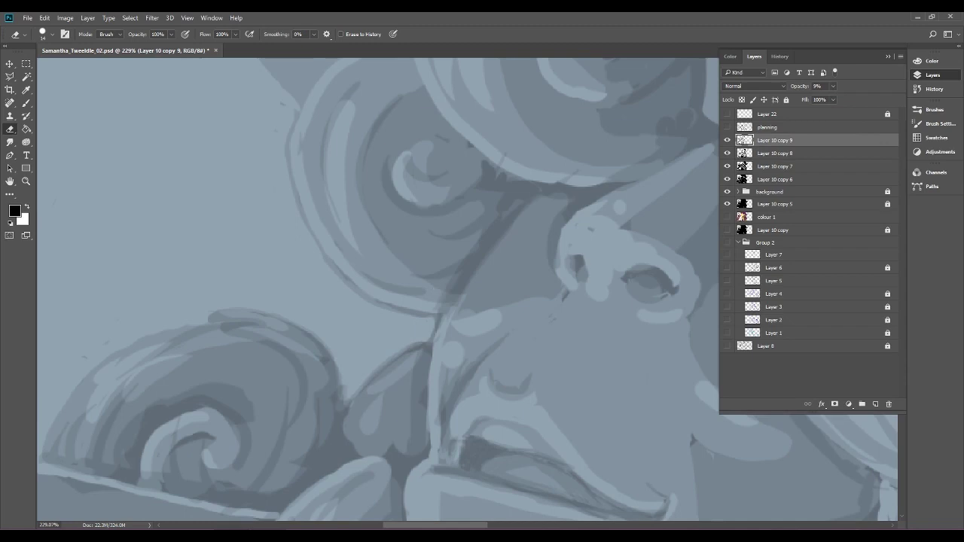
key("alt+bracketright")
left_click(393, 354)
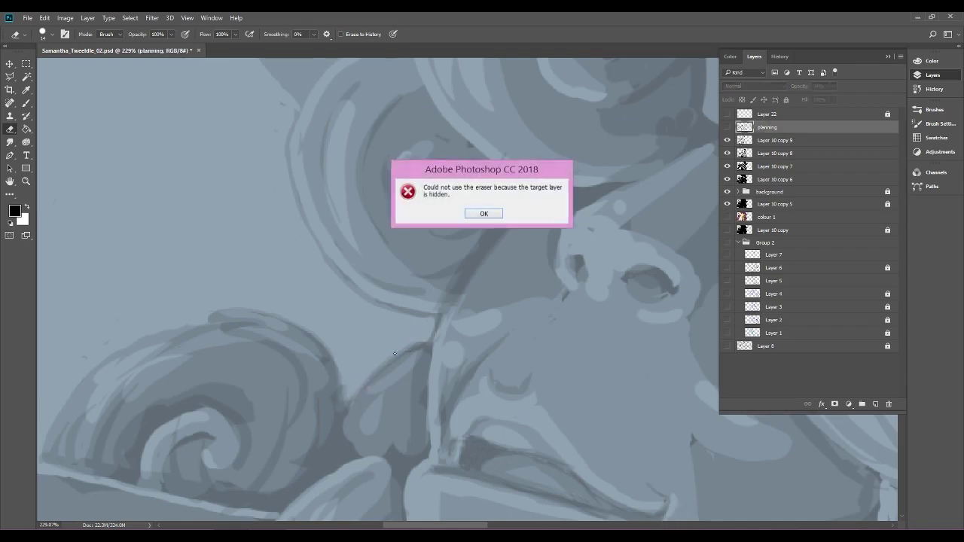
left_click(484, 213)
left_click(867, 137)
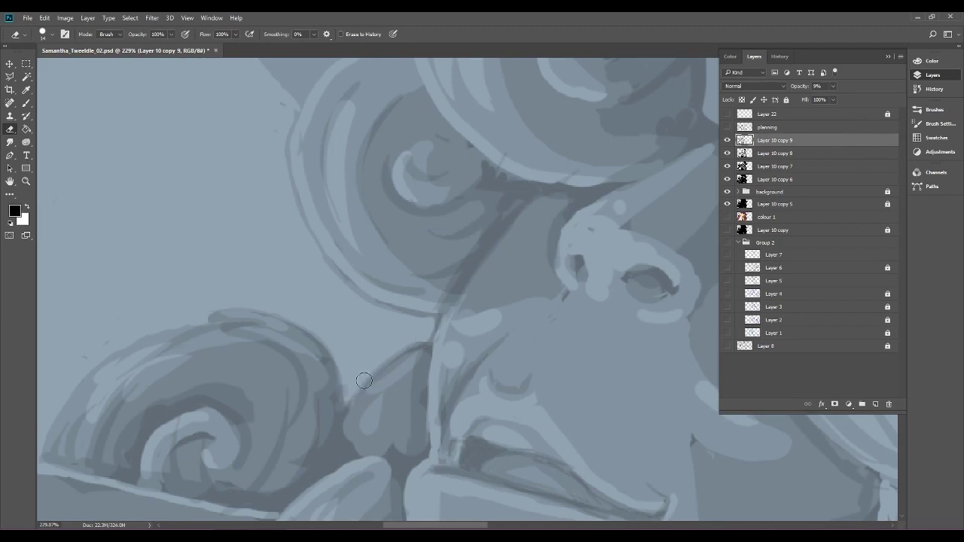
left_click(828, 181)
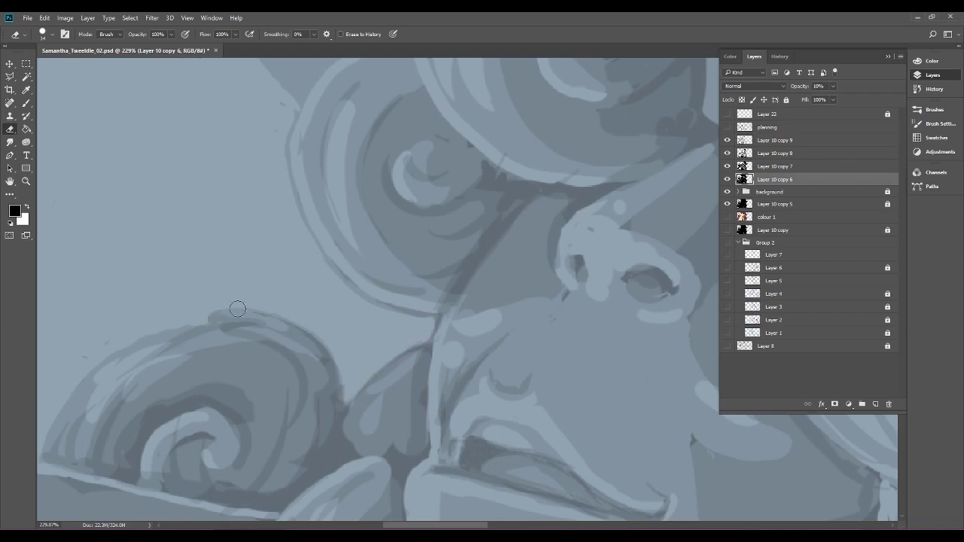
Move Layer 10 copy 5 above the background group in the layer stack.
left_click_drag(298, 268, 181, 270, "ctrl")
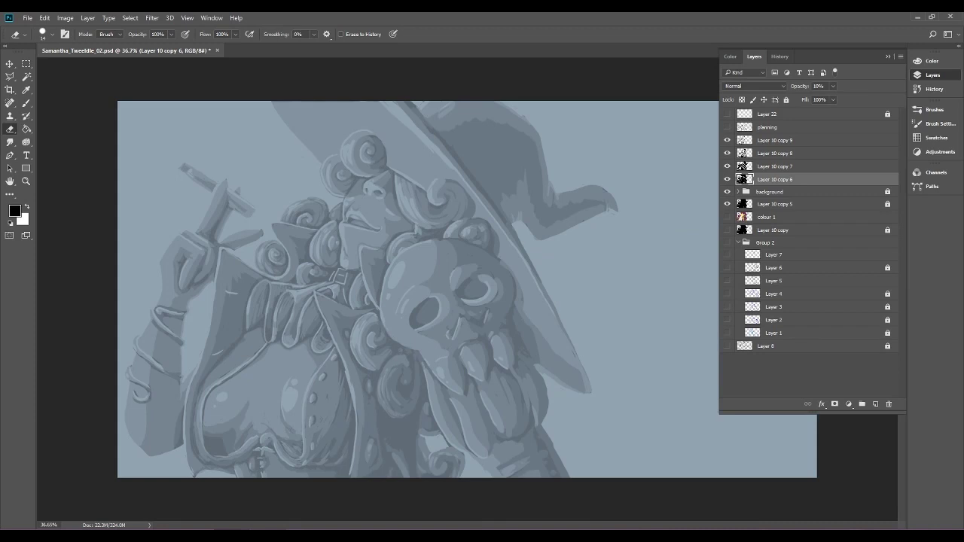
scroll(487, 257, "up", 2)
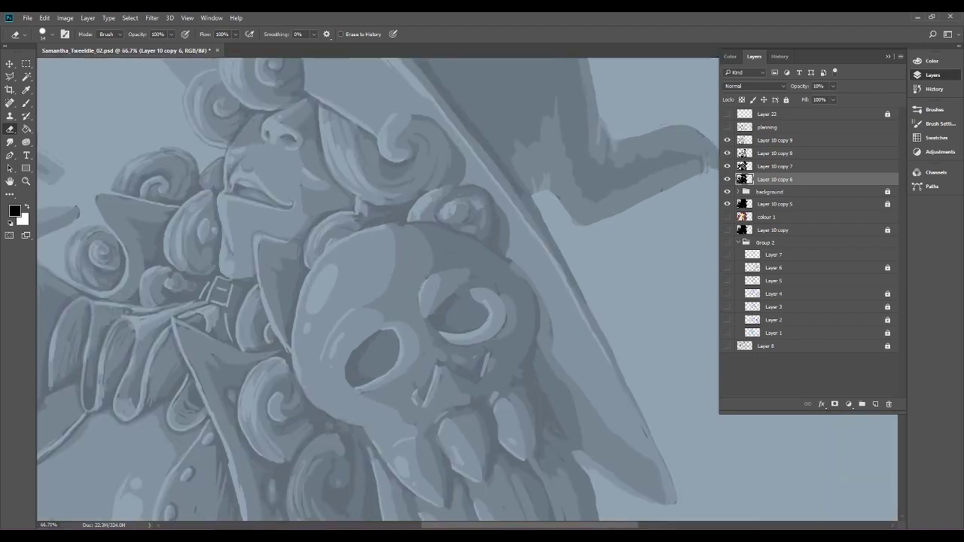
scroll(480, 270, "down", 4)
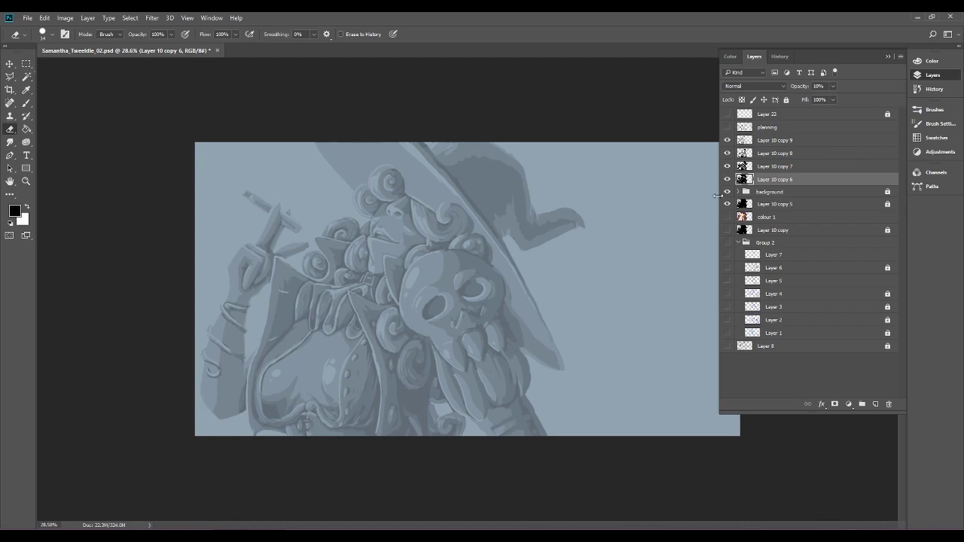
left_click(728, 193)
left_click(728, 193)
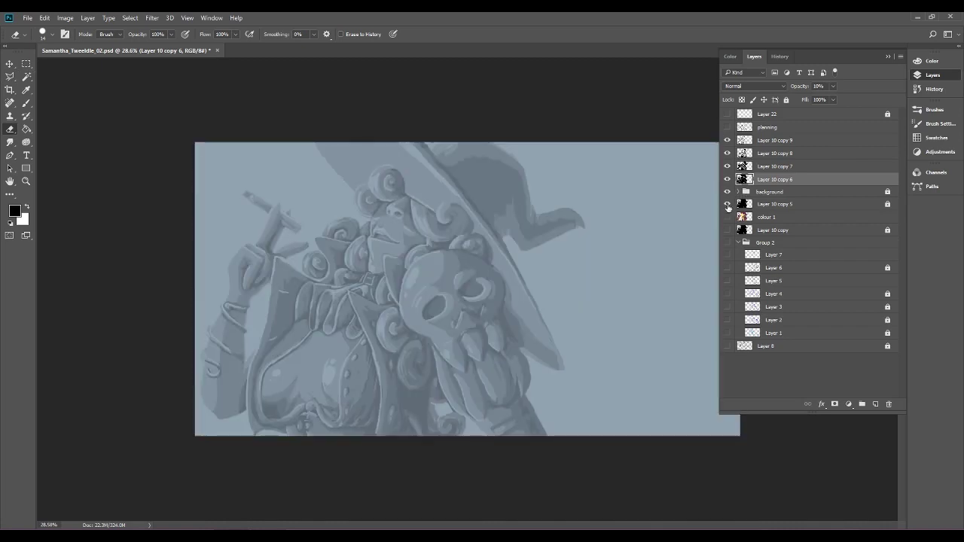
left_click_drag(797, 207, 801, 187)
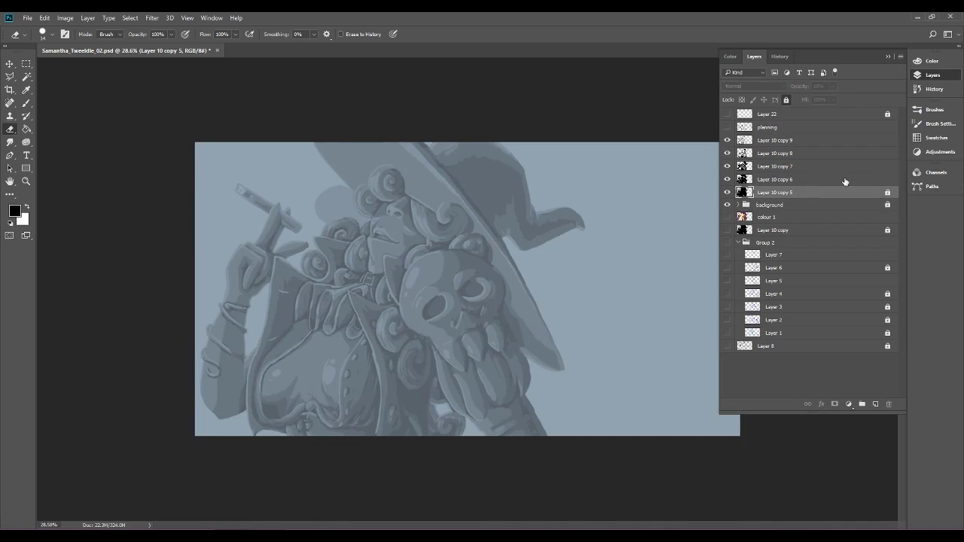
left_click(803, 183)
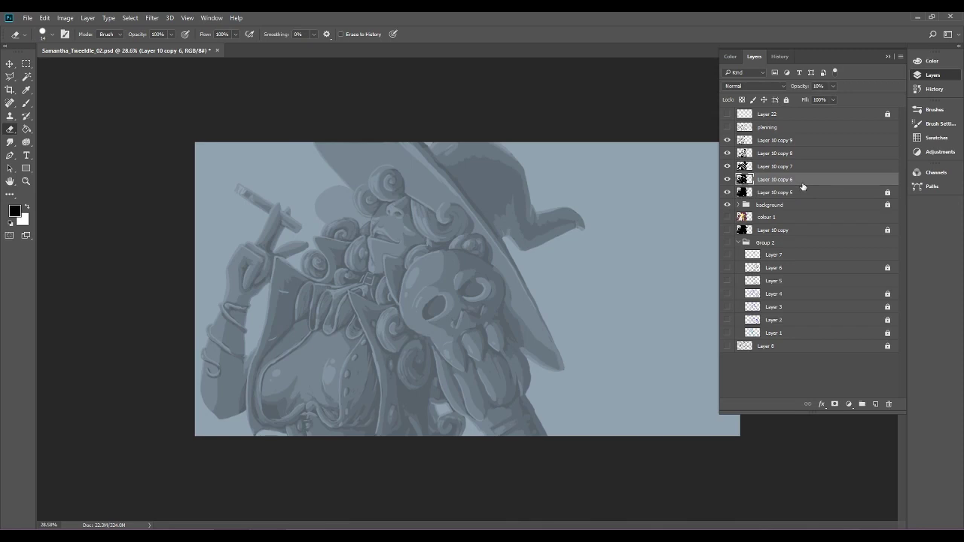
right_click(820, 162)
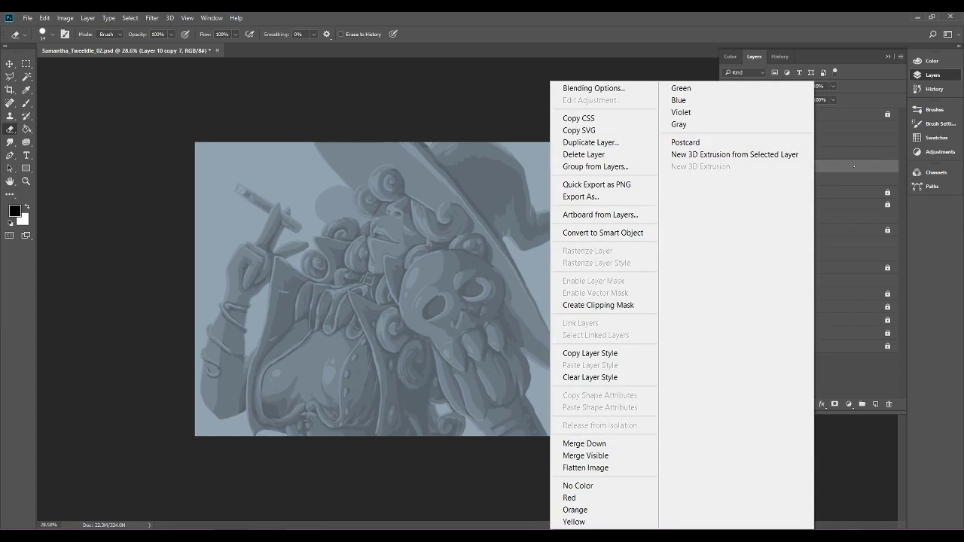
left_click(854, 166)
left_click(864, 153)
left_click(842, 140)
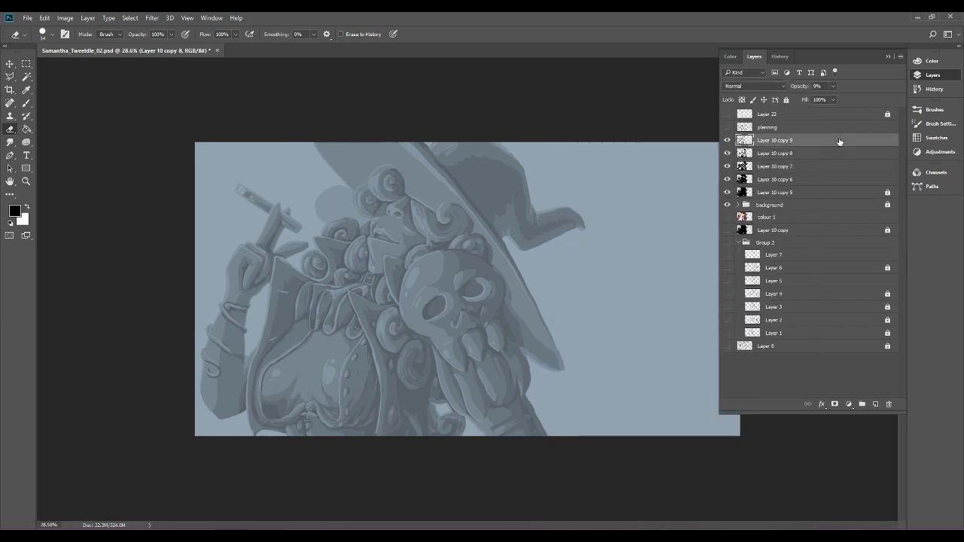
Select the witch's raised forearm with the Polygonal Lasso and clear that area from Layer 10 copy 6.
left_click(853, 181)
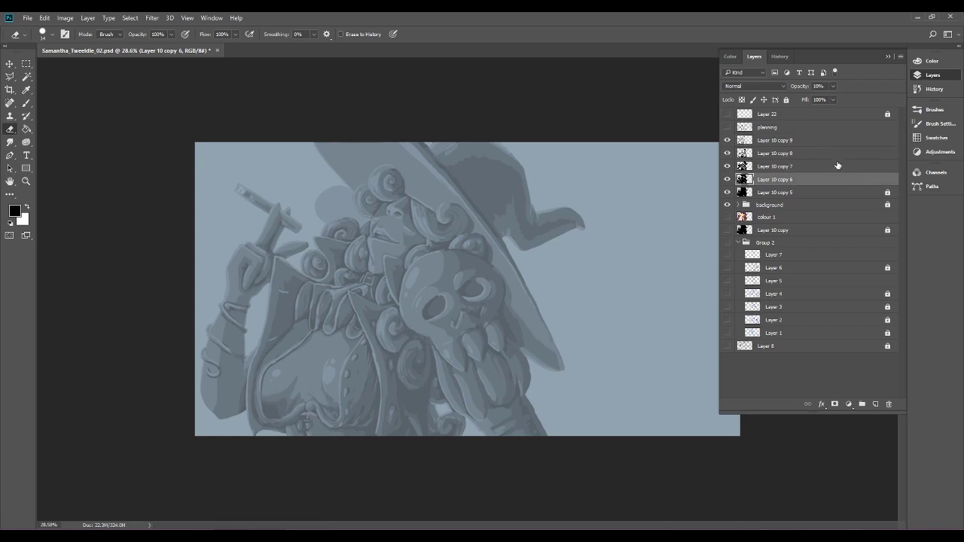
key("l")
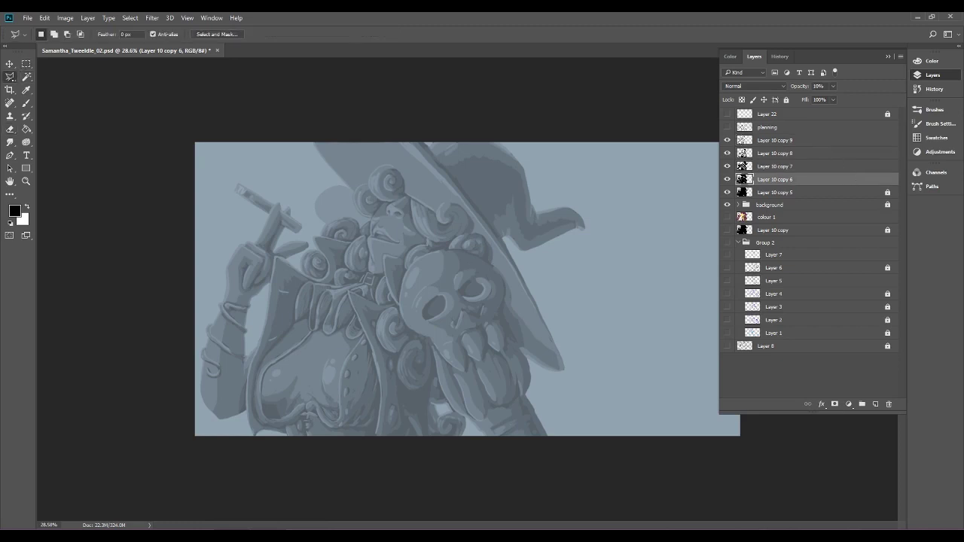
left_click(252, 304)
left_click(243, 404)
left_click(235, 422)
left_click(209, 421)
left_click(196, 392)
left_click(196, 321)
left_click(218, 296)
left_click(44, 17)
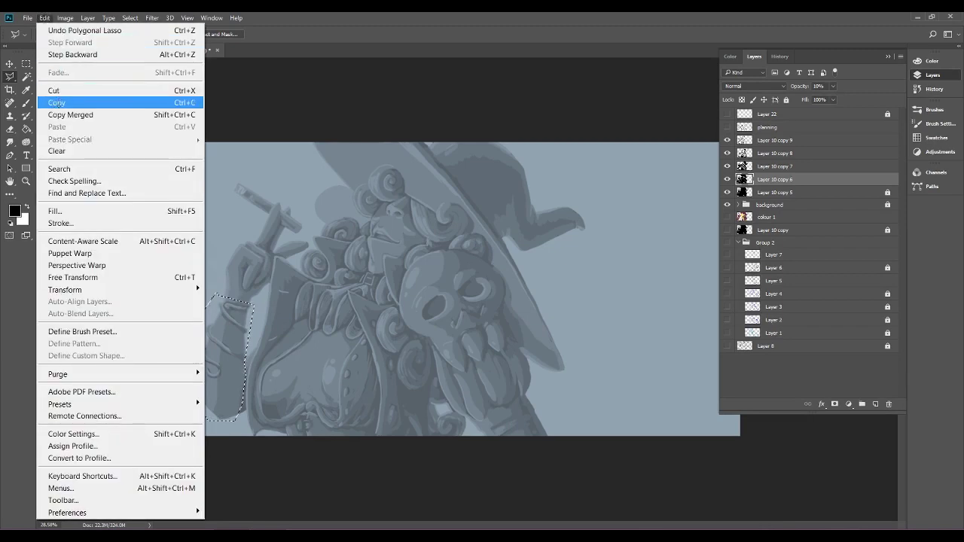
left_click(57, 151)
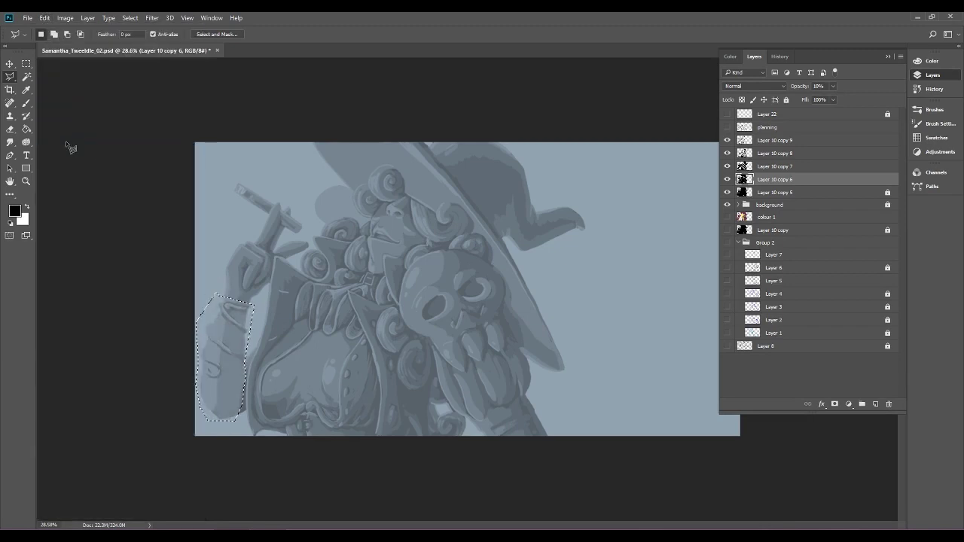
Clear the same selected forearm area from Layer 10 copy 7, Layer 10 copy 8 and Layer 10 copy 9.
left_click(809, 167)
left_click(45, 18)
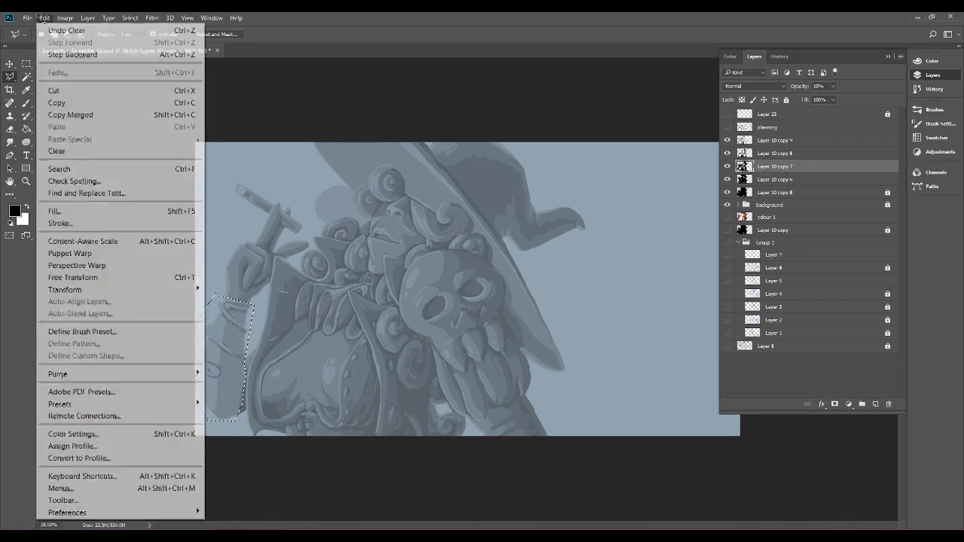
left_click(57, 150)
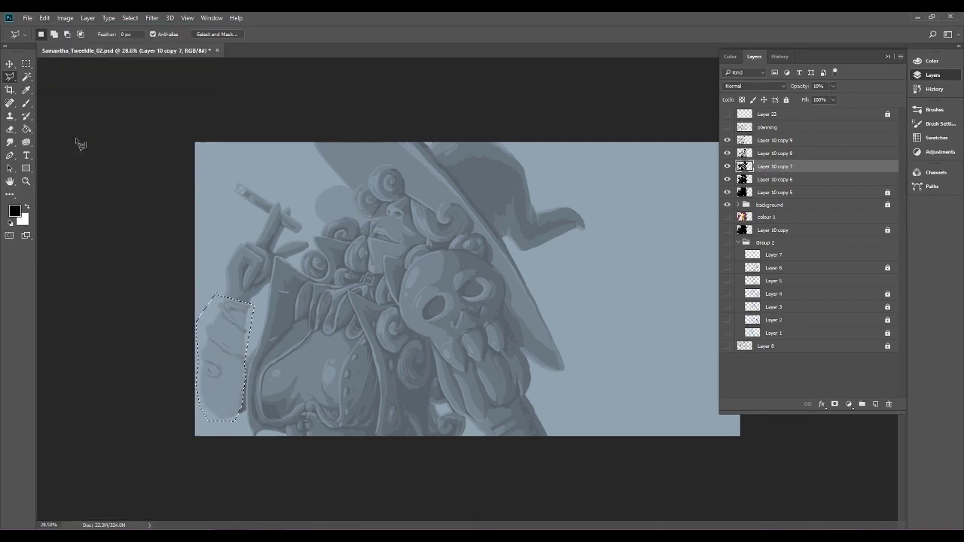
left_click(809, 153)
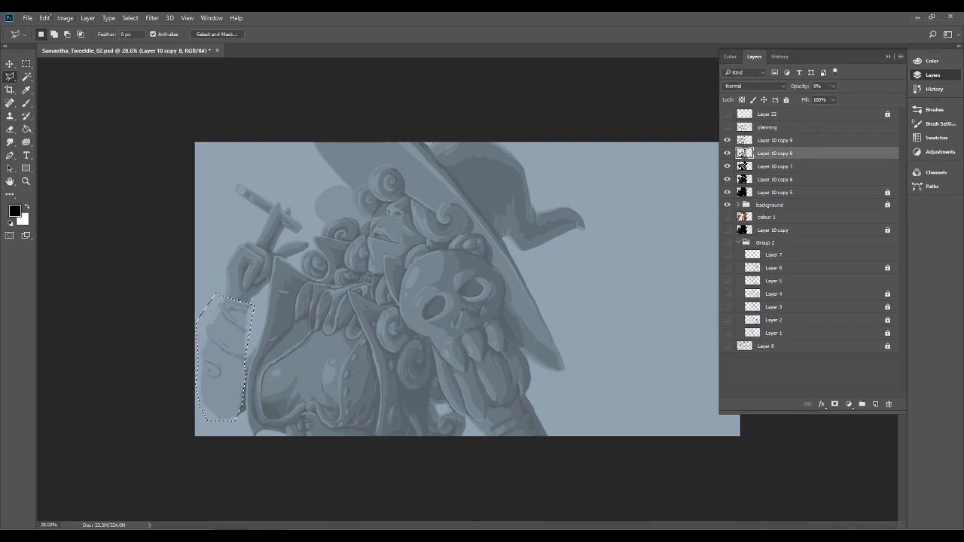
left_click(45, 17)
left_click(56, 151)
left_click(814, 140)
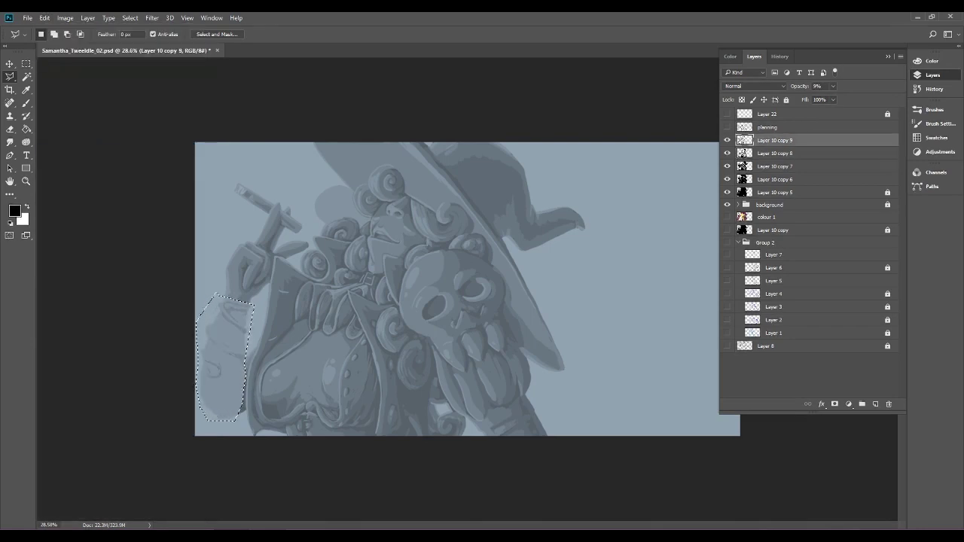
left_click(44, 17)
left_click(89, 151)
On Layer 10 copy 6, start a black brush line on the forearm's inner edge, using a 9 px brush.
left_click(775, 179)
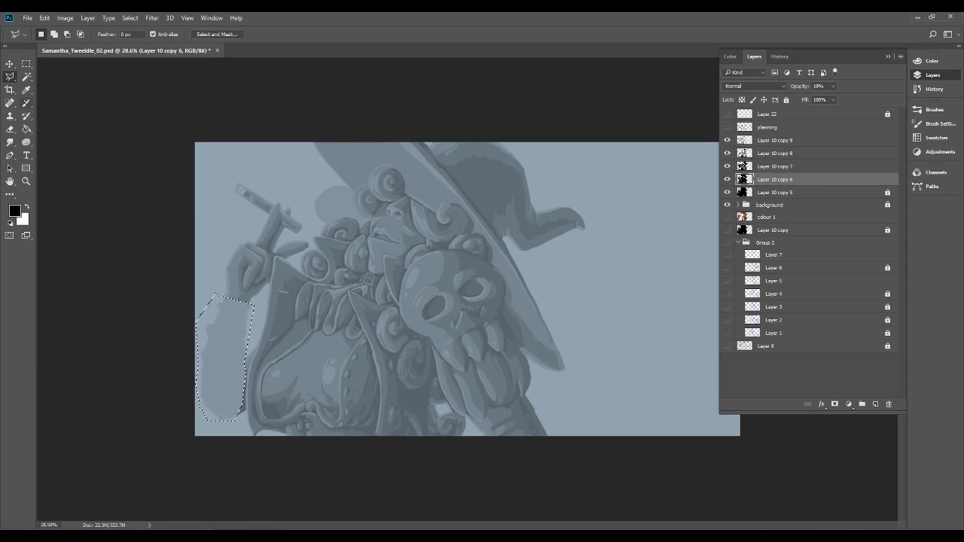
key("b")
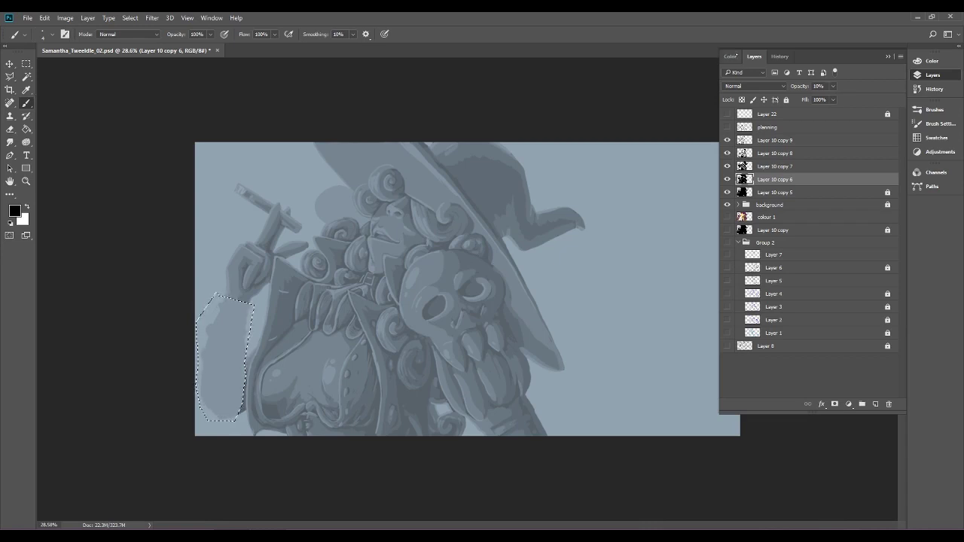
left_click(730, 57)
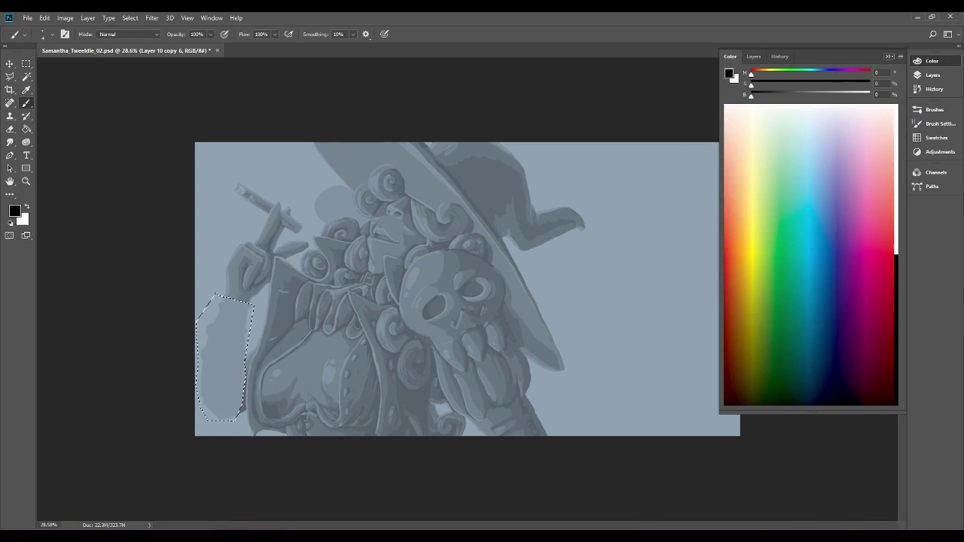
left_click(932, 60)
left_click(933, 74)
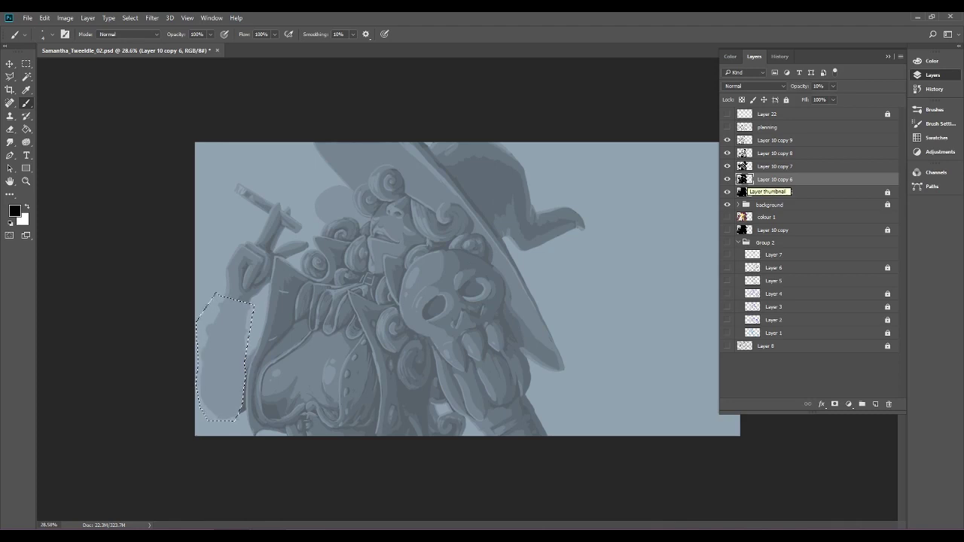
scroll(466, 311, "up", 5)
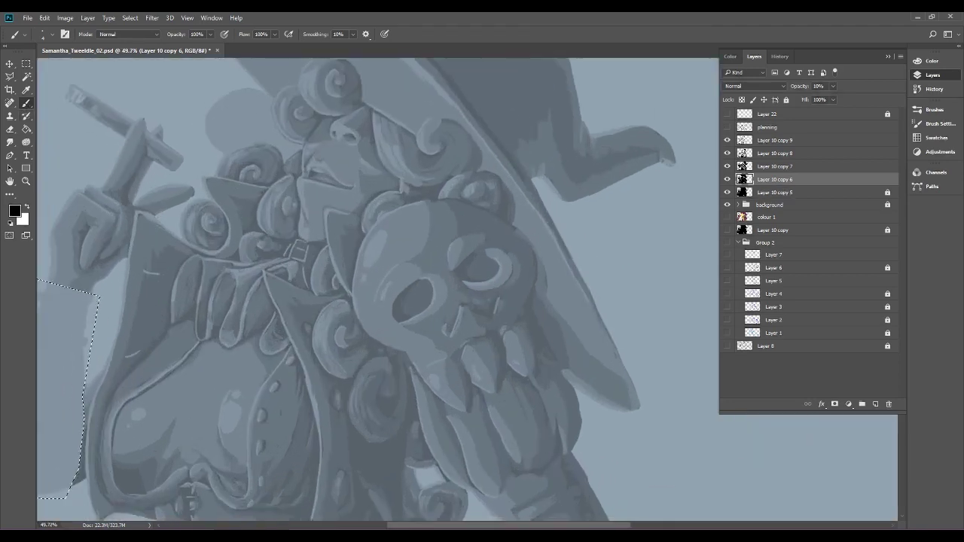
left_click_drag(58, 404, 347, 309)
scroll(347, 309, "up", 7)
left_click_drag(542, 291, 524, 331)
scroll(523, 332, "down", 5)
scroll(523, 331, "up", 4)
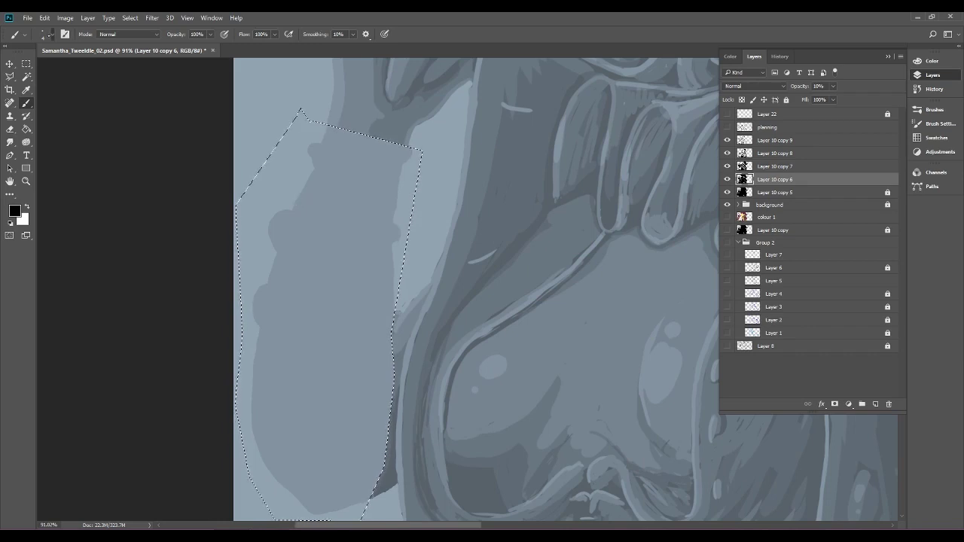
left_click(52, 34)
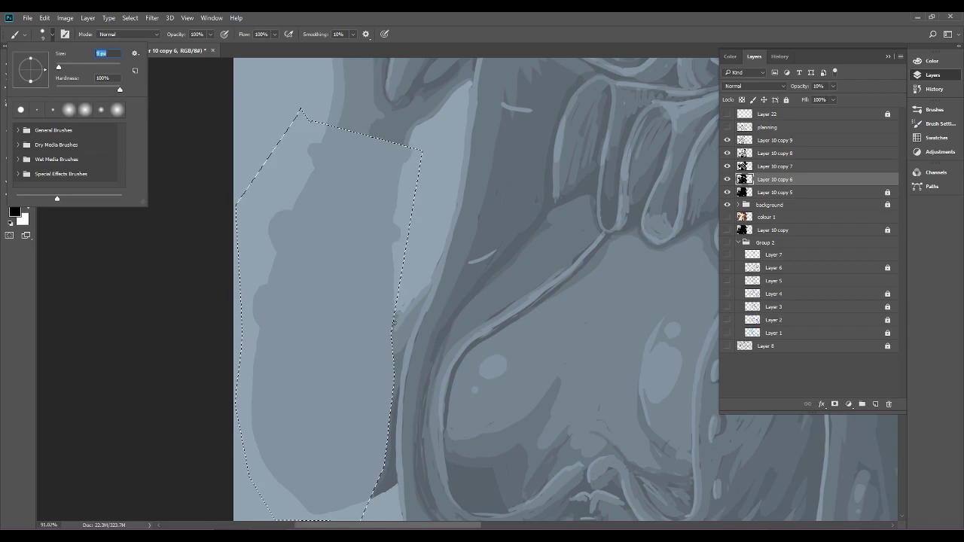
left_click(392, 303)
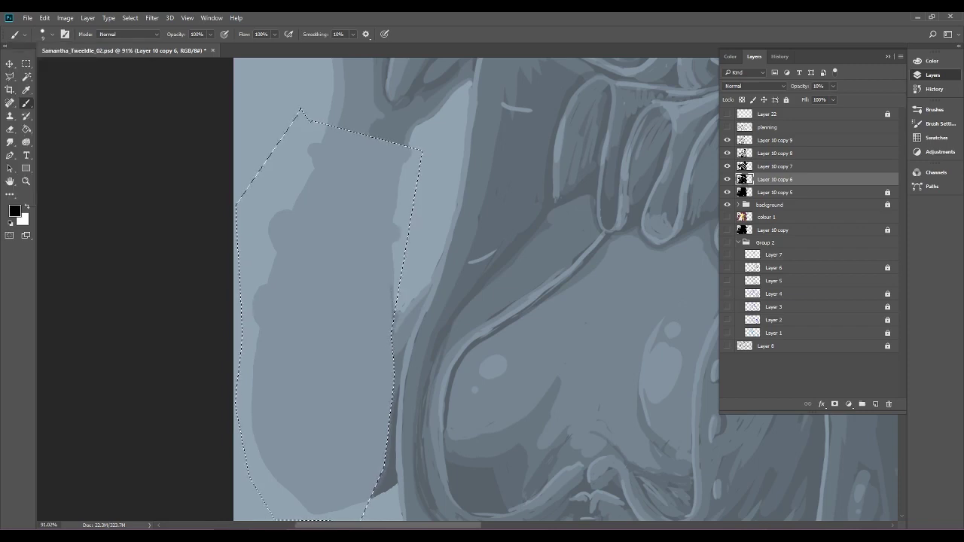
Paint a thin black outline down the forearm's outer edge and around its rounded elbow end on Layer 10 copy 6.
scroll(452, 229, "up", 5)
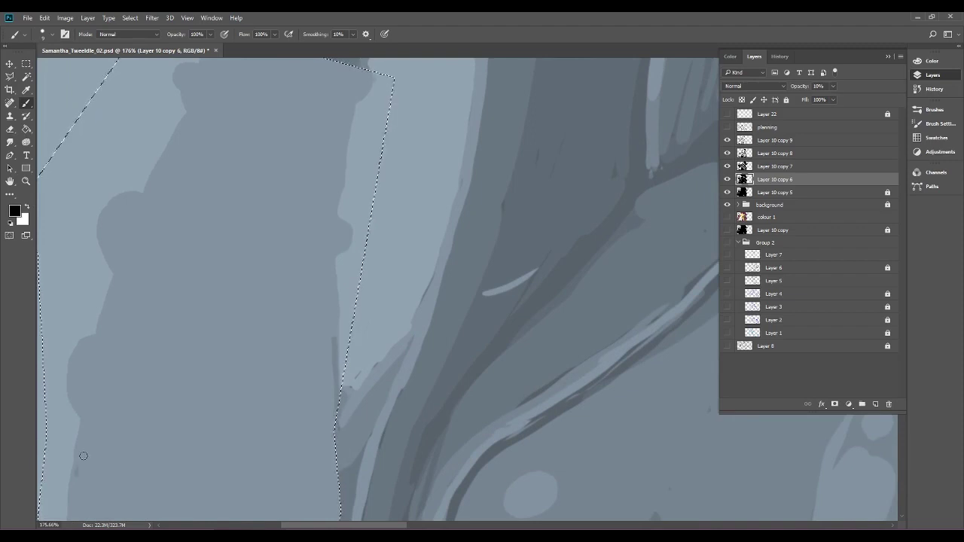
mouse_move(74, 479)
left_mouse_down()
mouse_move(106, 305)
mouse_move(197, 96)
mouse_move(212, 256)
left_mouse_up()
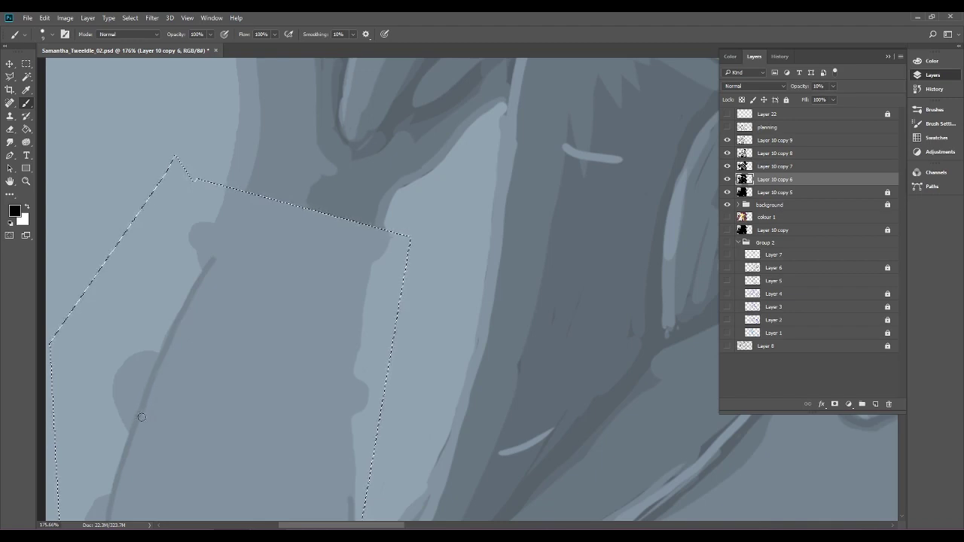
mouse_move(156, 357)
left_mouse_down()
mouse_move(202, 256)
mouse_move(383, 300)
mouse_move(352, 511)
mouse_move(437, 220)
mouse_move(430, 224)
left_mouse_up()
left_click_drag(415, 339, 448, 257)
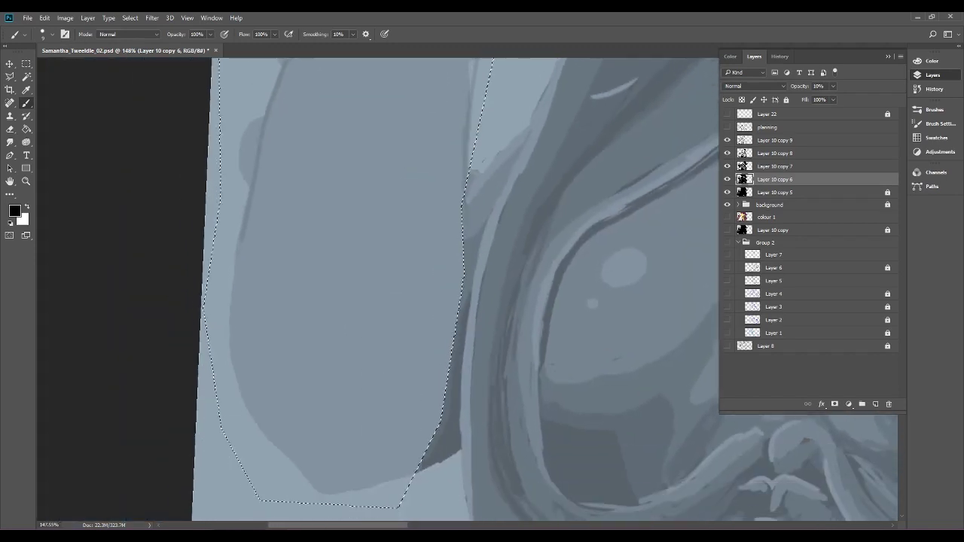
mouse_move(242, 233)
left_mouse_down()
mouse_move(234, 354)
mouse_move(244, 394)
mouse_move(288, 479)
mouse_move(357, 498)
left_mouse_up()
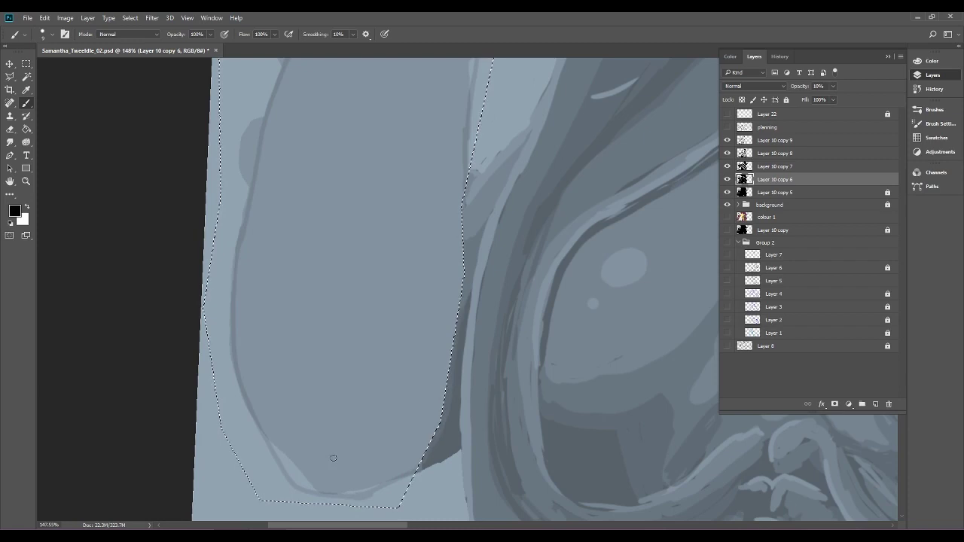
scroll(448, 369, "up", 1)
scroll(448, 369, "up", 4)
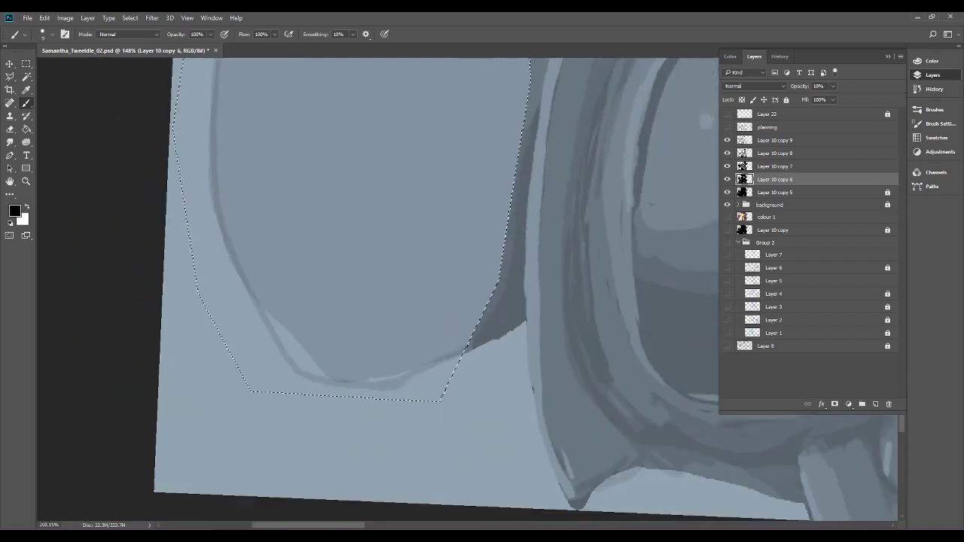
Erase the uneven bump along the underside of the forearm's elbow outline on Layer 10 copy 6.
key("e")
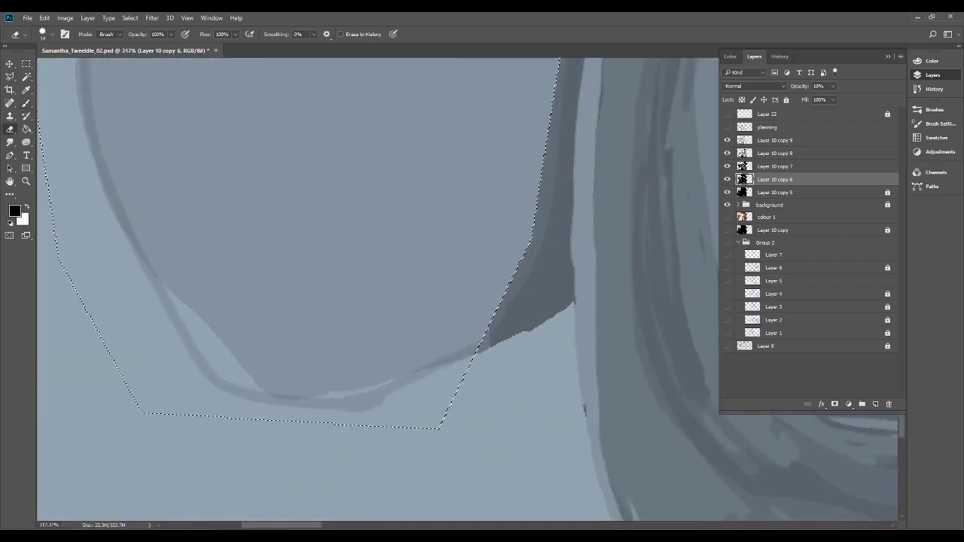
left_click_drag(371, 414, 396, 402)
left_click_drag(347, 420, 401, 399)
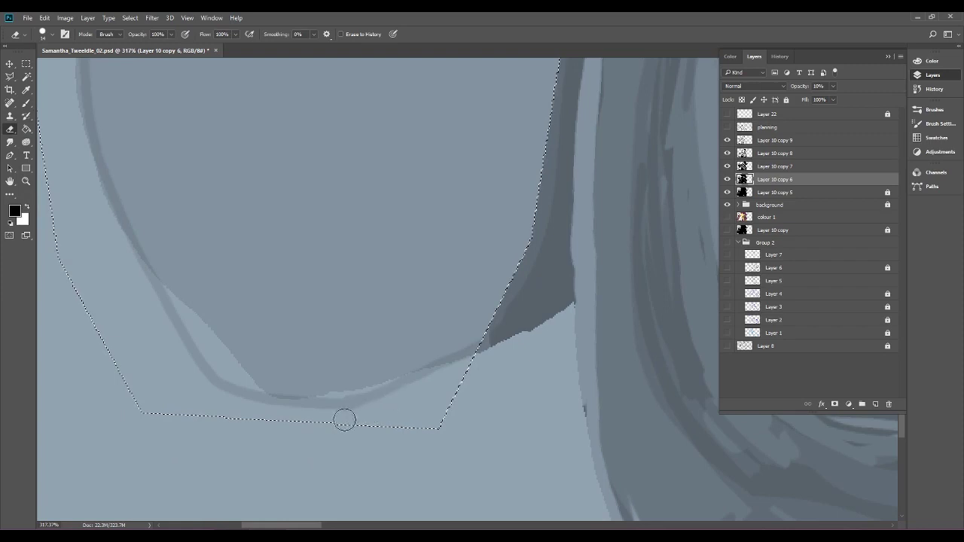
Fill the outlined forearm shape with black on Layer 10 copy 6 using the Paint Bucket.
scroll(368, 411, "down", 4)
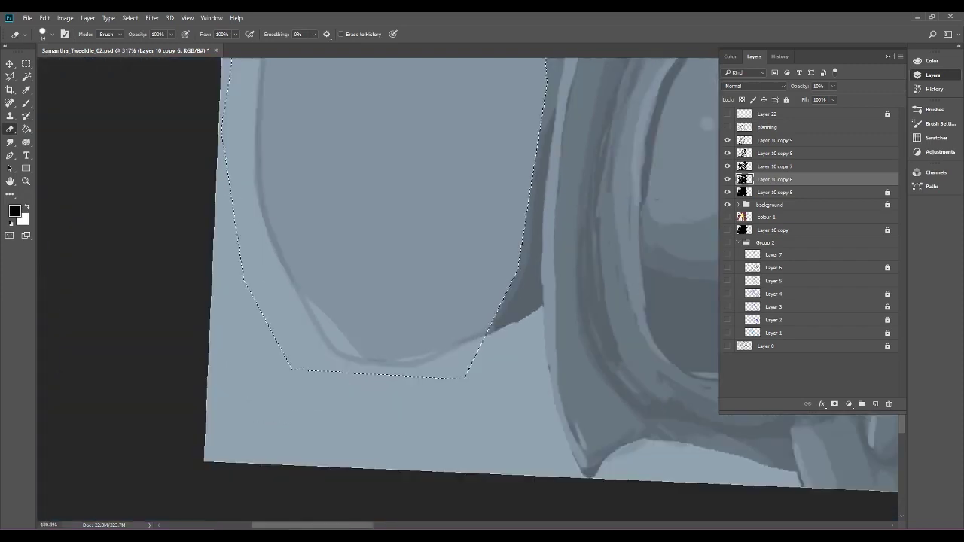
left_click_drag(577, 279, 499, 362)
scroll(499, 362, "down", 2)
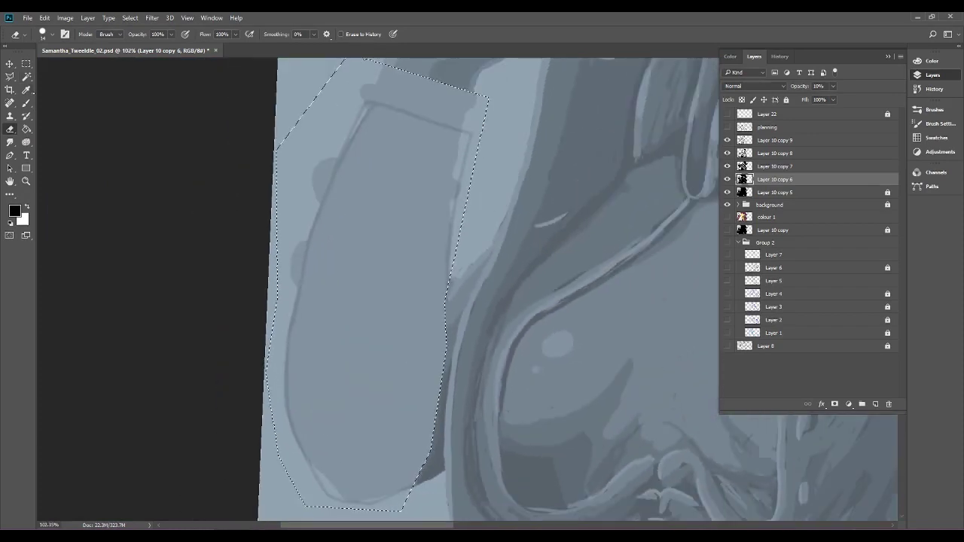
left_click(26, 129)
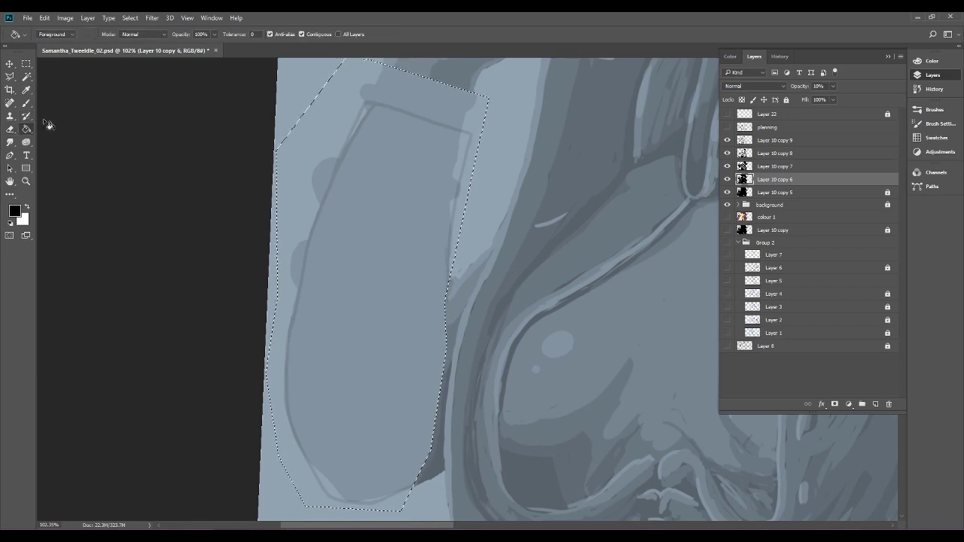
left_click(399, 261)
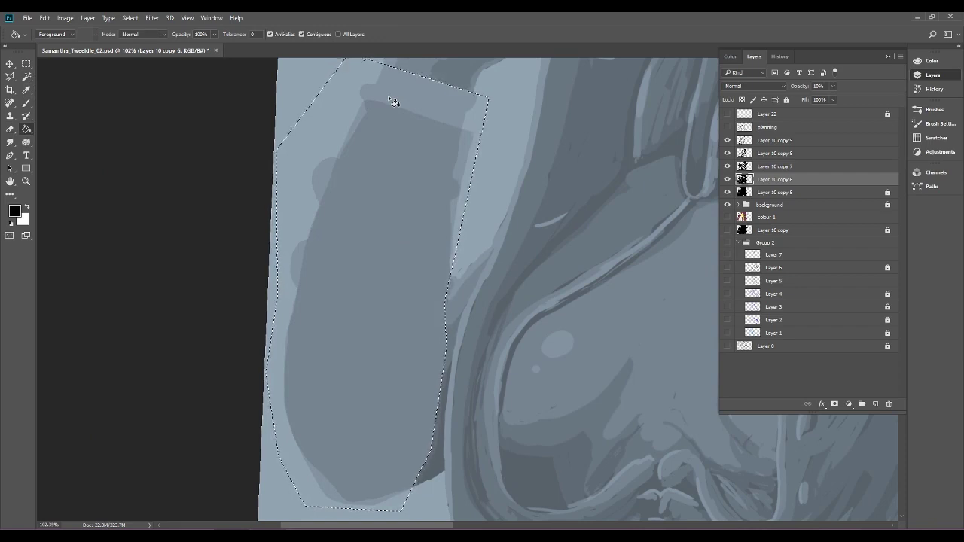
Move Layer 10 copy 5 below the background group and check the stack by toggling the group's visibility.
left_click_drag(805, 197, 868, 223)
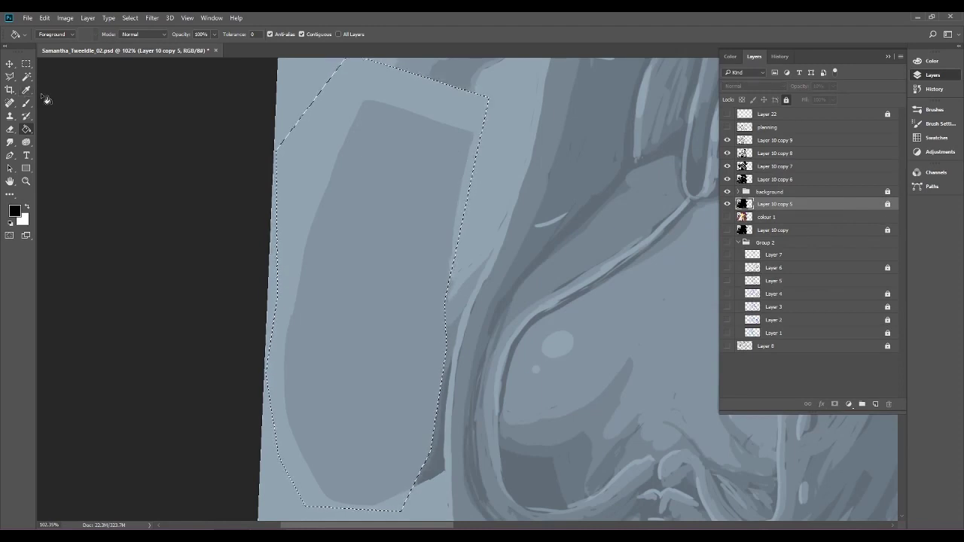
left_click(728, 192)
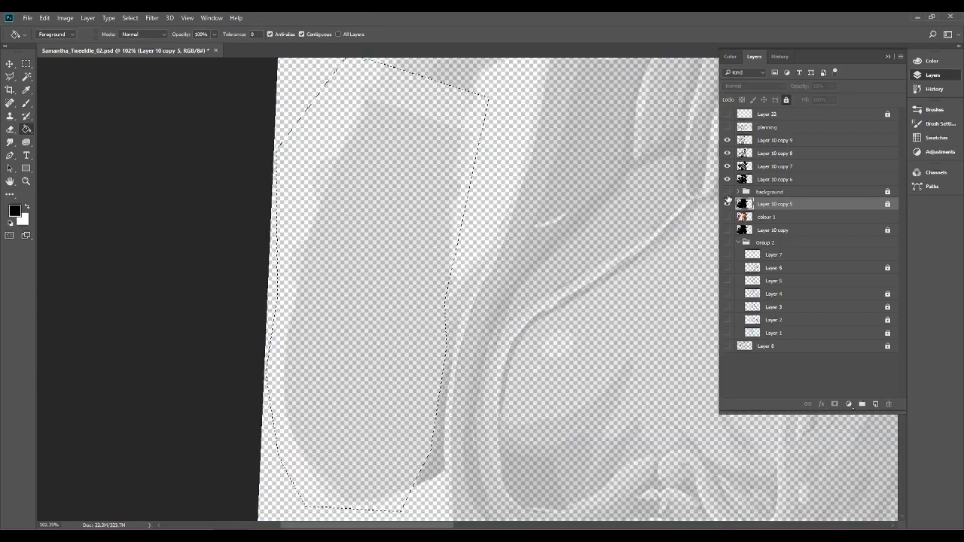
left_click(727, 192)
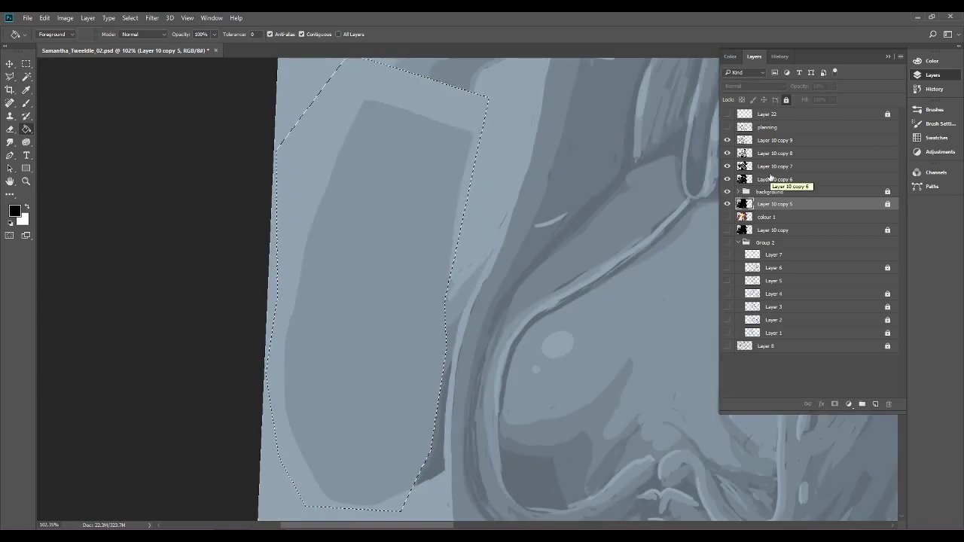
Make Layer 10 copy 6 the active layer and show the green guide arrows of Layer 22.
scroll(577, 289, "up", 3)
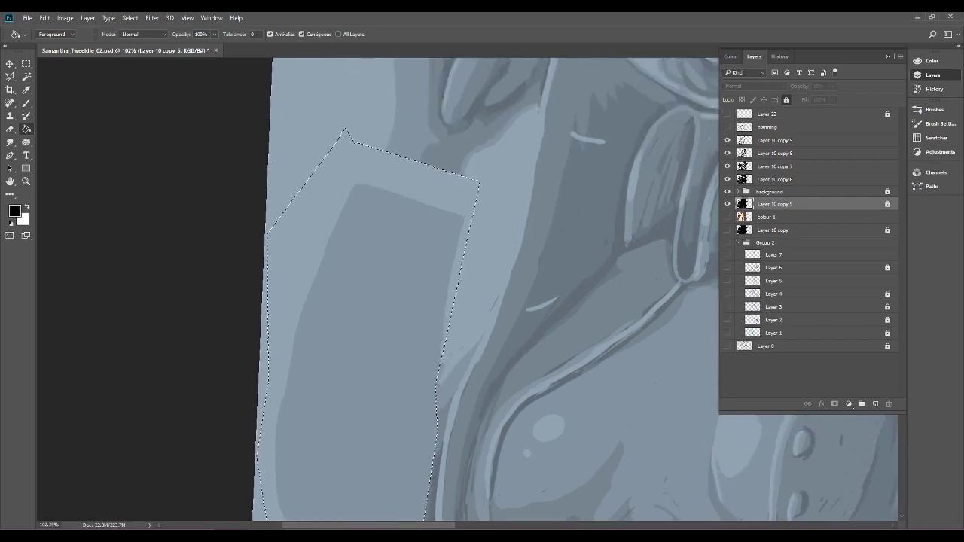
left_click(10, 129)
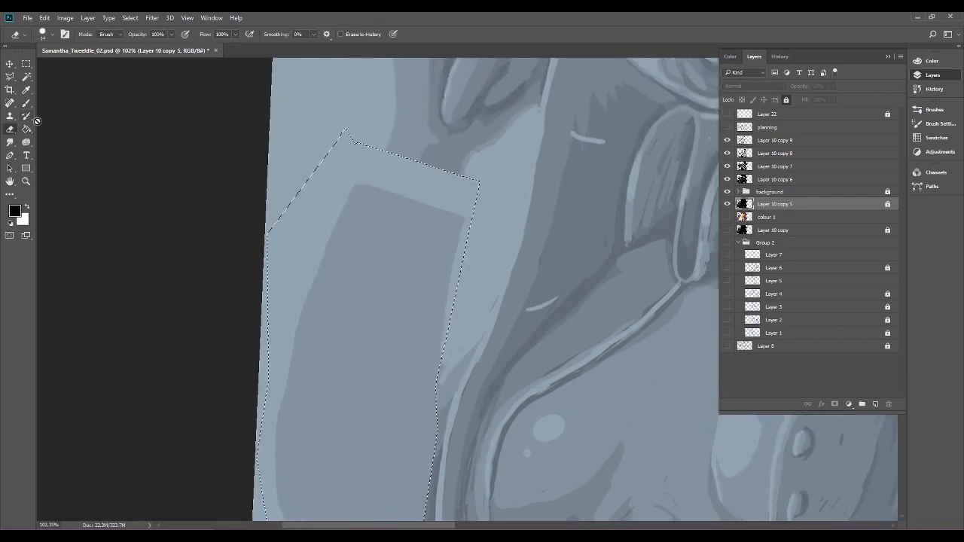
left_click_drag(422, 324, 435, 247)
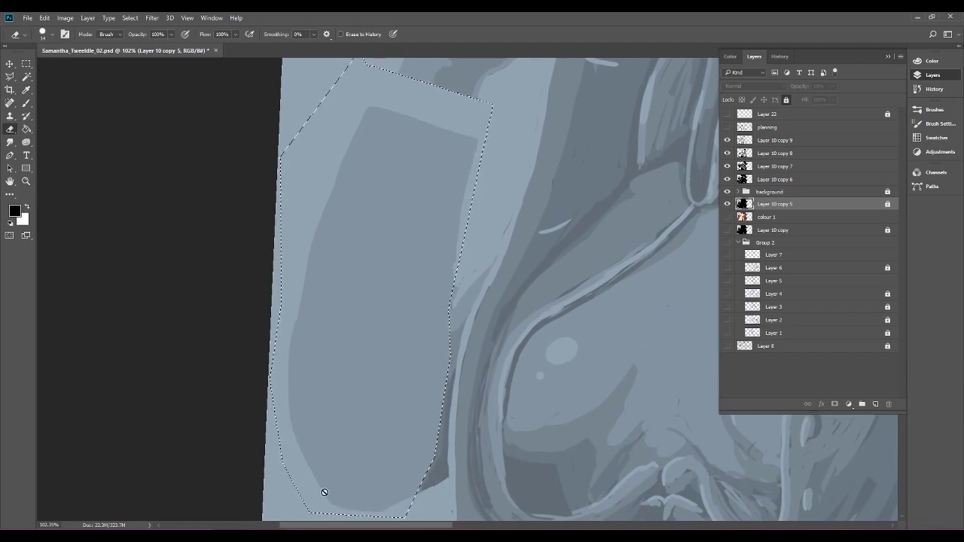
left_click(830, 181)
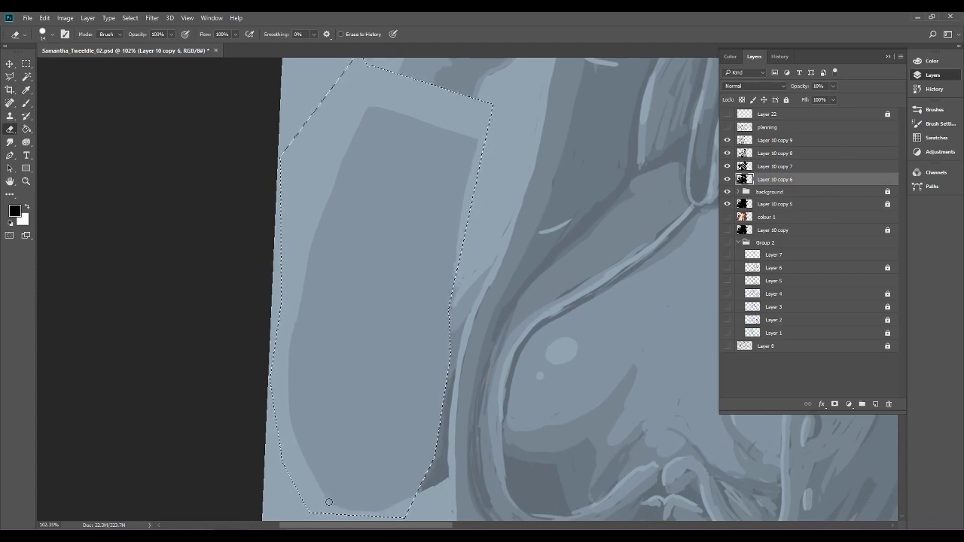
left_click(728, 115)
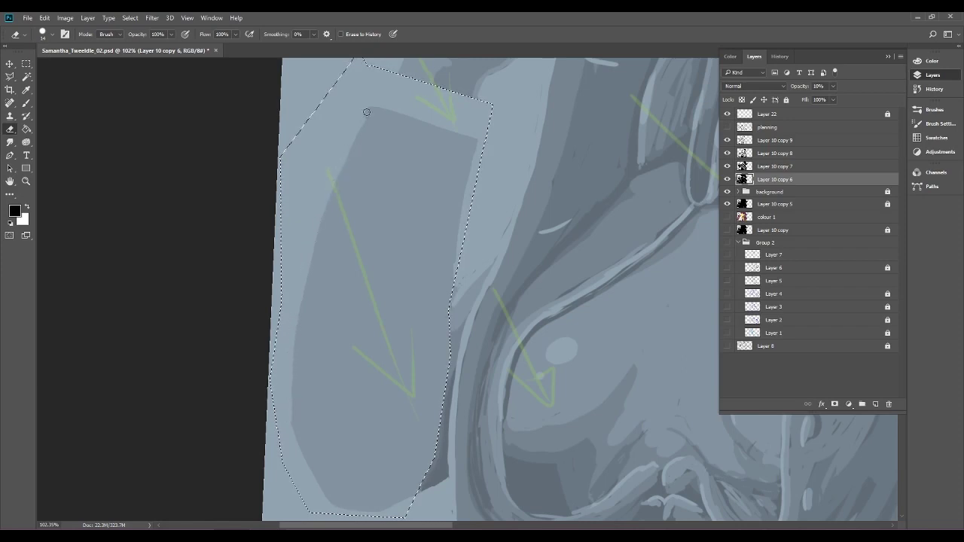
left_click_drag(379, 93, 342, 170)
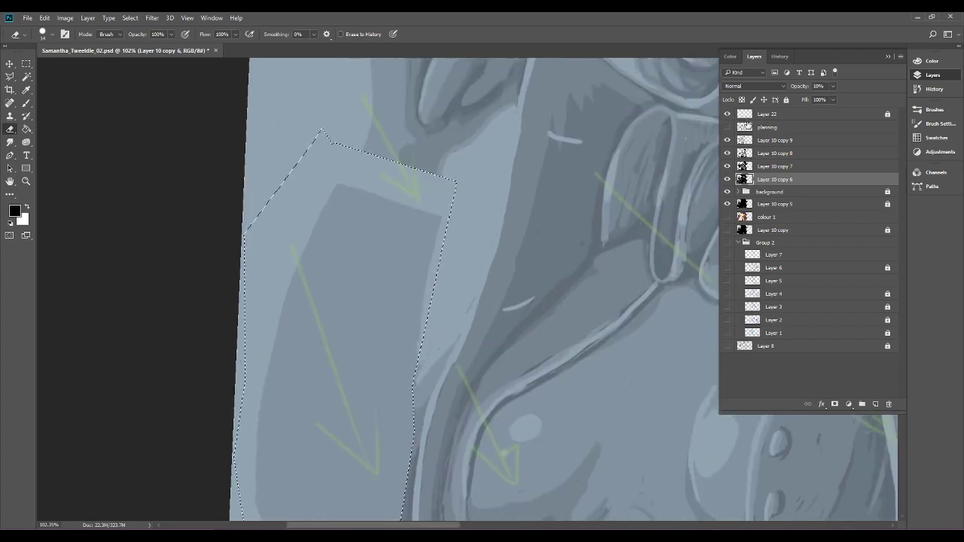
left_click(728, 127)
left_click(728, 127)
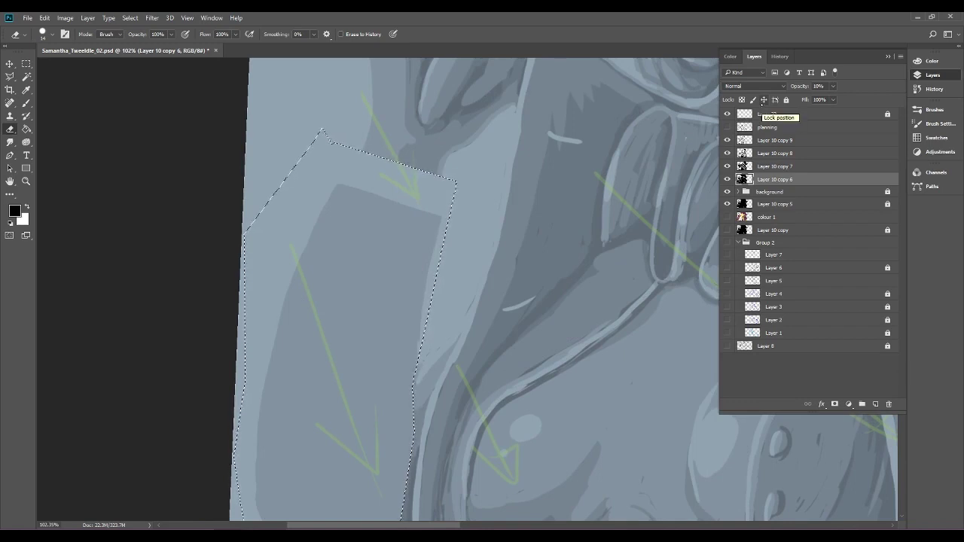
Step back through the last edits, clear the selection around the forearm, and return to the Brush tool.
left_click(27, 103)
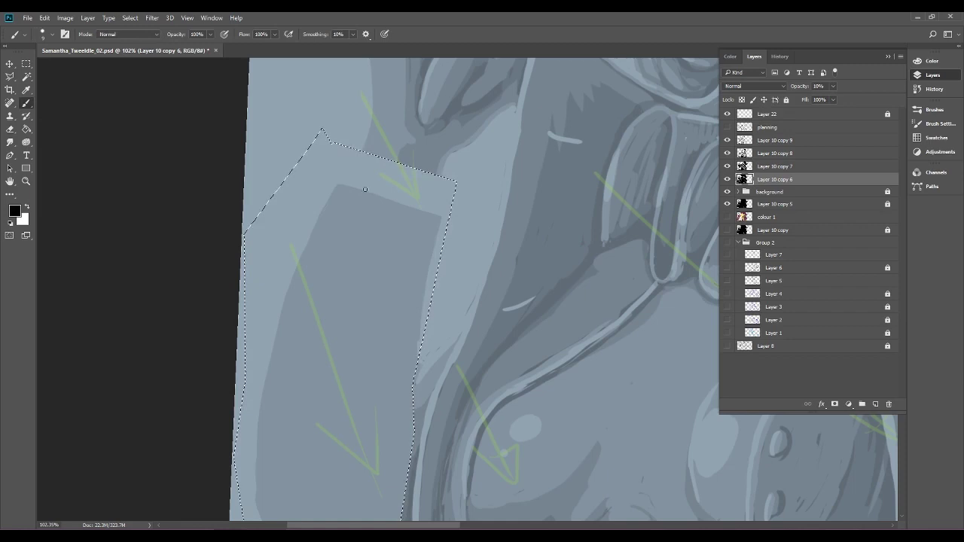
left_click(26, 64)
left_click(137, 78)
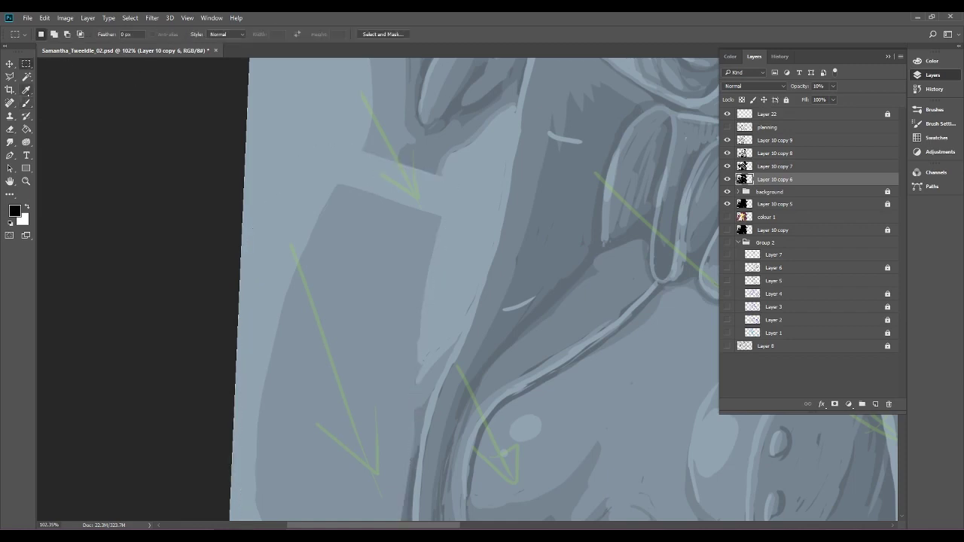
left_click(45, 17)
left_click(58, 55)
left_click(44, 17)
left_click(58, 54)
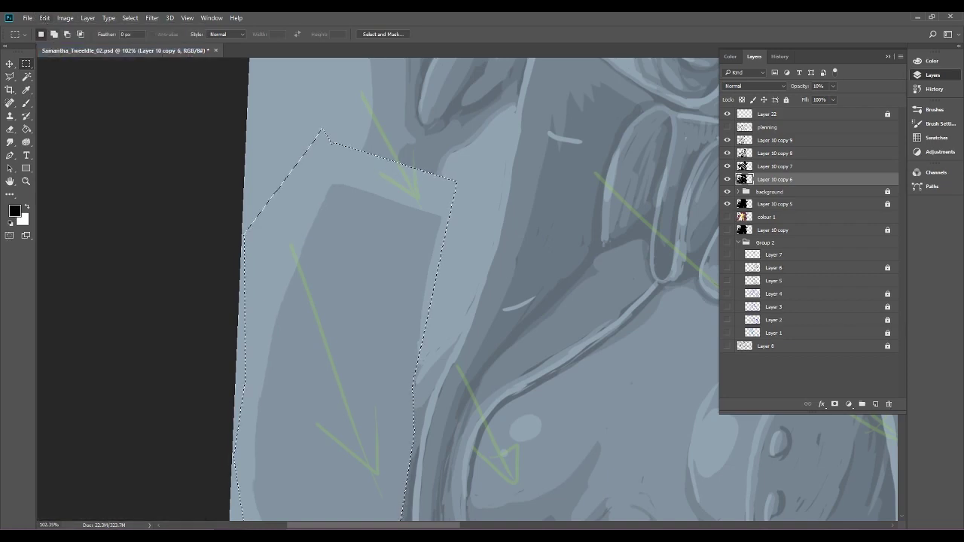
left_click(27, 104)
left_click(26, 64)
left_click(71, 88)
left_click(27, 103)
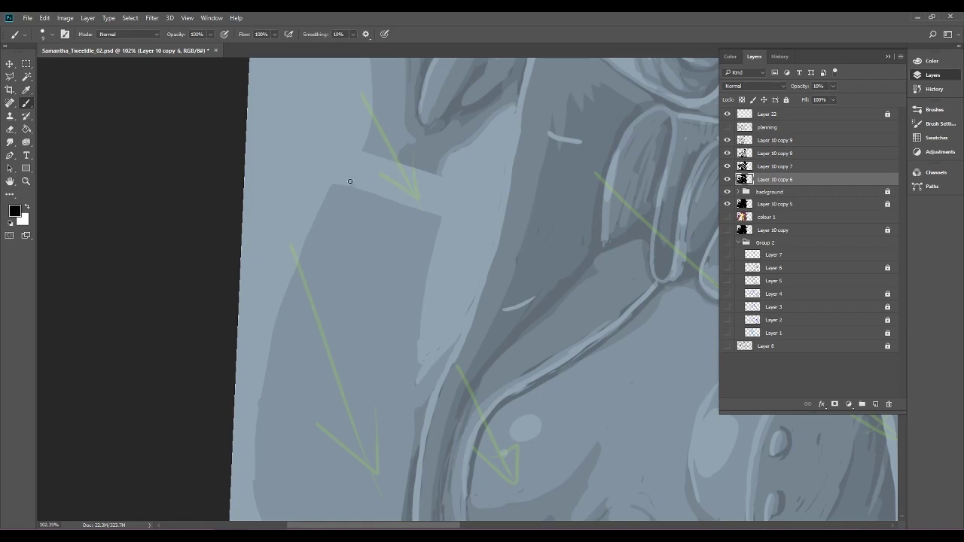
Outline the sleeve cuff's scalloped upper edge and the pointed flap hanging on the forearm's inner side.
left_click_drag(354, 189, 313, 186)
left_click_drag(400, 203, 430, 204)
mouse_move(446, 222)
left_mouse_down()
mouse_move(455, 272)
mouse_move(437, 286)
left_mouse_up()
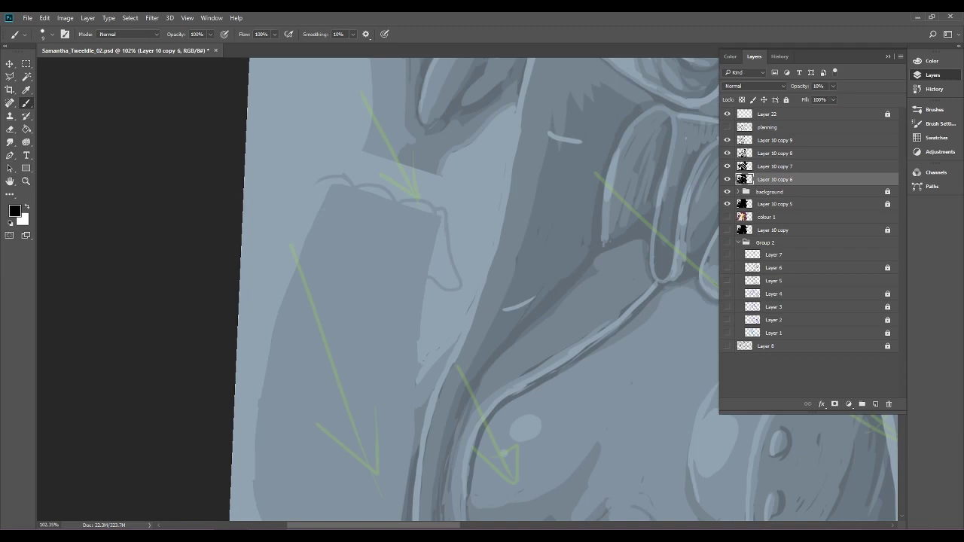
Outline the cuff's flap on the forearm's outer side and draw both wrist edges connecting the hand to the cuff.
left_click_drag(315, 185, 272, 241)
left_click_drag(366, 149, 351, 178)
left_click_drag(442, 168, 430, 209)
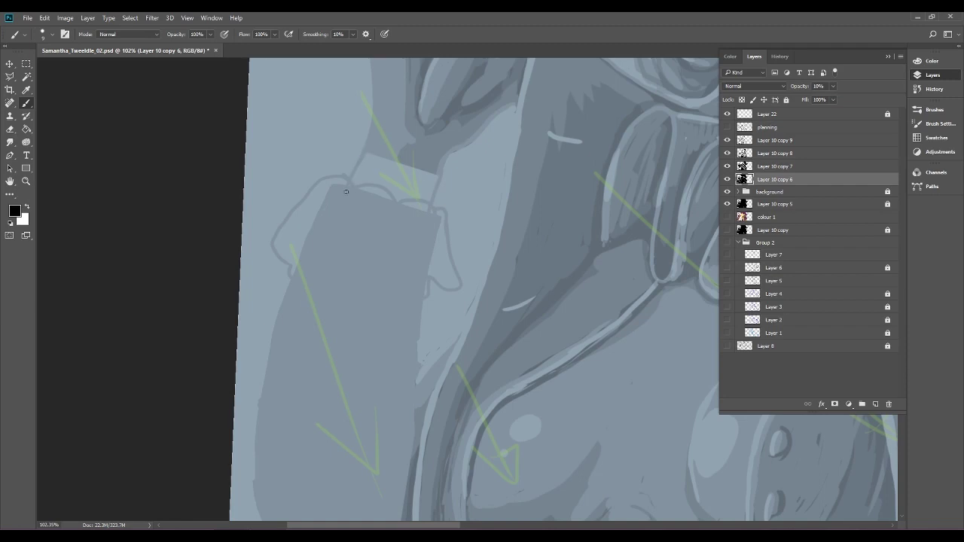
Fill both outlined cuff flaps, the scalloped edge and the wrist gap with black on Layer 10 copy 6.
scroll(357, 191, "down", 5)
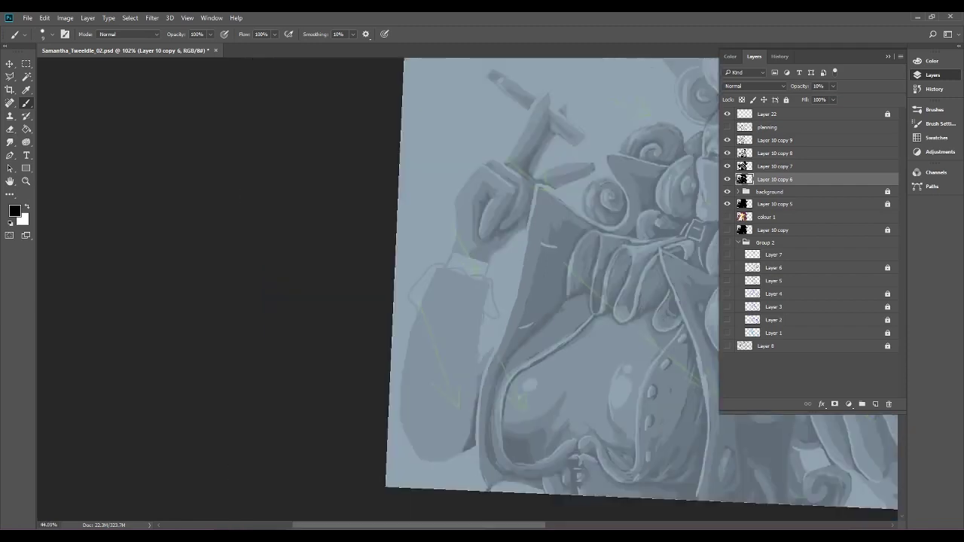
scroll(479, 301, "up", 3)
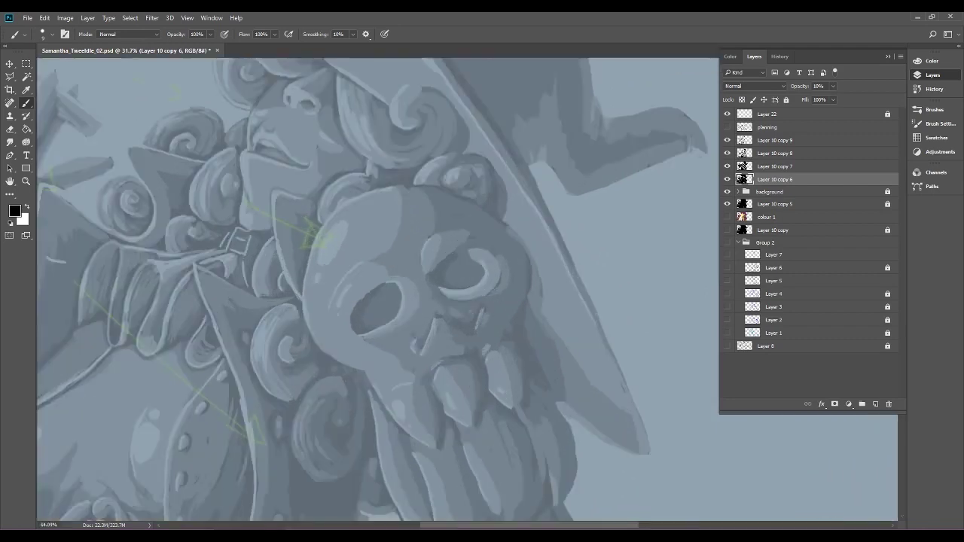
left_click_drag(204, 309, 673, 300)
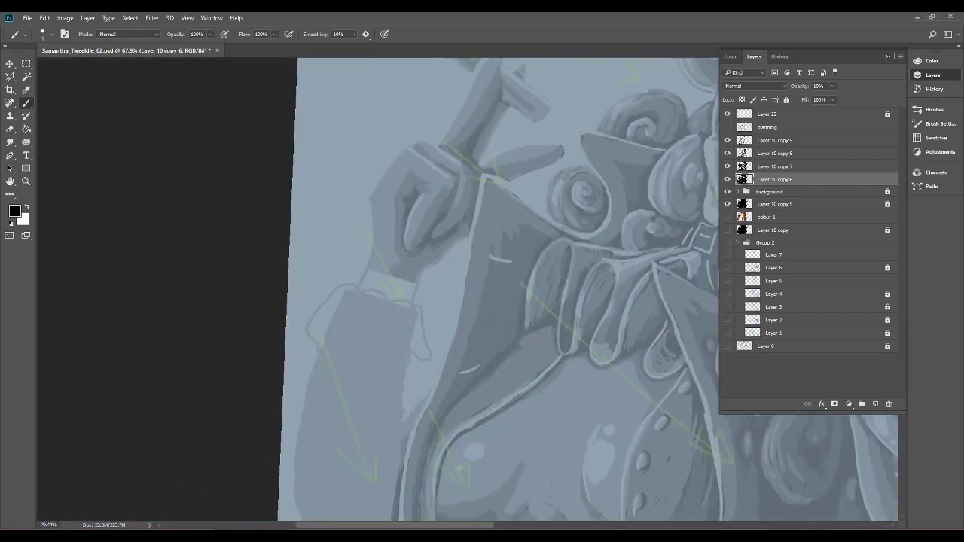
scroll(341, 304, "up", 3)
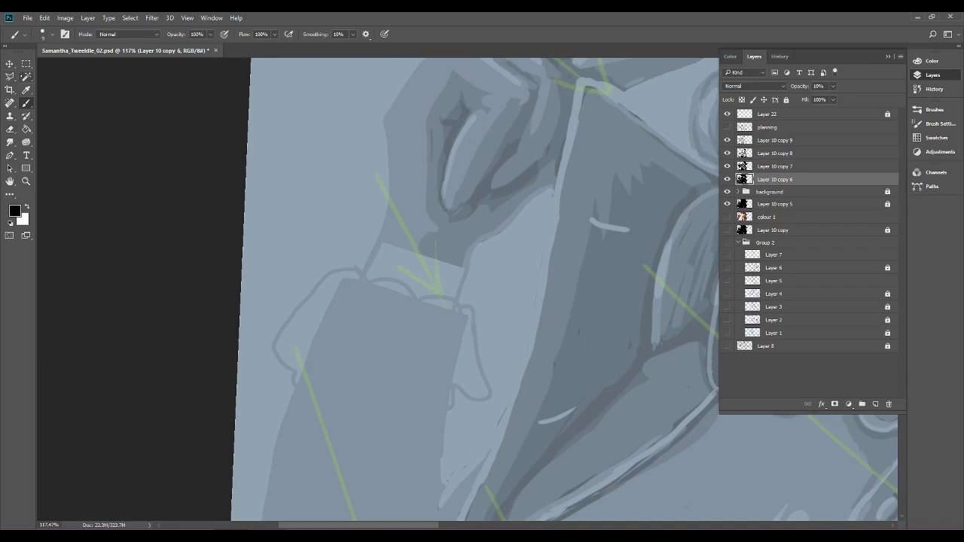
left_click(26, 129)
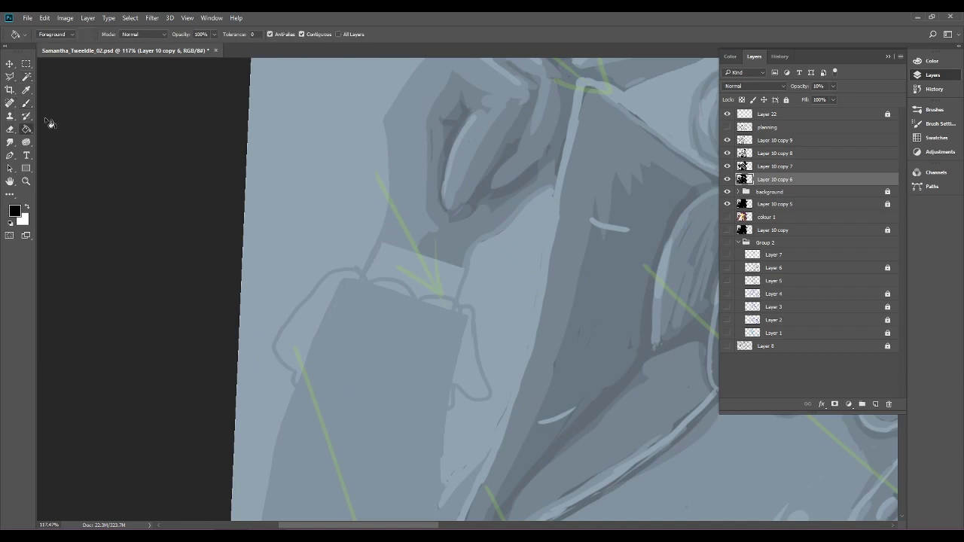
left_click(309, 332)
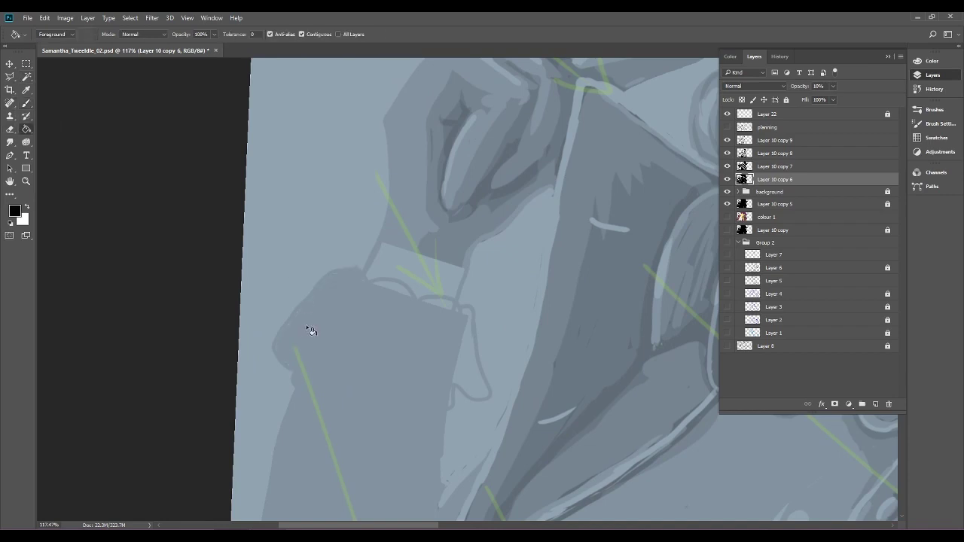
left_click(470, 361)
left_click(448, 307)
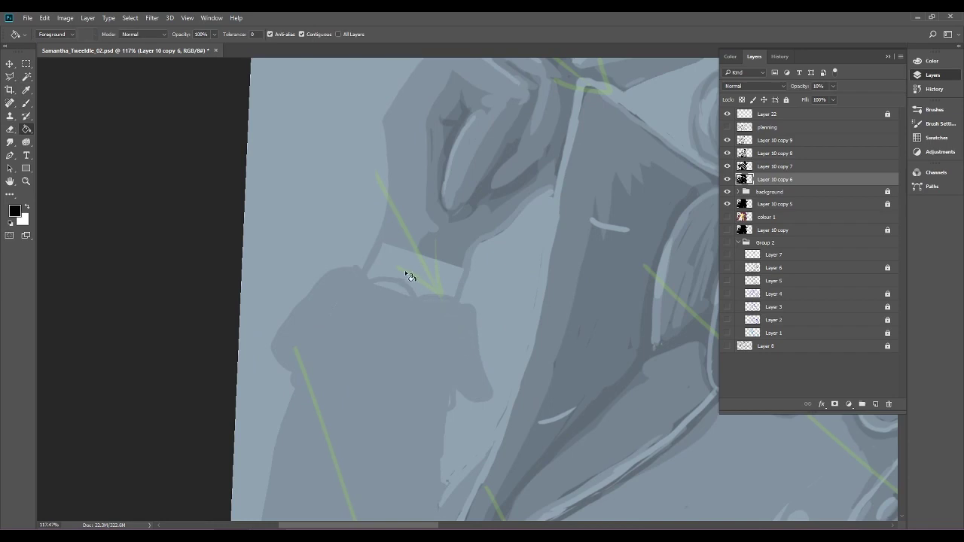
left_click(407, 275)
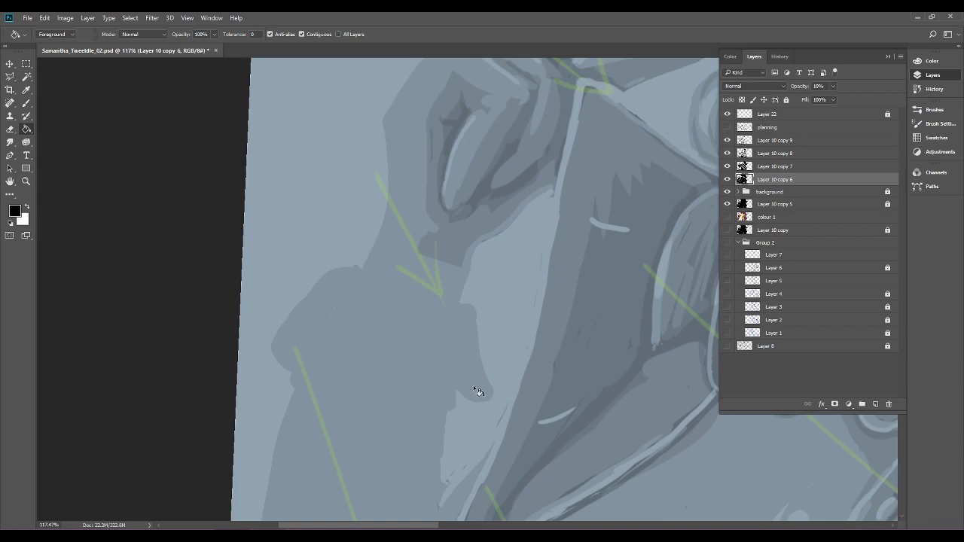
Erase the stray bump where the cuff meets the outer wrist and paint over the thin unfilled gap inside the cuff.
left_click(26, 102)
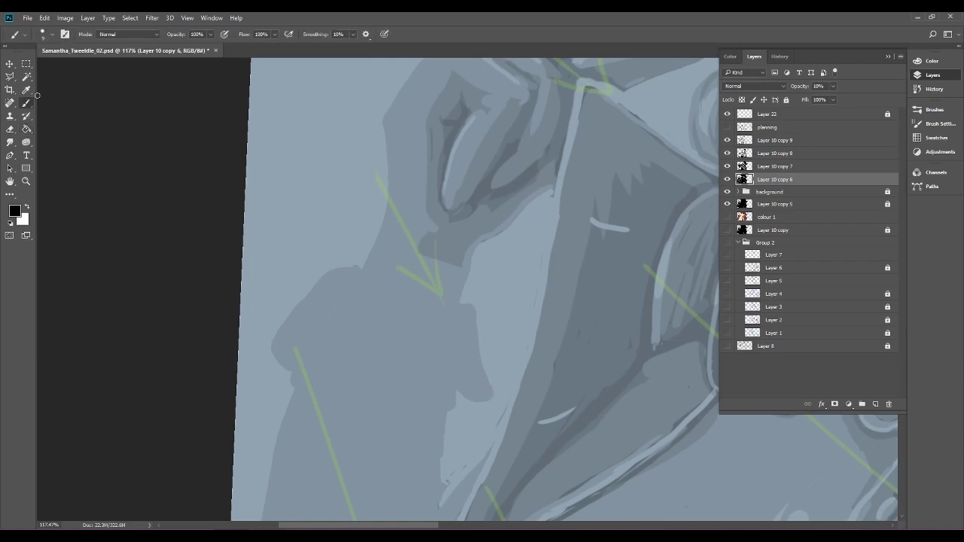
scroll(517, 332, "up", 3)
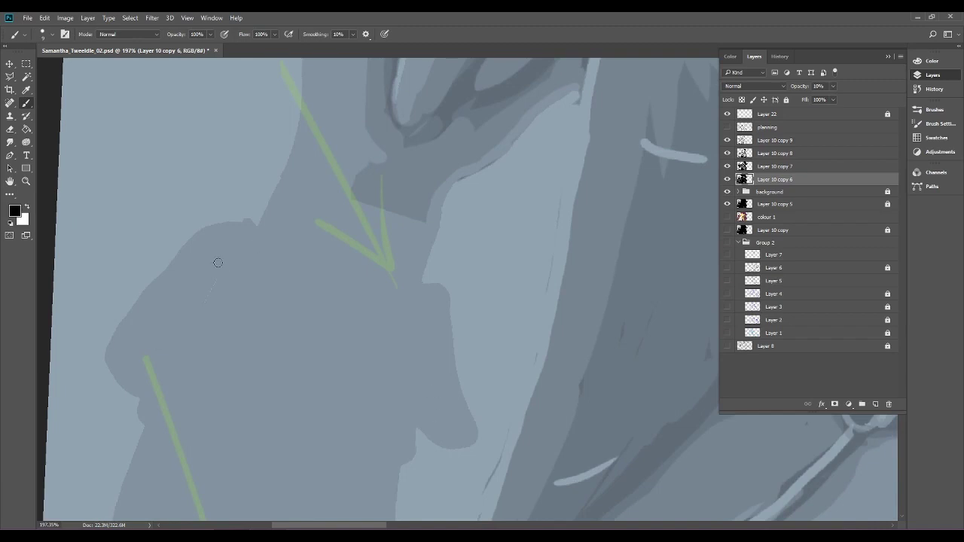
key("e")
left_click_drag(201, 220, 252, 216)
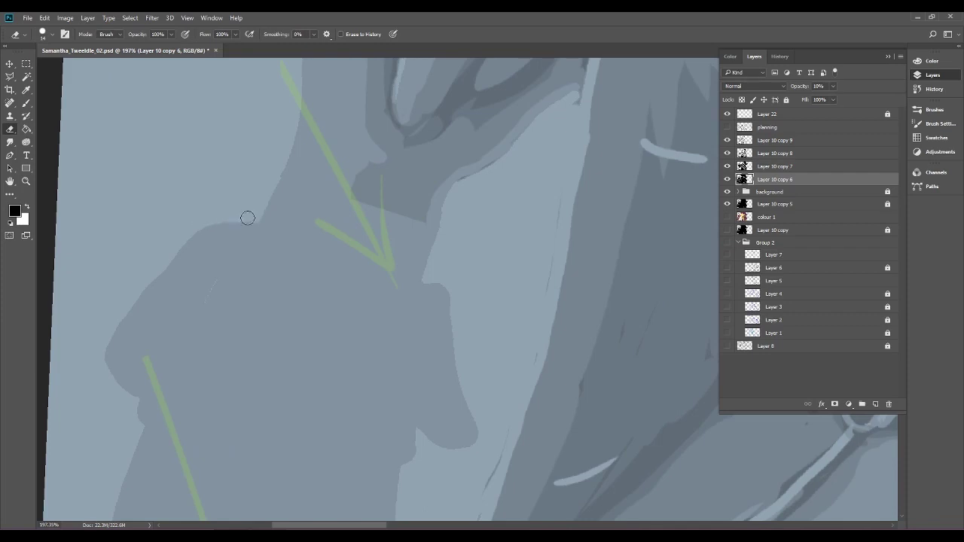
key("b")
left_click_drag(219, 273, 203, 306)
scroll(500, 245, "down", 2)
scroll(512, 245, "down", 3)
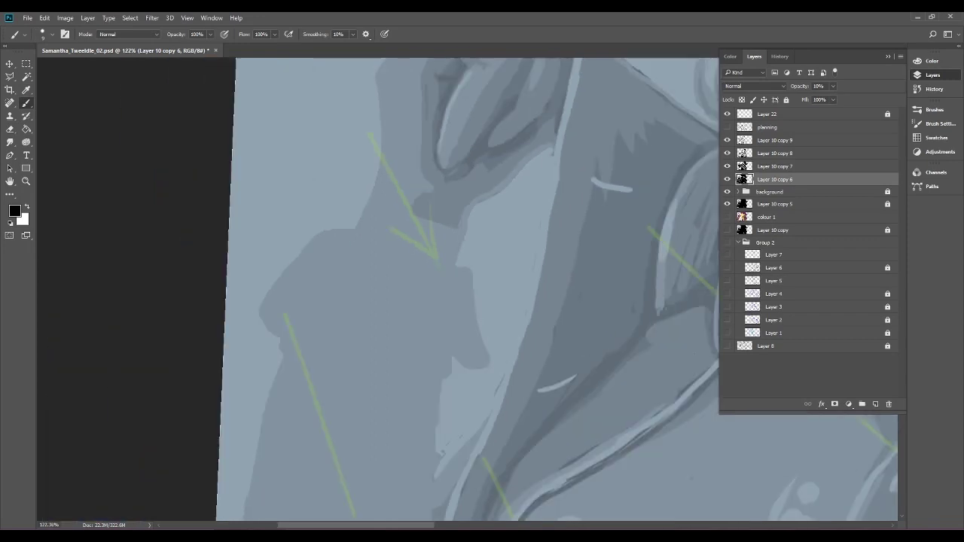
left_click_drag(527, 301, 498, 245)
scroll(621, 327, "up", 4)
scroll(377, 290, "down", 5)
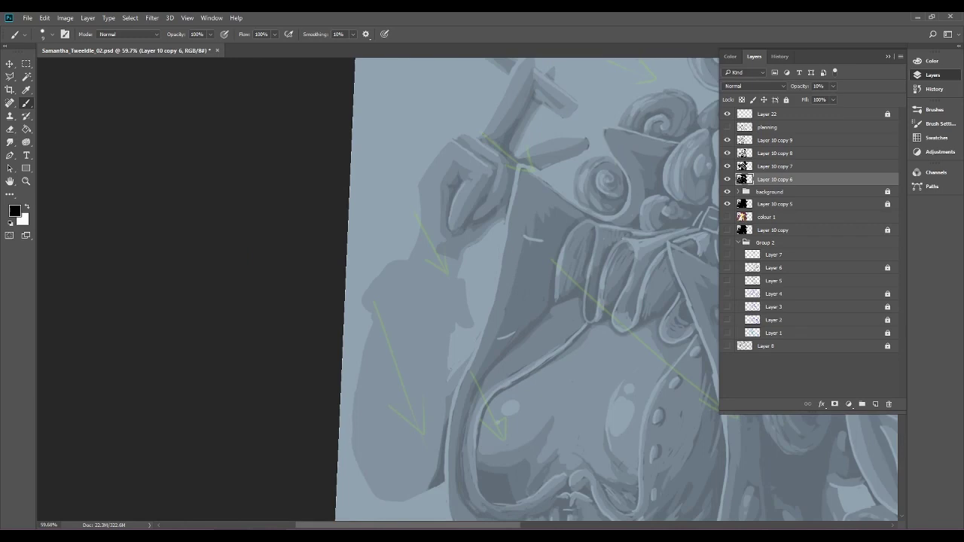
Examine the filled forearm and cuff up close, comparing their silhouette with the planning sketch layer.
scroll(633, 350, "up", 4)
left_click_drag(362, 309, 492, 289)
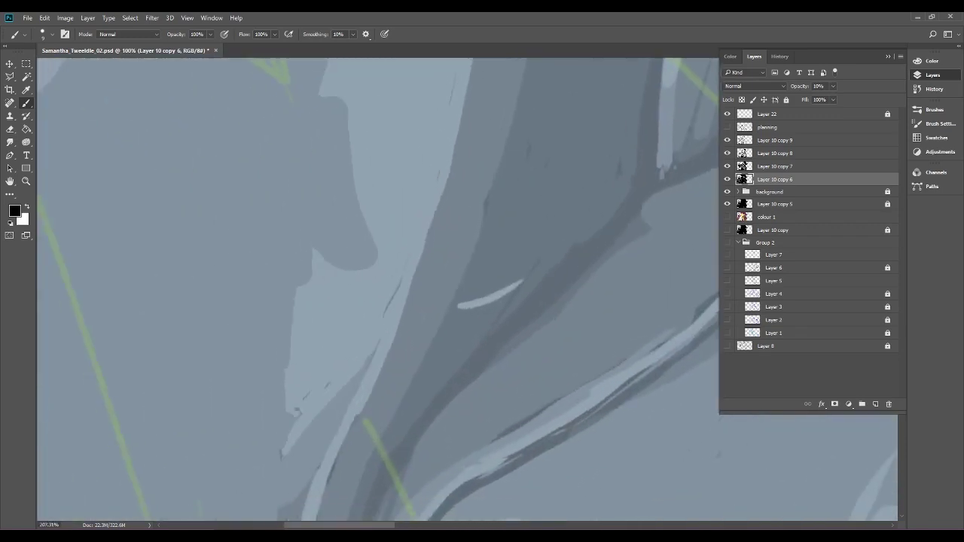
left_click(10, 129)
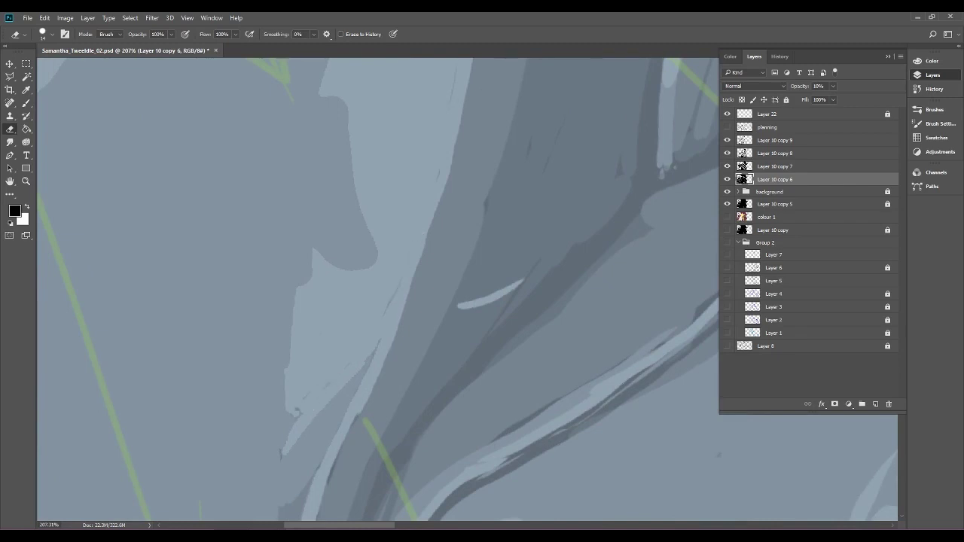
key("ctrl+1")
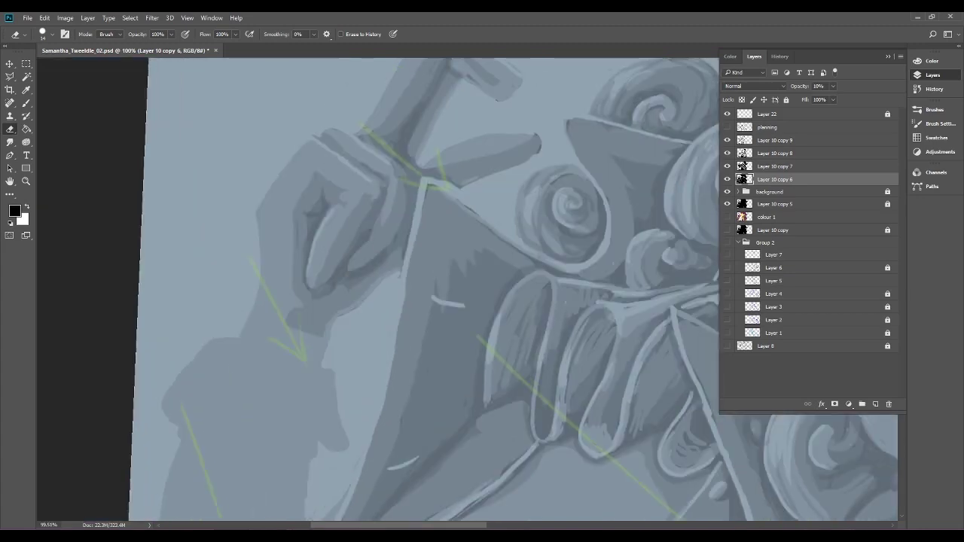
left_click_drag(393, 274, 483, 68)
left_click_drag(445, 343, 392, 343)
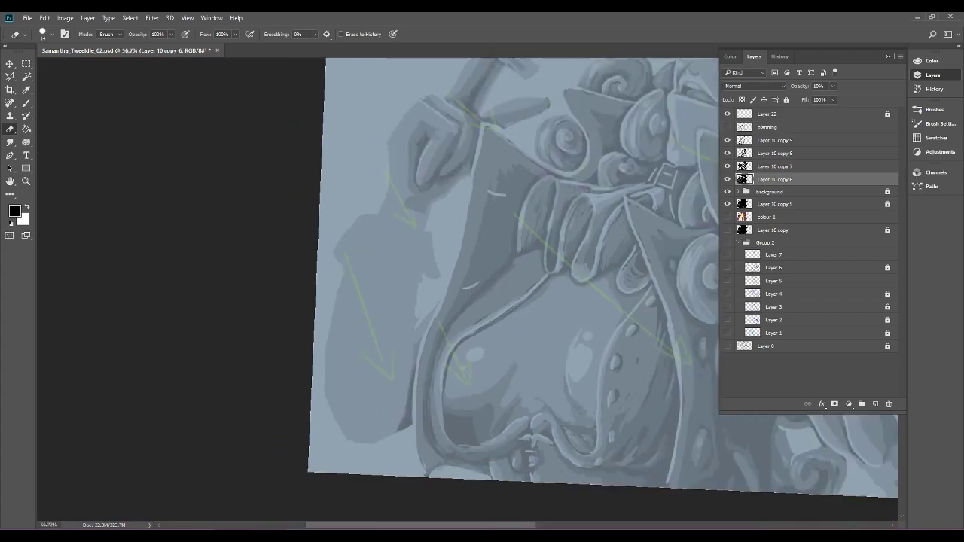
scroll(447, 411, "up", 4)
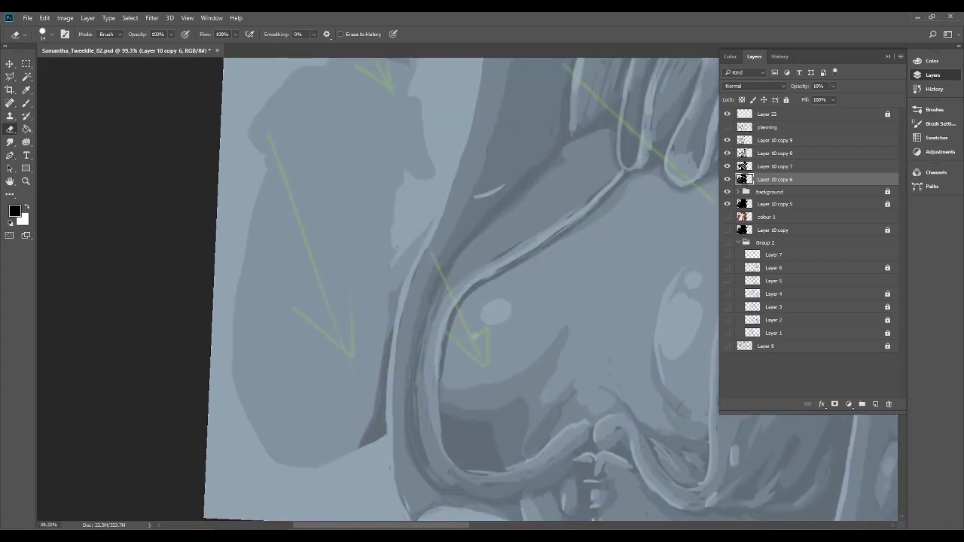
scroll(467, 286, "up", 3)
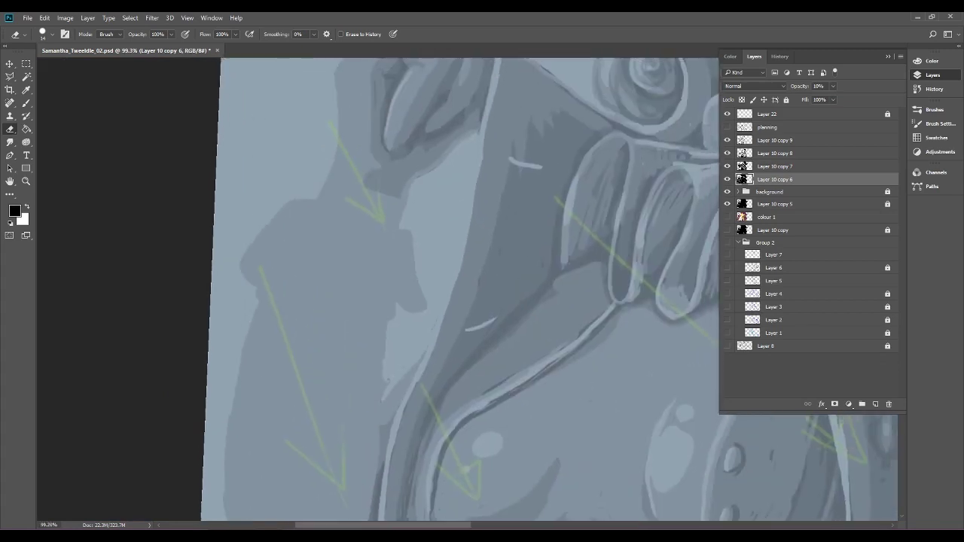
left_click(823, 128)
left_click(728, 128)
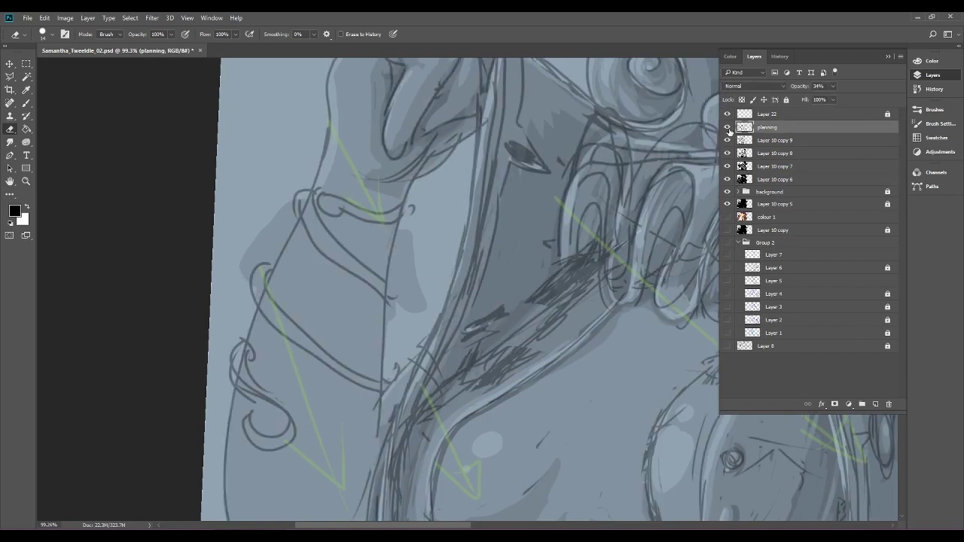
left_click(728, 127)
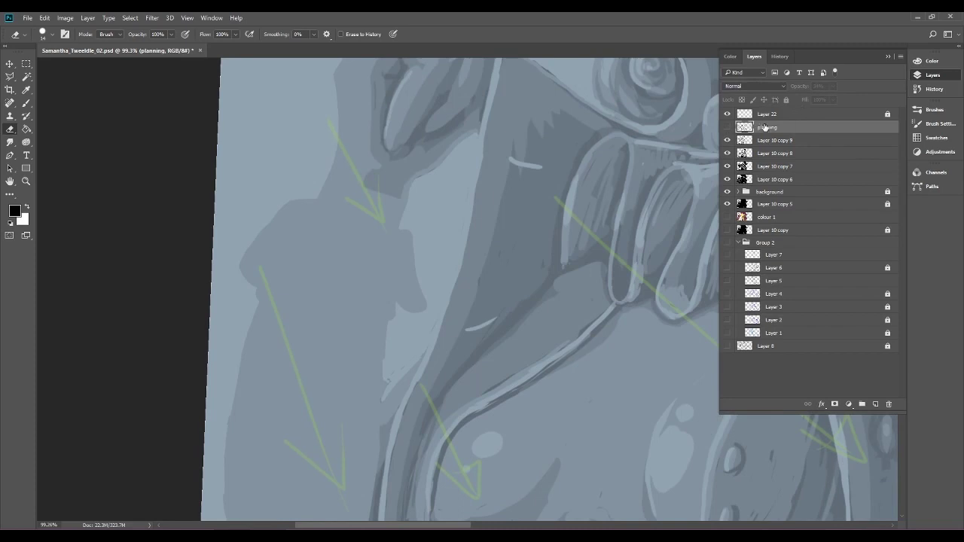
Add a new layer above the planning layer and brush the first black fold lines on the cuff's outer side.
left_click(876, 405)
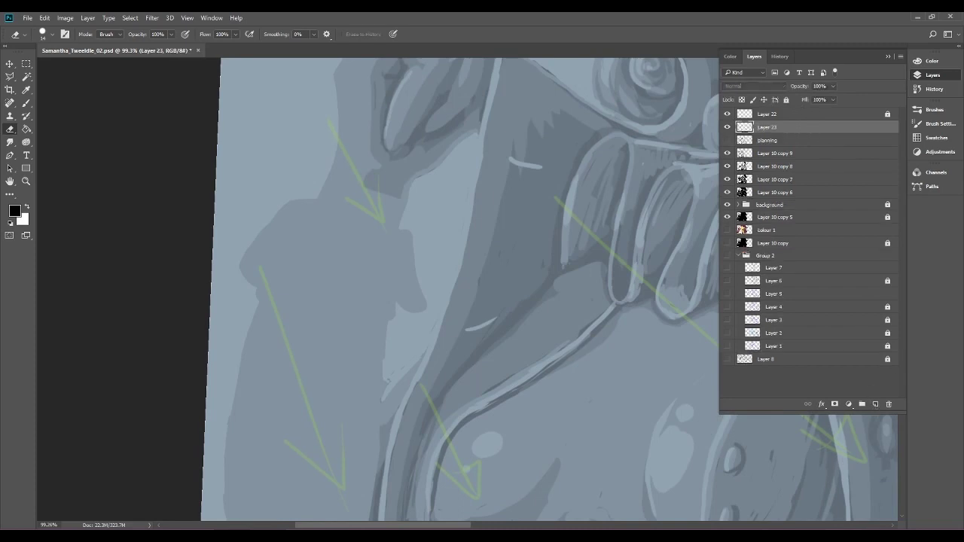
left_click(26, 103)
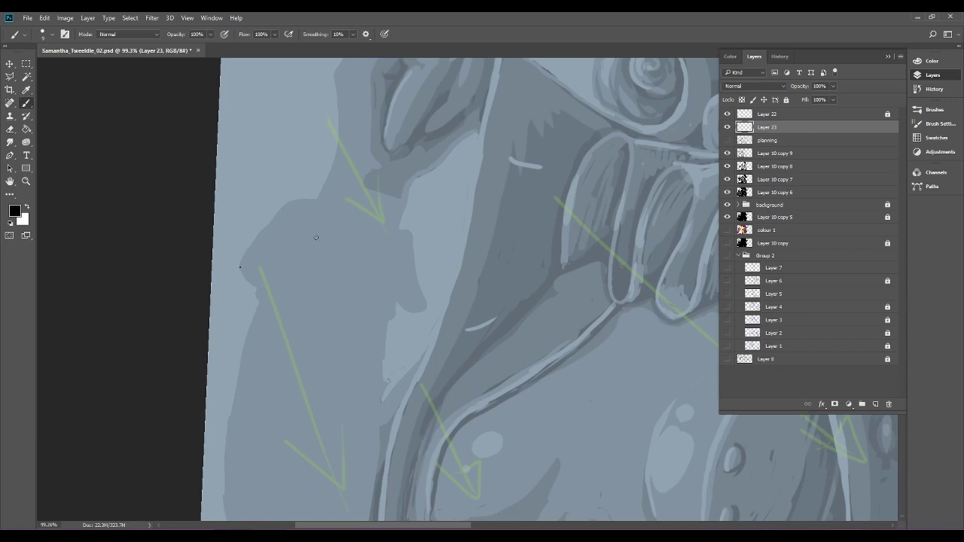
left_click_drag(240, 267, 258, 287)
left_click_drag(312, 213, 262, 284)
left_click_drag(262, 278, 286, 304)
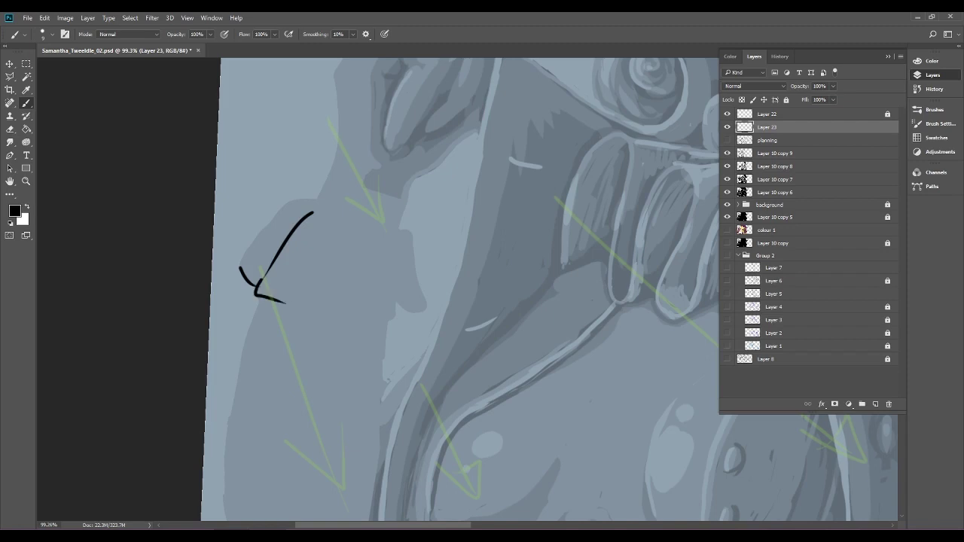
left_click(44, 17)
left_click(70, 55)
left_click_drag(265, 275, 300, 279)
left_click_drag(297, 311, 337, 324)
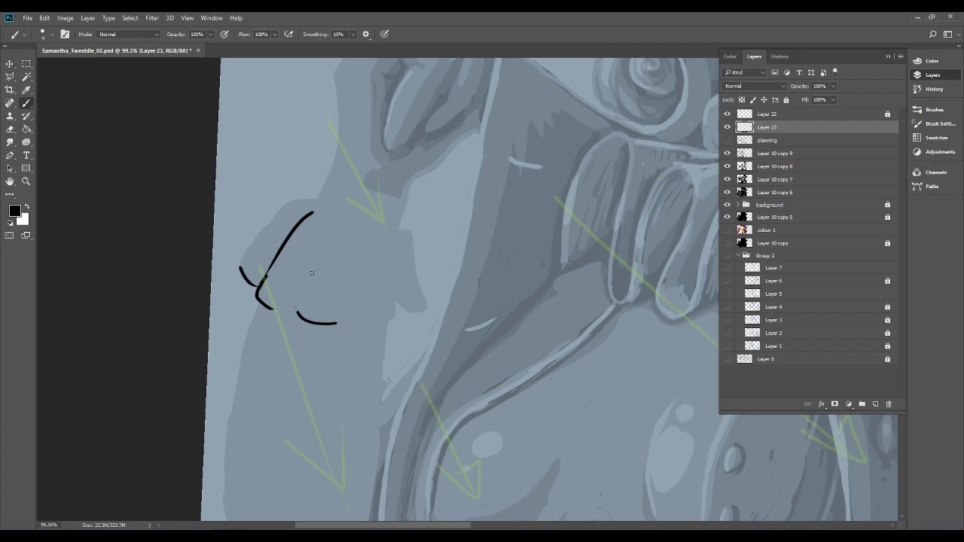
left_click_drag(295, 307, 329, 252)
left_click_drag(341, 293, 342, 294)
scroll(357, 300, "up", 2)
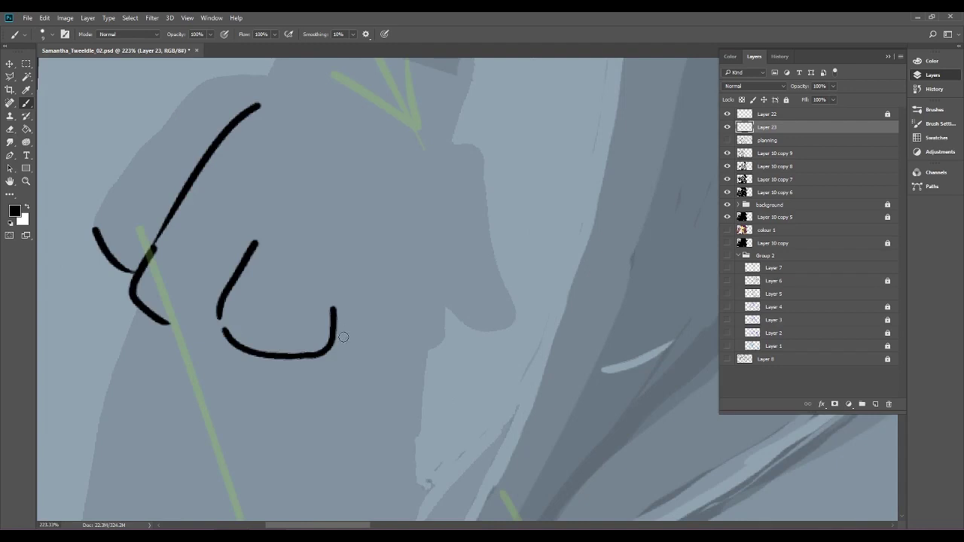
left_click_drag(165, 321, 210, 318)
mouse_move(339, 347)
left_mouse_down()
mouse_move(377, 345)
mouse_move(415, 325)
mouse_move(399, 236)
left_mouse_up()
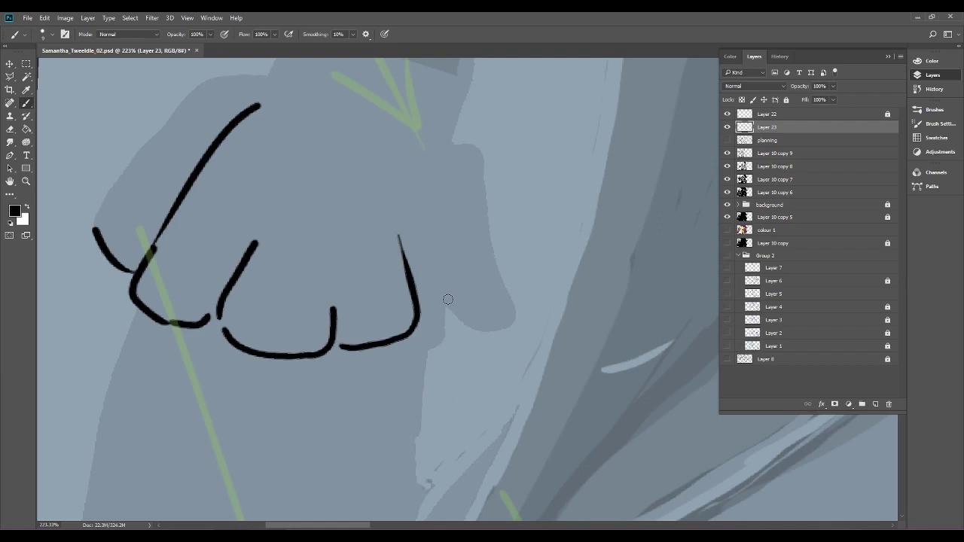
left_click(45, 17)
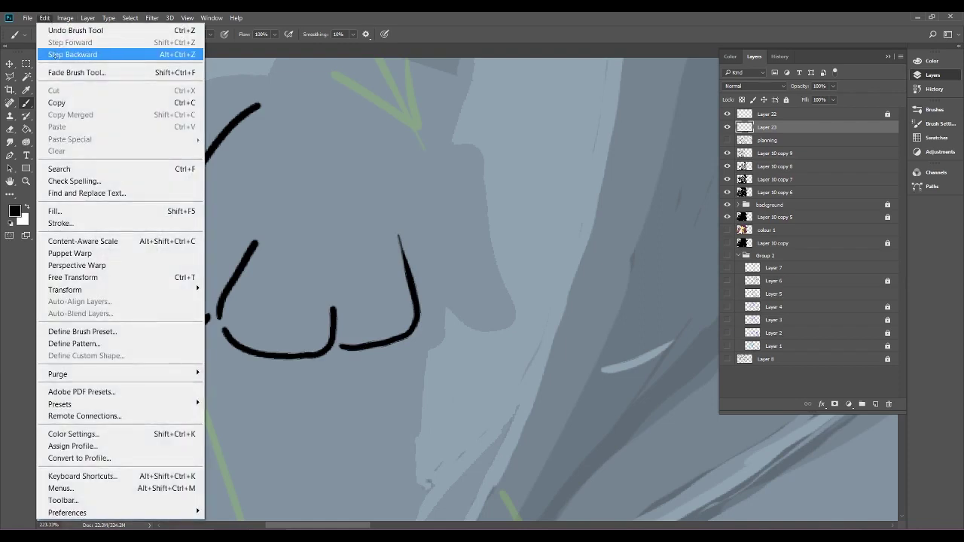
left_click(80, 53)
left_click(45, 18)
left_click(67, 55)
left_click(44, 17)
left_click(55, 54)
left_click(44, 17)
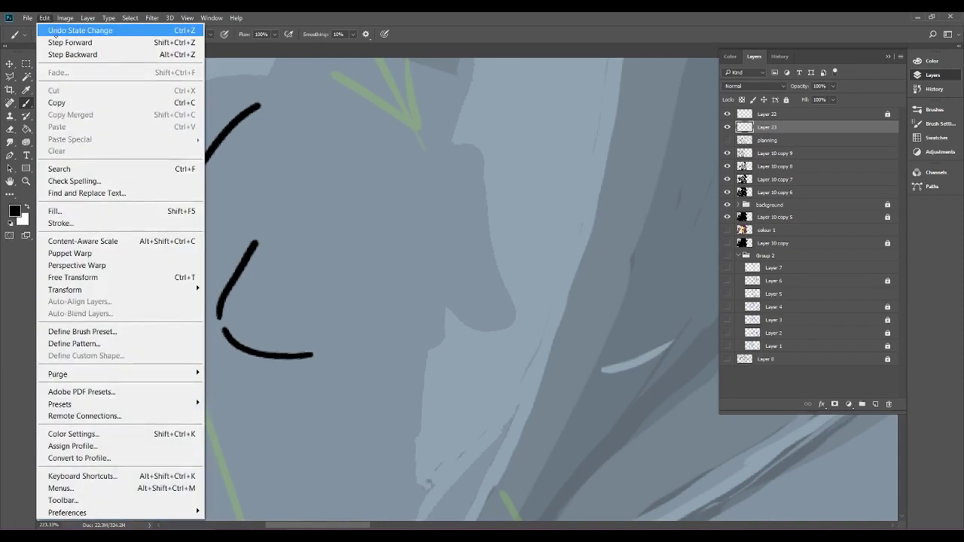
left_click(55, 54)
left_click(44, 17)
left_click(55, 54)
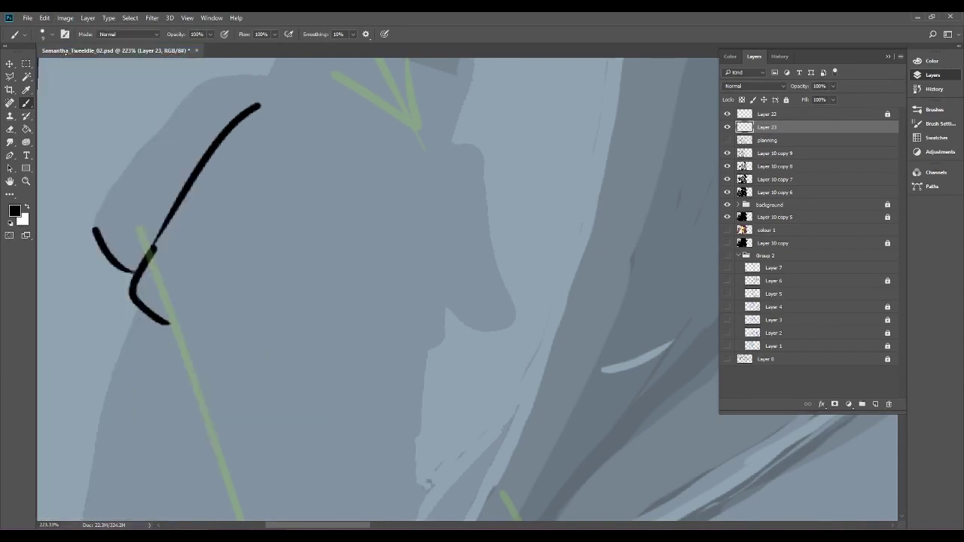
Draw the cuff's wavy lower hem with tucked folds from the outer corner to the inner side, erasing the misdrawn parts.
mouse_move(95, 229)
left_mouse_down()
mouse_move(113, 255)
mouse_move(176, 300)
mouse_move(128, 293)
mouse_move(134, 301)
mouse_move(186, 338)
mouse_move(247, 351)
mouse_move(266, 328)
mouse_move(359, 358)
mouse_move(333, 364)
mouse_move(344, 372)
mouse_move(437, 360)
left_mouse_up()
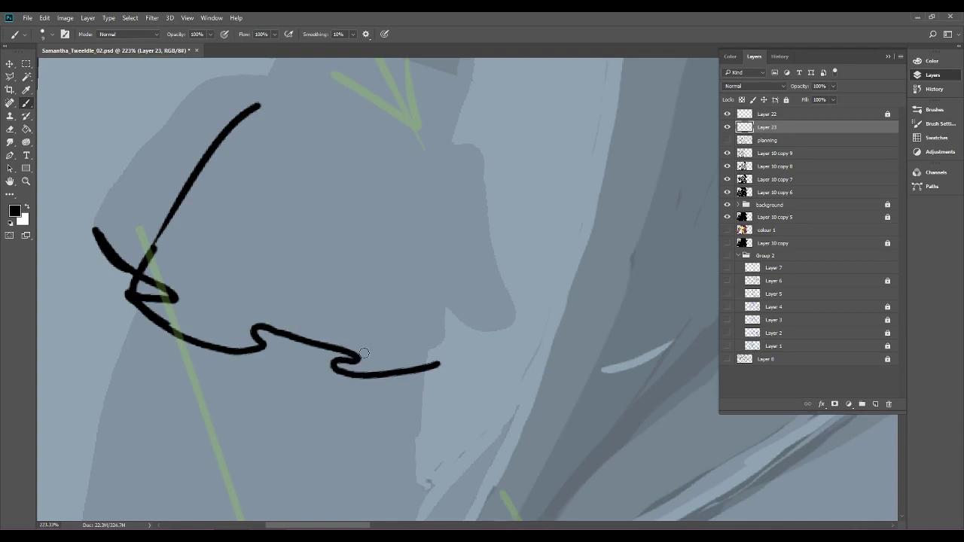
key("e")
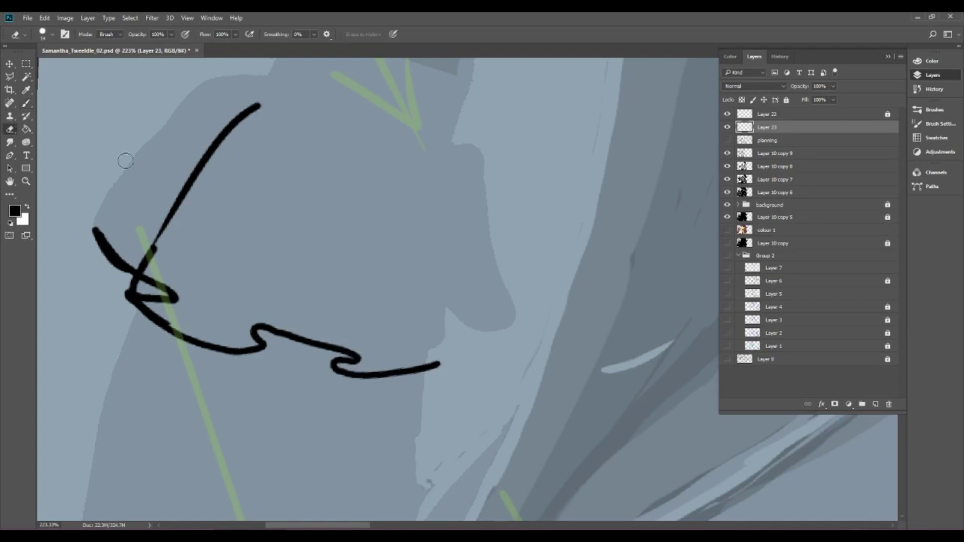
mouse_move(261, 325)
left_mouse_down()
mouse_move(363, 360)
mouse_move(260, 328)
mouse_move(337, 365)
mouse_move(326, 360)
mouse_move(333, 379)
mouse_move(346, 369)
mouse_move(342, 351)
mouse_move(332, 376)
mouse_move(358, 362)
mouse_move(373, 361)
mouse_move(350, 377)
mouse_move(427, 359)
mouse_move(393, 373)
mouse_move(415, 375)
mouse_move(443, 364)
mouse_move(383, 375)
mouse_move(449, 354)
left_mouse_up()
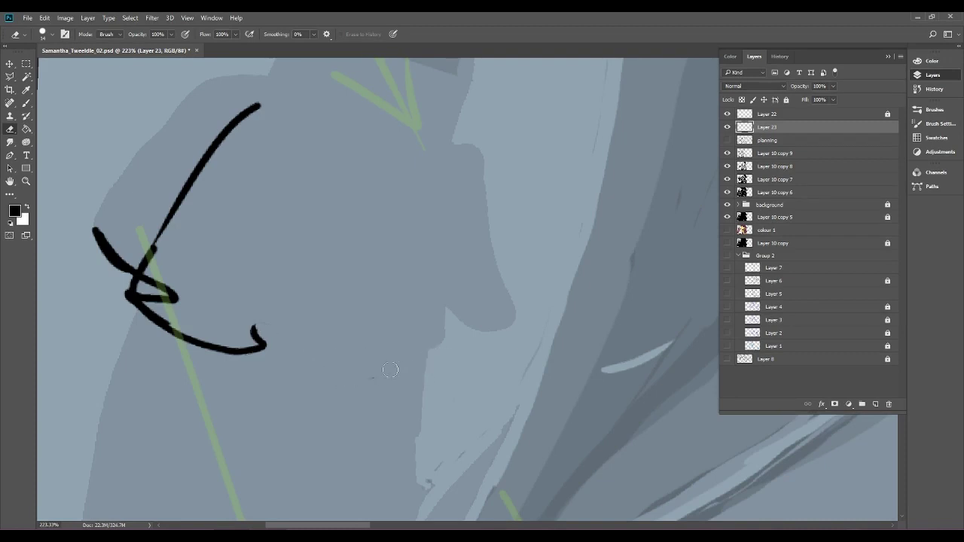
key("b")
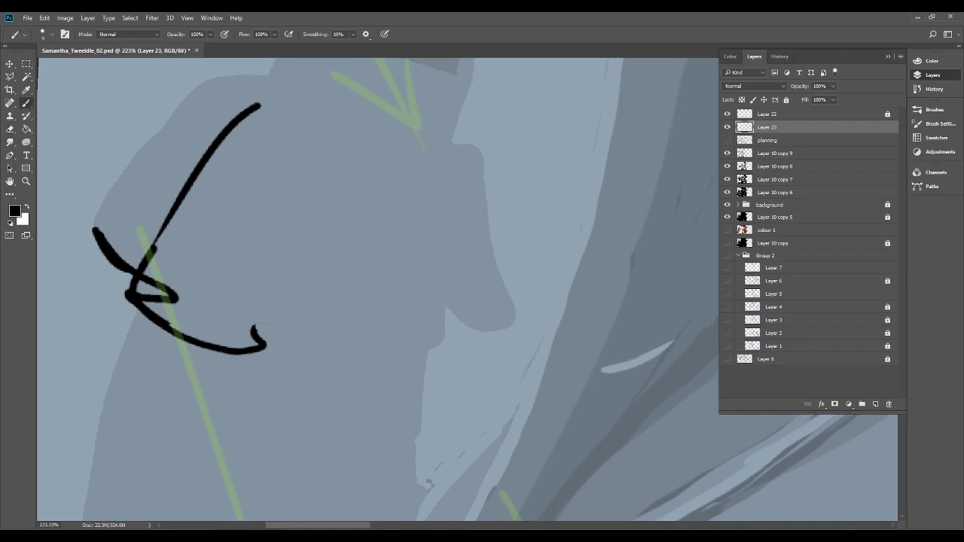
mouse_move(491, 252)
left_mouse_down()
mouse_move(505, 295)
mouse_move(501, 329)
mouse_move(424, 317)
mouse_move(444, 330)
mouse_move(441, 341)
mouse_move(361, 353)
mouse_move(294, 348)
mouse_move(301, 330)
mouse_move(256, 328)
mouse_move(351, 336)
mouse_move(328, 348)
mouse_move(343, 359)
left_mouse_up()
key("e")
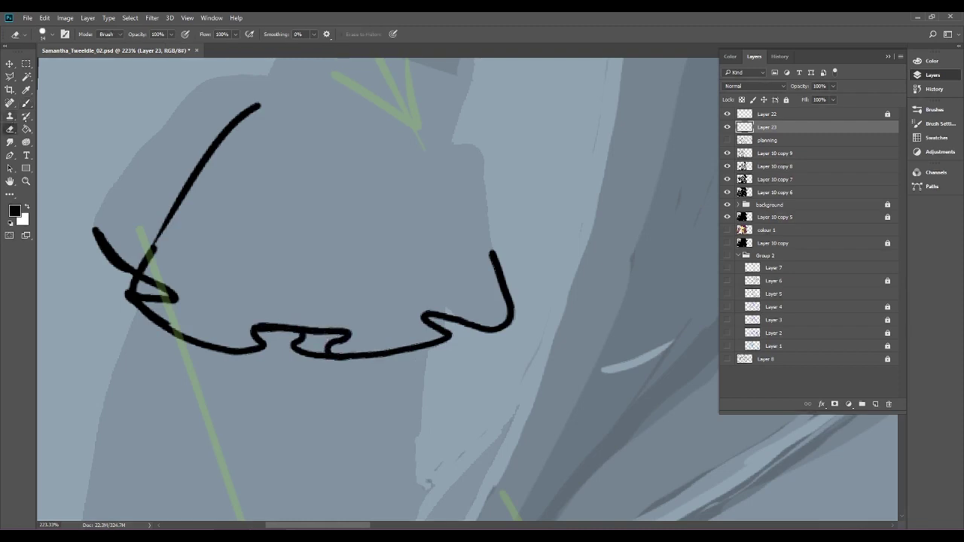
left_click_drag(289, 347, 319, 355)
Outline the cuff's upper rim, the top of its outer flap and its inner side edge down to the hem.
key("b")
left_click_drag(256, 128, 235, 179)
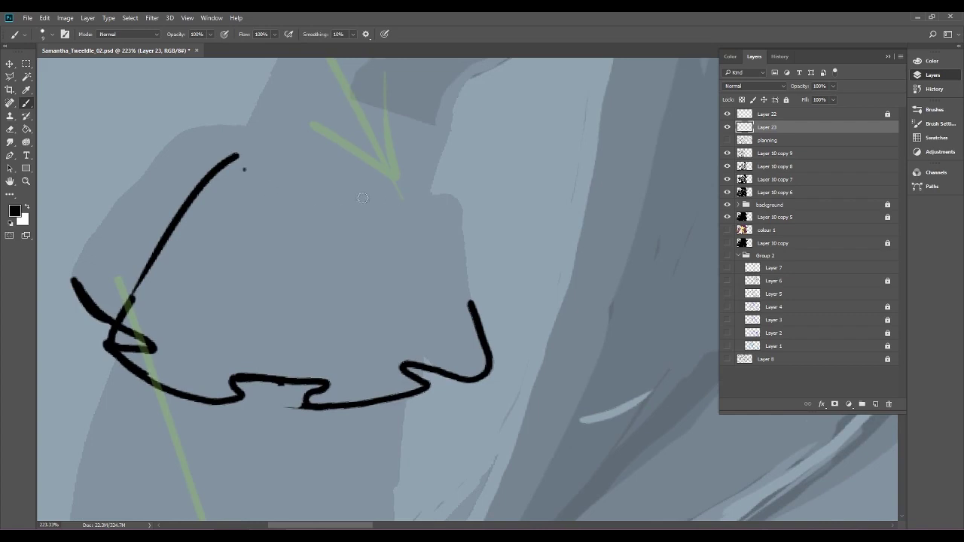
left_click_drag(249, 172, 361, 197)
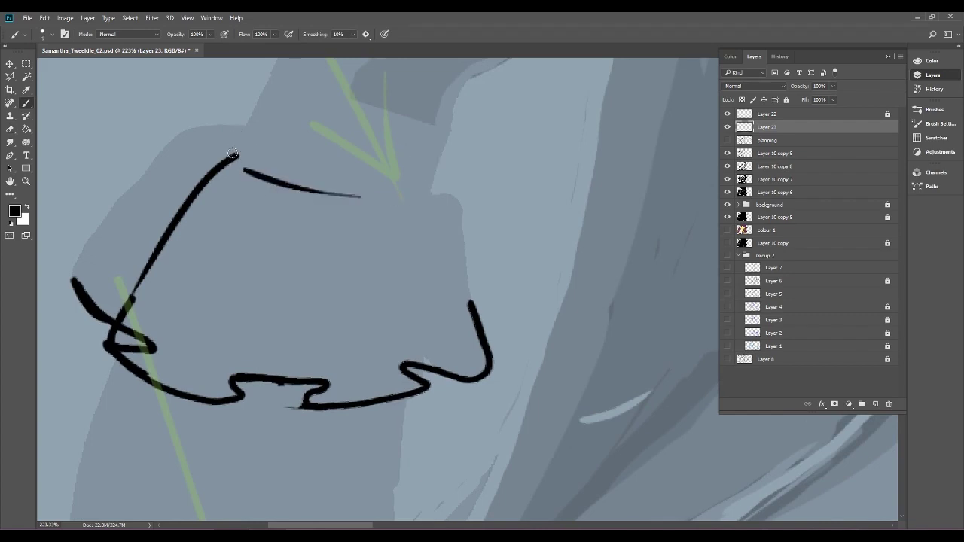
left_click_drag(232, 153, 235, 150)
mouse_move(252, 126)
left_mouse_down()
mouse_move(201, 129)
mouse_move(150, 167)
left_mouse_up()
left_click_drag(249, 130, 238, 154)
mouse_move(427, 191)
left_mouse_down()
mouse_move(440, 160)
mouse_move(469, 302)
left_mouse_up()
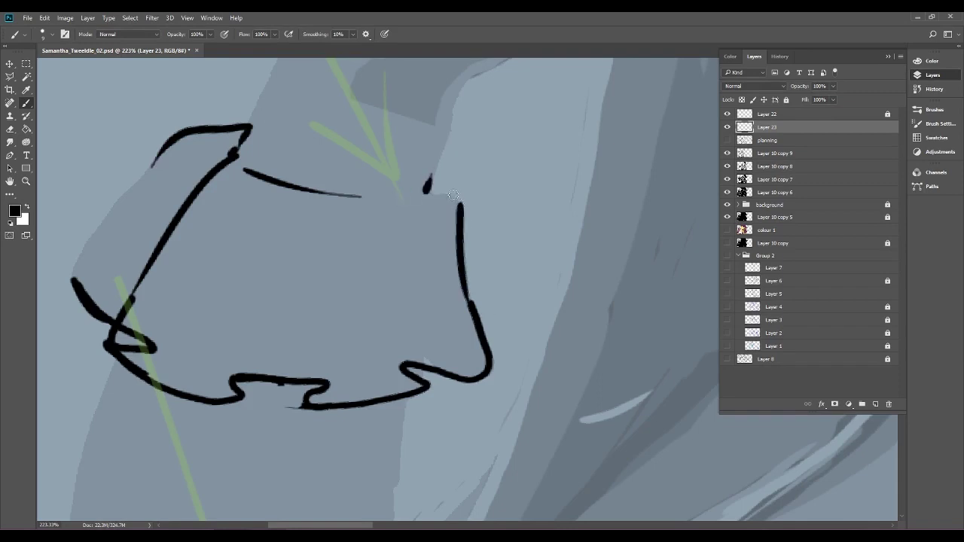
left_click_drag(460, 200, 415, 191)
Draw the vertical pleat lines and rounded pleat tops along the cuff's rim, erasing the superseded rim lines.
mouse_move(408, 284)
left_mouse_down()
mouse_move(401, 202)
mouse_move(373, 194)
left_mouse_up()
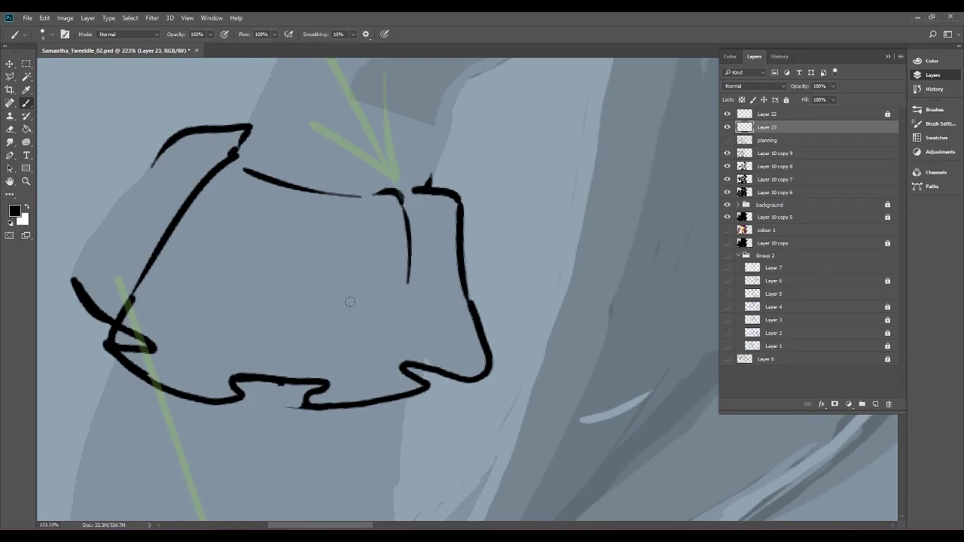
left_click_drag(400, 365, 409, 223)
mouse_move(330, 373)
left_mouse_down()
mouse_move(324, 216)
mouse_move(334, 183)
mouse_move(315, 165)
mouse_move(252, 146)
mouse_move(217, 271)
mouse_move(228, 375)
left_mouse_up()
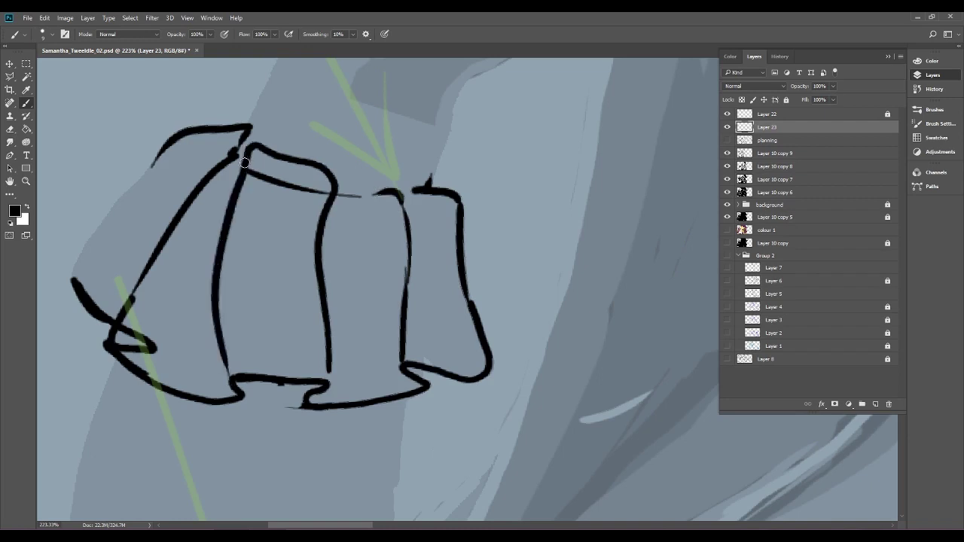
left_click_drag(246, 158, 233, 137)
mouse_move(335, 189)
left_mouse_down()
mouse_move(384, 190)
mouse_move(367, 194)
mouse_move(383, 182)
mouse_move(437, 182)
mouse_move(461, 204)
left_mouse_up()
left_click(9, 129)
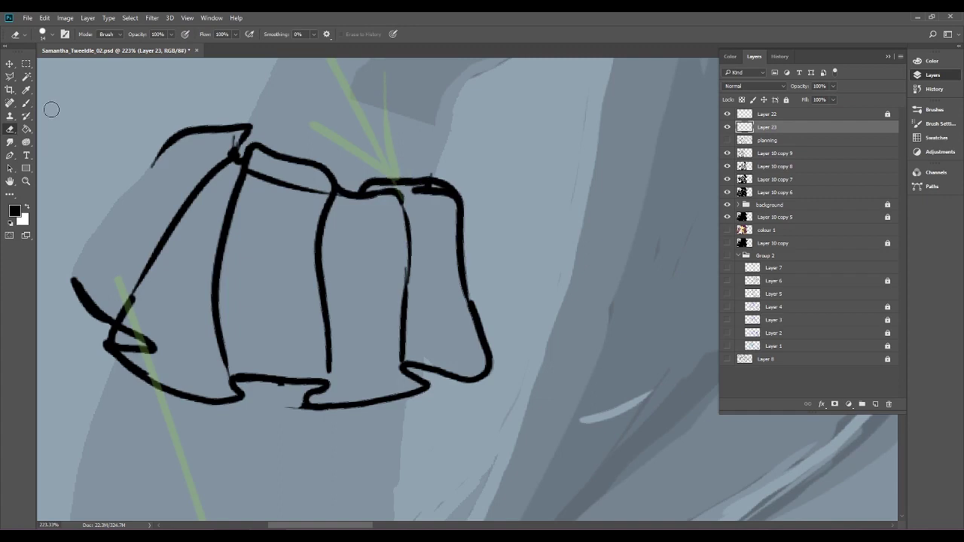
mouse_move(247, 172)
left_mouse_down()
mouse_move(265, 192)
mouse_move(291, 182)
mouse_move(301, 203)
mouse_move(331, 194)
left_mouse_up()
left_click_drag(412, 194, 445, 198)
Add short fold strokes at the hem tucks, complete the cuff's outer edge and draw a new fold line on its outer flap.
key("b")
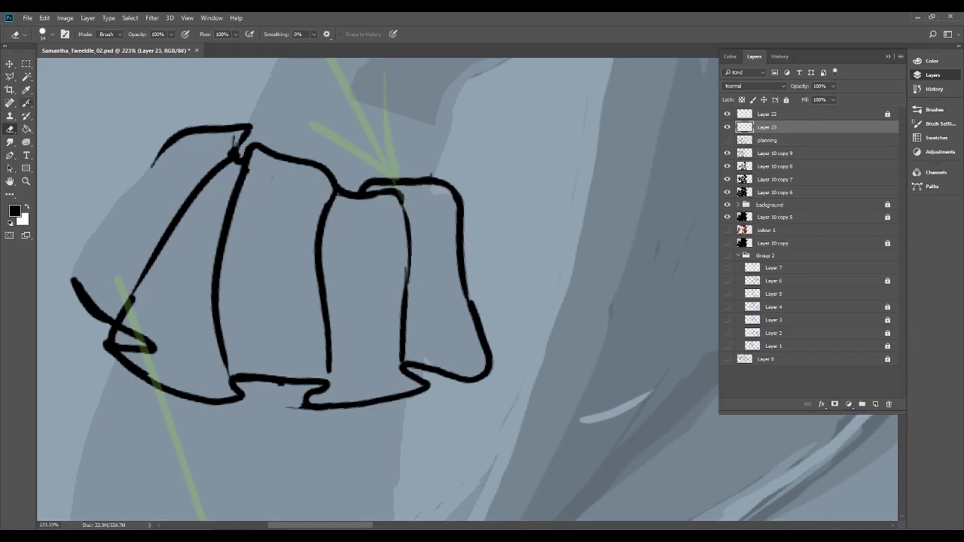
left_click_drag(438, 373, 423, 370)
left_click_drag(247, 397, 243, 382)
left_click_drag(304, 403, 308, 376)
left_click_drag(73, 278, 179, 138)
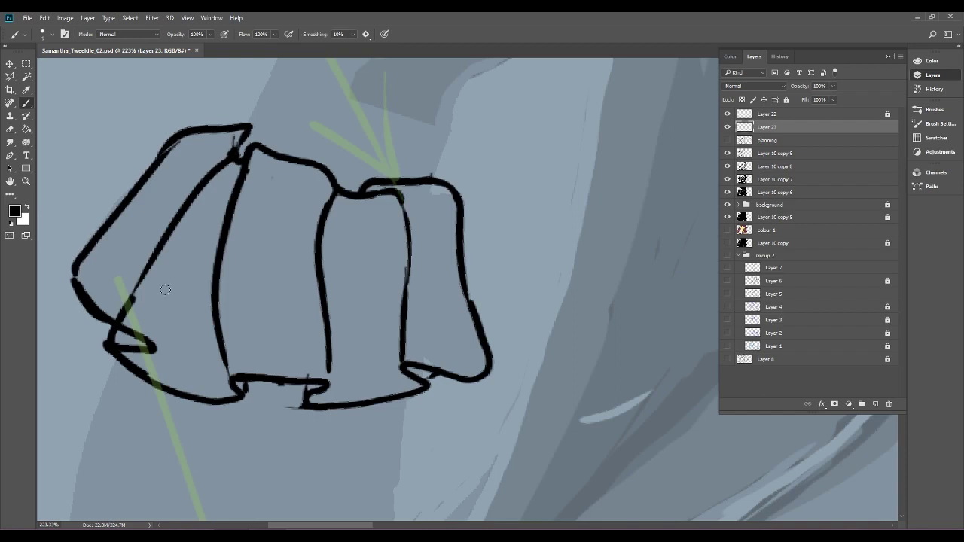
left_click_drag(157, 343, 236, 151)
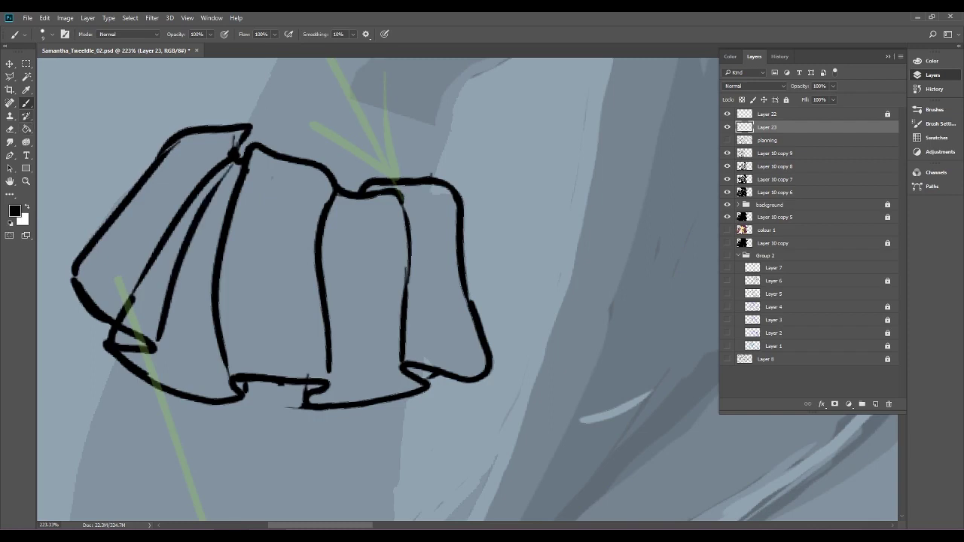
Erase the old fold line and the outer flap's top corner tip, and draw a line from the rim up the outer wrist.
key("e")
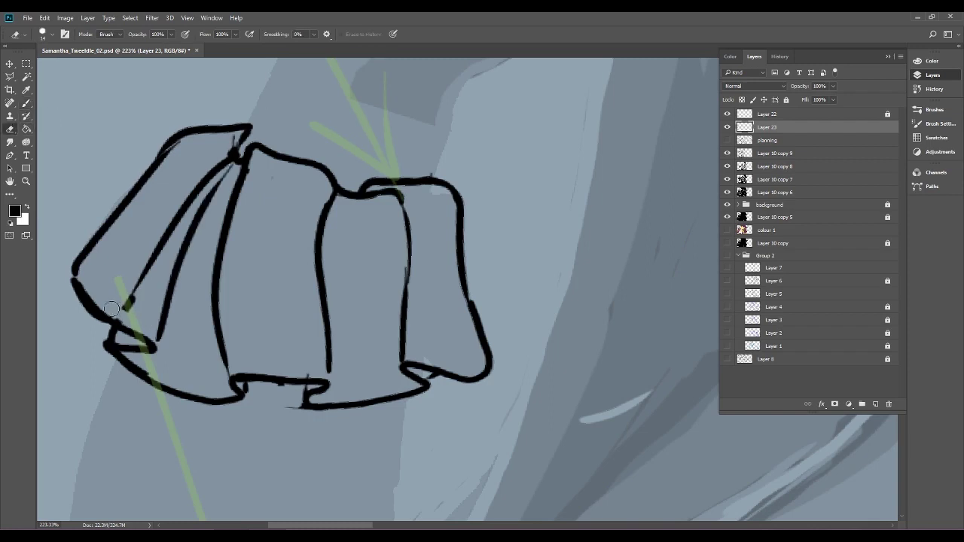
left_click_drag(126, 315, 178, 216)
left_click_drag(149, 267, 224, 161)
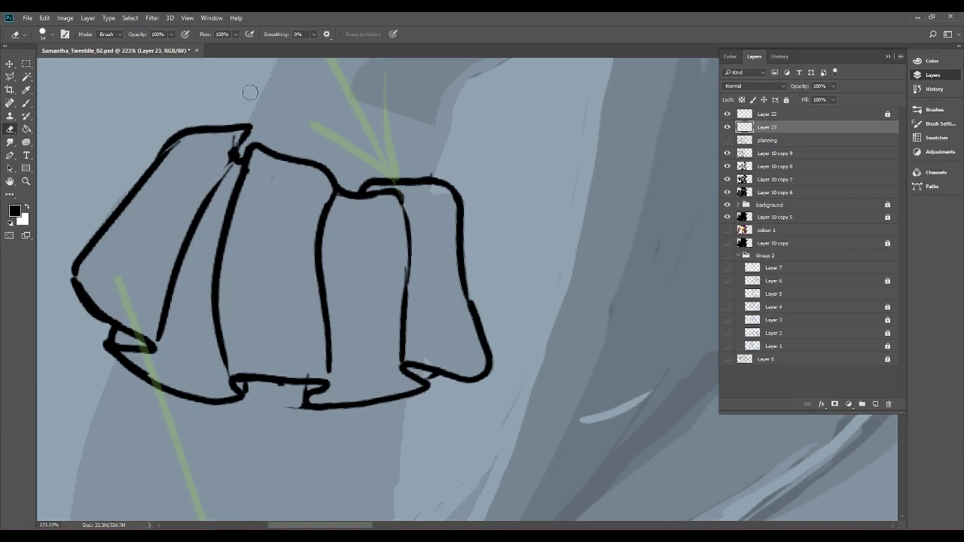
left_click(246, 126)
left_click(26, 103)
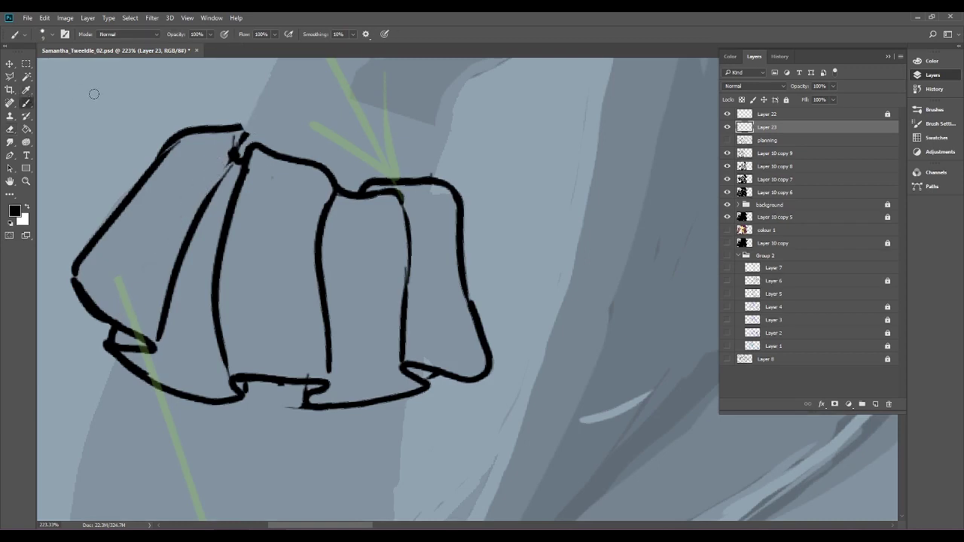
mouse_move(235, 151)
left_mouse_down()
mouse_move(216, 142)
mouse_move(280, 80)
left_mouse_up()
scroll(490, 294, "down", 5)
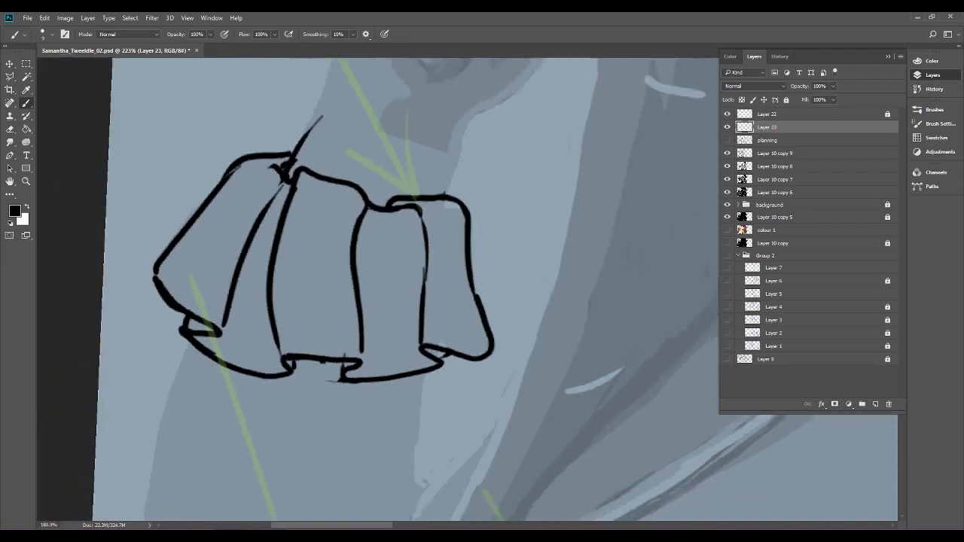
Draw a narrower outer edge for the cuff's outer flap and erase the old outer outline.
scroll(494, 294, "down", 4)
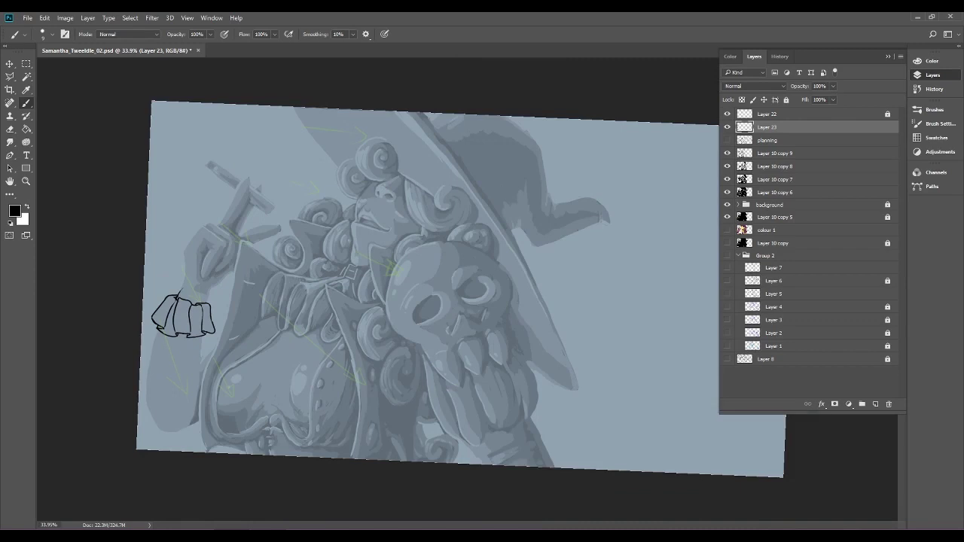
scroll(483, 295, "up", 5)
mouse_move(188, 331)
left_mouse_down()
mouse_move(669, 268)
mouse_move(811, 233)
left_mouse_up()
scroll(482, 294, "up", 5)
left_click_drag(285, 290, 546, 287)
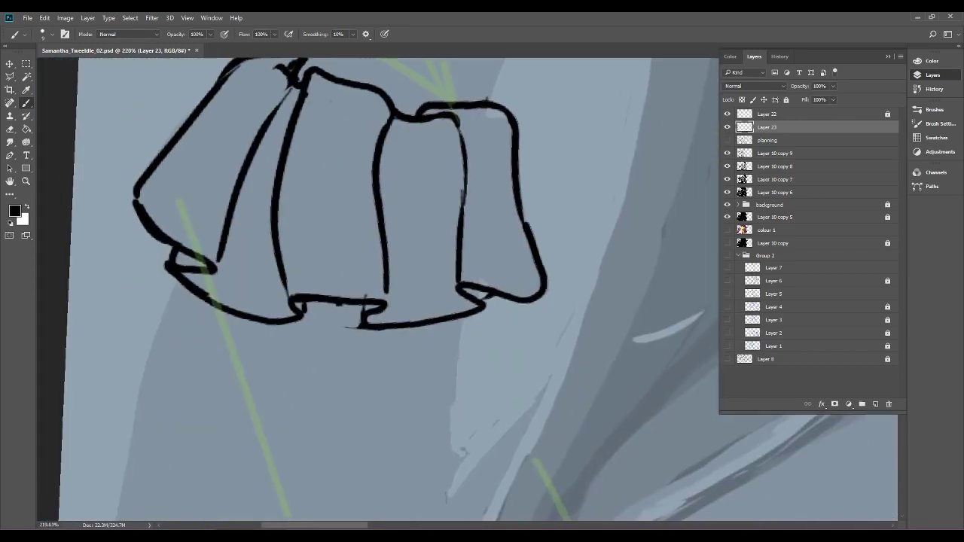
scroll(171, 212, "down", 3)
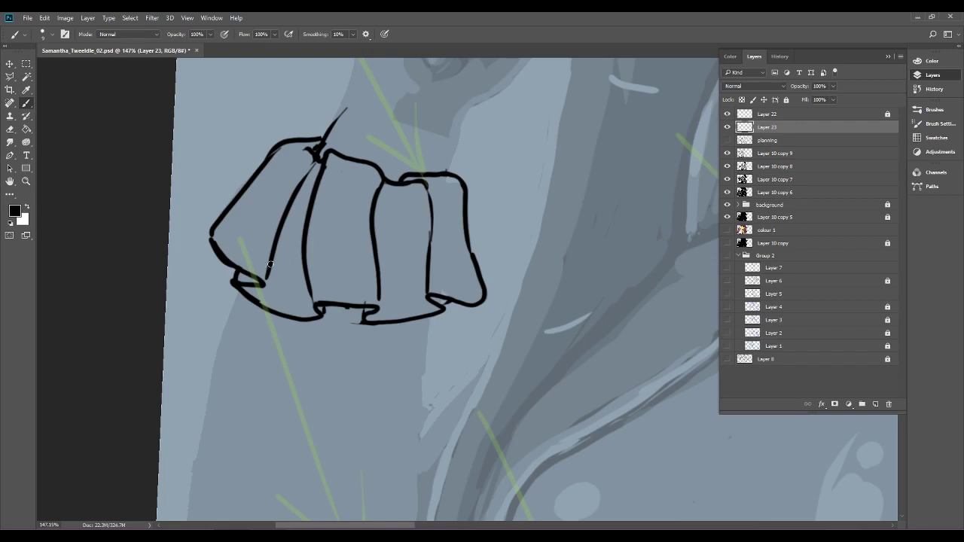
mouse_move(237, 265)
left_mouse_down()
mouse_move(222, 279)
mouse_move(313, 145)
left_mouse_up()
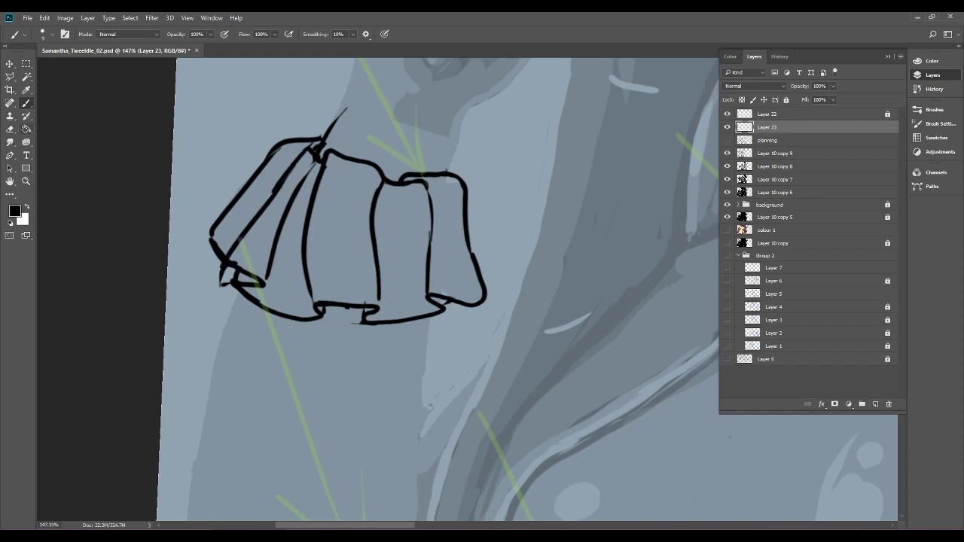
key("e")
mouse_move(227, 224)
left_mouse_down()
mouse_move(212, 252)
mouse_move(227, 244)
mouse_move(221, 256)
mouse_move(214, 218)
mouse_move(311, 136)
left_mouse_up()
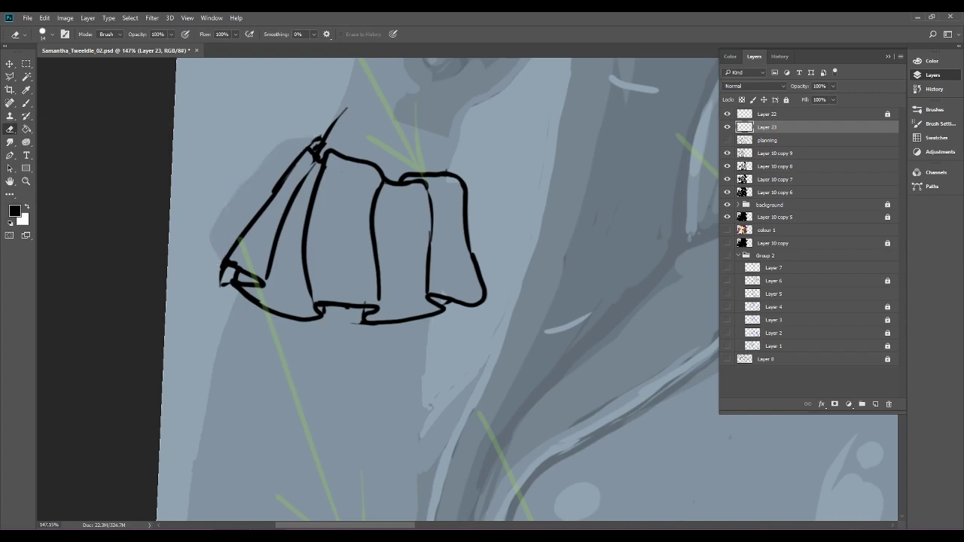
Erase the outer hem tuck and redraw that part of the hem with a curled corner and an extended fold line.
mouse_move(257, 267)
left_mouse_down()
mouse_move(260, 286)
mouse_move(240, 279)
mouse_move(237, 260)
mouse_move(225, 280)
mouse_move(247, 238)
left_mouse_up()
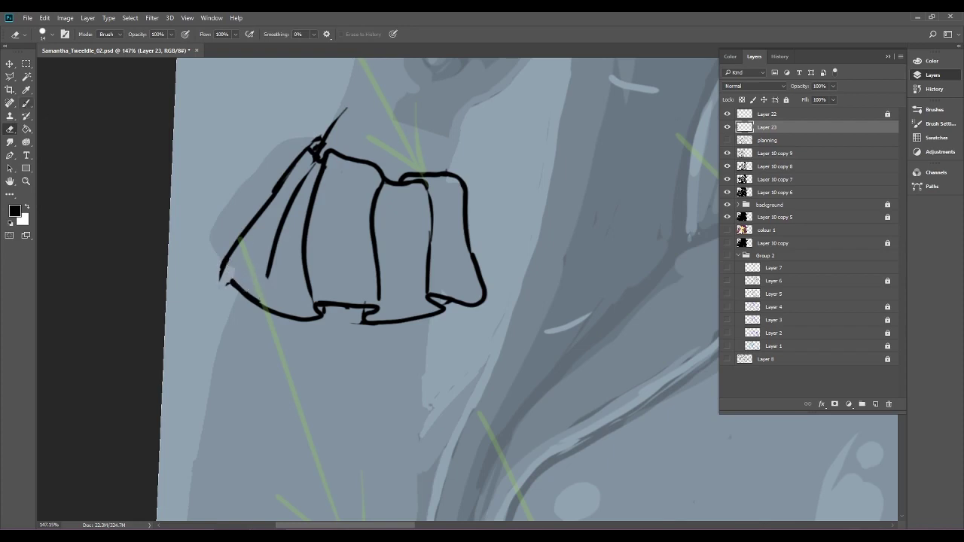
left_click(26, 103)
mouse_move(224, 283)
left_mouse_down()
mouse_move(232, 290)
mouse_move(216, 286)
mouse_move(220, 268)
mouse_move(263, 306)
mouse_move(316, 302)
left_mouse_up()
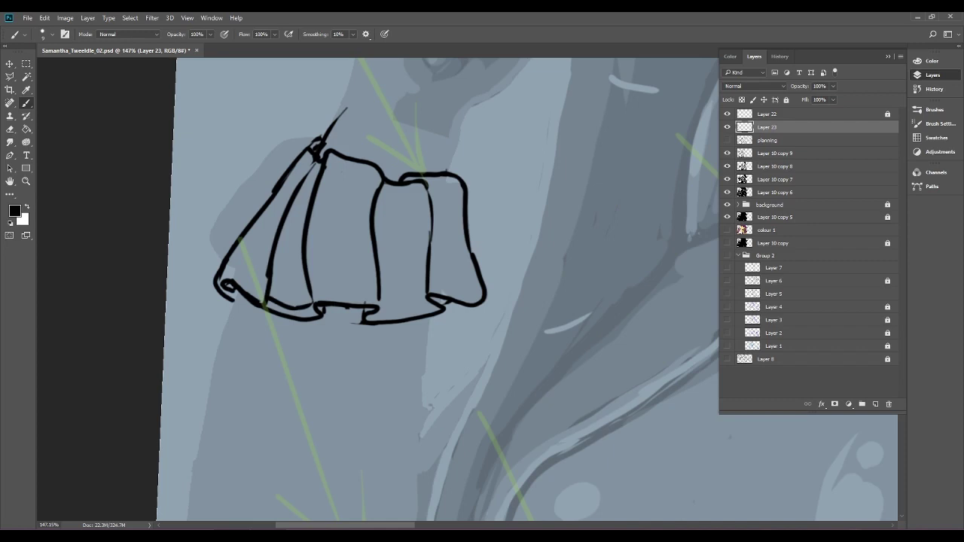
Erase the entire pleated cuff sketch with a larger eraser.
left_click(9, 129)
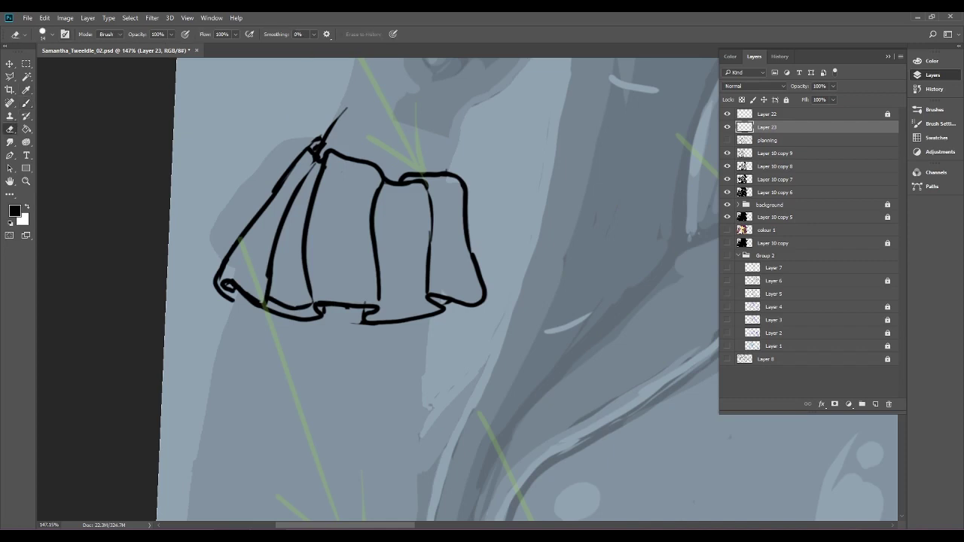
left_click(52, 35)
left_click(76, 67)
mouse_move(328, 162)
left_mouse_down()
mouse_move(390, 170)
mouse_move(367, 113)
left_mouse_up()
mouse_move(418, 185)
left_mouse_down()
mouse_move(452, 310)
mouse_move(487, 212)
mouse_move(458, 203)
mouse_move(430, 233)
mouse_move(438, 238)
mouse_move(411, 230)
mouse_move(369, 320)
mouse_move(354, 329)
mouse_move(328, 310)
mouse_move(312, 146)
mouse_move(297, 147)
mouse_move(215, 262)
left_mouse_up()
Sketch the wrist edges, the cuff's inner side and a wavy hem running to a curled outer corner.
left_click(26, 103)
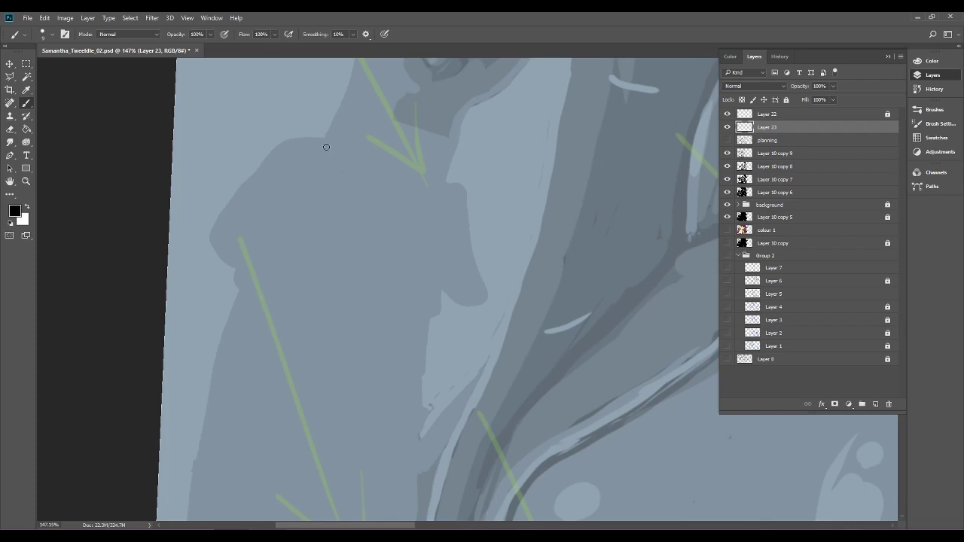
left_click_drag(322, 151, 339, 114)
left_click_drag(442, 182, 454, 137)
mouse_move(434, 189)
left_mouse_down()
mouse_move(466, 219)
mouse_move(478, 277)
mouse_move(398, 300)
mouse_move(301, 296)
mouse_move(320, 249)
left_mouse_up()
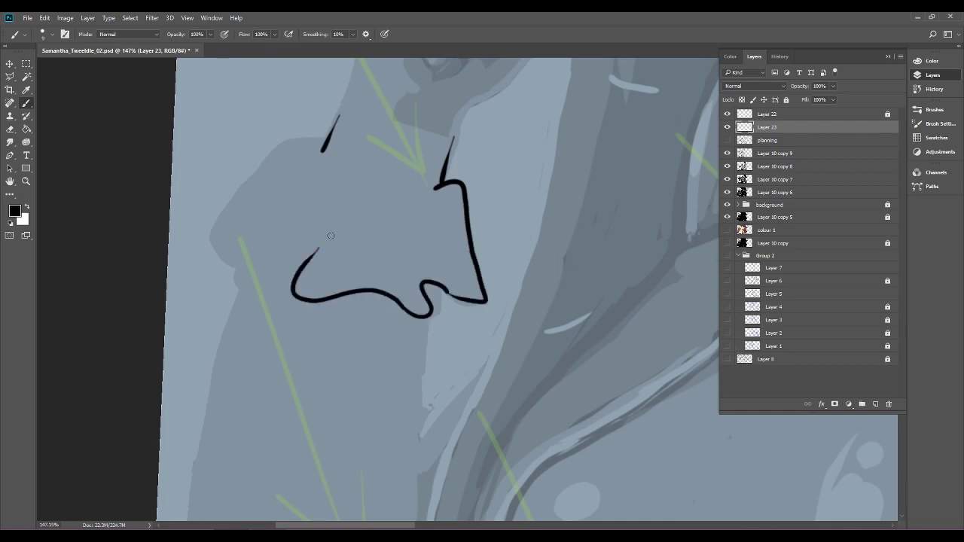
mouse_move(290, 291)
left_mouse_down()
mouse_move(273, 271)
mouse_move(224, 256)
mouse_move(234, 271)
left_mouse_up()
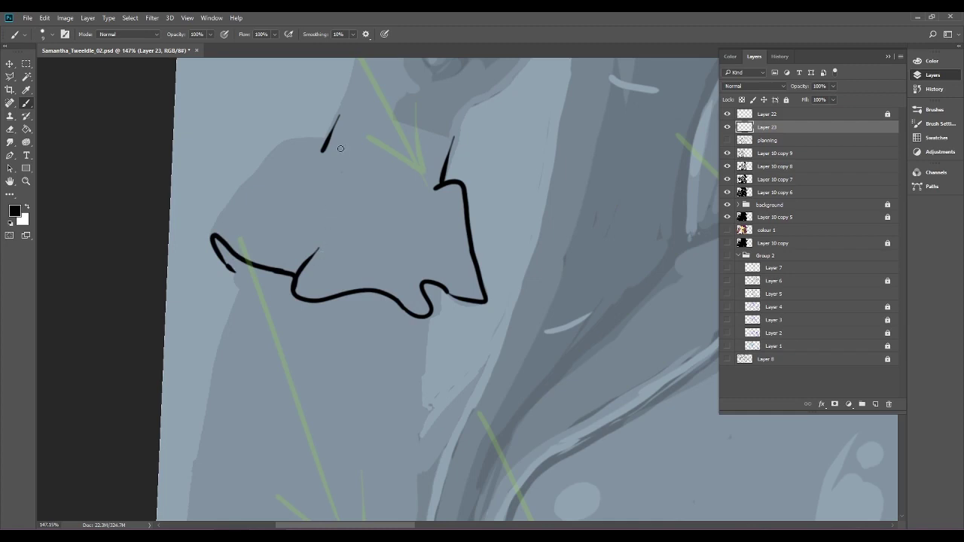
Draw the cuff's outer edge, its upper rim and the fold lines dividing it into wide pleats.
mouse_move(213, 235)
left_mouse_down()
mouse_move(234, 188)
mouse_move(303, 129)
mouse_move(325, 148)
mouse_move(319, 160)
left_mouse_up()
mouse_move(298, 280)
left_mouse_down()
mouse_move(324, 158)
mouse_move(369, 158)
mouse_move(413, 179)
mouse_move(415, 248)
mouse_move(426, 290)
left_mouse_up()
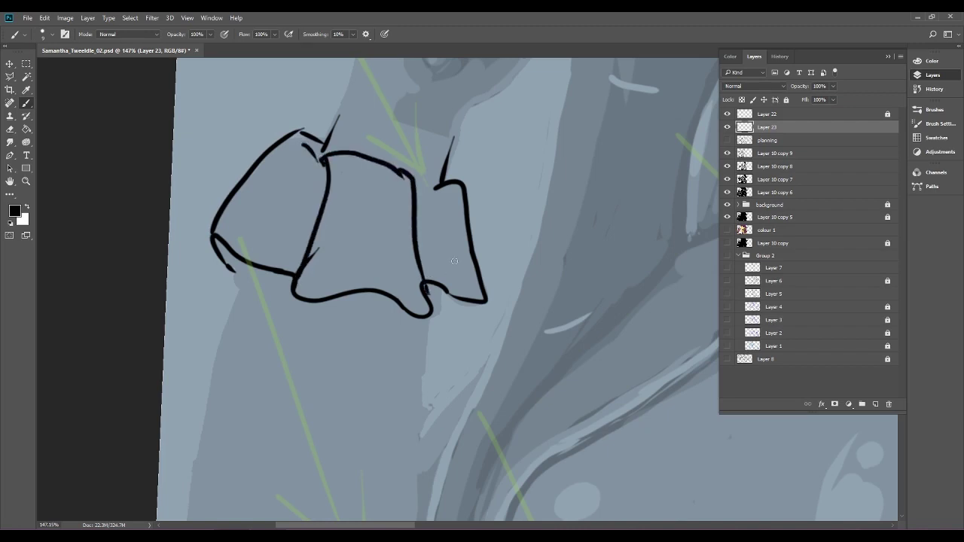
mouse_move(417, 192)
left_mouse_down()
mouse_move(464, 186)
mouse_move(458, 199)
left_mouse_up()
Draw the forearm's side lines below the cuff and a short stroke closing the inner hem fold.
left_click_drag(239, 261, 221, 325)
left_click_drag(434, 289, 422, 383)
mouse_move(501, 368)
left_mouse_down()
mouse_move(306, 368)
mouse_move(413, 368)
left_mouse_up()
mouse_move(272, 324)
left_mouse_down()
mouse_move(631, 319)
mouse_move(680, 307)
left_mouse_up()
scroll(486, 322, "up", 3)
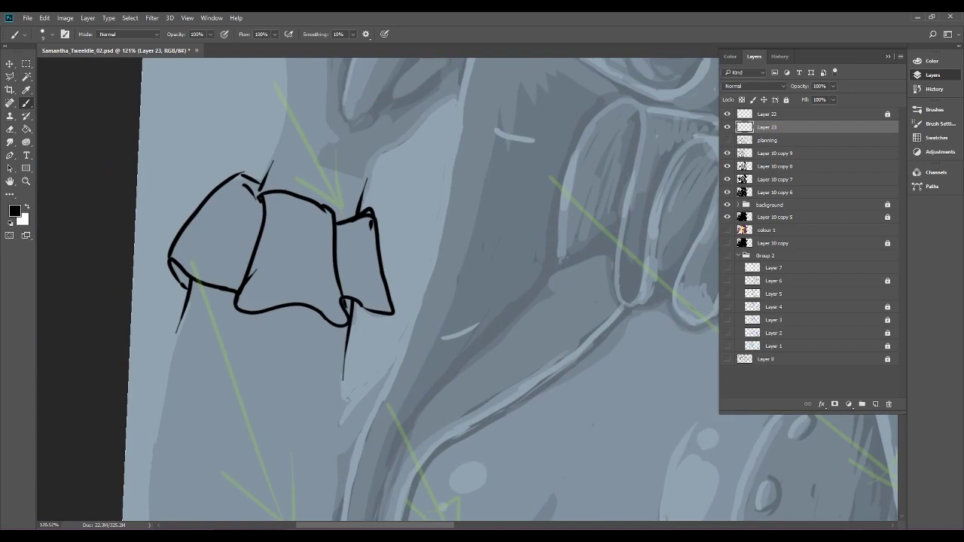
left_click_drag(373, 309, 345, 306)
Erase the wide-pleated cuff sketch and redraw short arm edge lines below the cuff and at the wrist.
key("e")
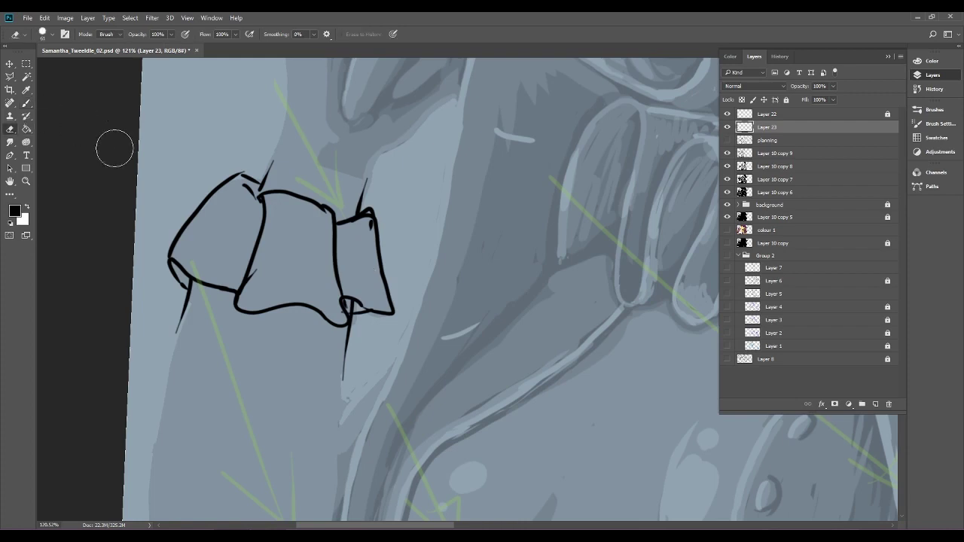
mouse_move(240, 175)
left_mouse_down()
mouse_move(260, 166)
mouse_move(347, 226)
mouse_move(376, 177)
mouse_move(392, 294)
mouse_move(338, 367)
mouse_move(248, 271)
mouse_move(243, 301)
mouse_move(173, 275)
mouse_move(181, 338)
mouse_move(206, 204)
mouse_move(248, 173)
left_mouse_up()
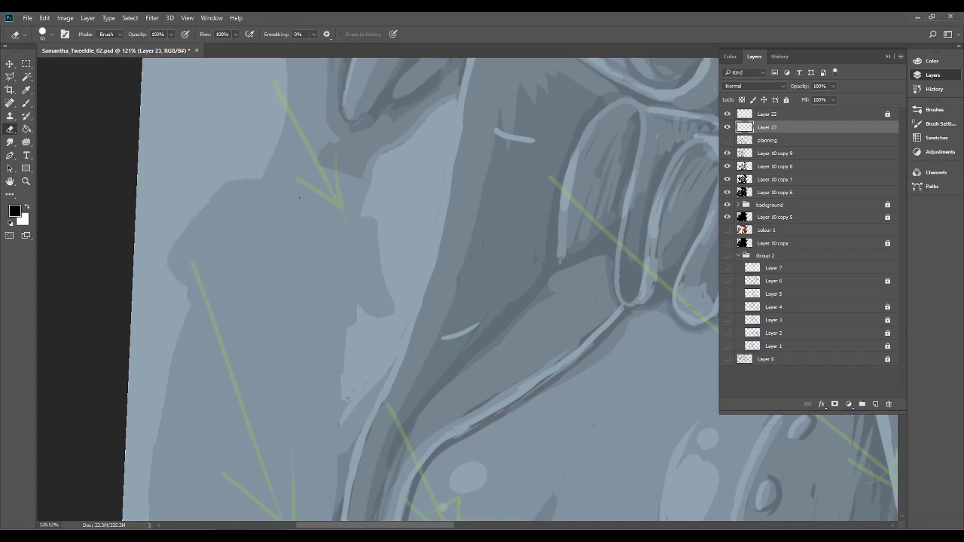
left_click(26, 103)
left_click_drag(180, 340, 197, 286)
left_click_drag(342, 368, 347, 288)
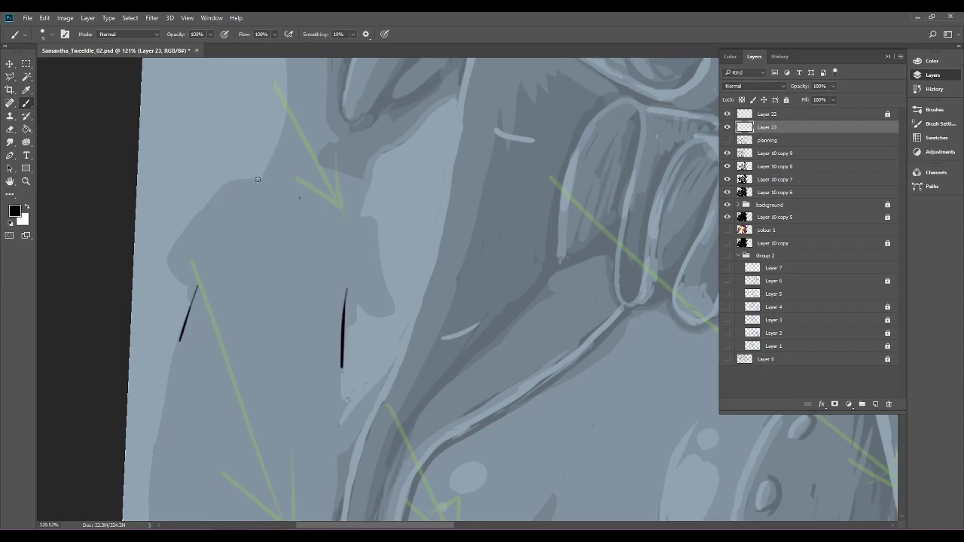
left_click_drag(256, 196, 273, 155)
left_click_drag(349, 223, 370, 173)
Draw the cuff's wavy hem with small curled folds from the outer corner to the inner corner.
mouse_move(193, 290)
left_mouse_down()
mouse_move(184, 264)
mouse_move(222, 287)
mouse_move(230, 261)
left_mouse_up()
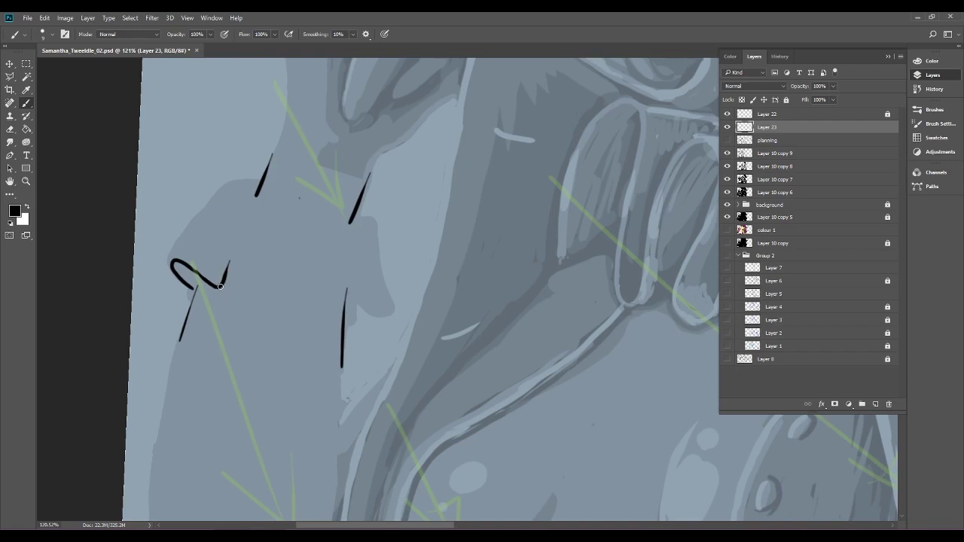
mouse_move(233, 278)
left_mouse_down()
mouse_move(277, 287)
mouse_move(298, 306)
mouse_move(345, 298)
left_mouse_up()
mouse_move(344, 285)
left_mouse_down()
mouse_move(360, 301)
mouse_move(390, 306)
mouse_move(361, 312)
left_mouse_up()
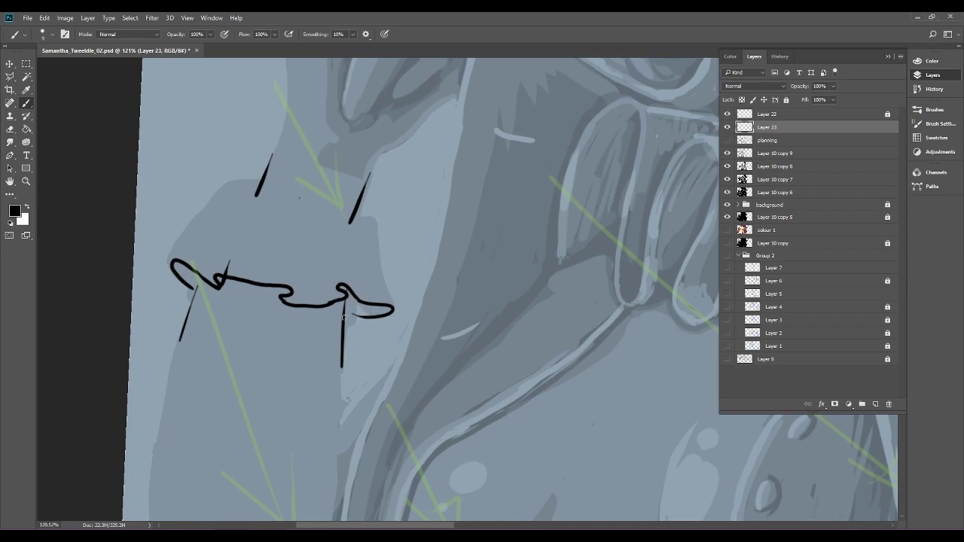
Draw tapering pleat lines rising from the hem folds and the cuff's slanted outer edge.
left_click_drag(334, 287, 344, 248)
left_click_drag(292, 293, 303, 243)
mouse_move(251, 218)
left_mouse_down()
mouse_move(217, 280)
mouse_move(218, 191)
left_mouse_up()
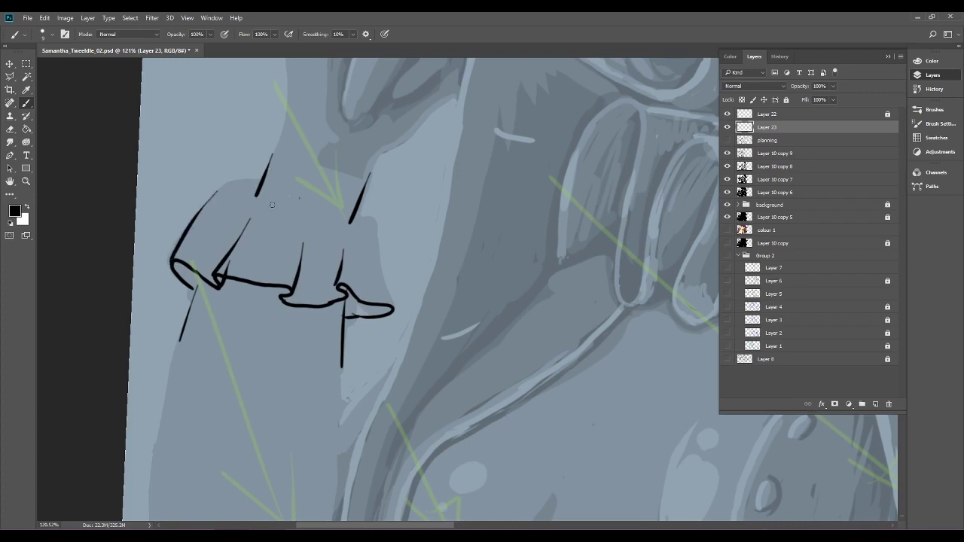
Draw the scalloped upper rim across the wrist, round the cuff's outer top and extend the outer forearm line.
mouse_move(255, 204)
left_mouse_down()
mouse_move(293, 191)
mouse_move(303, 196)
mouse_move(305, 225)
left_mouse_up()
left_click_drag(303, 195, 352, 215)
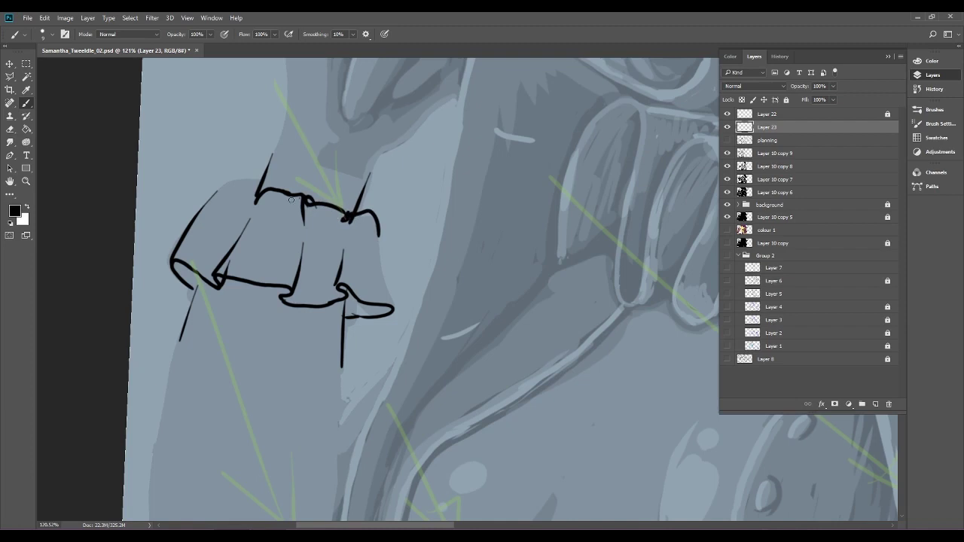
mouse_move(211, 193)
left_mouse_down()
mouse_move(258, 194)
mouse_move(244, 186)
left_mouse_up()
left_click_drag(178, 365, 202, 278)
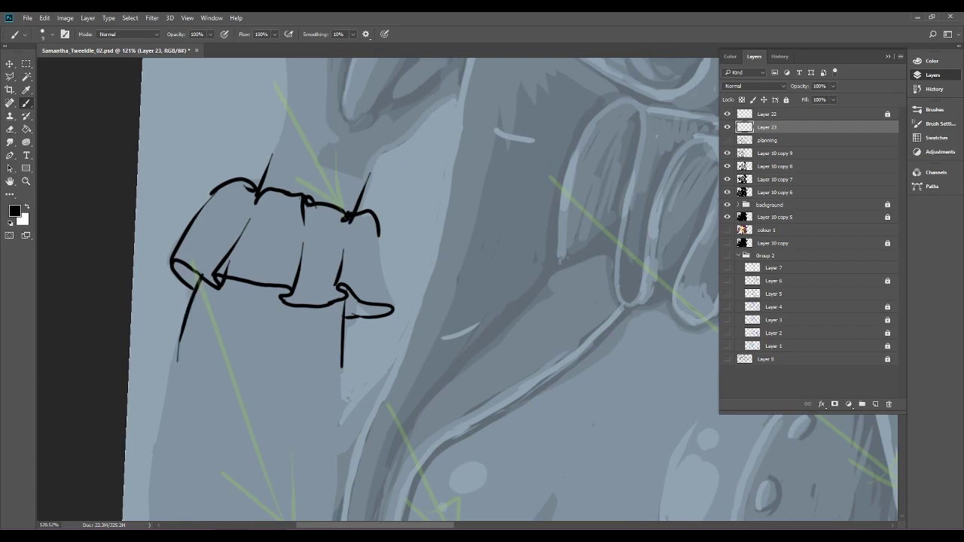
Add small fold strokes beneath the cuff's inner hem, undoing the first attempt and redrawing them.
scroll(468, 290, "down", 10)
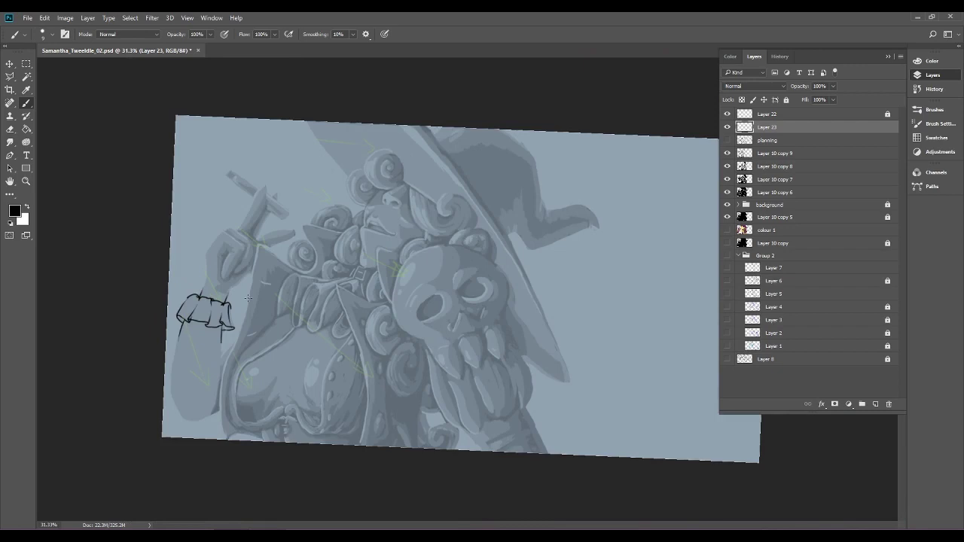
scroll(248, 299, "up", 4)
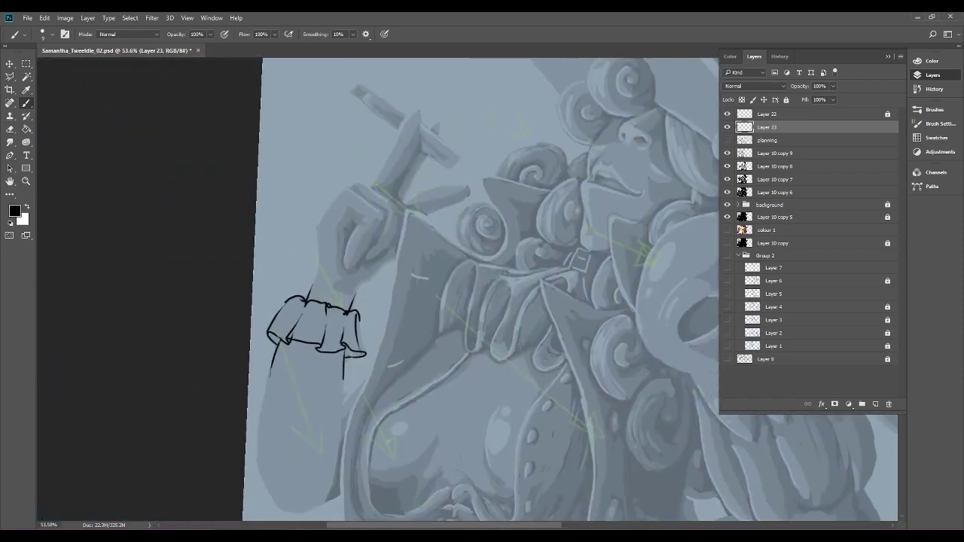
scroll(279, 343, "up", 5)
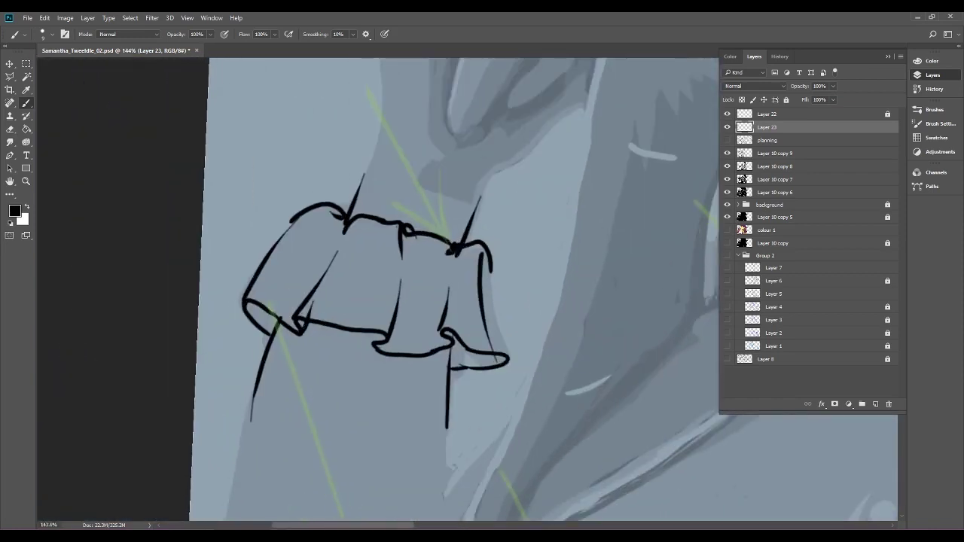
left_click_drag(468, 365, 458, 360)
left_click(45, 17)
left_click(68, 29)
mouse_move(471, 367)
left_mouse_down()
mouse_move(447, 378)
mouse_move(459, 356)
left_mouse_up()
Lower the opacity of Layer 23 so the cuff line art serves as a faint guide.
left_click(834, 86)
left_click(796, 100)
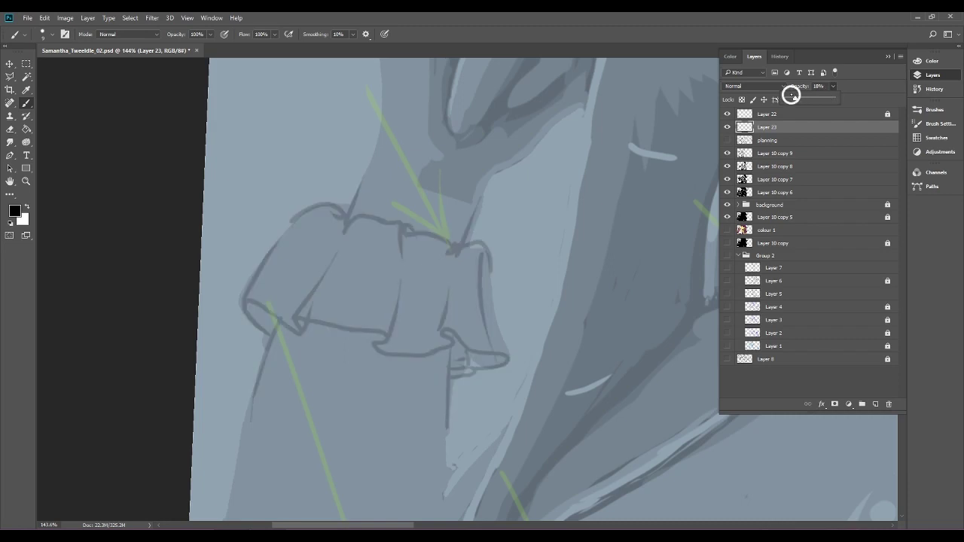
left_click_drag(794, 97, 788, 98)
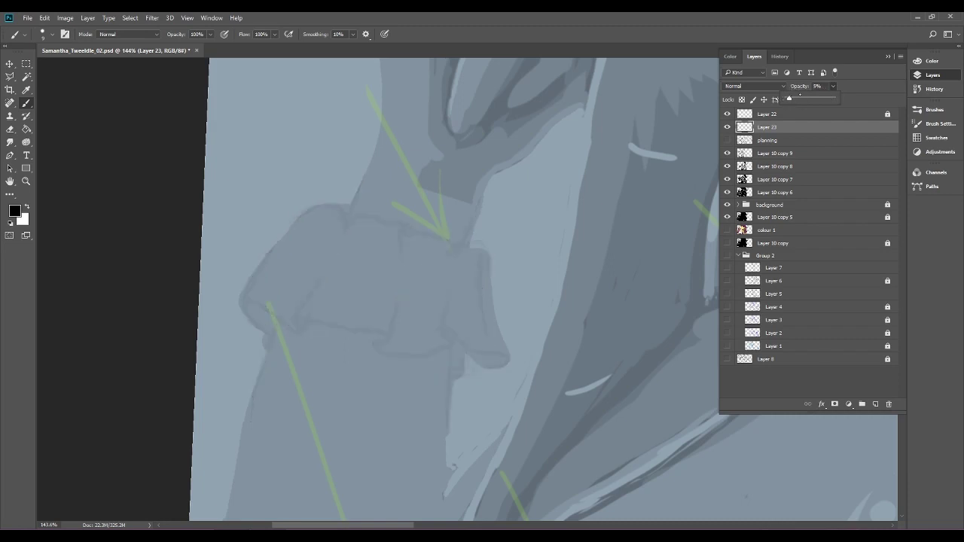
On Layer 10 copy 6, erase the paint outside the cuff's outer edge and upper outer rim with a smaller eraser.
left_click(840, 194)
scroll(339, 315, "up", 4)
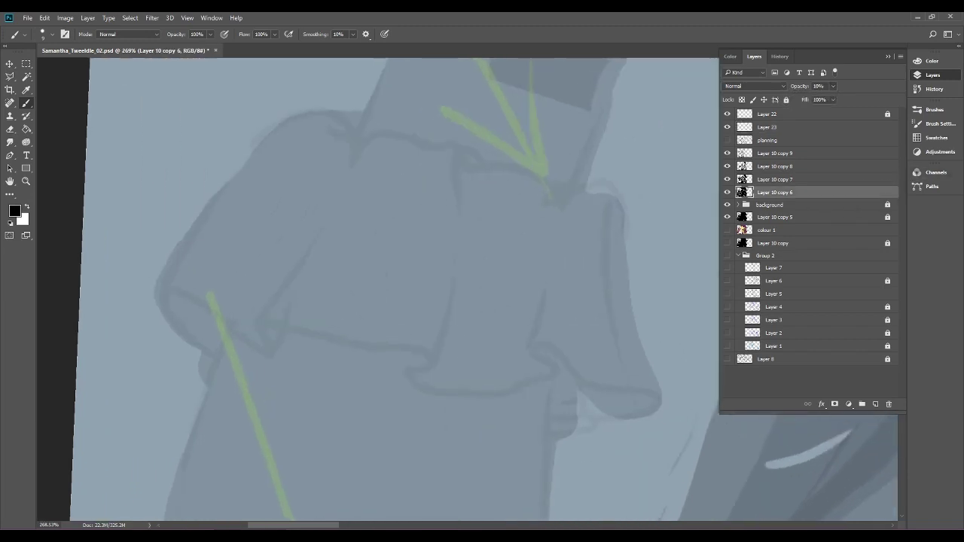
left_click(10, 129)
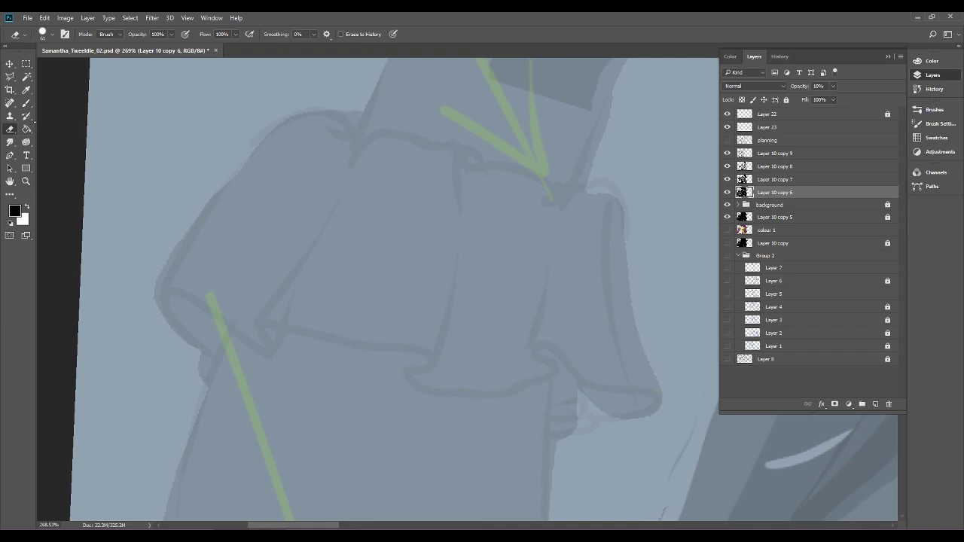
left_click(52, 35)
left_click_drag(74, 67, 59, 68)
key("Return")
mouse_move(155, 303)
left_mouse_down()
mouse_move(214, 189)
mouse_move(264, 121)
mouse_move(271, 140)
left_mouse_up()
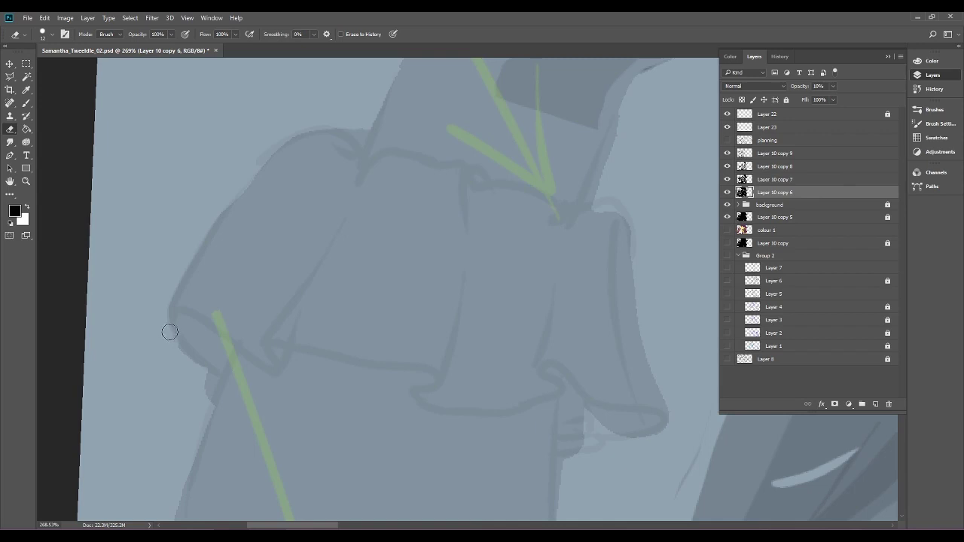
mouse_move(174, 337)
left_mouse_down()
mouse_move(215, 373)
mouse_move(200, 403)
left_mouse_up()
left_click_drag(358, 134, 368, 134)
Paint the cuff's silhouette out to the guide lines at its inner top corner and beneath the inner hem.
left_click_drag(380, 101, 187, 144)
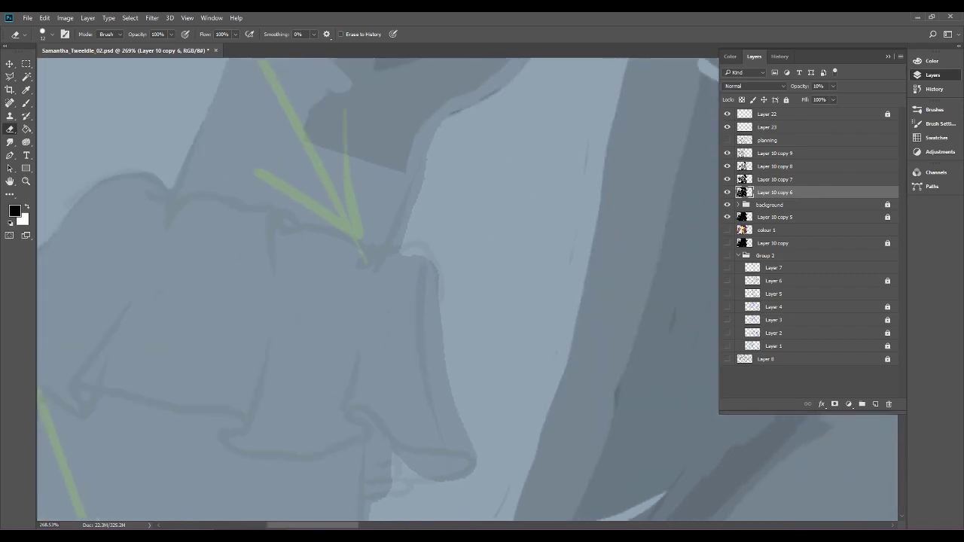
left_click(26, 104)
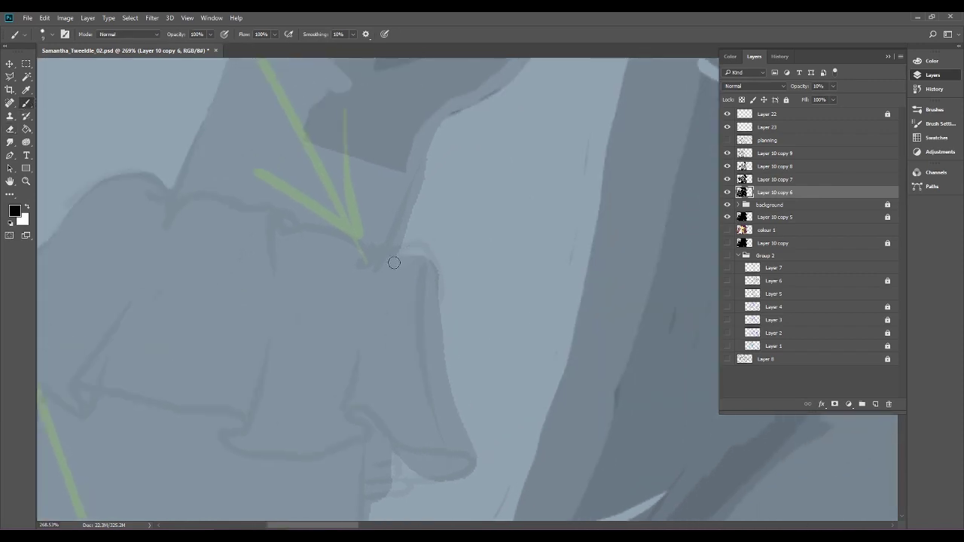
mouse_move(407, 252)
left_mouse_down()
mouse_move(432, 264)
mouse_move(440, 321)
left_mouse_up()
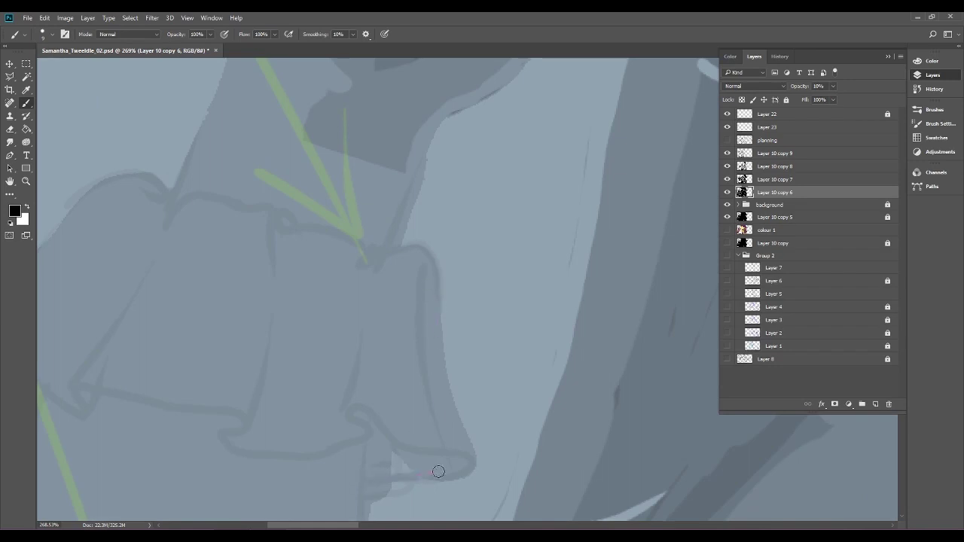
left_click_drag(406, 474, 387, 453)
mouse_move(362, 495)
left_mouse_down()
mouse_move(404, 494)
mouse_move(388, 479)
mouse_move(398, 476)
mouse_move(405, 488)
left_mouse_up()
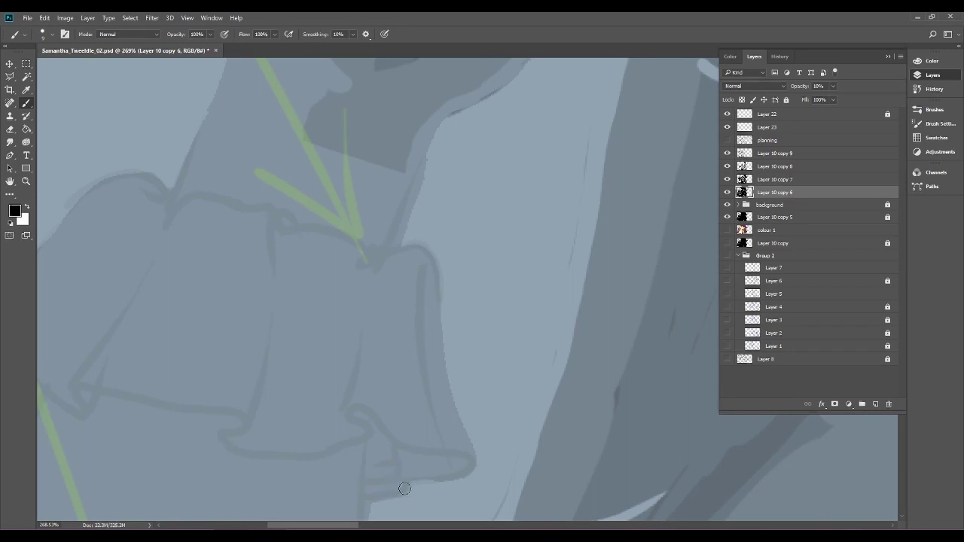
left_click_drag(404, 422, 569, 320)
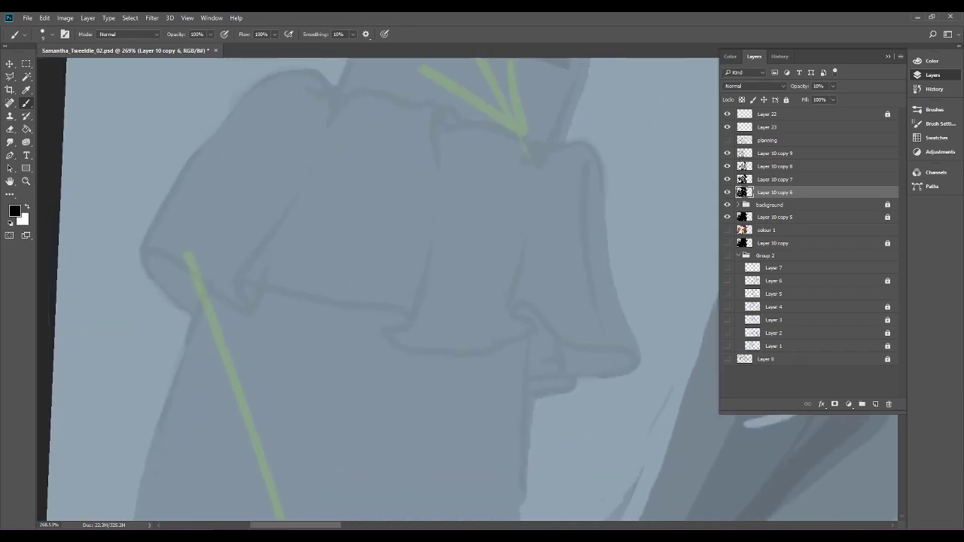
left_click(10, 128)
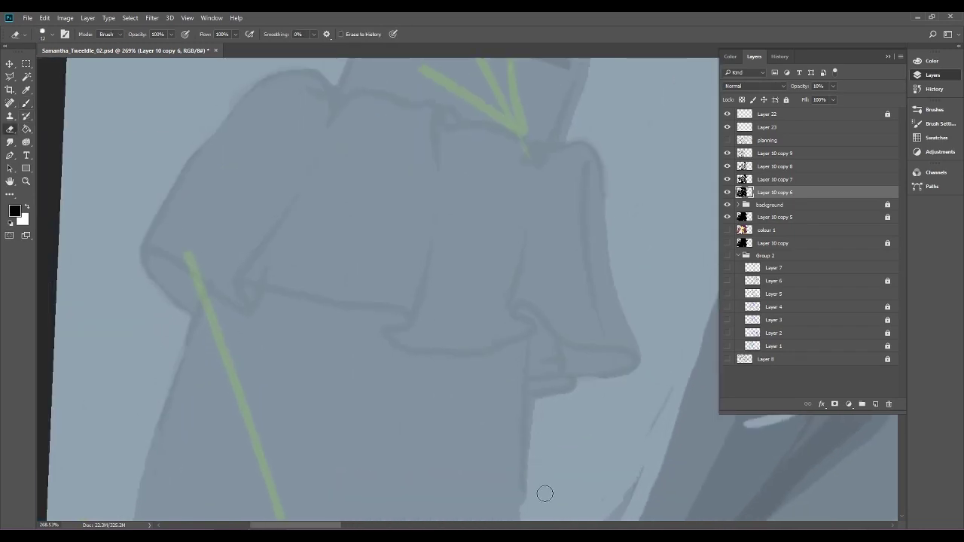
Erase the stray paint along the forearm's inner edge beneath the cuff and around the cuff's outer hem corner.
left_click_drag(530, 510, 532, 402)
mouse_move(154, 281)
left_mouse_down()
mouse_move(133, 263)
mouse_move(174, 308)
left_mouse_up()
mouse_move(134, 246)
left_mouse_down()
mouse_move(147, 287)
mouse_move(187, 321)
left_mouse_up()
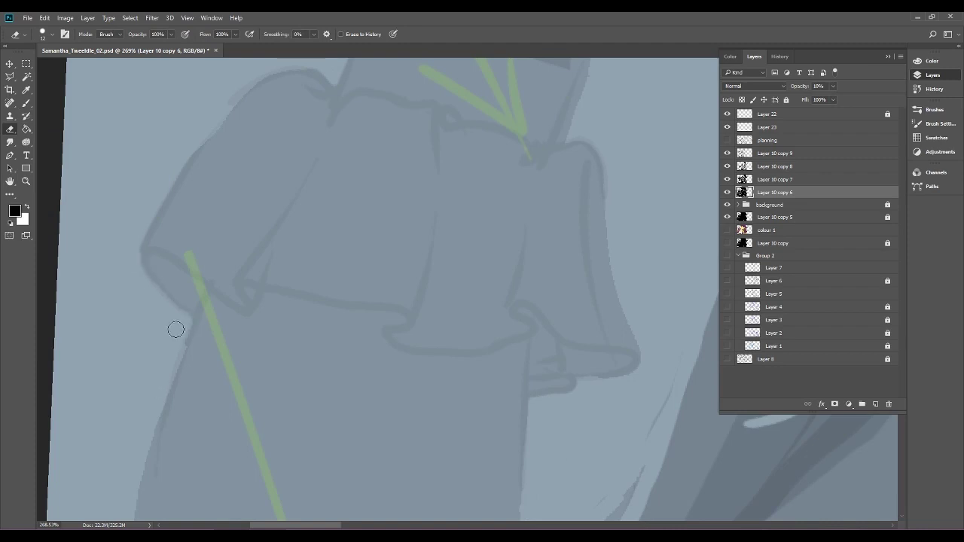
scroll(177, 327, "up", 4)
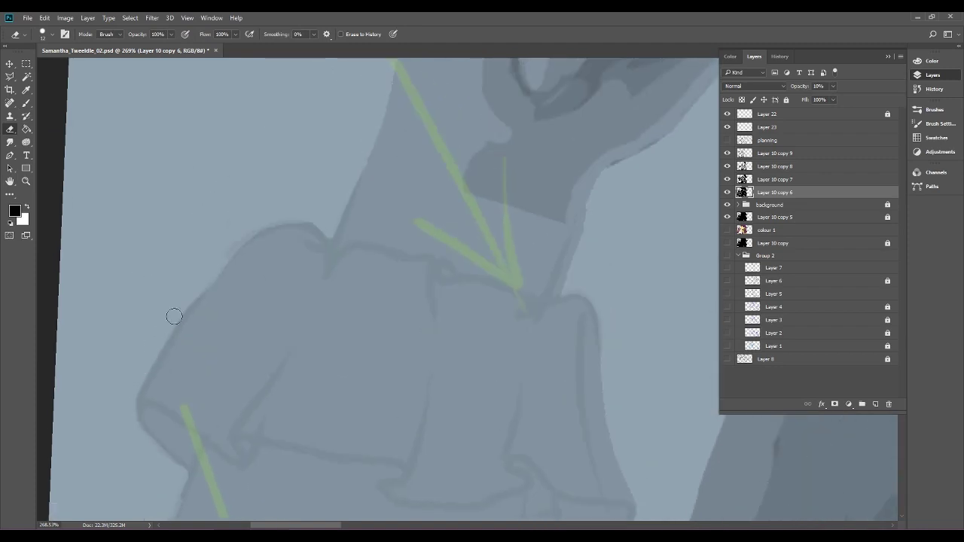
Brush the cuff's silhouette out to the guide line along its sloping upper outer edge, and return to the eraser.
left_click(26, 103)
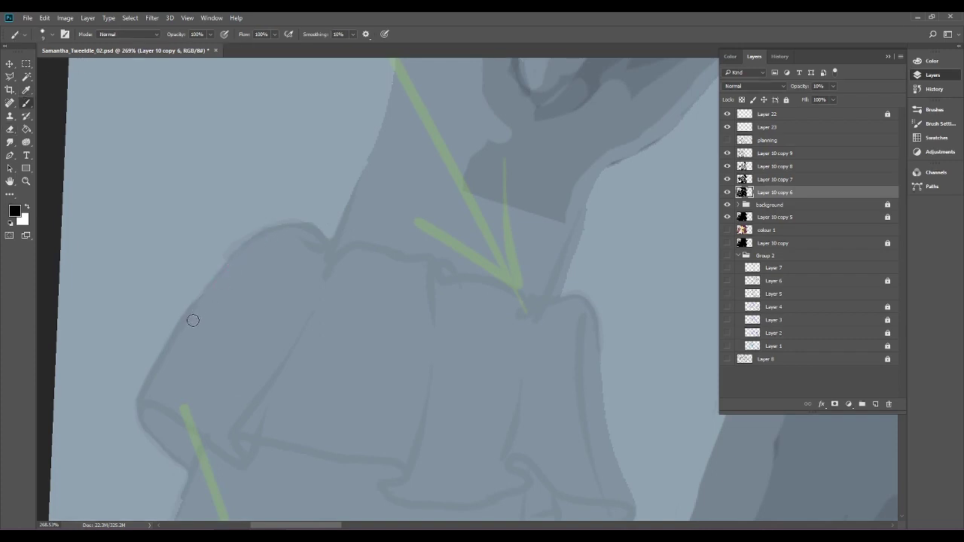
mouse_move(189, 325)
left_mouse_down()
mouse_move(237, 253)
mouse_move(281, 227)
left_mouse_up()
left_click_drag(508, 342, 411, 344)
left_click_drag(482, 327, 427, 243)
scroll(305, 194, "down", 4)
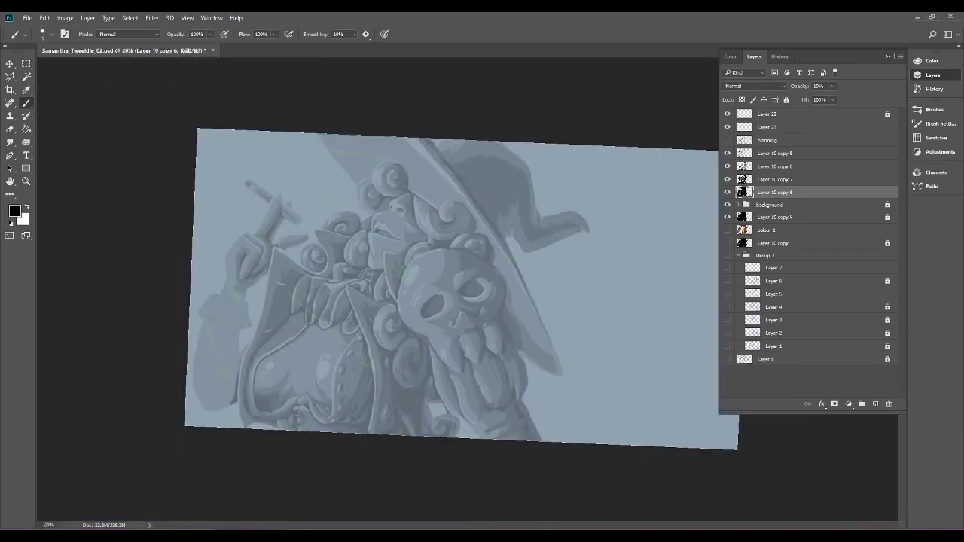
left_click_drag(486, 294, 528, 294)
left_click_drag(196, 339, 563, 312)
mouse_move(367, 313)
left_mouse_down()
mouse_move(418, 313)
mouse_move(432, 197)
left_mouse_up()
left_click(10, 129)
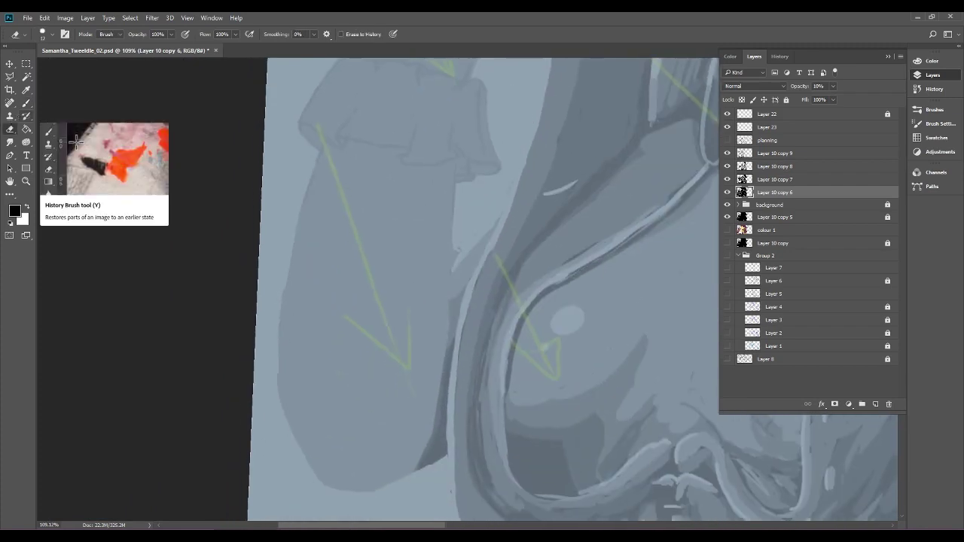
left_click_drag(273, 378, 231, 472)
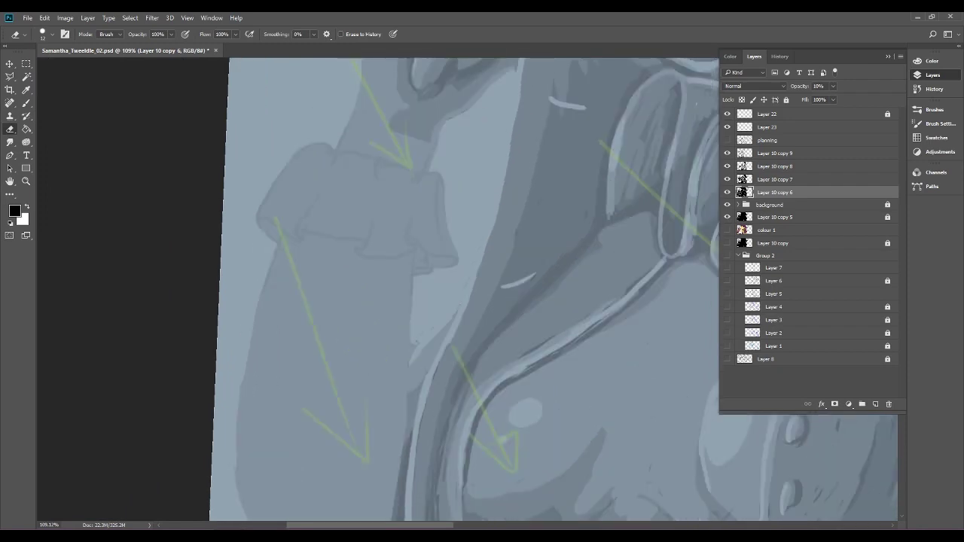
left_click(44, 18)
left_click(64, 55)
left_click(52, 35)
left_click(52, 35)
left_click_drag(239, 474, 238, 463)
scroll(301, 296, "up", 3)
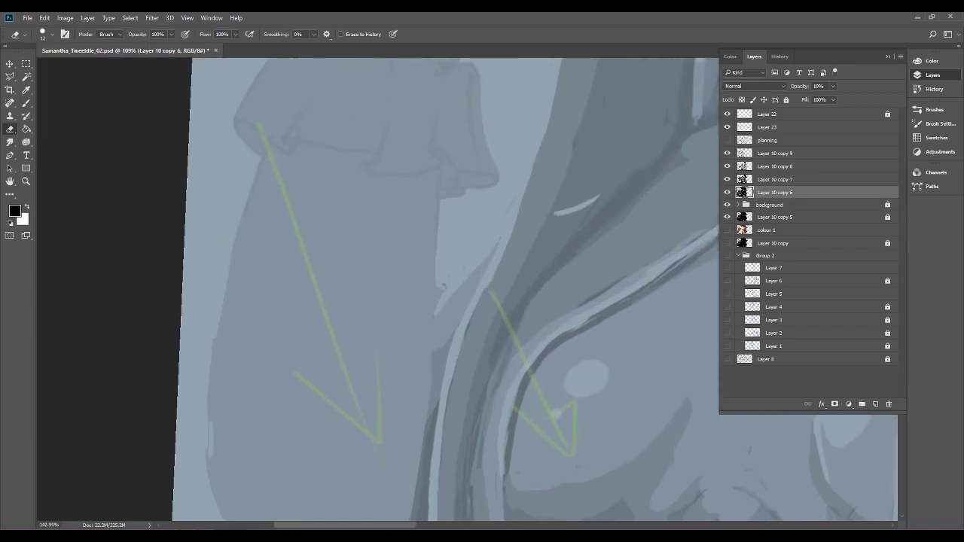
left_click(44, 17)
left_click(64, 27)
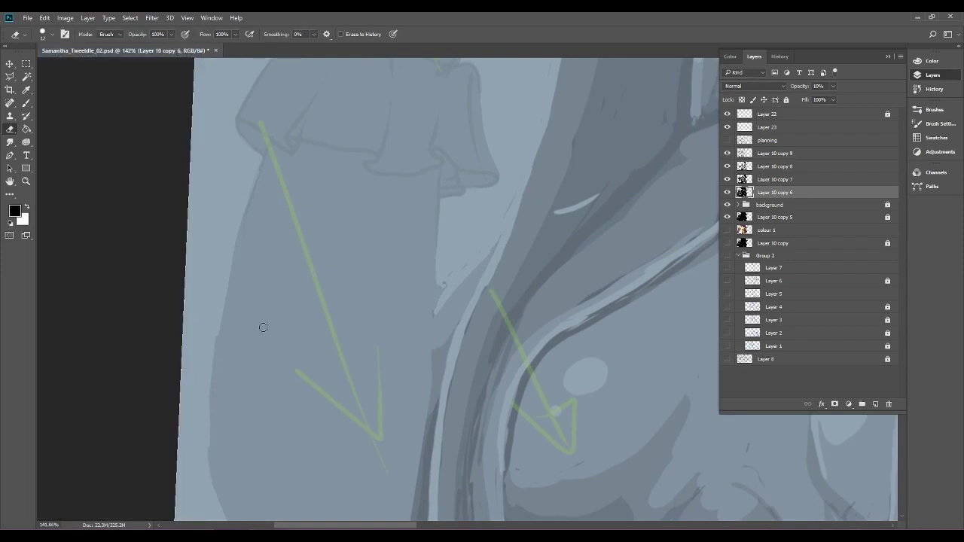
Erase along the forearm's outer edge up to the cuff's hem to clean and slim the sleeve's silhouette.
scroll(263, 327, "up", 3)
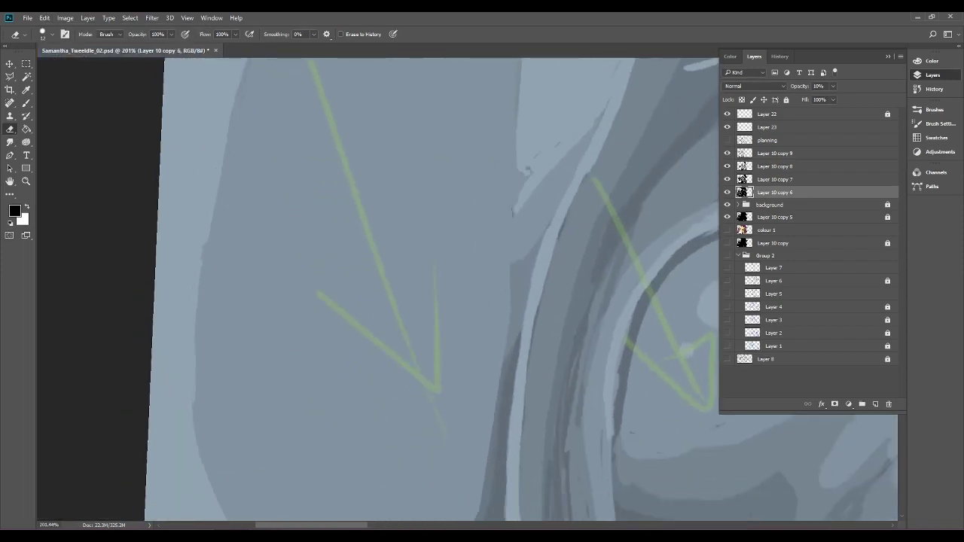
mouse_move(190, 416)
left_mouse_down()
mouse_move(212, 199)
mouse_move(247, 59)
left_mouse_up()
left_click_drag(260, 121, 218, 333)
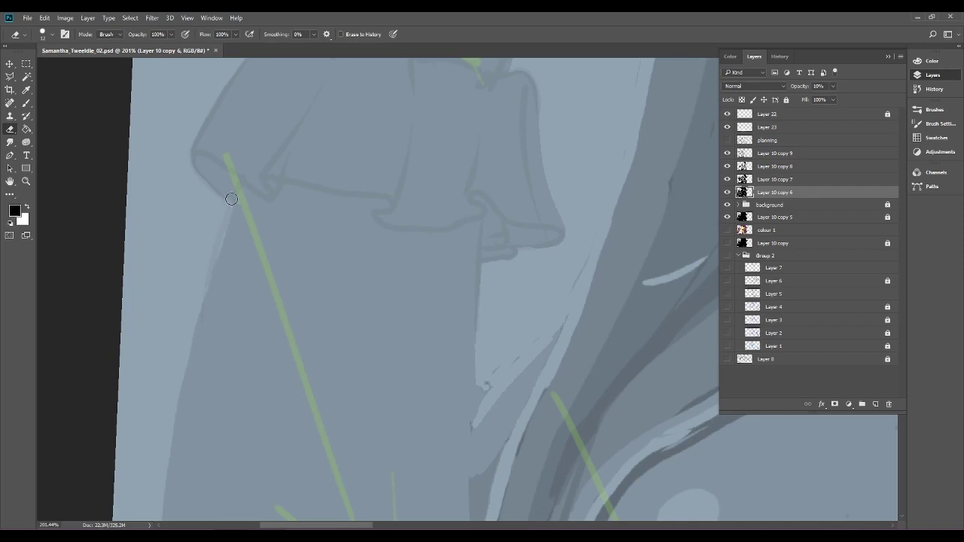
Erase thin highlight lines along the cuff's upper ruffle rims and down its outer and inner vertical folds.
scroll(231, 198, "up", 5)
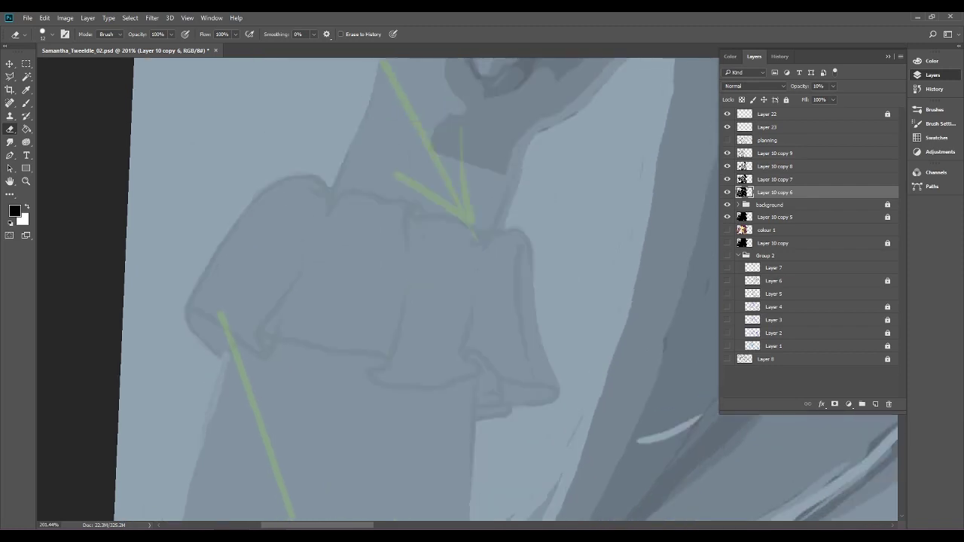
mouse_move(193, 305)
left_mouse_down()
mouse_move(216, 248)
mouse_move(249, 207)
mouse_move(306, 178)
mouse_move(327, 190)
mouse_move(327, 209)
mouse_move(276, 308)
mouse_move(358, 278)
mouse_move(287, 307)
mouse_move(330, 302)
mouse_move(380, 323)
mouse_move(400, 314)
mouse_move(416, 323)
left_mouse_up()
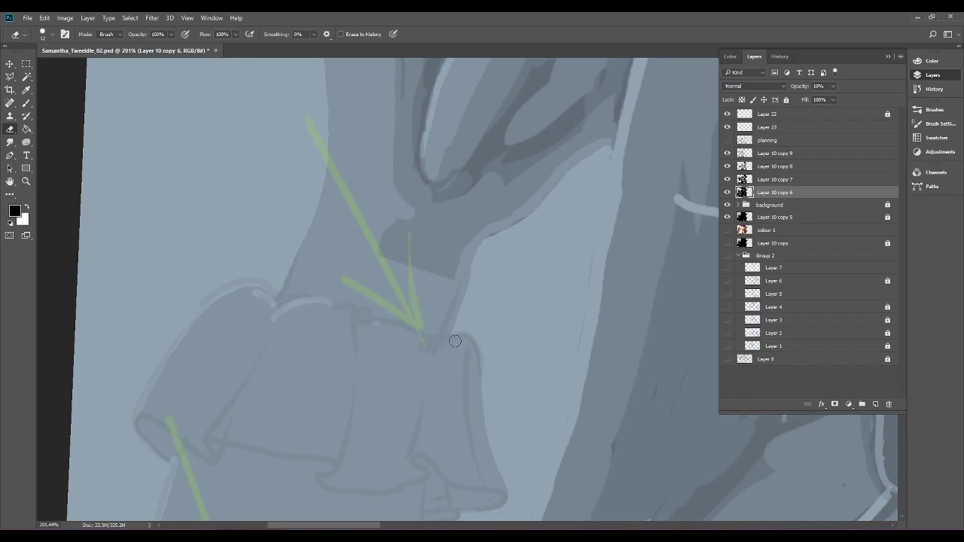
left_click_drag(205, 441, 270, 330)
mouse_move(411, 456)
left_mouse_down()
mouse_move(430, 374)
mouse_move(493, 294)
left_mouse_up()
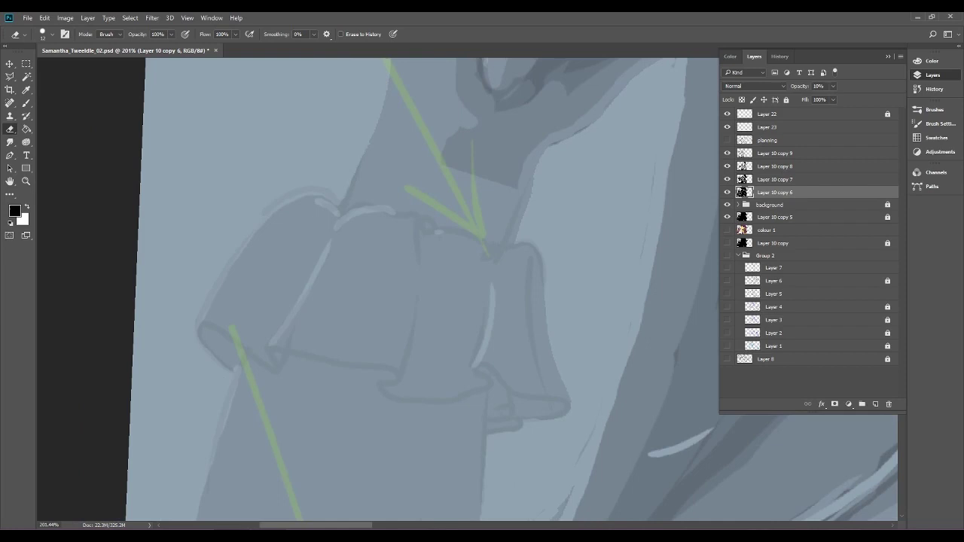
Erase small highlights at the hem curls, the rolled outer hem, the inner fold's corner and the cuff's upper rim.
left_click_drag(270, 348, 273, 366)
left_click_drag(376, 381, 382, 392)
left_click_drag(204, 336, 222, 366)
left_click_drag(199, 326, 231, 334)
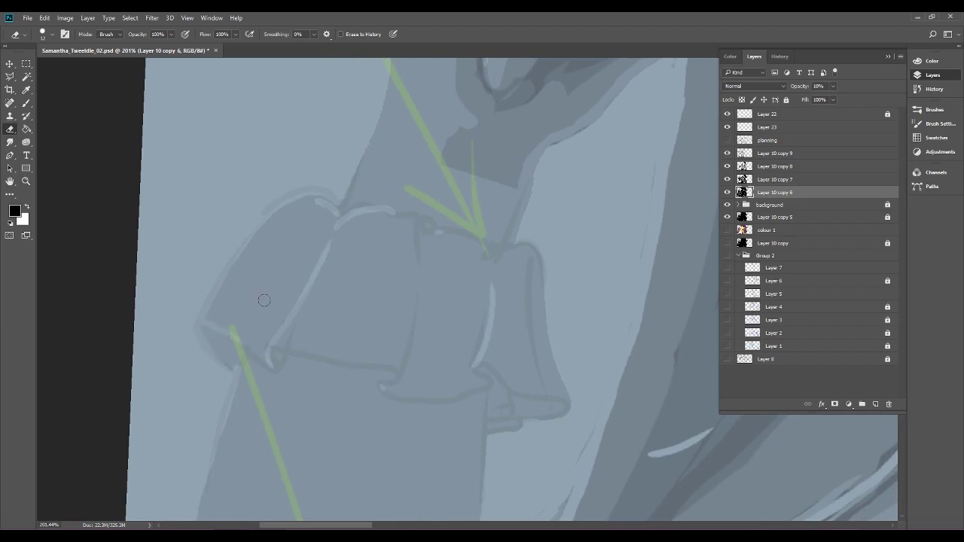
left_click_drag(263, 301, 208, 279)
mouse_move(420, 346)
left_mouse_down()
mouse_move(434, 355)
mouse_move(454, 327)
left_mouse_up()
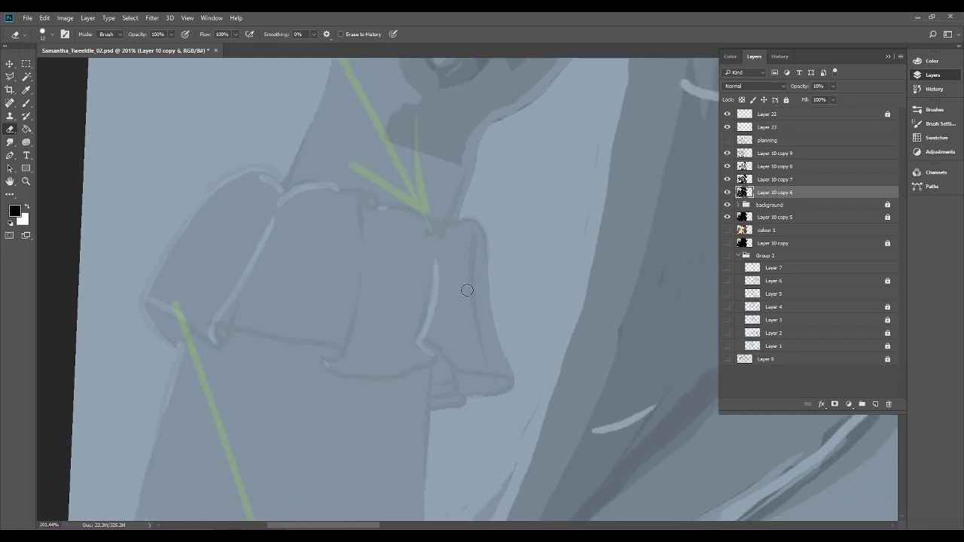
left_click_drag(464, 224, 448, 234)
mouse_move(383, 211)
left_mouse_down()
mouse_move(367, 193)
mouse_move(348, 193)
left_mouse_up()
left_click_drag(543, 260, 369, 458)
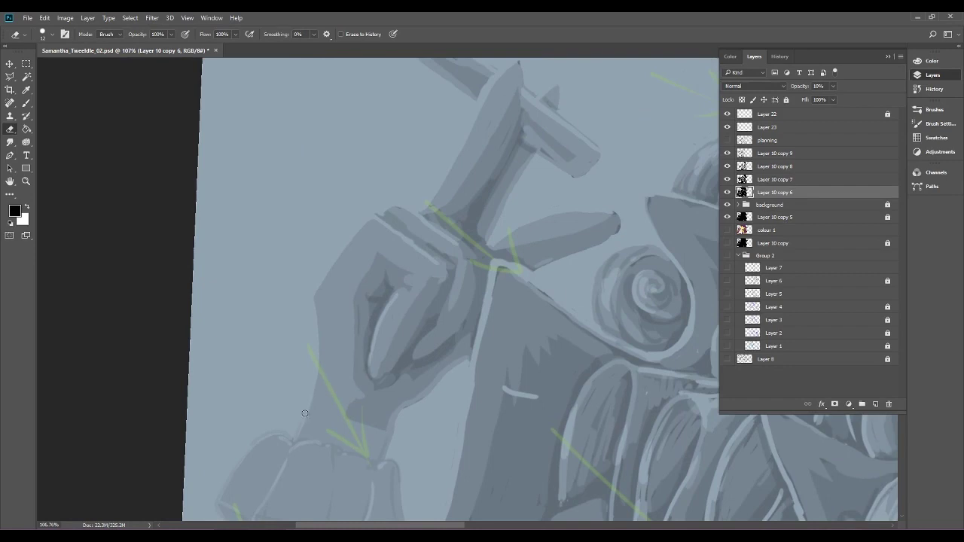
Hide Layer 10 copy 7, copy 8 and copy 9 to isolate the base silhouette on Layer 10 copy 6.
scroll(336, 359, "down", 6)
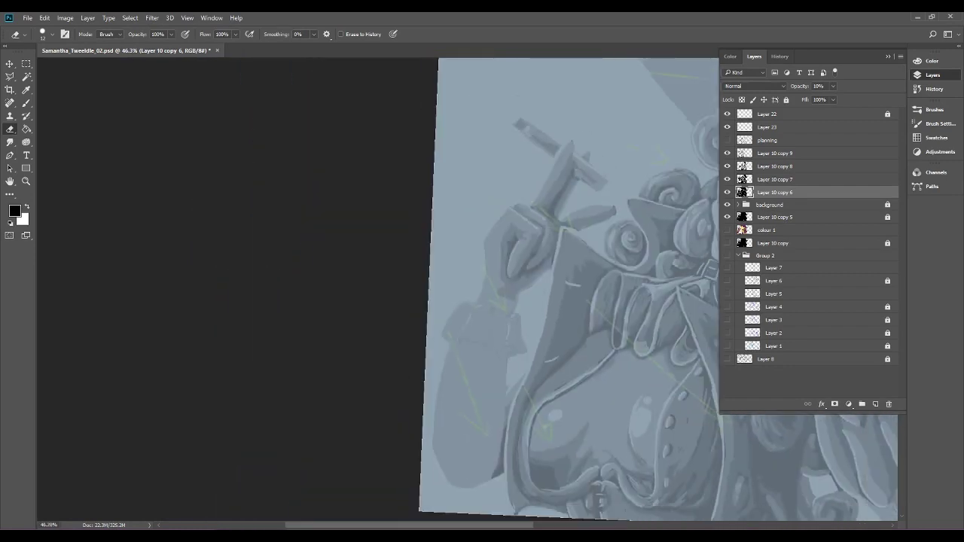
left_click_drag(670, 116, 547, 106)
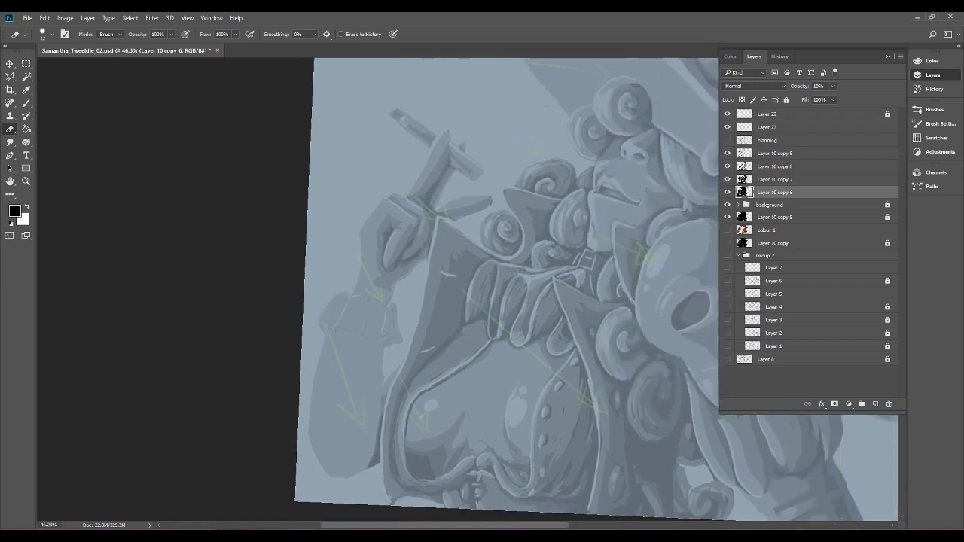
left_click_drag(727, 179, 728, 167)
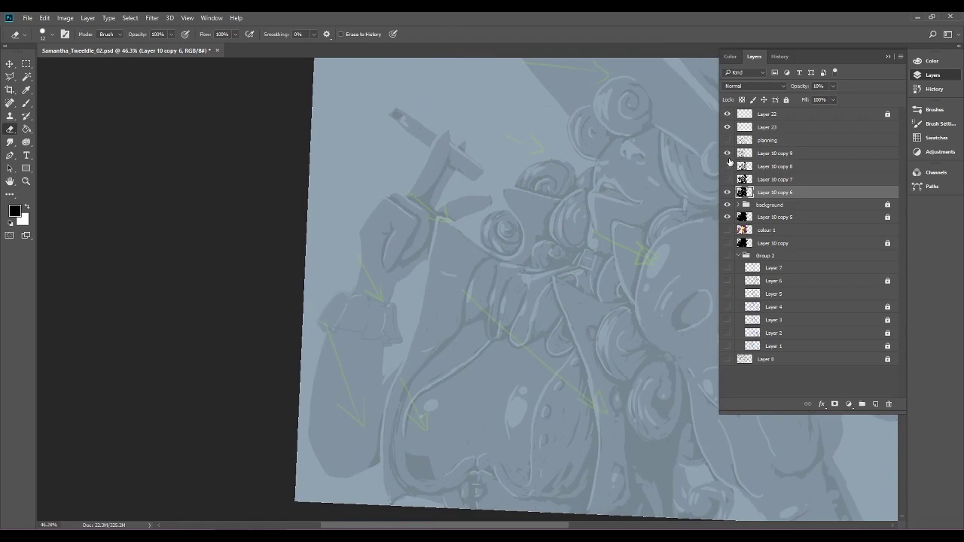
left_click(728, 156)
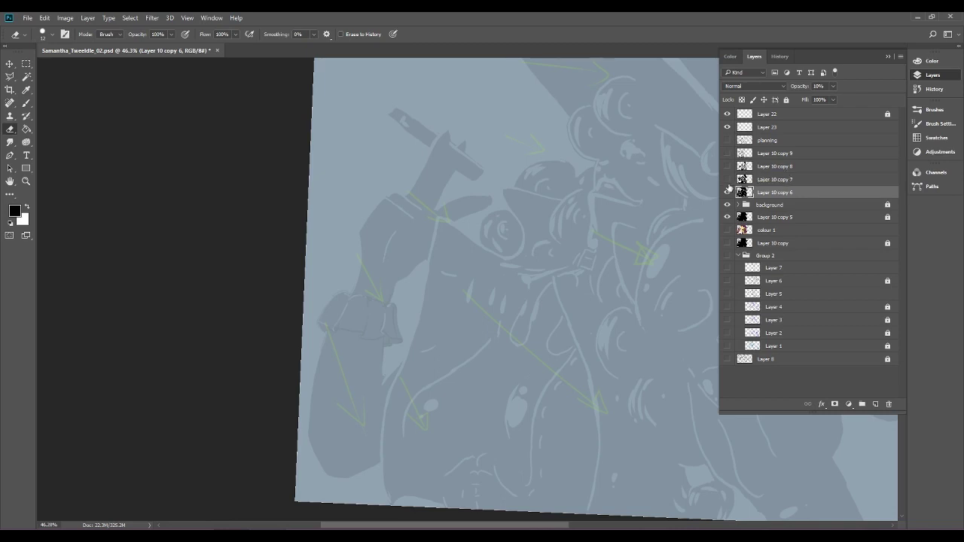
Compare Layer 10 copy 6 and Layer 10 copy 7 by toggling their visibility, leaving both visible.
left_click(727, 192)
left_click(728, 180)
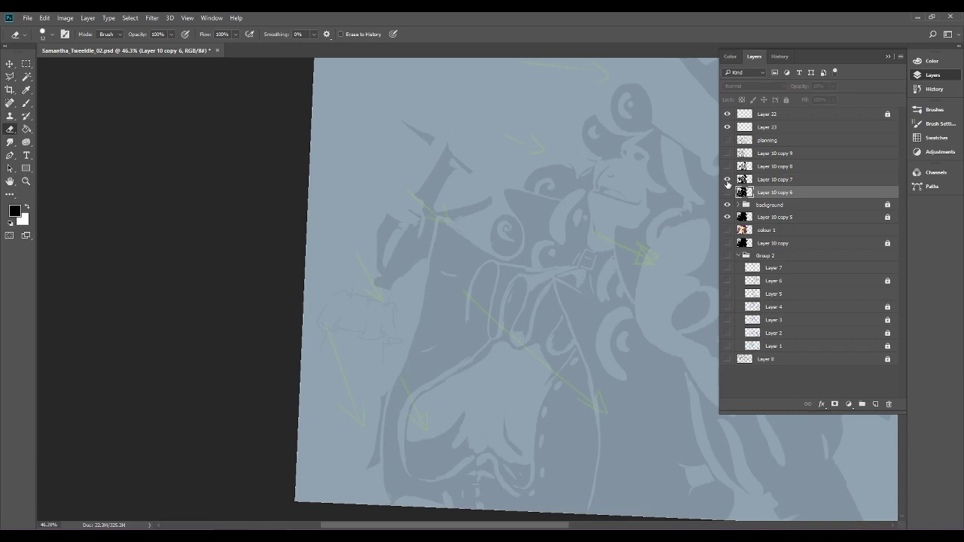
left_click(727, 180)
left_click(728, 192)
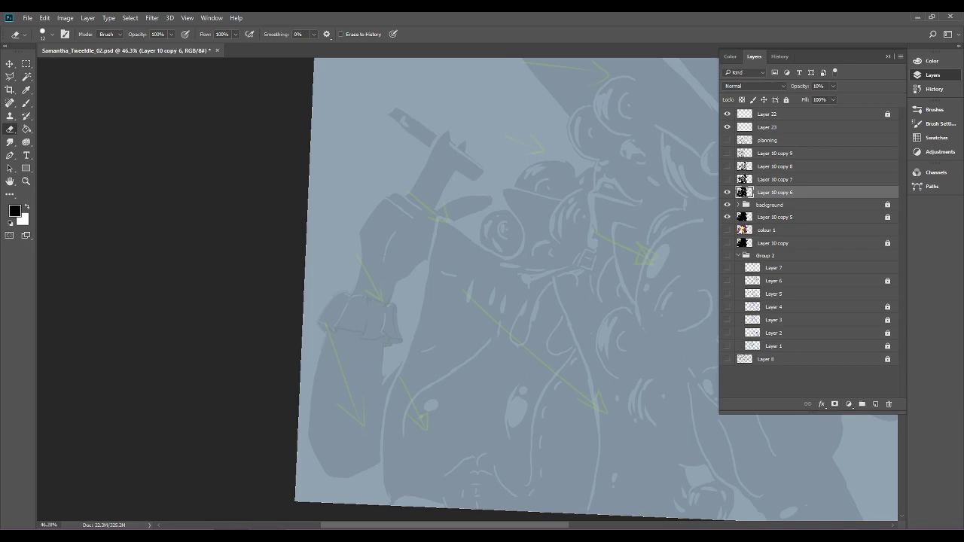
left_click(727, 180)
left_click(727, 180)
left_click(727, 179)
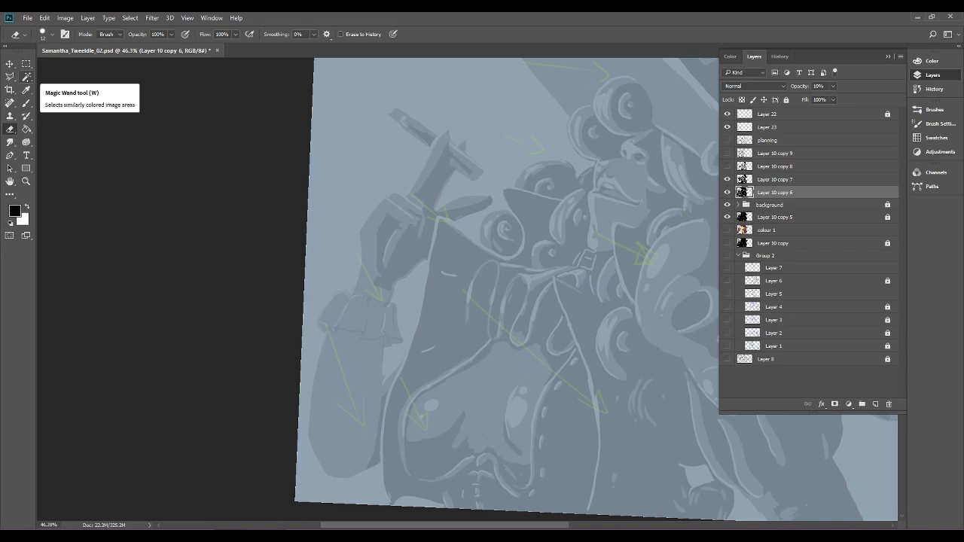
Select the raised arm's silhouette on Layer 10 copy 6 with the Magic Wand and copy it.
left_click(26, 77)
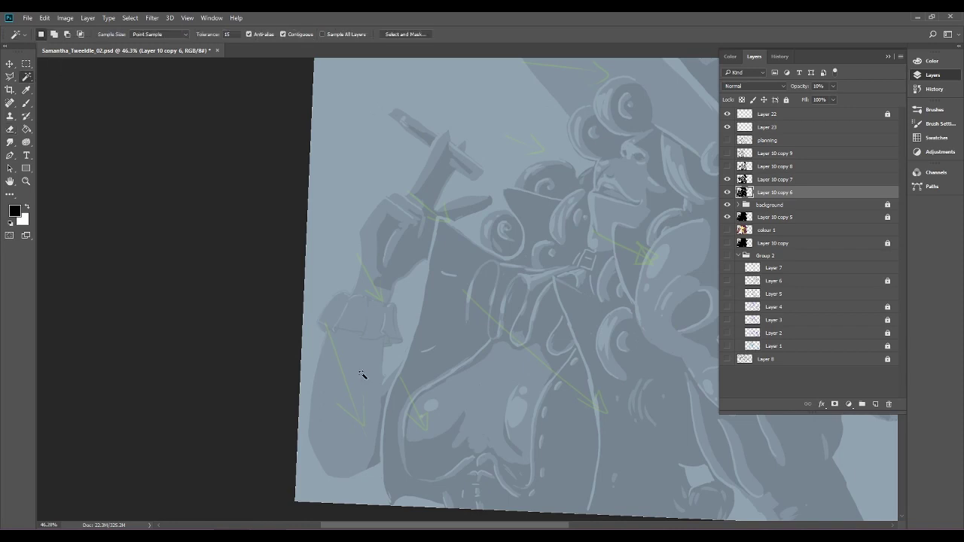
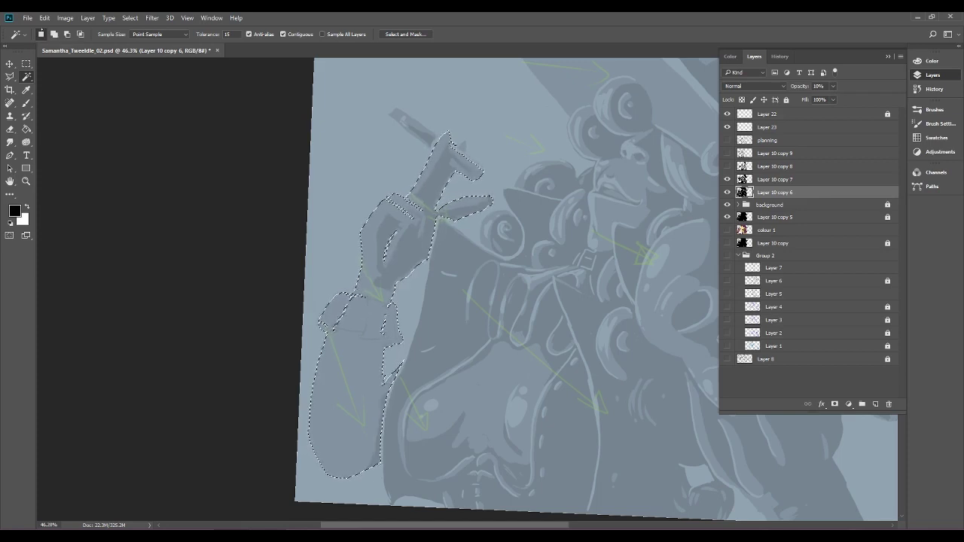
left_click(45, 18)
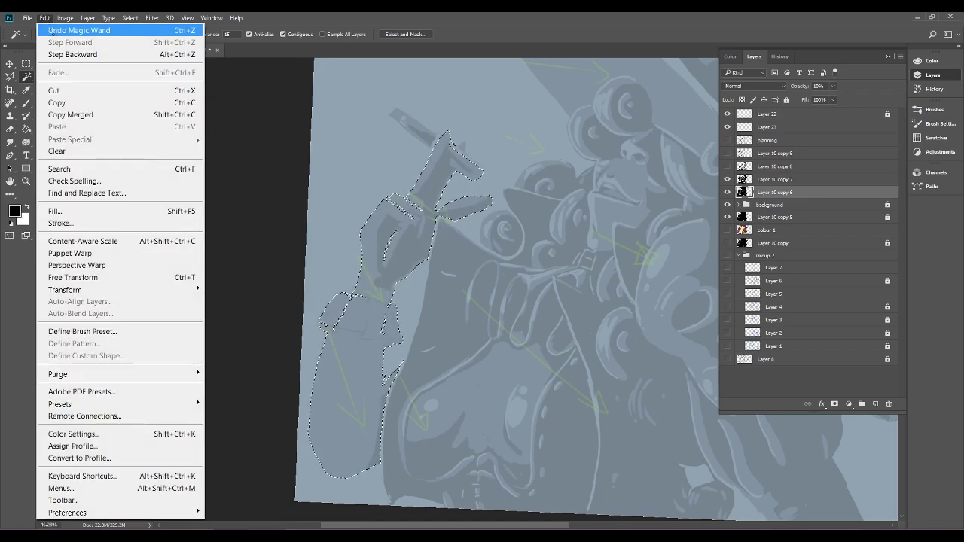
left_click(84, 101)
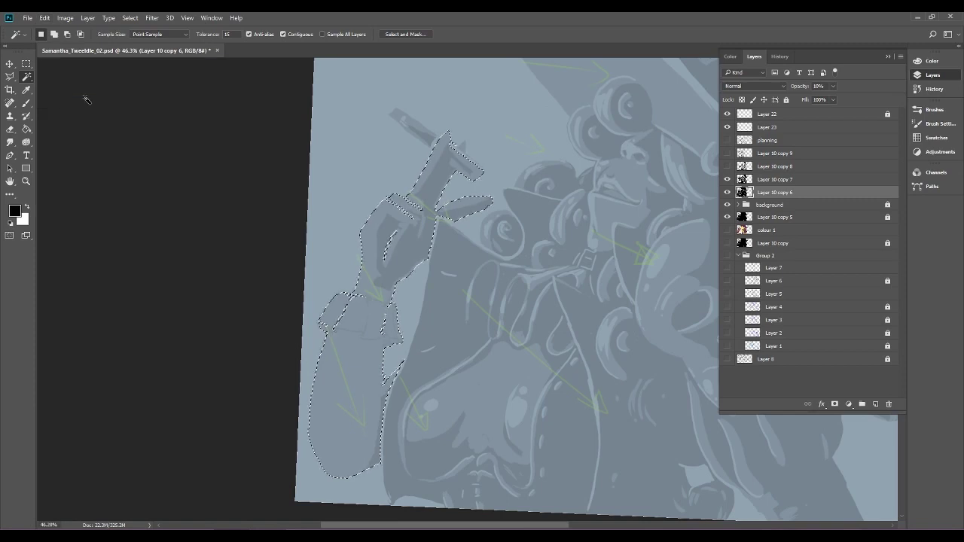
Clear the selected arm area from Layer 10 copy 7 and paste the copied arm silhouette above it.
left_click(822, 180)
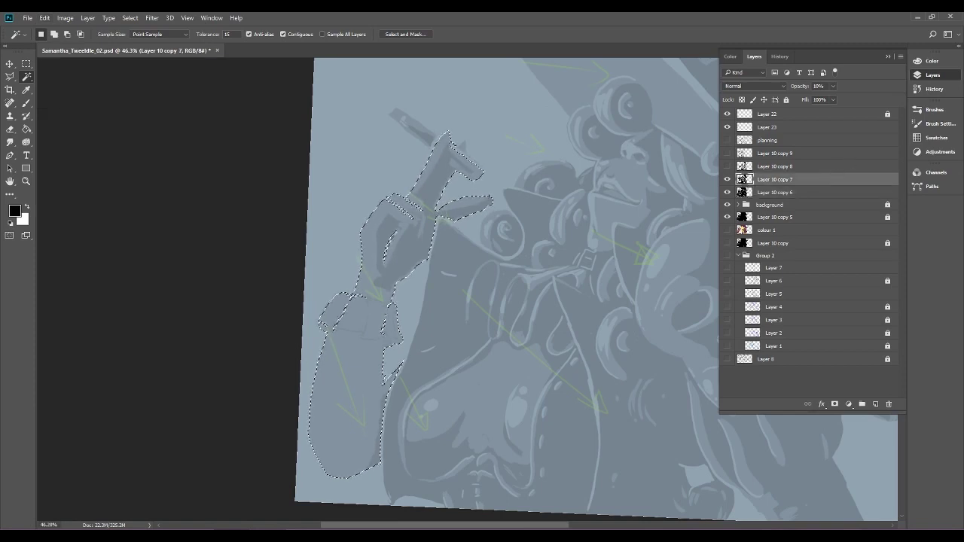
left_click(46, 18)
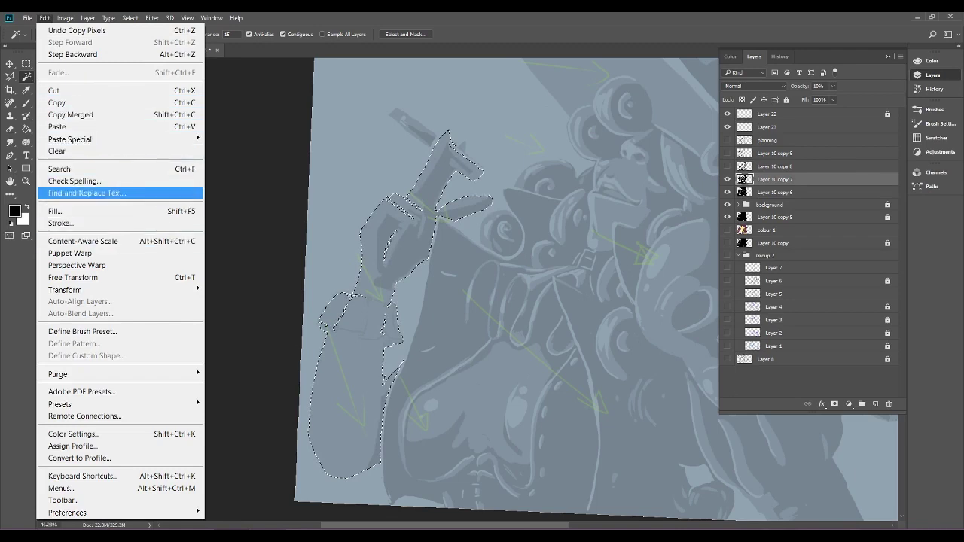
left_click(75, 151)
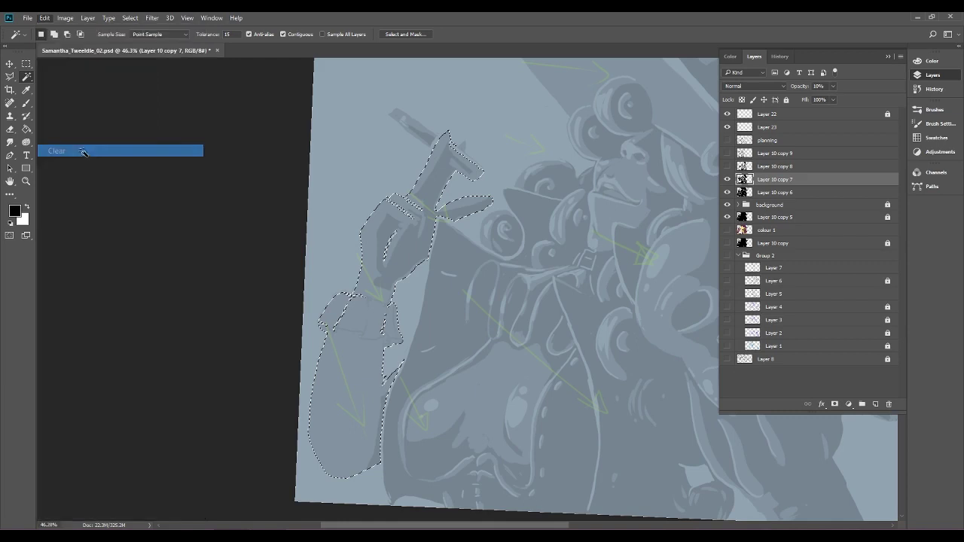
left_click(45, 18)
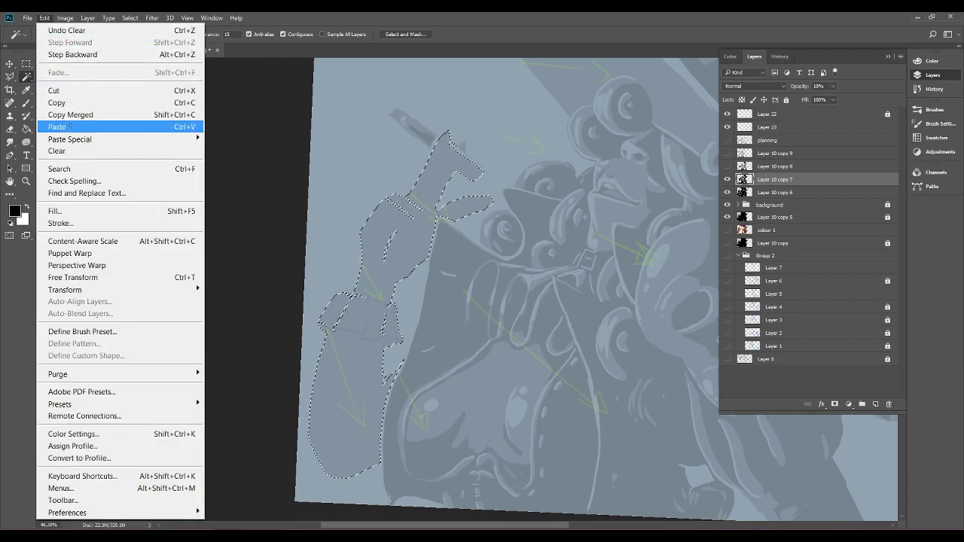
left_click(59, 126)
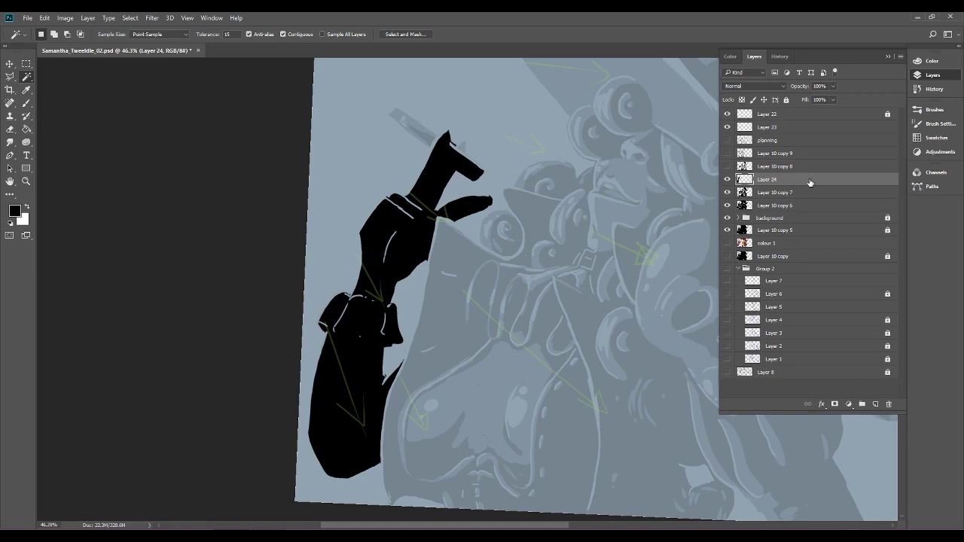
Lower the pasted arm layer's opacity to 10% to match Layer 10 copy 7.
left_click(794, 196)
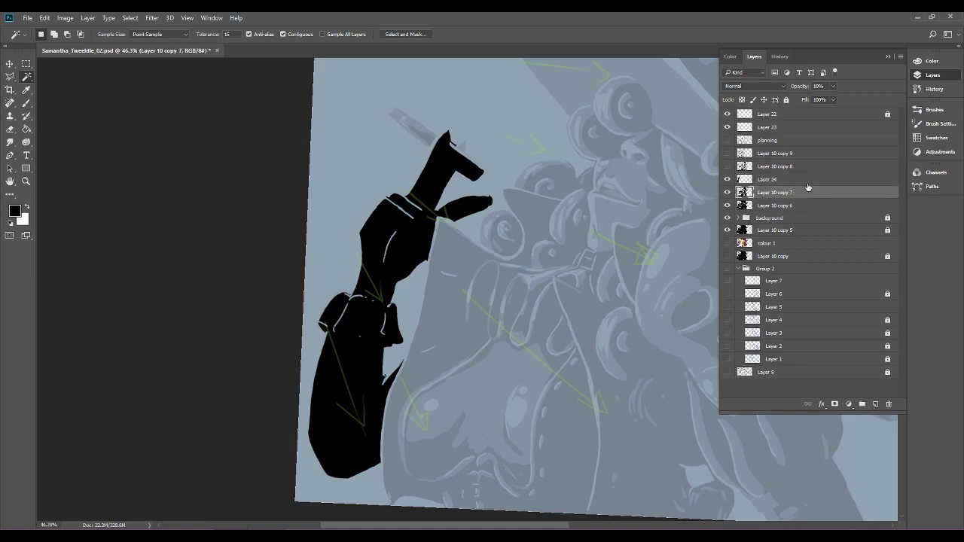
left_click(805, 179)
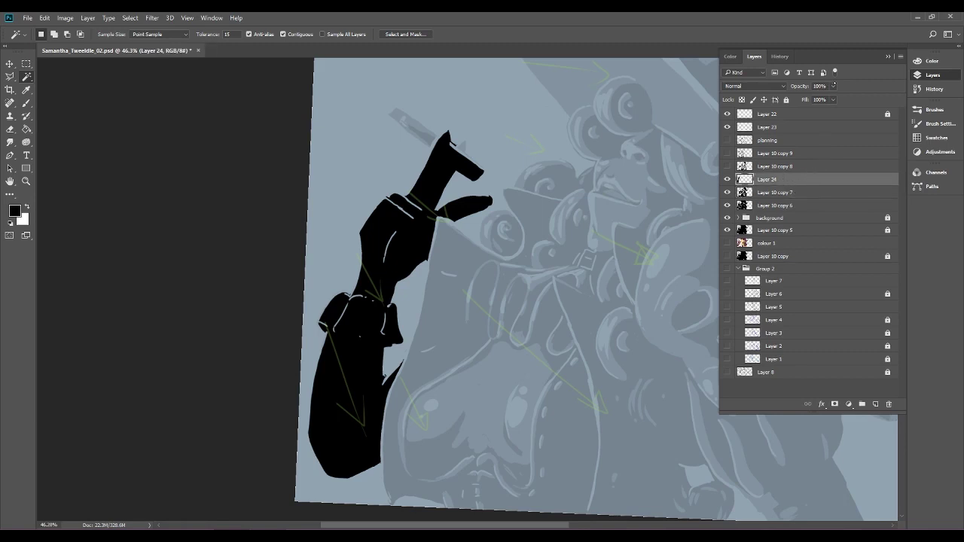
left_click(834, 86)
left_click_drag(836, 98, 793, 99)
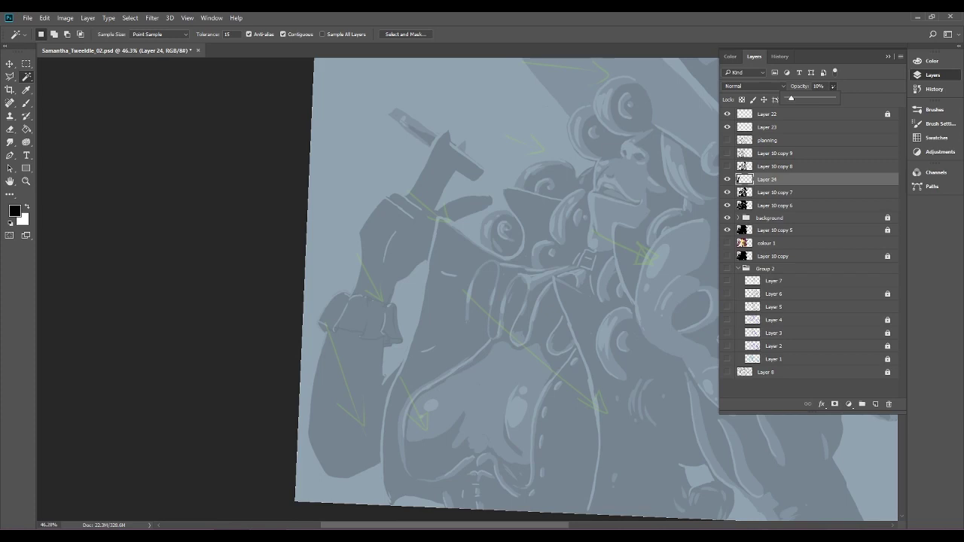
Undo the pasted arm layer's opacity change, the paste and the clearing of the arm on Layer 10 copy 7.
left_click(44, 17)
left_click(72, 55)
left_click(45, 18)
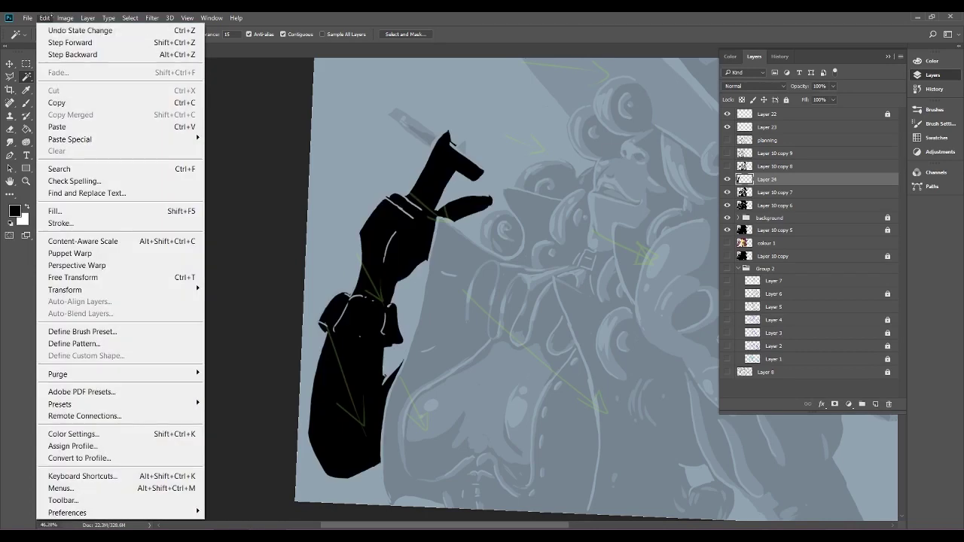
left_click(54, 54)
left_click(45, 17)
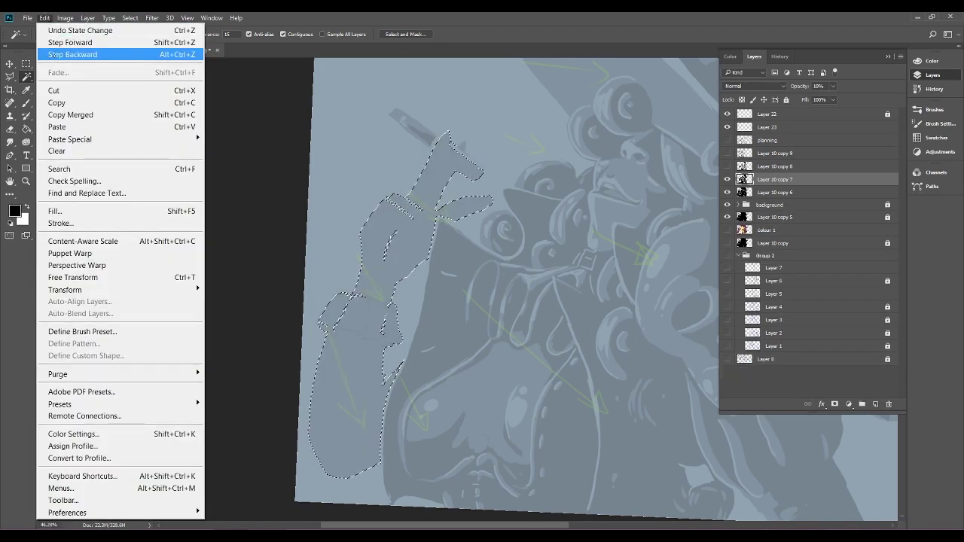
left_click(54, 54)
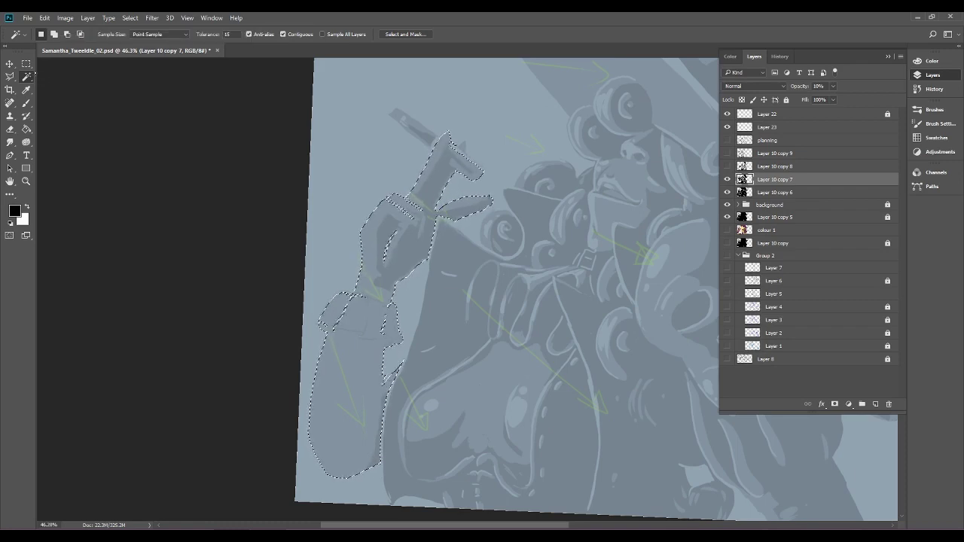
key("l")
left_click(175, 107)
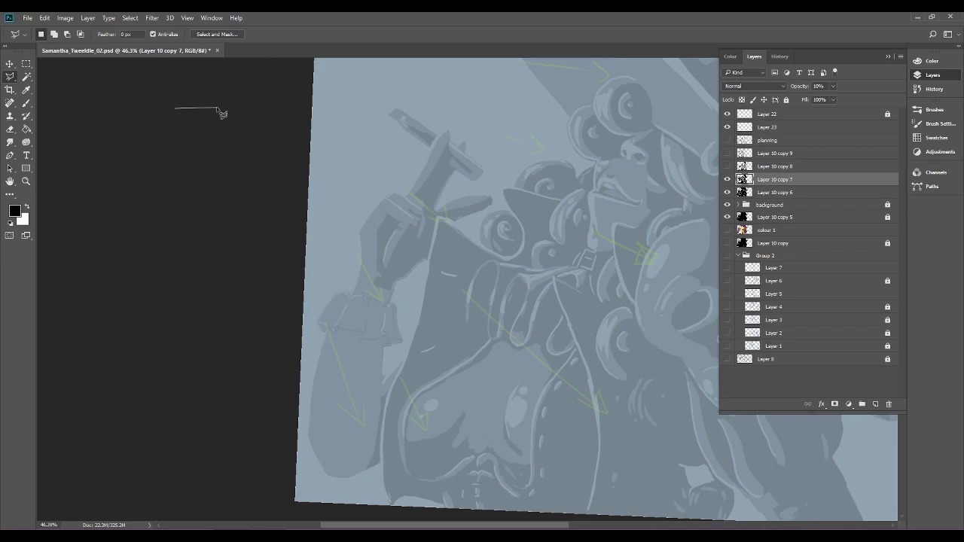
left_click(256, 268)
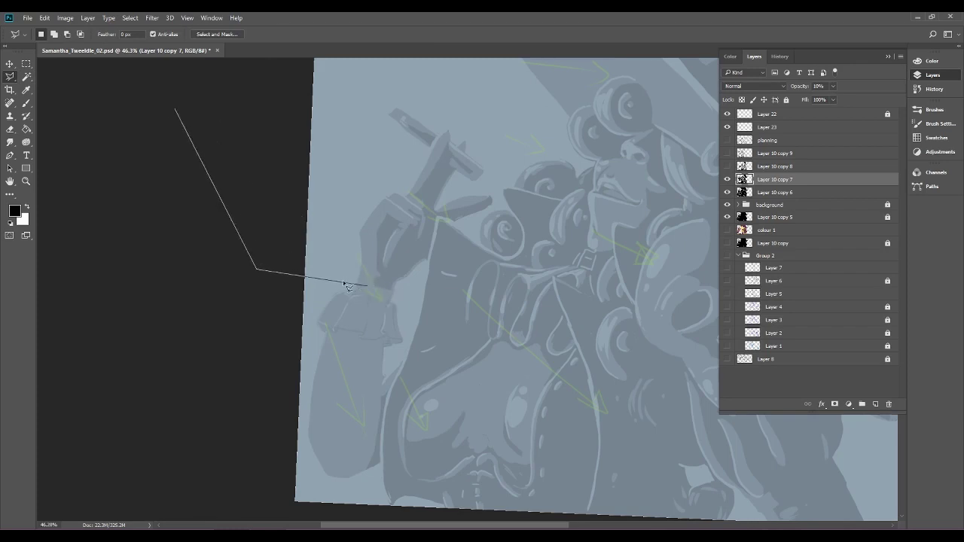
double_click(286, 268)
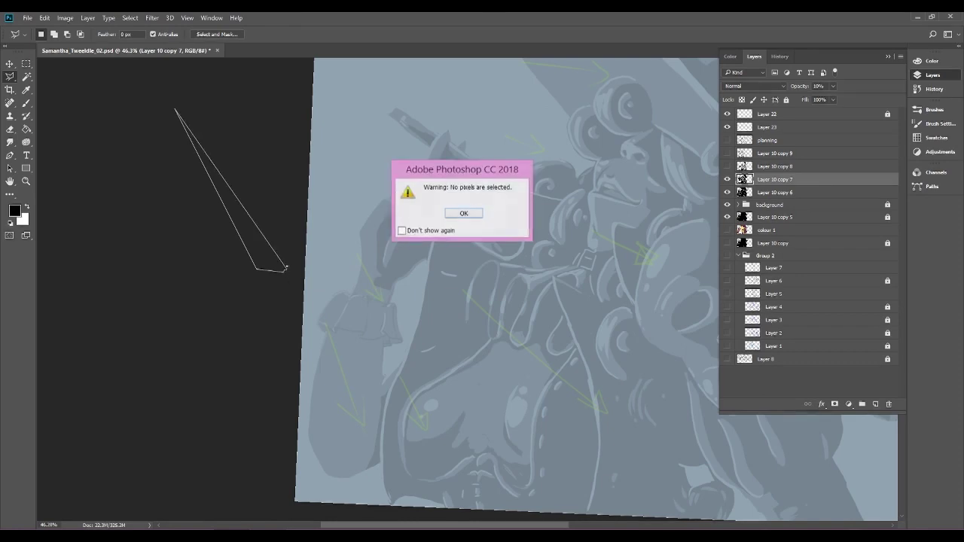
left_click(289, 270)
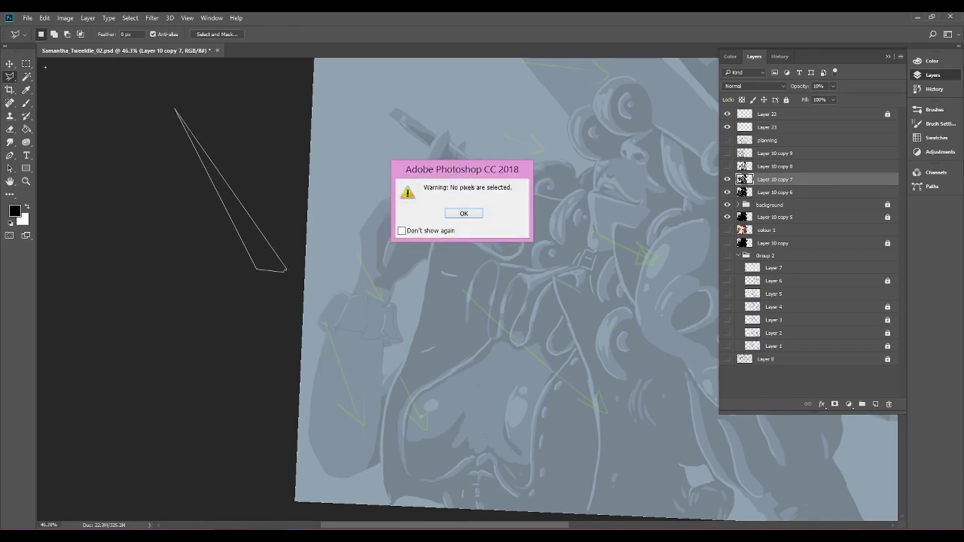
left_click(464, 213)
Outline the ruffled cuff and forearm below it with a closed Polygonal Lasso selection.
scroll(473, 195, "up", 3)
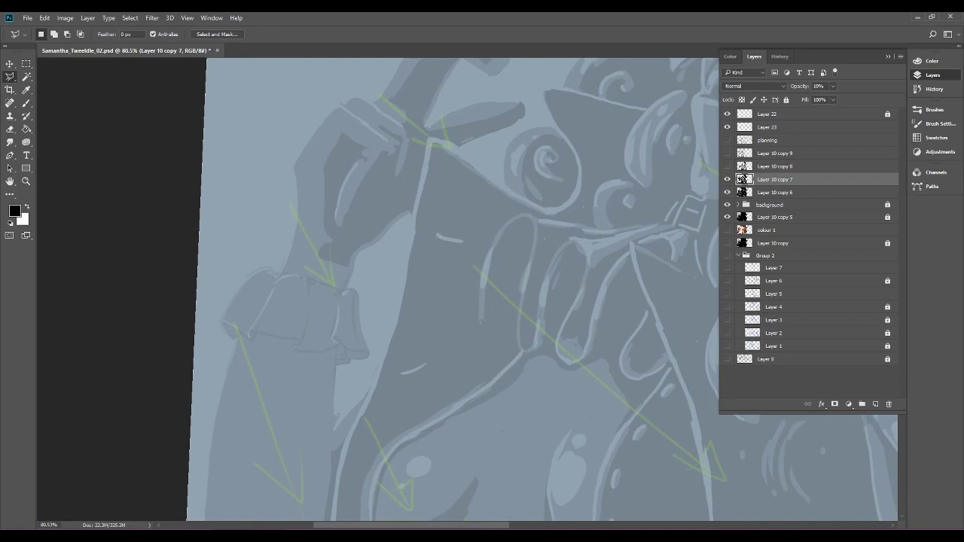
scroll(452, 286, "down", 4)
scroll(433, 260, "up", 3)
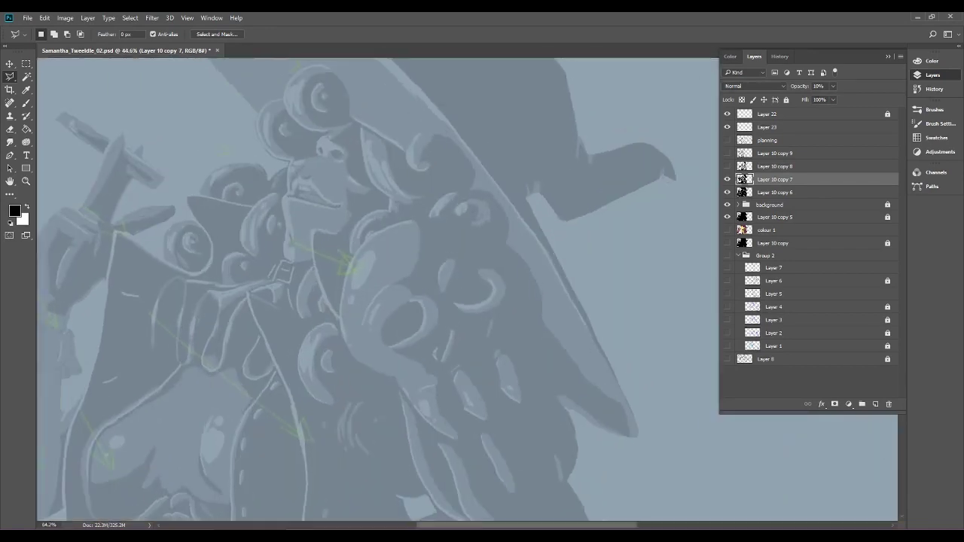
left_click_drag(226, 301, 645, 280)
scroll(350, 320, "up", 2)
left_click_drag(361, 321, 383, 145)
scroll(520, 407, "down", 1)
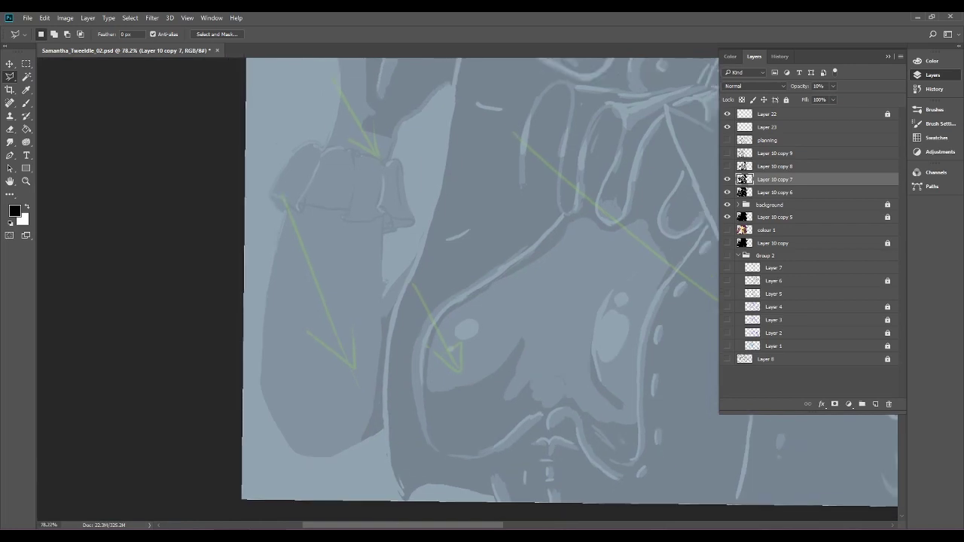
left_click(327, 123)
left_click(405, 148)
left_click(369, 411)
left_click(330, 473)
left_click(281, 460)
left_click(245, 364)
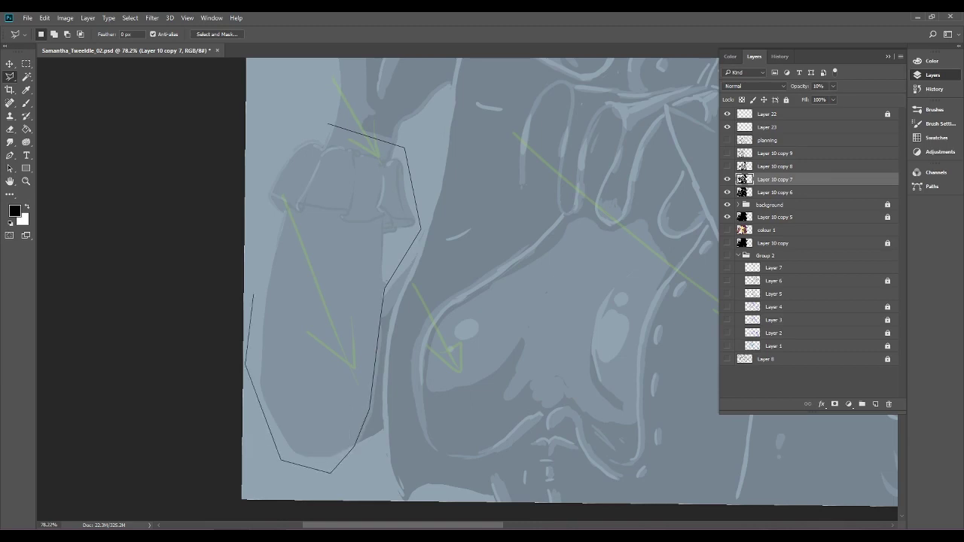
left_click(268, 149)
double_click(330, 121)
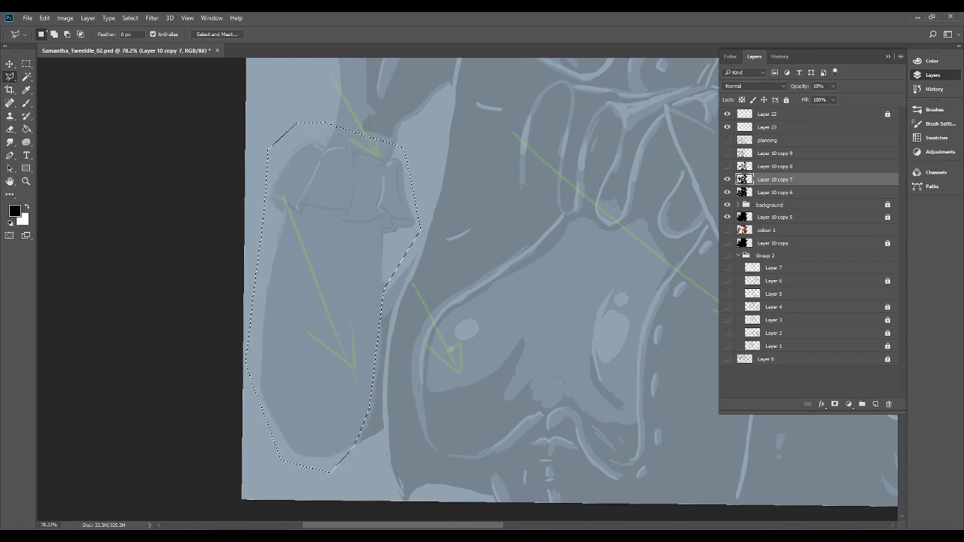
Copy the selected cuff and forearm area from Layer 10 copy 6 and paste it above Layer 10 copy 7.
left_click(825, 192)
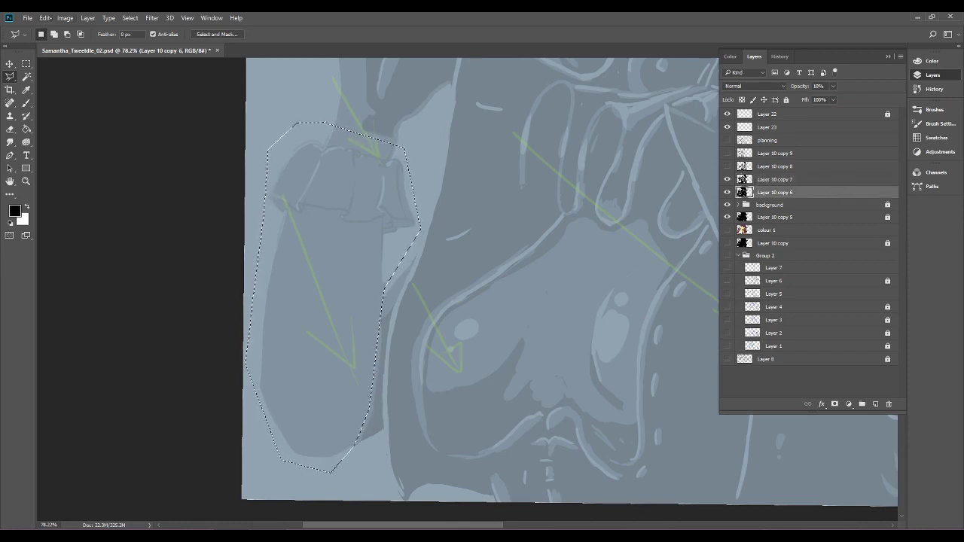
left_click(45, 17)
left_click(96, 90)
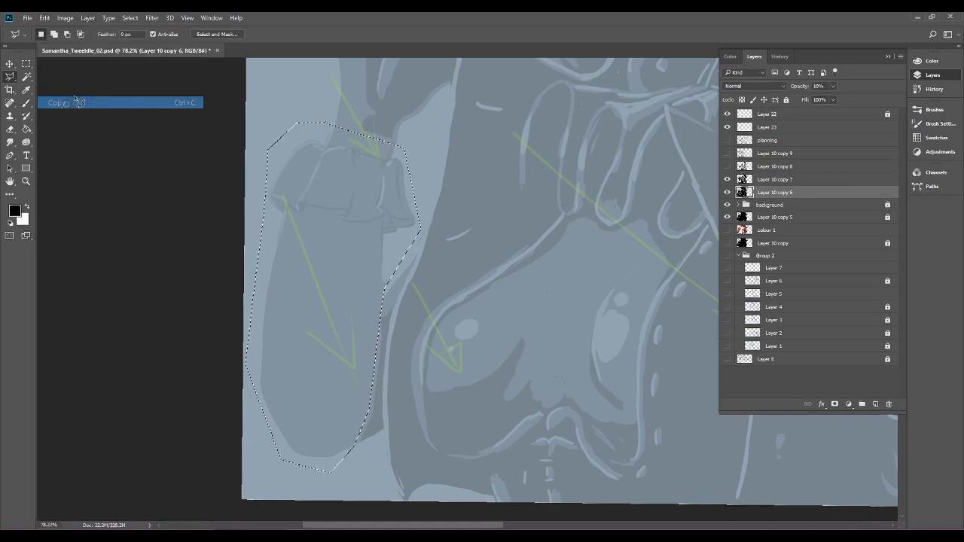
key("alt+bracketright")
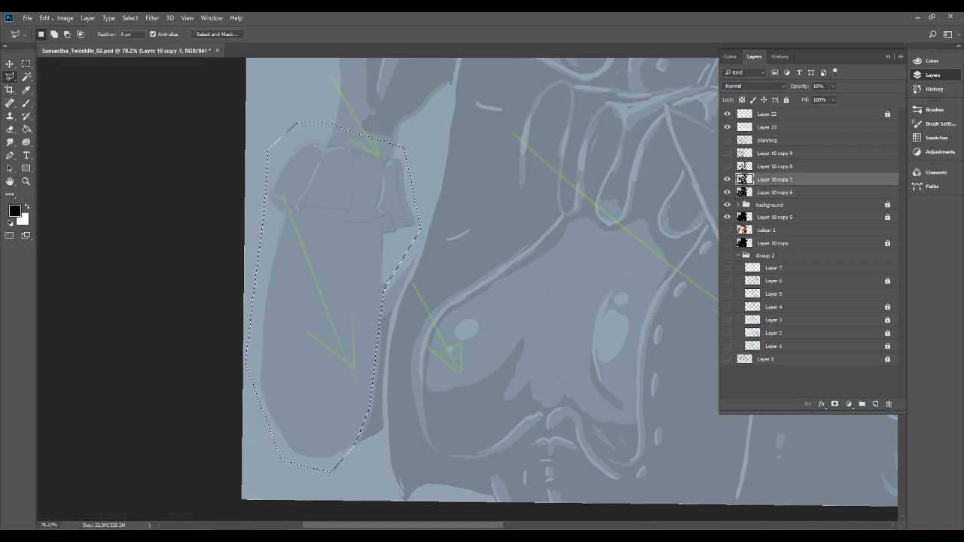
left_click(44, 17)
left_click(57, 126)
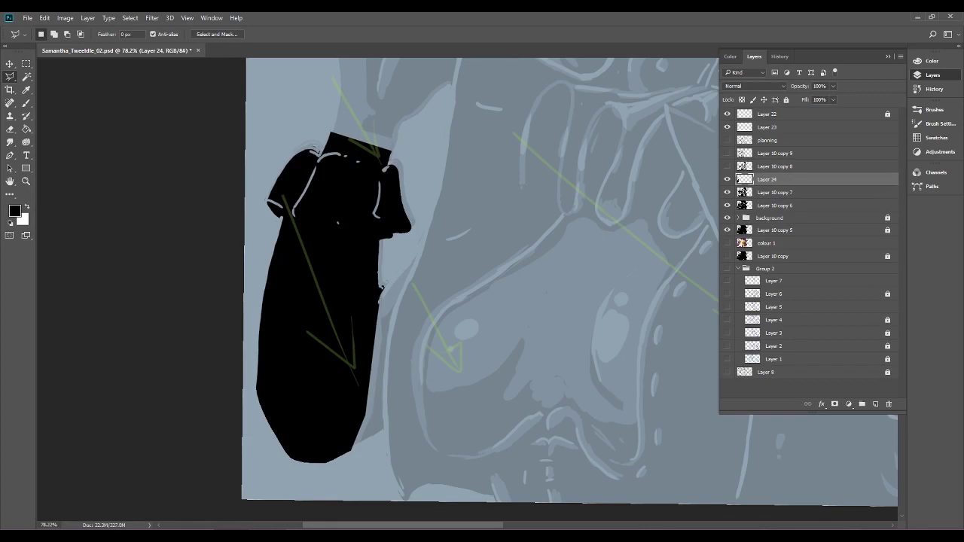
Move the pasted forearm about 9 px horizontally and 16 px vertically to align it with the underlying cuff, comparing by toggling its visibility.
scroll(406, 220, "up", 3)
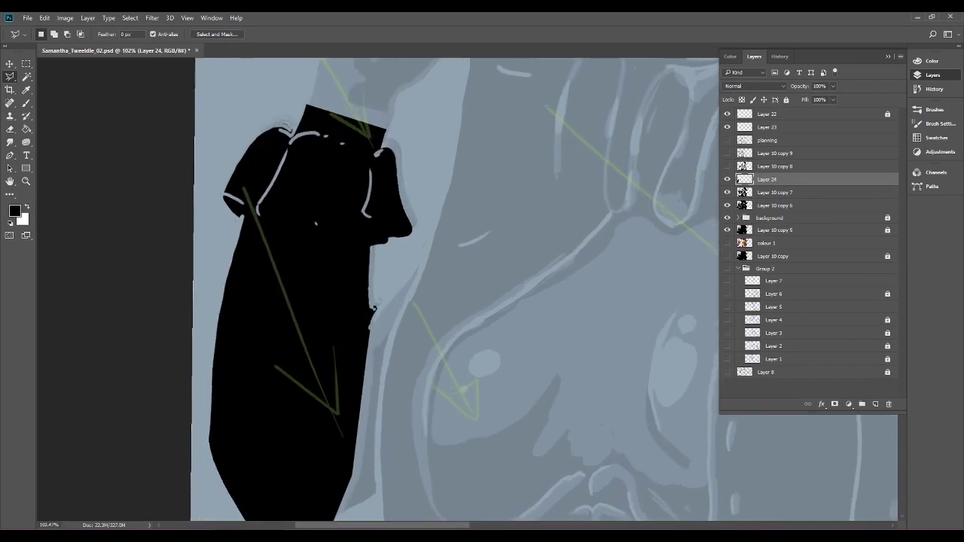
scroll(528, 73, "up", 4)
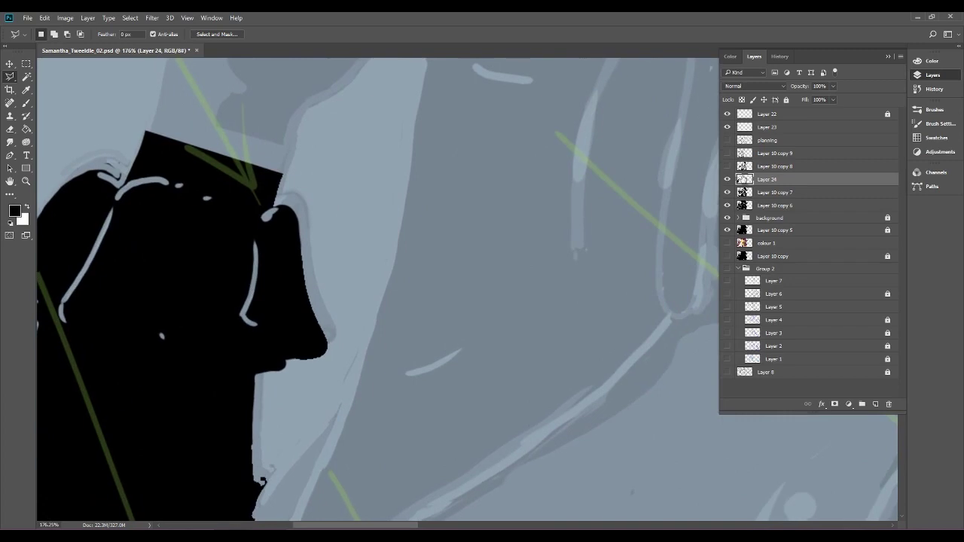
left_click(728, 180)
left_click(728, 180)
left_click(728, 181)
left_click(727, 180)
key("v")
mouse_move(291, 253)
left_mouse_down()
mouse_move(302, 248)
mouse_move(297, 272)
mouse_move(297, 251)
left_mouse_up()
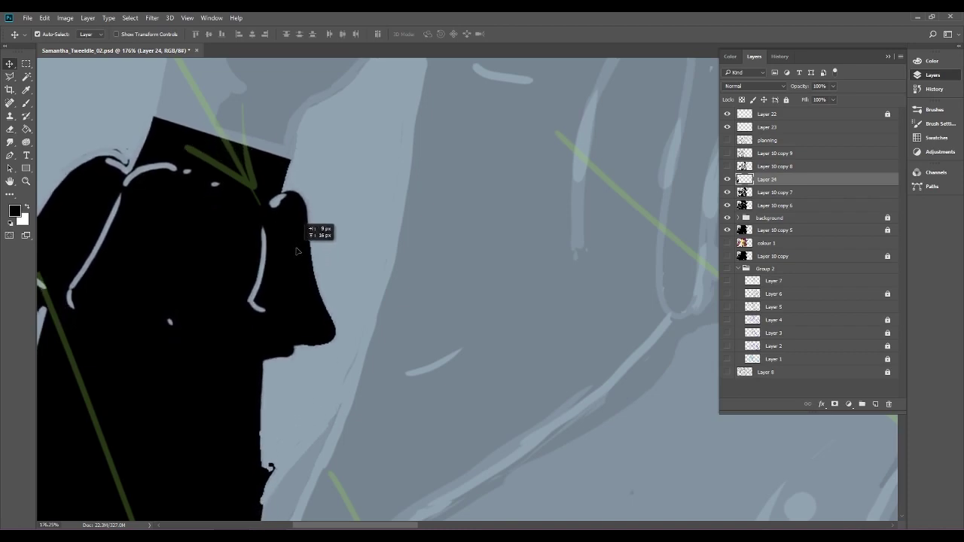
left_click_drag(297, 250, 297, 250)
scroll(392, 345, "down", 3)
left_click_drag(497, 456, 518, 307)
scroll(520, 307, "down", 2)
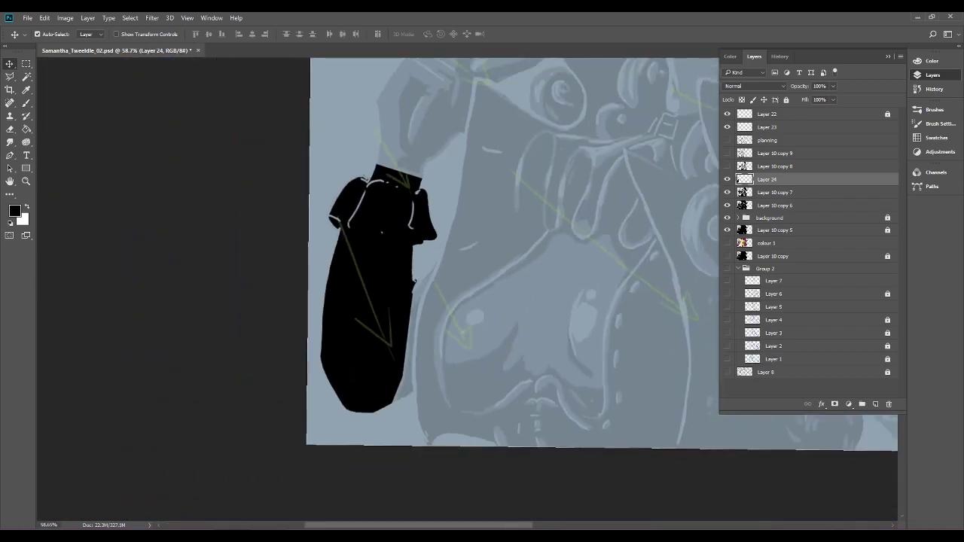
Lower the pasted forearm layer's opacity to 10%.
scroll(482, 279, "down", 3)
left_click(833, 85)
left_click_drag(832, 98, 791, 99)
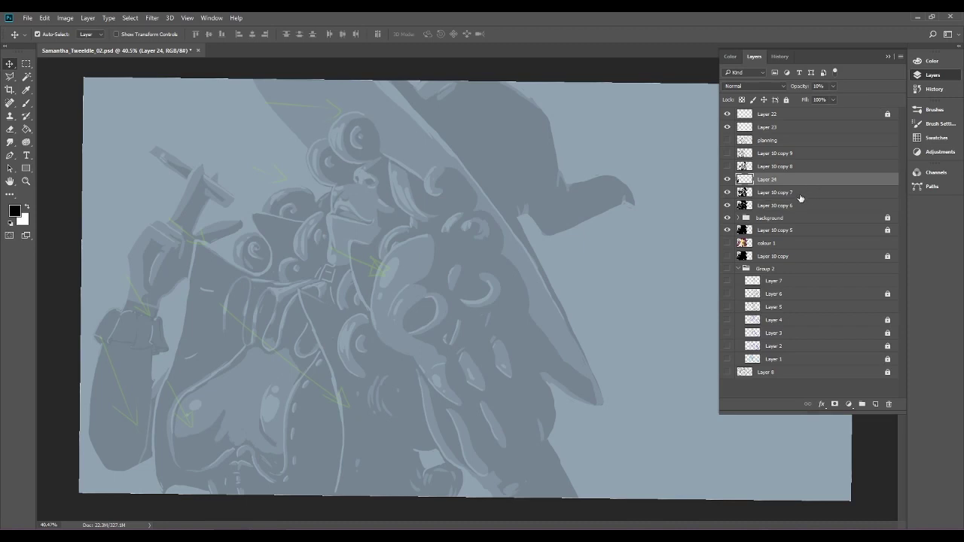
Merge the pasted forearm layer down into Layer 10 copy 7.
scroll(475, 303, "up", 4)
left_click_drag(301, 437, 603, 253)
scroll(305, 320, "up", 5)
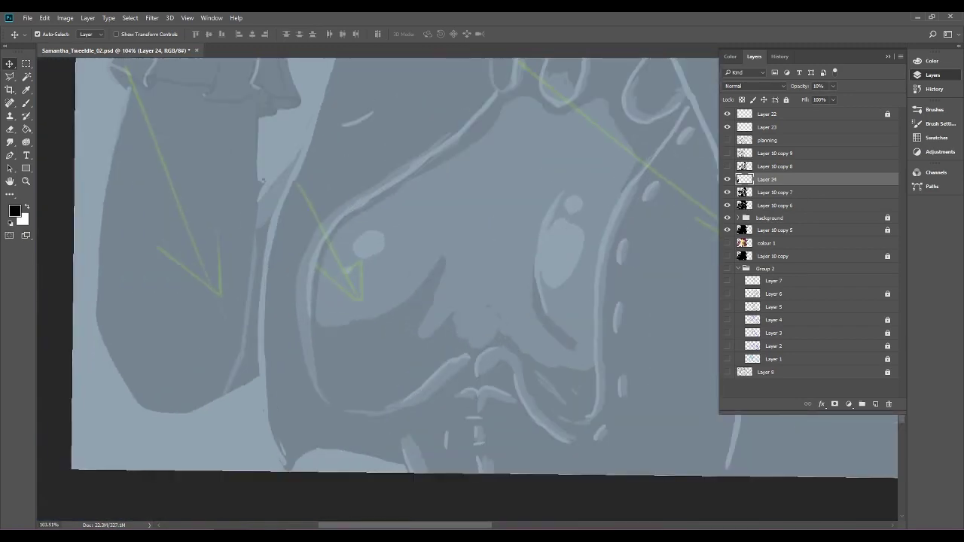
right_click(800, 178)
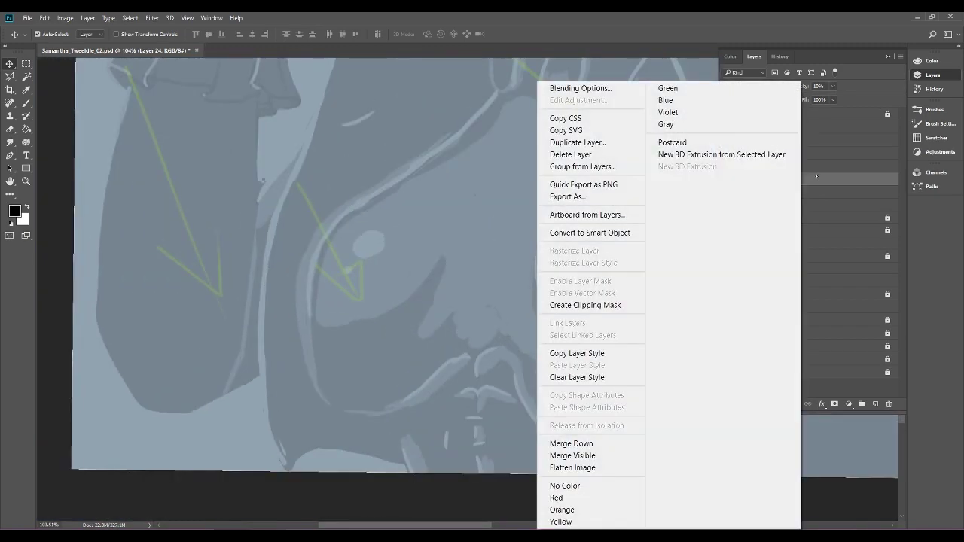
left_click(599, 443)
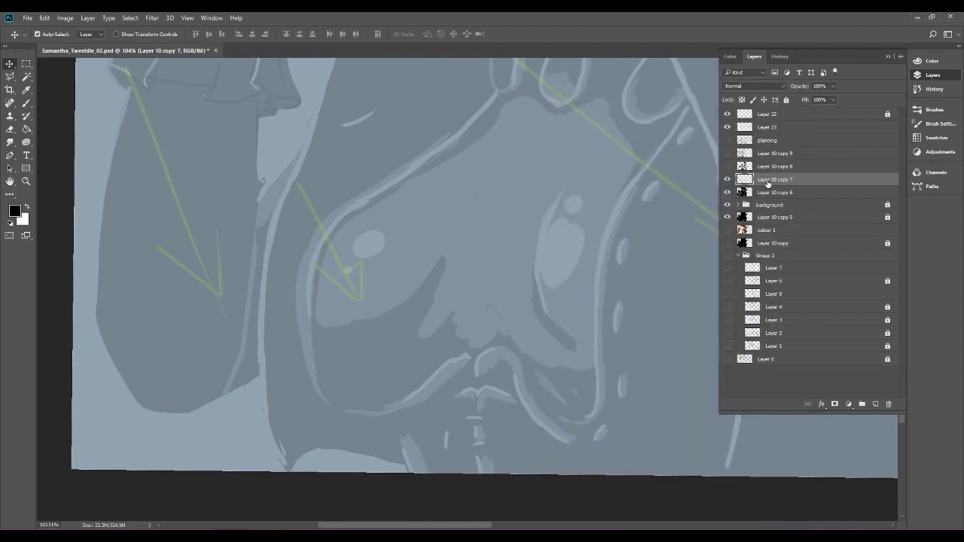
Toggle the merged Layer 10 copy 7 to check it, try a brush stroke near the forearm's lower edge and undo it.
left_click(728, 181)
left_click(728, 180)
key("b")
left_click_drag(265, 376, 502, 287)
left_click_drag(357, 327, 407, 302)
left_click(44, 18)
left_click(72, 54)
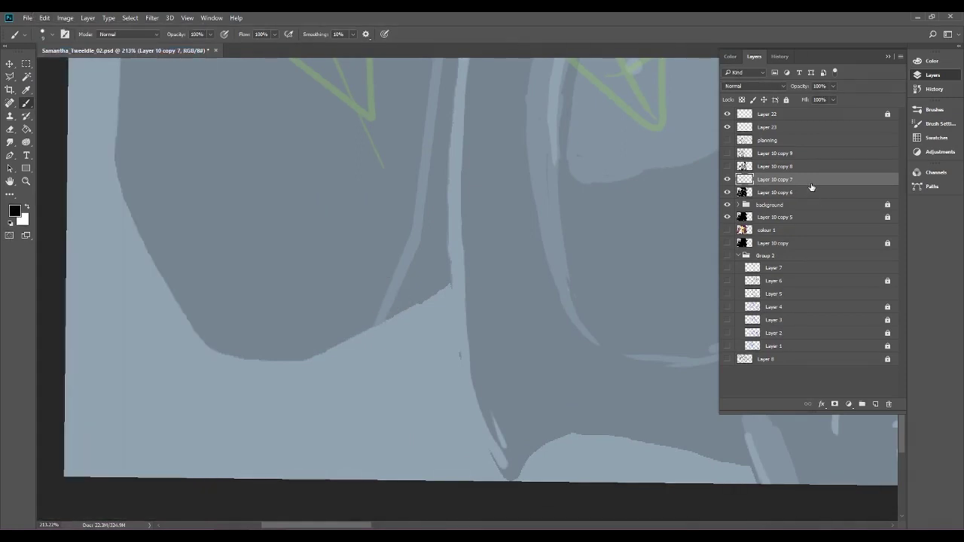
scroll(511, 349, "down", 10)
left_click_drag(511, 349, 333, 464)
scroll(467, 289, "down", 5)
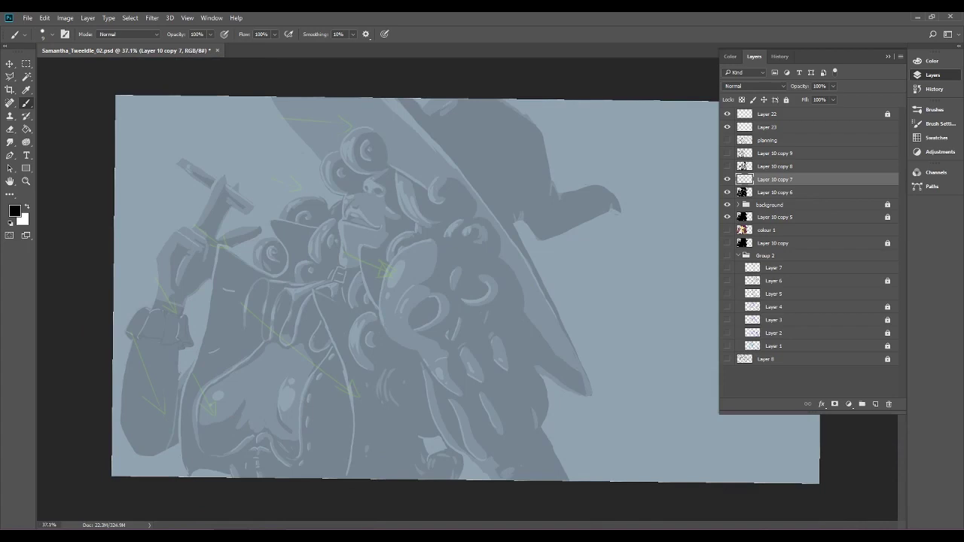
Step back through the history to undo the forearm layer's merge and its opacity reduction.
left_click(44, 17)
left_click(61, 53)
left_click(45, 17)
left_click(60, 41)
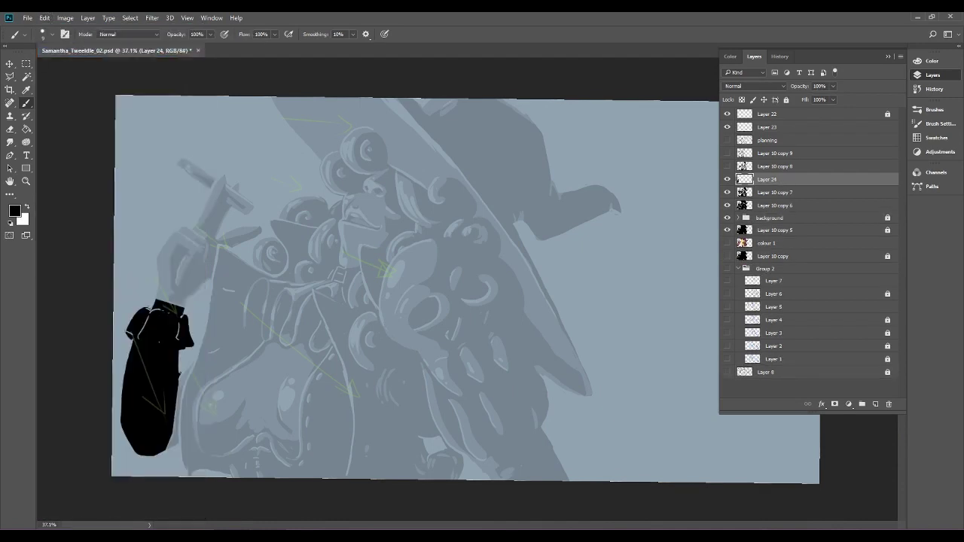
Raise the opacity of Layer 10 copy 7 to 100%.
left_click(775, 193)
left_click(834, 86)
left_click_drag(833, 99, 876, 99)
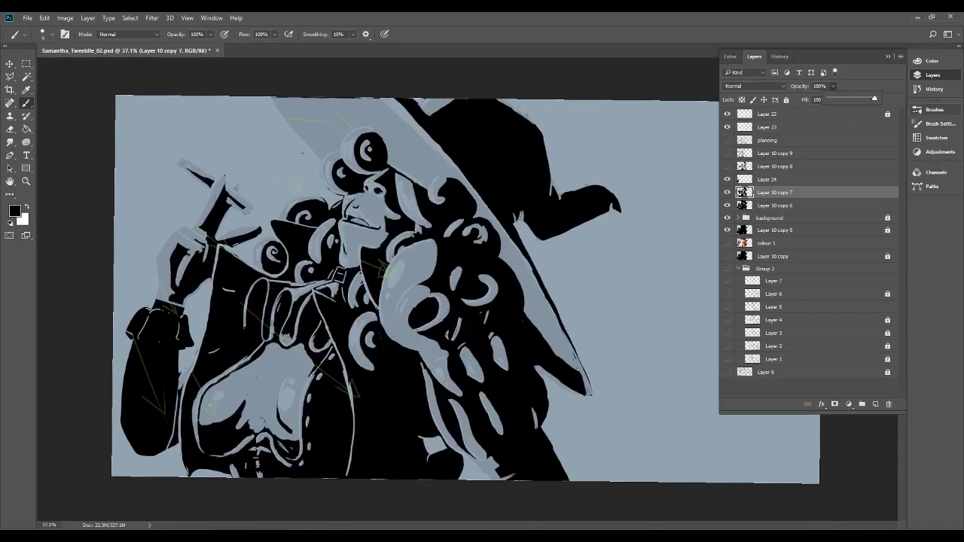
Merge Layer 10 copy 7 down into Layer 10 copy 6 and lower the merged layer's opacity to 17%.
left_click(807, 195)
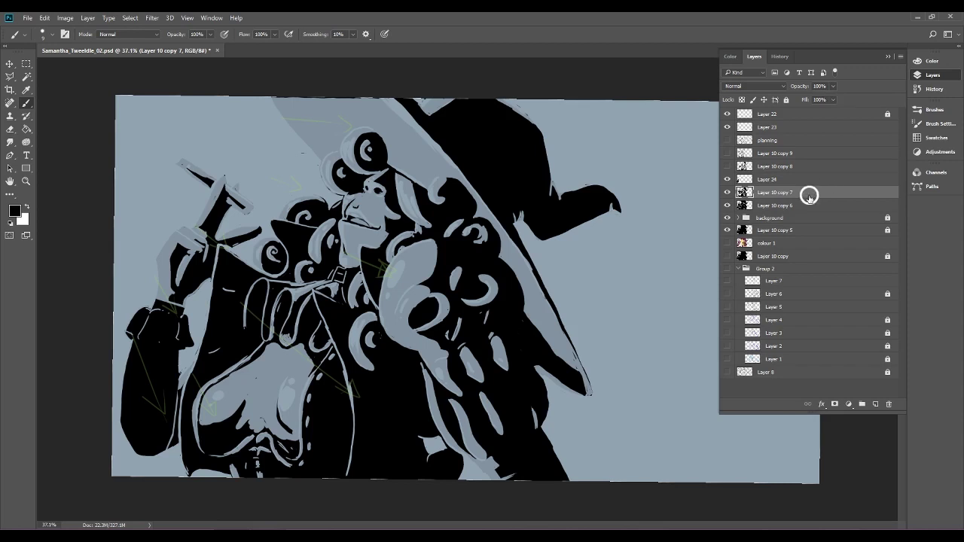
right_click(805, 197)
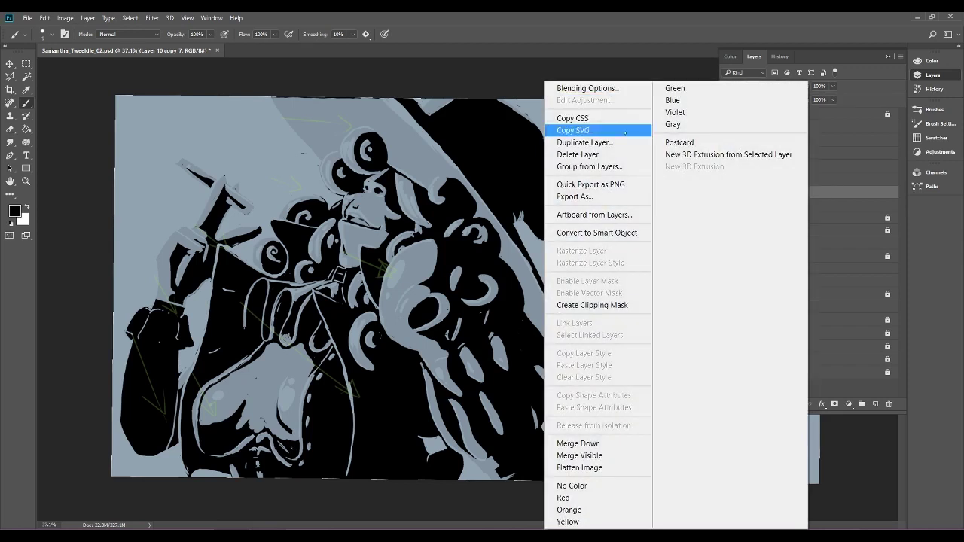
left_click(599, 445)
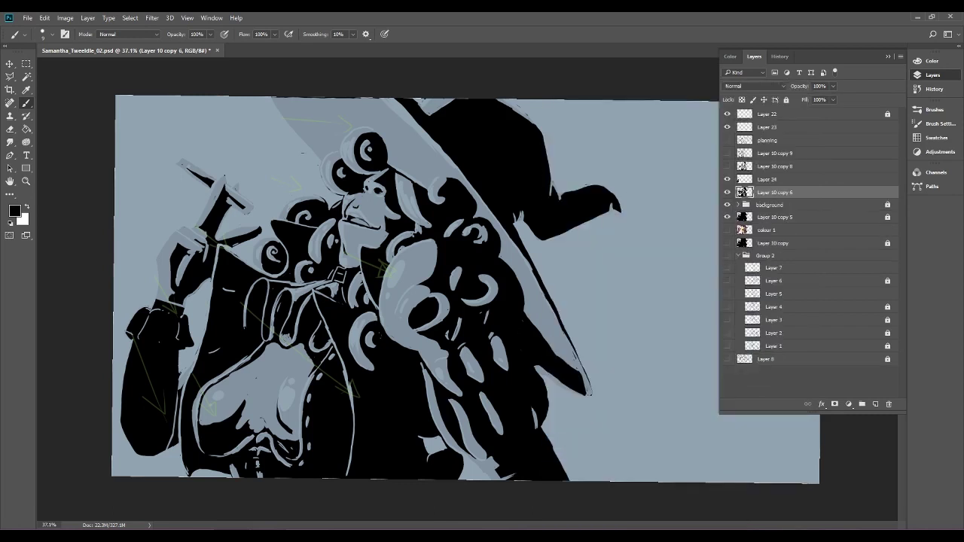
left_click(834, 86)
left_click_drag(834, 98, 794, 98)
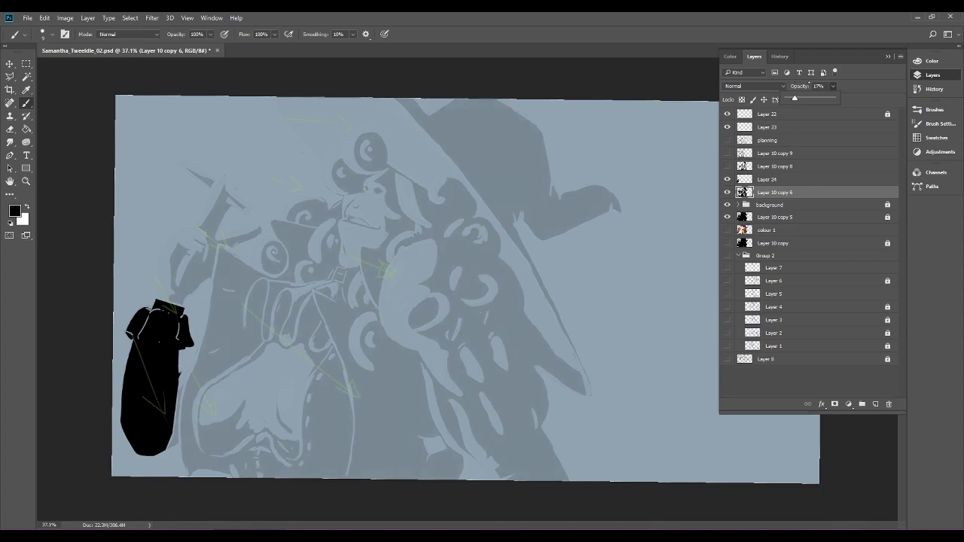
Undo the merged layer's opacity change and the merge into Layer 10 copy 6.
left_click(44, 17)
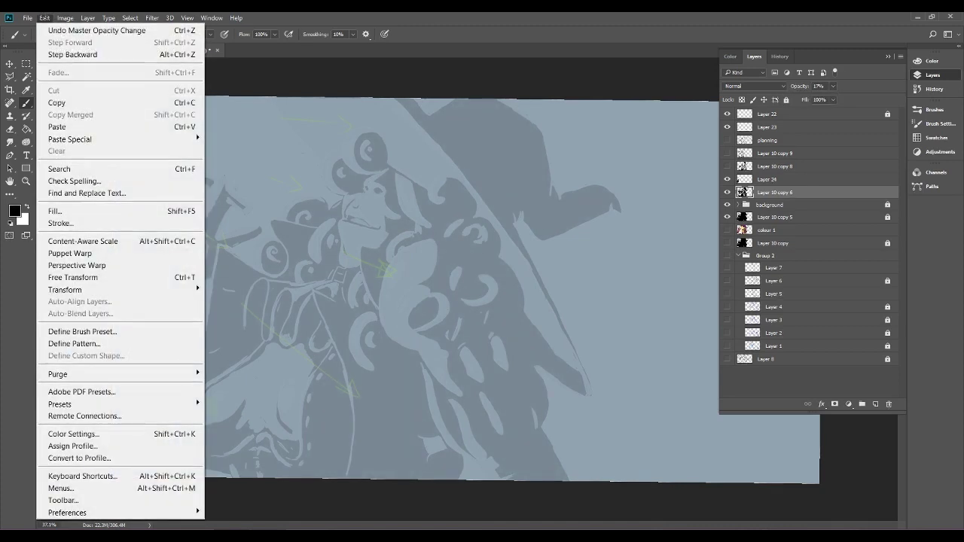
left_click(48, 54)
left_click(45, 17)
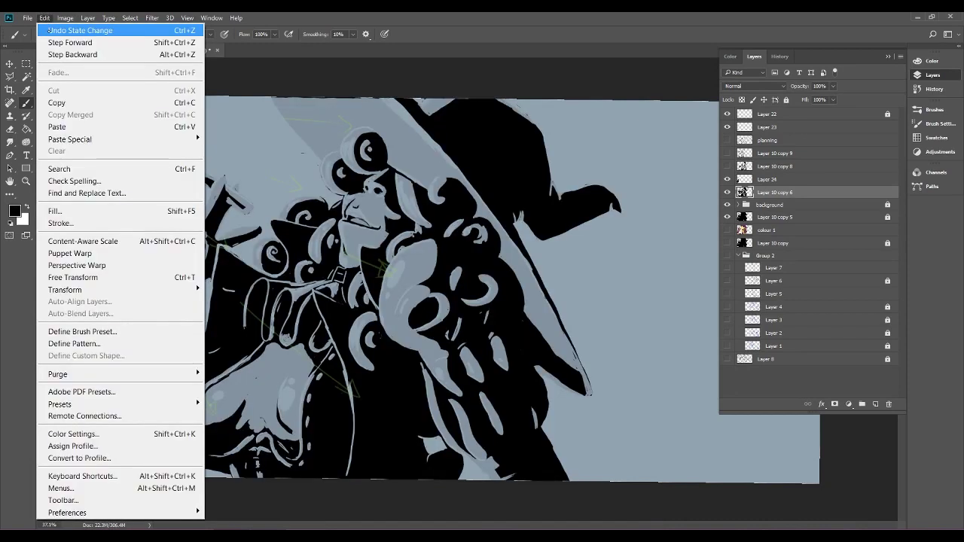
left_click(54, 55)
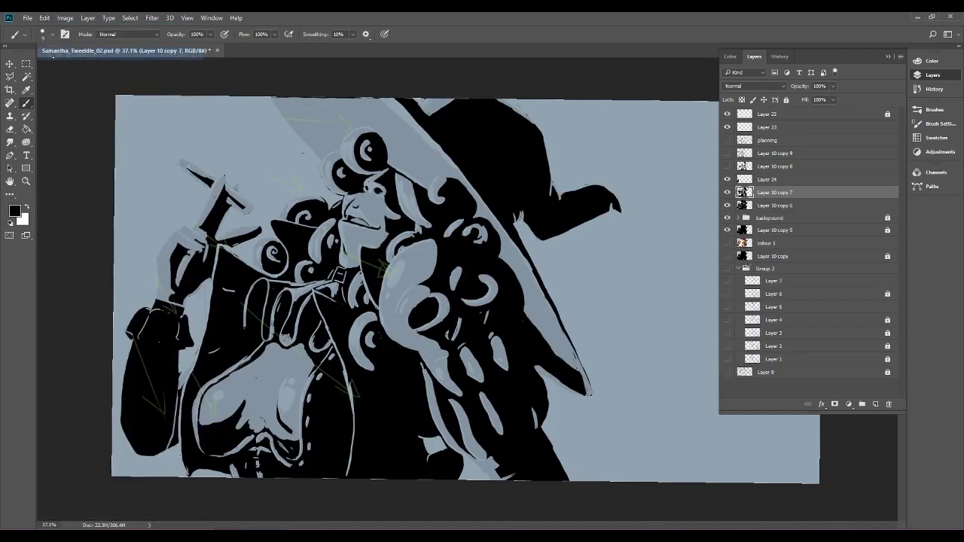
Merge Layer 24 down into Layer 10 copy 7 and lower the merged layer's opacity to 10%.
left_click(800, 181)
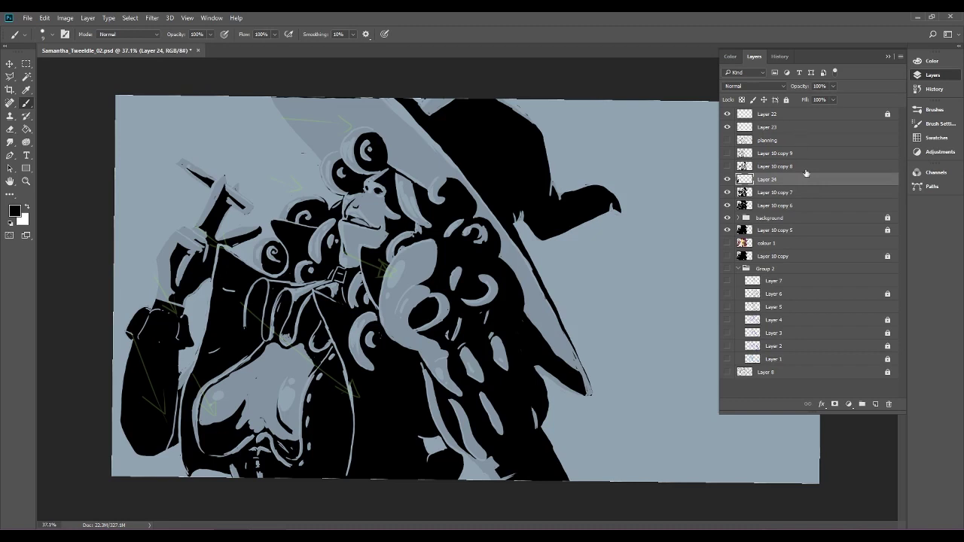
right_click(802, 186)
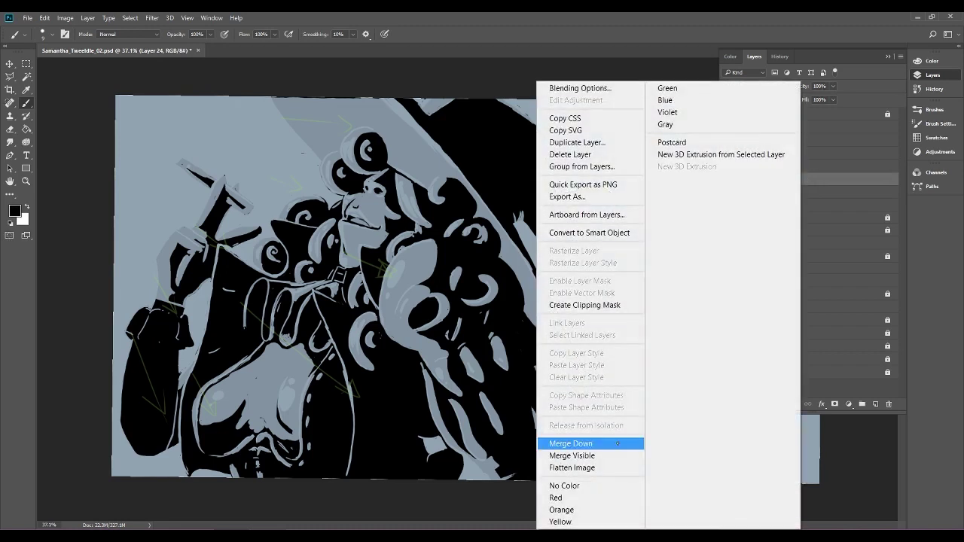
left_click(626, 443)
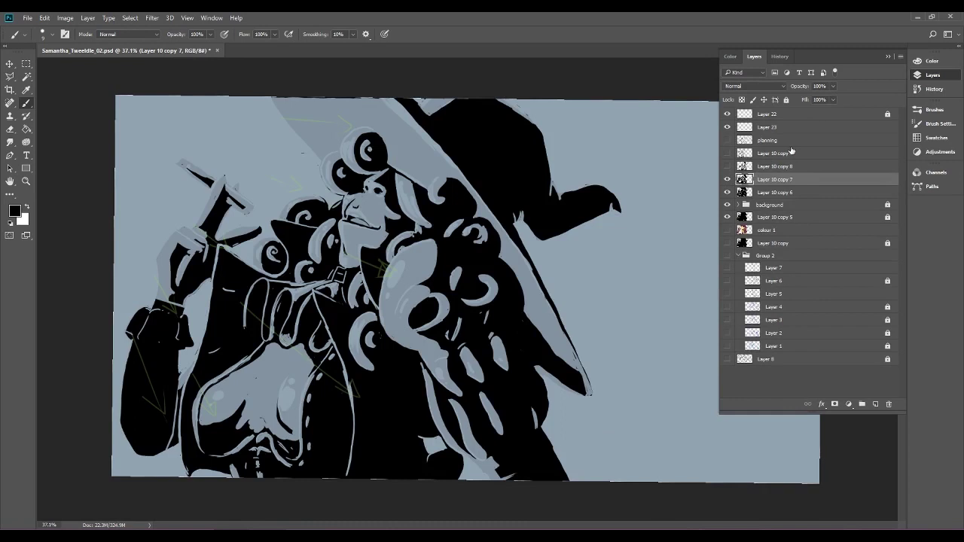
mouse_move(834, 87)
left_mouse_down()
mouse_move(799, 88)
mouse_move(792, 99)
mouse_move(792, 87)
left_mouse_up()
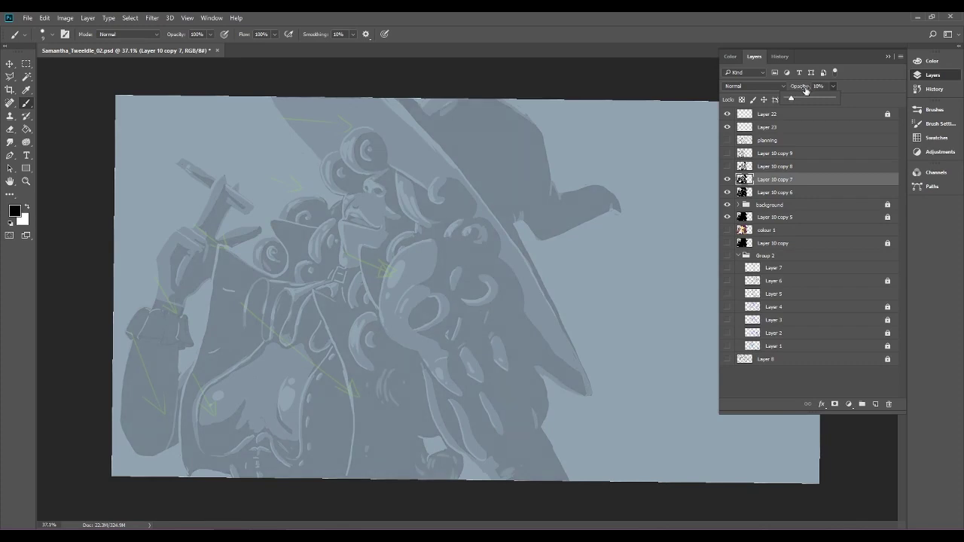
left_click(814, 191)
left_click(866, 177)
Paint over the lighter strip along the raised forearm's inner edge in black on Layer 10 copy 7.
left_click_drag(485, 344, 527, 344)
left_click_drag(294, 369, 644, 240)
left_click_drag(324, 308, 388, 309)
scroll(301, 313, "up", 1)
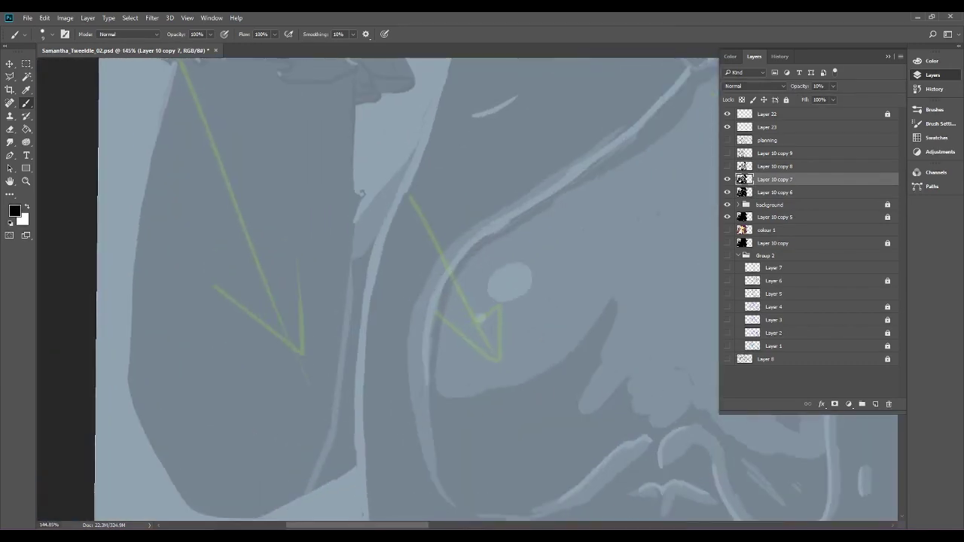
scroll(376, 419, "up", 3)
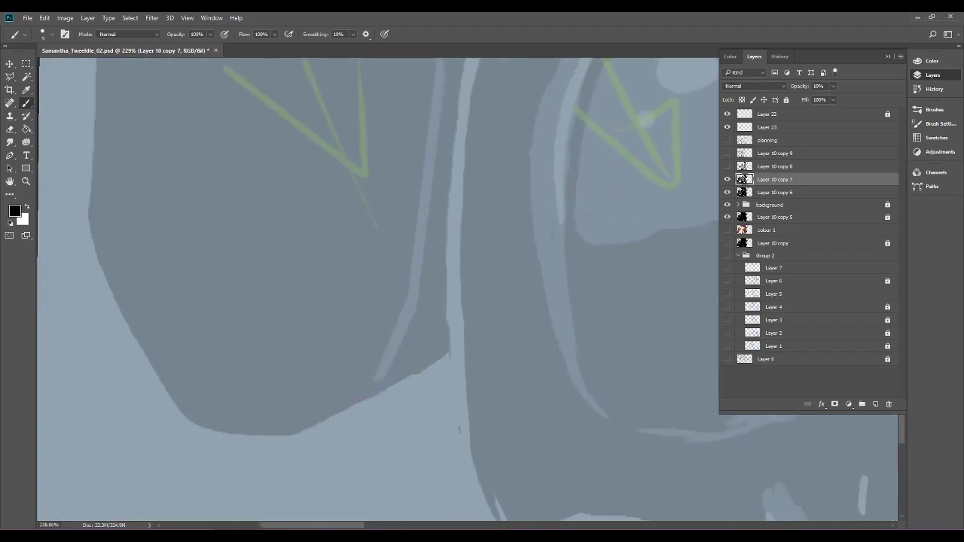
left_click_drag(368, 394, 232, 519)
left_click_drag(331, 286, 304, 354)
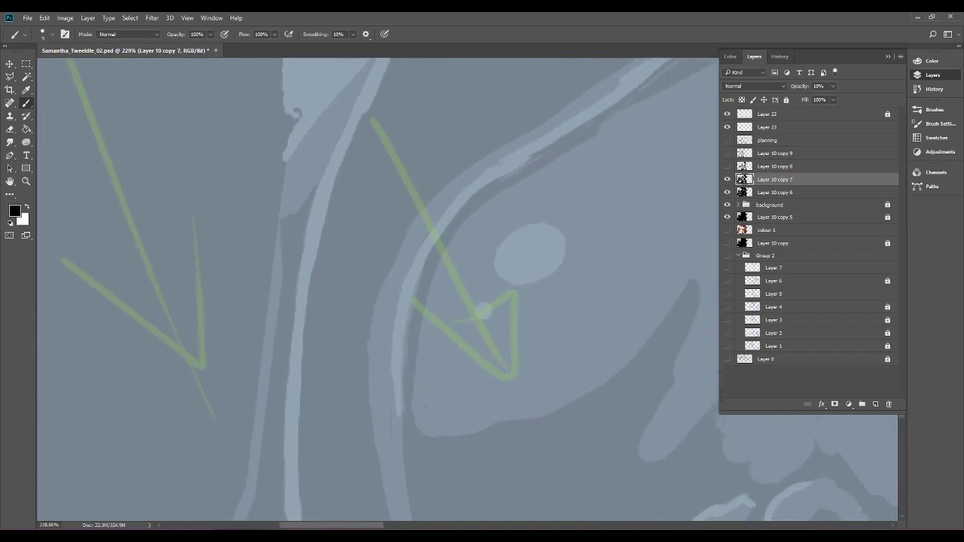
mouse_move(279, 228)
left_mouse_down()
mouse_move(265, 396)
mouse_move(273, 332)
mouse_move(399, 163)
left_mouse_up()
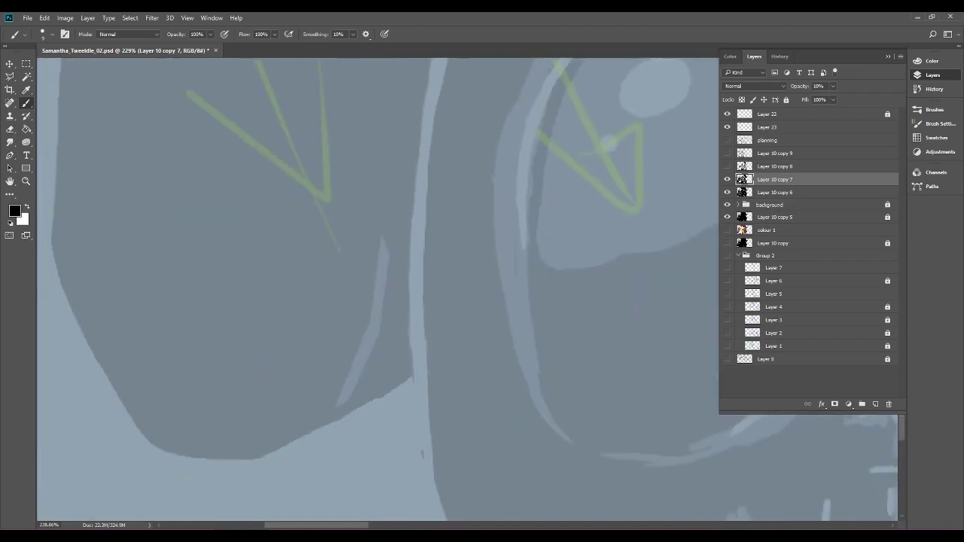
mouse_move(362, 388)
left_mouse_down()
mouse_move(329, 412)
mouse_move(355, 391)
mouse_move(356, 374)
mouse_move(339, 384)
mouse_move(341, 370)
mouse_move(381, 315)
mouse_move(383, 304)
mouse_move(364, 312)
mouse_move(368, 285)
mouse_move(385, 268)
mouse_move(388, 250)
mouse_move(375, 254)
mouse_move(382, 228)
left_mouse_up()
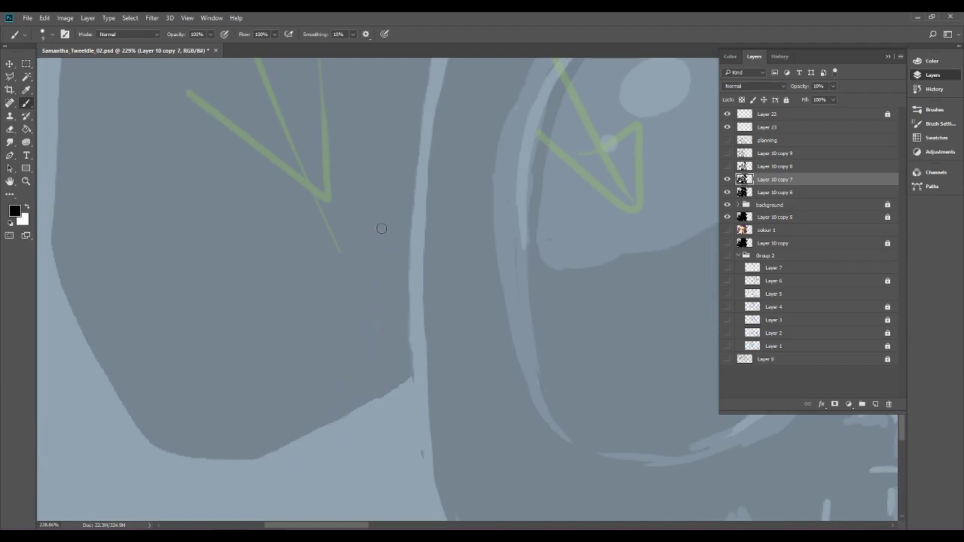
left_click_drag(522, 343, 452, 345)
left_click_drag(410, 128, 368, 377)
left_click_drag(391, 445, 453, 118)
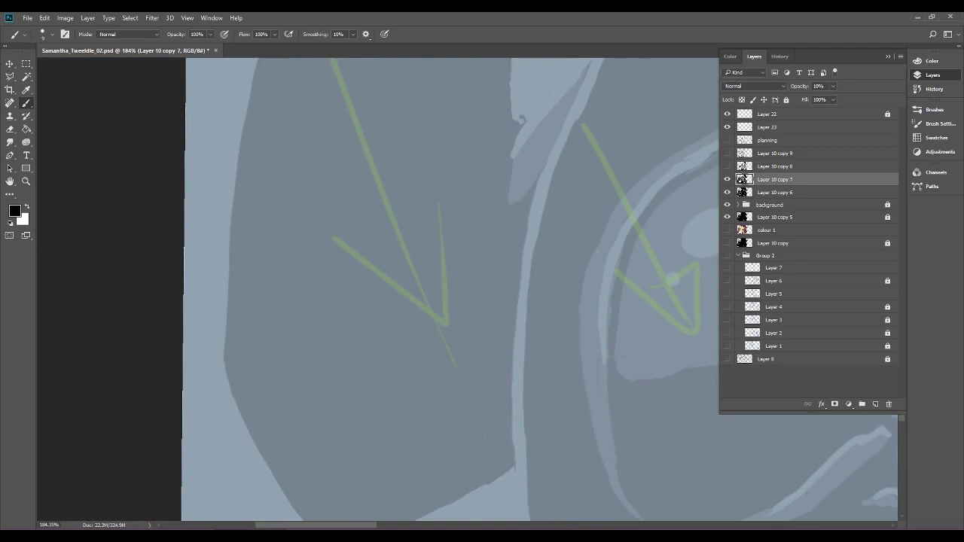
Compare the ruffled cuff with Layer 10 copy 6 hidden and shown.
scroll(452, 294, "up", 5)
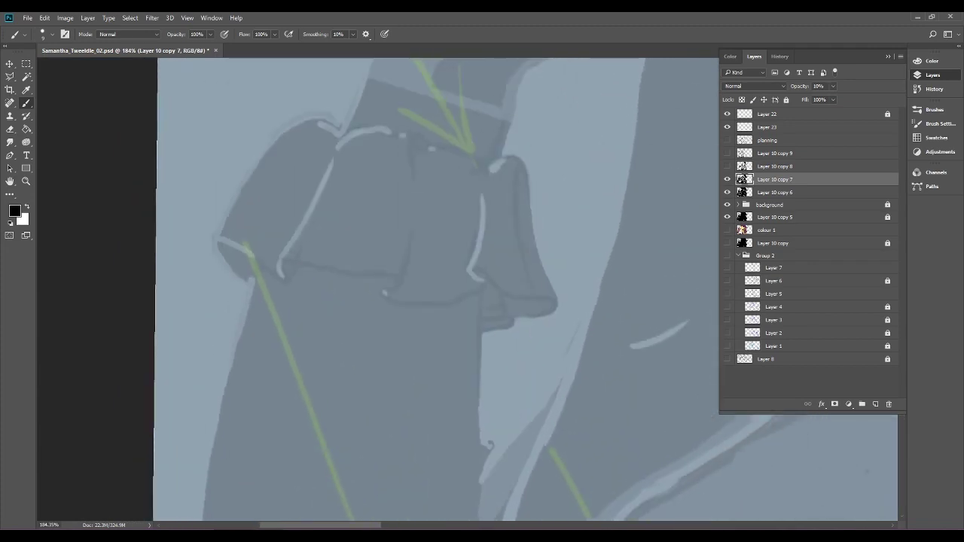
left_click(727, 193)
left_click(728, 193)
left_click(728, 194)
left_click(728, 196)
left_click(728, 197)
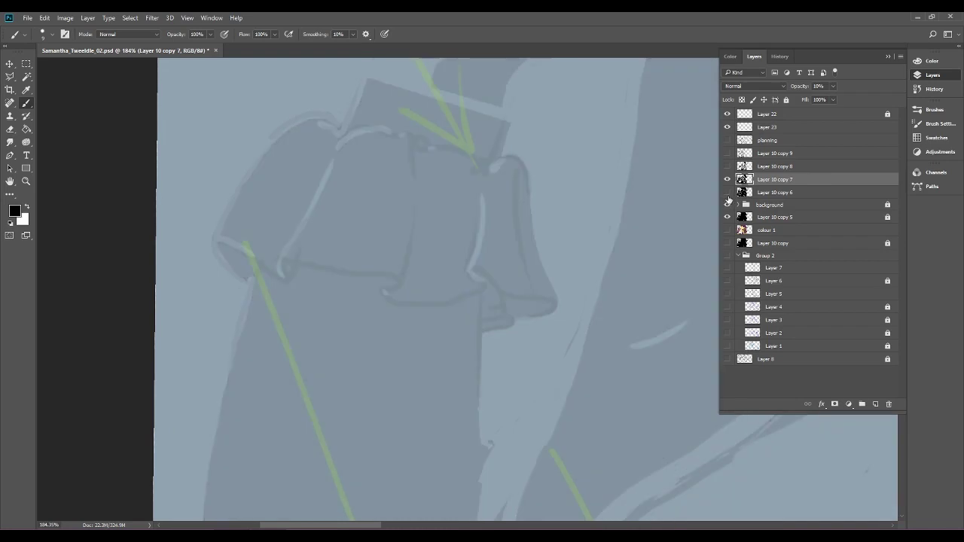
left_click(728, 196)
Check the cuff's line work by toggling the visibility of Layer 22 and Layer 23.
left_click_drag(258, 324, 332, 324)
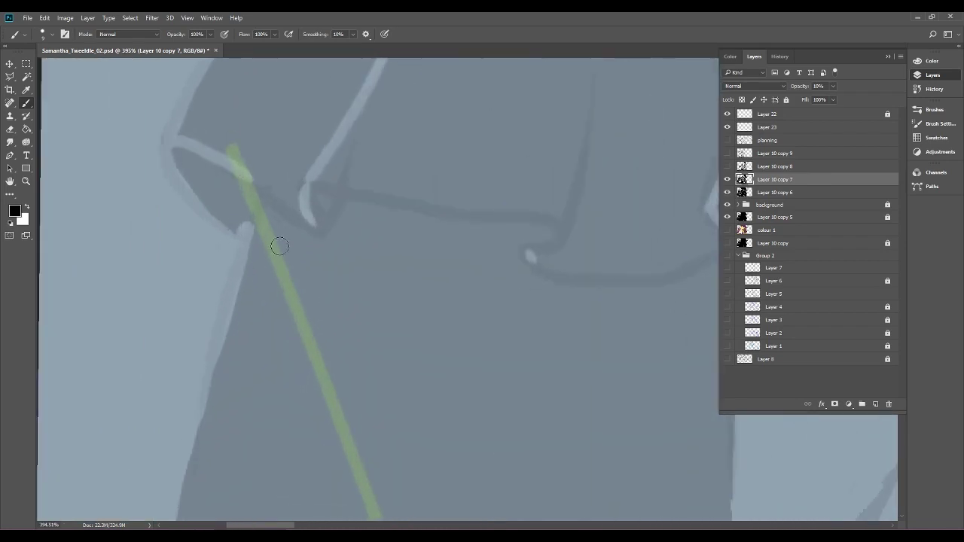
left_click(728, 113)
left_click(727, 115)
left_click(727, 126)
scroll(422, 320, "down", 1)
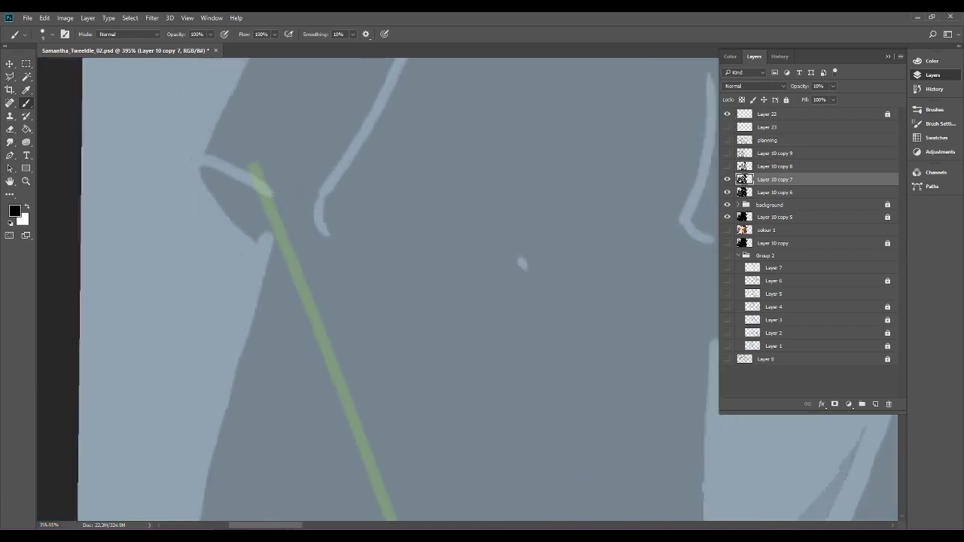
scroll(482, 328, "down", 6)
left_click(727, 126)
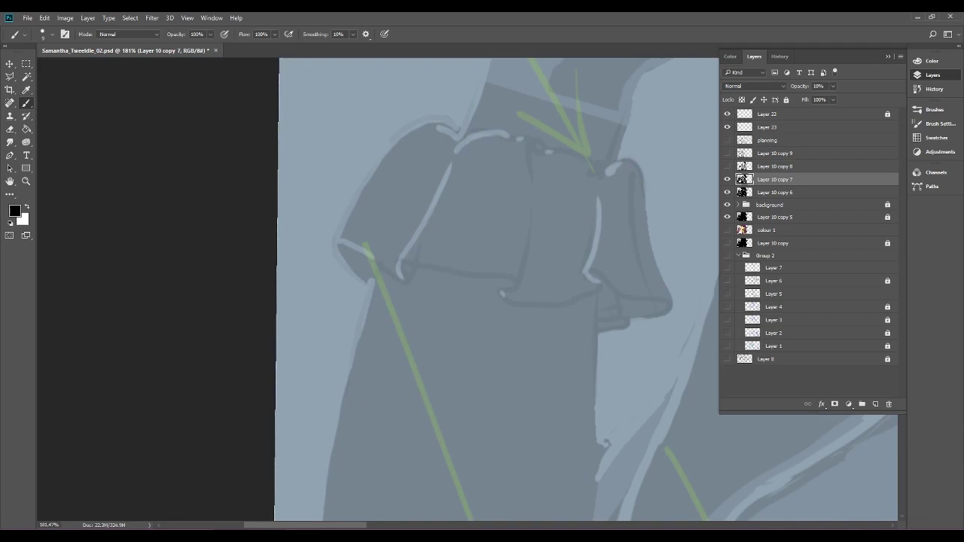
scroll(495, 344, "down", 4)
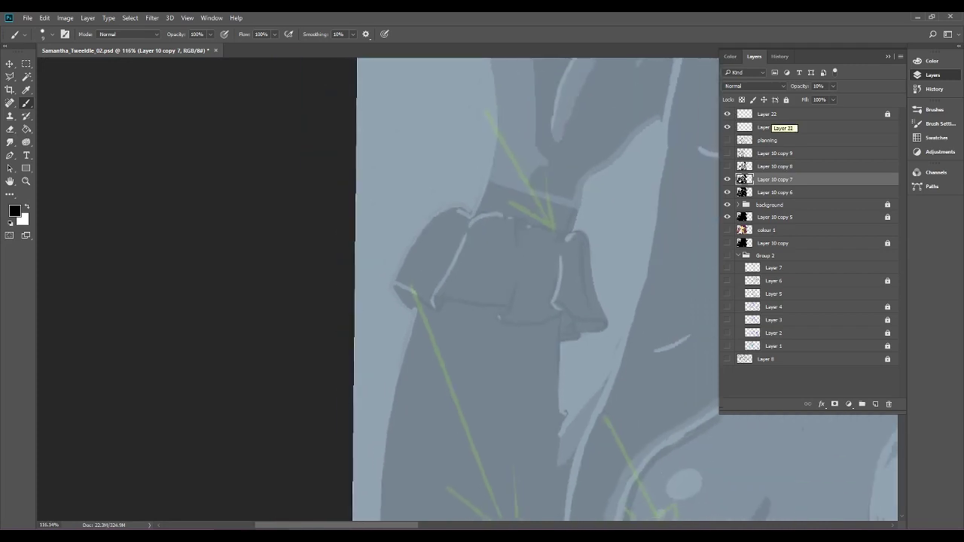
left_click_drag(519, 301, 441, 253)
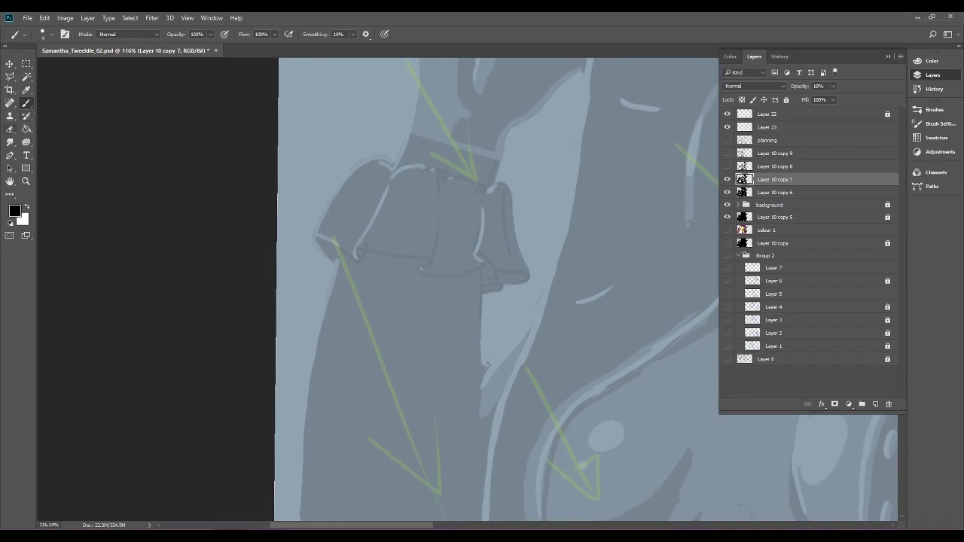
Erase a thin dividing line on Layer 10 copy 7 under the cuff and down the middle of the forearm to its lower edge.
left_click(11, 130)
left_click_drag(455, 372, 414, 372)
left_click_drag(452, 339, 334, 430)
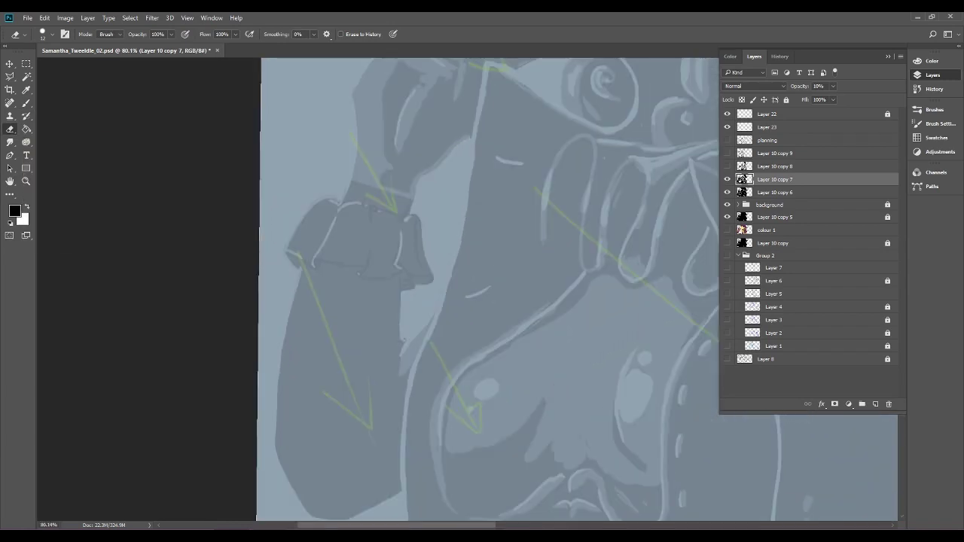
left_click_drag(404, 339, 410, 286)
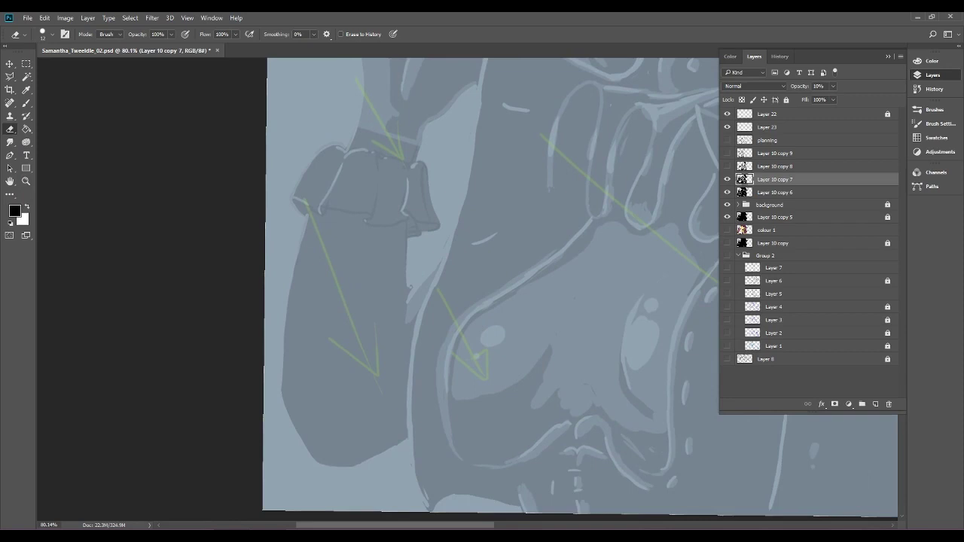
left_click(728, 166)
left_click(728, 167)
scroll(377, 273, "up", 3)
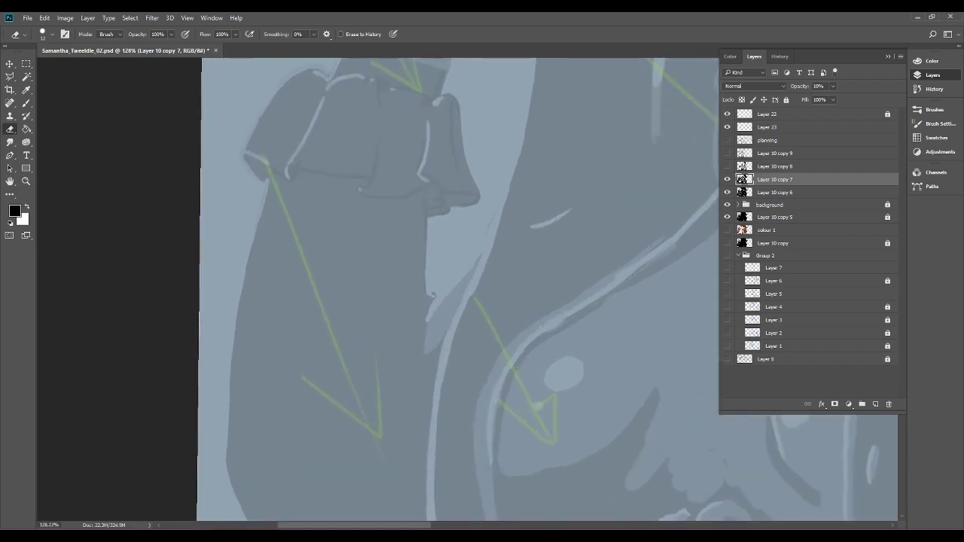
left_click_drag(275, 177, 290, 181)
mouse_move(294, 181)
left_mouse_down()
mouse_move(285, 183)
mouse_move(356, 193)
mouse_move(332, 302)
mouse_move(319, 448)
mouse_move(325, 248)
mouse_move(326, 344)
mouse_move(342, 385)
left_mouse_up()
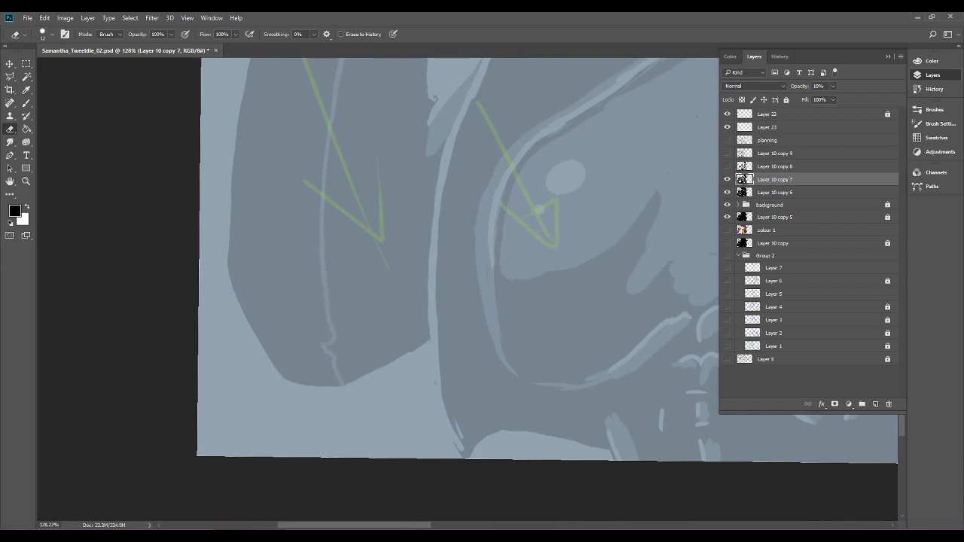
left_click_drag(451, 276, 364, 375)
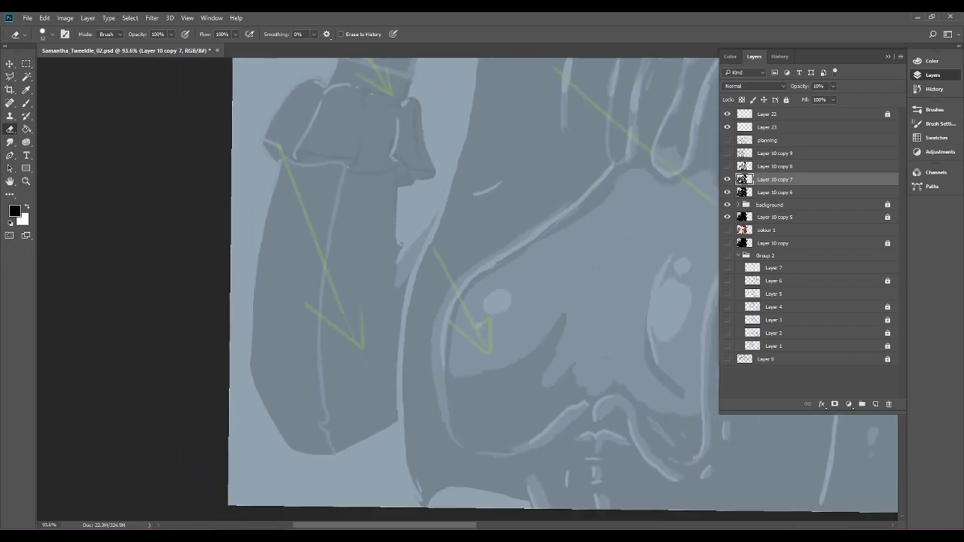
Select the forearm's outer section with the Magic Wand, clear it from Layer 10 copy 7, and remove the selection.
key("w")
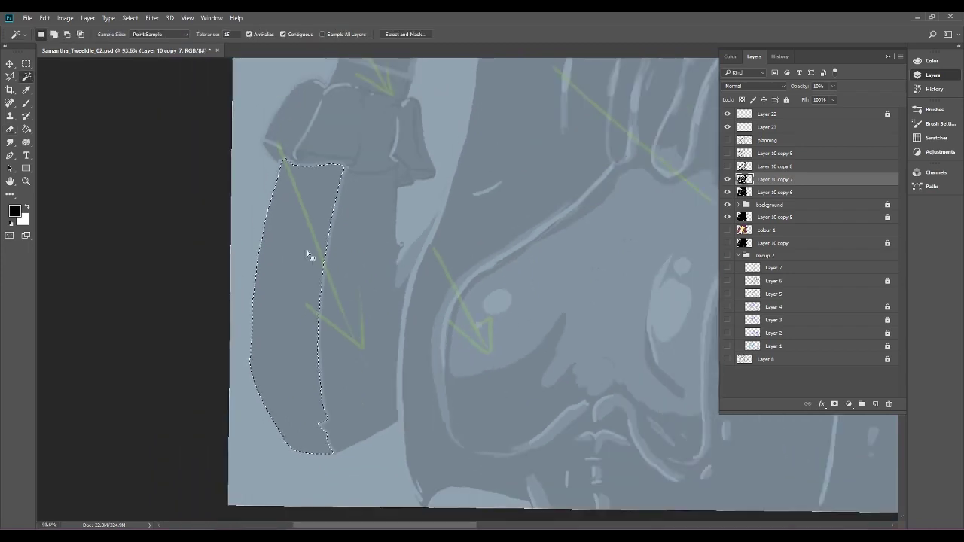
left_click(52, 21)
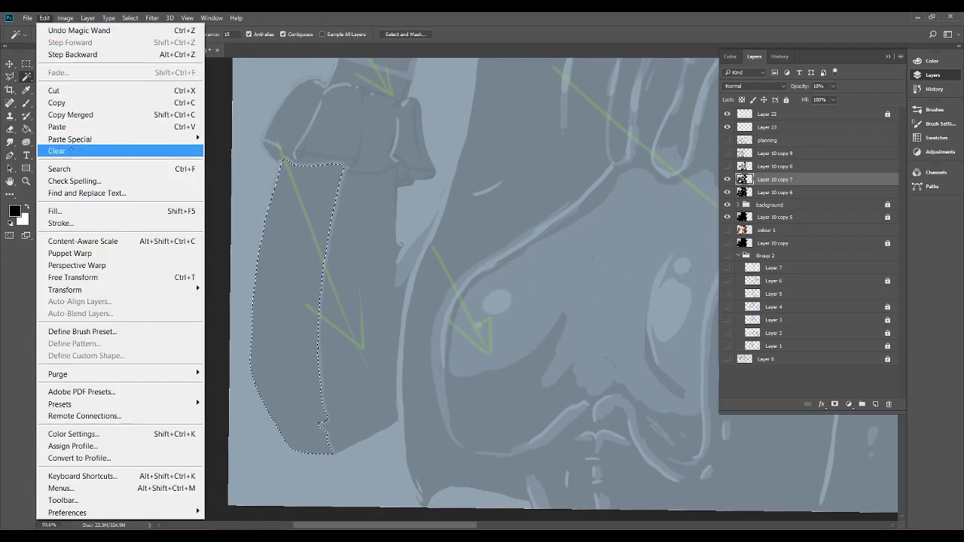
left_click(84, 150)
left_click_drag(727, 166, 728, 153)
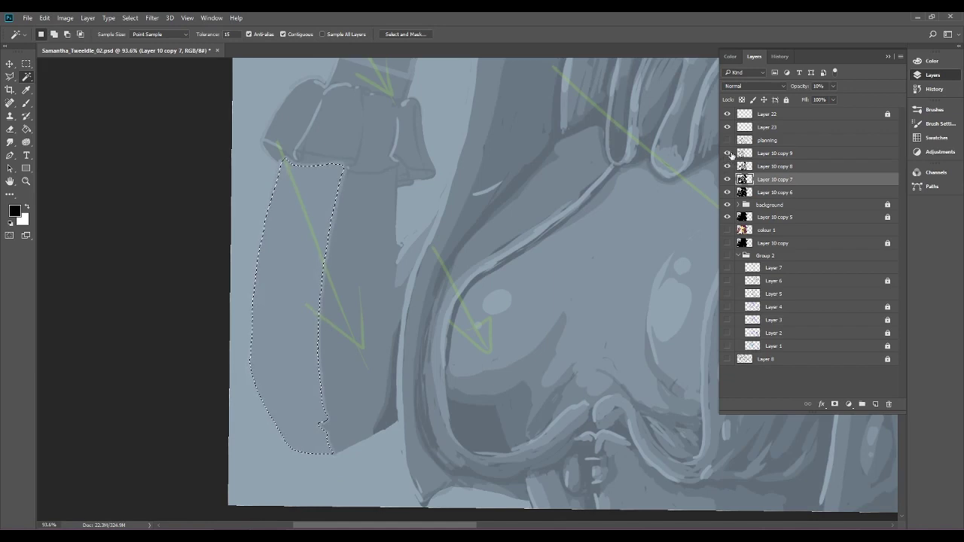
left_click(728, 166)
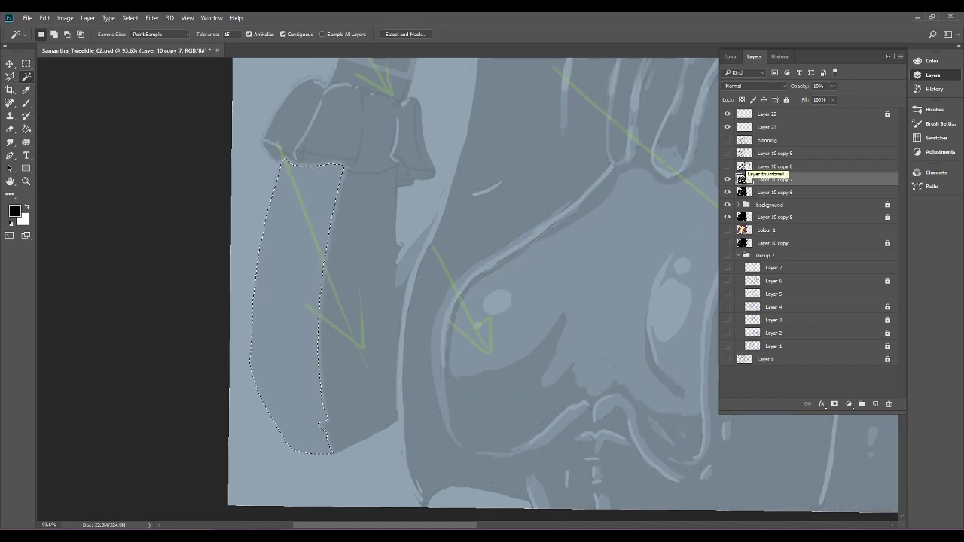
scroll(467, 286, "up", 3)
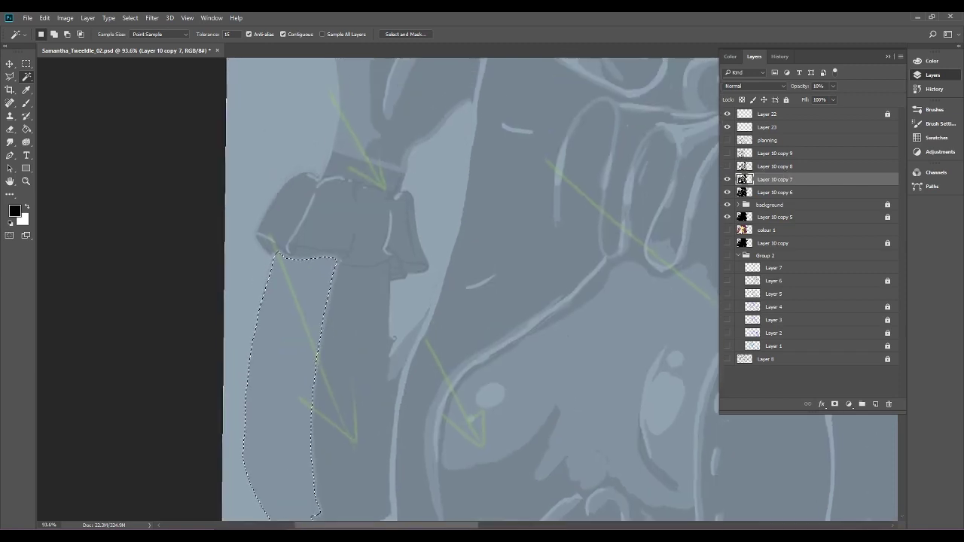
key("e")
left_click(27, 64)
left_click(69, 88)
left_click(10, 129)
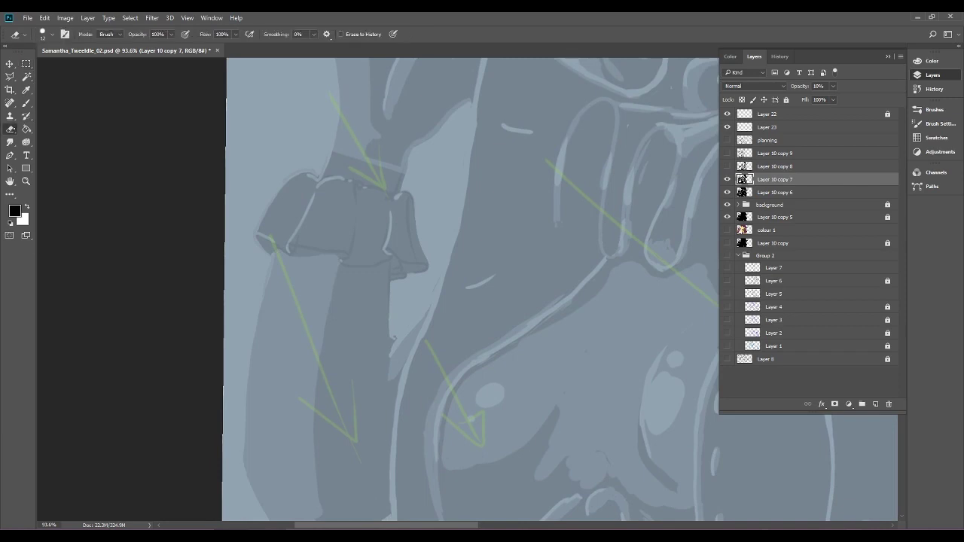
Erase the outer part of the cuff's leftmost fold on Layer 10 copy 7, leaving a dark band beside the next fold.
scroll(399, 248, "up", 3)
scroll(433, 275, "up", 2)
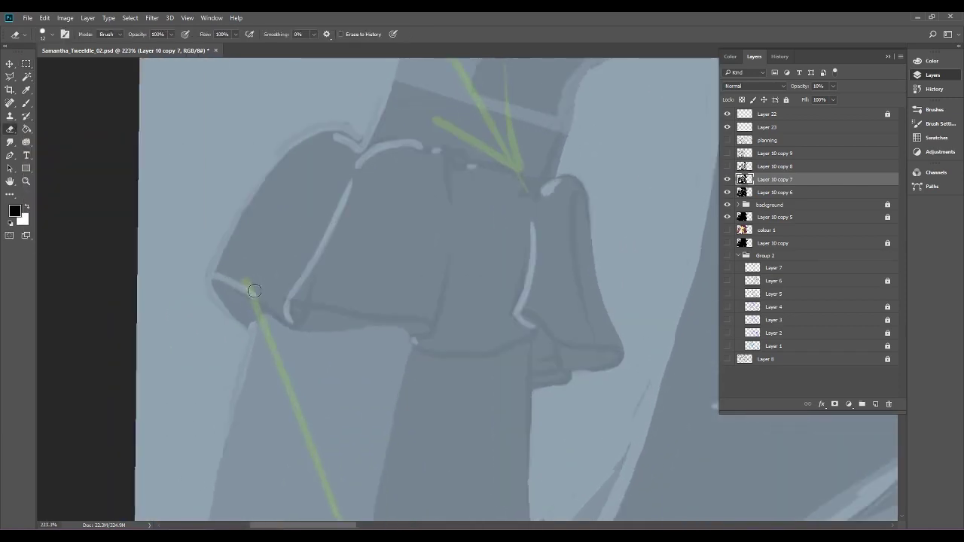
mouse_move(264, 269)
left_mouse_down()
mouse_move(302, 195)
mouse_move(353, 139)
left_mouse_up()
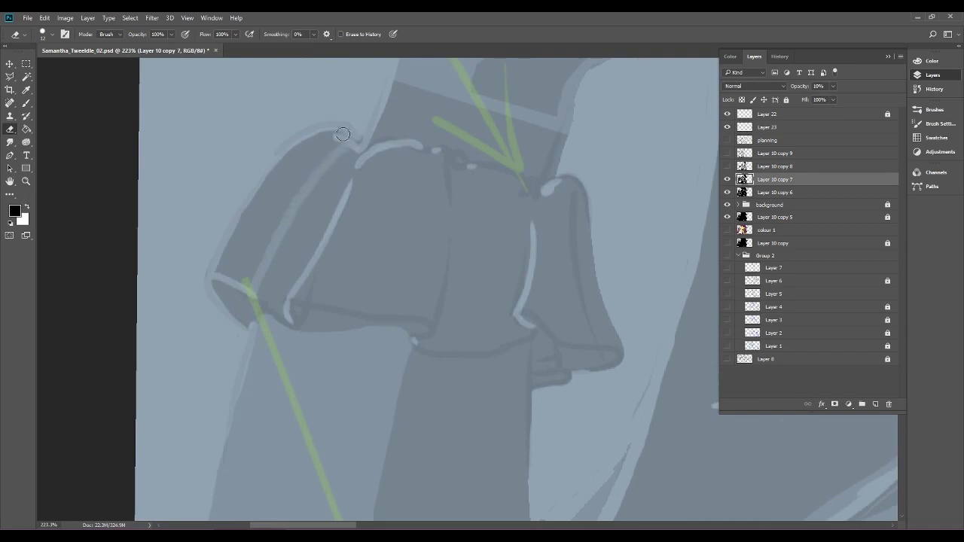
mouse_move(269, 232)
left_mouse_down()
mouse_move(249, 286)
mouse_move(291, 212)
mouse_move(250, 284)
mouse_move(270, 240)
mouse_move(241, 284)
mouse_move(265, 241)
mouse_move(237, 280)
mouse_move(255, 242)
mouse_move(235, 278)
mouse_move(249, 245)
mouse_move(228, 272)
mouse_move(240, 241)
mouse_move(211, 266)
mouse_move(286, 174)
mouse_move(224, 264)
mouse_move(290, 173)
mouse_move(218, 270)
mouse_move(232, 272)
mouse_move(290, 189)
mouse_move(253, 262)
mouse_move(328, 141)
mouse_move(272, 174)
mouse_move(342, 139)
left_mouse_up()
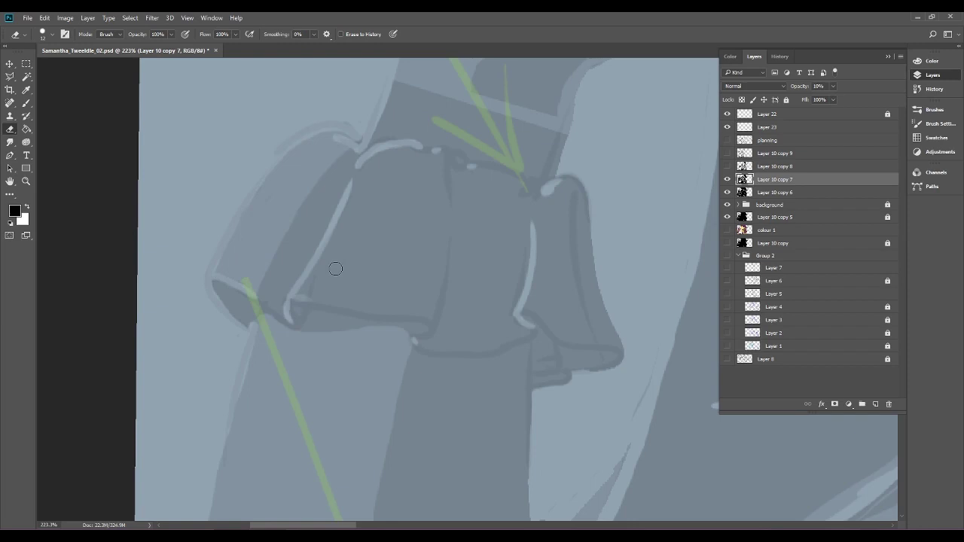
Outline the lit area of the cuff's second fold with the eraser and clear its interior on Layer 10 copy 7.
left_click_drag(291, 301, 353, 305)
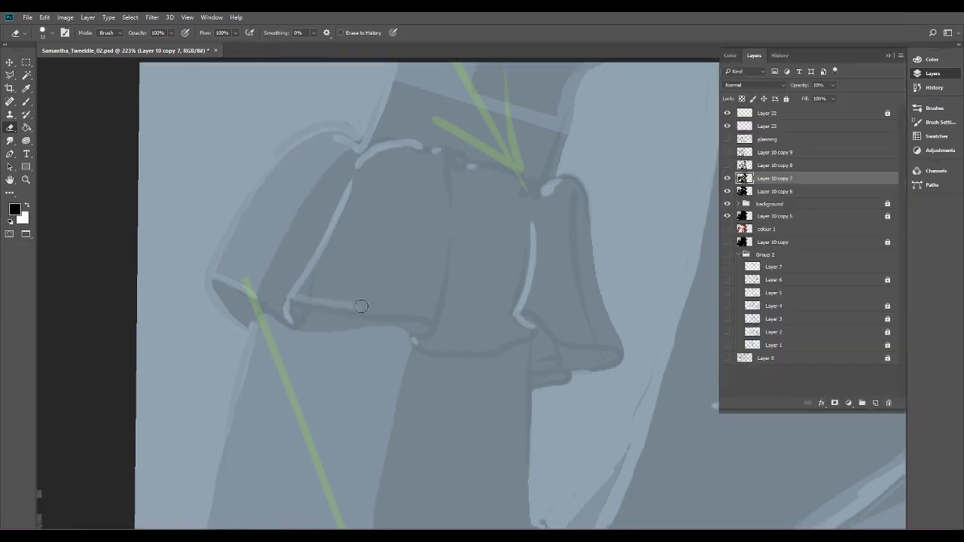
key("f")
mouse_move(317, 290)
left_mouse_down()
mouse_move(351, 293)
mouse_move(320, 291)
mouse_move(346, 295)
mouse_move(371, 263)
mouse_move(393, 179)
mouse_move(375, 133)
mouse_move(389, 146)
mouse_move(406, 146)
mouse_move(404, 138)
mouse_move(394, 187)
left_mouse_up()
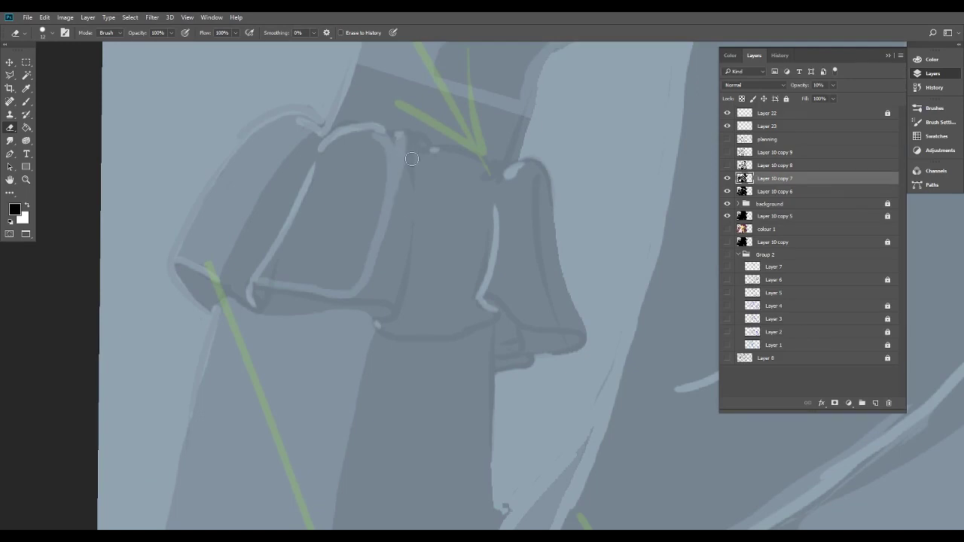
mouse_move(258, 282)
left_mouse_down()
mouse_move(294, 227)
mouse_move(263, 281)
mouse_move(292, 268)
mouse_move(287, 282)
mouse_move(305, 271)
mouse_move(328, 285)
mouse_move(351, 269)
mouse_move(343, 288)
mouse_move(359, 281)
mouse_move(366, 262)
mouse_move(336, 269)
mouse_move(358, 223)
mouse_move(277, 266)
mouse_move(327, 150)
mouse_move(318, 211)
mouse_move(342, 186)
mouse_move(357, 186)
mouse_move(338, 229)
mouse_move(374, 206)
mouse_move(367, 229)
mouse_move(377, 239)
mouse_move(386, 157)
mouse_move(367, 159)
mouse_move(375, 134)
mouse_move(333, 152)
mouse_move(384, 142)
left_mouse_up()
Touch up the shadow edge between the cuff's first two folds with the black brush.
left_click(27, 101)
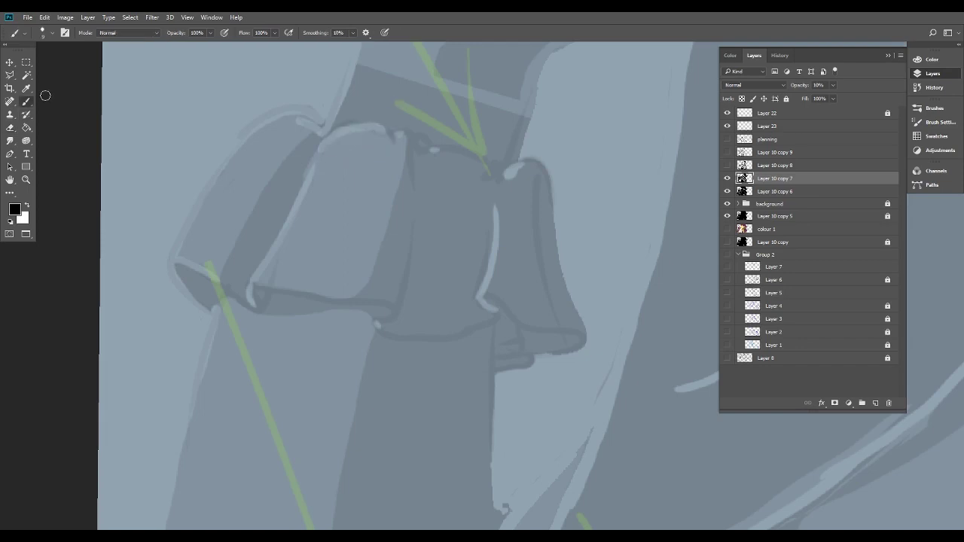
left_click_drag(306, 179, 314, 158)
left_click(10, 127)
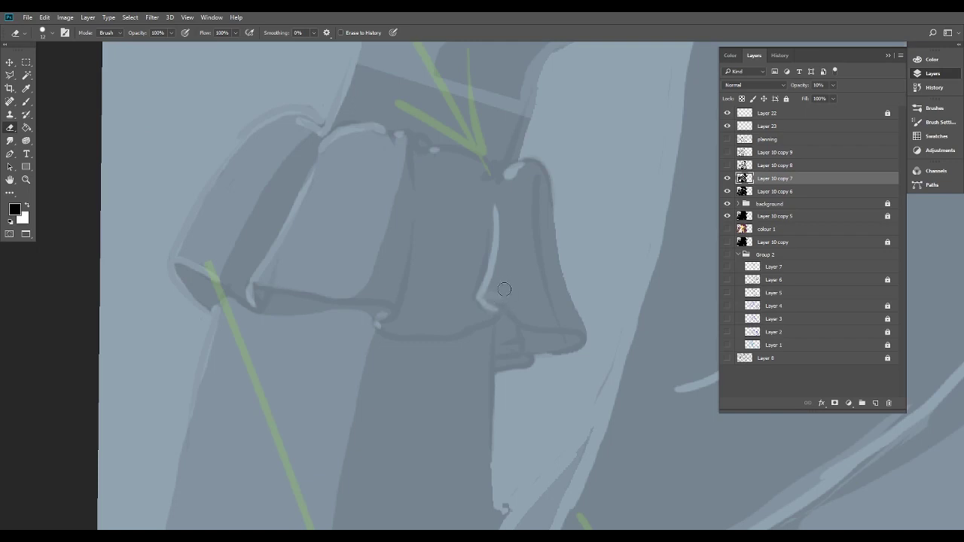
Erase a lit strip along the inner edge of the cuff's rightmost fold and another on the third fold's upper rim on Layer 10 copy 7.
mouse_move(501, 291)
left_mouse_down()
mouse_move(502, 208)
mouse_move(516, 176)
left_mouse_up()
mouse_move(502, 217)
left_mouse_down()
mouse_move(513, 167)
mouse_move(506, 181)
left_mouse_up()
left_click_drag(440, 156, 494, 153)
scroll(467, 384, "down", 2)
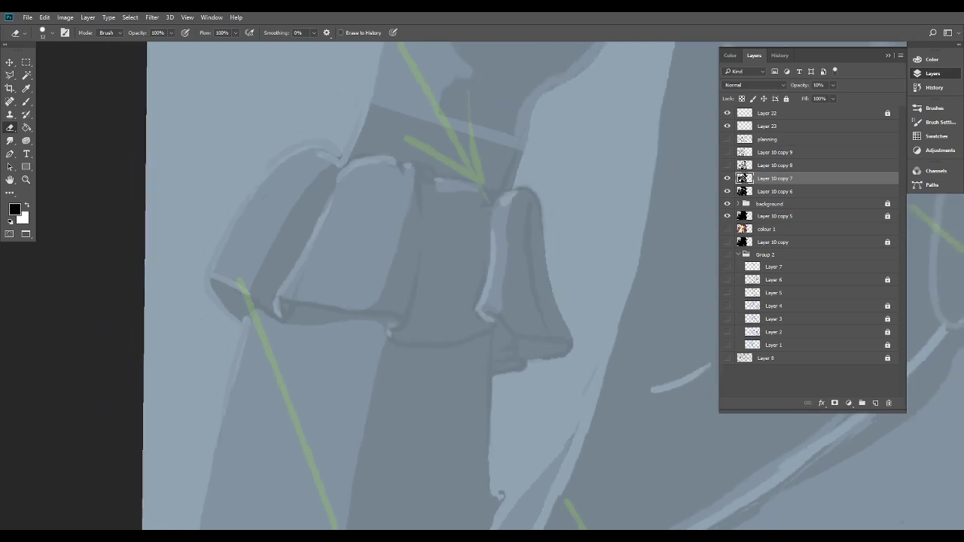
Refine the small highlight at the lower corner between the cuff's second and third folds with the eraser.
scroll(539, 310, "down", 1)
scroll(497, 339, "down", 3)
scroll(520, 343, "up", 6)
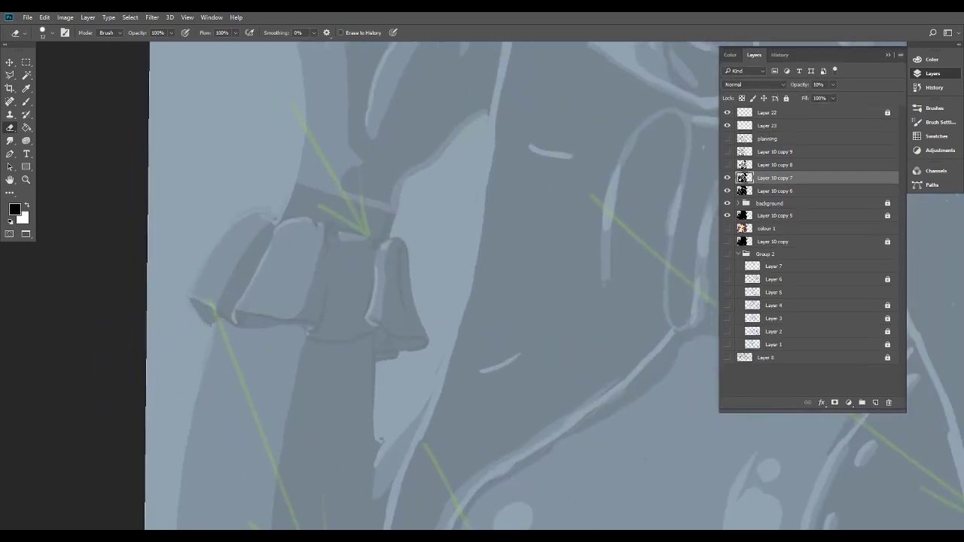
scroll(373, 352, "up", 3)
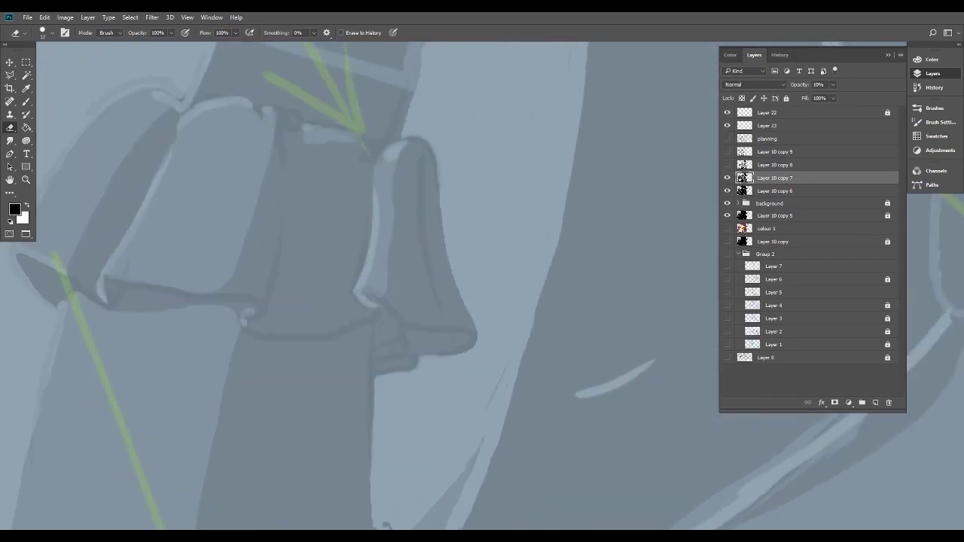
left_click_drag(246, 317, 255, 333)
scroll(259, 335, "down", 4)
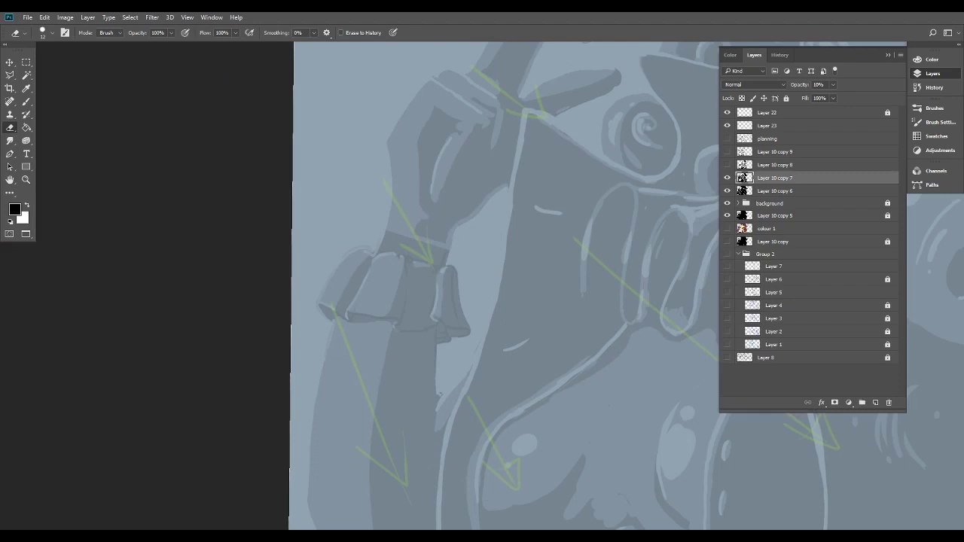
scroll(366, 340, "up", 3)
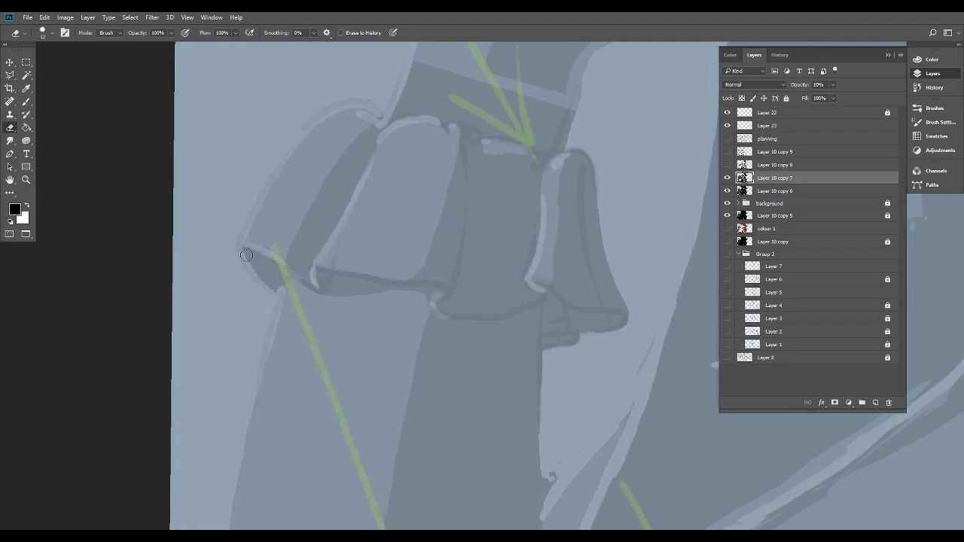
left_click_drag(269, 207, 172, 350)
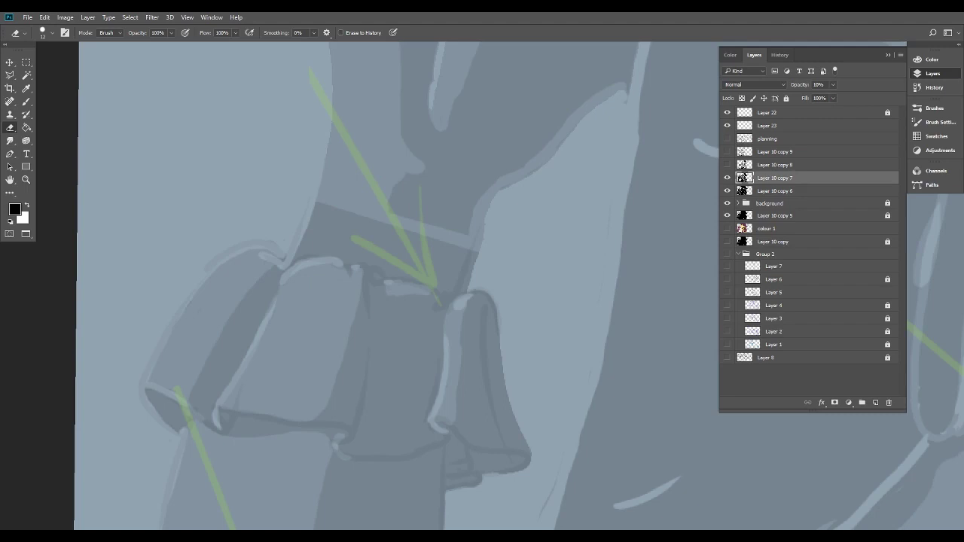
scroll(530, 321, "down", 3)
left_click_drag(531, 321, 455, 376)
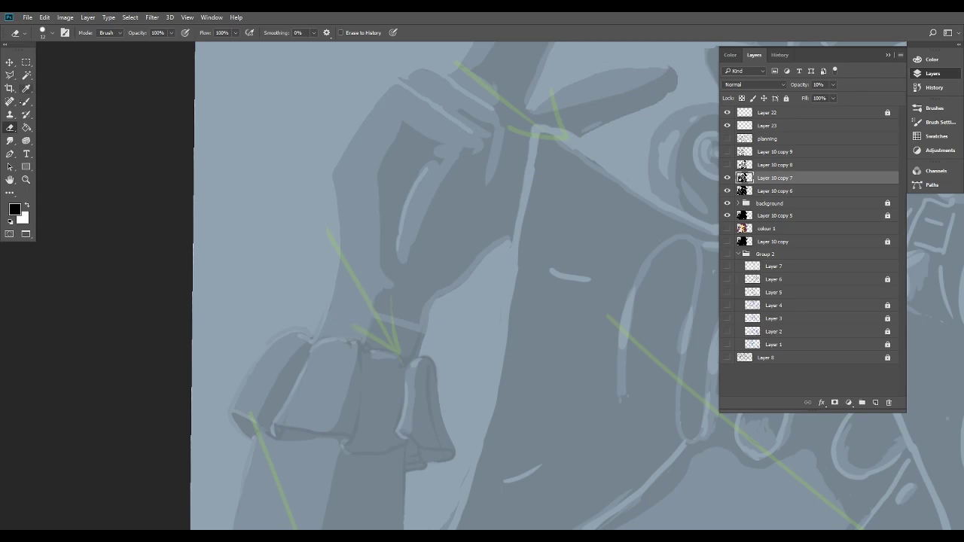
Paint over the light band crossing the wrist above the cuff with the black brush on Layer 10 copy 7.
left_click(27, 102)
scroll(462, 346, "up", 3)
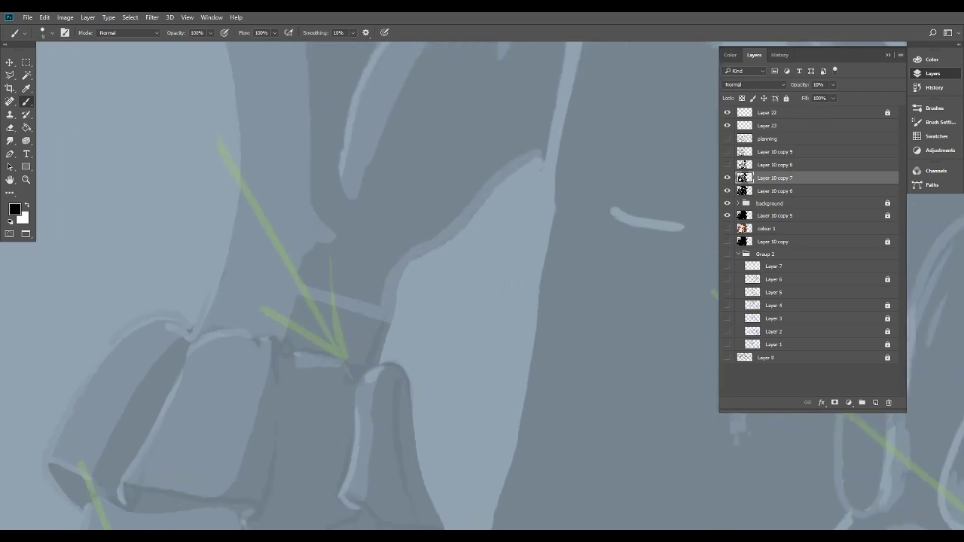
mouse_move(317, 287)
left_mouse_down()
mouse_move(322, 316)
mouse_move(337, 290)
mouse_move(341, 304)
mouse_move(351, 297)
mouse_move(353, 323)
mouse_move(378, 325)
left_mouse_up()
Erase a thin light rim along the wrist's inner edge and a small highlight under the cuff's rightmost fold.
key("e")
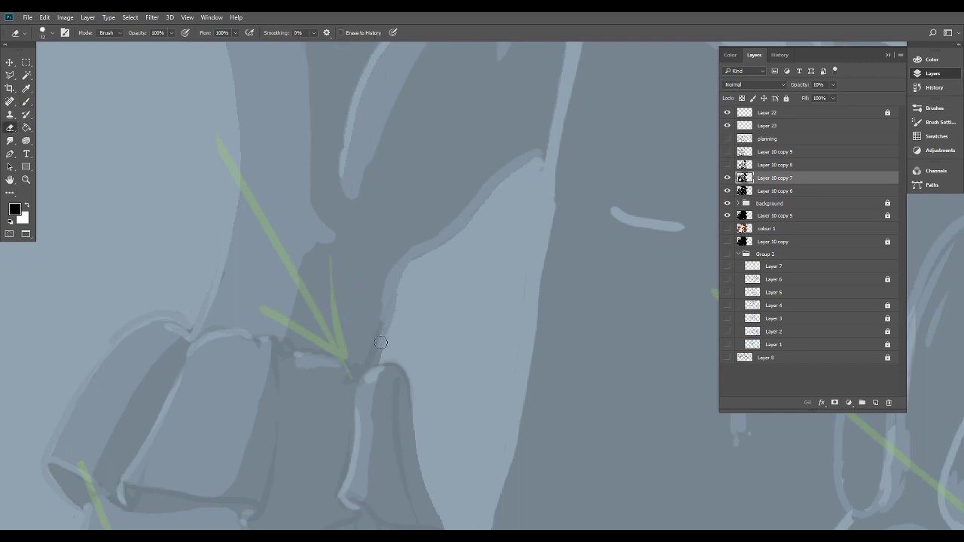
mouse_move(381, 366)
left_mouse_down()
mouse_move(407, 378)
mouse_move(253, 267)
mouse_move(257, 324)
left_mouse_up()
mouse_move(258, 285)
left_mouse_down()
mouse_move(268, 371)
mouse_move(293, 430)
mouse_move(261, 333)
mouse_move(252, 263)
mouse_move(260, 296)
mouse_move(328, 168)
left_mouse_up()
mouse_move(296, 457)
left_mouse_down()
mouse_move(302, 446)
mouse_move(288, 497)
left_mouse_up()
mouse_move(286, 415)
left_mouse_down()
mouse_move(284, 345)
mouse_move(315, 298)
mouse_move(322, 317)
mouse_move(365, 304)
mouse_move(371, 275)
left_mouse_up()
mouse_move(309, 308)
left_mouse_down()
mouse_move(338, 317)
mouse_move(310, 313)
mouse_move(355, 293)
mouse_move(318, 320)
left_mouse_up()
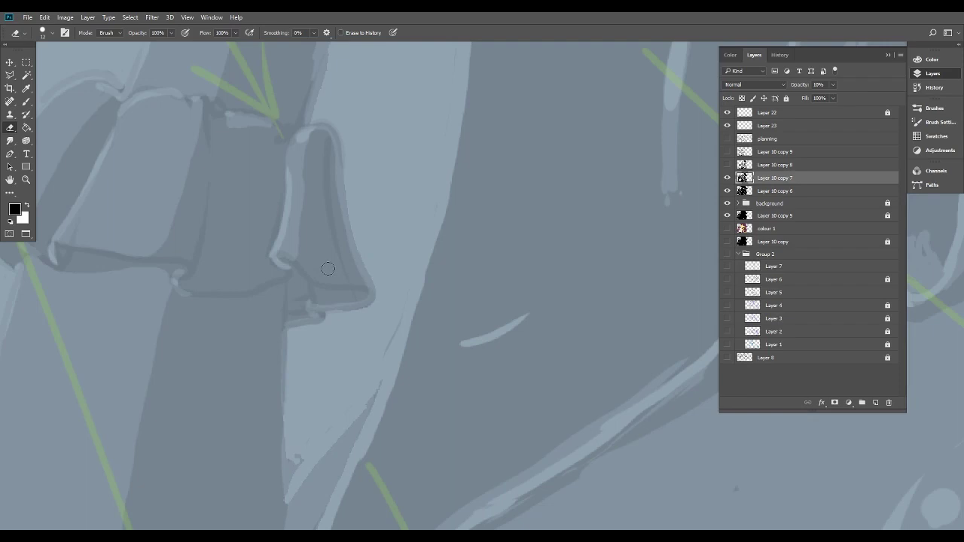
left_click_drag(320, 316, 327, 317)
Show Layer 10 copy 8 and compare its darker tones with the forearm and cuff.
key("ctrl+minus")
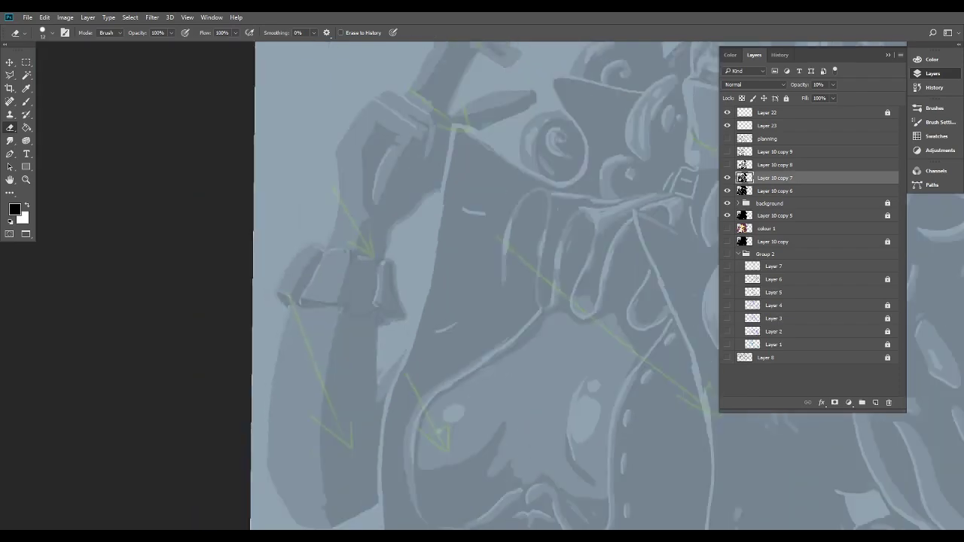
key("ctrl+minus")
scroll(467, 276, "up", 5)
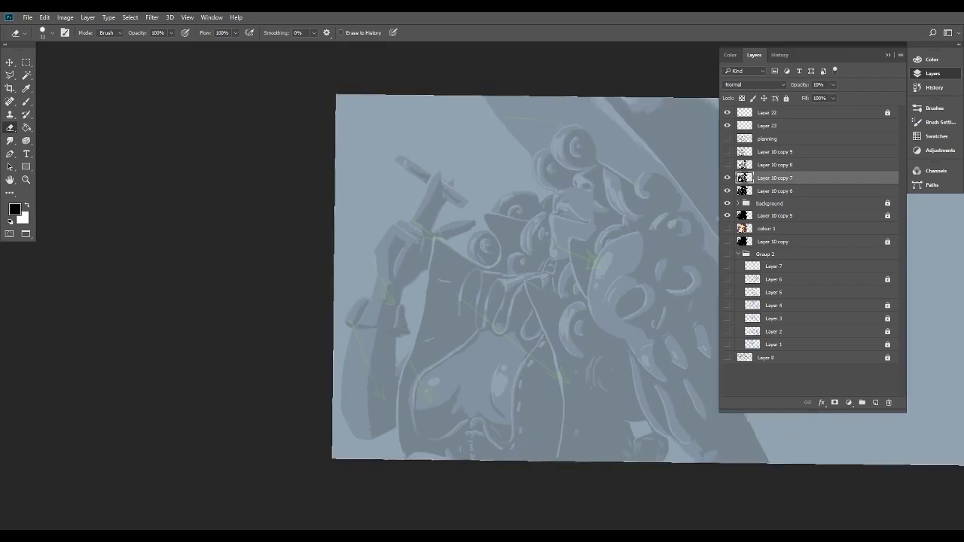
key("ctrl+plus")
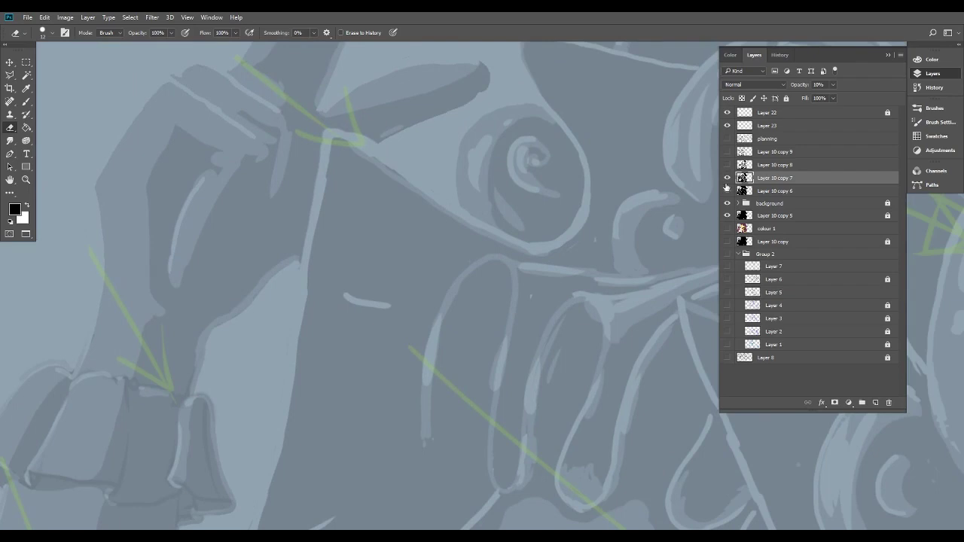
key("ctrl+minus")
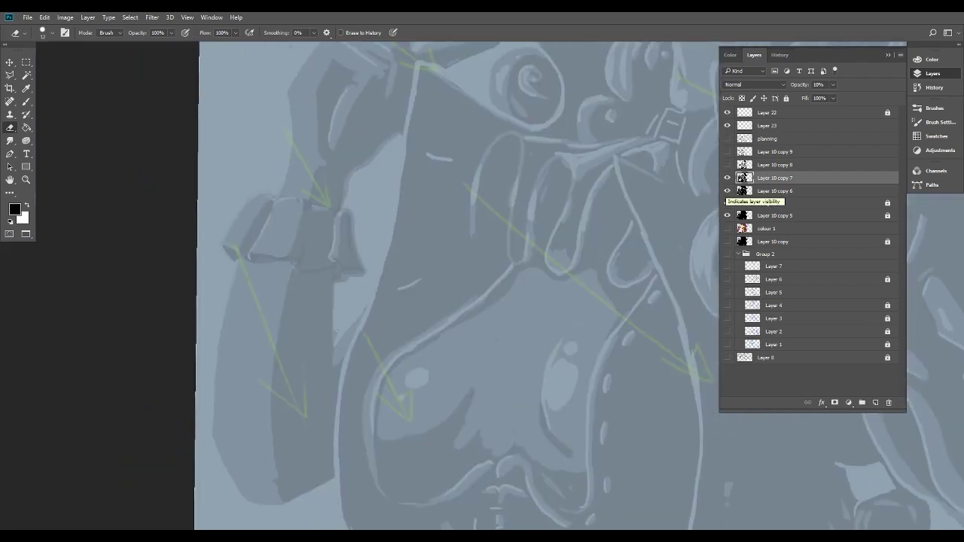
key("ctrl+plus")
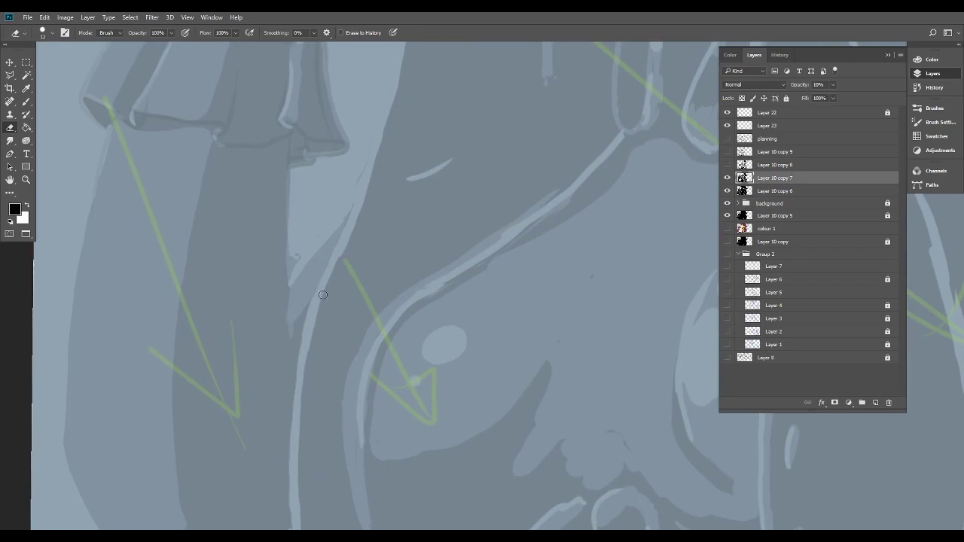
left_click(727, 165)
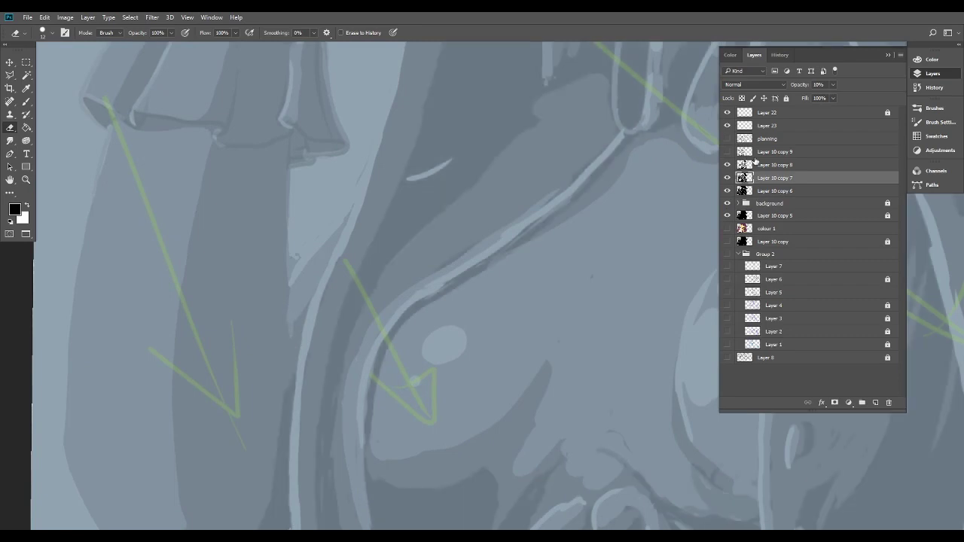
key("ctrl+minus")
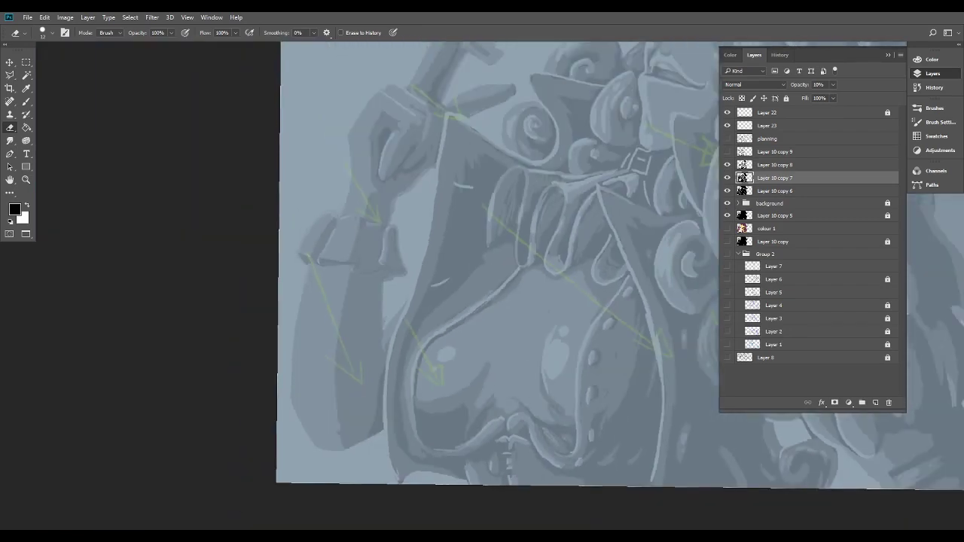
scroll(538, 346, "down", 2)
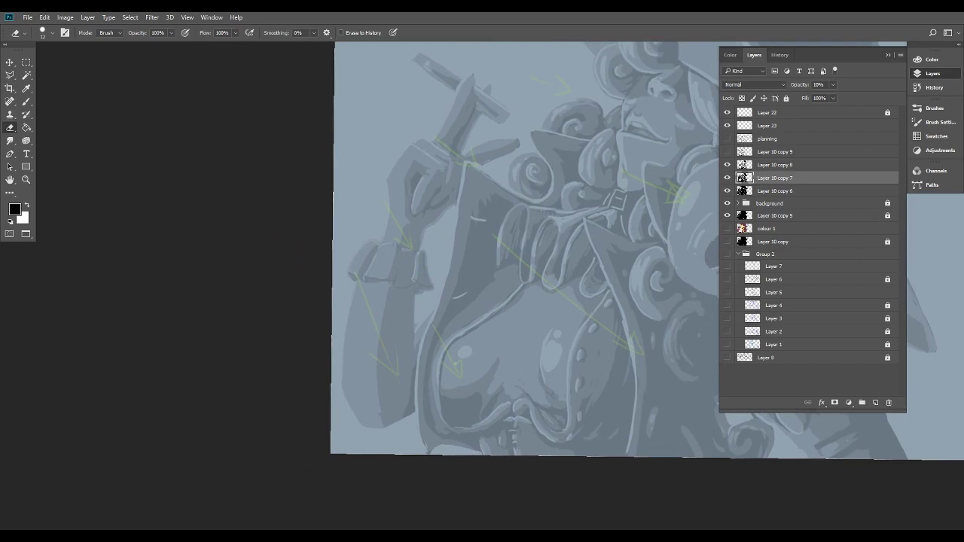
key("ctrl+minus")
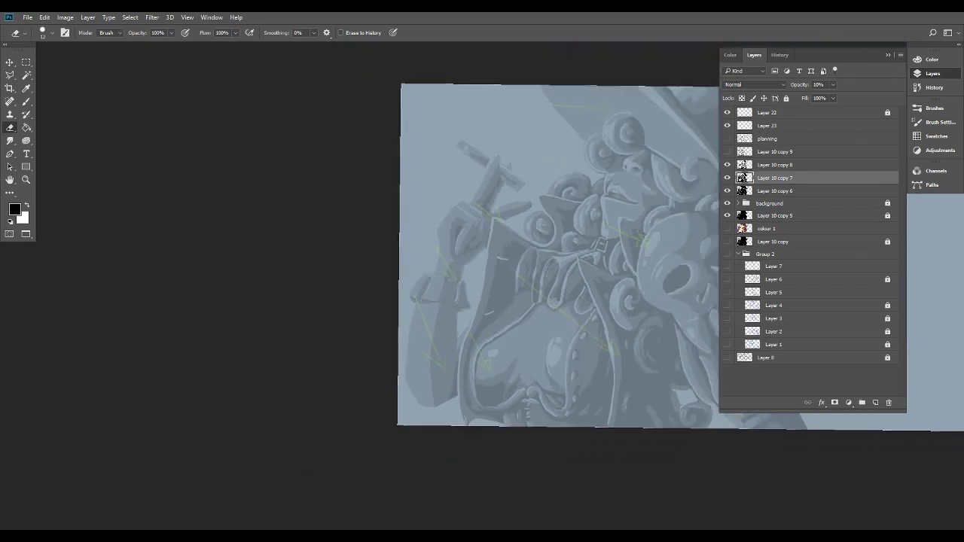
key("ctrl+plus")
key("ctrl+plus")
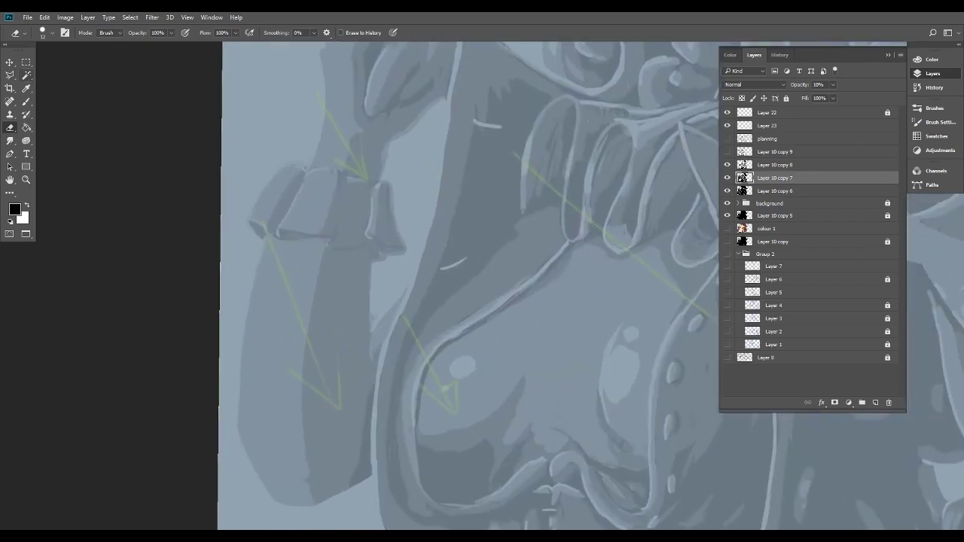
Select the shadow area of the hand, cuff and forearm on Layer 10 copy 7 with the Magic Wand.
left_click(27, 75)
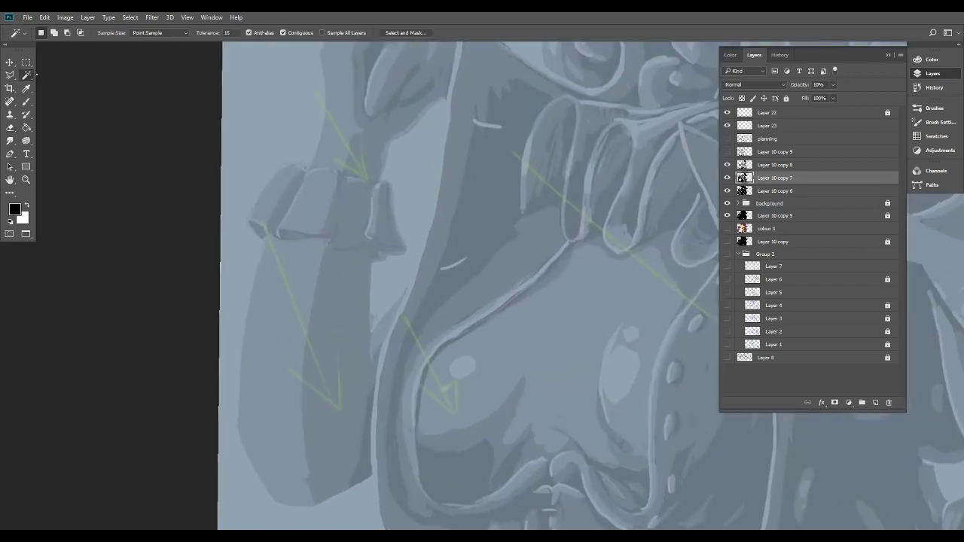
left_click(841, 189)
left_click(352, 307)
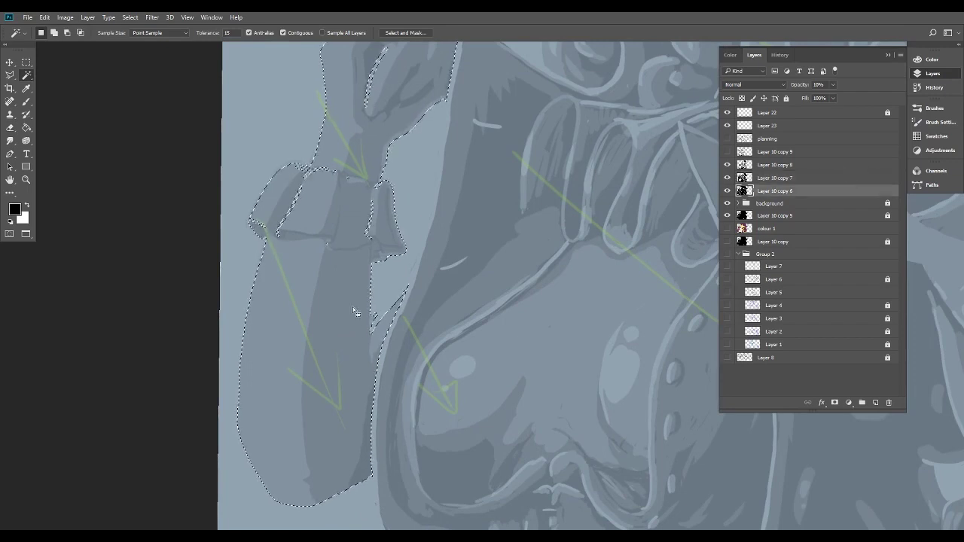
left_click(796, 178)
key("ctrl+d")
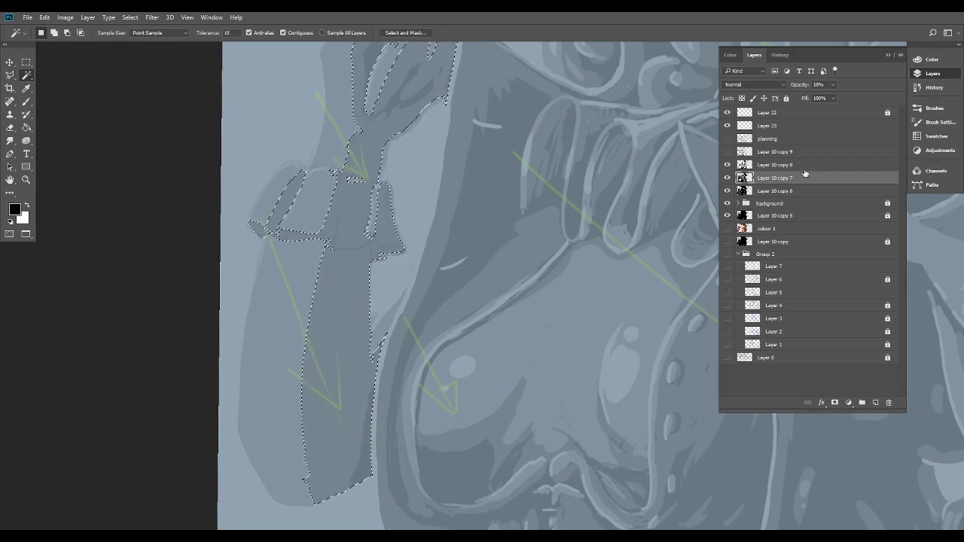
Toggle Layer 10 copy 9 on and off to check its darkest tones against the arm.
left_click(728, 152)
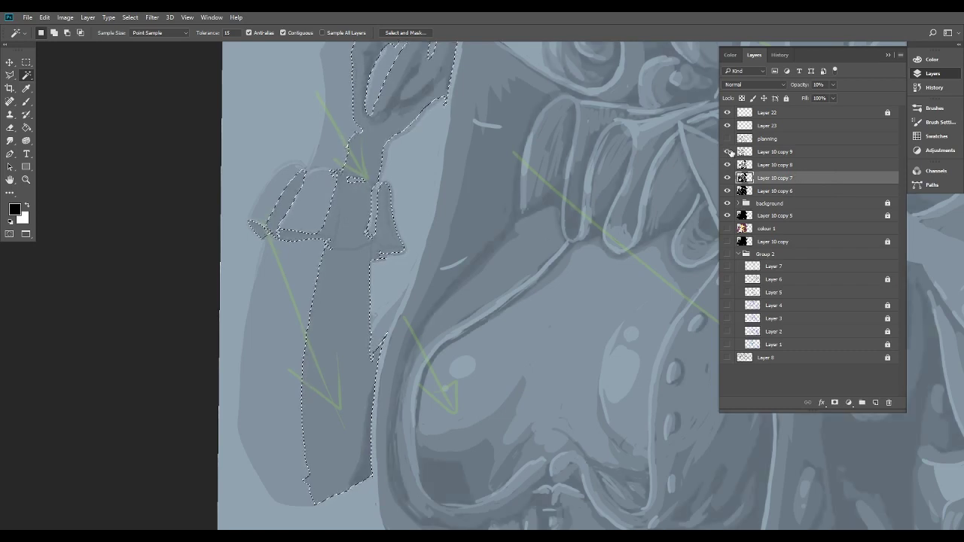
left_click(727, 152)
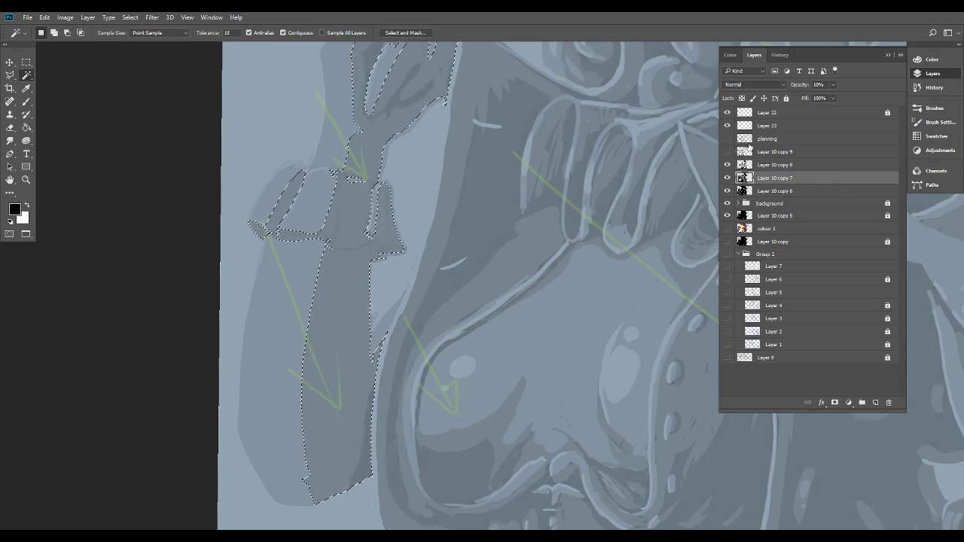
left_click(728, 152)
left_click(729, 152)
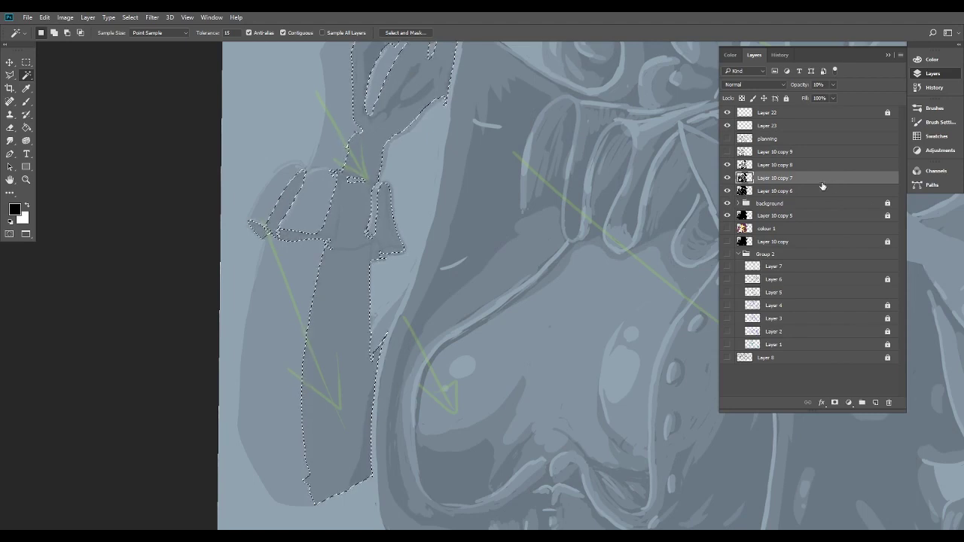
Lock Layer 10 copy 6 and copy the selected arm shadow shape from Layer 10 copy 7.
left_click(795, 198)
left_click(787, 98)
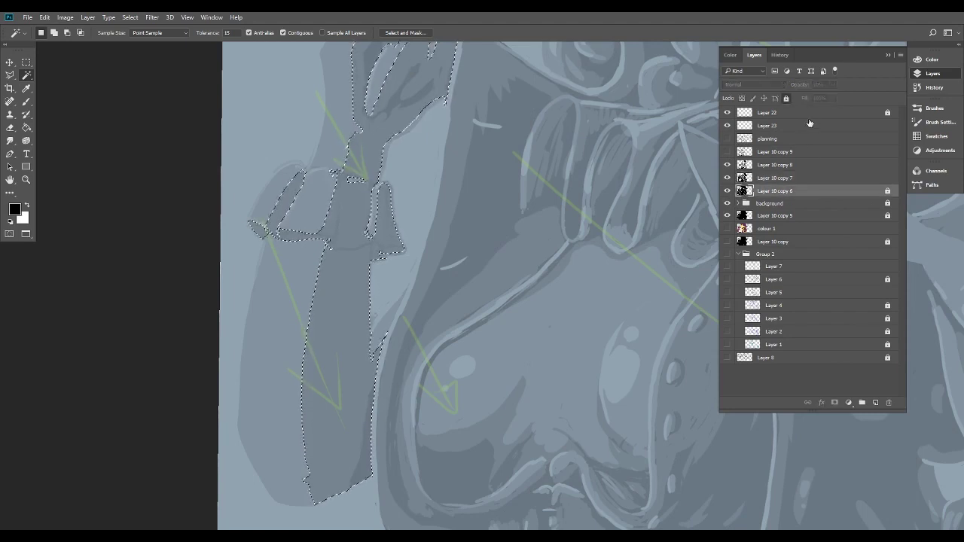
left_click(794, 181)
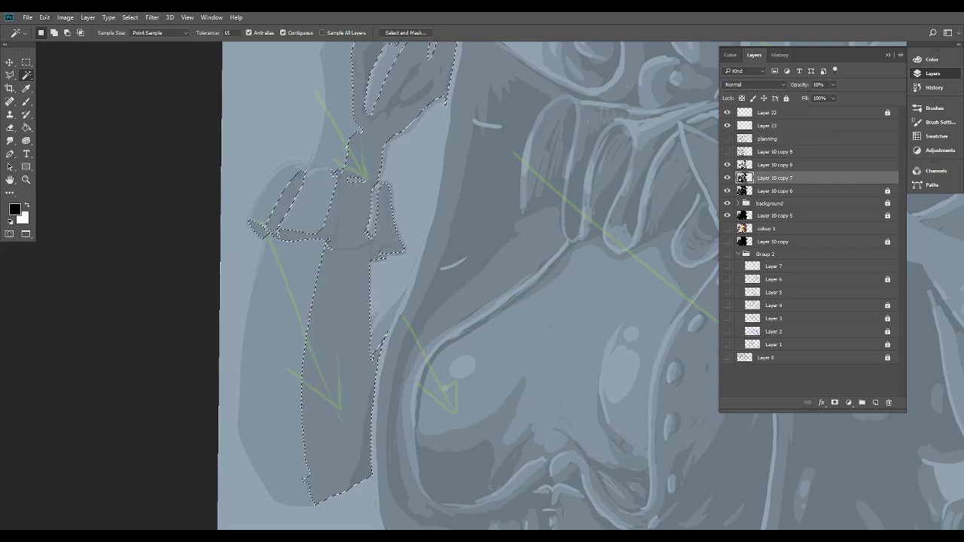
left_click(45, 18)
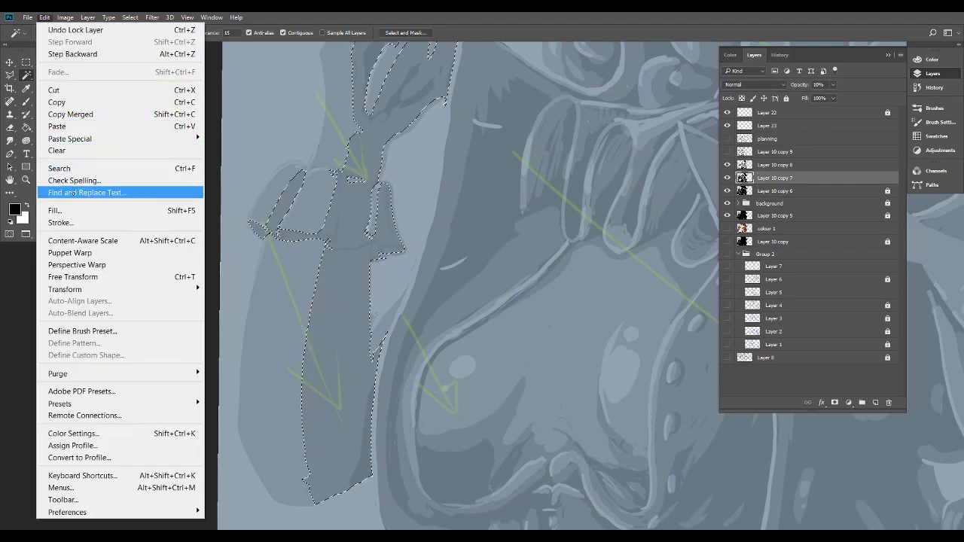
left_click(101, 101)
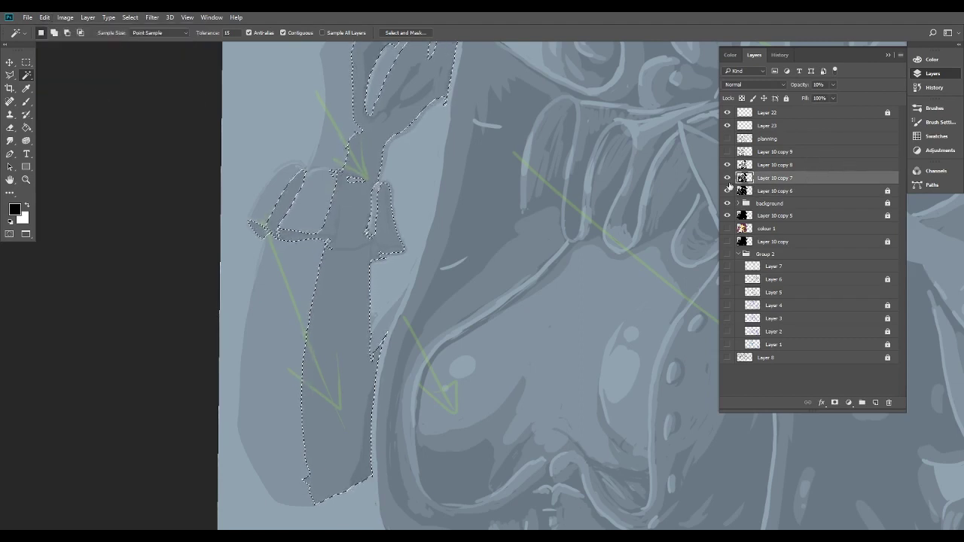
Paste the copied arm shadow shape onto a new layer above Layer 10 copy 8.
left_click(727, 178)
left_click(727, 181)
key("ctrl+minus")
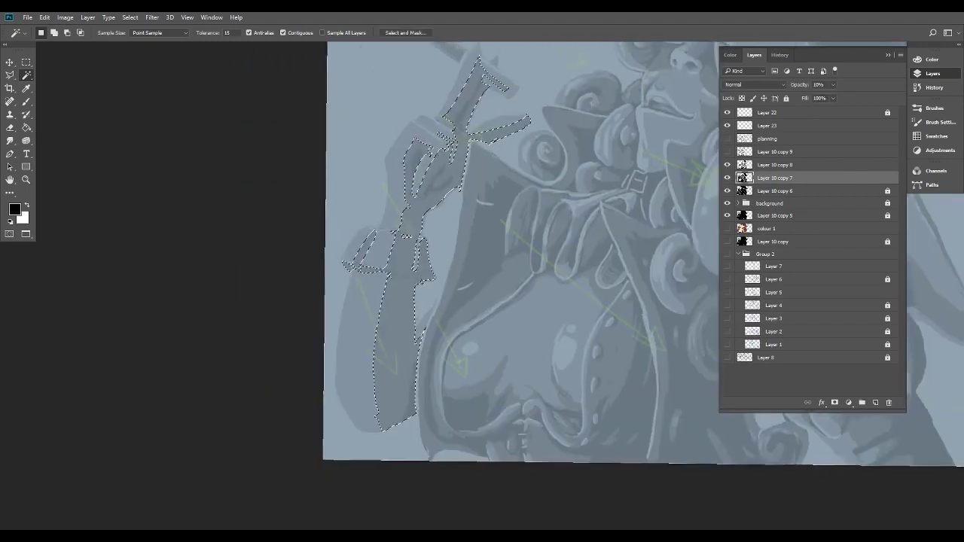
left_click_drag(497, 226, 436, 321)
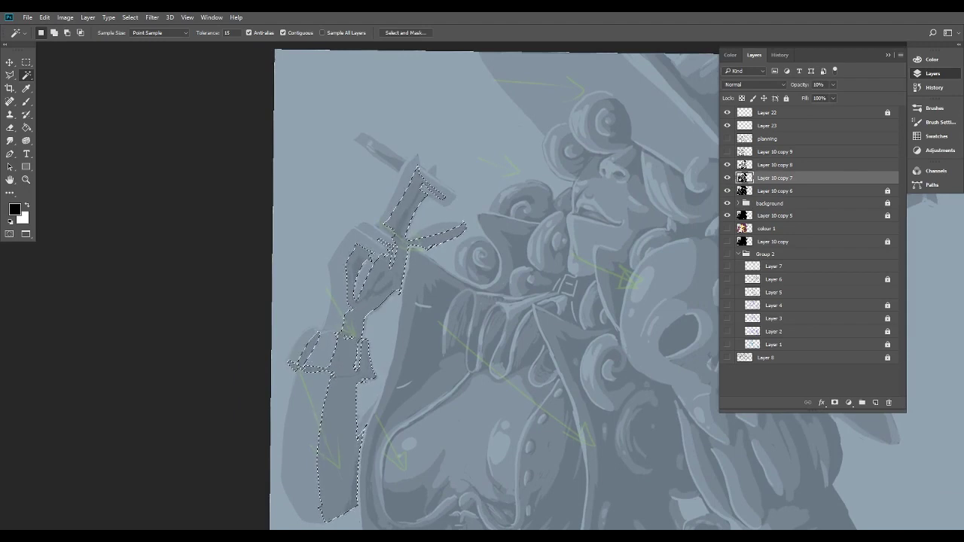
left_click(745, 166)
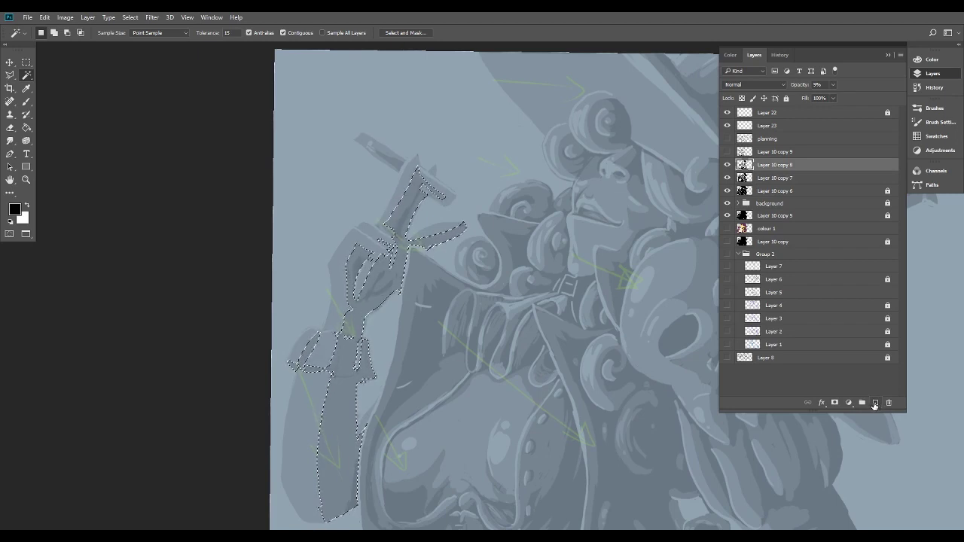
left_click(45, 17)
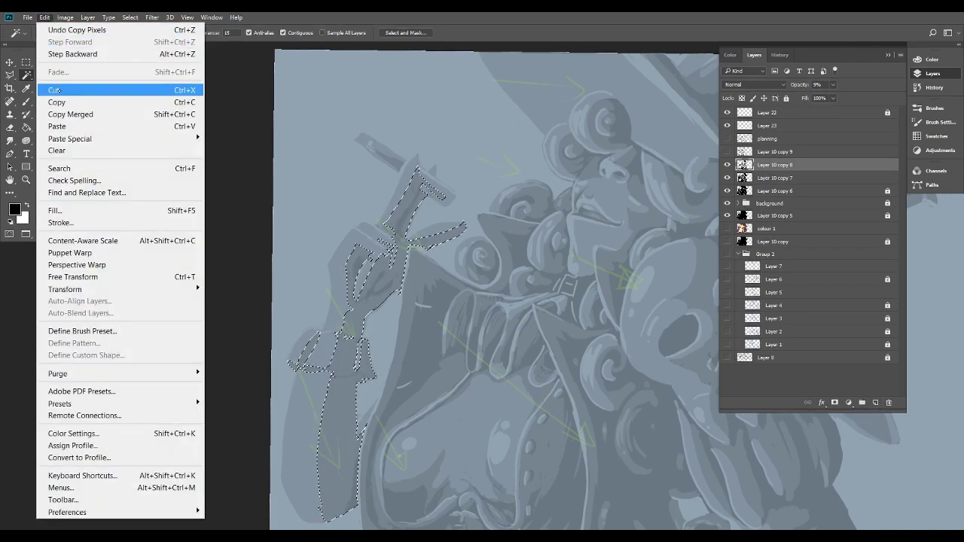
left_click(56, 126)
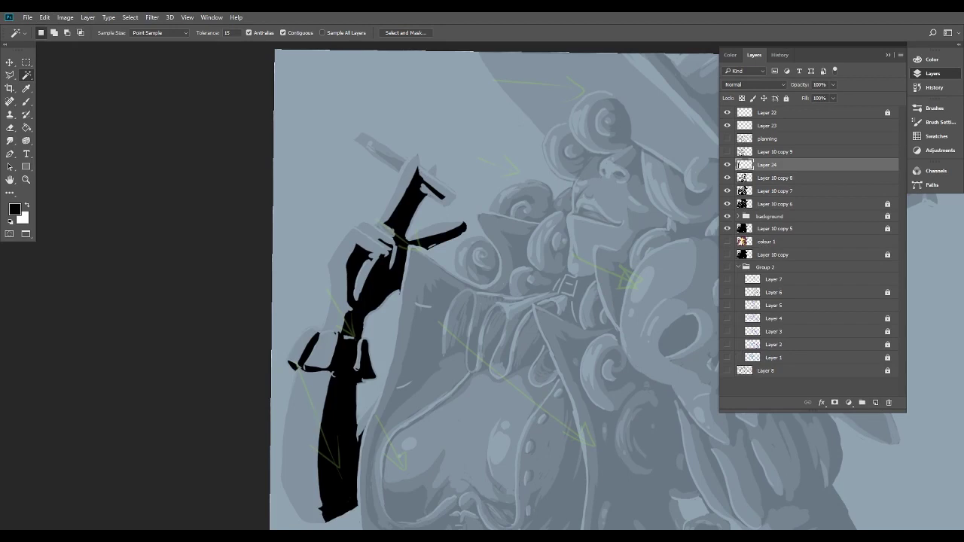
Drop Layer 24's opacity to 0% and restore it to 100% to compare the arm shadow with the painting.
left_click(833, 84)
left_click_drag(832, 97, 808, 96)
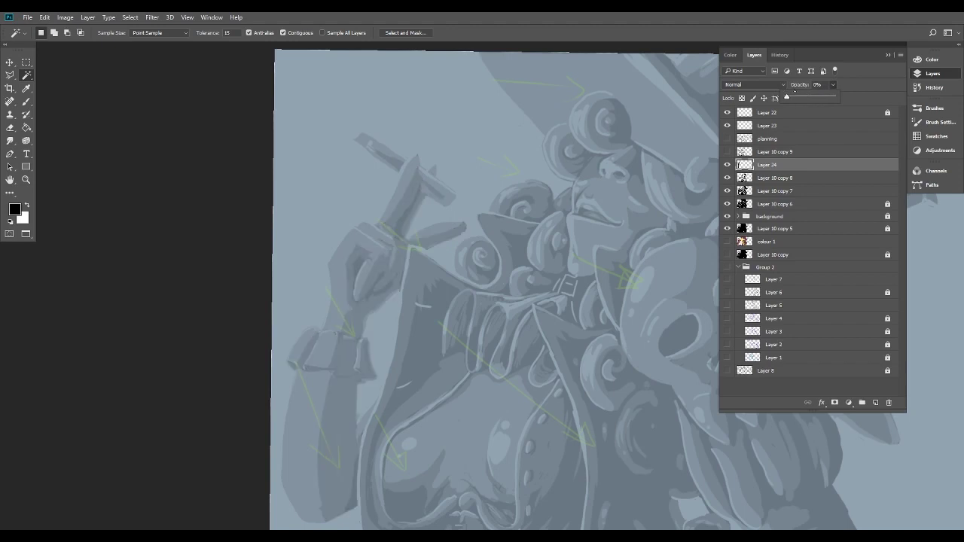
left_click_drag(786, 97, 838, 96)
left_click(856, 84)
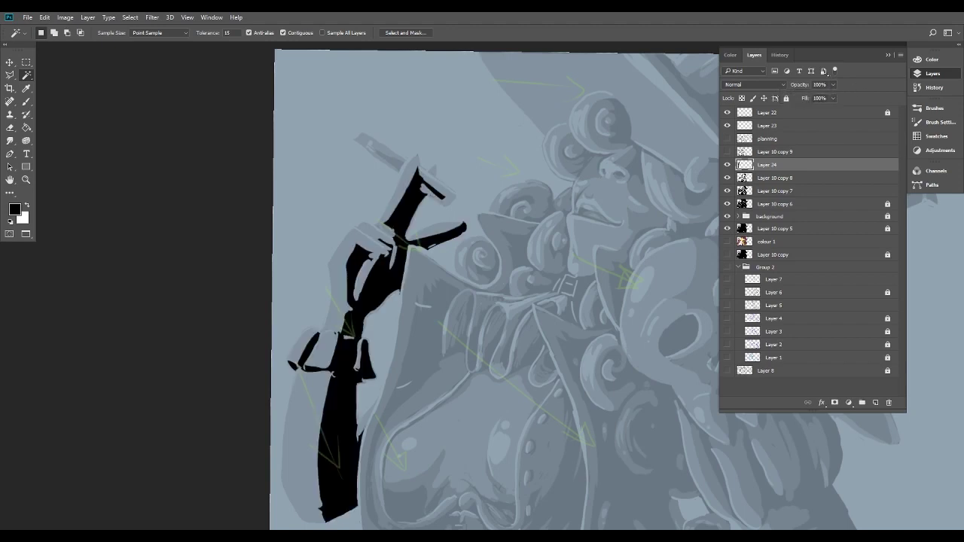
Erase the hand and dagger portion of the shadow on Layer 24, leaving only the cuff and forearm.
left_click(10, 127)
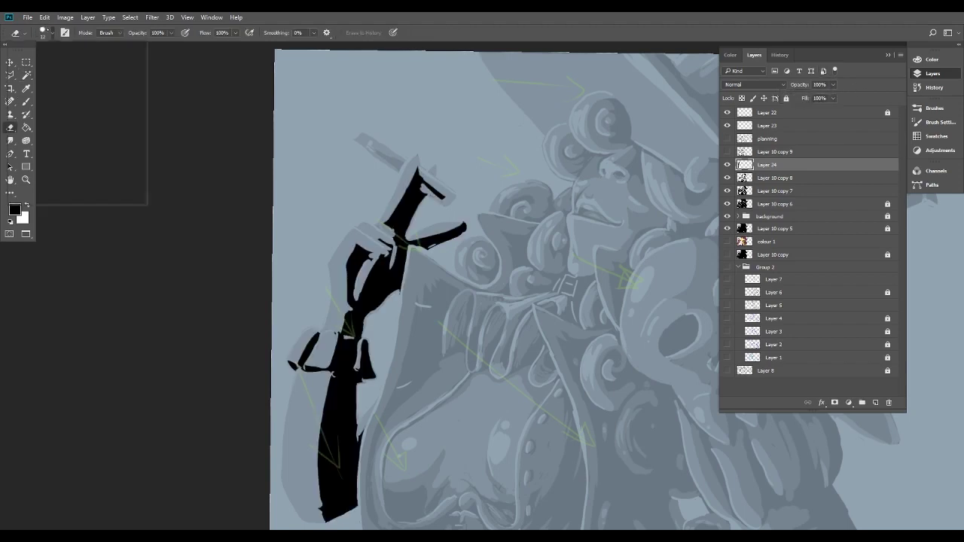
left_click(51, 33)
left_click(79, 65)
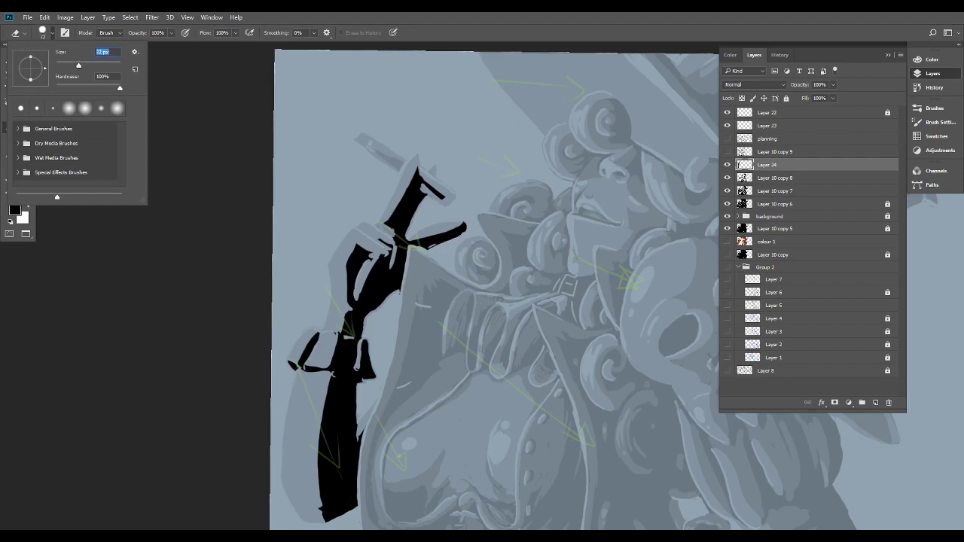
mouse_move(411, 165)
left_mouse_down()
mouse_move(447, 206)
mouse_move(439, 221)
mouse_move(469, 243)
mouse_move(455, 217)
mouse_move(472, 242)
mouse_move(465, 253)
mouse_move(386, 204)
mouse_move(436, 232)
mouse_move(424, 222)
mouse_move(407, 235)
mouse_move(379, 220)
mouse_move(412, 293)
mouse_move(350, 259)
mouse_move(403, 306)
mouse_move(369, 285)
mouse_move(399, 314)
mouse_move(336, 294)
mouse_move(387, 319)
mouse_move(340, 307)
mouse_move(361, 320)
left_mouse_up()
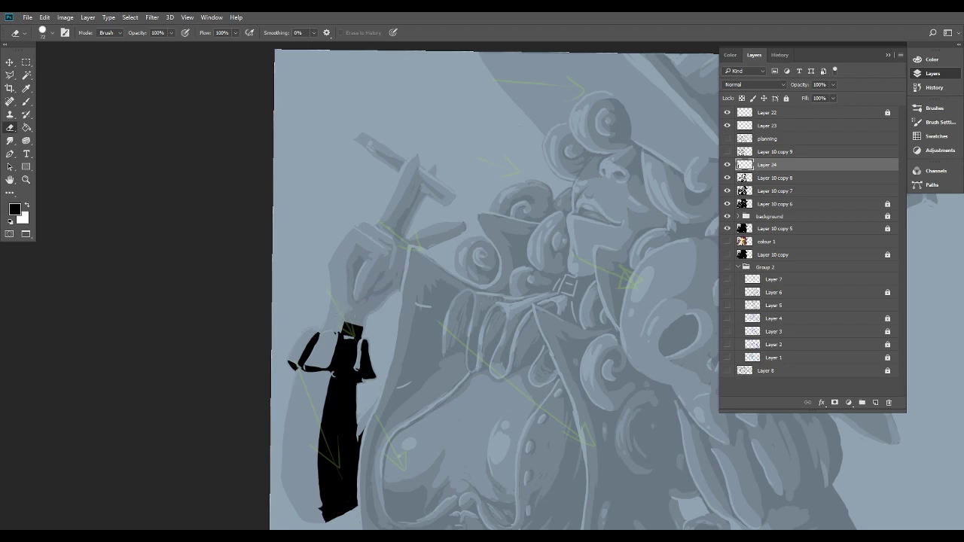
Raise Layer 10 copy 8's opacity to 100% to inspect its shadow shapes in solid black.
scroll(370, 366, "up", 3)
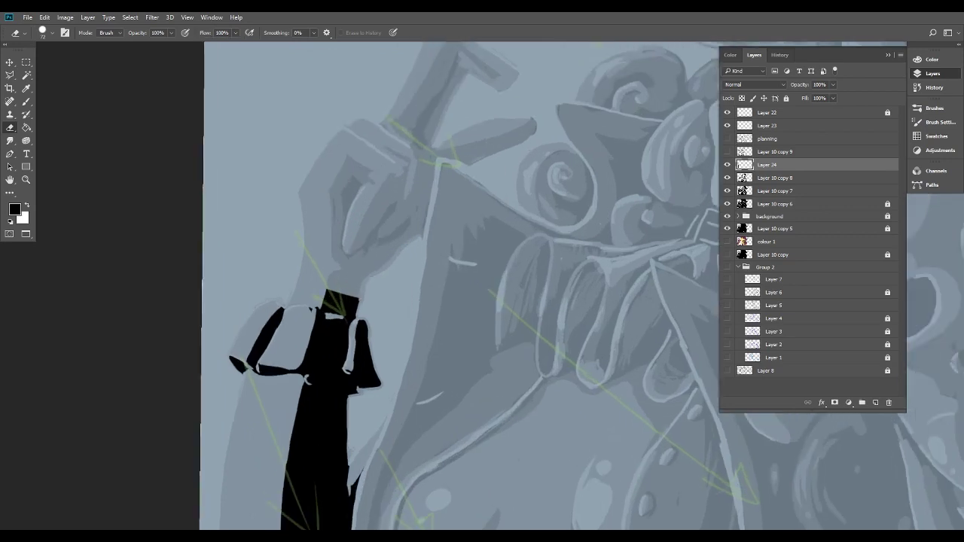
left_click(819, 182)
left_click(834, 85)
left_click_drag(833, 96, 935, 89)
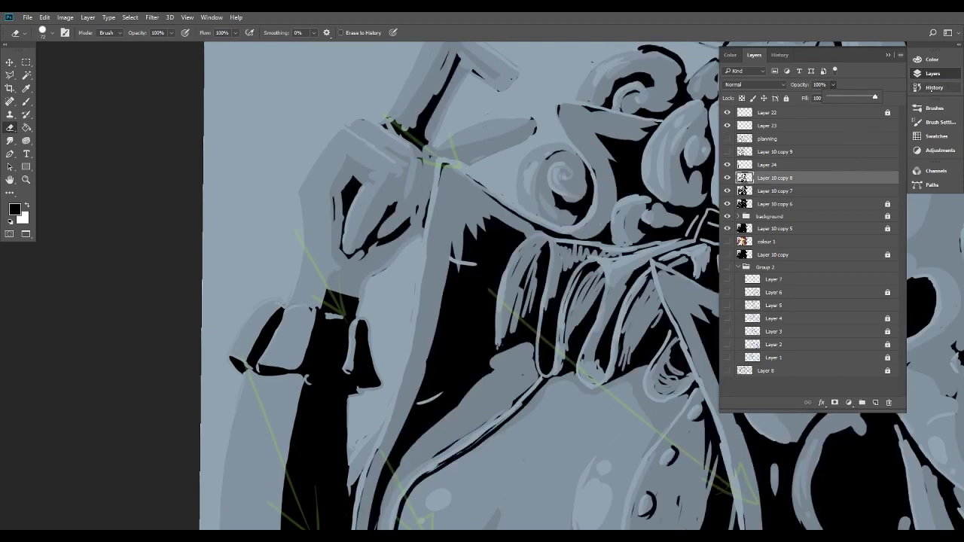
scroll(475, 386, "down", 3)
scroll(584, 256, "up", 3)
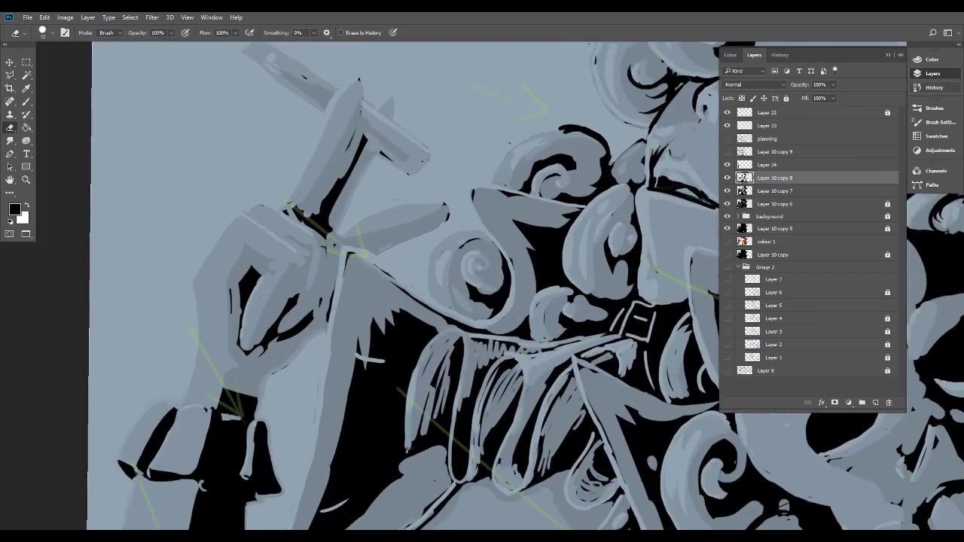
scroll(522, 385, "down", 3)
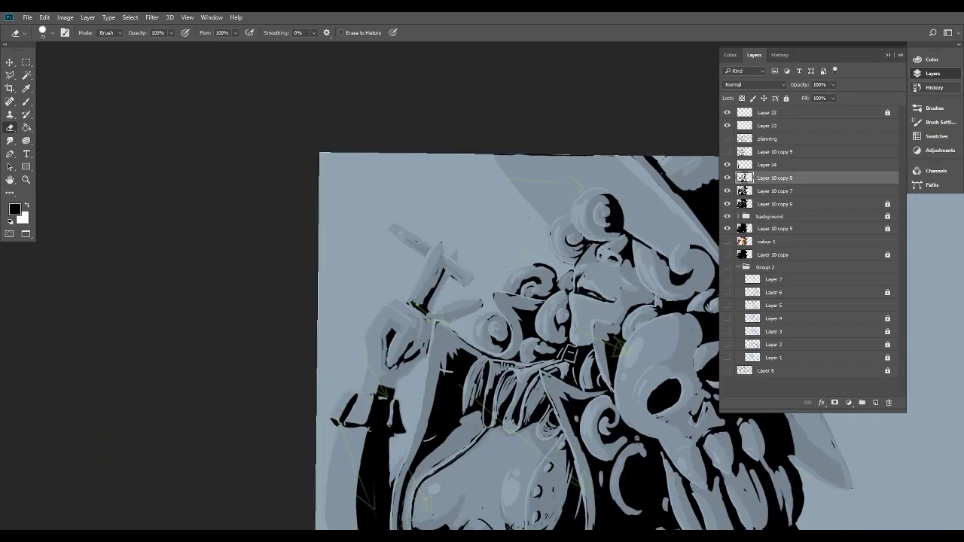
Erase the stray dark outlines around the collar tip and the adjacent spiral curl on Layer 10 copy 8.
left_click_drag(629, 436, 518, 373)
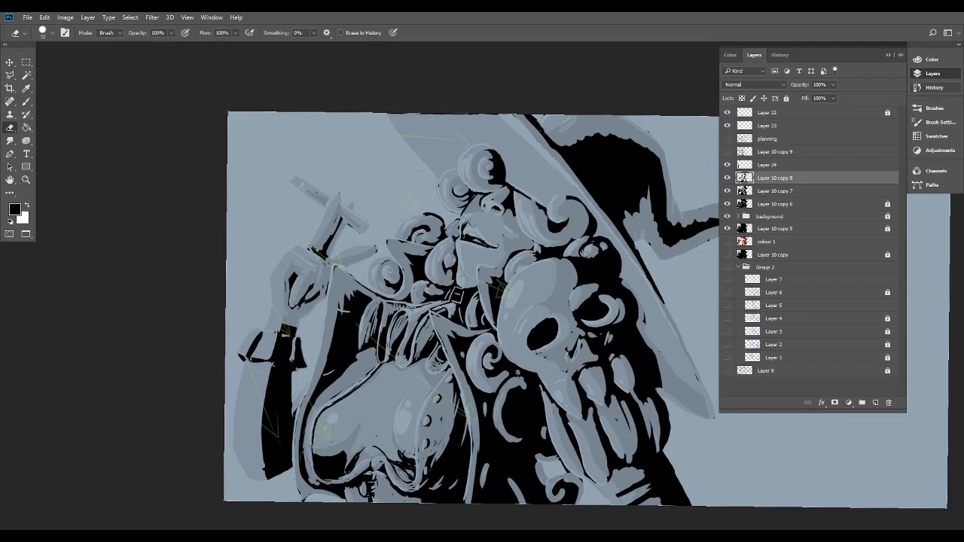
scroll(556, 280, "up", 3)
left_click_drag(398, 243, 407, 278)
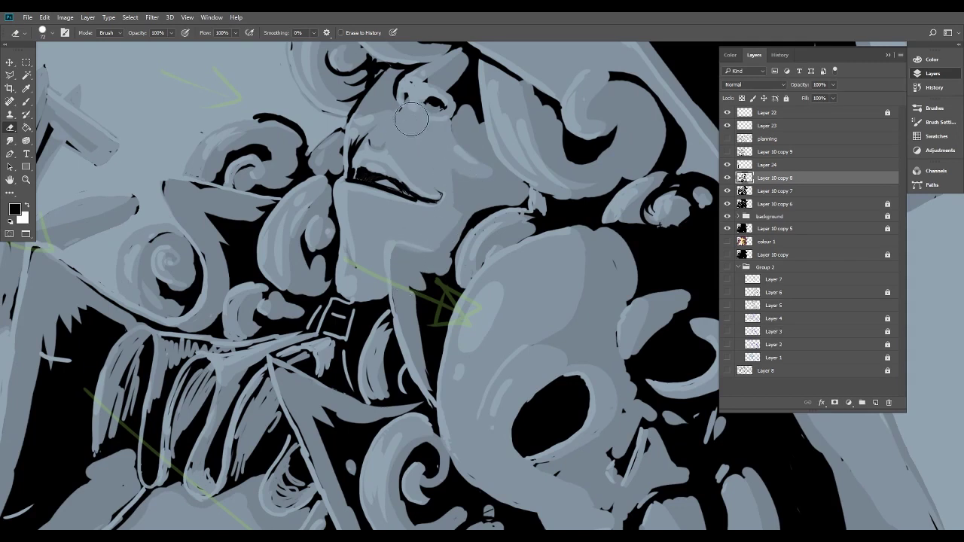
mouse_move(171, 177)
left_mouse_down()
mouse_move(198, 193)
mouse_move(188, 169)
mouse_move(181, 177)
mouse_move(214, 163)
mouse_move(181, 178)
mouse_move(229, 200)
mouse_move(239, 175)
mouse_move(177, 236)
mouse_move(190, 241)
mouse_move(157, 241)
mouse_move(160, 227)
mouse_move(140, 203)
left_mouse_up()
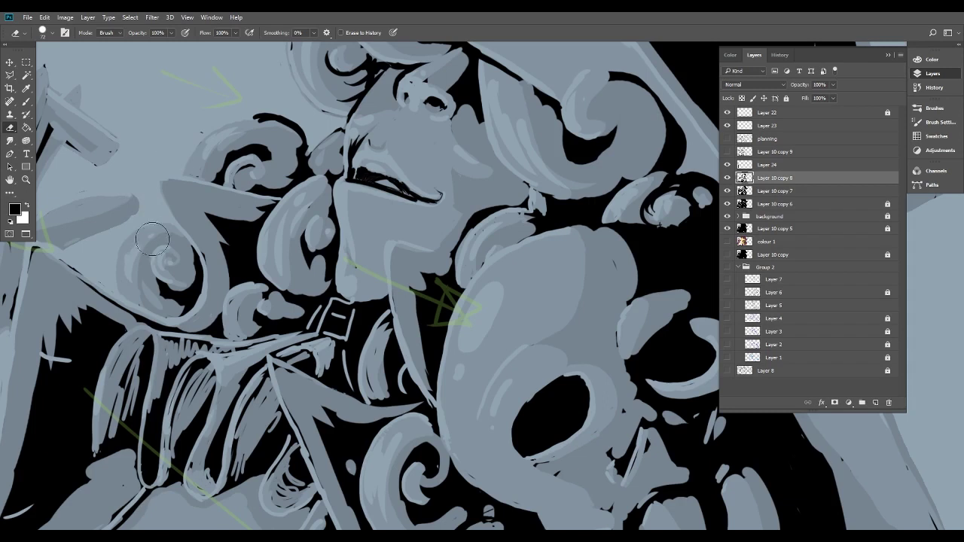
scroll(351, 324, "down", 5)
left_click_drag(222, 338, 261, 287)
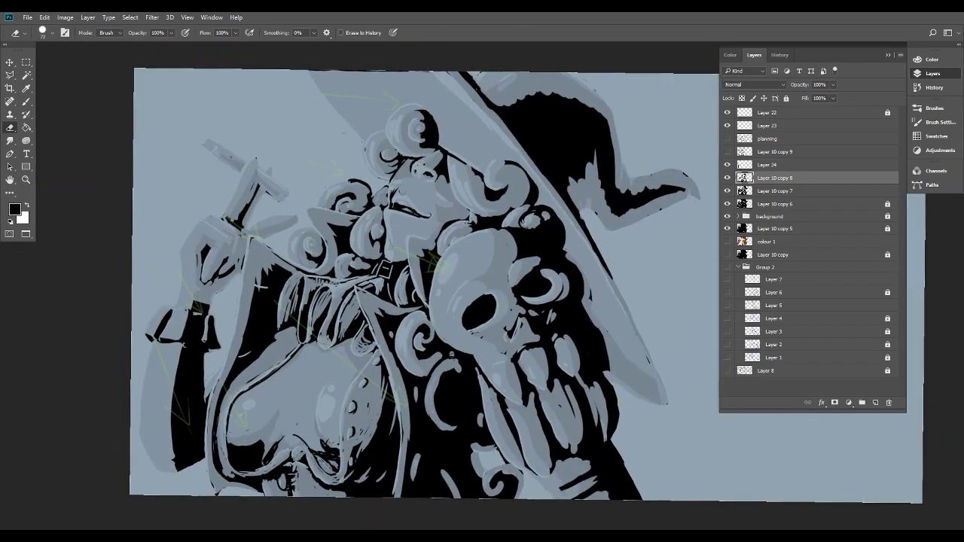
Clean up stray dark marks around the top curl, dagger and coat edge on Layer 10 copy 8 with the Eraser.
mouse_move(413, 119)
left_mouse_down()
mouse_move(373, 140)
mouse_move(408, 151)
left_mouse_up()
left_click_drag(406, 359, 474, 323)
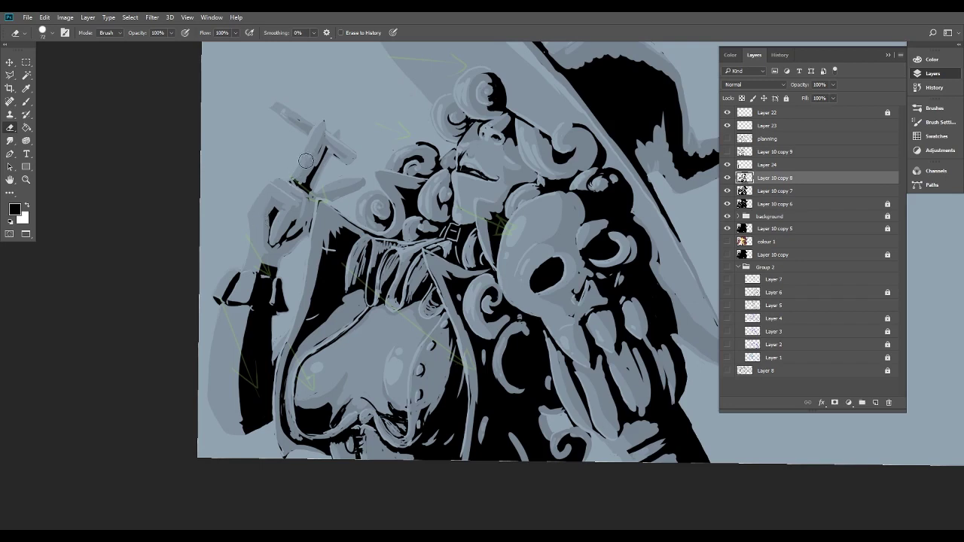
mouse_move(289, 108)
left_mouse_down()
mouse_move(309, 123)
mouse_move(332, 105)
mouse_move(348, 125)
mouse_move(339, 150)
left_mouse_up()
left_click_drag(636, 397, 654, 399)
mouse_move(281, 360)
left_mouse_down()
mouse_move(285, 406)
mouse_move(279, 376)
mouse_move(282, 437)
left_mouse_up()
Merge Layer 24 down into Layer 10 copy 8.
left_click(817, 165)
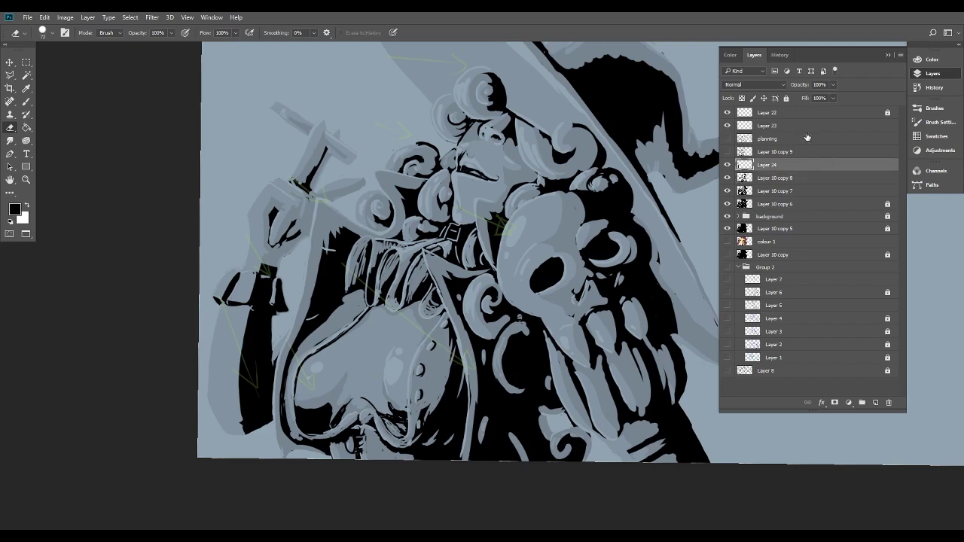
right_click(797, 162)
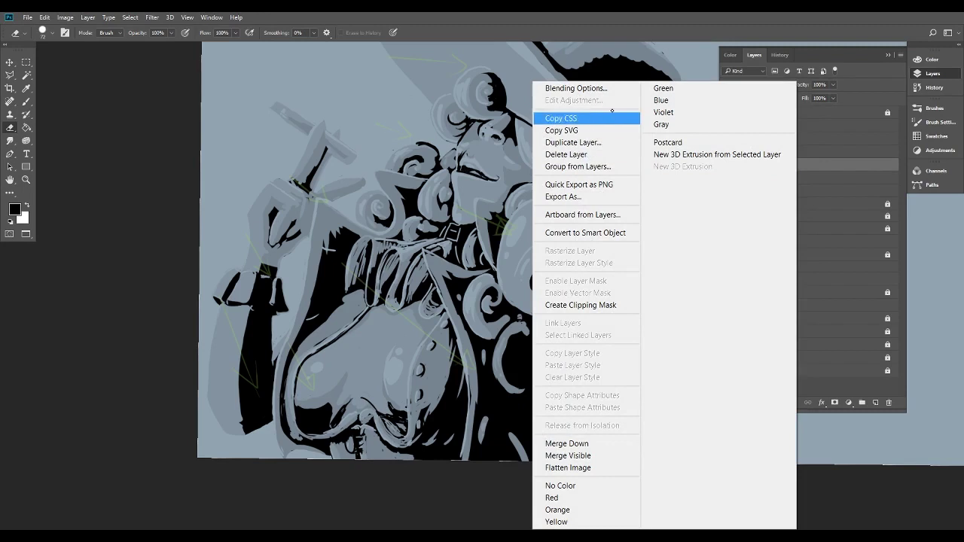
left_click(588, 443)
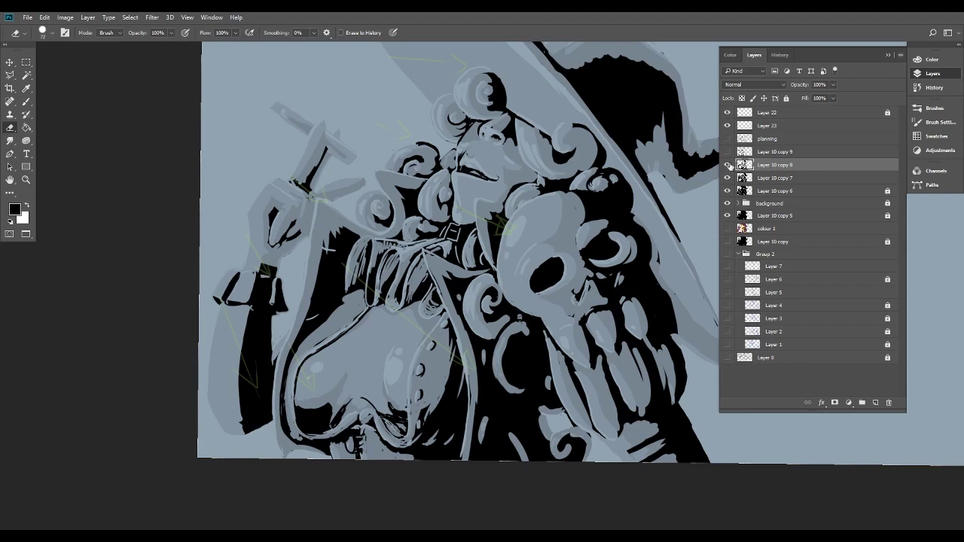
Toggle the merged Layer 10 copy 8 to check its shadows and set its opacity to 10%.
left_click(728, 165)
left_click(728, 165)
left_click(728, 165)
left_click(728, 165)
left_click(833, 85)
left_click_drag(836, 98, 794, 98)
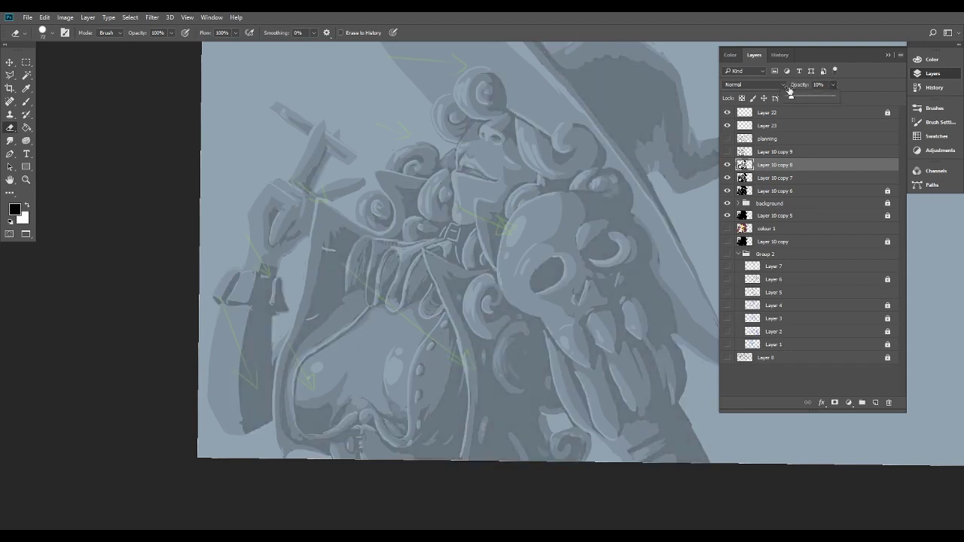
left_click(876, 103)
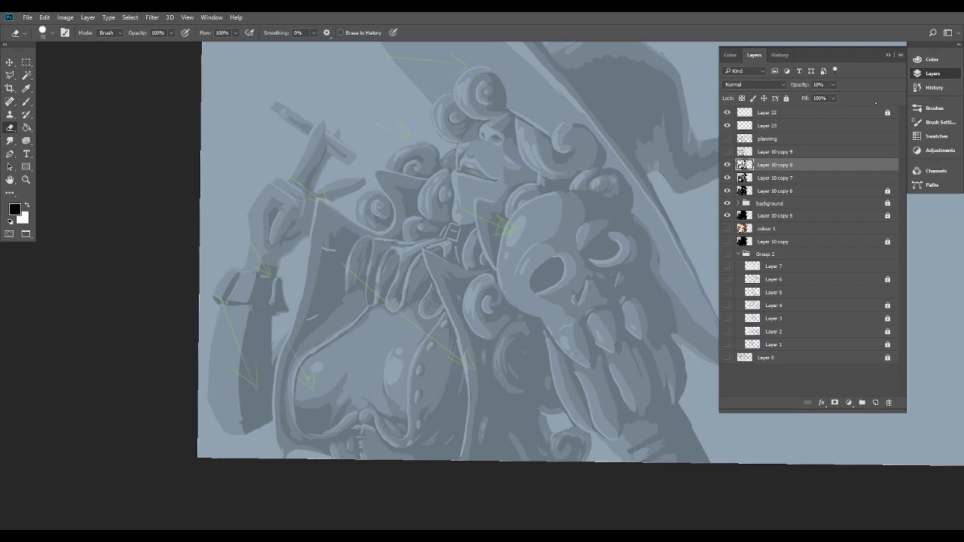
Compare Layer 10 copy 8 and Layer 10 copy 7 at the cuff, lock Layer 10 copy 7, and make Layer 10 copy 8 active.
scroll(294, 297, "up", 3)
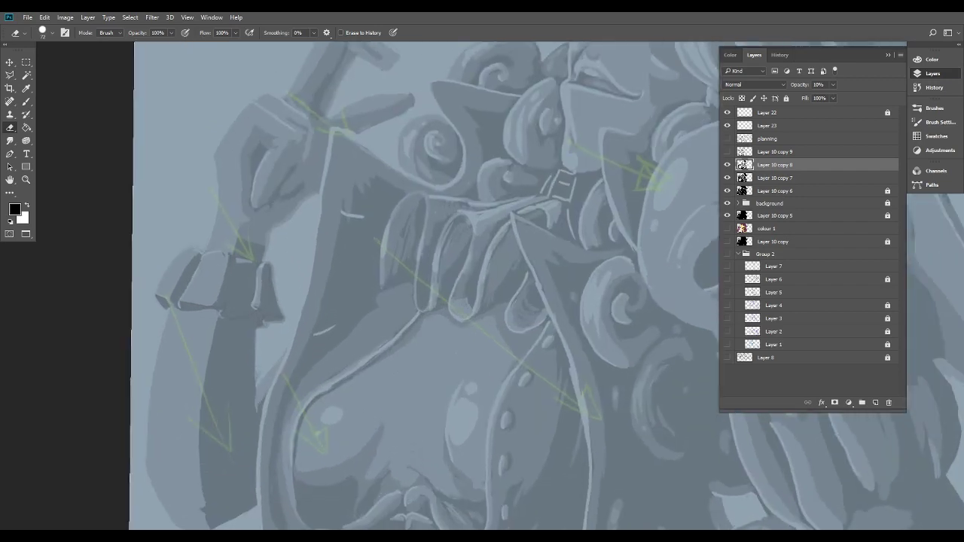
scroll(218, 256, "up", 5)
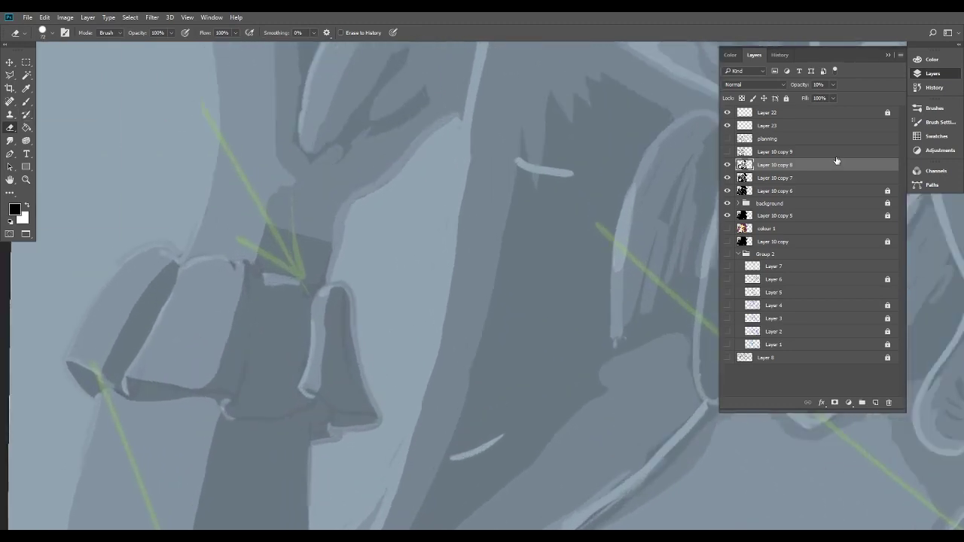
left_click(727, 165)
left_click(728, 165)
left_click(728, 178)
left_click(727, 178)
left_click(832, 179)
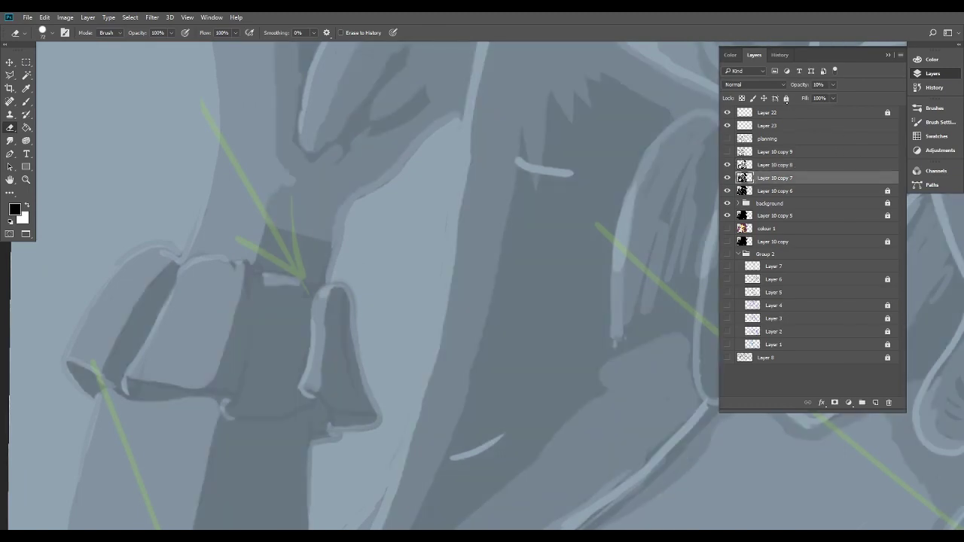
left_click(818, 162)
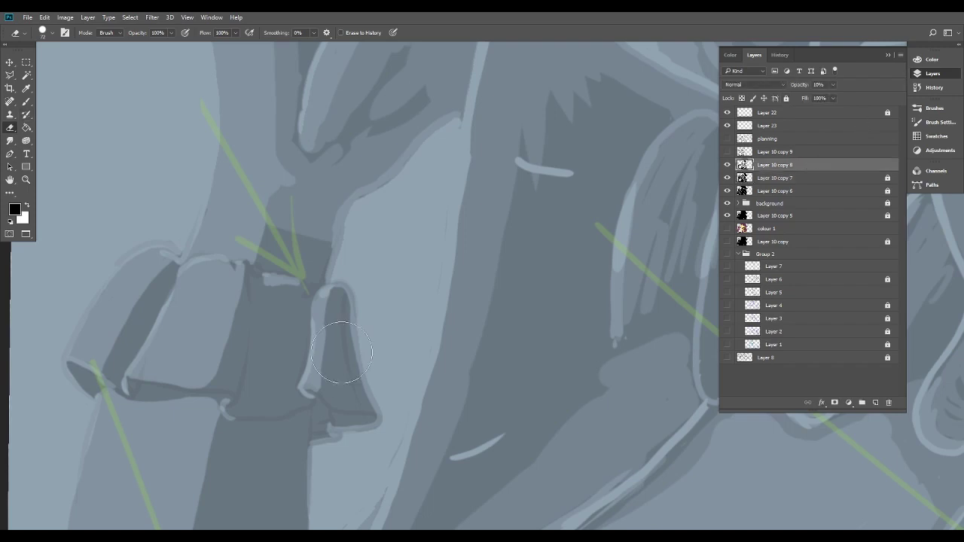
Erase the shadow along the front cuff ruffle's edge and the dark wrist patch above the cuff with a smaller eraser.
right_click(64, 49)
left_click_drag(66, 59, 59, 60)
key("Return")
mouse_move(150, 397)
left_mouse_down()
mouse_move(176, 394)
mouse_move(145, 404)
mouse_move(199, 396)
mouse_move(159, 328)
mouse_move(194, 382)
mouse_move(218, 386)
mouse_move(195, 349)
mouse_move(215, 386)
mouse_move(204, 384)
mouse_move(236, 395)
mouse_move(243, 273)
mouse_move(243, 340)
mouse_move(235, 309)
mouse_move(235, 376)
mouse_move(224, 364)
mouse_move(208, 385)
left_mouse_up()
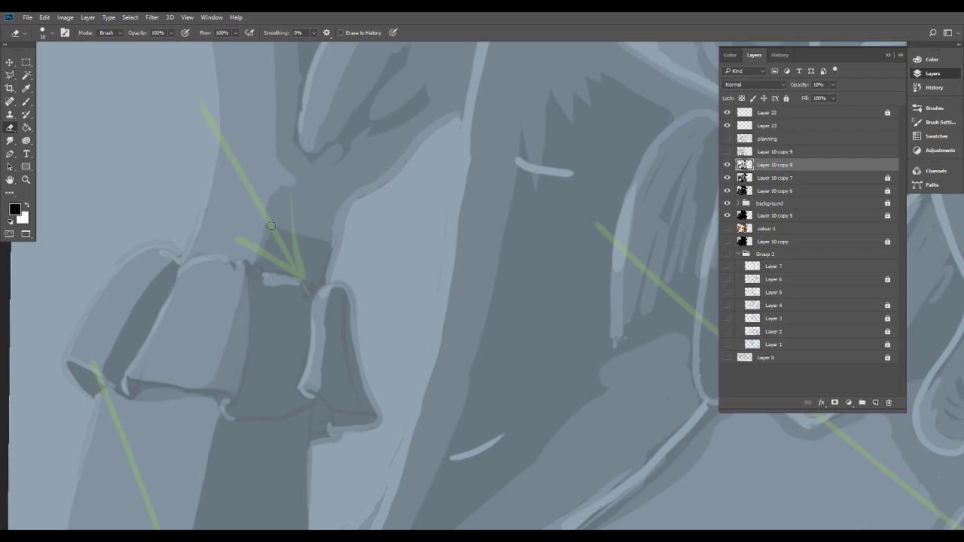
mouse_move(271, 227)
left_mouse_down()
mouse_move(339, 259)
mouse_move(260, 263)
mouse_move(320, 281)
left_mouse_up()
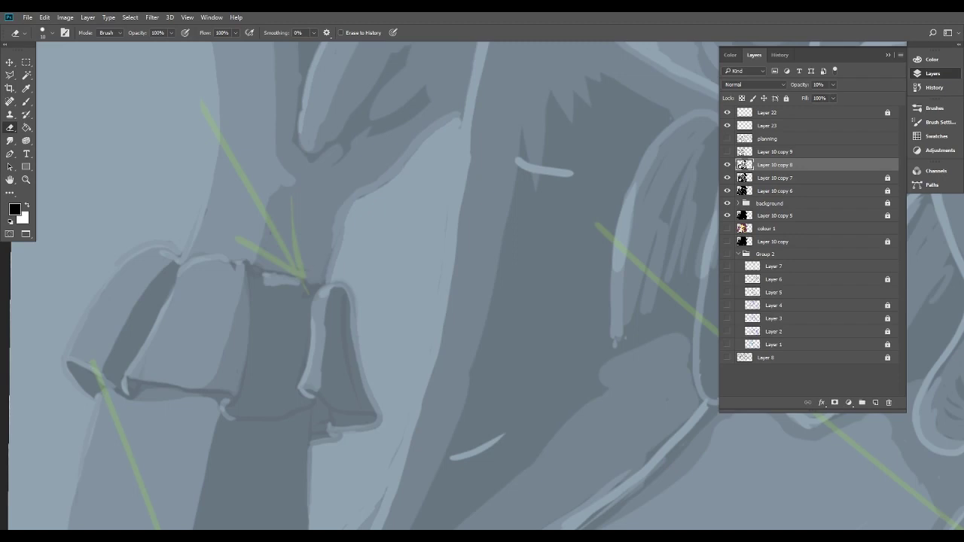
Toggle Layer 10 copy 9 on and off to compare its darkest tones around the cuff and coat.
left_click(727, 152)
left_click(728, 151)
left_click(727, 152)
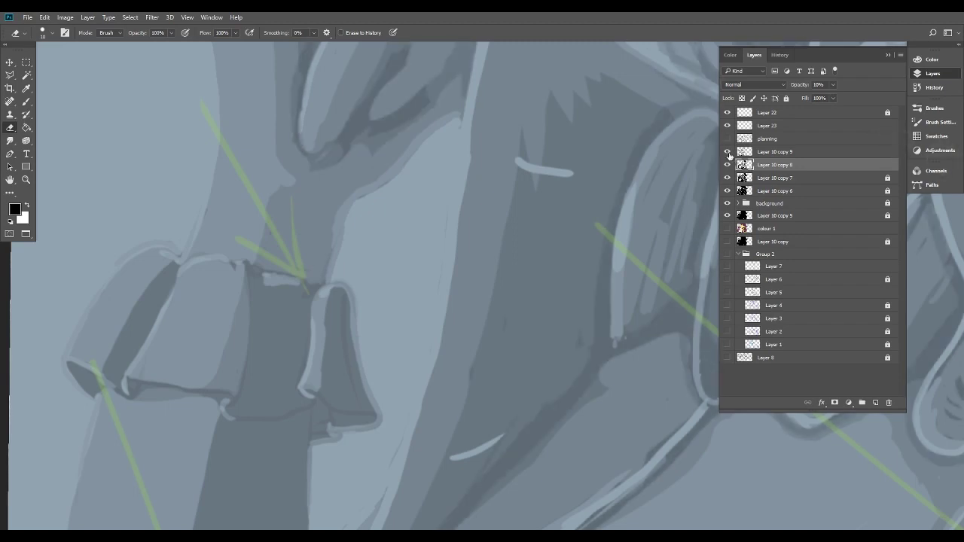
left_click(727, 152)
left_click(727, 152)
left_click(727, 151)
left_click(727, 152)
key("ctrl+minus")
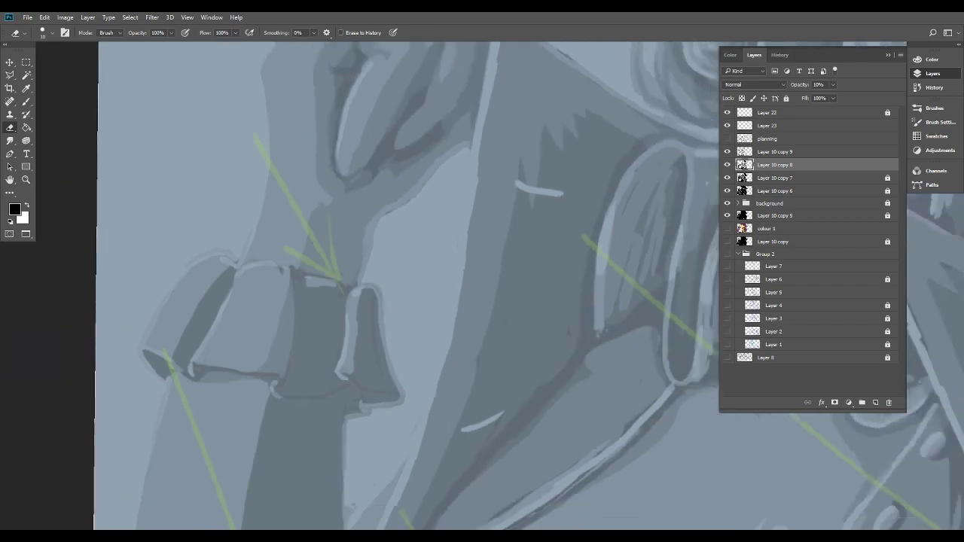
key("ctrl+minus")
key("ctrl+minus")
scroll(563, 355, "up", 5)
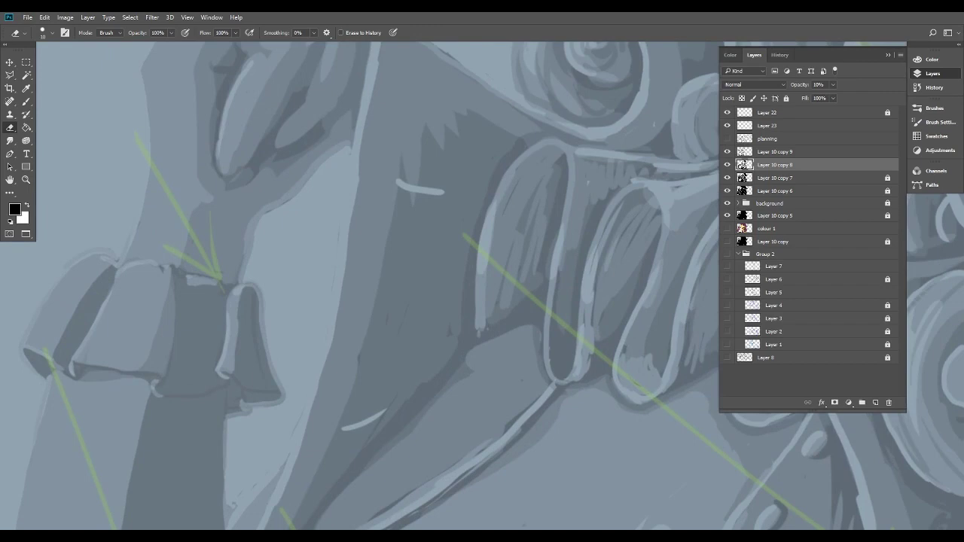
left_click(727, 152)
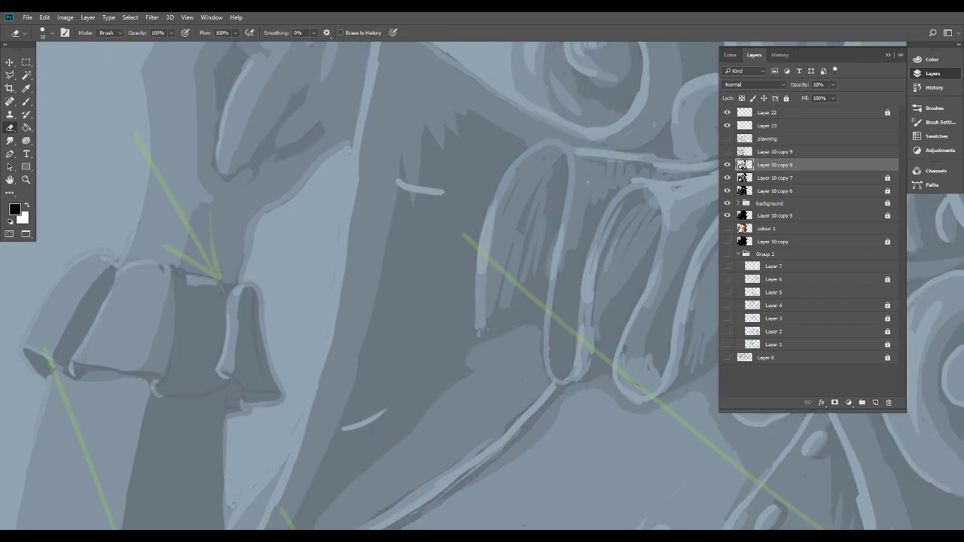
Erase lighter areas into the upper middle fold and the outer left fold of the cuff on Layer 10 copy 8.
left_click_drag(377, 302, 458, 250)
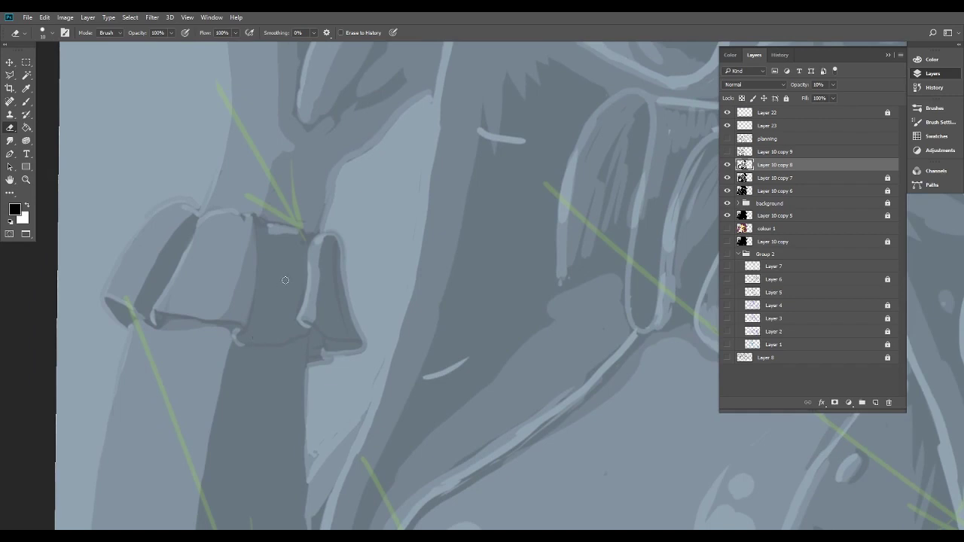
mouse_move(272, 241)
left_mouse_down()
mouse_move(277, 260)
mouse_move(284, 248)
mouse_move(295, 263)
mouse_move(299, 250)
left_mouse_up()
mouse_move(144, 289)
left_mouse_down()
mouse_move(202, 205)
mouse_move(138, 300)
mouse_move(149, 290)
mouse_move(139, 314)
left_mouse_up()
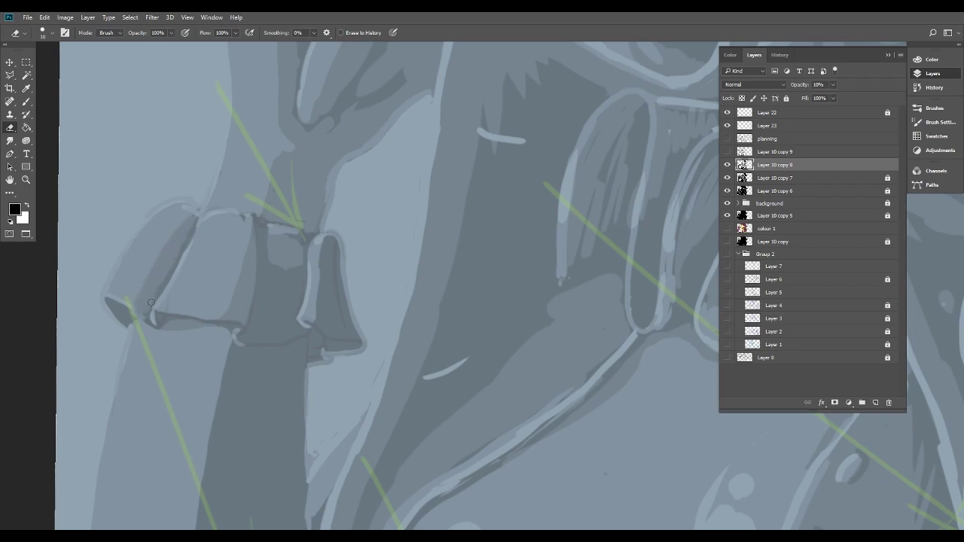
left_click_drag(224, 174, 298, 167)
scroll(266, 361, "up", 5)
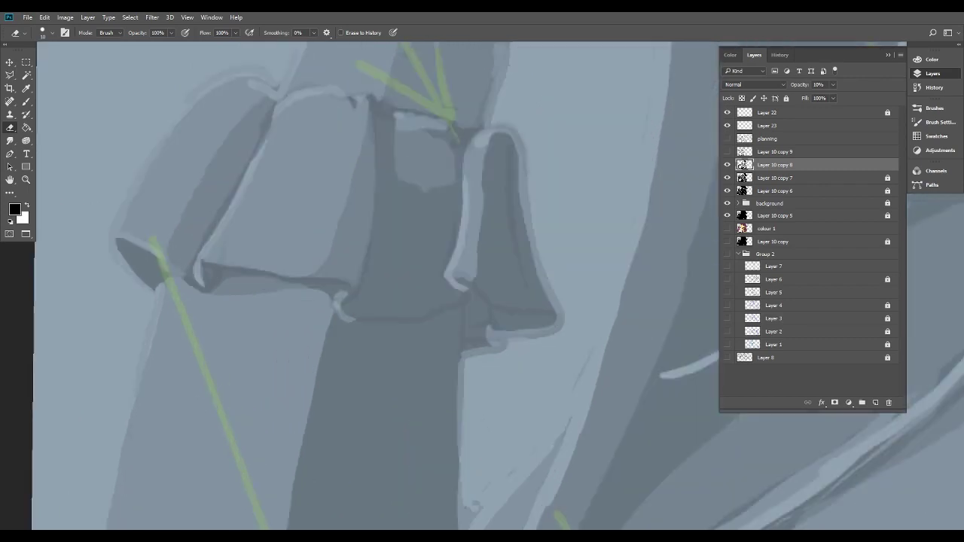
Erase the remaining dark shadow down the cuff's middle fold to its lower hem on Layer 10 copy 8.
scroll(344, 354, "down", 3)
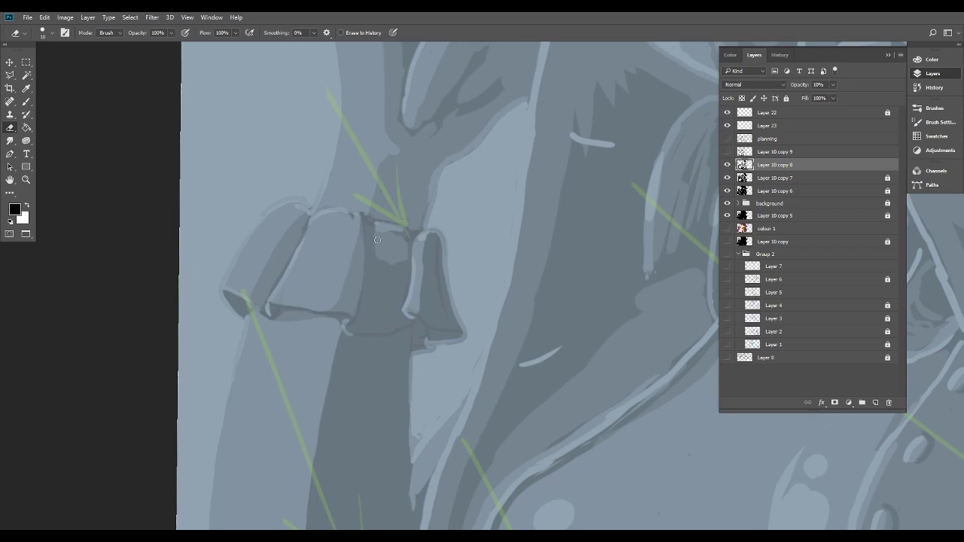
left_click_drag(373, 250, 371, 334)
mouse_move(374, 277)
left_mouse_down()
mouse_move(392, 256)
mouse_move(405, 257)
mouse_move(405, 275)
mouse_move(408, 258)
mouse_move(400, 293)
mouse_move(410, 323)
mouse_move(368, 333)
mouse_move(390, 296)
mouse_move(384, 330)
left_mouse_up()
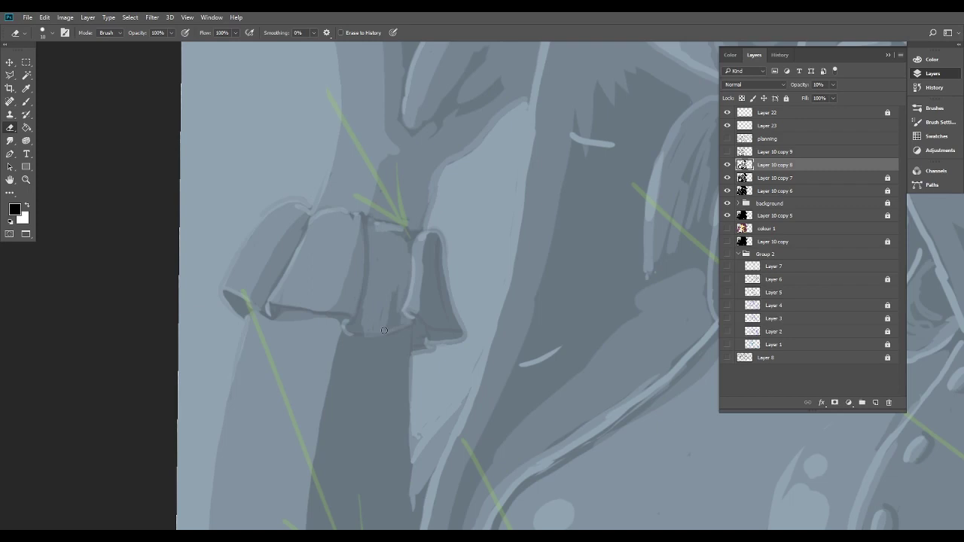
left_click_drag(396, 295, 386, 328)
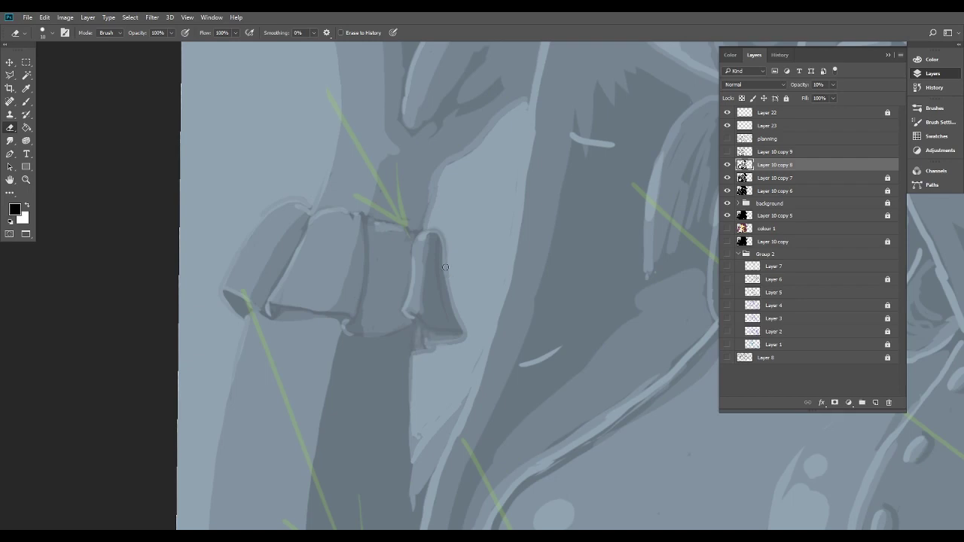
Erase the dark shadow inside the cuff's front ruffle and touch up the cuff's upper edge with the Brush on Layer 10 copy 8.
mouse_move(438, 238)
left_mouse_down()
mouse_move(444, 263)
mouse_move(431, 243)
mouse_move(423, 286)
mouse_move(433, 258)
mouse_move(437, 308)
mouse_move(442, 268)
mouse_move(462, 328)
mouse_move(431, 324)
mouse_move(416, 307)
mouse_move(439, 329)
mouse_move(440, 311)
mouse_move(455, 321)
mouse_move(420, 276)
left_mouse_up()
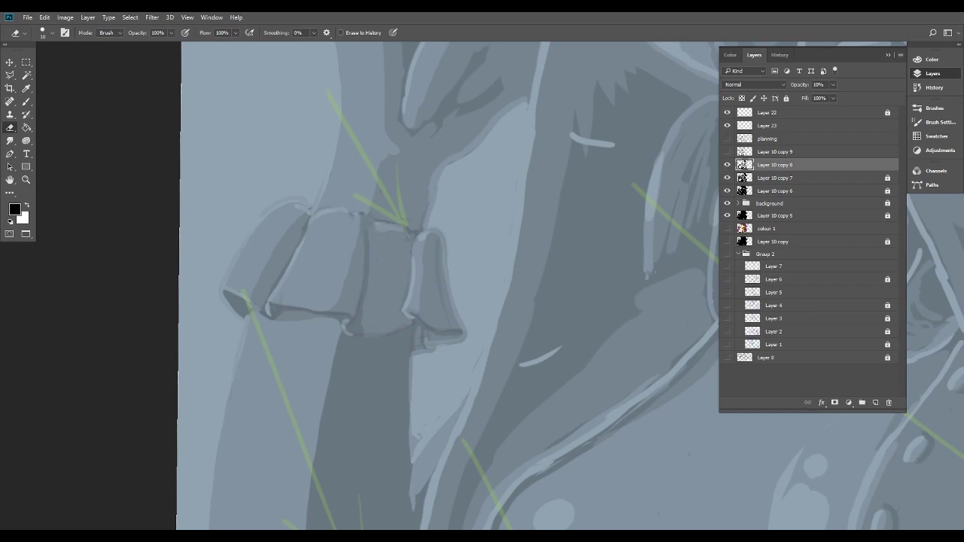
left_click(27, 101)
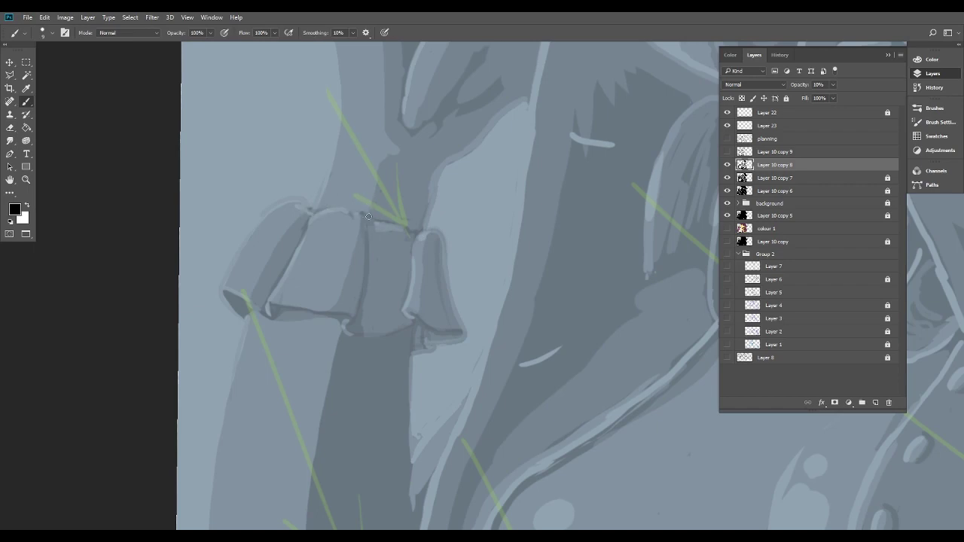
left_click_drag(378, 223, 422, 233)
Erase a narrow lighter strip along the forearm shadow's inner edge, from below the cuff down to the elbow, on Layer 10 copy 8.
scroll(339, 178, "down", 2)
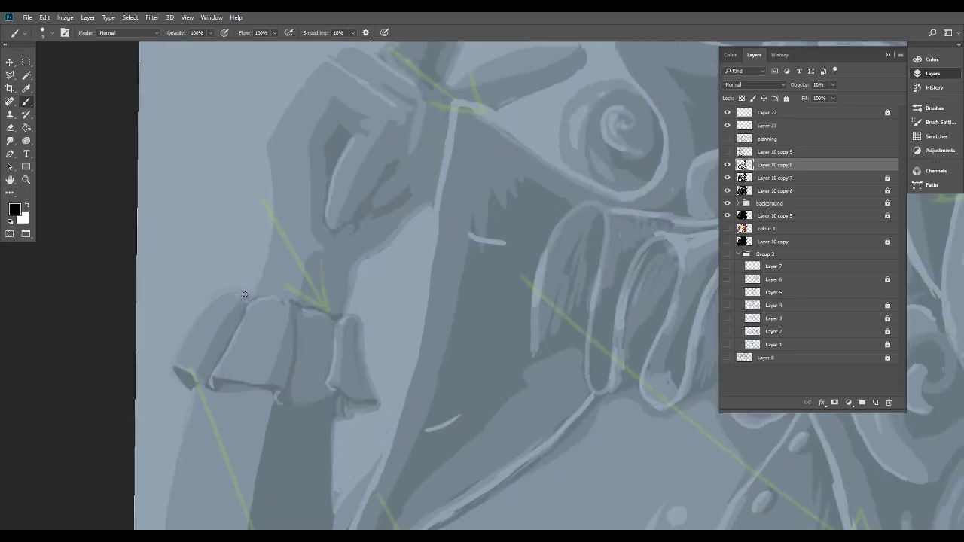
scroll(469, 351, "down", 4)
left_click_drag(482, 324, 441, 220)
left_click(10, 128)
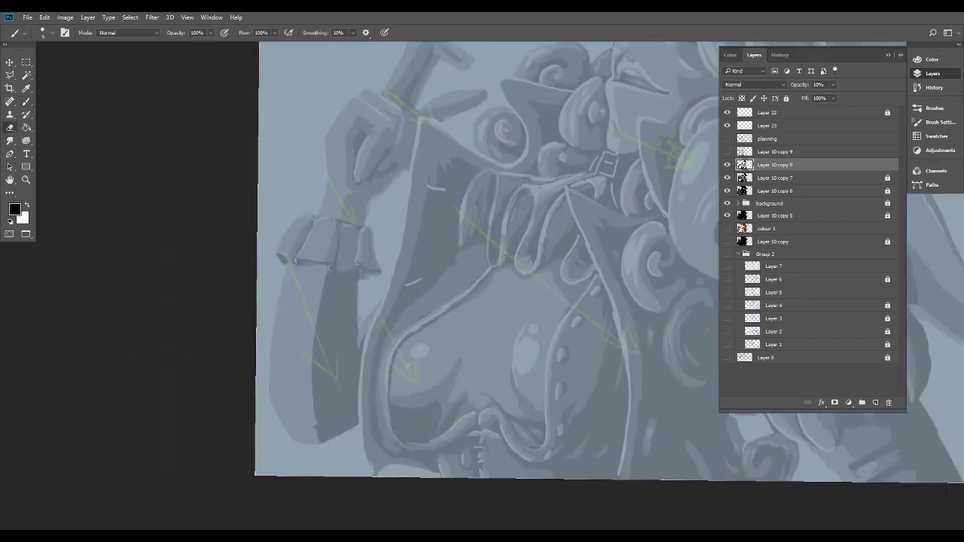
scroll(427, 385, "up", 4)
key("ctrl+plus")
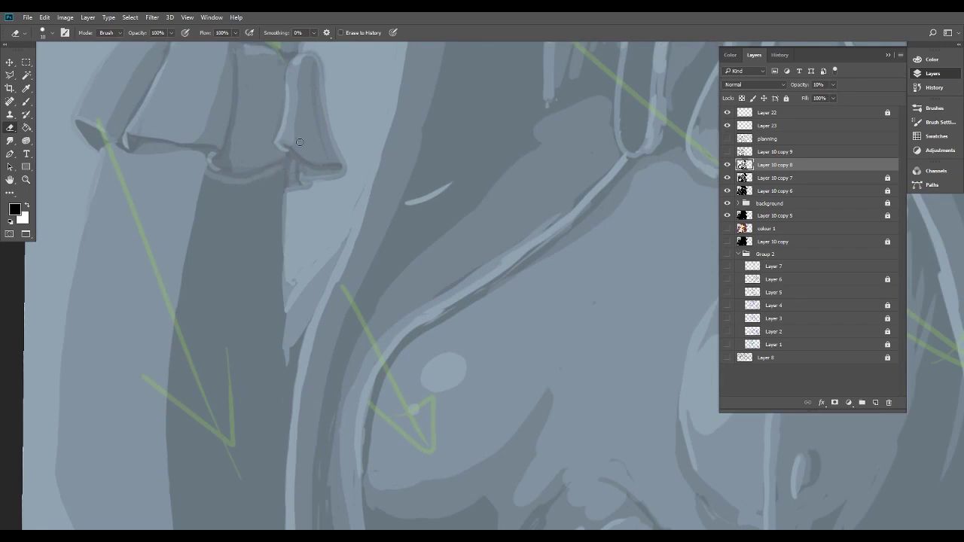
left_click_drag(283, 169, 281, 323)
left_click_drag(281, 284, 284, 406)
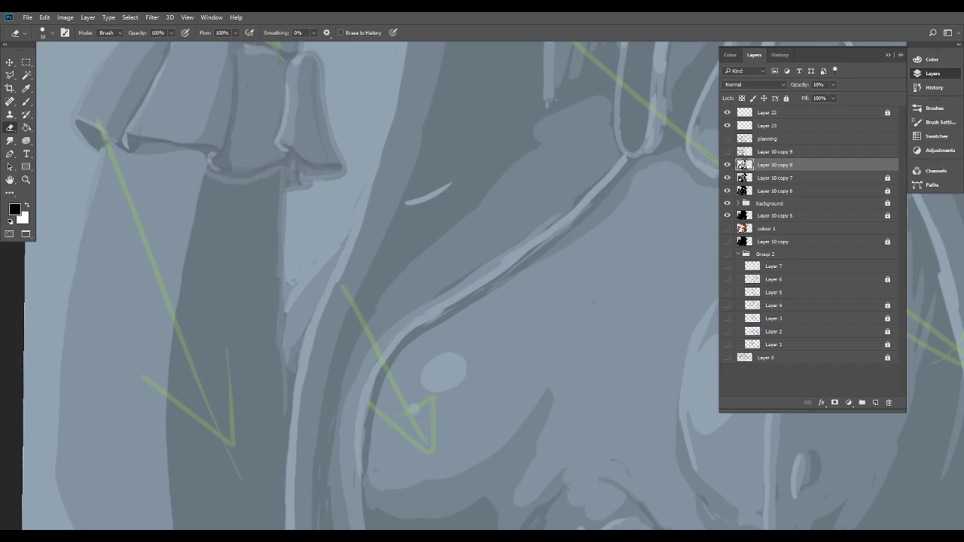
left_click_drag(317, 362, 421, 290)
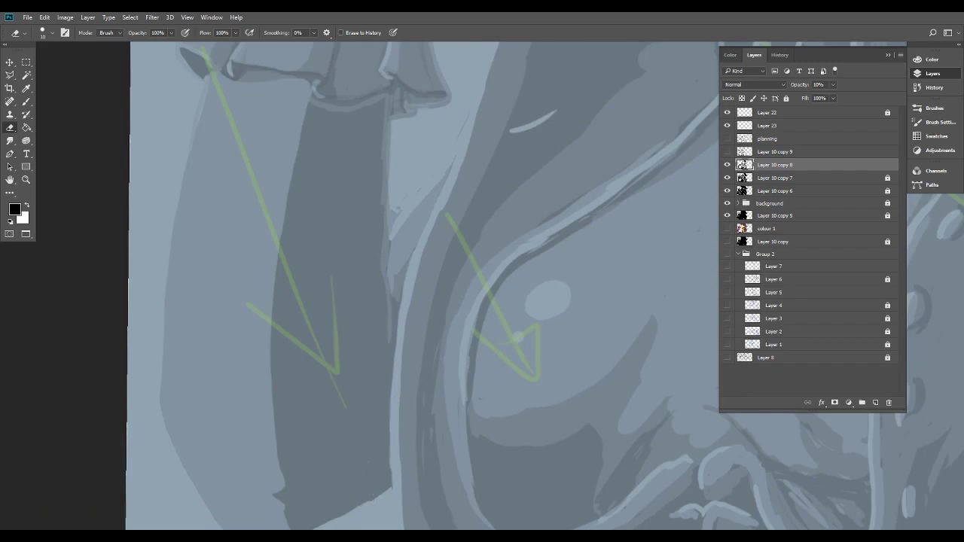
mouse_move(387, 335)
left_mouse_down()
mouse_move(372, 454)
mouse_move(392, 474)
left_mouse_up()
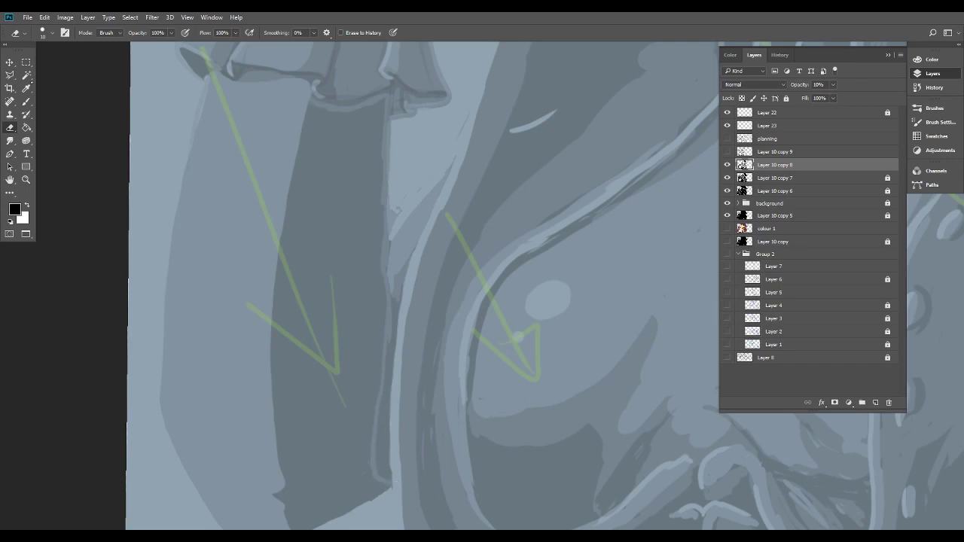
left_click(27, 74)
left_click(362, 175)
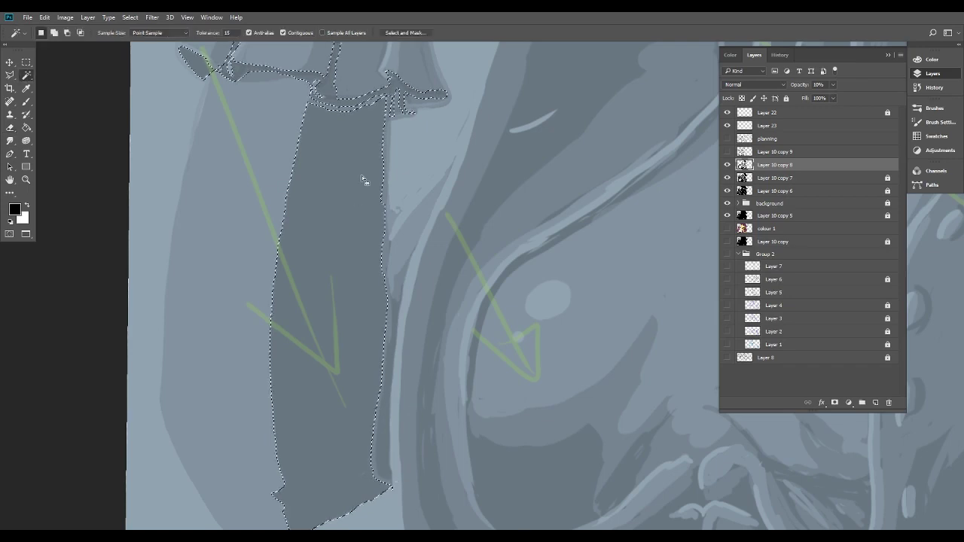
key("m")
key("ctrl+d")
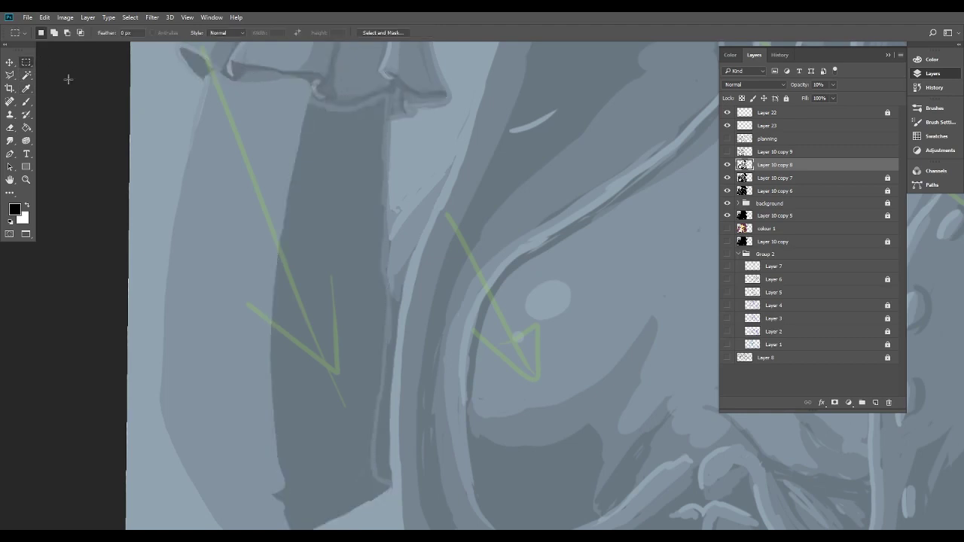
Refine the forearm shadow's lower edge with the Eraser and make a Magic Wand selection around the shadow below the cuff.
left_click(10, 127)
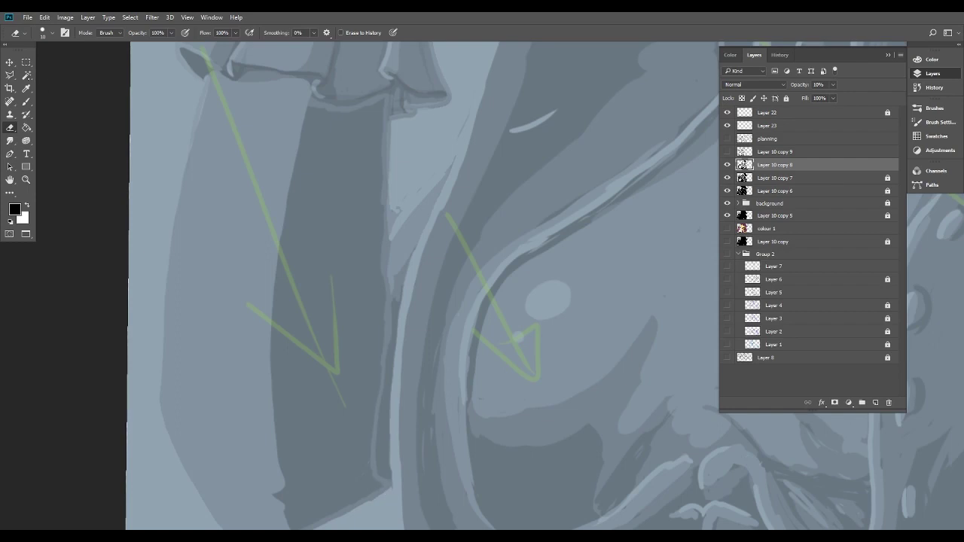
left_click(27, 75)
left_click(376, 111)
scroll(377, 111, "up", 3)
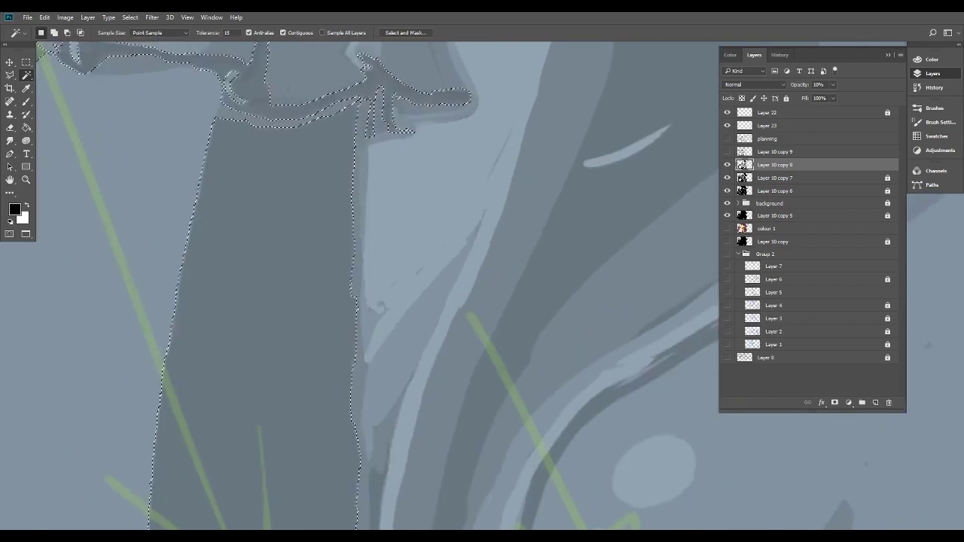
key("e")
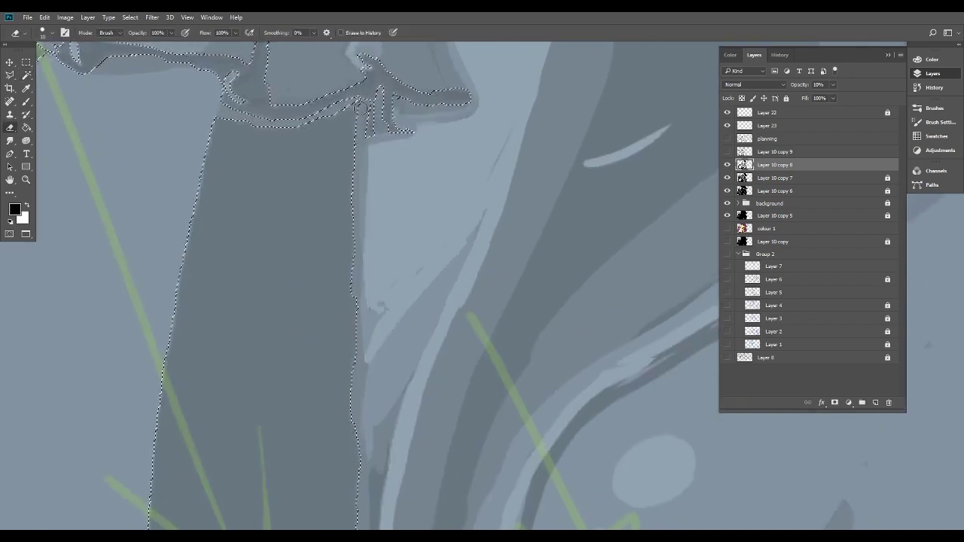
left_click(26, 75)
left_click(270, 138)
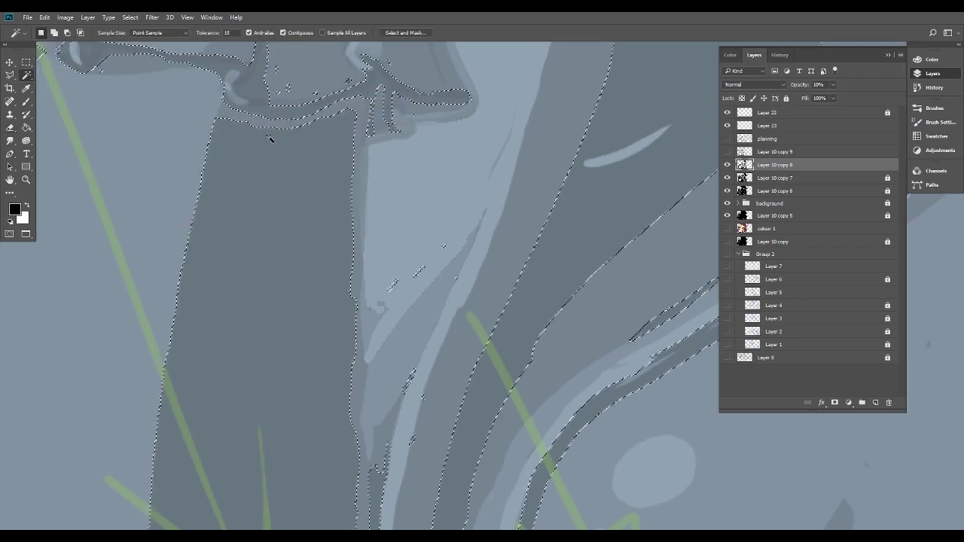
Select the dark shadow area of the forearm with the Magic Wand, clear it from Layer 10 copy 8 and deselect.
left_click(293, 163)
left_click(45, 17)
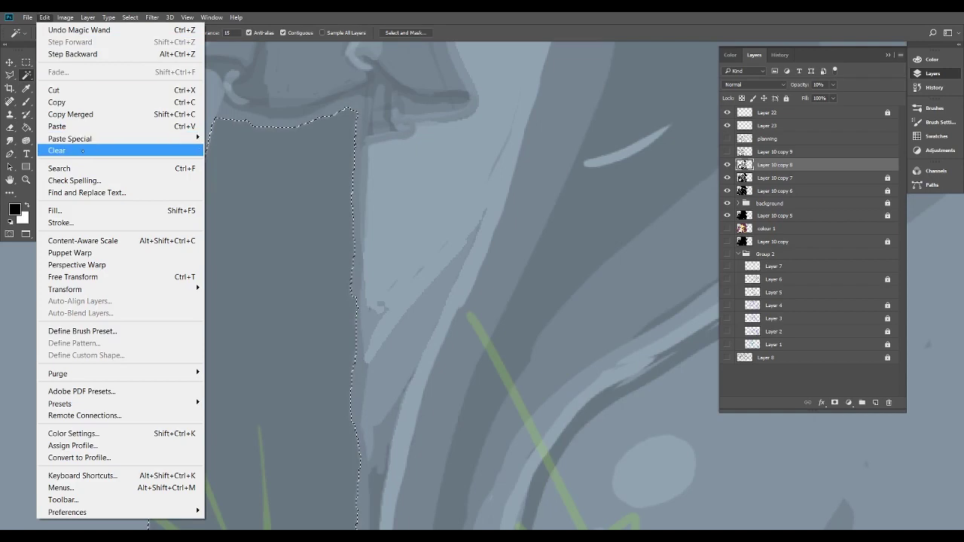
left_click(82, 151)
key("ctrl+minus")
key("ctrl+minus")
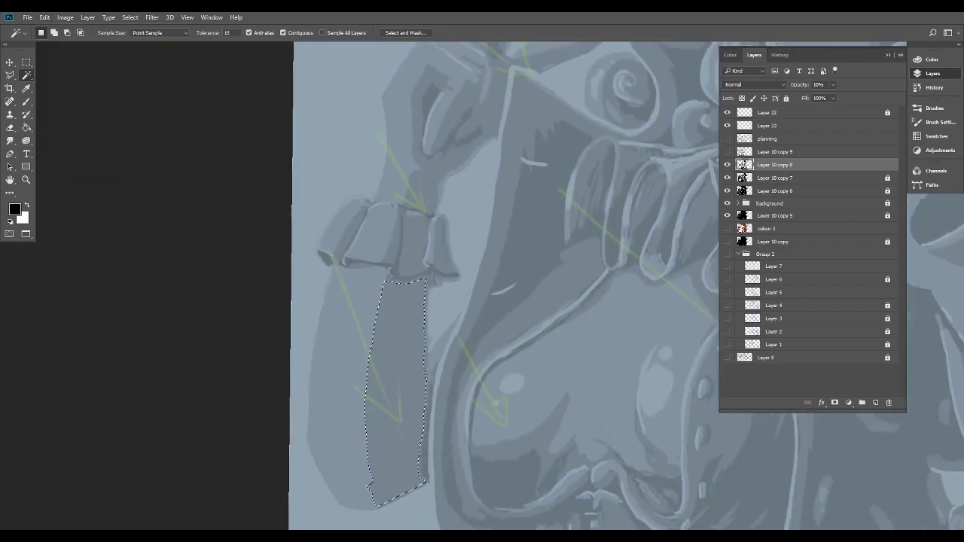
key("m")
key("ctrl+d")
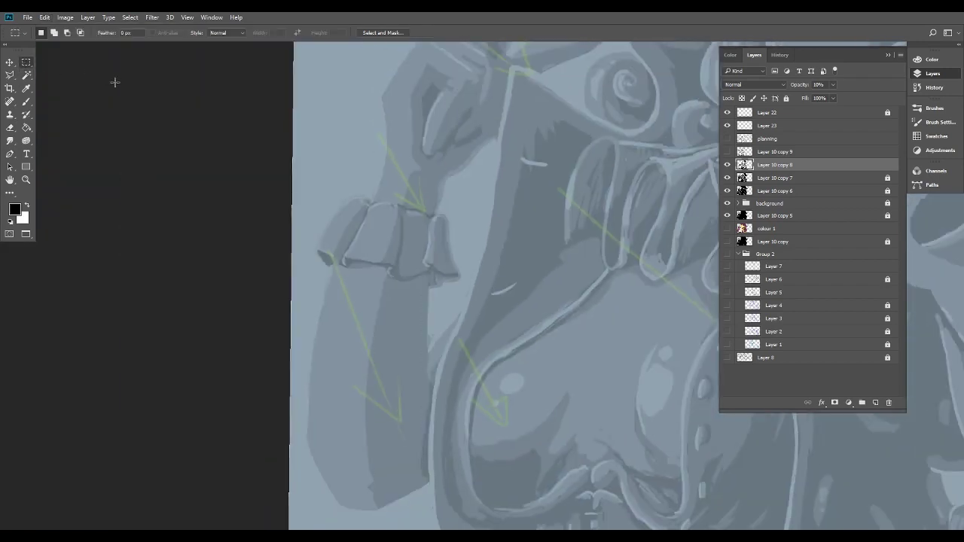
Make Layer 10 copy 9 visible and review the shading of the whole figure.
scroll(531, 365, "down", 5)
left_click_drag(573, 332, 387, 338)
left_click(728, 152)
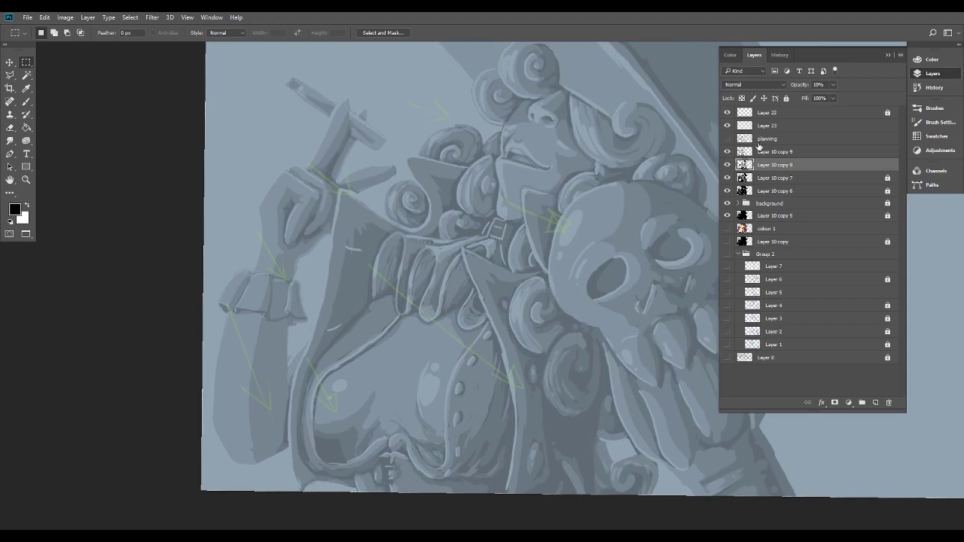
left_click_drag(615, 324, 504, 340)
scroll(505, 340, "down", 5)
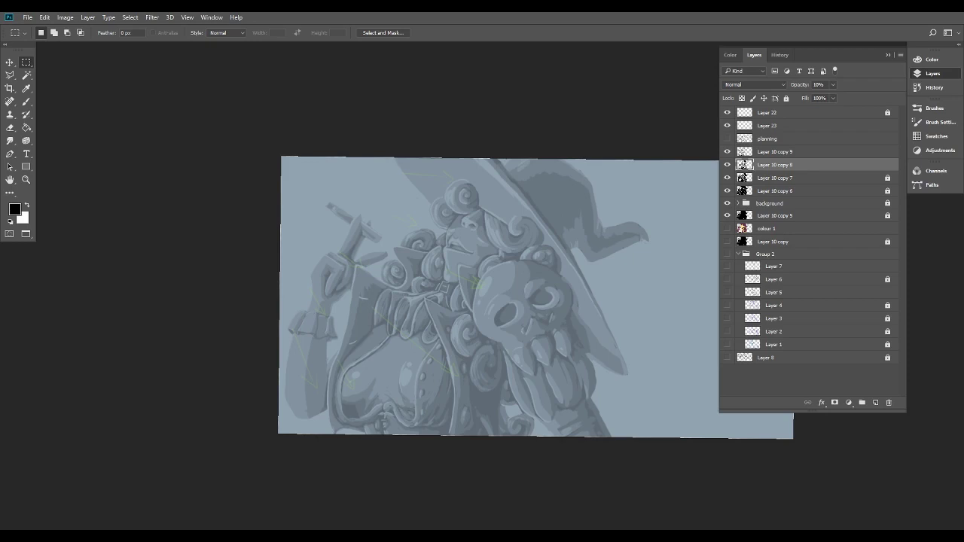
scroll(349, 406, "up", 6)
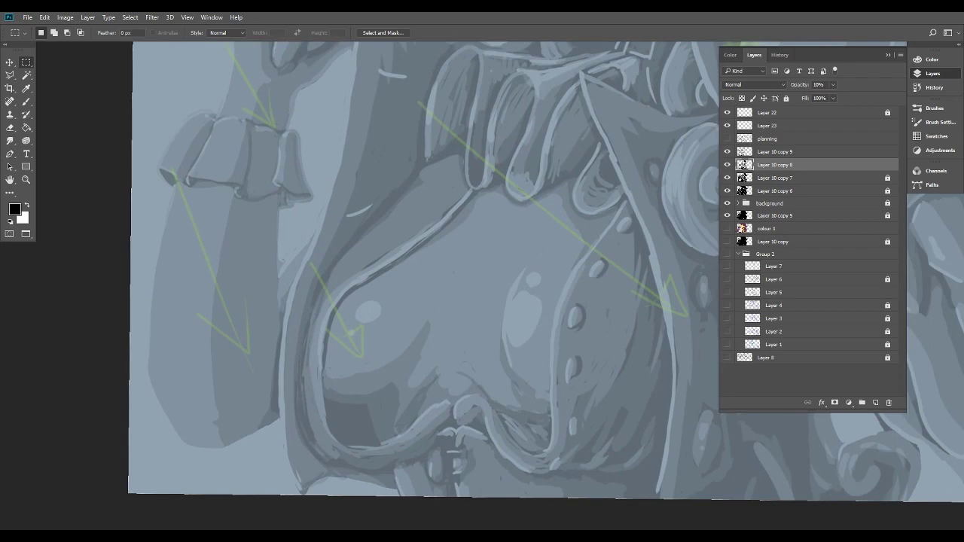
Paint long fold outlines with the Brush down the shadow side of the forearm below the ruffled cuff.
left_click(27, 101)
scroll(281, 270, "up", 2)
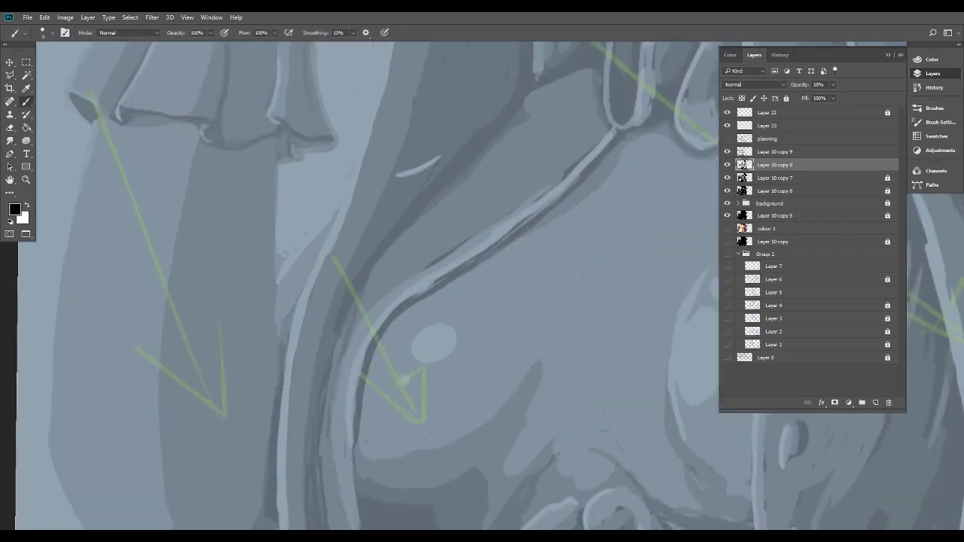
mouse_move(253, 145)
left_mouse_down()
mouse_move(233, 168)
mouse_move(248, 163)
mouse_move(237, 152)
mouse_move(209, 388)
mouse_move(219, 527)
left_mouse_up()
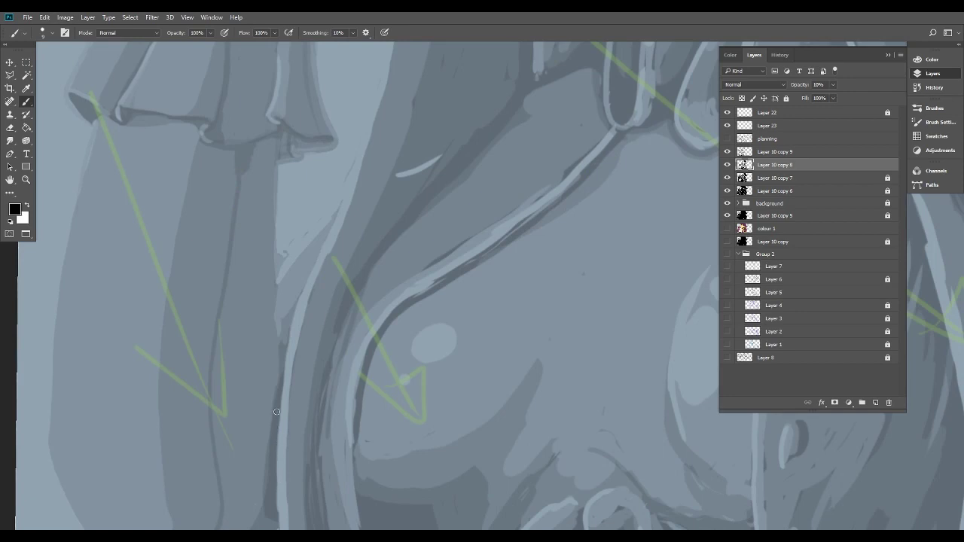
mouse_move(272, 374)
left_mouse_down()
mouse_move(254, 427)
mouse_move(250, 357)
left_mouse_up()
left_click_drag(248, 400, 263, 139)
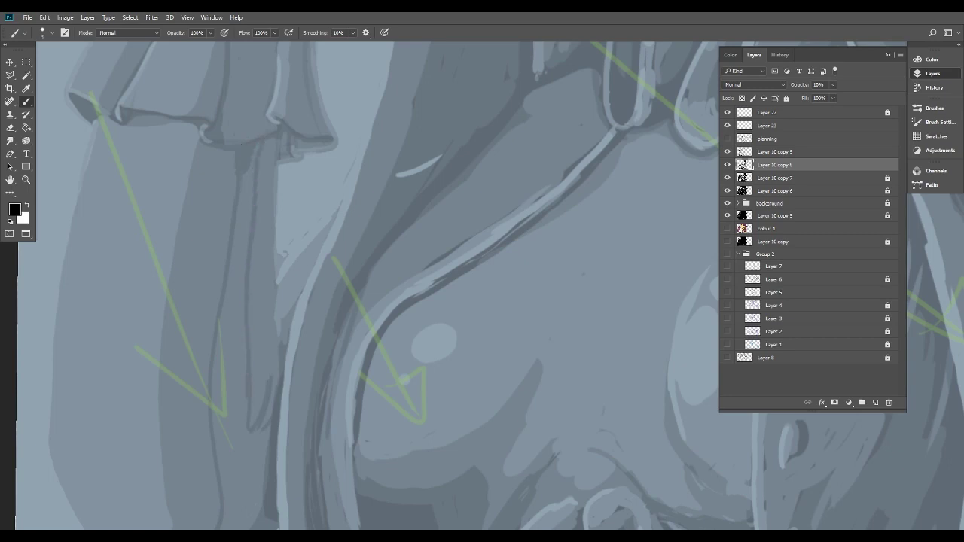
Undo the last brush change around the ruffled cuff and erase stray shadow beneath the cuff's inner corner.
key("ctrl+minus")
scroll(335, 235, "up", 4)
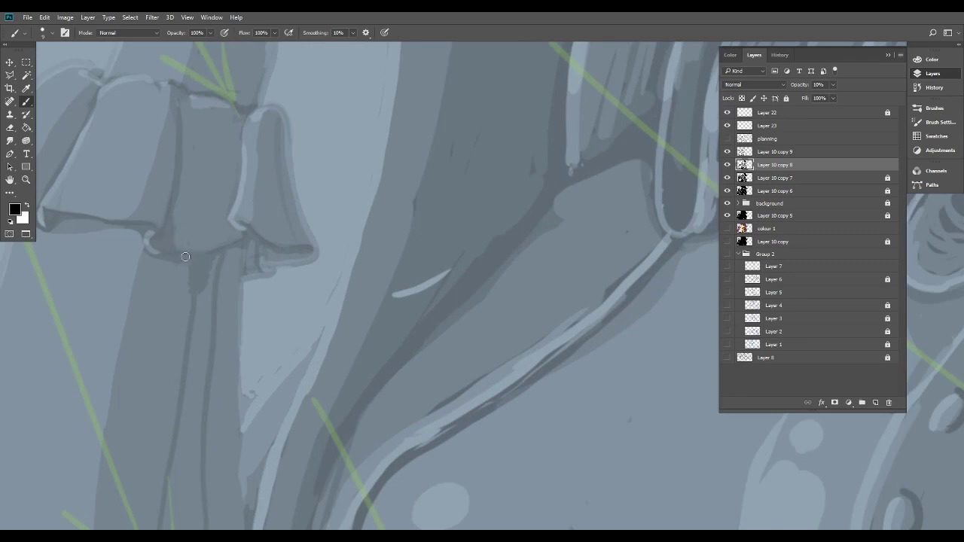
left_click_drag(286, 249, 430, 263)
mouse_move(202, 234)
left_mouse_down()
mouse_move(147, 216)
mouse_move(169, 230)
mouse_move(149, 220)
mouse_move(214, 232)
mouse_move(203, 240)
mouse_move(339, 243)
left_mouse_up()
left_click(45, 18)
left_click(61, 53)
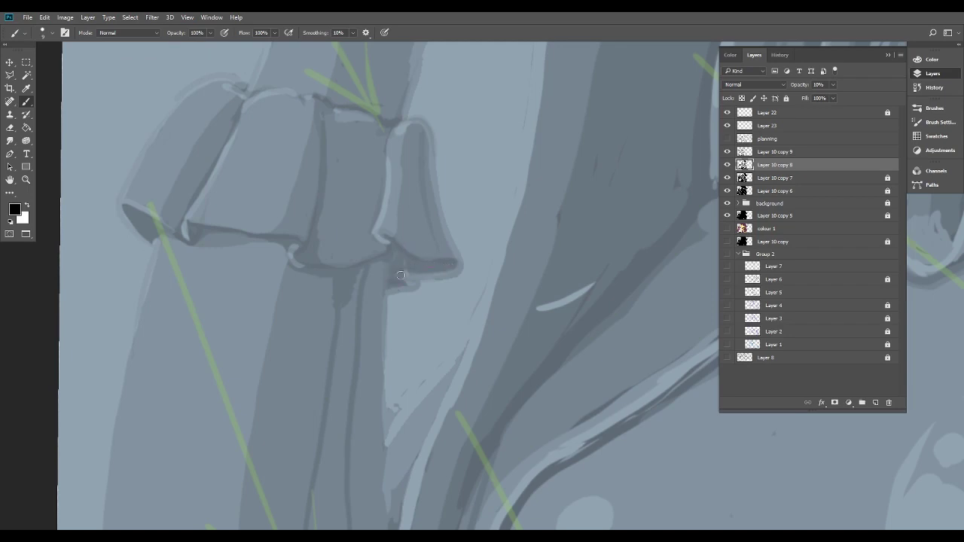
key("e")
mouse_move(415, 267)
left_mouse_down()
mouse_move(453, 268)
mouse_move(409, 265)
left_mouse_up()
scroll(475, 330, "down", 5)
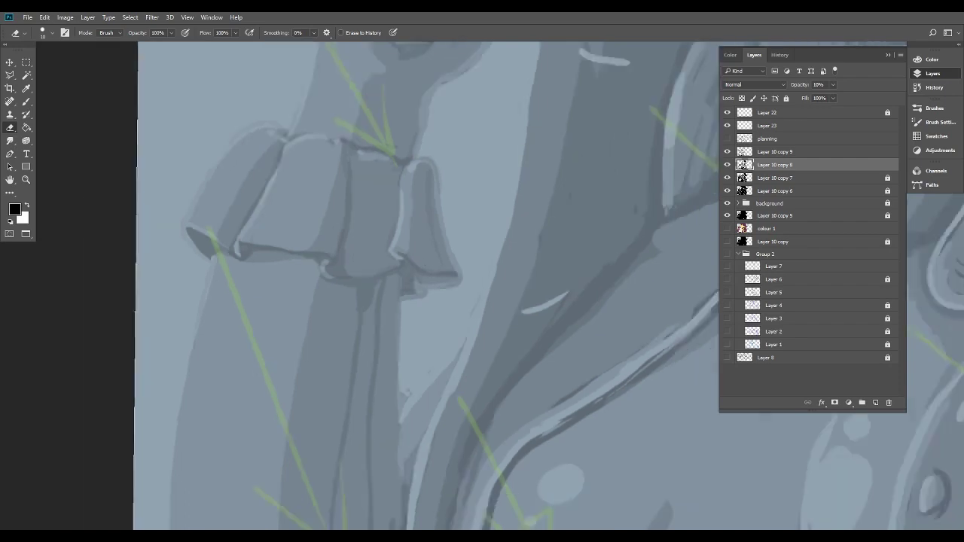
key("ctrl+plus")
key("ctrl+plus")
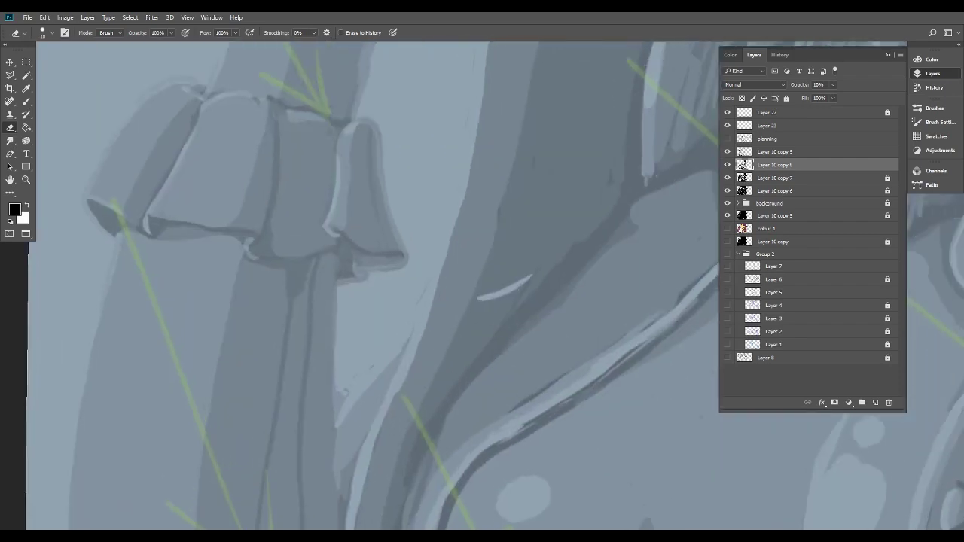
Brush the lower edge of the forearm fold to close its outline, undoing and redrawing the first stroke.
scroll(480, 302, "down", 5)
key("b")
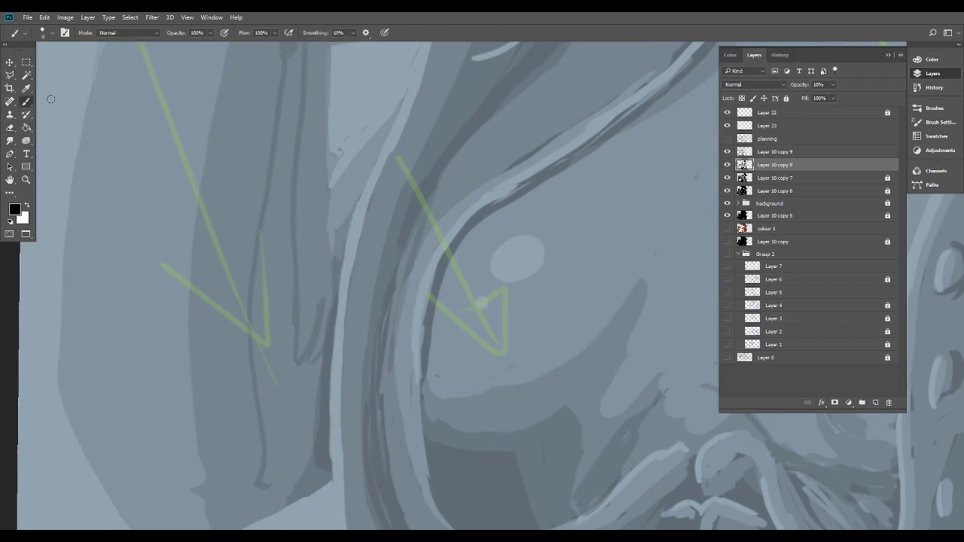
left_click_drag(267, 488, 300, 495)
left_click(44, 17)
left_click(83, 52)
left_click_drag(265, 488, 311, 466)
scroll(436, 359, "down", 5)
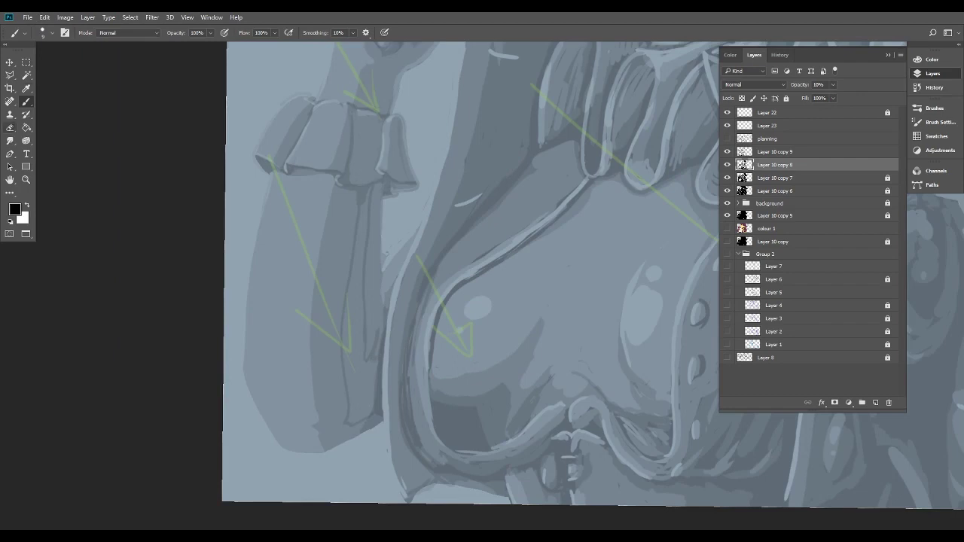
Fill the outlined forearm fold with black using the Paint Bucket and check the result in the whole painting.
left_click(26, 128)
left_click(367, 377)
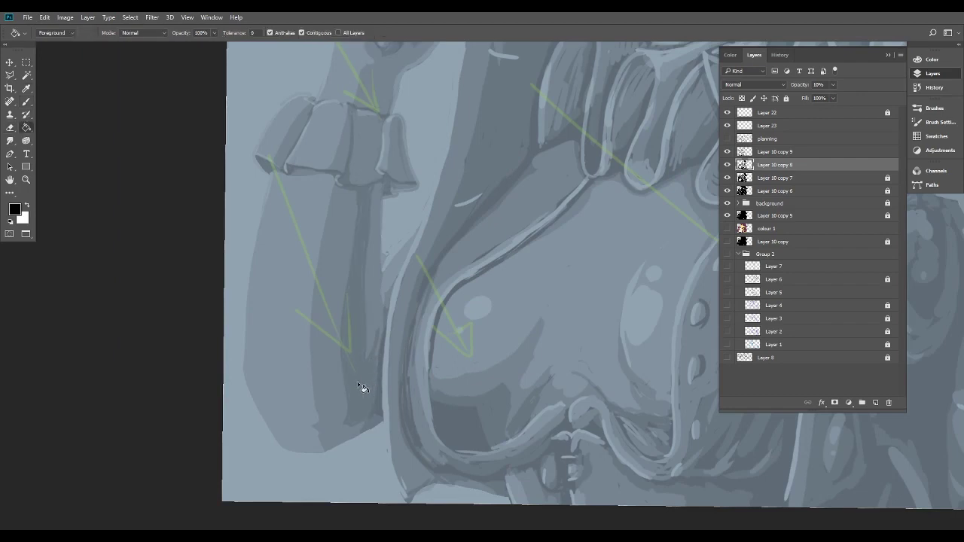
scroll(467, 356, "down", 1)
scroll(376, 373, "down", 4)
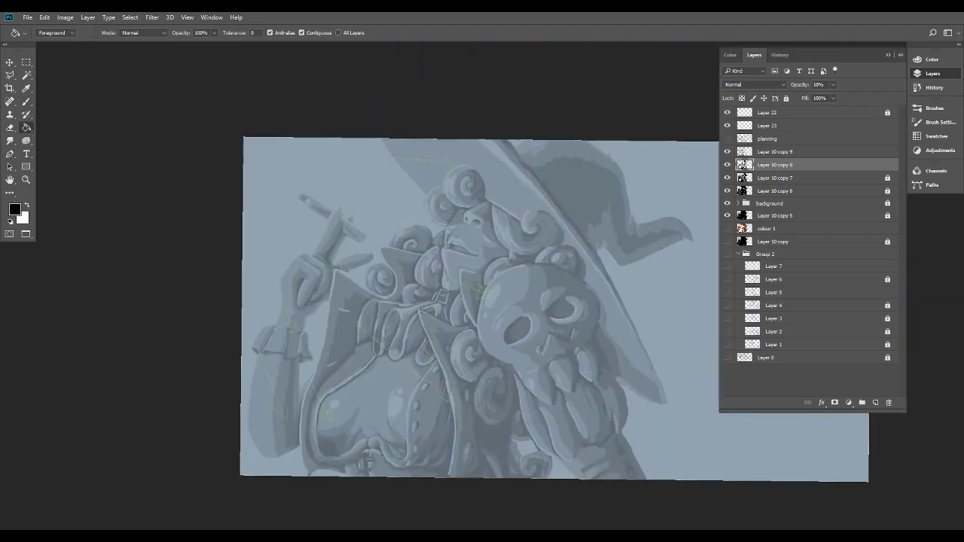
Paint dark shadow strokes with the Brush beneath the curled fingers, where the palm meets the wrist.
scroll(370, 456, "up", 5)
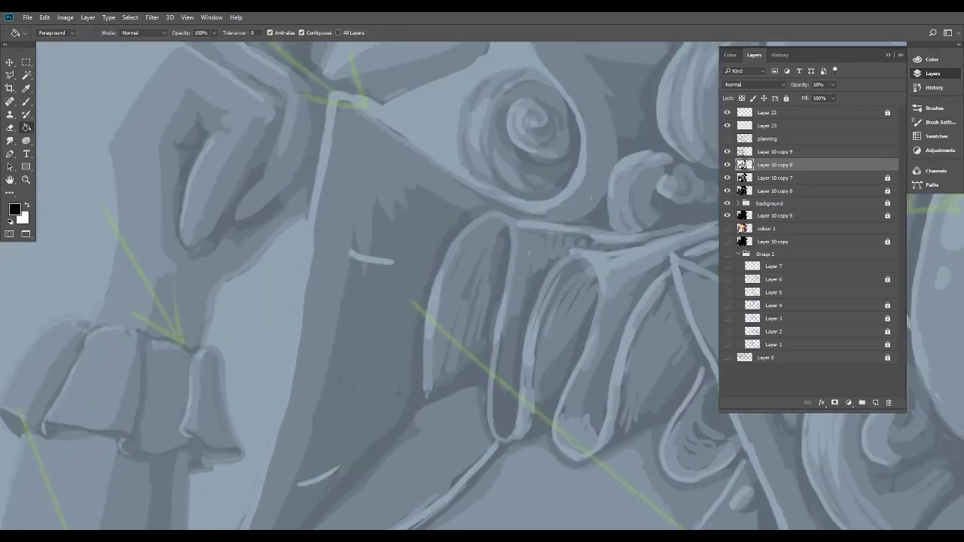
left_click(26, 102)
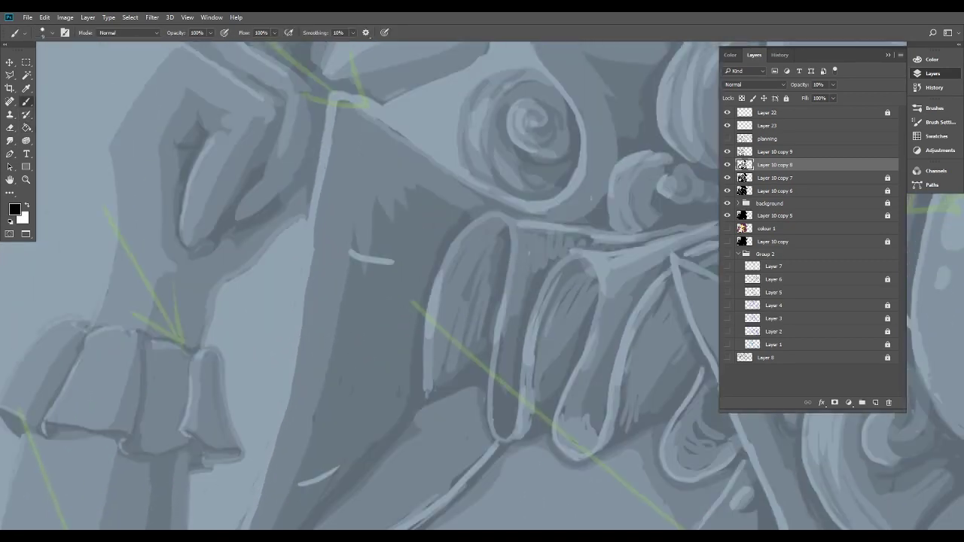
scroll(332, 385, "up", 3)
left_click_drag(332, 386, 487, 401)
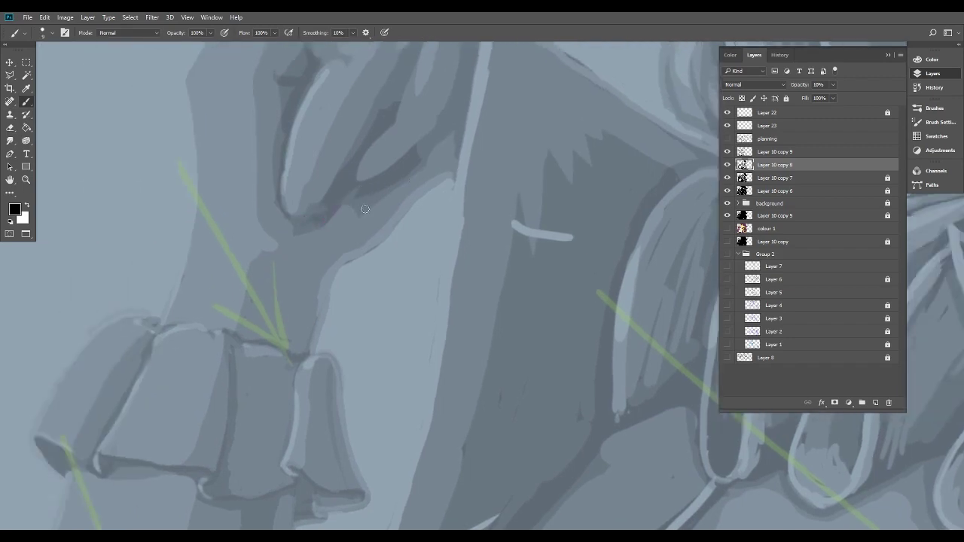
mouse_move(367, 205)
left_mouse_down()
mouse_move(332, 218)
mouse_move(352, 196)
mouse_move(314, 232)
left_mouse_up()
scroll(465, 305, "down", 5)
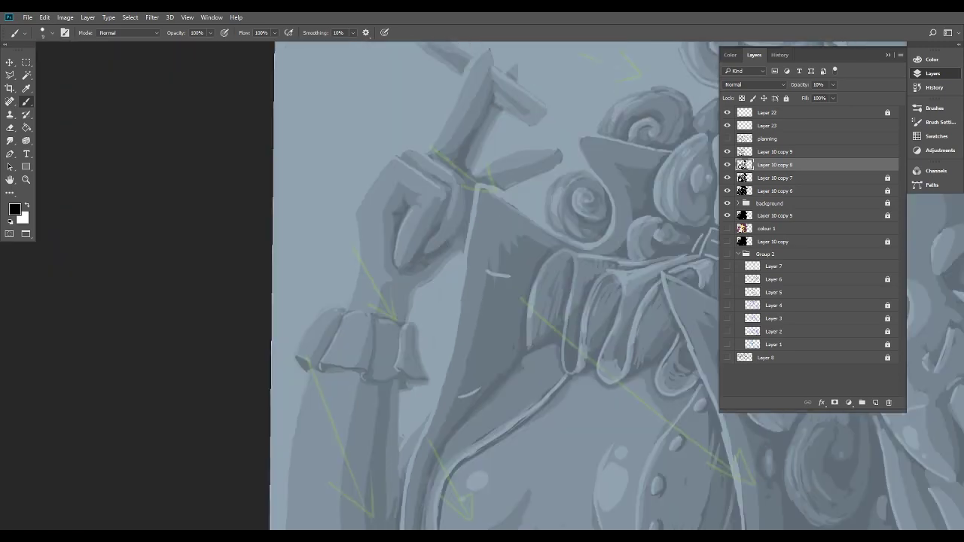
key("ctrl+plus")
key("ctrl+plus")
key("ctrl+plus")
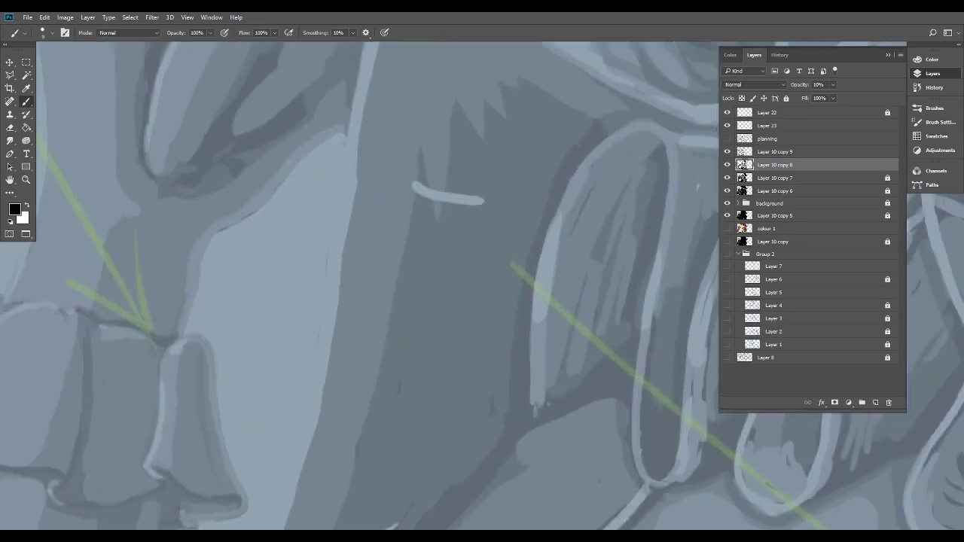
left_click_drag(339, 226, 505, 344)
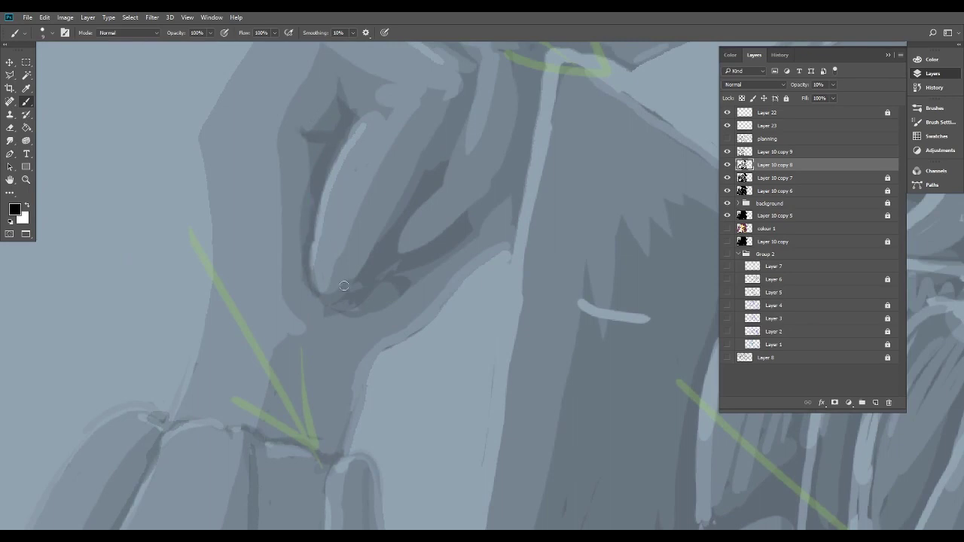
Hide Layer 10 copy 9 and switch Layer 10 copy 8 off and on to compare the hand's shading.
left_click(728, 151)
left_click(728, 152)
left_click(727, 152)
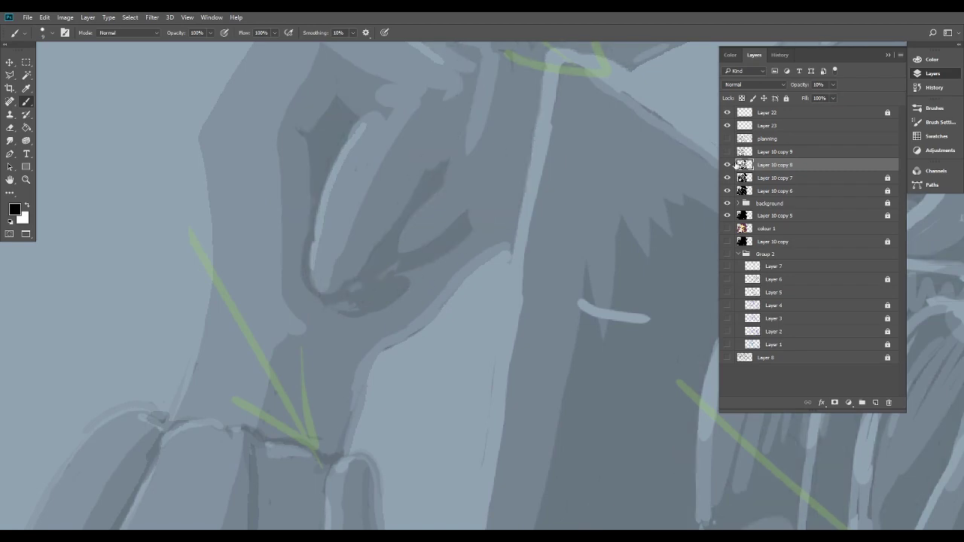
left_click(727, 165)
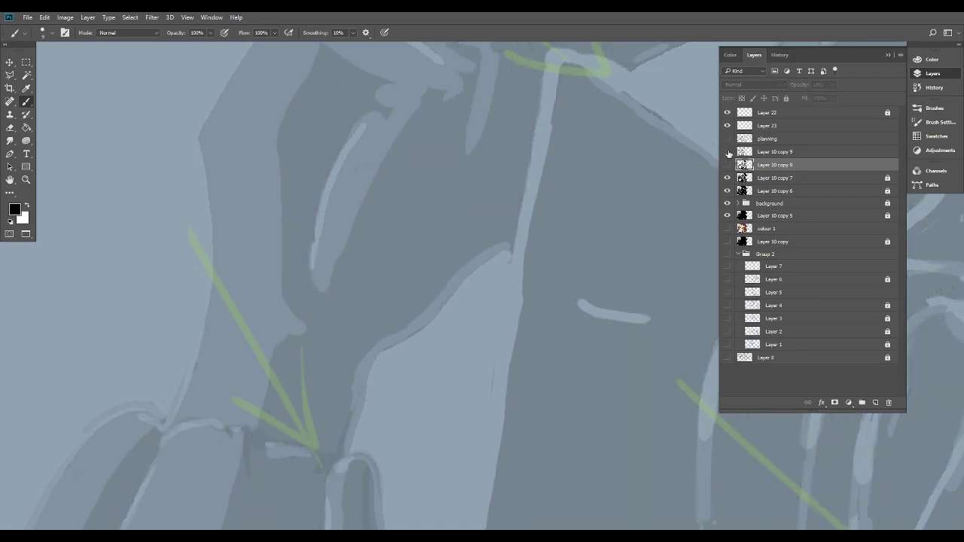
left_click(728, 164)
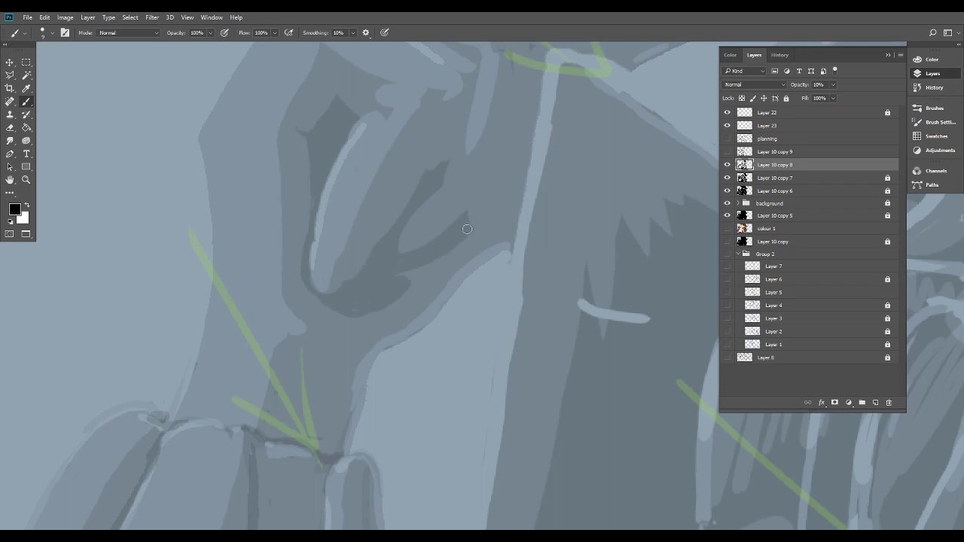
Paint thin shadow lines along the knuckles and between the fingers, checking the hand against the planning sketch layer.
left_click_drag(489, 230, 390, 346)
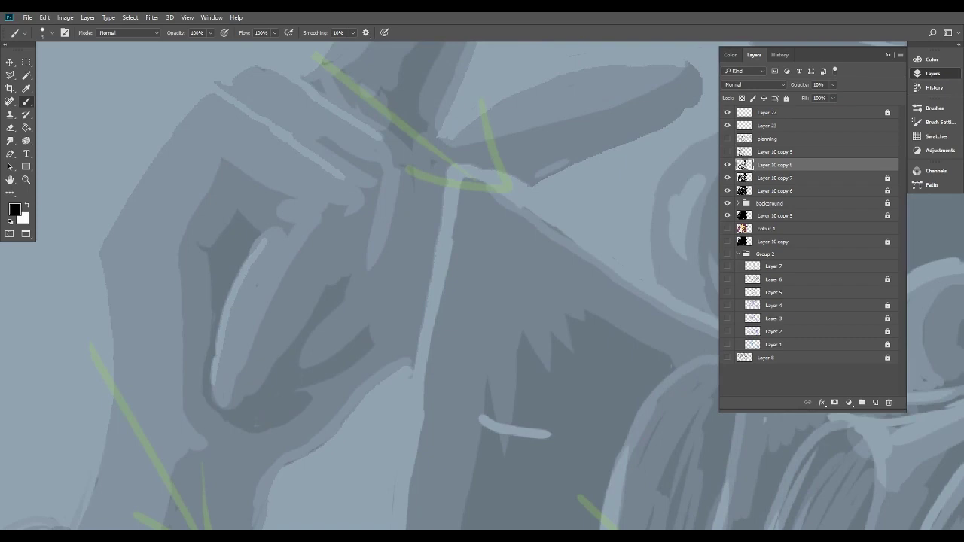
left_click_drag(234, 85, 324, 143)
mouse_move(370, 178)
left_mouse_down()
mouse_move(339, 155)
mouse_move(343, 278)
mouse_move(376, 205)
left_mouse_up()
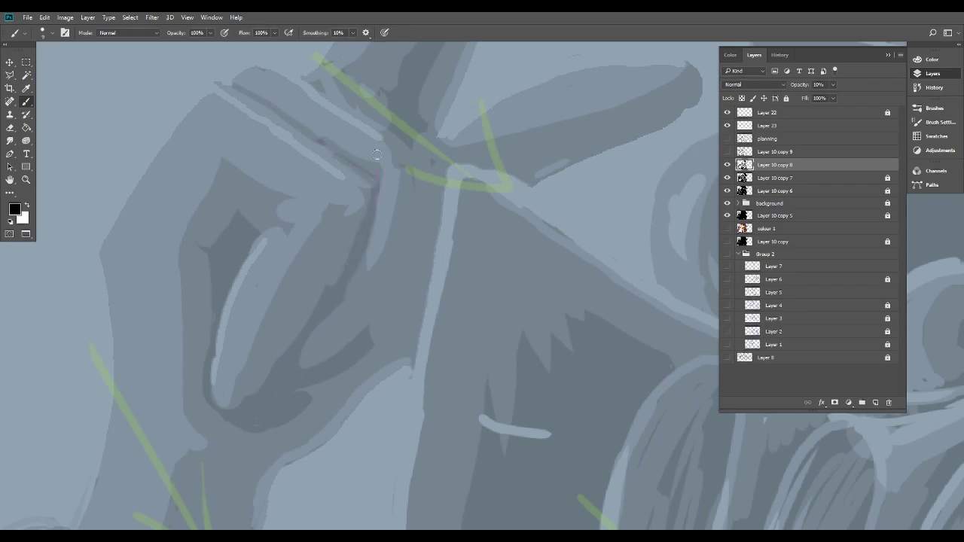
left_click_drag(406, 144, 396, 137)
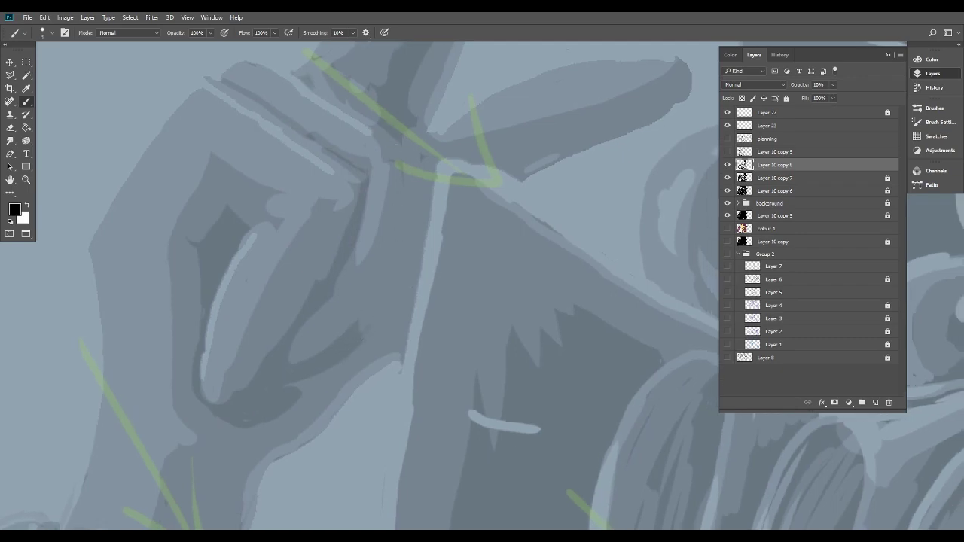
left_click(728, 139)
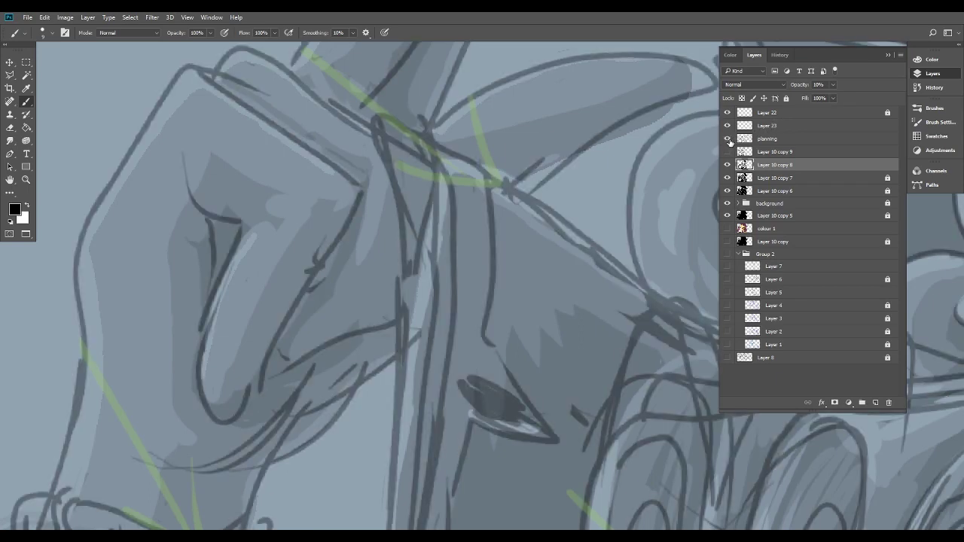
left_click(728, 138)
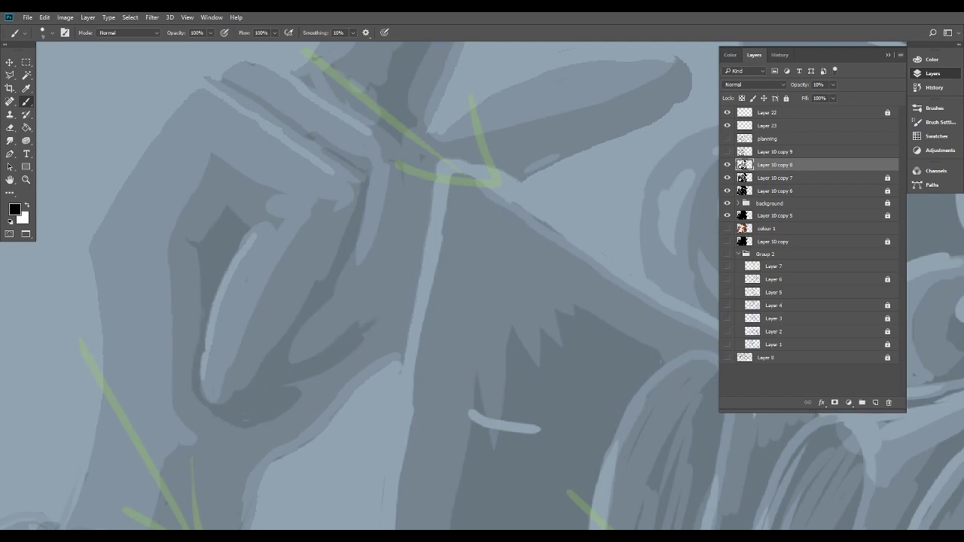
Extend the dark shading between the fingers and along the side of the hand next to the coat collar.
scroll(477, 341, "down", 5)
left_click_drag(476, 341, 383, 412)
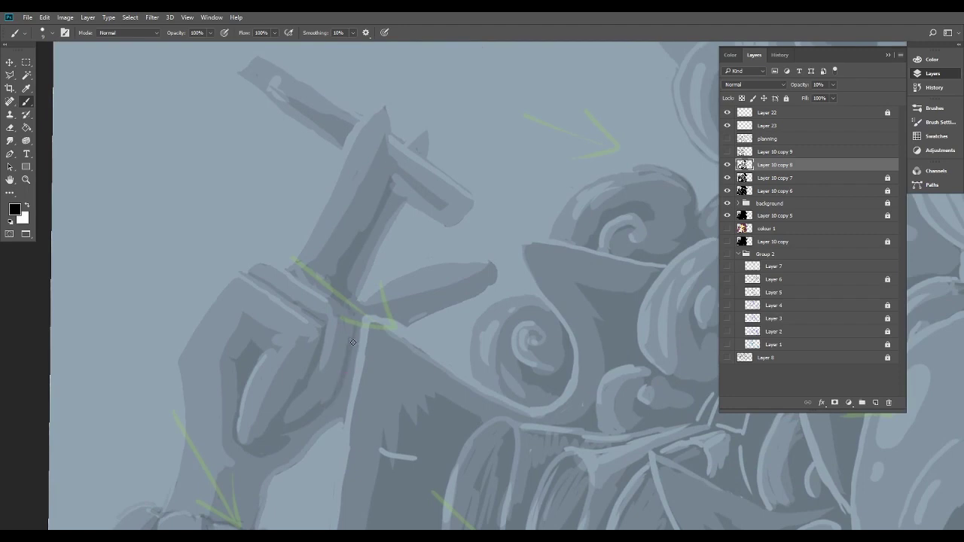
key("ctrl+minus")
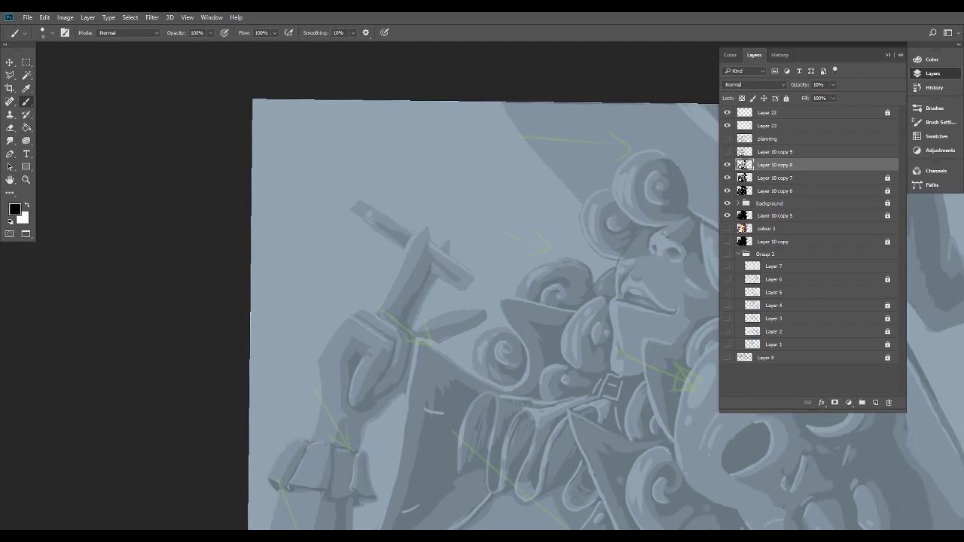
left_click_drag(467, 301, 505, 275)
scroll(503, 390, "up", 5)
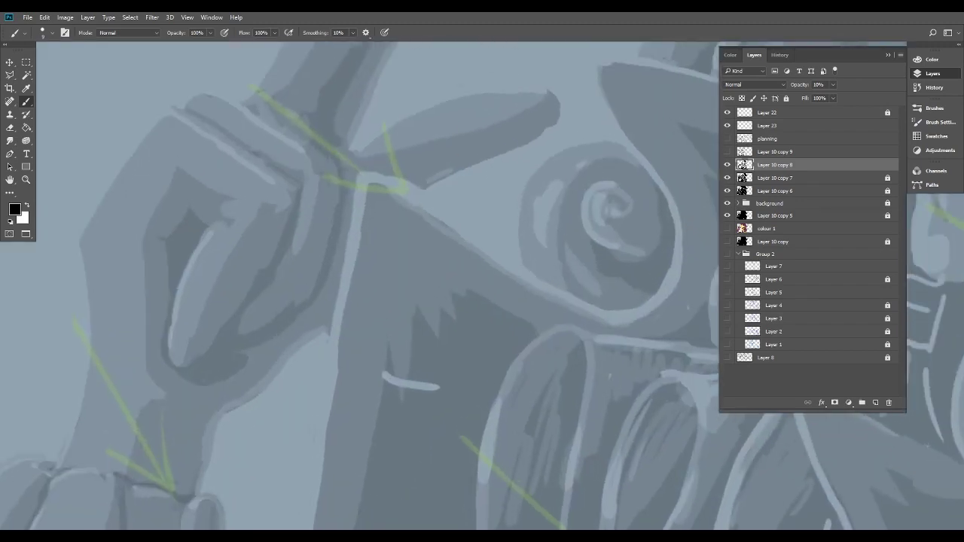
mouse_move(259, 320)
left_mouse_down()
mouse_move(269, 321)
mouse_move(242, 333)
mouse_move(330, 358)
mouse_move(378, 356)
left_mouse_up()
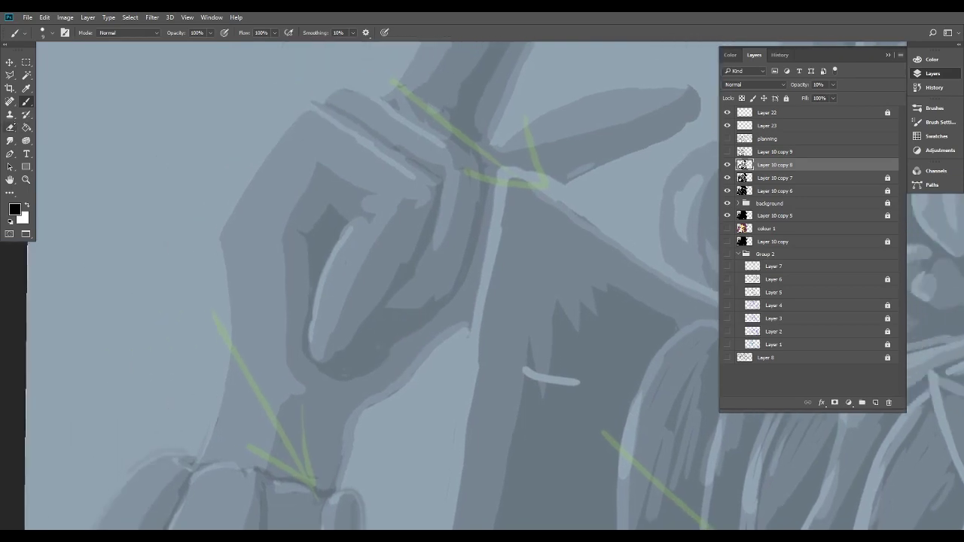
Erase excess shadow beneath the curled fingers and along the palm's inner shadow on Layer 10 copy 8.
key("e")
left_click_drag(392, 346, 399, 351)
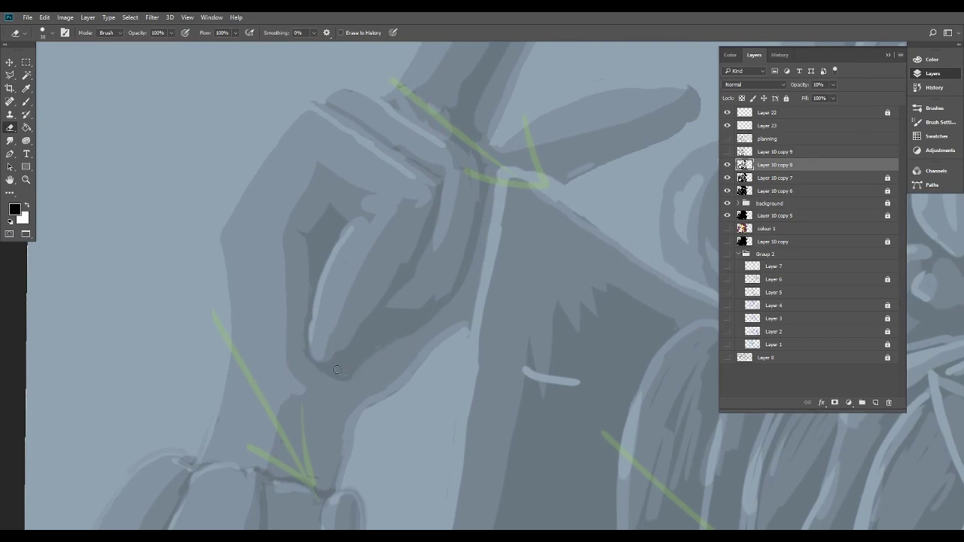
mouse_move(322, 370)
left_mouse_down()
mouse_move(354, 369)
mouse_move(346, 383)
mouse_move(351, 367)
left_mouse_up()
scroll(463, 358, "down", 5)
scroll(493, 344, "up", 4)
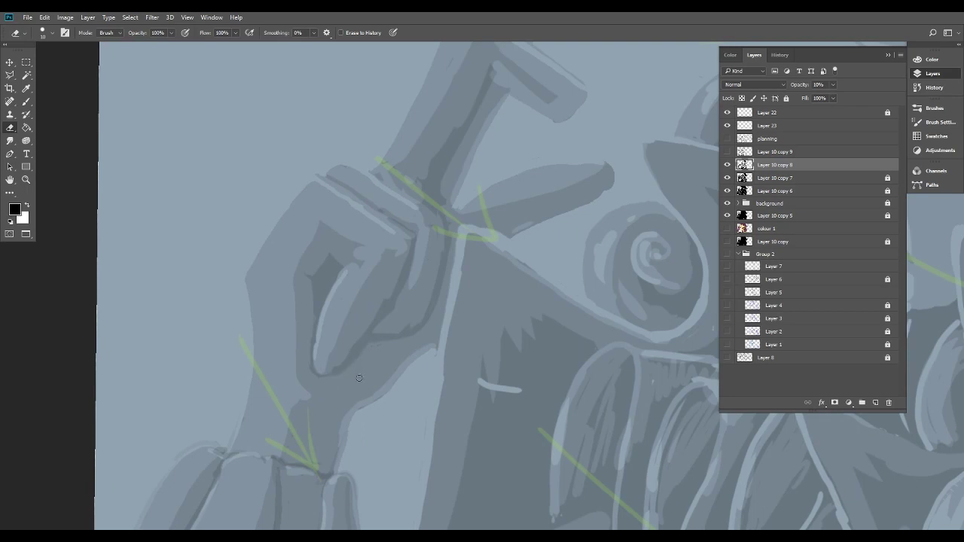
scroll(511, 386, "down", 5)
left_click_drag(503, 392, 368, 336)
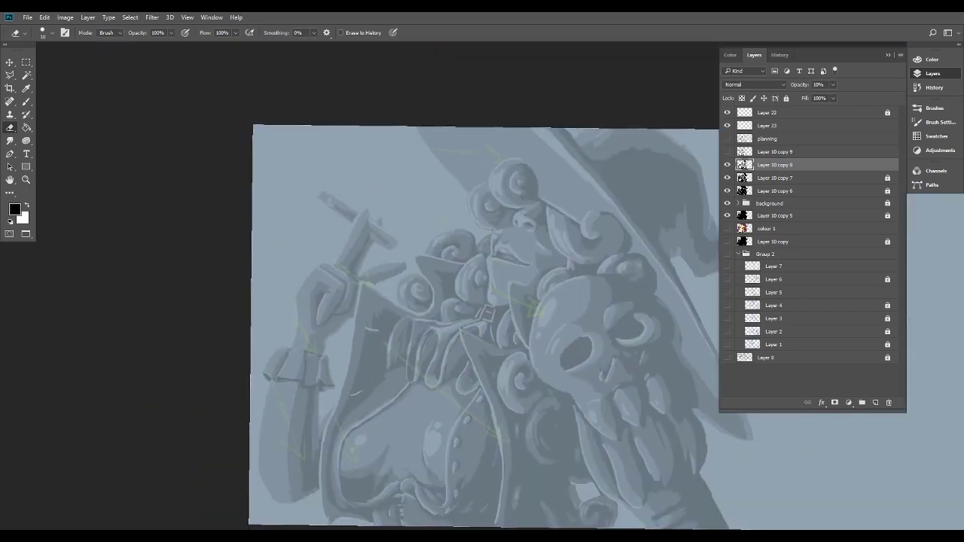
scroll(364, 339, "up", 5)
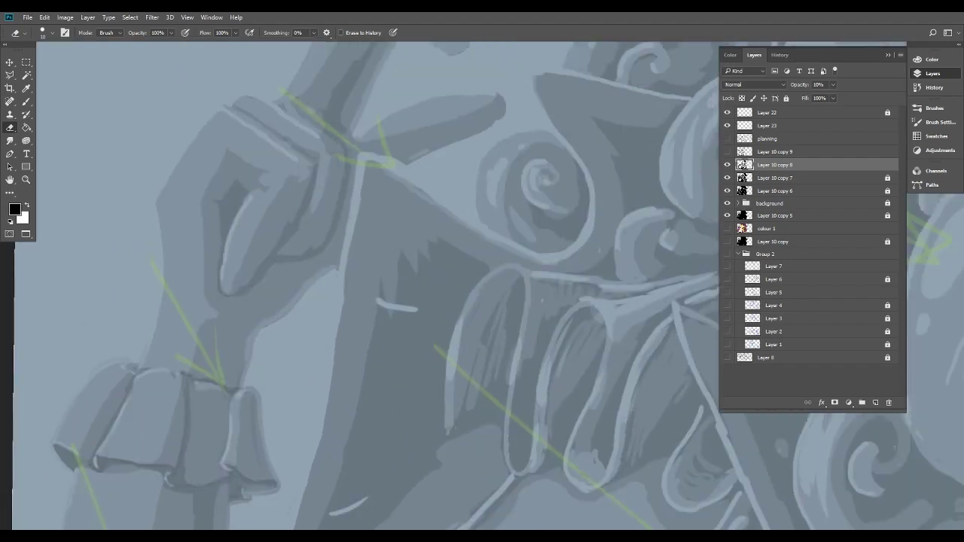
key("ctrl+plus")
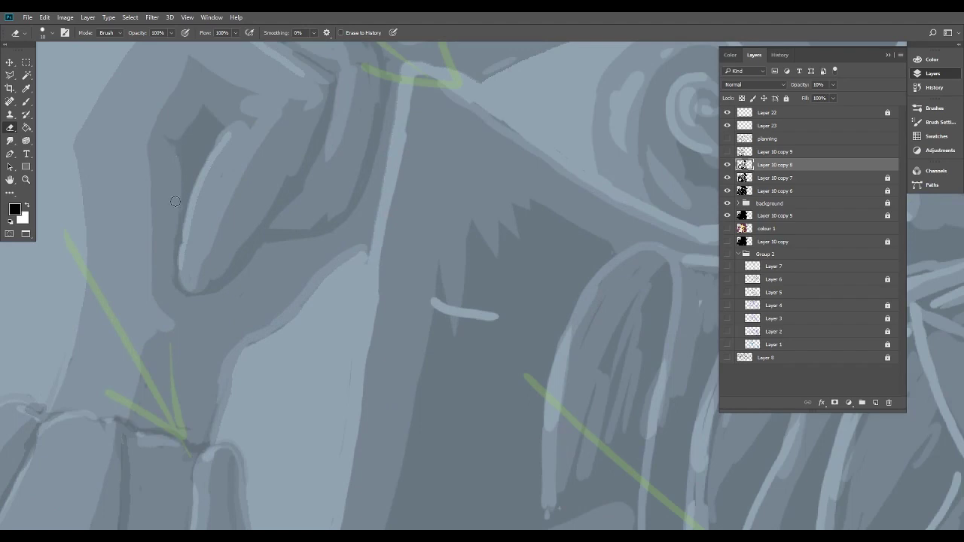
left_click_drag(172, 134, 204, 103)
Show Layer 10 copy 9 and erase its shading from the palm and fingers using a larger Eraser.
left_click(727, 151)
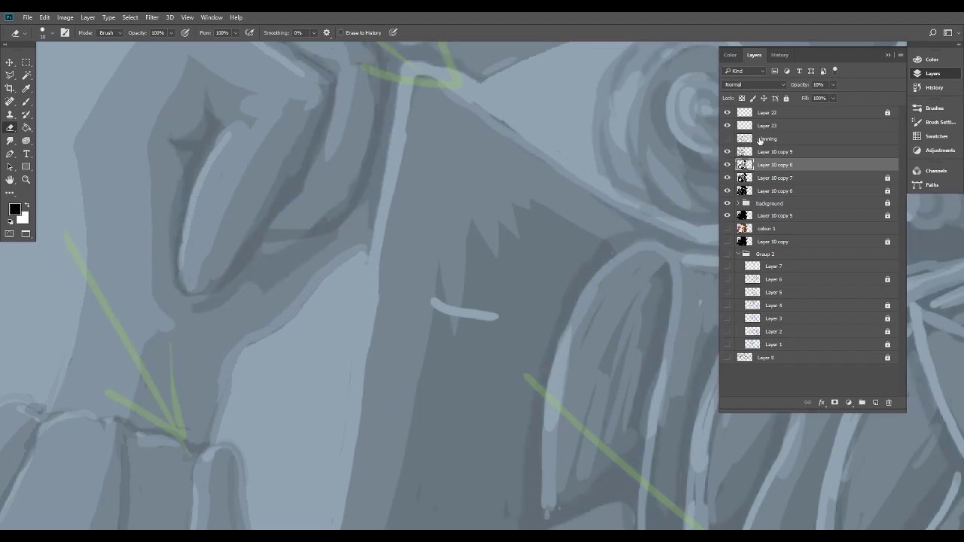
left_click(799, 153)
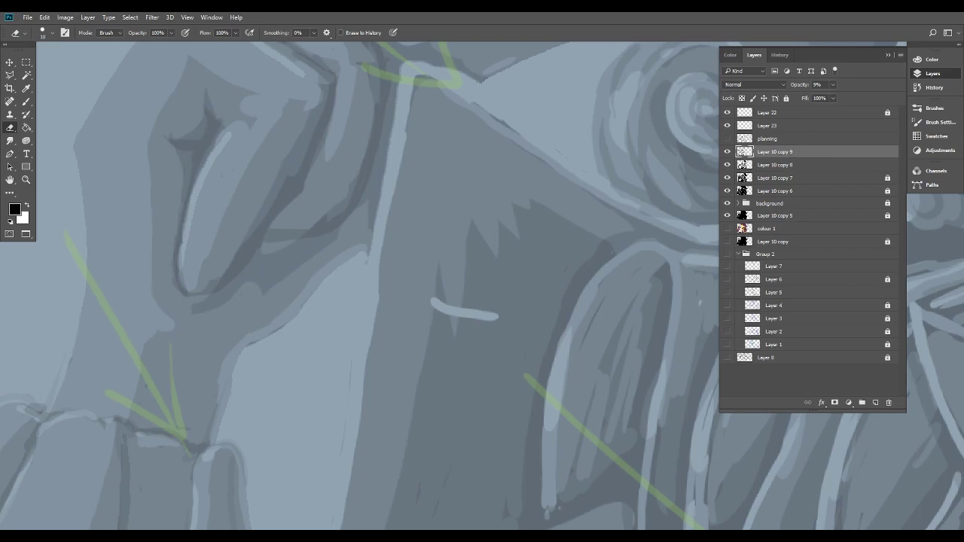
left_click_drag(433, 301, 386, 423)
scroll(386, 423, "down", 4)
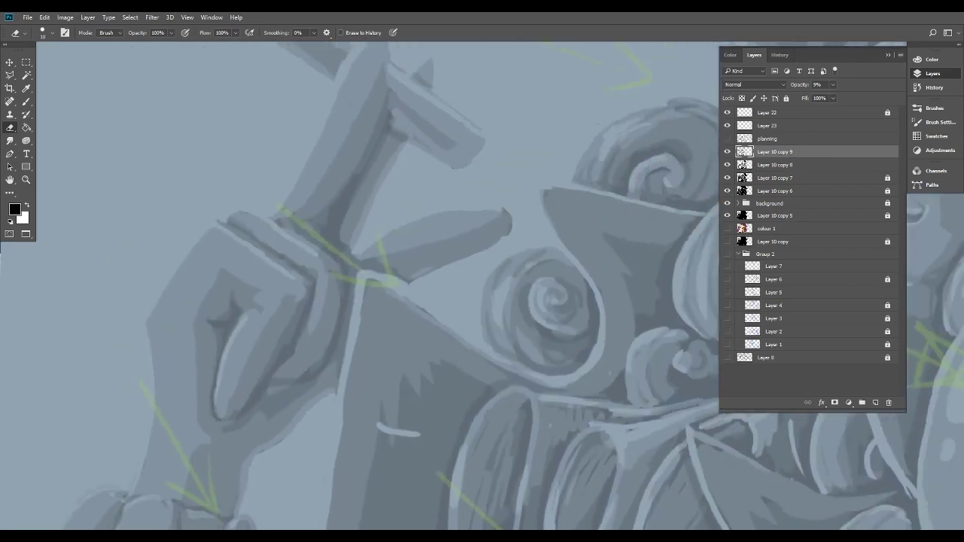
left_click(52, 33)
left_click(72, 64)
left_click(239, 322)
mouse_move(222, 300)
left_mouse_down()
mouse_move(225, 373)
mouse_move(247, 348)
mouse_move(265, 419)
mouse_move(238, 419)
mouse_move(257, 372)
mouse_move(270, 395)
mouse_move(315, 392)
mouse_move(336, 258)
mouse_move(230, 219)
left_mouse_up()
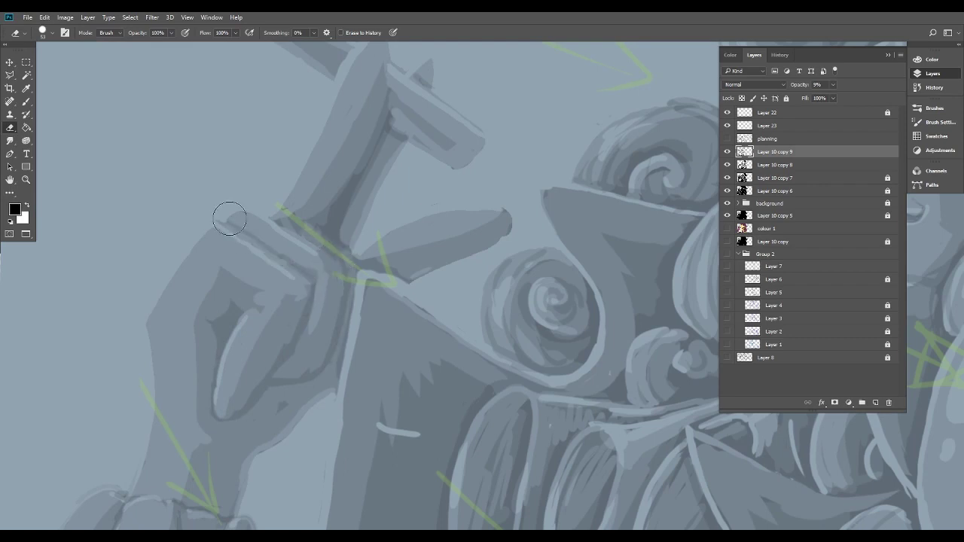
left_click_drag(254, 409, 278, 408)
Erase the upper part of the dark shadow band on the forearm below the cuff on Layer 10 copy 8.
scroll(432, 349, "down", 5)
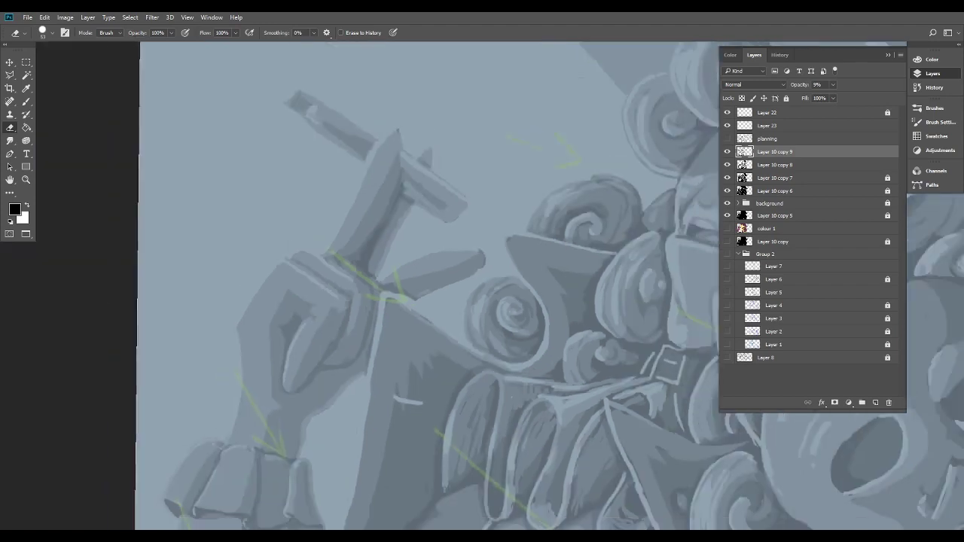
scroll(437, 306, "down", 2)
scroll(407, 308, "up", 6)
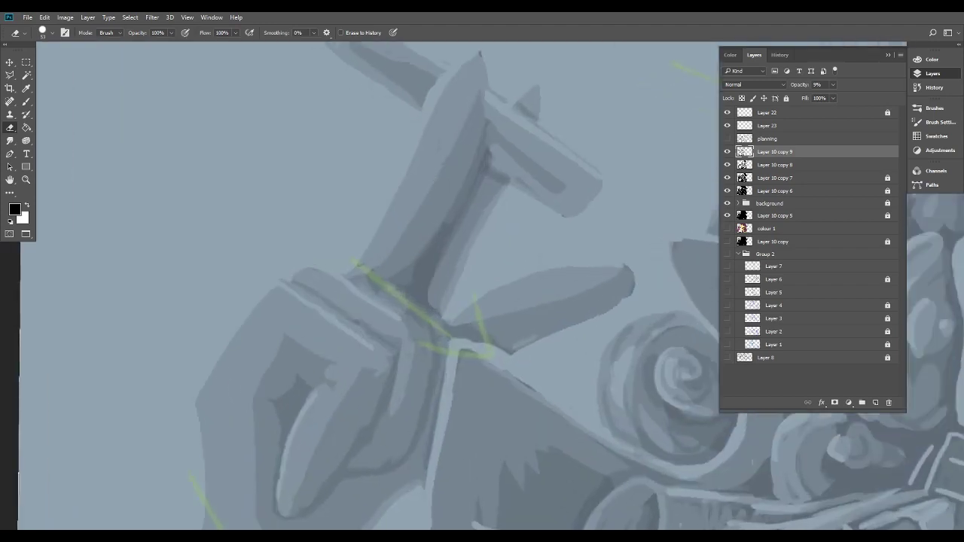
left_click(824, 165)
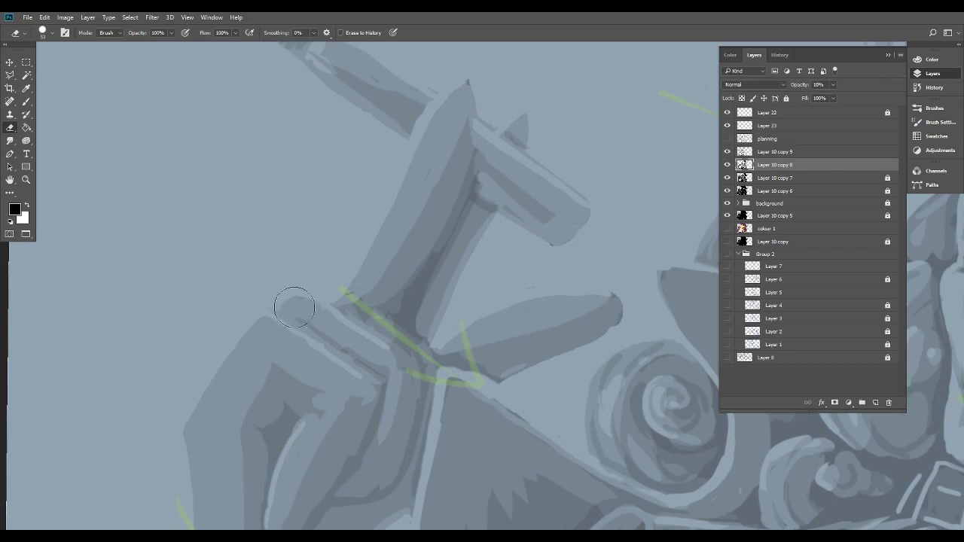
scroll(495, 364, "down", 5)
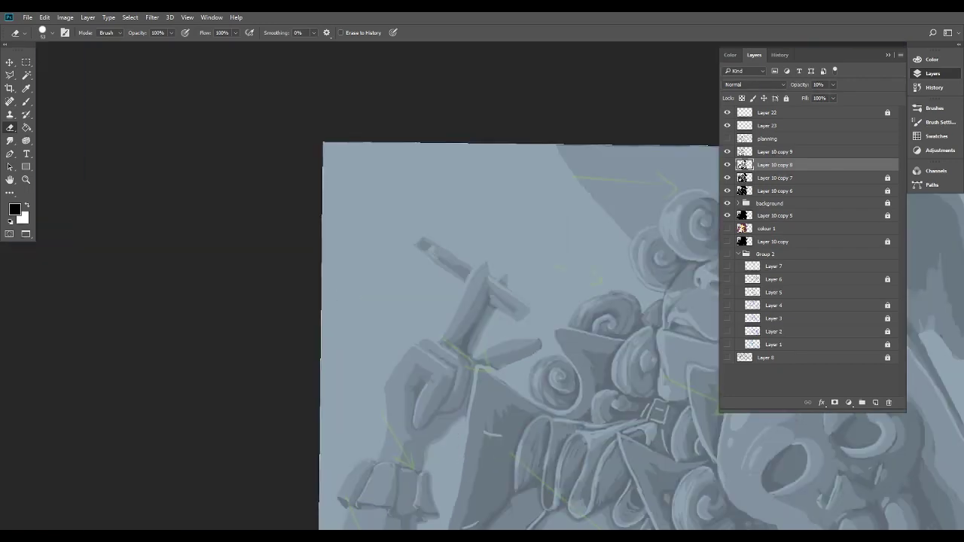
left_click_drag(496, 364, 482, 192)
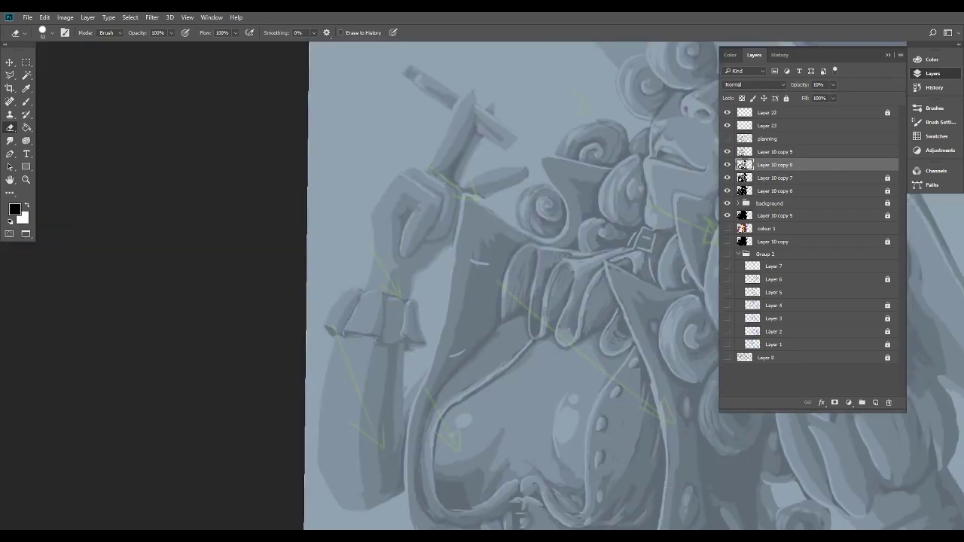
key("ctrl+plus")
key("ctrl+plus")
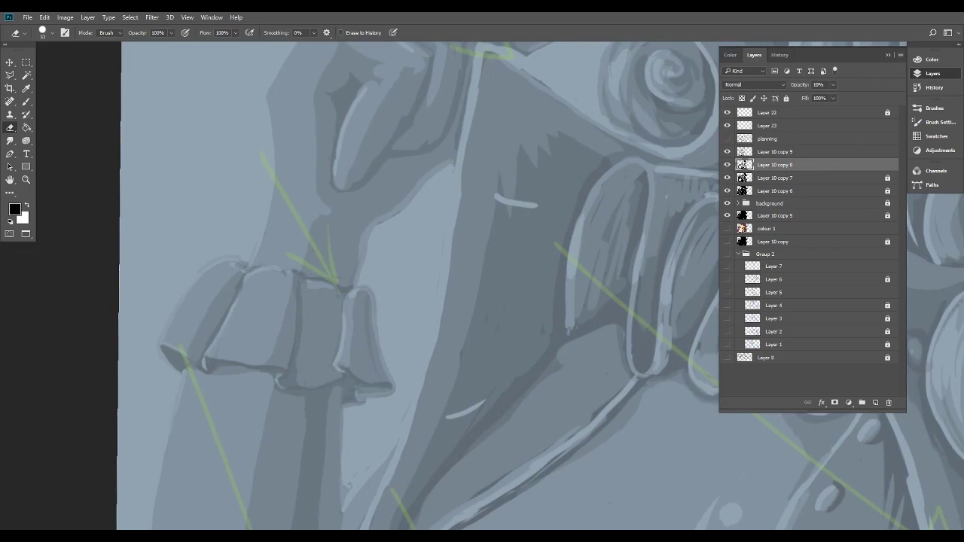
left_click_drag(422, 406, 541, 175)
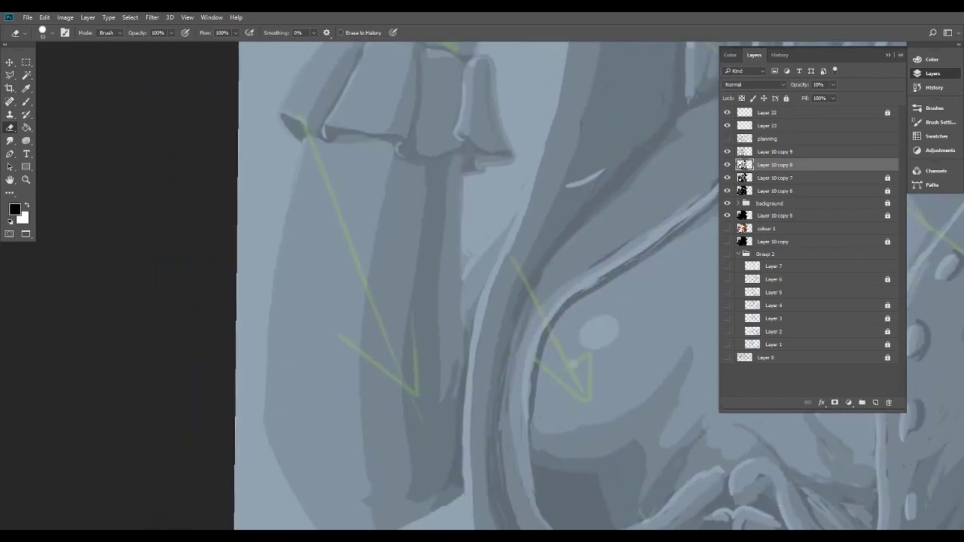
mouse_move(432, 174)
left_mouse_down()
mouse_move(447, 177)
mouse_move(432, 185)
mouse_move(465, 159)
mouse_move(440, 188)
mouse_move(415, 259)
mouse_move(441, 265)
mouse_move(418, 436)
left_mouse_up()
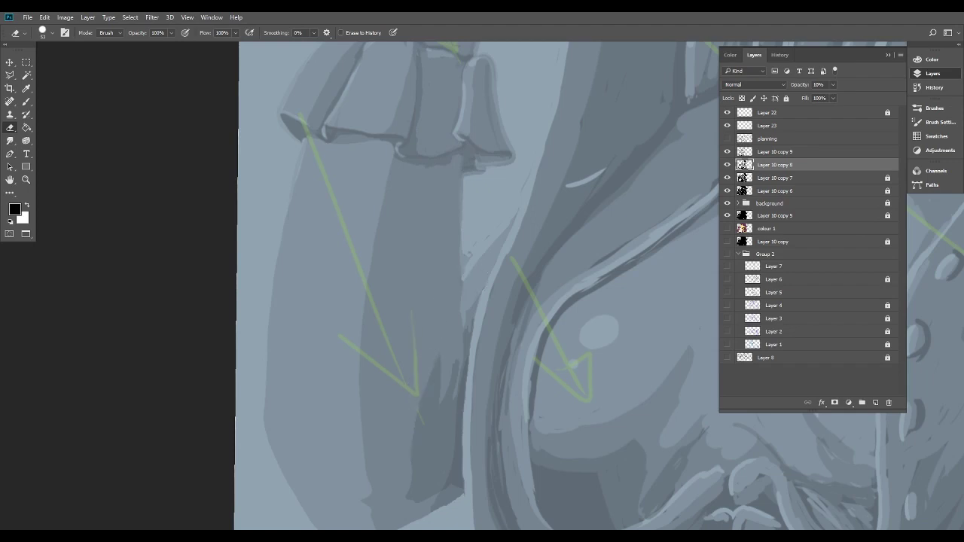
left_click_drag(478, 392, 422, 392)
Paint a thin, pointed shadow stroke with the Brush down the forearm's shaded side.
key("ctrl+plus")
key("b")
mouse_move(305, 363)
left_mouse_down()
mouse_move(300, 422)
mouse_move(315, 414)
left_mouse_up()
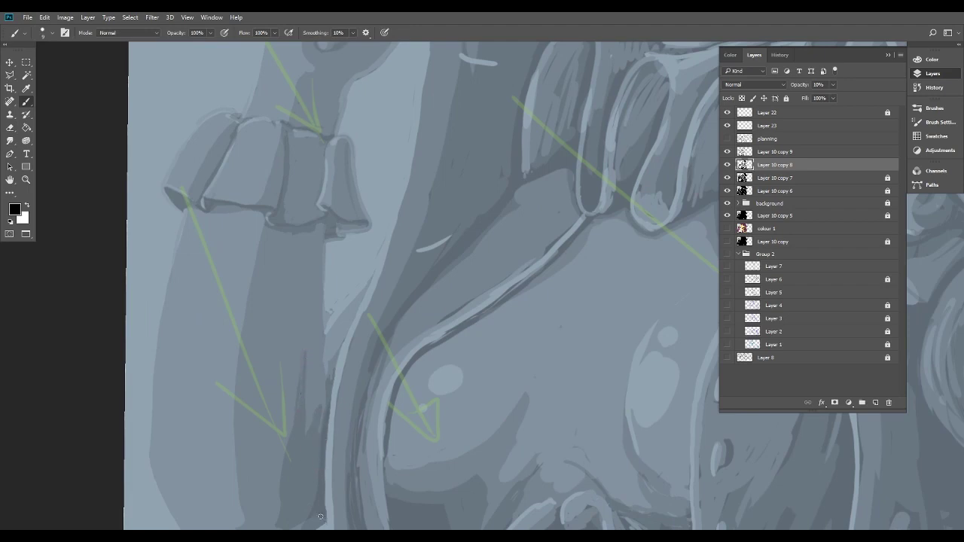
left_click_drag(315, 476, 417, 357)
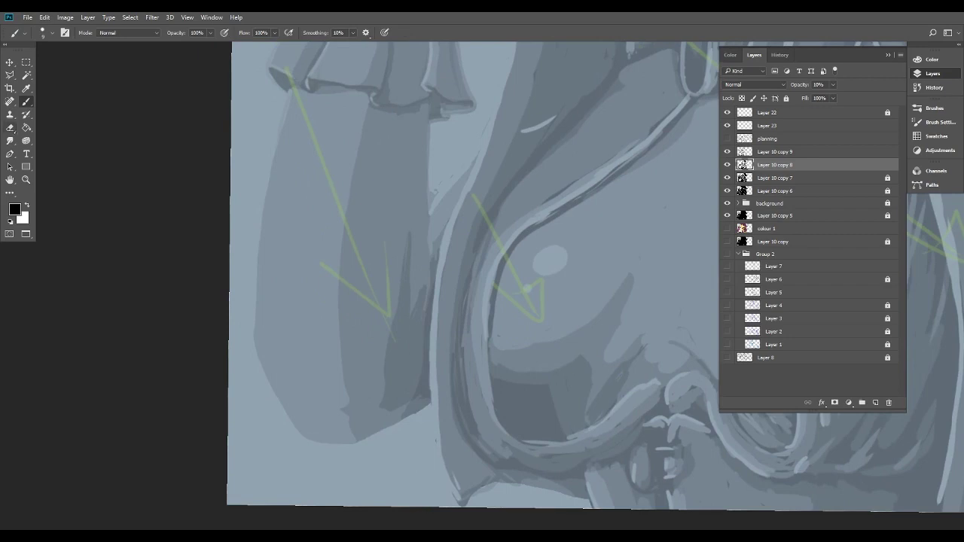
Erase the pointed shadow strokes and trim the dark patch on the lower forearm beside the coat.
key("e")
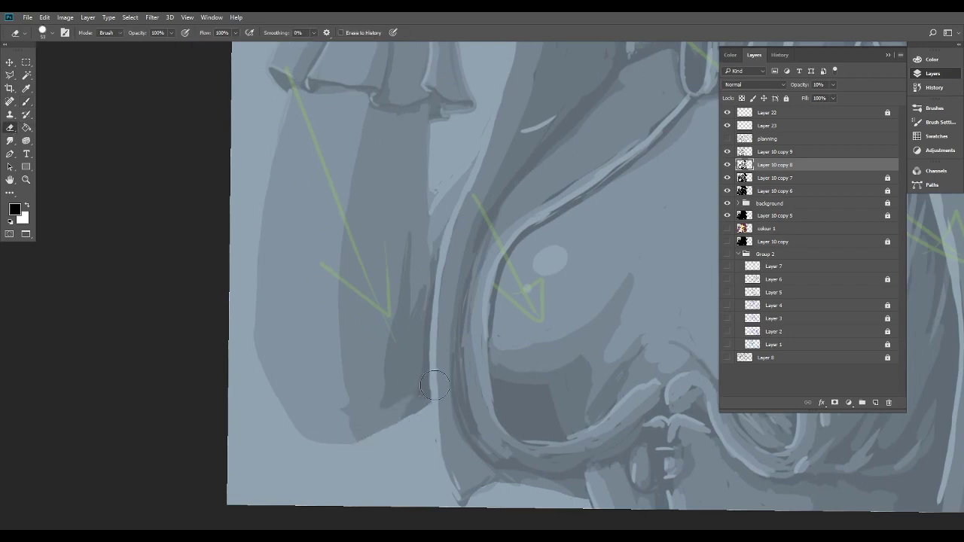
left_click_drag(431, 405, 378, 411)
mouse_move(409, 230)
left_mouse_down()
mouse_move(385, 379)
mouse_move(402, 398)
left_mouse_up()
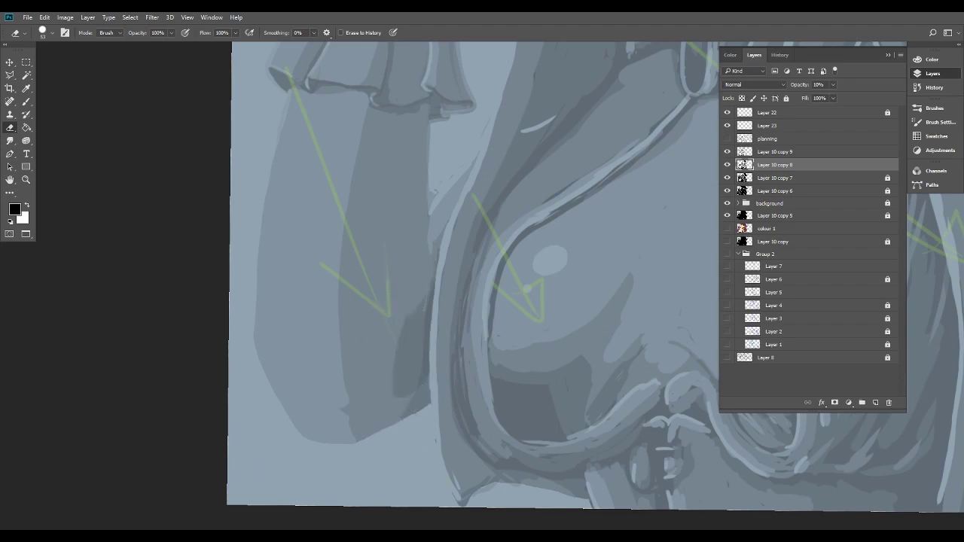
scroll(519, 370, "down", 5)
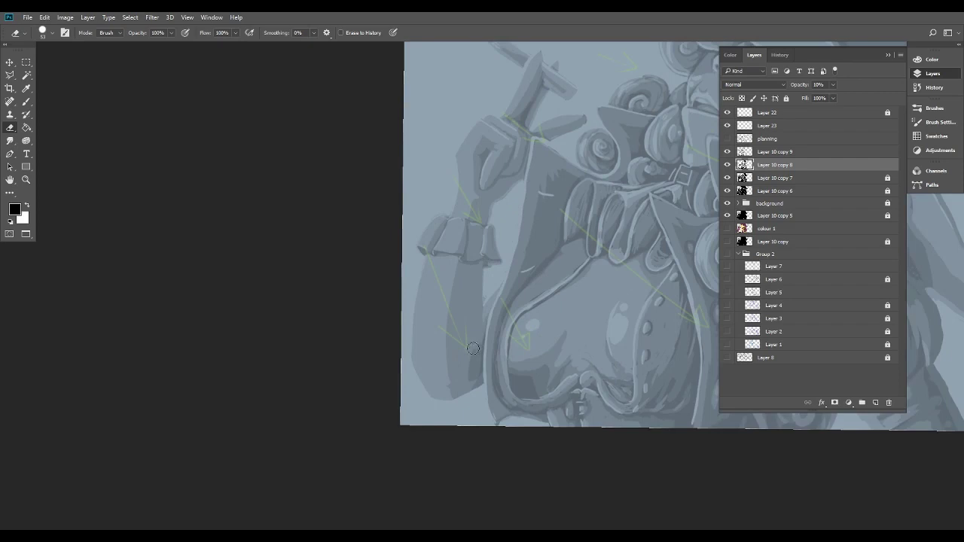
left_click_drag(472, 405, 288, 498)
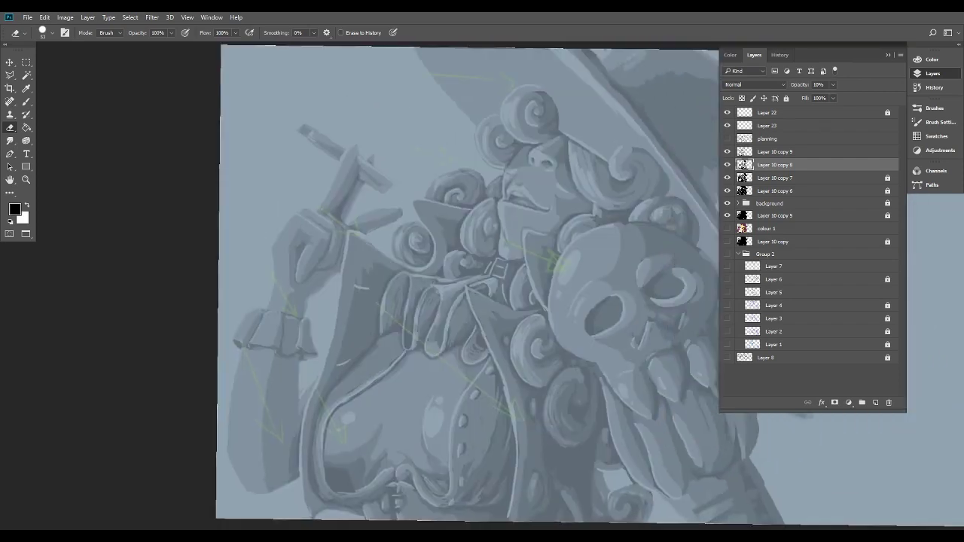
Paint thin shadow strokes with the Brush along the forearm's edge where it meets the coat.
scroll(345, 479, "up", 5)
left_click_drag(346, 479, 509, 439)
key("b")
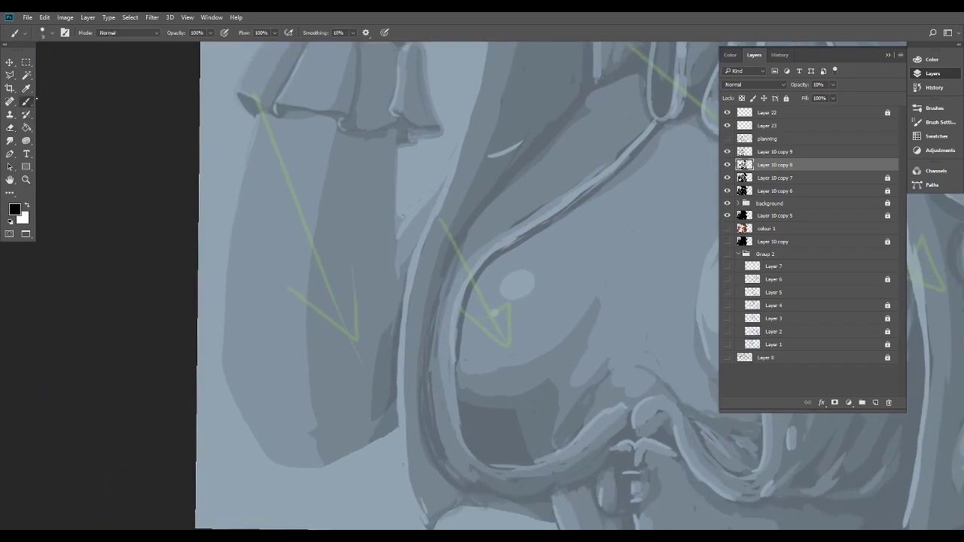
scroll(495, 320, "up", 3)
left_click_drag(327, 239, 325, 307)
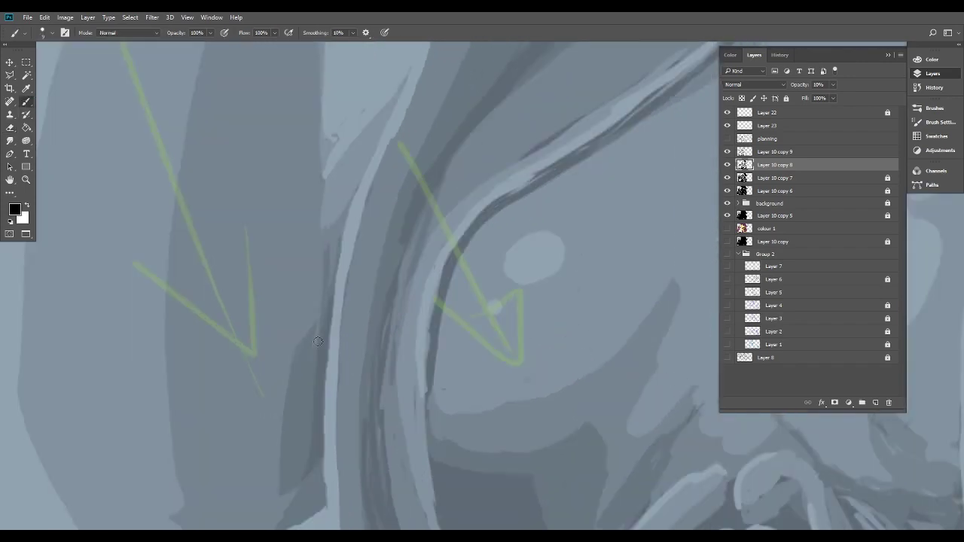
left_click_drag(337, 237, 327, 320)
Outline a narrow shadow strip down the forearm's coat-side edge below the cuff and fill it with black using the Paint Bucket.
scroll(541, 339, "down", 6)
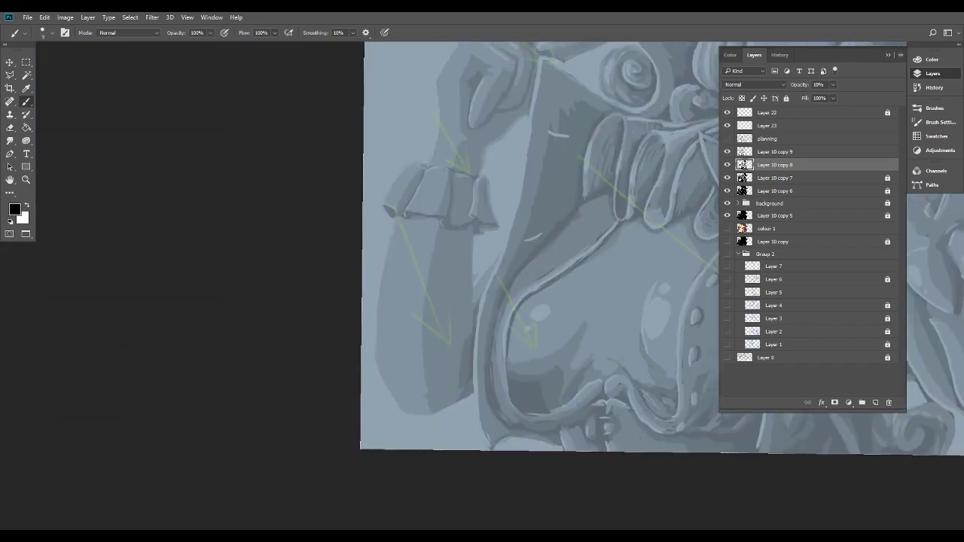
scroll(501, 412, "down", 2)
left_click_drag(501, 411, 320, 485)
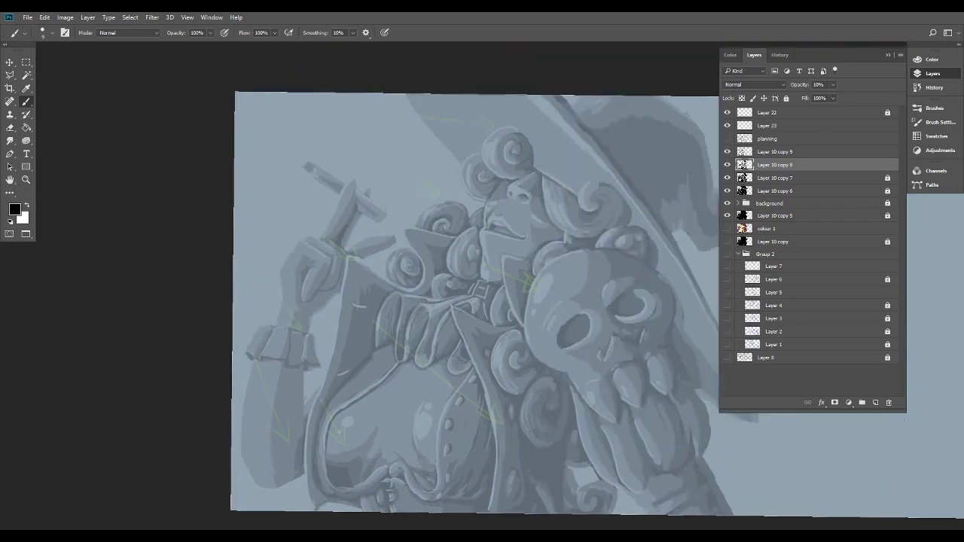
scroll(493, 415, "down", 2)
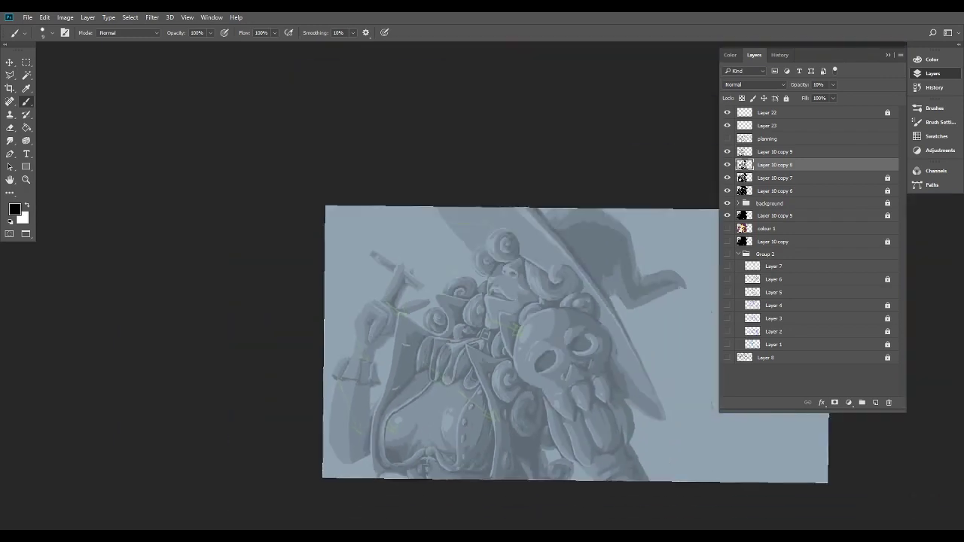
scroll(411, 433, "up", 4)
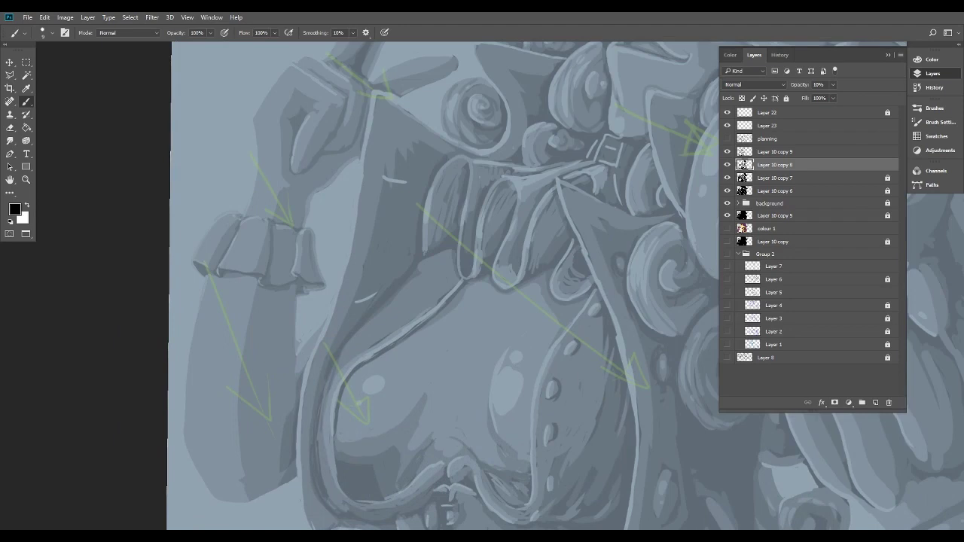
scroll(295, 357, "up", 3)
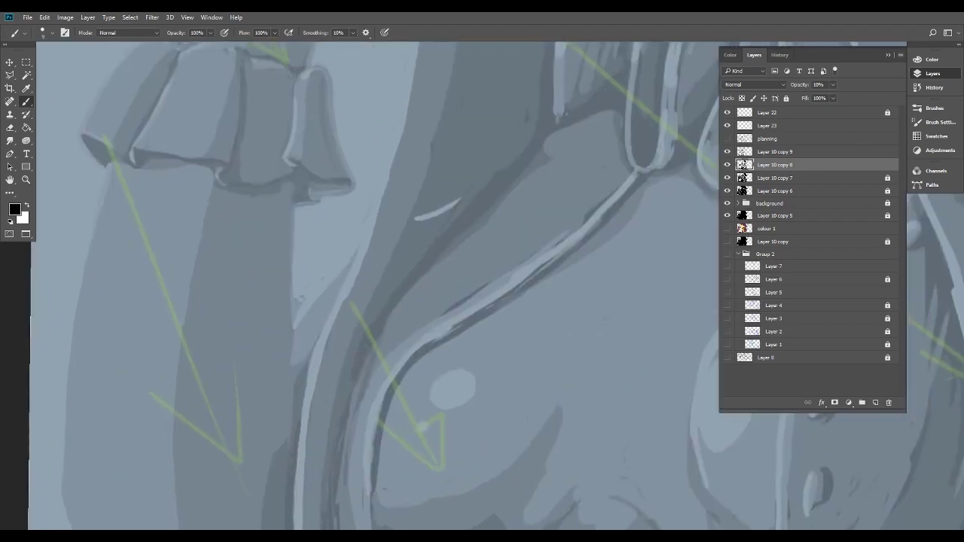
mouse_move(261, 192)
left_mouse_down()
mouse_move(260, 452)
mouse_move(272, 510)
left_mouse_up()
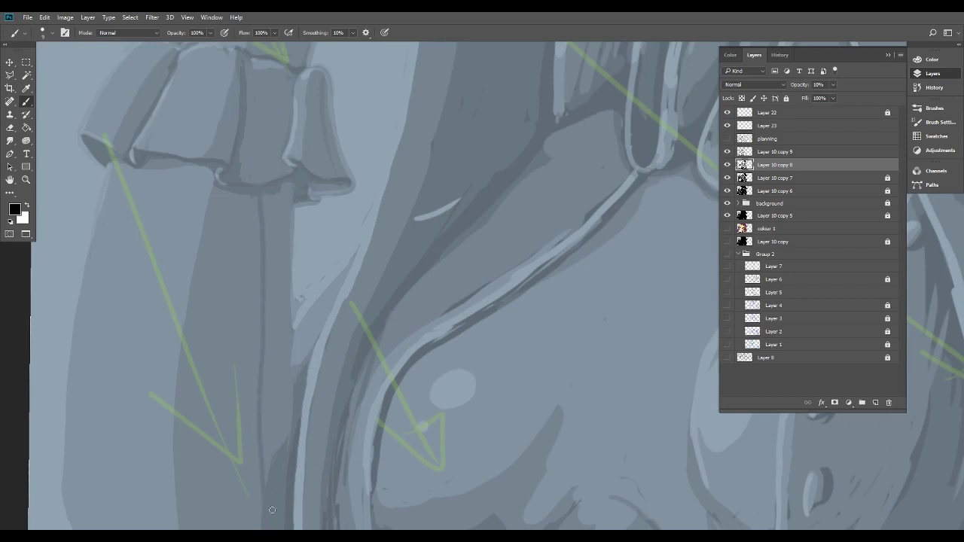
left_click_drag(293, 192, 288, 473)
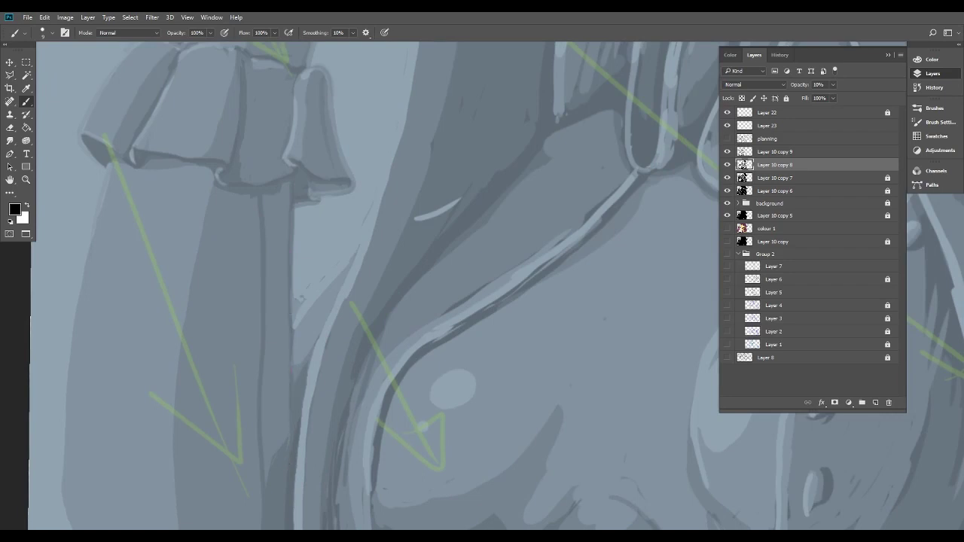
left_click(27, 127)
left_click(288, 265)
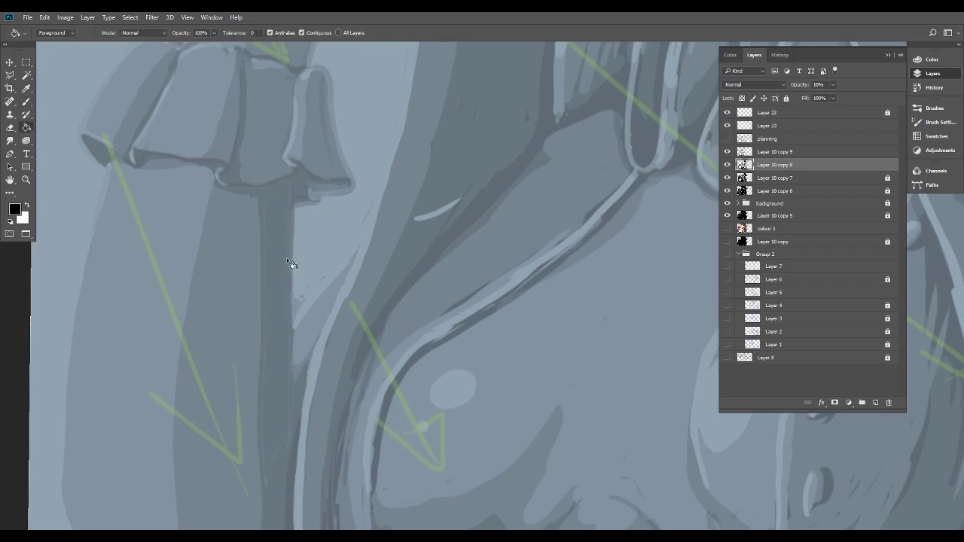
Toggle the visibility of Layer 10 copy 8 to compare the illustration with and without its shading.
scroll(488, 376, "down", 5)
left_click_drag(488, 377, 353, 358)
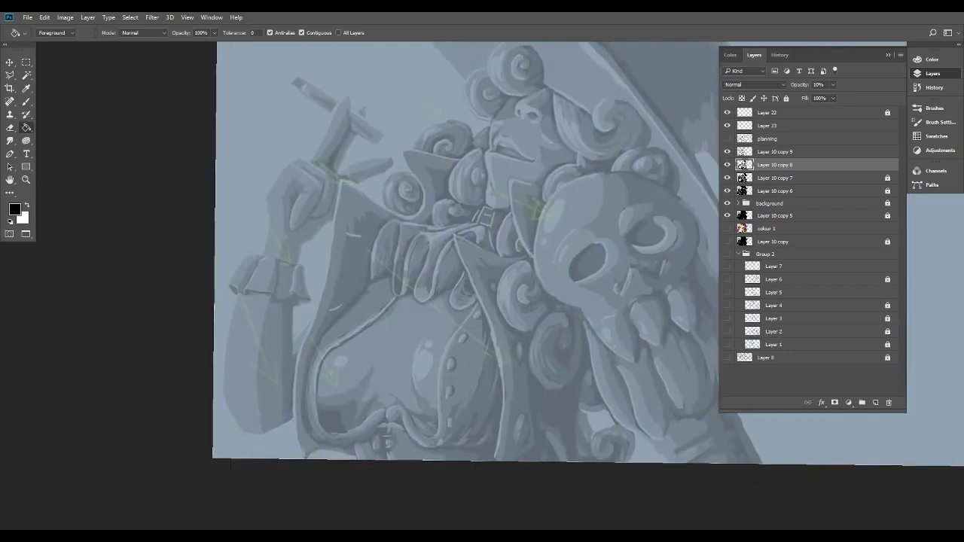
left_click(727, 165)
left_click(727, 165)
left_click(727, 165)
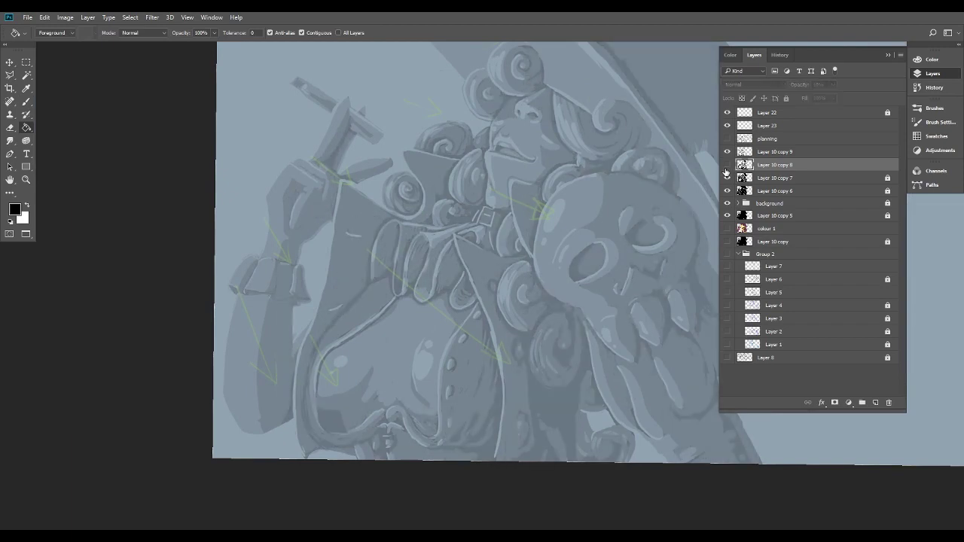
Show Layer 10 copy 8 again and switch it off and on repeatedly to check its shadow shading.
left_click(727, 165)
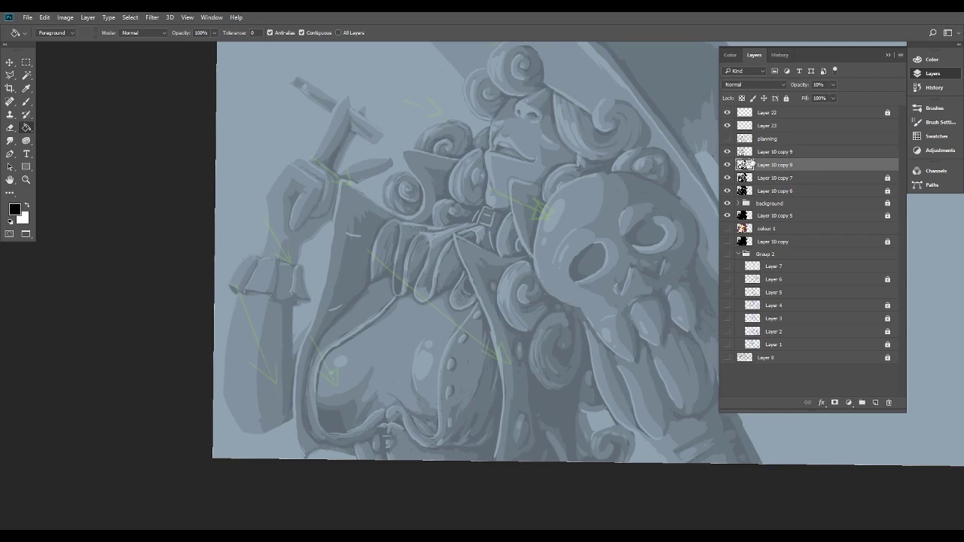
left_click(727, 165)
left_click(727, 165)
left_click(727, 165)
left_click(727, 165)
Erase the narrow dark shadow strip along the forearm's coat-side edge below the cuff on Layer 10 copy 8.
key("ctrl+minus")
key("ctrl+plus")
key("ctrl+plus")
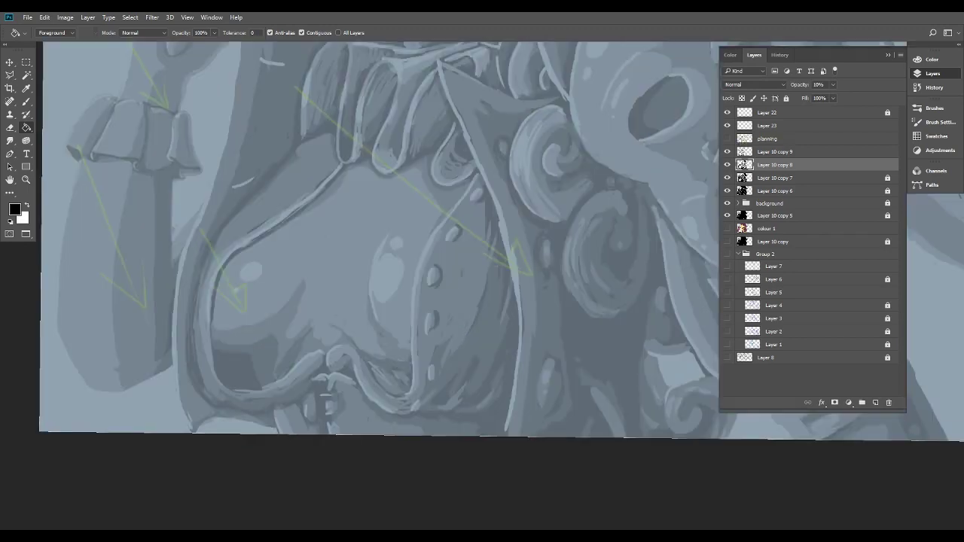
scroll(456, 346, "up", 1)
left_click_drag(347, 249, 651, 414)
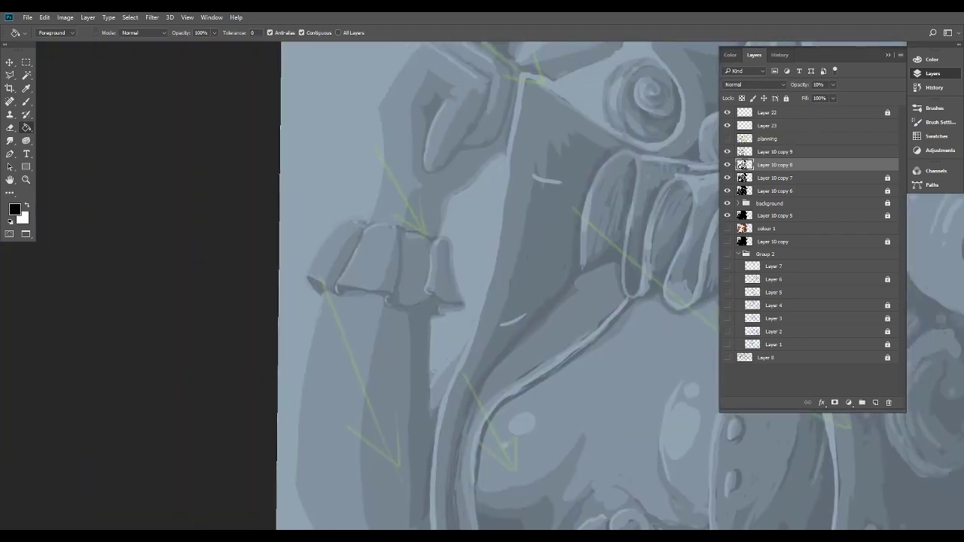
key("e")
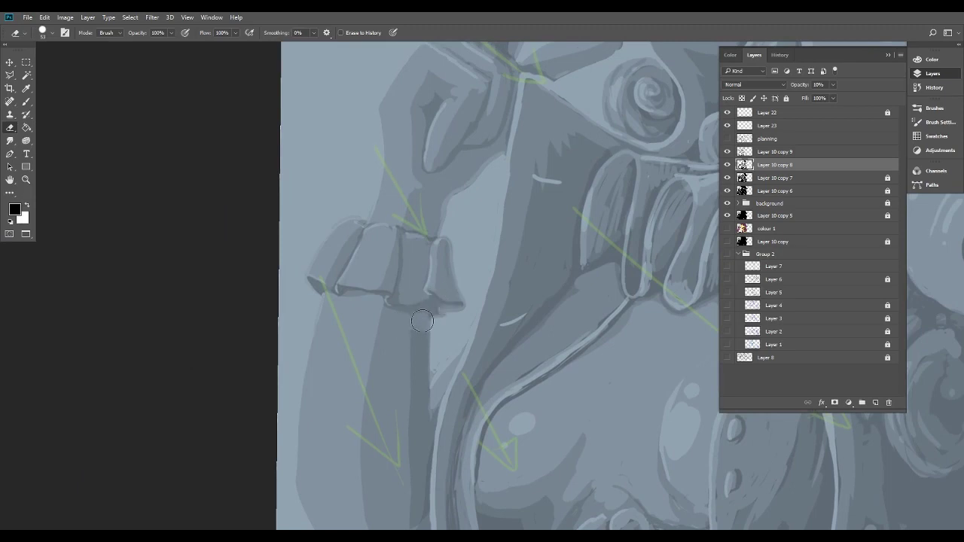
mouse_move(427, 328)
left_mouse_down()
mouse_move(423, 395)
mouse_move(418, 329)
mouse_move(411, 363)
mouse_move(423, 361)
mouse_move(416, 443)
left_mouse_up()
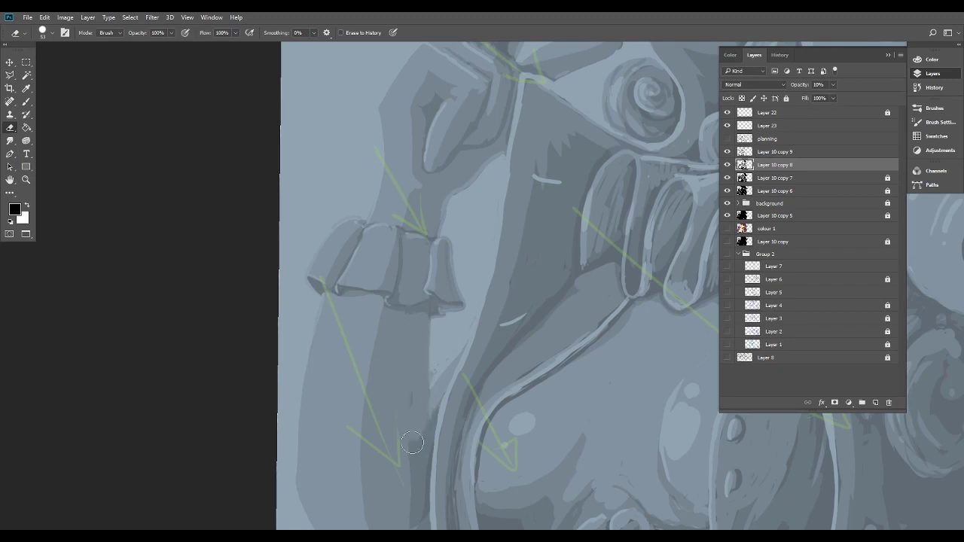
left_click_drag(433, 371, 404, 254)
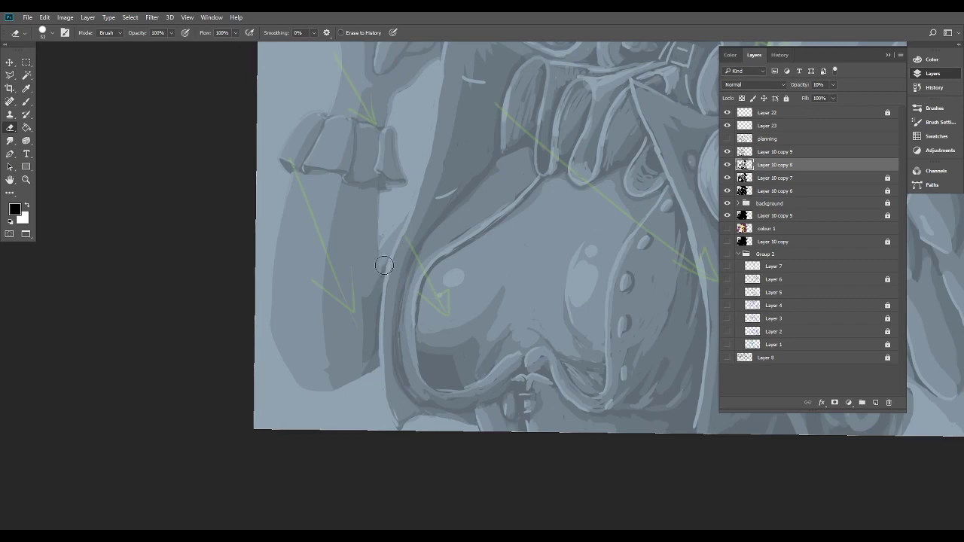
left_click_drag(415, 242, 432, 218)
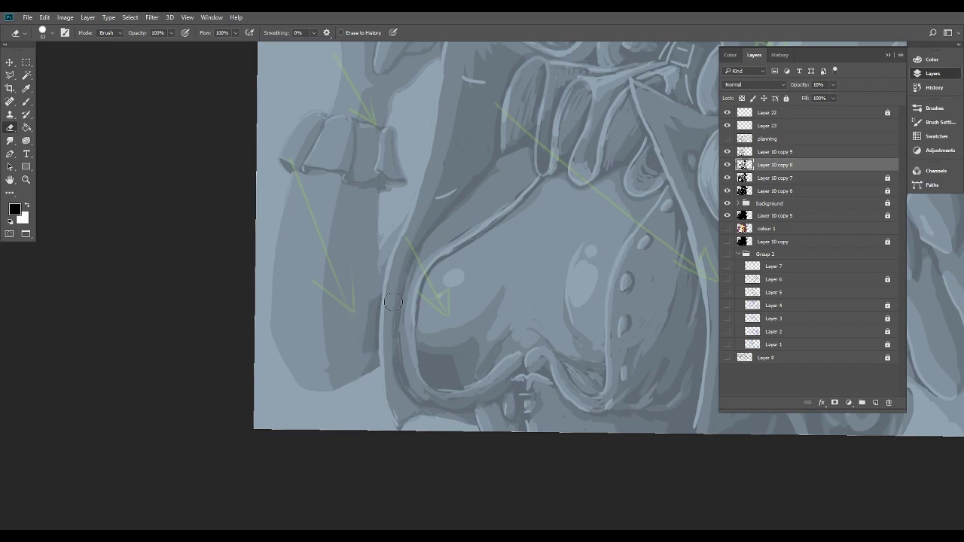
Erase the remaining dark patch on the lower forearm beside the coat on Layer 10 copy 8.
left_click(794, 153)
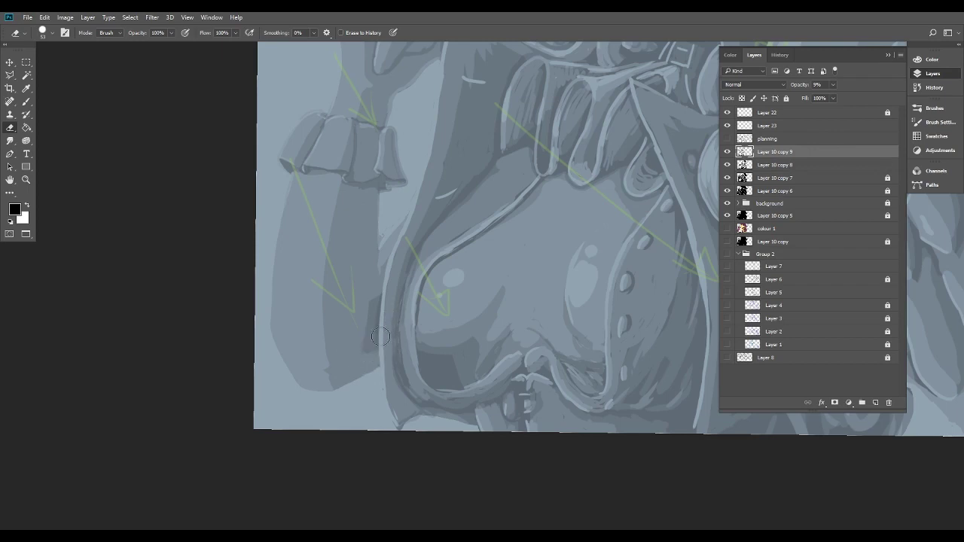
key("ctrl+minus")
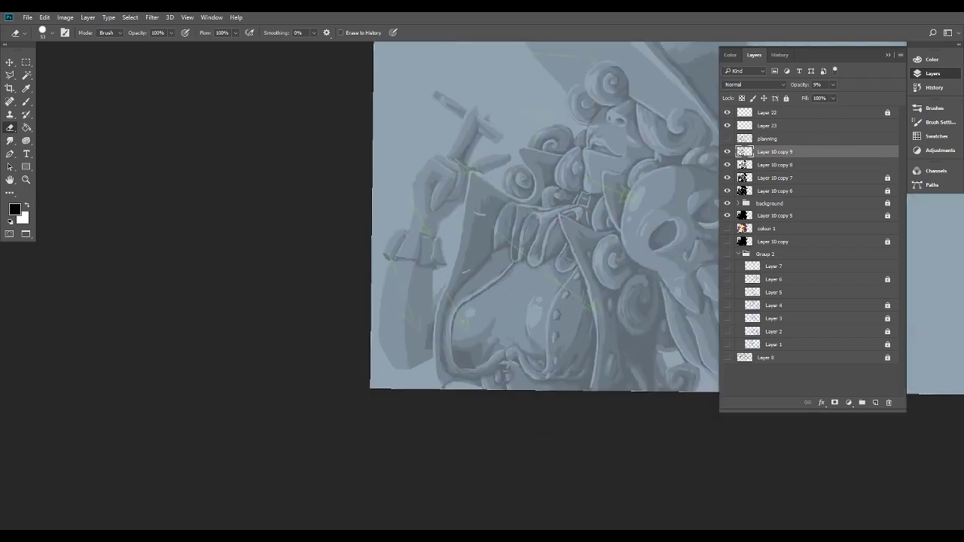
left_click_drag(573, 226, 428, 288)
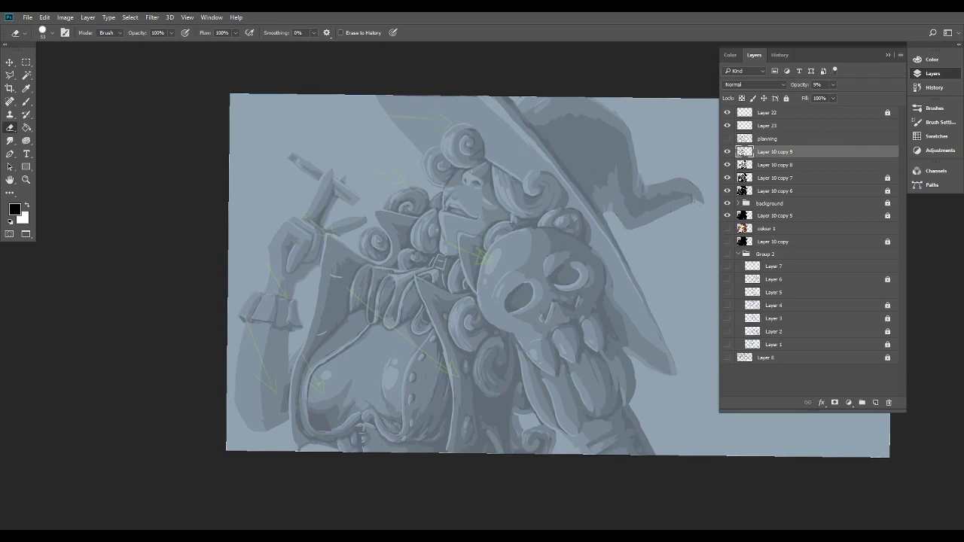
scroll(318, 447, "up", 5)
left_click_drag(324, 422, 464, 419)
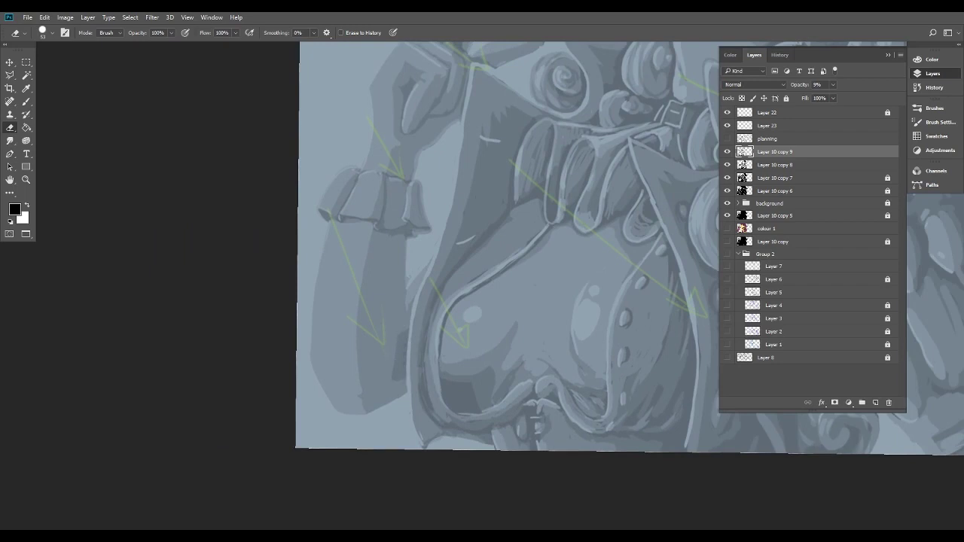
left_click(829, 165)
left_click_drag(399, 354, 400, 374)
scroll(528, 377, "down", 5)
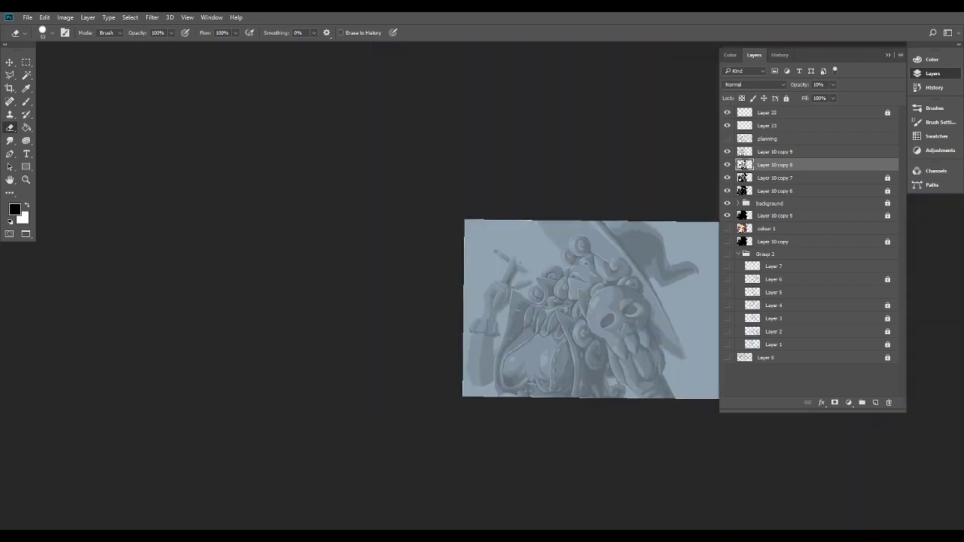
scroll(649, 354, "up", 4)
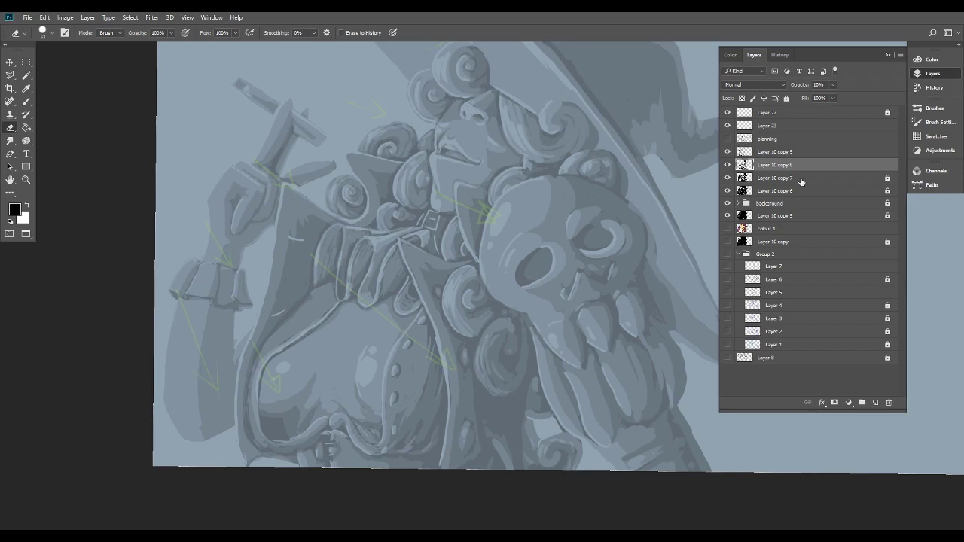
Unlock Layer 10 copy 7 for painting.
left_click(826, 179)
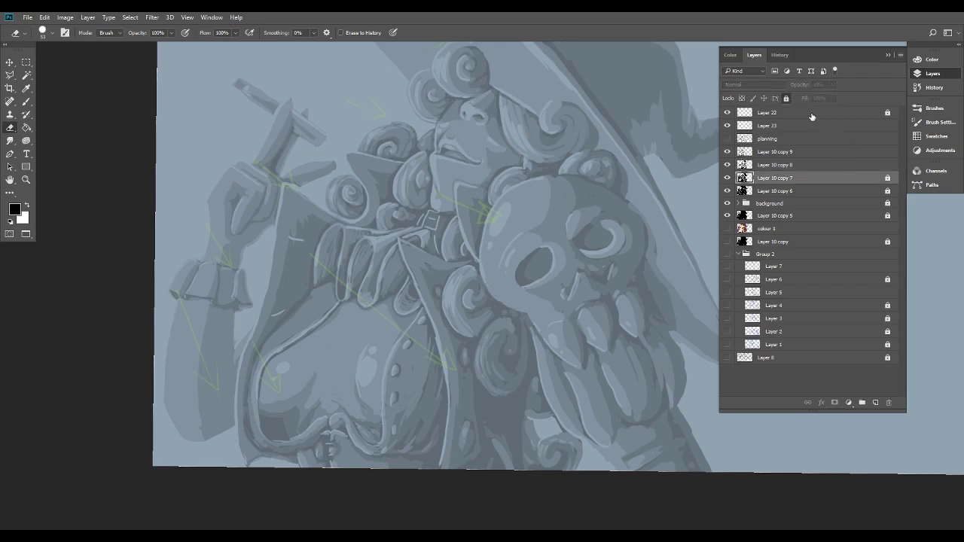
left_click(787, 97)
left_click_drag(422, 271, 508, 241)
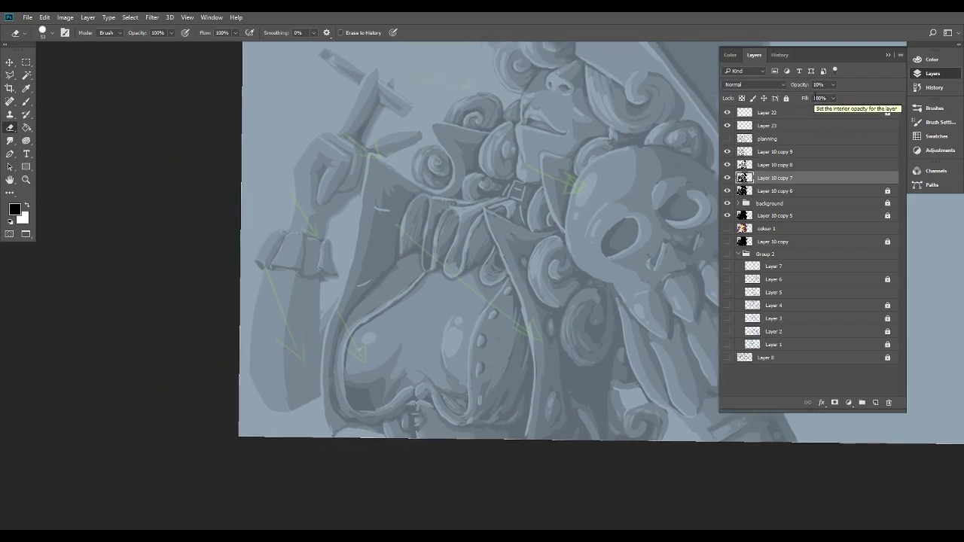
key("b")
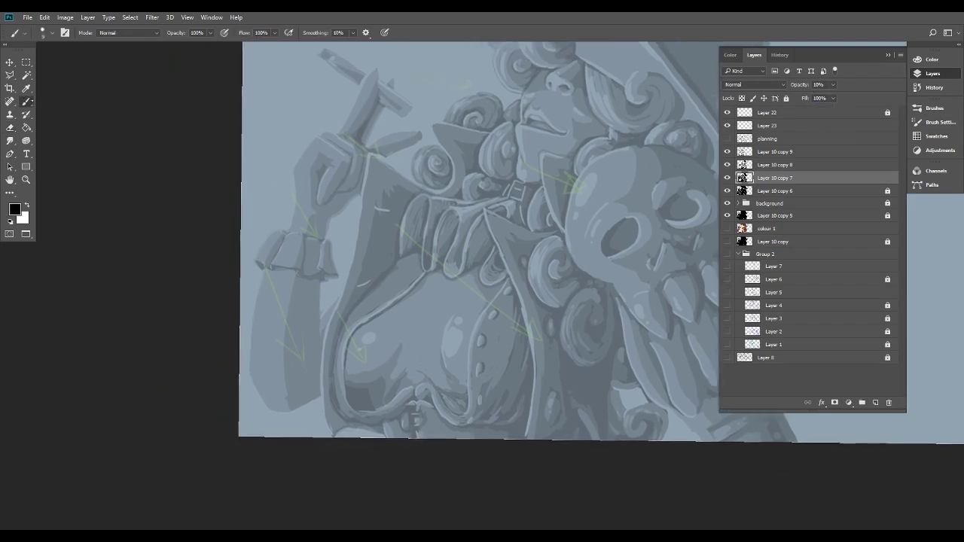
Unlock Layer 10 copy 6, select the raised arm's silhouette from it with the Magic Wand and make Layer 10 copy 7 active.
left_click(26, 74)
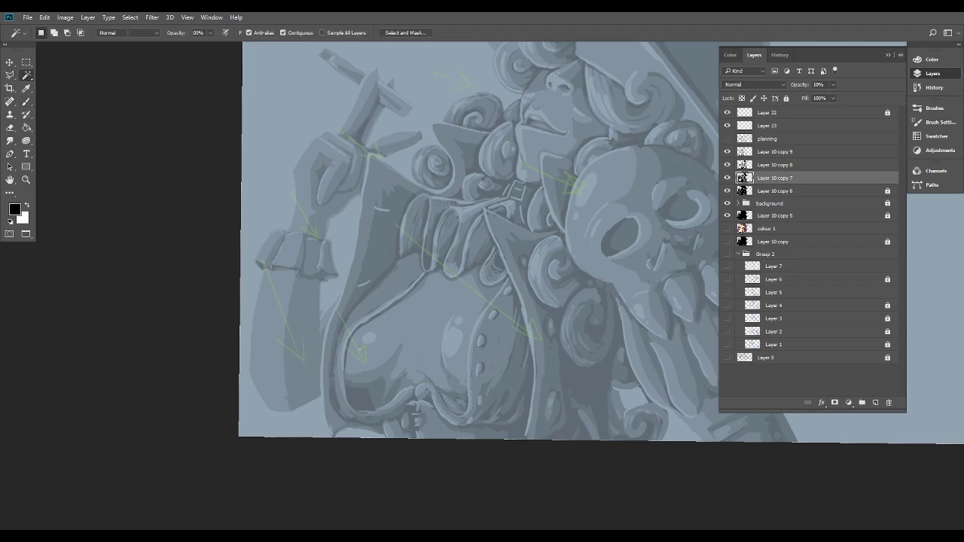
left_click(823, 192)
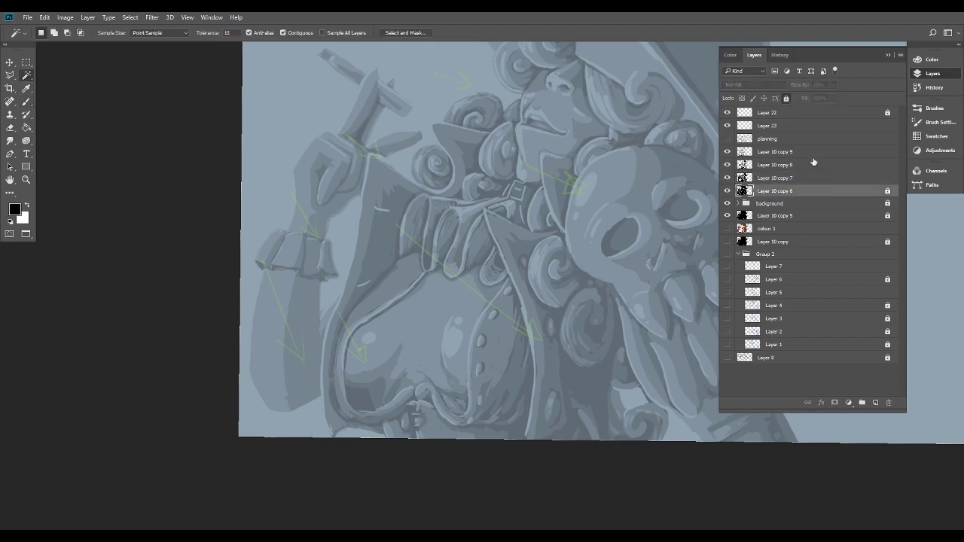
left_click(786, 98)
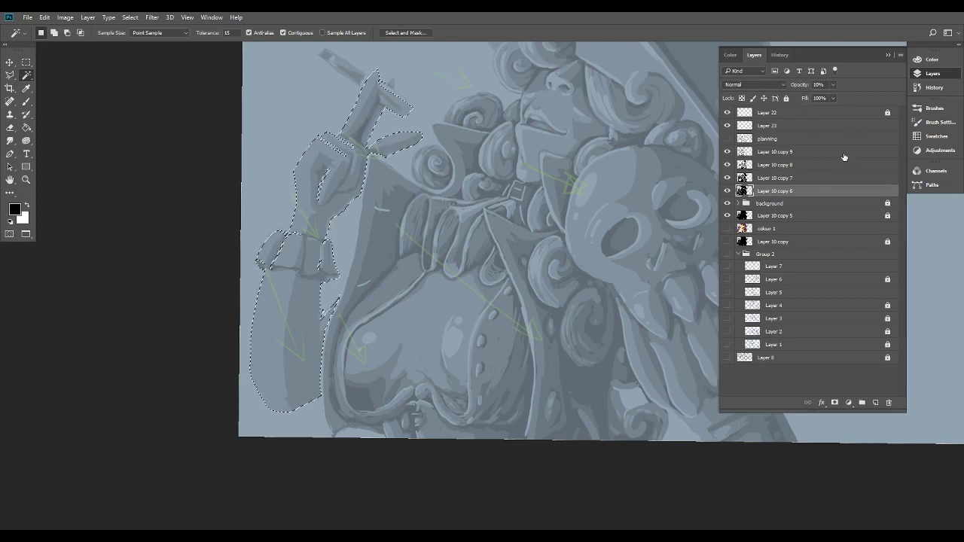
left_click(828, 177)
left_click(832, 189)
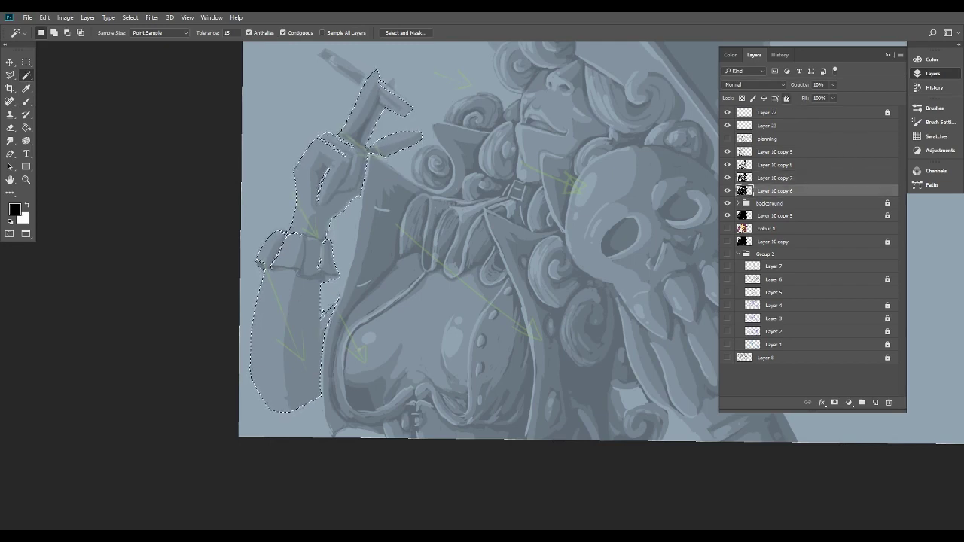
left_click(834, 180)
Outline a wider shadow down the forearm with a larger brush on Layer 10 copy 7 and fill the gap with black using the Paint Bucket.
key("b")
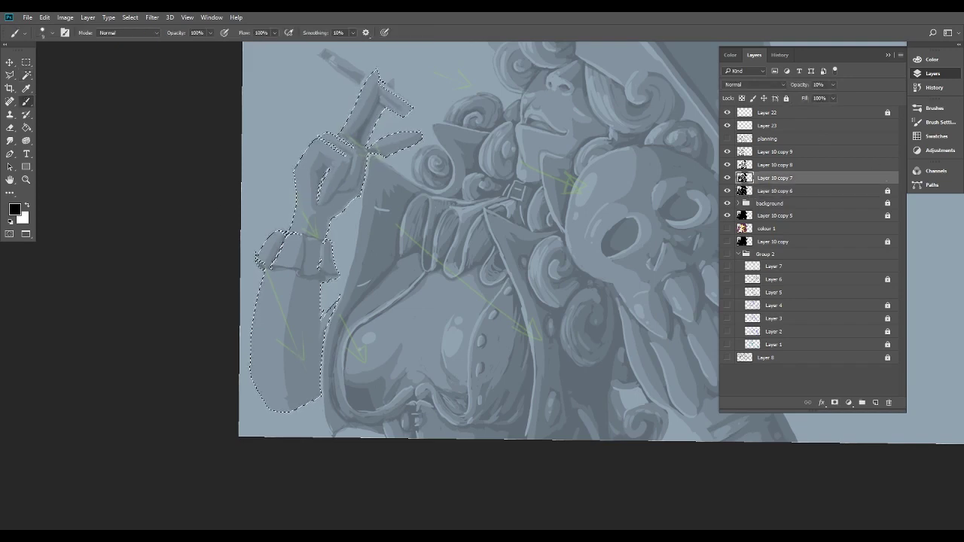
left_click(52, 32)
left_click(65, 65)
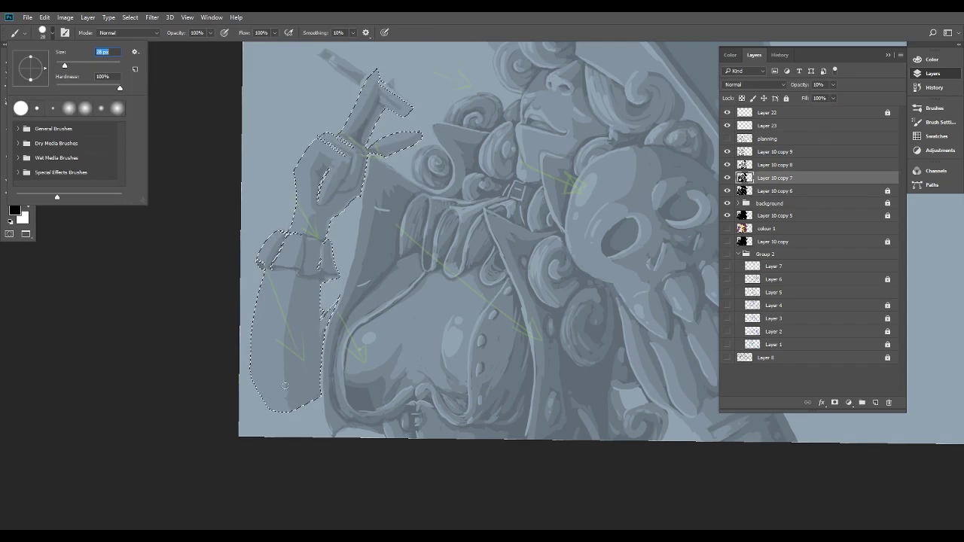
left_click(283, 384)
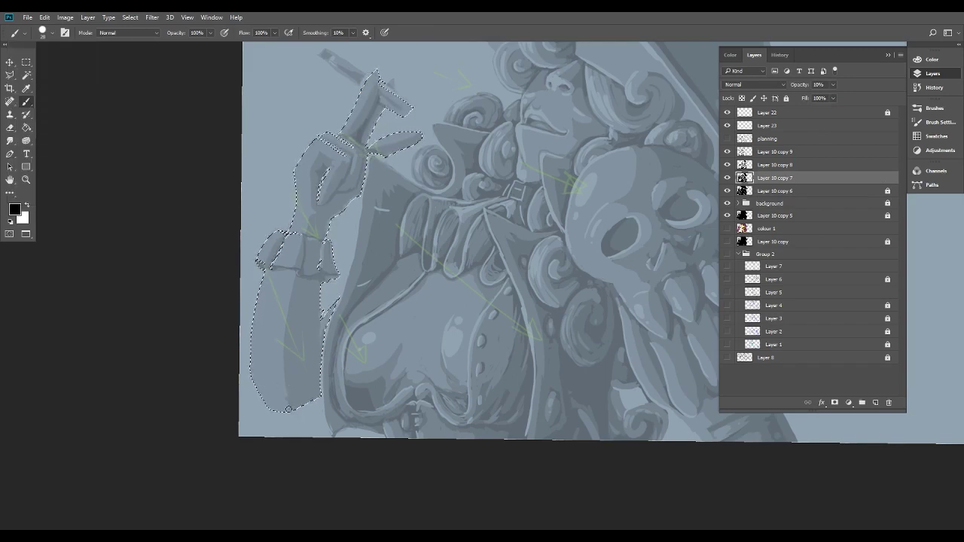
left_click_drag(284, 381, 284, 414)
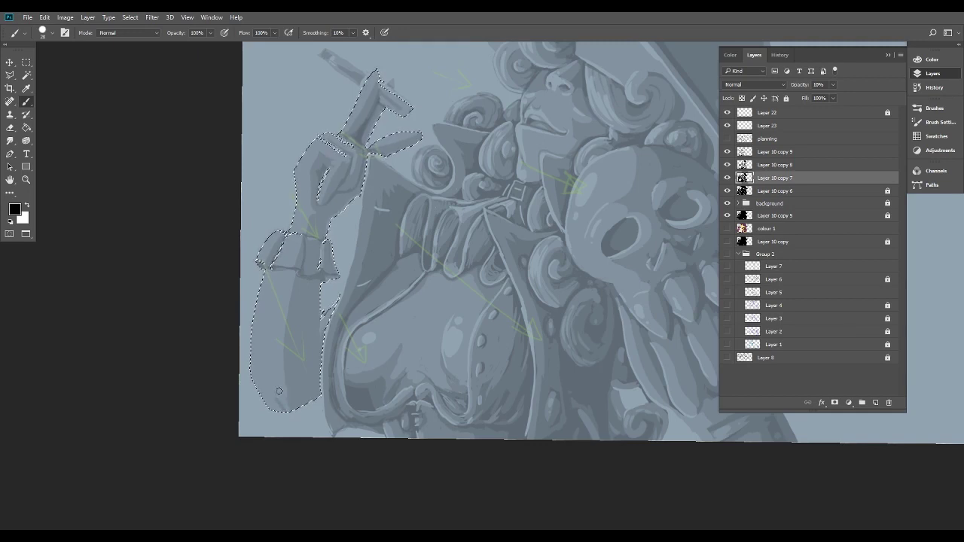
left_click_drag(280, 398, 278, 284)
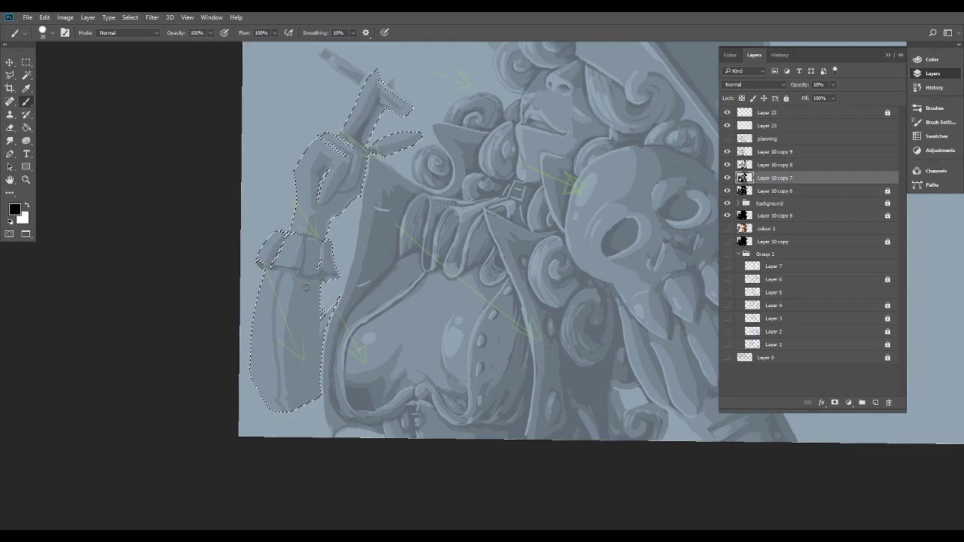
scroll(320, 324, "down", 3)
scroll(343, 375, "up", 5)
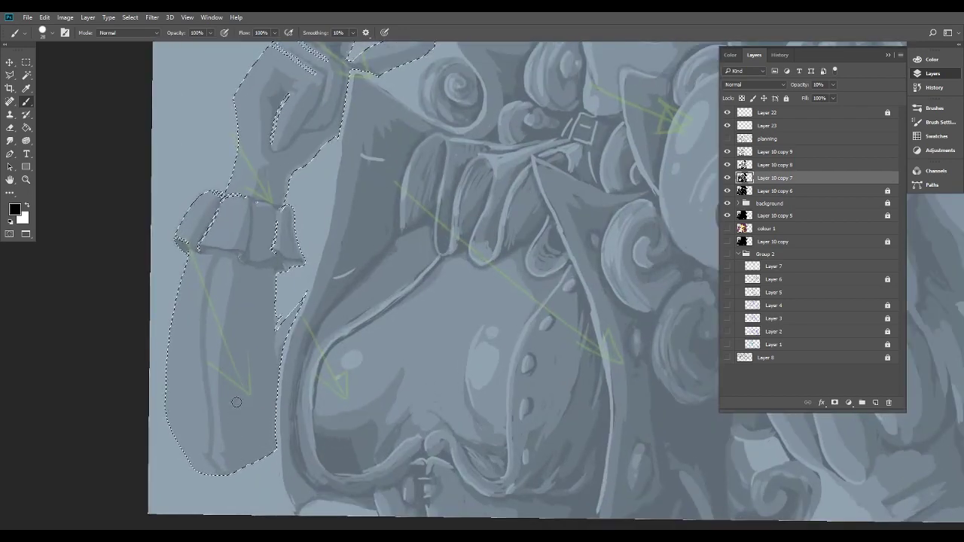
key("g")
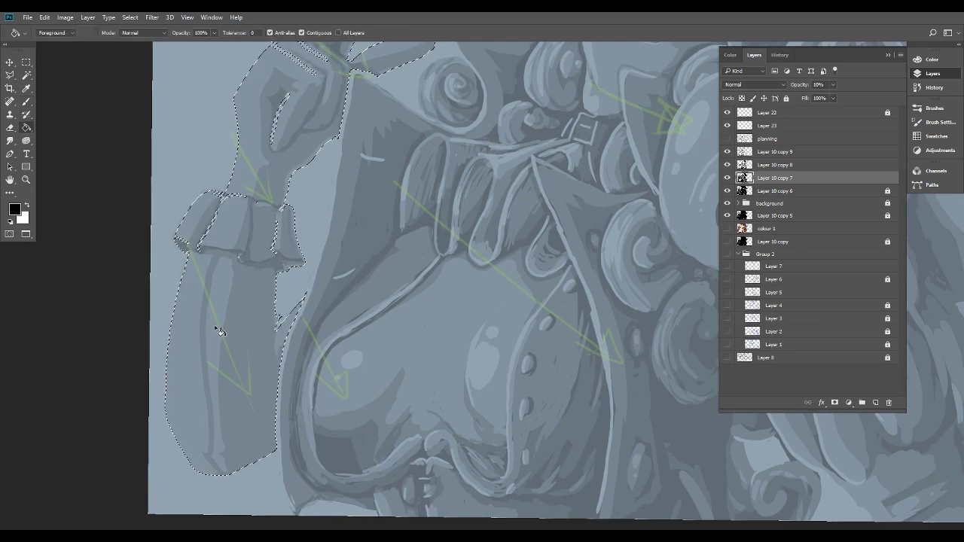
left_click(235, 293)
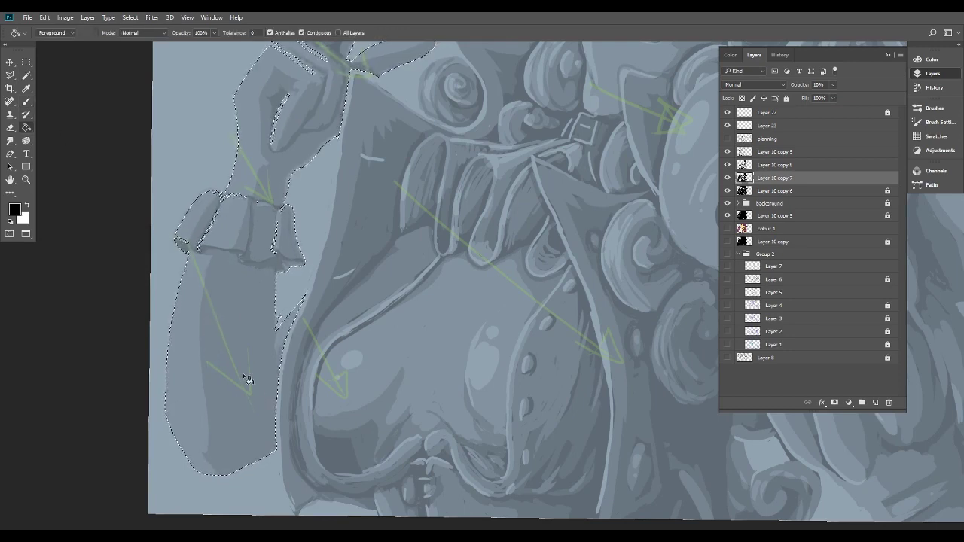
Paint a fold shadow with the Brush down the cuff's middle ruffle on Layer 10 copy 7.
key("b")
key("ctrl+plus")
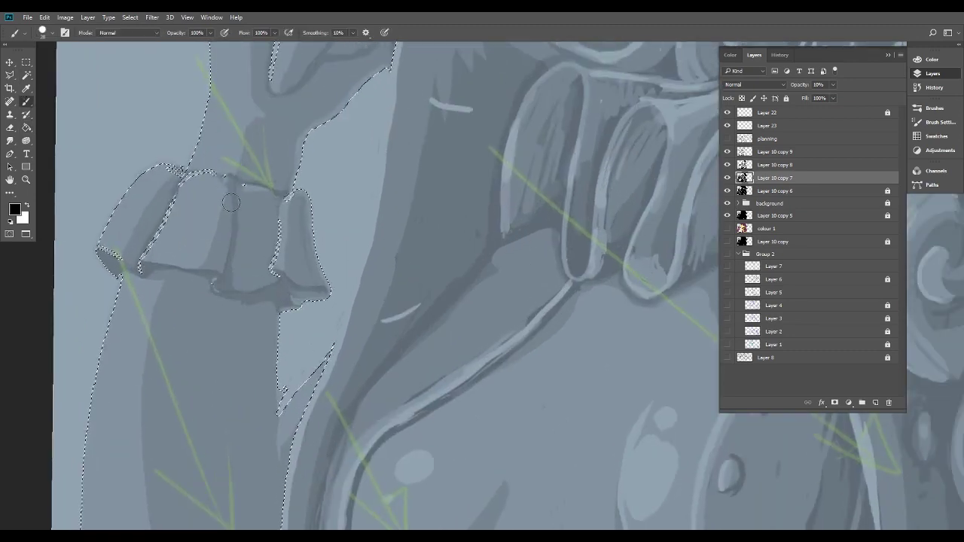
mouse_move(226, 185)
left_mouse_down()
mouse_move(207, 246)
mouse_move(180, 261)
left_mouse_up()
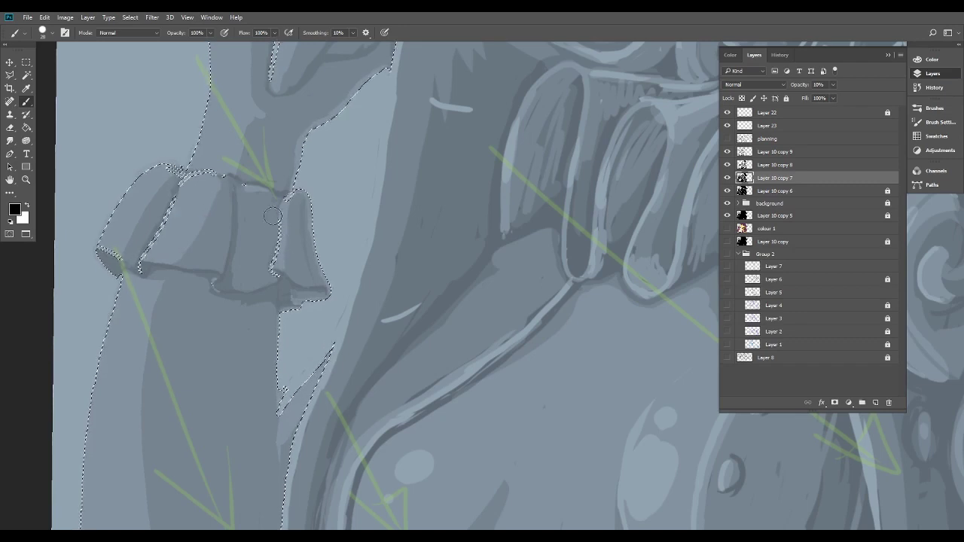
Undo the last eraser mark on the cuff and reduce the eraser size for finer trimming.
left_click(10, 127)
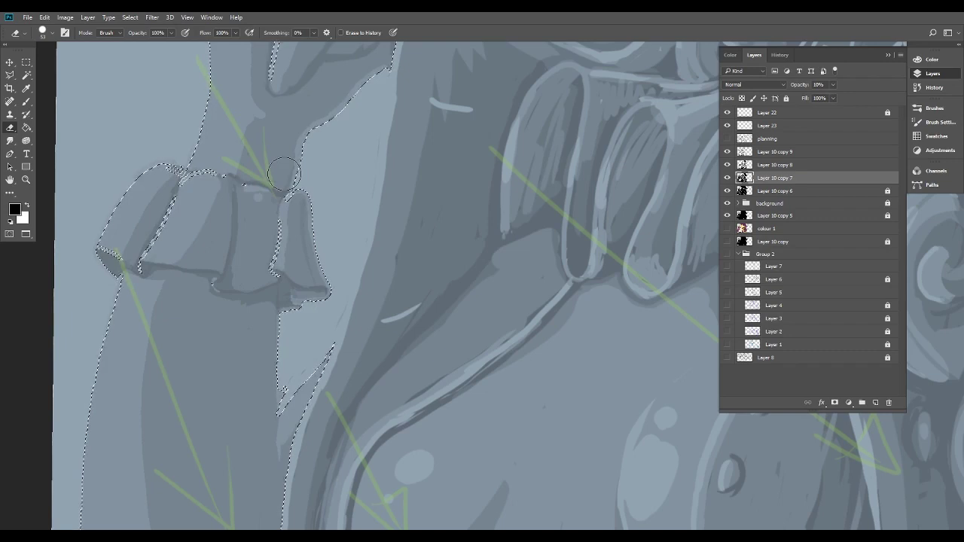
left_click(45, 17)
left_click(60, 53)
left_click(52, 33)
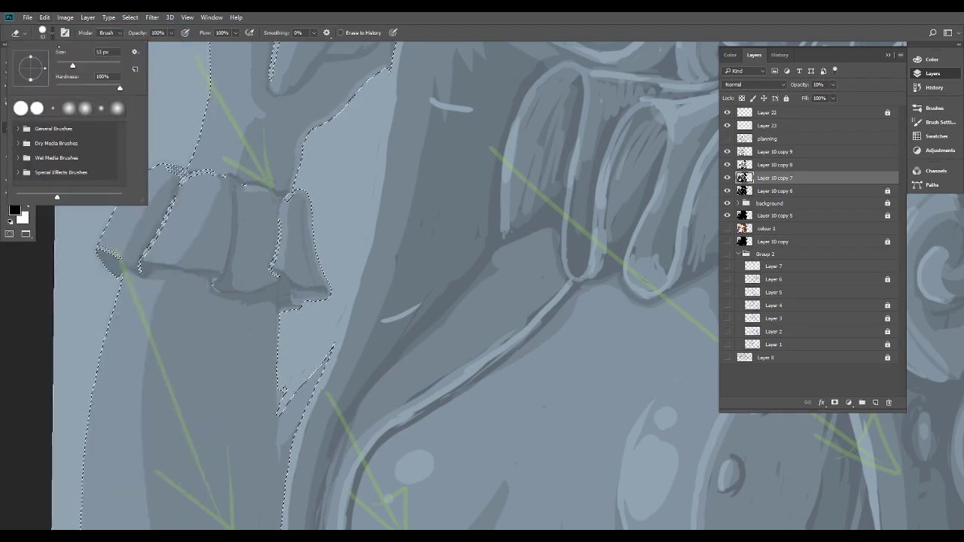
key("Return")
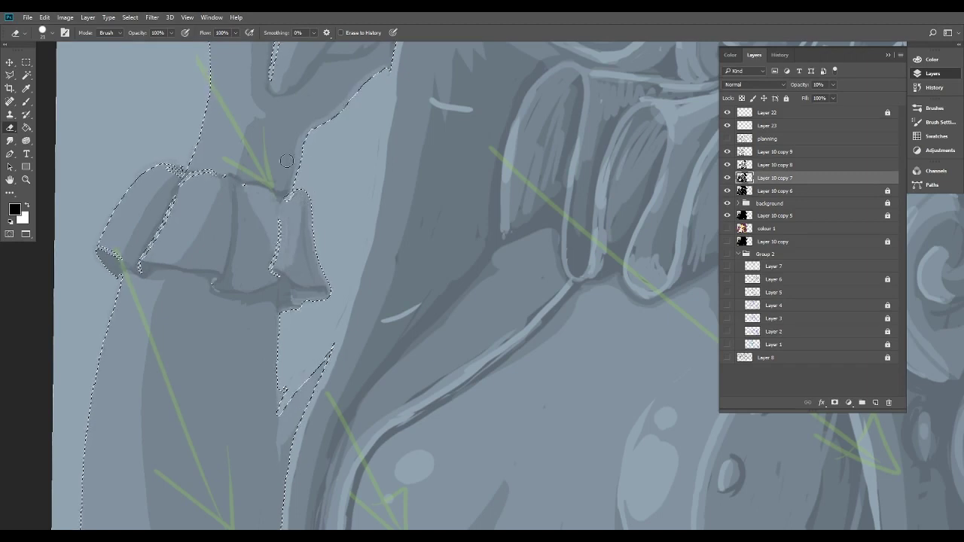
Erase shadow from the cuff's coat-side ruffles on Layer 10 copy 7 to lighten the folds.
key("b")
left_click_drag(255, 178, 201, 251)
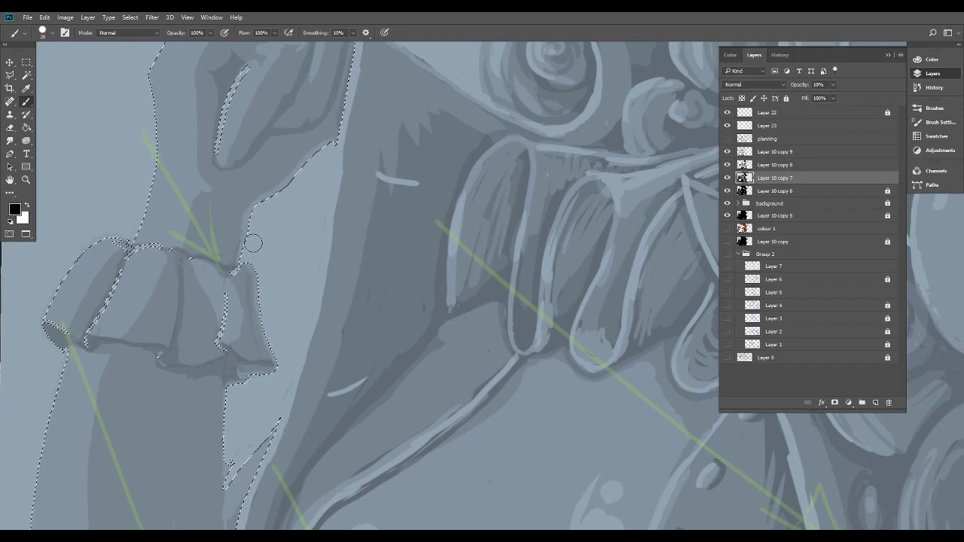
left_click_drag(272, 302, 411, 331)
key("e")
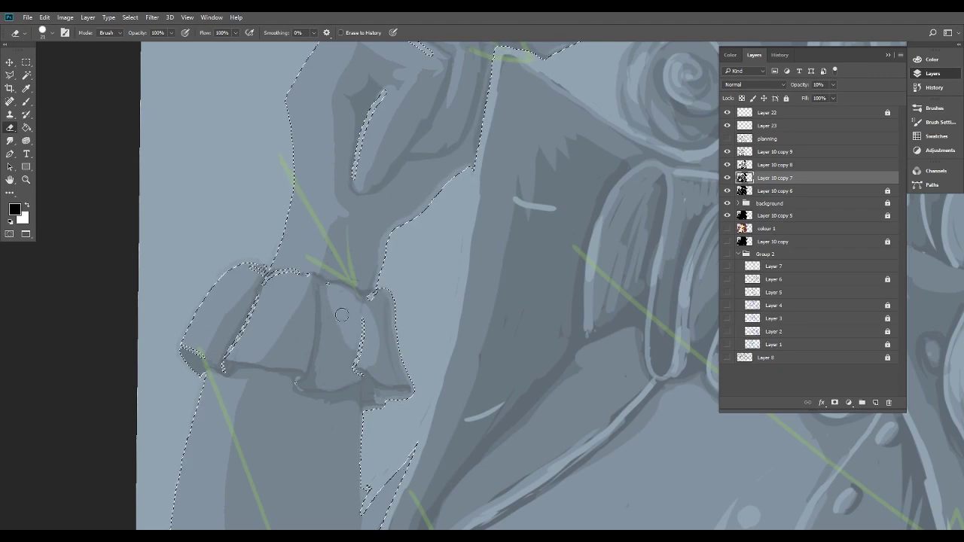
Erase the outer edge of the forearm shadow on Layer 10 copy 7 to make the shadow narrower.
scroll(347, 316, "down", 5)
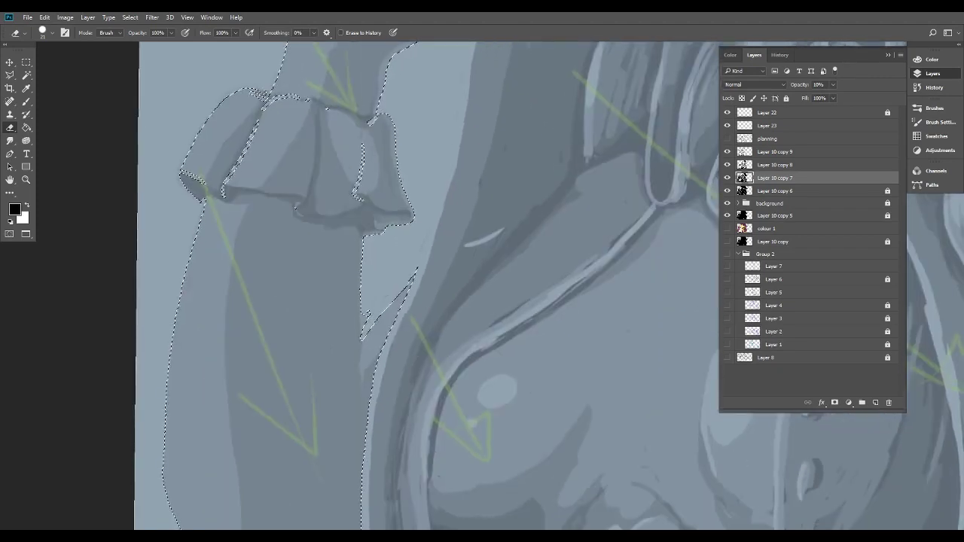
mouse_move(248, 211)
left_mouse_down()
mouse_move(251, 391)
mouse_move(236, 524)
mouse_move(243, 499)
left_mouse_up()
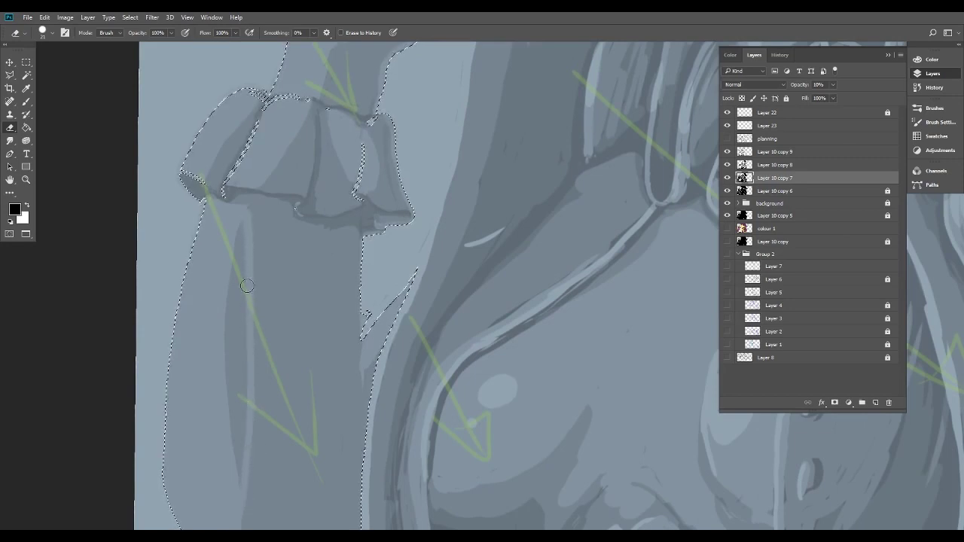
mouse_move(244, 266)
left_mouse_down()
mouse_move(241, 481)
mouse_move(234, 292)
mouse_move(238, 386)
left_mouse_up()
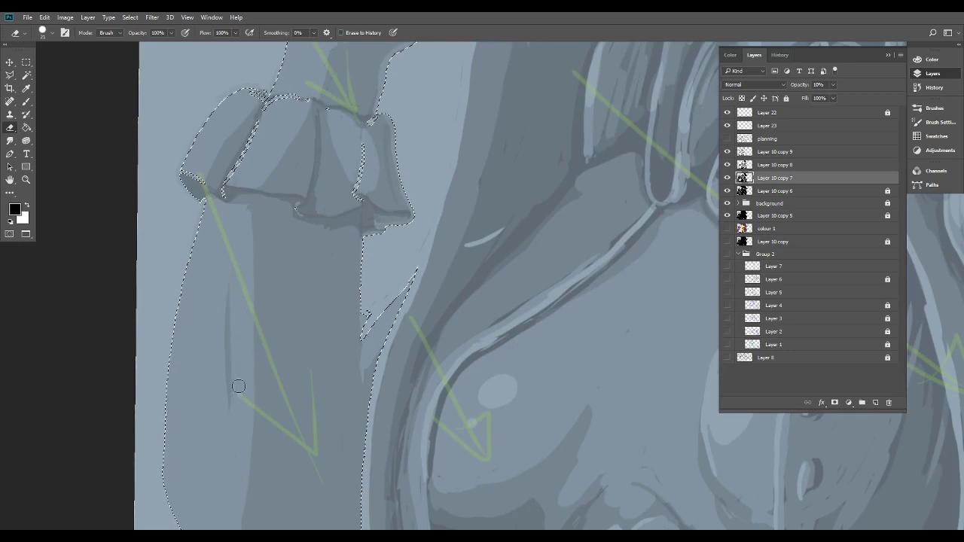
left_click_drag(237, 448, 230, 285)
key("ctrl+minus")
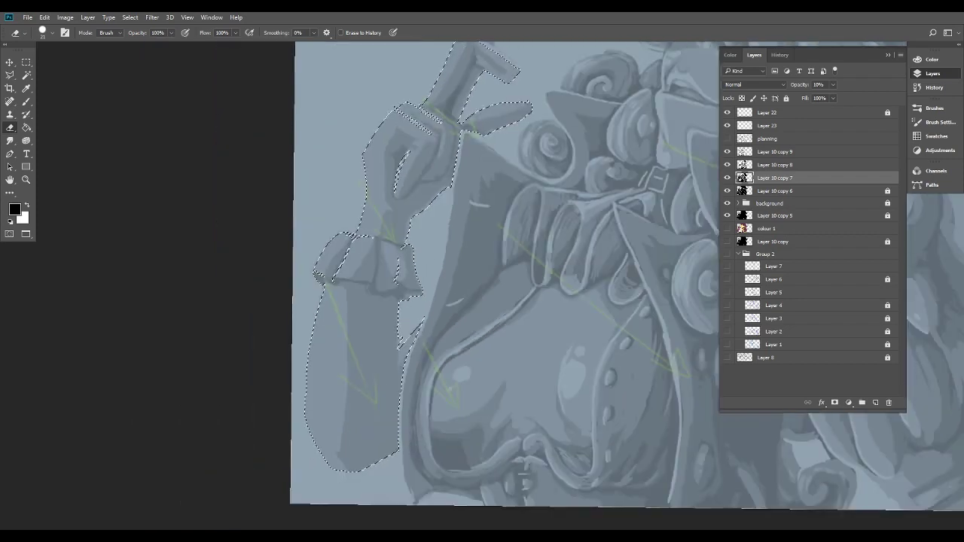
key("ctrl+plus")
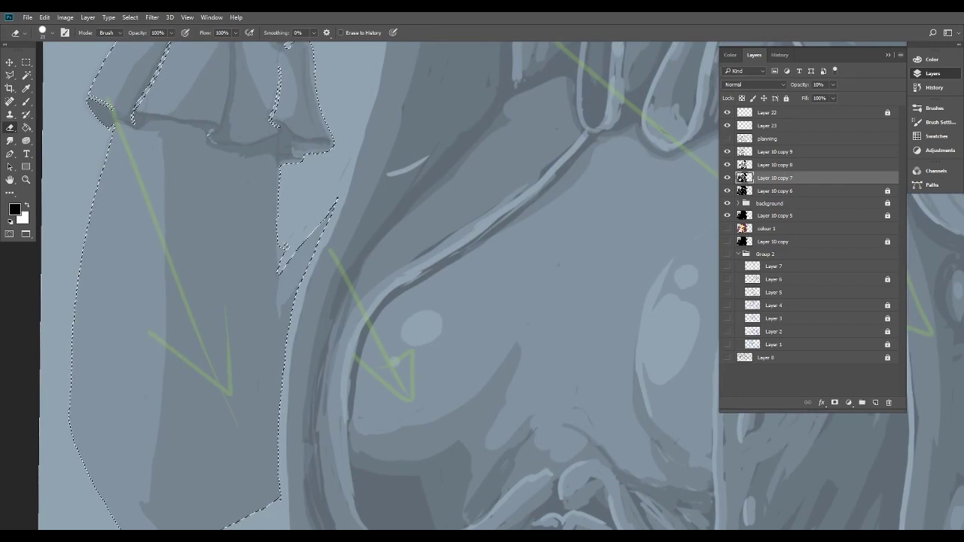
Undo the most recent eraser changes along the forearm.
left_click_drag(361, 241, 310, 331)
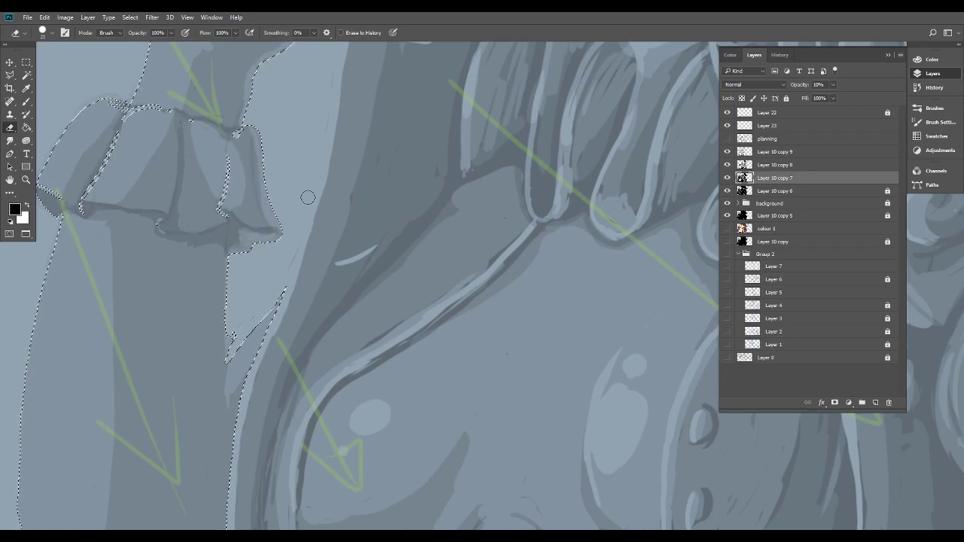
key("alt+e")
left_click(57, 54)
left_click(45, 17)
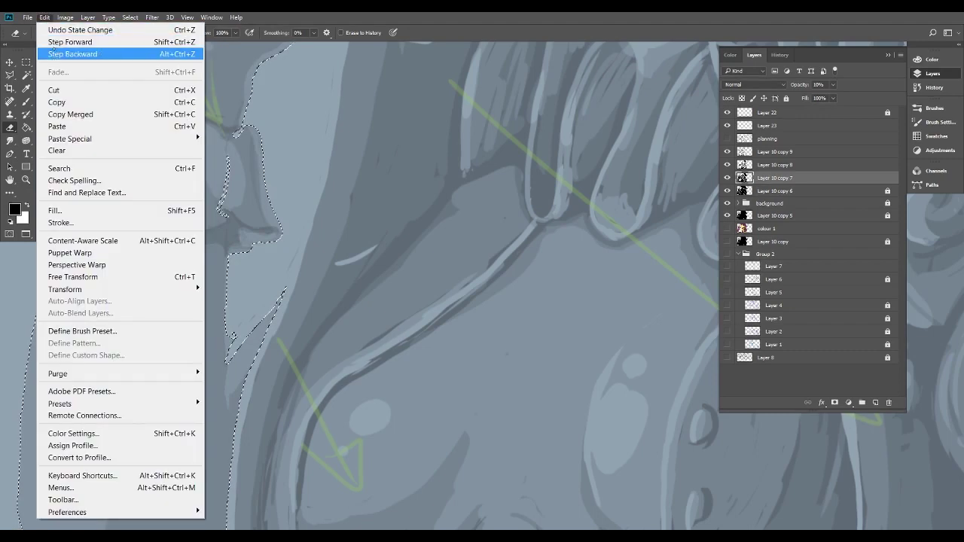
key("Return")
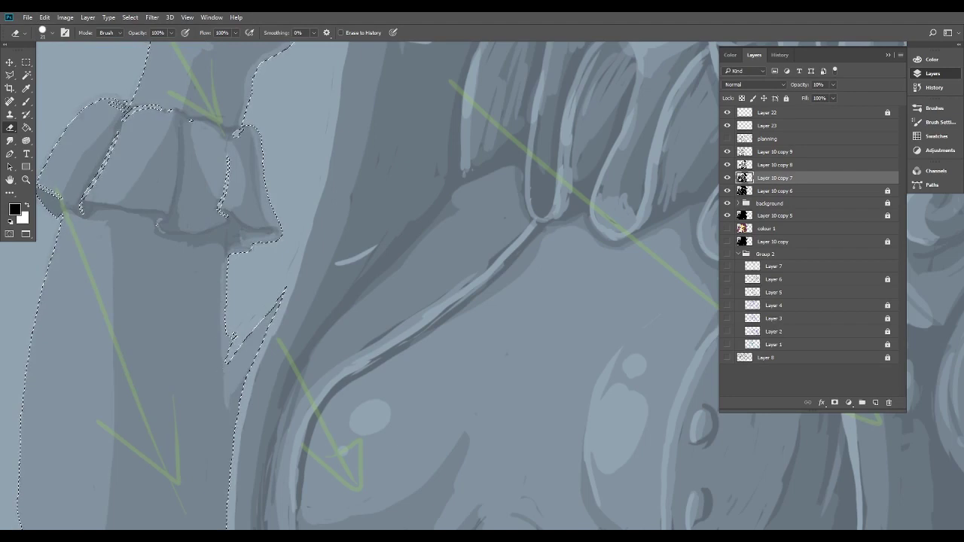
Erase a thin strip along the coat-side edge of the forearm shadow below the cuff on Layer 10 copy 7.
left_click_drag(220, 433, 263, 419)
left_click_drag(267, 287, 425, 215)
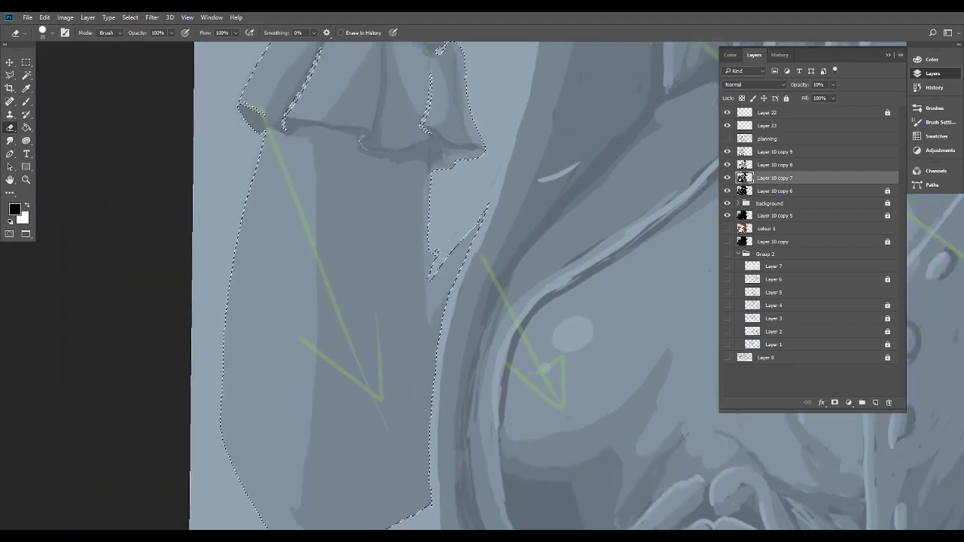
left_click_drag(427, 173, 427, 326)
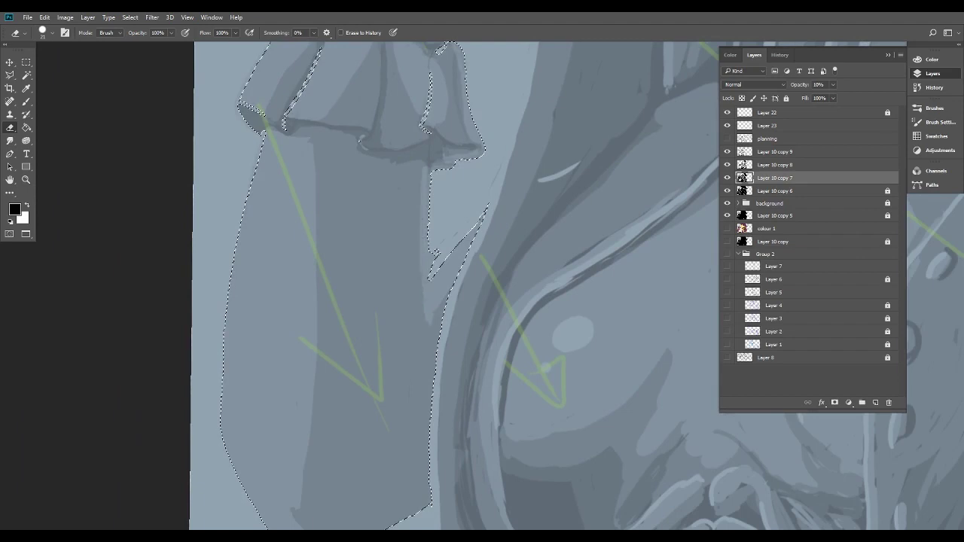
left_click_drag(399, 392, 447, 243)
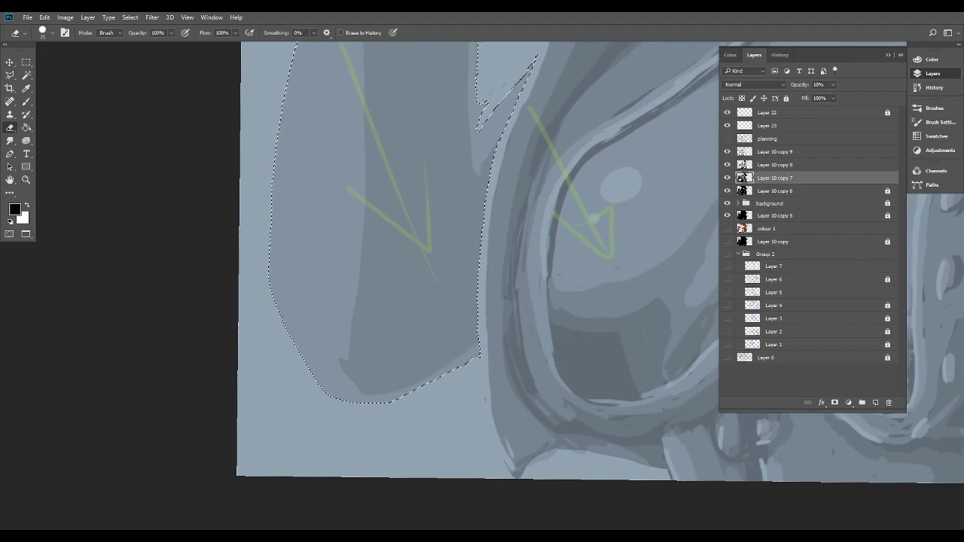
scroll(548, 400, "down", 3)
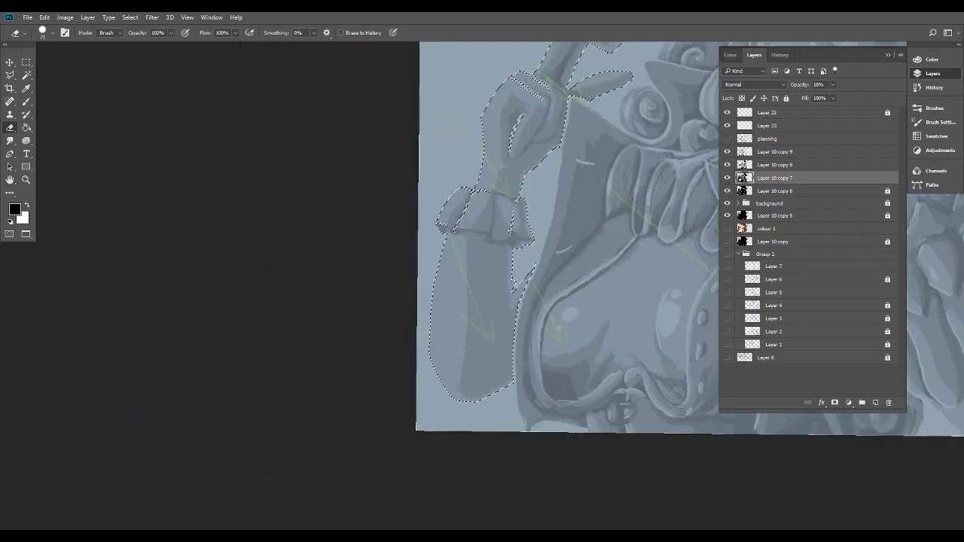
scroll(548, 400, "right", 5)
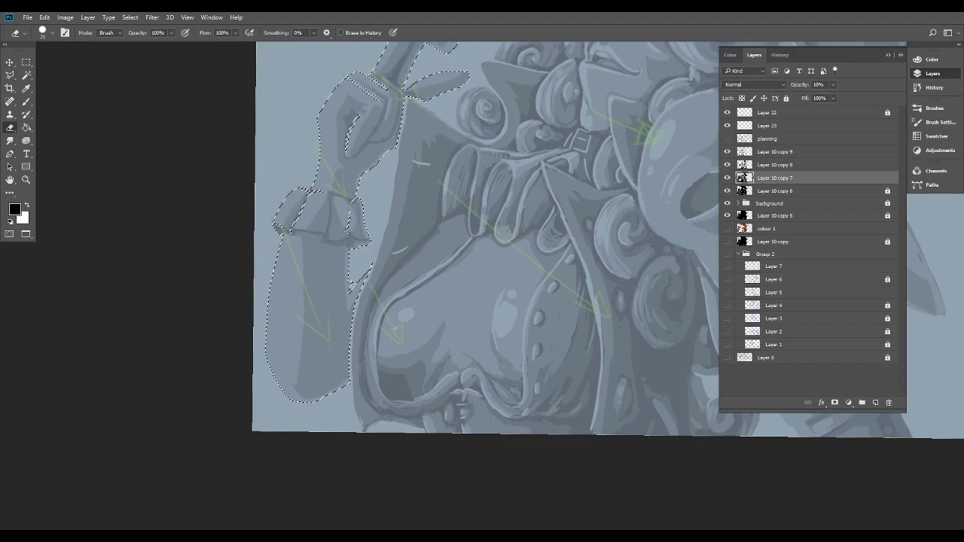
Replace the selection with the arm's shadow area on Layer 10 copy 7 using the Magic Wand and make Layer 10 copy 8 active.
key("w")
key("ctrl+d")
left_click(324, 299)
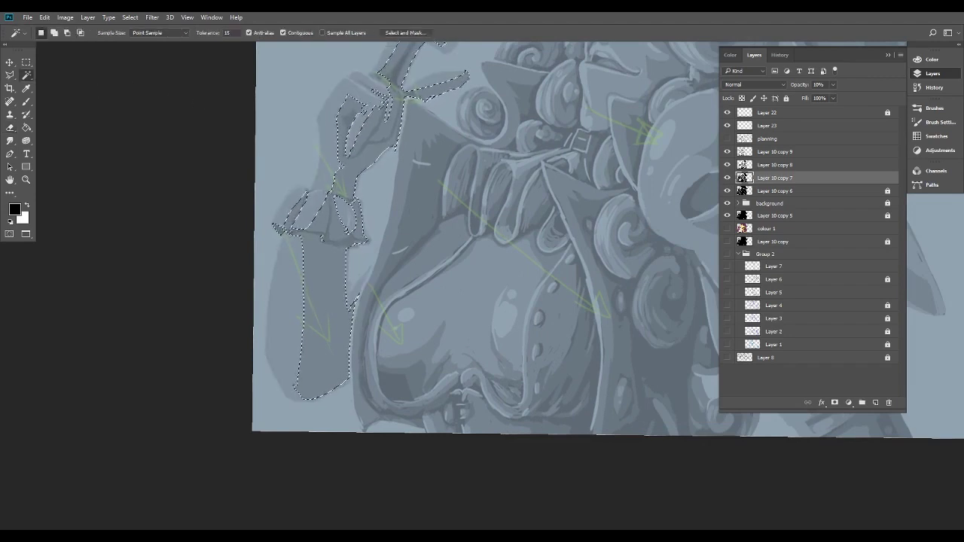
left_click(776, 165)
Outline a darker inner shadow with the Brush down the coat-side part of the forearm on Layer 10 copy 8.
left_click(26, 102)
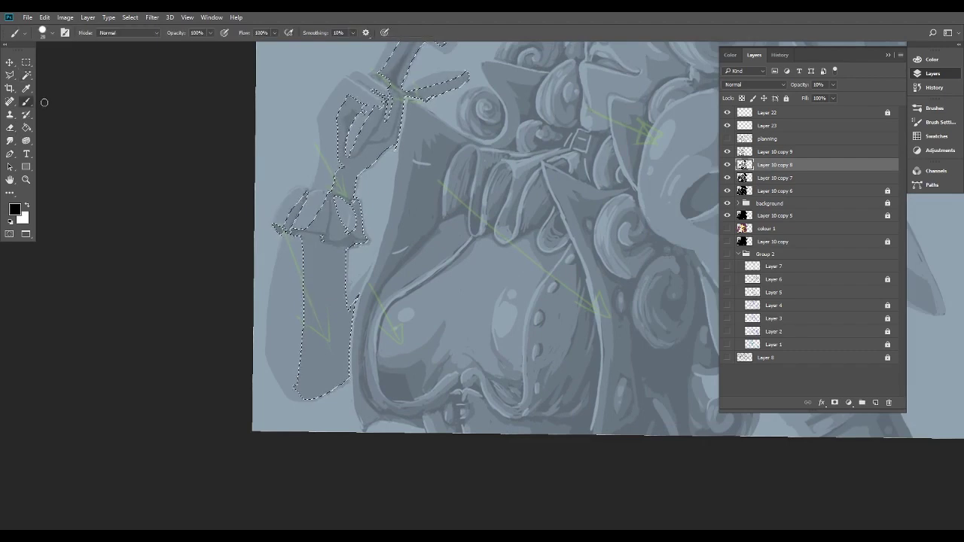
key("ctrl+plus")
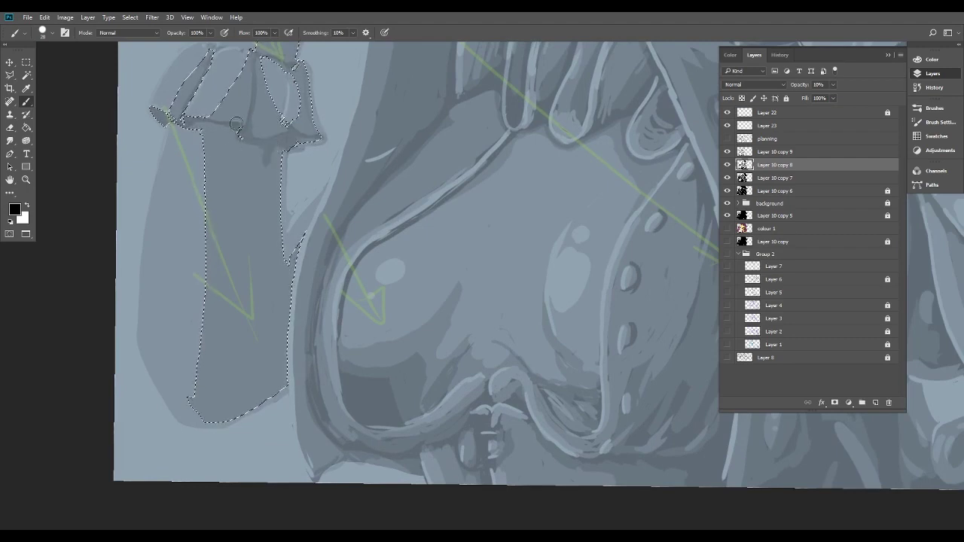
left_click_drag(231, 130, 238, 165)
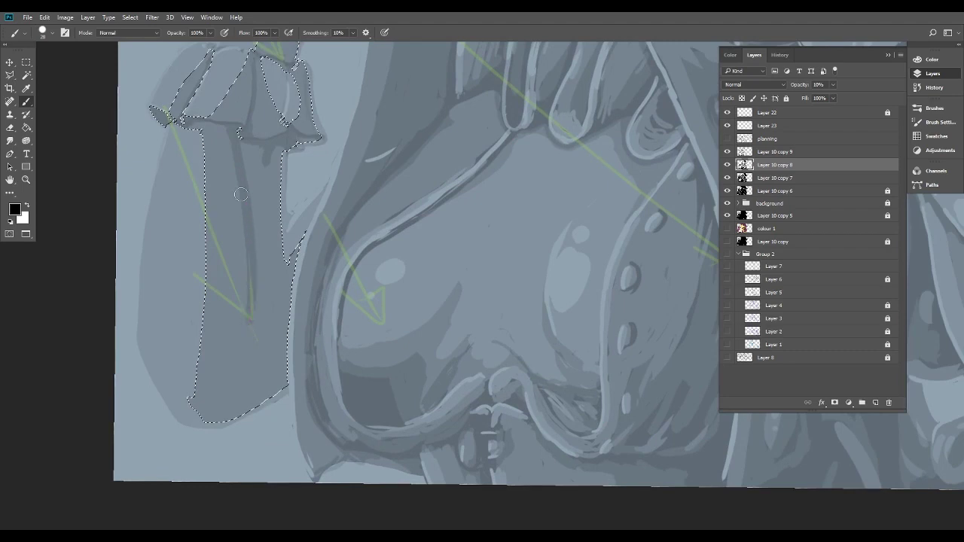
left_click_drag(256, 308, 236, 389)
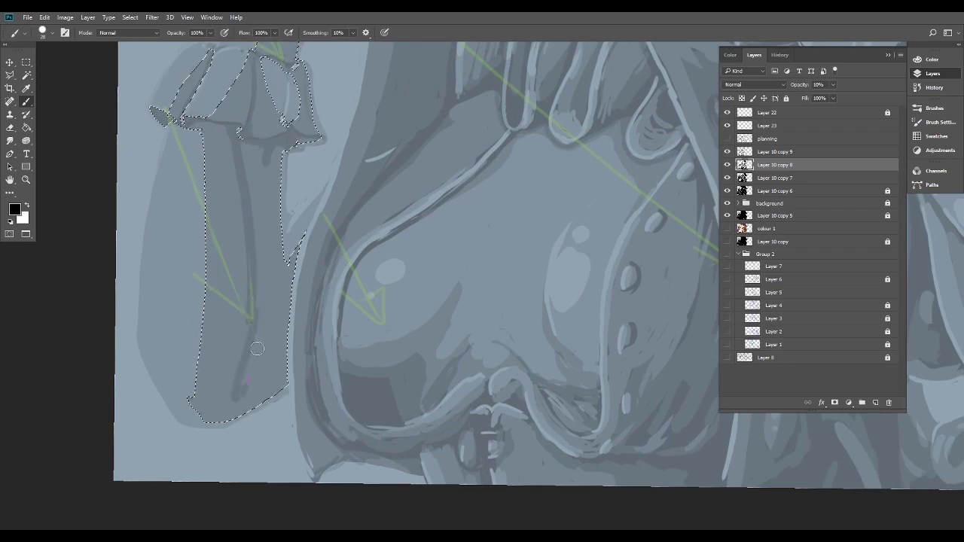
left_click_drag(287, 352, 292, 347)
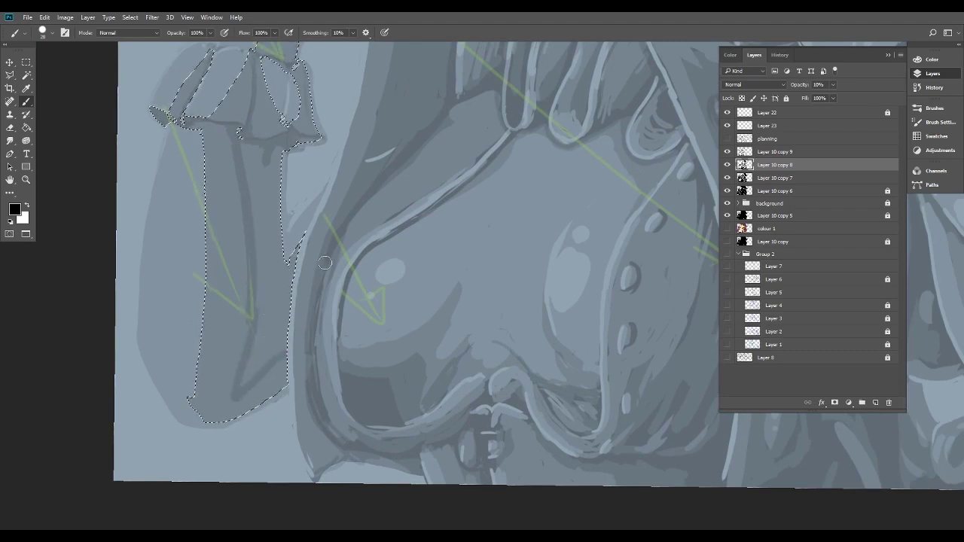
left_click_drag(269, 153, 263, 225)
left_click_drag(266, 173, 276, 287)
left_click_drag(278, 230, 290, 292)
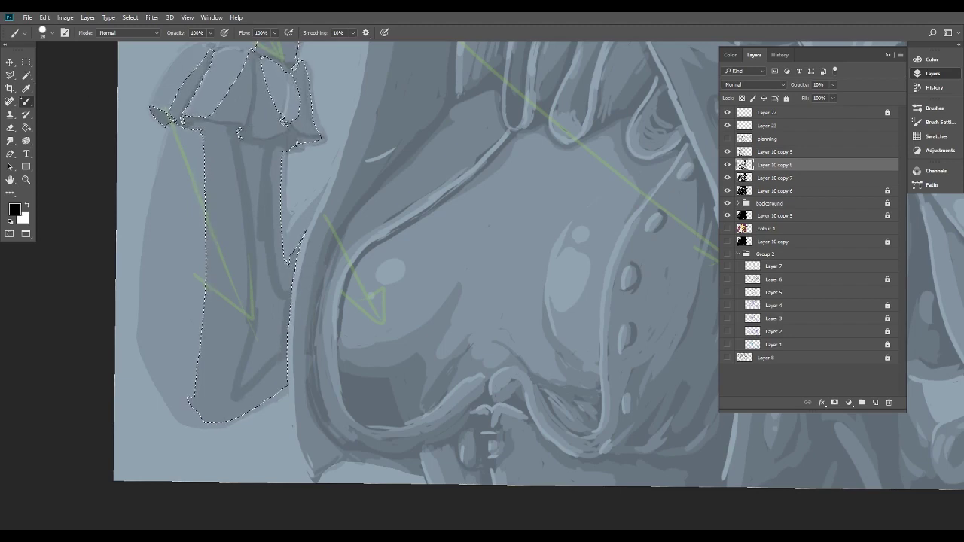
Fill the outlined forearm shadow and the gap just below the cuff with black using the Paint Bucket.
left_click(26, 127)
left_click(270, 312)
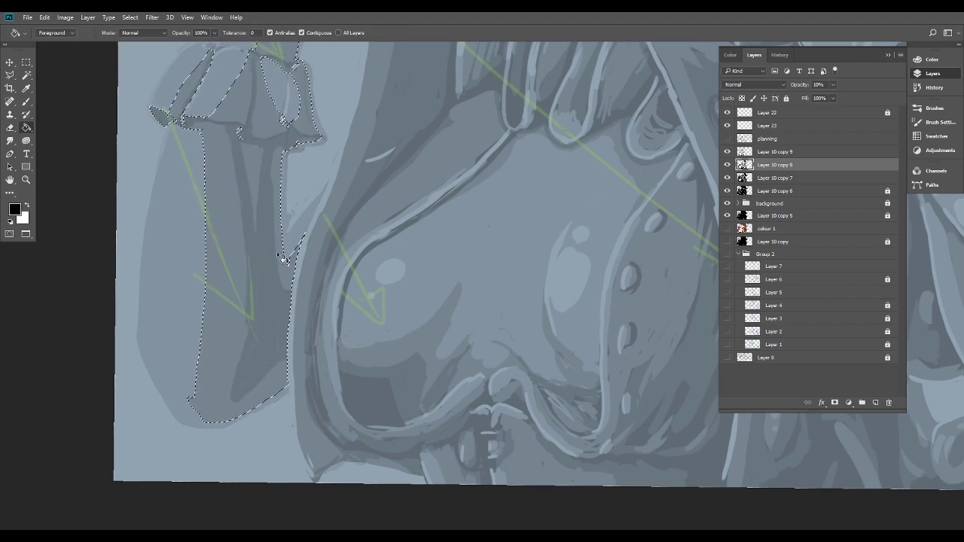
left_click(250, 166)
scroll(502, 360, "down", 5)
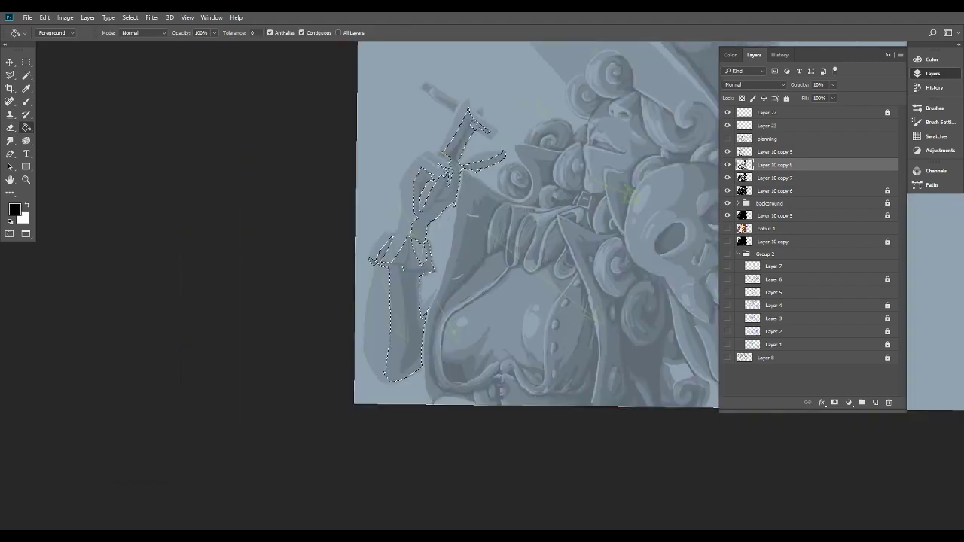
Paint a darker fold shadow with the Brush on the cuff's middle ruffle on Layer 10 copy 8.
mouse_move(504, 366)
left_mouse_down()
mouse_move(379, 462)
mouse_move(371, 496)
left_mouse_up()
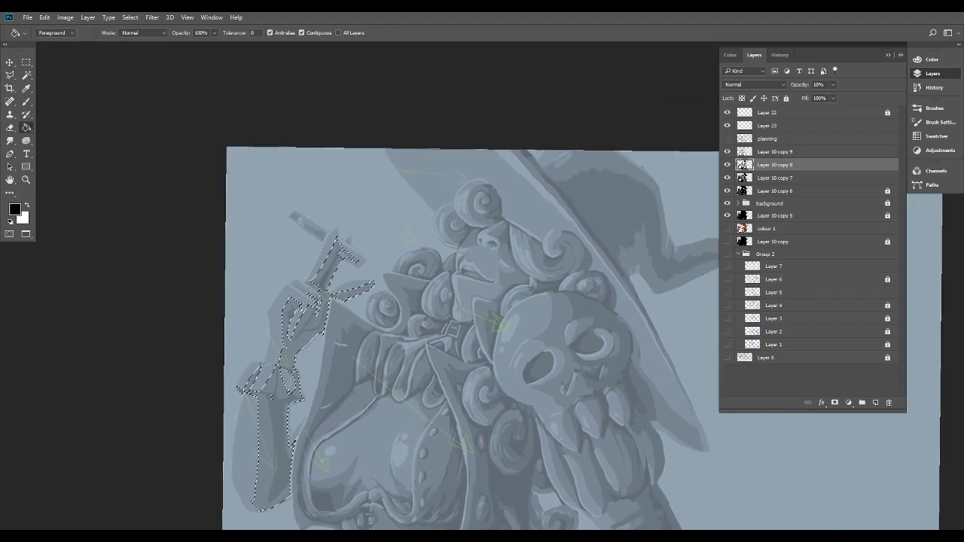
scroll(352, 383, "up", 6)
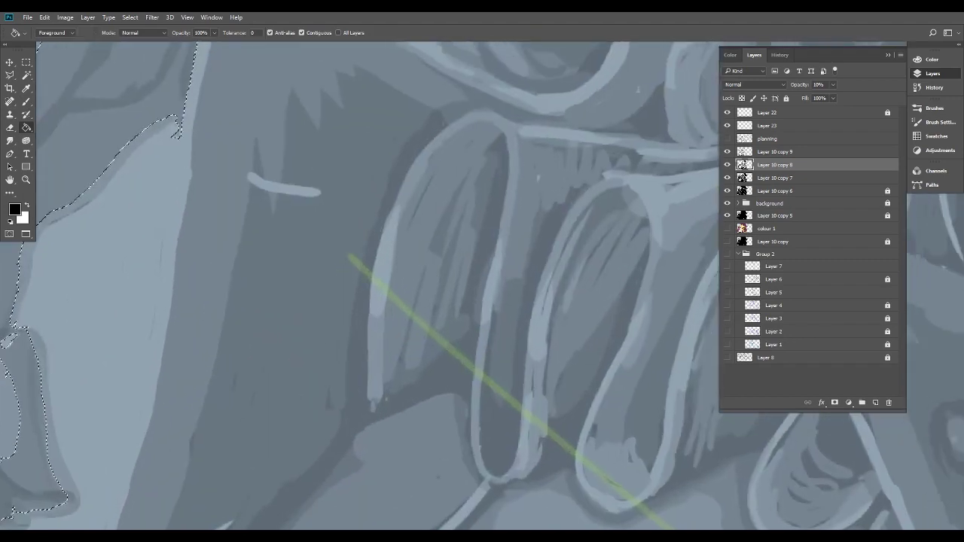
scroll(260, 482, "down", 3)
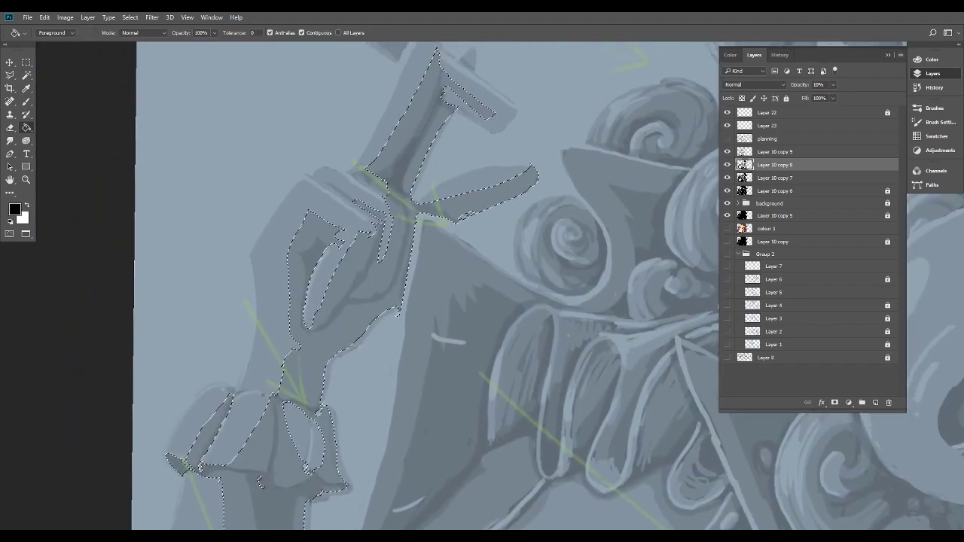
left_click(26, 101)
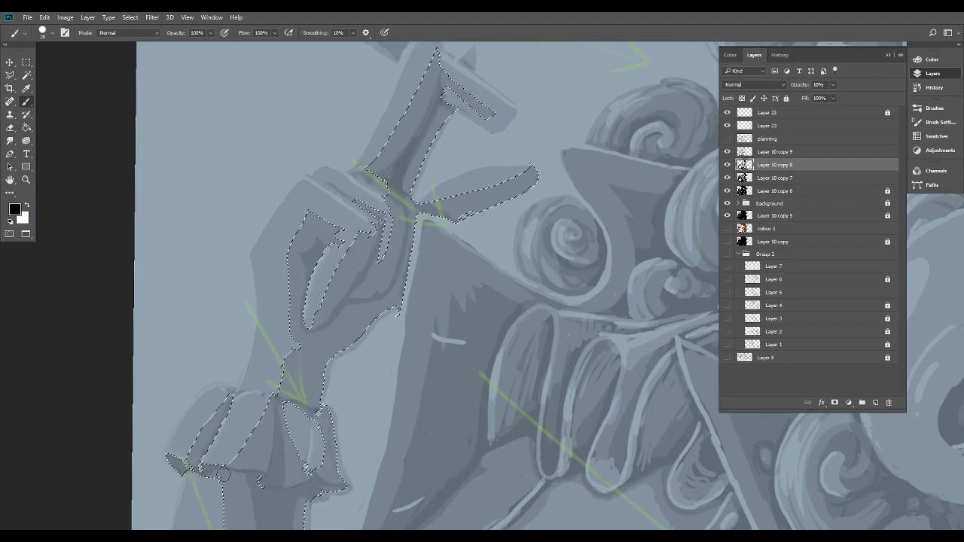
left_click_drag(269, 436, 299, 416)
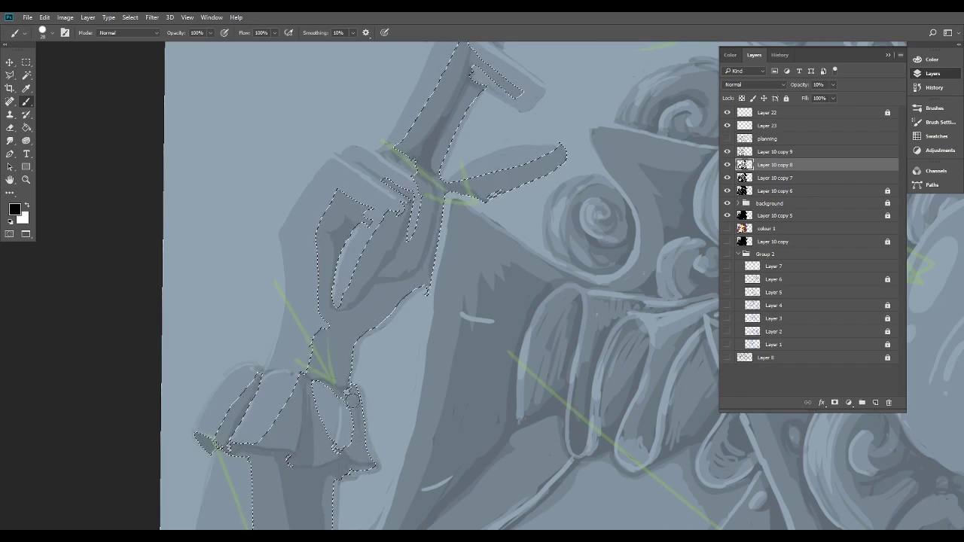
scroll(399, 433, "up", 3)
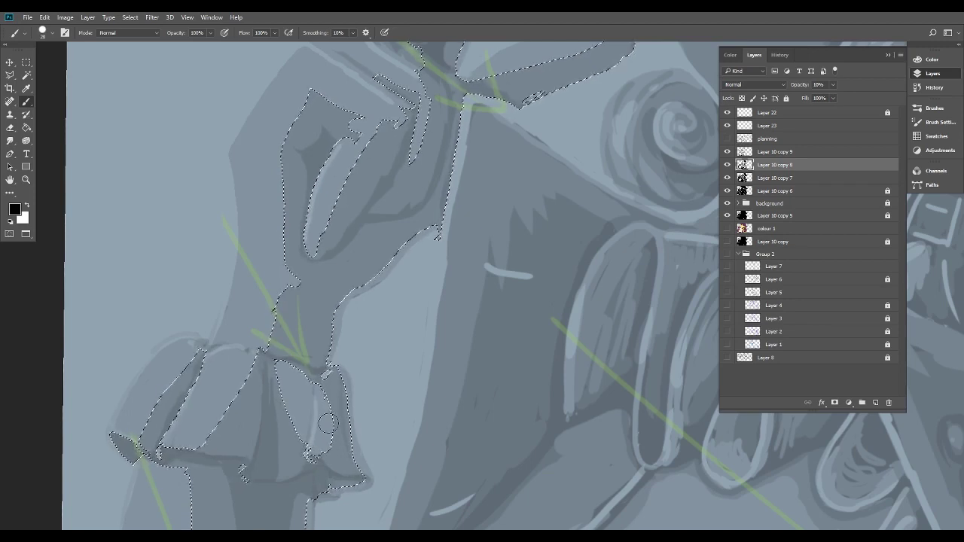
Step back through the last three brush changes on the cuff.
left_click(46, 17)
left_click(58, 55)
left_click(47, 18)
left_click(72, 54)
left_click(45, 16)
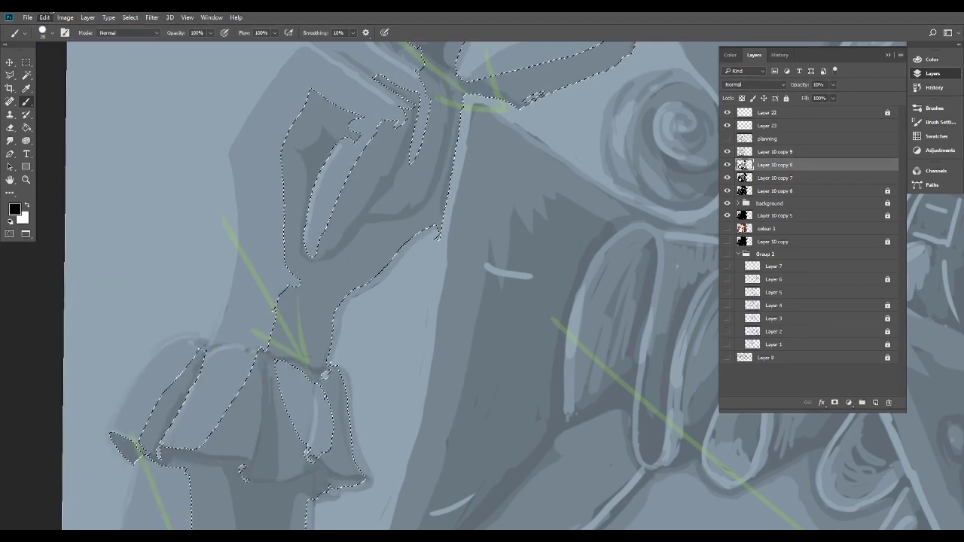
left_click(60, 54)
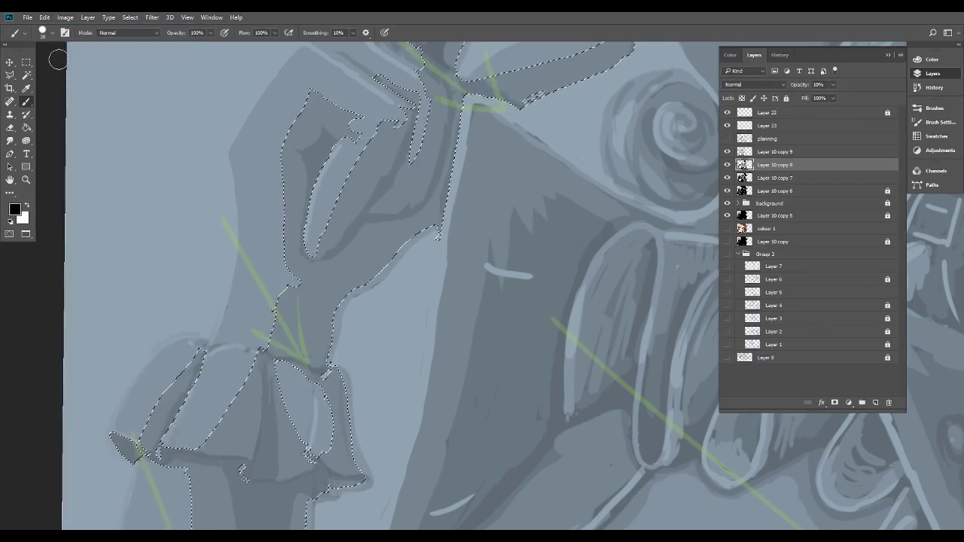
Paint darker shadows with the Brush on the palm and wrist within the selected area of Layer 10 copy 8.
mouse_move(363, 217)
left_mouse_down()
mouse_move(310, 322)
mouse_move(290, 341)
left_mouse_up()
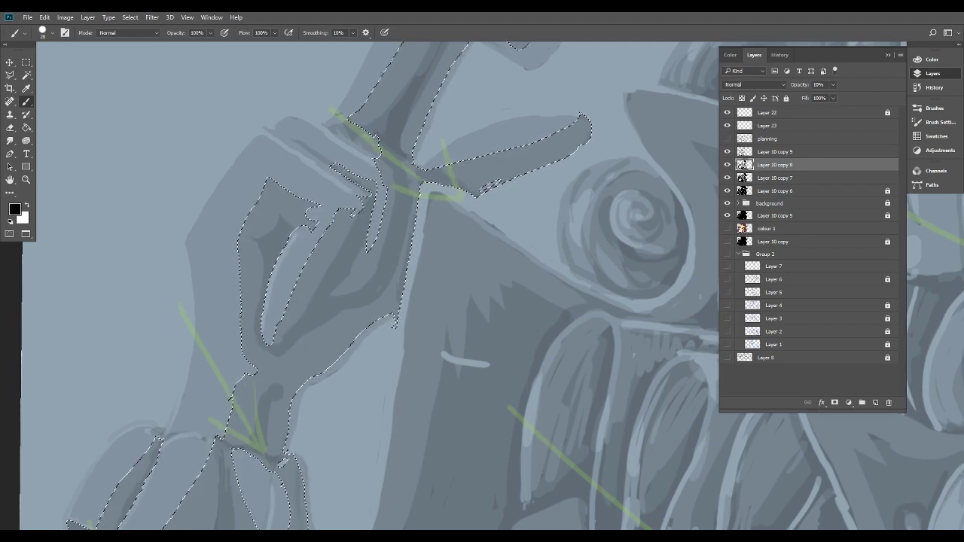
left_click_drag(399, 124, 281, 273)
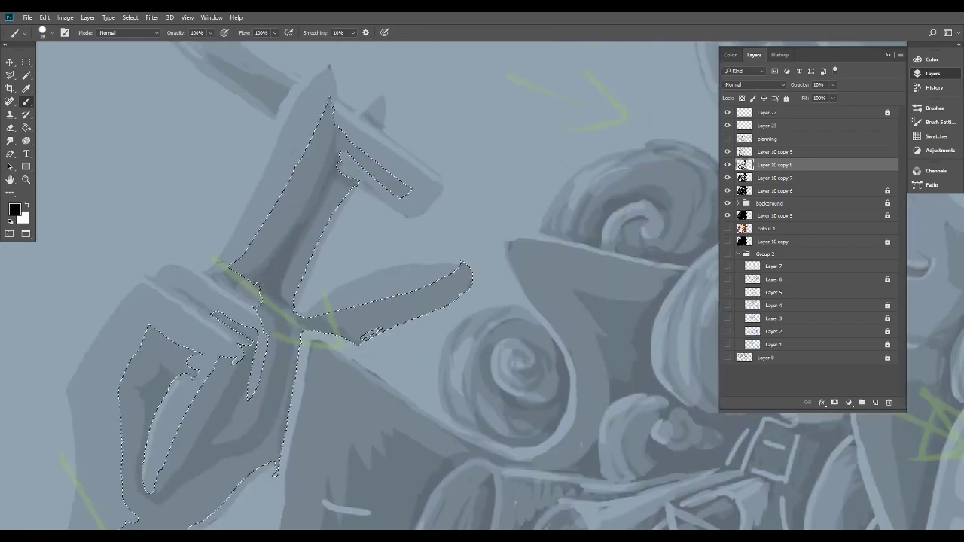
left_click_drag(279, 259, 337, 137)
scroll(452, 374, "down", 3)
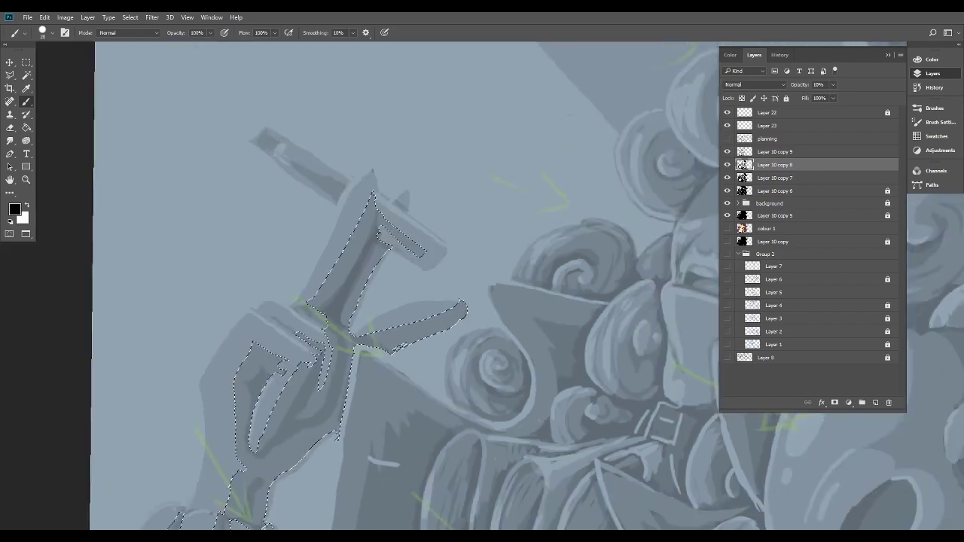
scroll(479, 396, "down", 4)
left_click_drag(455, 410, 489, 273)
scroll(477, 288, "up", 6)
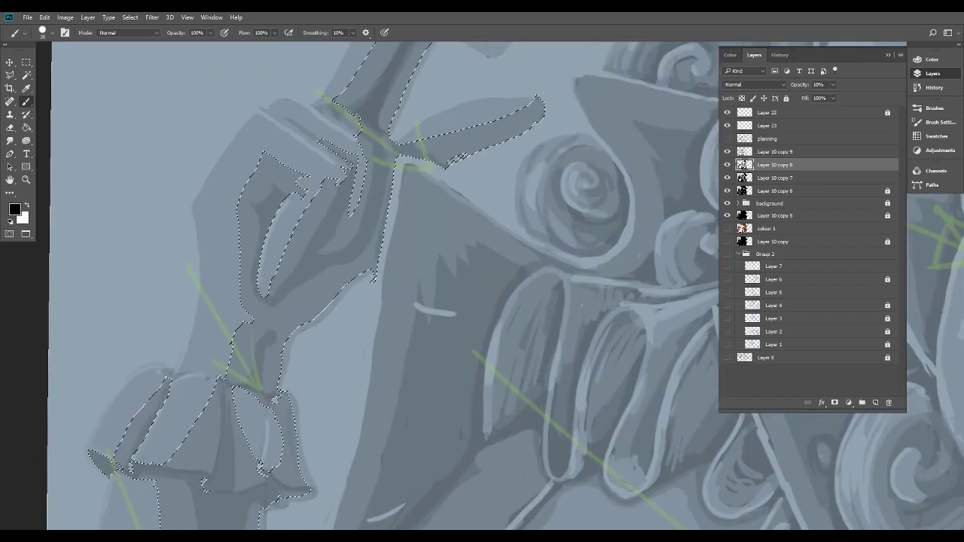
left_click_drag(452, 392, 488, 237)
scroll(452, 301, "down", 1)
left_click_drag(452, 361, 461, 189)
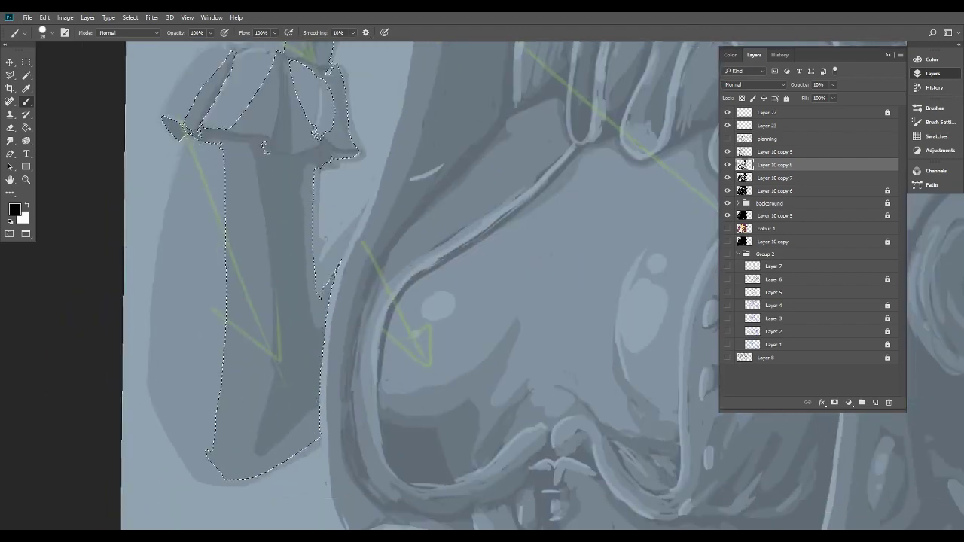
Select Layer 10 copy 9 and toggle its visibility off and on to compare its shading across the figure.
left_click(805, 154)
left_click(729, 152)
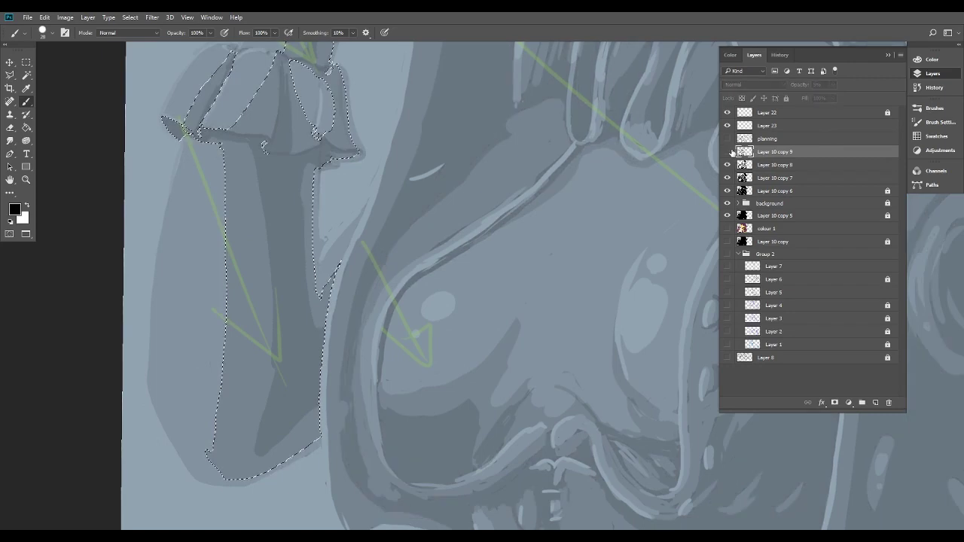
left_click(728, 152)
scroll(452, 302, "down", 2)
left_click_drag(453, 286, 336, 442)
scroll(452, 301, "down", 2)
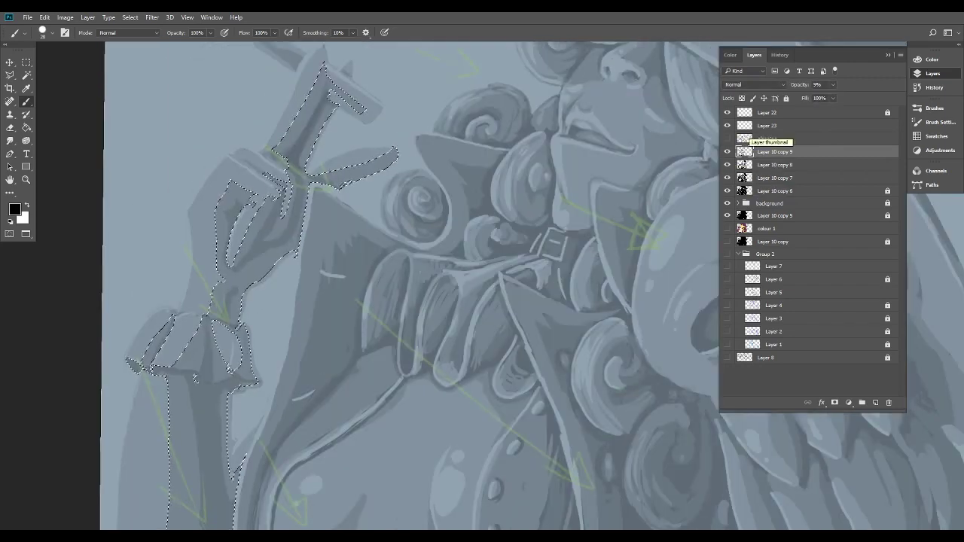
left_click(728, 151)
left_click(727, 151)
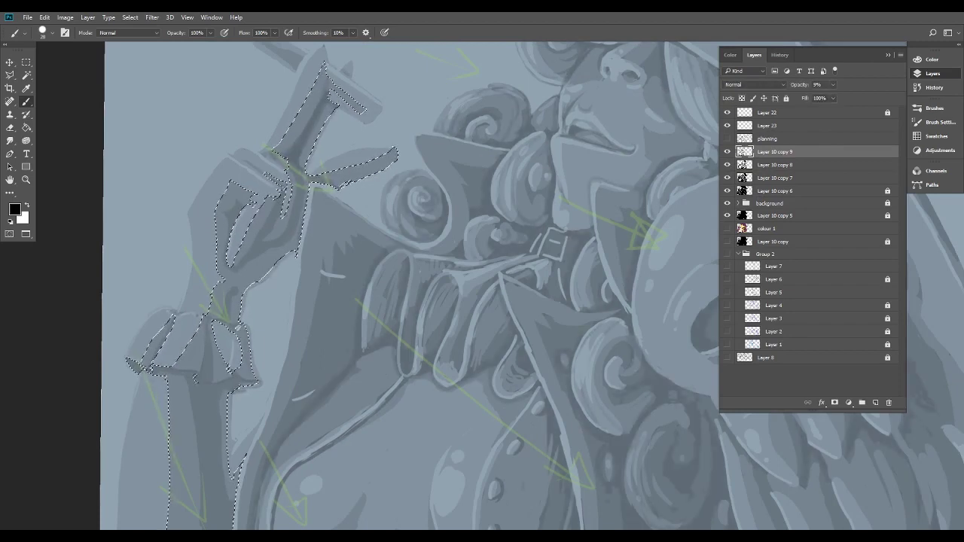
Set the Brush size to 4 px and paint a thin, darker shadow in the hollow between the curled fingers on Layer 10 copy 9.
left_click(10, 127)
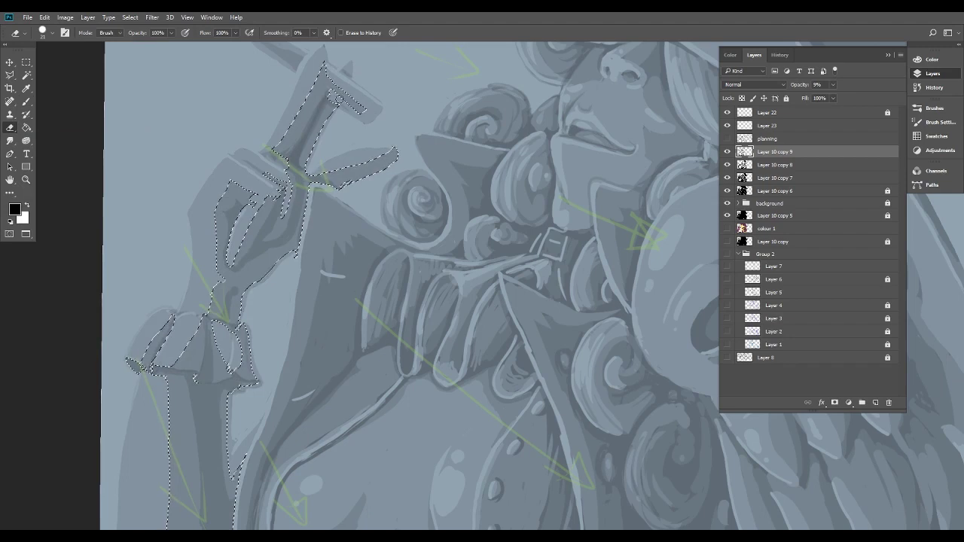
key("b")
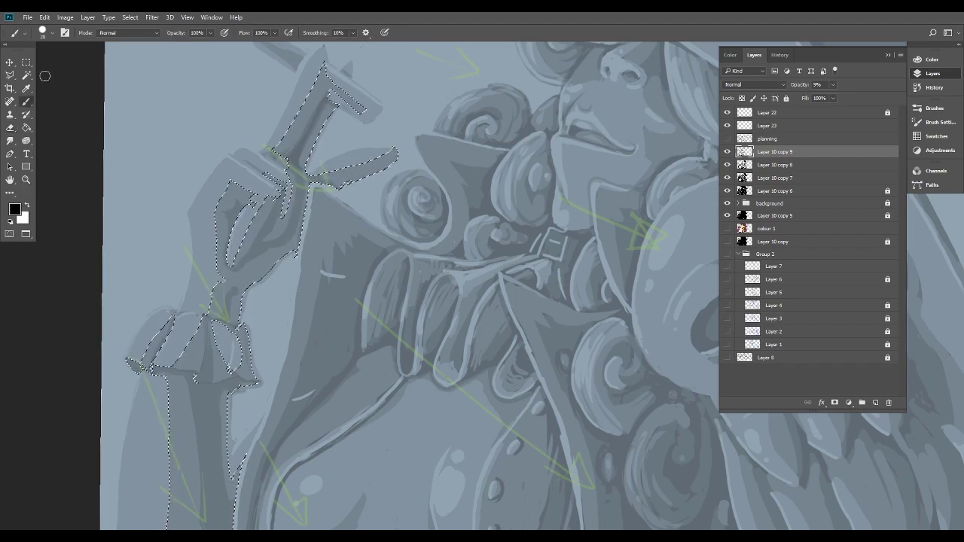
left_click(51, 33)
left_click(58, 61)
left_click_drag(58, 65, 61, 65)
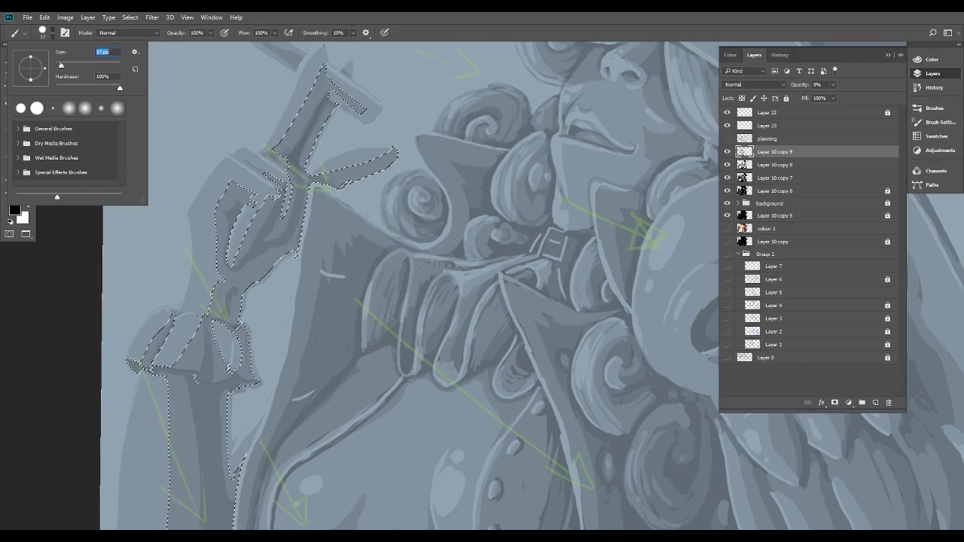
mouse_move(293, 239)
left_mouse_down()
mouse_move(332, 239)
mouse_move(384, 308)
left_mouse_up()
scroll(282, 246, "up", 4)
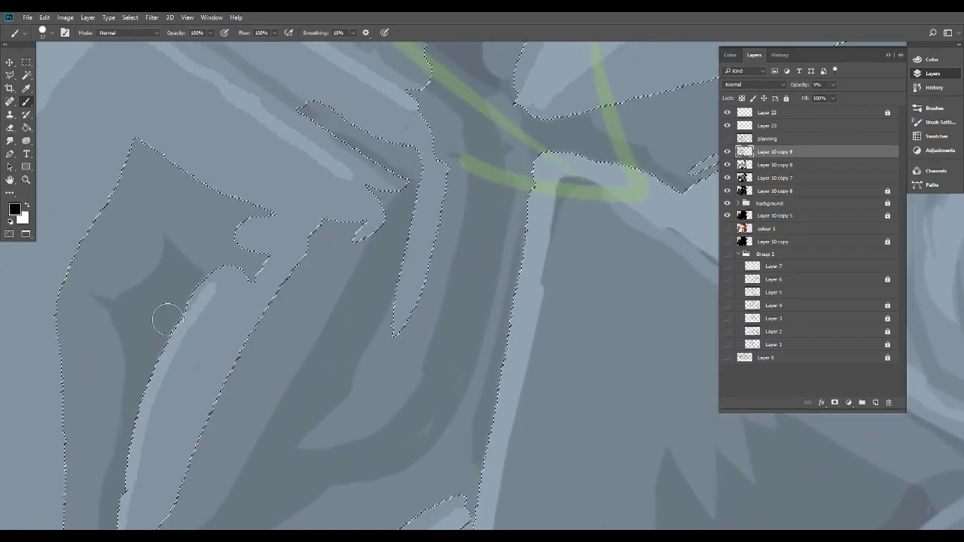
left_click(46, 33)
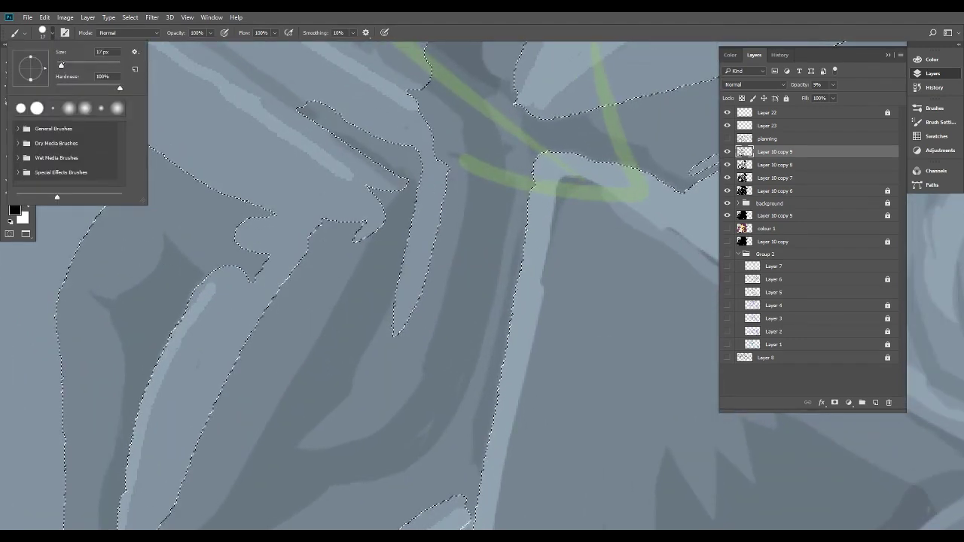
left_click_drag(61, 66, 54, 60)
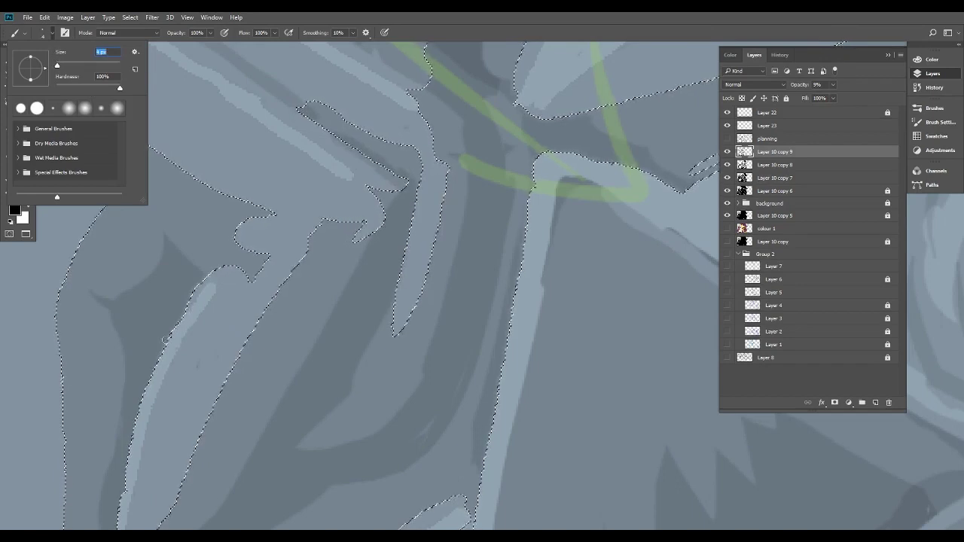
left_click(177, 312)
mouse_move(191, 290)
left_mouse_down()
mouse_move(173, 317)
mouse_move(148, 317)
mouse_move(185, 288)
mouse_move(250, 200)
left_mouse_up()
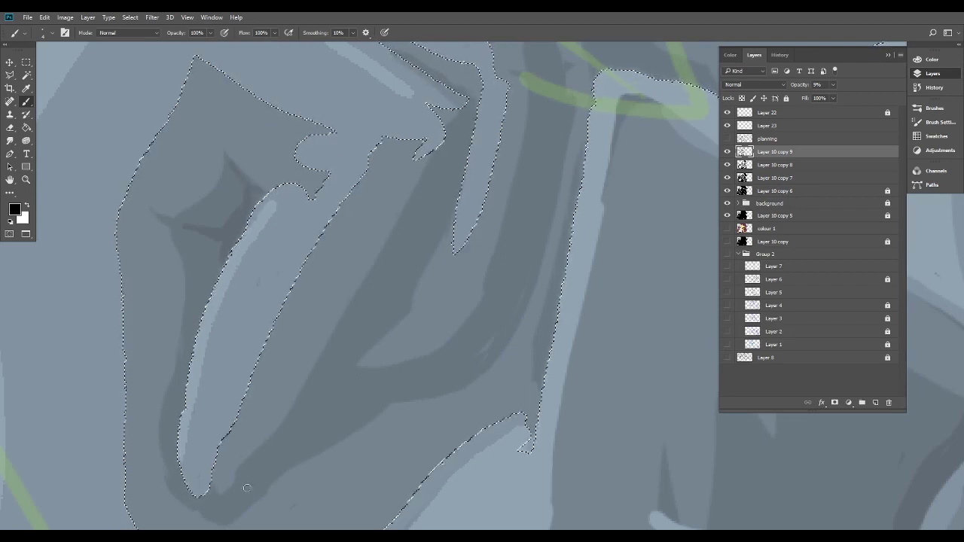
Paint a thin dark crease line along the inner edge of the long curled finger, from its tip up to the knuckle.
mouse_move(252, 484)
left_mouse_down()
mouse_move(354, 366)
mouse_move(287, 450)
mouse_move(390, 302)
mouse_move(420, 238)
mouse_move(359, 349)
mouse_move(430, 217)
left_mouse_up()
left_click_drag(393, 282, 466, 142)
left_click_drag(412, 250, 473, 104)
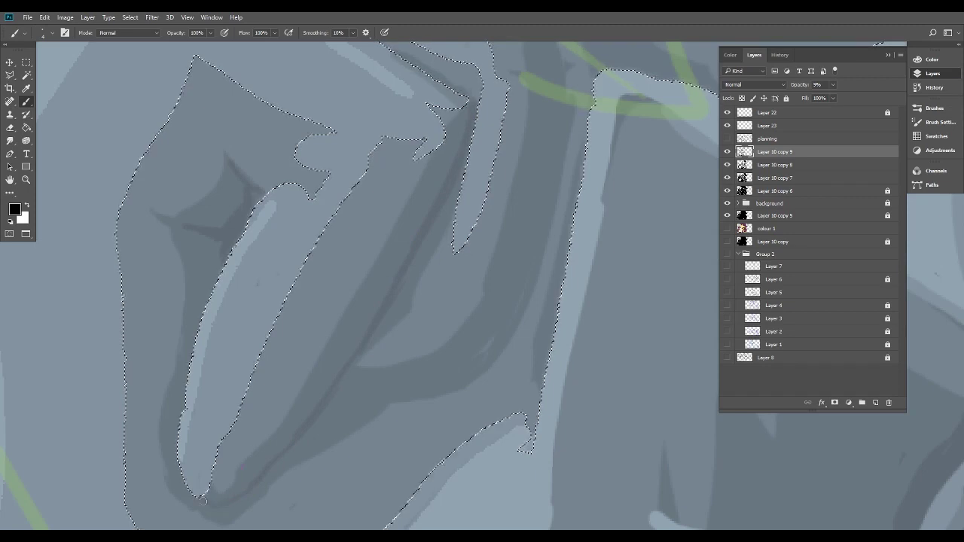
left_click_drag(231, 439, 135, 478)
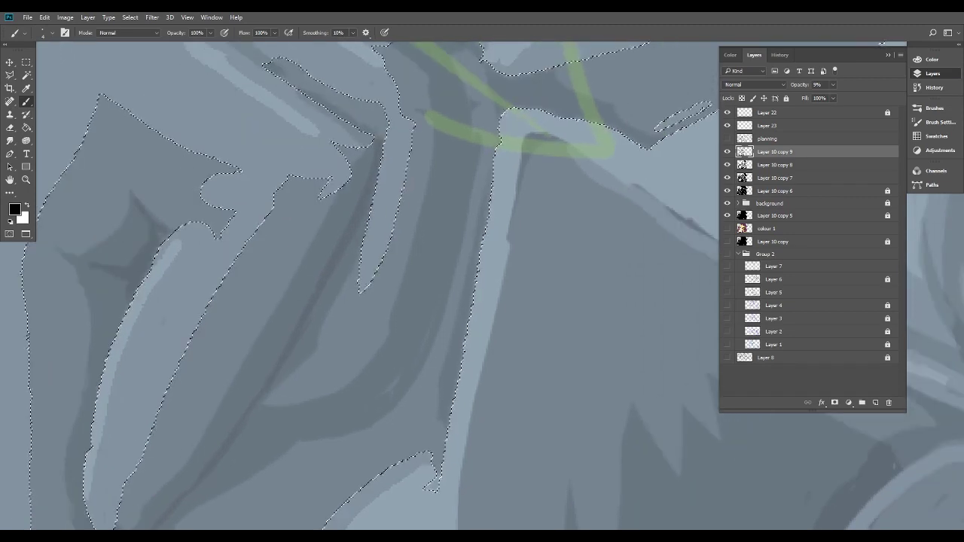
Paint thin dark crease lines around the neighbouring finger and into the palm, and darken where the wrist meets the cuff.
scroll(450, 402, "down", 4)
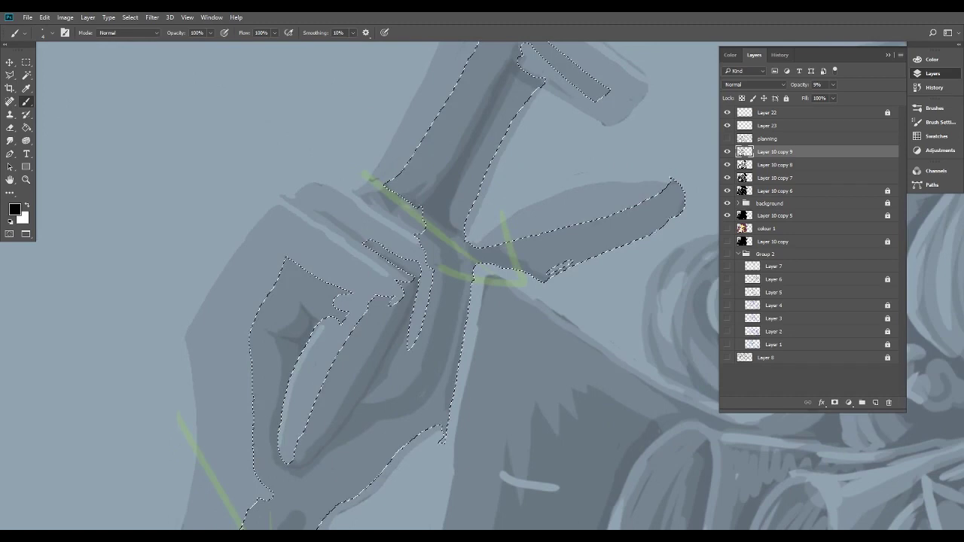
key("ctrl+plus")
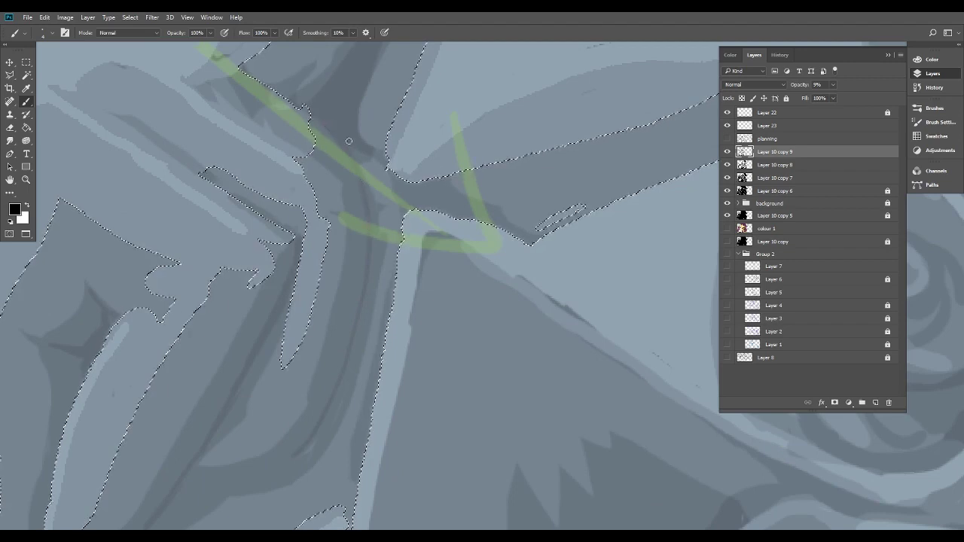
scroll(544, 290, "down", 1)
left_click_drag(544, 289, 657, 214)
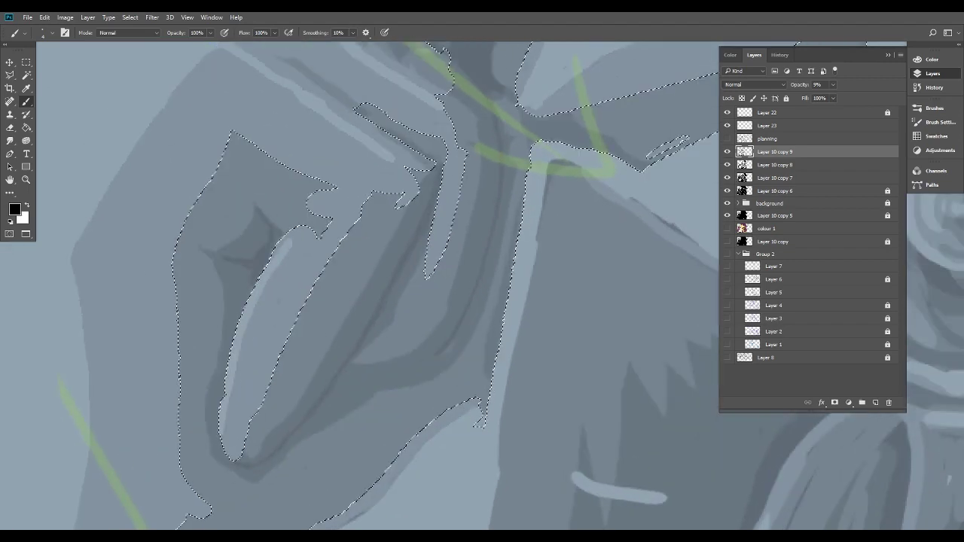
left_click_drag(345, 376, 400, 369)
left_click_drag(380, 320, 455, 196)
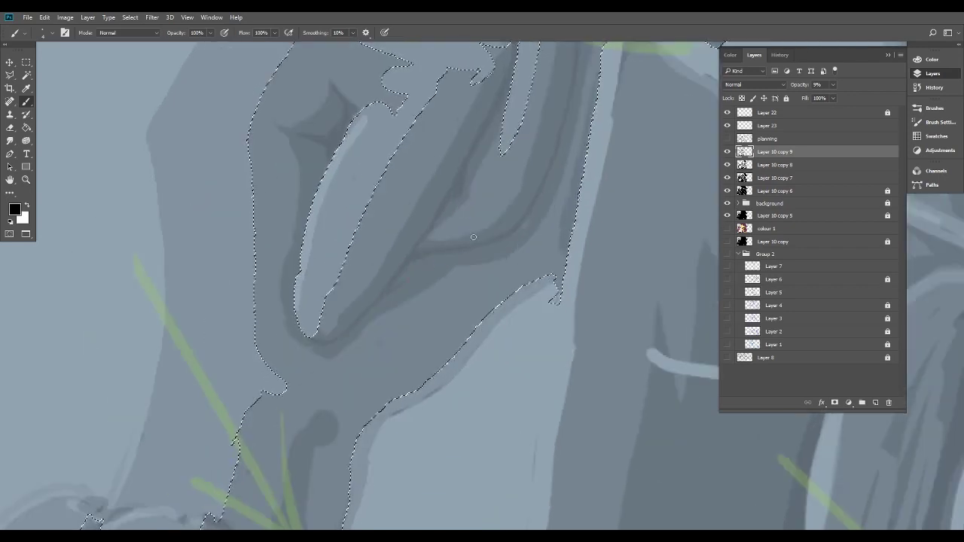
left_click_drag(455, 197, 530, 167)
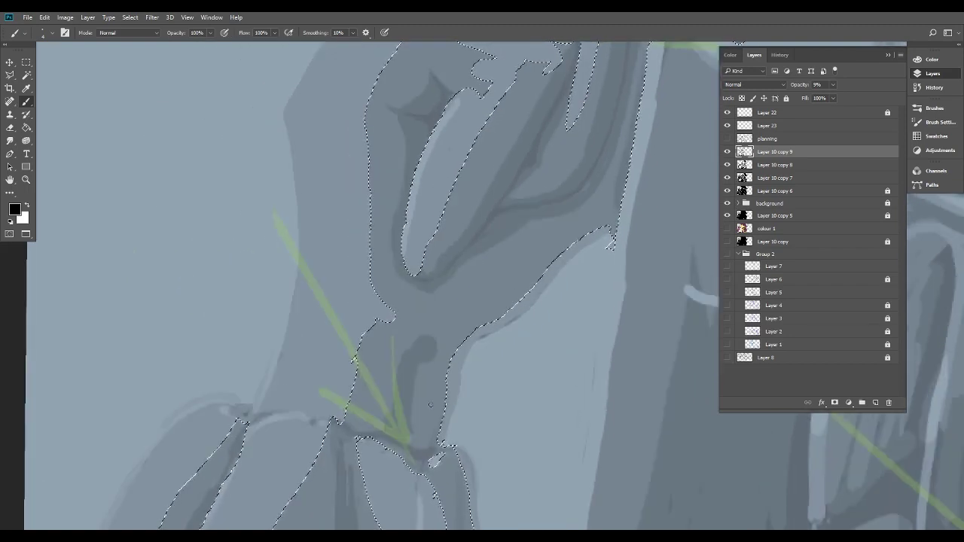
left_click_drag(448, 259, 472, 169)
Paint thin dark shadow lines along the cuff's folds and lower ruffle edge, with a small stroke on the forearm shadow.
left_click_drag(349, 426, 373, 360)
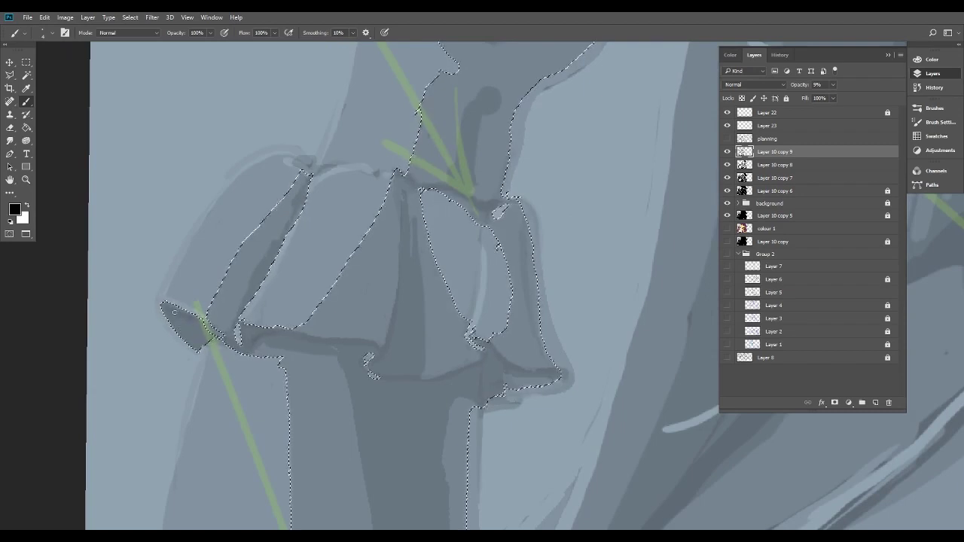
left_click_drag(496, 211, 433, 159)
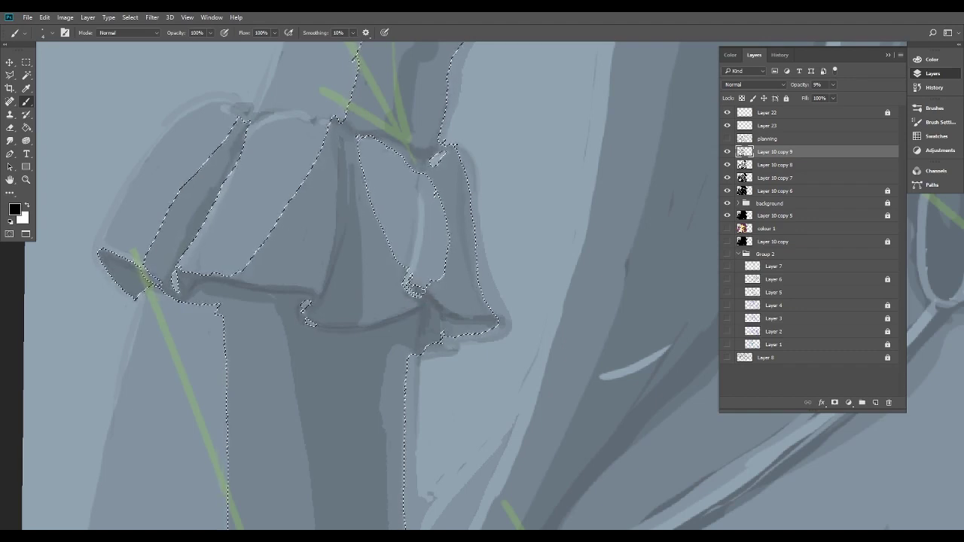
left_click_drag(415, 289, 431, 76)
scroll(362, 286, "down", 4)
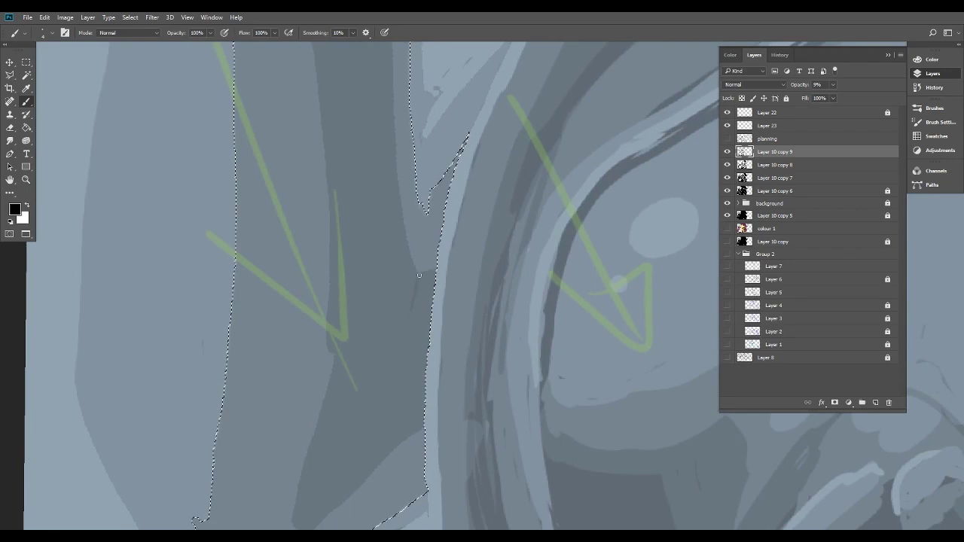
scroll(420, 276, "up", 2)
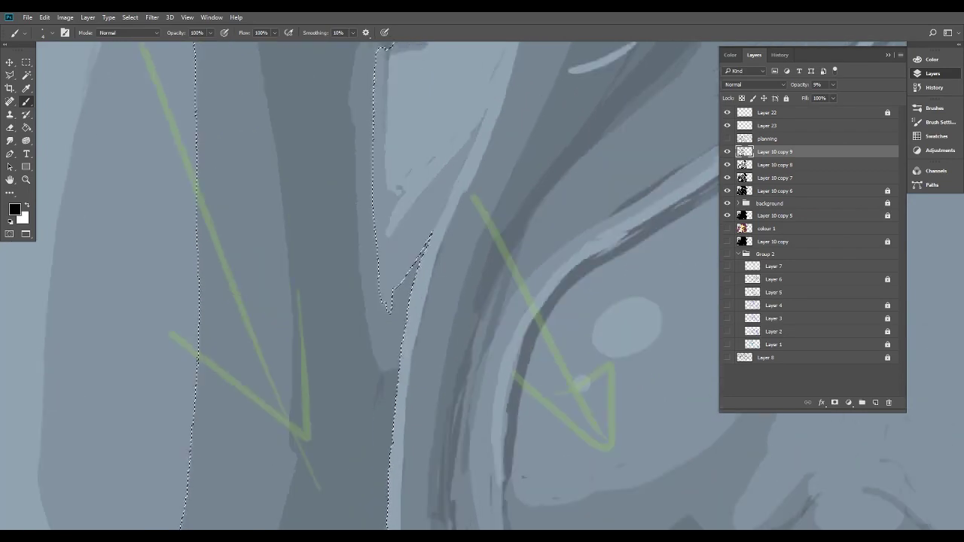
Deselect the shadow area and hide Layer 22 with the green light-direction arrows.
scroll(455, 351, "down", 5)
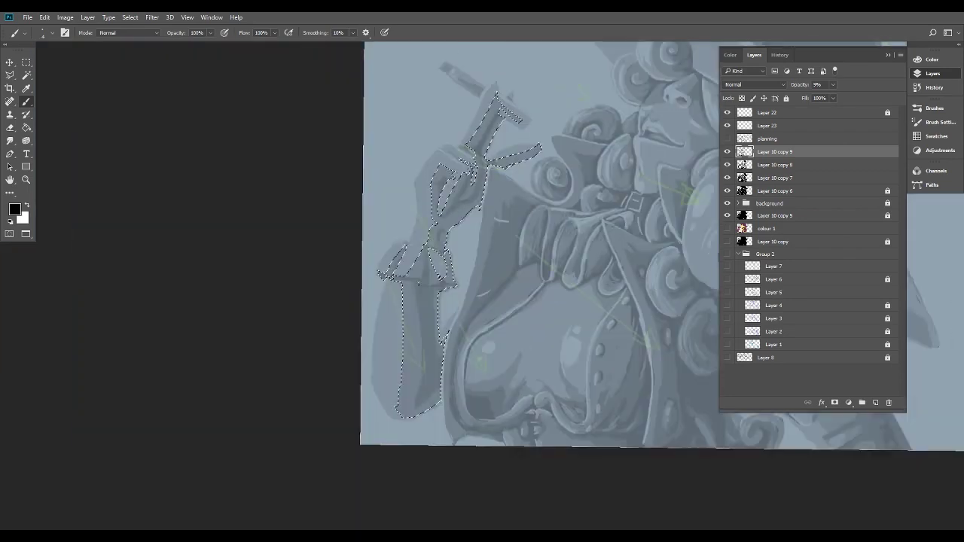
scroll(588, 327, "up", 2)
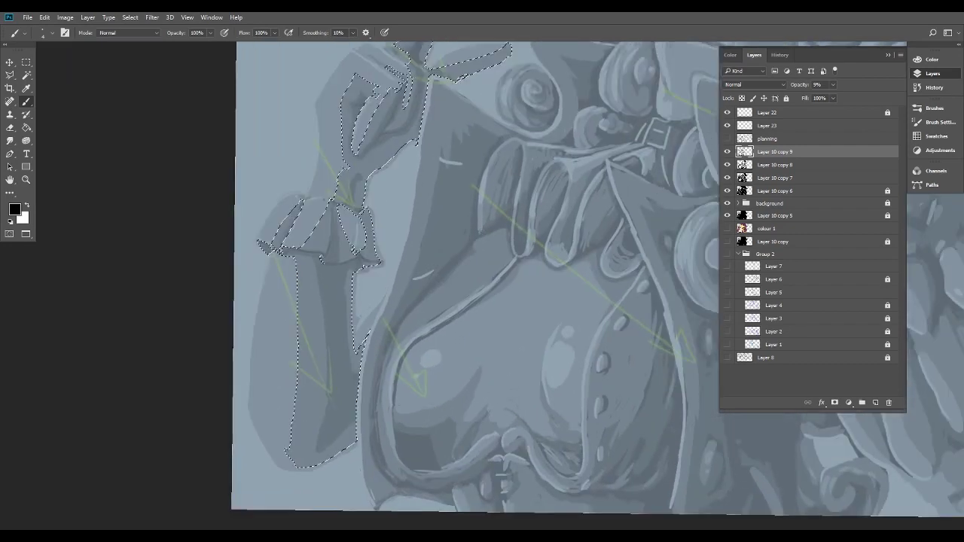
left_click_drag(588, 327, 572, 343)
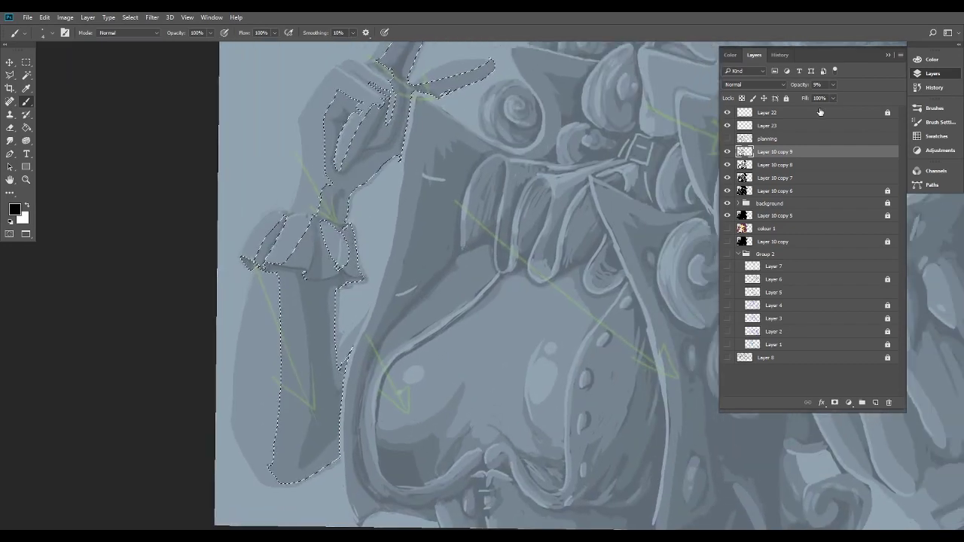
left_click(26, 62)
left_click(72, 67)
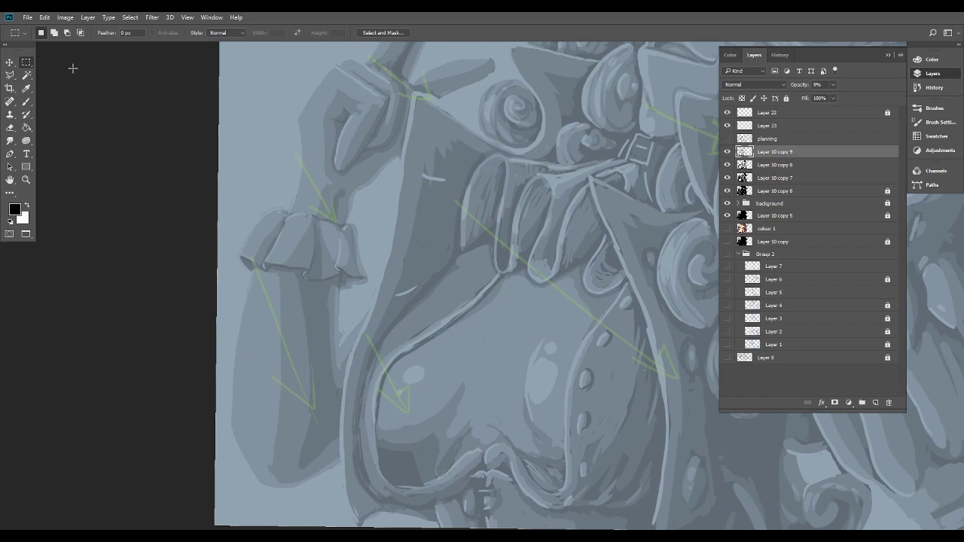
left_click(727, 112)
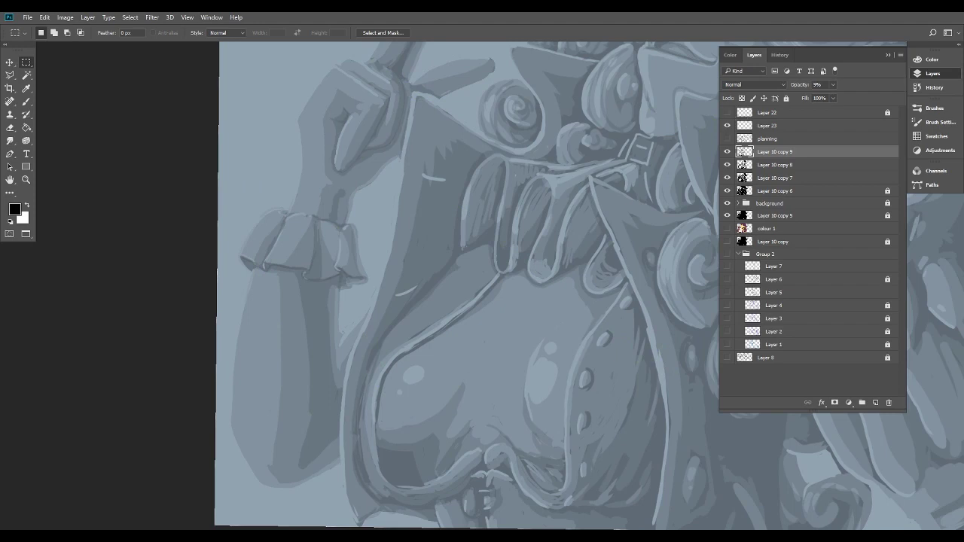
Examine the hand and cuff shading up close in full-screen mode, and return to the standard screen mode.
key("ctrl+minus")
scroll(436, 252, "up", 5)
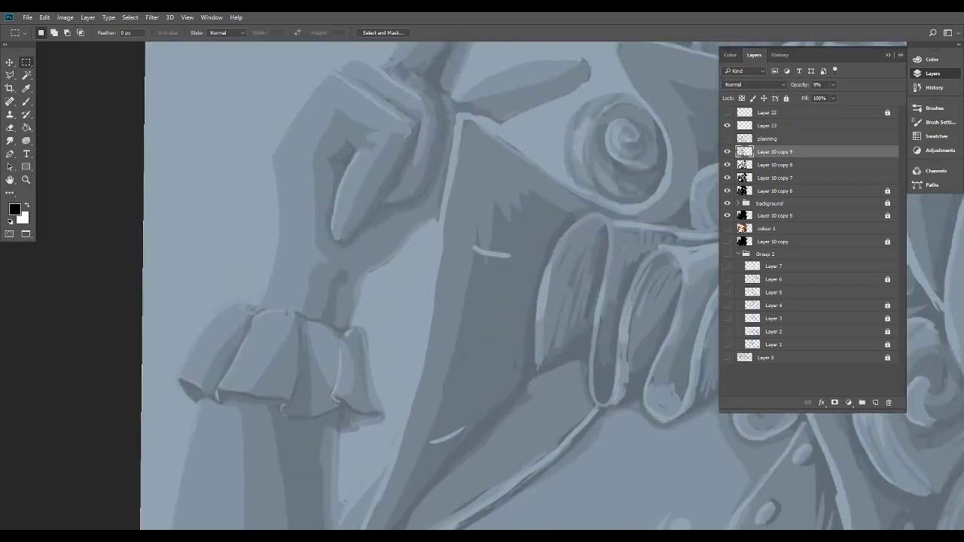
key("ctrl+plus")
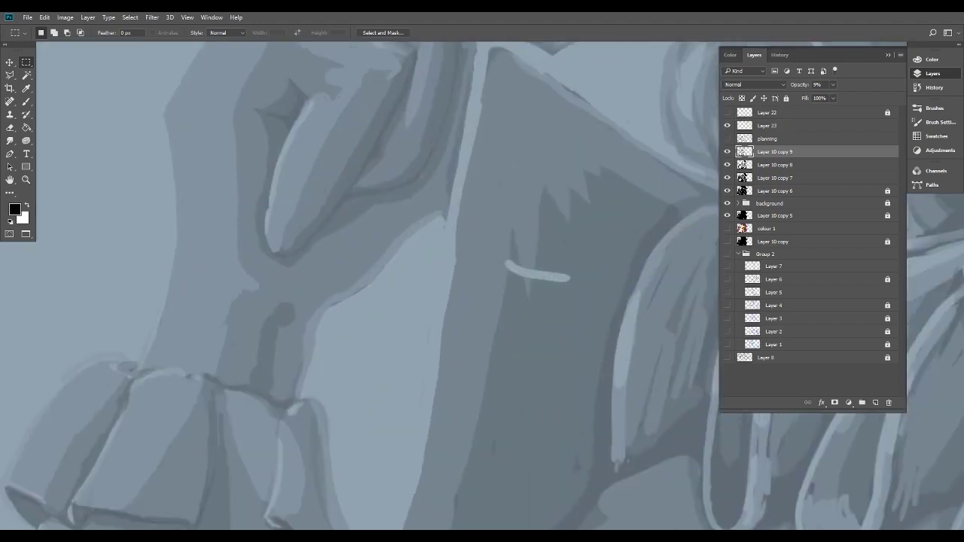
key("f")
key("ctrl+minus")
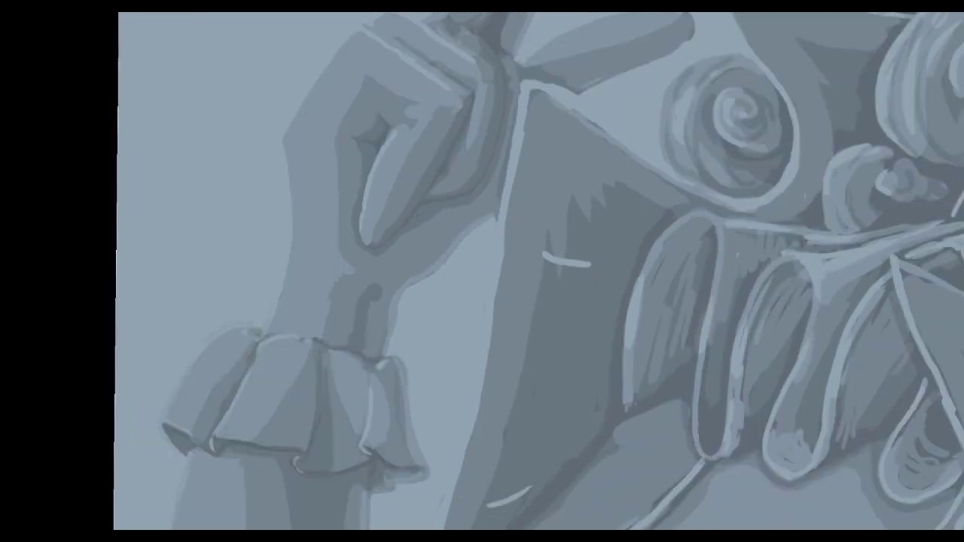
key("f")
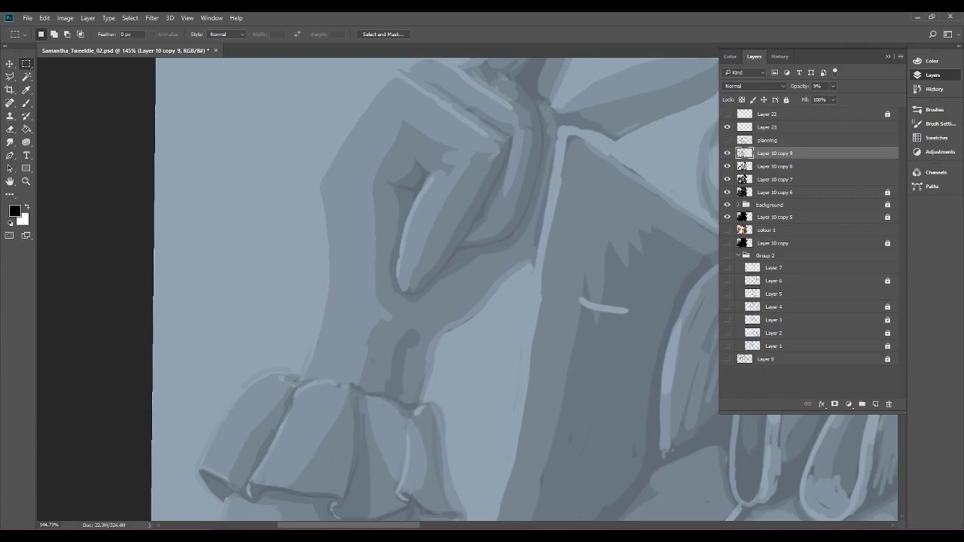
scroll(540, 325, "up", 2)
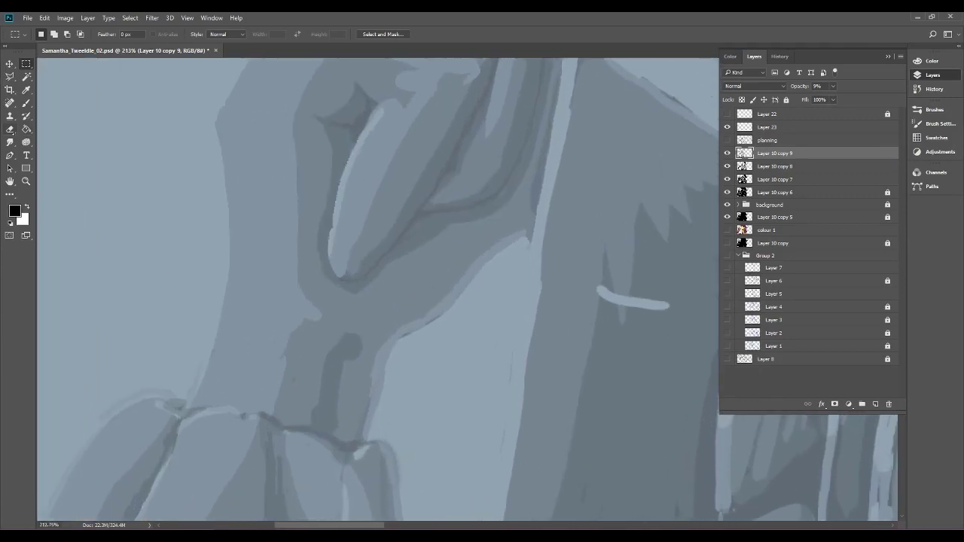
Erase the rounded upper end of the dark wrist shadow with the Eraser on Layer 10 copy 8.
left_click(9, 129)
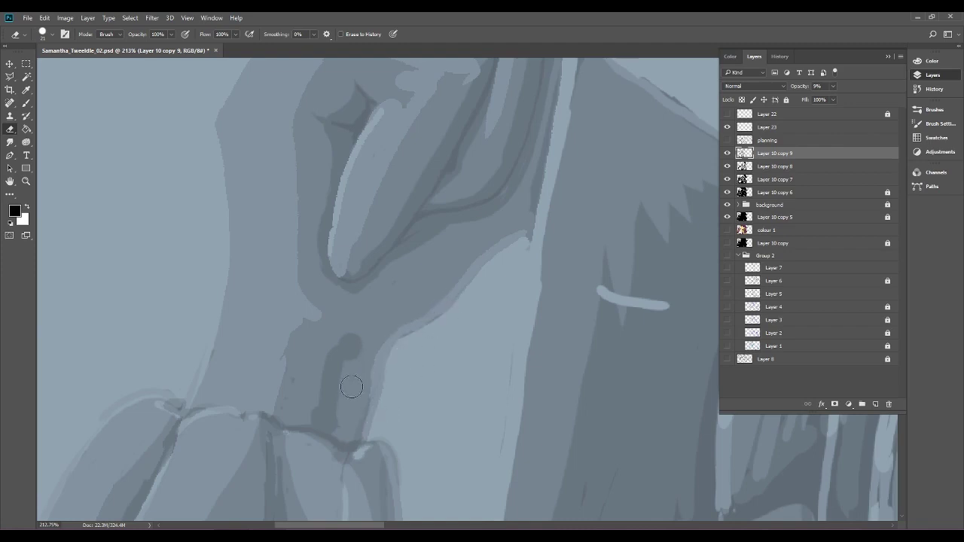
left_click(826, 165)
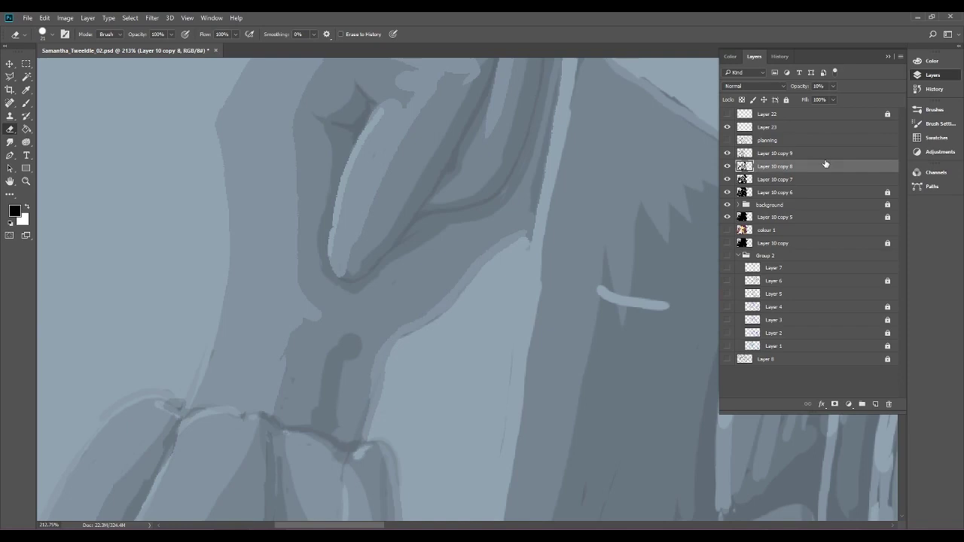
left_click_drag(352, 337, 334, 341)
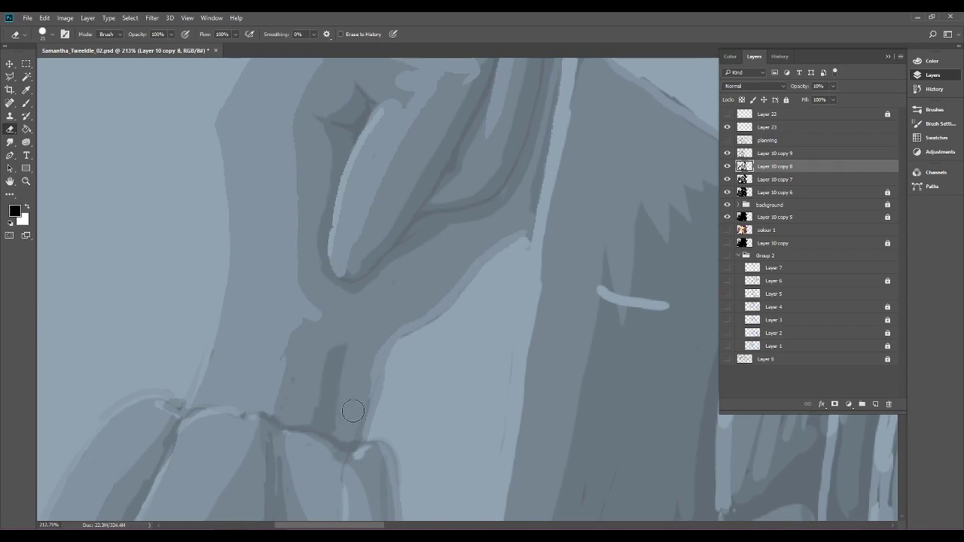
scroll(344, 406, "down", 5)
scroll(568, 290, "down", 2)
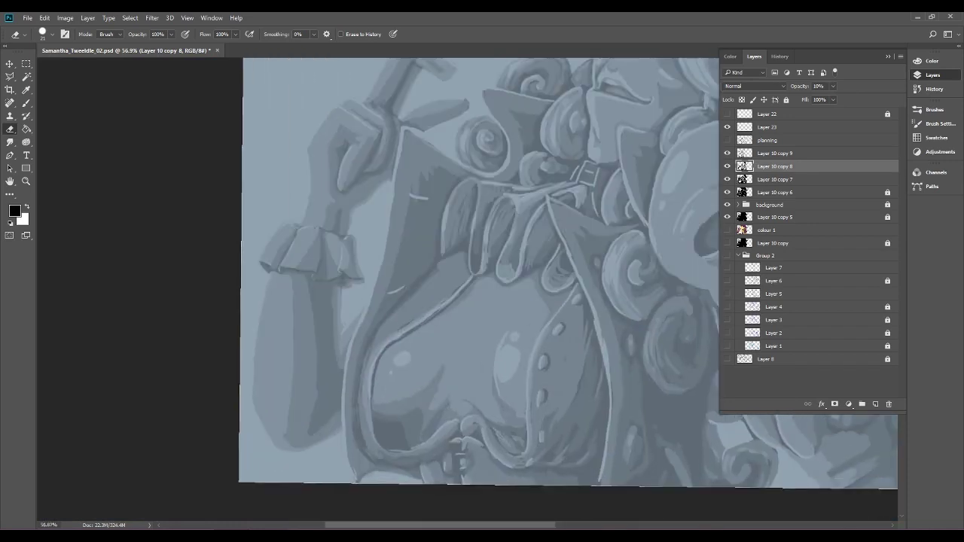
Compare the overall illustration shading with Layer 10 copy 9 and Layer 10 copy 8 hidden and shown.
scroll(483, 291, "down", 5)
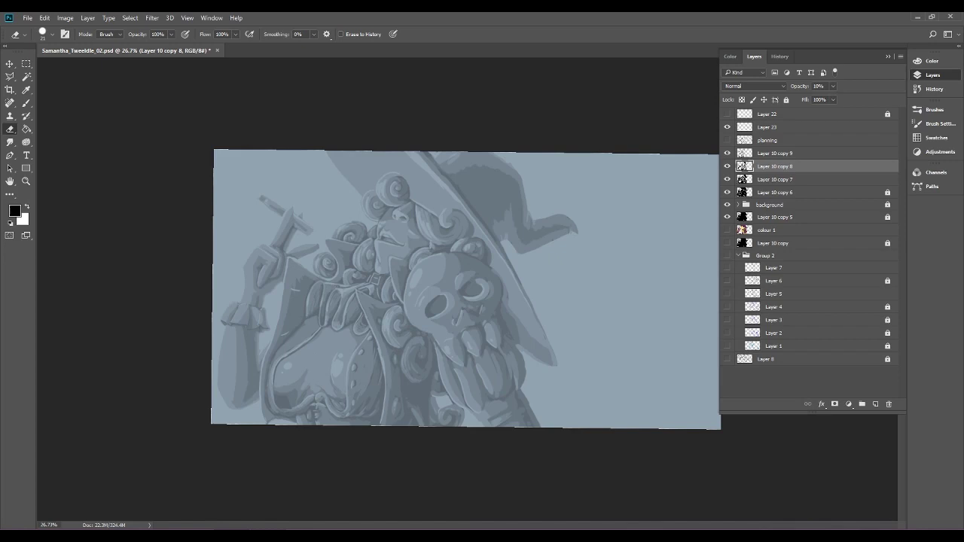
left_click_drag(476, 297, 554, 297)
left_click_drag(286, 301, 712, 249)
left_click_drag(418, 305, 504, 308)
scroll(467, 290, "down", 10)
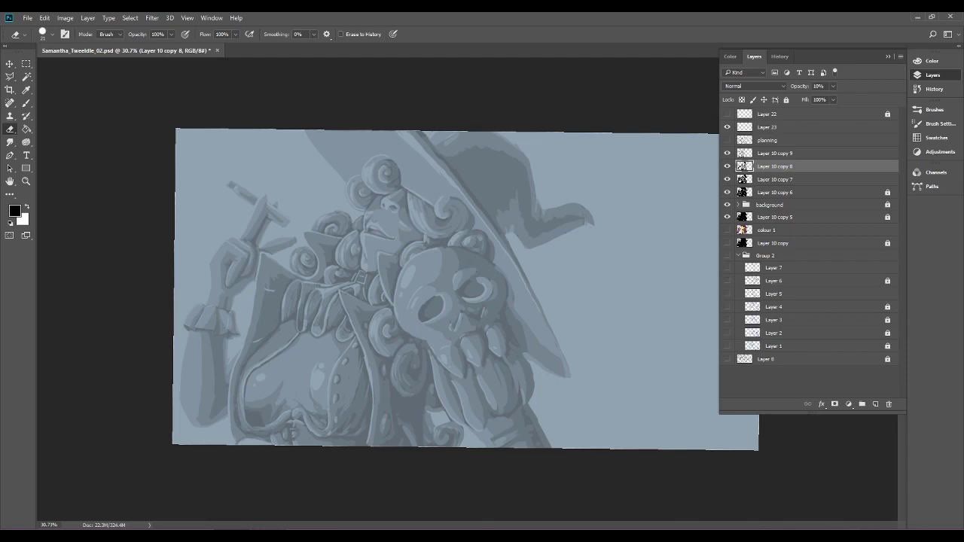
left_click(728, 155)
left_click(728, 154)
left_click(728, 167)
left_click(728, 166)
left_click(729, 154)
left_click(729, 154)
Show the colour 1 layer and move it directly beneath Layer 10 copy, outside the background group.
left_click(727, 230)
left_click_drag(781, 230, 799, 201)
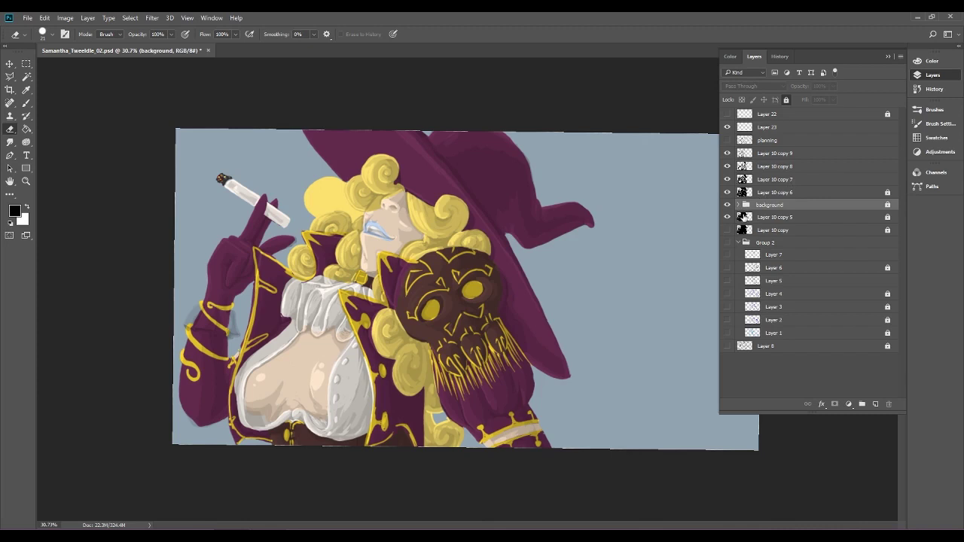
left_click(738, 205)
left_click_drag(783, 220, 800, 261)
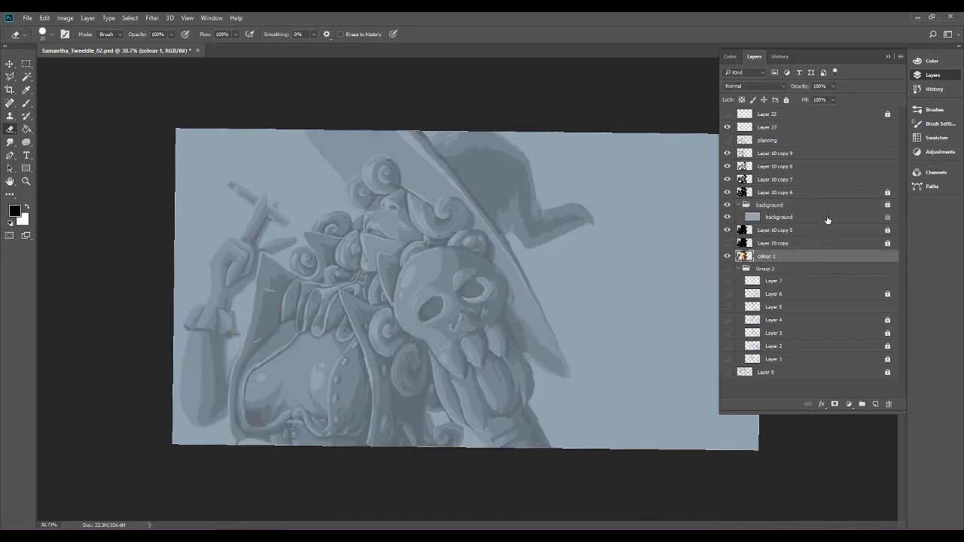
left_click(738, 205)
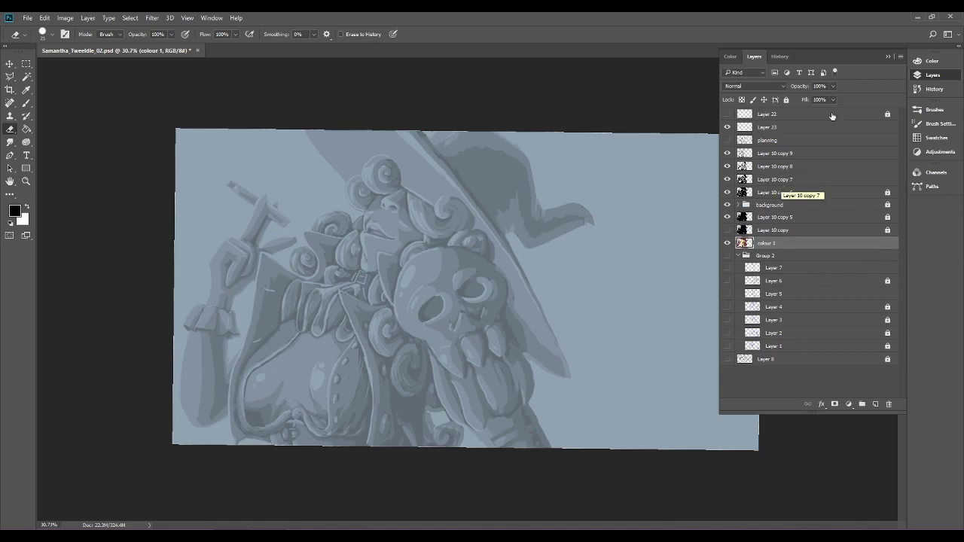
Select Layer 10 copy 8 and compare the shading with it and Layer 10 copy 9 hidden and shown.
left_click(803, 167)
left_click(728, 167)
left_click(727, 166)
left_click(728, 154)
left_click(727, 154)
left_click(728, 167)
left_click(728, 166)
left_click(728, 166)
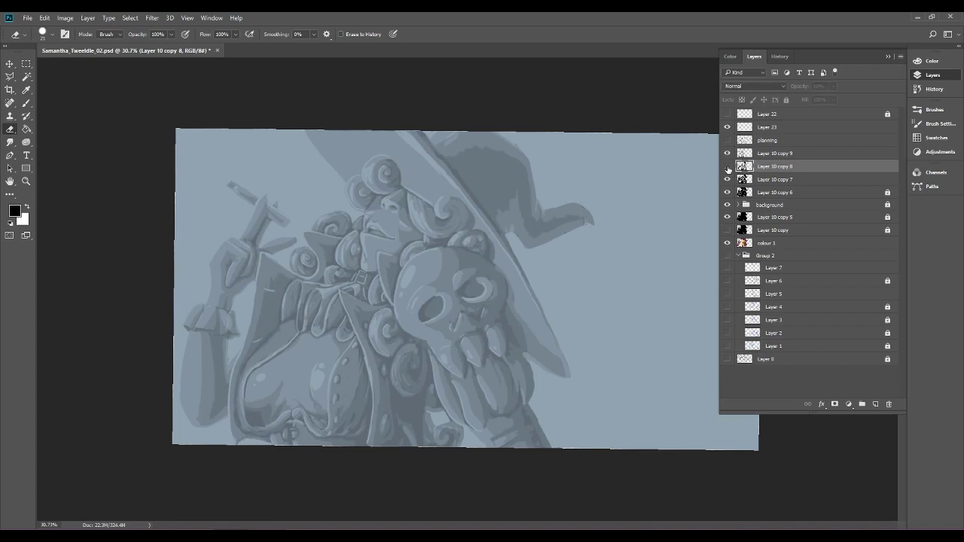
left_click(728, 167)
Erase the remaining dark strip of wrist shadow just above the cuff on Layer 10 copy 8.
scroll(462, 292, "up", 8)
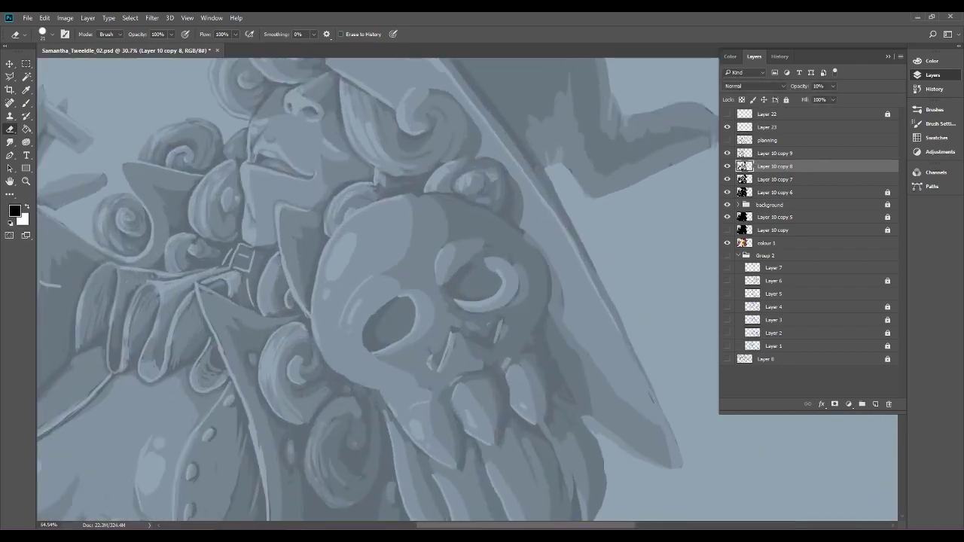
left_click_drag(453, 293, 510, 295)
scroll(384, 293, "up", 3)
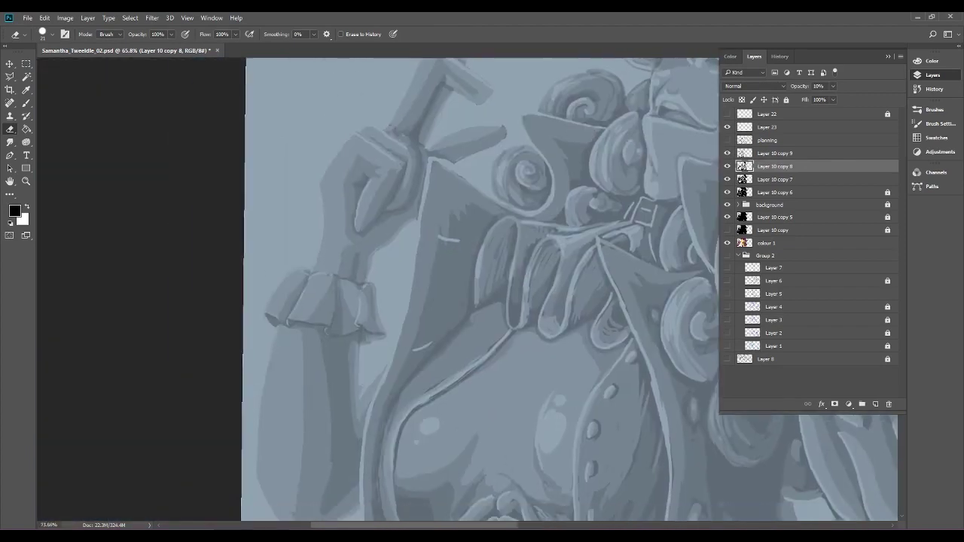
scroll(384, 294, "up", 3)
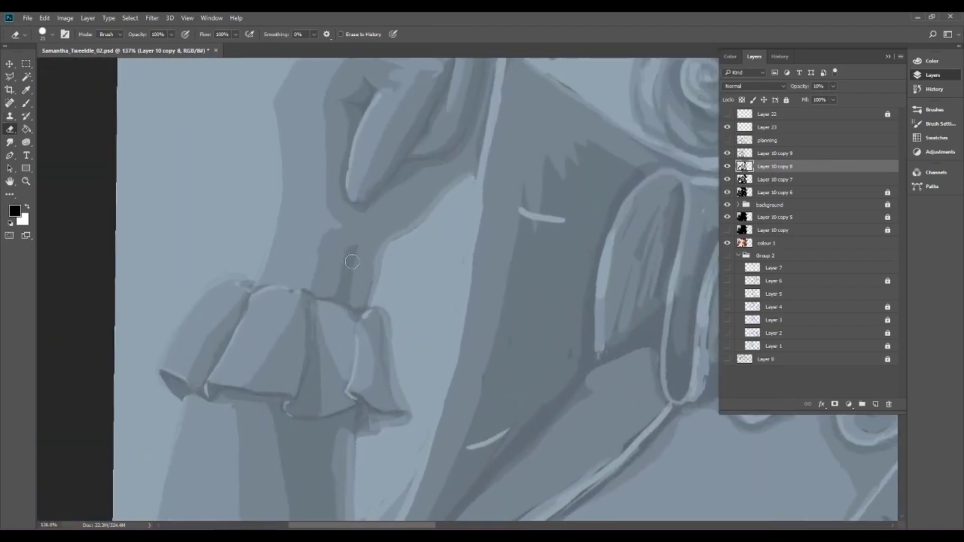
left_click_drag(345, 257, 344, 292)
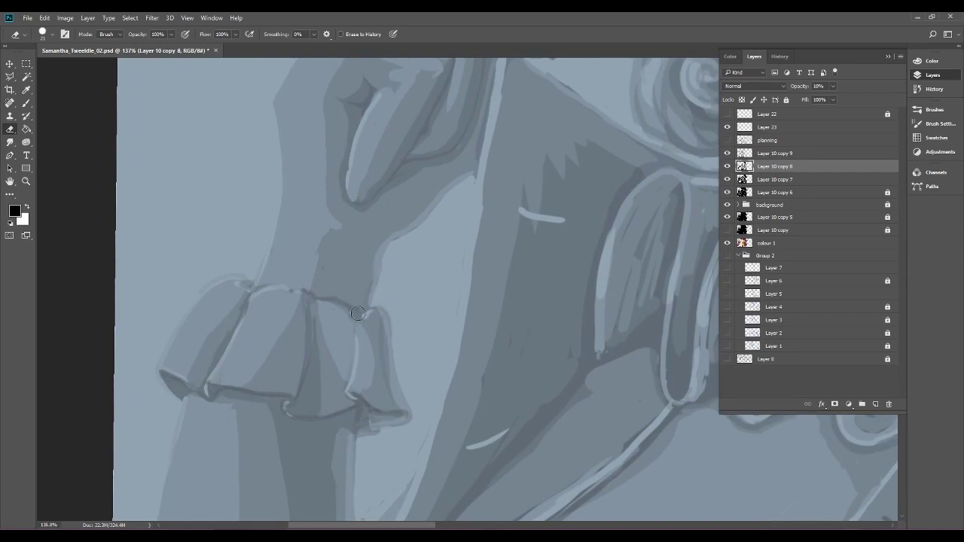
Paint a small dark crease on the wrist below the palm with the Brush on Layer 10 copy 8.
scroll(384, 249, "down", 4)
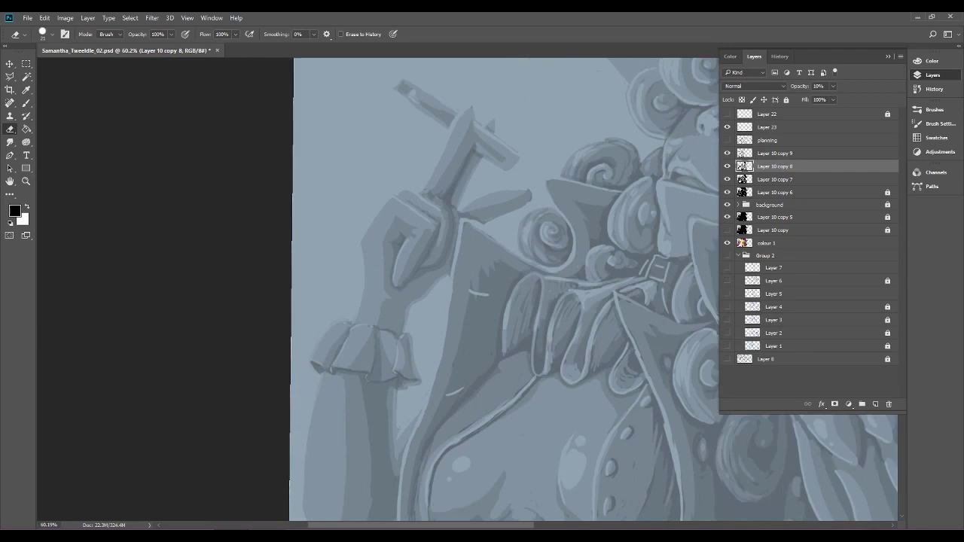
left_click_drag(467, 264, 321, 263)
scroll(262, 288, "down", 4)
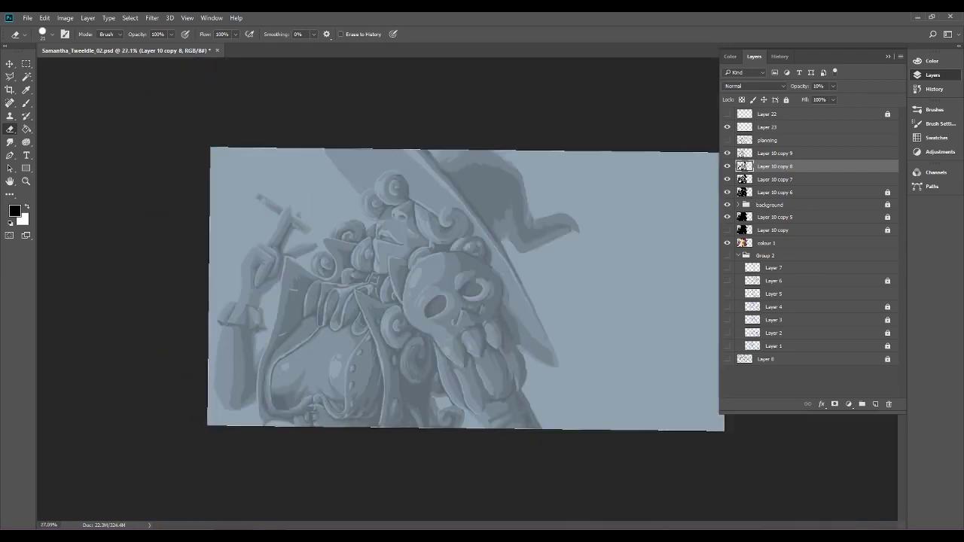
scroll(473, 287, "up", 5)
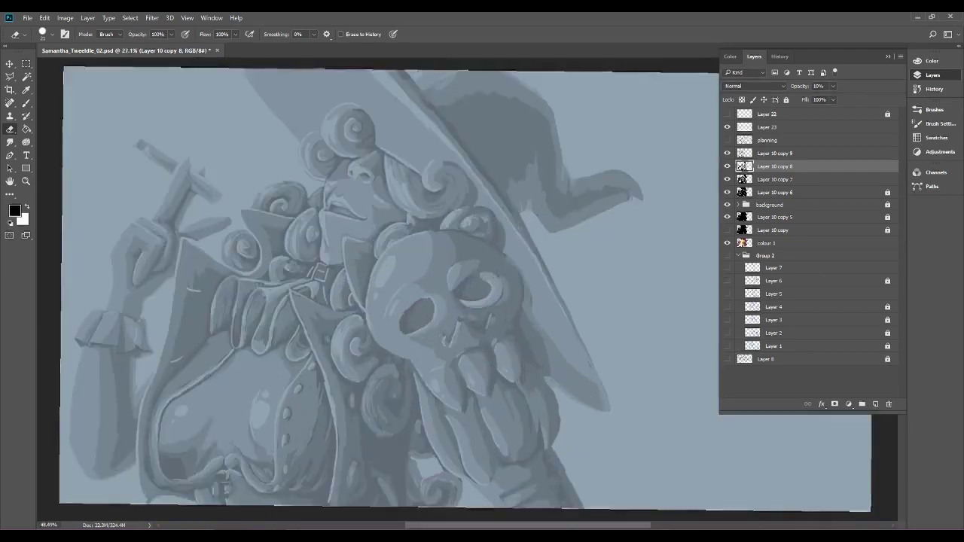
left_click_drag(194, 279, 698, 260)
scroll(336, 282, "up", 5)
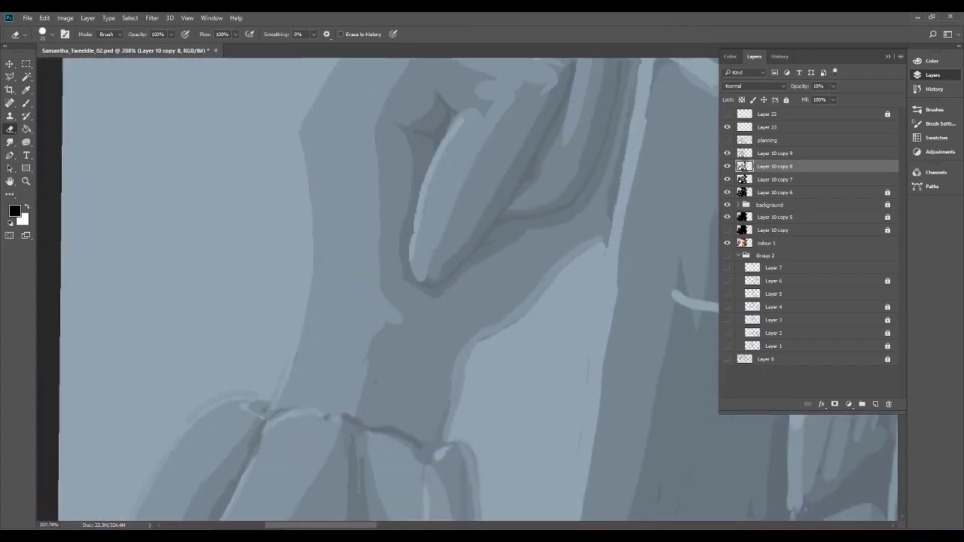
left_click(27, 103)
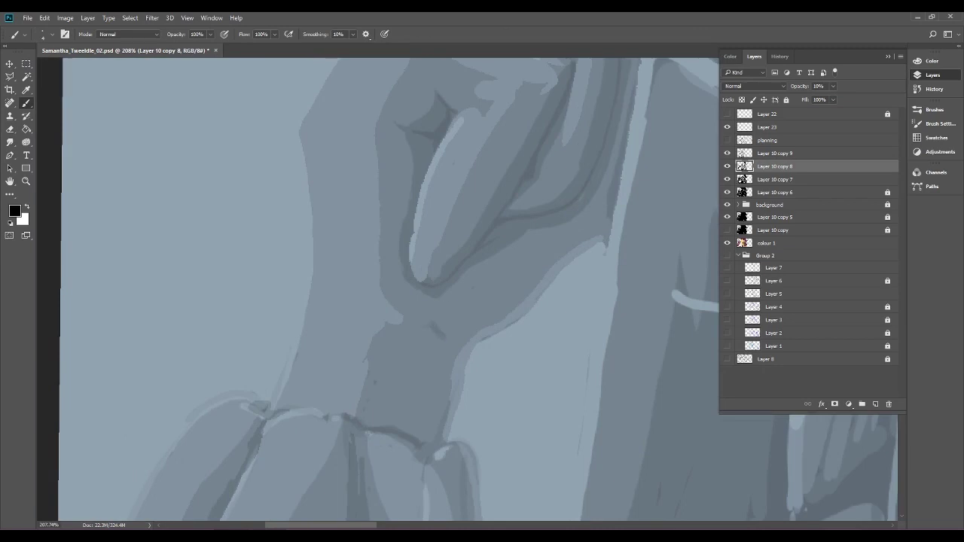
scroll(448, 305, "down", 2)
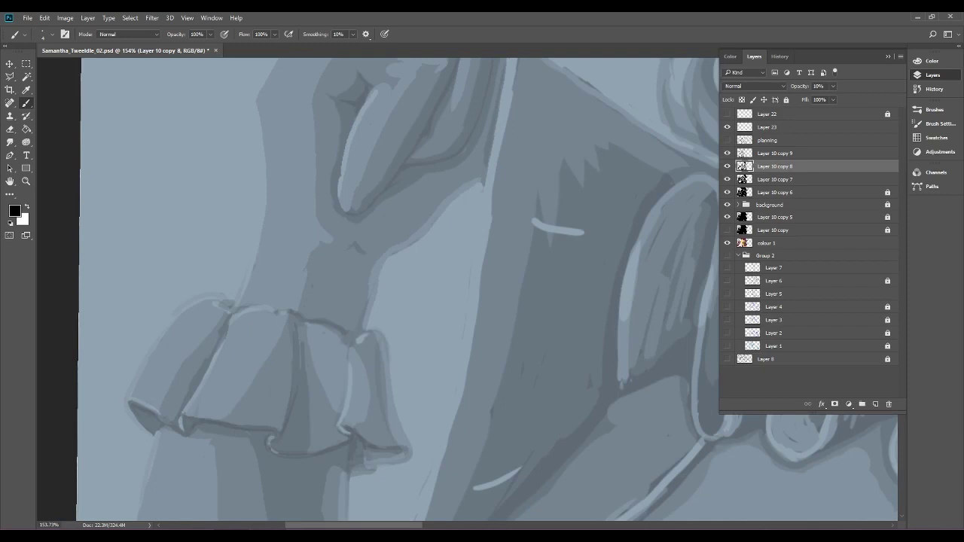
scroll(511, 247, "down", 5)
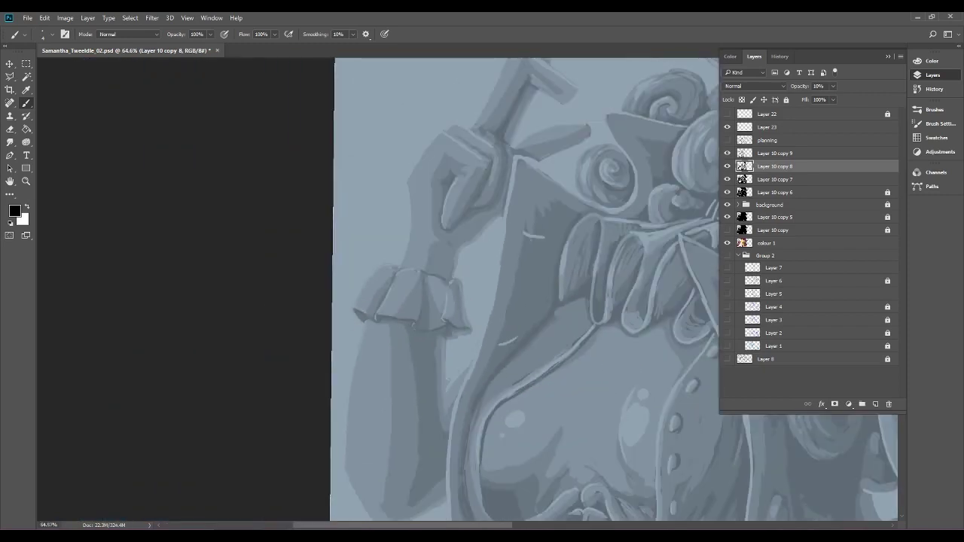
Hide Layer 23 and make it the selected layer.
scroll(421, 294, "up", 5)
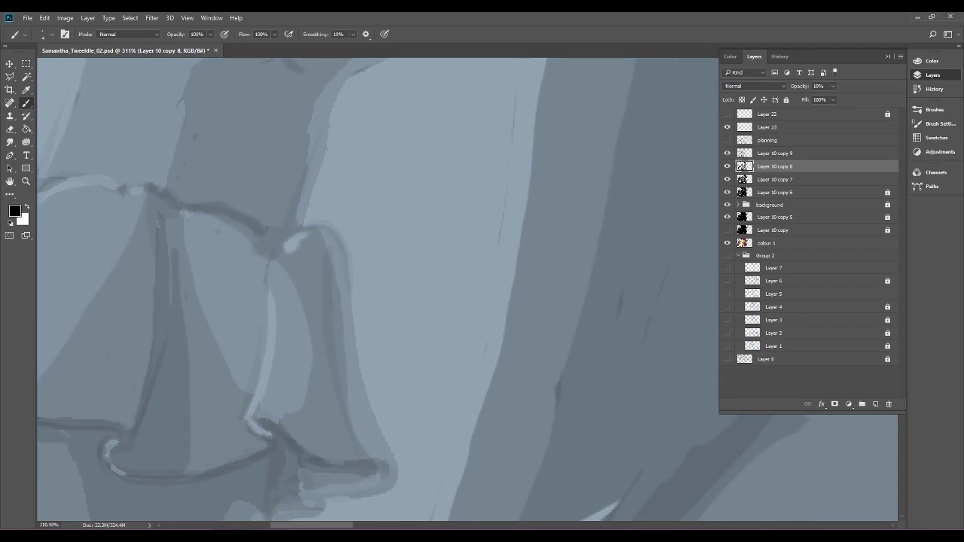
left_click(727, 127)
scroll(425, 375, "down", 5)
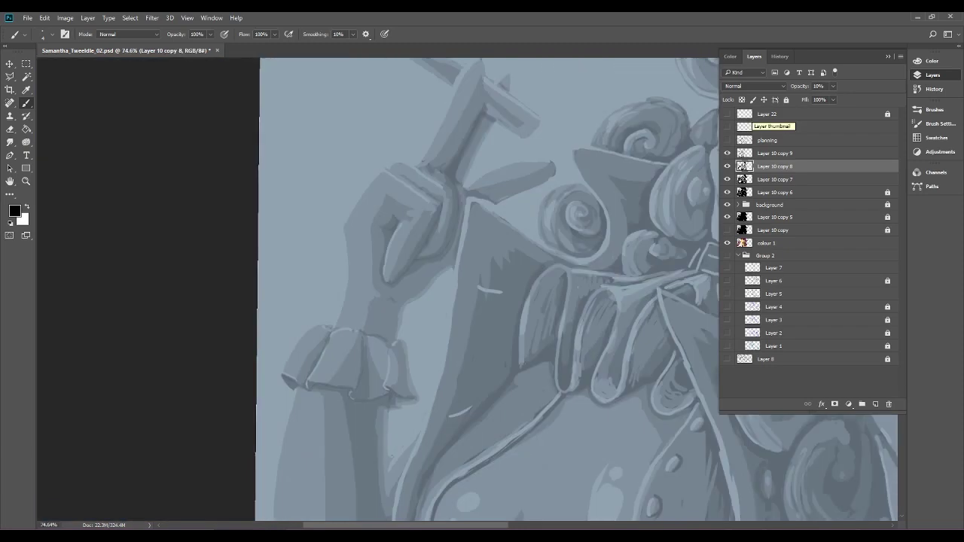
scroll(388, 457, "up", 4)
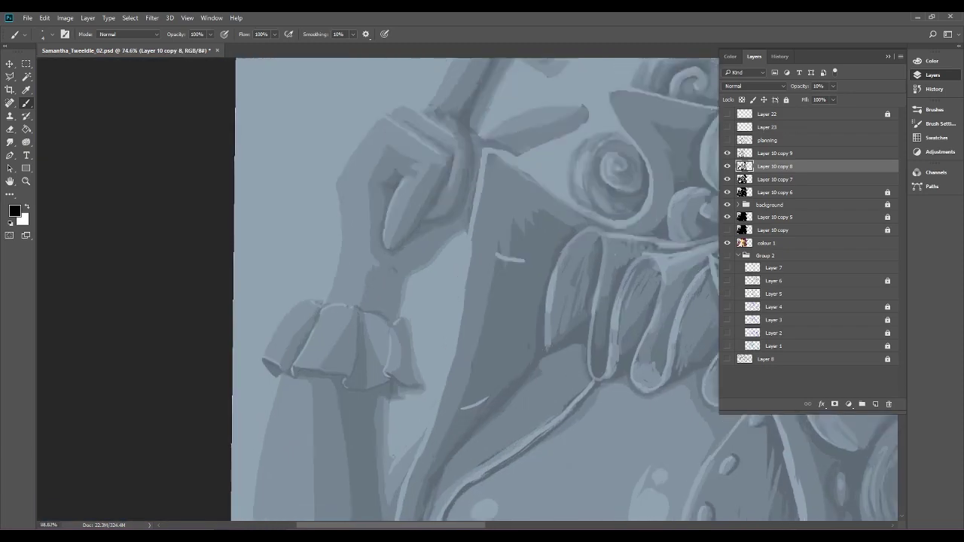
left_click(767, 127)
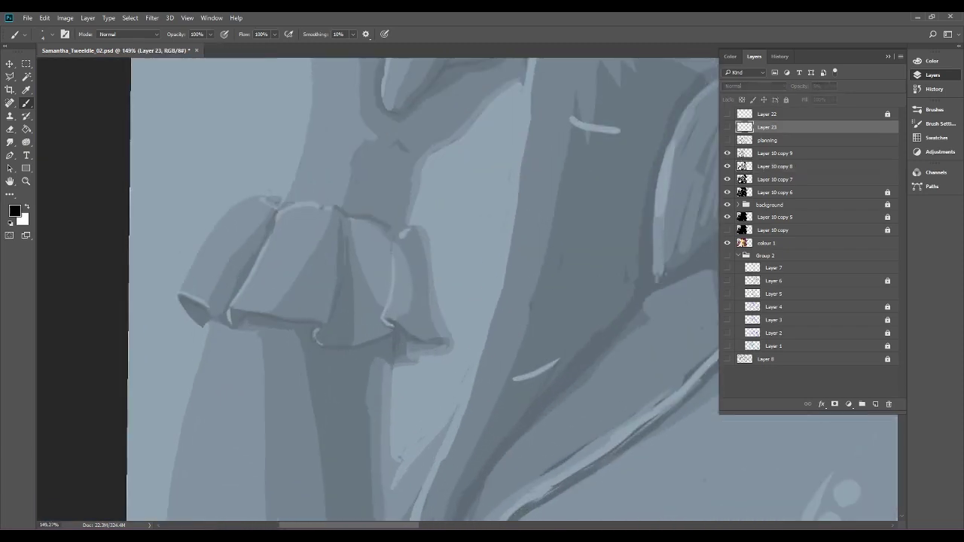
Compare the cuff shading up close with Layer 10 copy 6 hidden and shown.
scroll(420, 362, "up", 3)
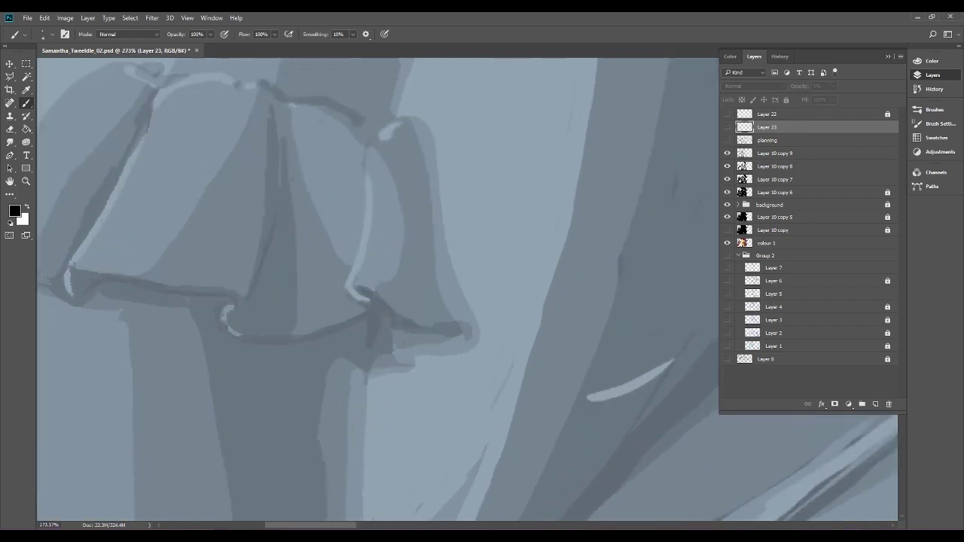
left_click(728, 194)
left_click(728, 194)
left_click(727, 195)
left_click(728, 194)
left_click(728, 195)
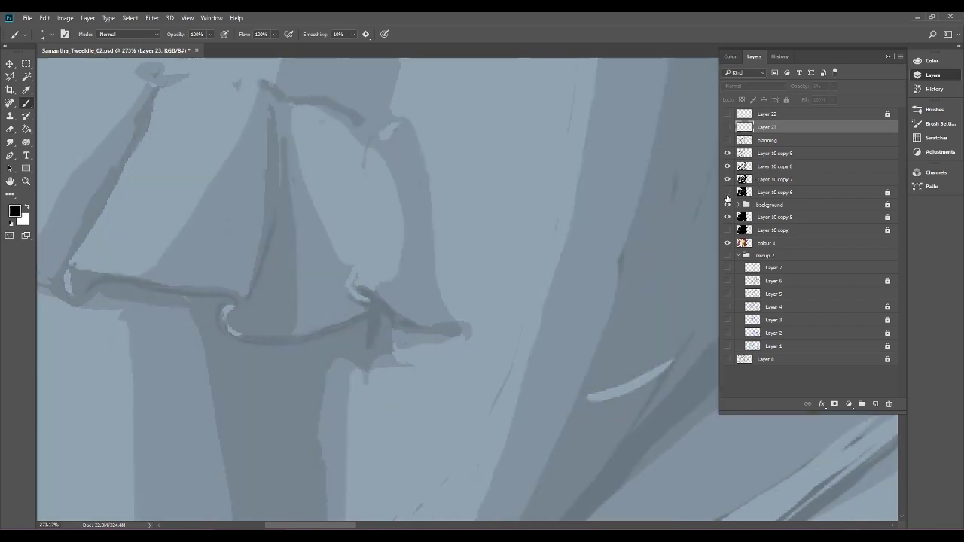
left_click(728, 193)
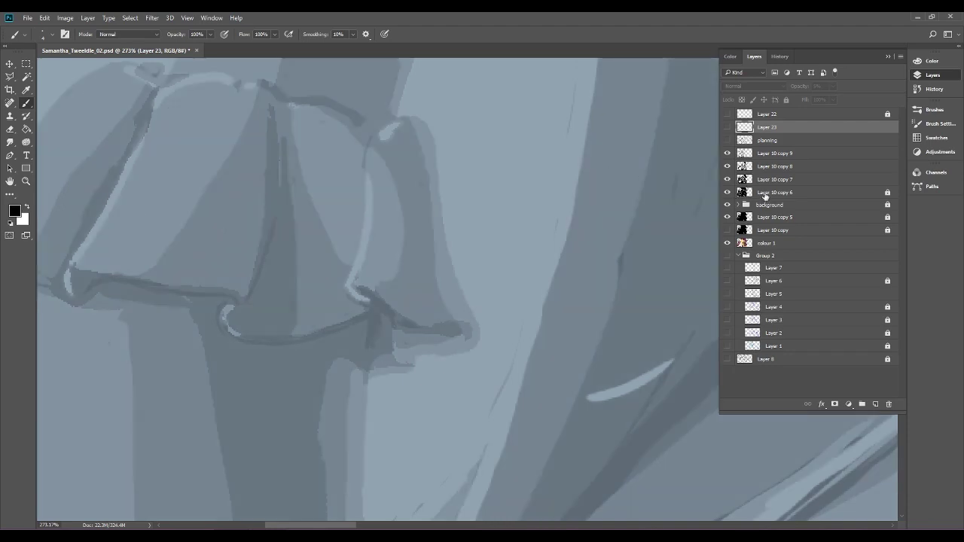
Unlock Layer 10 copy 6 and erase the cuff fold nearest the coat on Layer 10 copies 6, 7, 8 and 9.
left_click(784, 192)
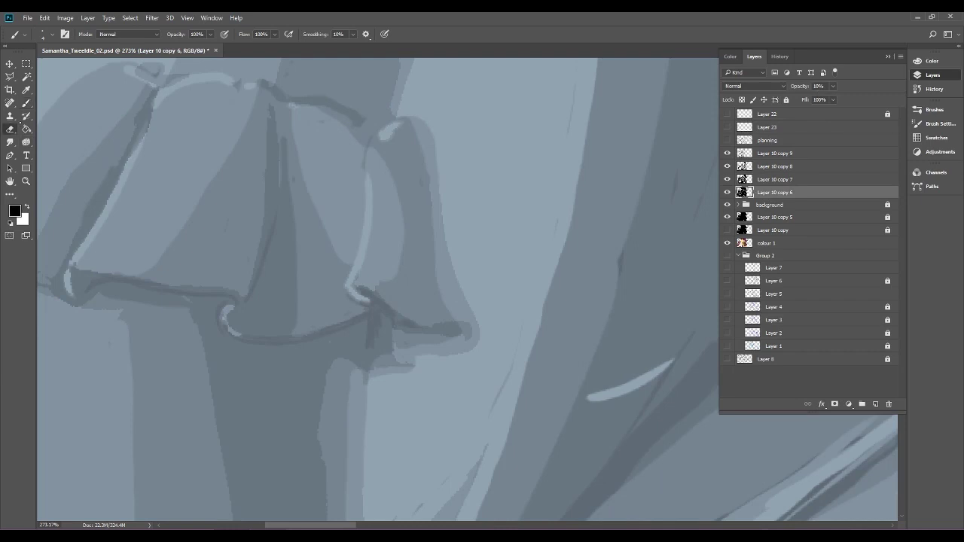
key("e")
mouse_move(362, 260)
left_mouse_down()
mouse_move(361, 262)
mouse_move(348, 274)
mouse_move(372, 289)
mouse_move(362, 305)
mouse_move(394, 288)
mouse_move(363, 303)
mouse_move(390, 294)
mouse_move(365, 293)
mouse_move(377, 248)
mouse_move(373, 221)
mouse_move(355, 217)
mouse_move(382, 175)
mouse_move(373, 123)
left_mouse_up()
left_click(799, 179)
mouse_move(359, 287)
left_mouse_down()
mouse_move(398, 294)
mouse_move(366, 306)
mouse_move(388, 294)
mouse_move(385, 269)
mouse_move(353, 268)
mouse_move(385, 204)
mouse_move(360, 189)
mouse_move(380, 150)
mouse_move(354, 155)
mouse_move(368, 119)
left_mouse_up()
left_click(819, 167)
mouse_move(360, 312)
left_mouse_down()
mouse_move(389, 284)
mouse_move(355, 294)
mouse_move(375, 192)
mouse_move(360, 173)
mouse_move(374, 139)
left_mouse_up()
left_click(818, 153)
mouse_move(365, 303)
left_mouse_down()
mouse_move(392, 295)
mouse_move(356, 304)
mouse_move(359, 286)
mouse_move(389, 262)
mouse_move(389, 243)
mouse_move(361, 235)
mouse_move(386, 194)
mouse_move(364, 152)
mouse_move(371, 116)
left_mouse_up()
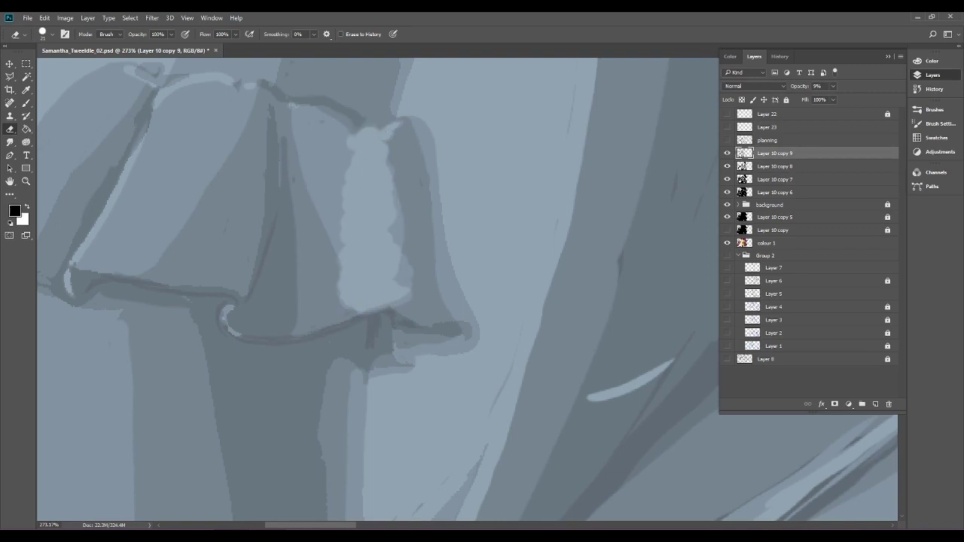
Outline the erased cuff fold's new edge with the Brush on Layer 10 copy 6 and fill the area with black using the Paint Bucket.
left_click(828, 195)
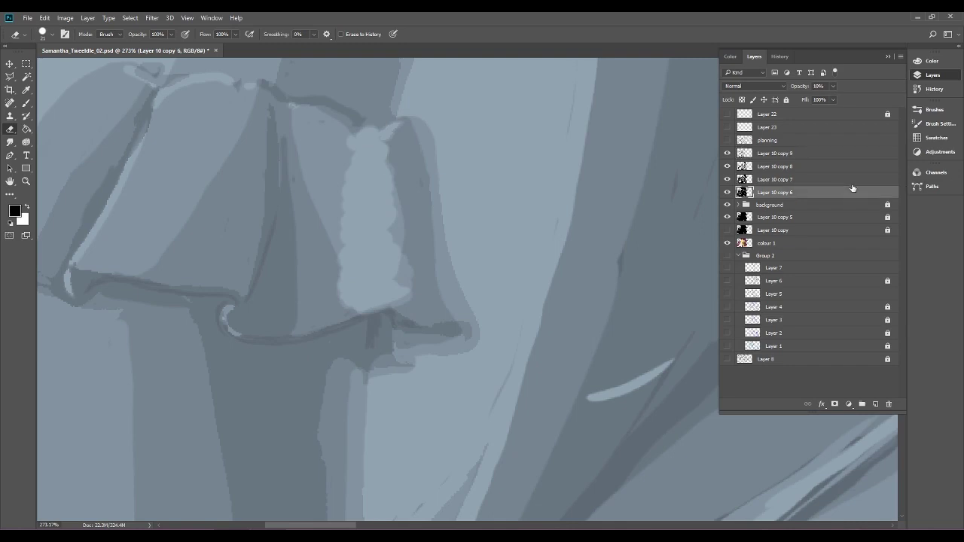
left_click(26, 103)
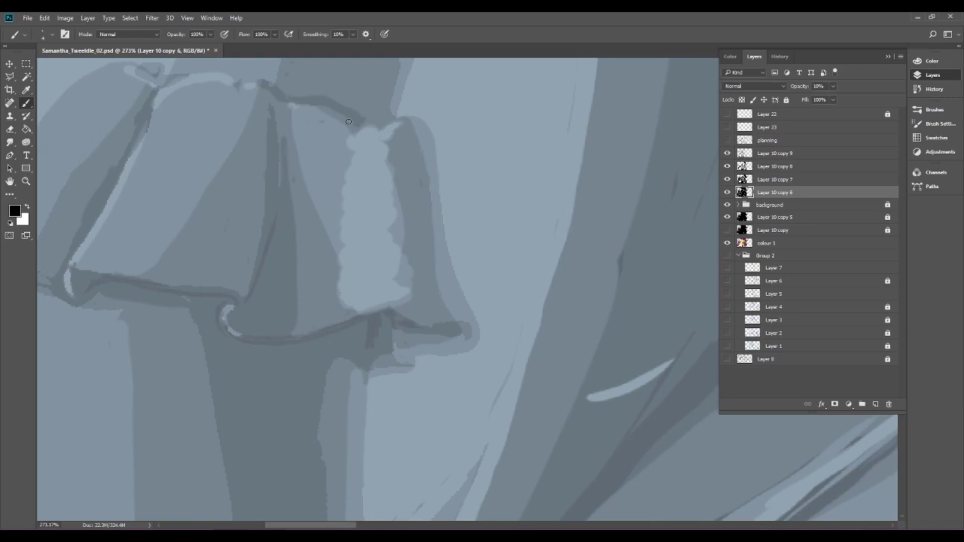
left_click_drag(367, 144, 406, 295)
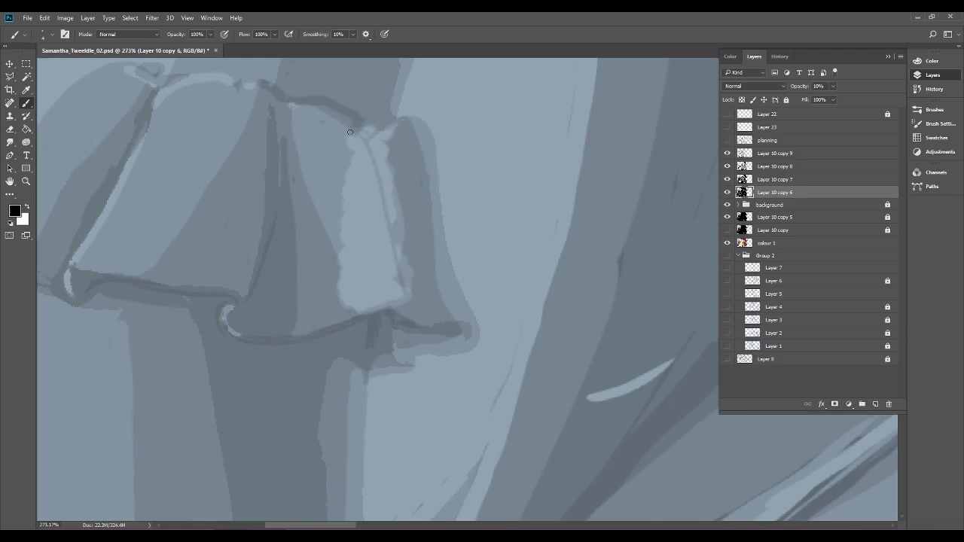
left_click(26, 129)
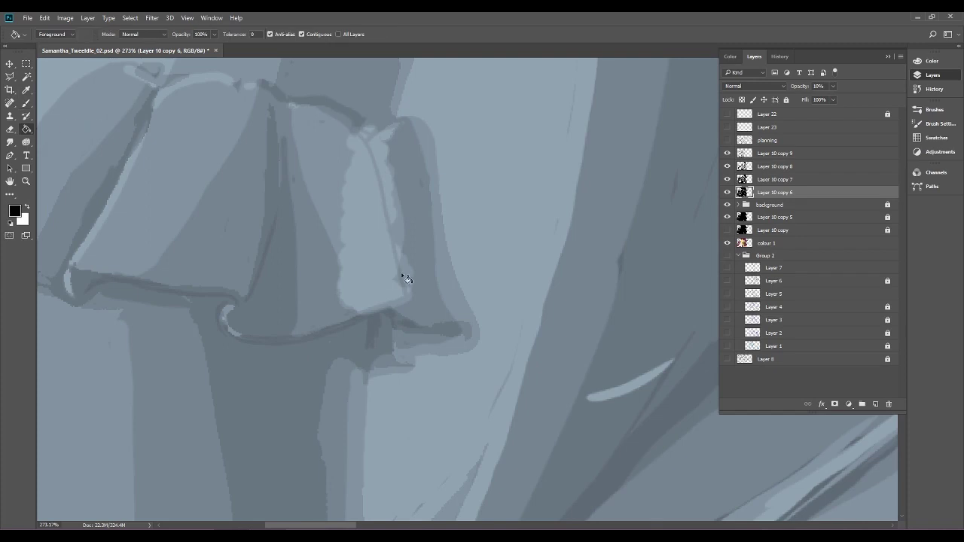
left_click(394, 212)
left_click(401, 208)
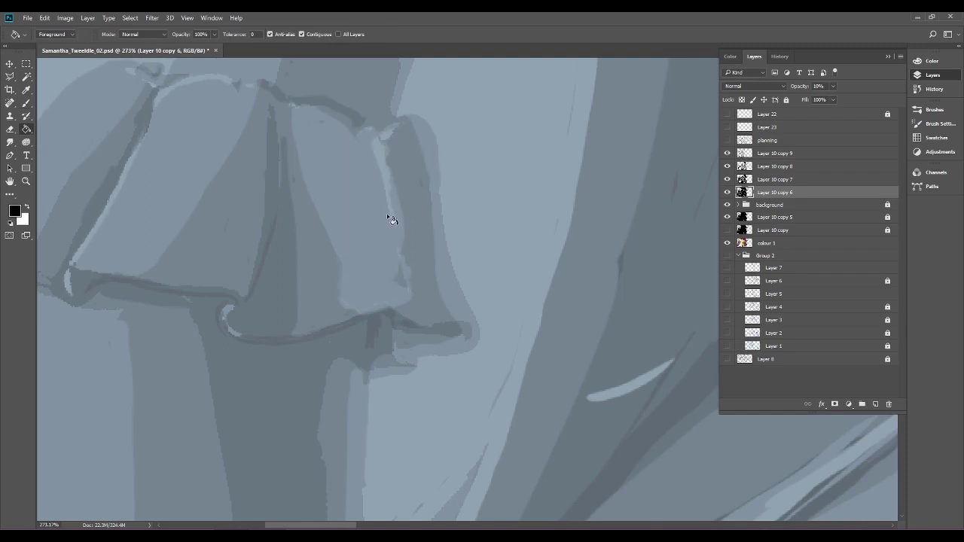
left_click(391, 184)
Paint over the leftover light gaps along the refilled cuff fold with a 17 px brush on Layer 10 copy 6.
scroll(414, 321, "down", 10)
scroll(452, 333, "up", 8)
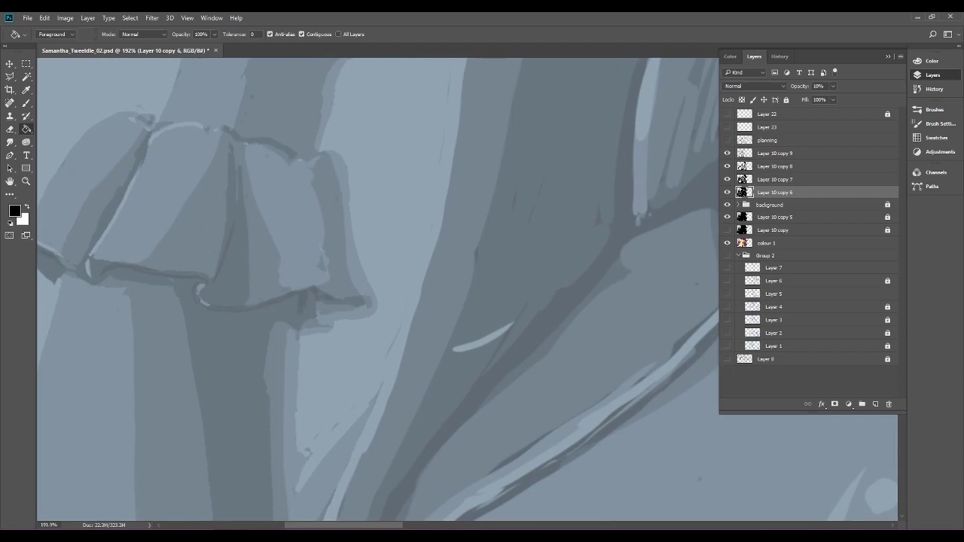
key("b")
left_click(46, 34)
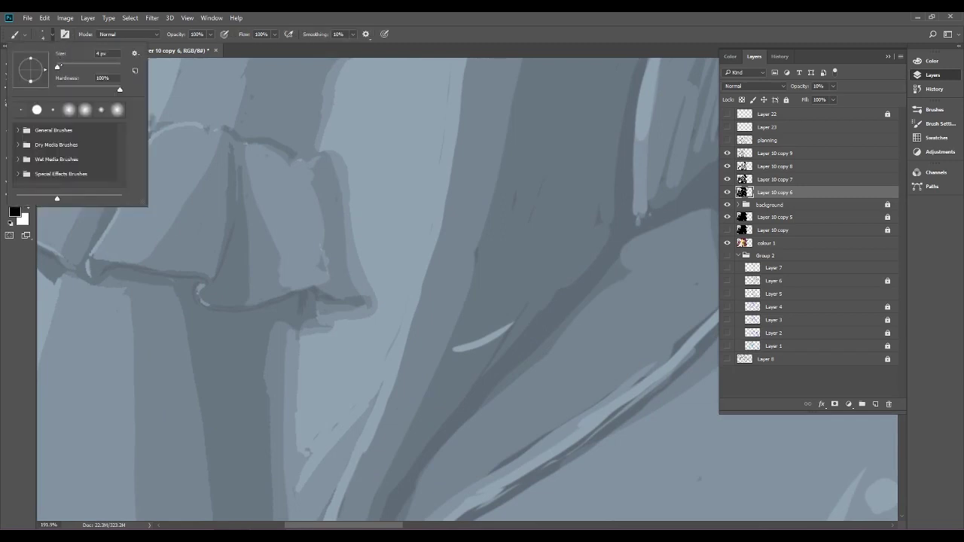
left_click(305, 173)
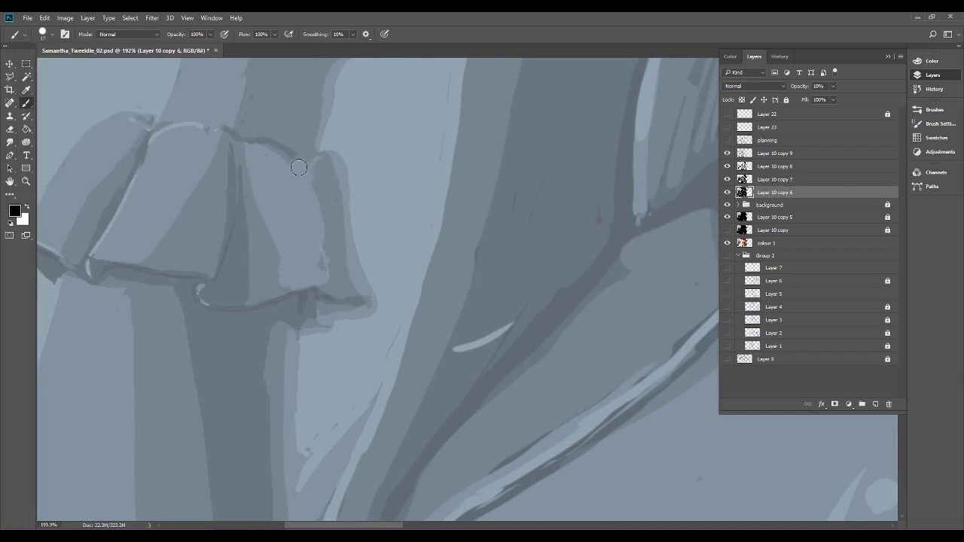
mouse_move(298, 163)
left_mouse_down()
mouse_move(324, 274)
mouse_move(319, 257)
left_mouse_up()
scroll(467, 245, "down", 1)
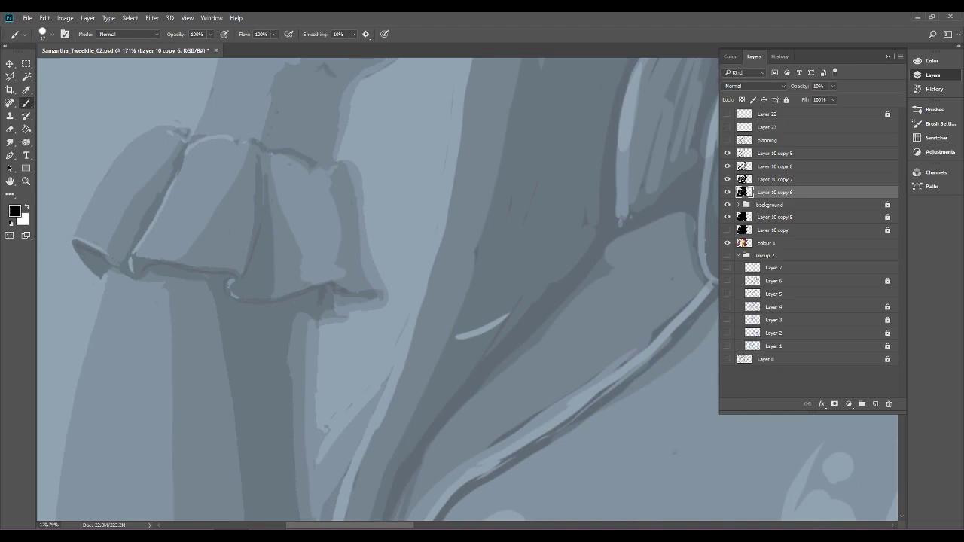
Paint the inner edge of the cuff fold nearest the coat on Layer 10 copy 7 with a 12 px brush.
left_click(791, 182)
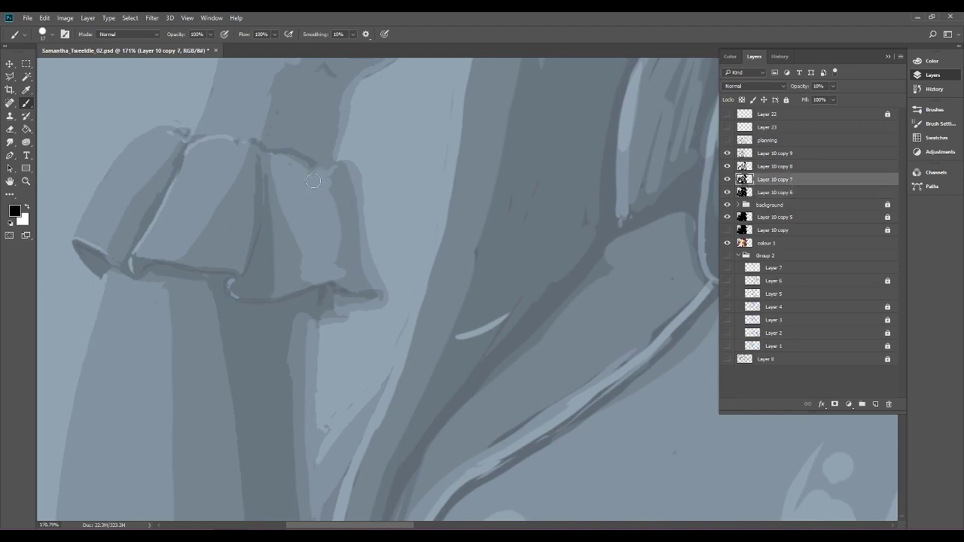
left_click(51, 34)
left_click_drag(61, 67, 60, 65)
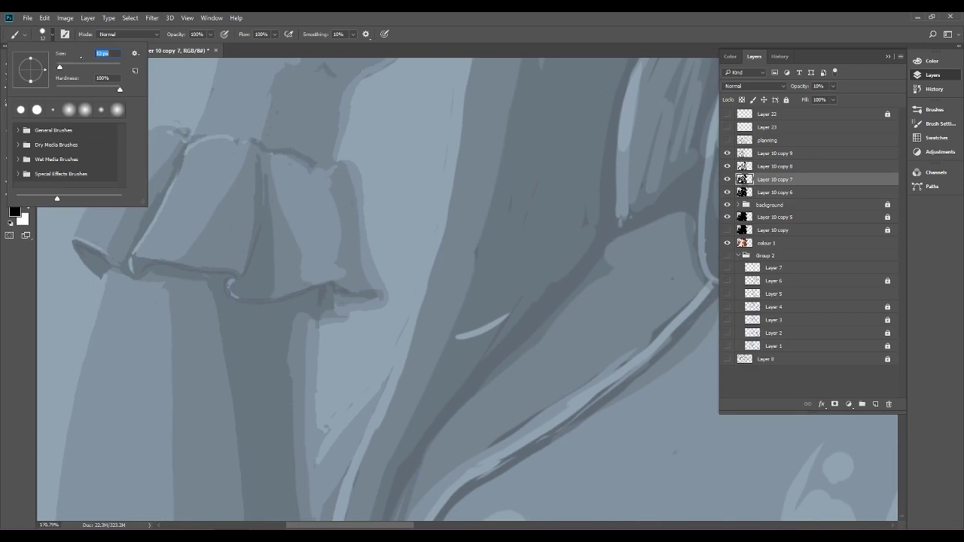
key("Return")
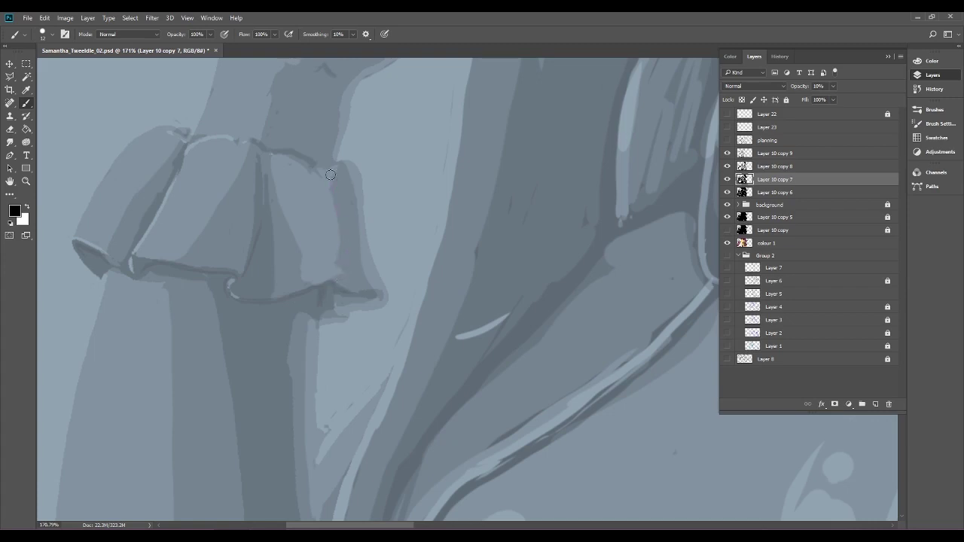
left_click_drag(337, 229, 310, 161)
Paint a narrow shadow down the crease of the cuff fold nearest the coat on Layer 10 copy 8.
left_click(813, 166)
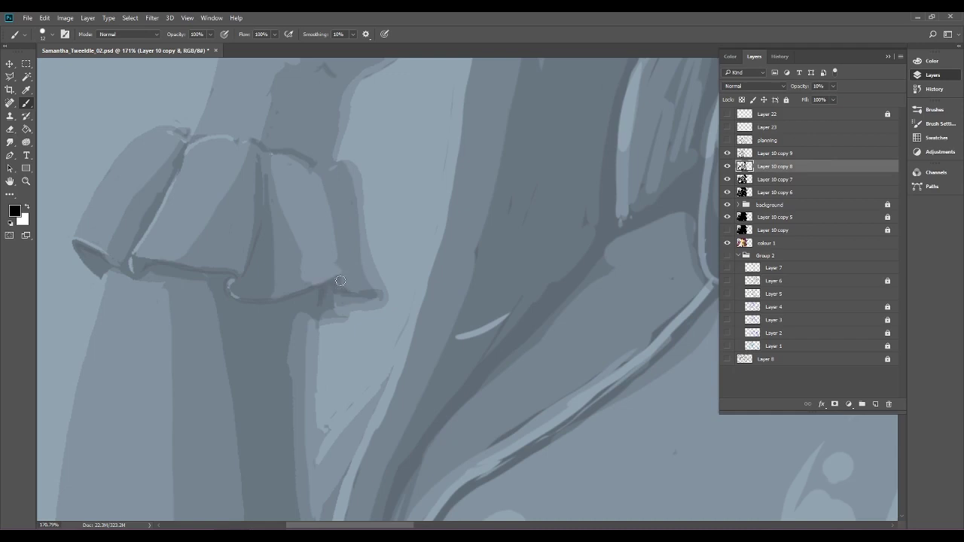
left_click_drag(329, 173, 347, 275)
left_click_drag(344, 233, 352, 284)
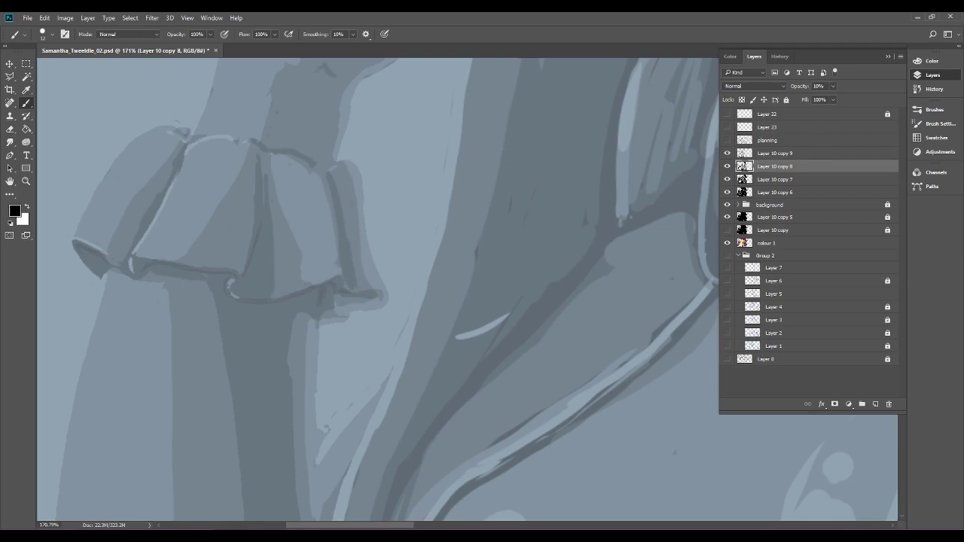
left_click_drag(346, 242, 329, 169)
Deepen the same crease with a thin black line on Layer 10 copy 9 and check it against the whole picture.
key("alt+bracketright")
mouse_move(333, 188)
left_mouse_down()
mouse_move(346, 241)
mouse_move(330, 292)
mouse_move(343, 276)
left_mouse_up()
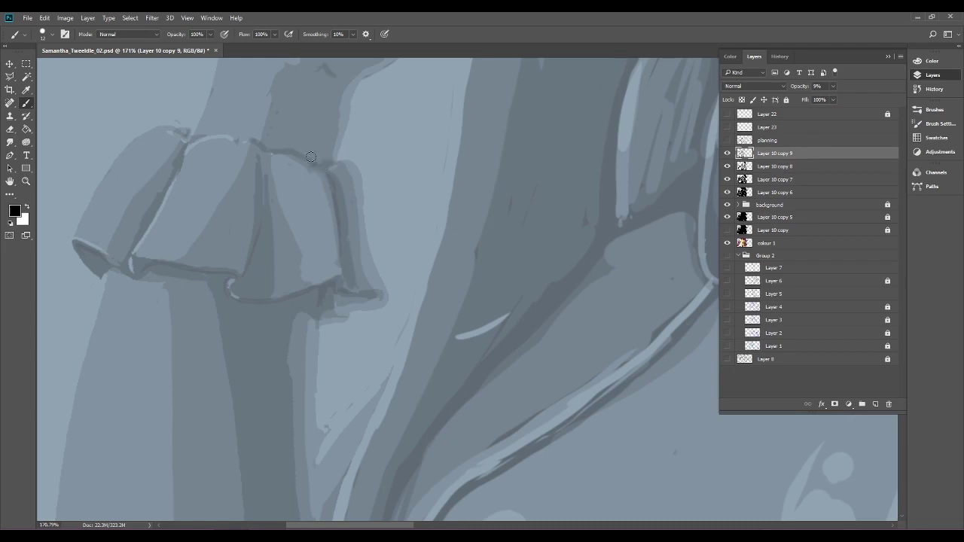
key("ctrl+0")
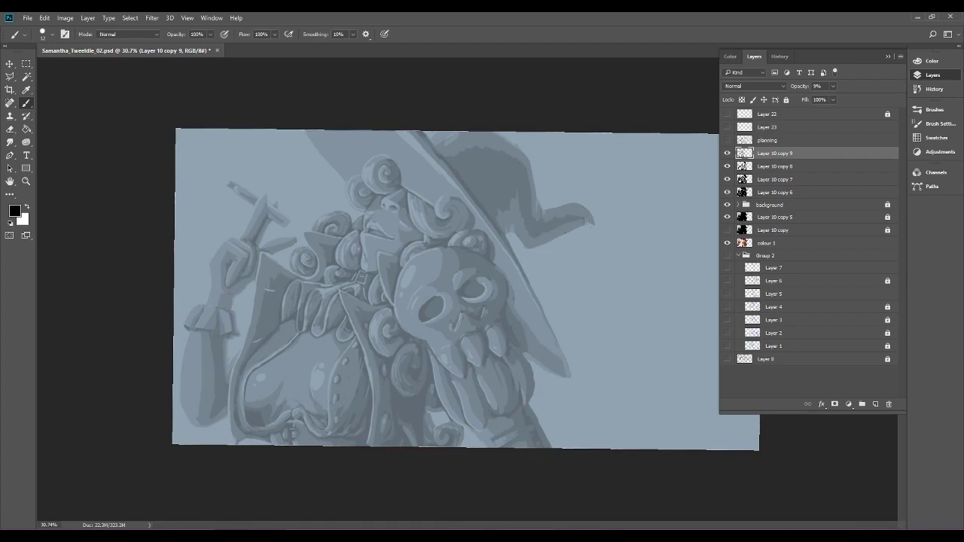
Darken the curled hem corners at both ends of the cuff and the base of the coat-side crease on Layer 10 copy 9.
scroll(471, 296, "up", 6)
left_click_drag(264, 294, 681, 230)
scroll(467, 305, "up", 9)
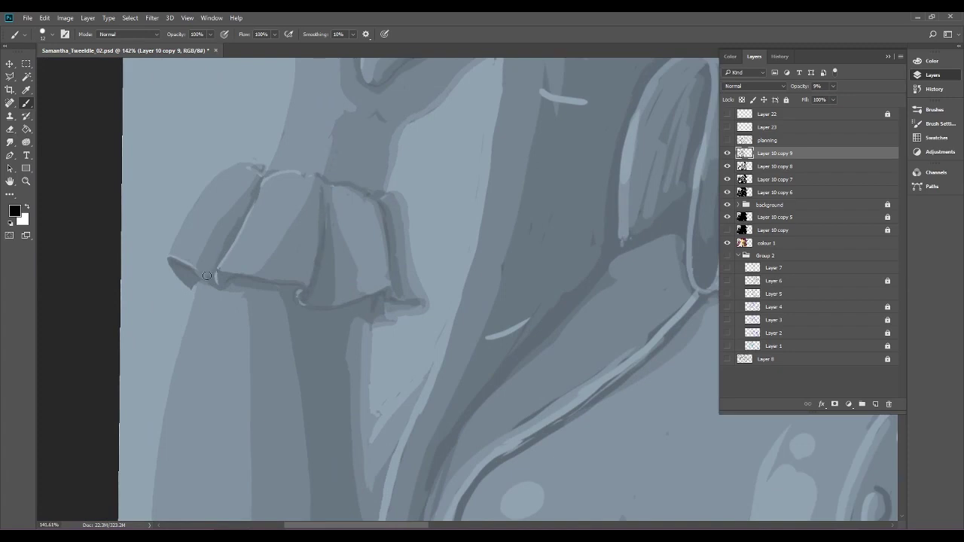
mouse_move(183, 275)
left_mouse_down()
mouse_move(191, 269)
mouse_move(180, 266)
left_mouse_up()
left_click_drag(427, 303, 392, 302)
left_click_drag(400, 292, 393, 258)
left_click_drag(397, 292, 391, 260)
Erase the dark shading along the sleeve's coat-side edge just below the cuff on Layer 10 copy 8 with the Eraser.
left_click(814, 166)
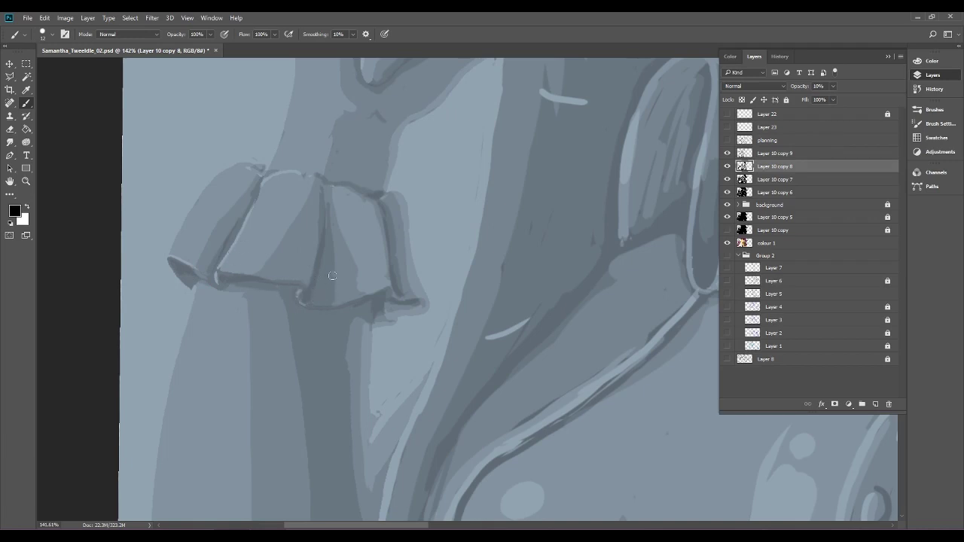
key("ctrl+0")
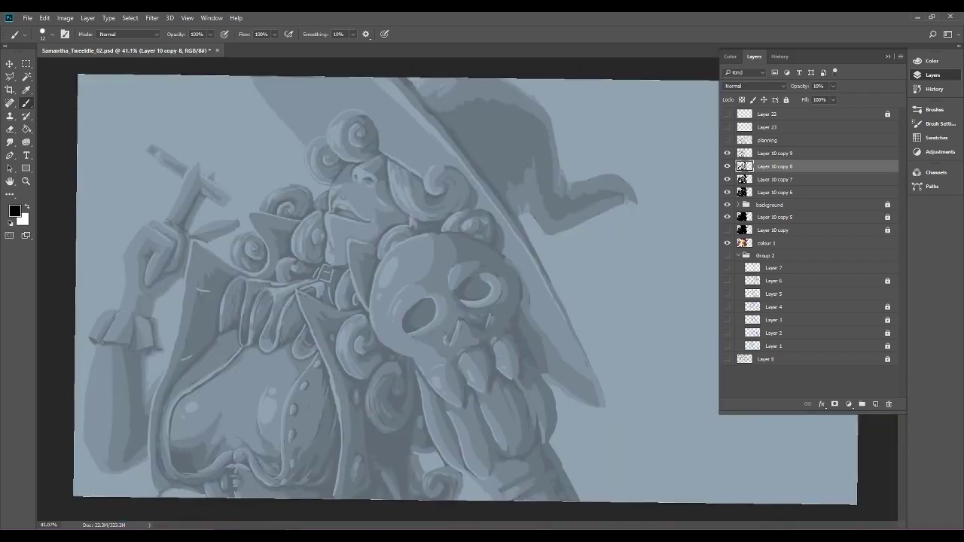
scroll(466, 324, "up", 4)
left_click_drag(302, 361, 653, 224)
scroll(226, 339, "up", 3)
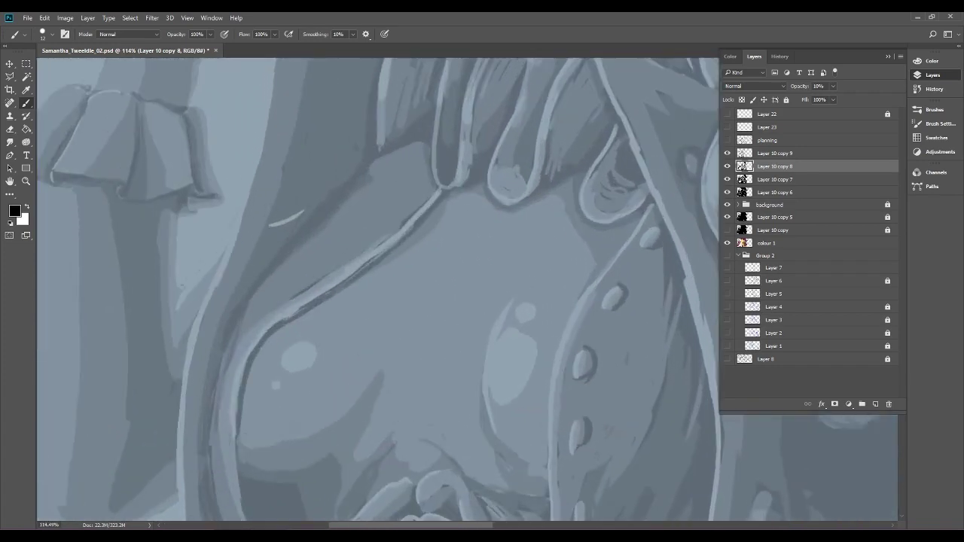
scroll(377, 294, "down", 5)
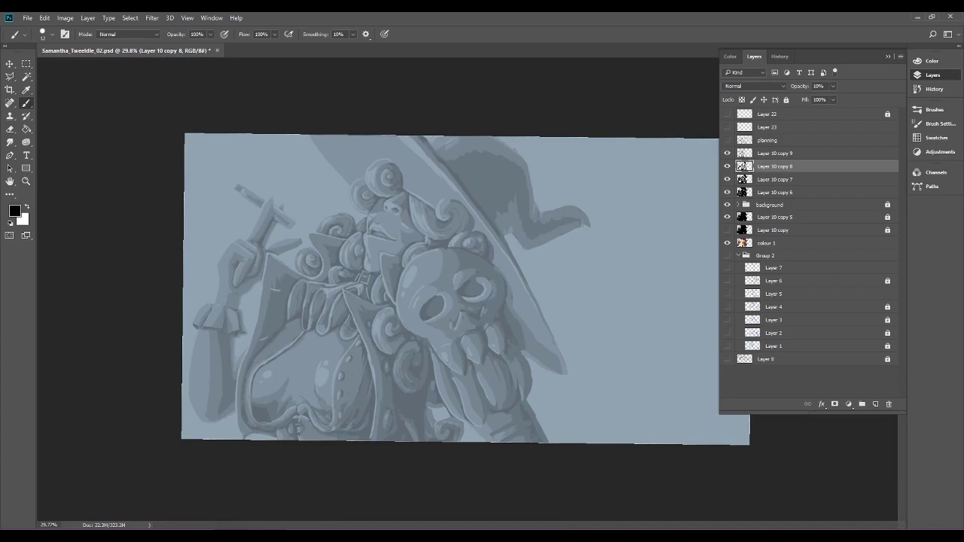
scroll(377, 294, "up", 5)
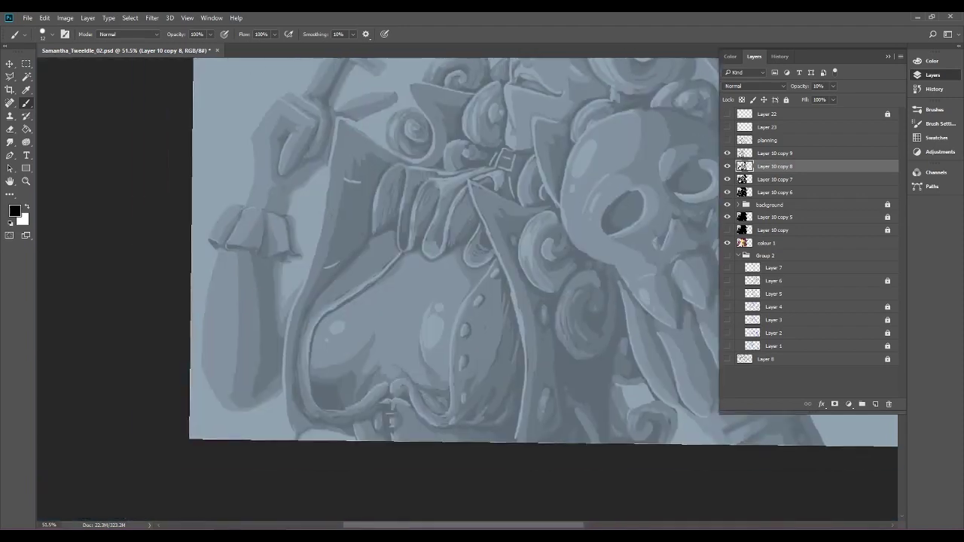
key("e")
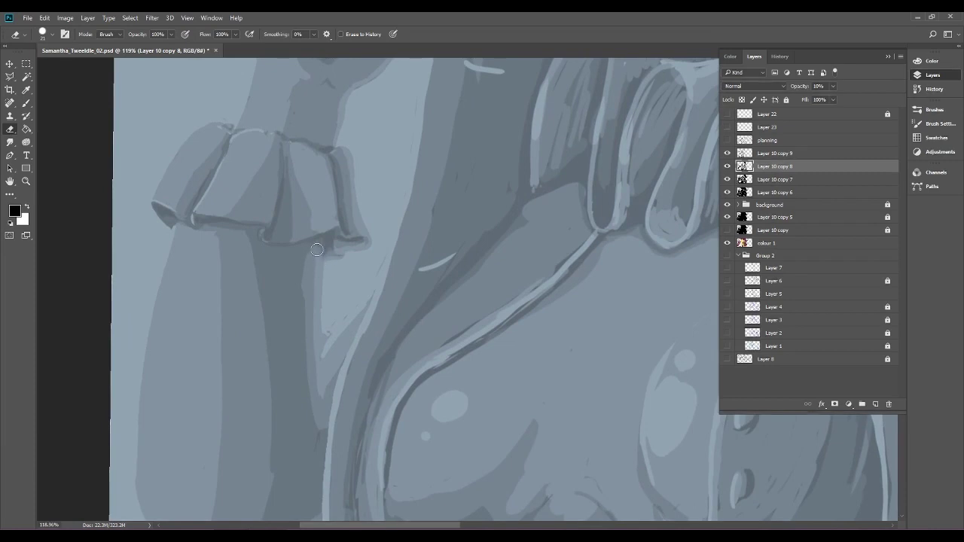
left_click_drag(312, 258, 308, 392)
mouse_move(308, 279)
left_mouse_down()
mouse_move(306, 420)
mouse_move(311, 395)
mouse_move(317, 416)
mouse_move(308, 443)
mouse_move(292, 326)
mouse_move(304, 255)
mouse_move(296, 349)
mouse_move(296, 275)
left_mouse_up()
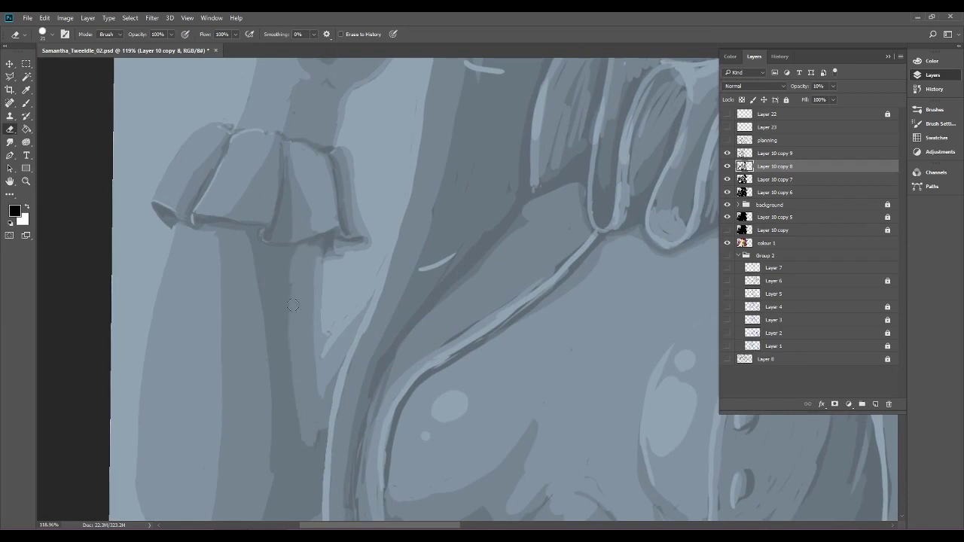
Continue thinning the sleeve's dark shadow on Layer 10 copy 8 down toward the elbow with the Eraser.
left_click_drag(301, 358, 331, 233)
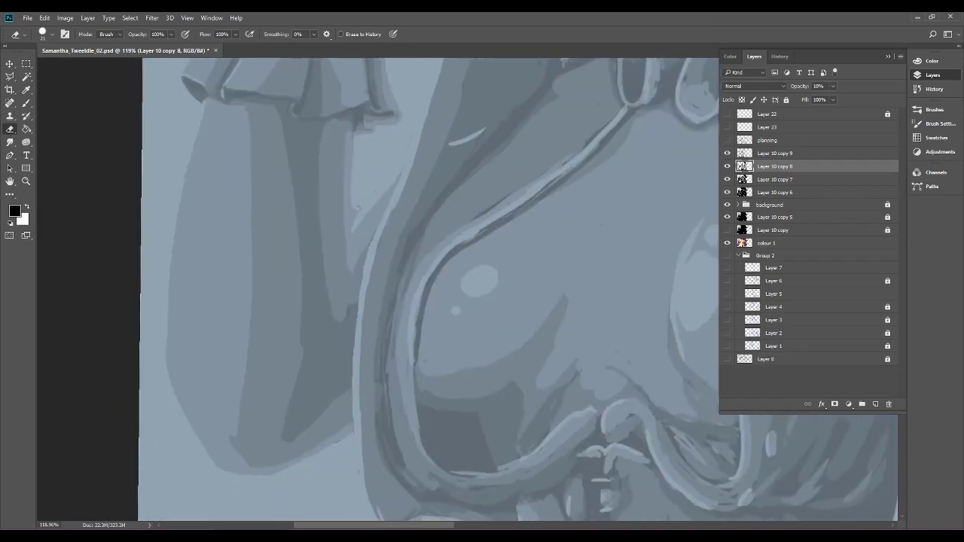
mouse_move(338, 299)
left_mouse_down()
mouse_move(335, 339)
mouse_move(369, 266)
left_mouse_up()
mouse_move(288, 395)
left_mouse_down()
mouse_move(301, 242)
mouse_move(289, 155)
mouse_move(267, 98)
left_mouse_up()
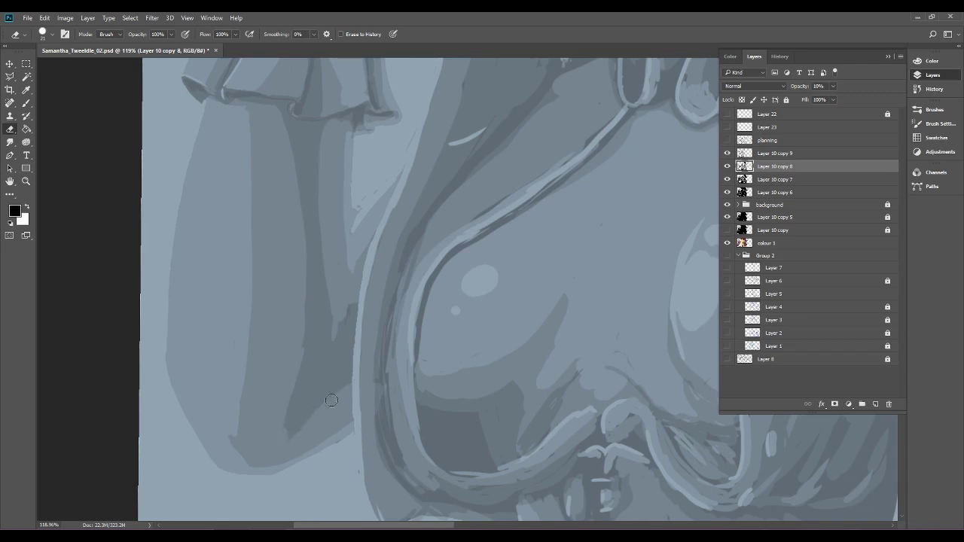
Enlarge the Eraser to 55 px and remove the remaining dark sleeve shadow from Layer 10 copy 8.
scroll(371, 333, "down", 4)
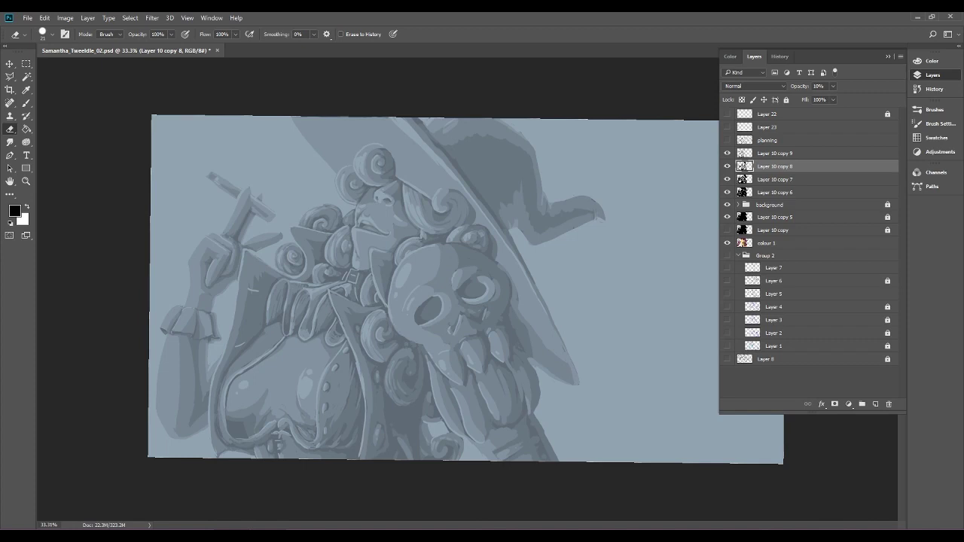
key("ctrl+plus")
left_click_drag(257, 362, 562, 201)
key("ctrl+plus")
key("ctrl+plus")
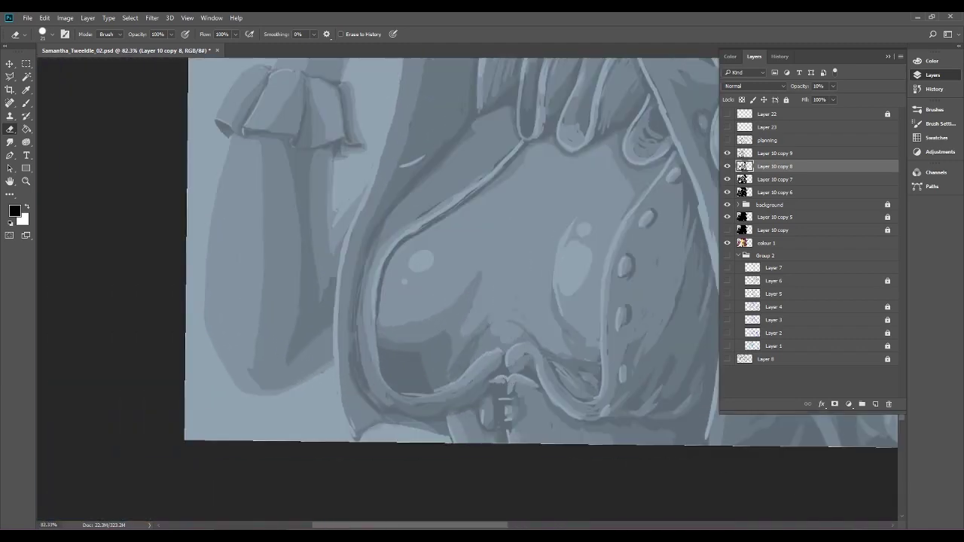
left_click(47, 34)
left_click(74, 66)
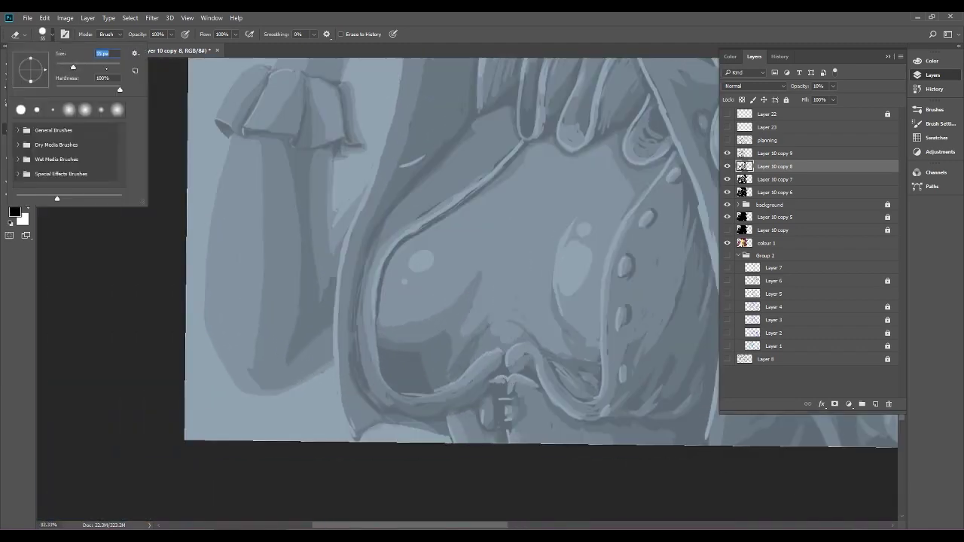
left_click(304, 181)
mouse_move(306, 164)
left_mouse_down()
mouse_move(278, 154)
mouse_move(316, 163)
mouse_move(288, 195)
mouse_move(310, 208)
mouse_move(288, 280)
mouse_move(299, 299)
mouse_move(316, 292)
mouse_move(311, 337)
mouse_move(322, 302)
left_mouse_up()
Erase a long strip of shading along the sleeve's coat-side edge below the cuff on Layer 10 copy 7.
scroll(350, 227, "down", 10)
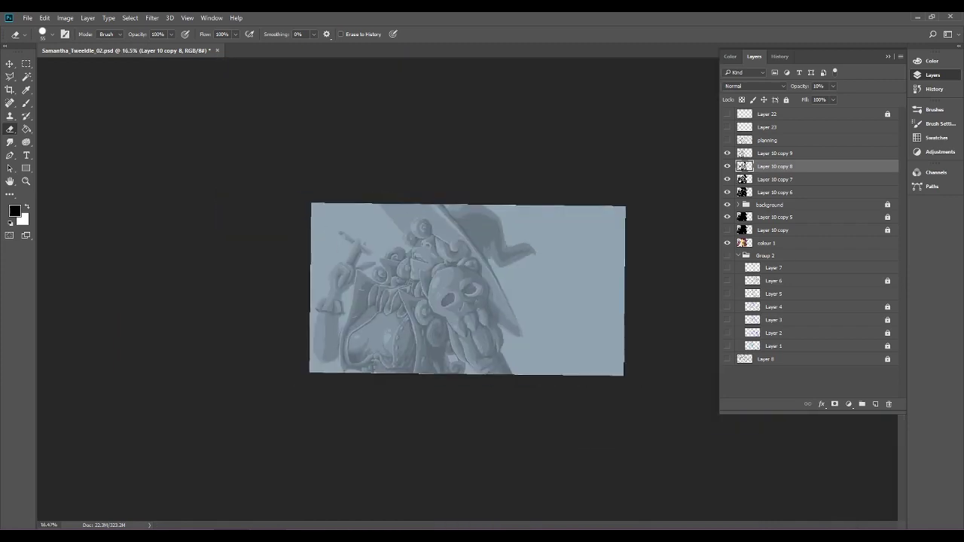
scroll(467, 291, "up", 7)
left_click_drag(361, 377, 592, 204)
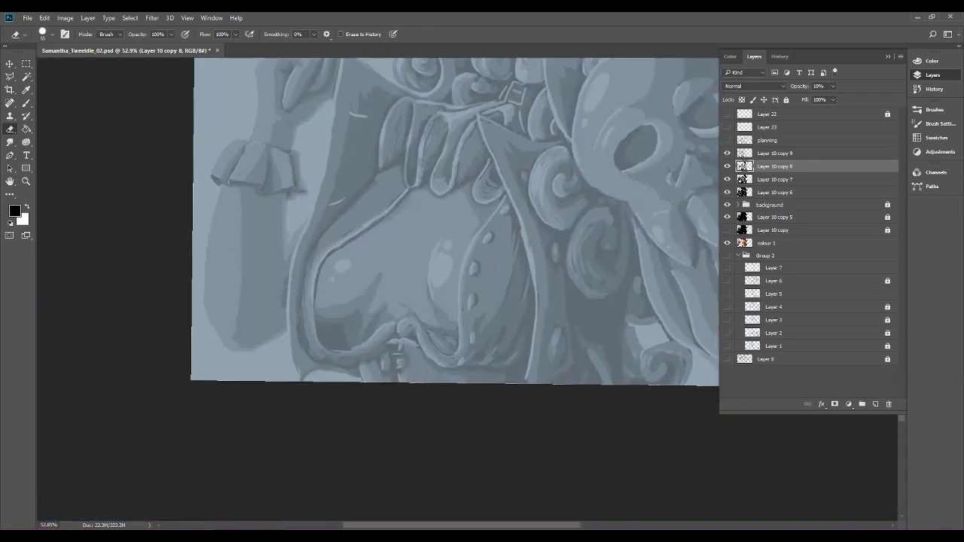
scroll(334, 306, "up", 3)
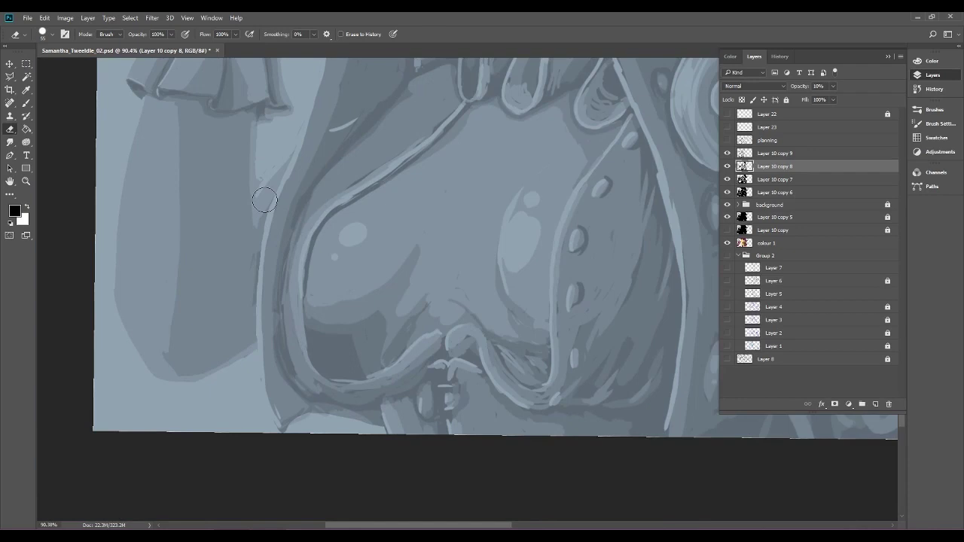
left_click(816, 180)
left_click_drag(245, 176, 248, 225)
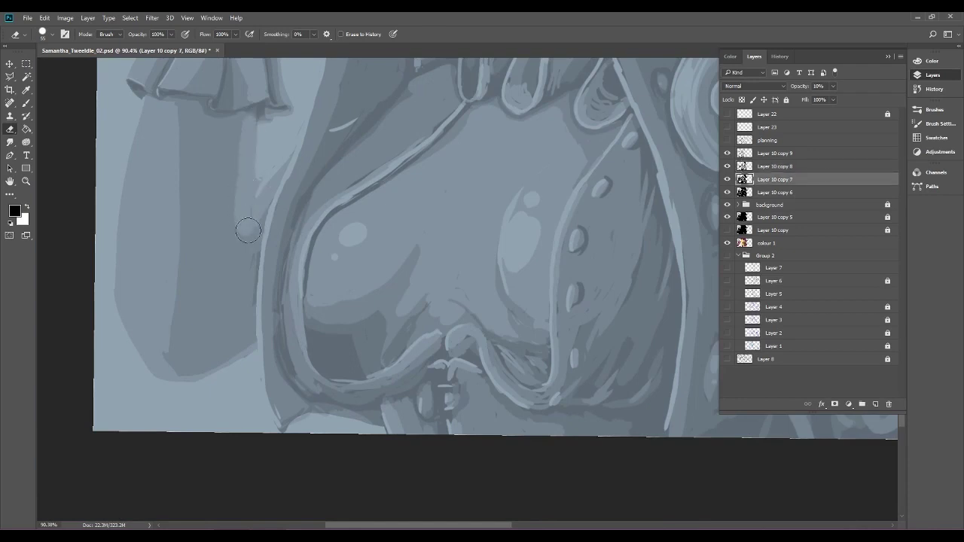
mouse_move(245, 119)
left_mouse_down()
mouse_move(246, 199)
mouse_move(241, 129)
mouse_move(235, 158)
mouse_move(234, 264)
left_mouse_up()
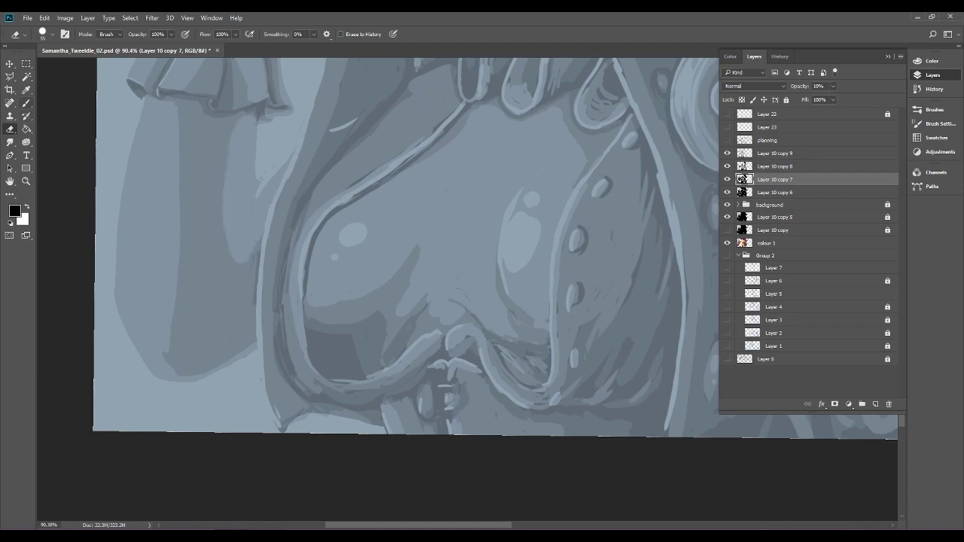
Redraw the sleeve's coat-side edge with the Brush on Layer 10 copy 7 and fill the erased strip with black using the Paint Bucket.
left_click(26, 103)
left_click_drag(244, 268, 263, 201)
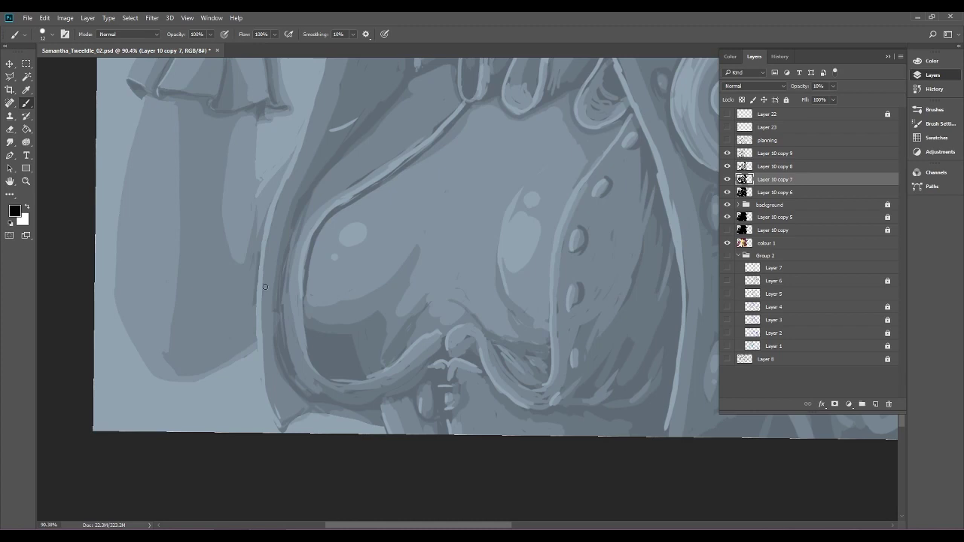
scroll(265, 288, "down", 7)
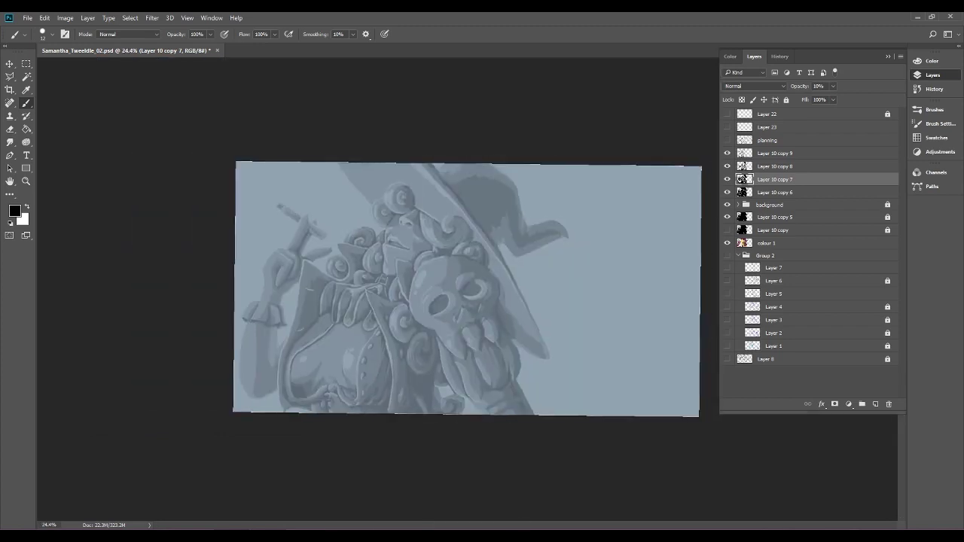
scroll(468, 289, "up", 4)
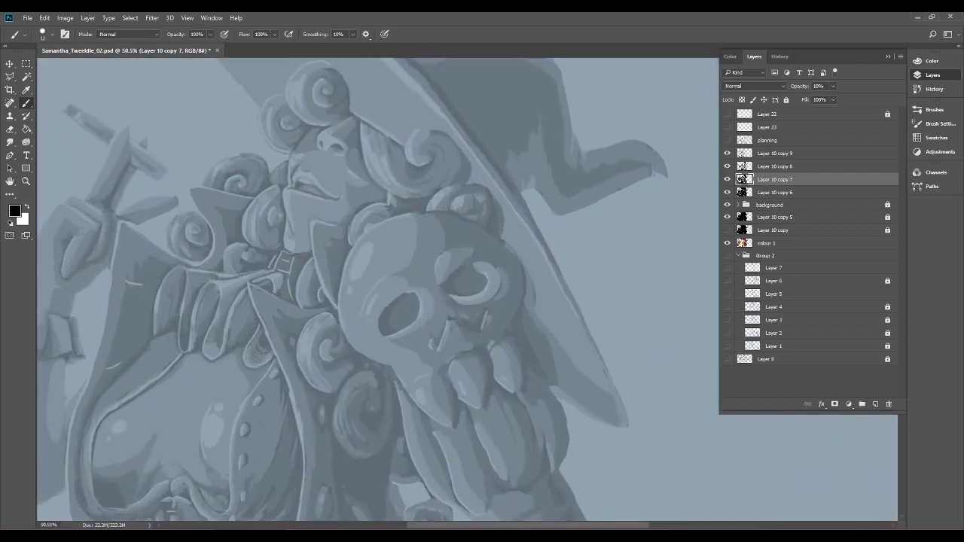
left_click_drag(124, 377, 380, 229)
scroll(380, 228, "up", 5)
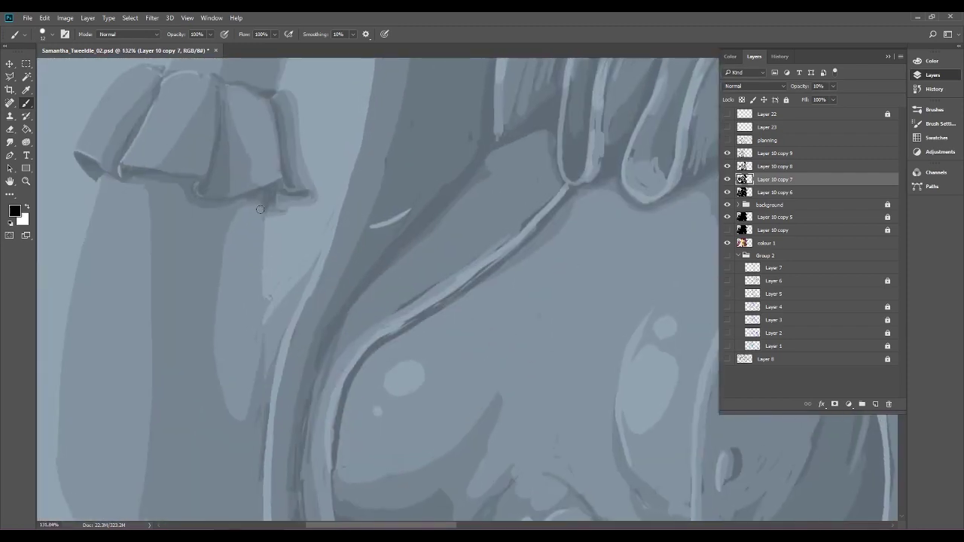
left_click_drag(261, 225, 258, 360)
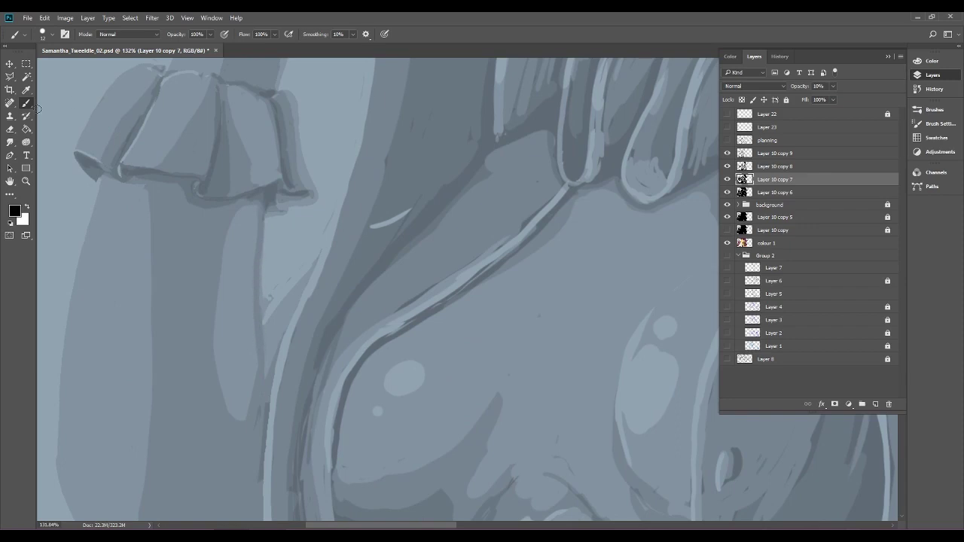
left_click(27, 129)
left_click(272, 268)
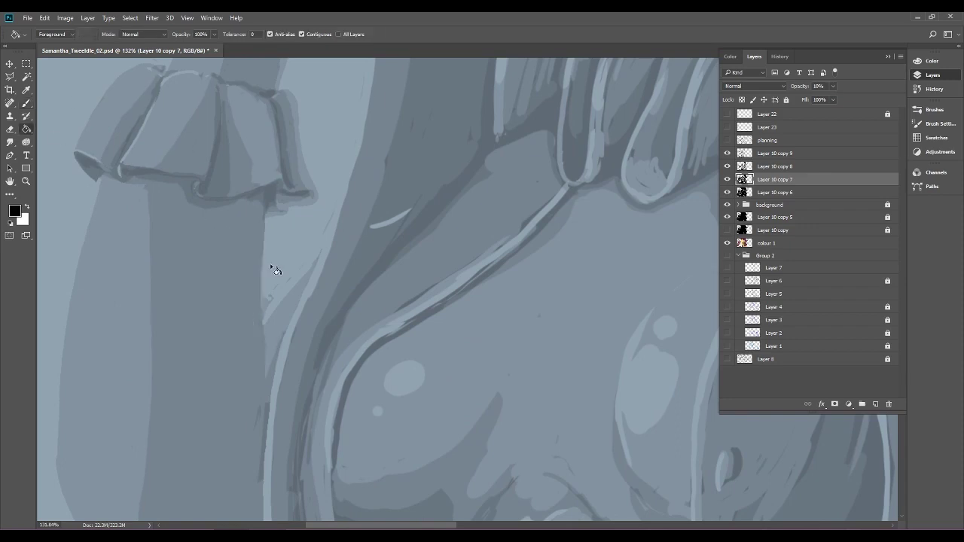
Brush a thin shadow line down the sleeve's coat-side edge from below the cuff on Layer 10 copy 8.
scroll(275, 270, "down", 5)
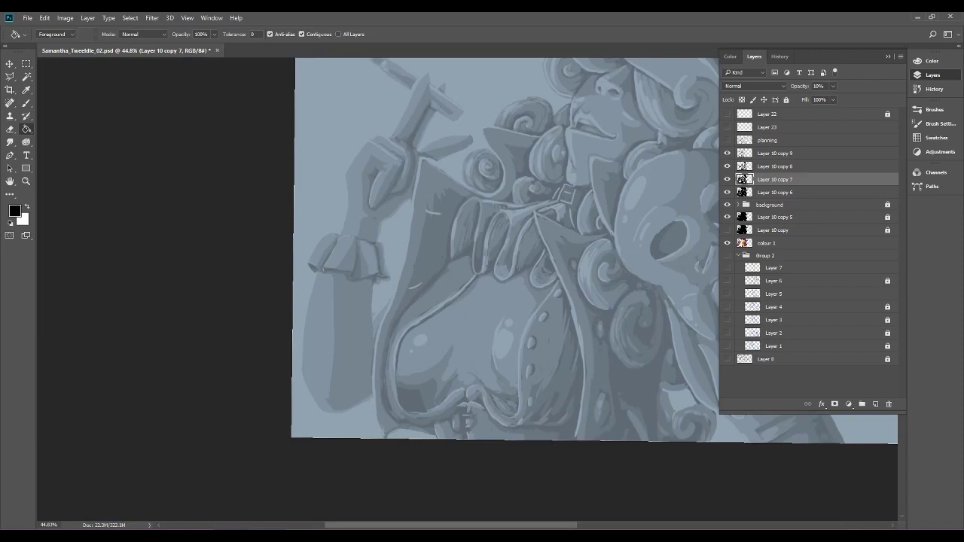
left_click(10, 103)
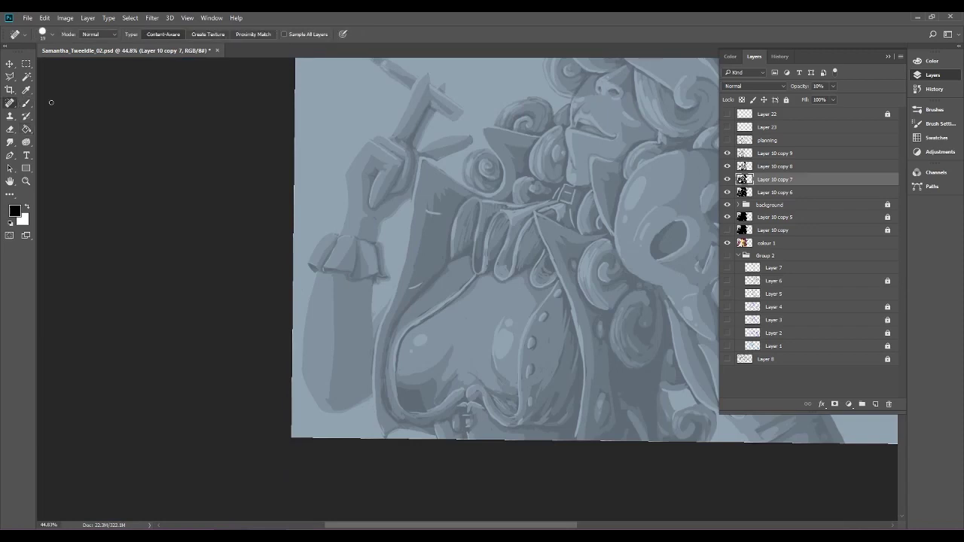
left_click(26, 102)
scroll(422, 336, "up", 3)
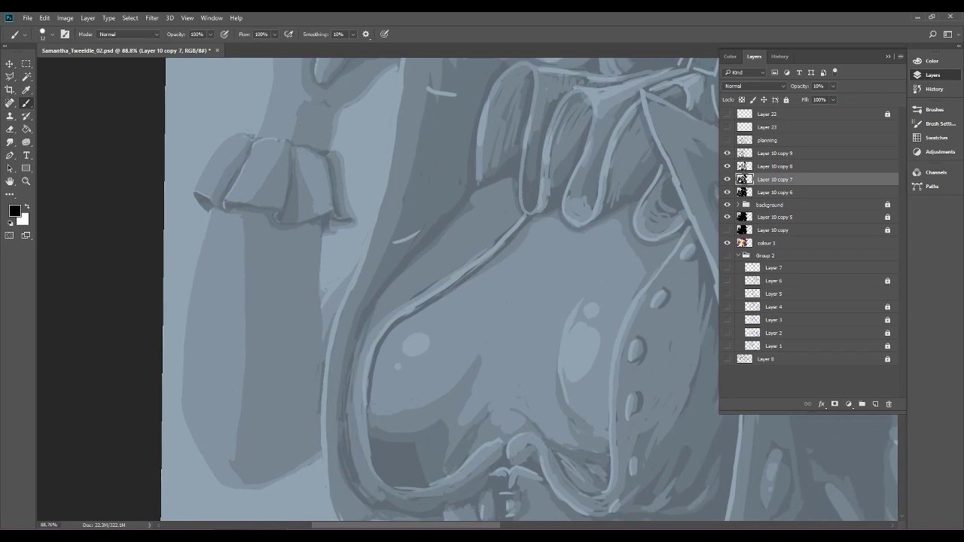
left_click(823, 166)
mouse_move(321, 226)
left_mouse_down()
mouse_move(319, 324)
mouse_move(336, 315)
left_mouse_up()
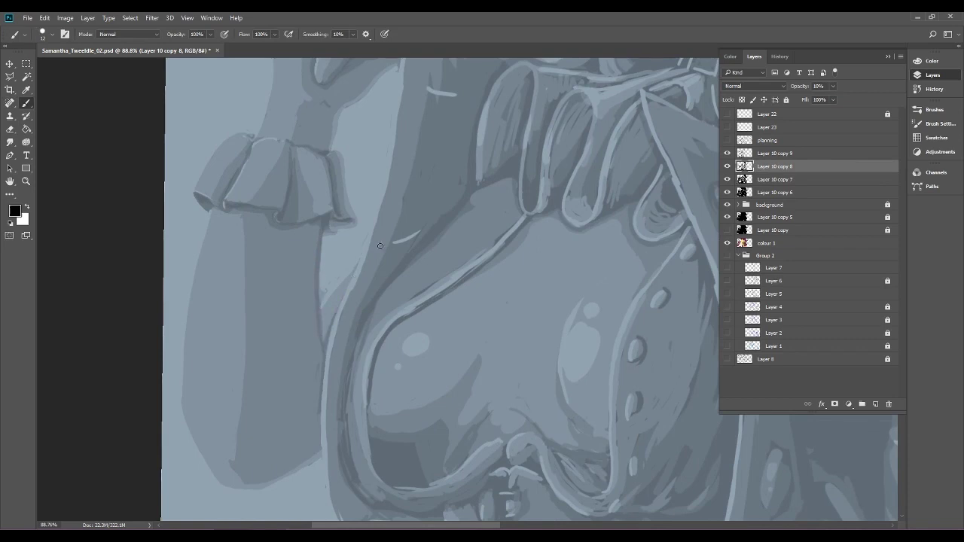
Outline a shadow strip down the sleeve's coat side below the cuff on Layer 10 copy 8 and fill it with black using the Paint Bucket.
mouse_move(279, 226)
left_mouse_down()
mouse_move(290, 437)
mouse_move(321, 430)
mouse_move(320, 413)
left_mouse_up()
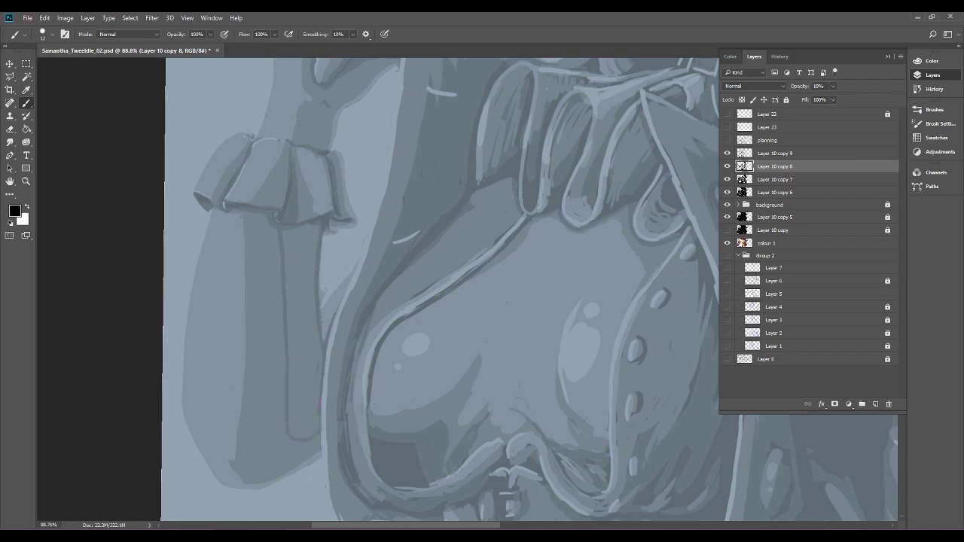
key("g")
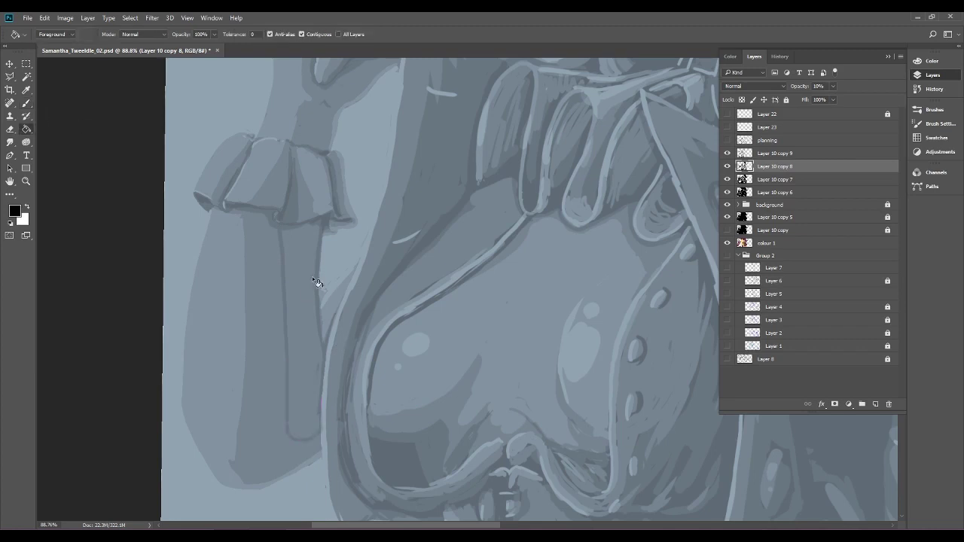
left_click(309, 287)
scroll(329, 272, "down", 5)
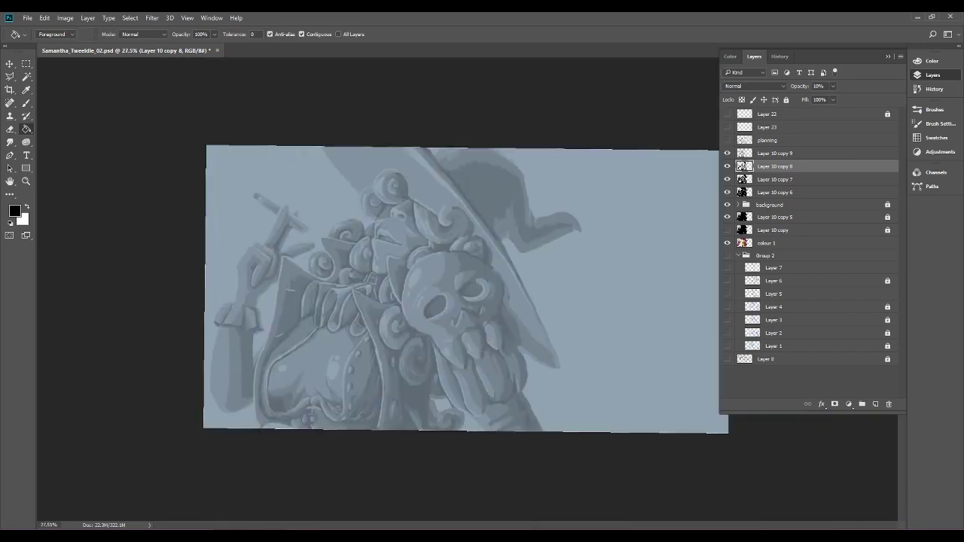
Brush shadow over the light area of the cuff's third ruffle fold on Layer 10 copy 7.
scroll(474, 289, "up", 4)
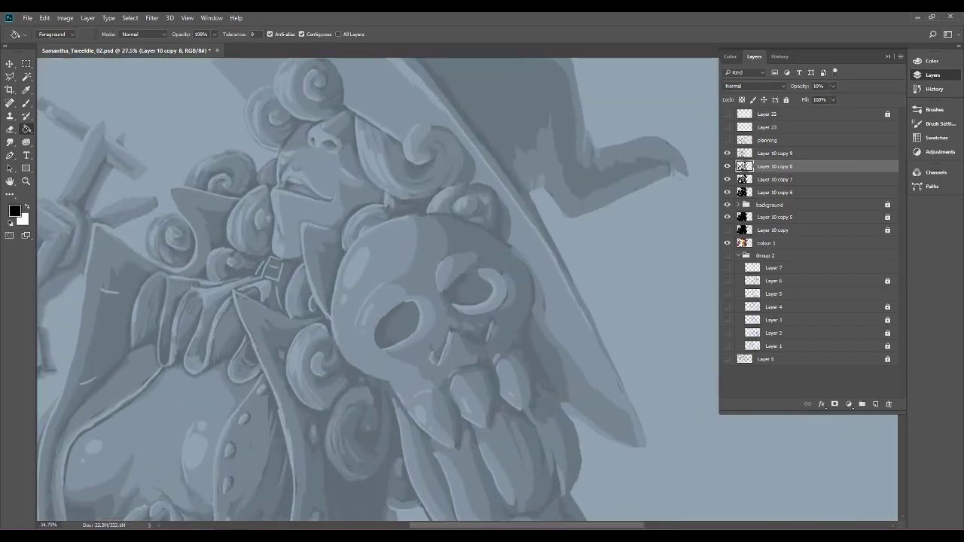
left_click_drag(316, 316, 669, 235)
scroll(502, 220, "up", 4)
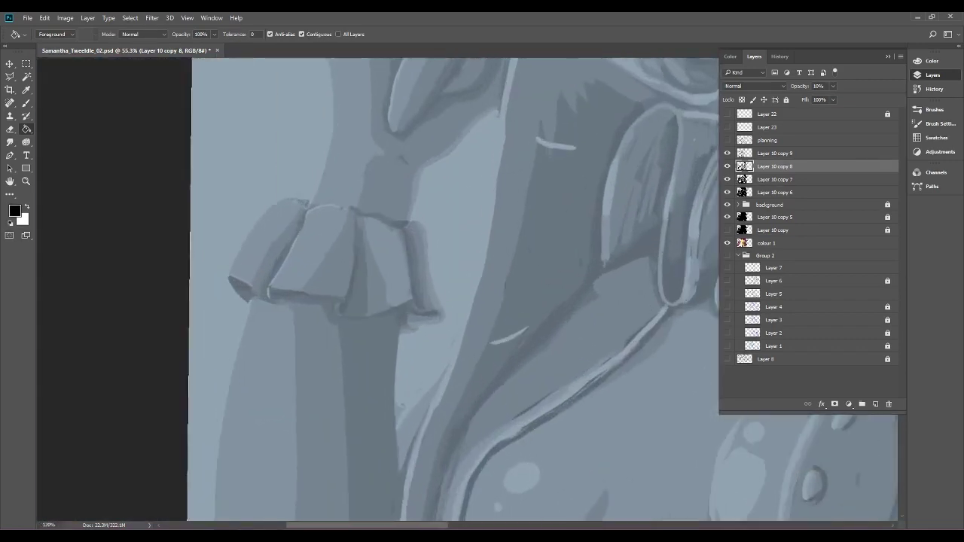
left_click(838, 184)
key("b")
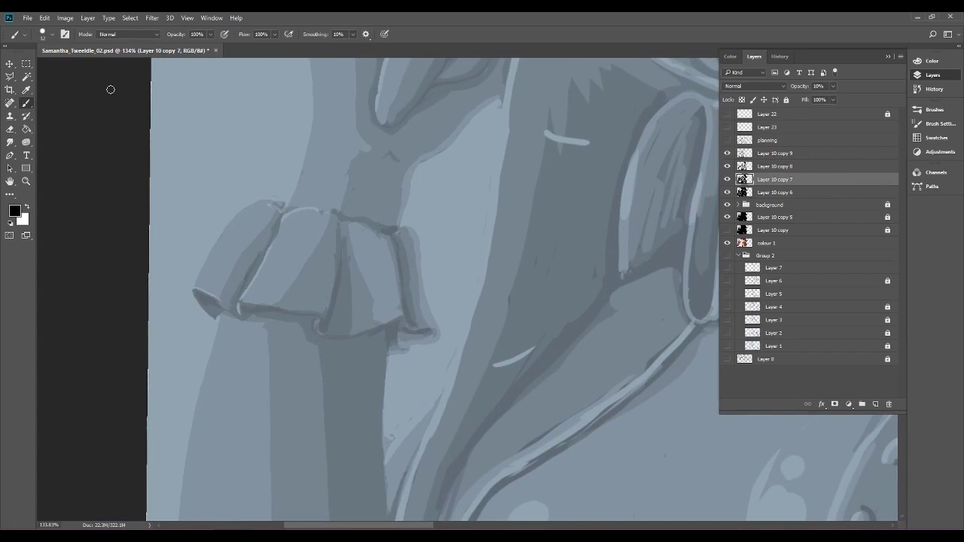
mouse_move(359, 224)
left_mouse_down()
mouse_move(387, 243)
mouse_move(398, 309)
mouse_move(388, 318)
mouse_move(395, 316)
mouse_move(381, 317)
mouse_move(394, 277)
mouse_move(370, 293)
mouse_move(393, 247)
mouse_move(362, 266)
mouse_move(383, 237)
mouse_move(361, 253)
mouse_move(361, 227)
left_mouse_up()
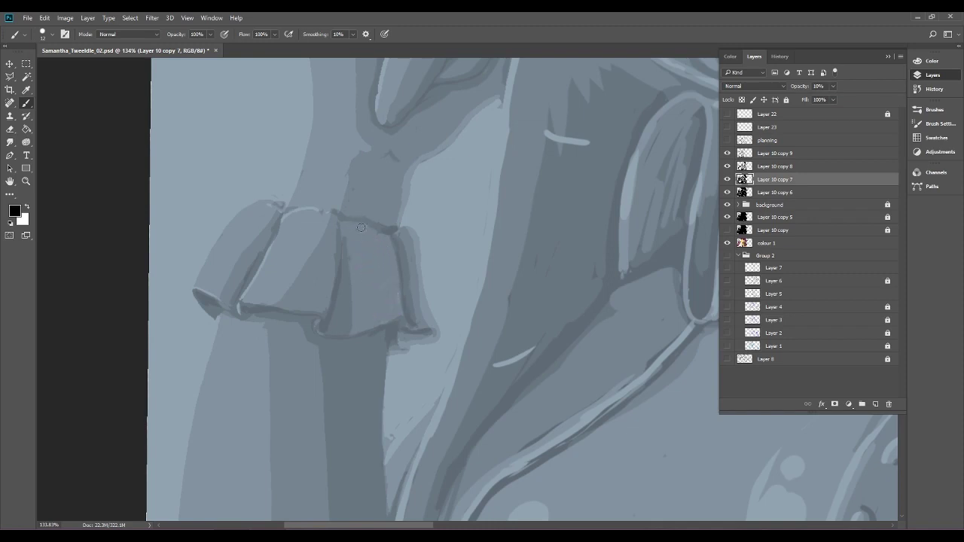
left_click_drag(395, 285, 396, 307)
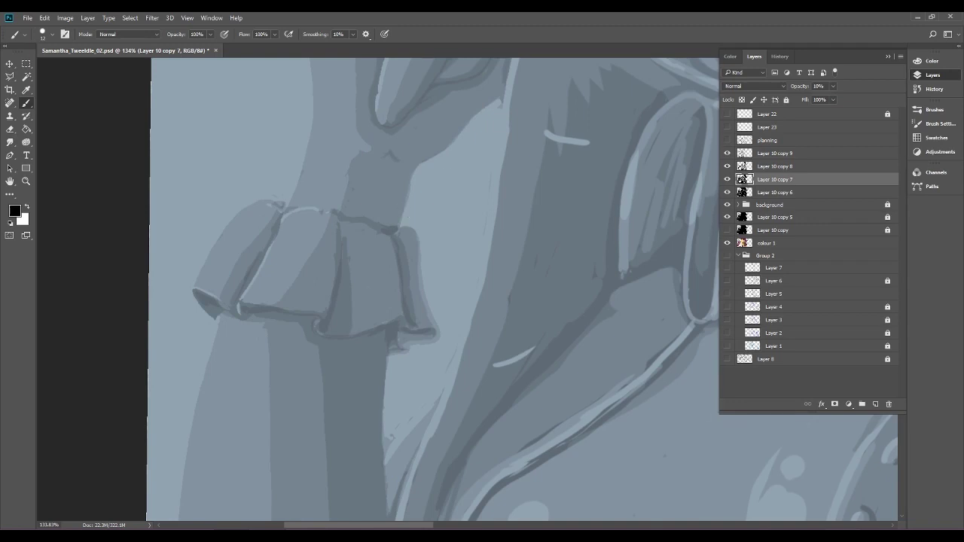
Erase a narrow highlight along the coat-side edge of the cuff's third ruffle fold on Layer 10 copy 7.
key("e")
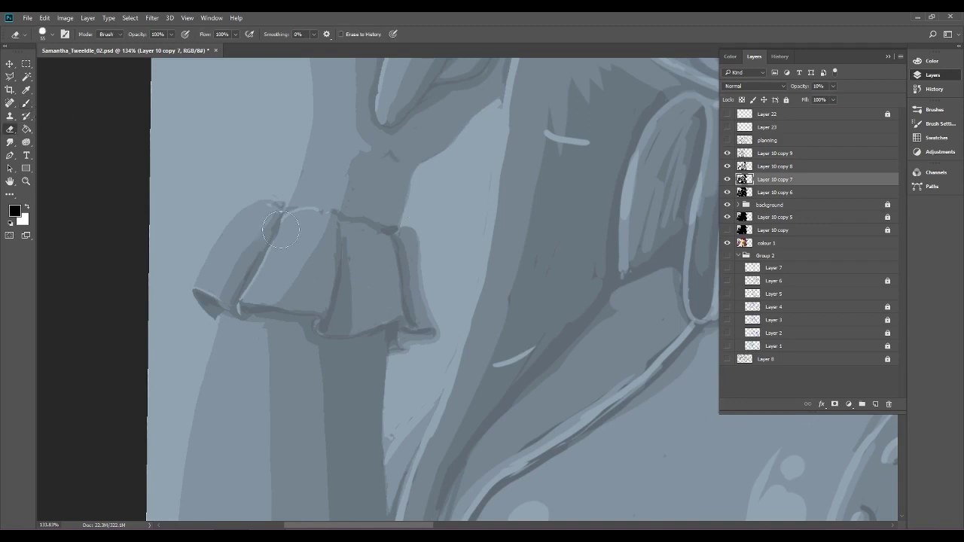
mouse_move(389, 246)
left_mouse_down()
mouse_move(404, 287)
mouse_move(414, 274)
mouse_move(386, 241)
mouse_move(396, 305)
mouse_move(421, 269)
left_mouse_up()
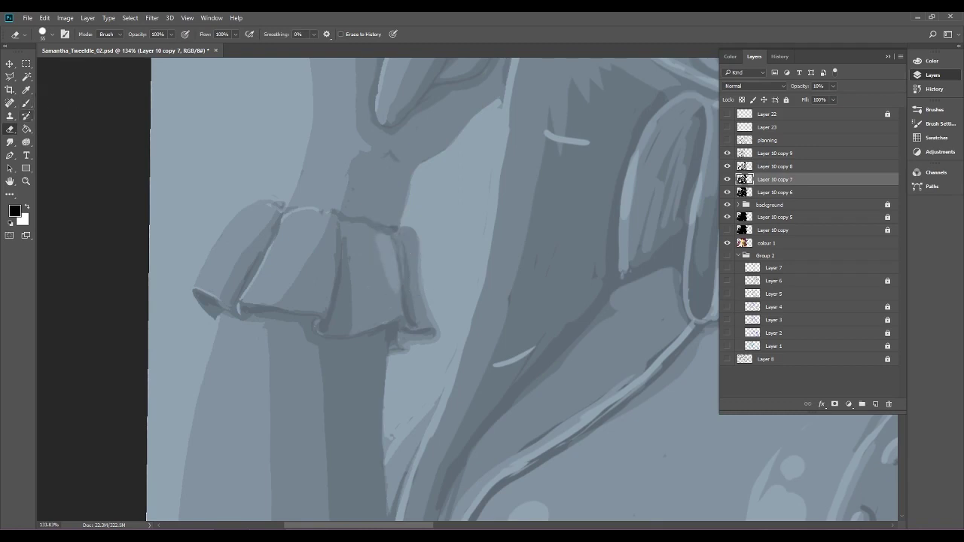
left_click(27, 103)
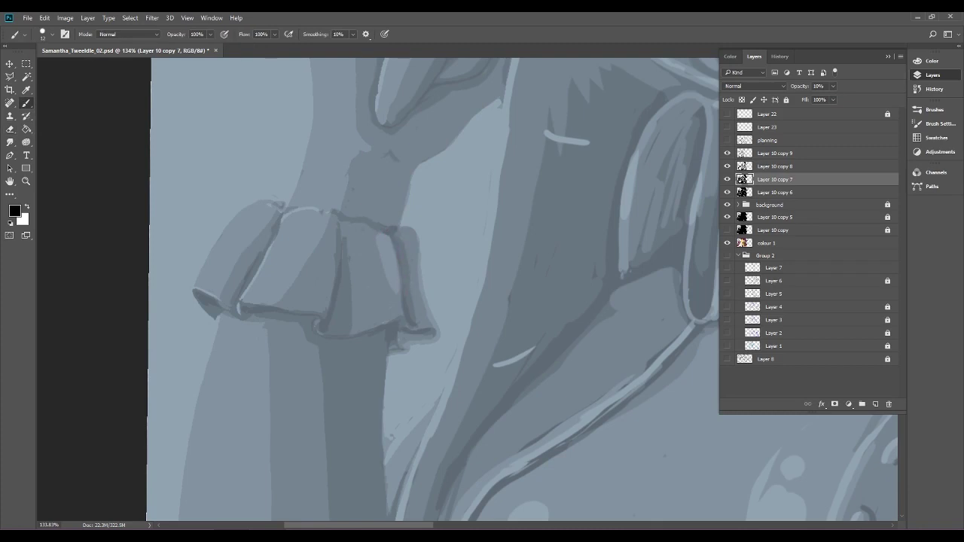
scroll(377, 289, "down", 5)
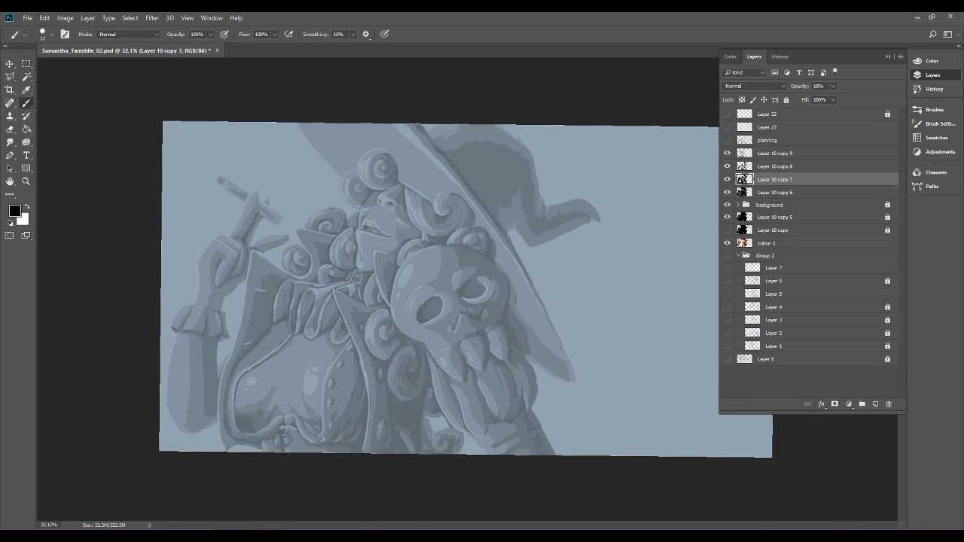
scroll(476, 291, "up", 5)
left_click_drag(384, 249, 735, 195)
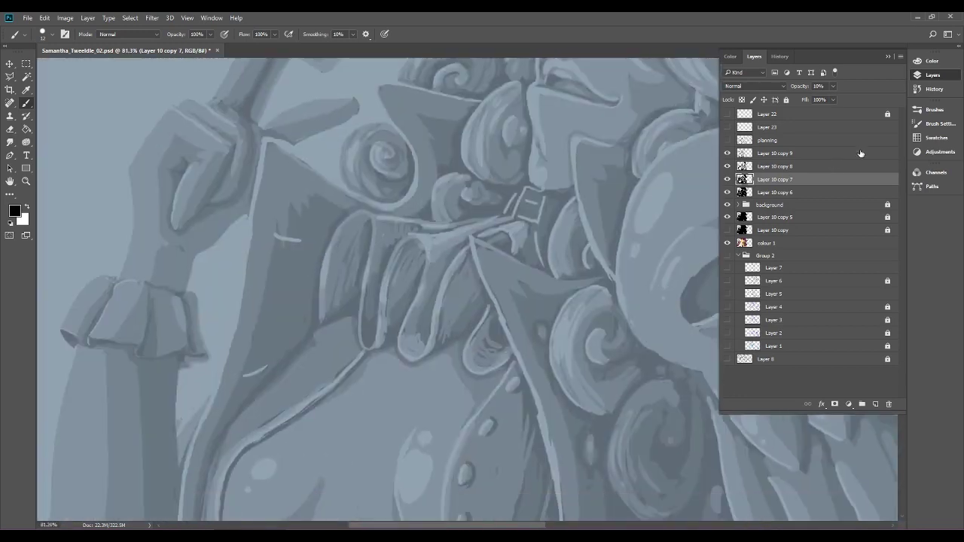
On Layer 10 copy 8, undo the last two brush changes and brush shadow down the cuff's outermost coat-side fold.
key("alt+bracketright")
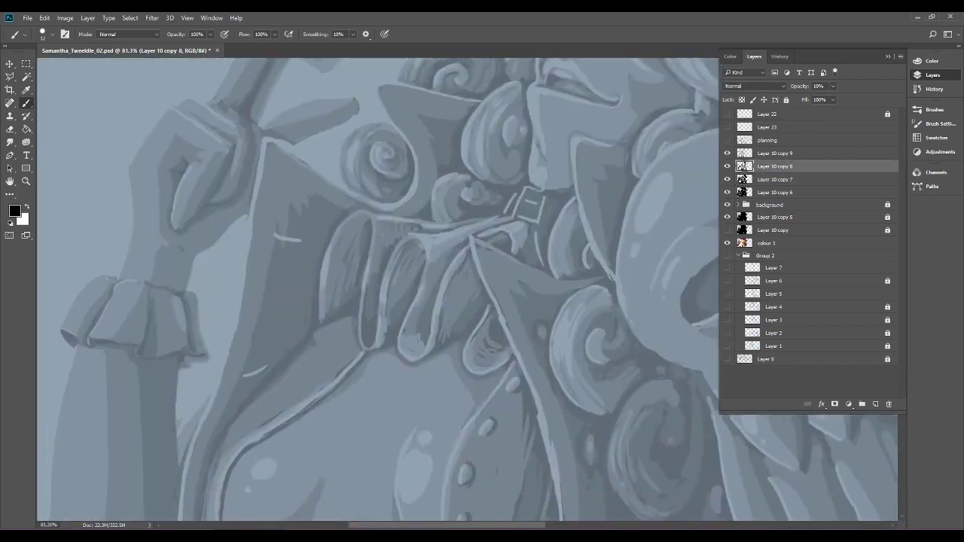
scroll(183, 349, "up", 4)
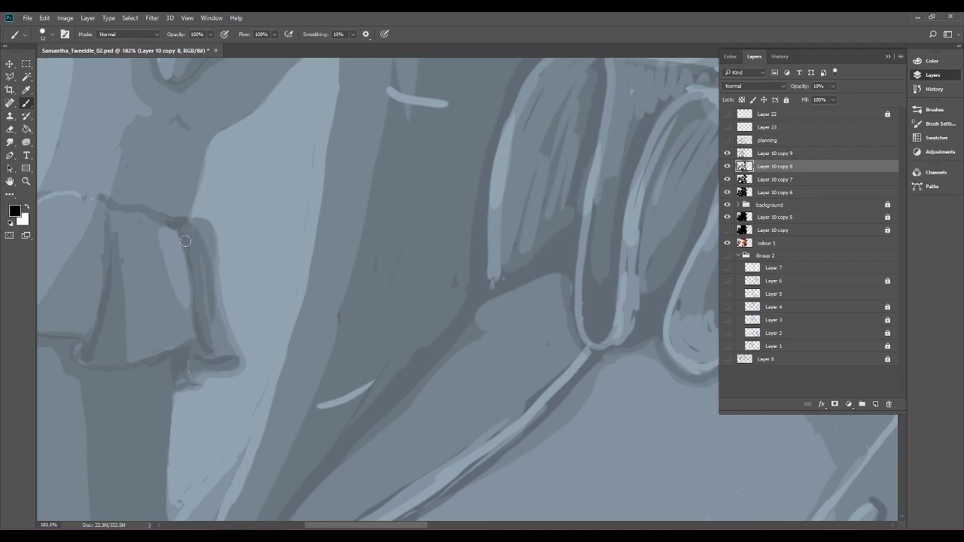
left_click(45, 17)
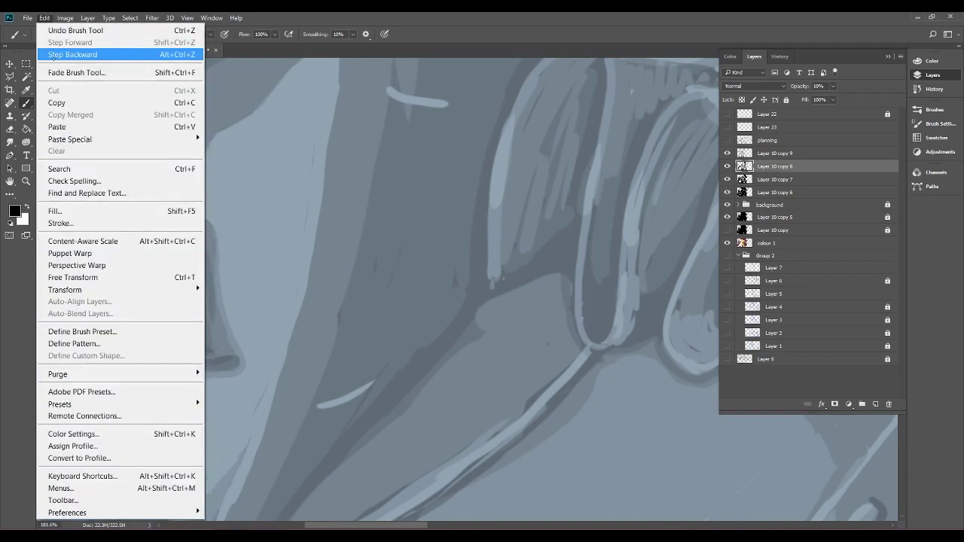
left_click(62, 57)
left_click(45, 17)
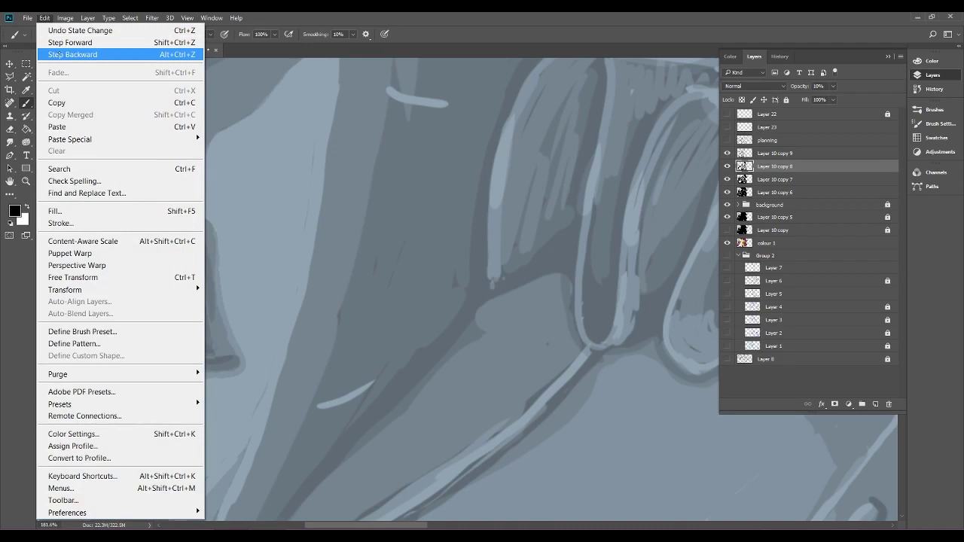
left_click(60, 57)
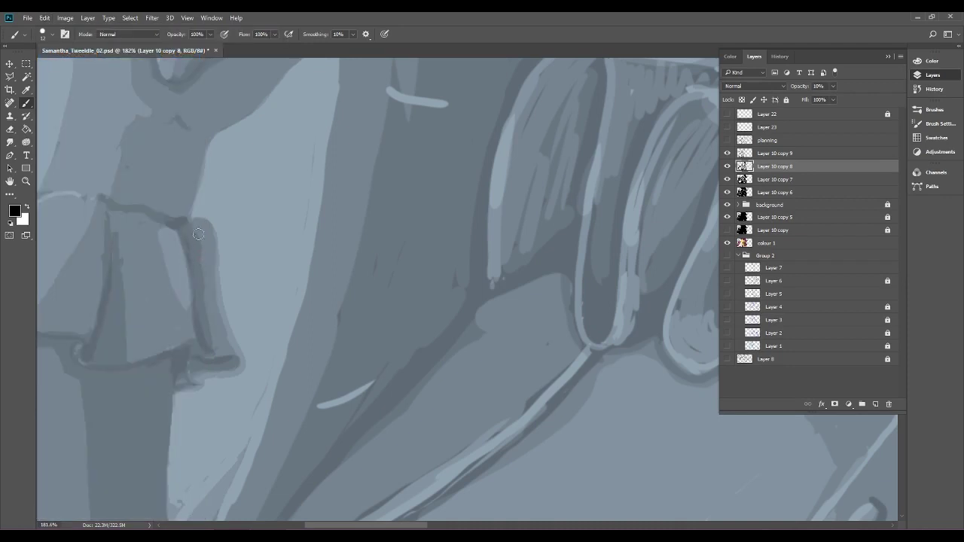
left_click_drag(210, 286, 219, 348)
Outline and brush in a darker shadow from the wrist up along the coat-side edge of the hand on Layer 10 copy 8.
left_click_drag(494, 284, 604, 238)
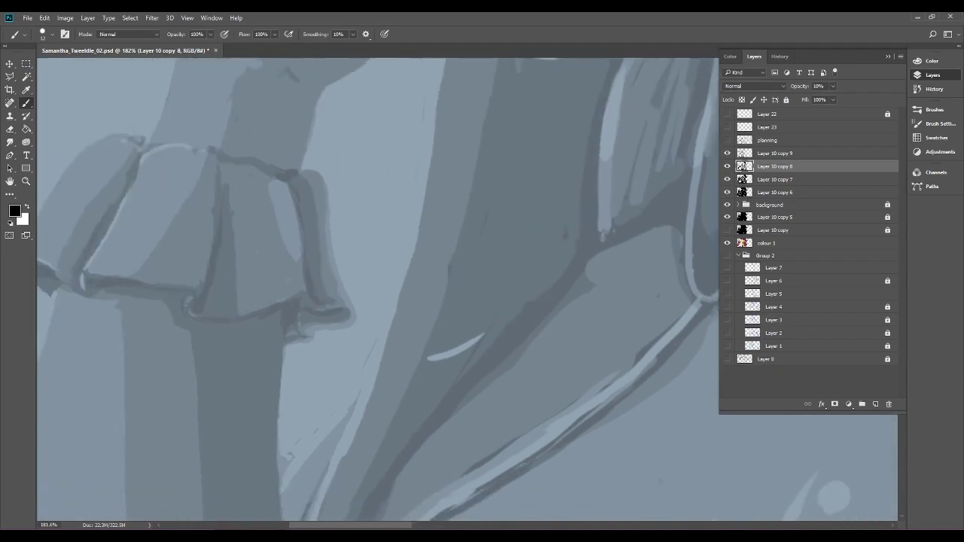
left_click_drag(527, 226, 496, 388)
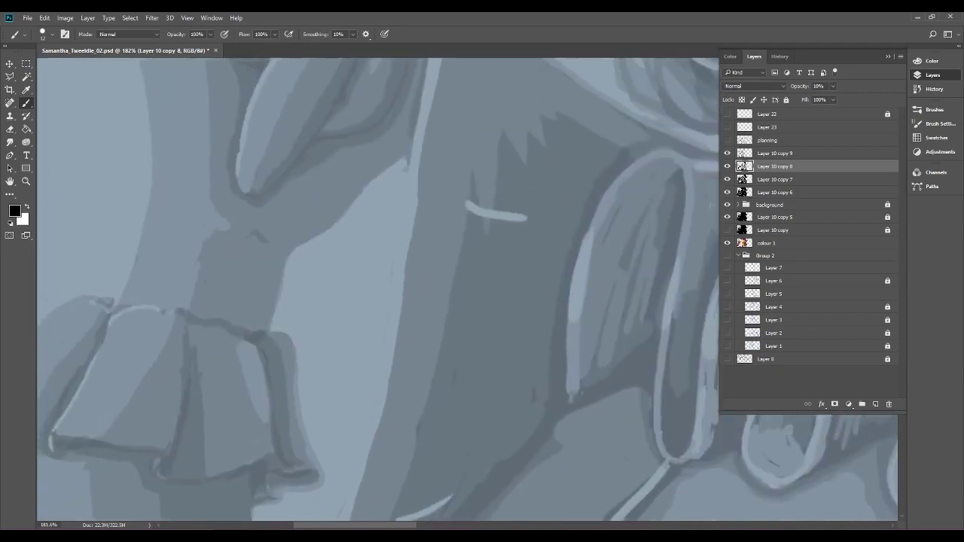
mouse_move(238, 326)
left_mouse_down()
mouse_move(257, 234)
mouse_move(270, 250)
mouse_move(261, 240)
mouse_move(316, 223)
mouse_move(297, 246)
mouse_move(261, 240)
mouse_move(279, 241)
mouse_move(320, 199)
mouse_move(396, 143)
left_mouse_up()
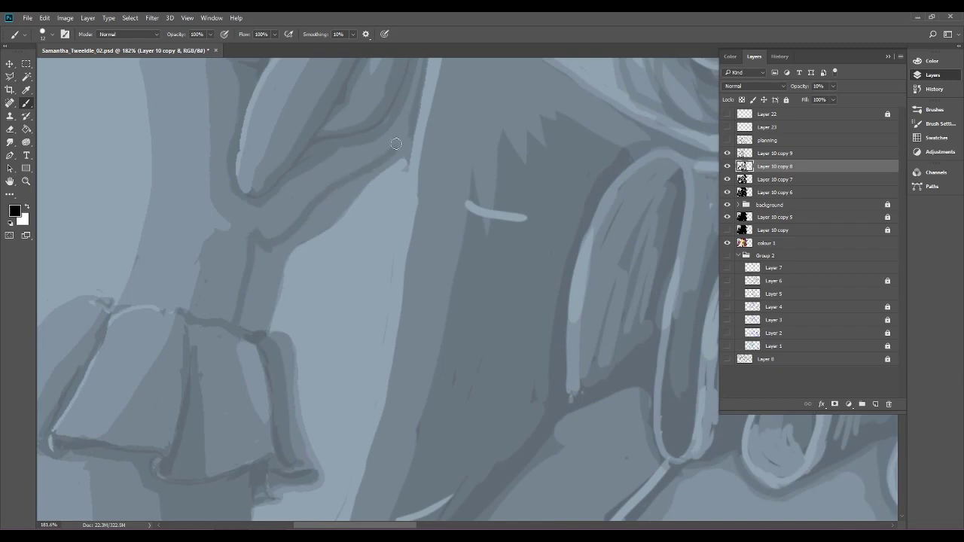
scroll(377, 290, "down", 3)
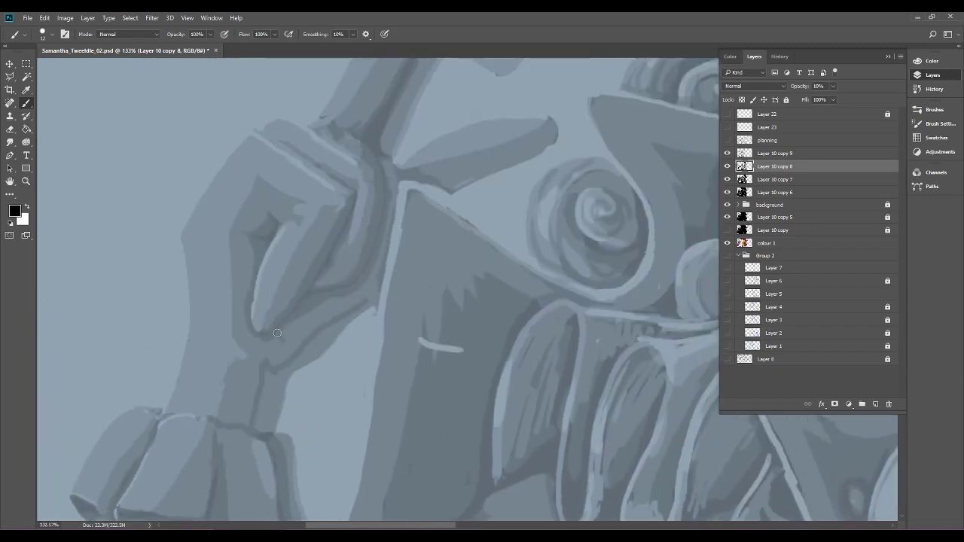
mouse_move(290, 339)
left_mouse_down()
mouse_move(301, 315)
mouse_move(293, 346)
mouse_move(320, 302)
mouse_move(288, 344)
mouse_move(330, 304)
mouse_move(355, 286)
mouse_move(334, 318)
mouse_move(379, 278)
mouse_move(394, 197)
mouse_move(384, 156)
mouse_move(400, 178)
left_mouse_up()
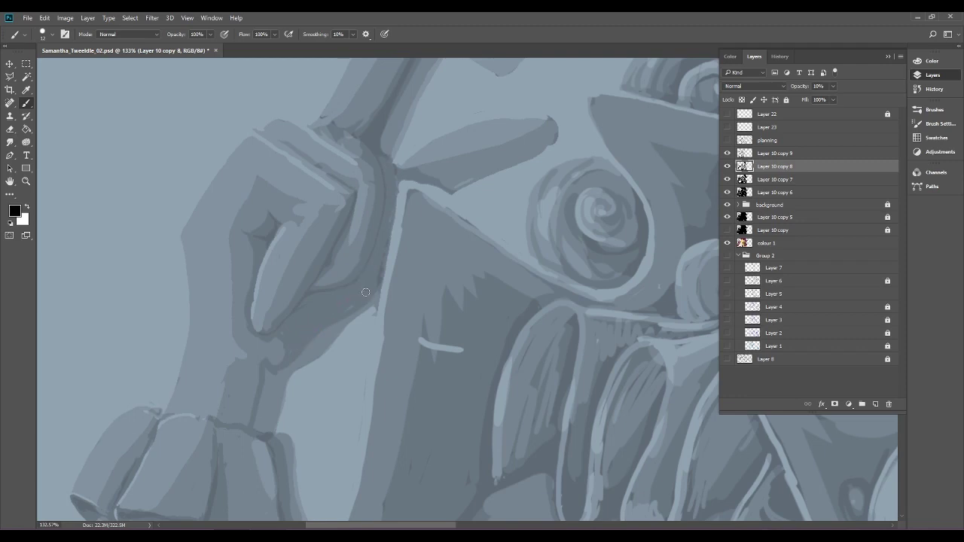
Try erasing a light strip down the wrist just above the cuff on Layer 10 copy 7, and undo it.
key("ctrl+0")
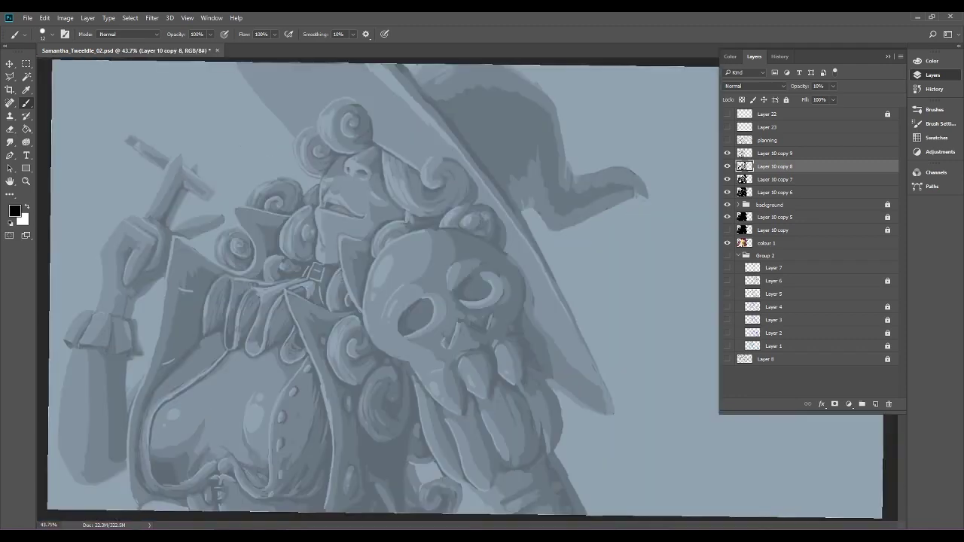
left_click_drag(473, 301, 527, 302)
left_click_drag(286, 301, 683, 260)
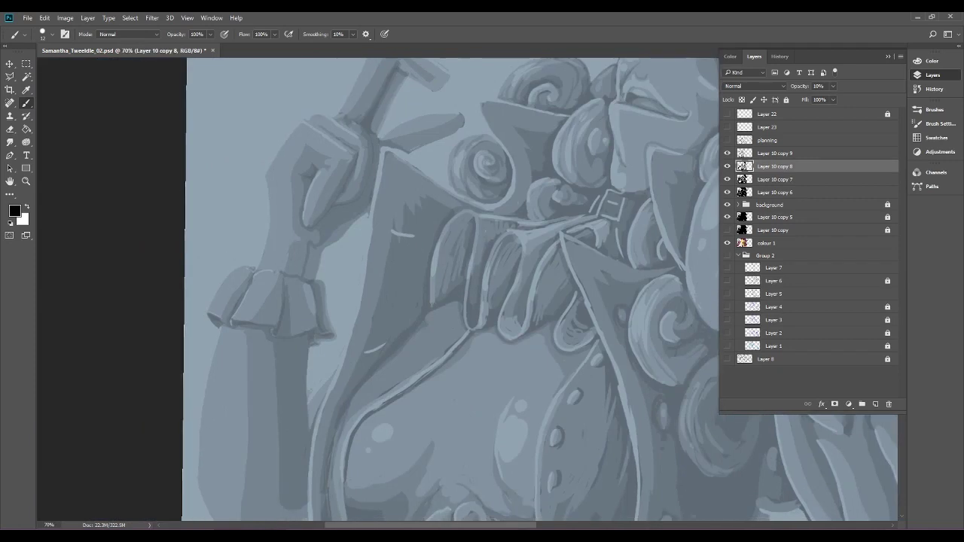
left_click_drag(357, 234, 422, 234)
key("e")
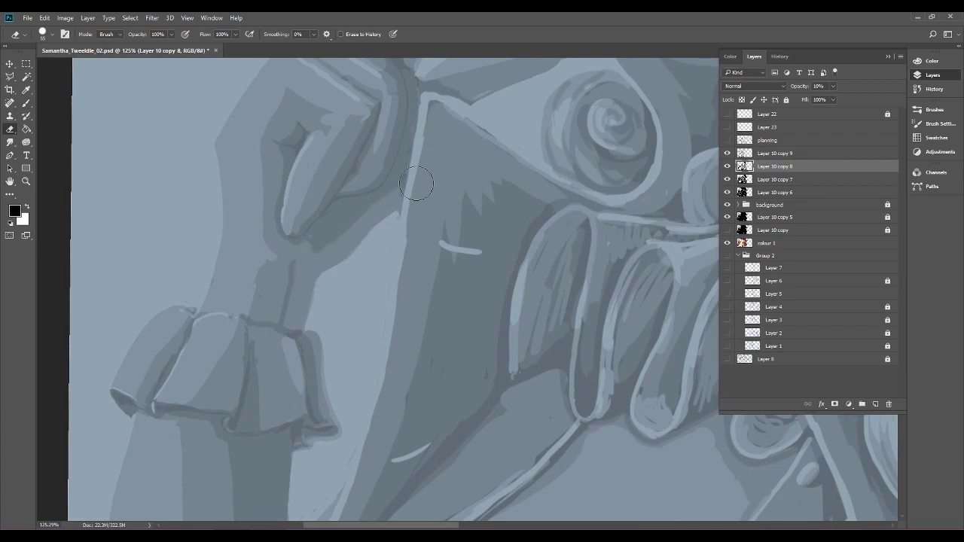
scroll(425, 156, "down", 4)
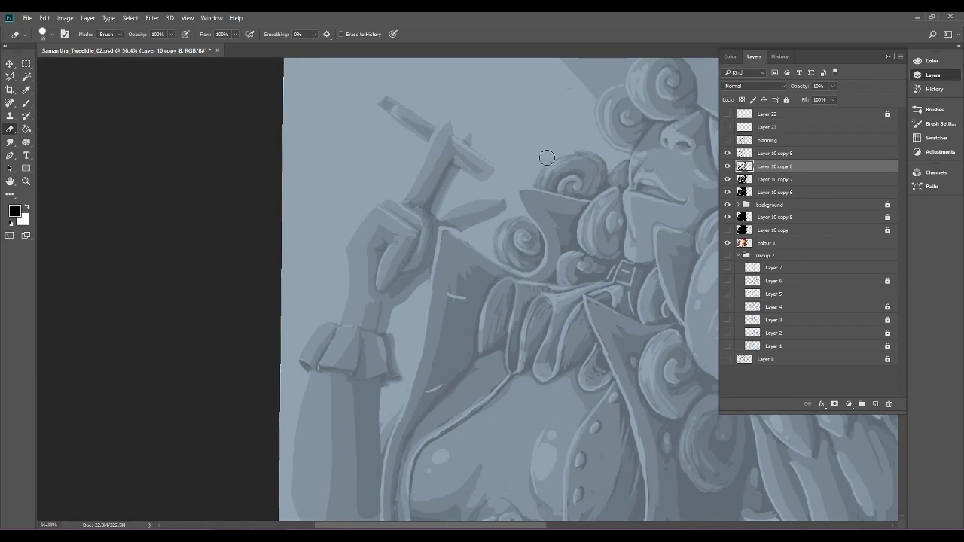
left_click(807, 181)
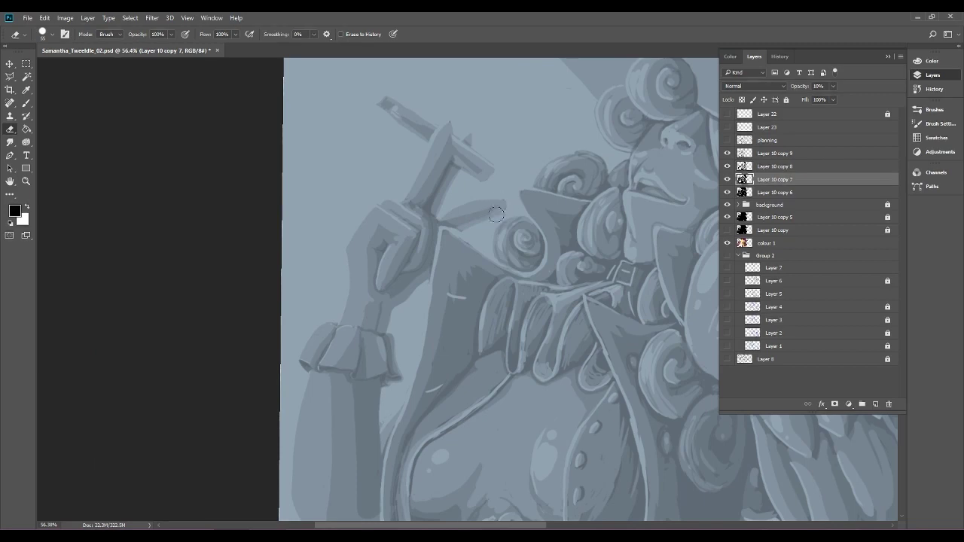
scroll(517, 192, "up", 3)
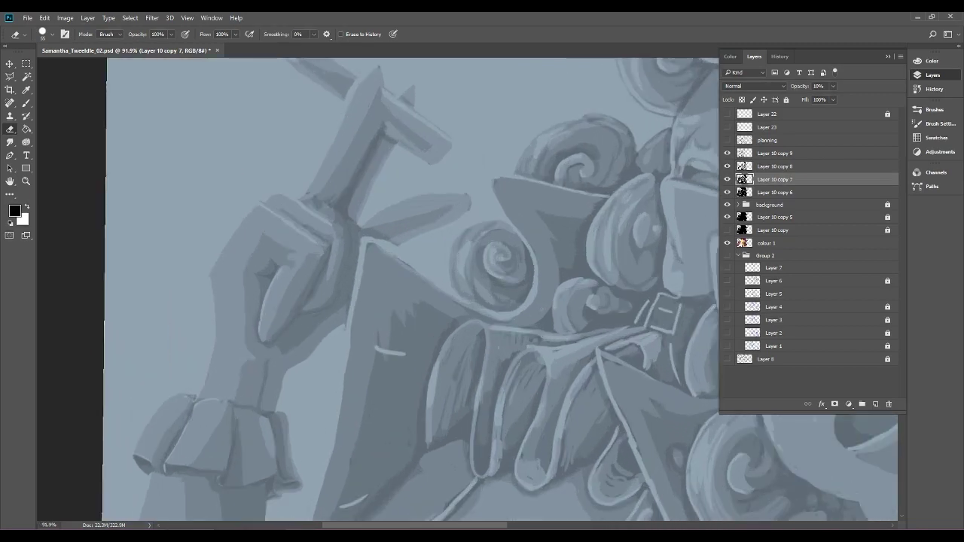
scroll(340, 324, "down", 1)
scroll(343, 453, "up", 2)
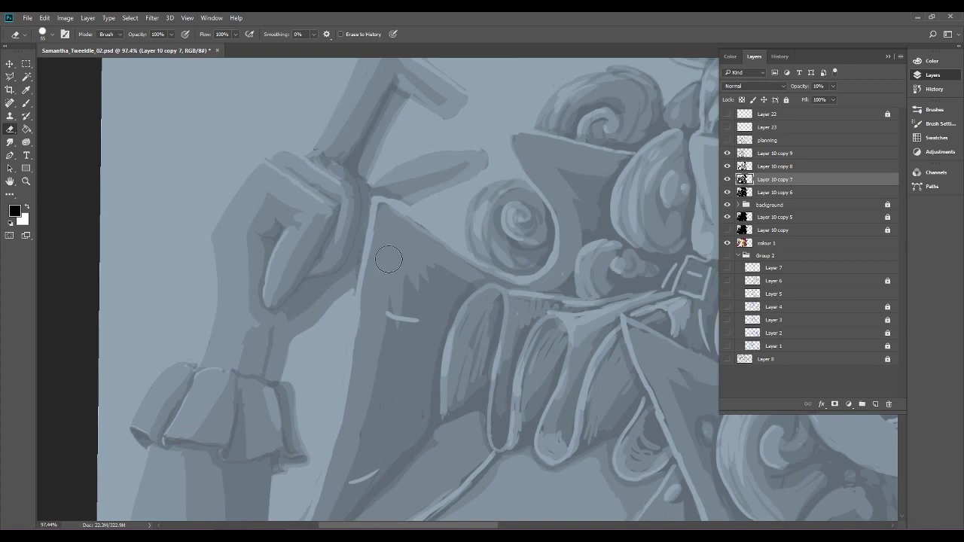
left_click_drag(270, 336, 271, 369)
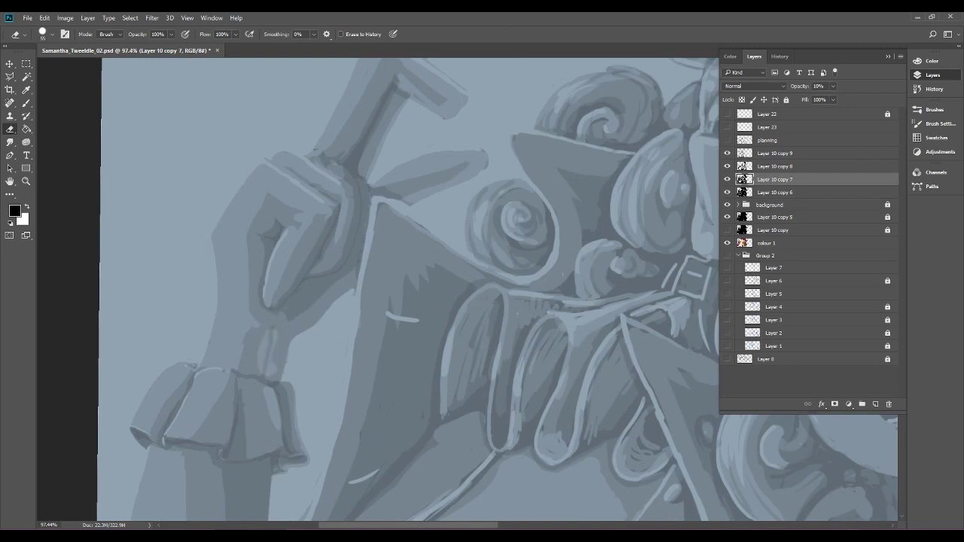
left_click(45, 17)
left_click(67, 46)
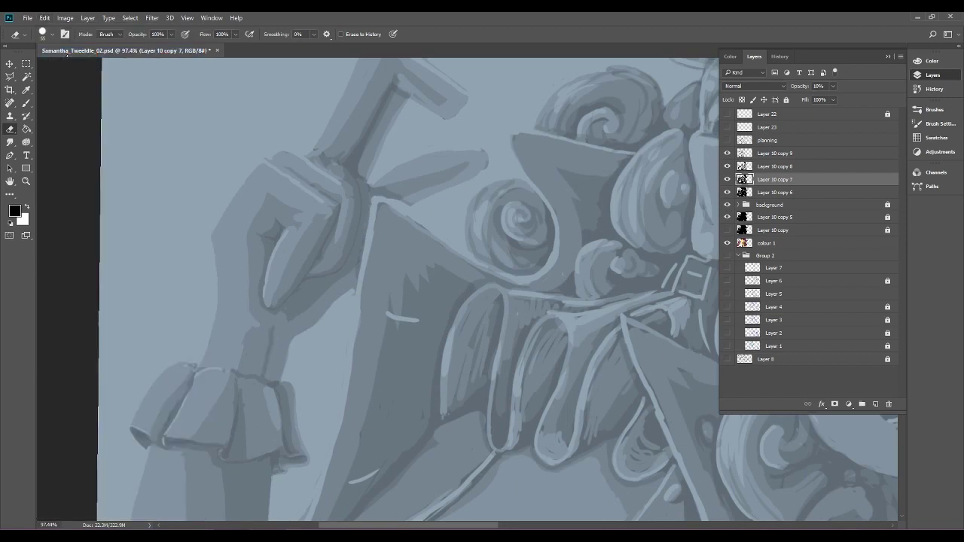
Brush in the shadow on the wrist between the cuff and the base of the thumb on Layer 10 copy 8.
left_click(831, 166)
key("b")
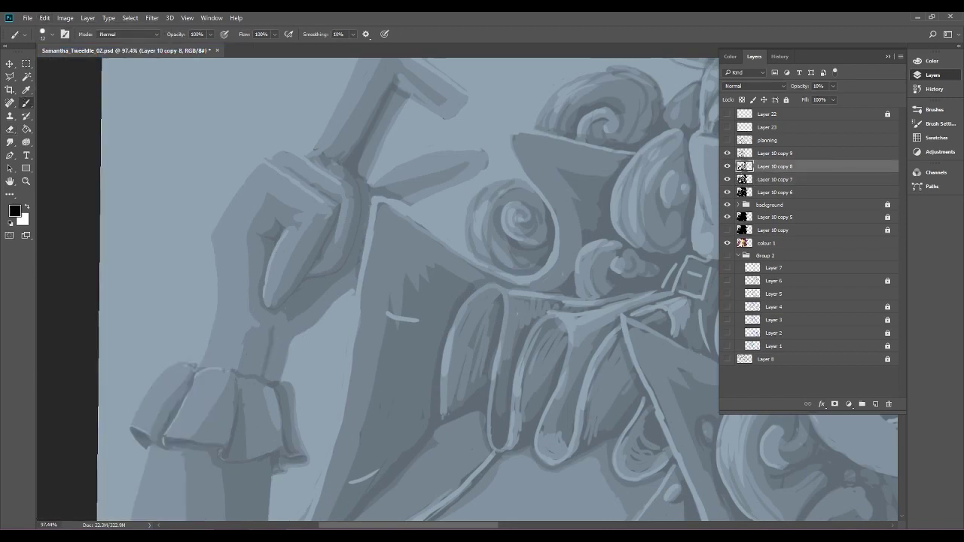
scroll(315, 402, "up", 4)
mouse_move(218, 362)
left_mouse_down()
mouse_move(242, 327)
mouse_move(227, 368)
left_mouse_up()
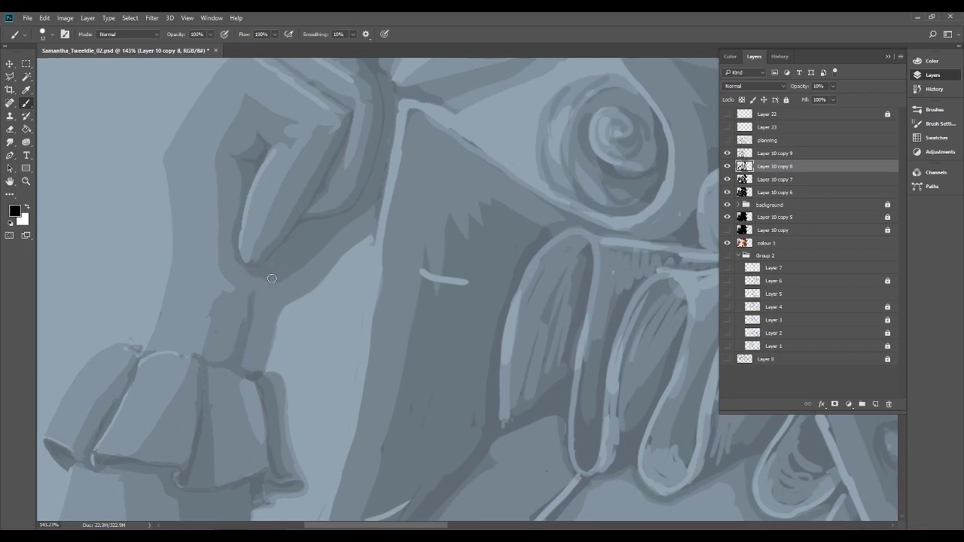
mouse_move(254, 300)
left_mouse_down()
mouse_move(285, 269)
mouse_move(264, 287)
left_mouse_up()
scroll(280, 279, "down", 1)
scroll(279, 268, "down", 5)
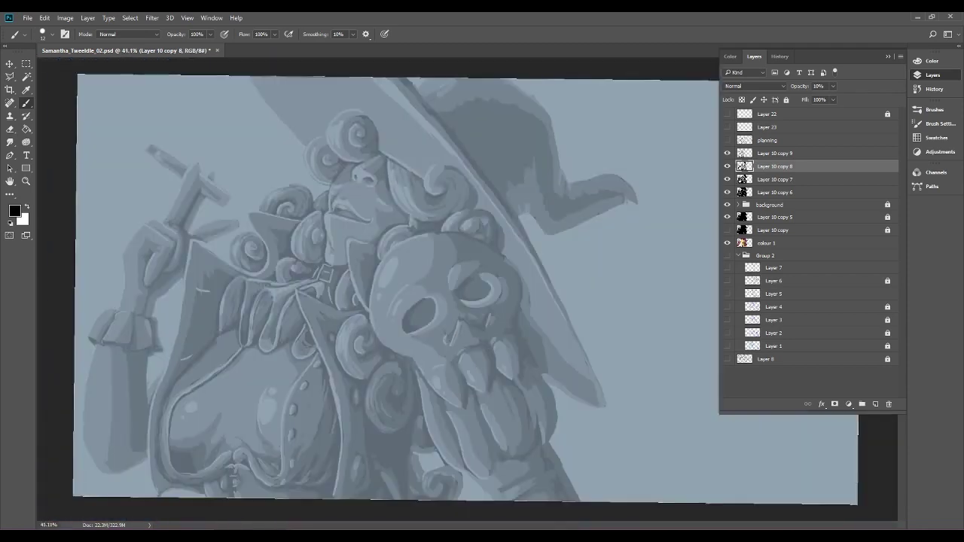
Erase stray shadow along the sleeve's coat-side edge below the cuff and at the adjoining coat edge on Layer 10 copy 8.
scroll(444, 360, "up", 2)
left_click_drag(81, 389, 396, 256)
scroll(397, 256, "up", 4)
key("e")
left_click_drag(285, 220, 283, 344)
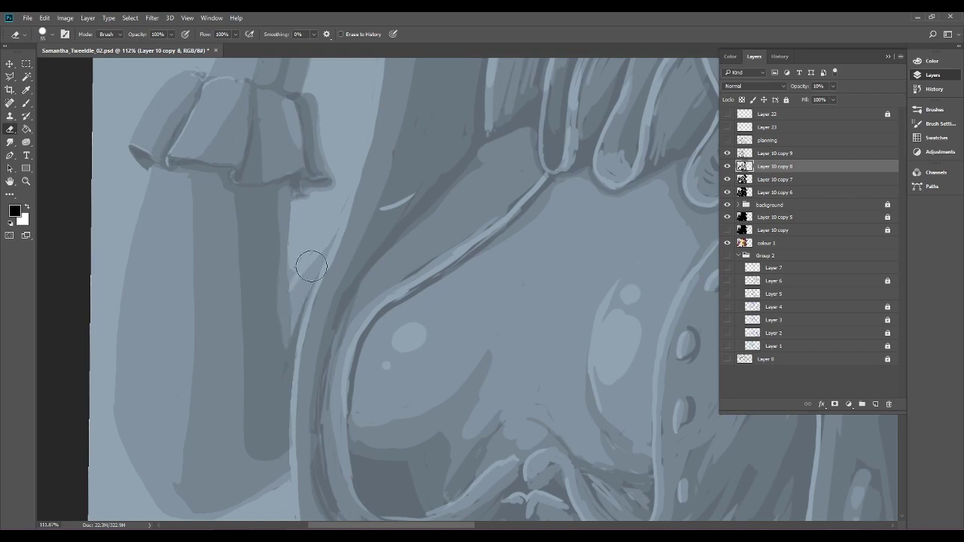
left_click_drag(311, 266, 299, 257)
left_click(26, 104)
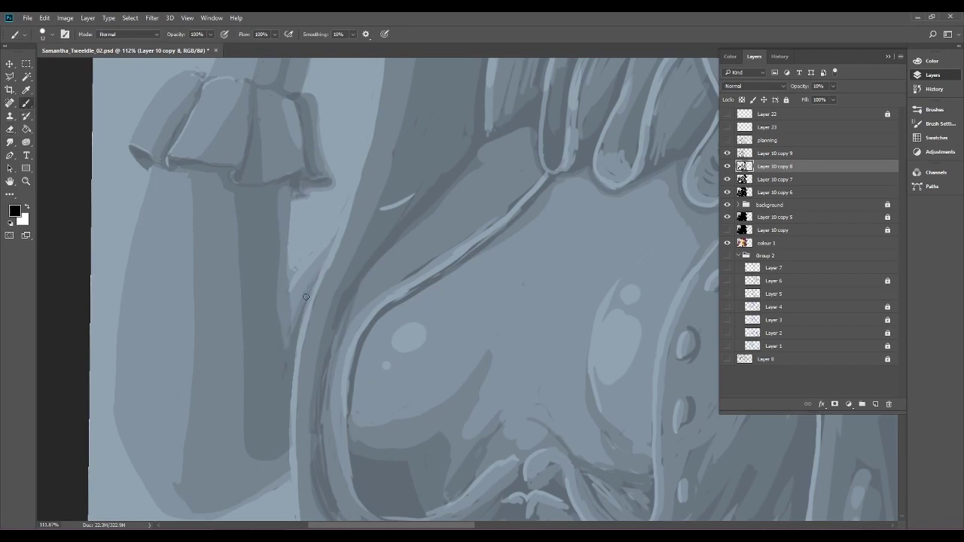
scroll(377, 197, "down", 10)
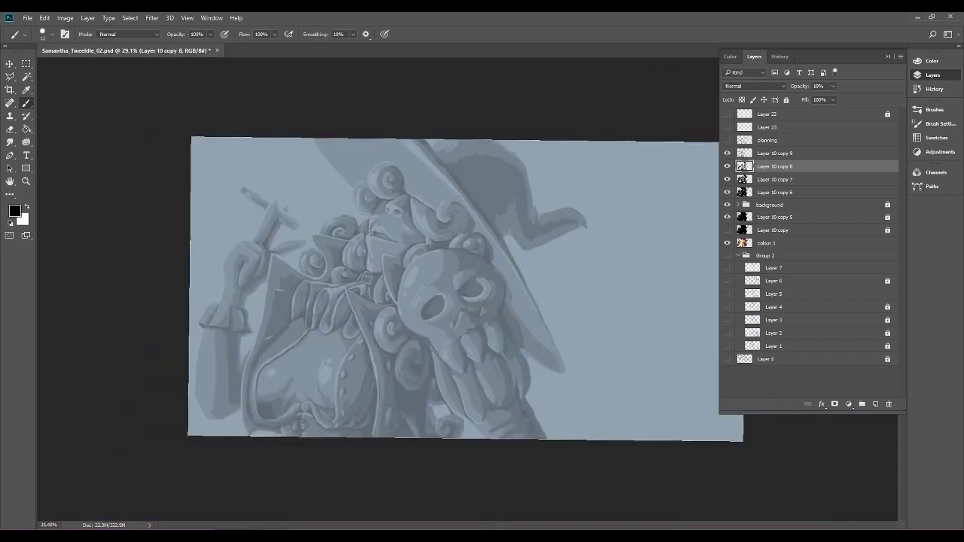
Erase the darker shadow patch on the wrist between the cuff and the heel of the hand on Layer 10 copy 8.
scroll(473, 282, "up", 6)
left_click_drag(49, 364, 703, 183)
scroll(701, 184, "up", 4)
left_click_drag(607, 251, 518, 312)
left_click_drag(602, 171, 513, 243)
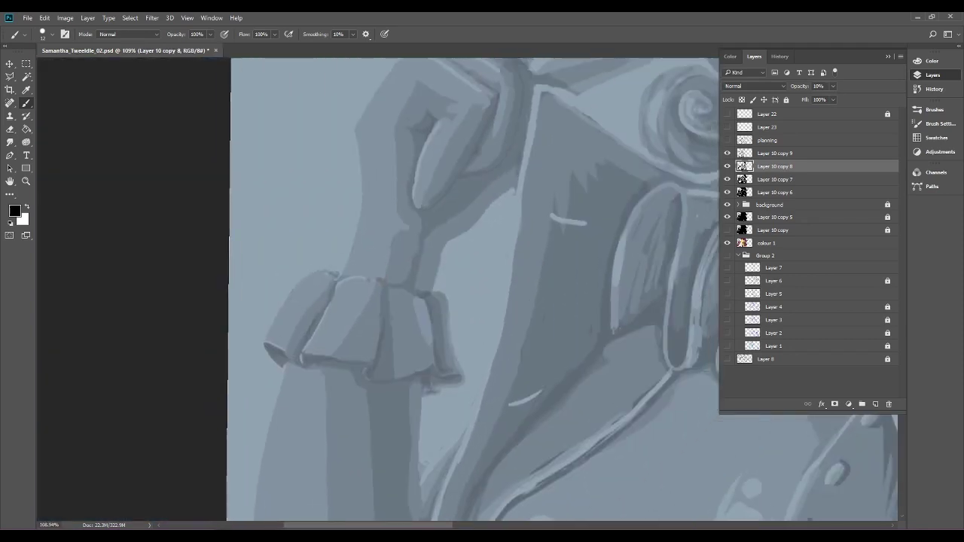
scroll(514, 243, "up", 3)
key("e")
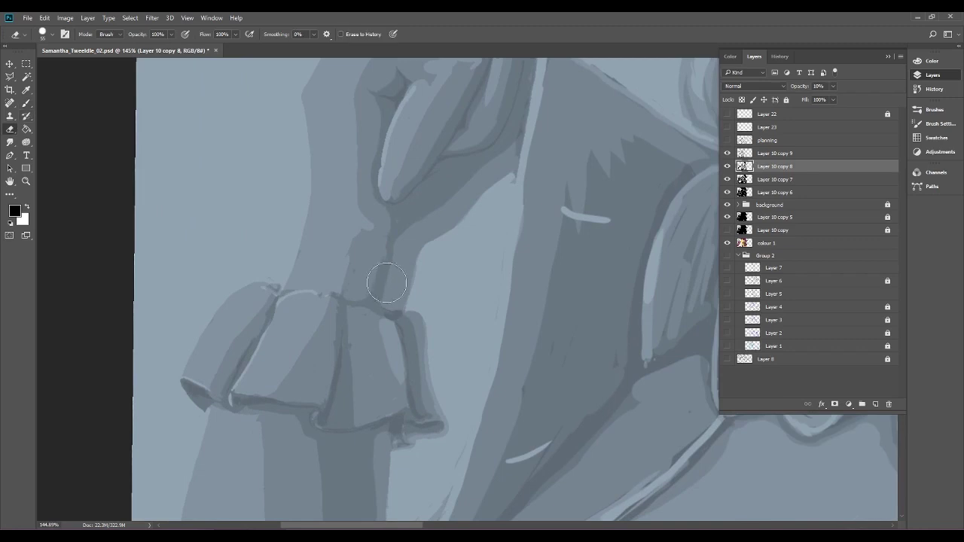
left_click_drag(379, 283, 400, 230)
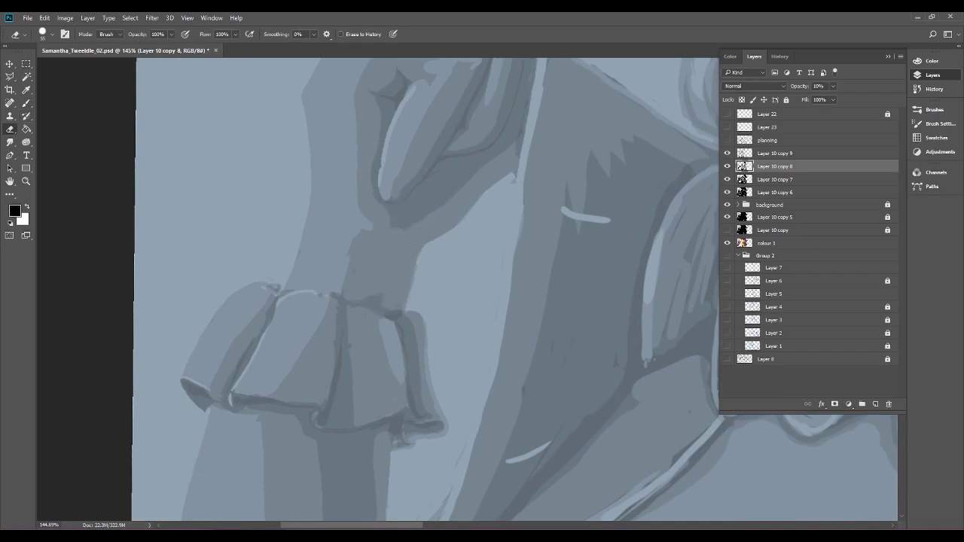
Reselect Layer 10 copy 8, compare the shading with that layer hidden and shown, and collapse the layer list.
left_click(383, 232, "ctrl")
left_click(477, 214)
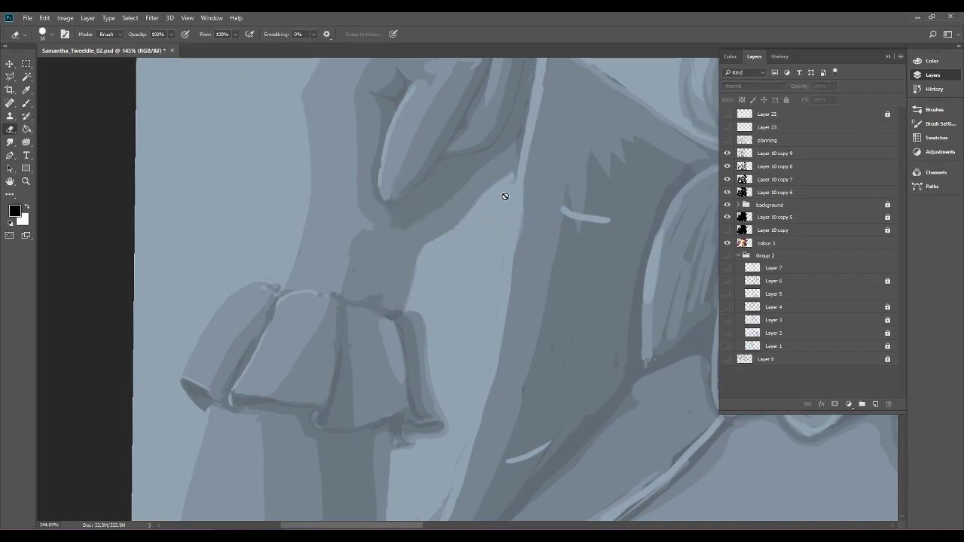
left_click(808, 168)
left_click(728, 166)
left_click(728, 166)
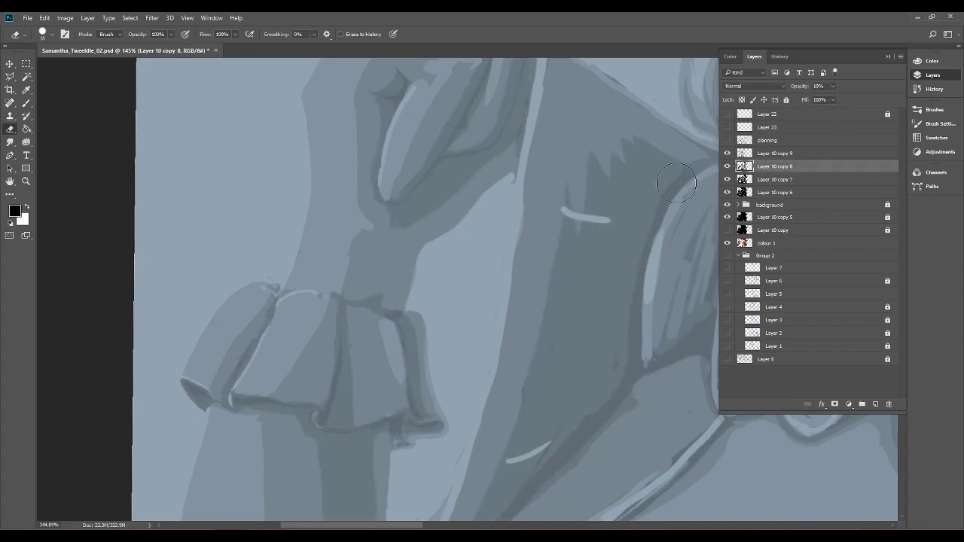
left_click(889, 57)
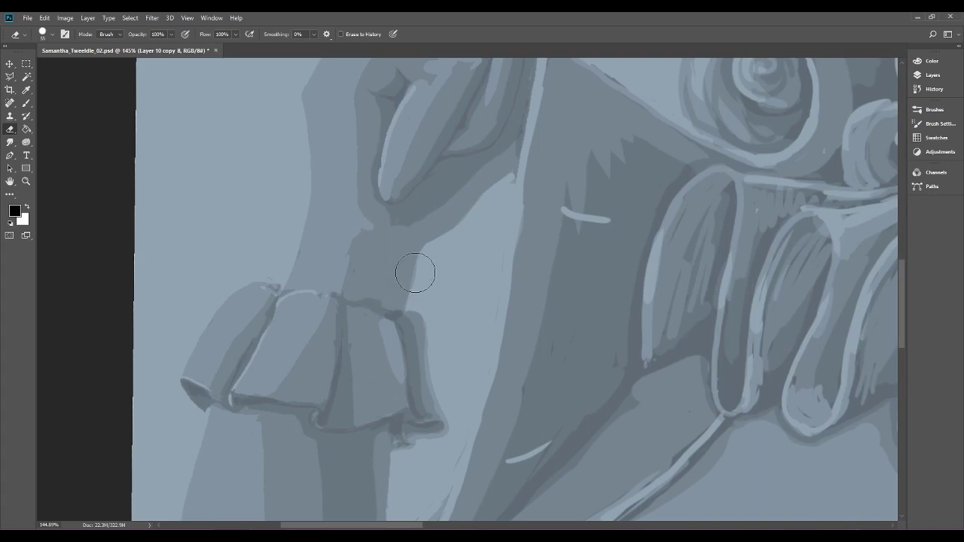
Erase a lighter strip down the sleeve's coat-side edge below the cuff, and undo the last eraser touch.
key("ctrl+0")
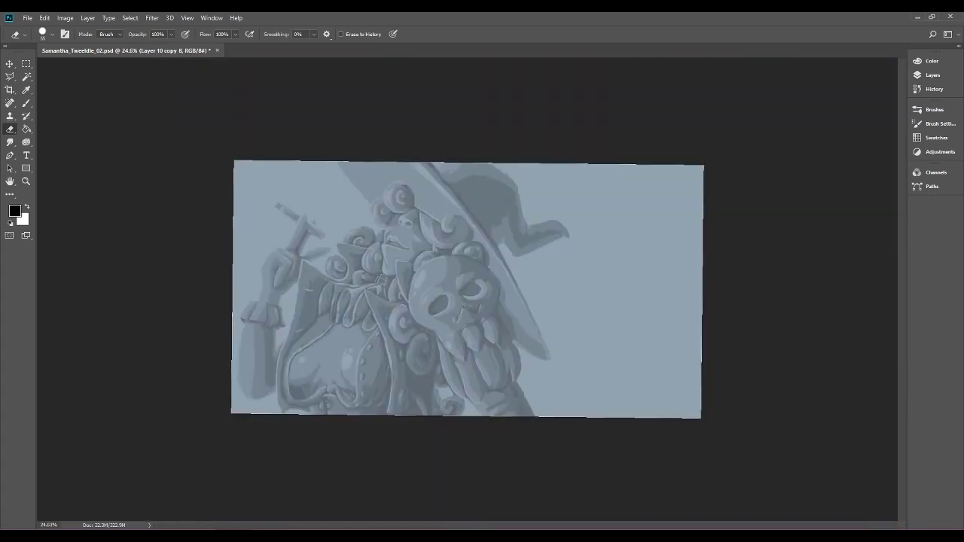
scroll(467, 290, "up", 3)
scroll(452, 317, "up", 3)
left_click_drag(317, 331, 654, 256)
scroll(470, 286, "up", 3)
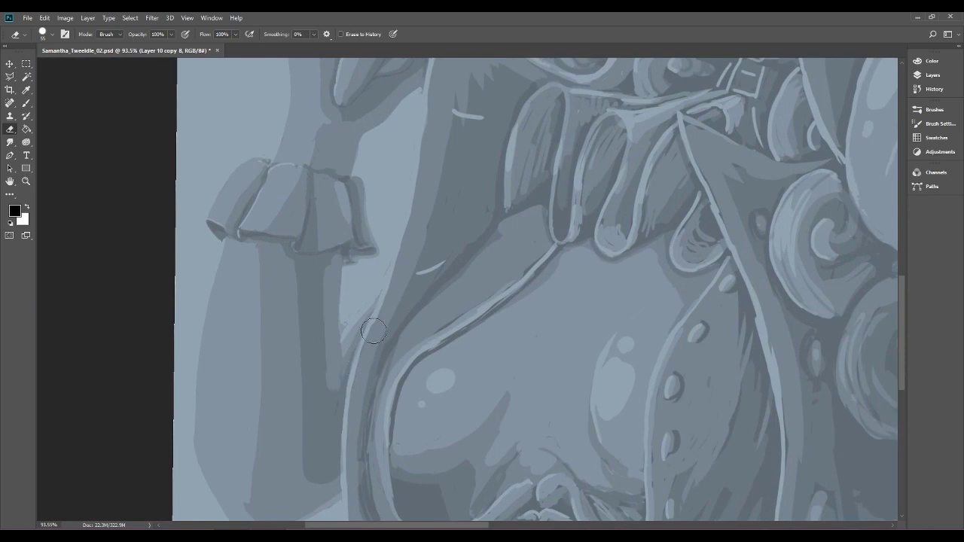
left_click_drag(340, 380, 351, 349)
left_click(45, 18)
left_click(53, 27)
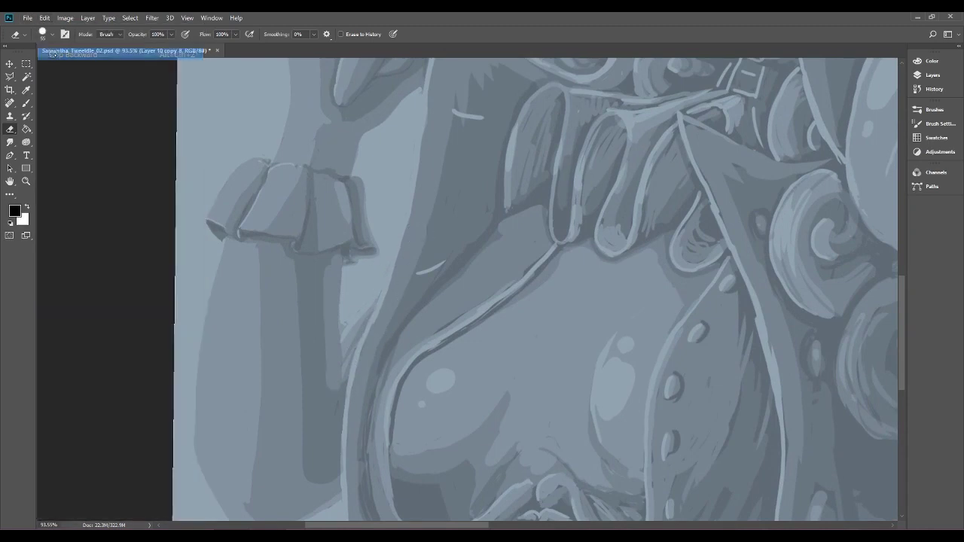
Touch up the shadow at the tip of the extended little finger with the brush on Layer 10 copy 8.
scroll(54, 54, "down", 8)
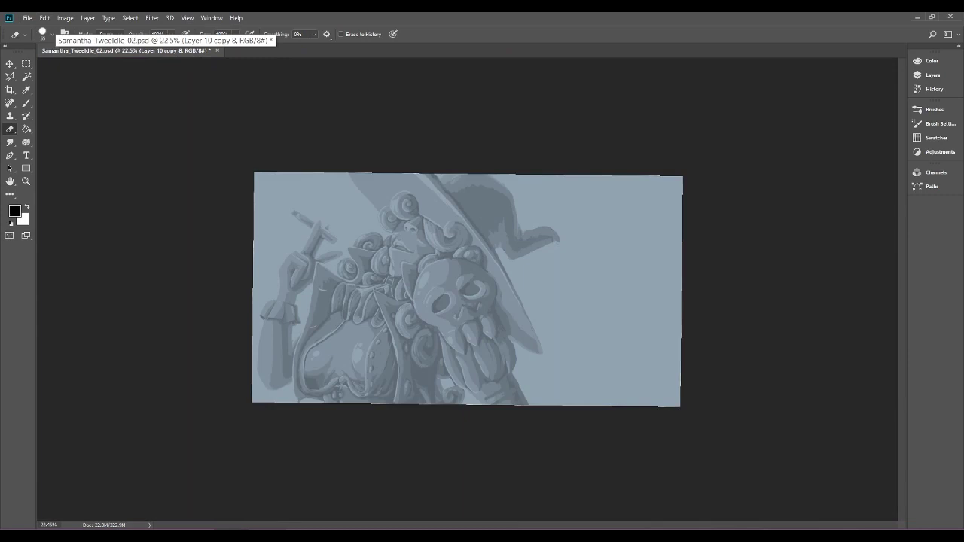
scroll(469, 290, "up", 5)
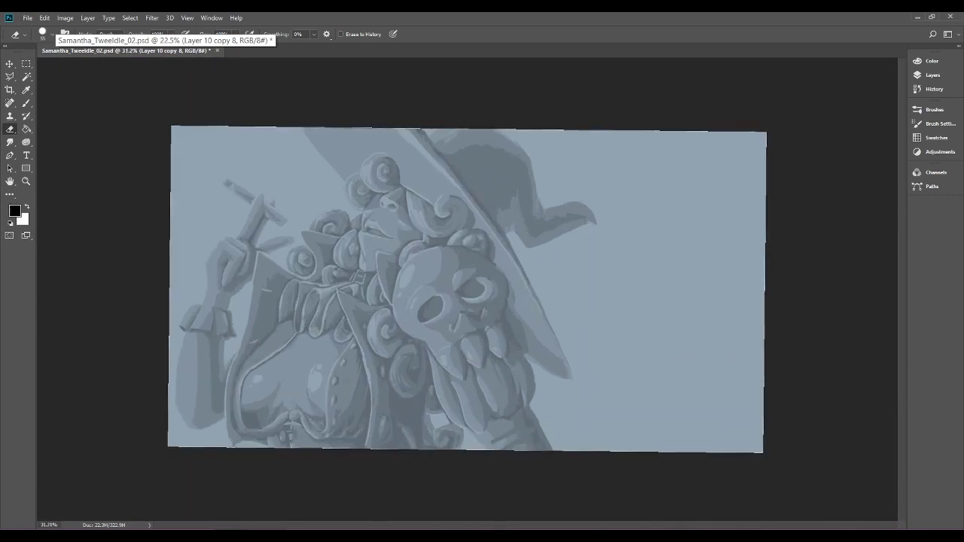
scroll(315, 242, "up", 3)
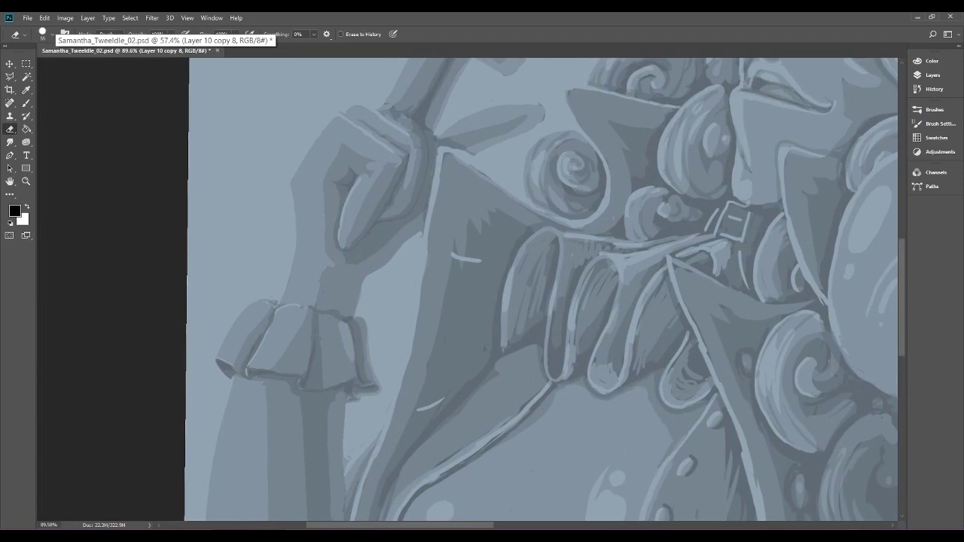
key("b")
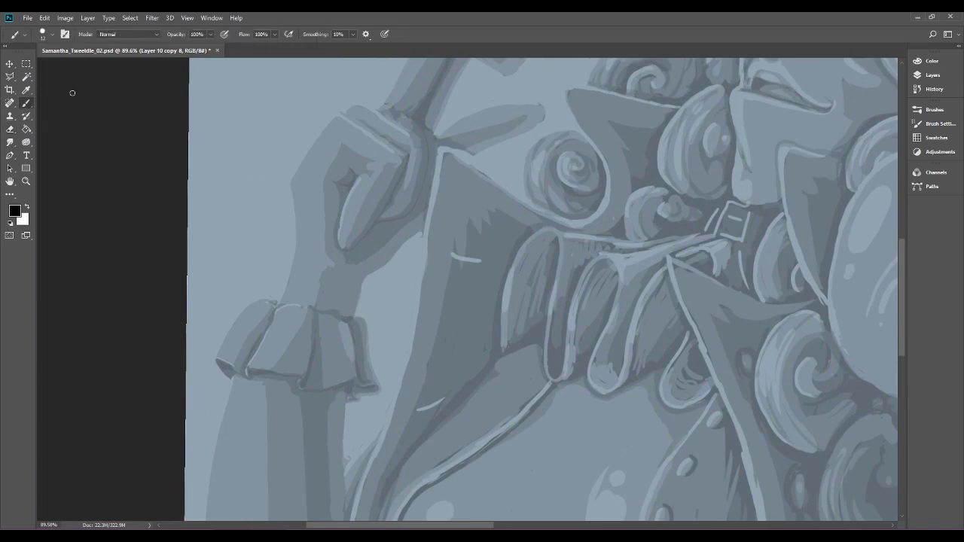
left_click_drag(343, 246, 365, 223)
left_click_drag(407, 316, 369, 354)
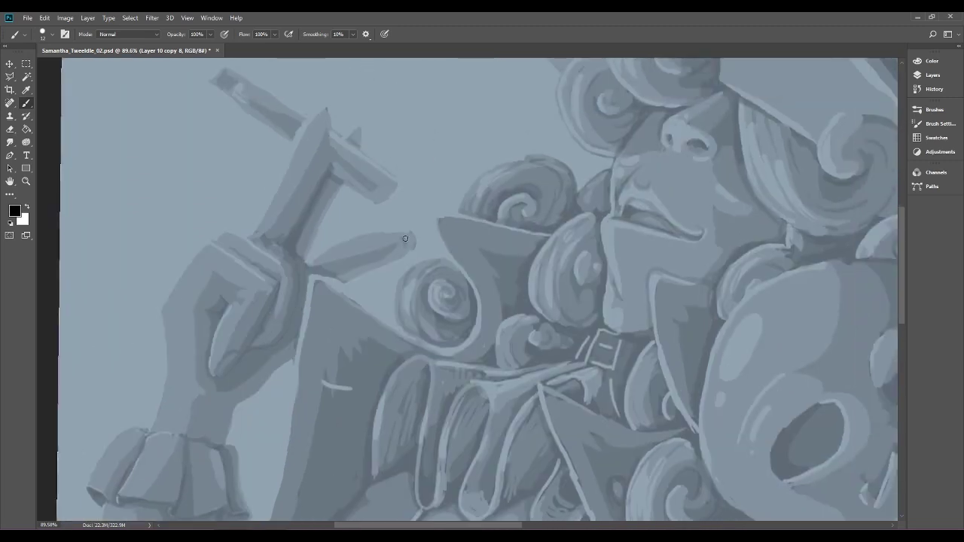
left_click_drag(409, 242, 412, 240)
left_click_drag(352, 265, 278, 266)
key("ctrl+plus")
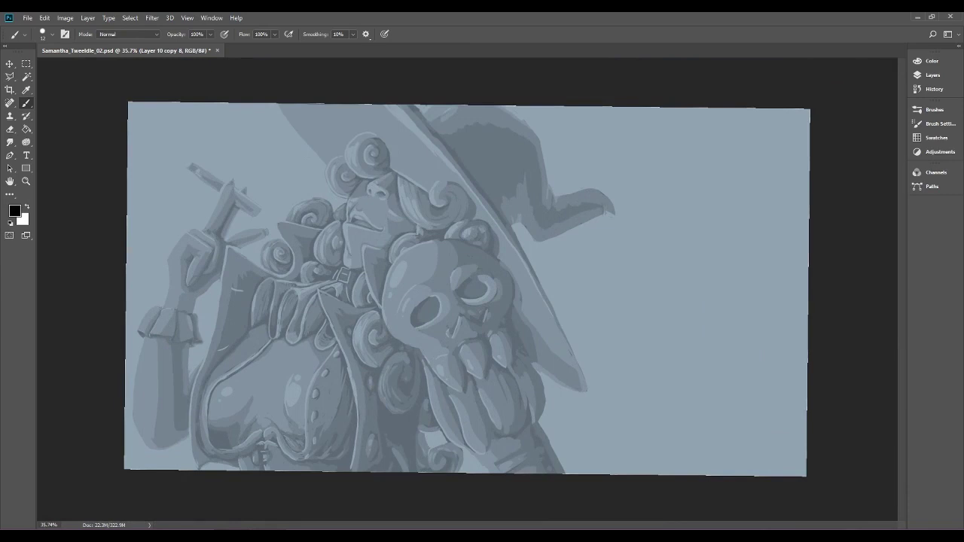
Examine the sleeve and bodice shading, comparing the painting with Layer 10 copy 8 and Layer 10 copy 9 each hidden and shown.
left_click_drag(465, 333, 490, 333)
left_click_drag(376, 384, 627, 225)
left_click_drag(374, 336, 564, 318)
left_click_drag(401, 325, 427, 325)
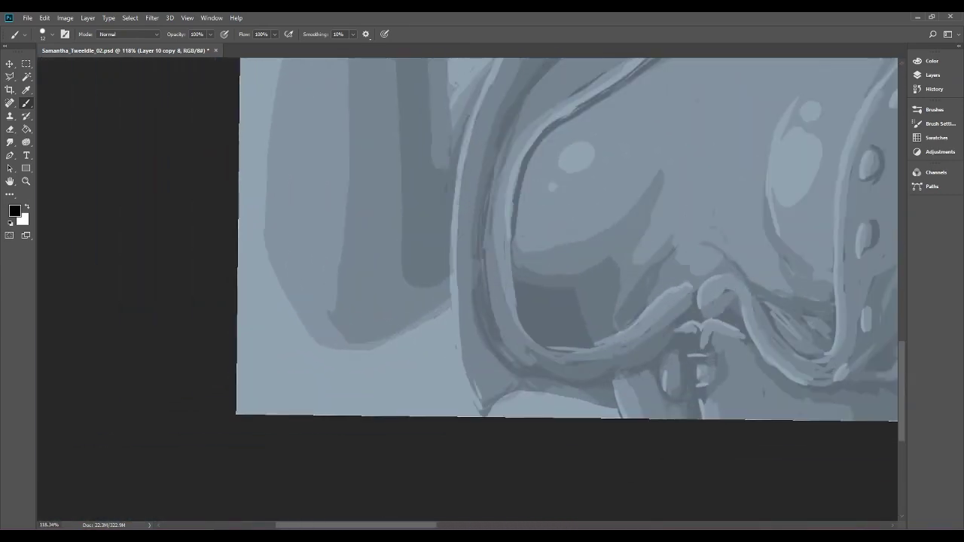
mouse_move(558, 234)
left_mouse_down()
mouse_move(487, 269)
mouse_move(292, 418)
left_mouse_up()
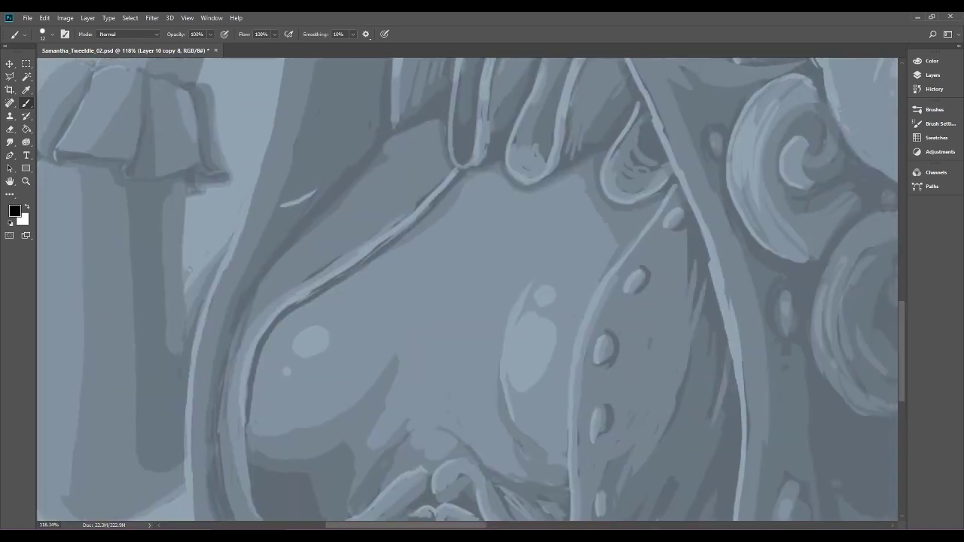
left_click_drag(475, 316, 432, 316)
left_click_drag(527, 154, 292, 277)
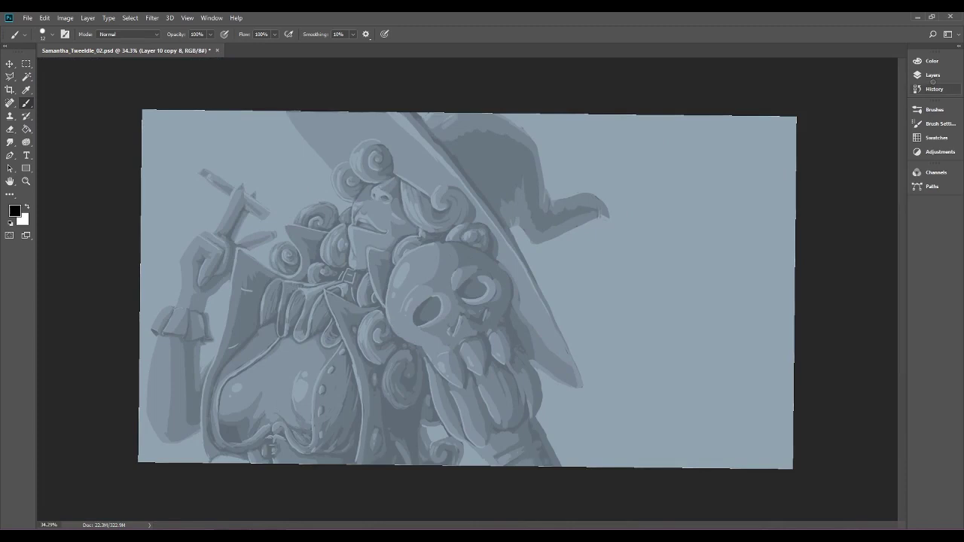
left_click(933, 74)
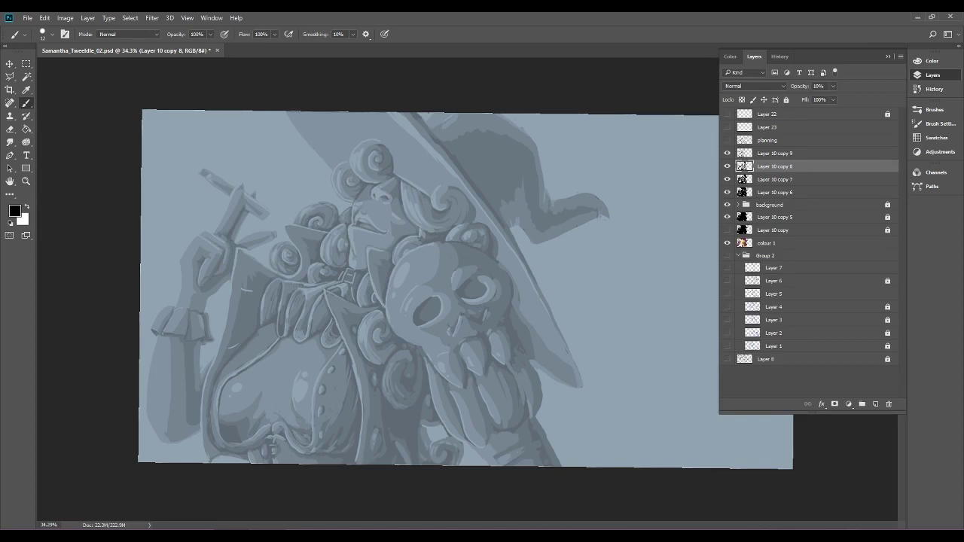
left_click(727, 165)
left_click(727, 165)
left_click(727, 166)
left_click(727, 166)
left_click(727, 153)
left_click(727, 153)
left_click(727, 153)
left_click(727, 153)
left_click(727, 165)
left_click(727, 166)
left_click(727, 166)
left_click(727, 166)
scroll(468, 289, "up", 2)
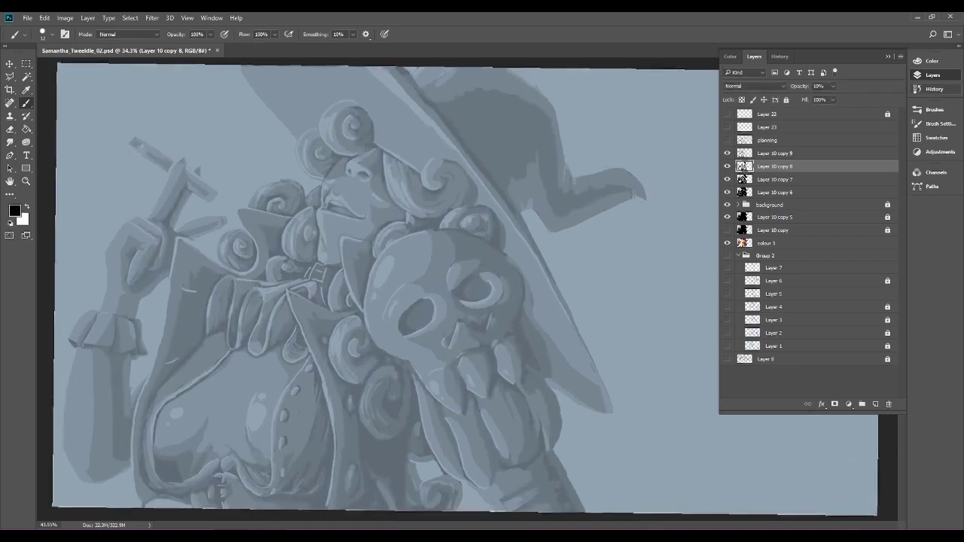
scroll(467, 290, "down", 7)
scroll(467, 290, "up", 2)
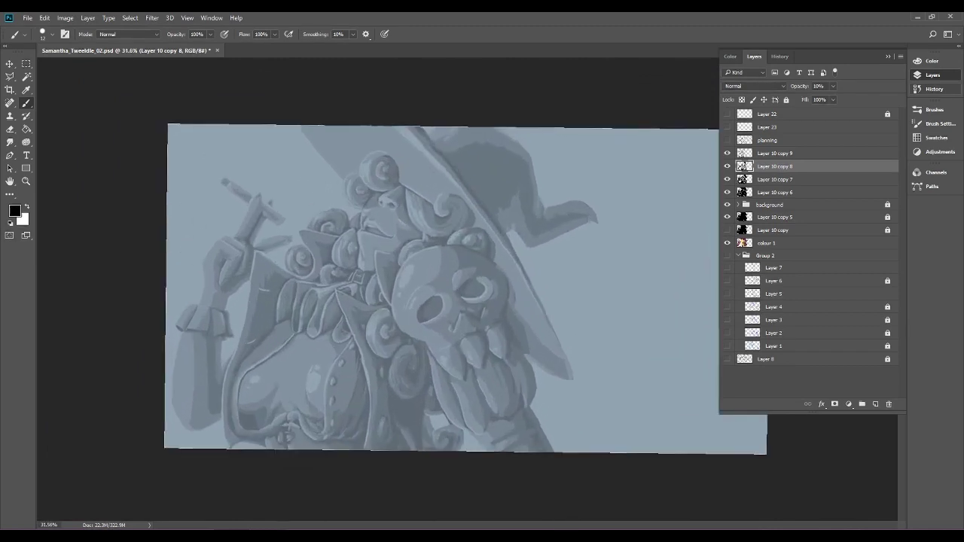
Check the shading against the planning sketch by showing and hiding its layer, and inspect the raised arm and cuff.
left_click(727, 140)
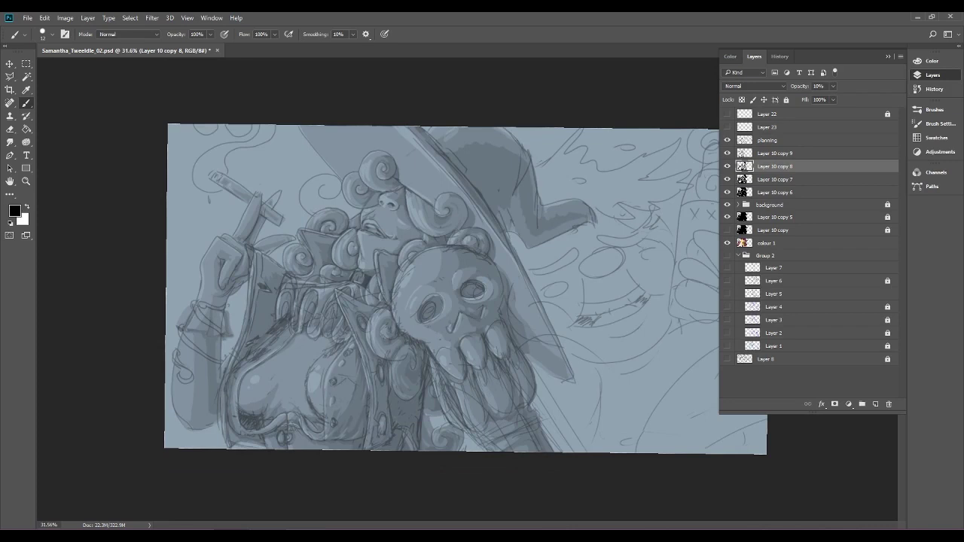
left_click(727, 140)
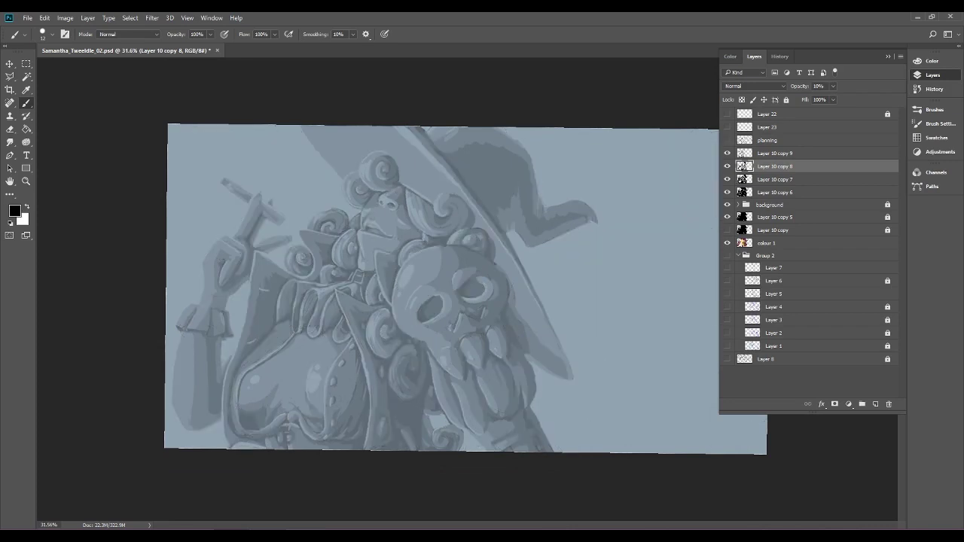
scroll(471, 294, "up", 4)
left_click_drag(226, 317, 703, 240)
scroll(331, 294, "up", 3)
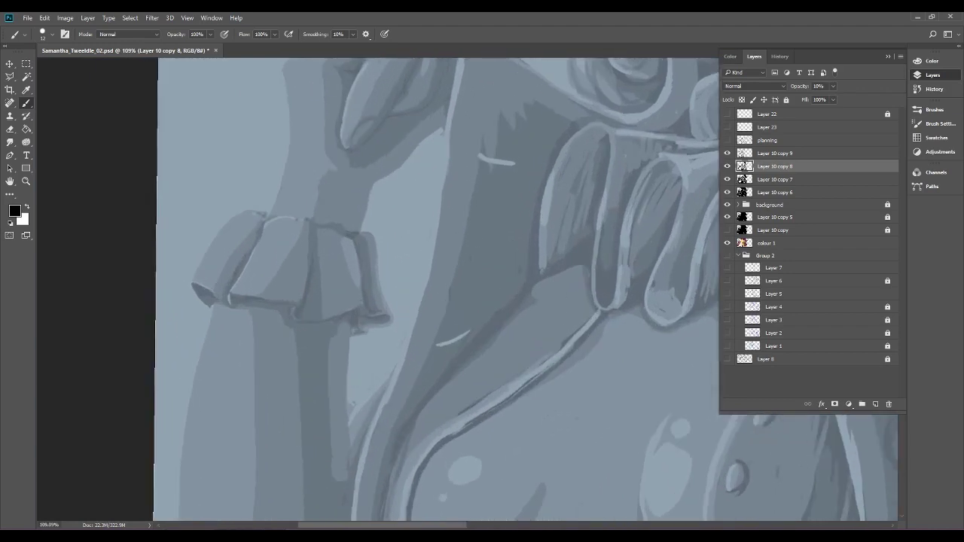
scroll(388, 368, "down", 3)
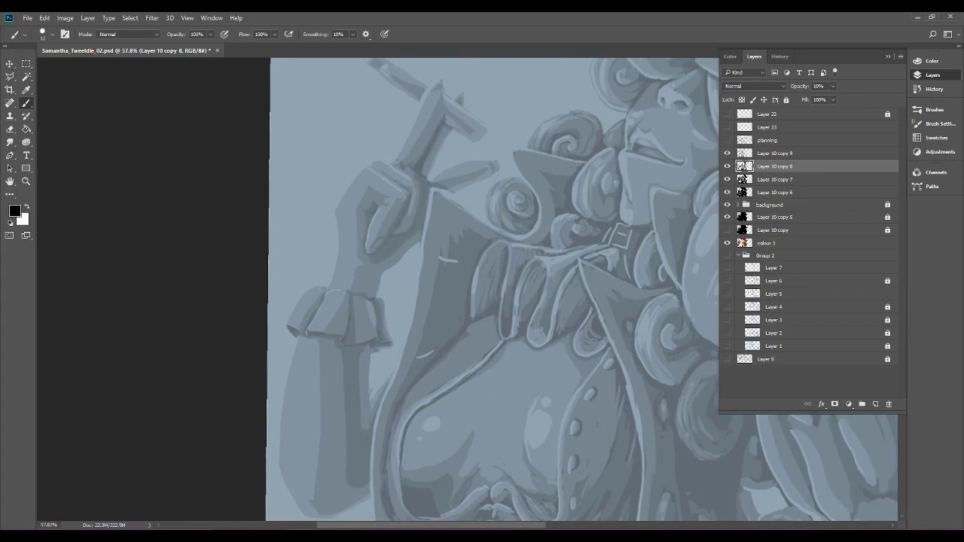
scroll(430, 301, "down", 3)
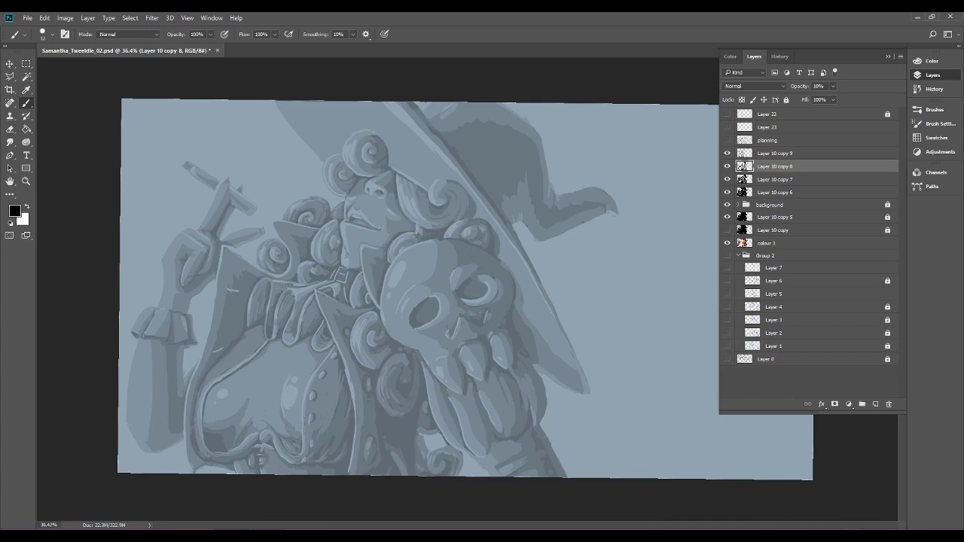
Brush thin fold shadows on the lit outer side of the sleeve below the cuff on Layer 10 copy 7.
scroll(467, 294, "up", 2)
left_click_drag(316, 324, 629, 262)
scroll(467, 294, "up", 1)
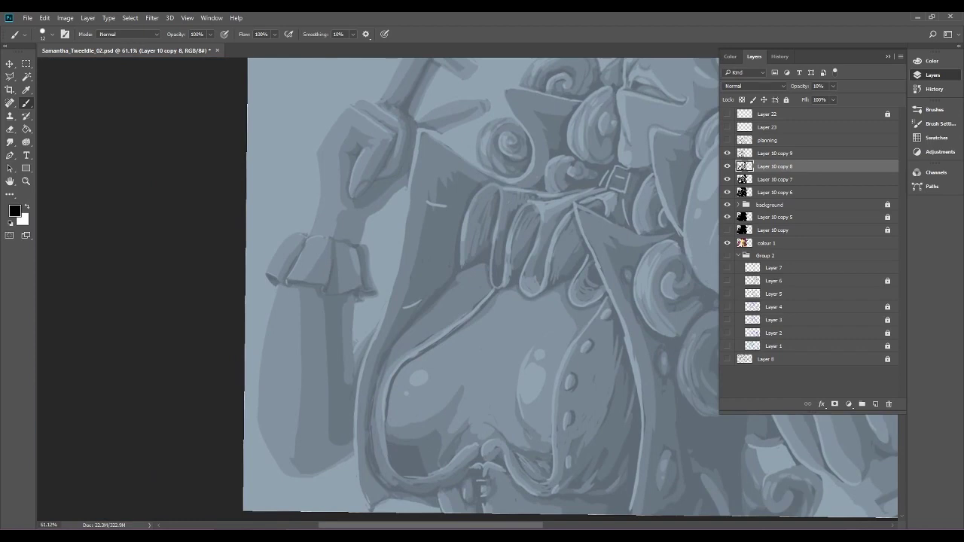
left_click(776, 193)
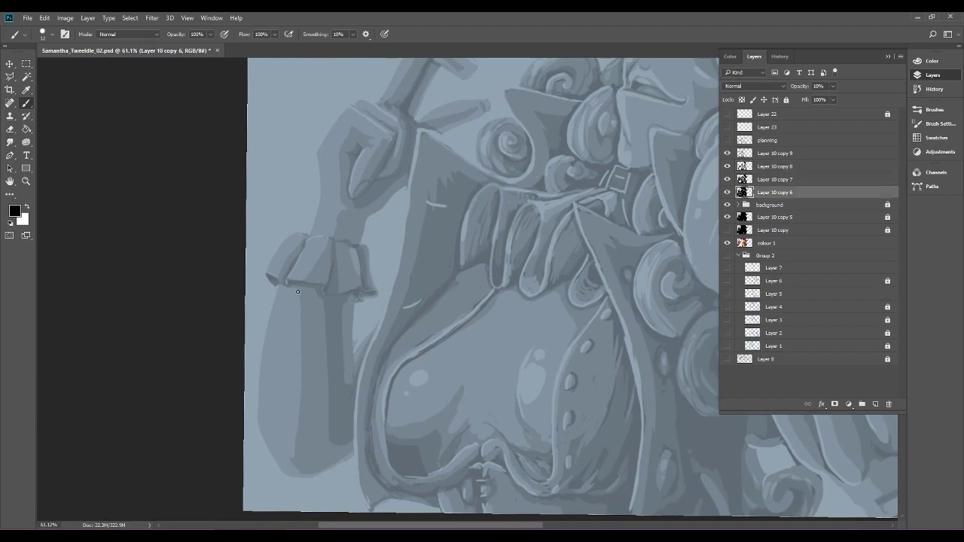
left_click(835, 178)
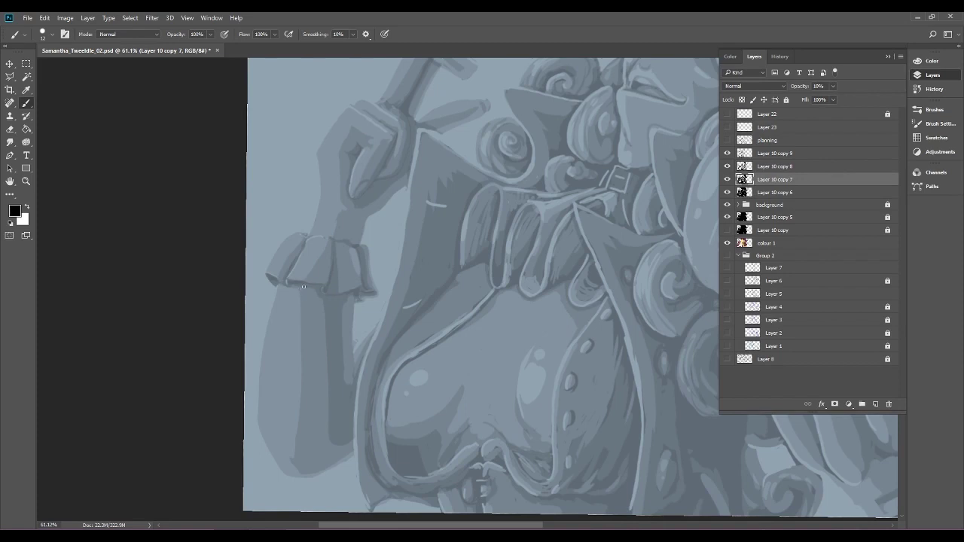
left_click_drag(301, 306, 290, 352)
Erase small highlights into the three sleeve buttons below the cuff on Layer 10 copy 6 with a smaller eraser.
left_click(816, 192)
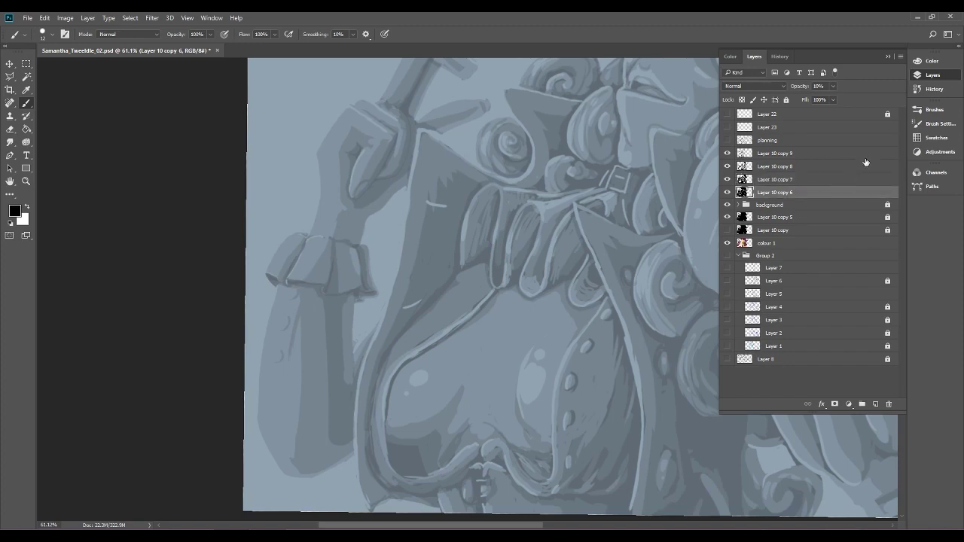
left_click(9, 129)
scroll(332, 320, "up", 5)
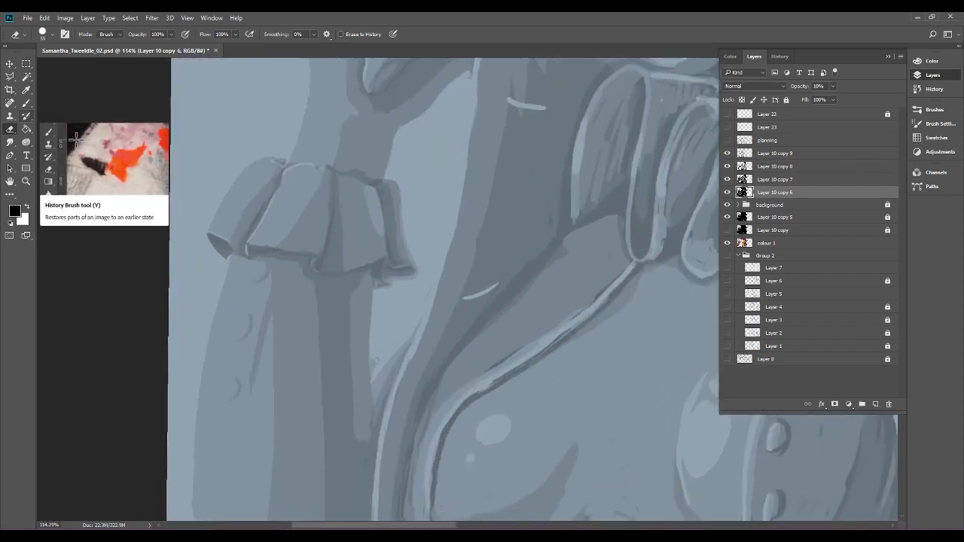
left_click(47, 34)
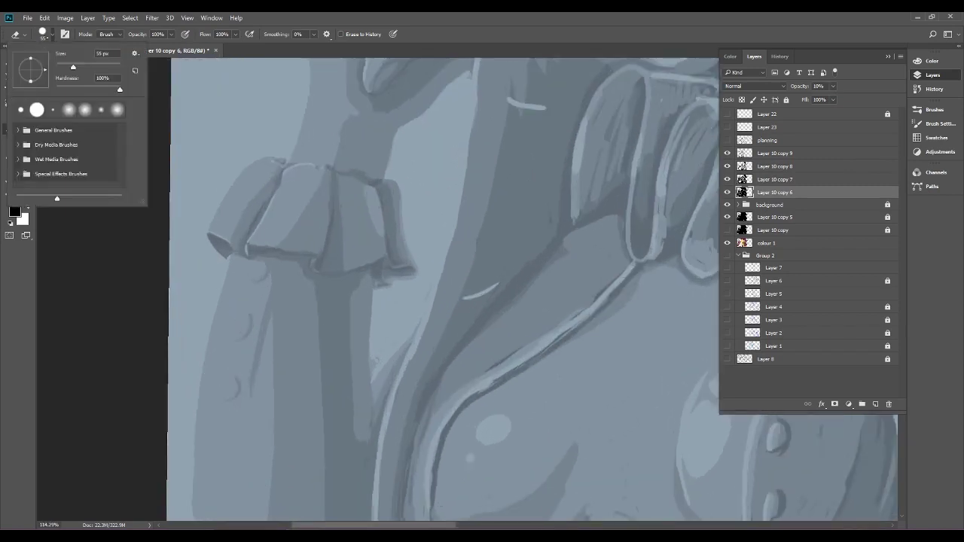
left_click_drag(68, 67, 59, 67)
key("Return")
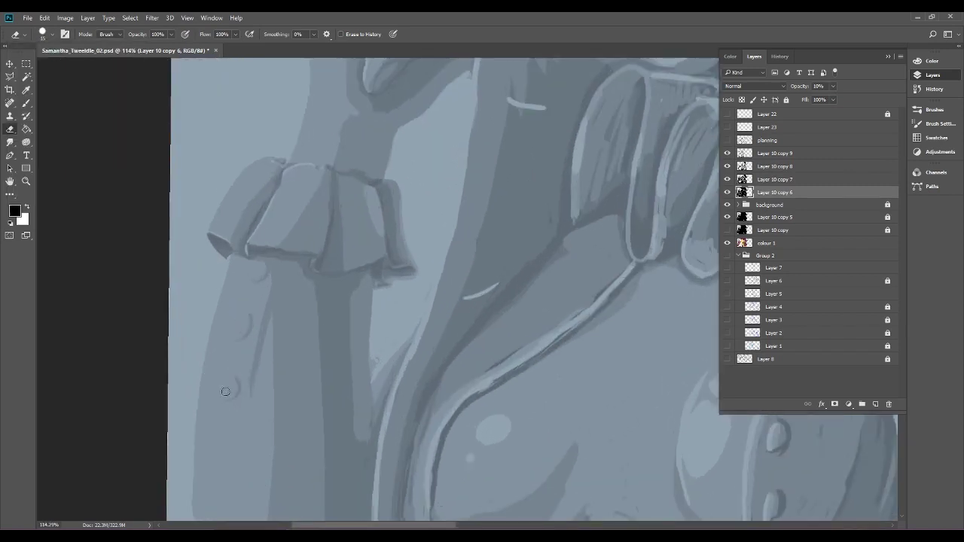
left_click_drag(224, 382, 216, 391)
left_click_drag(232, 324, 235, 327)
left_click_drag(262, 273, 255, 268)
scroll(418, 315, "down", 5)
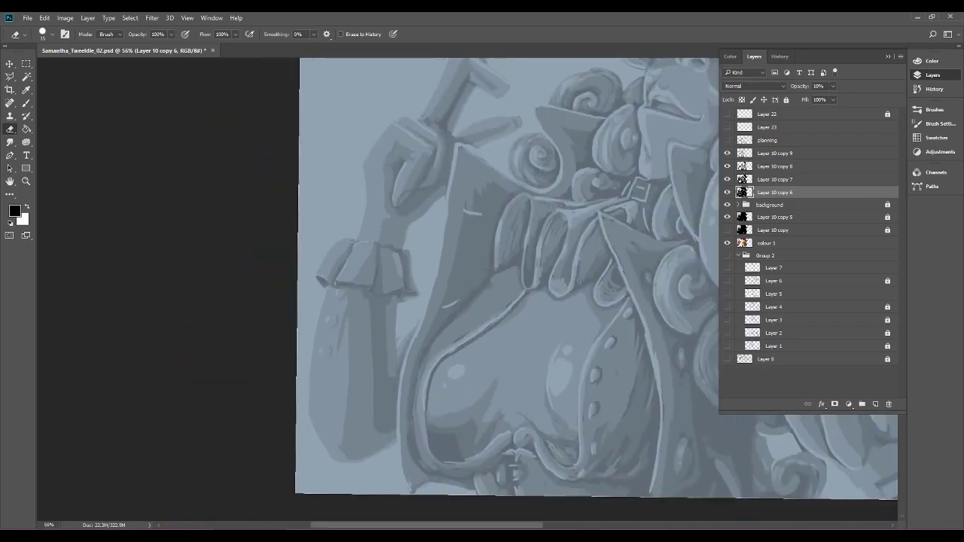
Brush a darker fold line beside the sleeve buttons up to the cuff ruffle on Layer 10 copy 8.
left_click(775, 167)
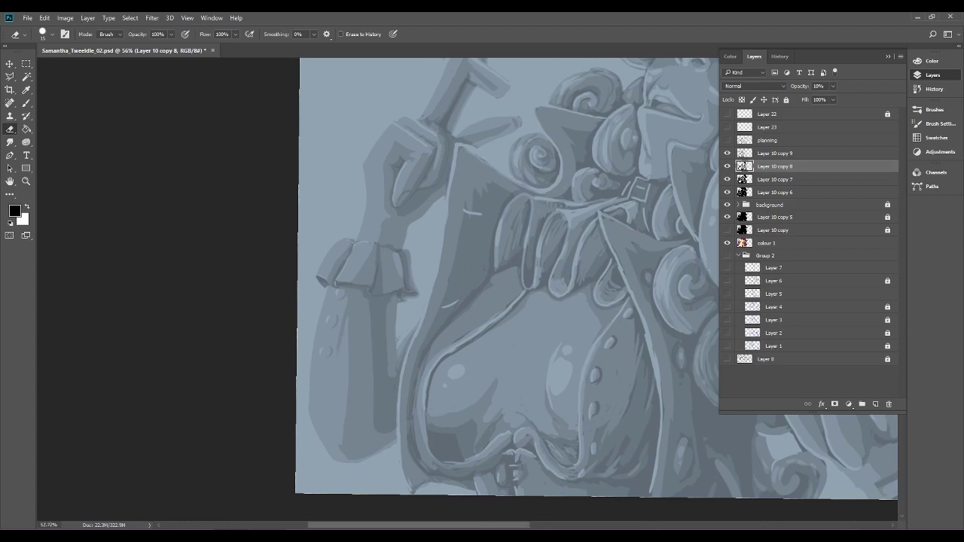
scroll(427, 272, "up", 3)
left_click(824, 154)
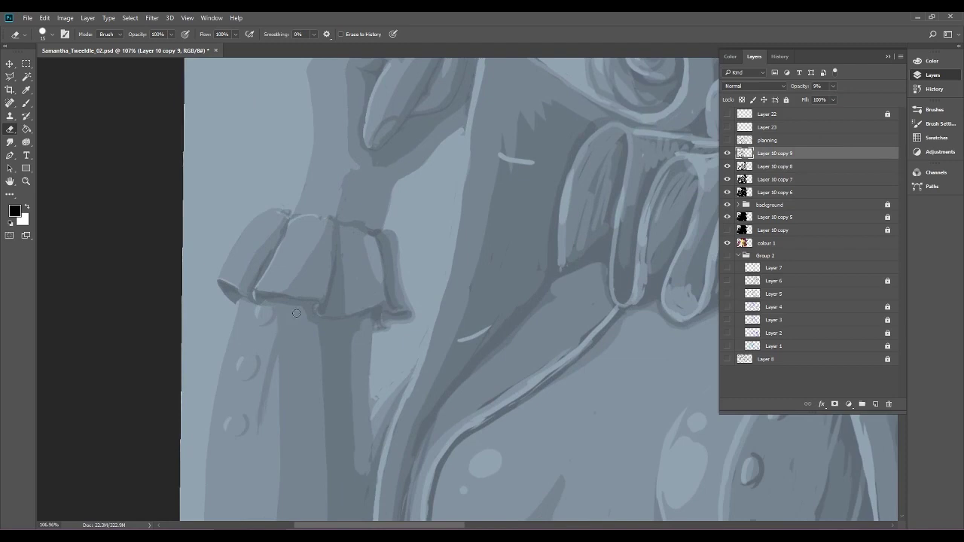
left_click(27, 103)
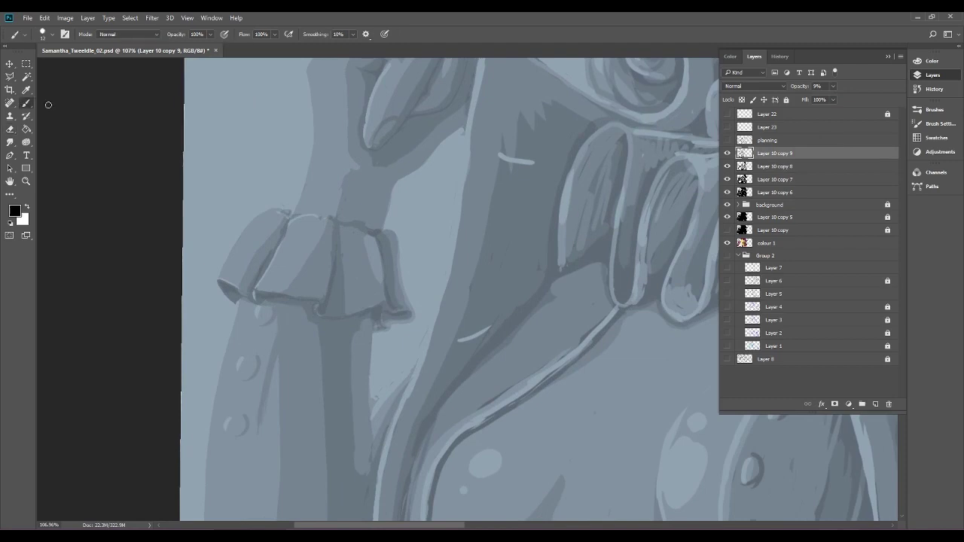
left_click(810, 166)
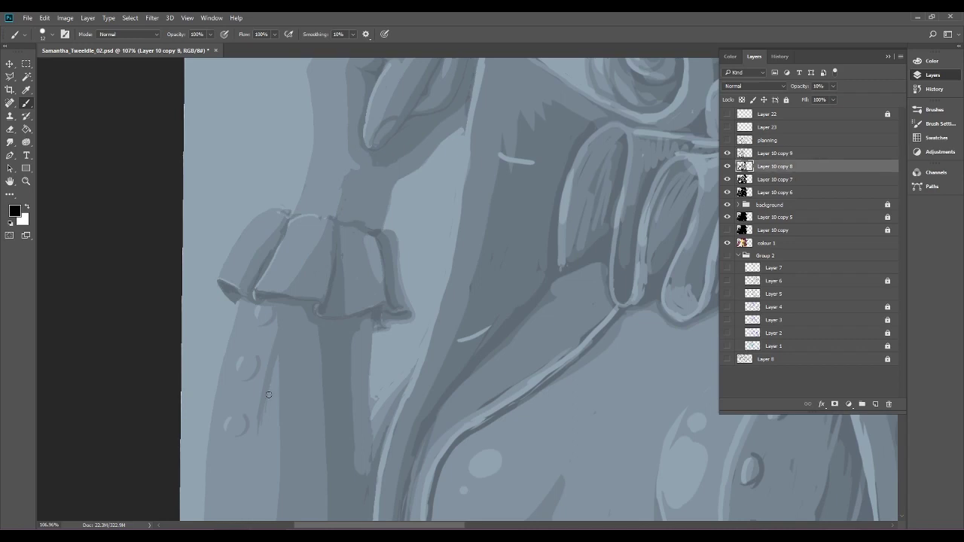
left_click_drag(260, 413, 286, 306)
key("ctrl+0")
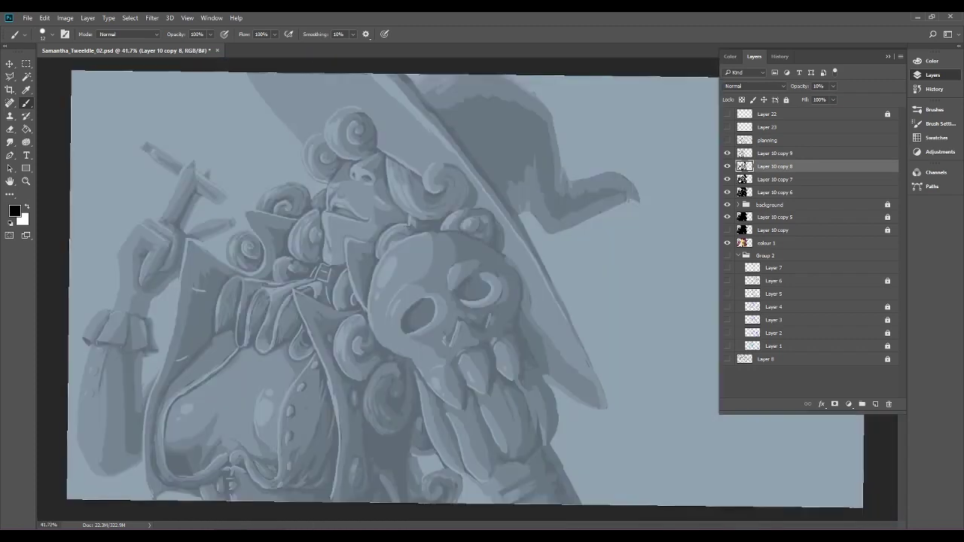
left_click_drag(475, 305, 557, 306)
left_click_drag(219, 339, 689, 226)
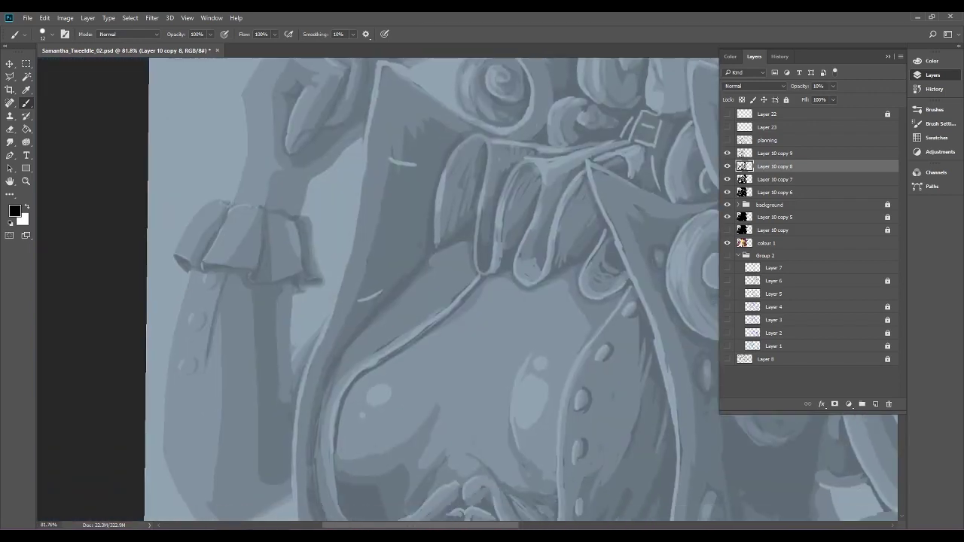
left_click_drag(280, 386, 345, 386)
mouse_move(113, 362)
left_mouse_down()
mouse_move(155, 362)
mouse_move(149, 369)
left_mouse_up()
left_click_drag(176, 232, 170, 260)
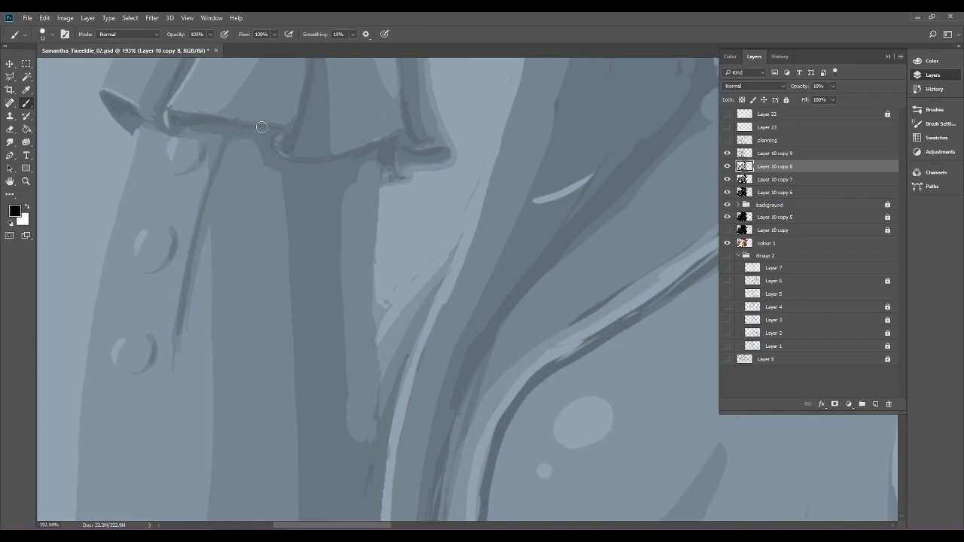
Deepen the sleeve fold beside the buttons, from the cuff ruffle downward, with the brush on Layer 10 copy 9.
left_click(826, 153)
left_click_drag(230, 137, 237, 123)
left_click_drag(220, 158, 231, 140)
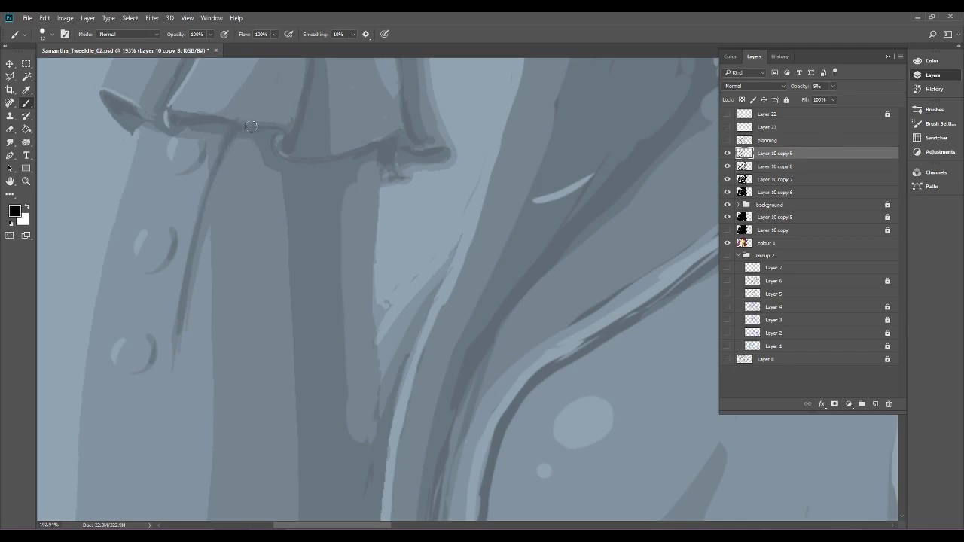
left_click_drag(189, 275, 180, 315)
left_click_drag(193, 242, 203, 214)
scroll(457, 251, "down", 8)
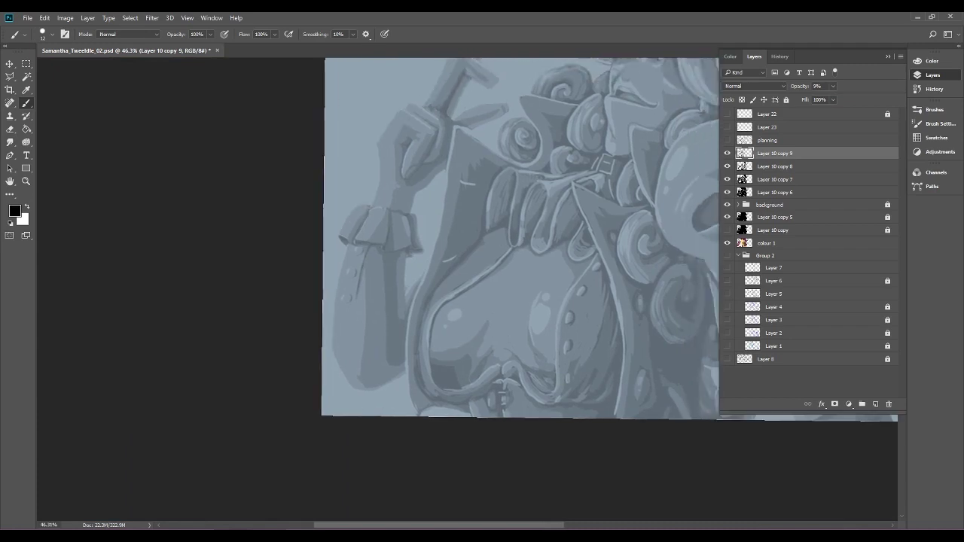
Brush darker shadow accents along the shaded edges of the sleeve buttons on Layer 10 copy 9.
scroll(381, 293, "up", 8)
scroll(328, 306, "up", 3)
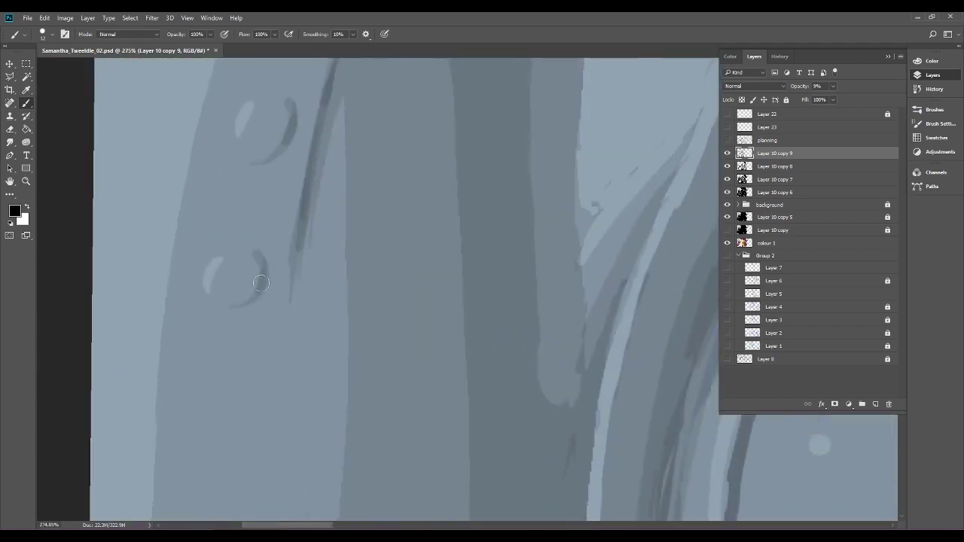
mouse_move(290, 141)
left_mouse_down()
mouse_move(297, 122)
mouse_move(299, 136)
mouse_move(196, 285)
left_mouse_up()
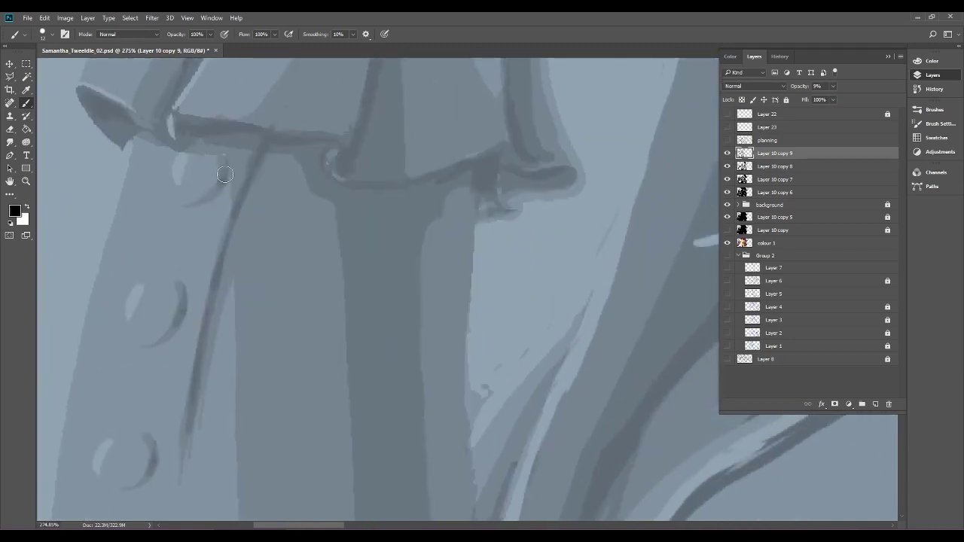
left_click_drag(226, 166, 219, 185)
scroll(419, 313, "down", 8)
scroll(452, 294, "down", 5)
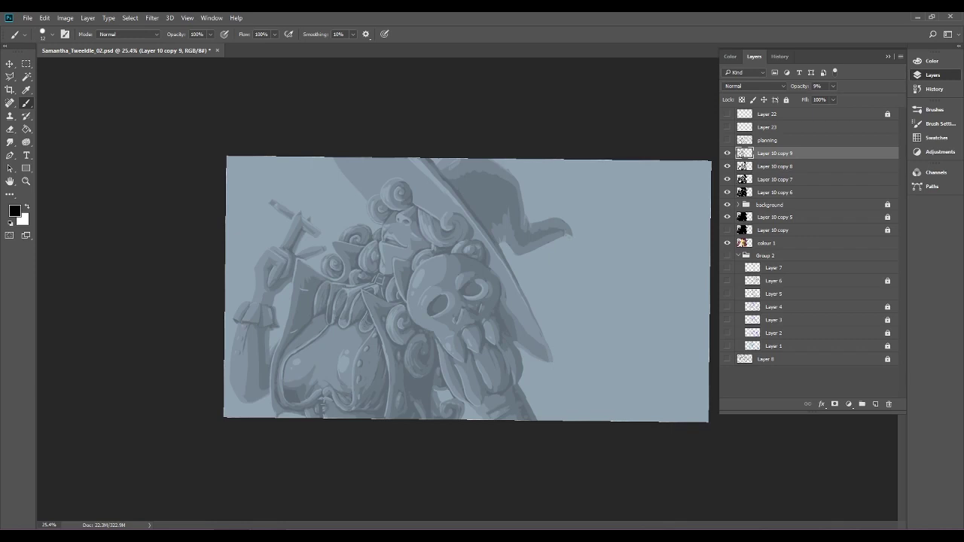
Draw a notched glove hem line across the wrist and a curved crease on the hand on Layer 10 copy 9.
left_click_drag(474, 281, 539, 281)
left_click_drag(377, 282, 678, 282)
left_click_drag(407, 282, 475, 283)
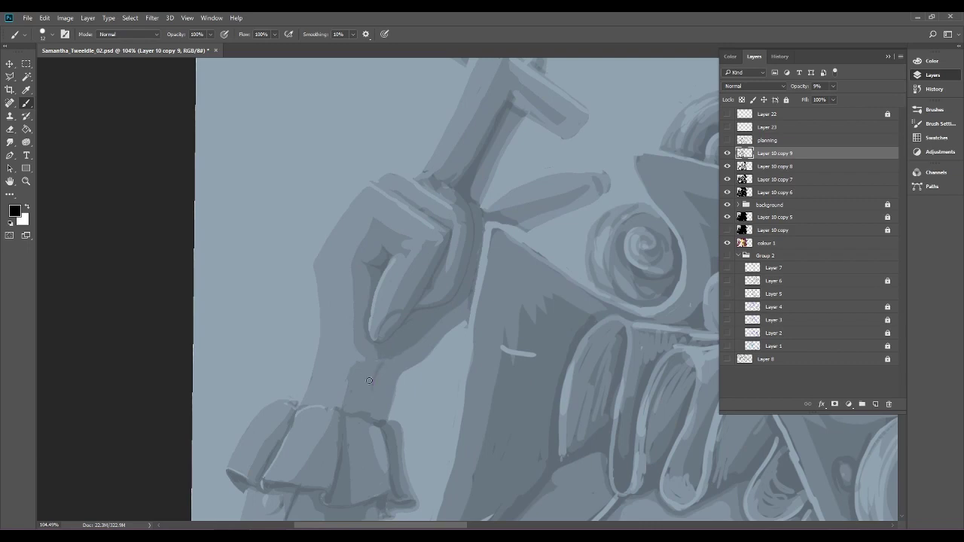
left_click_drag(376, 388, 310, 367)
mouse_move(339, 218)
left_mouse_down()
mouse_move(355, 258)
mouse_move(370, 255)
left_mouse_up()
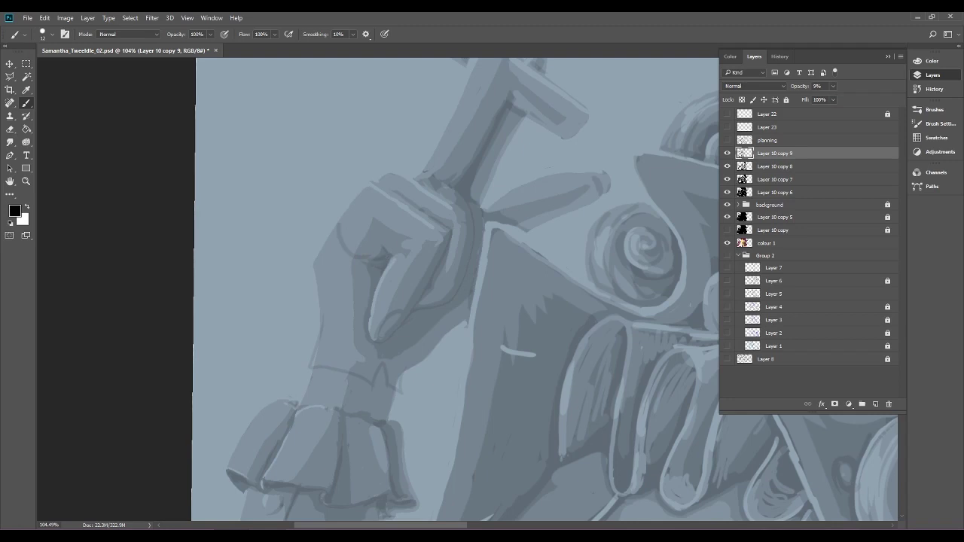
scroll(467, 348, "down", 3)
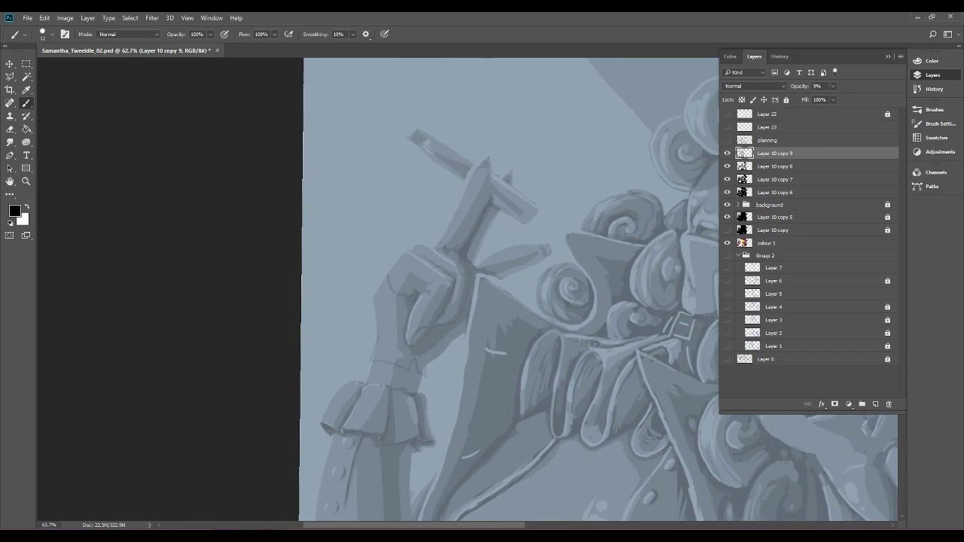
Darken the curved crease running across the hand toward the thumb with the brush on Layer 10 copy 8.
scroll(450, 281, "up", 4)
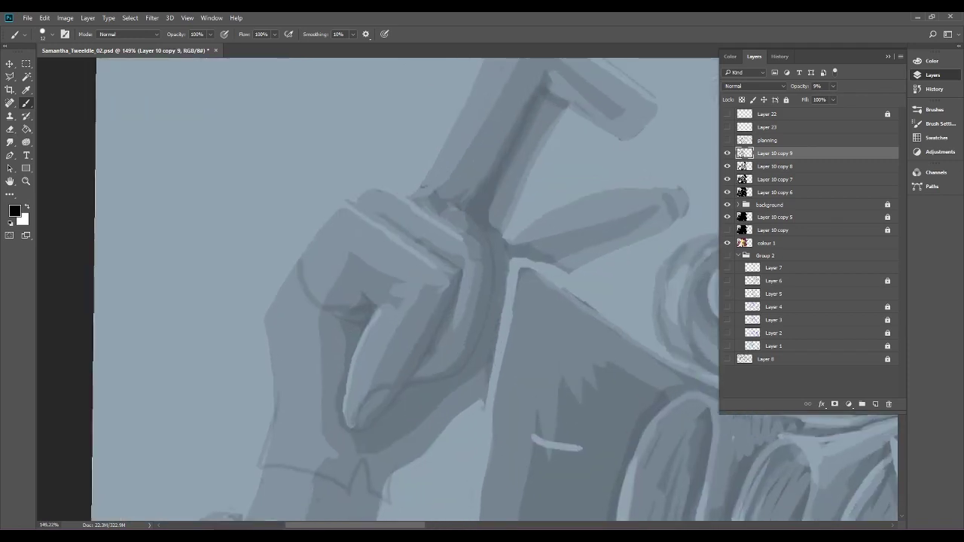
key("alt+bracketleft")
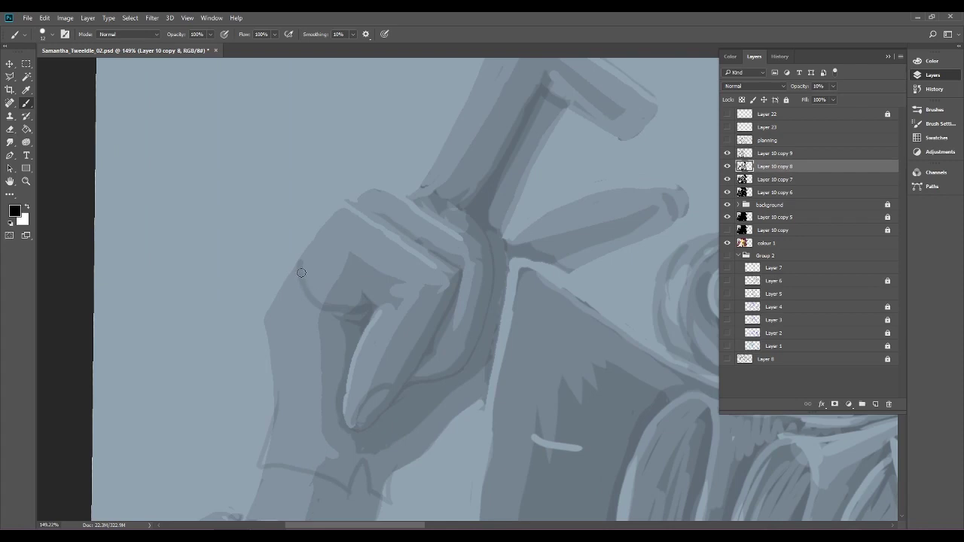
left_click_drag(301, 269, 302, 269)
left_click_drag(324, 306, 369, 309)
scroll(381, 276, "down", 3)
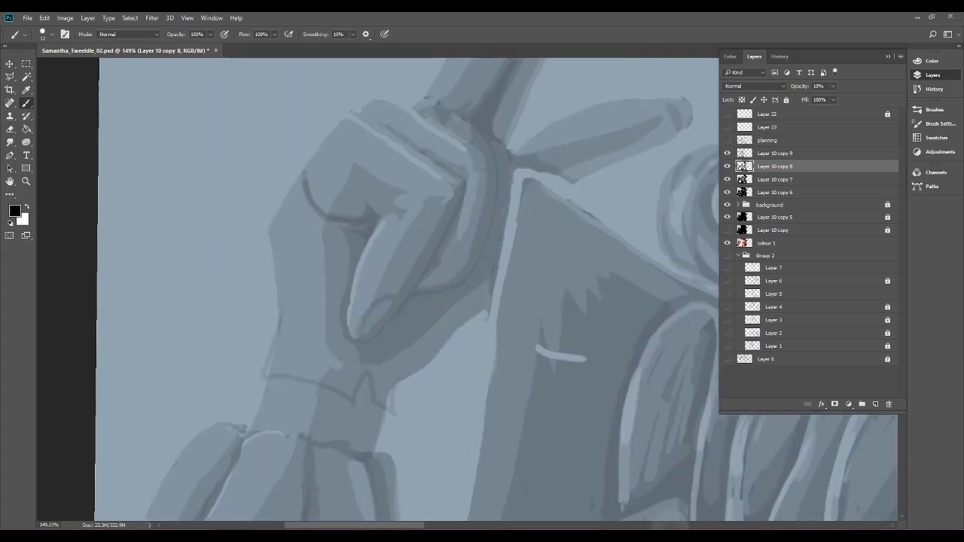
Strengthen the glove hem line across the wrist on Layer 10 copy 8, undoing stray strokes and erasing around its notch.
mouse_move(369, 387)
left_mouse_down()
mouse_move(367, 375)
mouse_move(361, 390)
mouse_move(390, 395)
left_mouse_up()
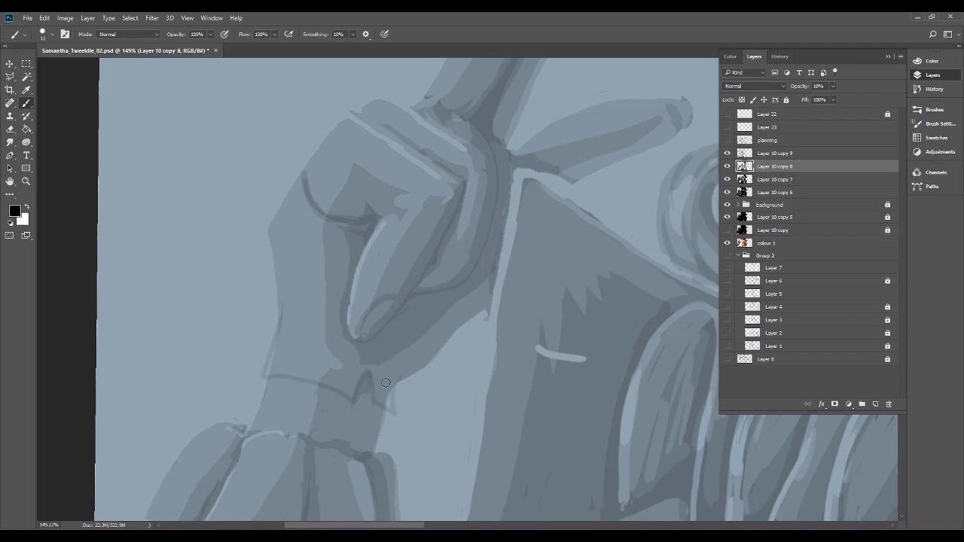
left_click_drag(287, 380, 353, 402)
left_click(44, 18)
left_click(75, 56)
left_click(48, 18)
left_click(57, 53)
left_click(10, 129)
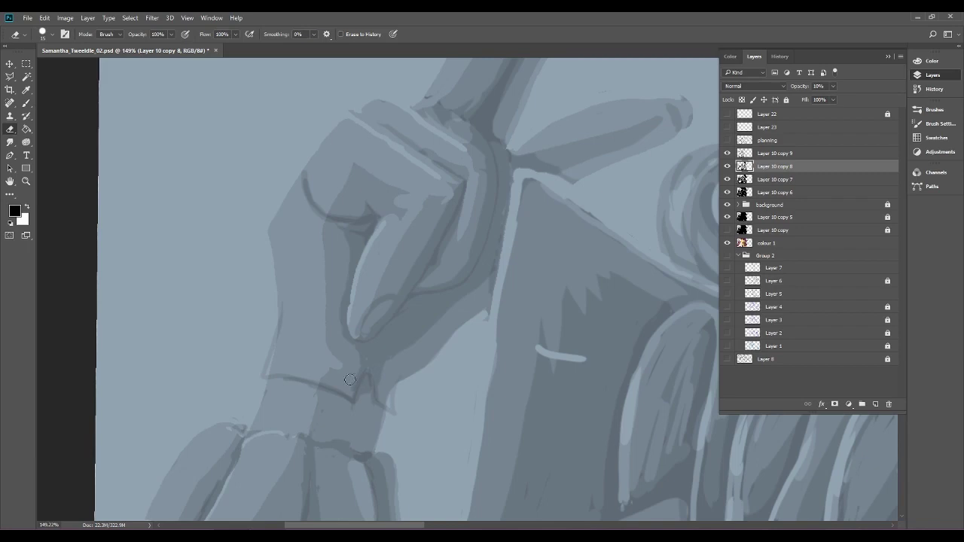
mouse_move(358, 379)
left_mouse_down()
mouse_move(369, 366)
mouse_move(381, 397)
left_mouse_up()
Rework the notch in the glove hem with eraser and brush on Layer 10 copy 7 and Layer 10 copy 6, undoing unwanted strokes.
left_click(799, 180)
key("b")
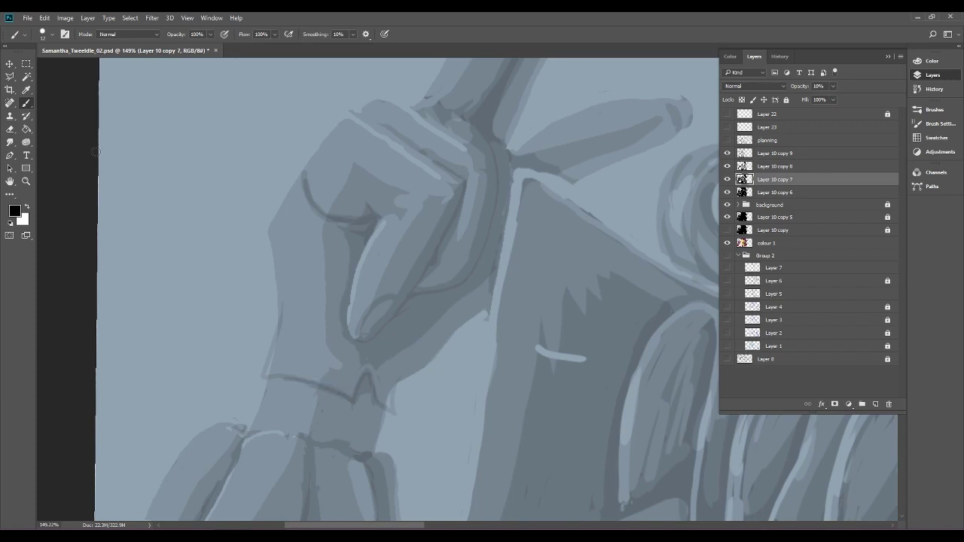
left_click(9, 129)
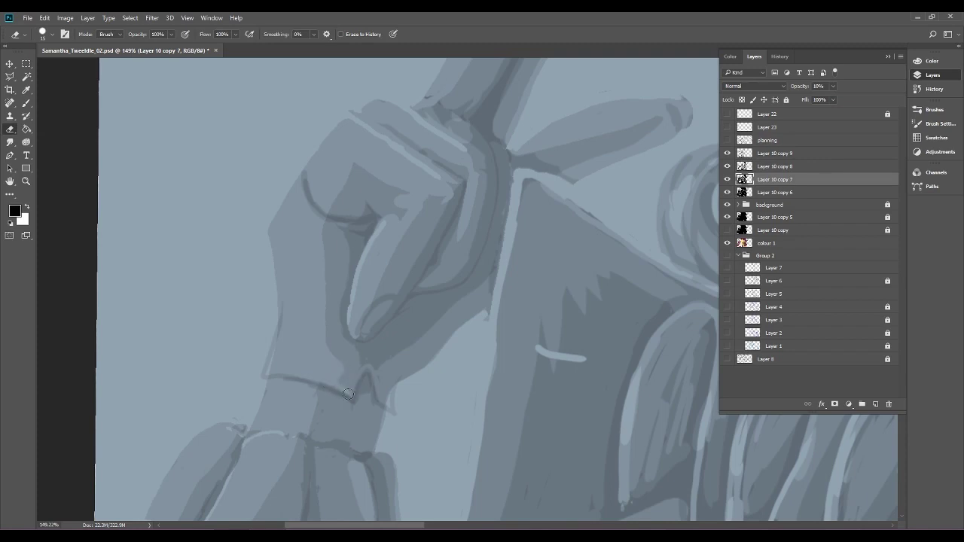
left_click_drag(373, 376, 396, 373)
left_click(45, 17)
left_click(58, 54)
left_click(26, 103)
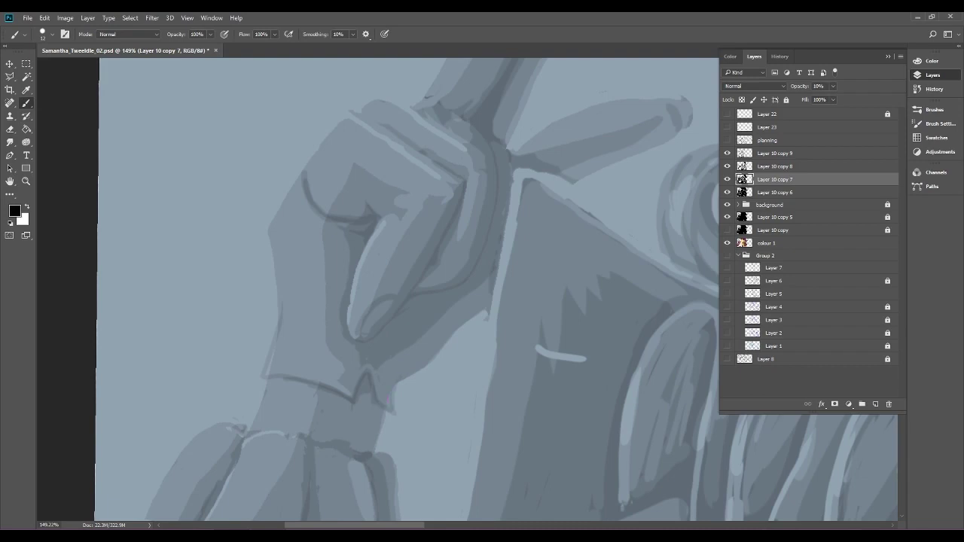
key("alt+bracketleft")
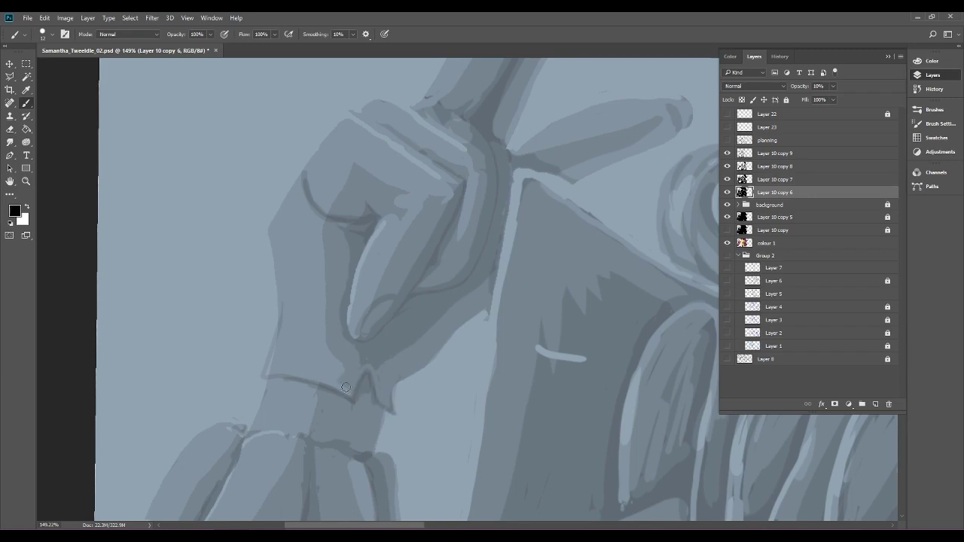
key("ctrl+z")
mouse_move(343, 368)
left_mouse_down()
mouse_move(323, 384)
mouse_move(355, 394)
mouse_move(346, 398)
mouse_move(359, 378)
mouse_move(357, 417)
mouse_move(391, 374)
left_mouse_up()
Reinforce the hand's curved crease and brush shadow along the folded fingers on Layer 10 copy 7.
key("alt+bracketright")
mouse_move(305, 181)
left_mouse_down()
mouse_move(333, 216)
mouse_move(311, 207)
mouse_move(341, 222)
mouse_move(302, 198)
mouse_move(305, 172)
left_mouse_up()
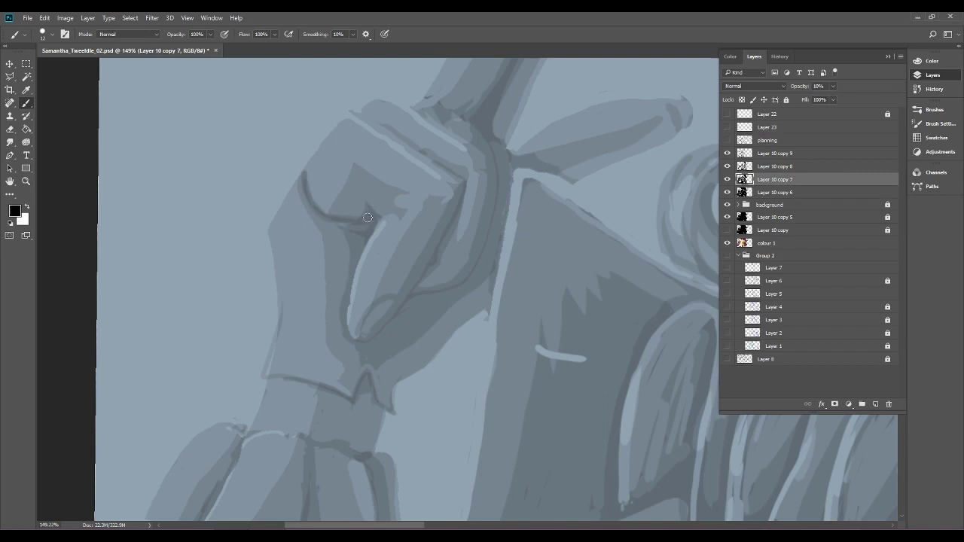
mouse_move(369, 113)
left_mouse_down()
mouse_move(422, 122)
mouse_move(430, 149)
mouse_move(472, 173)
mouse_move(464, 217)
left_mouse_up()
mouse_move(471, 177)
left_mouse_down()
mouse_move(449, 257)
mouse_move(481, 188)
left_mouse_up()
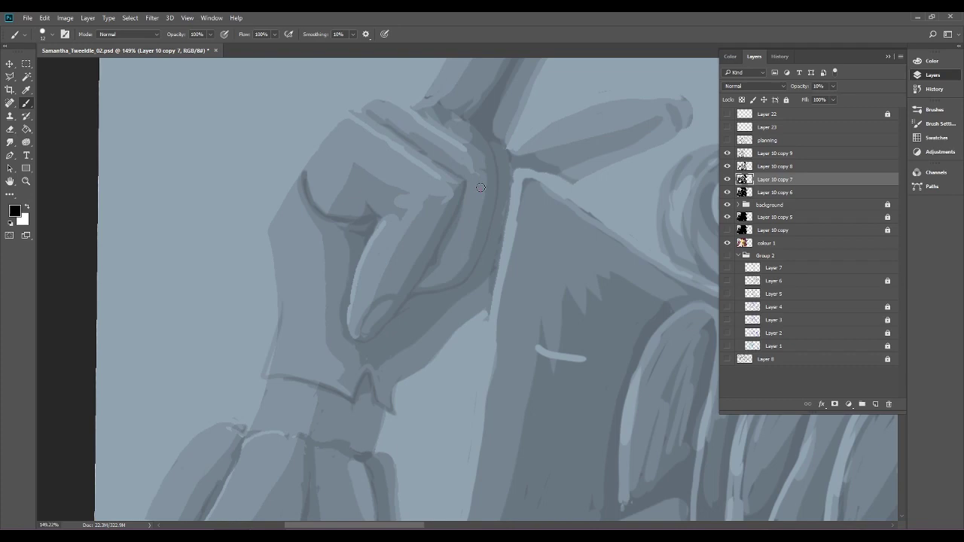
Darken the gap between the thumb and folded fingers on Layer 10 copy 8 and check the whole painting.
left_click(832, 166)
mouse_move(434, 268)
left_mouse_down()
mouse_move(469, 204)
mouse_move(447, 257)
mouse_move(467, 175)
mouse_move(469, 198)
mouse_move(465, 174)
mouse_move(482, 150)
mouse_move(464, 178)
mouse_move(442, 163)
left_mouse_up()
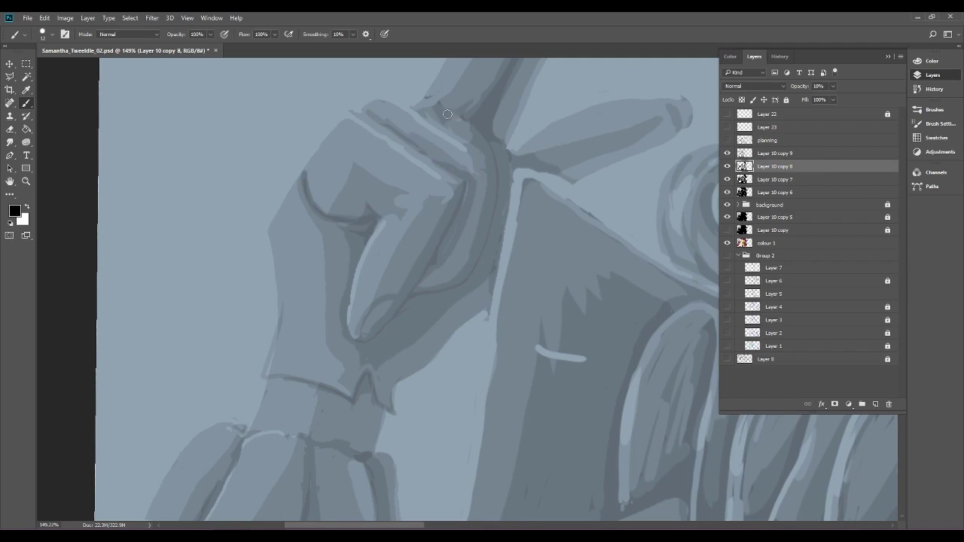
scroll(448, 113, "down", 5)
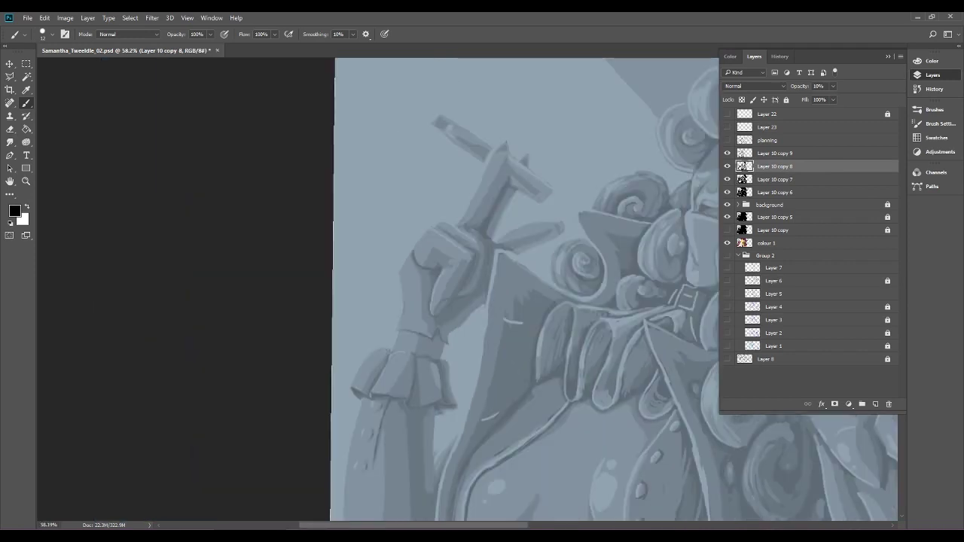
scroll(448, 114, "down", 4)
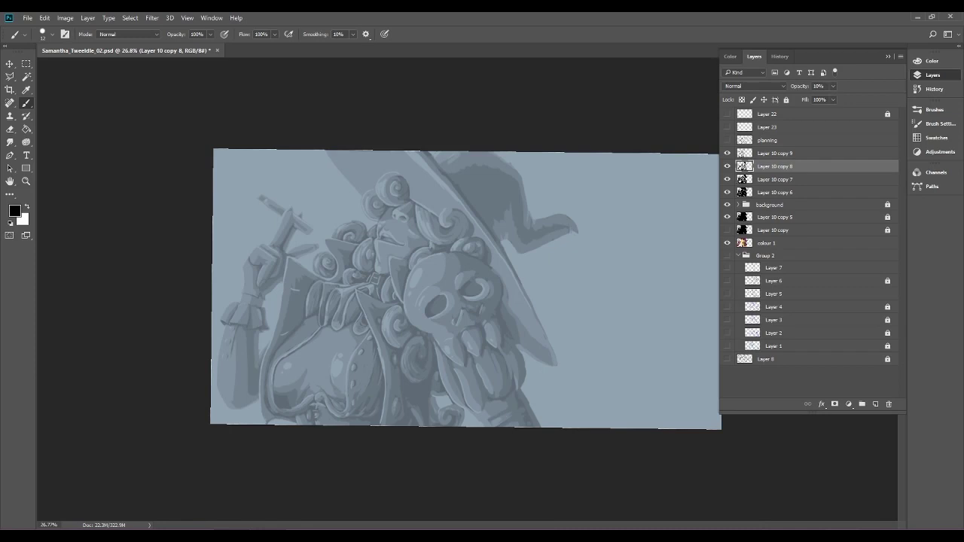
scroll(507, 267, "up", 5)
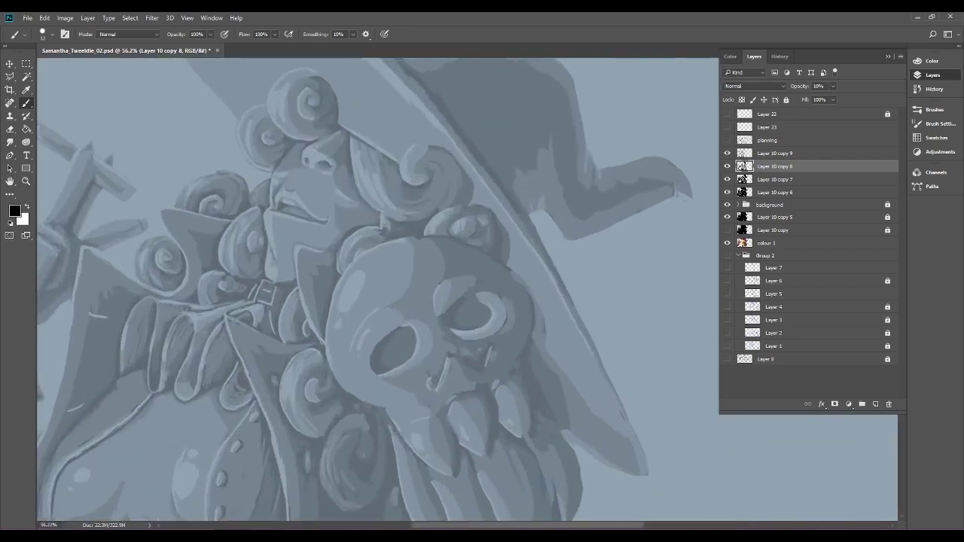
scroll(429, 362, "up", 3)
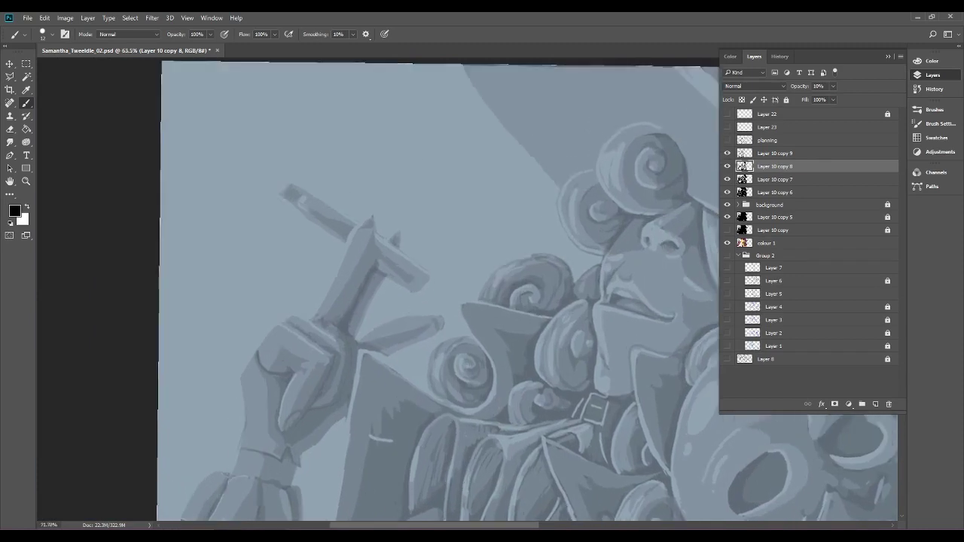
mouse_move(252, 265)
left_mouse_down()
mouse_move(302, 277)
mouse_move(310, 246)
mouse_move(232, 271)
mouse_move(225, 288)
mouse_move(256, 257)
left_mouse_up()
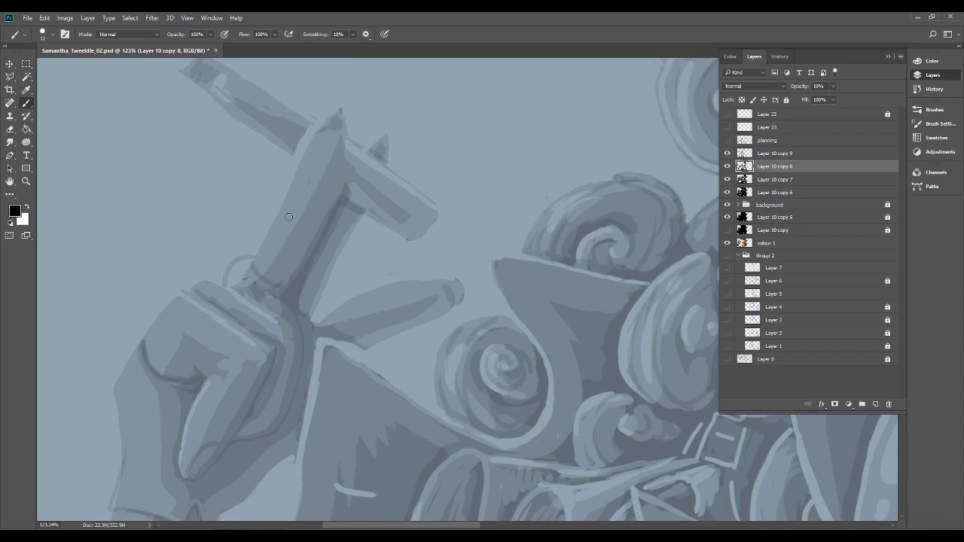
left_click(45, 18)
left_click(56, 54)
left_click(44, 17)
left_click(56, 54)
Erase the outer half of the extended little finger's base shadow on Layer 10 copy 6 and check the whole painting.
key("e")
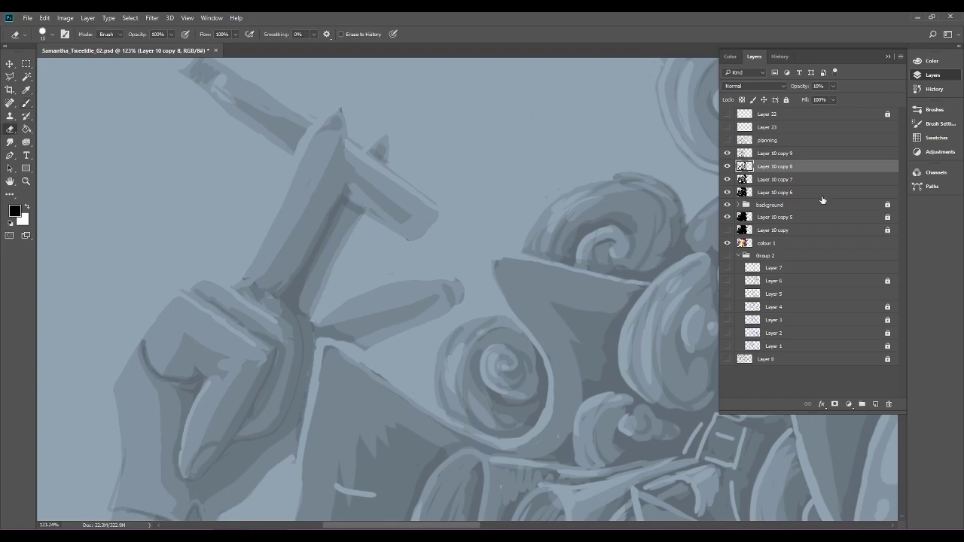
left_click(823, 194)
mouse_move(369, 283)
left_mouse_down()
mouse_move(398, 307)
mouse_move(388, 341)
mouse_move(391, 305)
left_mouse_up()
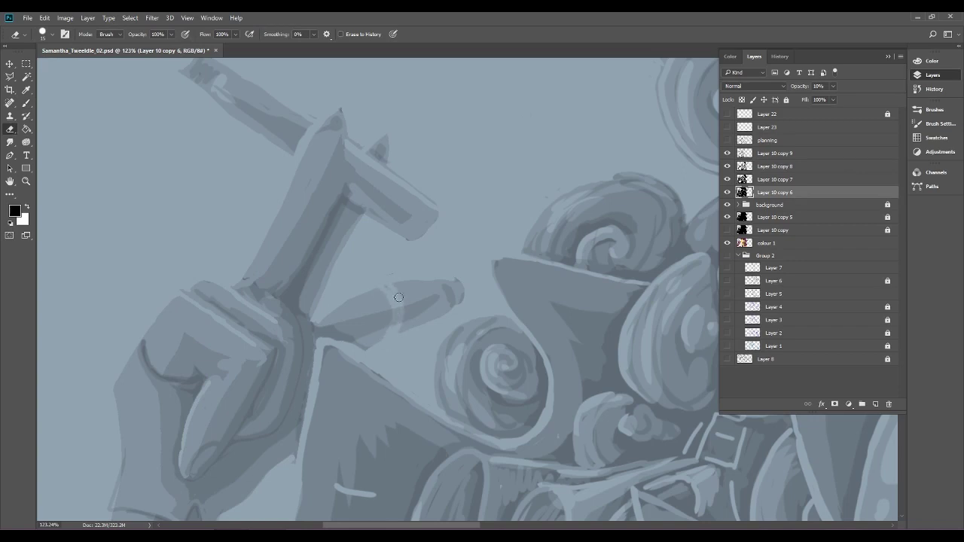
mouse_move(409, 273)
left_mouse_down()
mouse_move(403, 329)
mouse_move(424, 293)
mouse_move(441, 286)
mouse_move(427, 323)
mouse_move(462, 279)
mouse_move(456, 305)
left_mouse_up()
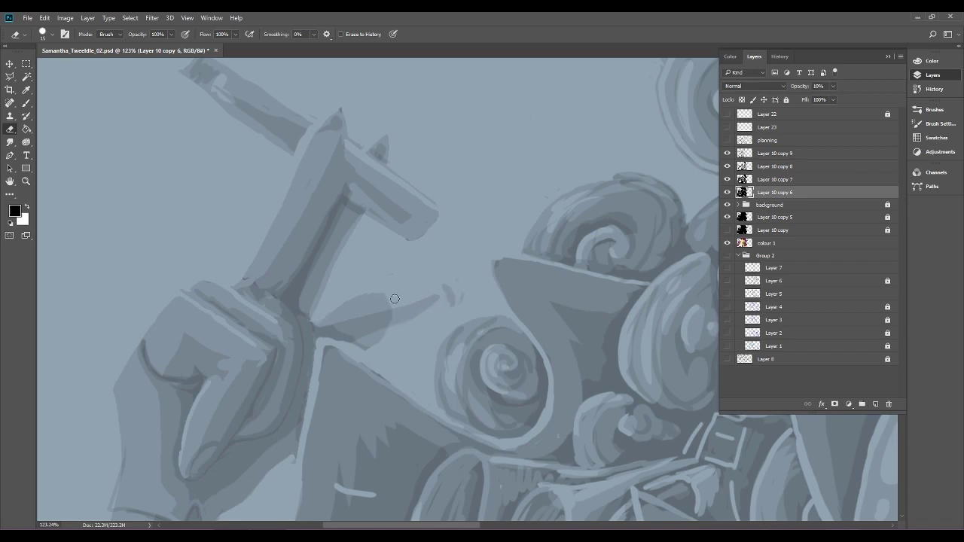
scroll(401, 316, "down", 6)
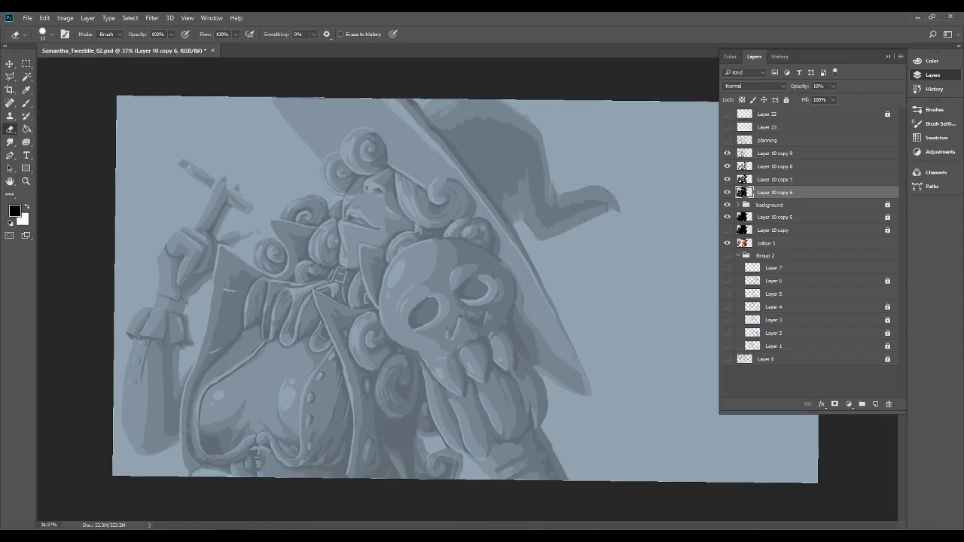
scroll(492, 263, "up", 4)
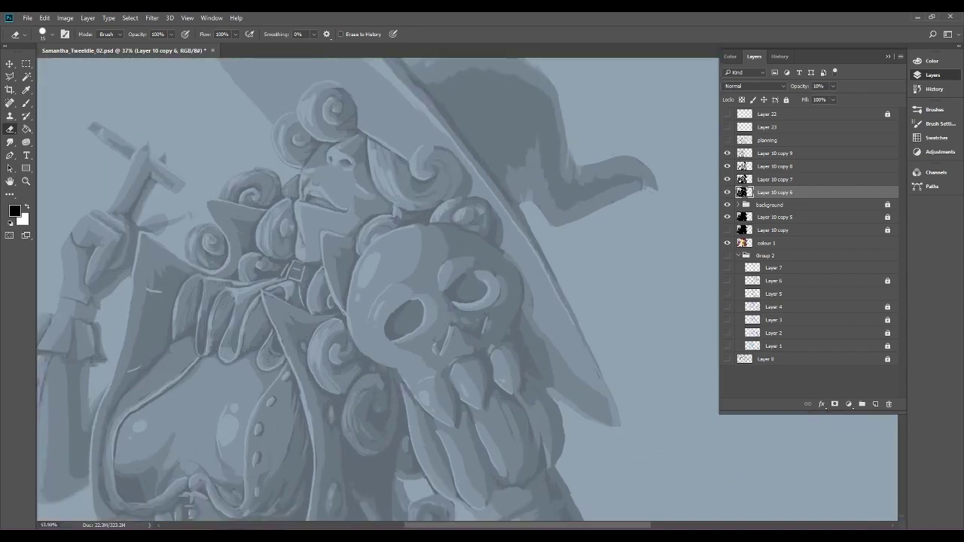
Erase the leftover darker shadow beyond the shortened little finger on Layer 10 copy 7, and return to Layer 10 copy 6.
mouse_move(301, 287)
left_mouse_down()
mouse_move(547, 351)
mouse_move(685, 369)
left_mouse_up()
scroll(345, 226, "up", 4)
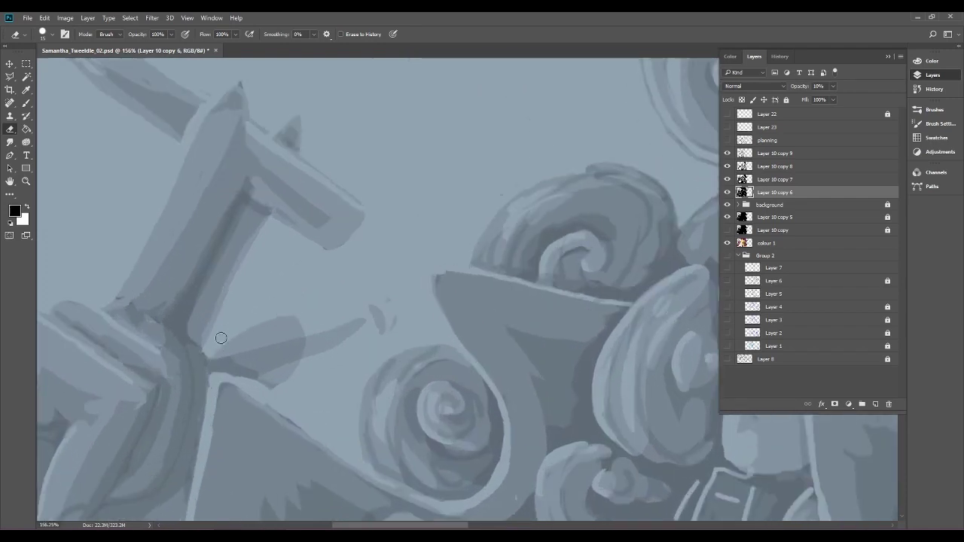
left_click(829, 181)
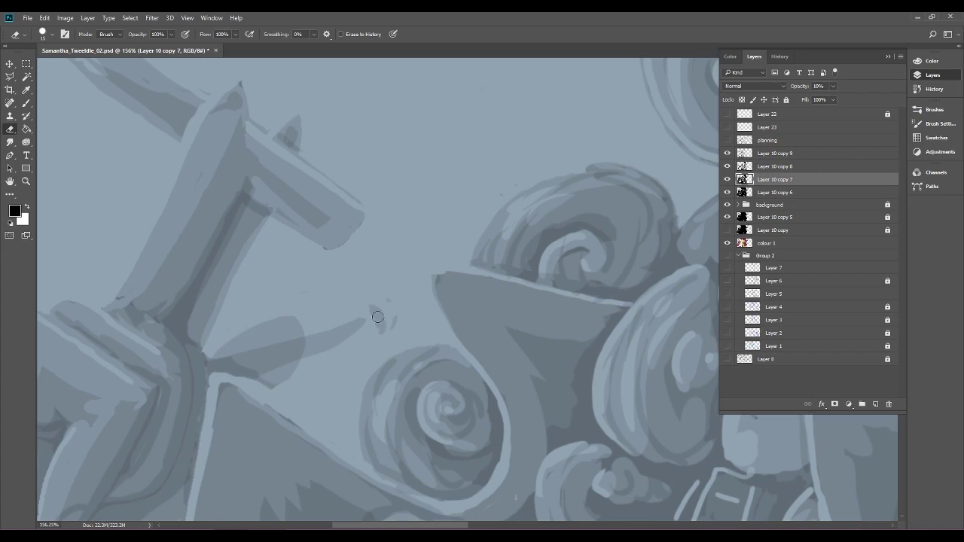
left_click(835, 164)
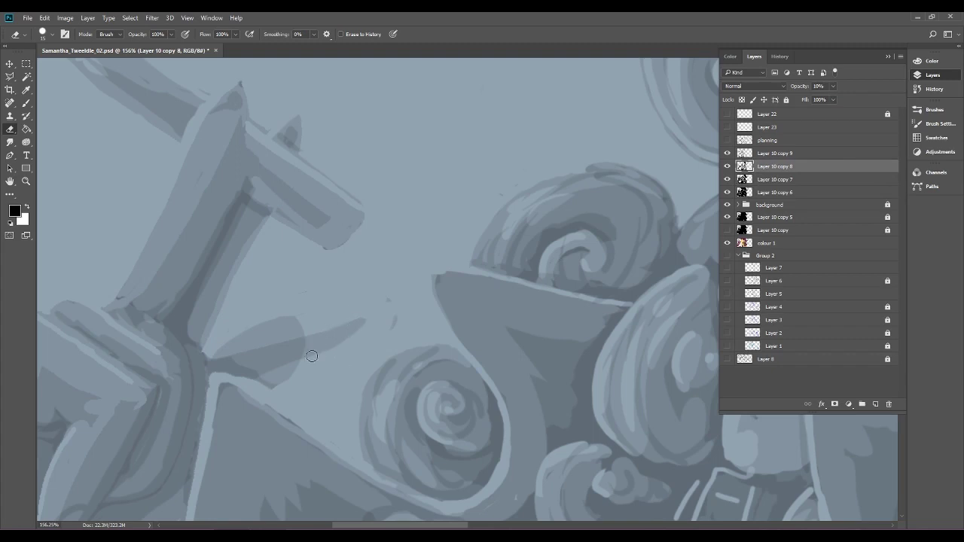
left_click(828, 179)
left_click_drag(319, 341, 308, 348)
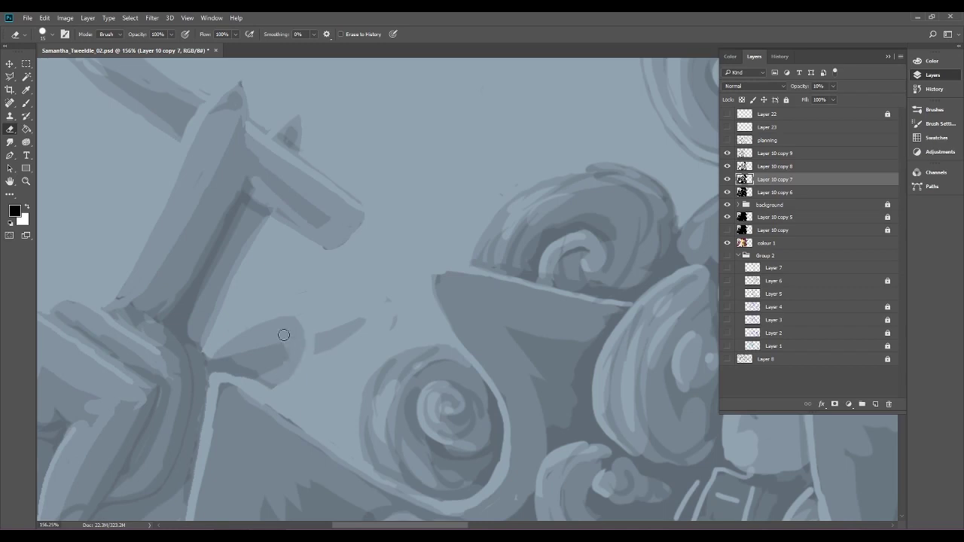
mouse_move(323, 312)
left_mouse_down()
mouse_move(324, 352)
mouse_move(354, 310)
mouse_move(368, 334)
left_mouse_up()
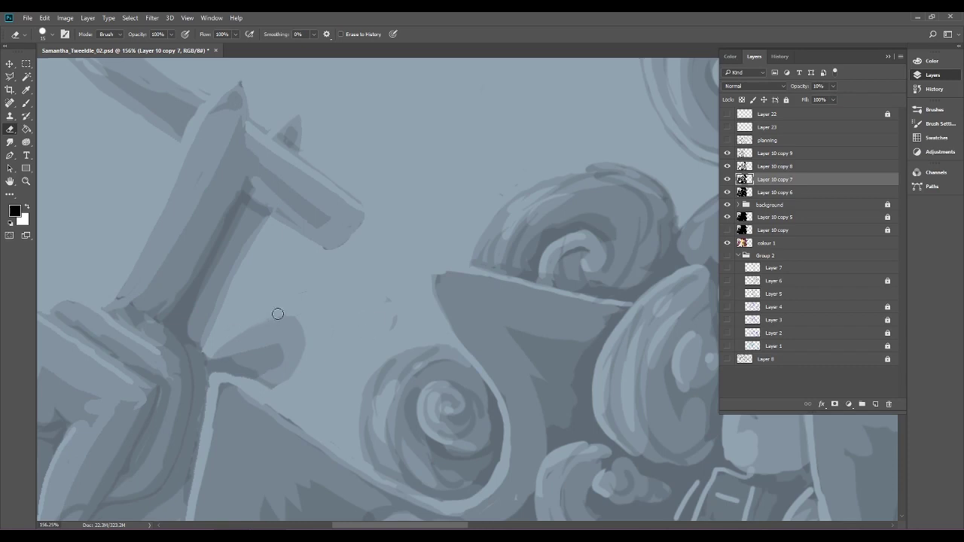
key("alt+bracketleft")
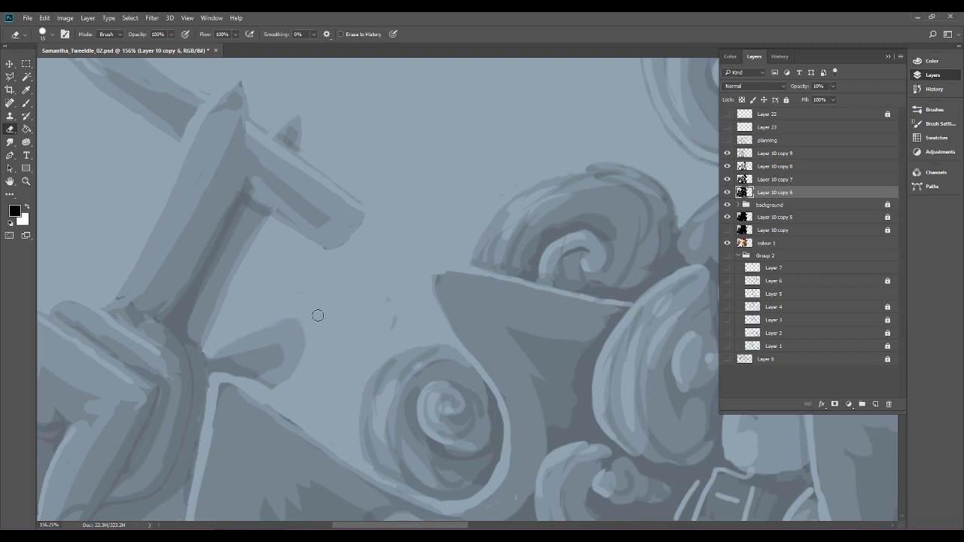
Erase excess shading along the lower edge of the finger-like shape beside the fist on Layer 10 copy 6.
left_click_drag(310, 342, 273, 393)
scroll(332, 321, "down", 1)
scroll(327, 330, "down", 3)
scroll(359, 406, "up", 3)
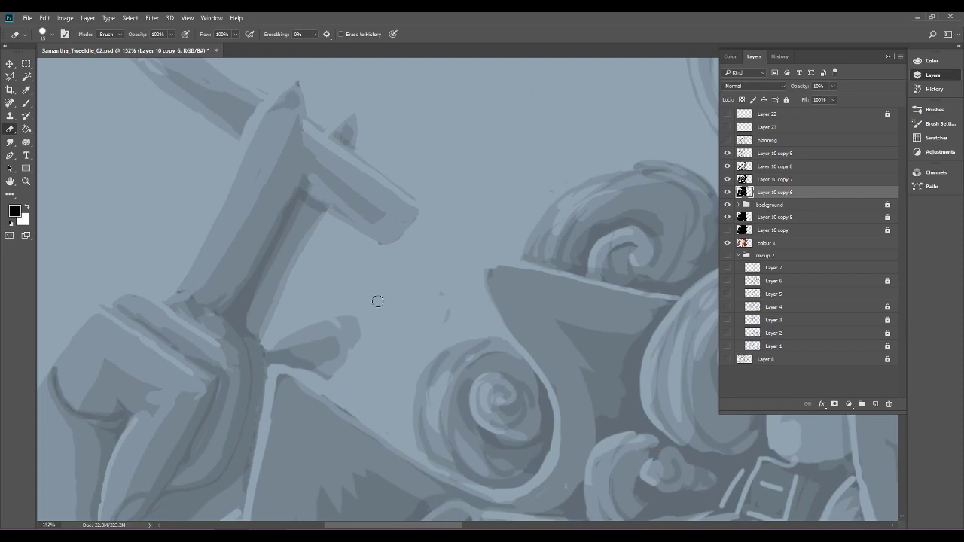
Paint darker shading along the underside of the finger-like shape beside the fist on Layer 10 copy 7 with the Brush.
key("b")
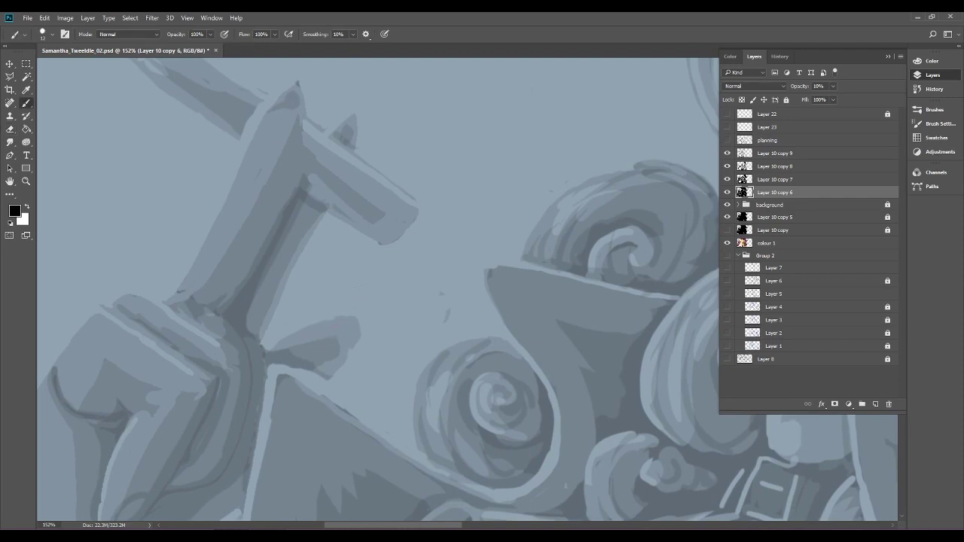
left_click(819, 180)
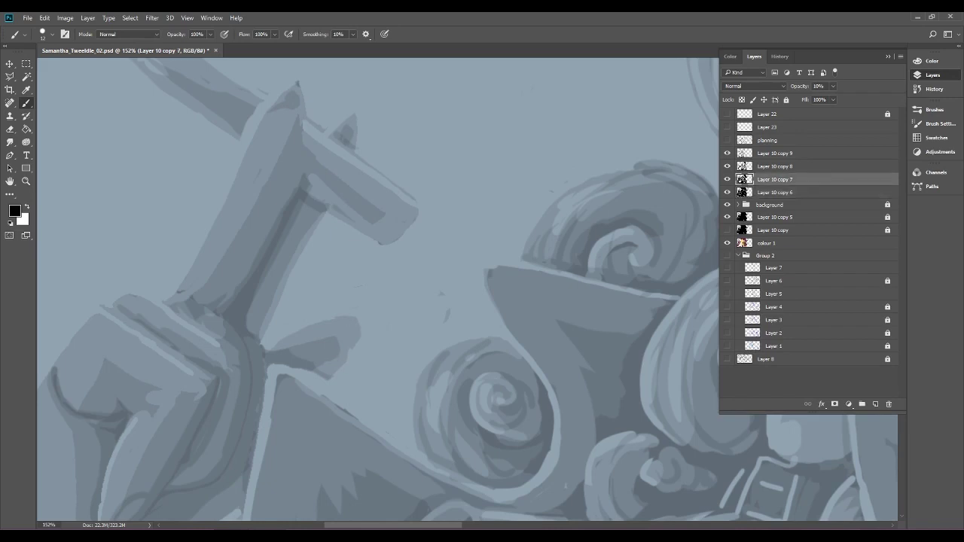
left_click_drag(337, 354, 325, 376)
scroll(392, 355, "down", 1)
key("ctrl+0")
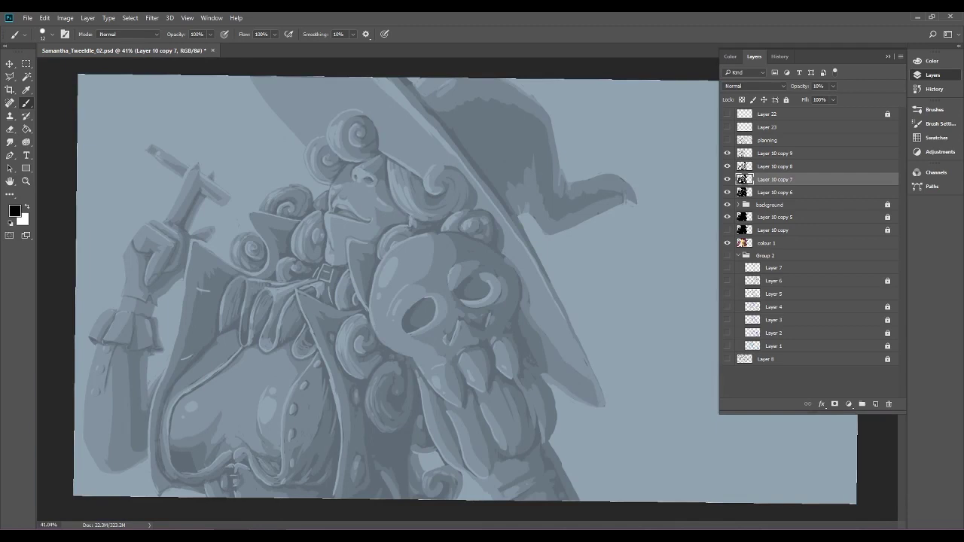
Brush a longer, rounder tip and fuller lower edge onto the finger-like shape above the collar on Layer 10 copy 6.
scroll(468, 288, "up", 8)
left_click_drag(302, 256, 693, 325)
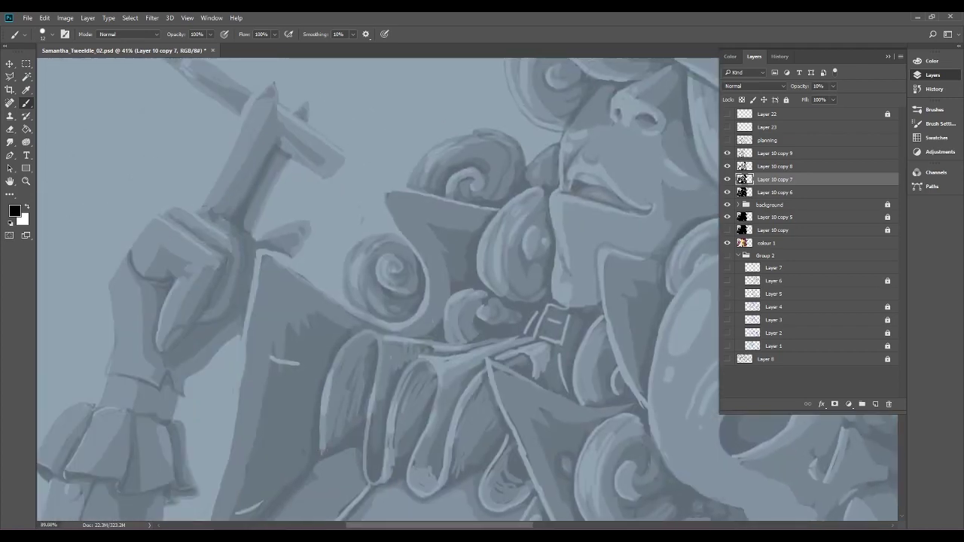
scroll(302, 241, "up", 4)
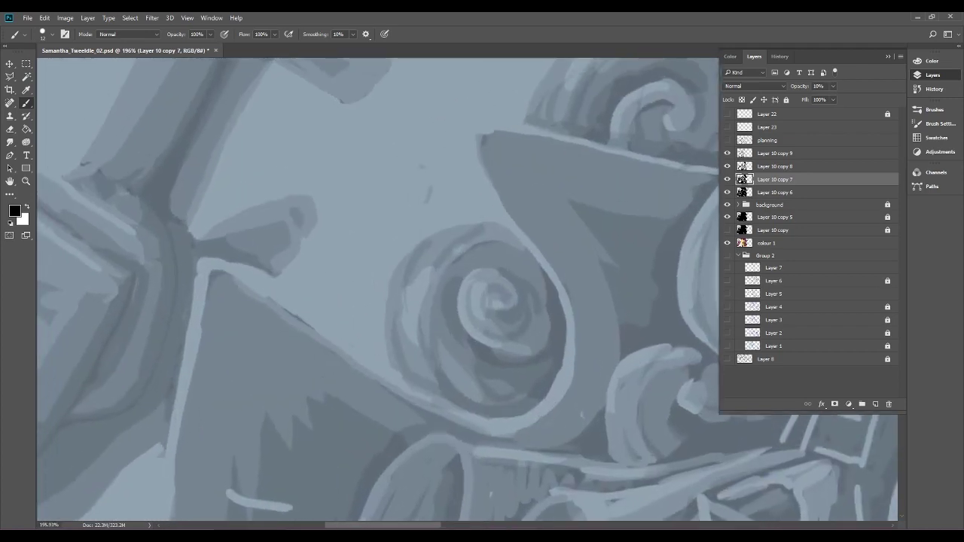
left_click(838, 193)
mouse_move(254, 209)
left_mouse_down()
mouse_move(302, 199)
mouse_move(312, 207)
mouse_move(312, 227)
mouse_move(286, 263)
left_mouse_up()
mouse_move(291, 203)
left_mouse_down()
mouse_move(255, 209)
mouse_move(288, 191)
mouse_move(327, 190)
mouse_move(317, 211)
mouse_move(302, 202)
mouse_move(326, 192)
left_mouse_up()
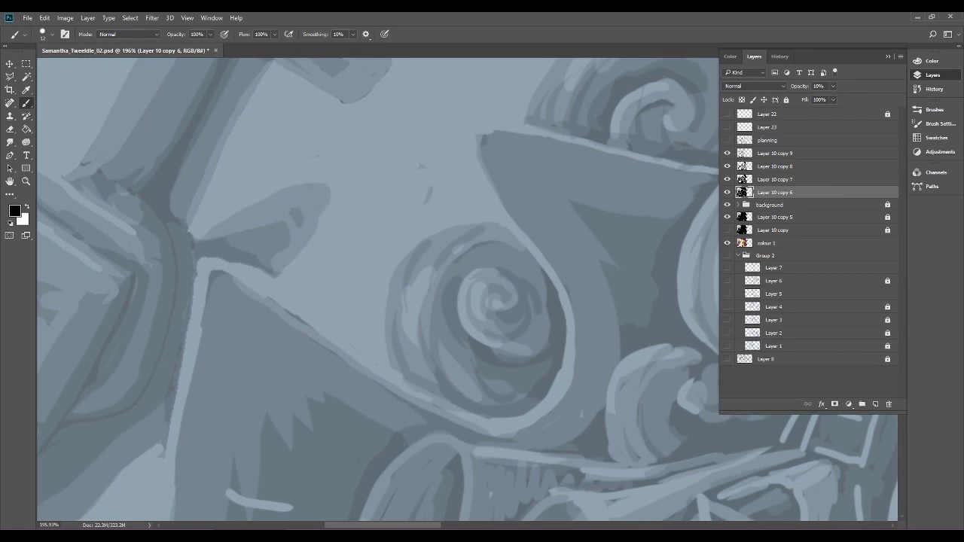
Erase the stray dark patch near the finger-like shape's tip on Layer 10 copy 7, cleaning up its inner shadow.
left_click(10, 129)
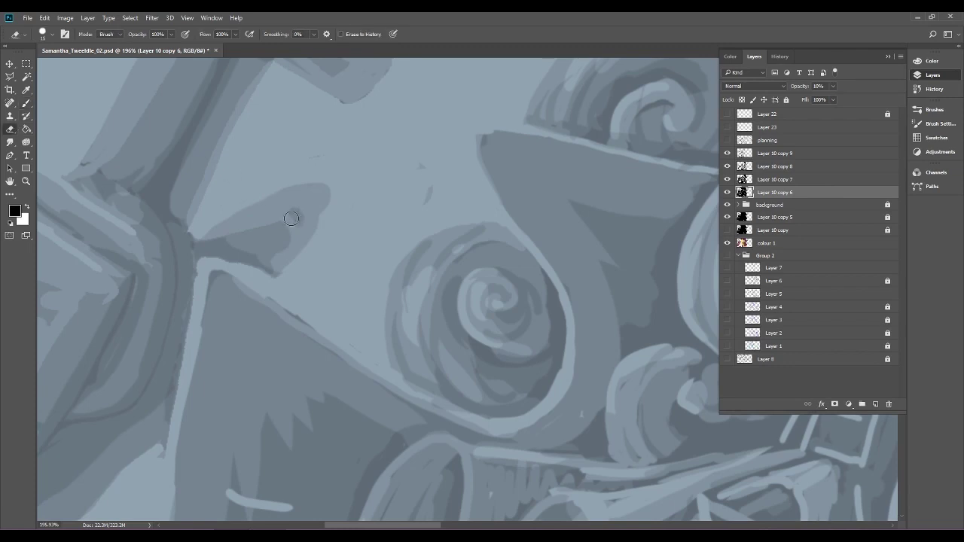
left_click(829, 180)
mouse_move(292, 207)
left_mouse_down()
mouse_move(302, 225)
mouse_move(271, 272)
mouse_move(279, 267)
left_mouse_up()
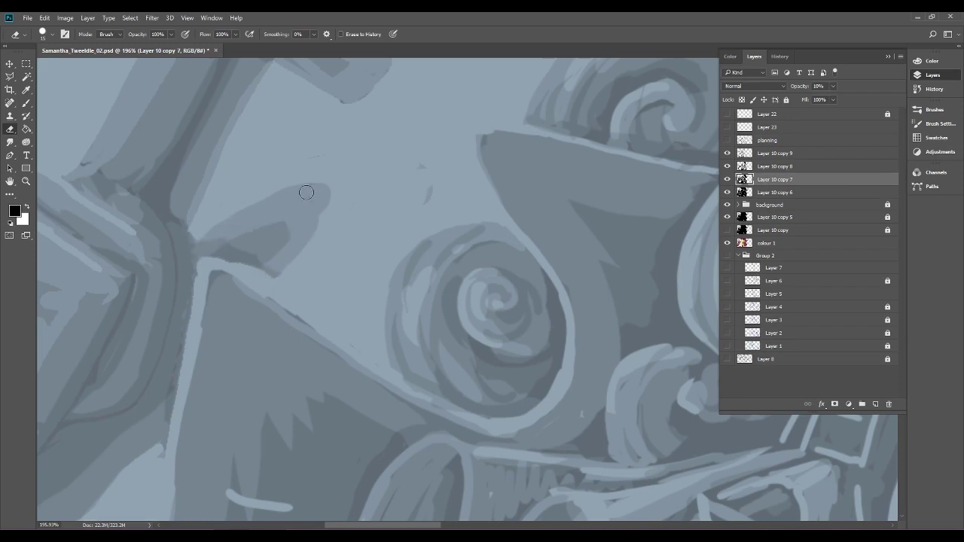
key("b")
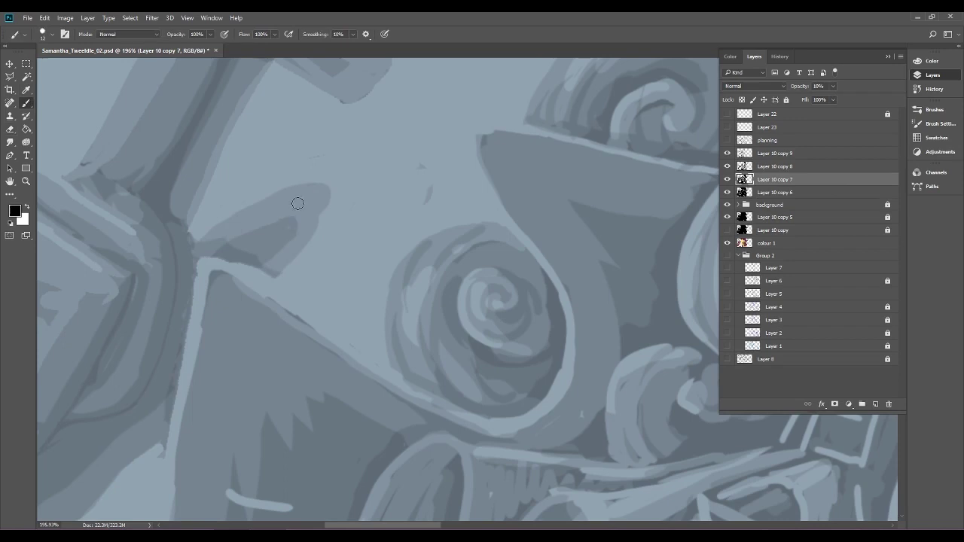
key("ctrl+minus")
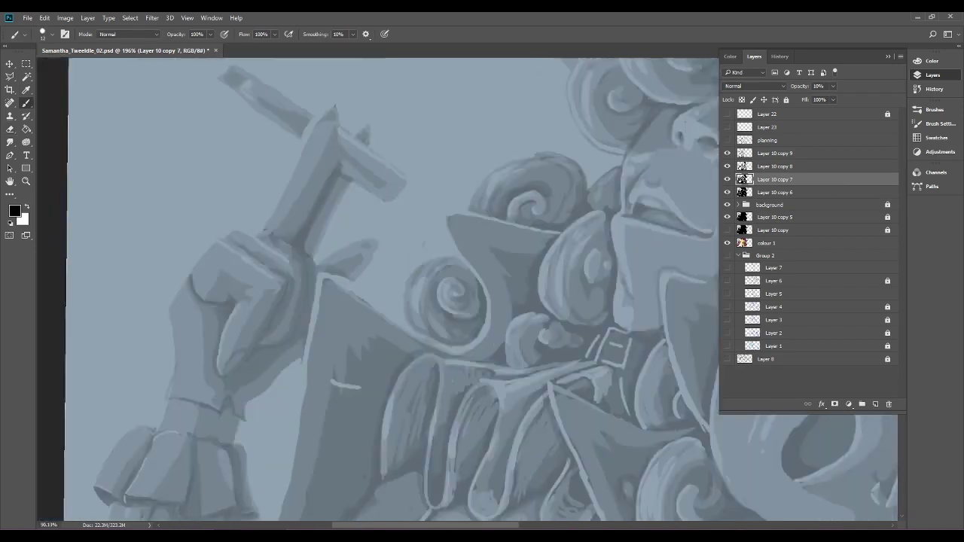
key("ctrl+minus")
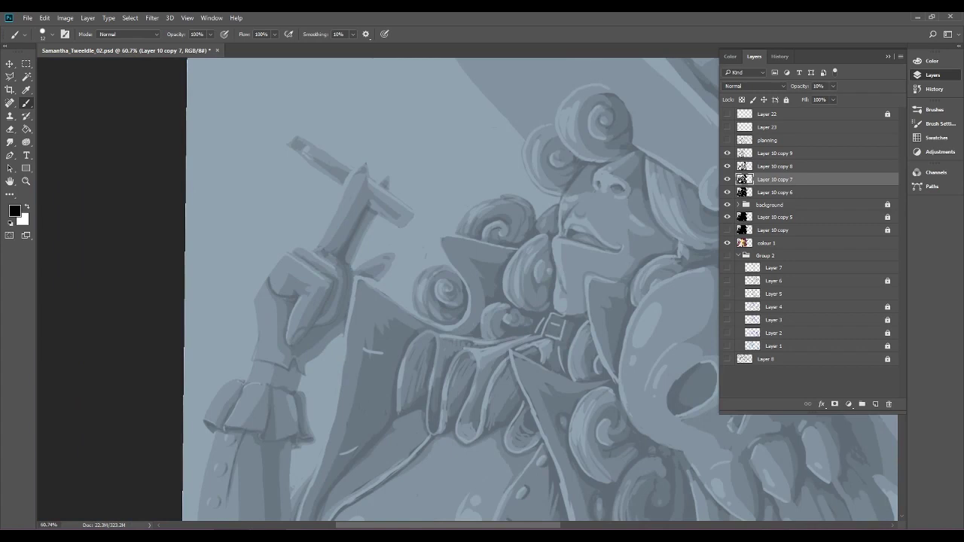
Compare the sleeve and cuff shading by hiding and reshowing Layer 10 copy 6 and Layer 10 copy 7.
left_click(776, 166)
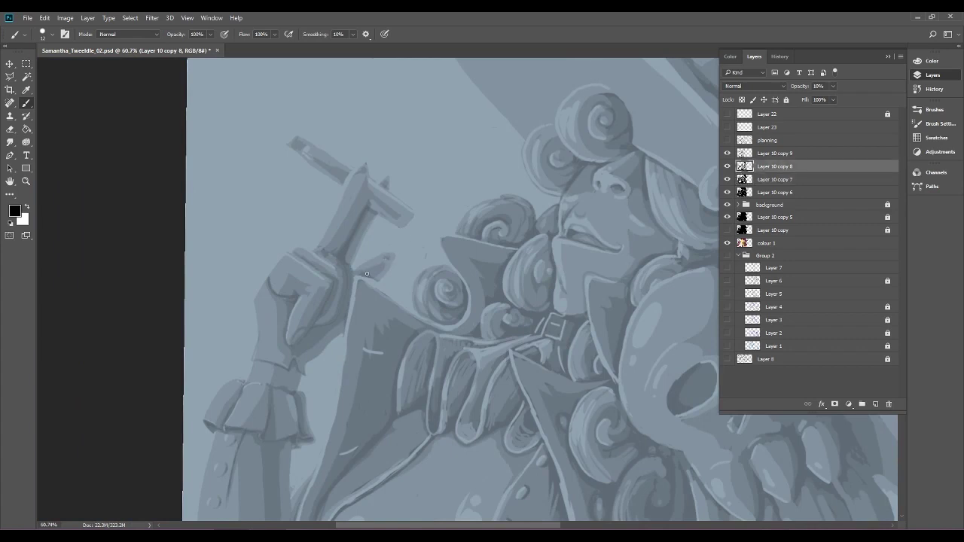
scroll(414, 251, "down", 5)
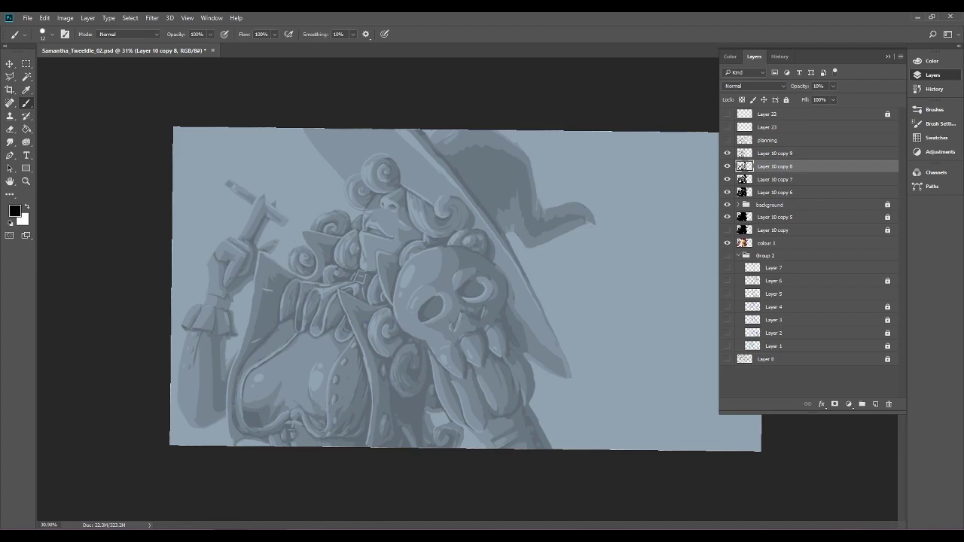
scroll(476, 294, "up", 5)
left_click_drag(264, 316, 648, 241)
scroll(280, 339, "up", 4)
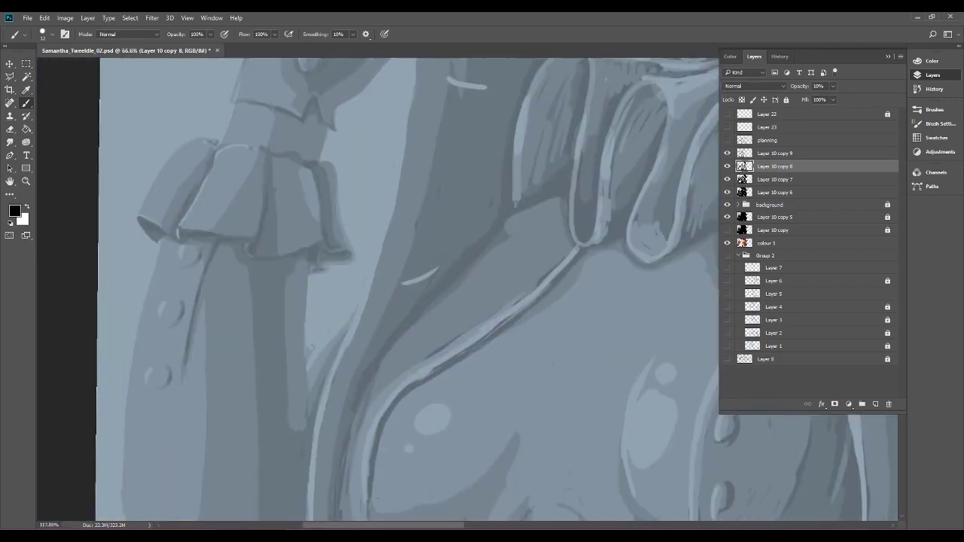
scroll(178, 397, "up", 3)
left_click(844, 192)
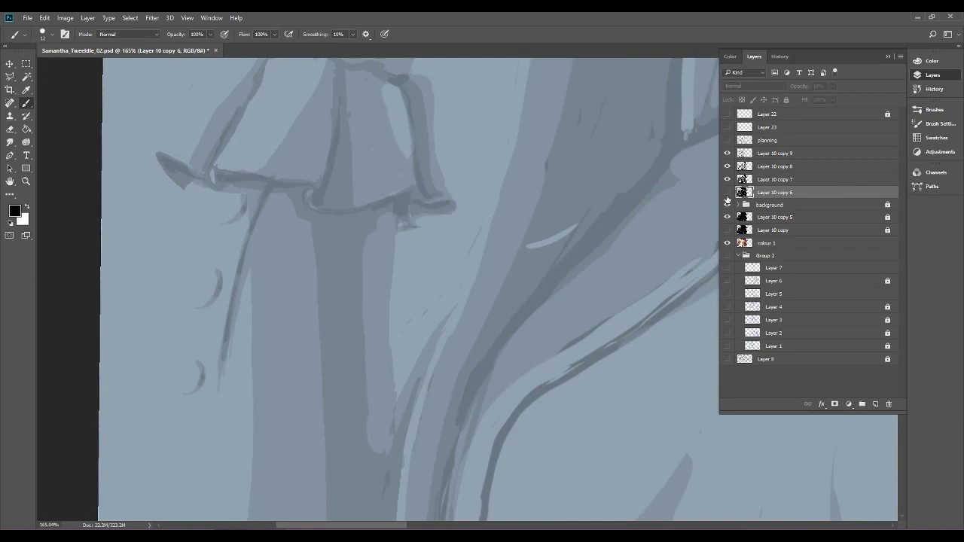
left_click(728, 192)
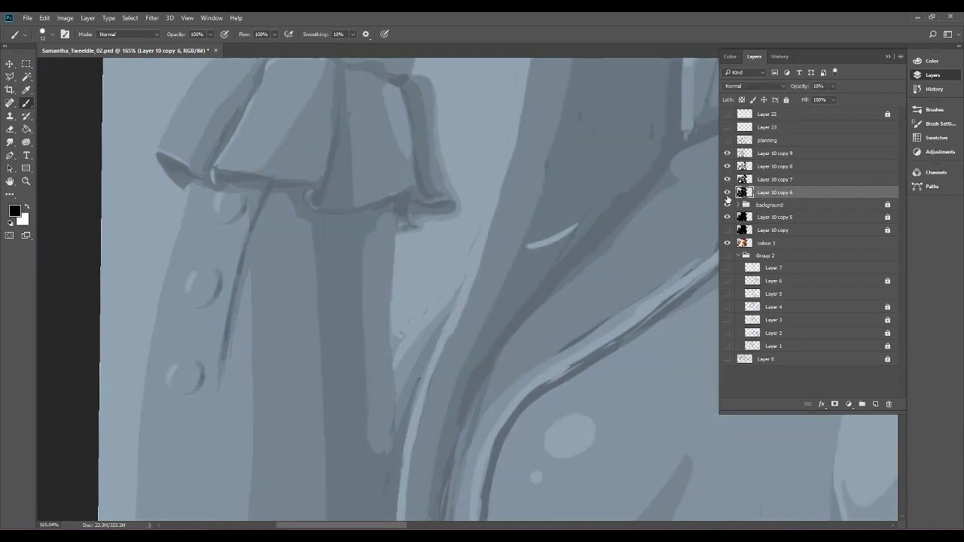
left_click(776, 180)
left_click(727, 181)
left_click(728, 181)
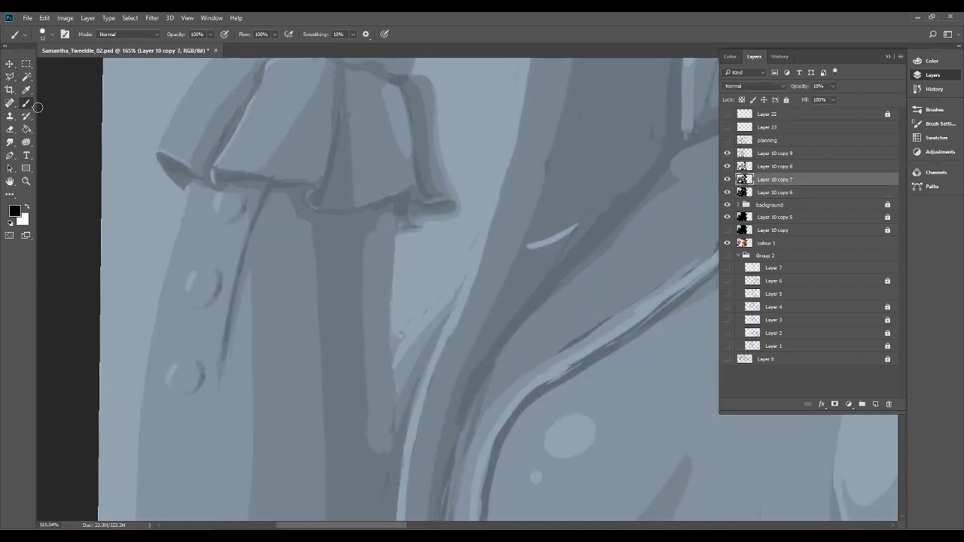
Erase shading on Layer 10 copy 7 to lighten the lit side of the lowest sleeve button.
left_click(10, 128)
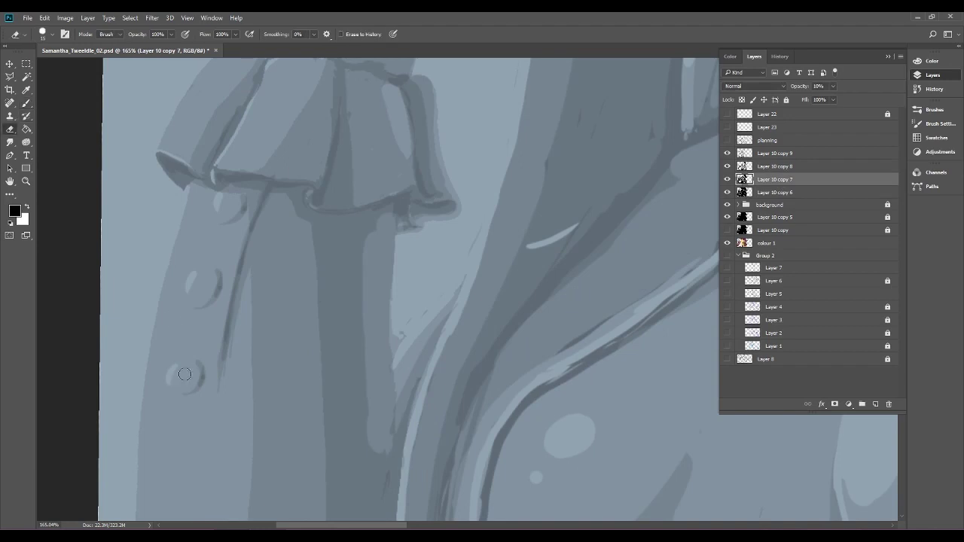
left_click_drag(177, 382, 172, 372)
scroll(454, 331, "down", 3)
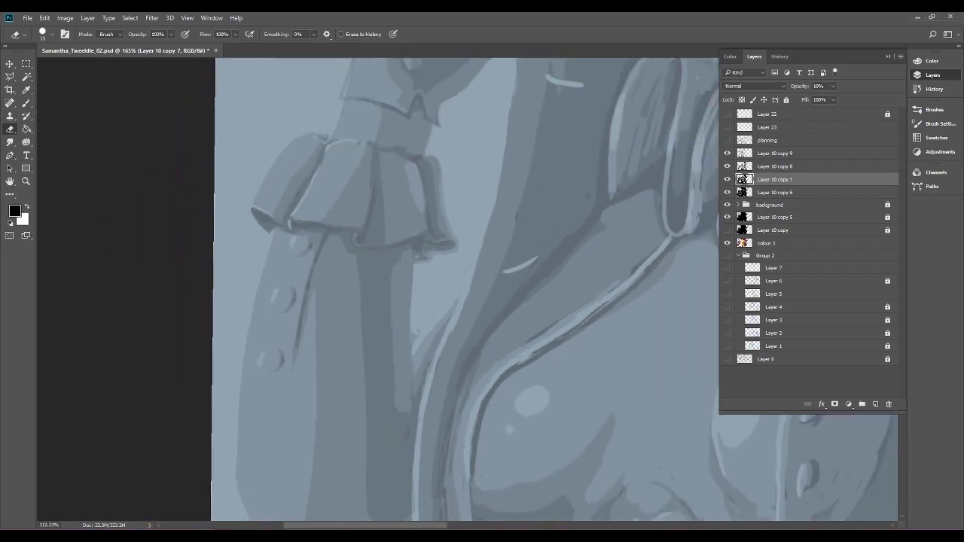
scroll(370, 397, "up", 3)
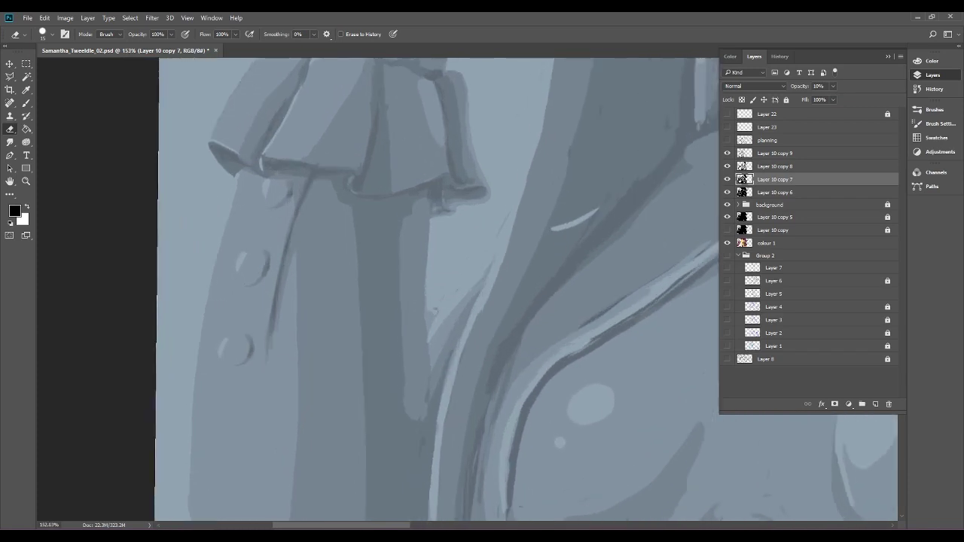
Erase lighter highlights into the three sleeve buttons on Layer 10 copy 6.
left_click(797, 194)
mouse_move(228, 352)
left_mouse_down()
mouse_move(237, 355)
mouse_move(223, 353)
mouse_move(238, 345)
mouse_move(226, 353)
mouse_move(237, 328)
left_mouse_up()
left_click_drag(248, 271, 243, 269)
left_click_drag(272, 194, 273, 185)
key("ctrl+0")
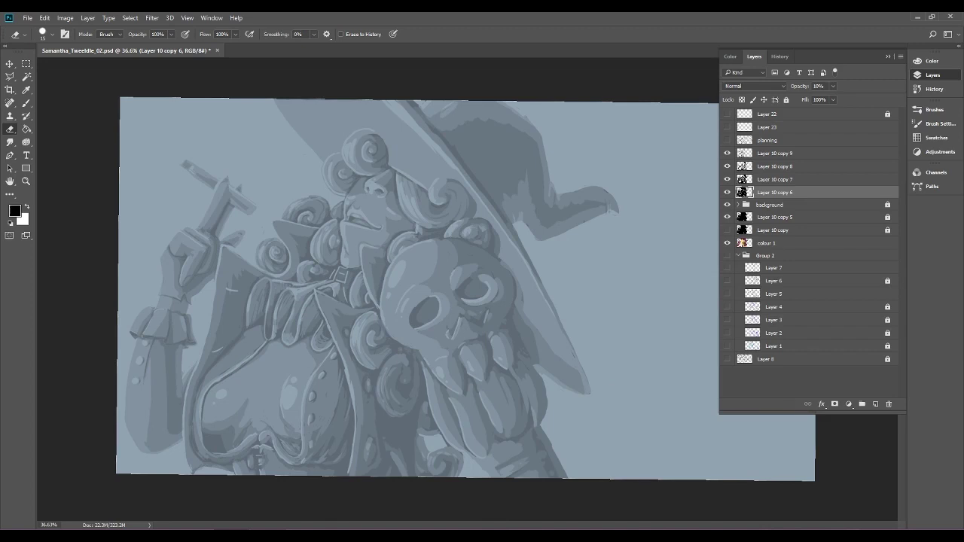
Erase highlights into the bodice buttons and the lower corner of the bodice trim on Layer 10 copy 6.
scroll(490, 336, "up", 5)
left_click_drag(452, 317, 596, 172)
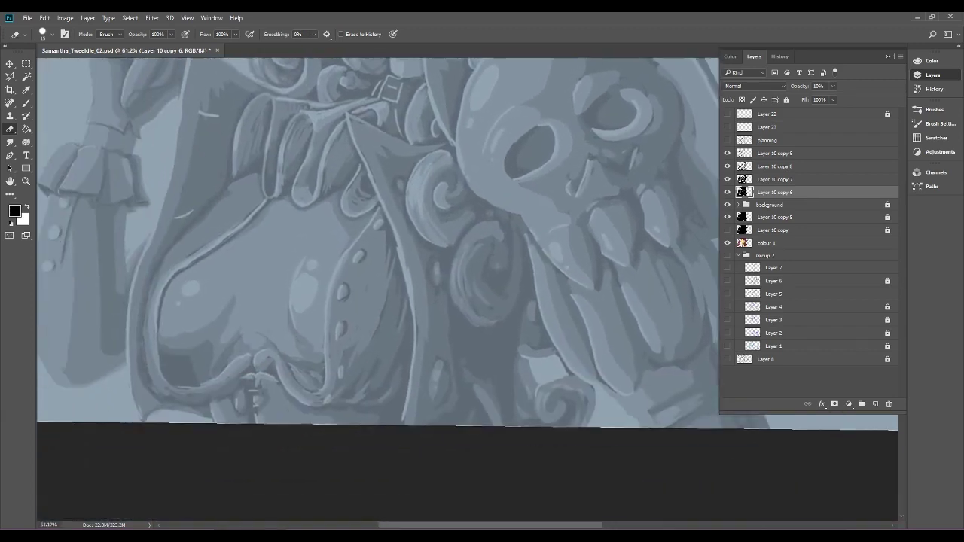
scroll(375, 292, "up", 5)
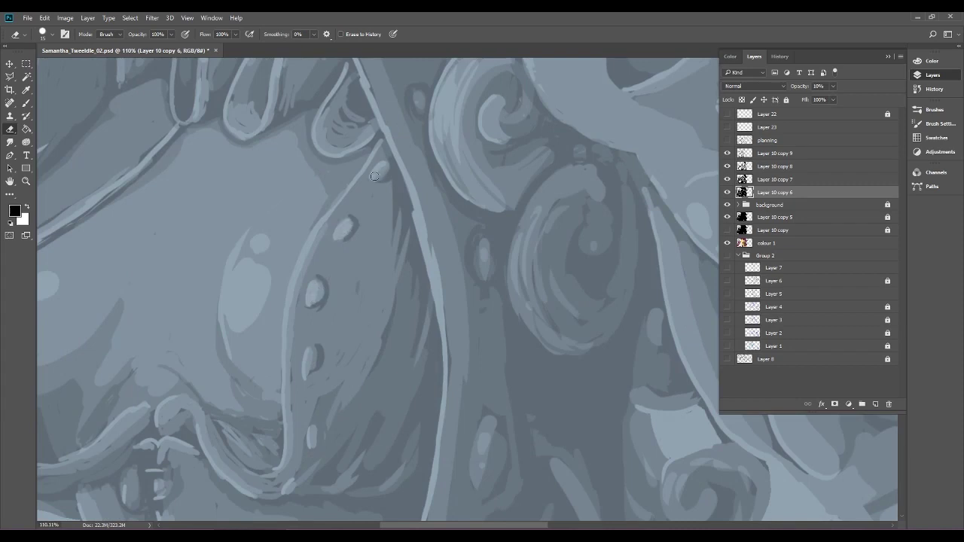
left_click_drag(307, 369, 314, 361)
left_click_drag(293, 483, 287, 492)
scroll(308, 422, "down", 6)
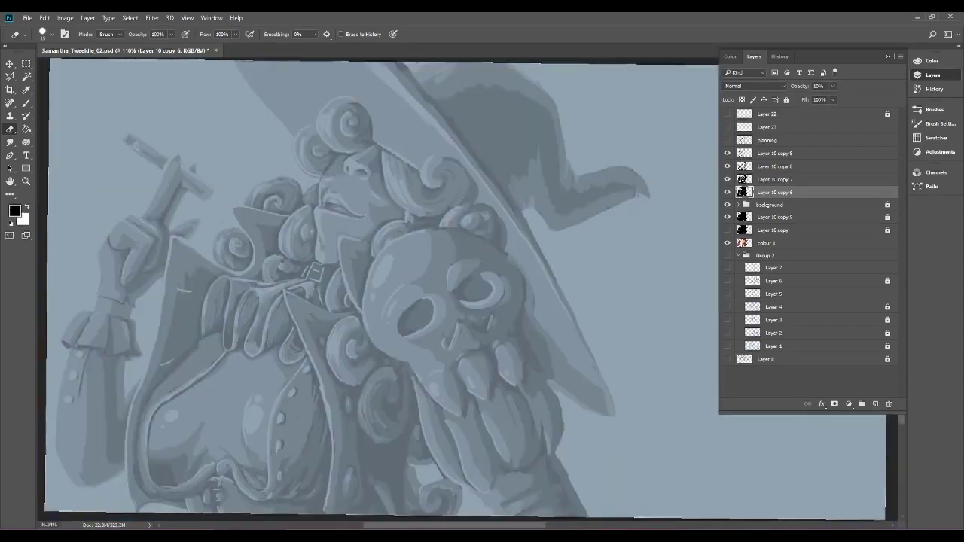
Erase shading from the lit faces of the bodice buttons on Layer 10 copy 7.
left_click(805, 183)
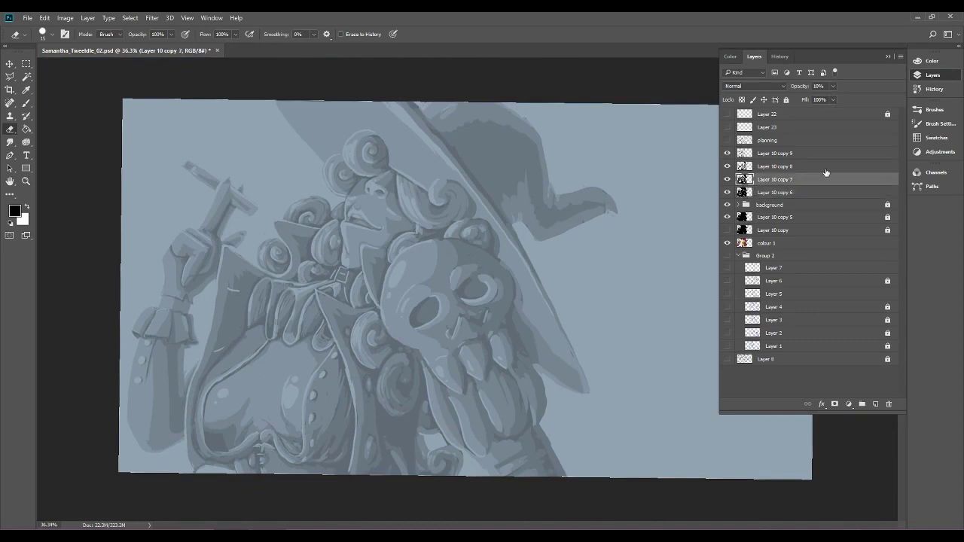
scroll(479, 320, "up", 4)
left_click_drag(316, 407, 560, 198)
scroll(301, 422, "up", 2)
left_click_drag(701, 302, 671, 265)
left_click_drag(324, 294, 631, 290)
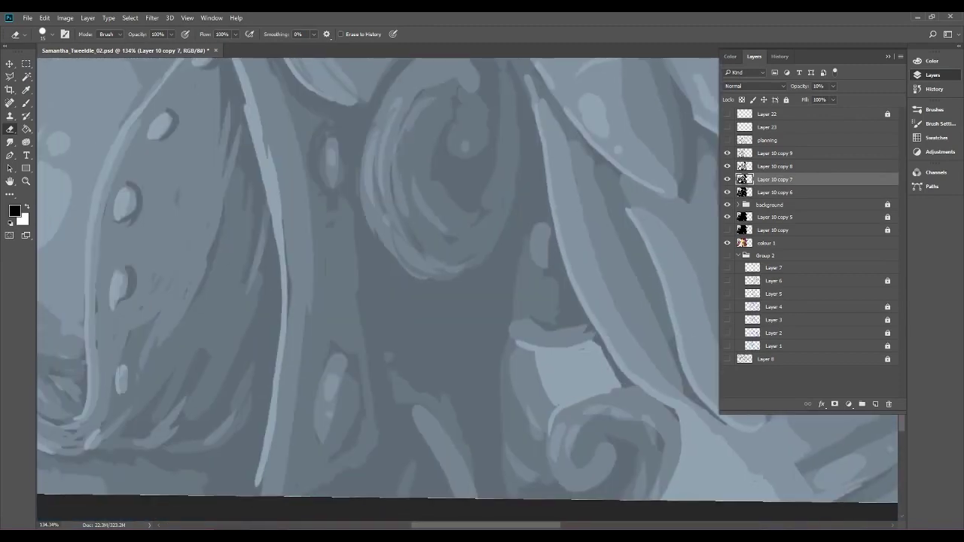
scroll(350, 276, "left", 4)
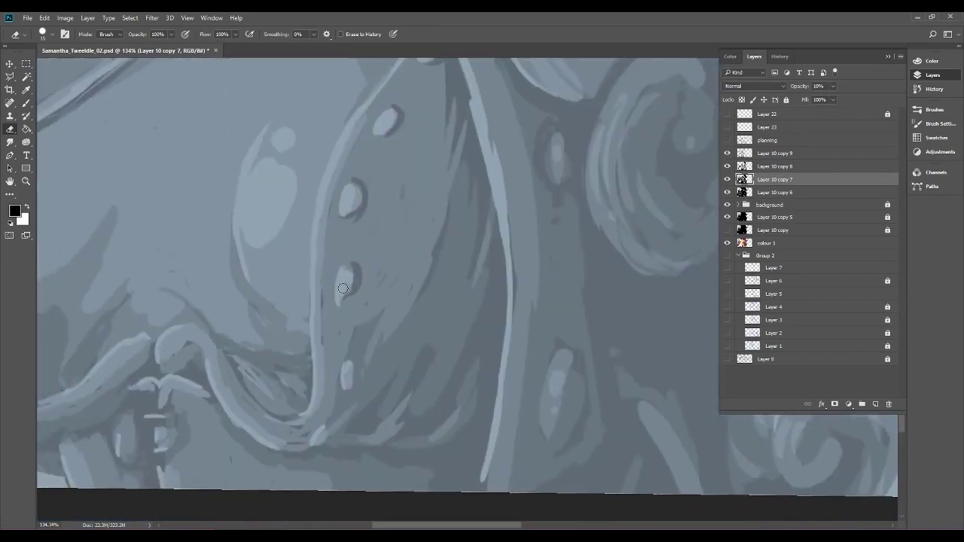
mouse_move(350, 206)
left_mouse_down()
mouse_move(351, 195)
mouse_move(355, 201)
left_mouse_up()
left_click_drag(390, 122, 383, 118)
scroll(344, 378, "right", 10)
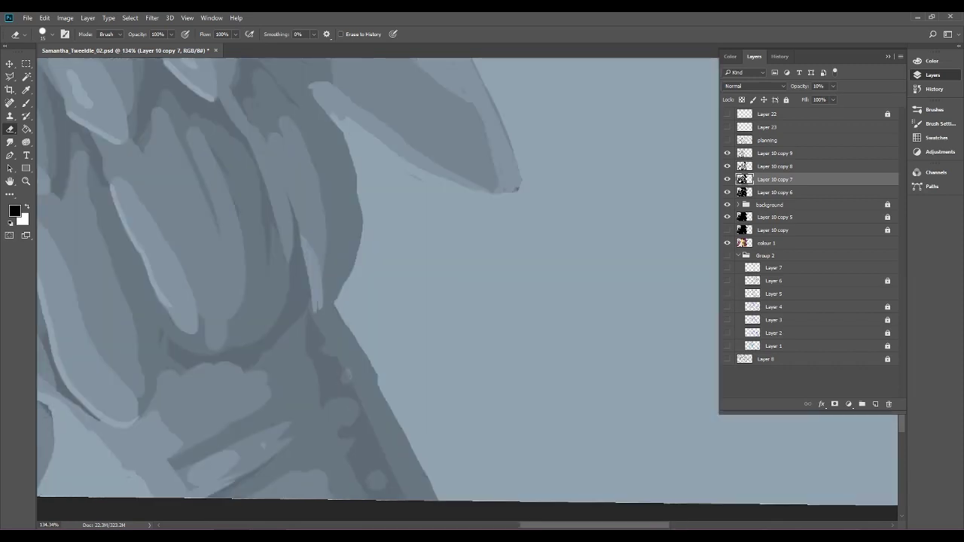
Undo the last eraser stroke and return to the bodice buttons.
left_click(45, 18)
left_click(70, 55)
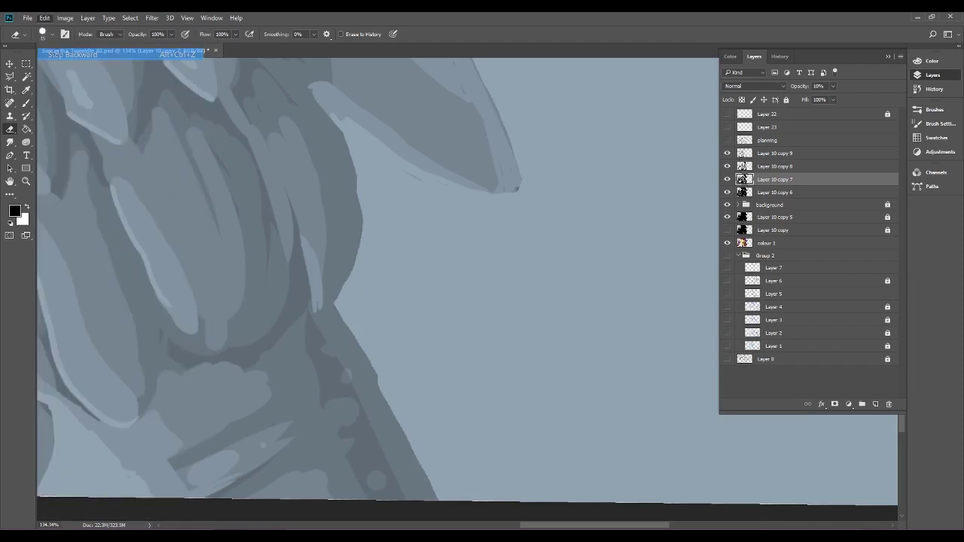
left_click_drag(226, 286, 581, 321)
left_click_drag(166, 317, 651, 279)
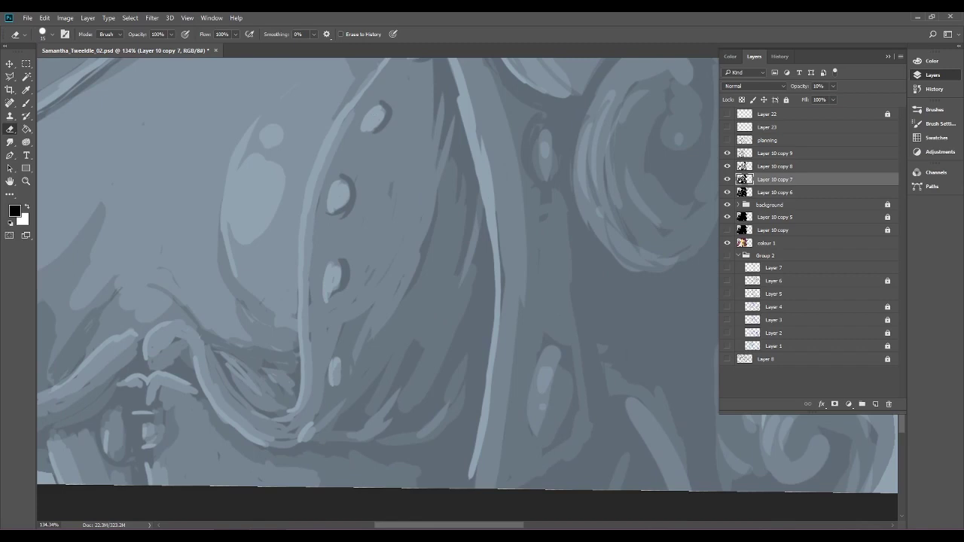
Make Layer 10 copy 8 the active layer and view the whole painting.
scroll(403, 366, "down", 5)
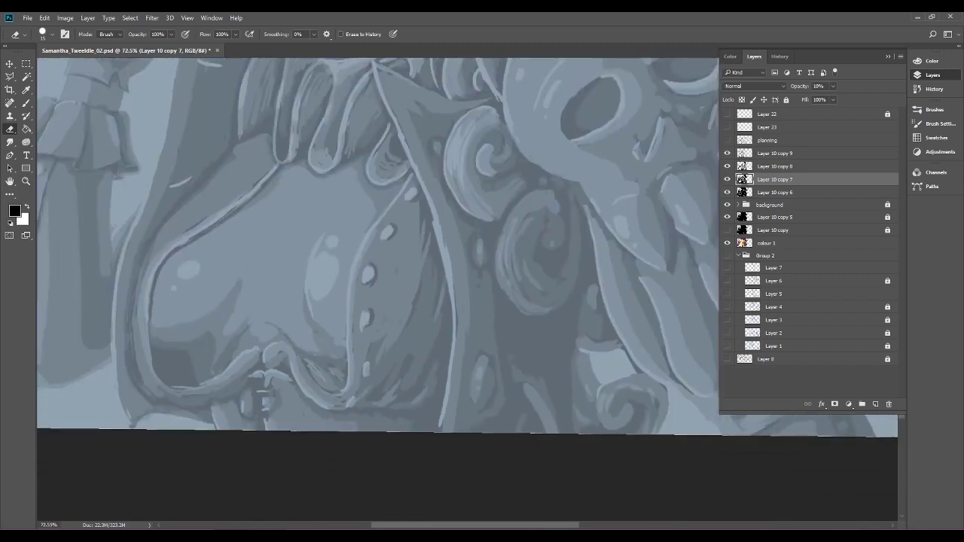
scroll(353, 205, "up", 3)
scroll(353, 205, "right", 4)
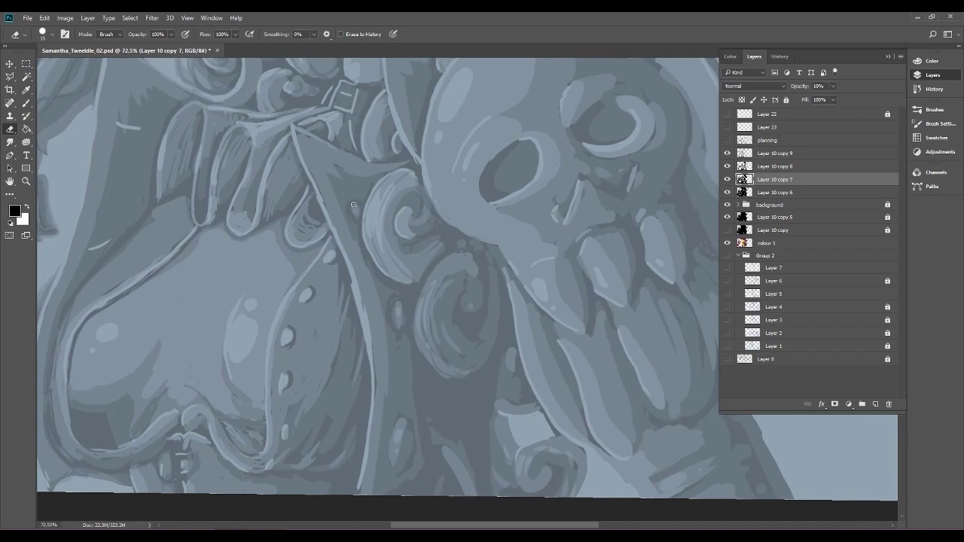
left_click(801, 167)
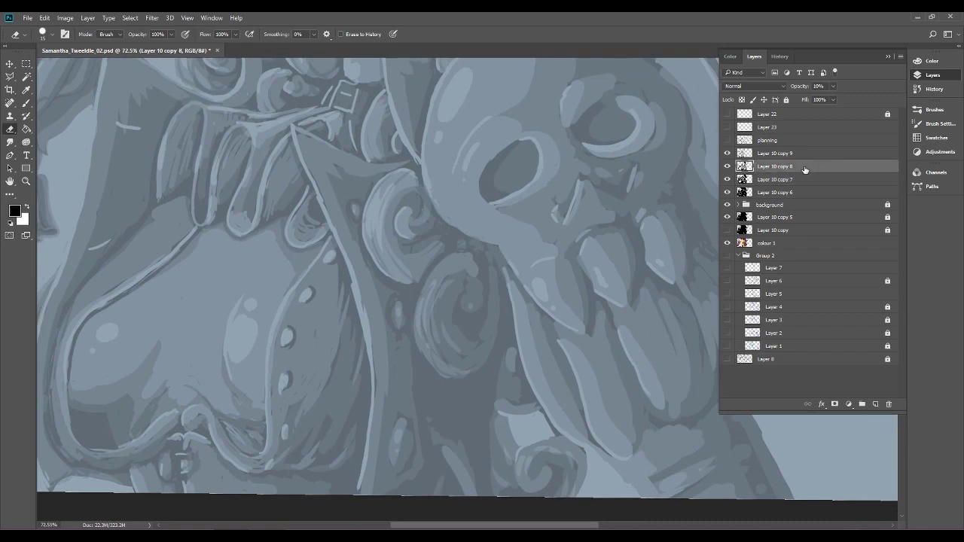
scroll(795, 184, "down", 10)
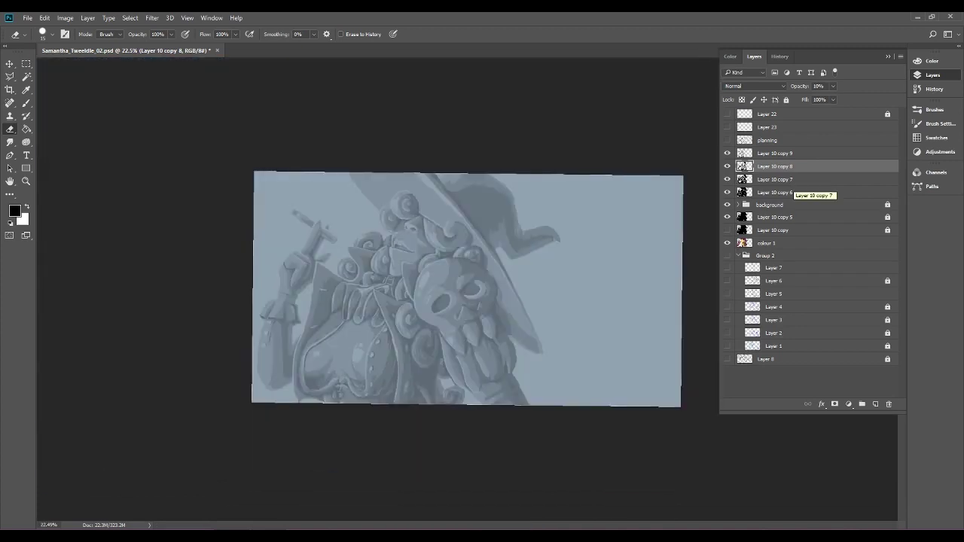
Paint darker shading inside the collar buckle with the Brush on Layer 10 copy 9.
scroll(391, 283, "up", 10)
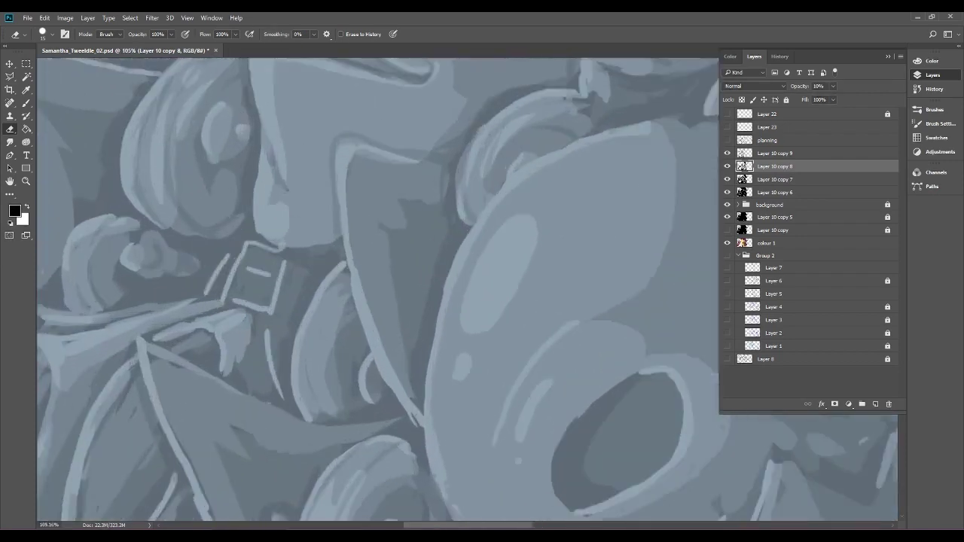
scroll(188, 271, "up", 4)
left_click(26, 104)
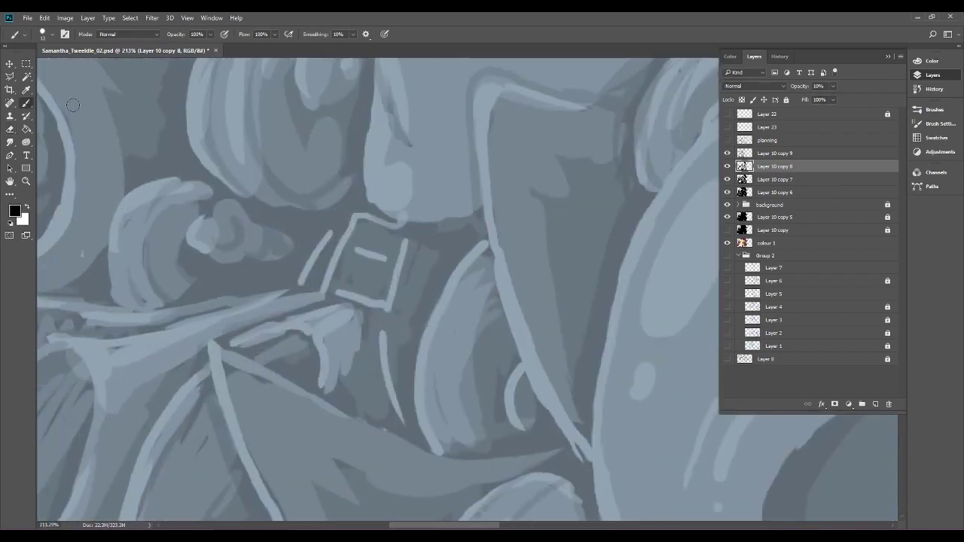
left_click(824, 154)
mouse_move(340, 282)
left_mouse_down()
mouse_move(388, 280)
mouse_move(394, 258)
mouse_move(362, 243)
mouse_move(391, 251)
mouse_move(395, 235)
mouse_move(382, 222)
mouse_move(364, 237)
mouse_move(363, 229)
mouse_move(350, 257)
left_mouse_up()
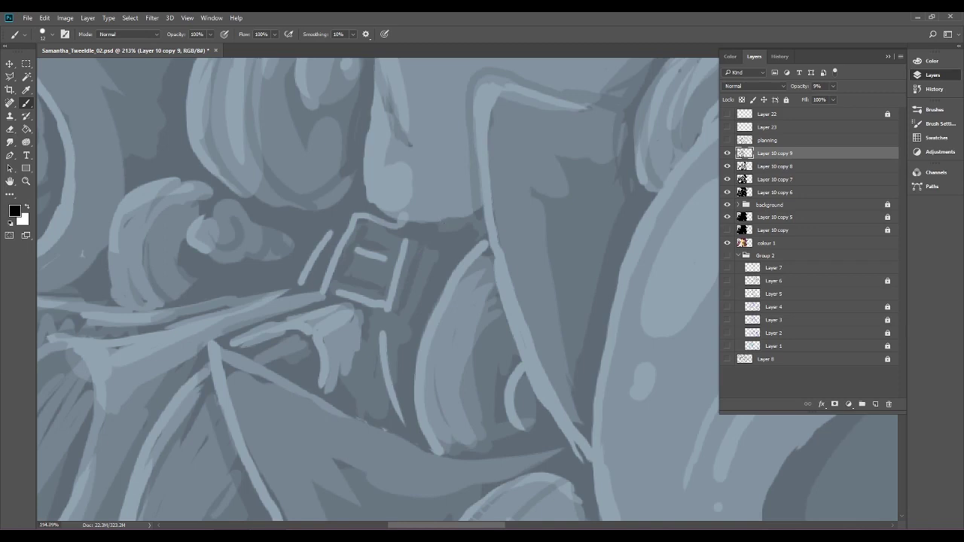
Check the buckle shading against the whole painting and save the document.
scroll(363, 281, "down", 5)
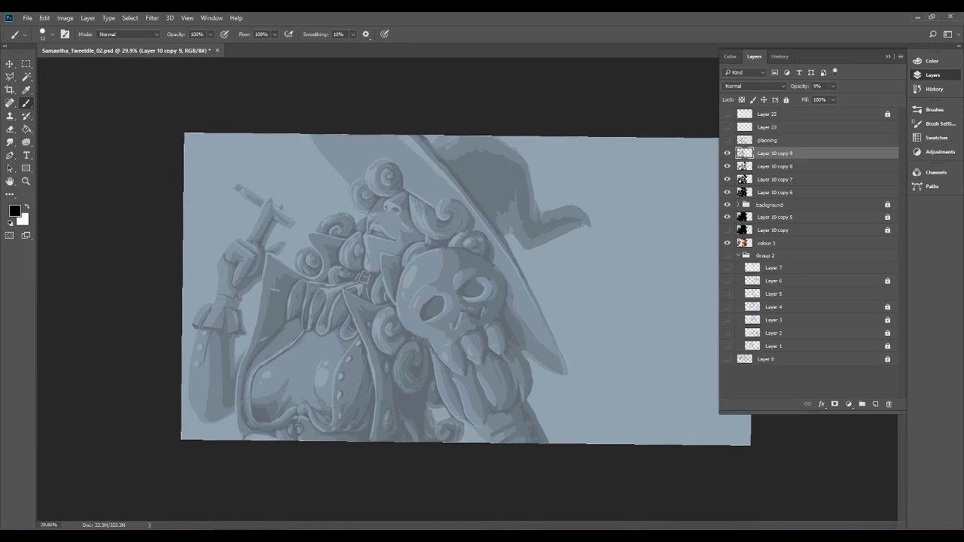
scroll(497, 288, "up", 5)
left_click_drag(391, 301, 673, 271)
scroll(527, 286, "down", 3)
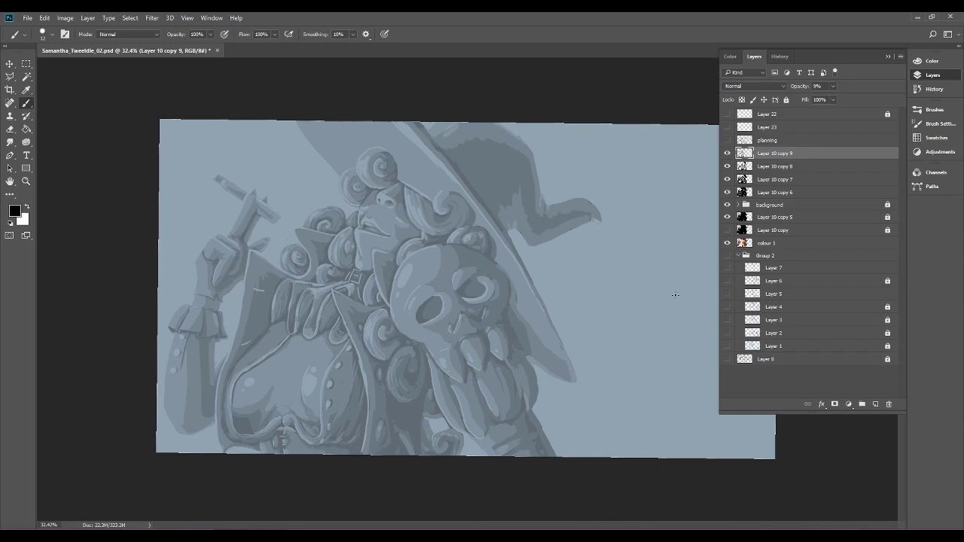
left_click(27, 17)
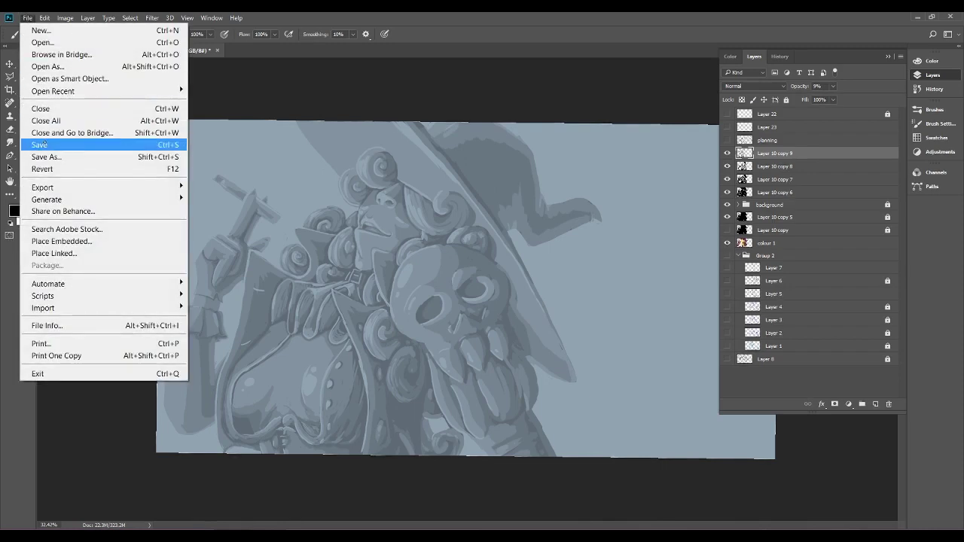
left_click(51, 144)
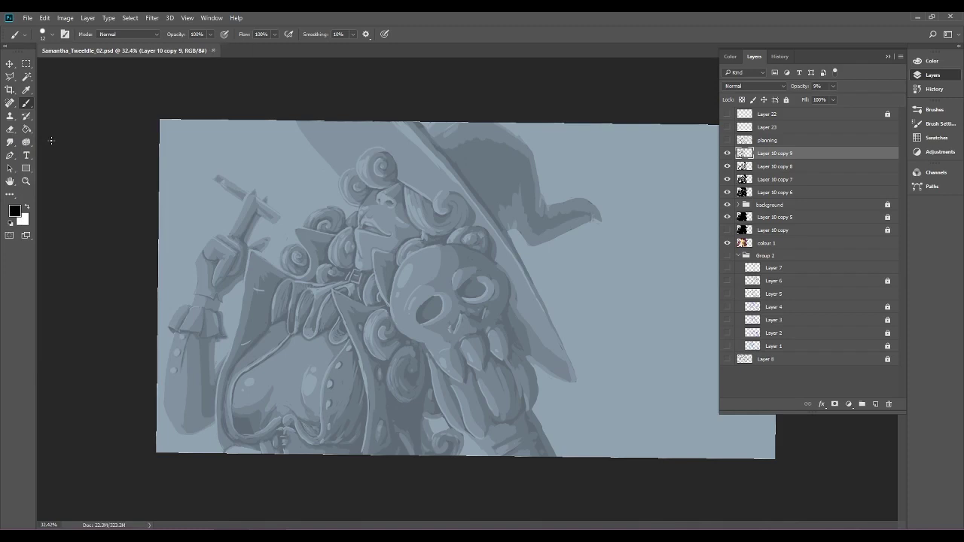
Paint a shadow along the edge of the raised finger beside the cigarette on Layer 10 copy 7.
scroll(478, 276, "up", 5)
left_click_drag(478, 277, 617, 292)
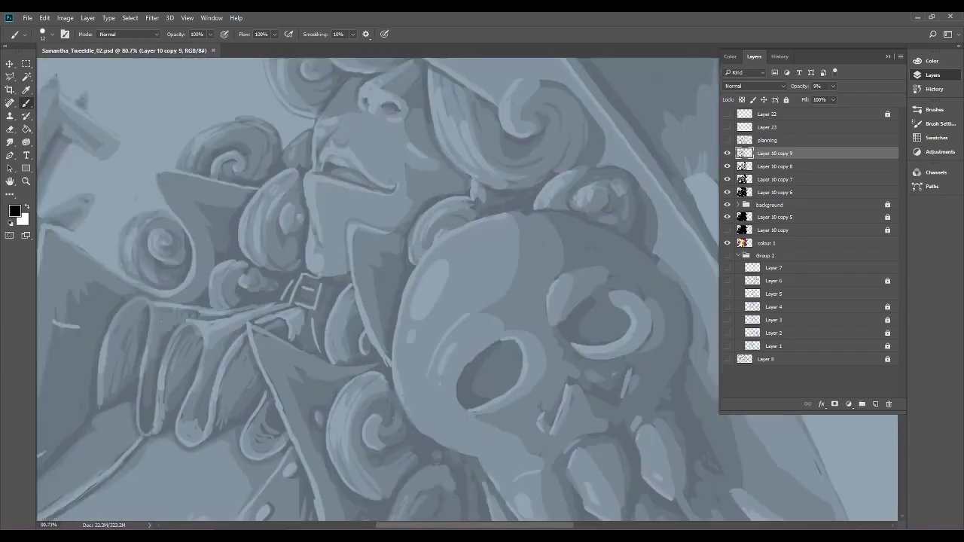
left_click_drag(74, 92, 333, 171)
scroll(333, 171, "up", 6)
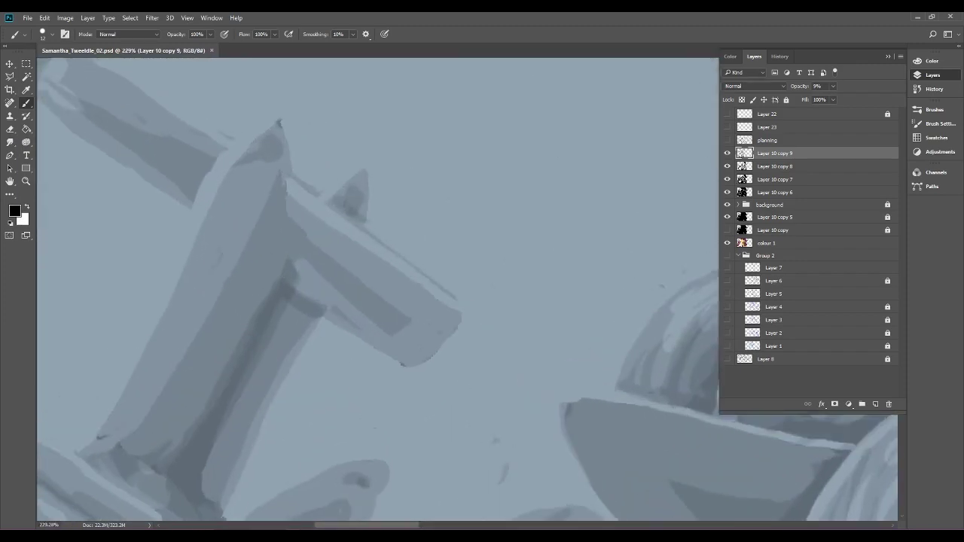
left_click(825, 179)
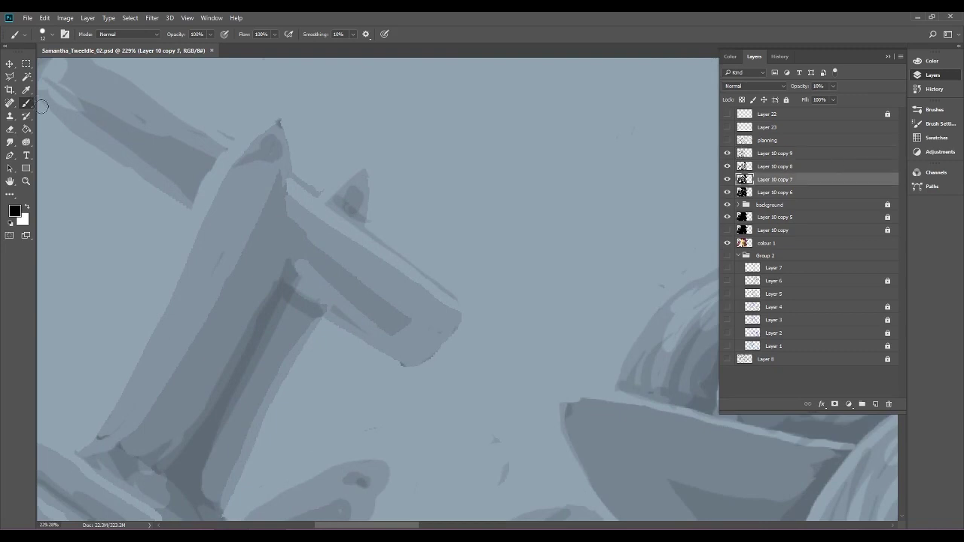
left_click_drag(288, 189, 289, 266)
Deepen the shadow along the raised finger's edge with brush strokes on Layer 10 copy 8 and Layer 10 copy 9.
left_click(806, 165)
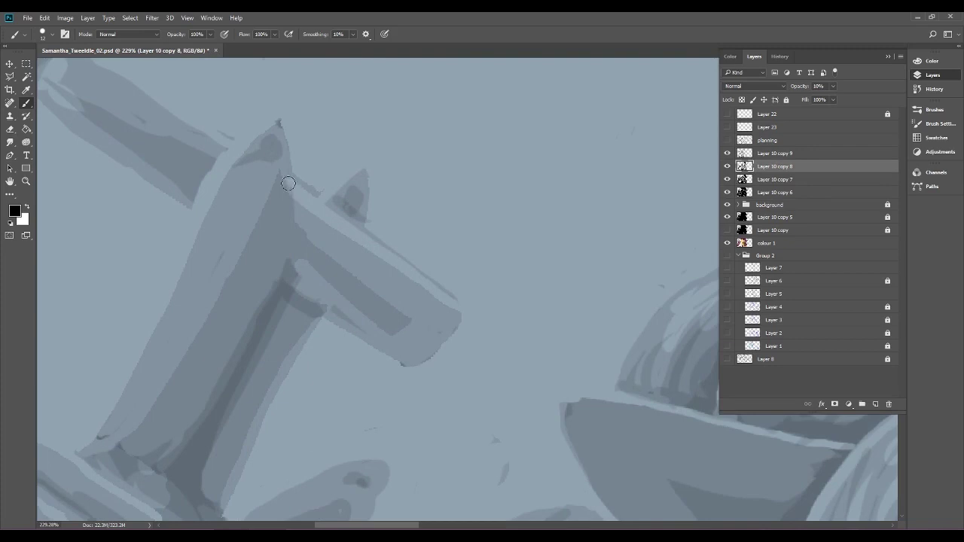
left_click_drag(288, 191, 287, 173)
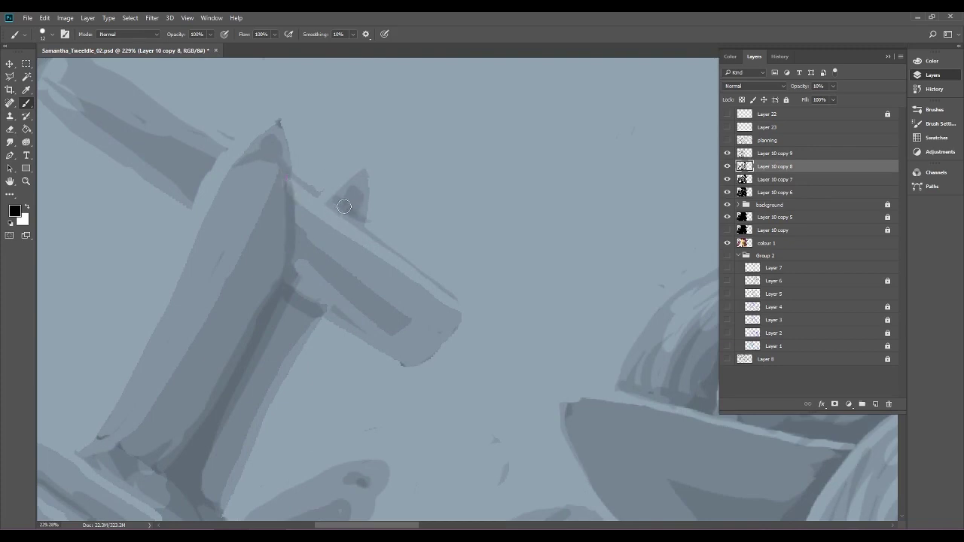
left_click(812, 155)
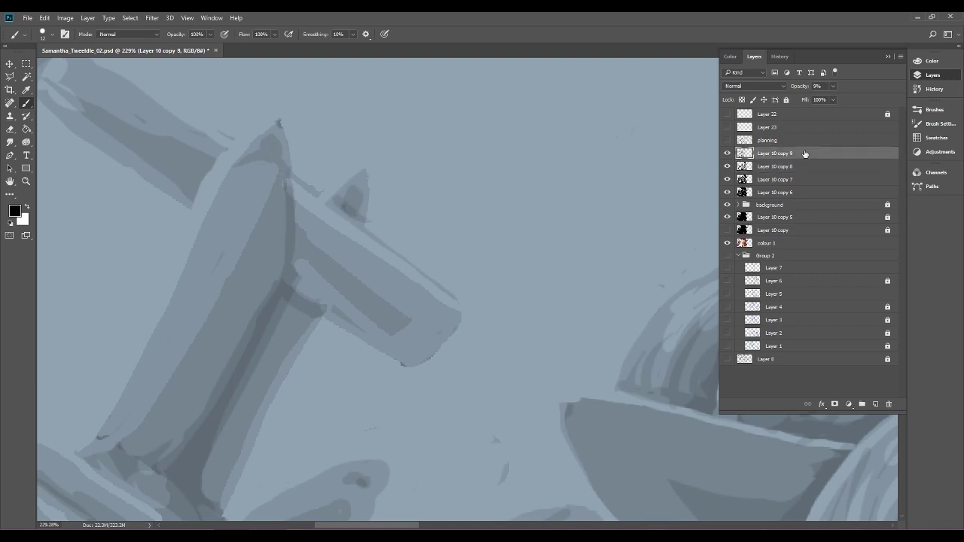
left_click_drag(283, 280, 286, 167)
left_click_drag(287, 289, 281, 298)
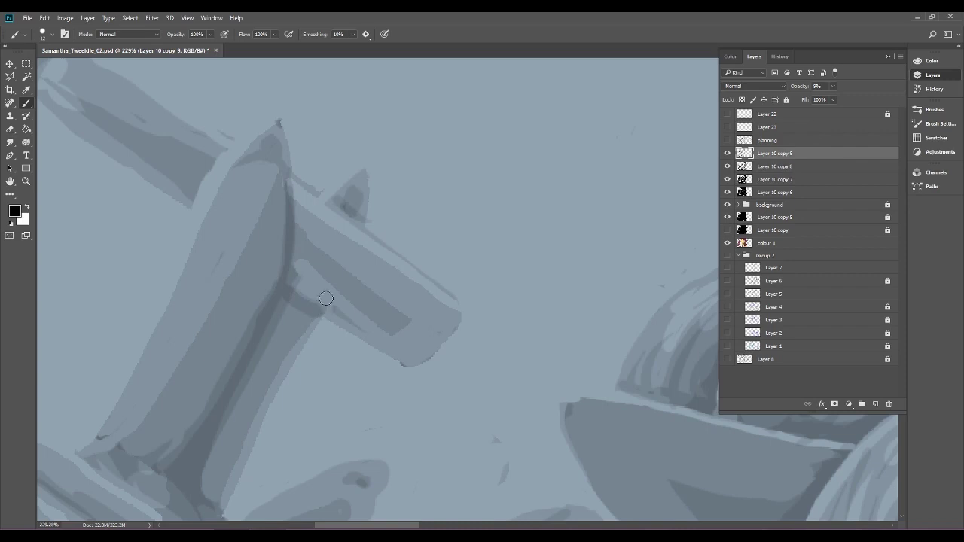
scroll(344, 282, "down", 5)
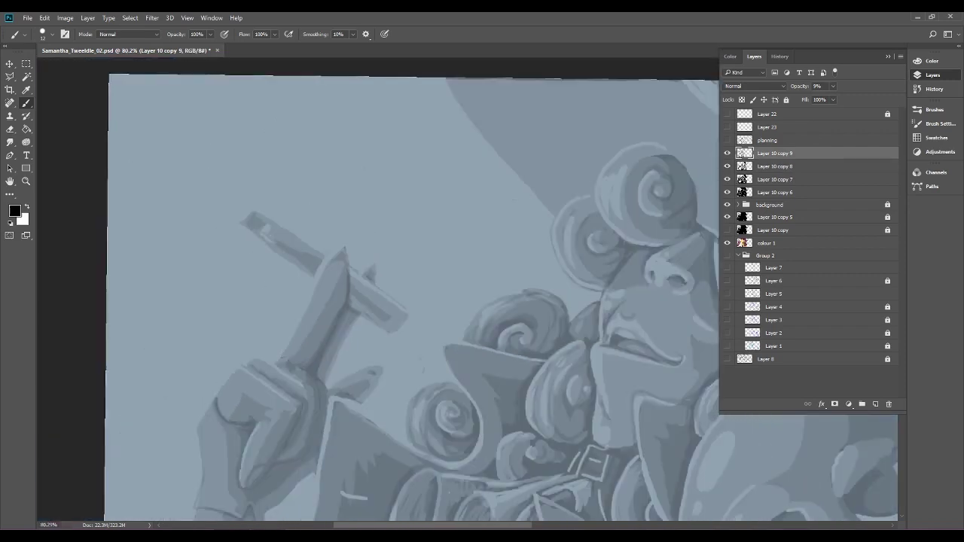
Switch to the Eraser on Layer 10 copy 8 for the raised fingers and undo the last change.
left_click(812, 167)
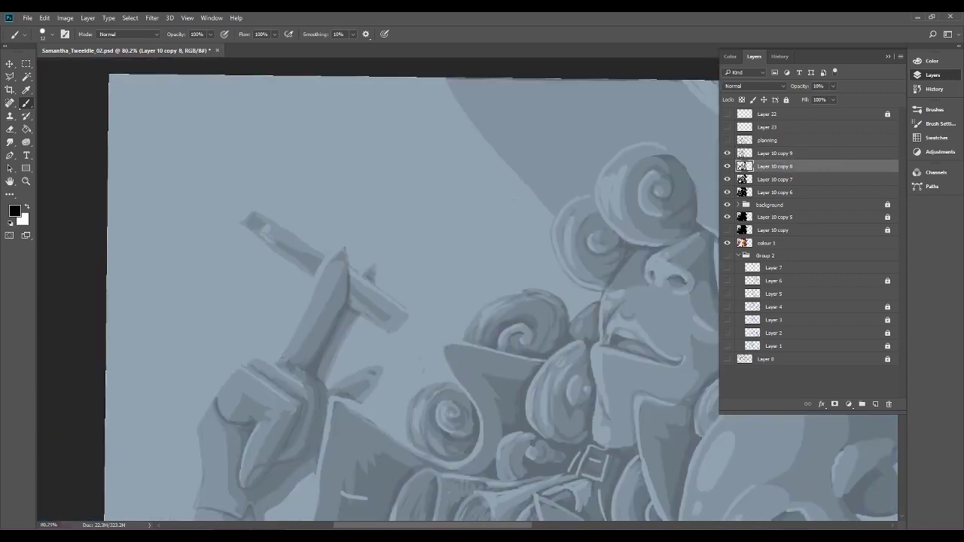
key("e")
scroll(344, 336, "up", 3)
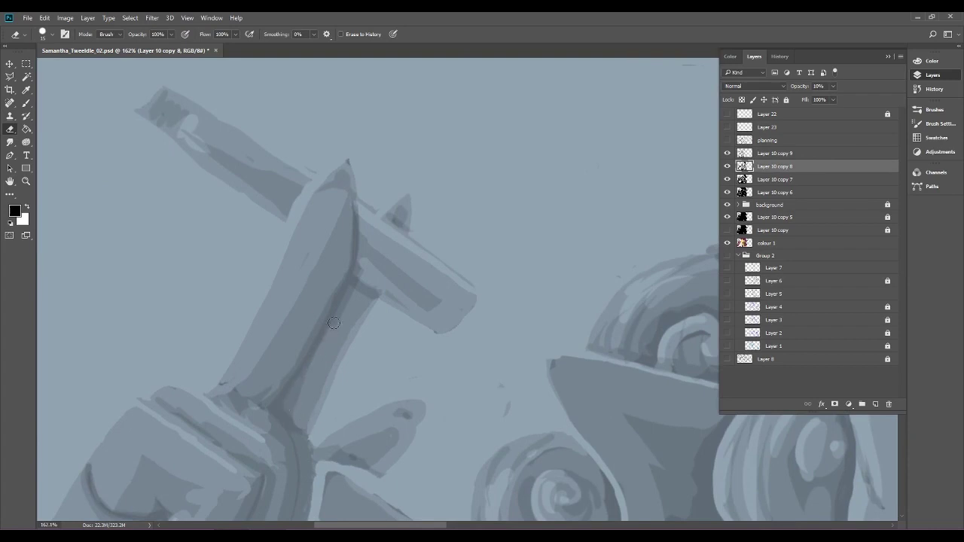
key("ctrl+Page_Down")
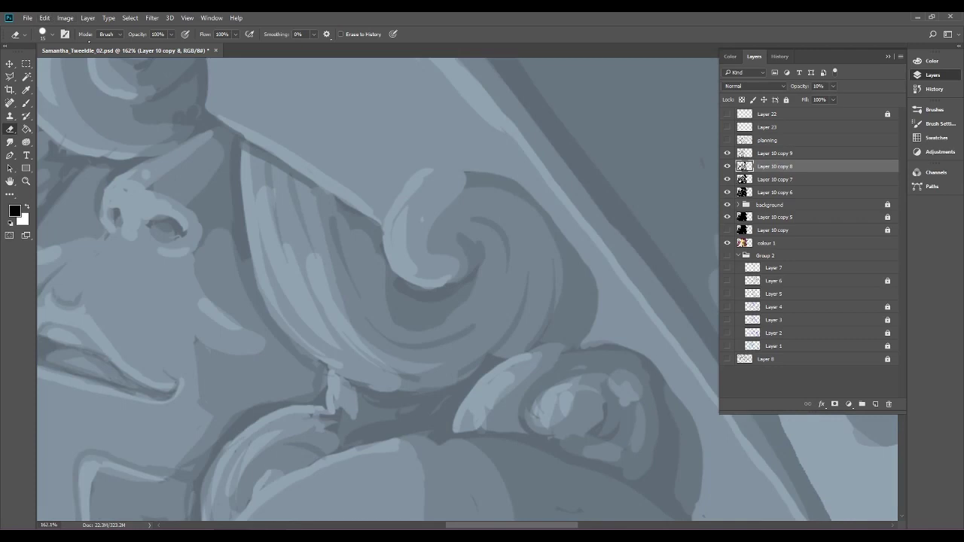
scroll(327, 496, "left", 10)
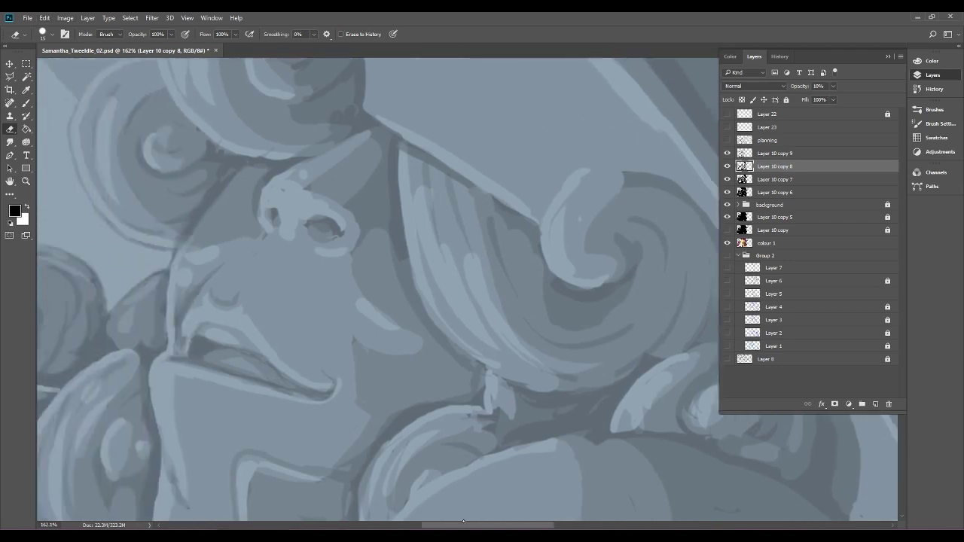
scroll(327, 497, "left", 10)
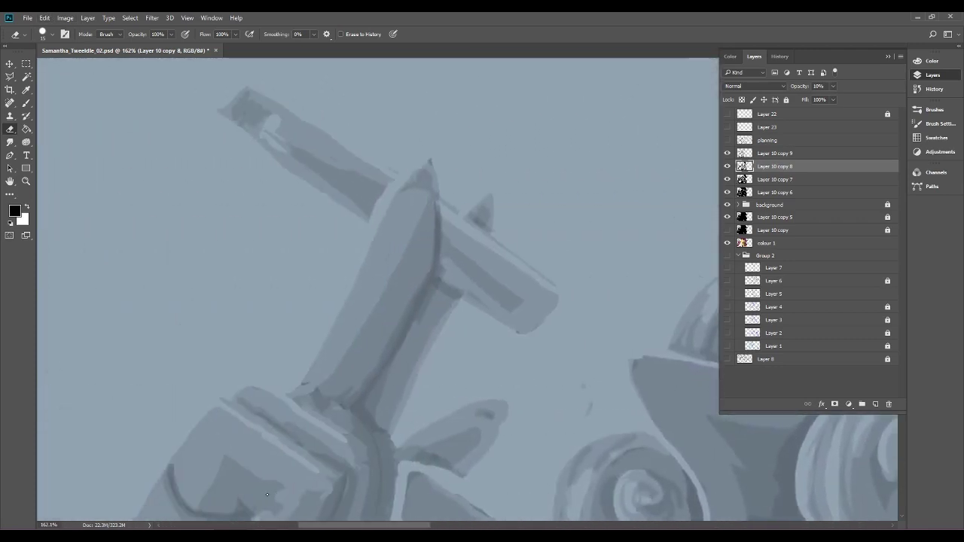
scroll(330, 513, "right", 10)
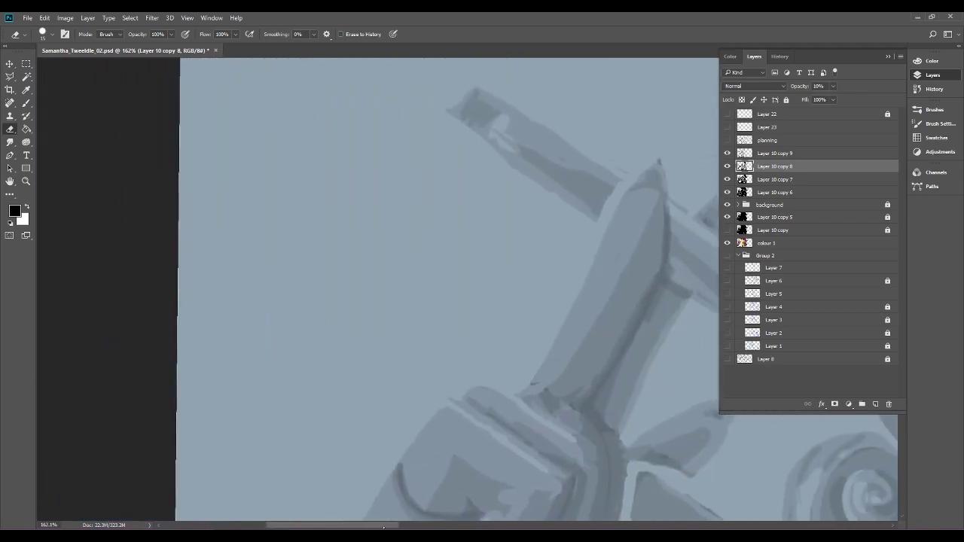
scroll(419, 475, "right", 12)
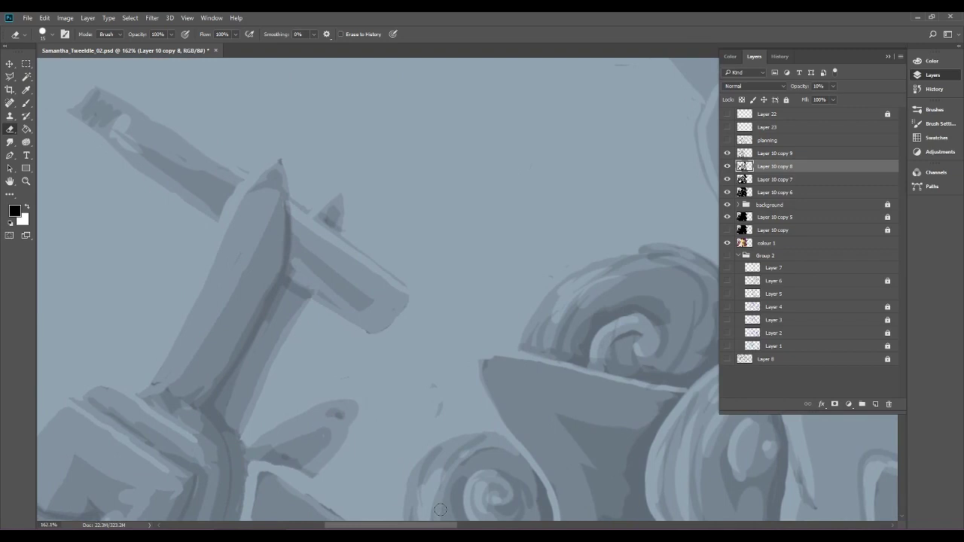
left_click(44, 17)
left_click(53, 23)
left_click(45, 18)
left_click(56, 37)
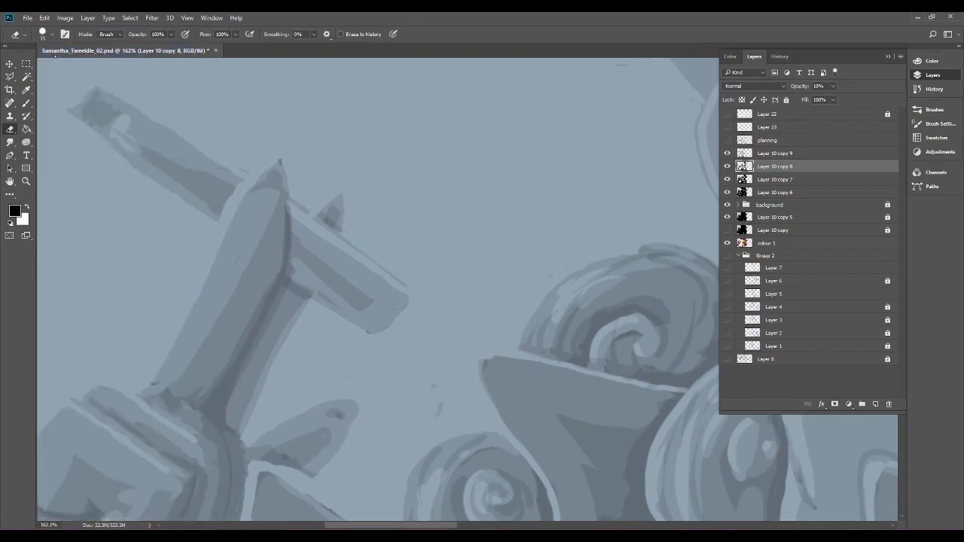
Erase part of the shadow between the raised fingers on Layer 10 copy 9.
left_click(833, 154)
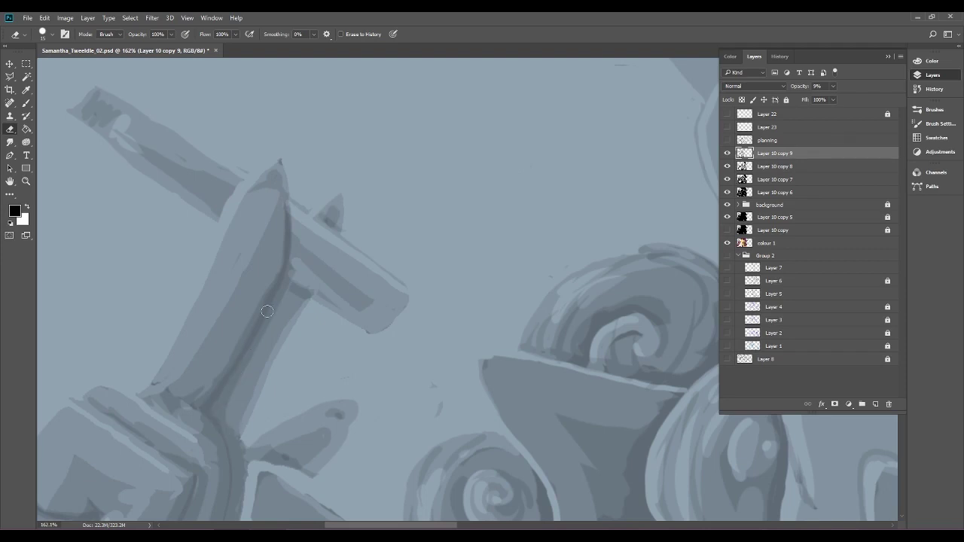
scroll(373, 349, "down", 5)
scroll(340, 399, "up", 4)
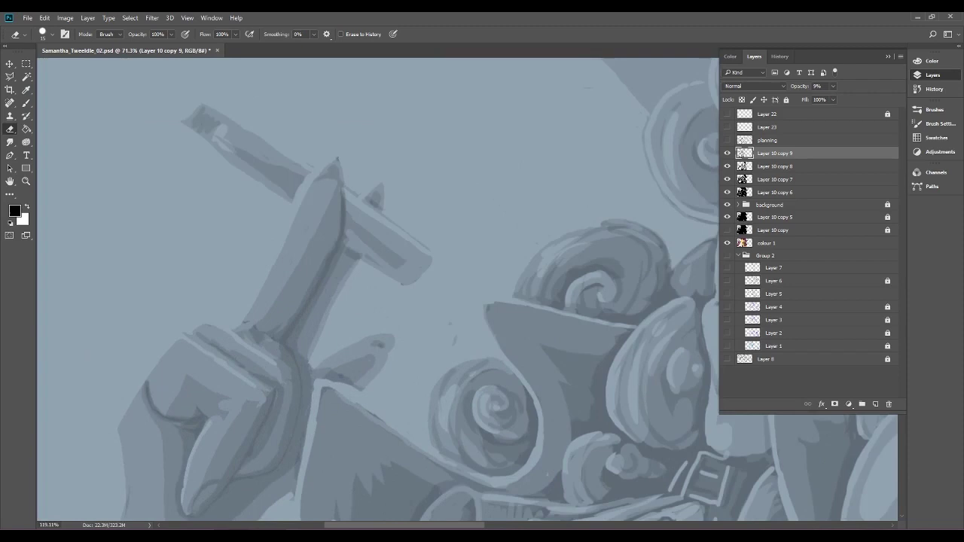
scroll(471, 324, "down", 3)
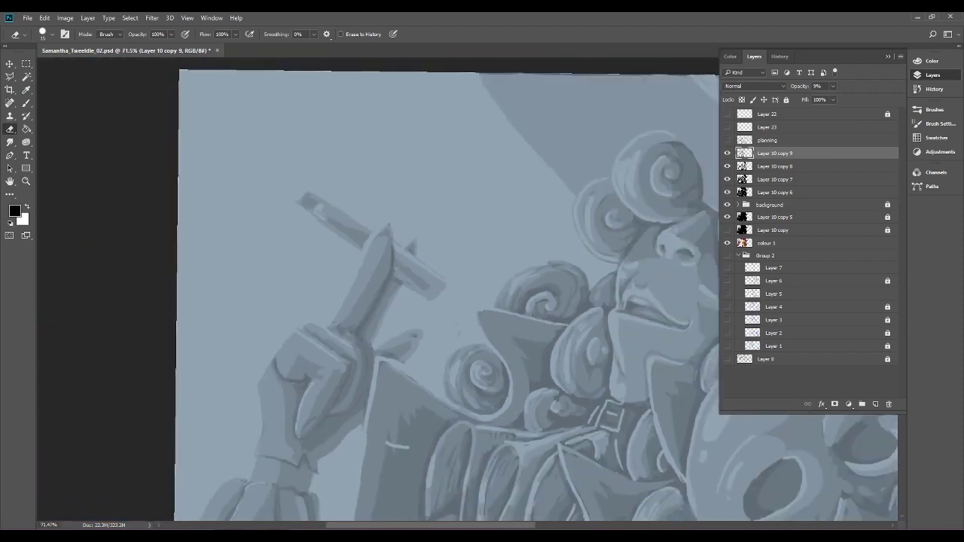
scroll(459, 324, "down", 3)
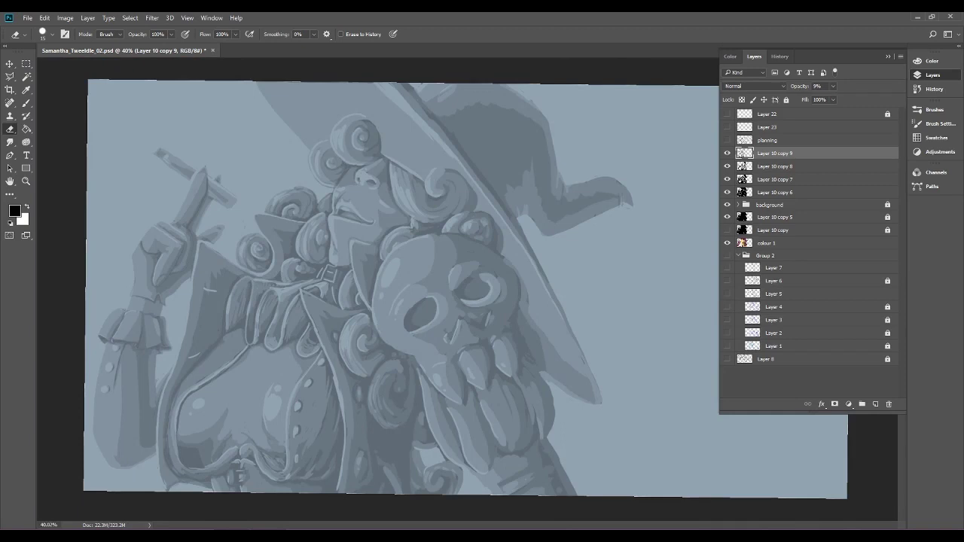
Compare the painting with and without Layer 10 copy 9, and check it against the planning sketch by toggling their visibility.
left_click(729, 153)
left_click(728, 154)
left_click(727, 140)
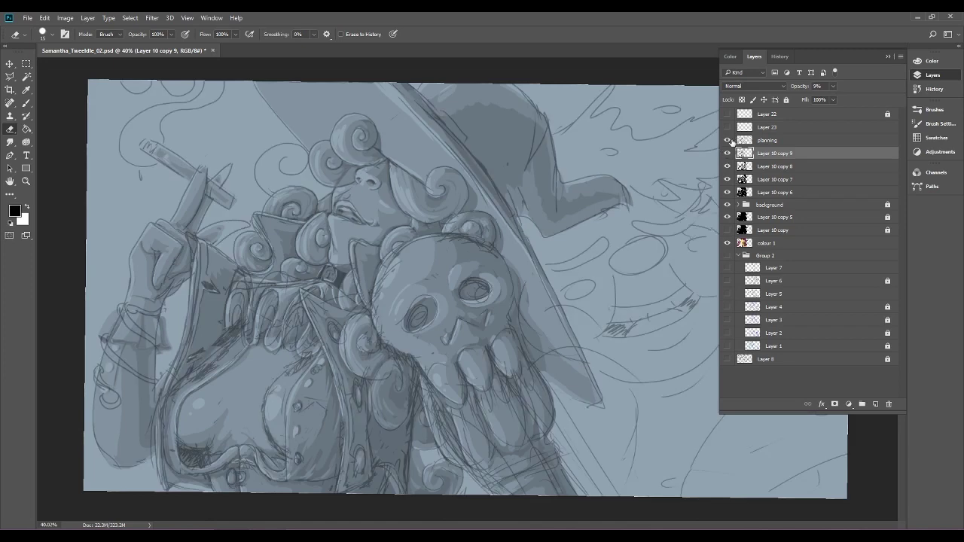
left_click(727, 141)
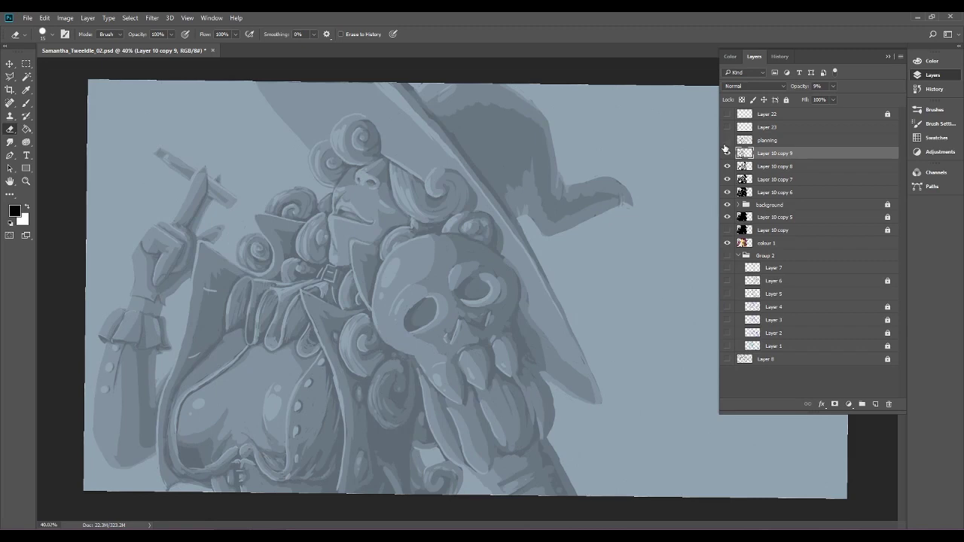
left_click(727, 141)
left_click(727, 141)
left_click(727, 142)
left_click(727, 141)
left_click(727, 141)
left_click(727, 142)
left_click(727, 141)
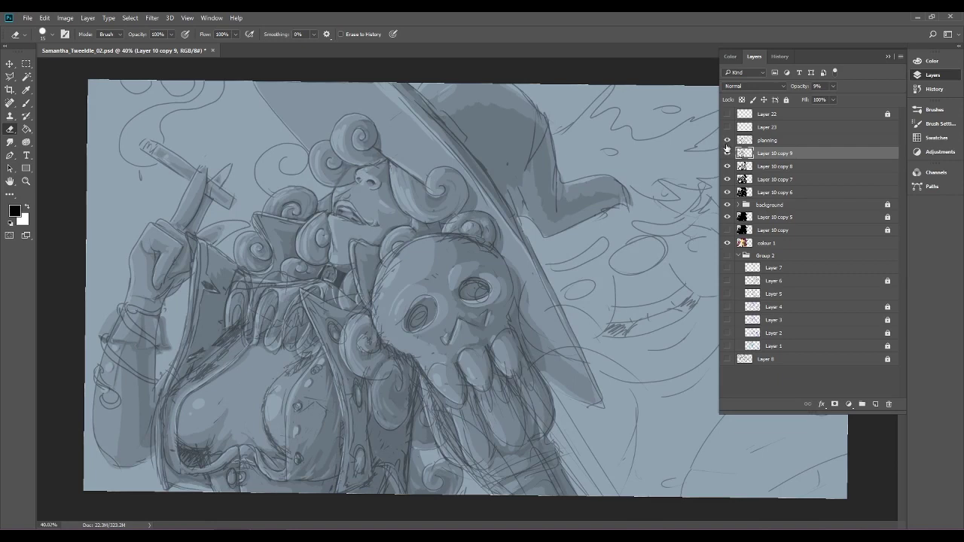
left_click(727, 142)
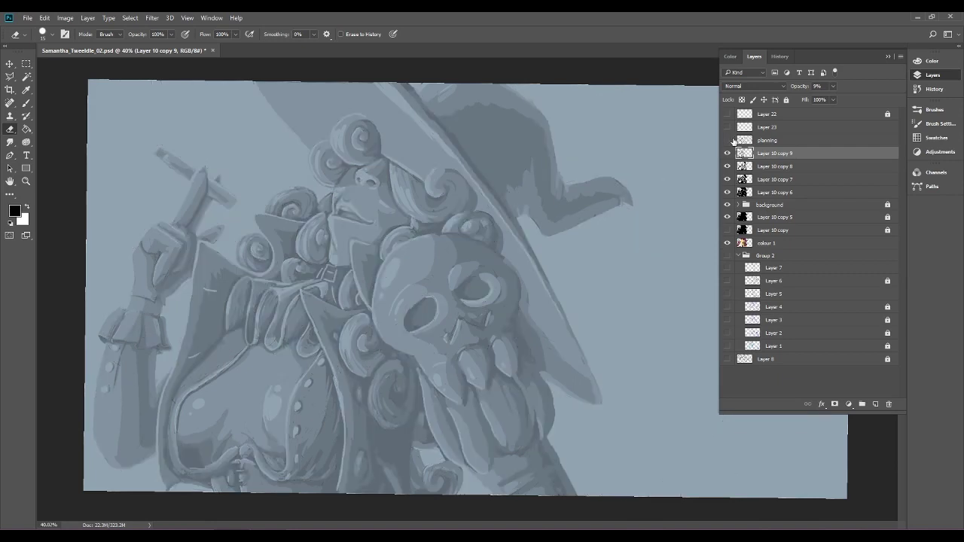
Paint fine shadow strokes at the inner corner of the witch's mouth on Layer 10 copy 6 with a 7 px brush.
left_click_drag(474, 255, 550, 255)
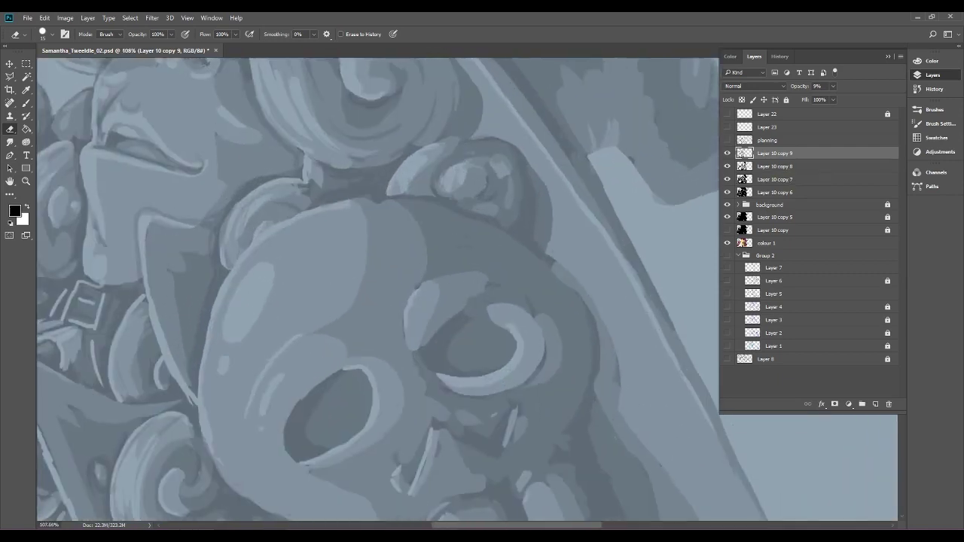
left_click_drag(249, 196, 482, 315)
left_click_drag(368, 189, 443, 188)
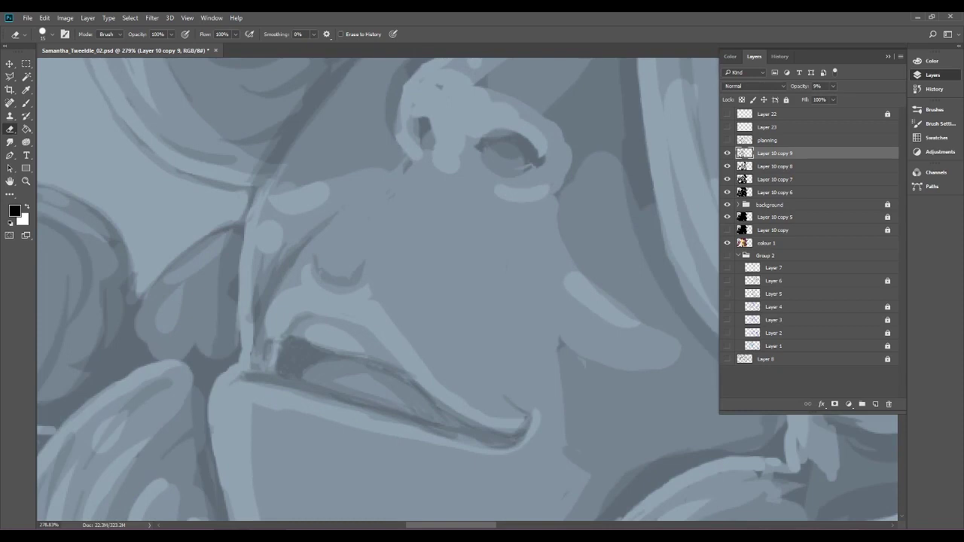
left_click(775, 193)
left_click(728, 193)
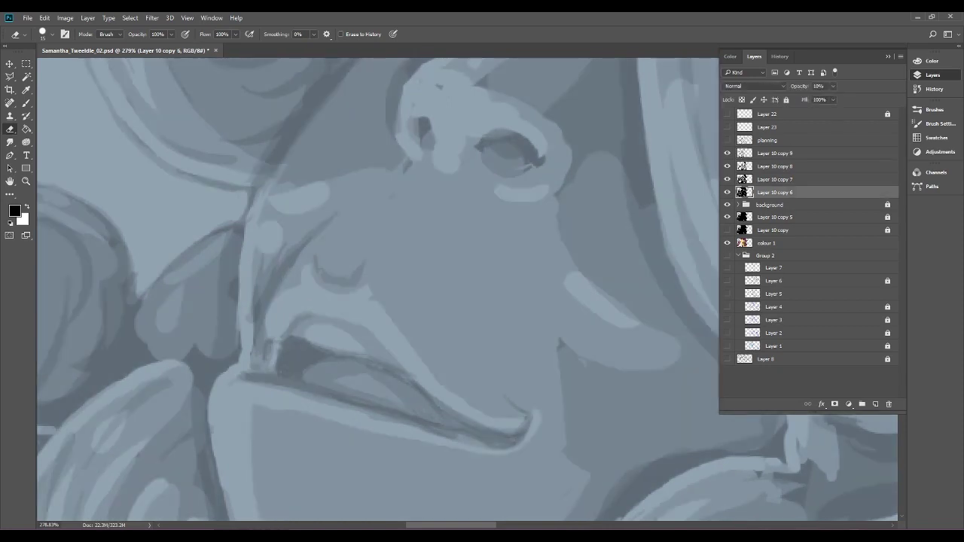
left_click(26, 103)
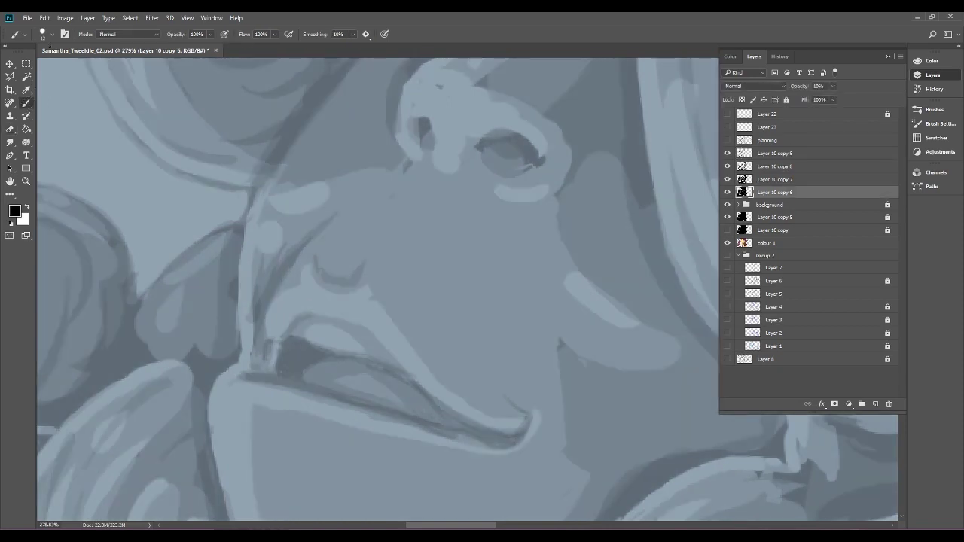
left_click(51, 34)
left_click_drag(61, 67, 57, 66)
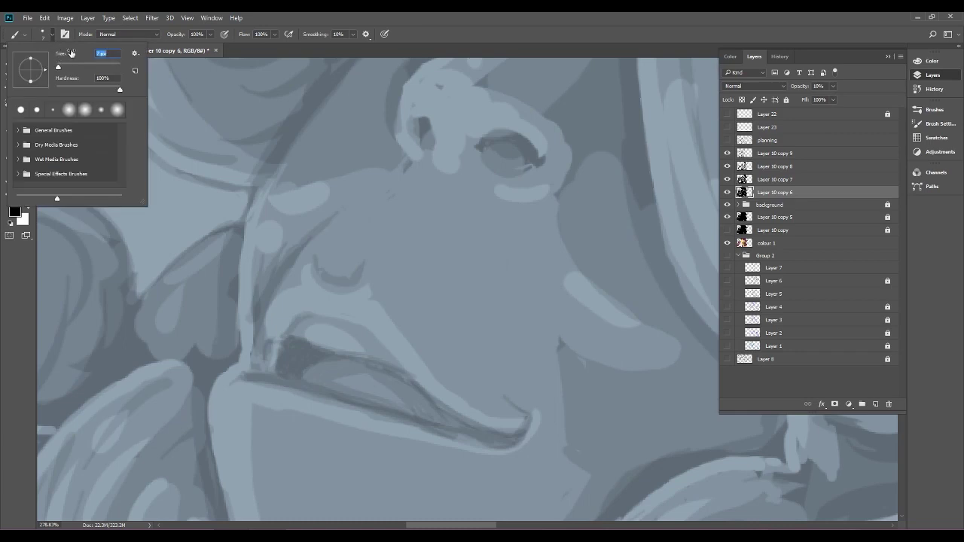
left_click(264, 358)
left_click_drag(265, 361, 273, 304)
left_click_drag(265, 370, 271, 321)
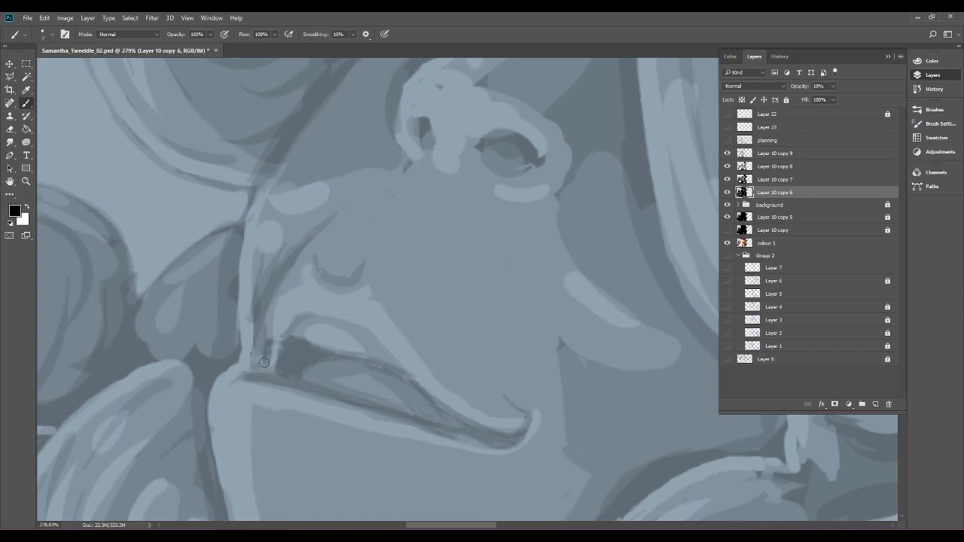
Erase shading beside the corner of the lips on Layer 10 copy 7, Layer 10 copy 8 and Layer 10 copy 9.
scroll(443, 334, "down", 10)
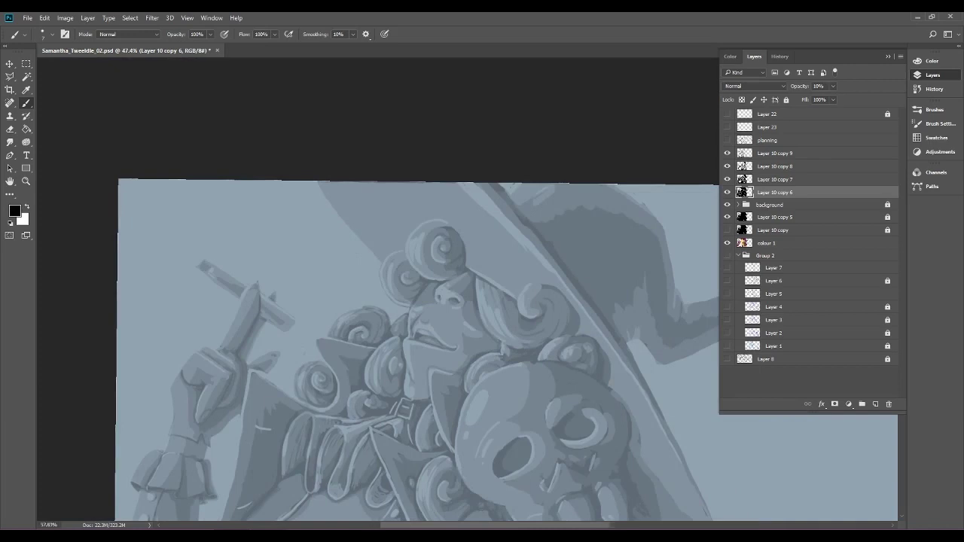
scroll(503, 351, "up", 4)
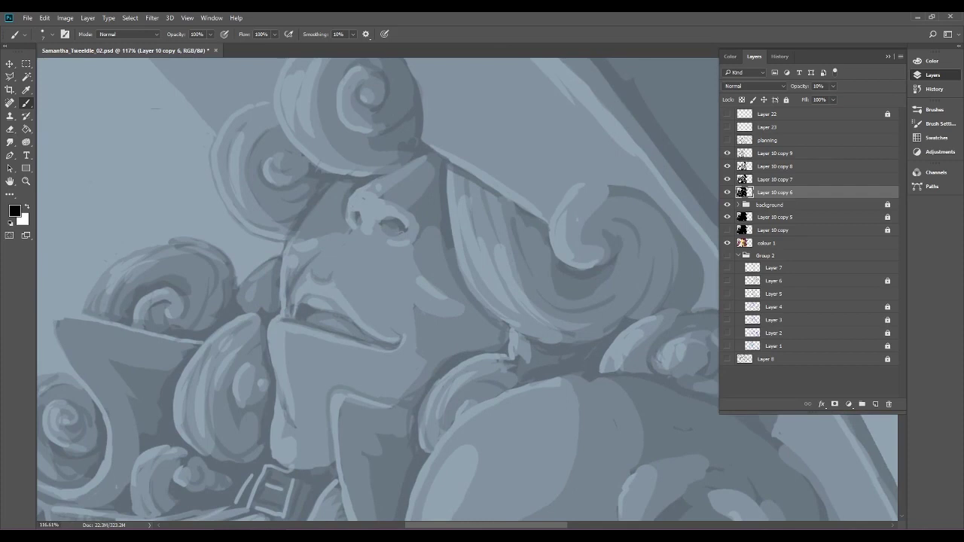
scroll(407, 203, "up", 5)
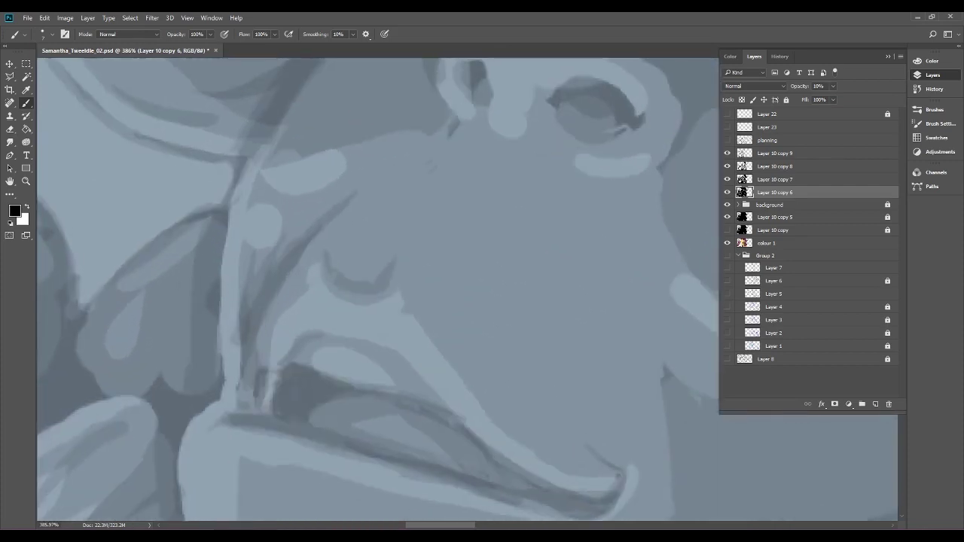
left_click(812, 178)
left_click(9, 129)
left_click_drag(262, 348, 254, 400)
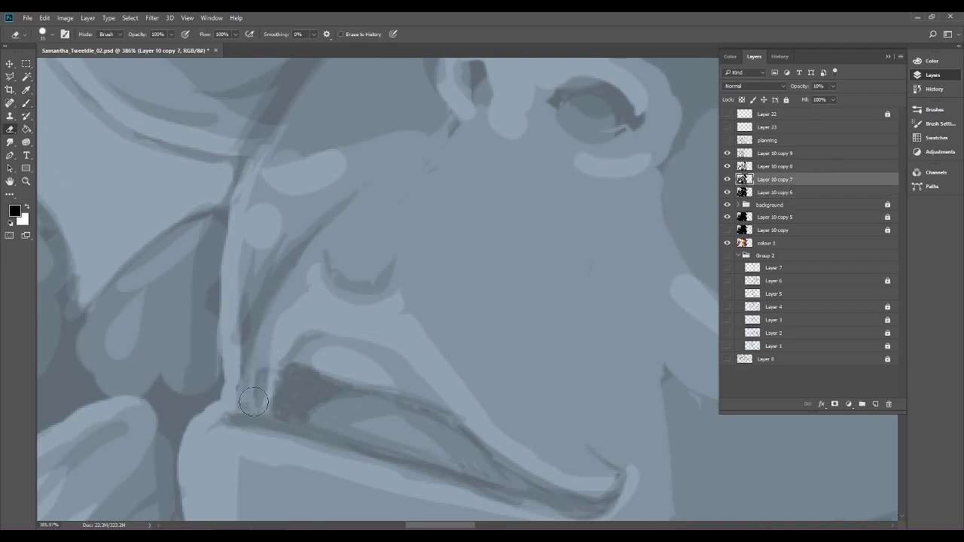
left_click(812, 166)
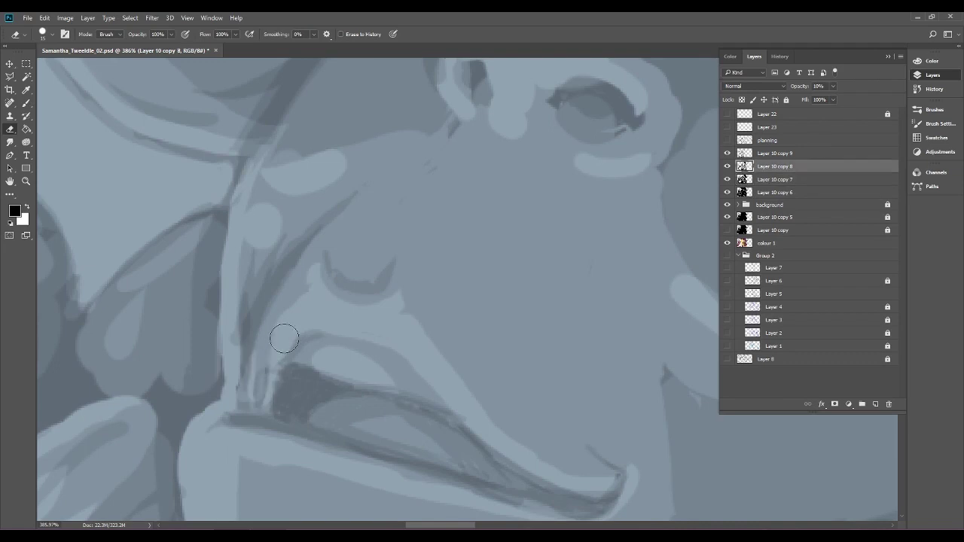
left_click(829, 153)
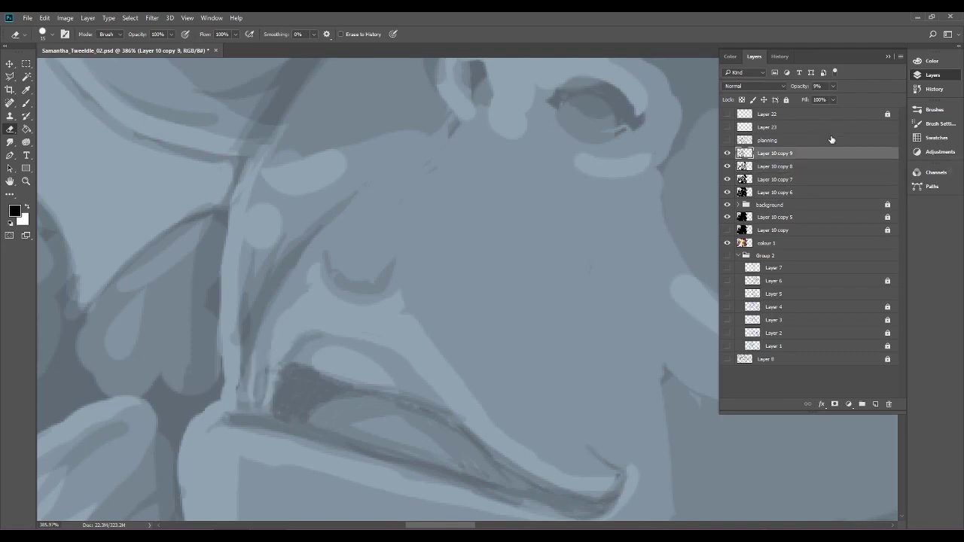
left_click_drag(270, 357, 254, 395)
Lighten the area above the dark mouth opening by erasing on Layer 10 copy 9, copy 8 and copy 7.
left_click_drag(460, 317, 339, 319)
scroll(455, 338, "up", 6)
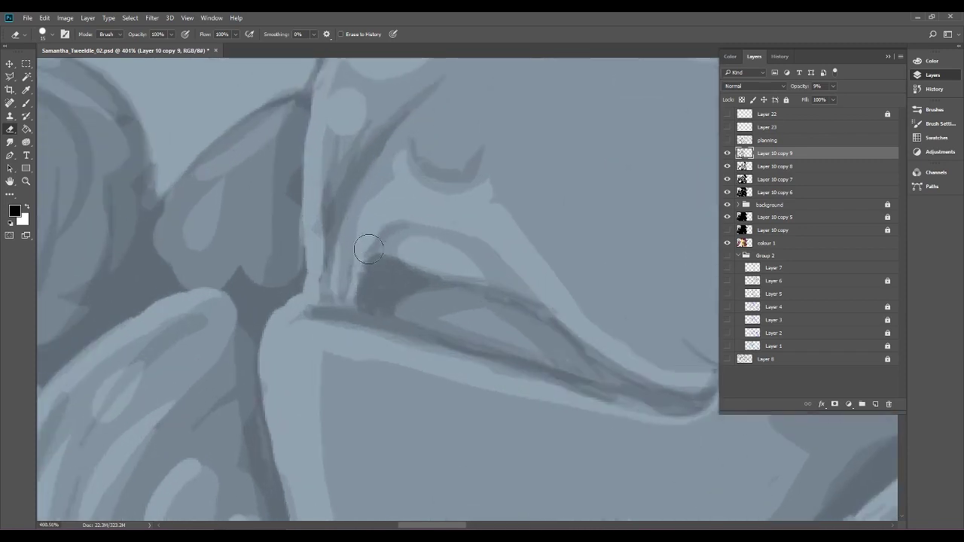
key("alt+bracketleft")
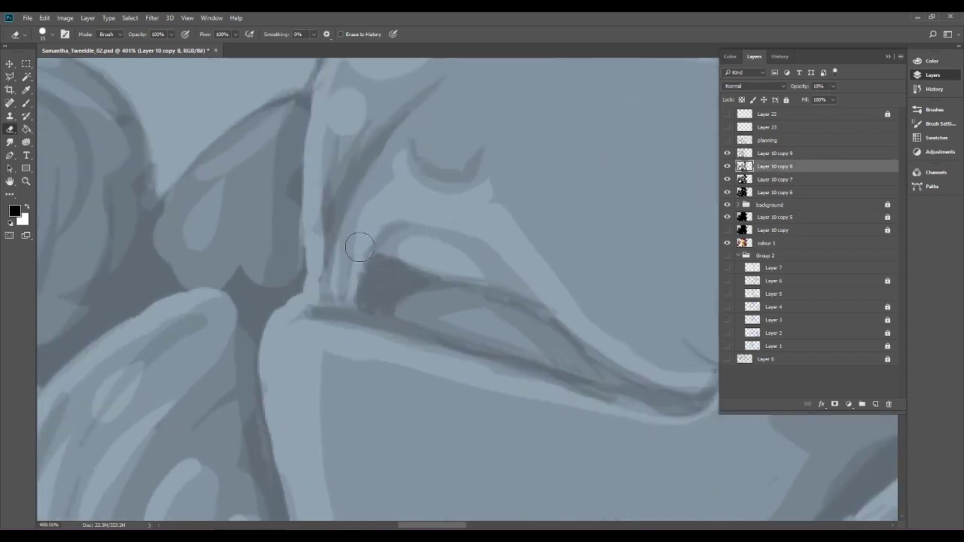
left_click(813, 179)
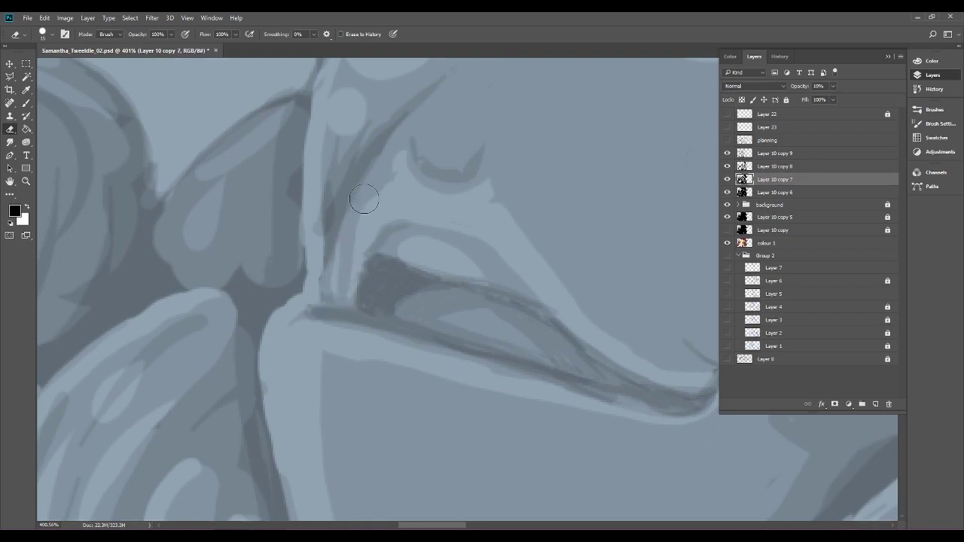
Erase the stray specks in the background between the raised hand and hair curls on Layer 10 copy 8 and copy 9.
left_click_drag(489, 302, 384, 301)
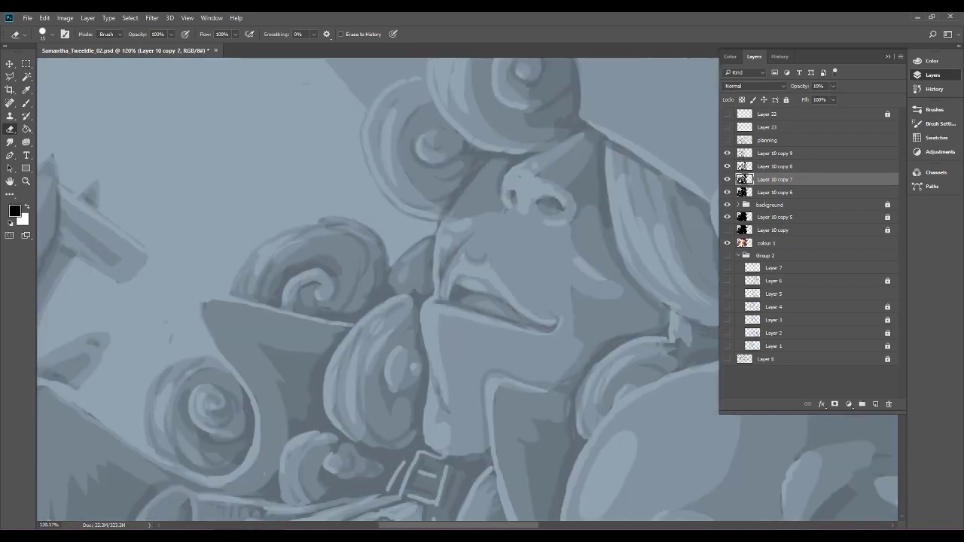
scroll(405, 150, "down", 4)
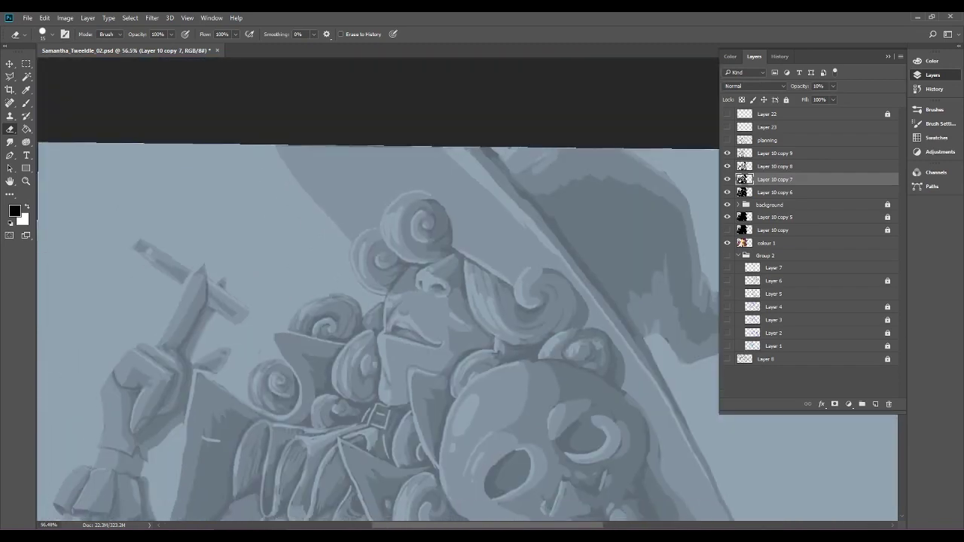
left_click_drag(377, 317, 457, 228)
scroll(358, 256, "up", 4)
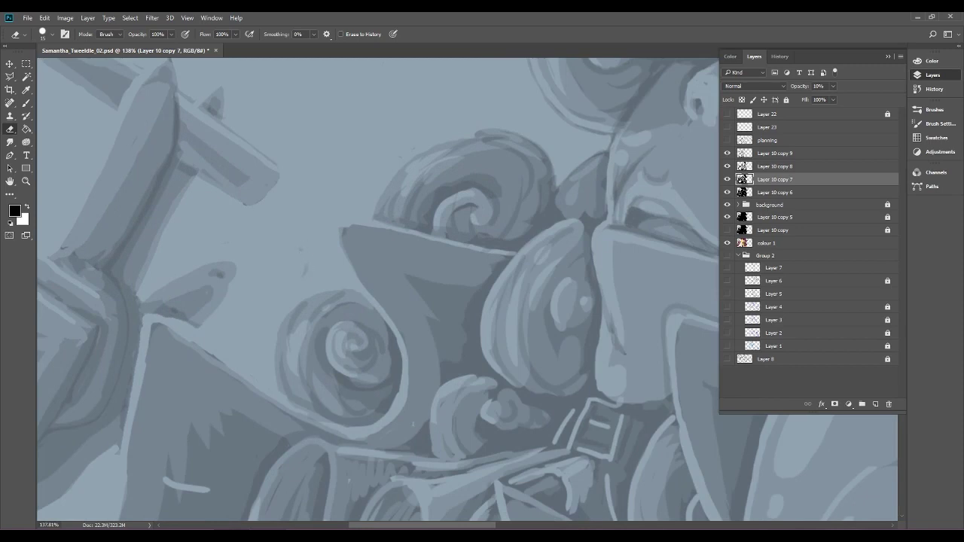
key("alt+bracketleft")
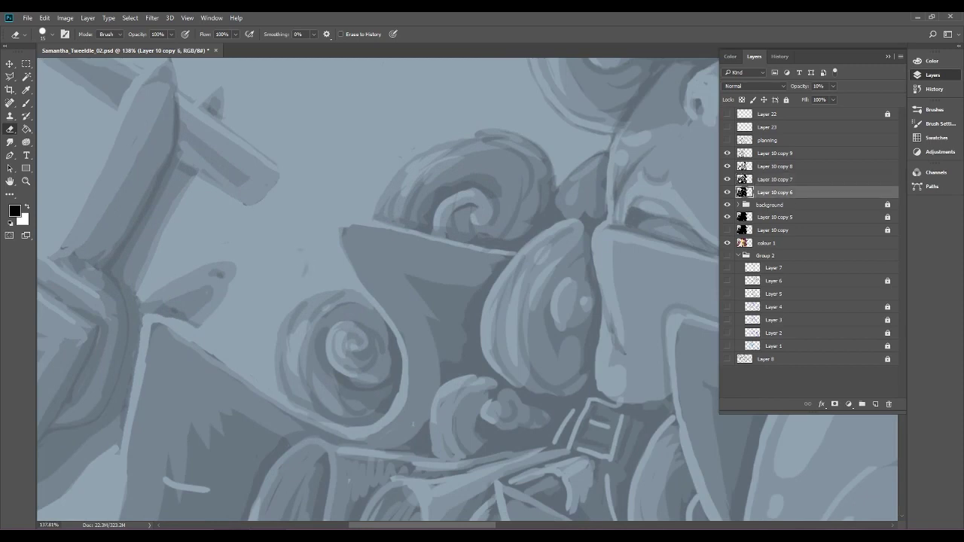
left_click(816, 165)
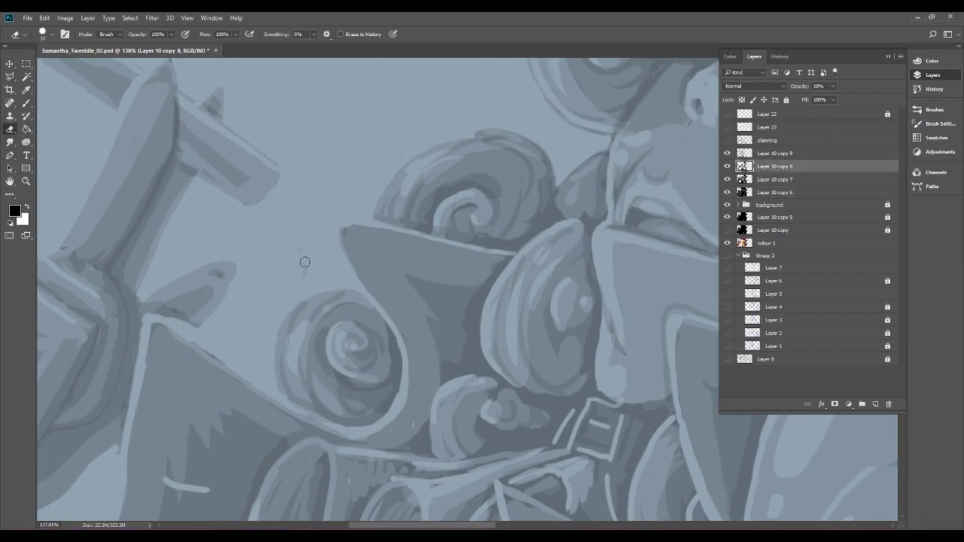
left_click(815, 153)
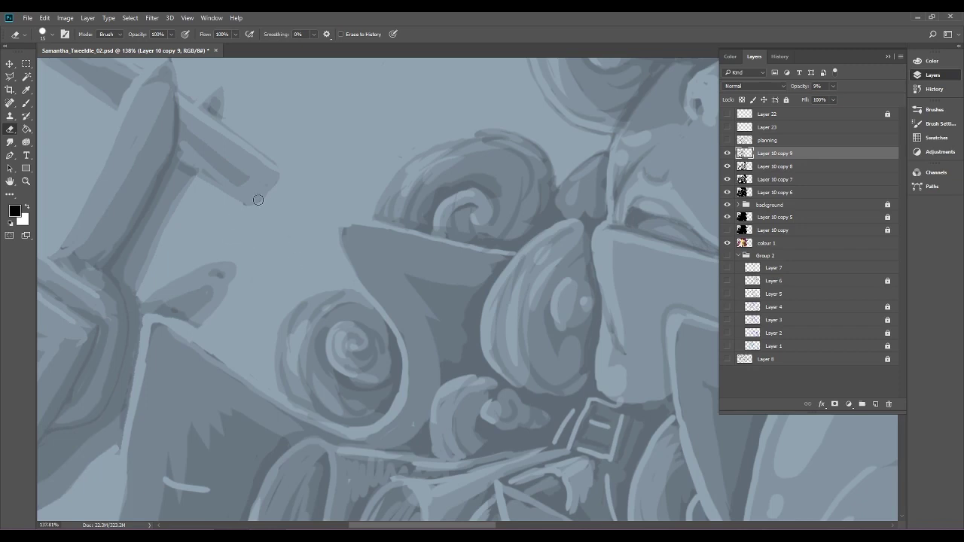
Hide Layer 10 copy 9, copy 8 and copy 7, and set the opacity of Layer 10 copy 6 to 100%.
left_click_drag(422, 332, 346, 332)
left_click_drag(422, 331, 420, 296)
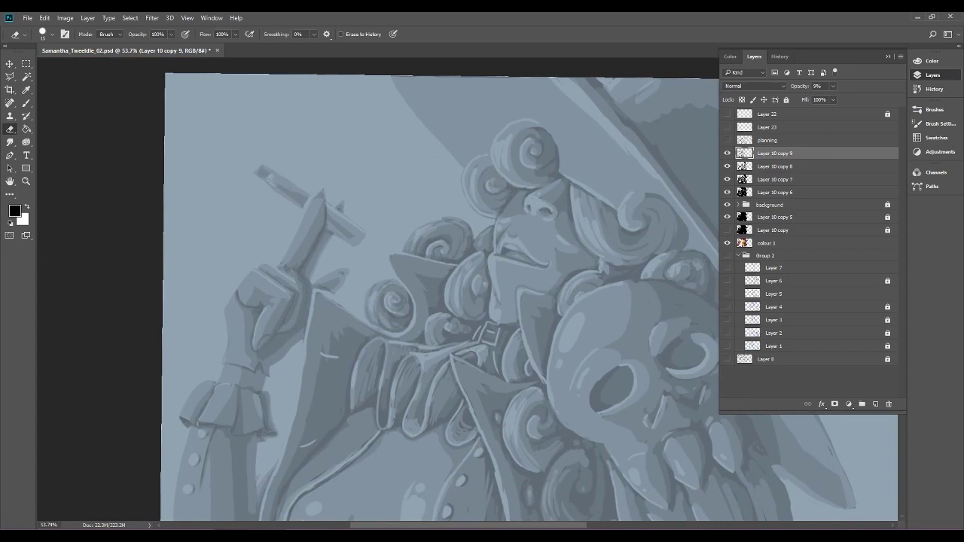
left_click(727, 153)
left_click(727, 165)
left_click(727, 180)
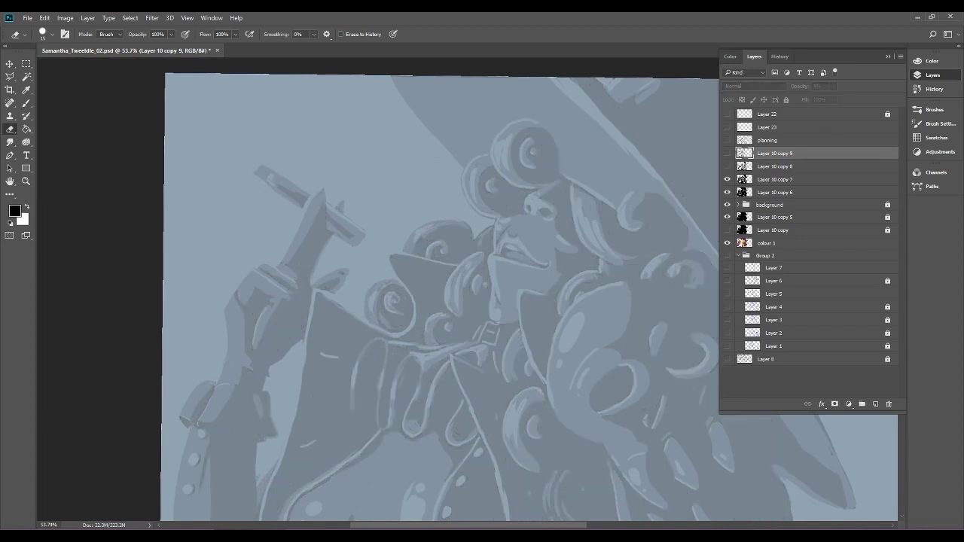
left_click(776, 192)
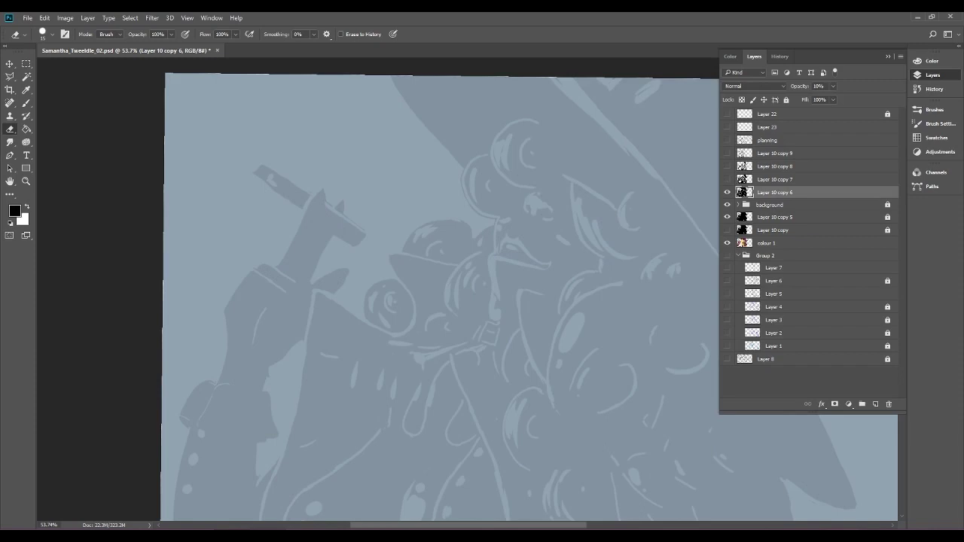
left_click(834, 86)
left_click_drag(831, 98, 881, 97)
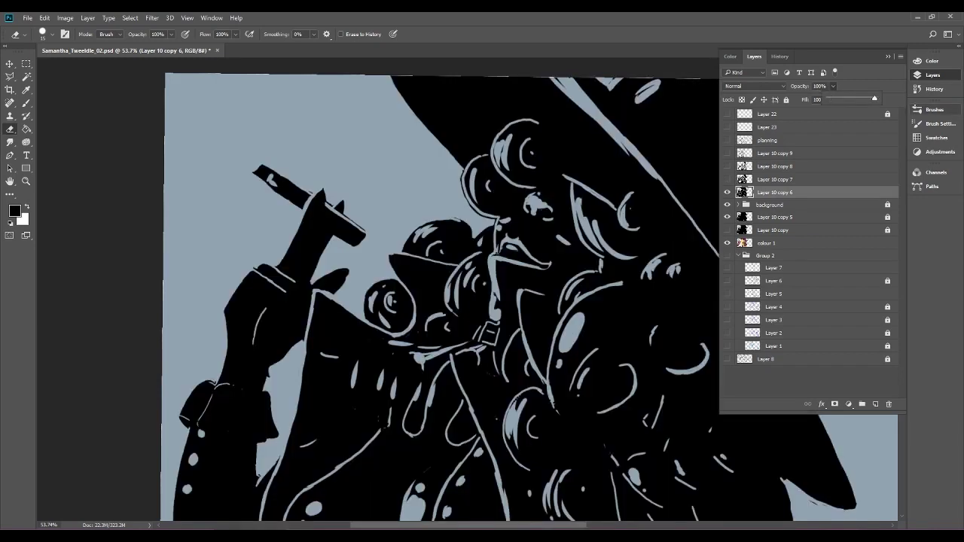
Touch up the sleeve cuff on Layer 10 copy 6 with the Brush and erase the stray marks along its upper edge.
left_click_drag(169, 195, 113, 195)
scroll(376, 264, "up", 5)
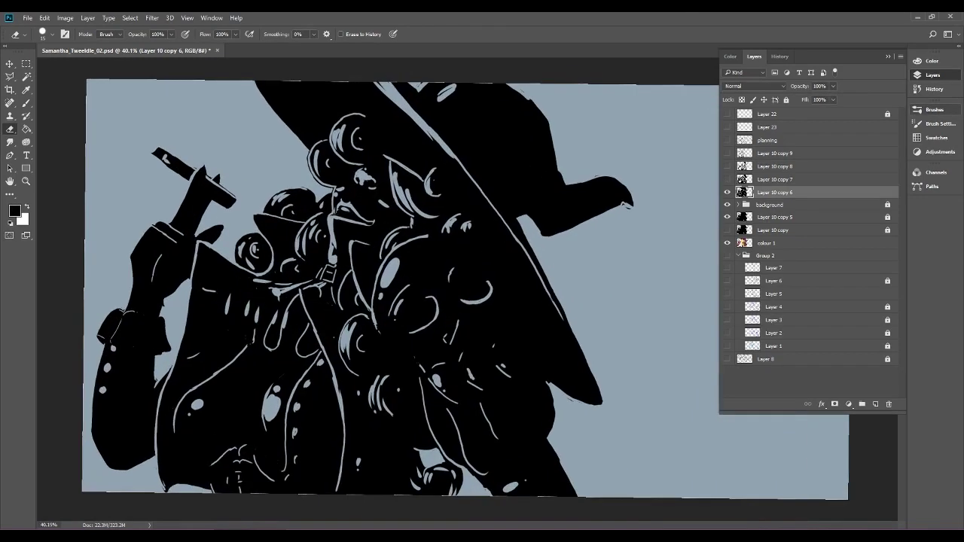
scroll(433, 219, "up", 1)
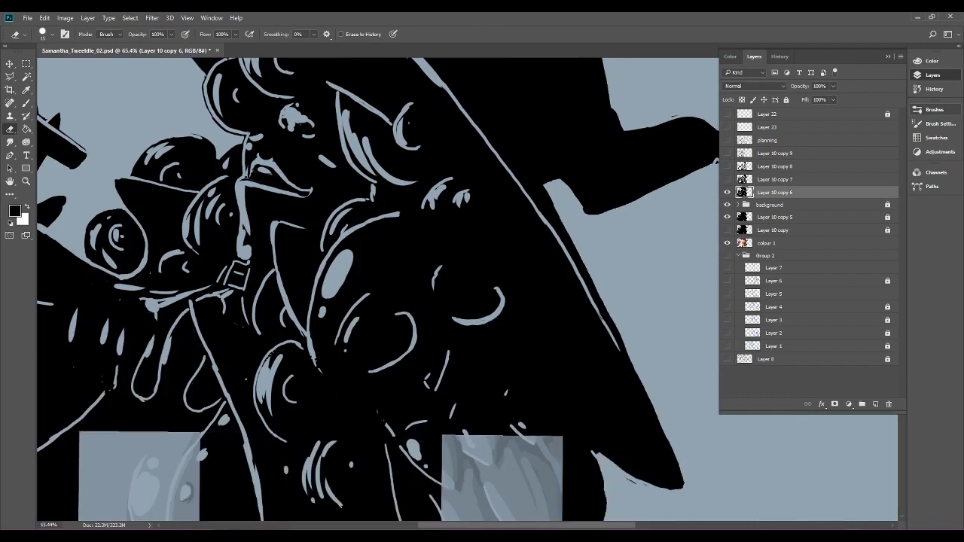
left_click_drag(123, 316, 592, 201)
scroll(102, 248, "up", 3)
key("b")
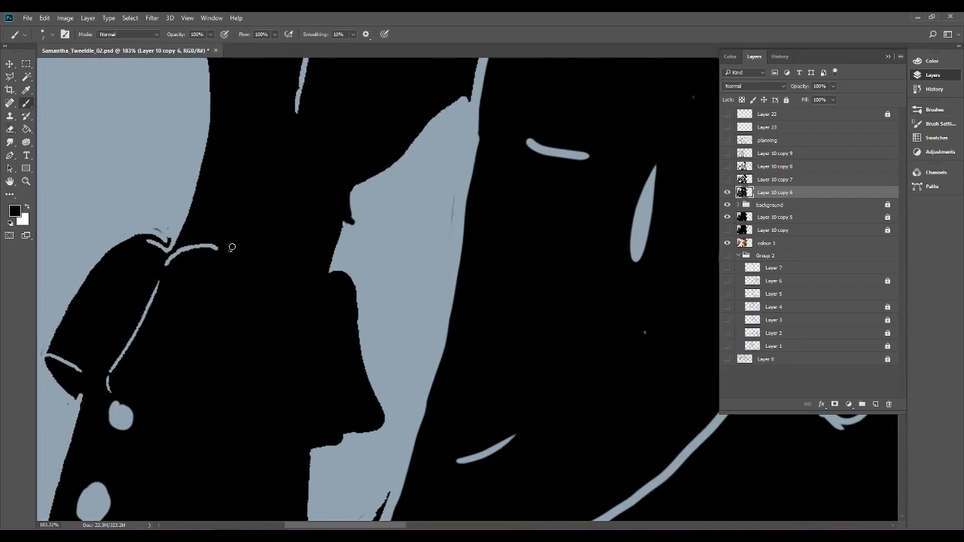
key("e")
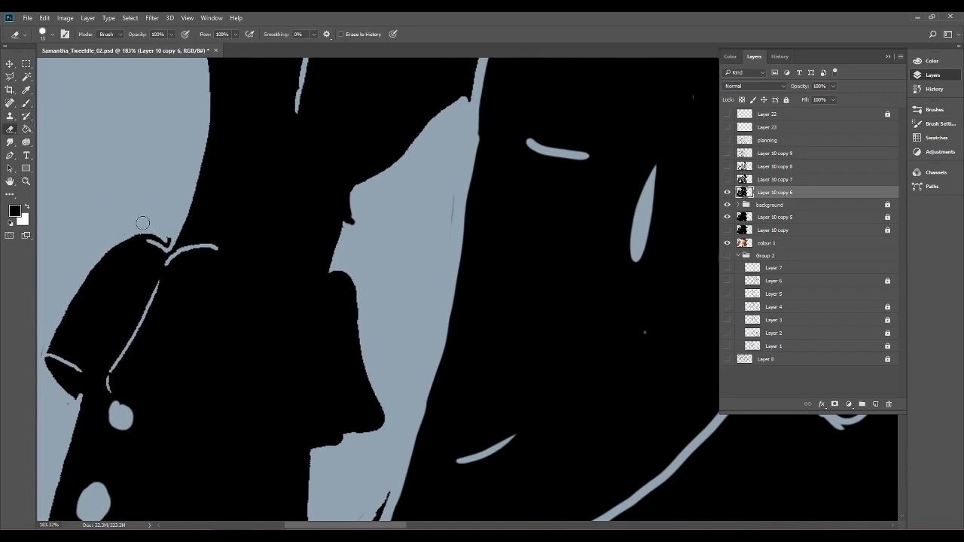
Erase the ragged marks along the lower sleeve and in the gap between sleeve and coat on Layer 10 copy 6.
scroll(389, 305, "down", 5)
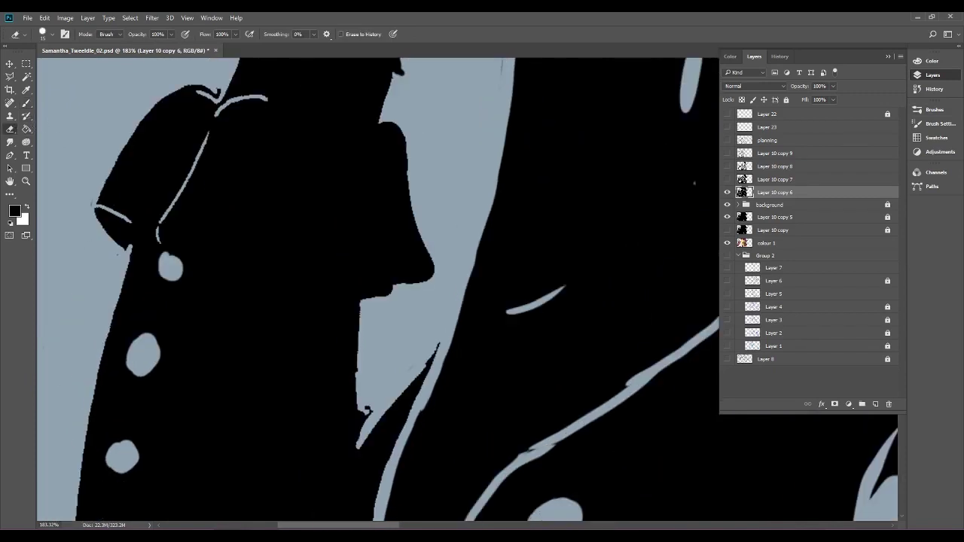
mouse_move(388, 305)
left_mouse_down()
mouse_move(368, 337)
mouse_move(332, 373)
left_mouse_up()
mouse_move(328, 333)
left_mouse_down()
mouse_move(326, 397)
mouse_move(337, 361)
mouse_move(325, 396)
mouse_move(327, 316)
left_mouse_up()
left_click_drag(392, 422, 567, 192)
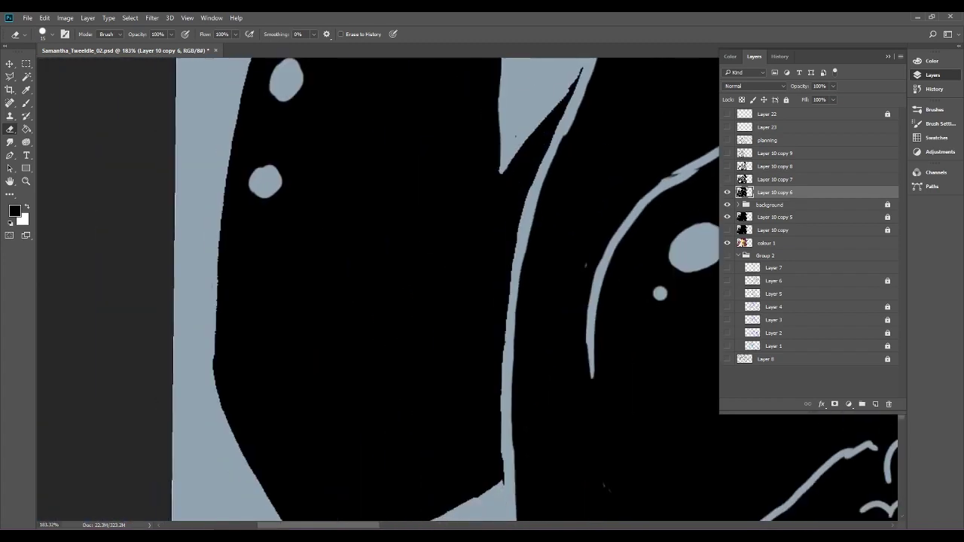
left_click_drag(527, 361, 487, 203)
left_click_drag(469, 388, 467, 368)
left_click_drag(463, 331, 459, 276)
left_click_drag(490, 324, 388, 214)
Step back through the last edits on Layer 10 copy 6 and switch the canvas to full screen mode.
key("f")
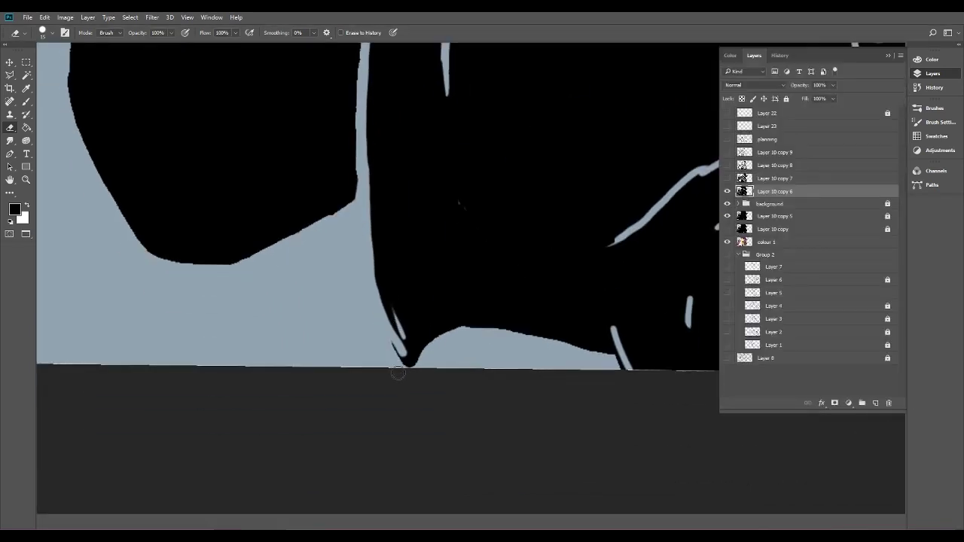
key("f")
key("f")
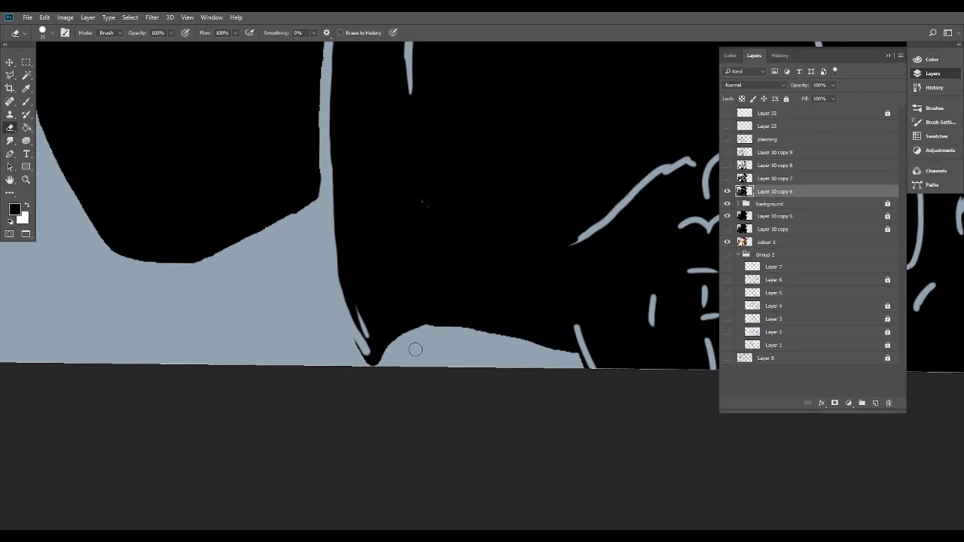
left_click(44, 16)
left_click(53, 47)
left_click(44, 16)
left_click(57, 52)
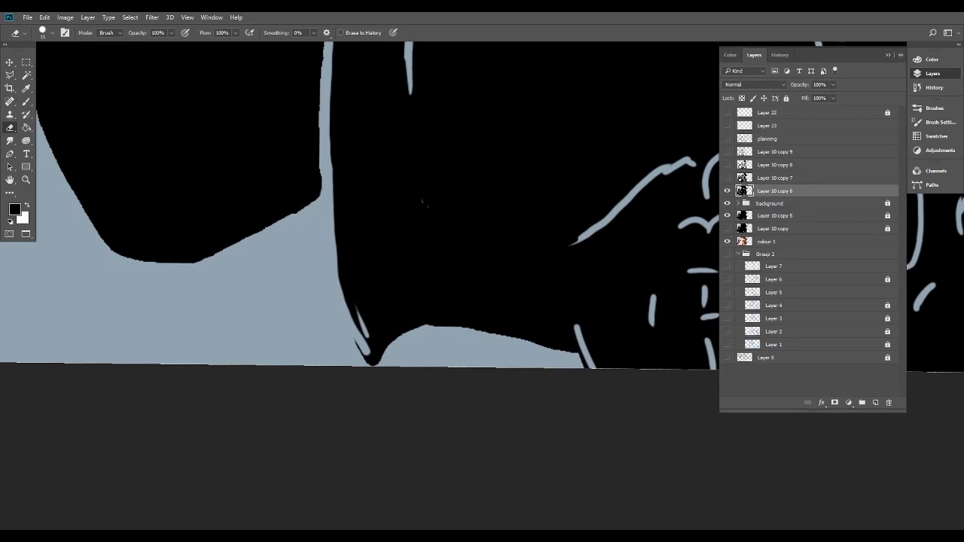
key("f")
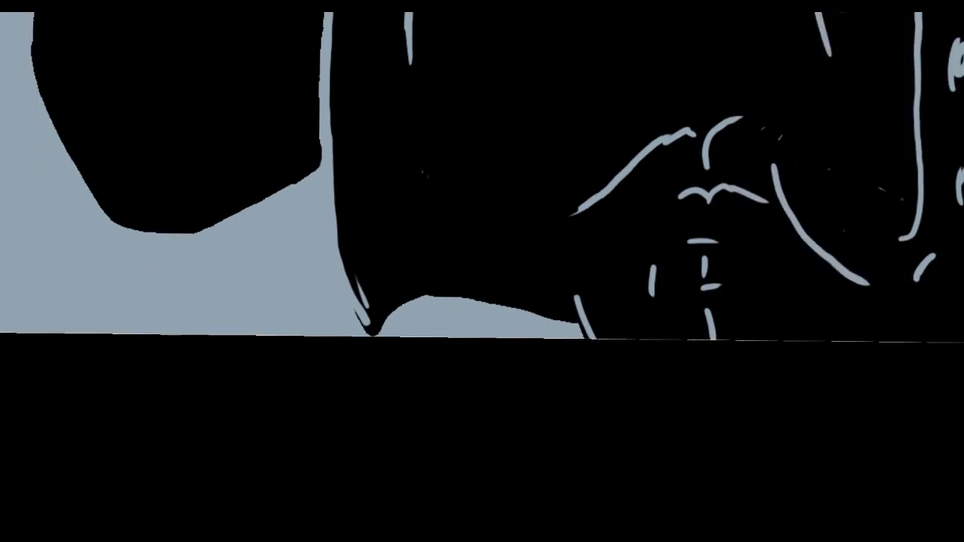
Return to the standard screen mode and erase the stray black mark at the coat's lower corner on Layer 10 copy 6.
left_click_drag(482, 226, 492, 222)
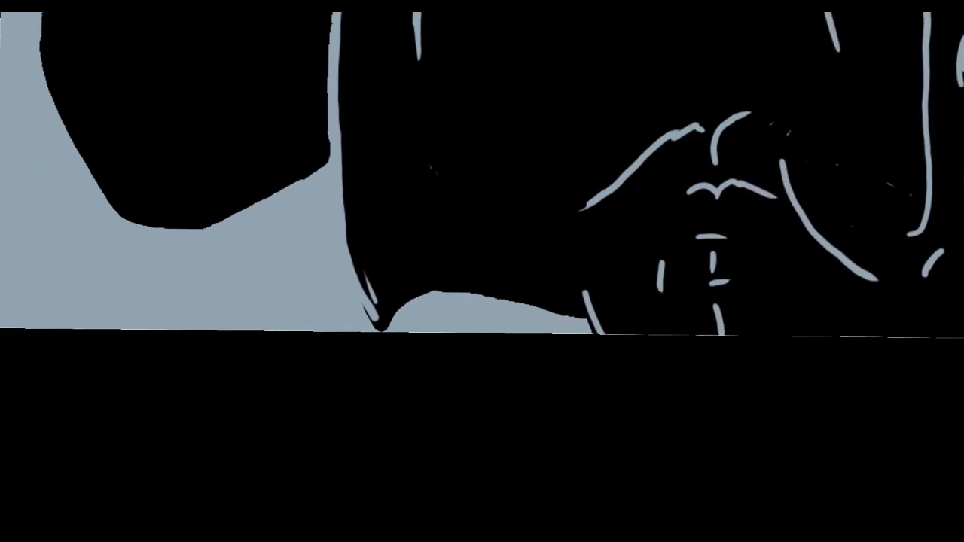
key("f")
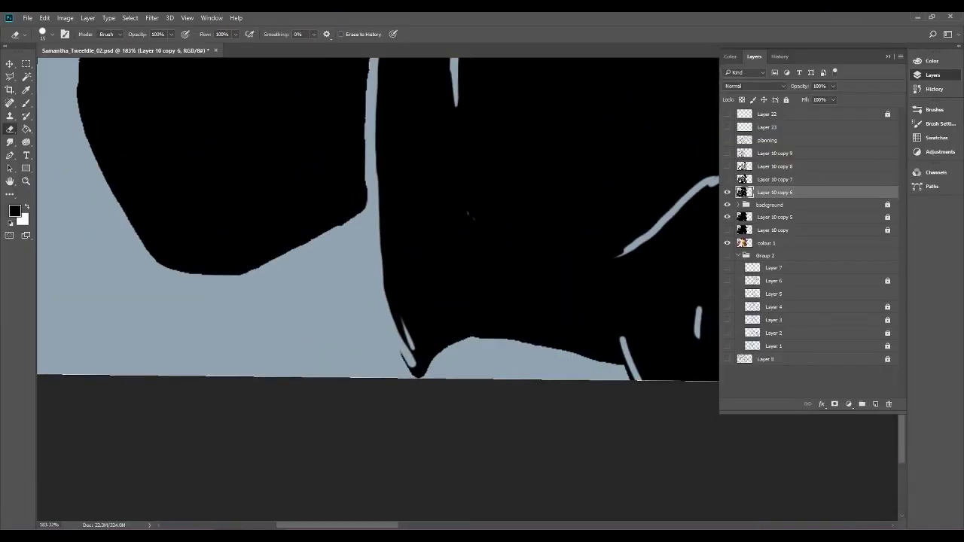
mouse_move(417, 378)
left_mouse_down()
mouse_move(398, 351)
mouse_move(427, 380)
mouse_move(387, 372)
mouse_move(412, 401)
left_mouse_up()
scroll(426, 376, "right", 3)
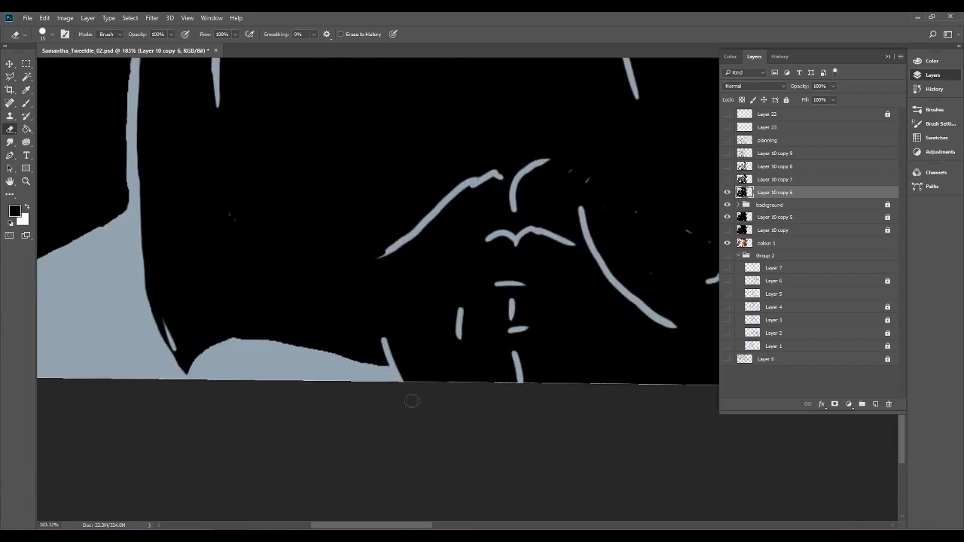
Paint over the stray specks between the coat's lower seam lines with the black Brush.
left_click_drag(588, 317, 324, 315)
left_click_drag(588, 264, 323, 364)
scroll(467, 290, "down", 2)
left_click_drag(376, 301, 539, 314)
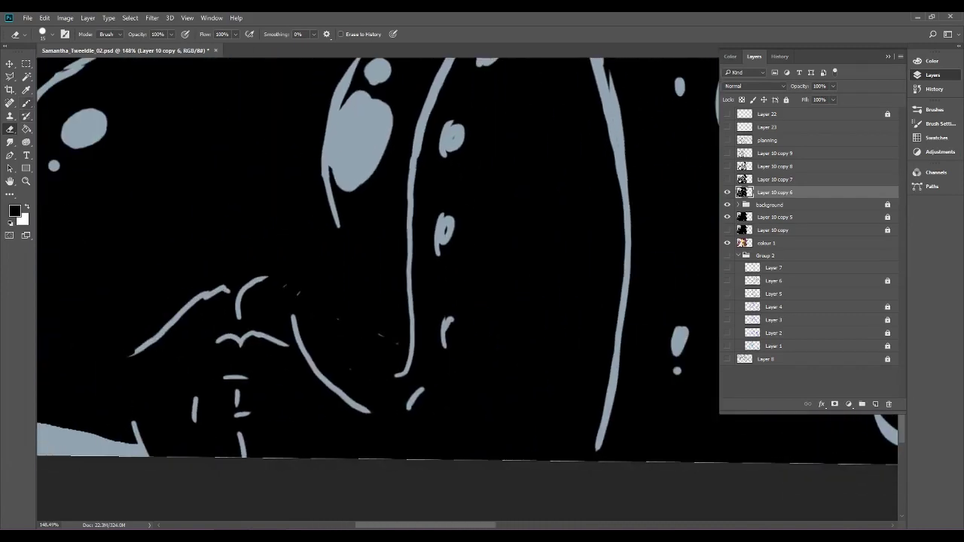
key("b")
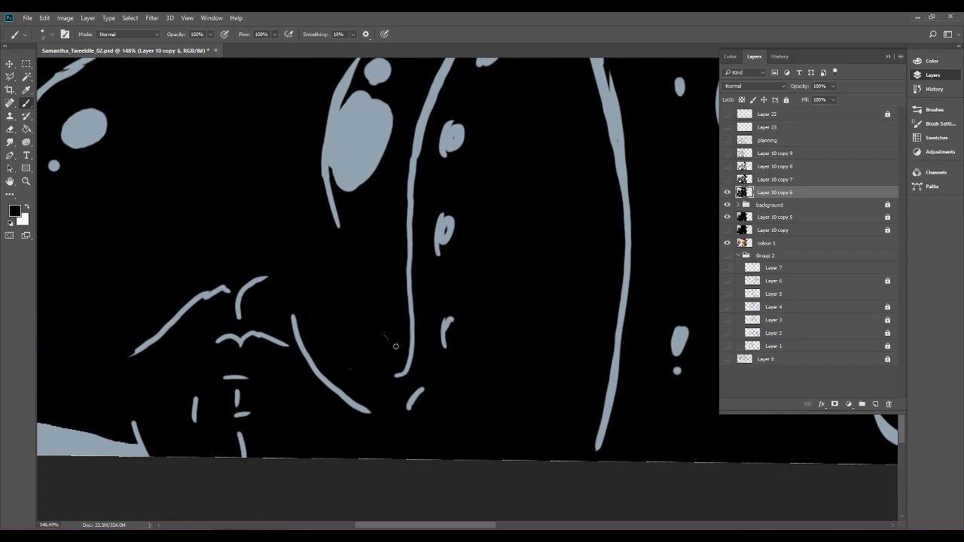
Paint out the ragged specks at the upper end of the coat's long curved seam line.
left_click_drag(362, 249, 501, 400)
scroll(501, 399, "down", 2)
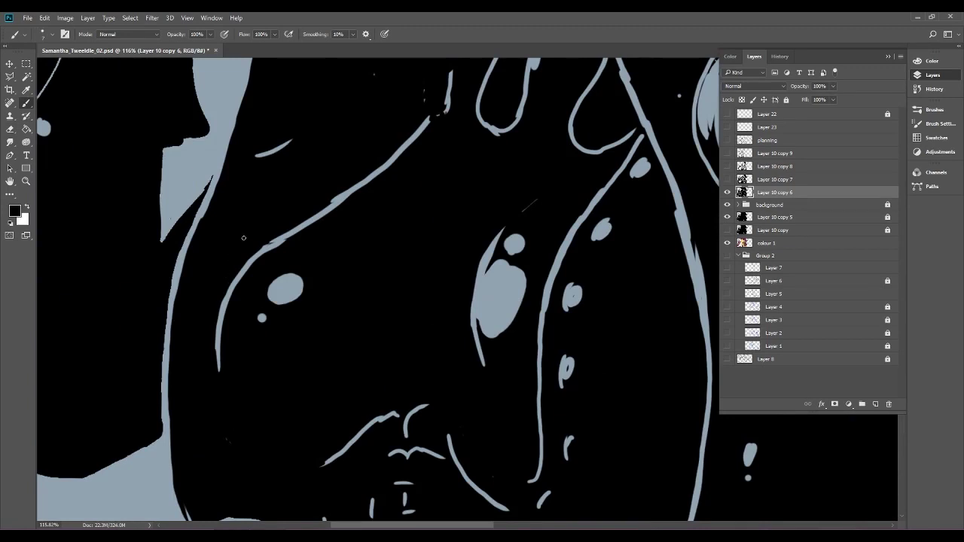
scroll(244, 238, "down", 1)
mouse_move(277, 348)
left_mouse_down()
mouse_move(151, 493)
mouse_move(211, 533)
left_mouse_up()
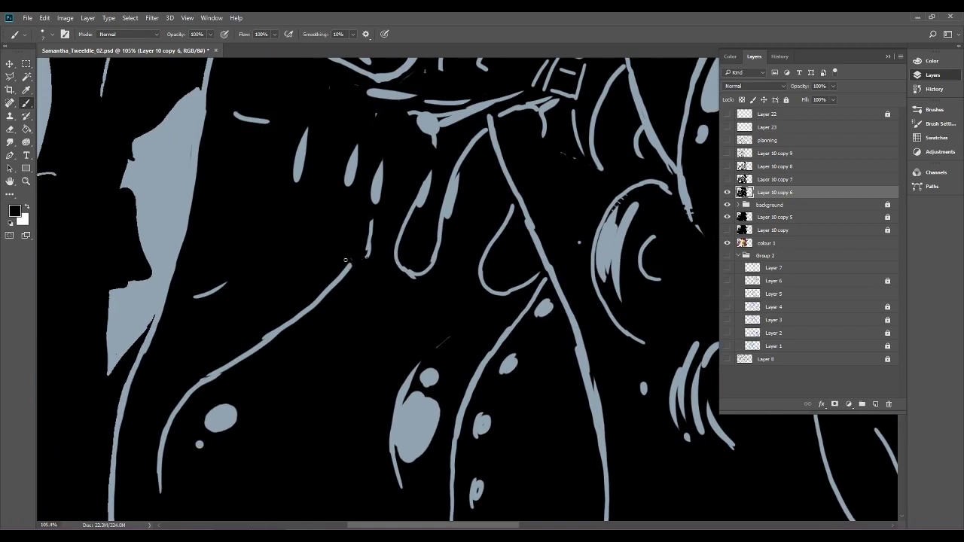
left_click_drag(382, 226, 294, 334)
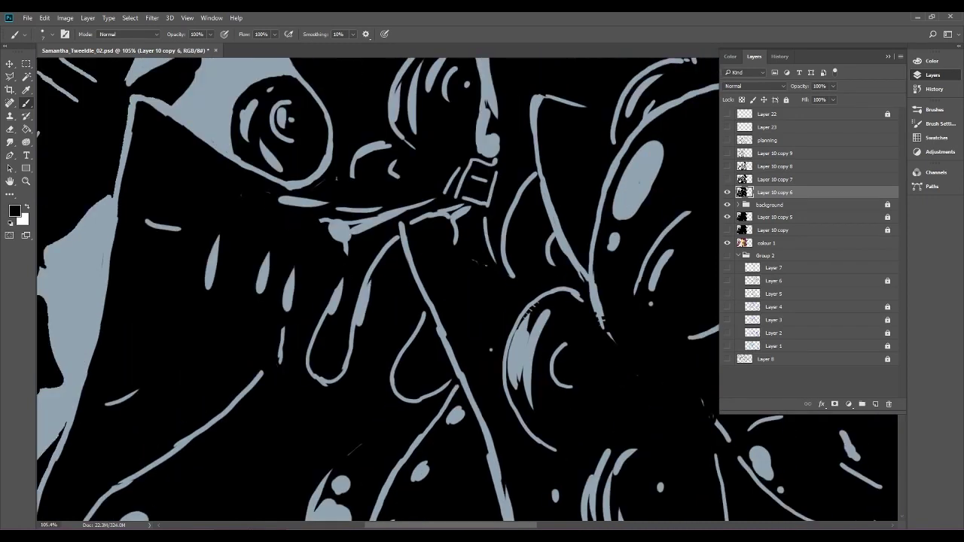
Reshape the round highlight at the collar's edge into a pointed drip using the Brush and Eraser.
mouse_move(238, 133)
left_mouse_down()
mouse_move(255, 97)
mouse_move(245, 101)
left_mouse_up()
left_click(728, 180)
left_click_drag(339, 233, 351, 220)
left_click(10, 129)
left_click_drag(342, 225, 326, 221)
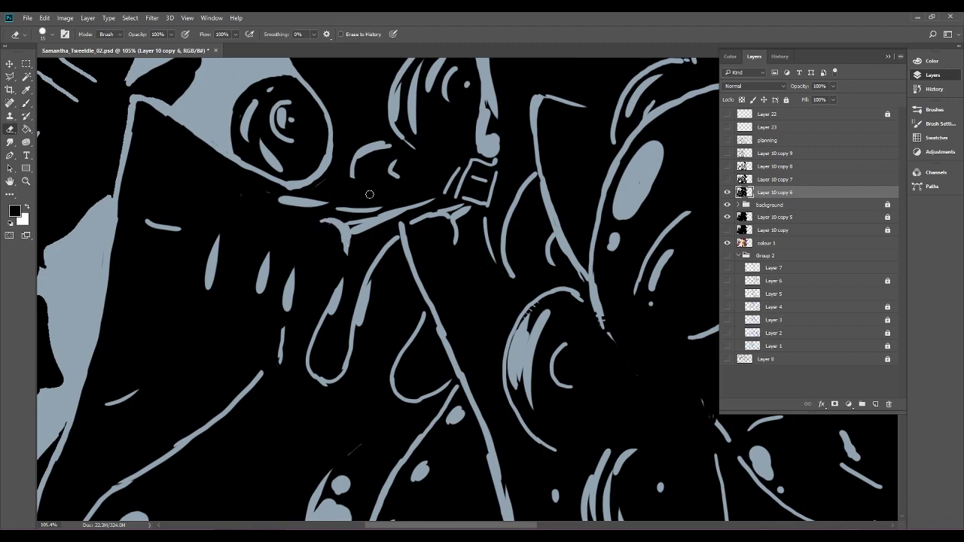
Extend the collar highlight along its lower edge with the Eraser, stepping through the history between attempts.
left_click_drag(349, 228, 409, 196)
left_click(44, 17)
left_click(70, 50)
left_click_drag(360, 224, 408, 199)
left_click(45, 18)
left_click(54, 49)
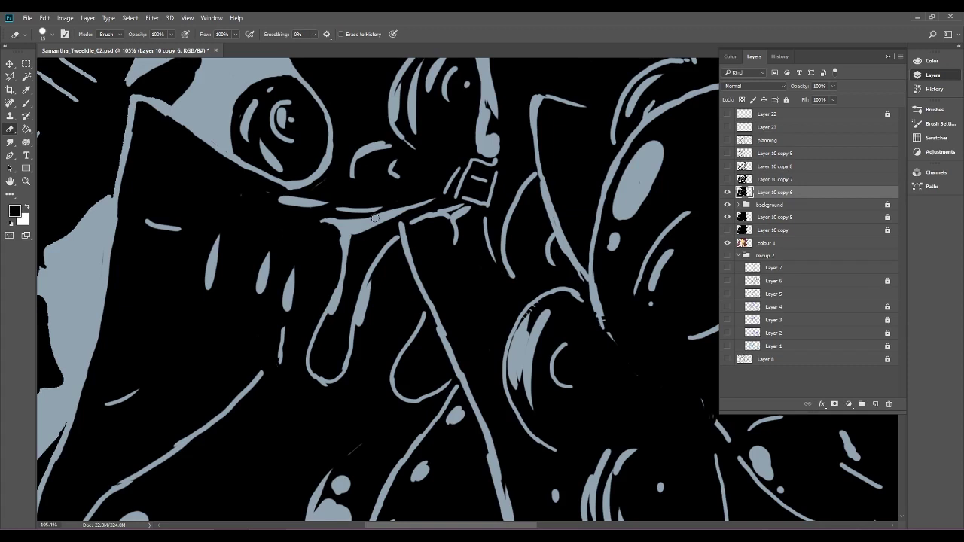
Step back and forward through the collar edits to restore the drip separated from the fold below it.
left_click(45, 17)
left_click(59, 31)
left_click(44, 17)
left_click(53, 54)
left_click(44, 17)
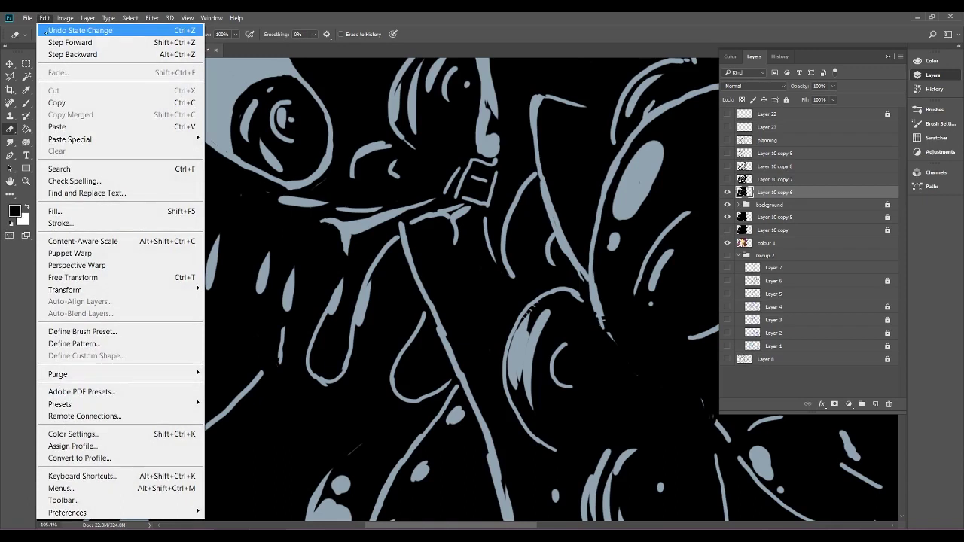
left_click(49, 42)
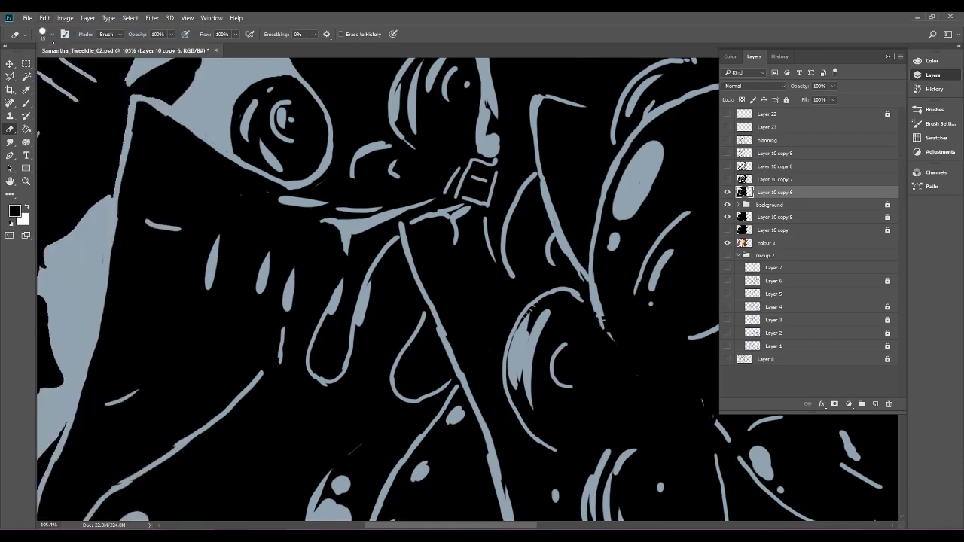
Step back through the last eraser edits around the mouth.
mouse_move(336, 223)
left_mouse_down()
mouse_move(418, 206)
mouse_move(416, 268)
mouse_move(299, 367)
left_mouse_up()
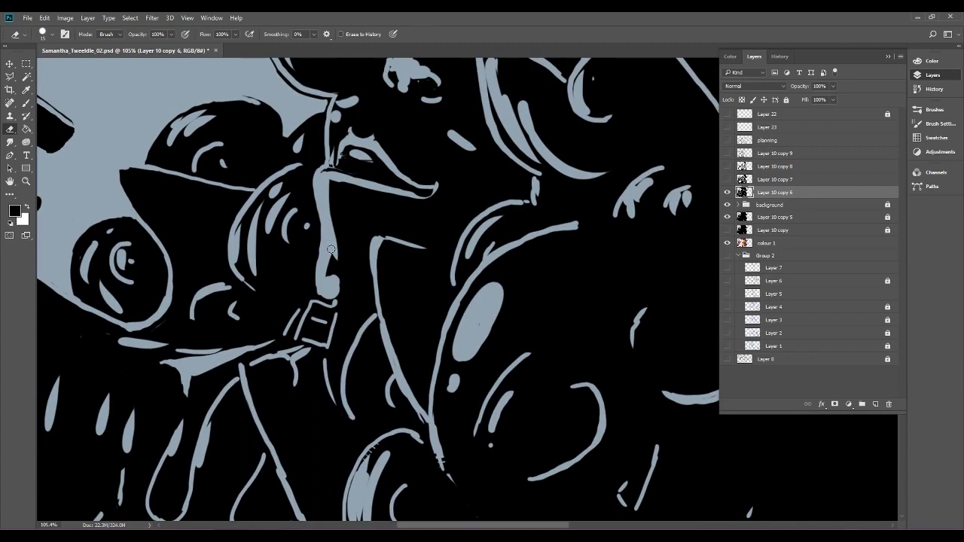
mouse_move(331, 155)
left_mouse_down()
mouse_move(287, 254)
mouse_move(285, 245)
left_mouse_up()
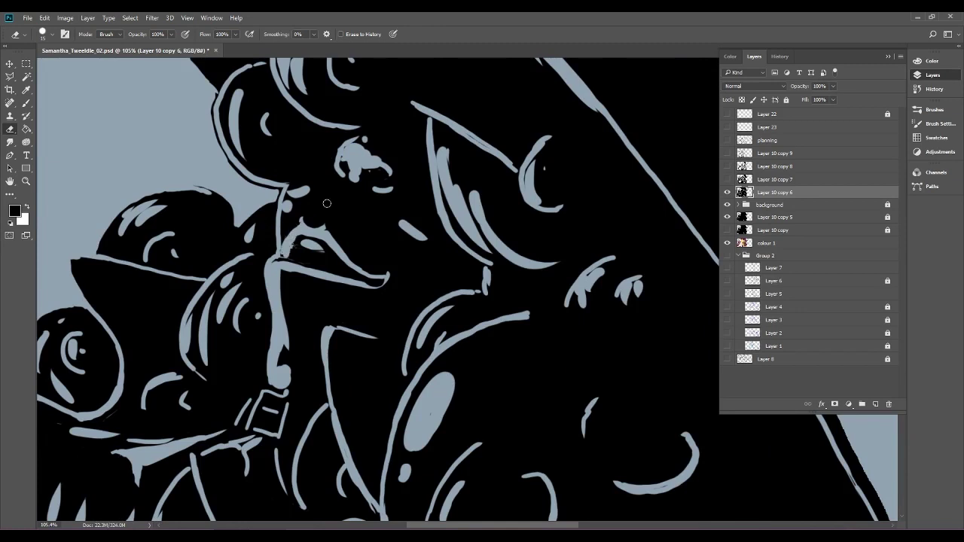
left_click(45, 17)
left_click(54, 43)
left_click(45, 18)
left_click(60, 54)
left_click(44, 17)
left_click(60, 54)
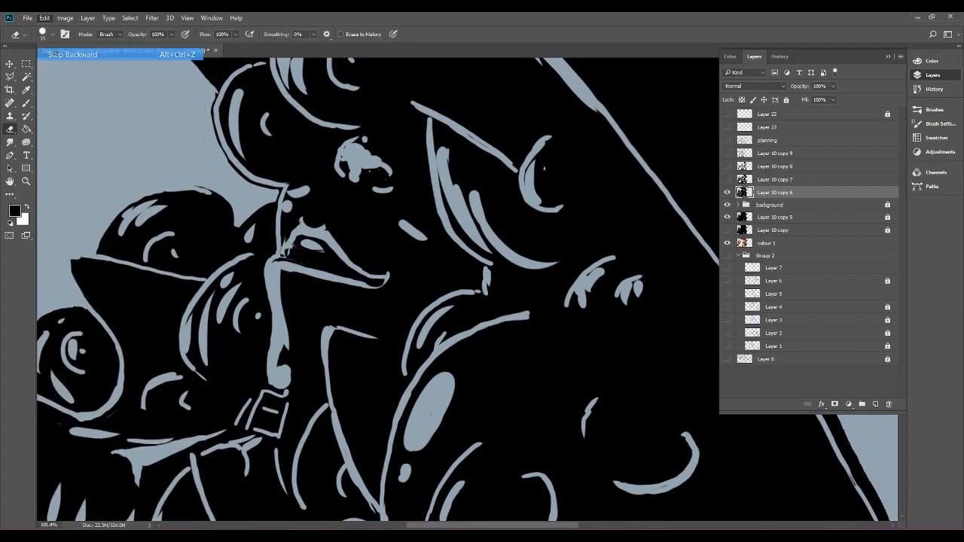
Paint black over the ragged marks at the inner corner of the mouth and along the lower lip line.
scroll(336, 223, "up", 5)
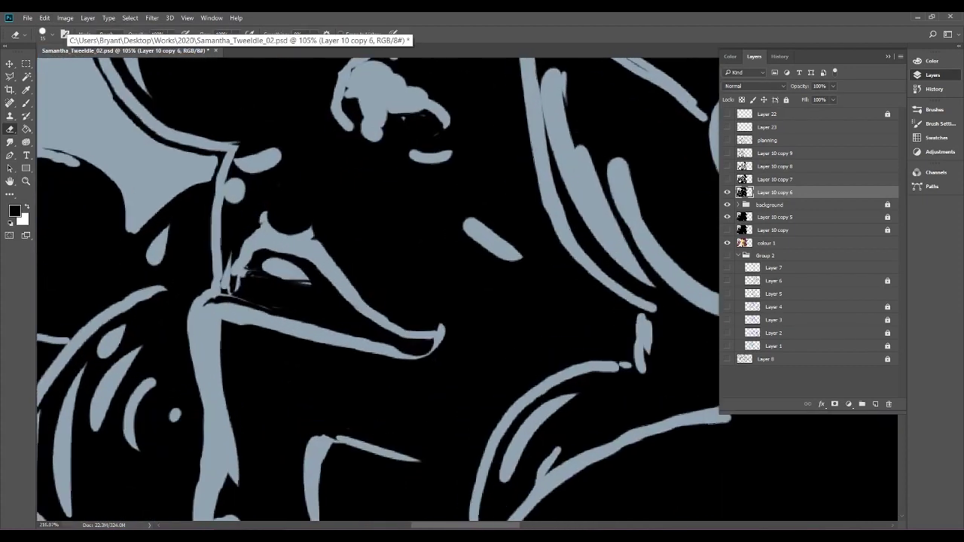
left_click(26, 104)
mouse_move(230, 253)
left_mouse_down()
mouse_move(223, 291)
mouse_move(225, 256)
mouse_move(239, 240)
left_mouse_up()
mouse_move(239, 244)
left_mouse_down()
mouse_move(236, 288)
mouse_move(244, 279)
left_mouse_up()
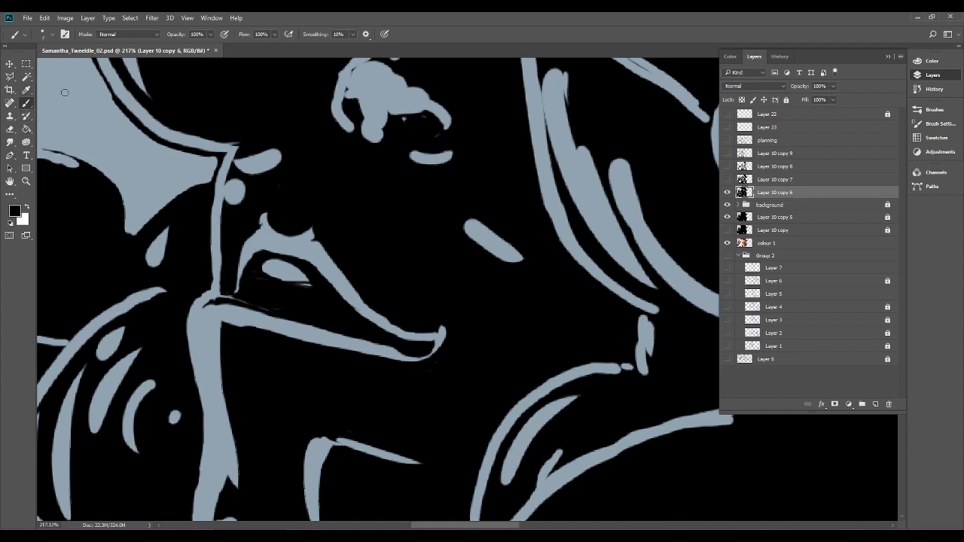
left_click_drag(224, 296, 248, 300)
Smooth the highlight at the mouth's outer corner and the peak of the upper lip with the Eraser.
left_click(10, 129)
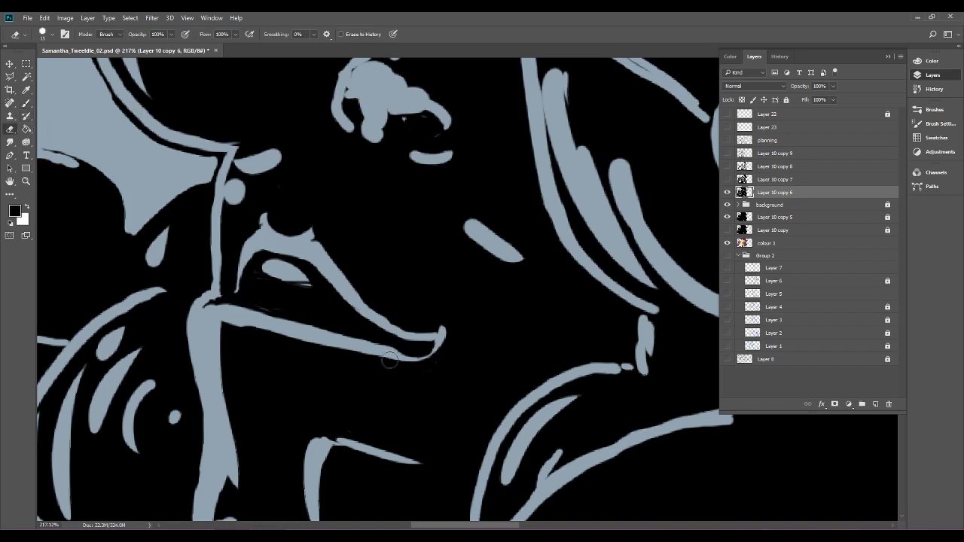
mouse_move(390, 351)
left_mouse_down()
mouse_move(424, 349)
mouse_move(448, 328)
mouse_move(404, 356)
mouse_move(437, 333)
mouse_move(412, 356)
mouse_move(441, 341)
left_mouse_up()
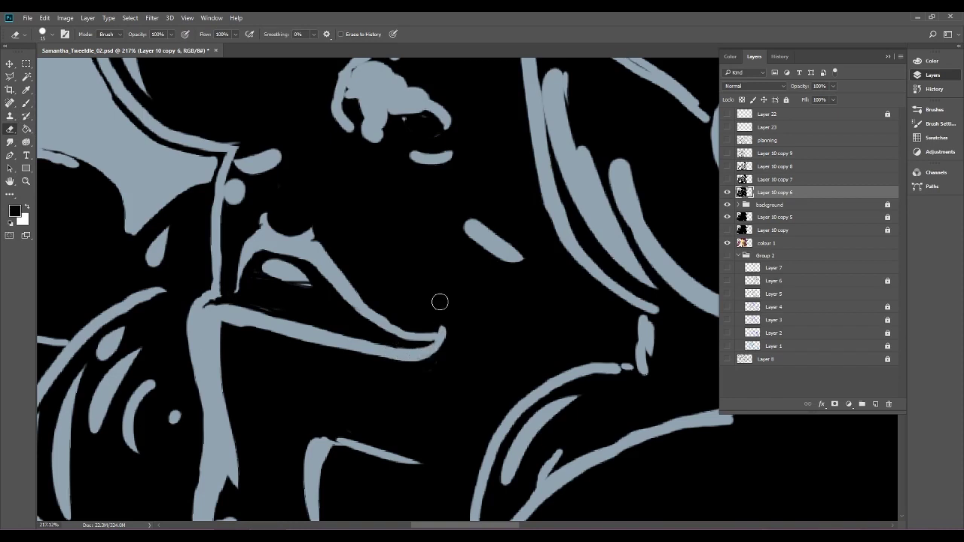
left_click_drag(297, 241, 316, 224)
Refine the highlight above the mouth by erasing a pointed tip and small dot, and clean its lower edge with the Brush.
left_click_drag(309, 162, 165, 246)
mouse_move(214, 162)
left_mouse_down()
mouse_move(203, 178)
mouse_move(227, 153)
mouse_move(205, 161)
mouse_move(195, 188)
mouse_move(196, 177)
left_mouse_up()
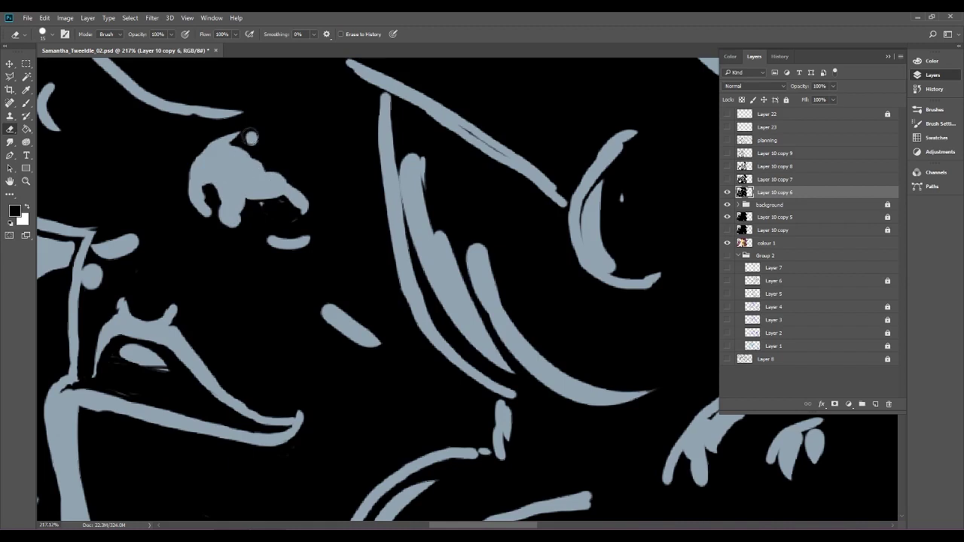
mouse_move(231, 154)
left_mouse_down()
mouse_move(289, 190)
mouse_move(256, 176)
mouse_move(300, 206)
left_mouse_up()
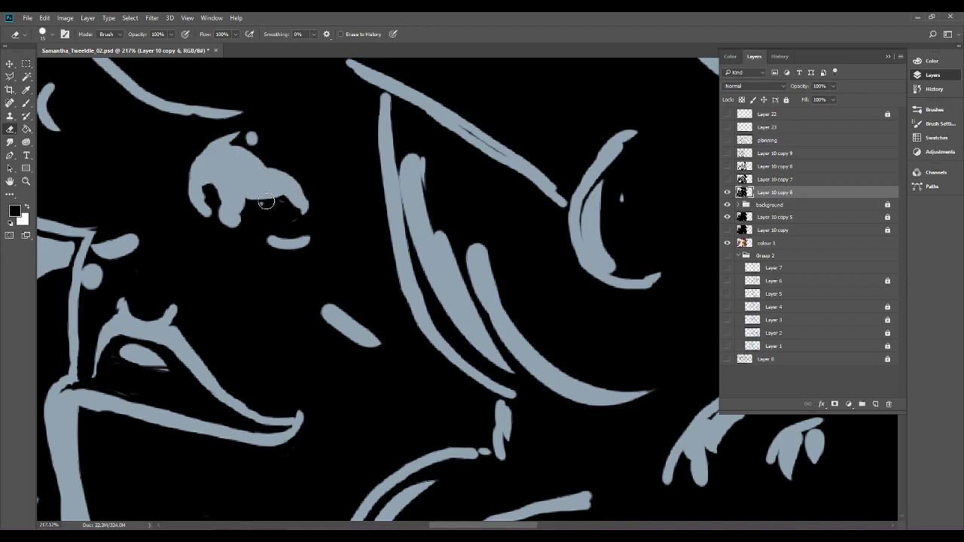
key("b")
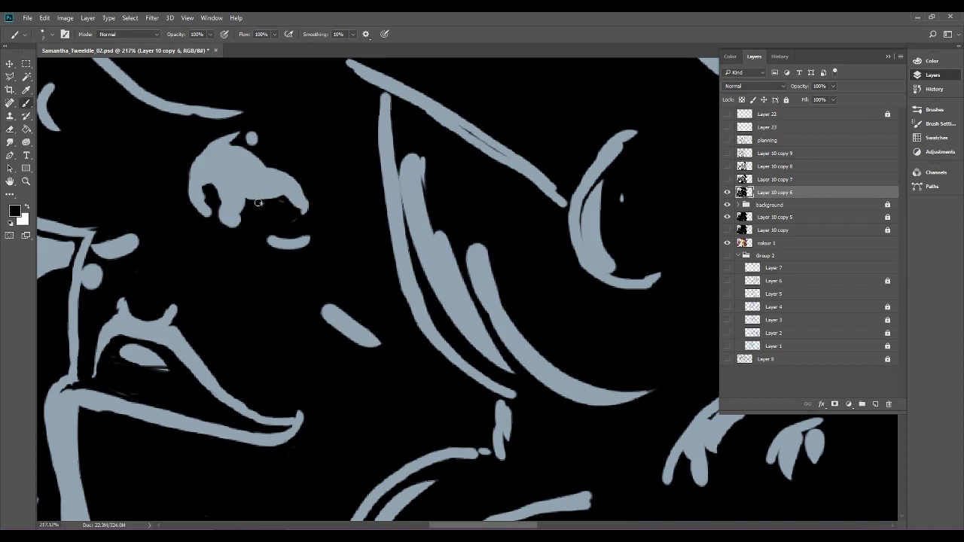
left_click_drag(249, 203, 239, 221)
Erase the thin black outline outside the curl beside the face and clean the upper edge of the curl below.
scroll(382, 345, "down", 5)
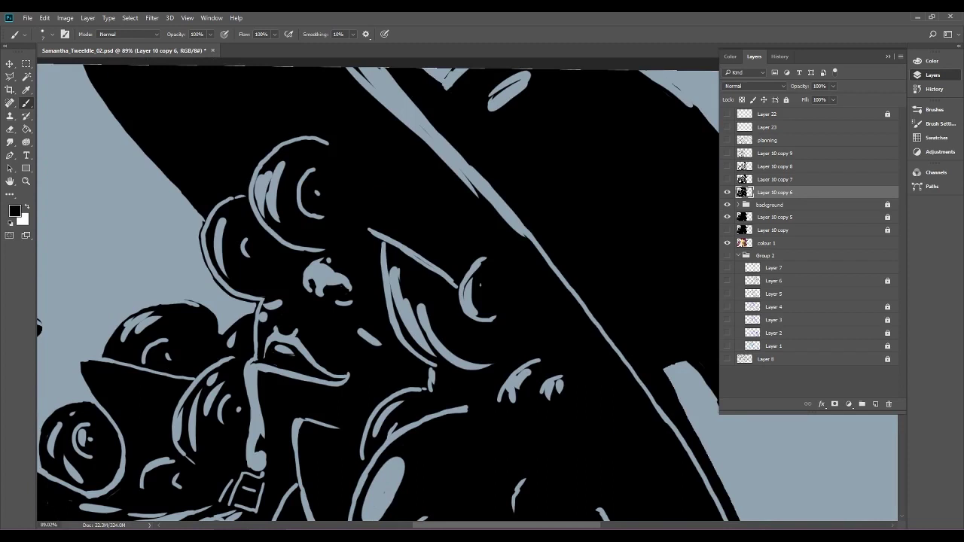
scroll(216, 197, "up", 5)
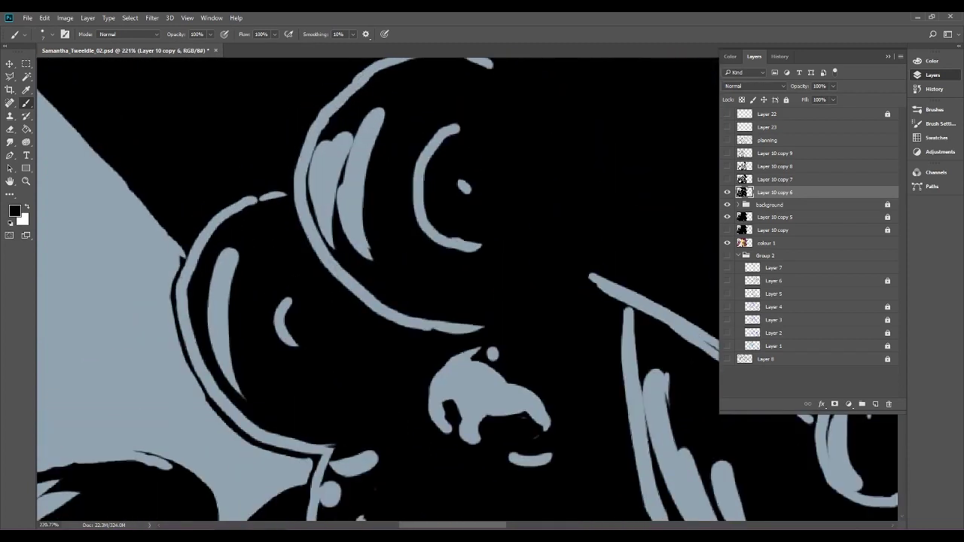
left_click(10, 128)
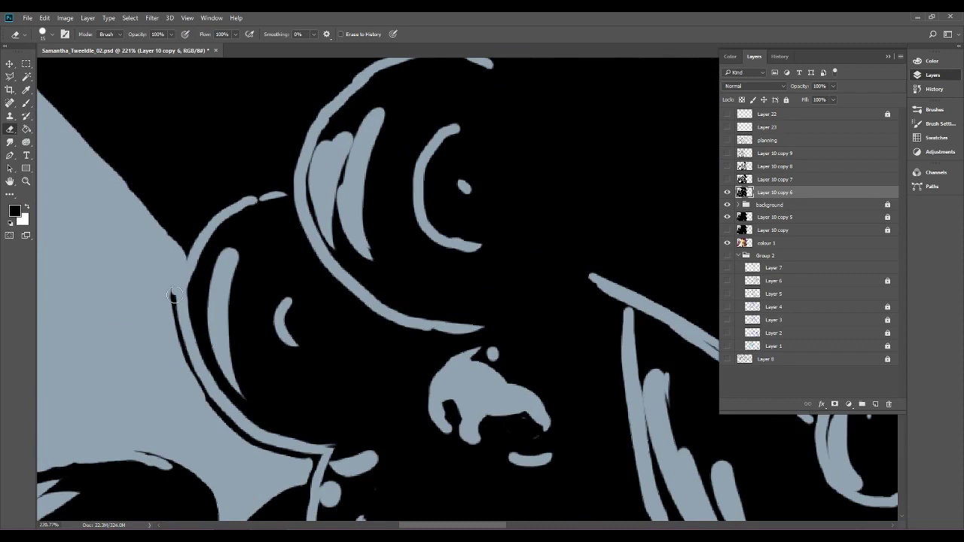
left_click_drag(174, 296, 206, 397)
left_click_drag(188, 363, 225, 414)
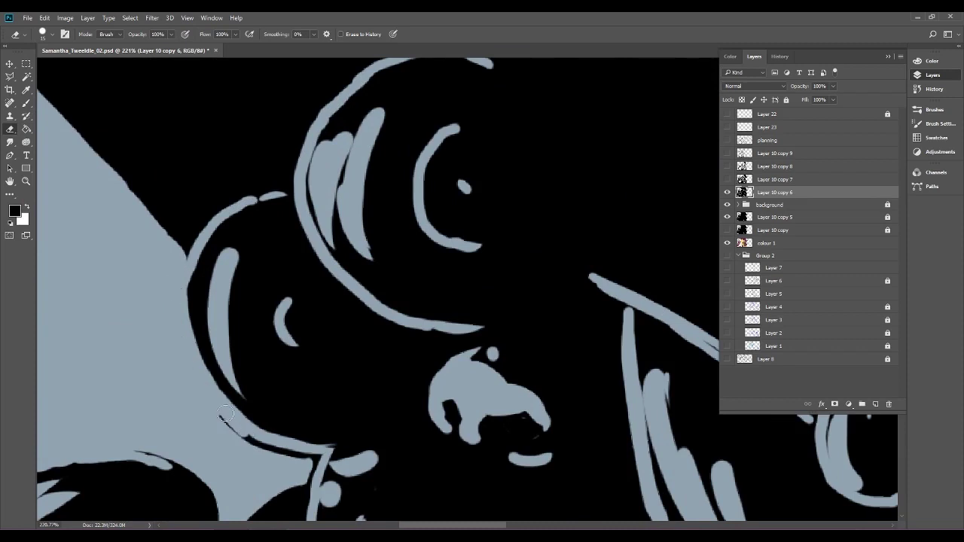
mouse_move(225, 413)
left_mouse_down()
mouse_move(309, 480)
mouse_move(378, 313)
left_mouse_up()
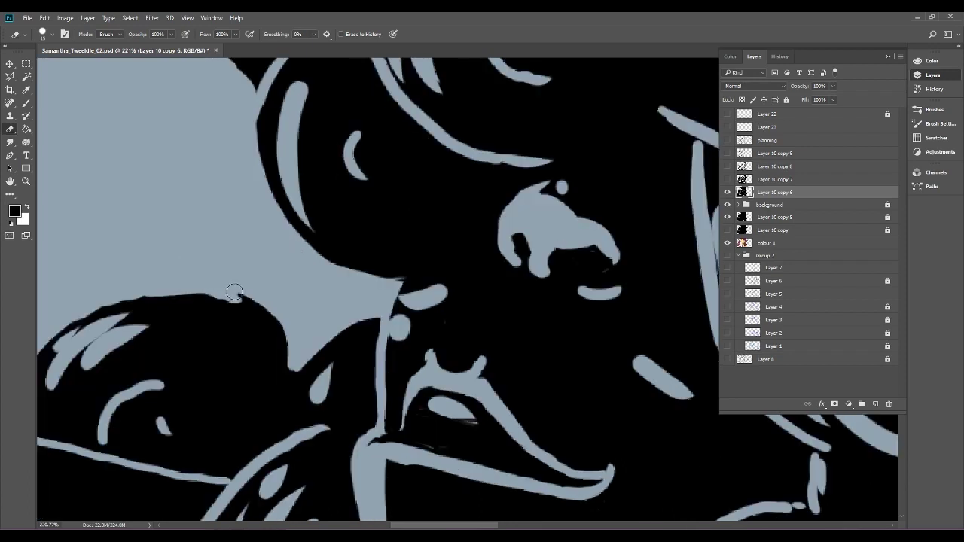
left_click_drag(191, 282, 104, 237)
Erase the thin black gaps and ragged lines inside the highlights along the hat's brim and crown.
left_click_drag(467, 320, 305, 369)
left_click_drag(369, 155, 442, 154)
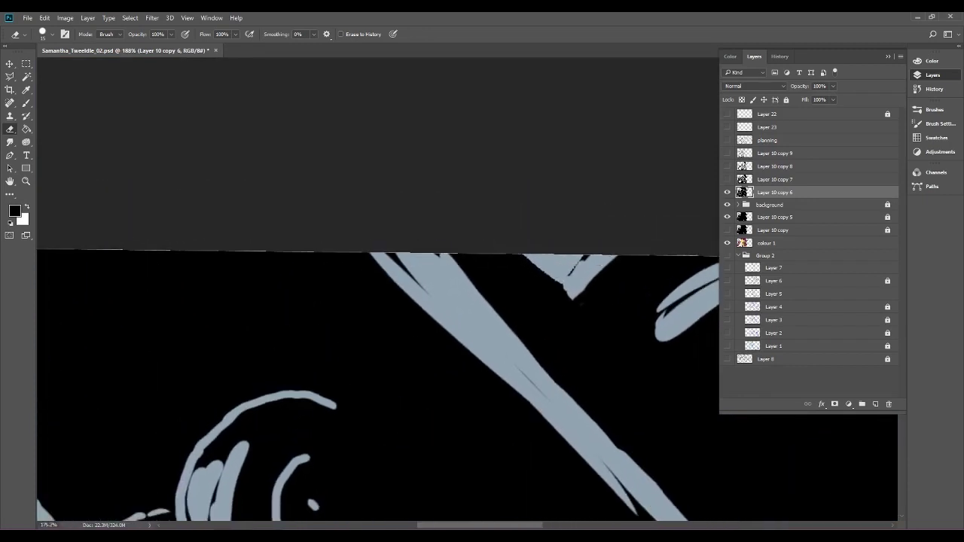
scroll(376, 290, "down", 3)
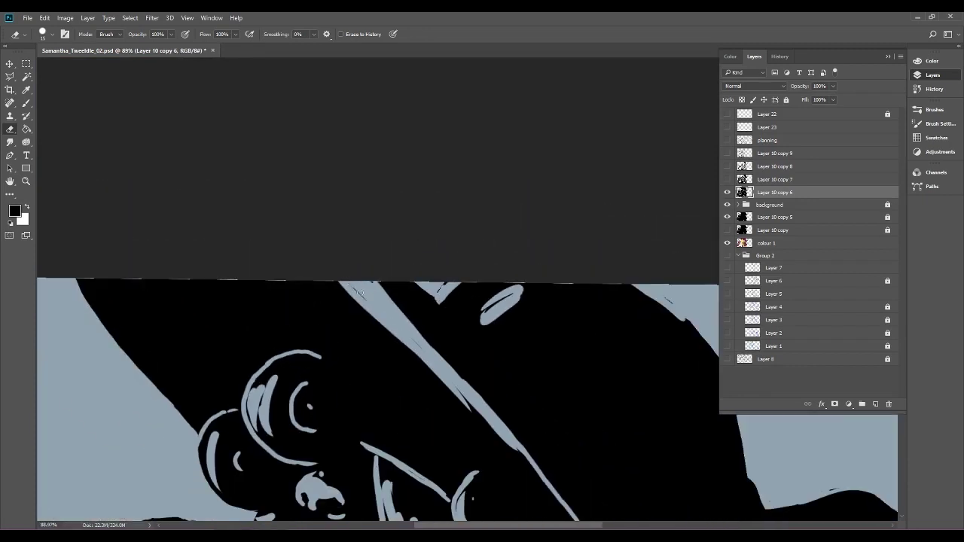
left_click_drag(513, 309, 363, 248)
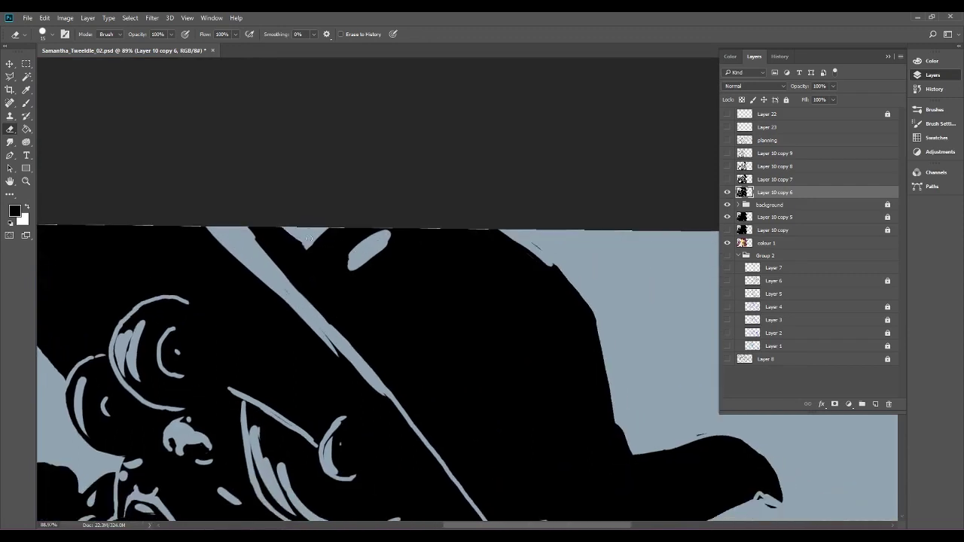
scroll(307, 240, "down", 3)
scroll(307, 239, "right", 2)
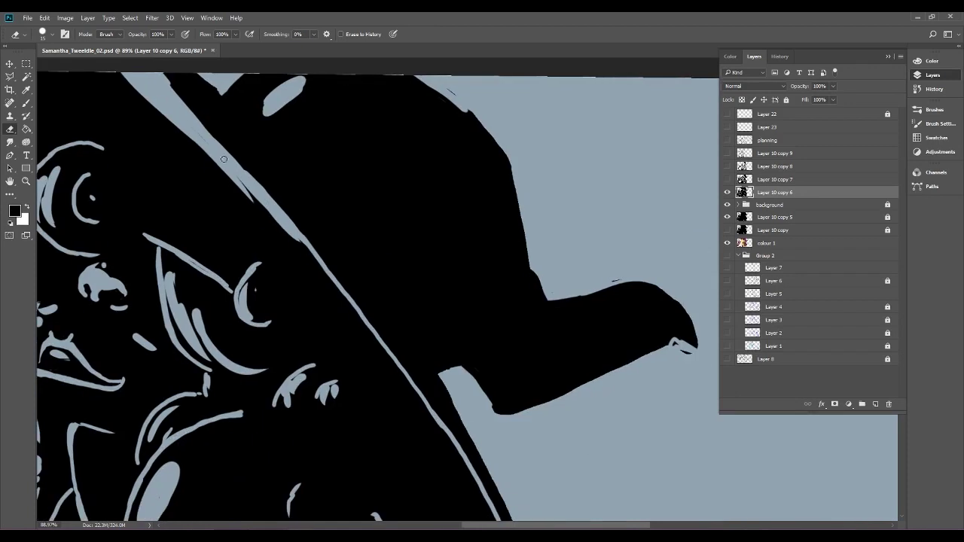
mouse_move(268, 211)
left_mouse_down()
mouse_move(242, 186)
mouse_move(308, 247)
left_mouse_up()
mouse_move(271, 218)
left_mouse_down()
mouse_move(288, 228)
mouse_move(367, 153)
left_mouse_up()
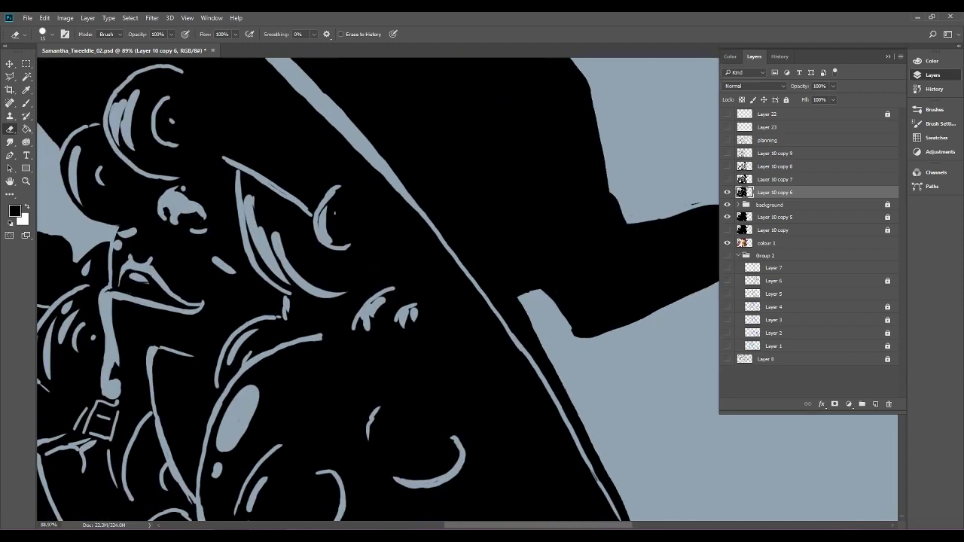
left_click_drag(328, 210, 320, 235)
Move Layer 10 copy 5 above the background group, directly beneath Layer 10 copy 6.
key("ctrl+0")
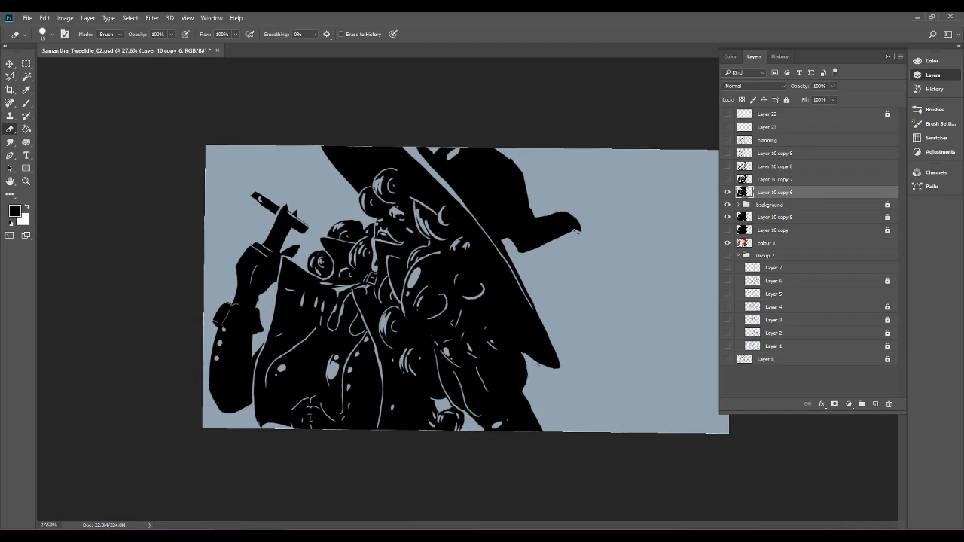
left_click_drag(776, 217, 796, 197)
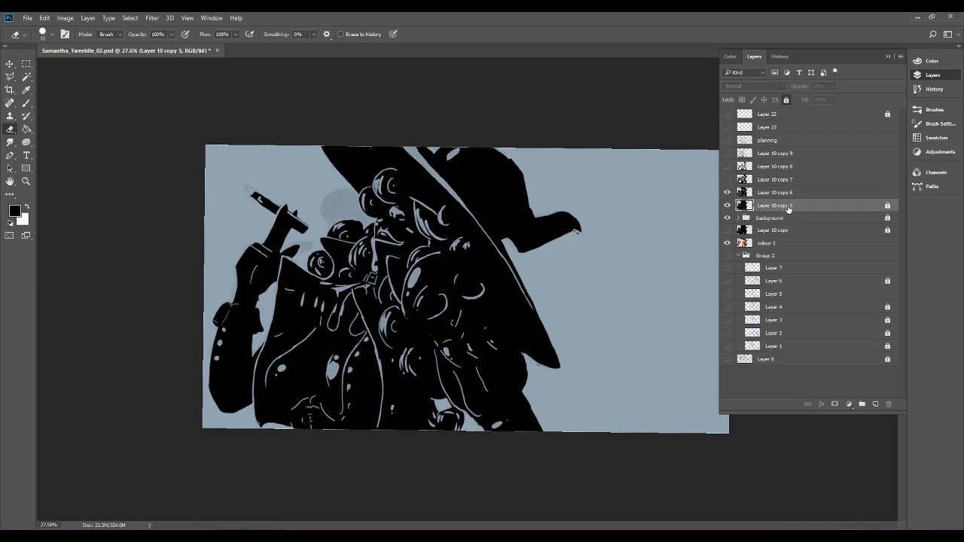
scroll(476, 298, "up", 5)
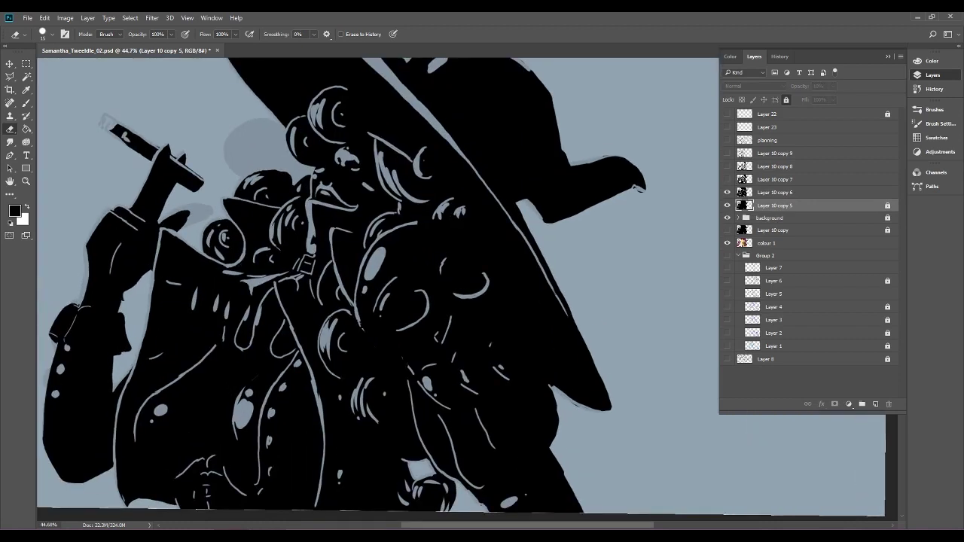
Make Layer 10 copy 6 the active layer.
scroll(352, 193, "up", 6)
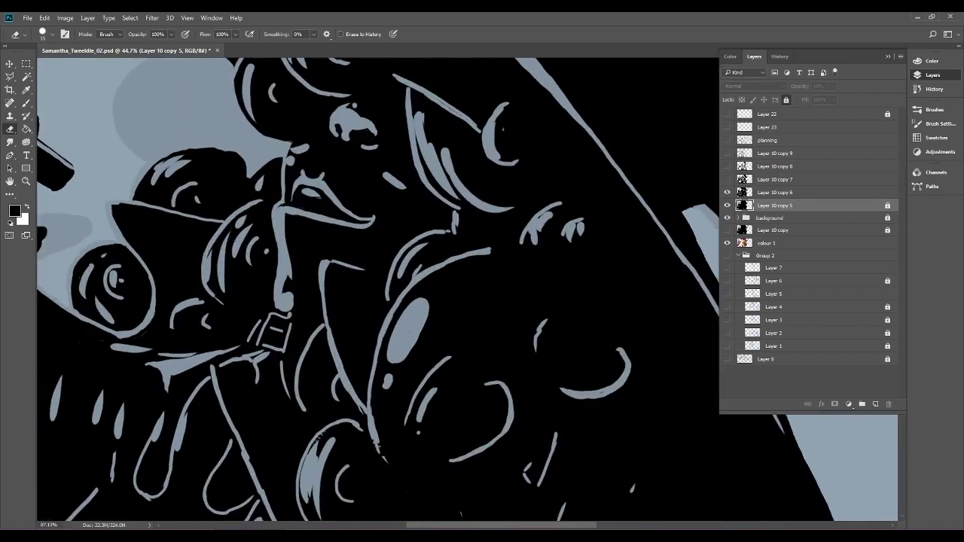
scroll(350, 200, "up", 1)
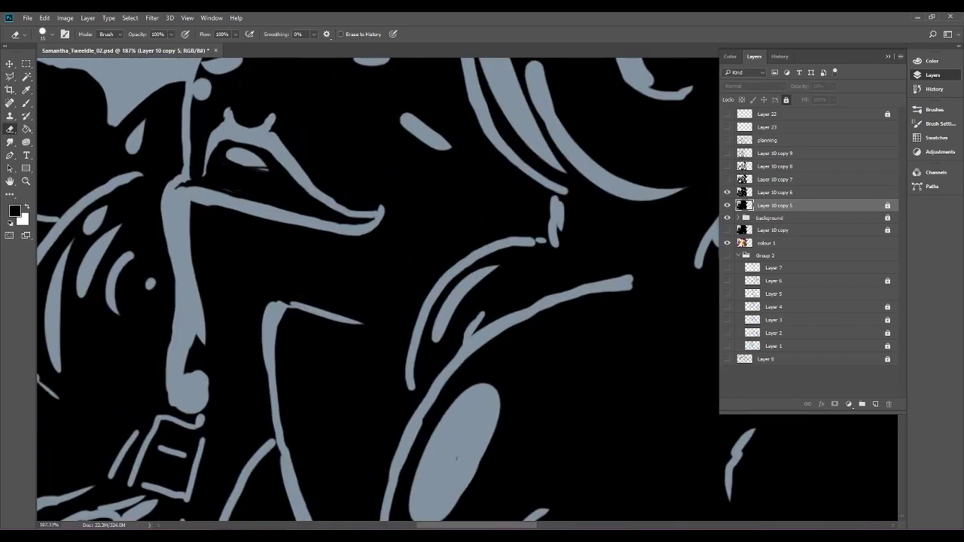
key("alt+bracketright")
Compare the highlights on the lower coat with the planning layer by showing and hiding that layer.
scroll(435, 340, "down", 4)
scroll(435, 341, "down", 1)
left_click_drag(339, 339, 556, 234)
mouse_move(452, 339)
left_mouse_down()
mouse_move(556, 250)
mouse_move(442, 128)
mouse_move(363, 152)
left_mouse_up()
scroll(452, 287, "right", 5)
scroll(452, 286, "down", 2)
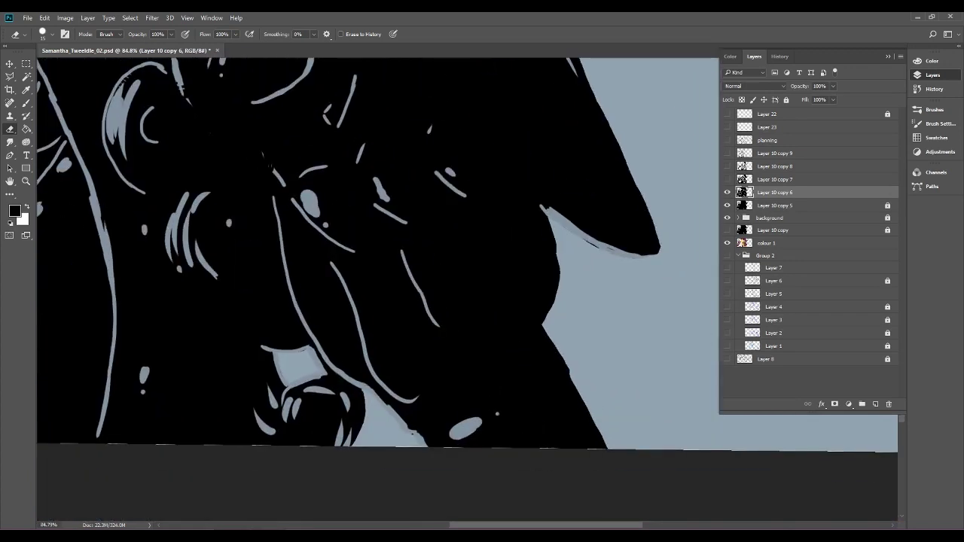
scroll(346, 390, "up", 3)
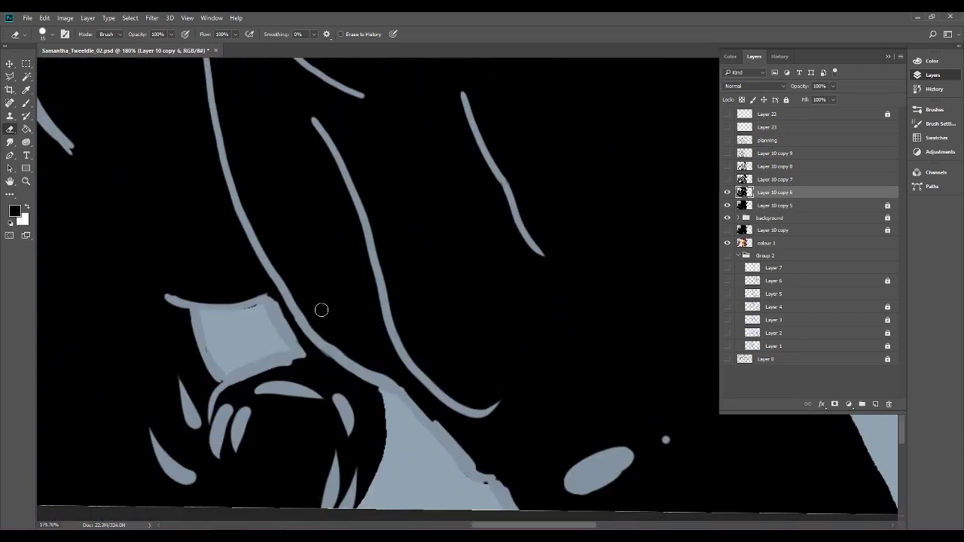
left_click(727, 140)
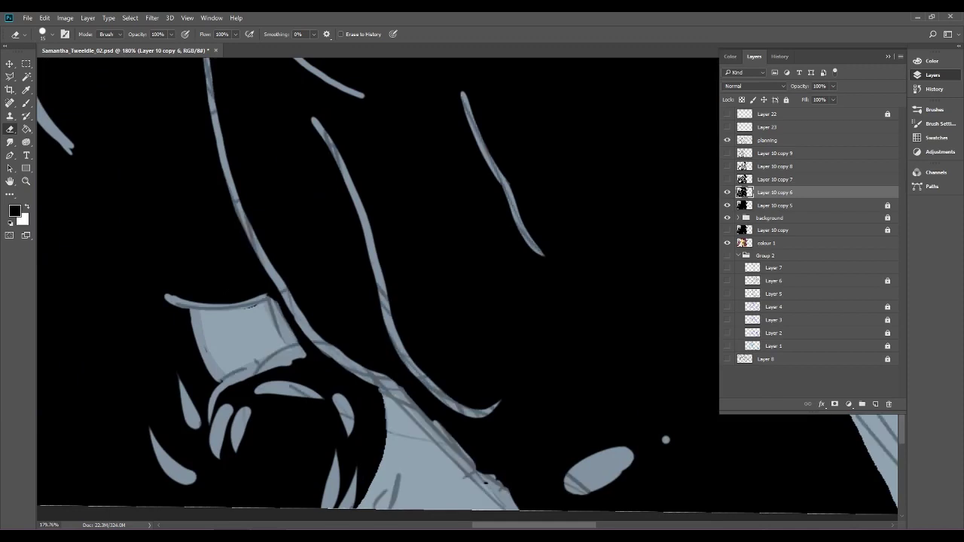
left_click(727, 140)
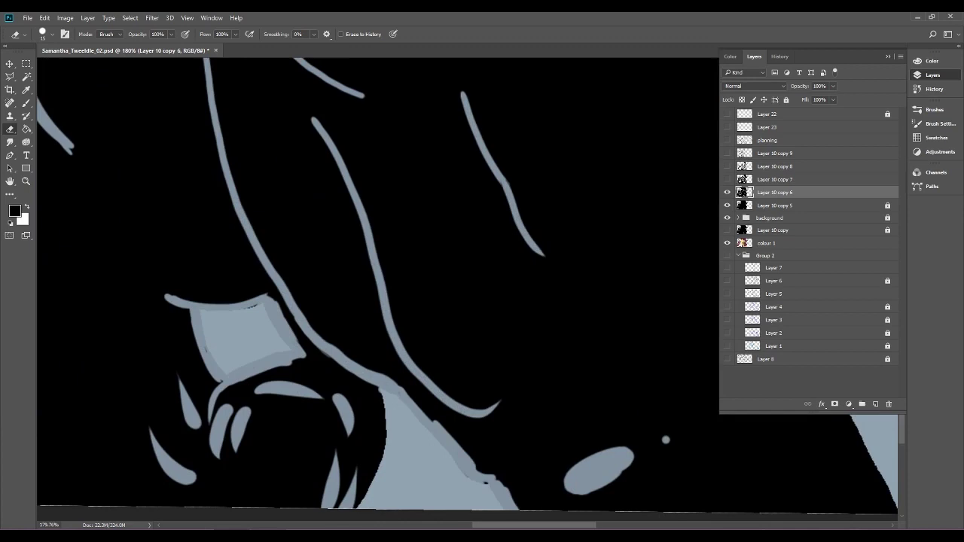
left_click(727, 140)
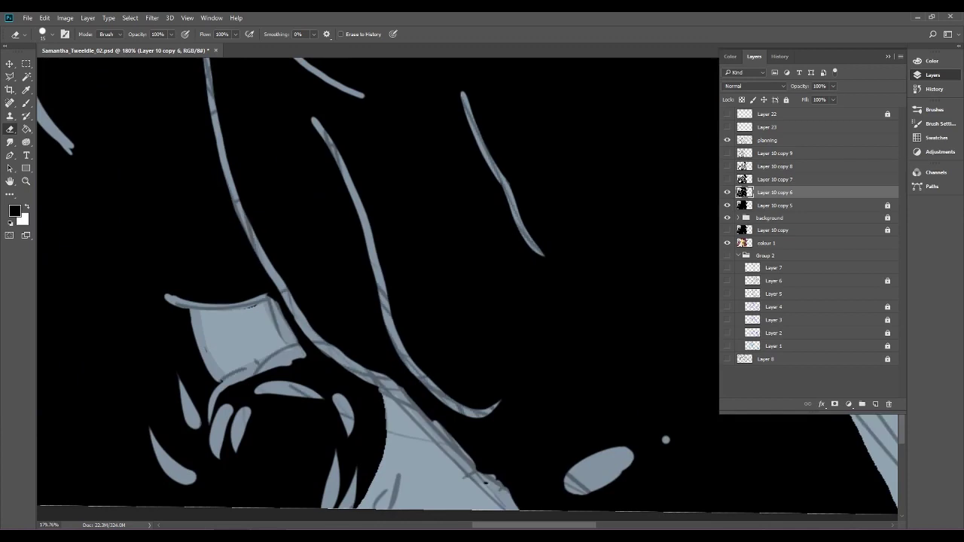
left_click(727, 141)
Erase the black remnants and ragged line along the underside of the hat brim's lower tip.
scroll(375, 367, "down", 5)
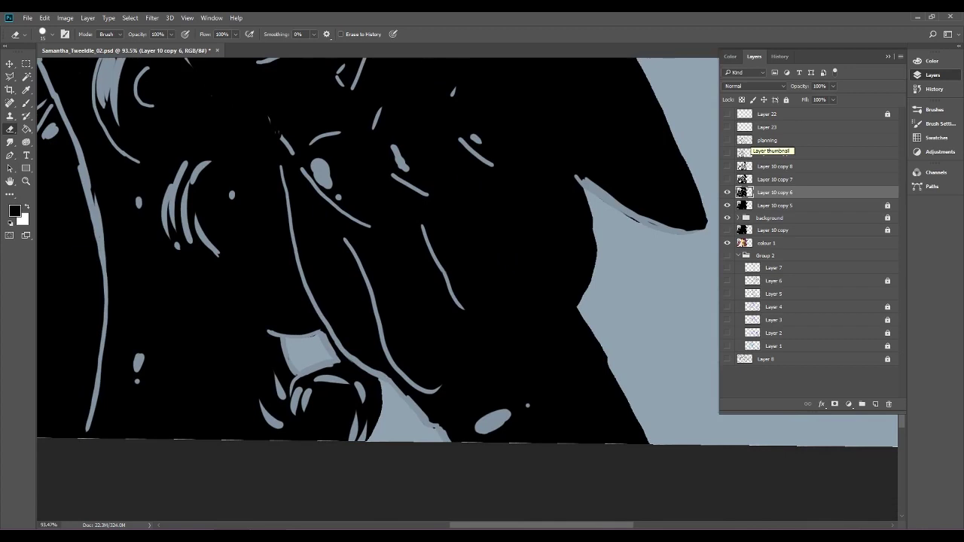
left_click_drag(497, 226, 372, 207)
left_click(312, 409)
left_click_drag(393, 386, 510, 298)
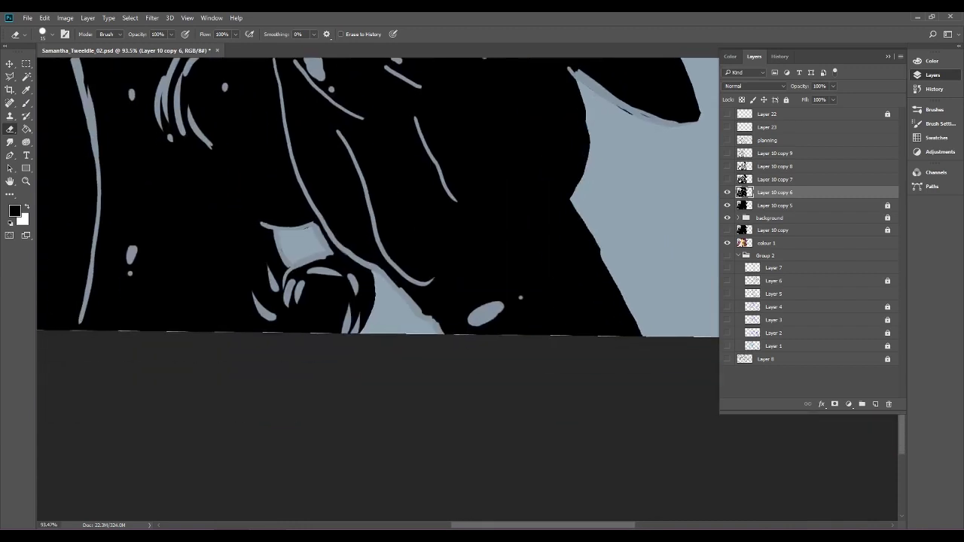
left_click_drag(520, 248, 257, 476)
mouse_move(353, 333)
left_mouse_down()
mouse_move(367, 340)
mouse_move(350, 332)
left_mouse_up()
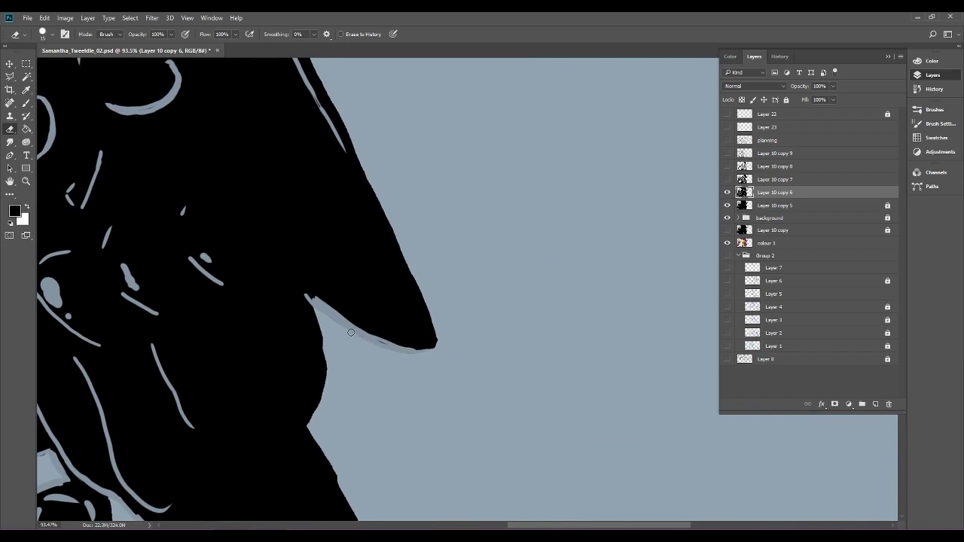
left_click_drag(404, 346, 433, 346)
left_click_drag(314, 299, 317, 300)
Erase the stray black marks around the hat's curled point, inside its small end highlight and along its upper edge.
left_click_drag(377, 219, 253, 426)
left_click_drag(528, 286, 422, 286)
left_click_drag(530, 265, 603, 265)
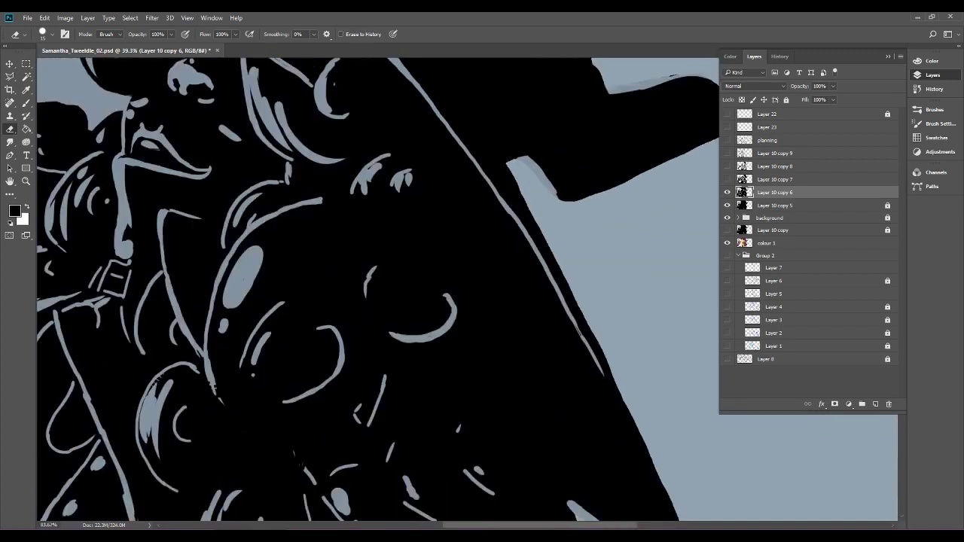
left_click_drag(467, 241, 343, 317)
left_click_drag(528, 226, 278, 370)
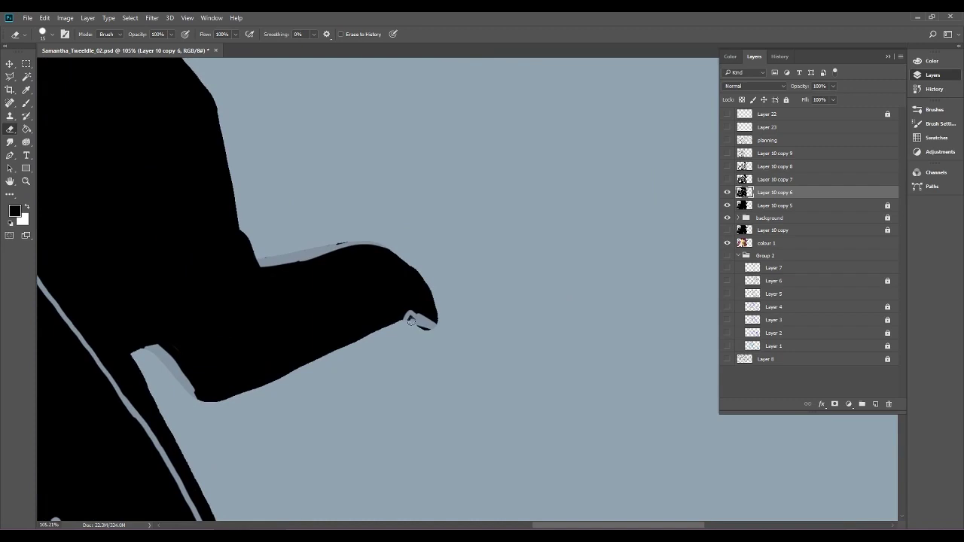
left_click_drag(419, 321, 443, 315)
left_click_drag(337, 245, 347, 244)
mouse_move(258, 259)
left_mouse_down()
mouse_move(269, 267)
mouse_move(394, 245)
left_mouse_up()
left_click_drag(293, 256, 470, 188)
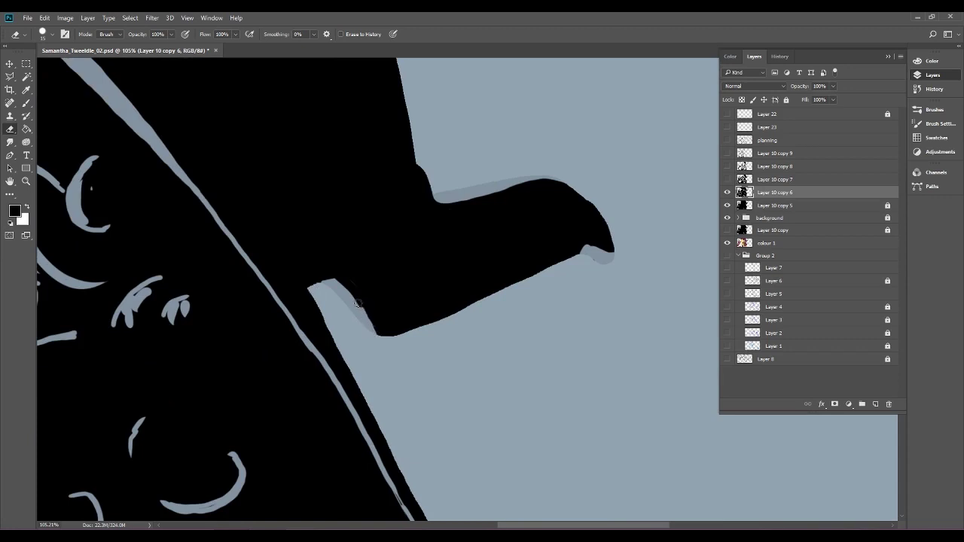
Erase the thin black line in the highlight on the crown's outer edge and clean the small highlight at the canvas edge.
mouse_move(349, 290)
left_mouse_down()
mouse_move(330, 281)
mouse_move(311, 288)
mouse_move(365, 487)
left_mouse_up()
scroll(312, 290, "down", 3)
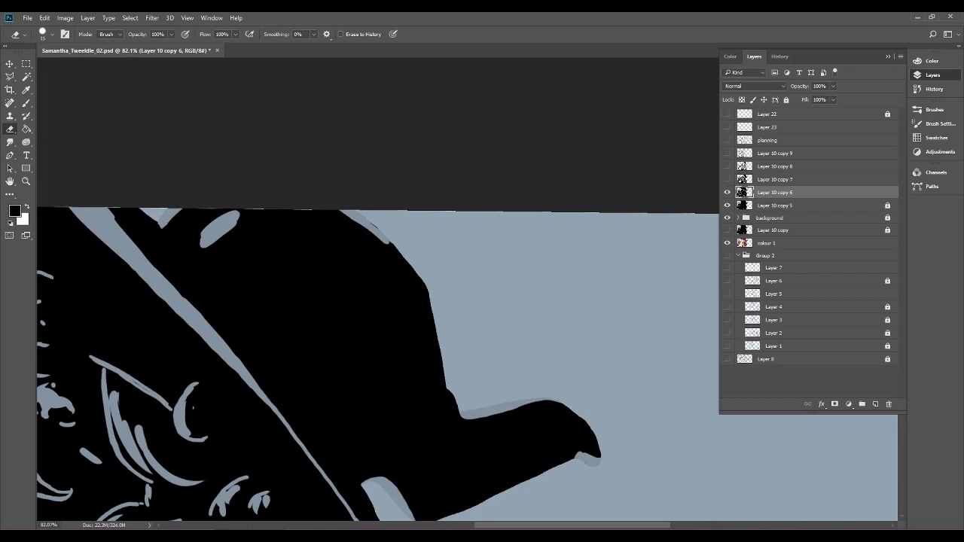
scroll(431, 247, "up", 3)
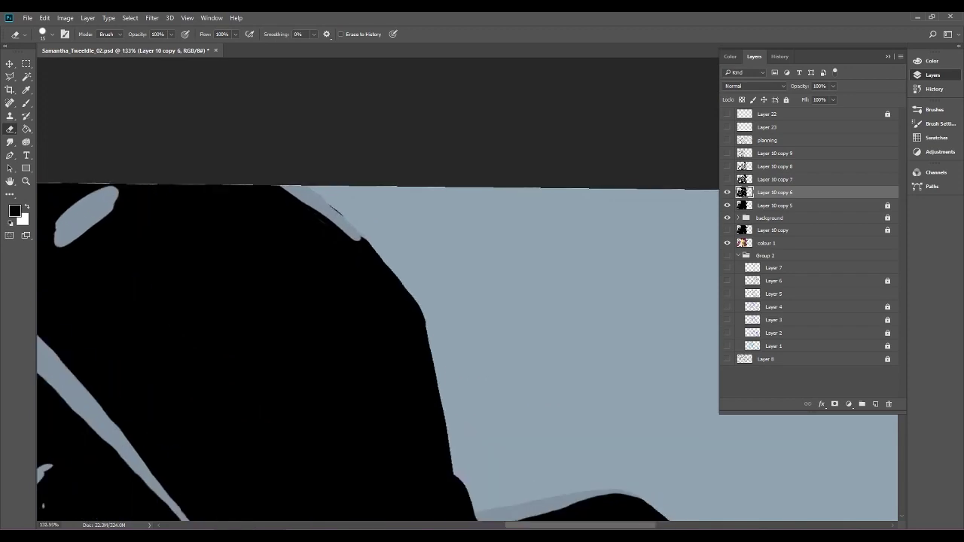
mouse_move(298, 194)
left_mouse_down()
mouse_move(359, 241)
mouse_move(364, 218)
mouse_move(315, 198)
mouse_move(366, 236)
left_mouse_up()
left_click_drag(369, 271, 604, 247)
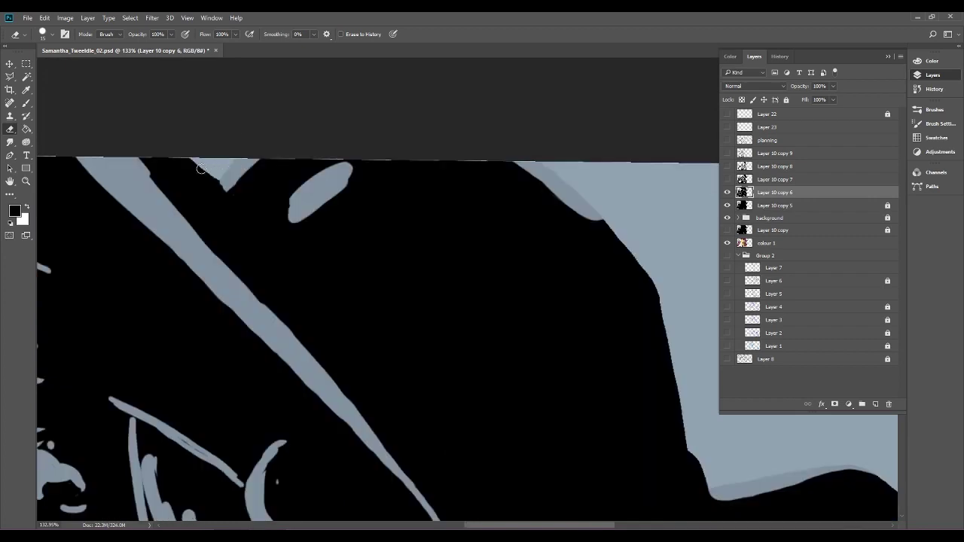
mouse_move(187, 155)
left_mouse_down()
mouse_move(225, 185)
mouse_move(274, 149)
left_mouse_up()
Clean the black outline along the knuckles and folded edge of the raised hand with the Eraser.
scroll(339, 172, "down", 10)
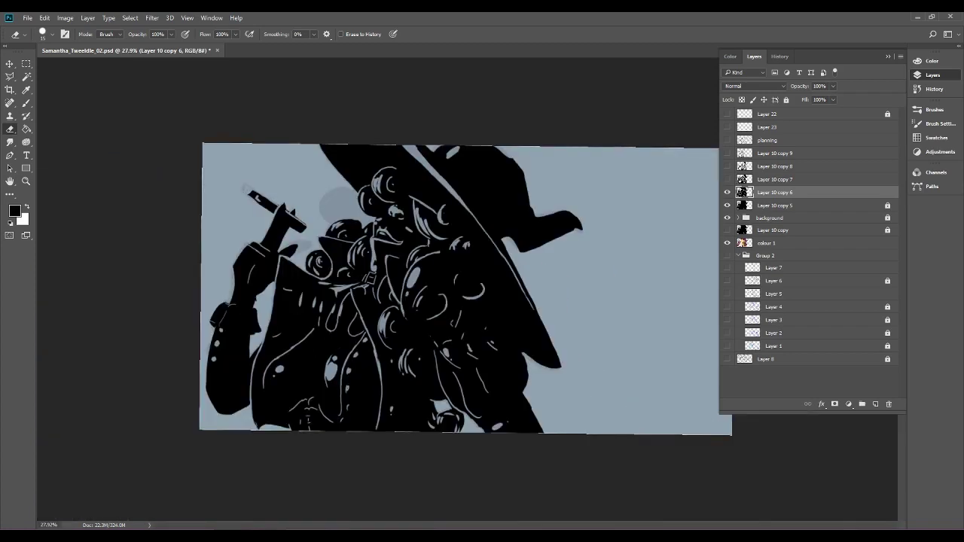
scroll(467, 226, "up", 6)
left_click_drag(324, 248, 687, 203)
scroll(347, 183, "up", 3)
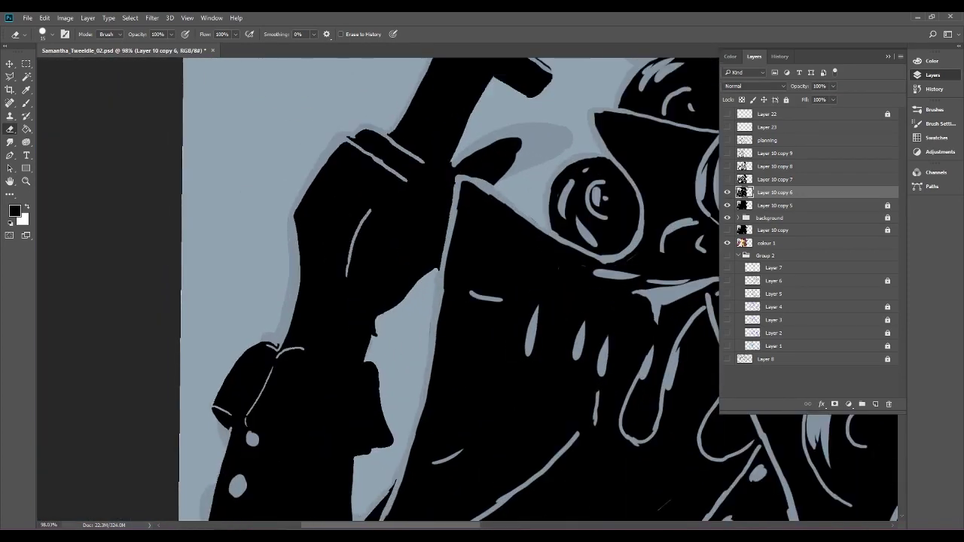
scroll(347, 183, "up", 3)
mouse_move(284, 208)
left_mouse_down()
mouse_move(298, 208)
mouse_move(297, 217)
mouse_move(285, 206)
mouse_move(390, 287)
left_mouse_up()
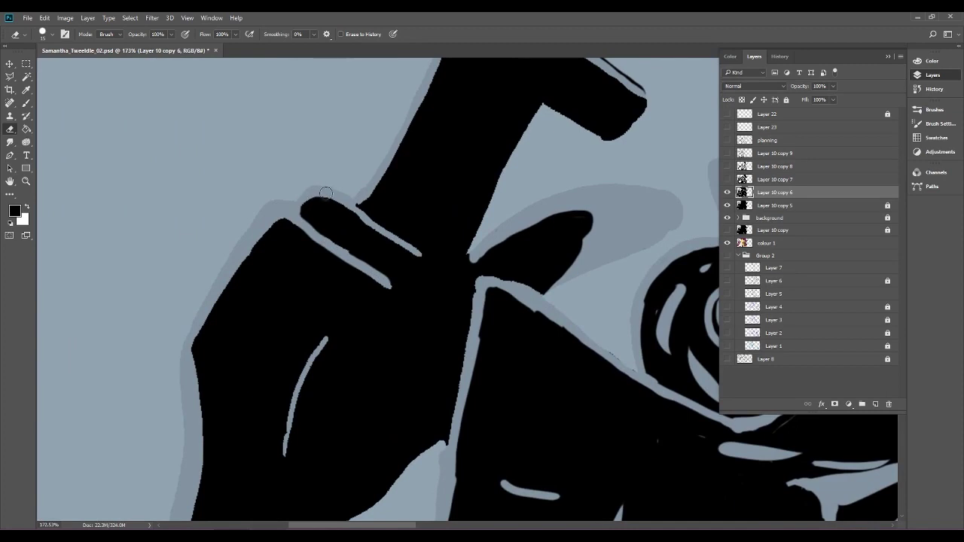
Erase the ragged black fringe along the outer edge of the raised arm's sleeve, up to the cuff's lower corner.
left_click_drag(354, 429, 533, 94)
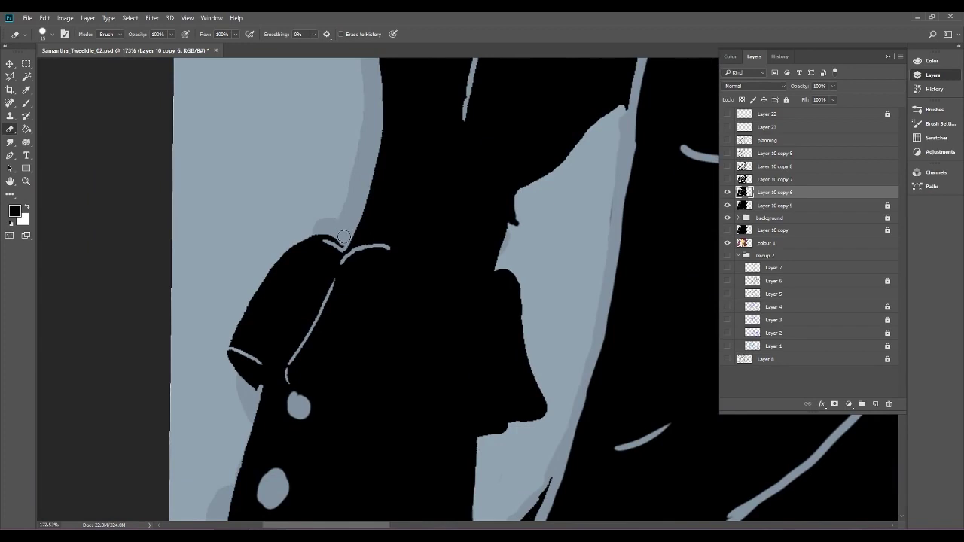
left_click_drag(359, 204, 427, 85)
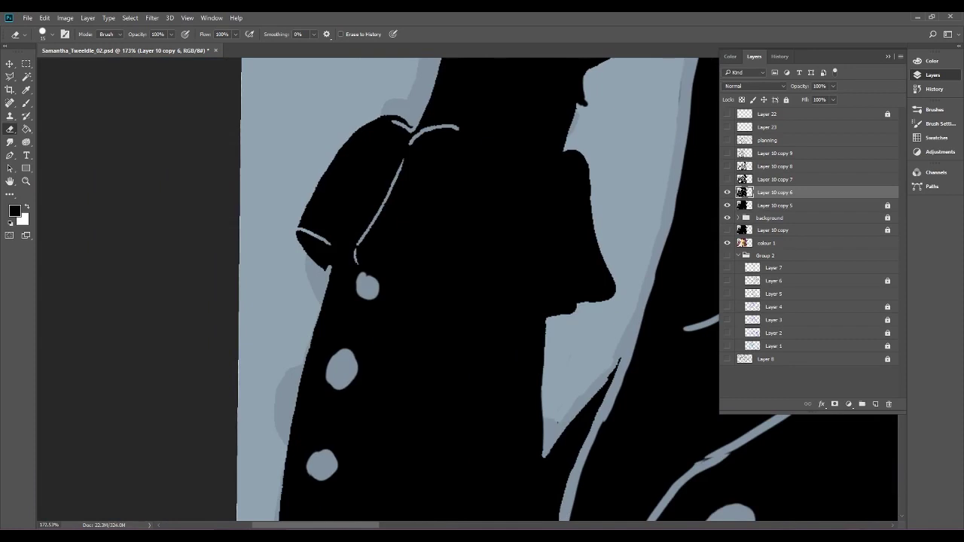
mouse_move(391, 406)
left_mouse_down()
mouse_move(468, 261)
mouse_move(488, 88)
left_mouse_up()
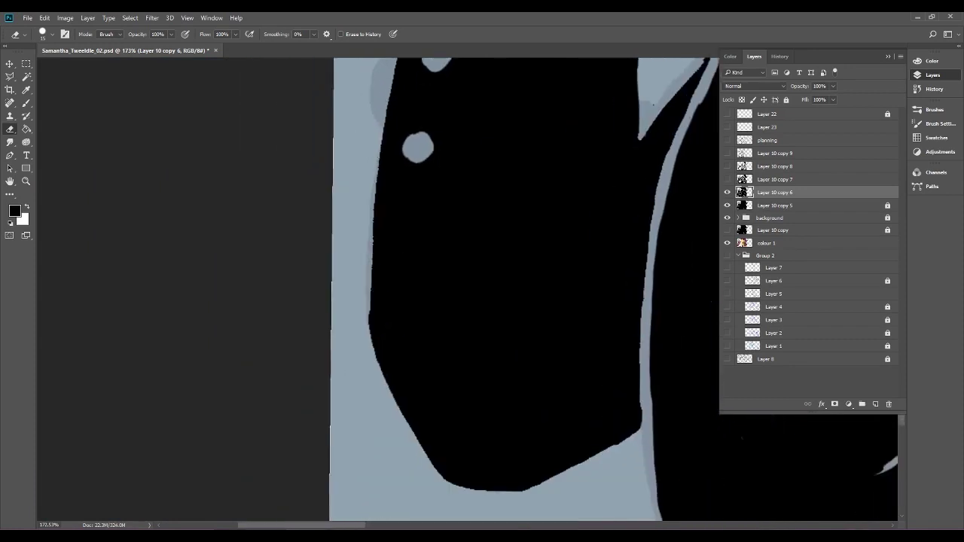
left_click_drag(377, 368, 368, 310)
mouse_move(367, 266)
left_mouse_down()
mouse_move(373, 155)
mouse_move(388, 128)
mouse_move(305, 294)
left_mouse_up()
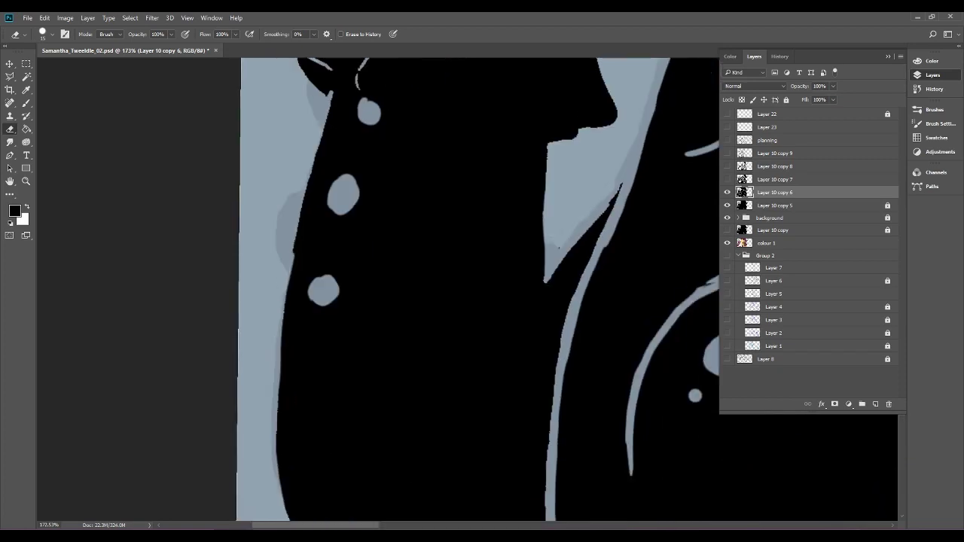
mouse_move(274, 417)
left_mouse_down()
mouse_move(292, 256)
mouse_move(331, 101)
mouse_move(301, 75)
mouse_move(218, 241)
left_mouse_up()
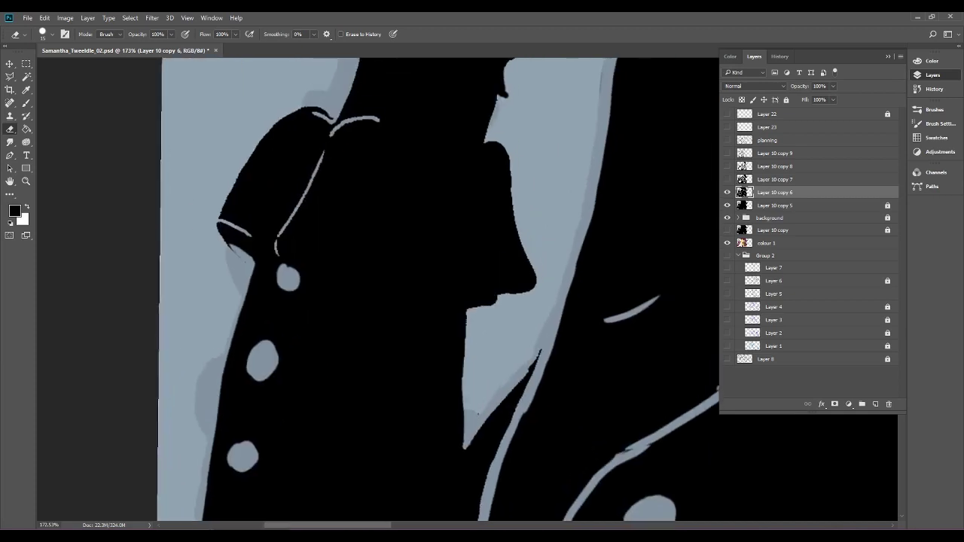
Undo the last erasure at the cuff's lower corner and switch to the Brush tool.
left_click(45, 17)
left_click(60, 56)
left_click(45, 17)
mouse_move(65, 17)
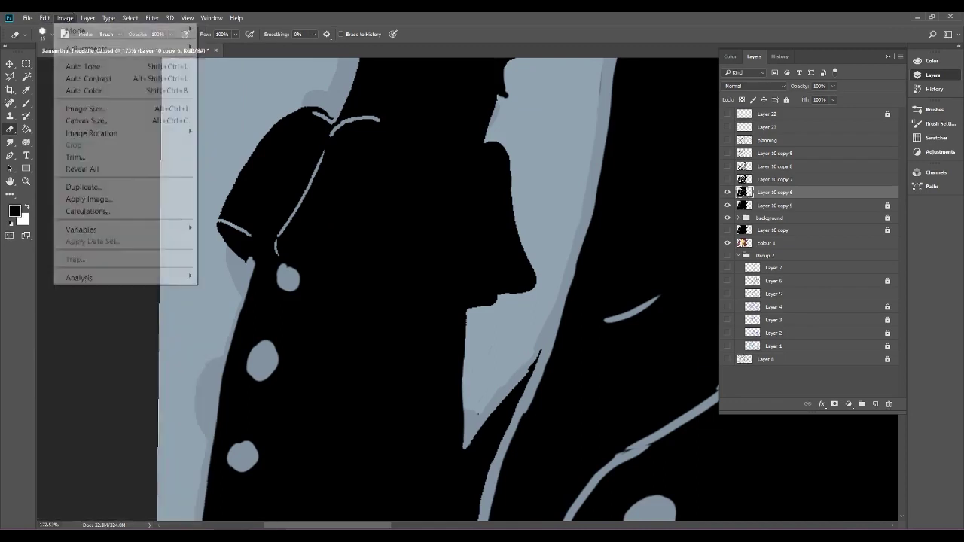
left_click(27, 102)
key("b")
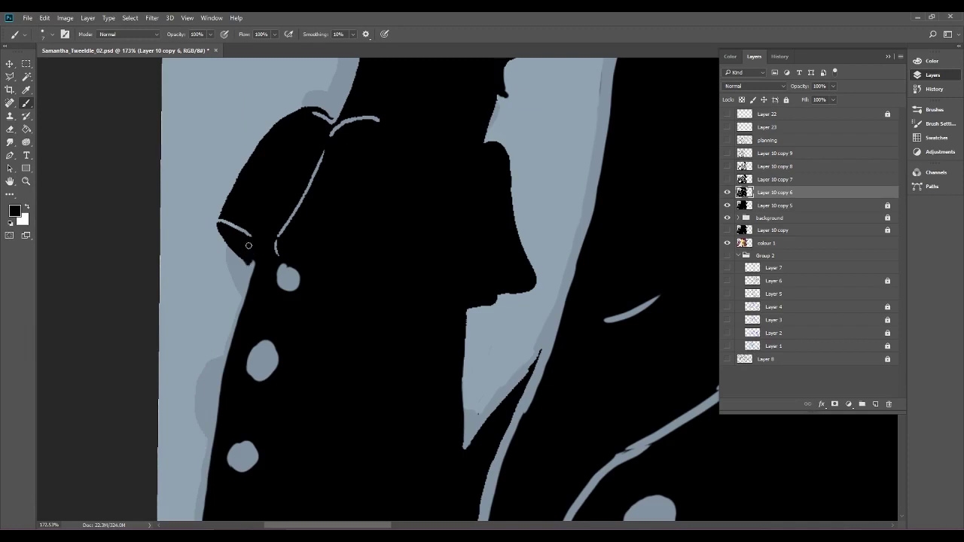
Erase the thin stray black lines around the fingertips and along the upper edge of the held stick.
scroll(411, 355, "down", 5)
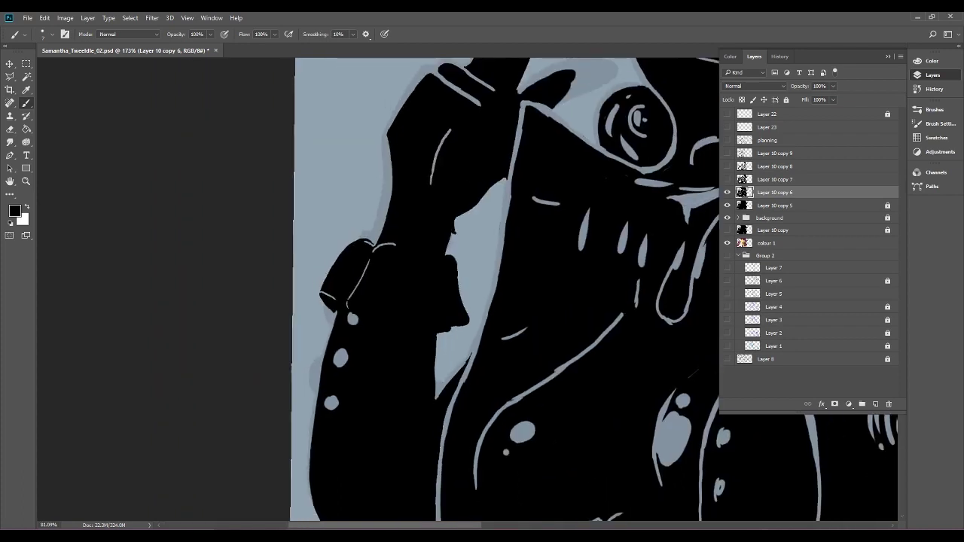
left_click_drag(444, 301, 331, 407)
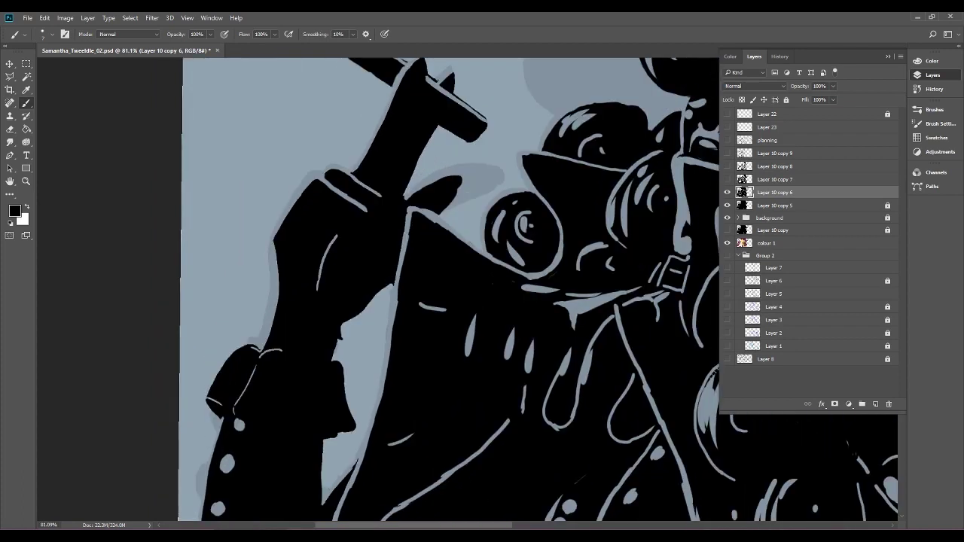
left_click_drag(452, 264, 330, 366)
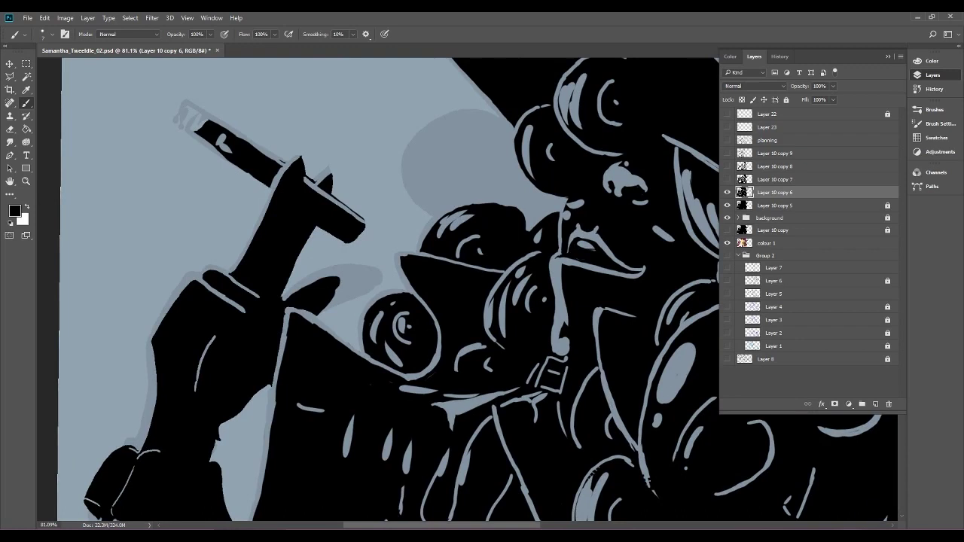
scroll(316, 162, "up", 5)
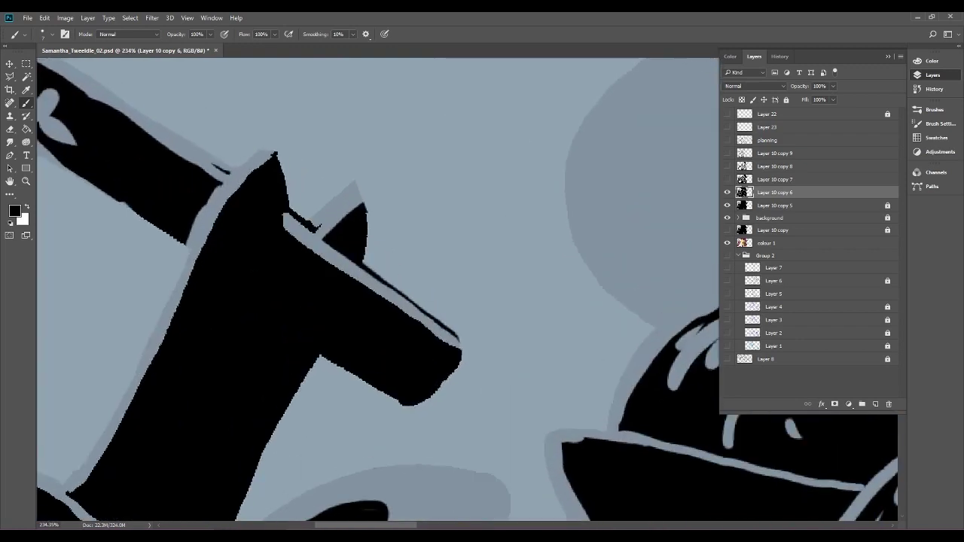
key("e")
left_click_drag(209, 160, 235, 167)
mouse_move(287, 214)
left_mouse_down()
mouse_move(301, 223)
mouse_move(323, 215)
left_mouse_up()
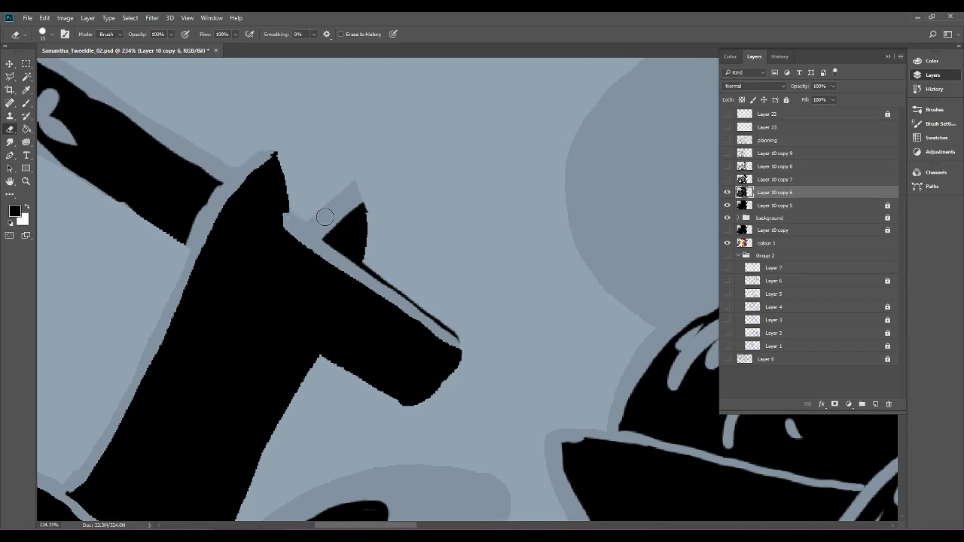
mouse_move(371, 262)
left_mouse_down()
mouse_move(470, 354)
mouse_move(459, 332)
mouse_move(450, 378)
mouse_move(425, 400)
mouse_move(386, 394)
mouse_move(328, 358)
mouse_move(403, 405)
mouse_move(327, 357)
mouse_move(419, 407)
mouse_move(321, 357)
left_mouse_up()
left_click_drag(247, 515, 313, 376)
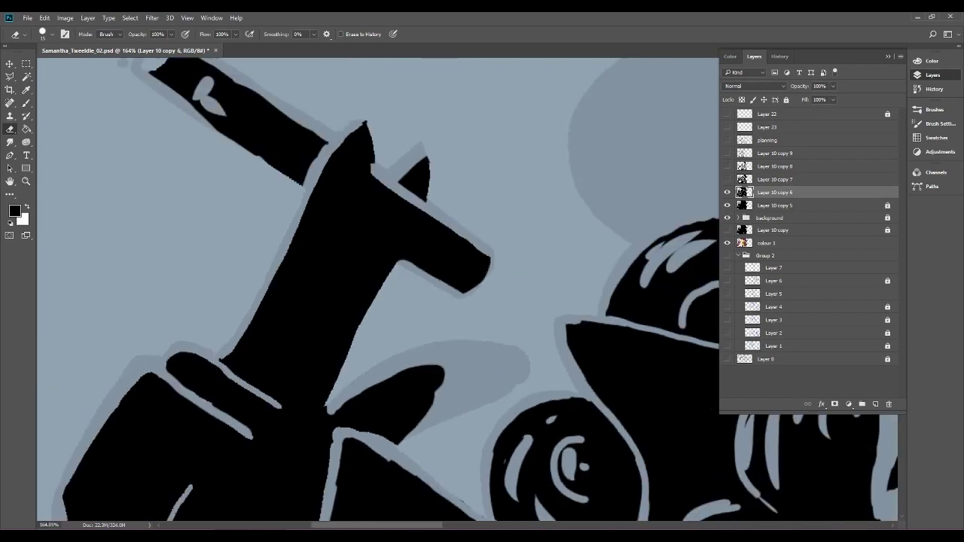
Check Layer 10 copy 7 by showing and hiding it over the illustration.
left_click(728, 180)
left_click(729, 181)
scroll(468, 287, "down", 8)
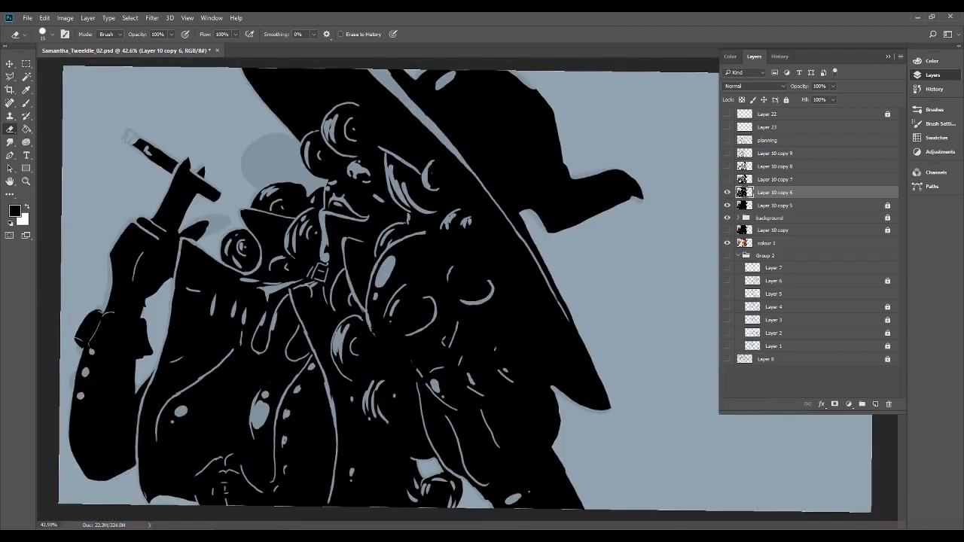
Erase along the large oval chest highlight and the curved line beside it to round and smooth their ragged edges.
scroll(468, 294, "up", 5)
left_click_drag(249, 385, 682, 149)
scroll(468, 289, "up", 6)
scroll(400, 217, "up", 5)
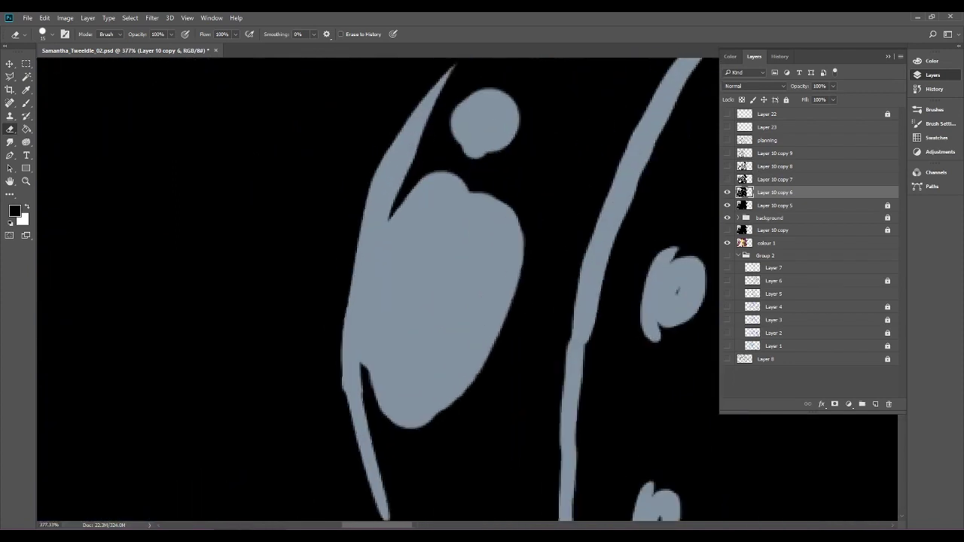
mouse_move(415, 197)
left_mouse_down()
mouse_move(437, 183)
mouse_move(479, 184)
mouse_move(511, 220)
mouse_move(508, 253)
left_mouse_up()
mouse_move(372, 338)
left_mouse_down()
mouse_move(387, 387)
mouse_move(415, 418)
mouse_move(471, 377)
mouse_move(499, 330)
mouse_move(528, 233)
left_mouse_up()
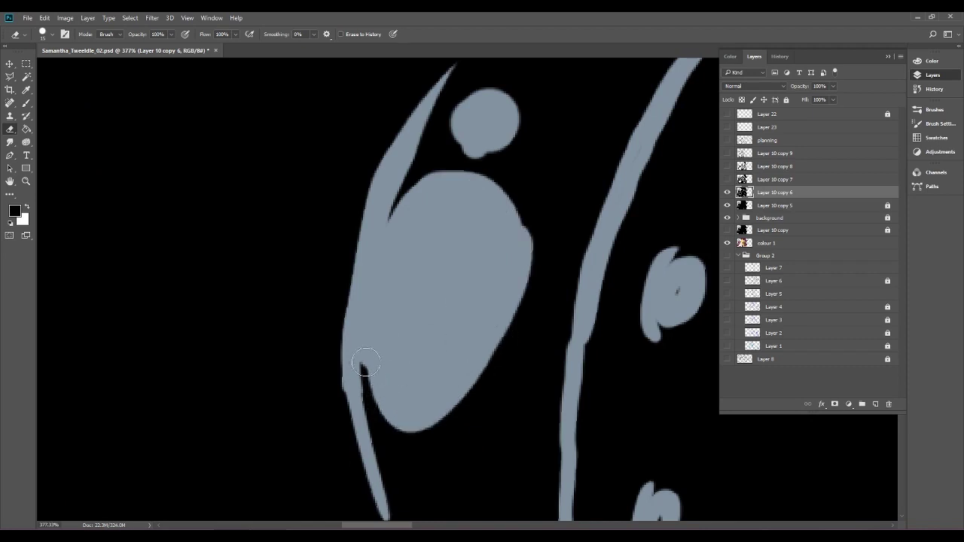
mouse_move(436, 92)
left_mouse_down()
mouse_move(380, 193)
mouse_move(355, 326)
left_mouse_up()
mouse_move(391, 161)
left_mouse_down()
mouse_move(354, 272)
mouse_move(351, 412)
left_mouse_up()
mouse_move(353, 376)
left_mouse_down()
mouse_move(301, 215)
mouse_move(310, 258)
left_mouse_up()
scroll(438, 312, "down", 3)
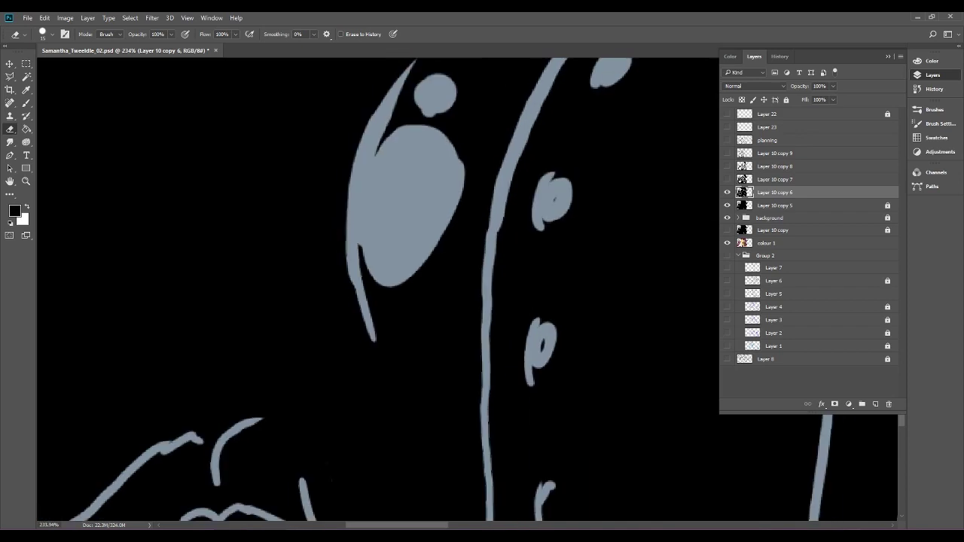
Paint black with the Brush tool to trim the oval highlight's bumpy outer edge and cover the stray line above it.
left_click_drag(555, 194, 490, 319)
left_click(27, 103)
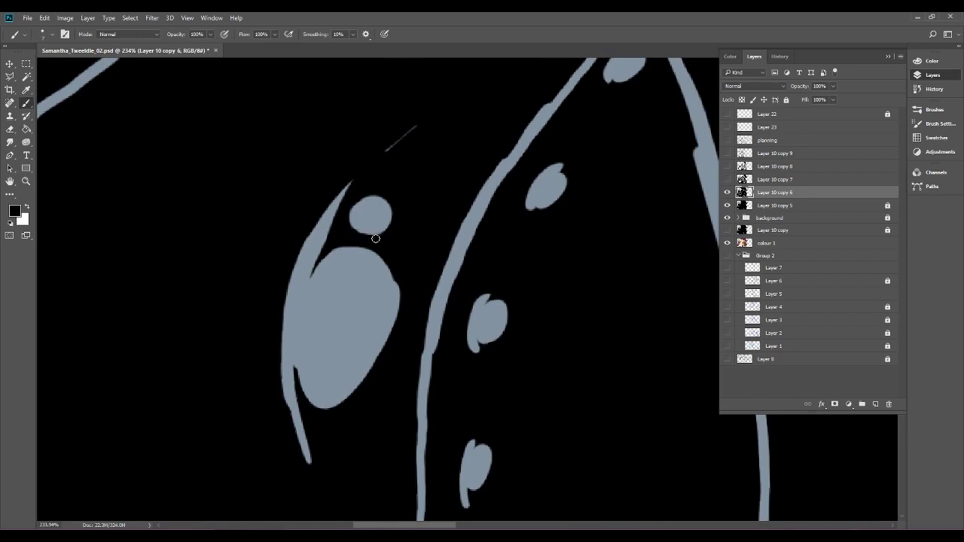
left_click_drag(395, 273, 398, 347)
left_click_drag(295, 438, 278, 344)
left_click_drag(288, 274, 284, 290)
mouse_move(384, 161)
left_mouse_down()
mouse_move(414, 129)
mouse_move(389, 148)
left_mouse_up()
Paint away the bump on the slanting fold line near the illustration's lower edge, smoothing its upper end.
scroll(446, 287, "down", 5)
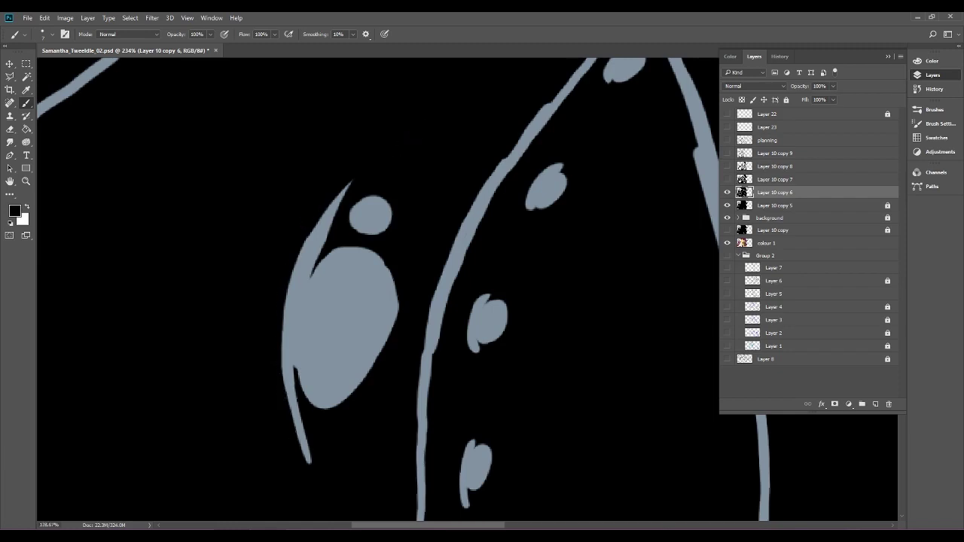
left_click_drag(320, 409, 392, 305)
scroll(391, 305, "up", 8)
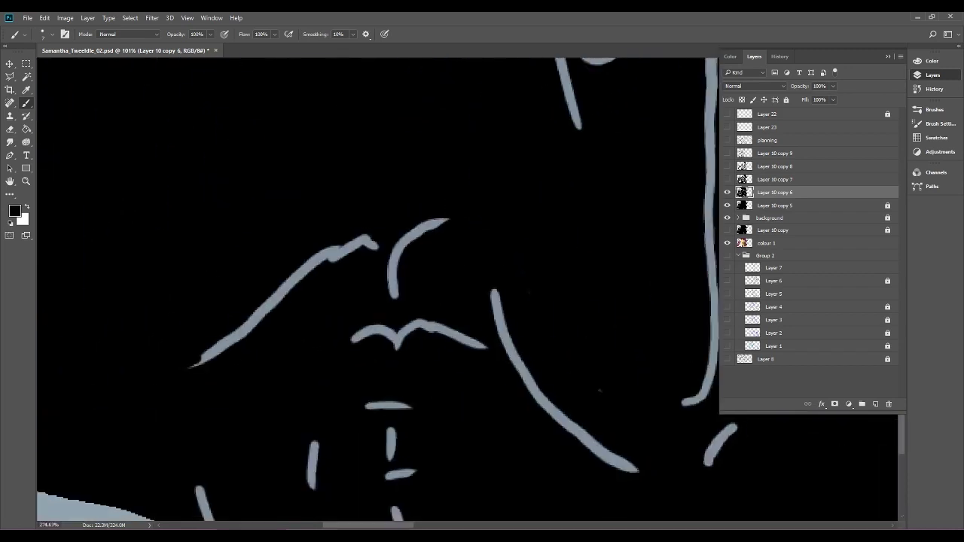
mouse_move(290, 240)
left_mouse_down()
mouse_move(348, 213)
mouse_move(308, 226)
mouse_move(342, 213)
left_mouse_up()
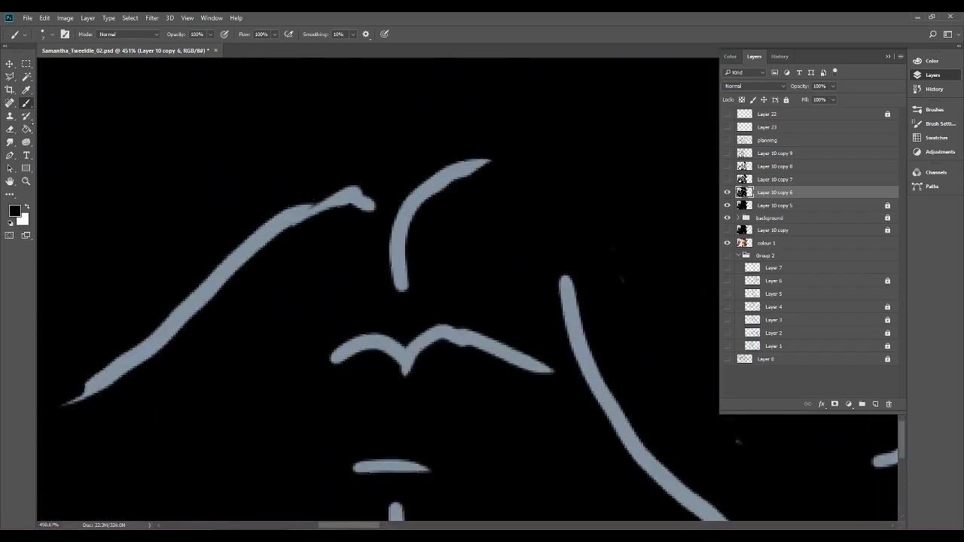
left_click(11, 129)
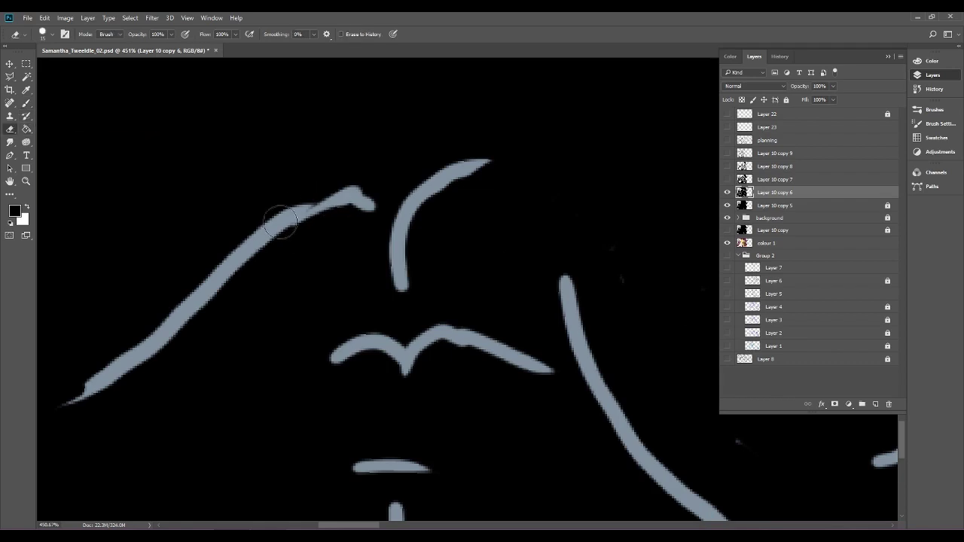
scroll(392, 177, "down", 5)
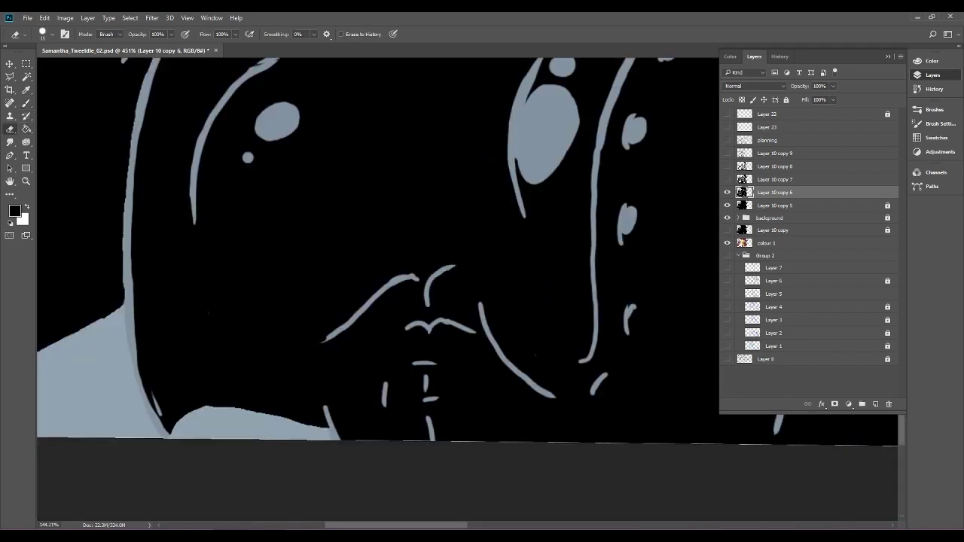
Smooth the joints of the long curved line across the chest by erasing along it and trimming its edge with black.
left_click_drag(392, 177, 373, 303)
left_click_drag(381, 227, 347, 350)
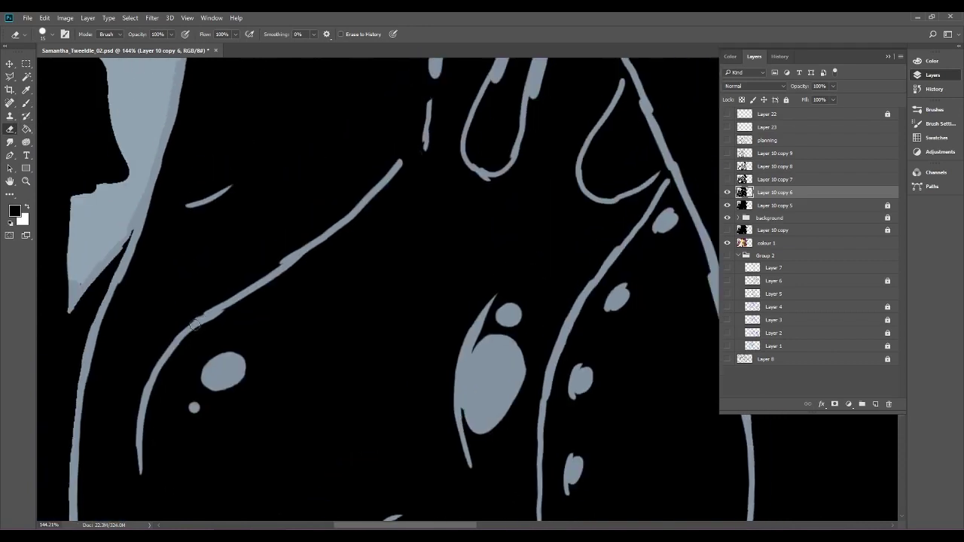
mouse_move(280, 265)
left_mouse_down()
mouse_move(354, 214)
mouse_move(394, 159)
left_mouse_up()
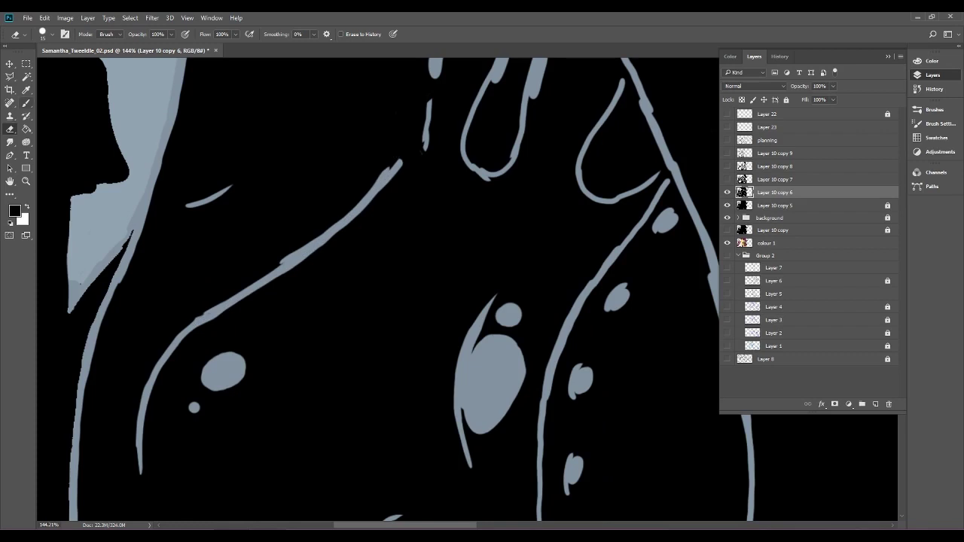
left_click(27, 104)
left_click_drag(193, 321, 235, 293)
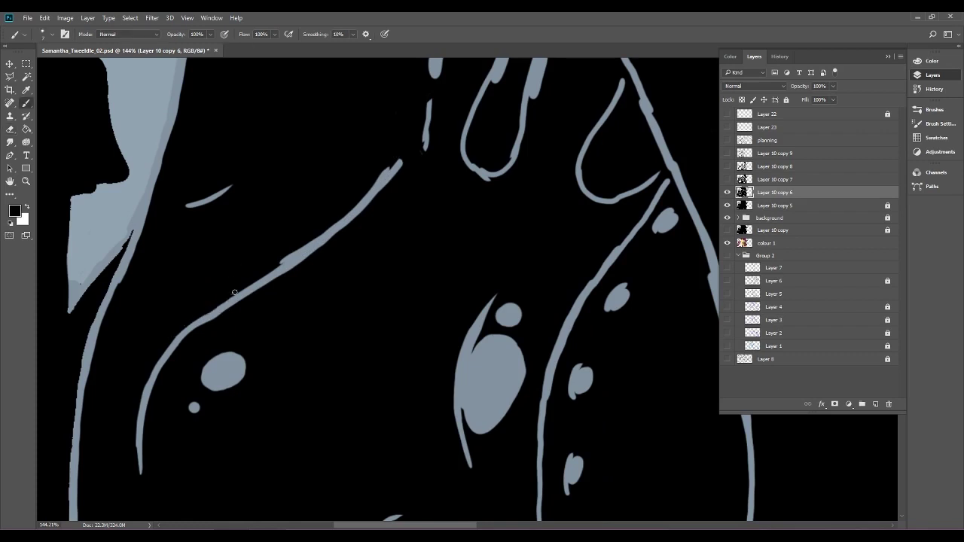
left_click_drag(276, 266, 314, 237)
left_click_drag(386, 175, 380, 178)
Paint black between the highlights on the uppermost orb to separate them cleanly, undoing and repainting the rough stroke.
scroll(354, 202, "down", 7)
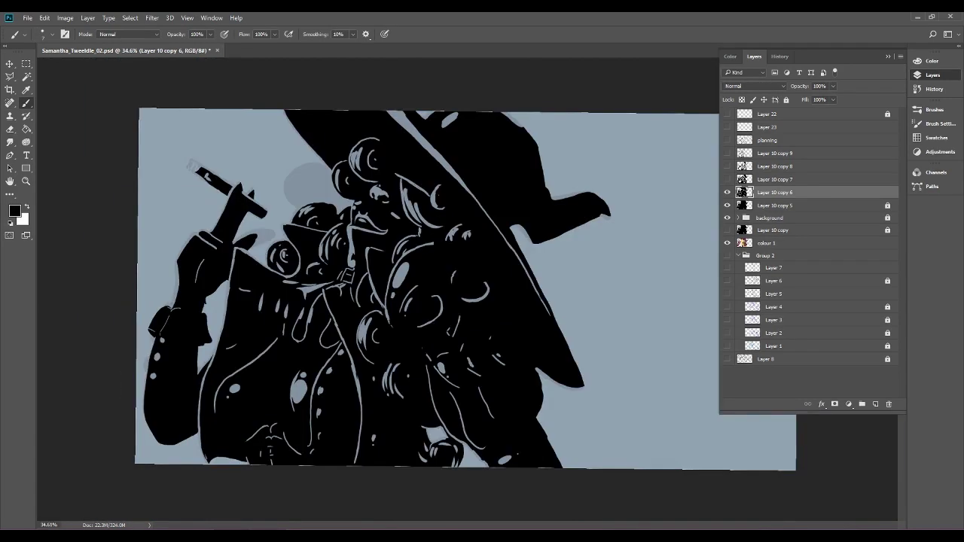
scroll(478, 266, "up", 4)
left_click_drag(407, 173, 456, 465)
scroll(184, 336, "up", 5)
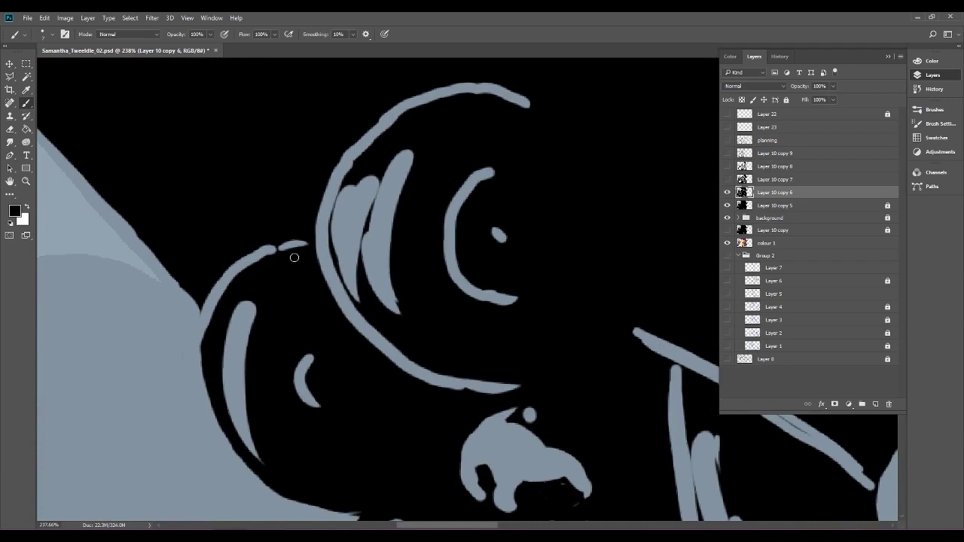
scroll(471, 316, "down", 3)
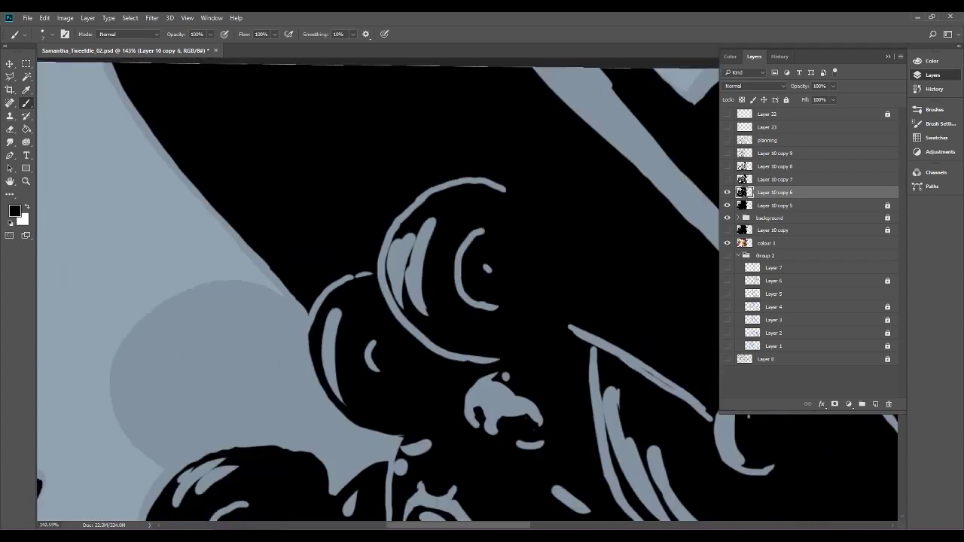
mouse_move(397, 234)
left_mouse_down()
mouse_move(396, 292)
mouse_move(390, 254)
mouse_move(416, 235)
mouse_move(423, 305)
left_mouse_up()
mouse_move(418, 222)
left_mouse_down()
mouse_move(407, 304)
mouse_move(413, 295)
left_mouse_up()
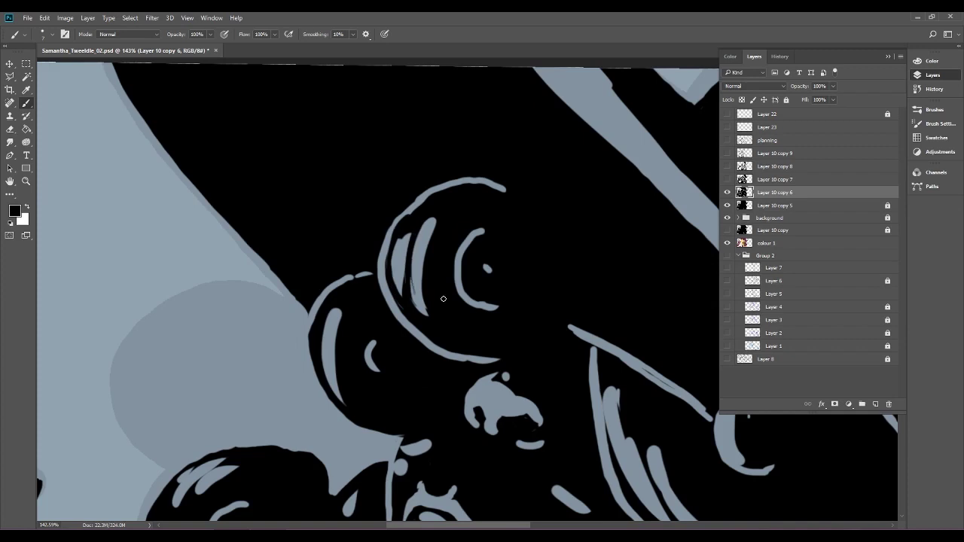
left_click(45, 18)
left_click(64, 54)
left_click_drag(409, 245, 408, 292)
scroll(418, 282, "down", 5)
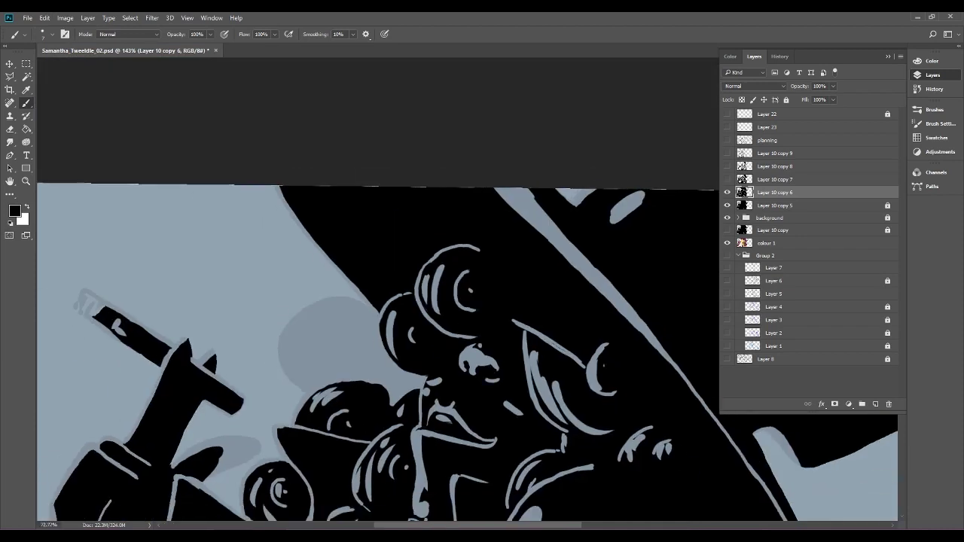
Paint a smooth black outline along the top of the dome-shaped orb beside the face.
scroll(418, 282, "up", 5)
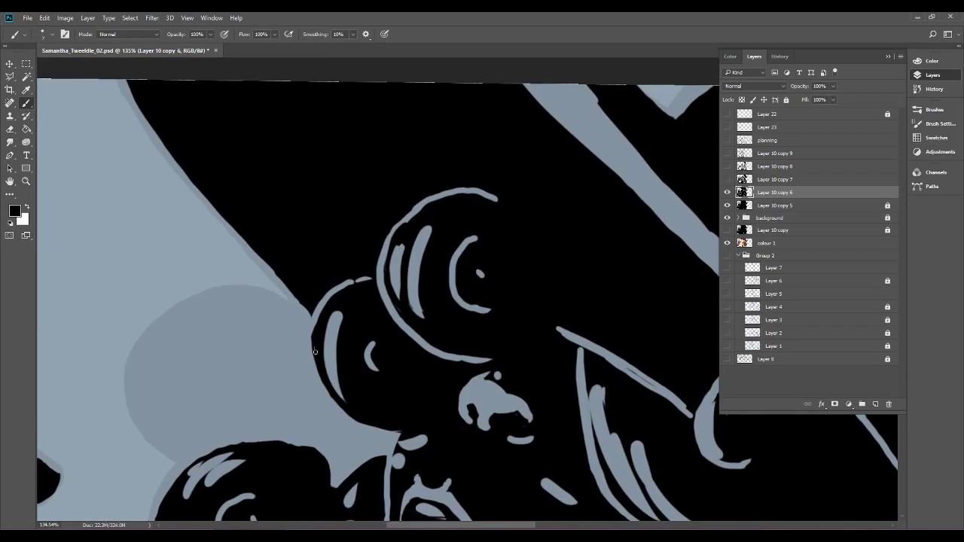
scroll(421, 361, "down", 5)
scroll(326, 441, "up", 9)
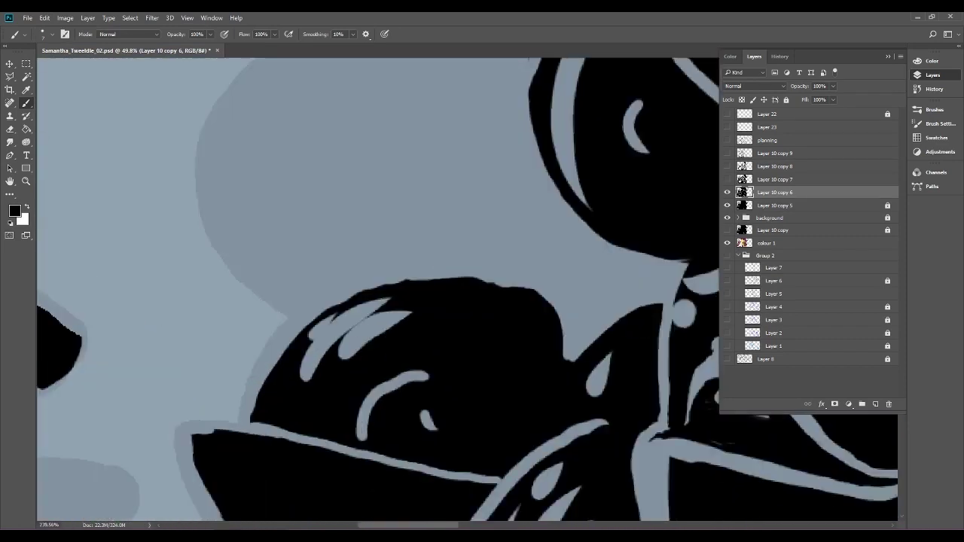
mouse_move(262, 392)
left_mouse_down()
mouse_move(306, 324)
mouse_move(375, 277)
mouse_move(477, 263)
mouse_move(533, 270)
mouse_move(579, 291)
left_mouse_up()
key("f")
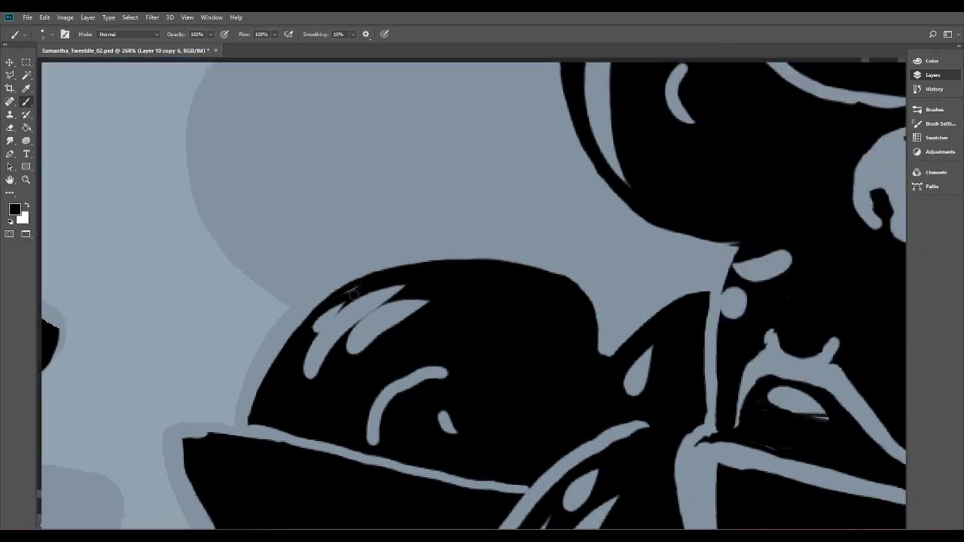
scroll(345, 278, "right", 1)
key("f")
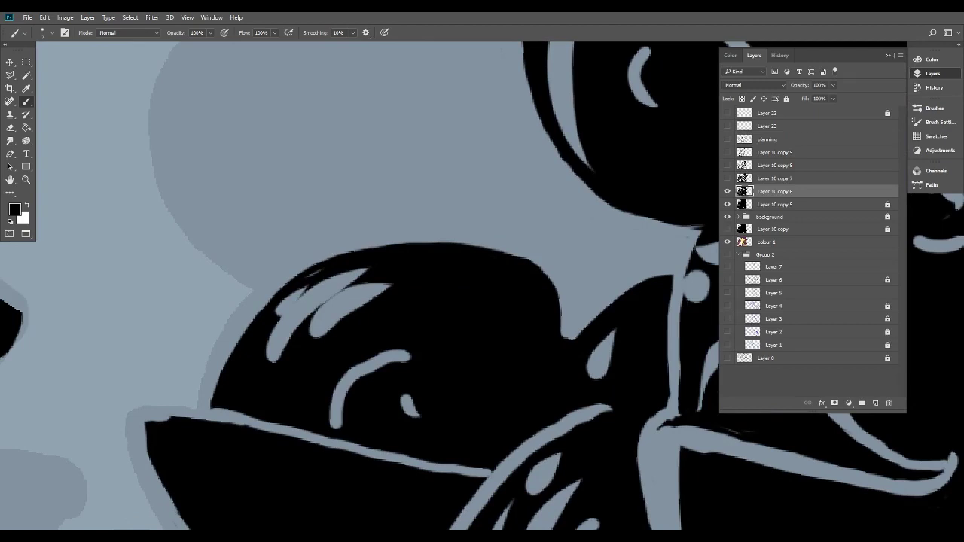
key("f")
key("f")
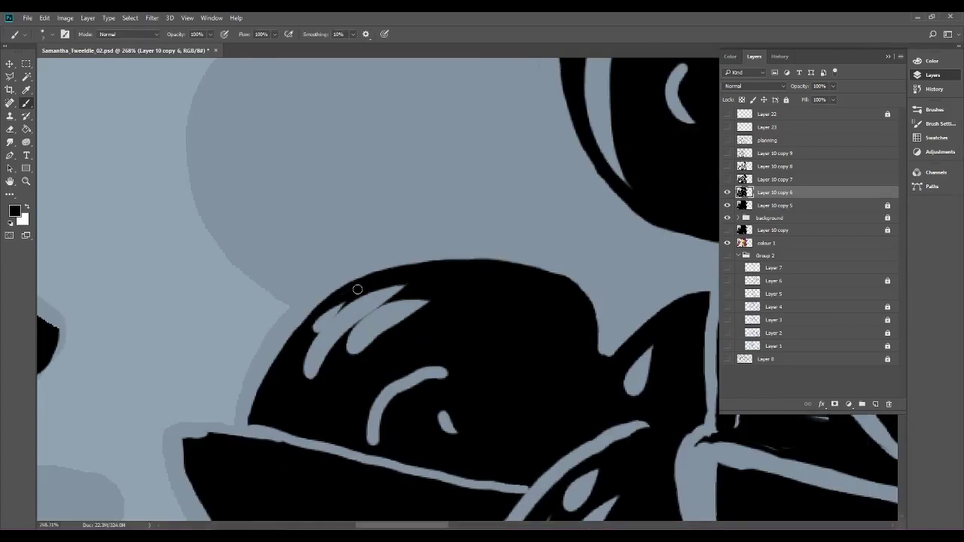
Paint black between the slanted highlights on the dome-shaped orb to separate and trim them.
left_click_drag(309, 351, 369, 292)
left_click_drag(346, 337, 409, 289)
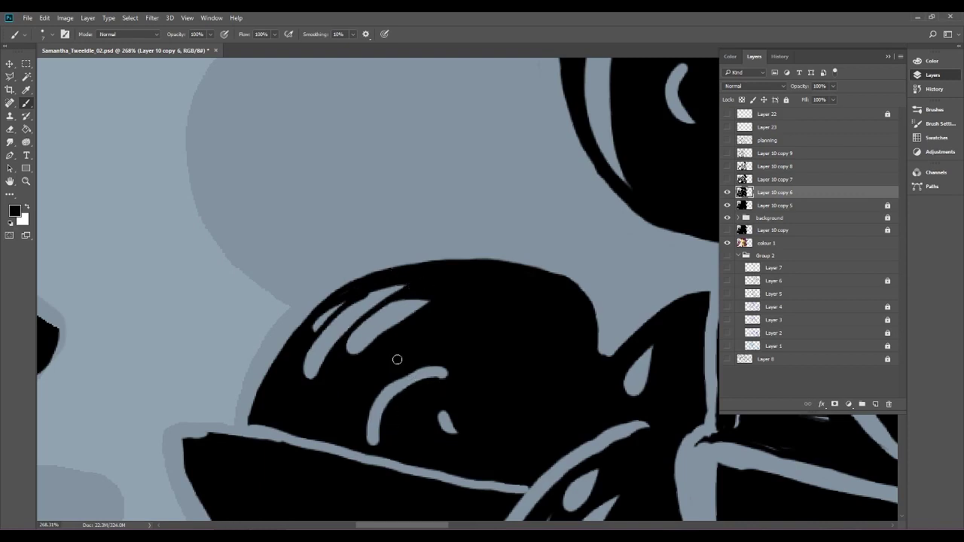
Try erasing a thin highlight along the outer edge of the small round orb by the collar, and undo it.
left_click(10, 129)
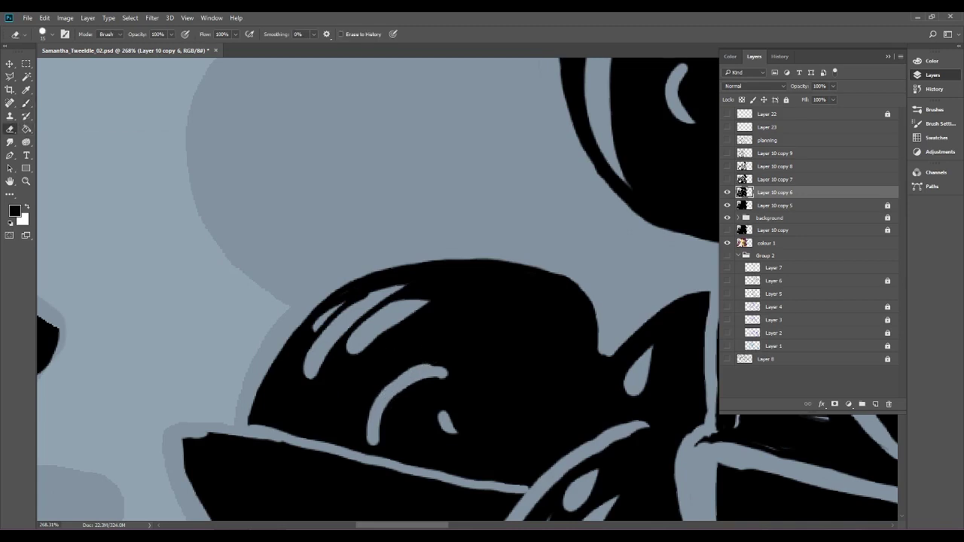
scroll(468, 331, "down", 6)
left_click_drag(468, 332, 244, 227)
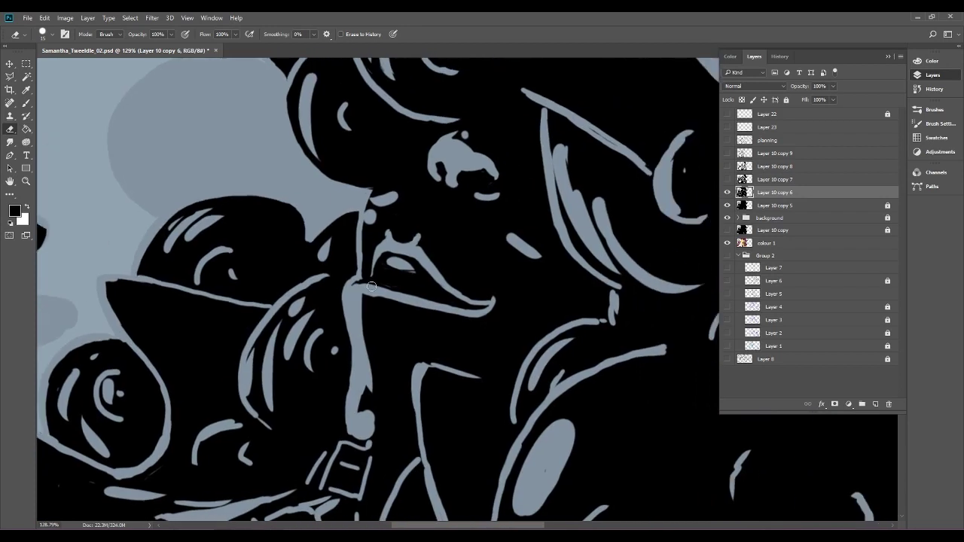
left_click_drag(316, 362, 444, 214)
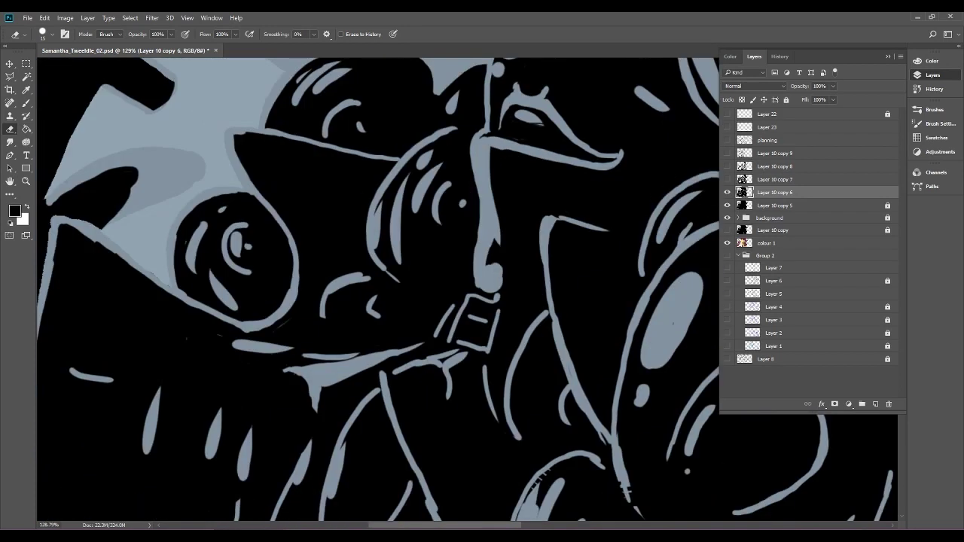
scroll(449, 348, "down", 3)
scroll(248, 255, "up", 9)
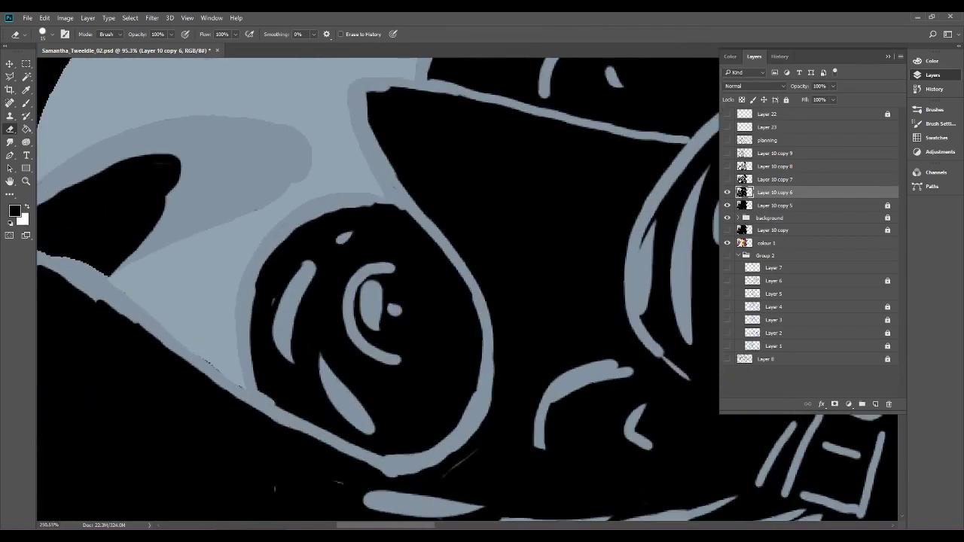
left_click_drag(276, 285, 265, 319)
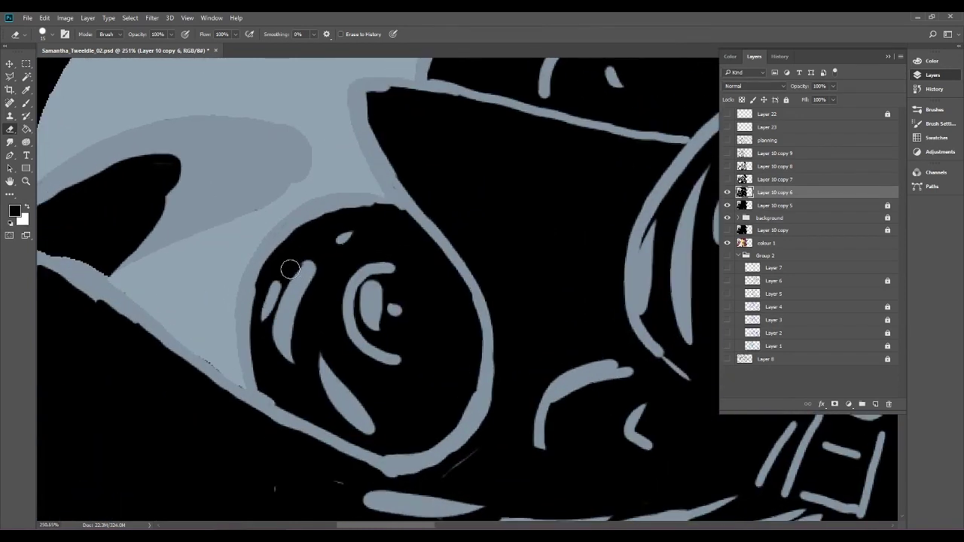
left_click(44, 18)
left_click(62, 55)
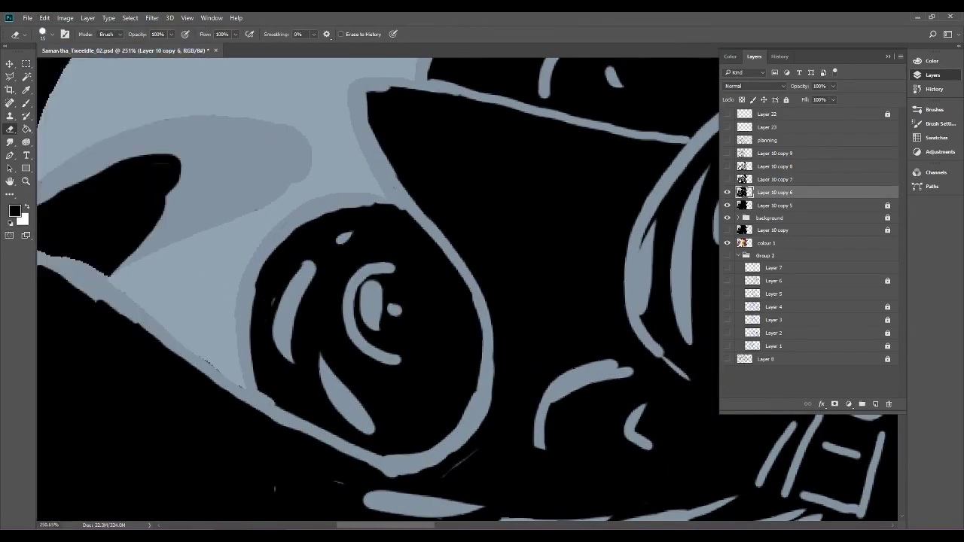
Paint black over the stray specks beside the highlight on the small round orb and tidy its outer edge.
key("b")
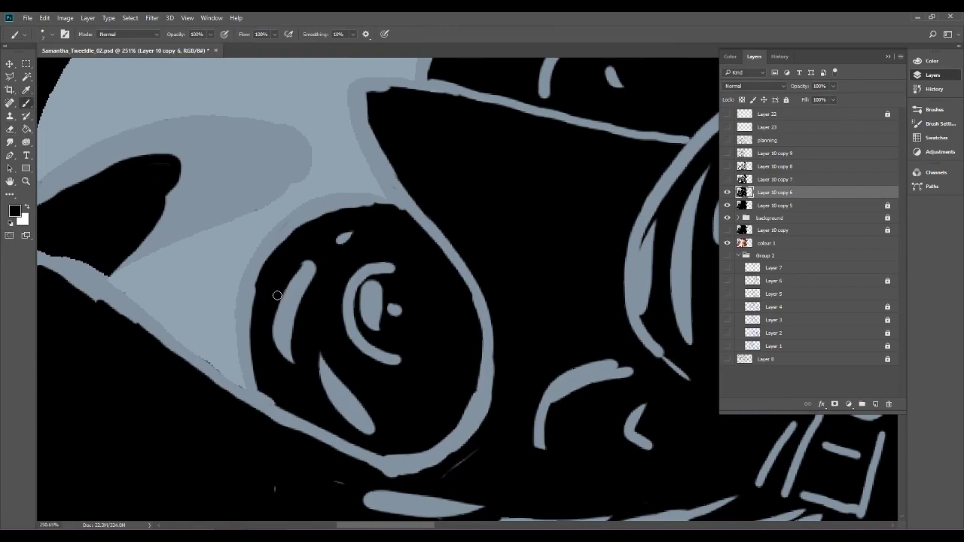
left_click_drag(256, 295, 257, 324)
scroll(444, 332, "down", 15)
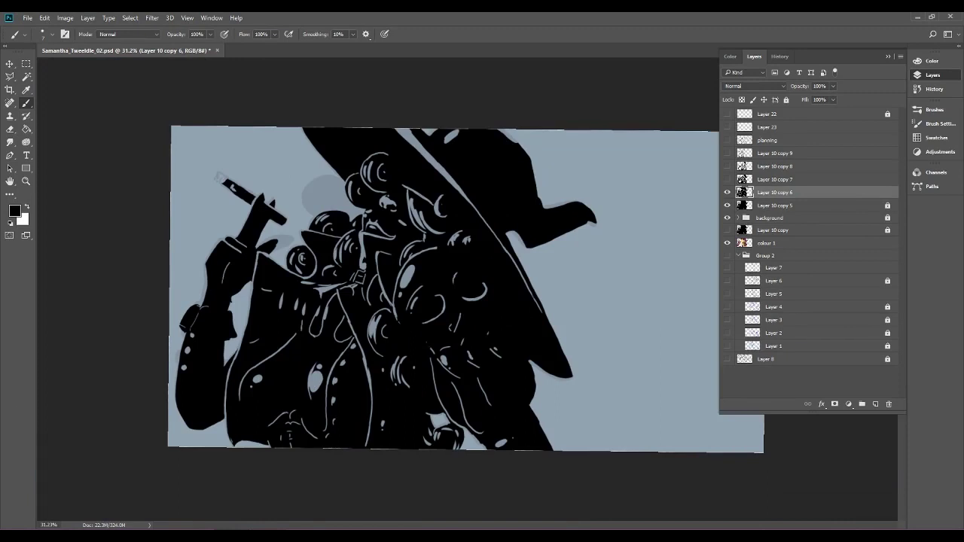
Set the opacity of Layer 10 copy 6 to 10% and move Layer 10 copy 5 below the background group.
left_click_drag(833, 86, 792, 83)
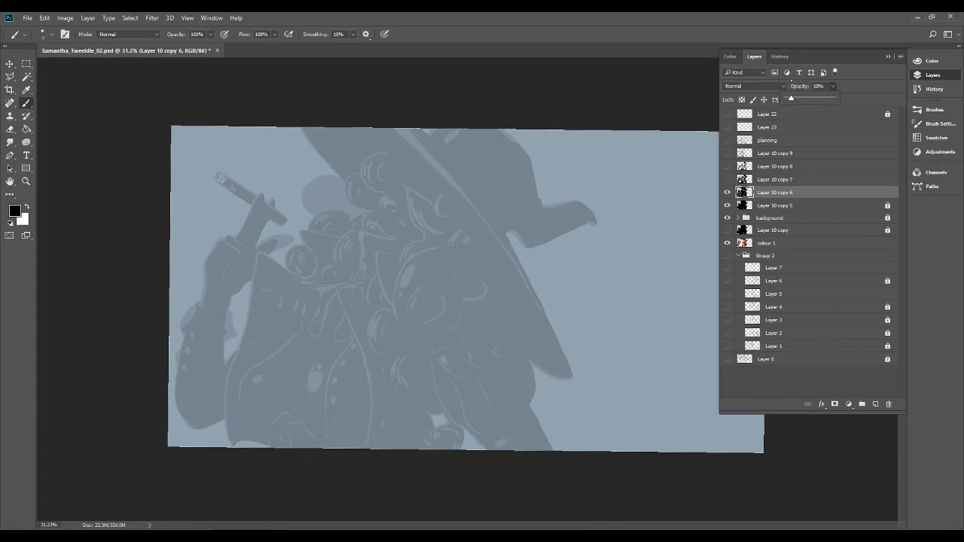
left_click(827, 195)
left_click(818, 211)
left_click_drag(804, 212, 828, 225)
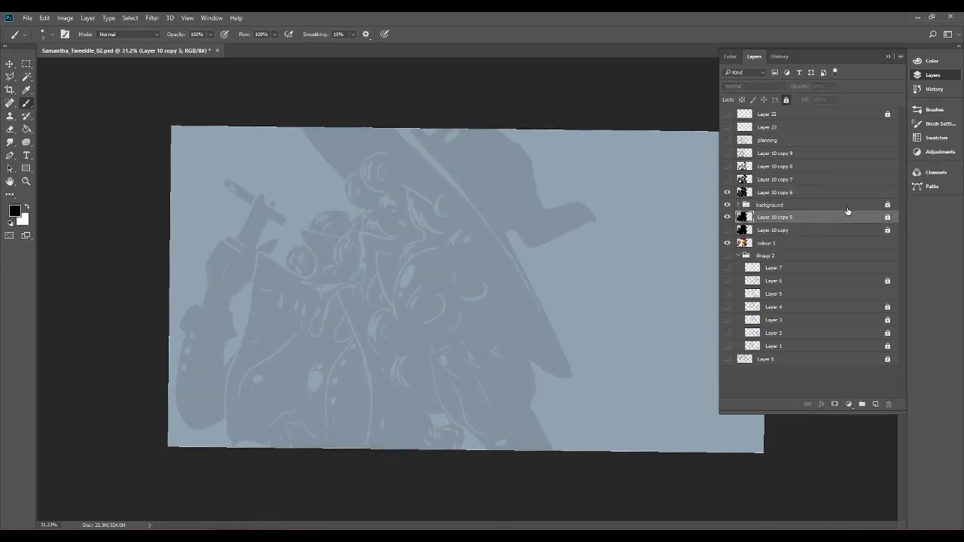
Show Layer 10 copy 7 above Layer 10 copy 6 and make it the active layer.
left_click(788, 191)
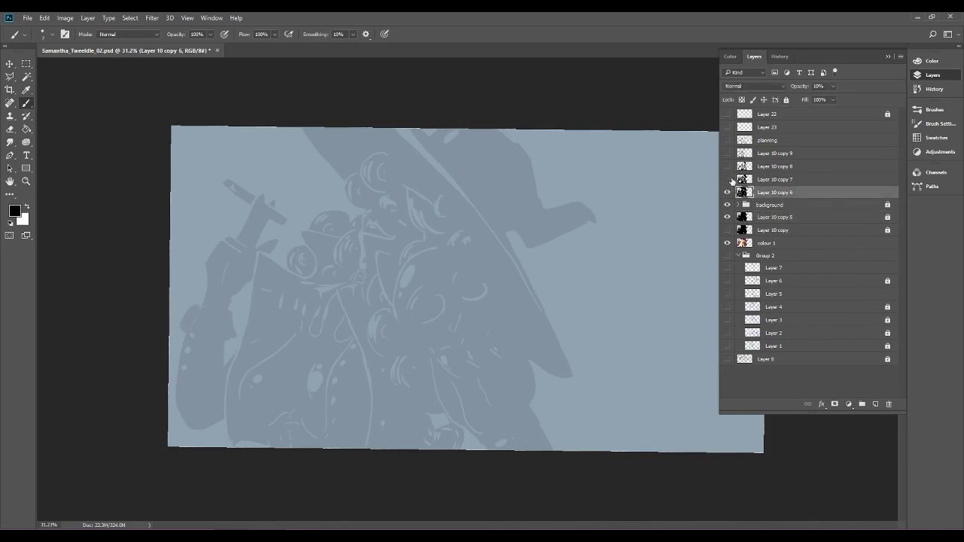
left_click(729, 181)
left_click(786, 180)
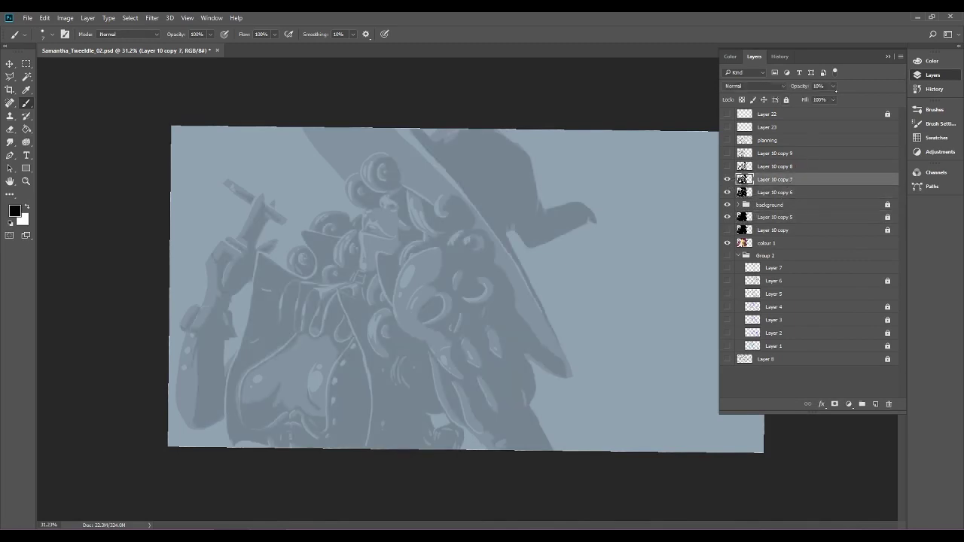
Set the opacity of Layer 10 copy 7 to 100%.
left_click(834, 86)
left_click_drag(832, 99, 877, 99)
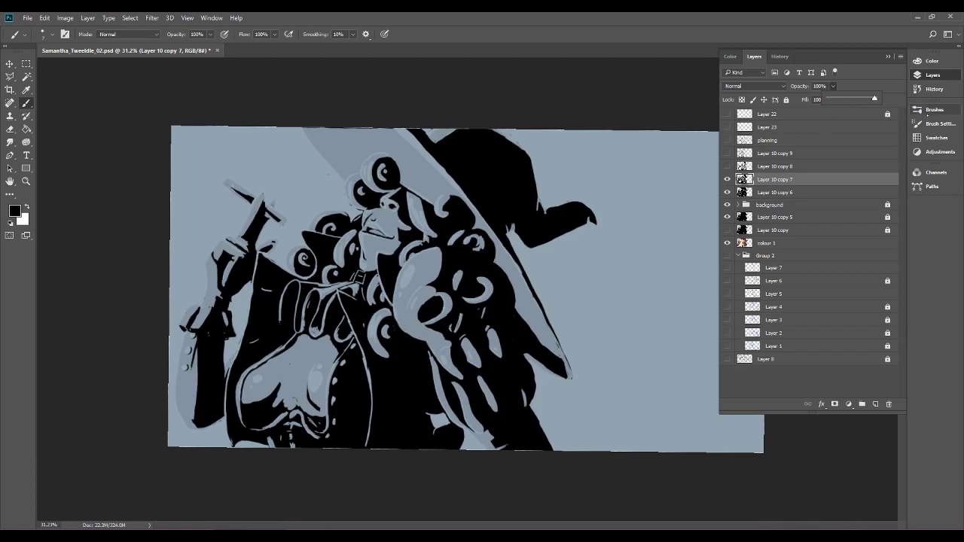
Erase the stray black marks around the cigarette and raised fingertip, and shorten the black shading at the cigarette's ends.
left_click(487, 270)
left_click_drag(487, 269, 550, 270)
left_click_drag(361, 241, 661, 336)
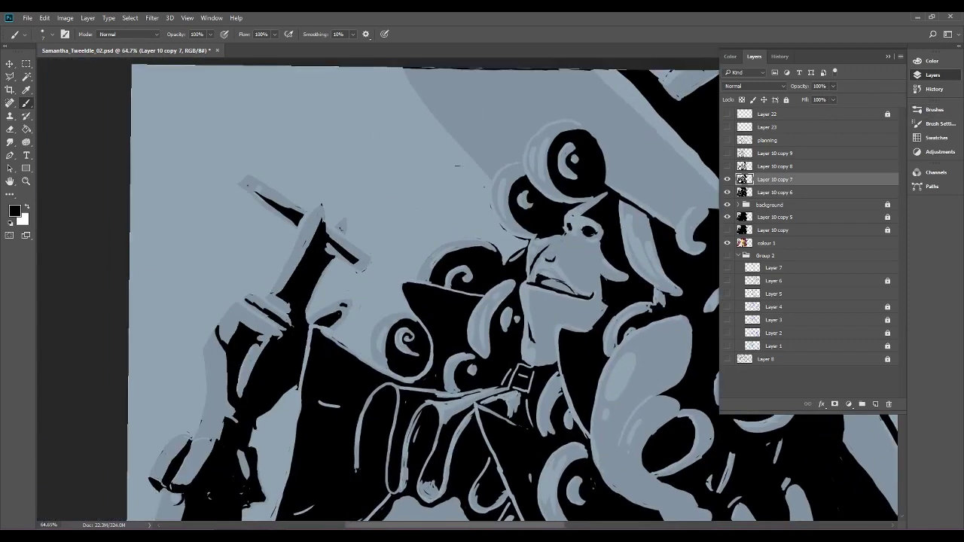
scroll(374, 208, "up", 5)
key("e")
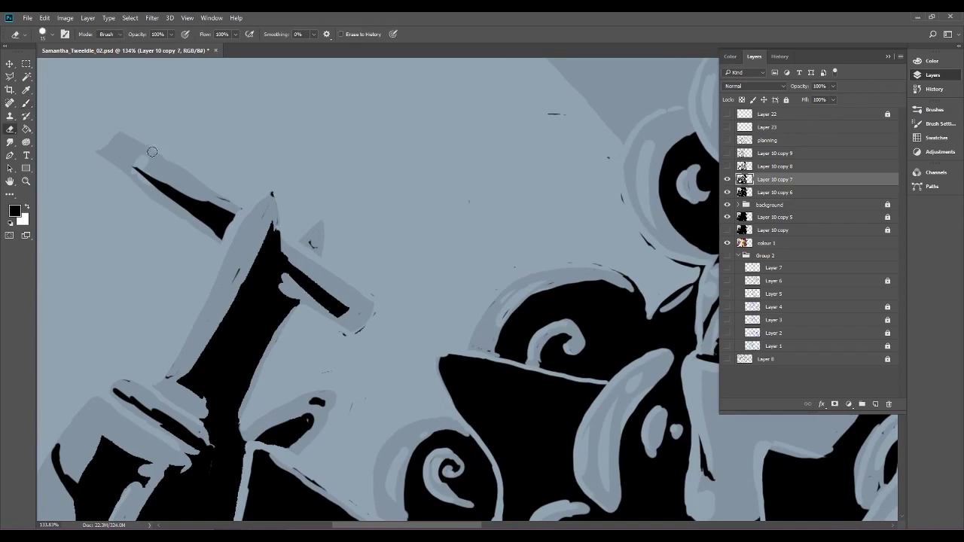
mouse_move(140, 159)
left_mouse_down()
mouse_move(139, 172)
mouse_move(154, 161)
left_mouse_up()
mouse_move(147, 168)
left_mouse_down()
mouse_move(148, 182)
mouse_move(174, 193)
mouse_move(172, 171)
left_mouse_up()
mouse_move(226, 202)
left_mouse_down()
mouse_move(200, 193)
mouse_move(210, 202)
mouse_move(170, 199)
mouse_move(226, 238)
left_mouse_up()
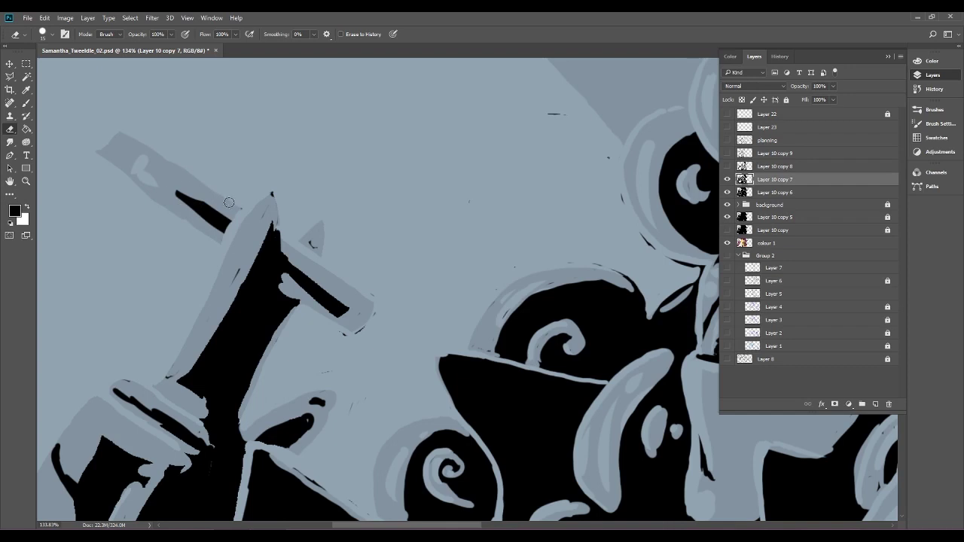
mouse_move(276, 187)
left_mouse_down()
mouse_move(268, 202)
mouse_move(279, 216)
left_mouse_up()
mouse_move(345, 308)
left_mouse_down()
mouse_move(348, 300)
mouse_move(340, 309)
left_mouse_up()
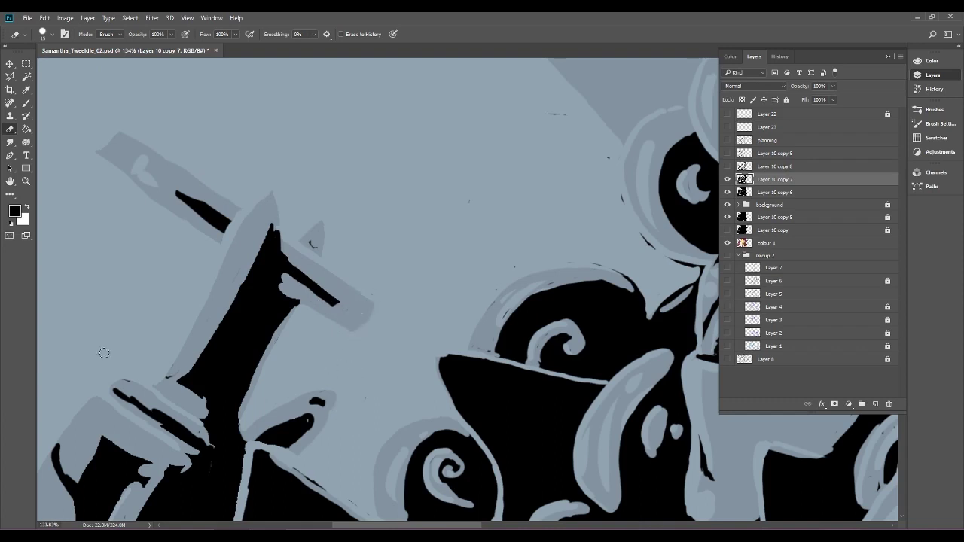
Try painting black on the raised finger's outer edge where it meets the cigarette, and undo it.
scroll(452, 283, "down", 4)
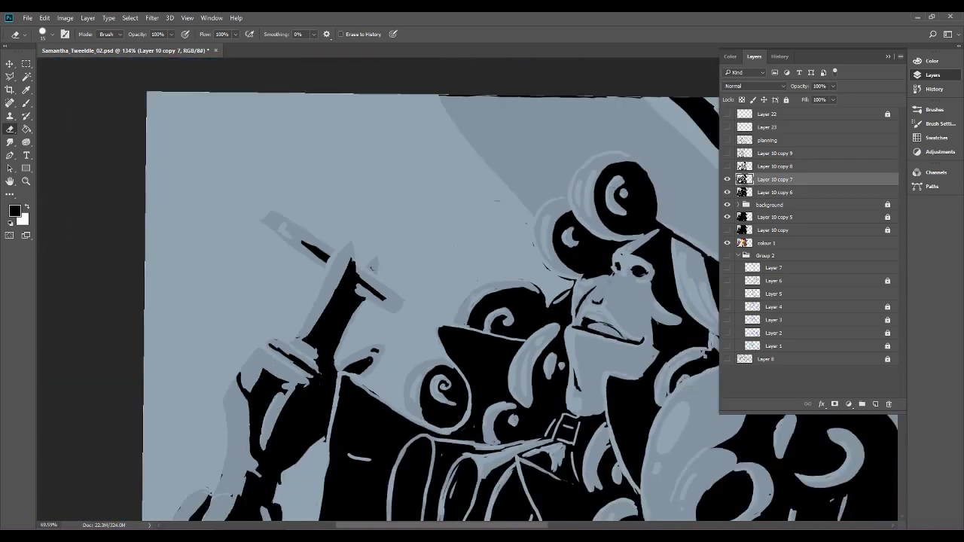
scroll(456, 287, "up", 5)
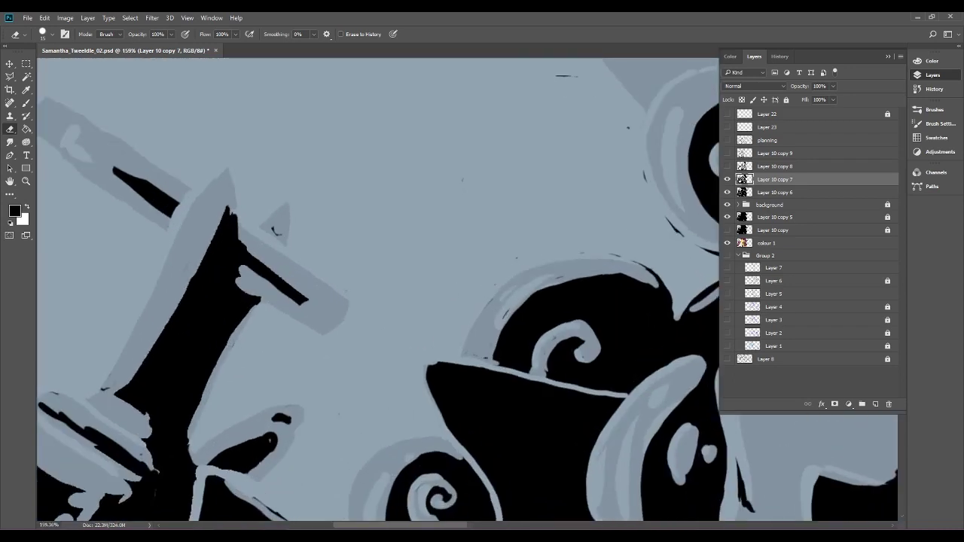
key("b")
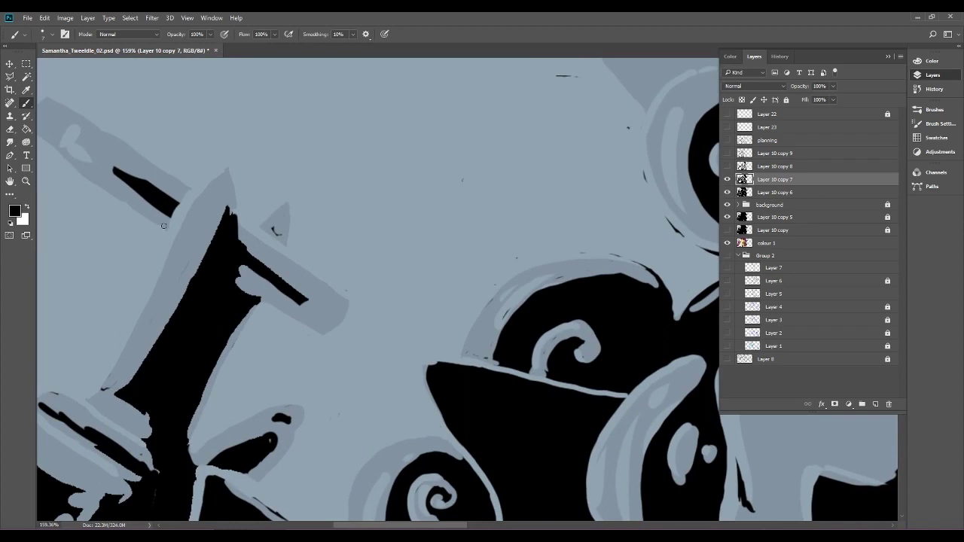
left_click_drag(166, 227, 178, 206)
left_click(45, 17)
left_click(61, 54)
Smooth the raised finger's black shading beside the cigarette and add short black strokes on both fingertips.
left_click_drag(238, 259, 238, 220)
mouse_move(234, 283)
left_mouse_down()
mouse_move(252, 293)
mouse_move(243, 285)
left_mouse_up()
left_click(10, 129)
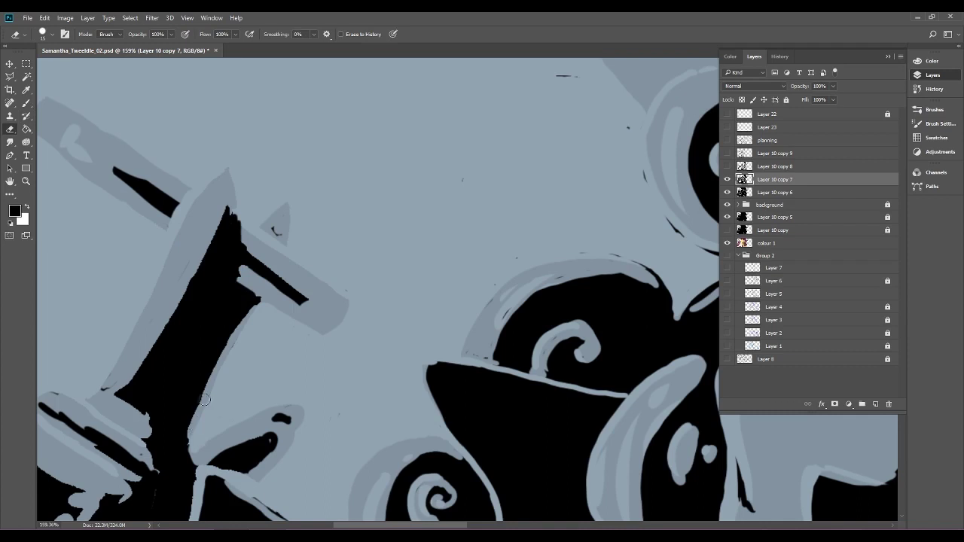
left_click_drag(234, 339, 265, 294)
left_click(26, 103)
left_click_drag(269, 277, 288, 284)
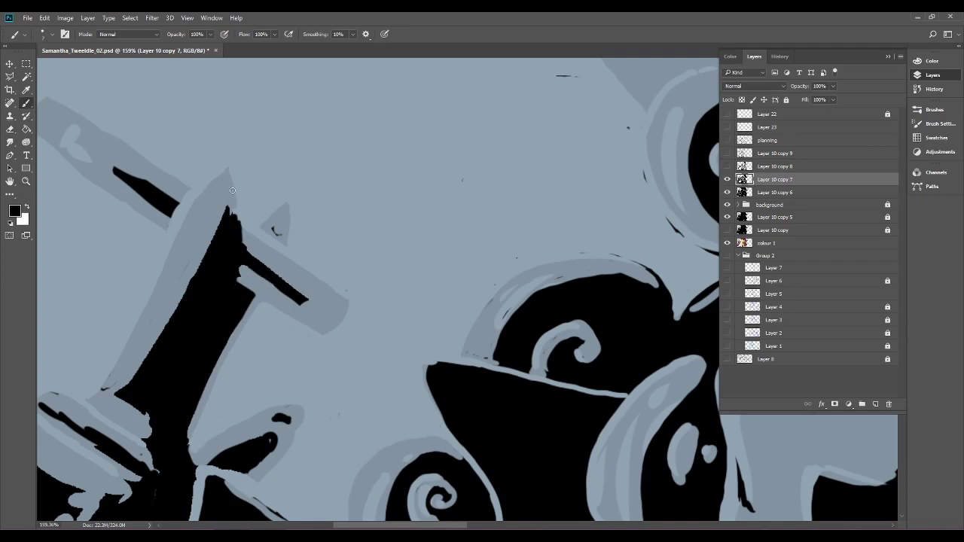
left_click_drag(206, 201, 225, 192)
left_click_drag(269, 232, 284, 241)
Clean the lower edge of the raised finger's shading and erase the black line between the folded fingers.
key("e")
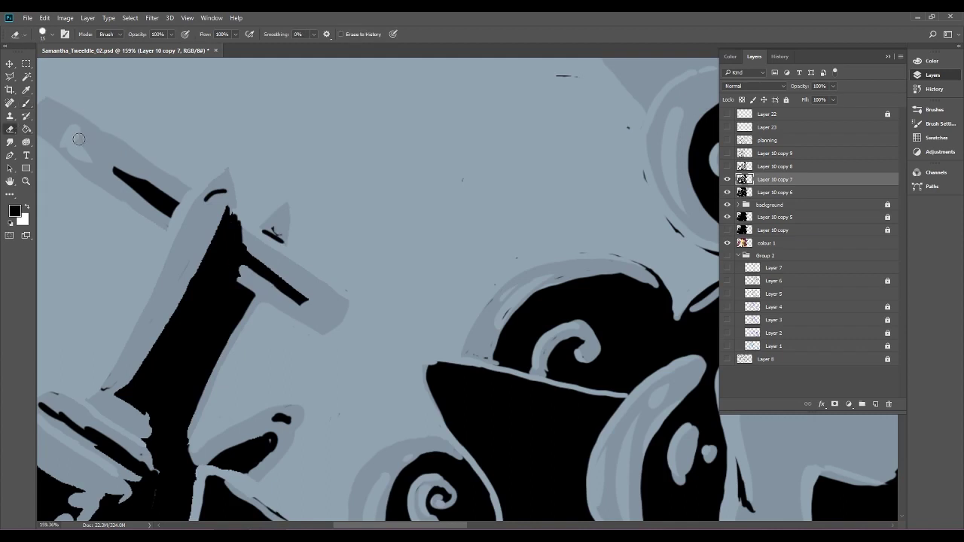
left_click_drag(297, 310, 307, 292)
left_click_drag(190, 329, 351, 229)
left_click_drag(272, 280, 264, 289)
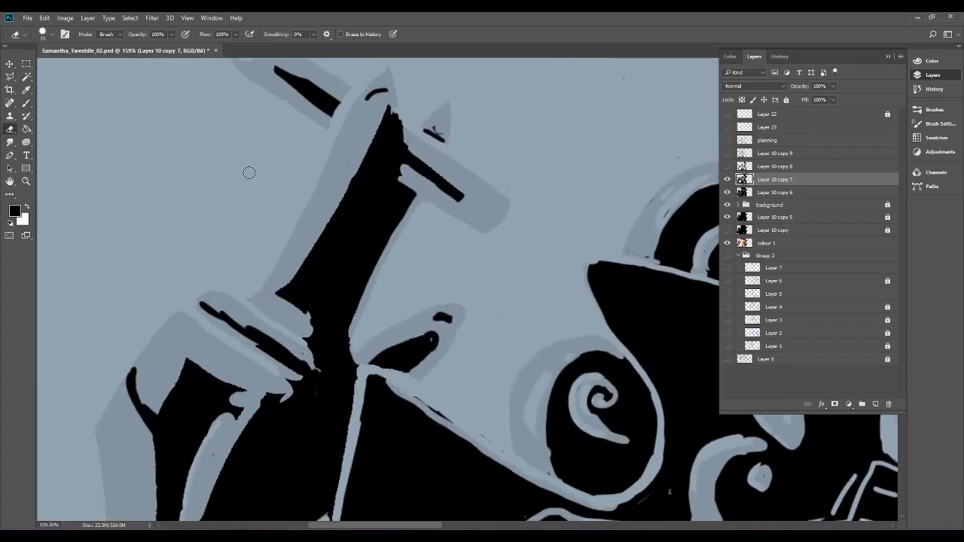
left_click_drag(202, 298, 307, 360)
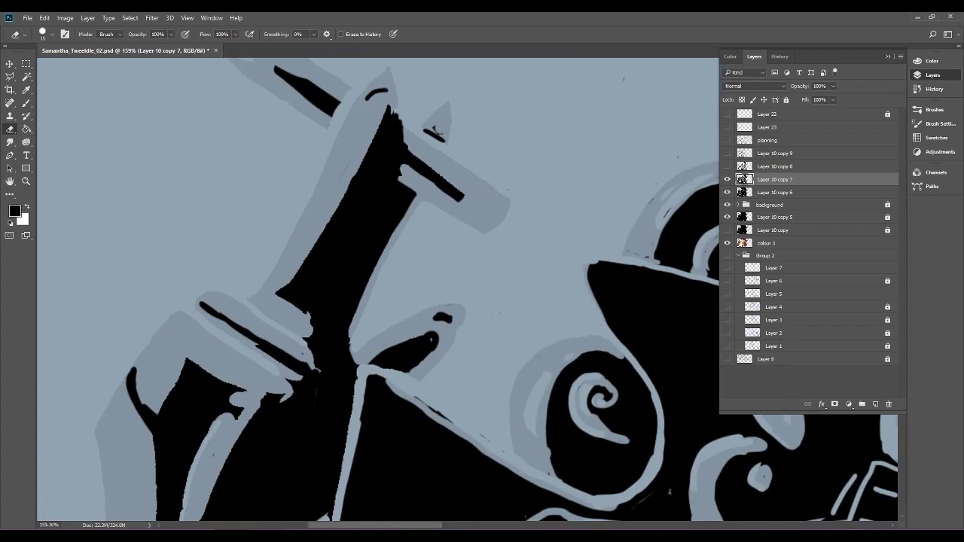
mouse_move(200, 300)
left_mouse_down()
mouse_move(225, 334)
mouse_move(210, 311)
mouse_move(270, 361)
mouse_move(258, 333)
mouse_move(299, 371)
left_mouse_up()
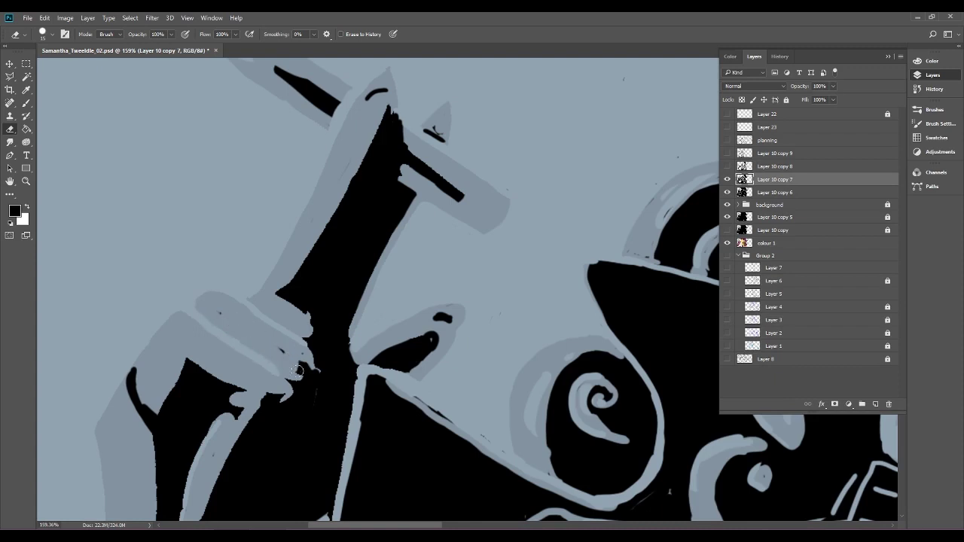
Erase the leftover black specks on the folded fingers and tidy the shading edges on the knuckles and hand.
scroll(297, 369, "down", 10)
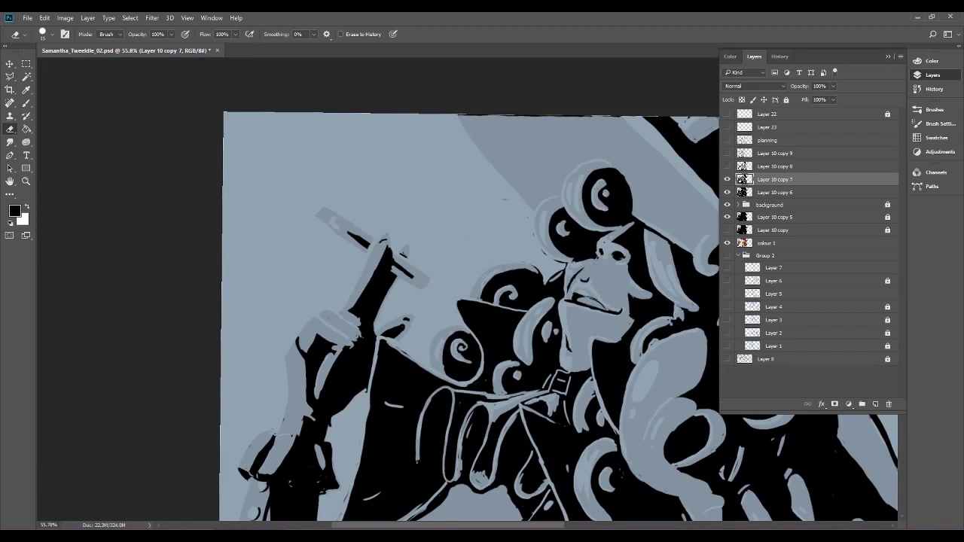
scroll(397, 365, "up", 8)
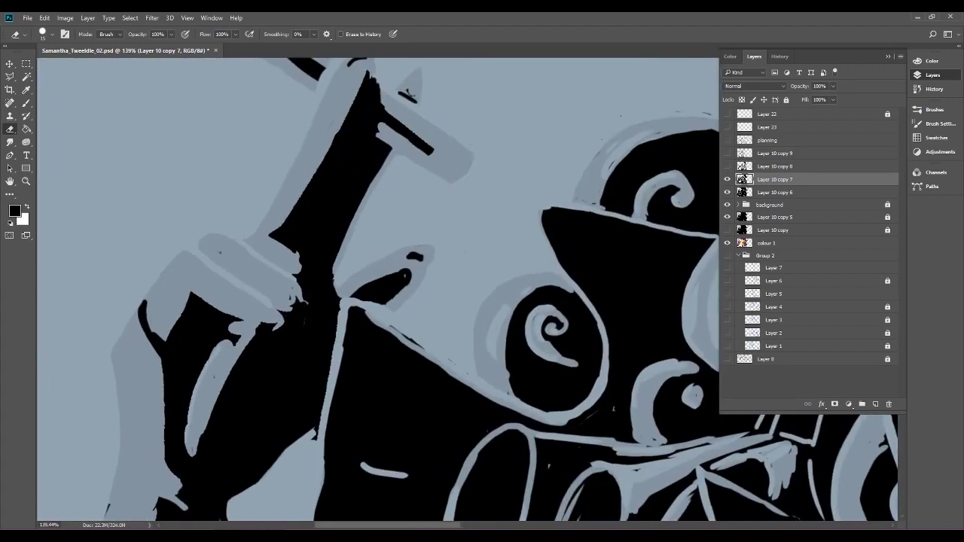
mouse_move(288, 297)
left_mouse_down()
mouse_move(293, 292)
mouse_move(296, 302)
left_mouse_up()
mouse_move(216, 305)
left_mouse_down()
mouse_move(256, 327)
mouse_move(272, 325)
mouse_move(265, 312)
mouse_move(263, 324)
mouse_move(275, 314)
mouse_move(236, 314)
left_mouse_up()
left_click_drag(153, 325, 163, 331)
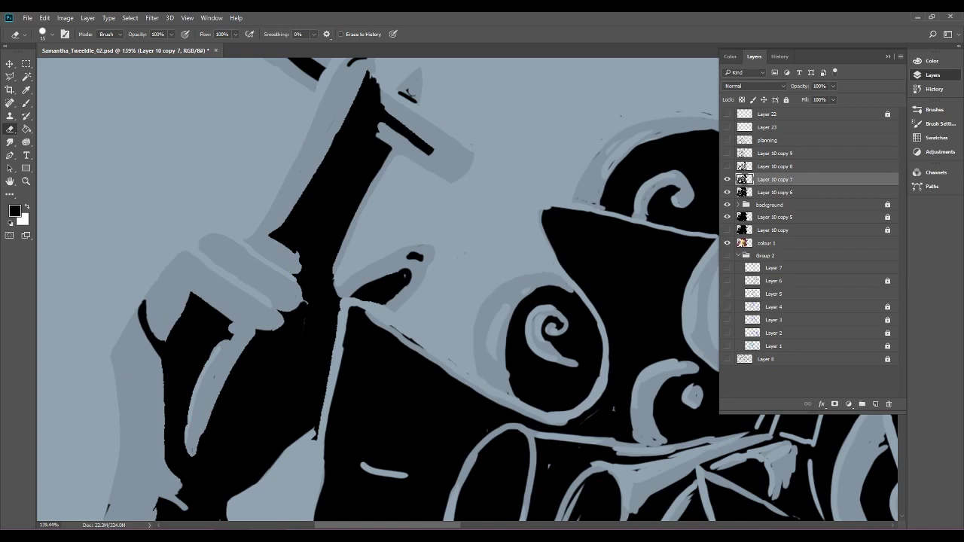
Paint a thin black line between the folded fingers, then reshape the black shading at the raised finger's base and smooth its edge.
left_click(26, 103)
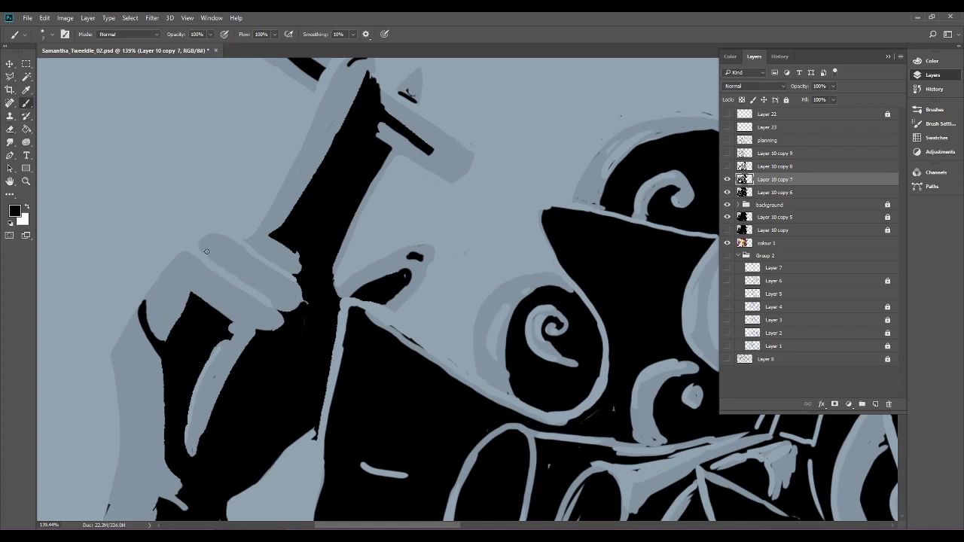
left_click_drag(203, 247, 286, 316)
mouse_move(229, 267)
left_mouse_down()
mouse_move(286, 298)
mouse_move(304, 277)
mouse_move(293, 299)
mouse_move(275, 298)
mouse_move(294, 312)
mouse_move(303, 288)
left_mouse_up()
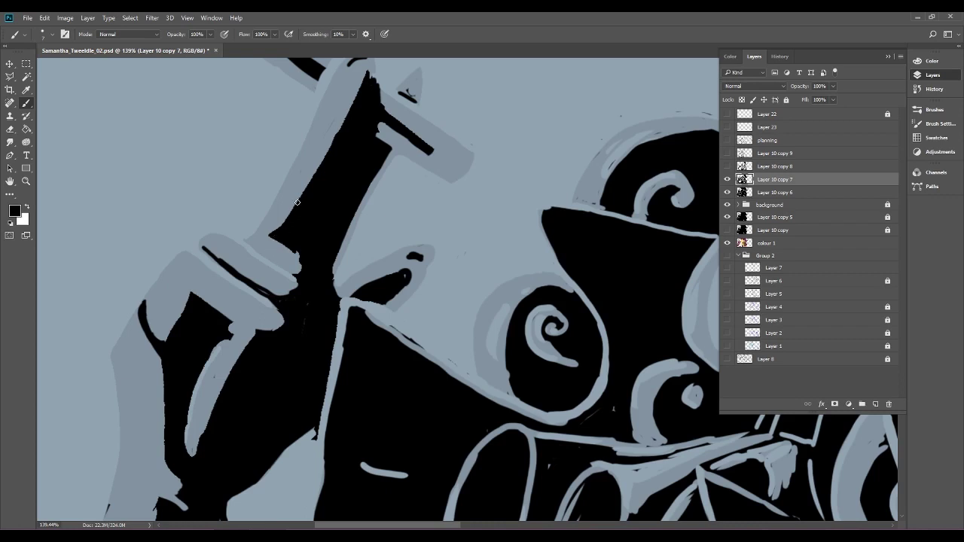
mouse_move(267, 256)
left_mouse_down()
mouse_move(289, 226)
mouse_move(272, 251)
mouse_move(292, 271)
mouse_move(305, 241)
mouse_move(278, 255)
left_mouse_up()
left_click(11, 128)
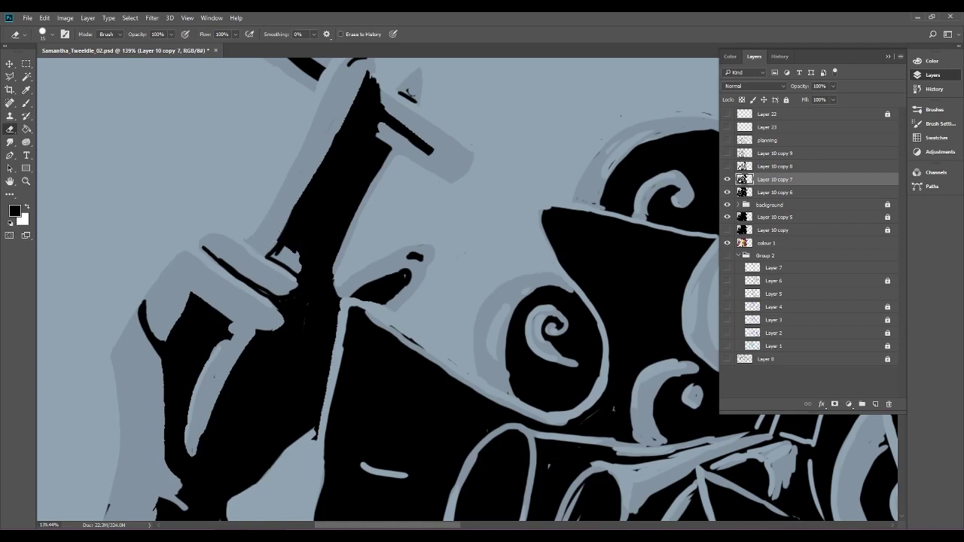
mouse_move(285, 249)
left_mouse_down()
mouse_move(305, 274)
mouse_move(292, 255)
mouse_move(307, 263)
mouse_move(275, 251)
left_mouse_up()
key("b")
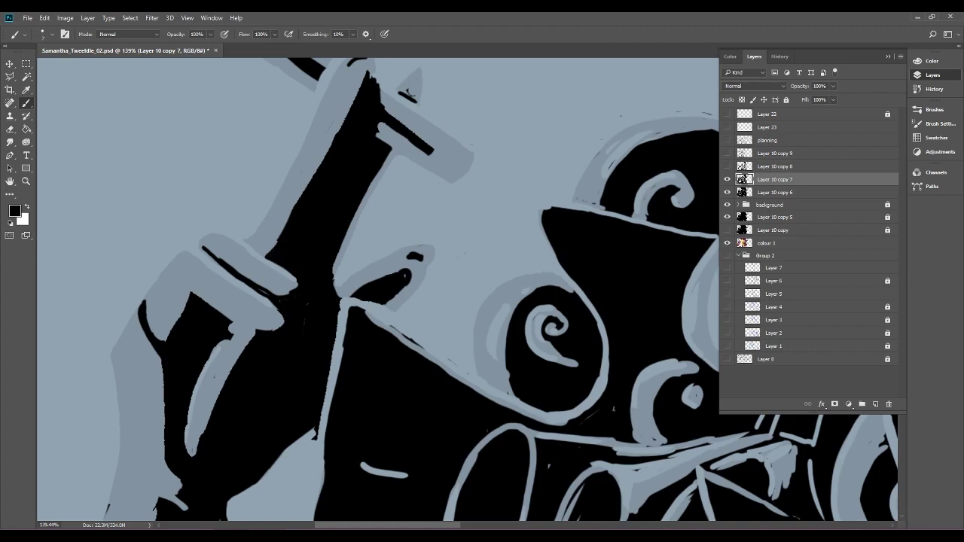
key("e")
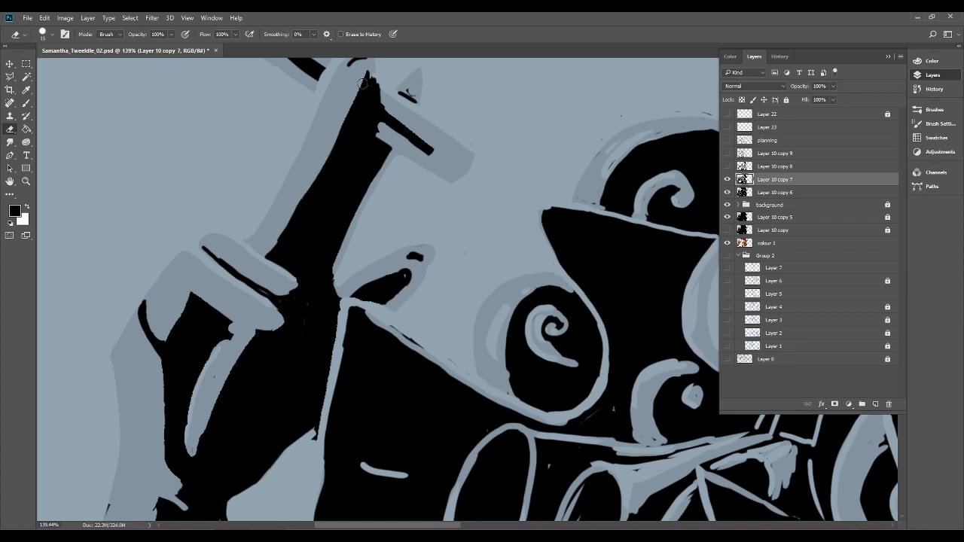
Try erasing a thin highlight inside the raised finger's black shading, and undo the strokes.
left_click_drag(372, 75, 278, 164)
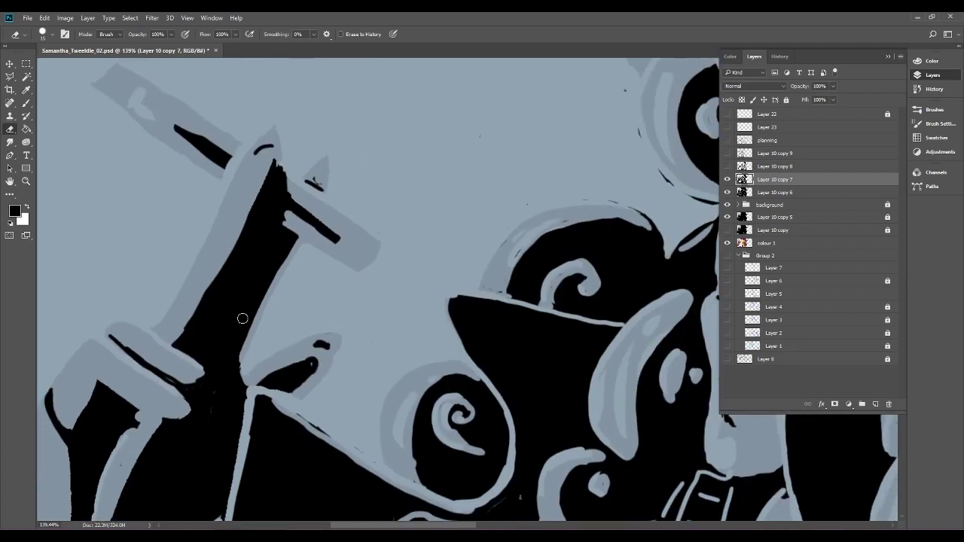
left_click_drag(251, 298, 269, 263)
left_click_drag(234, 326, 282, 229)
left_click_drag(419, 346, 332, 347)
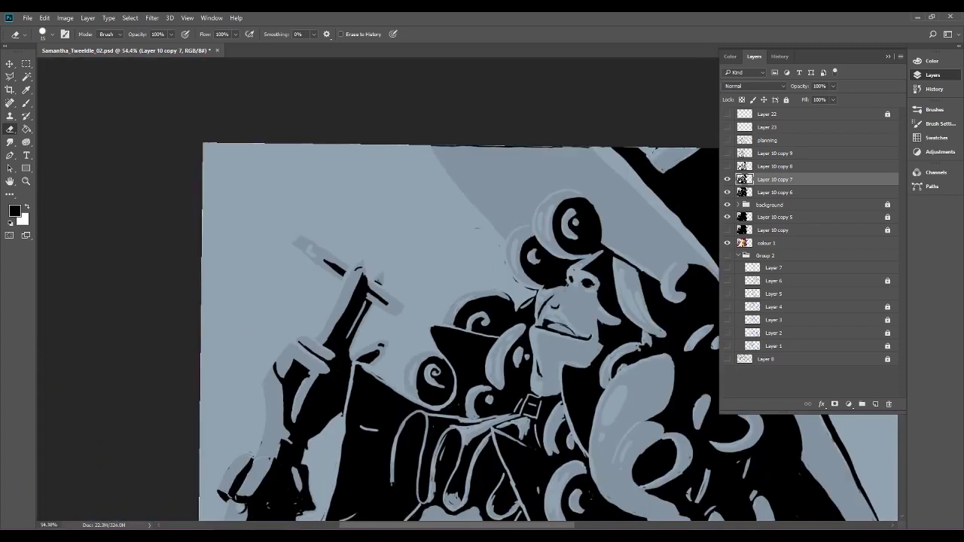
left_click(44, 17)
left_click(60, 30)
left_click(44, 18)
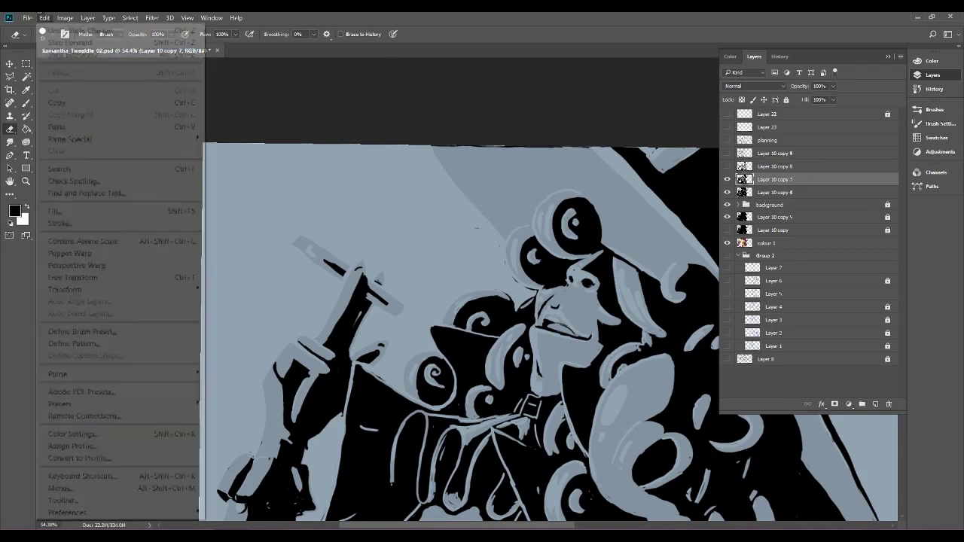
left_click(63, 56)
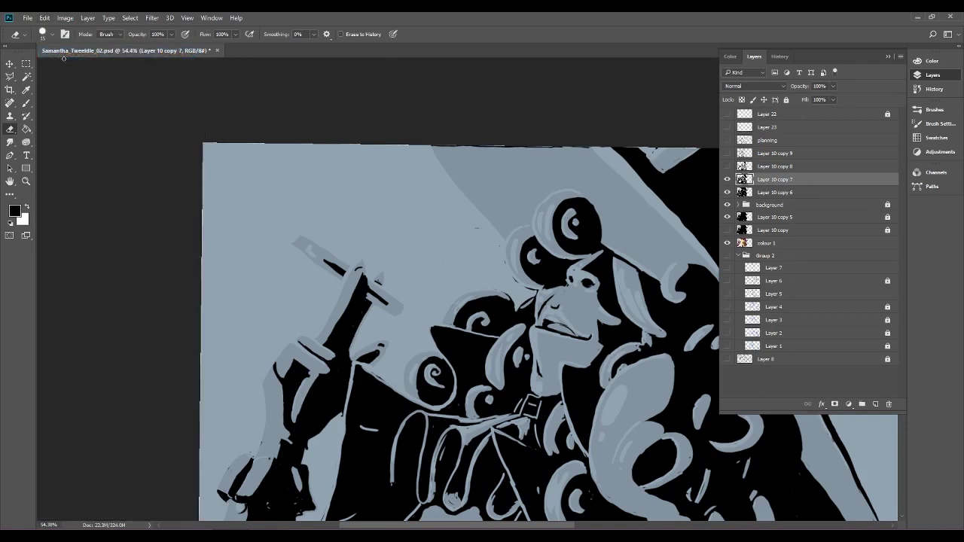
Erase the stray black specks along the outer edges of the glove cuff and the sleeve below it.
scroll(327, 310, "up", 5)
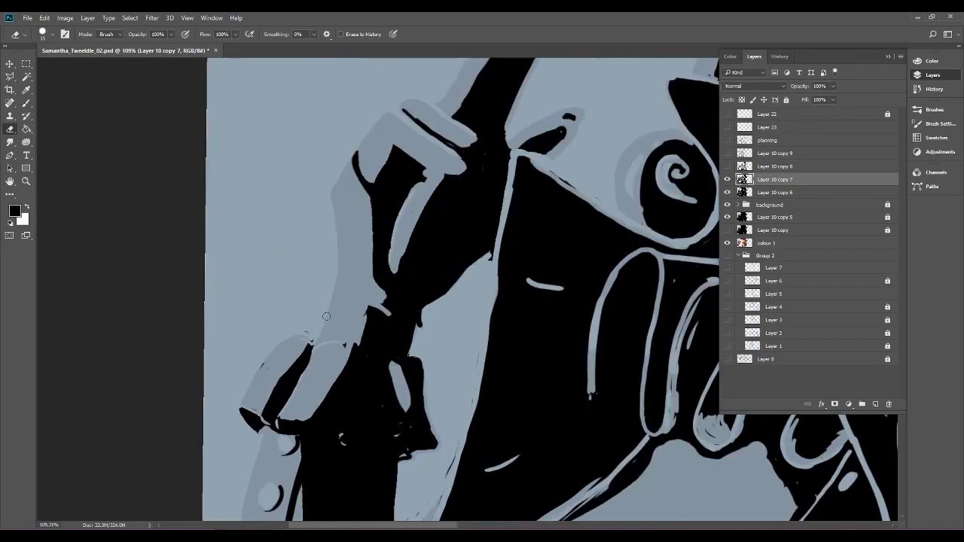
left_click_drag(305, 330, 309, 339)
left_click_drag(257, 383, 271, 350)
left_click_drag(245, 422, 307, 303)
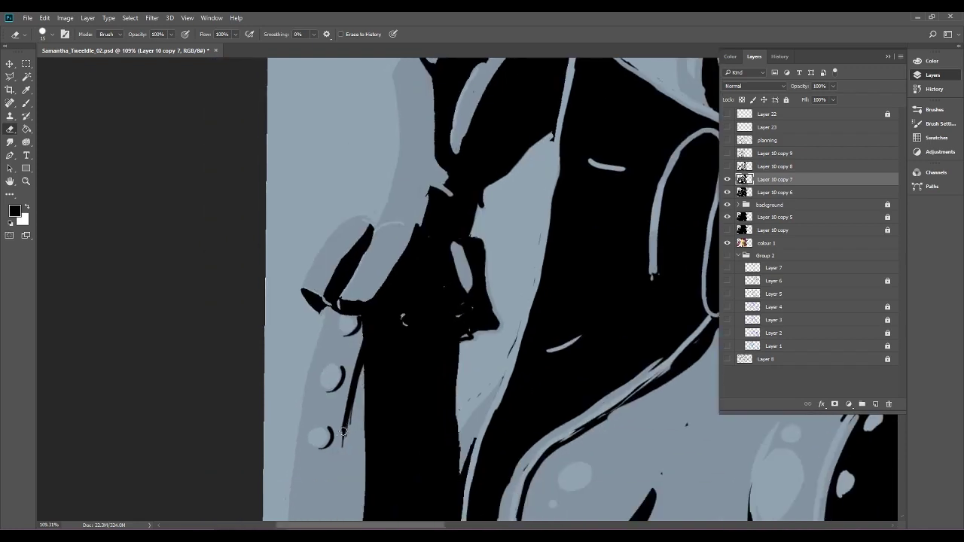
left_click_drag(351, 457, 428, 285)
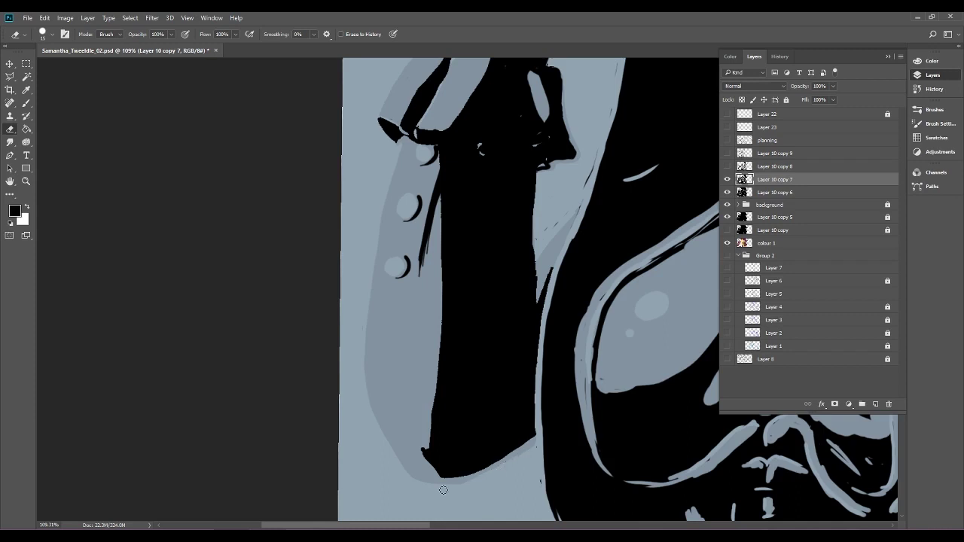
mouse_move(455, 482)
left_mouse_down()
mouse_move(515, 456)
mouse_move(538, 423)
mouse_move(458, 447)
mouse_move(370, 501)
left_mouse_up()
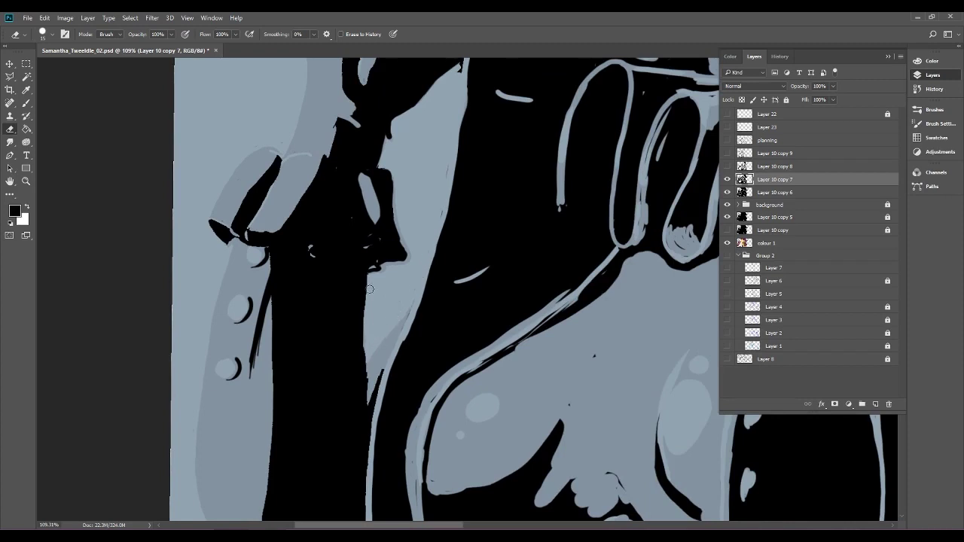
left_click_drag(366, 279, 370, 390)
Paint black over the specks at the cuff's inner corner and clean up the small crescent highlight on the cuff.
key("b")
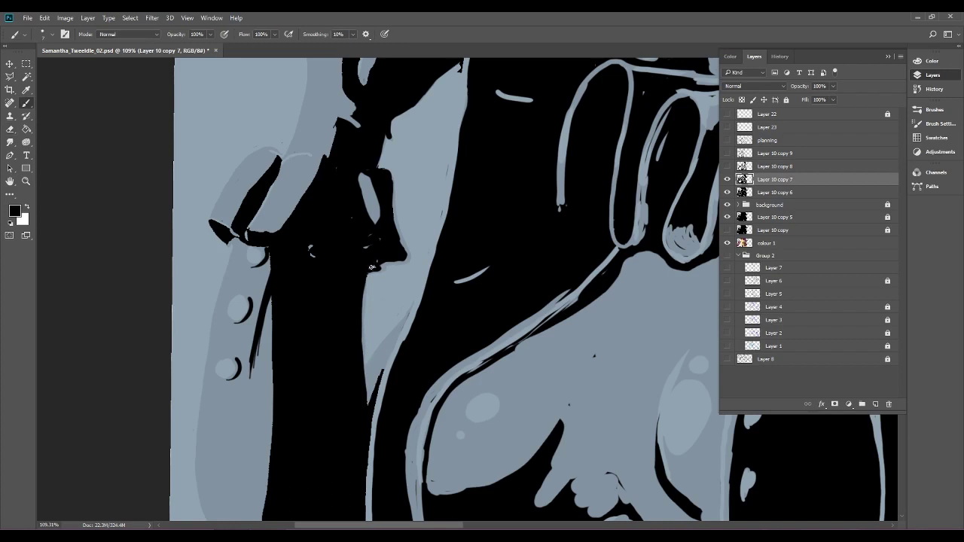
left_click_drag(363, 238, 371, 242)
left_click(10, 129)
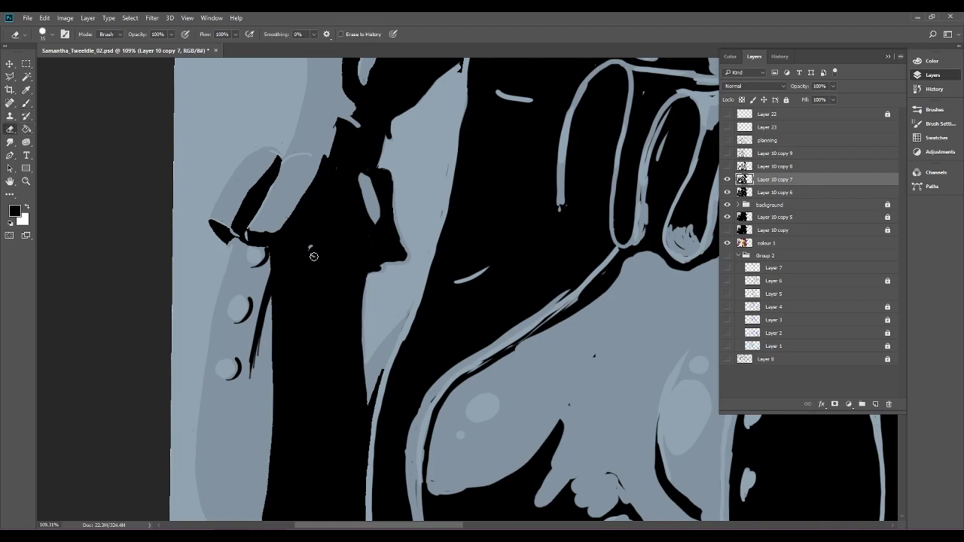
left_click_drag(315, 256, 311, 248)
Trim the black shading along the lower edge of the turned-back cuff.
mouse_move(211, 216)
left_mouse_down()
mouse_move(229, 230)
mouse_move(257, 202)
mouse_move(249, 241)
left_mouse_up()
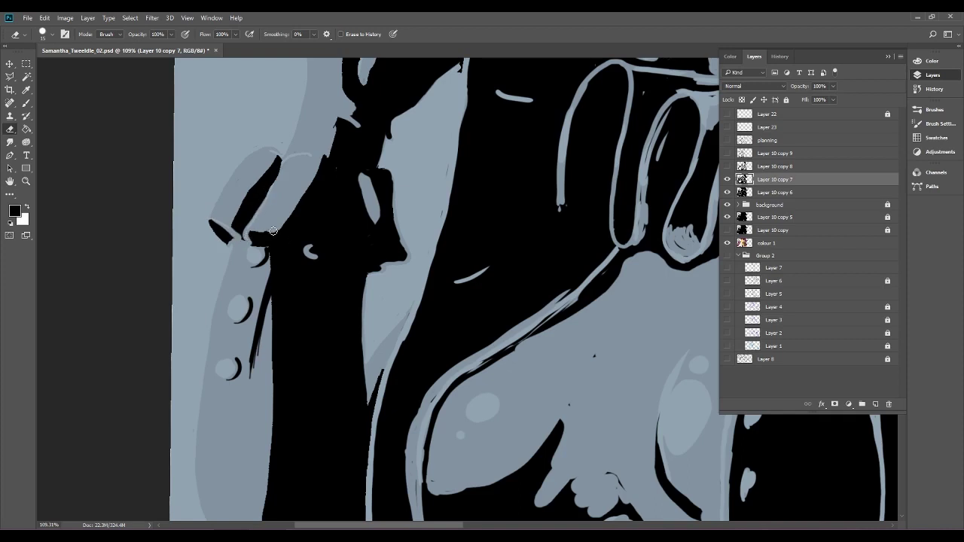
left_click_drag(256, 231, 286, 237)
left_click_drag(272, 253, 345, 76)
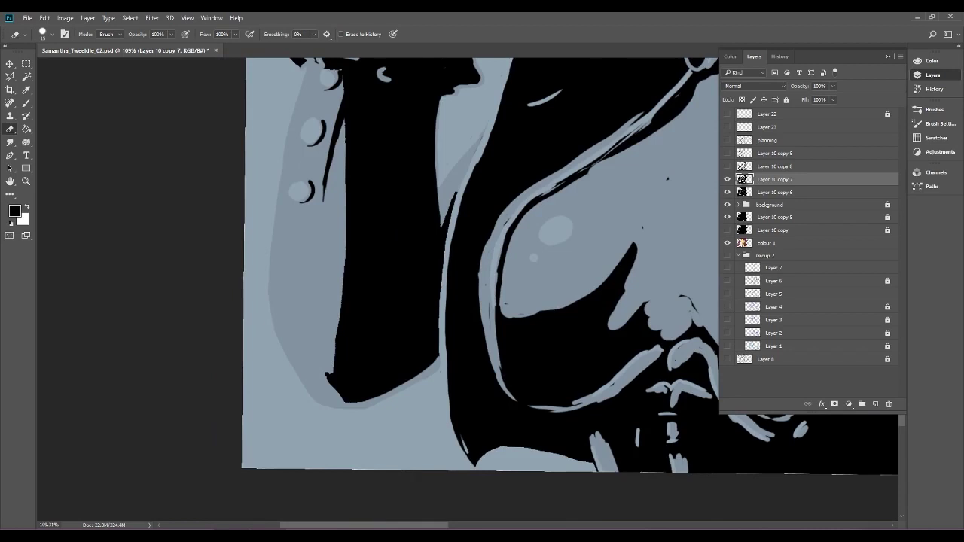
left_click_drag(542, 347, 347, 279)
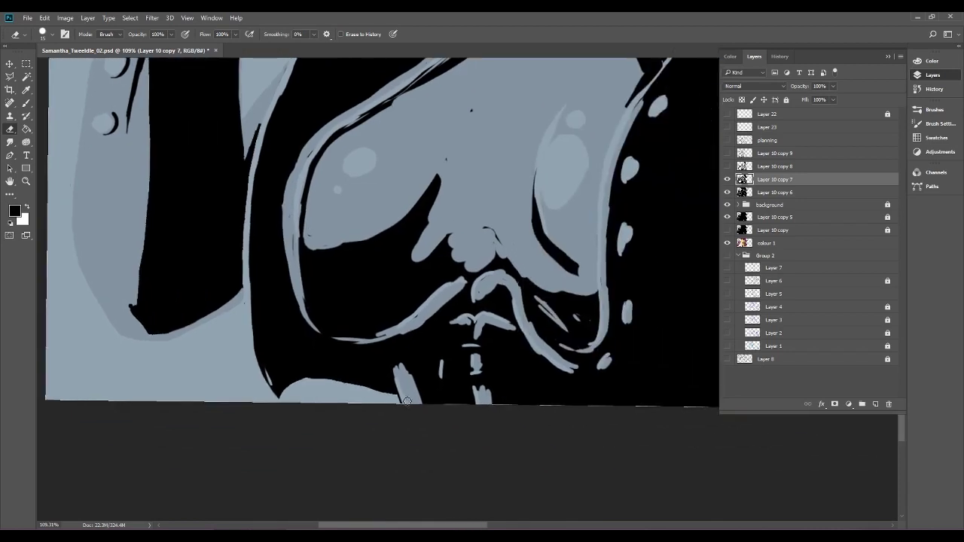
Erase ragged black along the bodice's outer rim and slanted strip, and smooth the shading edge under the nearer bust.
mouse_move(404, 403)
left_mouse_down()
mouse_move(409, 376)
mouse_move(404, 393)
mouse_move(396, 369)
mouse_move(406, 373)
left_mouse_up()
left_click_drag(294, 273, 298, 197)
mouse_move(291, 283)
left_mouse_down()
mouse_move(287, 208)
mouse_move(314, 144)
left_mouse_up()
mouse_move(288, 216)
left_mouse_down()
mouse_move(296, 161)
mouse_move(321, 134)
left_mouse_up()
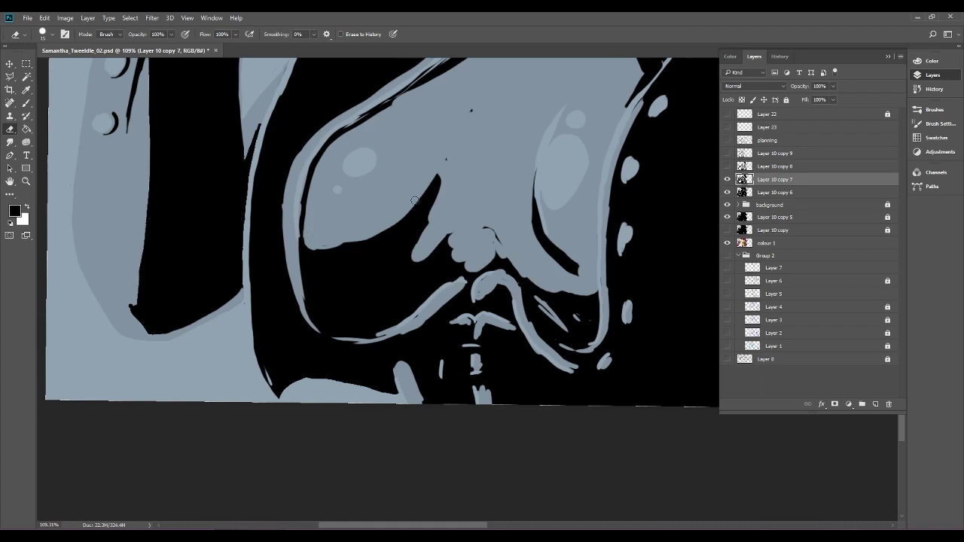
mouse_move(360, 243)
left_mouse_down()
mouse_move(317, 253)
mouse_move(306, 231)
mouse_move(367, 235)
left_mouse_up()
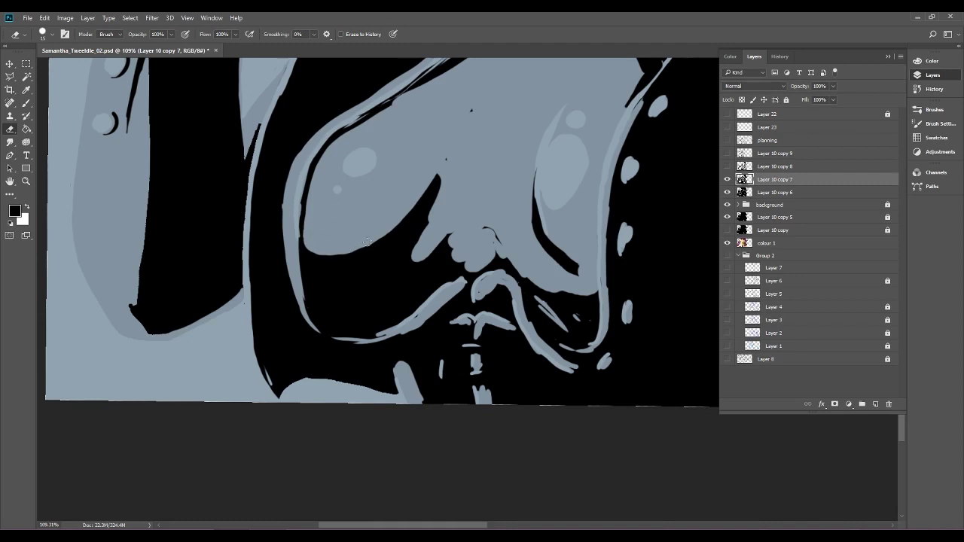
left_click_drag(444, 198, 415, 259)
Erase the stray black specks on the chest, and smooth the scalloped centre edge and the crescent shadow beside it.
left_click_drag(470, 190, 289, 225)
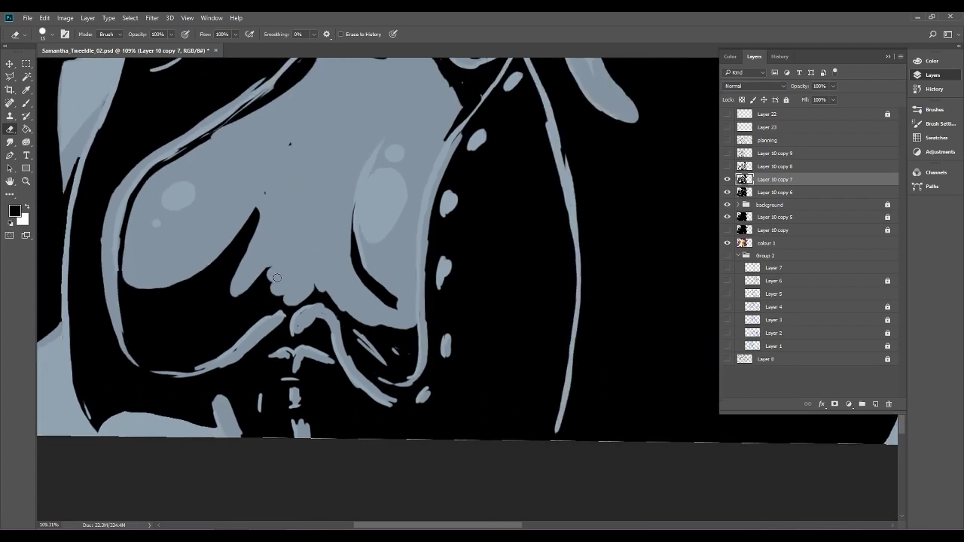
mouse_move(265, 276)
left_mouse_down()
mouse_move(295, 303)
mouse_move(318, 281)
mouse_move(279, 297)
left_mouse_up()
left_click_drag(281, 163, 303, 127)
mouse_move(362, 194)
left_mouse_down()
mouse_move(361, 249)
mouse_move(393, 308)
left_mouse_up()
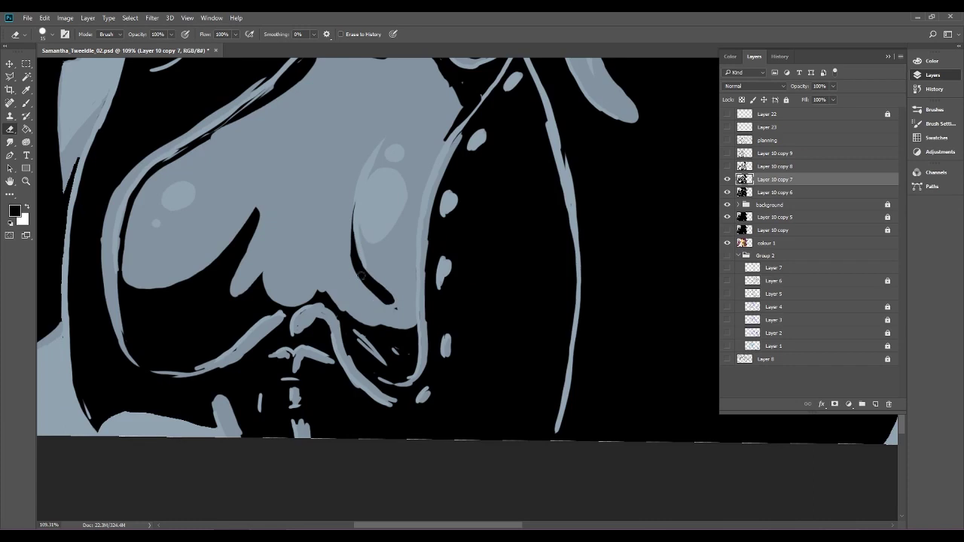
left_click_drag(351, 230, 385, 164)
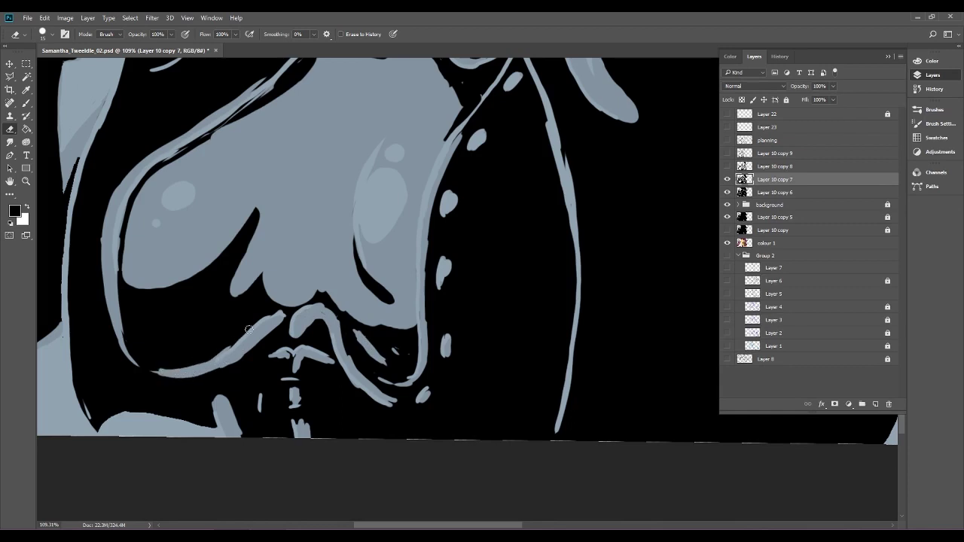
Paint black along the inner and lower edges of the curved bodice rim highlight to even its outline.
key("b")
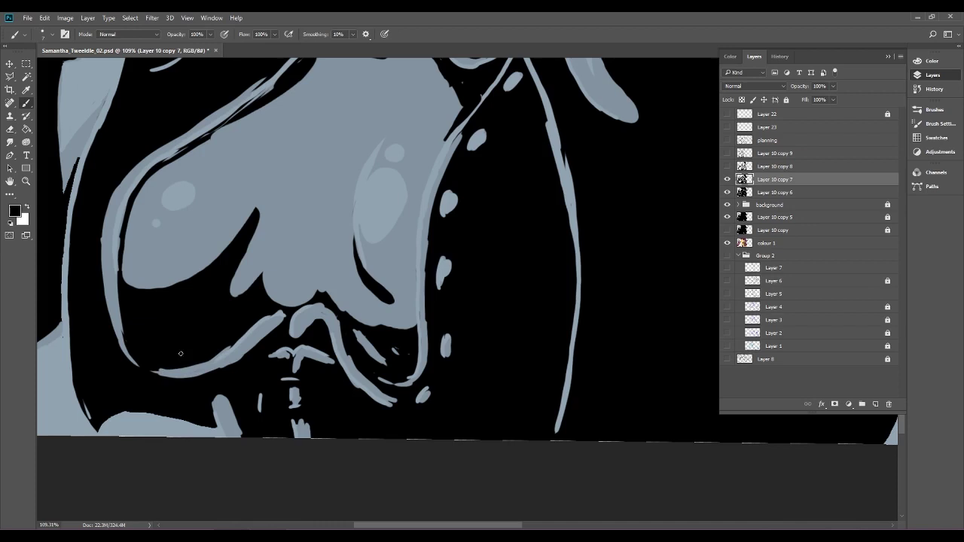
mouse_move(151, 369)
left_mouse_down()
mouse_move(199, 363)
mouse_move(243, 336)
left_mouse_up()
mouse_move(126, 302)
left_mouse_down()
mouse_move(118, 266)
mouse_move(133, 194)
left_mouse_up()
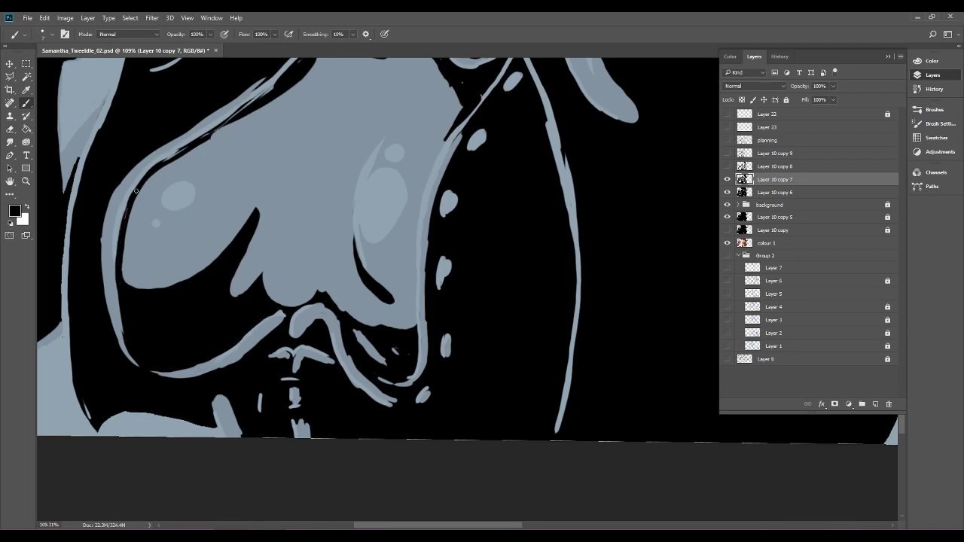
left_click_drag(98, 249, 107, 206)
Paint black along both sides of the diagonal neckline highlight to turn its ragged strokes into one clean tapering strip.
left_click_drag(269, 134, 479, 262)
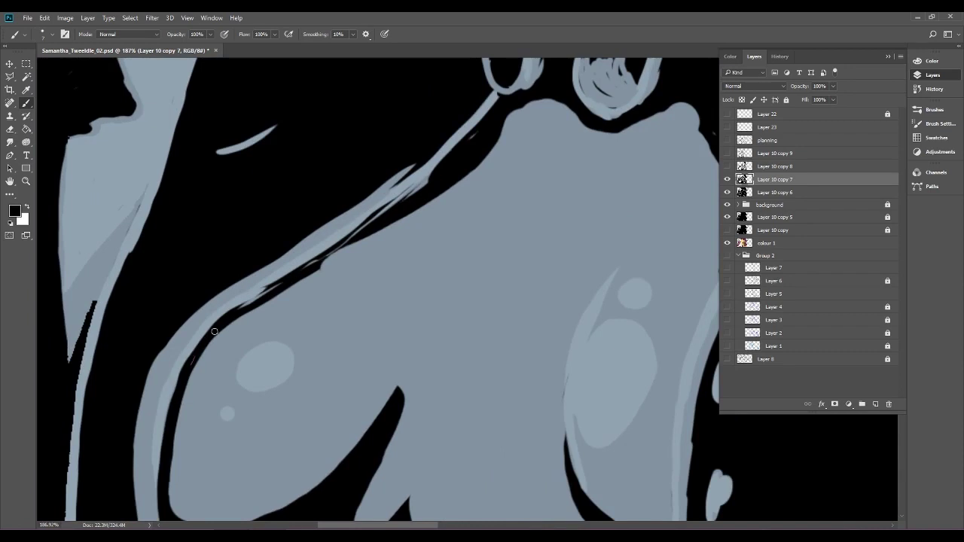
mouse_move(266, 297)
left_mouse_down()
mouse_move(234, 318)
mouse_move(306, 275)
left_mouse_up()
left_click_drag(227, 319, 364, 226)
mouse_move(305, 272)
left_mouse_down()
mouse_move(420, 205)
mouse_move(309, 271)
mouse_move(390, 218)
left_mouse_up()
left_click_drag(313, 273, 431, 189)
left_click_drag(365, 230, 458, 153)
left_click_drag(394, 203, 477, 132)
left_click_drag(421, 188, 474, 139)
left_click_drag(334, 216, 419, 156)
mouse_move(368, 197)
left_mouse_down()
mouse_move(416, 163)
mouse_move(382, 184)
left_mouse_up()
left_click_drag(341, 212, 410, 174)
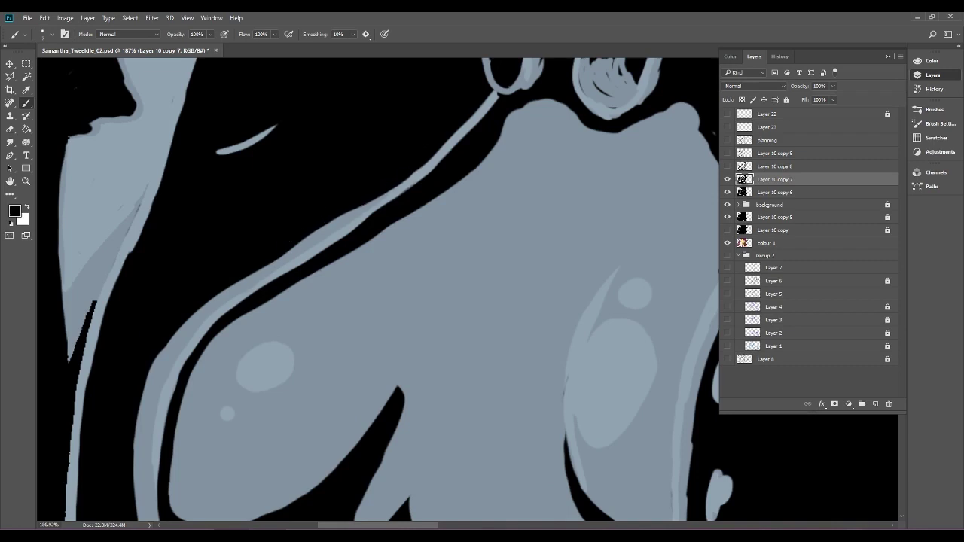
Paint black around the small bow-shaped highlight and the curved trim below the bust centre to tidy their edges and ends.
scroll(388, 179, "down", 2)
scroll(346, 209, "down", 4)
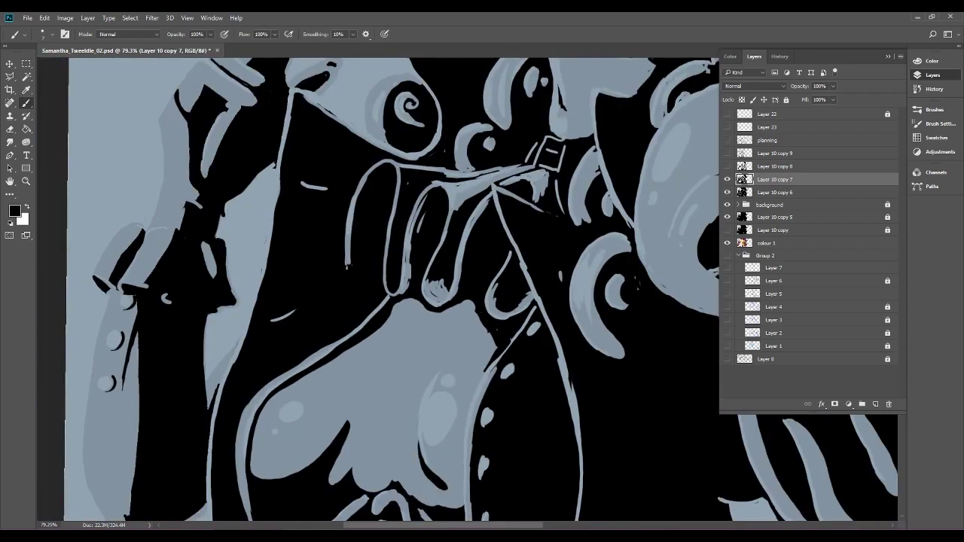
scroll(346, 209, "down", 3)
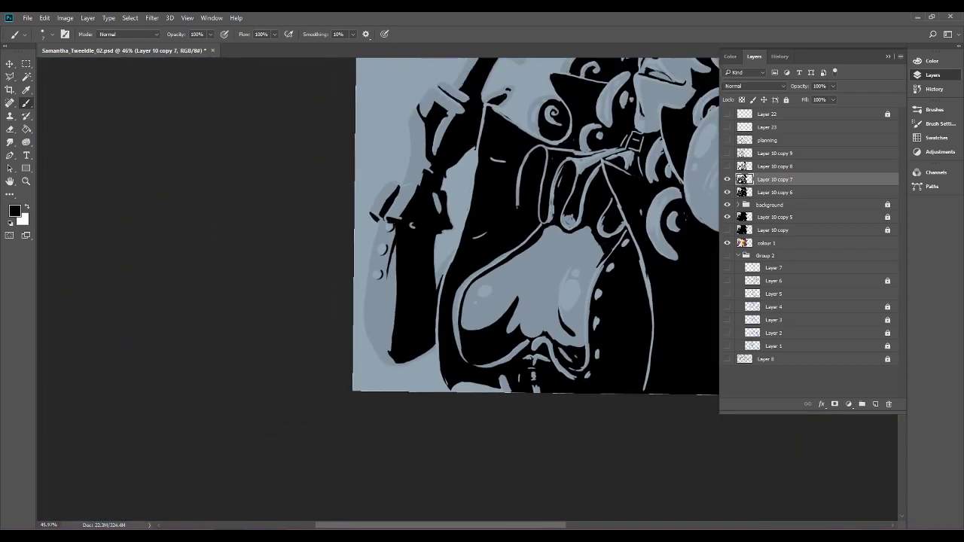
left_click_drag(542, 226, 401, 229)
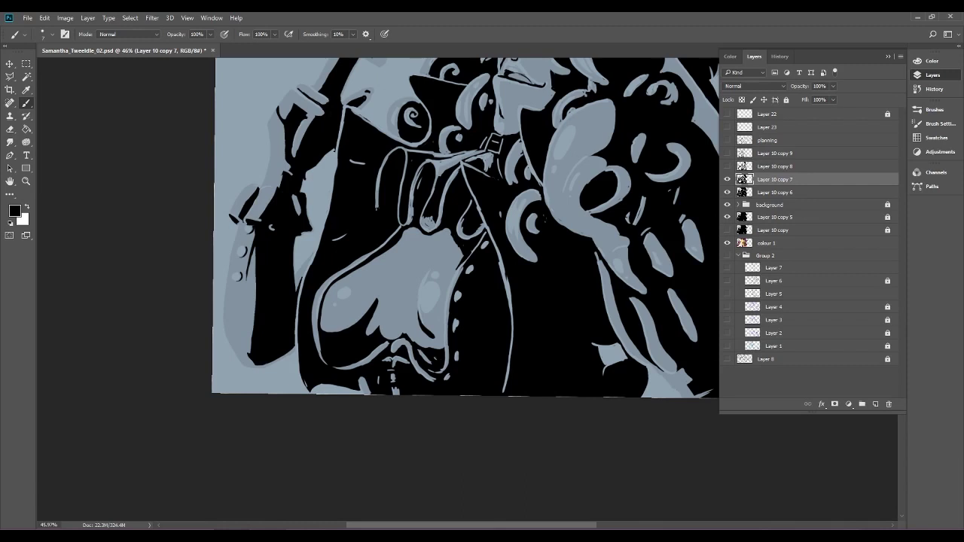
scroll(471, 316, "up", 5)
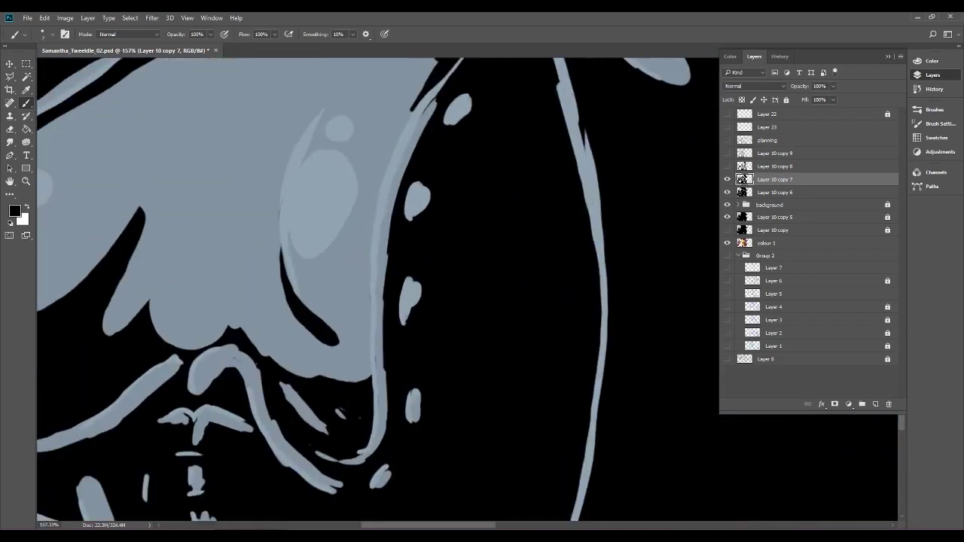
left_click_drag(452, 316, 538, 250)
mouse_move(275, 298)
left_mouse_down()
mouse_move(319, 276)
mouse_move(334, 286)
mouse_move(364, 359)
mouse_move(426, 413)
left_mouse_up()
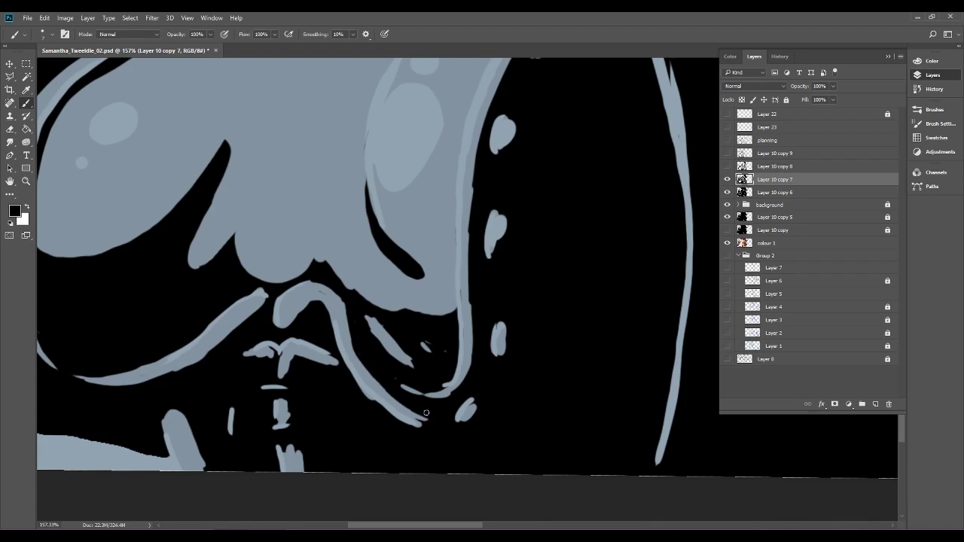
mouse_move(349, 380)
left_mouse_down()
mouse_move(399, 424)
mouse_move(423, 425)
mouse_move(384, 384)
left_mouse_up()
mouse_move(323, 346)
left_mouse_down()
mouse_move(335, 364)
mouse_move(272, 376)
left_mouse_up()
left_click_drag(273, 348, 278, 350)
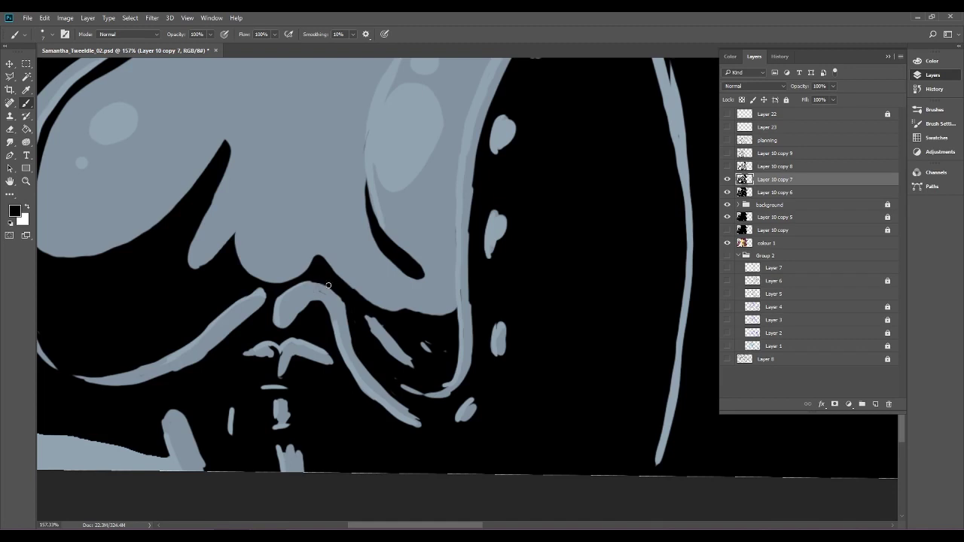
Erase black to round the curved trim's lower end and fill out the block highlights down the bodice's centre.
key("e")
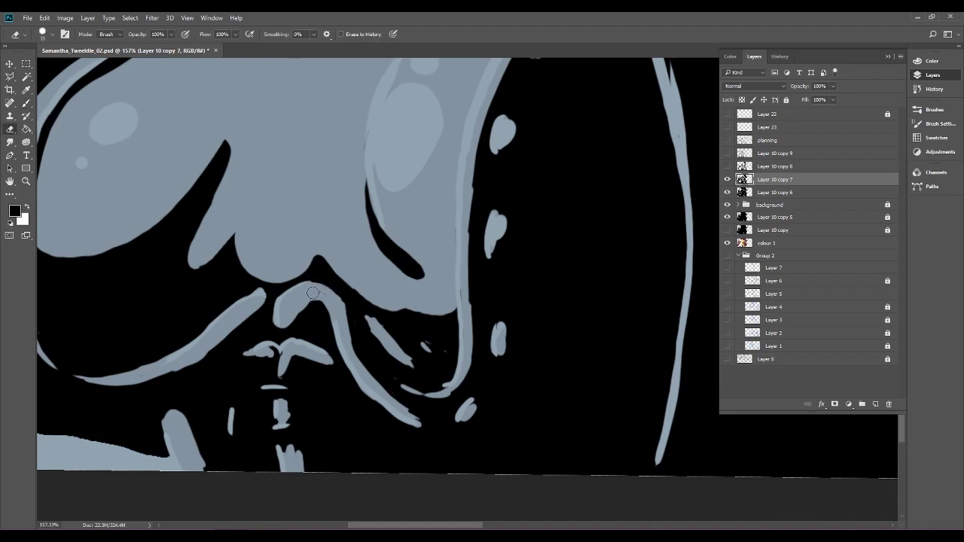
mouse_move(402, 411)
left_mouse_down()
mouse_move(422, 427)
mouse_move(399, 406)
left_mouse_up()
mouse_move(289, 475)
left_mouse_down()
mouse_move(298, 454)
mouse_move(302, 474)
mouse_move(285, 451)
mouse_move(298, 454)
mouse_move(279, 452)
mouse_move(276, 425)
left_mouse_up()
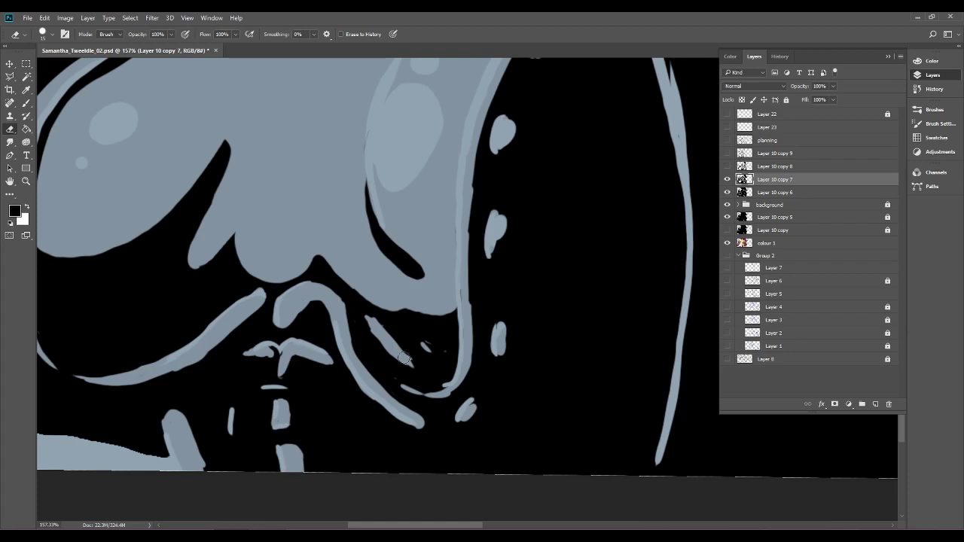
Try erasing along the short vertical highlight and slanted strip at the bodice's lower edge, and undo the strokes.
left_click_drag(404, 358, 535, 285)
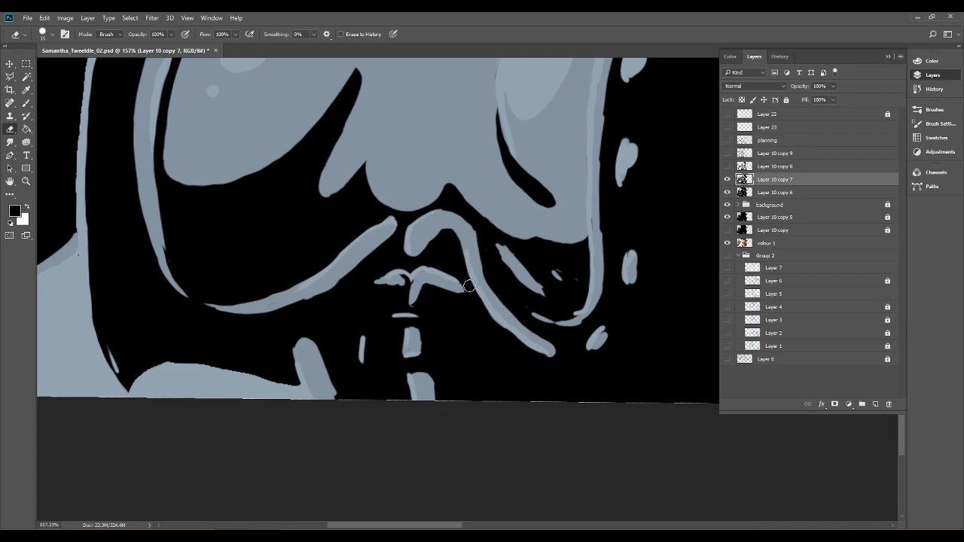
scroll(535, 297, "down", 4)
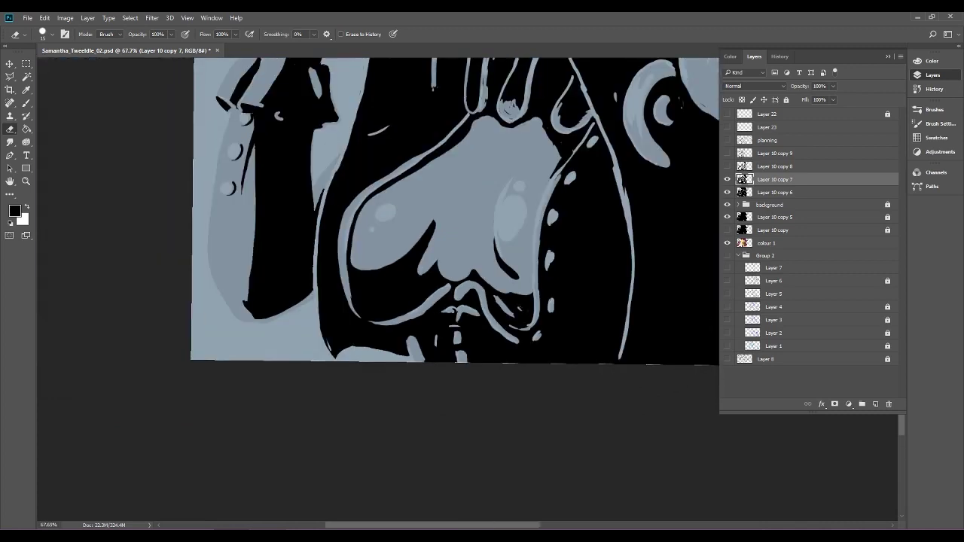
scroll(479, 302, "up", 4)
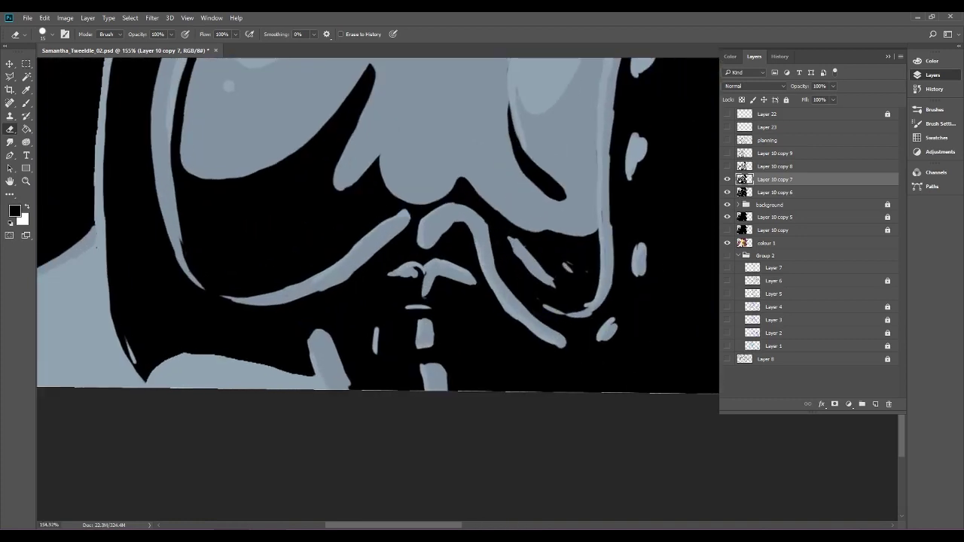
left_click_drag(377, 327, 381, 351)
left_click_drag(322, 327, 354, 390)
left_click(44, 17)
left_click(68, 35)
Try erasing the black between the thin sliver highlight and the bodice's lower outer edge, and undo the stroke.
mouse_move(337, 375)
left_mouse_down()
mouse_move(357, 400)
mouse_move(343, 362)
mouse_move(387, 424)
left_mouse_up()
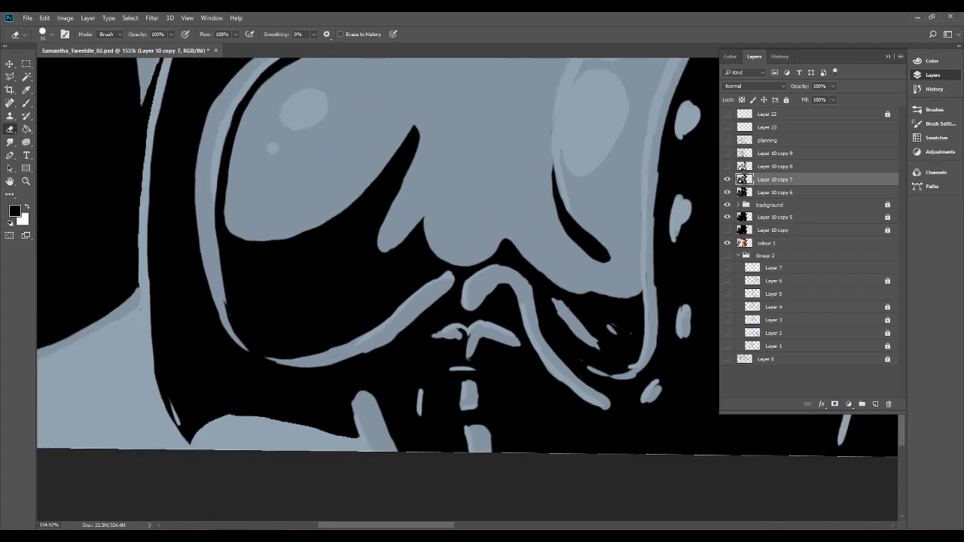
mouse_move(157, 380)
left_mouse_down()
mouse_move(203, 441)
mouse_move(187, 440)
mouse_move(175, 418)
mouse_move(195, 437)
left_mouse_up()
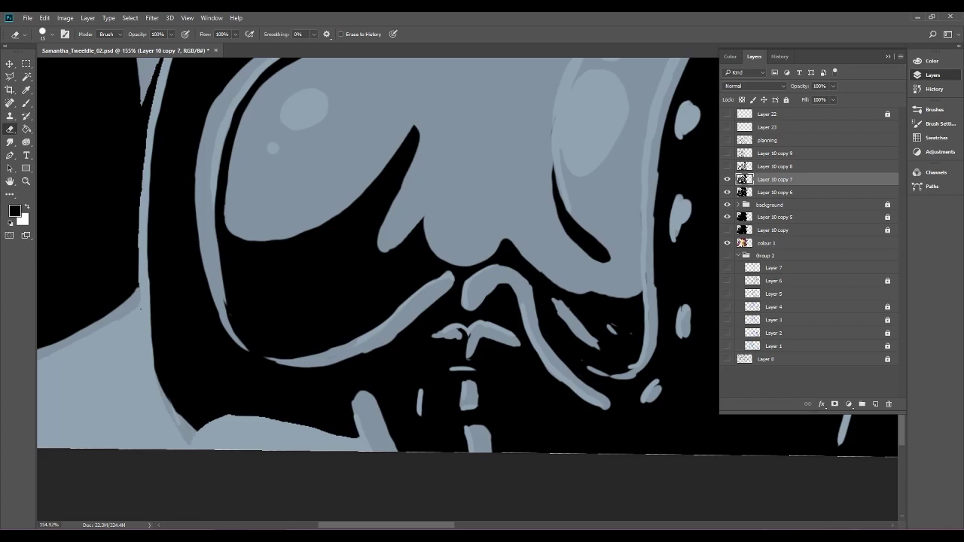
left_click(44, 18)
left_click(54, 28)
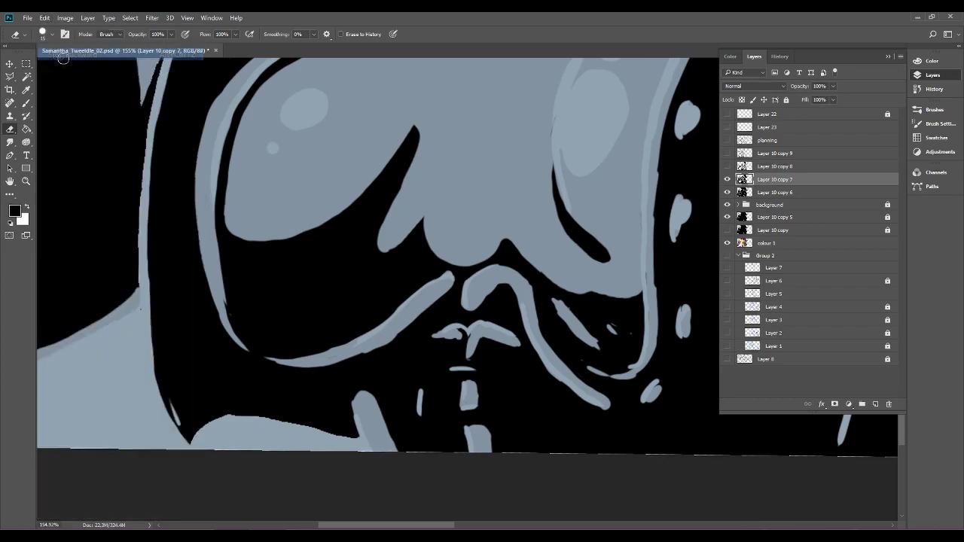
Paint black over the thin sliver highlight at the bodice's lower outer corner on Layer 10 copy 7.
key("ctrl+0")
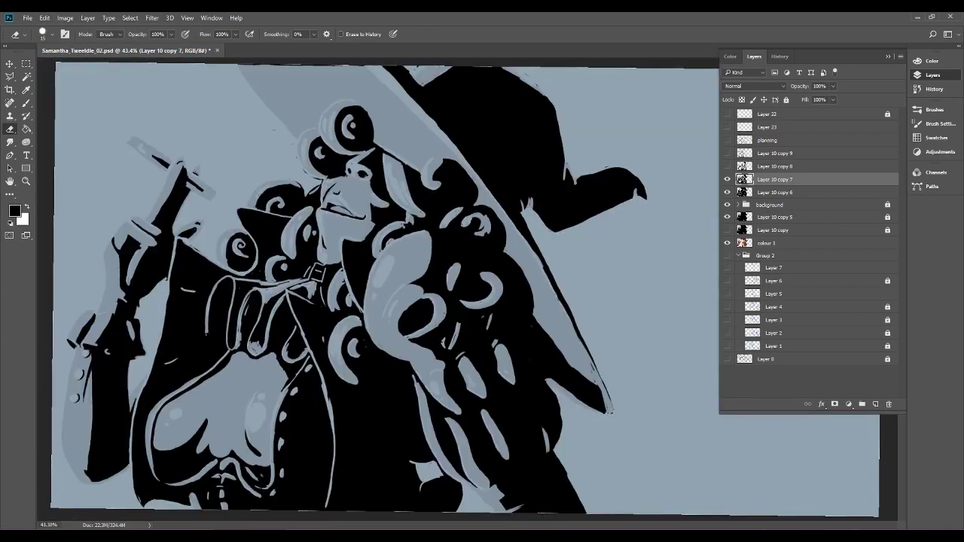
scroll(416, 399, "up", 4)
left_click_drag(417, 399, 611, 264)
scroll(324, 316, "up", 8)
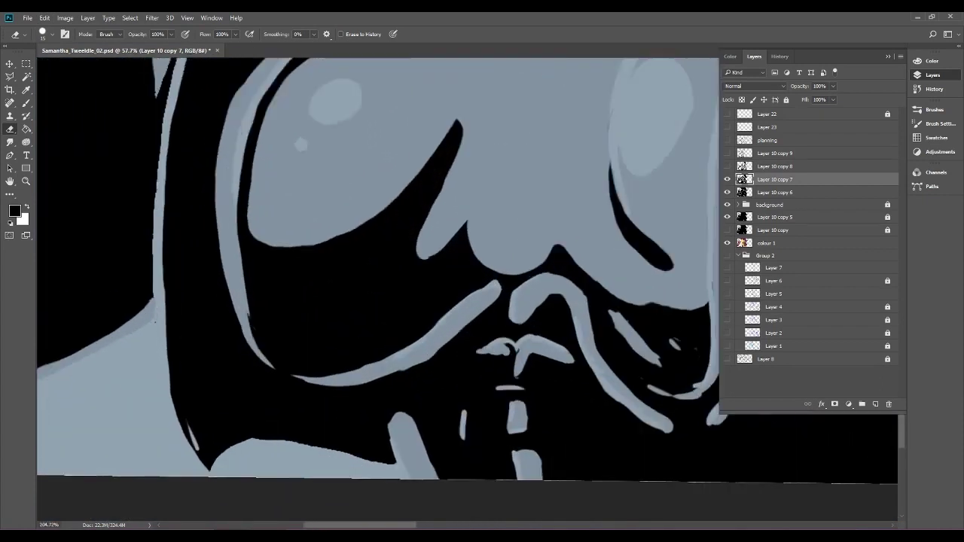
left_click(25, 103)
left_click_drag(176, 442, 191, 475)
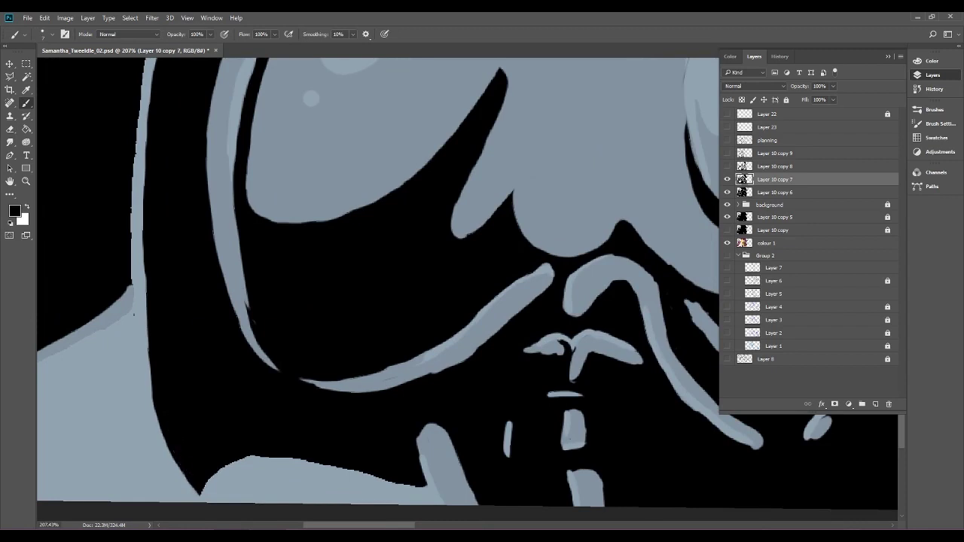
Hide Layer 10 copy 7, paint out the same sliver on Layer 10 copy 6, and return to the shown upper layer.
left_click(727, 181)
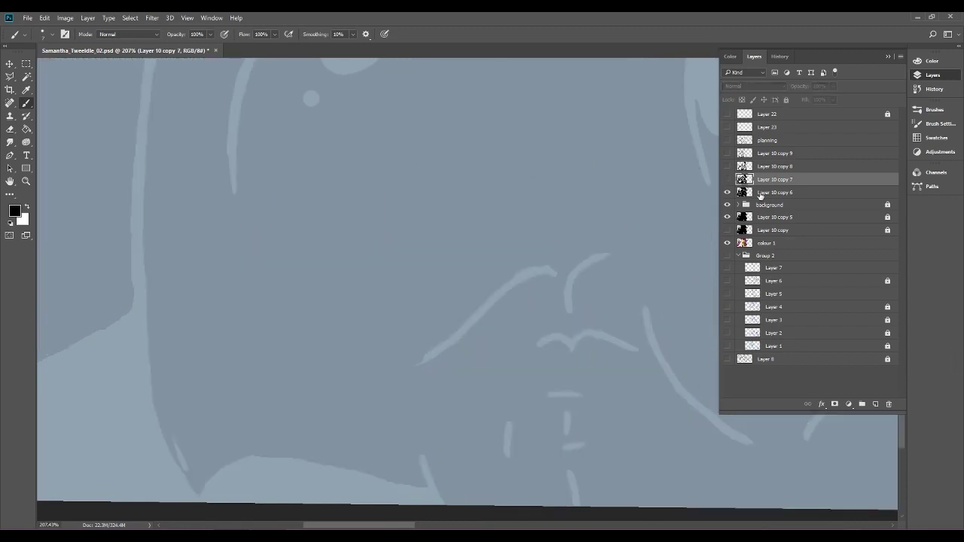
left_click(760, 194)
left_click_drag(175, 437, 185, 466)
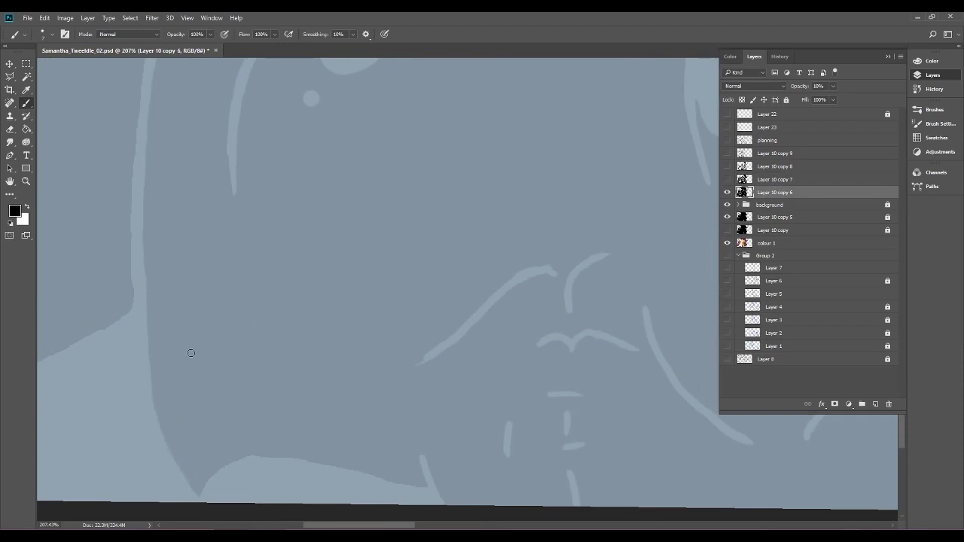
left_click(728, 180)
left_click(776, 179)
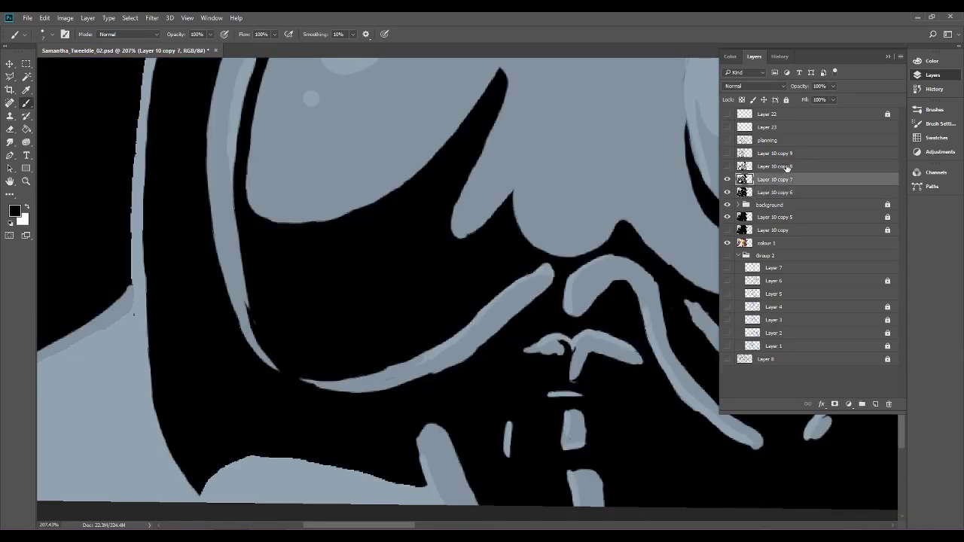
Erase the rough black bits along the lower outer edge of the large hair lock.
scroll(407, 382, "down", 4)
left_click_drag(527, 241, 365, 353)
scroll(392, 287, "down", 4)
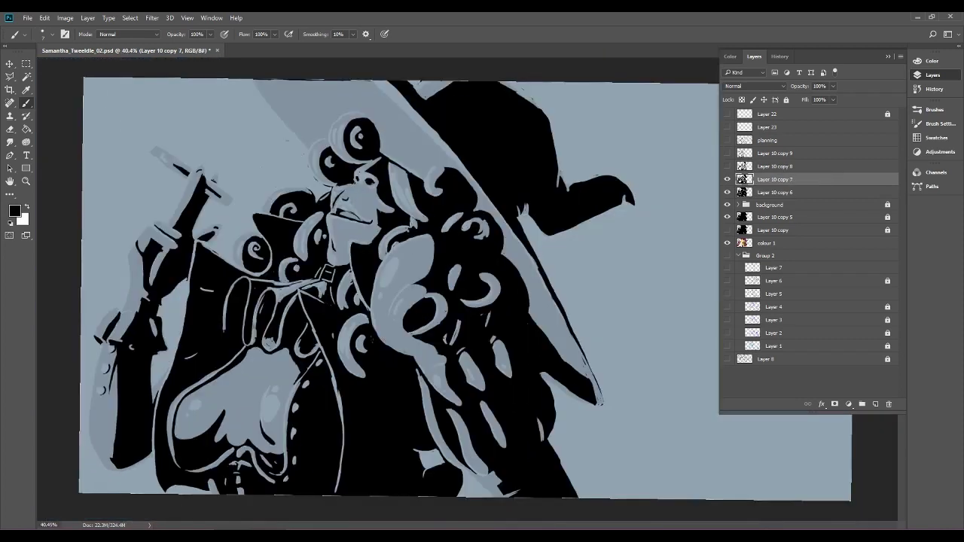
scroll(467, 332, "up", 5)
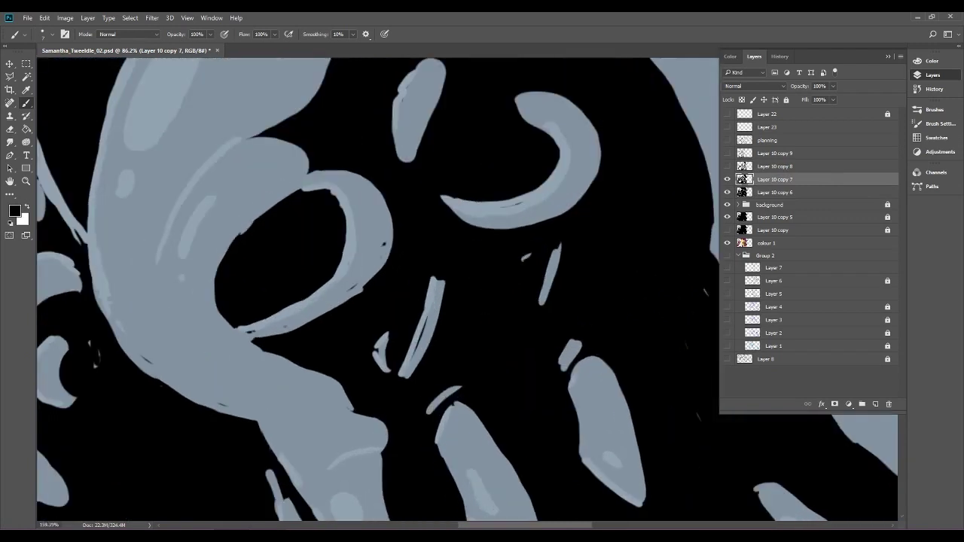
left_click(10, 129)
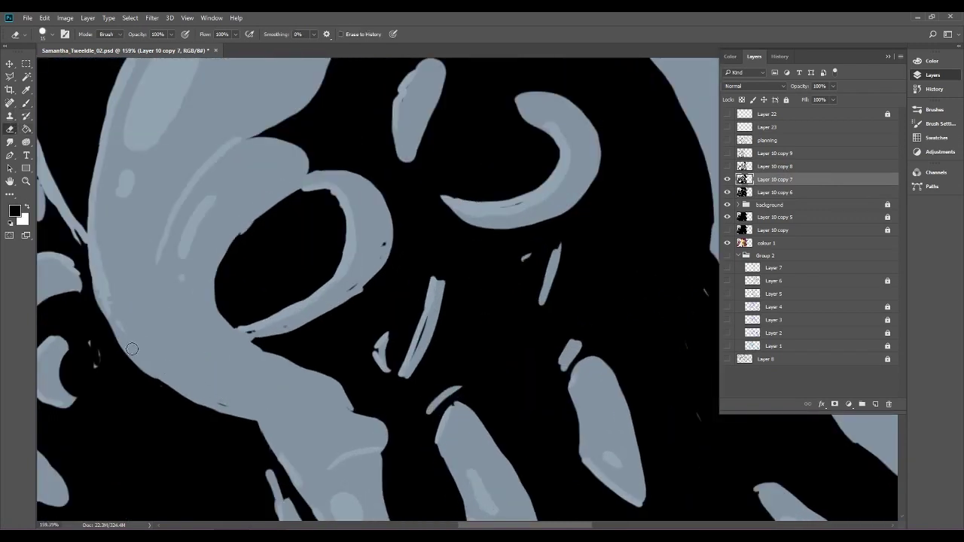
mouse_move(147, 369)
left_mouse_down()
mouse_move(210, 405)
mouse_move(220, 394)
mouse_move(173, 379)
mouse_move(243, 407)
left_mouse_up()
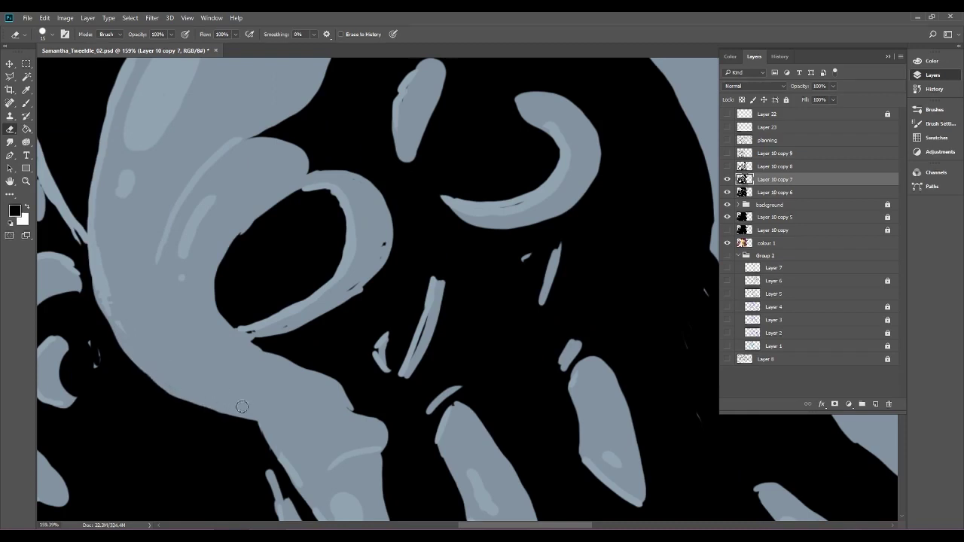
Paint black over the stray specks beside the small crescent highlight next to the large hair lock.
left_click_drag(234, 358, 441, 292)
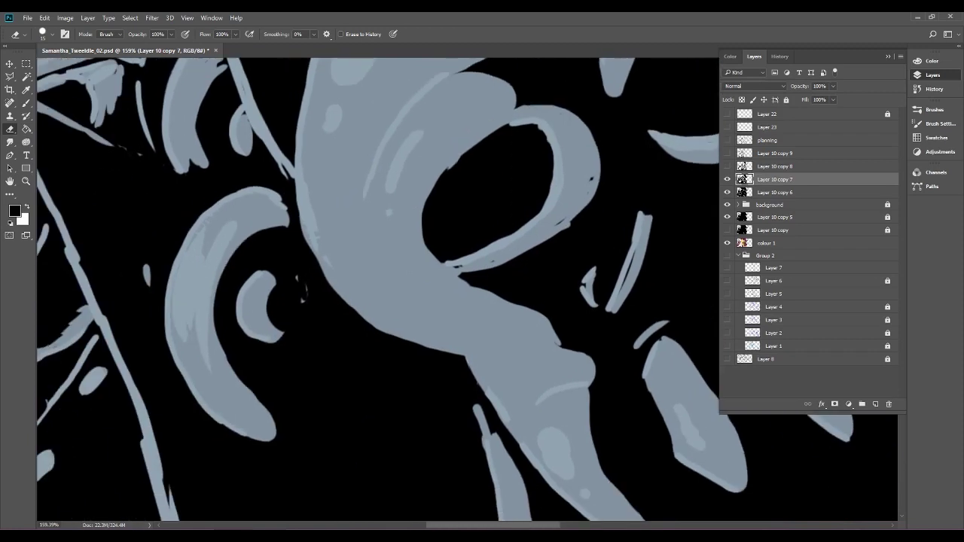
key("b")
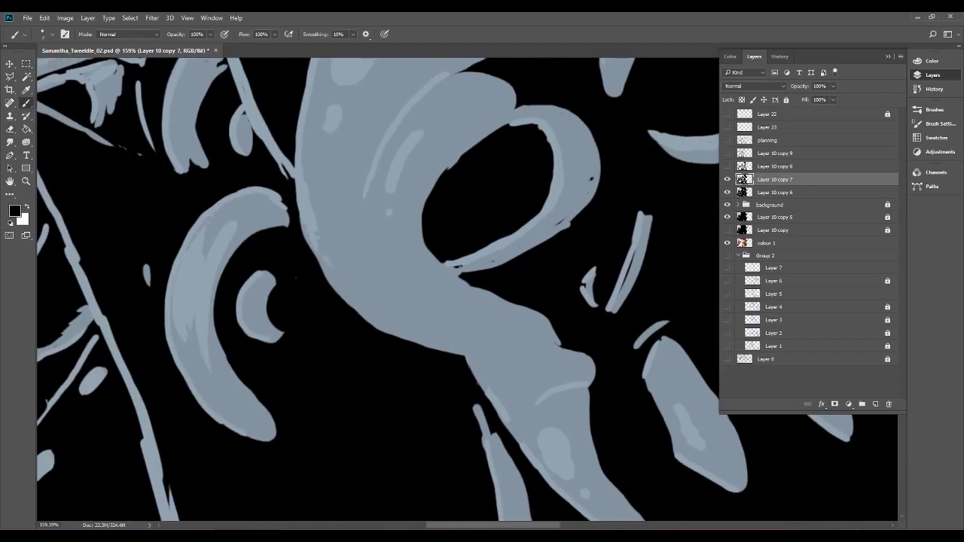
left_click_drag(361, 226, 476, 371)
left_click_drag(411, 424, 534, 457)
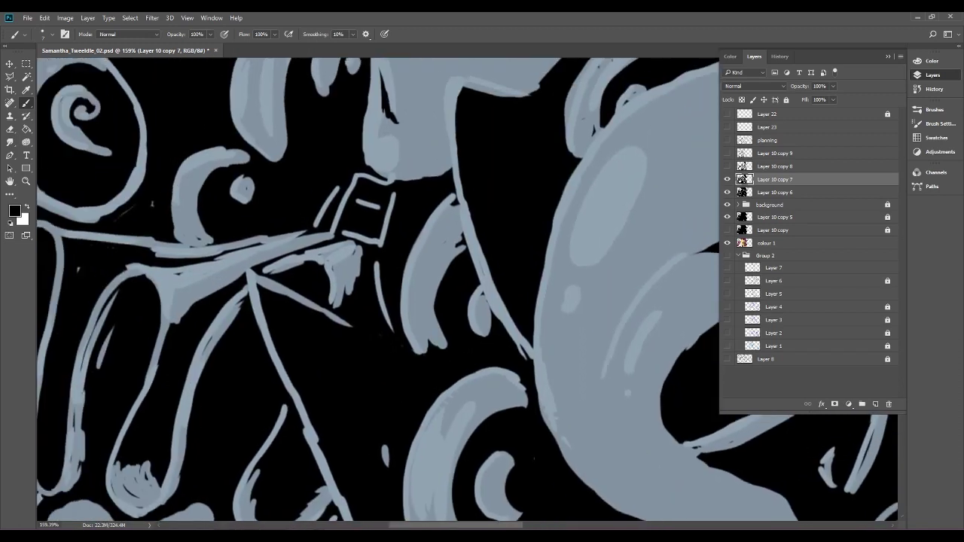
Erase the black hatching inside the rounded lower tip of the fold loop and clean the bottom of the neighbouring loop.
key("e")
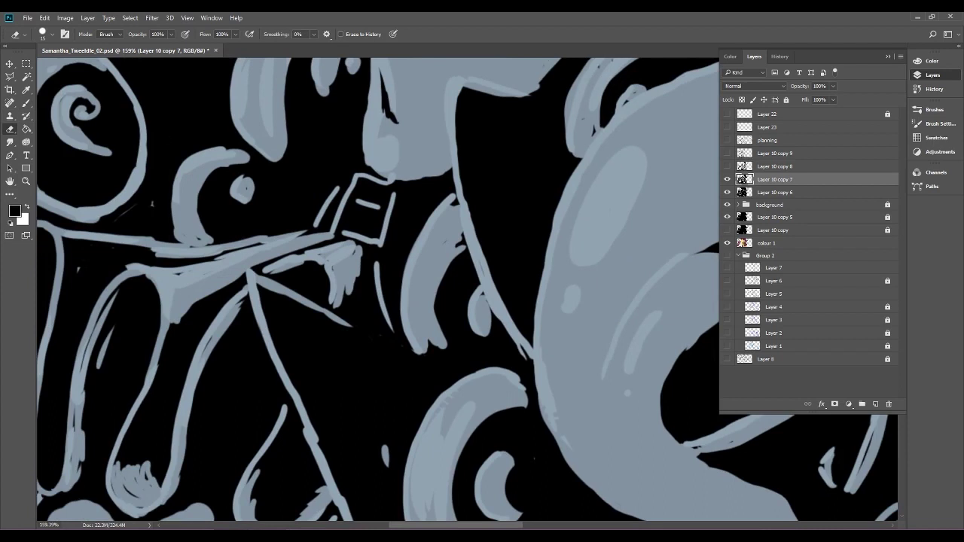
left_click_drag(174, 272, 229, 260)
mouse_move(138, 407)
left_mouse_down()
mouse_move(249, 409)
mouse_move(301, 307)
left_mouse_up()
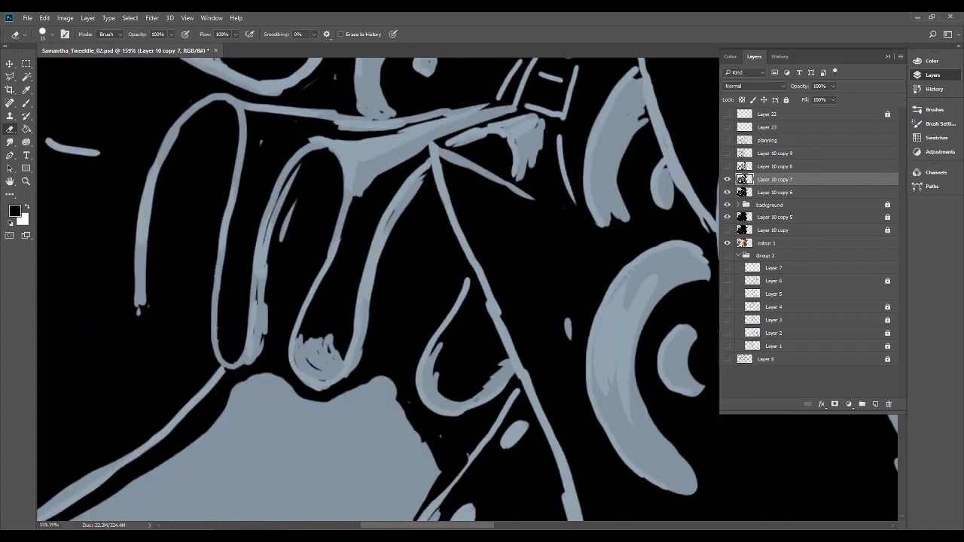
mouse_move(312, 356)
left_mouse_down()
mouse_move(345, 363)
mouse_move(330, 337)
mouse_move(295, 339)
mouse_move(304, 372)
mouse_move(304, 352)
mouse_move(327, 378)
mouse_move(314, 365)
mouse_move(326, 375)
mouse_move(331, 363)
mouse_move(318, 345)
mouse_move(350, 356)
mouse_move(333, 352)
mouse_move(332, 336)
mouse_move(297, 349)
left_mouse_up()
left_click_drag(320, 283, 310, 344)
mouse_move(309, 307)
left_mouse_down()
mouse_move(312, 369)
mouse_move(320, 365)
left_mouse_up()
mouse_move(248, 358)
left_mouse_down()
mouse_move(256, 265)
mouse_move(255, 340)
mouse_move(260, 269)
mouse_move(259, 333)
mouse_move(224, 365)
left_mouse_up()
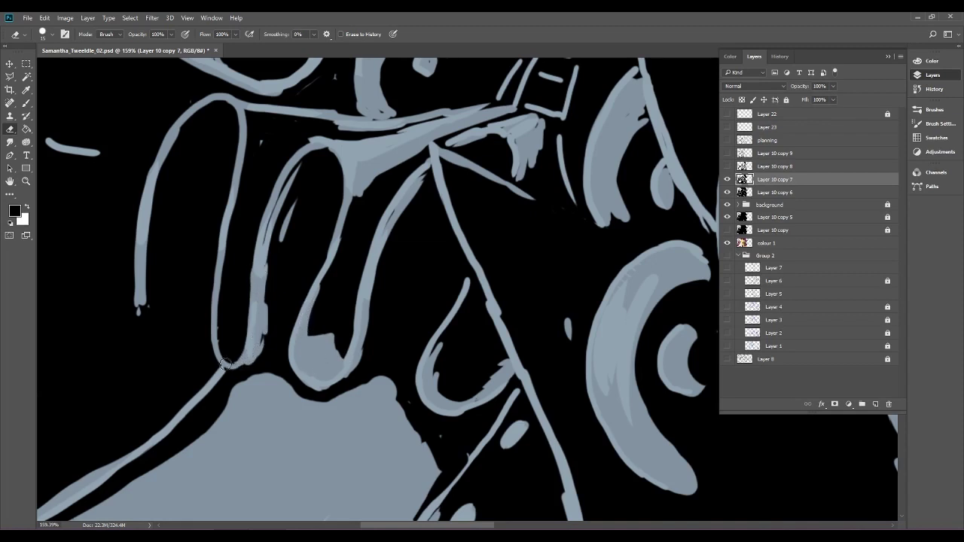
Erase the rough black lines along the adjoining fold's highlight and widen the long thin highlight above the fold loops.
mouse_move(256, 337)
left_mouse_down()
mouse_move(247, 363)
mouse_move(263, 333)
mouse_move(282, 194)
mouse_move(258, 278)
mouse_move(284, 186)
mouse_move(277, 211)
mouse_move(313, 148)
mouse_move(339, 150)
left_mouse_up()
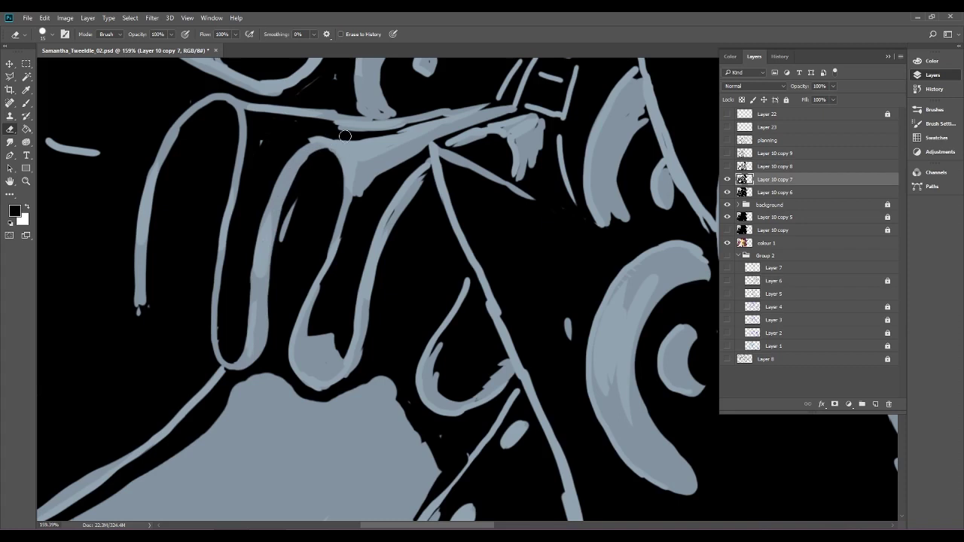
left_click_drag(148, 306, 178, 386)
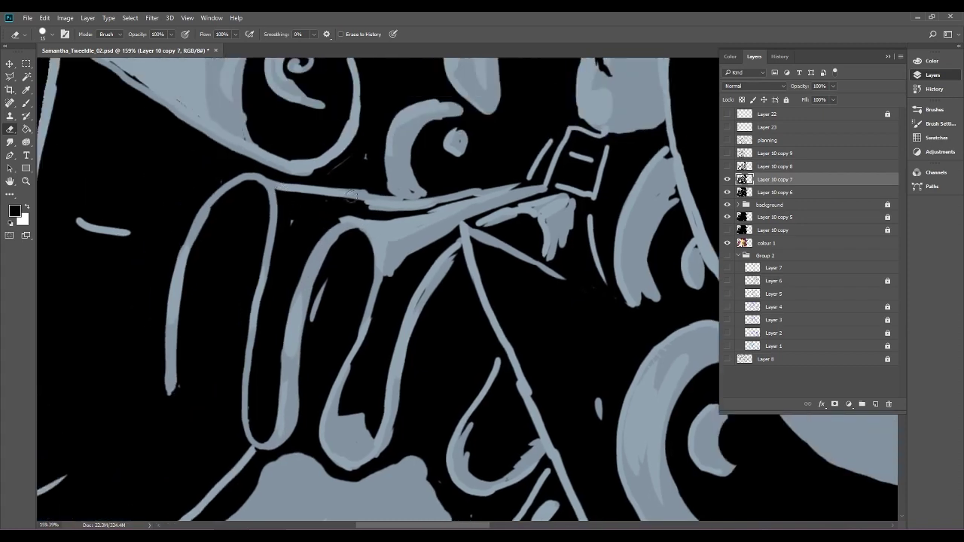
left_click_drag(326, 198, 275, 198)
left_click_drag(350, 196, 359, 200)
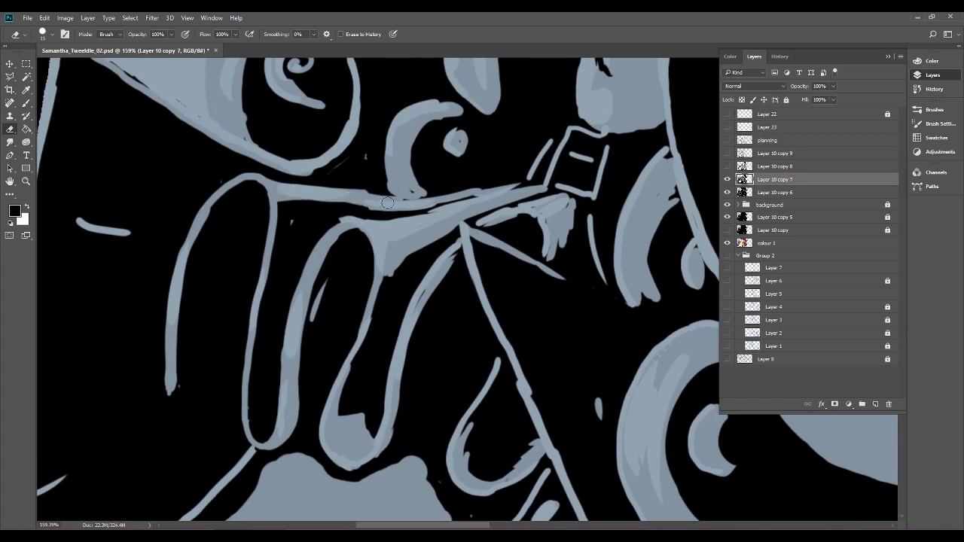
Paint out the short sliver inside the fold loop and erase the rough black edge along the next fold's highlight.
left_click(27, 103)
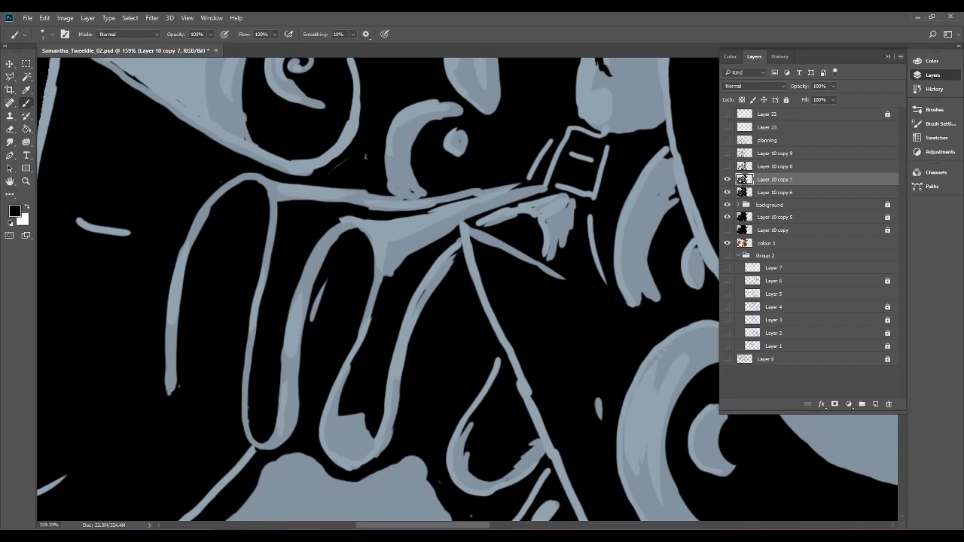
mouse_move(321, 309)
left_mouse_down()
mouse_move(320, 290)
mouse_move(312, 316)
left_mouse_up()
key("e")
left_click_drag(439, 266, 410, 317)
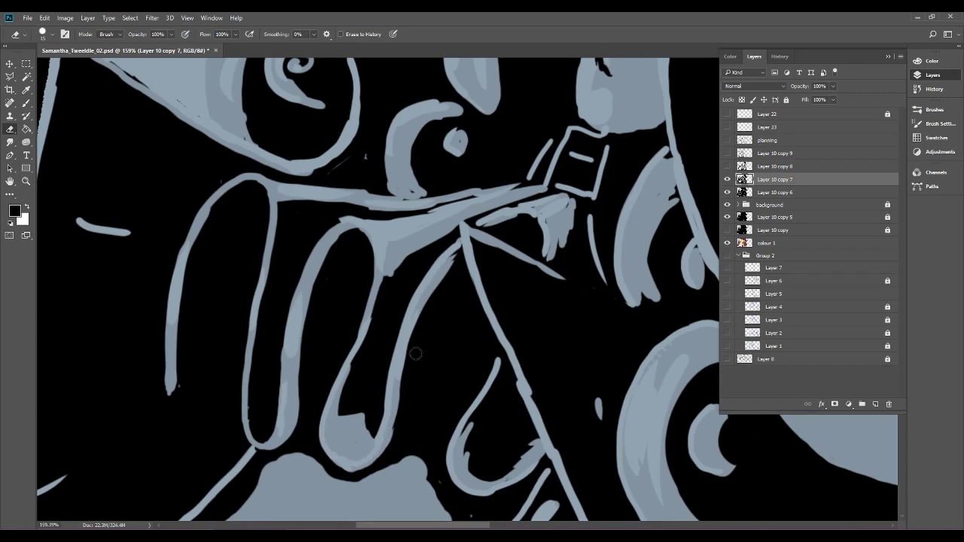
Erase the black gaps at the fold's upper end and in the small triangular highlight below the buckle.
mouse_move(380, 449)
left_mouse_down()
mouse_move(405, 342)
mouse_move(376, 390)
left_mouse_up()
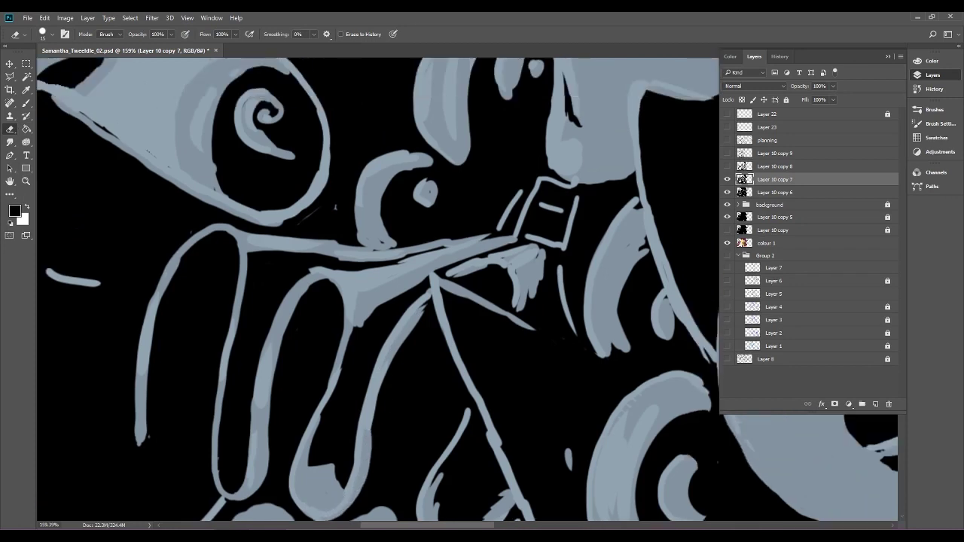
left_click_drag(432, 296, 410, 324)
mouse_move(433, 294)
left_mouse_down()
mouse_move(407, 322)
mouse_move(468, 267)
left_mouse_up()
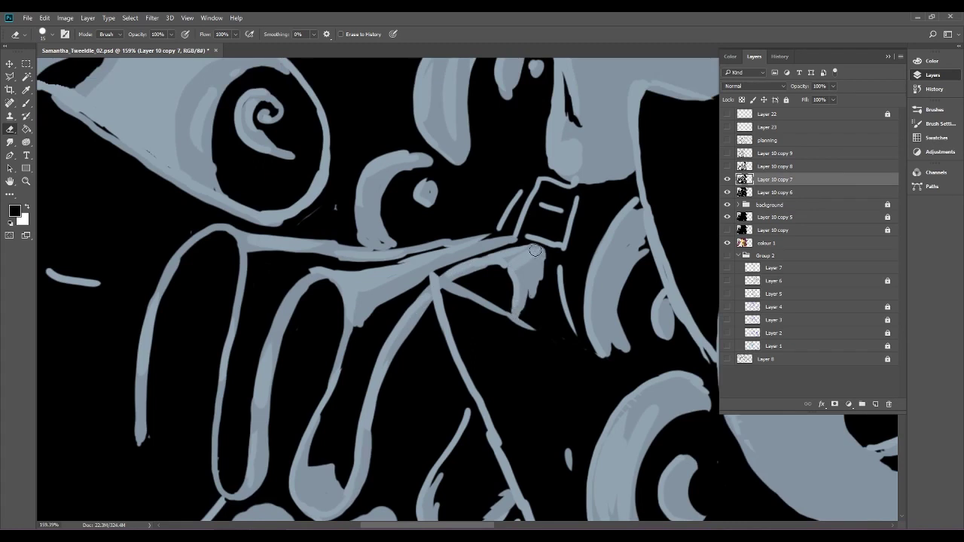
left_click_drag(539, 256, 523, 307)
Erase the black along the thin, jagged highlight running down from the base of the raised hand.
mouse_move(145, 157)
left_mouse_down()
mouse_move(98, 111)
mouse_move(79, 110)
mouse_move(228, 200)
mouse_move(317, 286)
left_mouse_up()
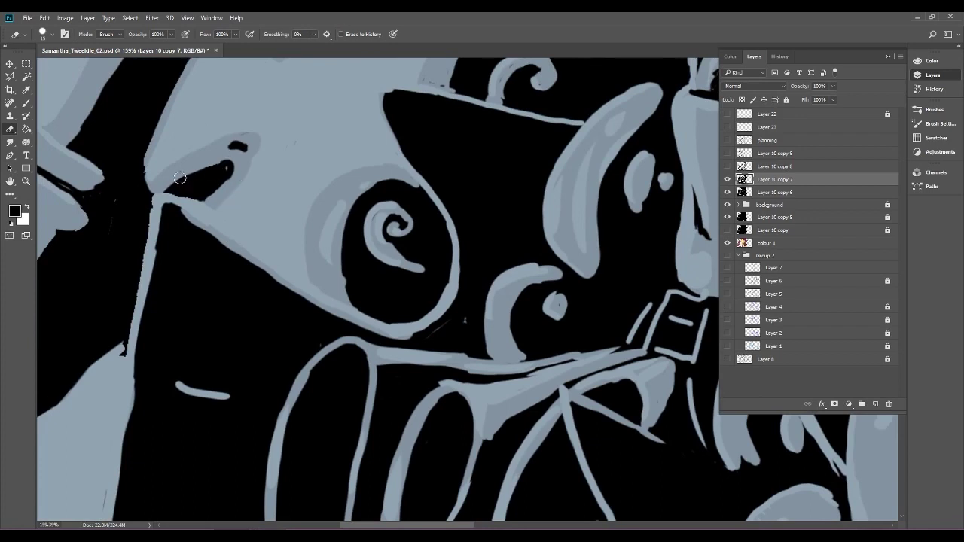
mouse_move(128, 347)
left_mouse_down()
mouse_move(119, 359)
mouse_move(145, 265)
left_mouse_up()
left_click_drag(156, 178, 156, 209)
left_click_drag(149, 258, 154, 217)
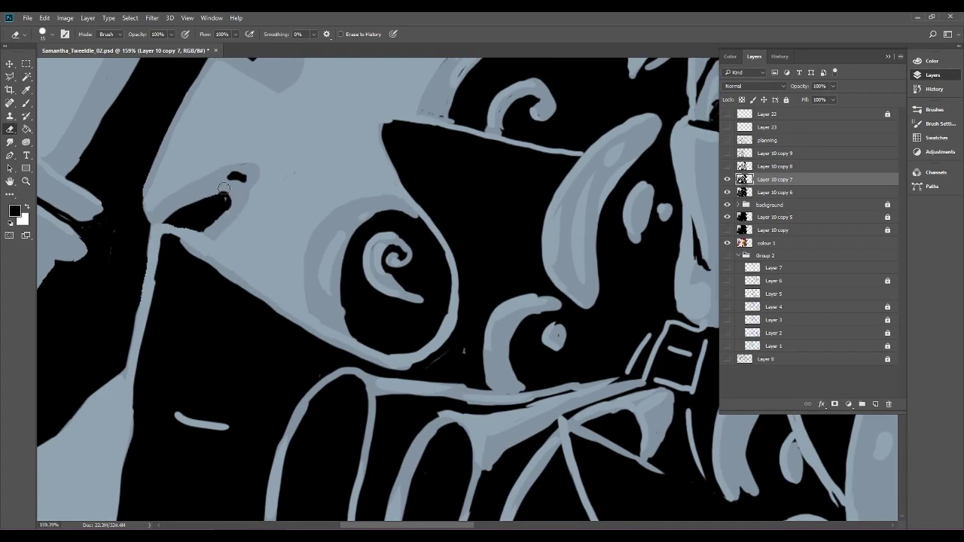
key("b")
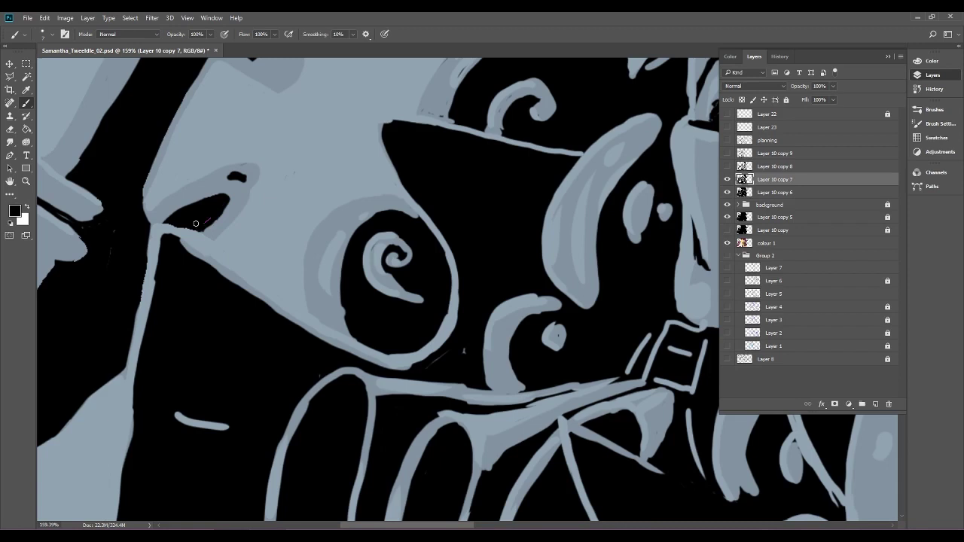
Add a new layer above Layer 10 copy 7 and set the brush size to 1 px.
scroll(215, 194, "down", 3)
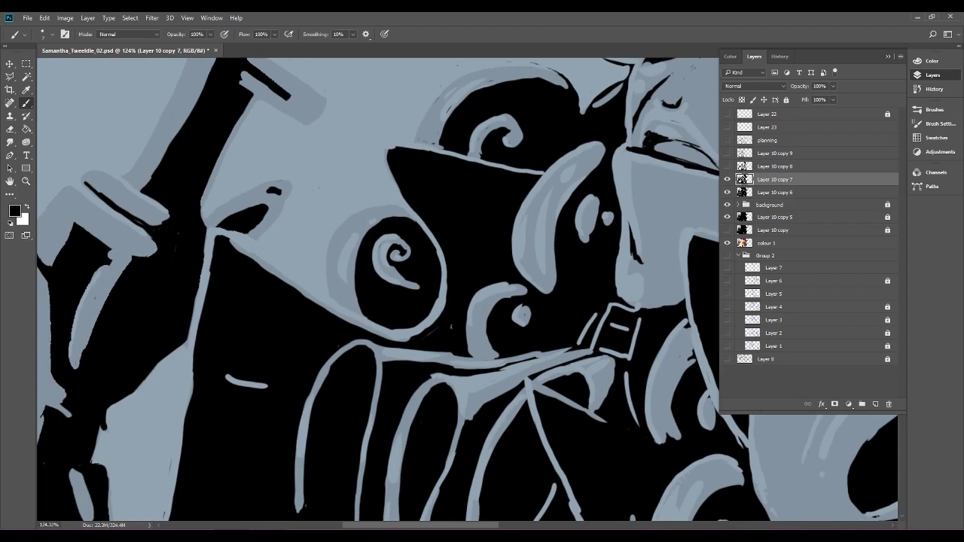
scroll(419, 313, "down", 5)
left_click_drag(426, 325, 618, 428)
scroll(625, 440, "up", 6)
left_click_drag(317, 270, 420, 422)
left_click(876, 405)
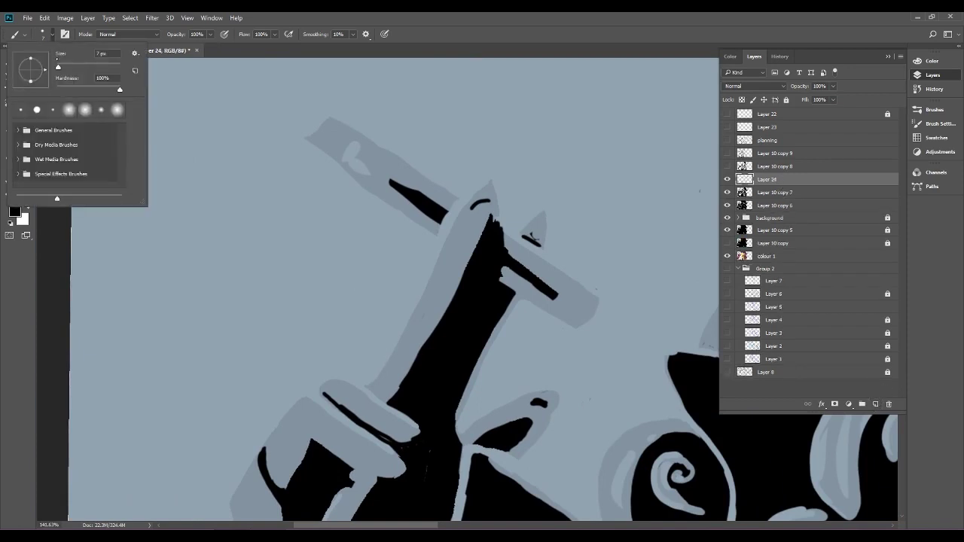
left_click_drag(58, 67, 55, 67)
key("Return")
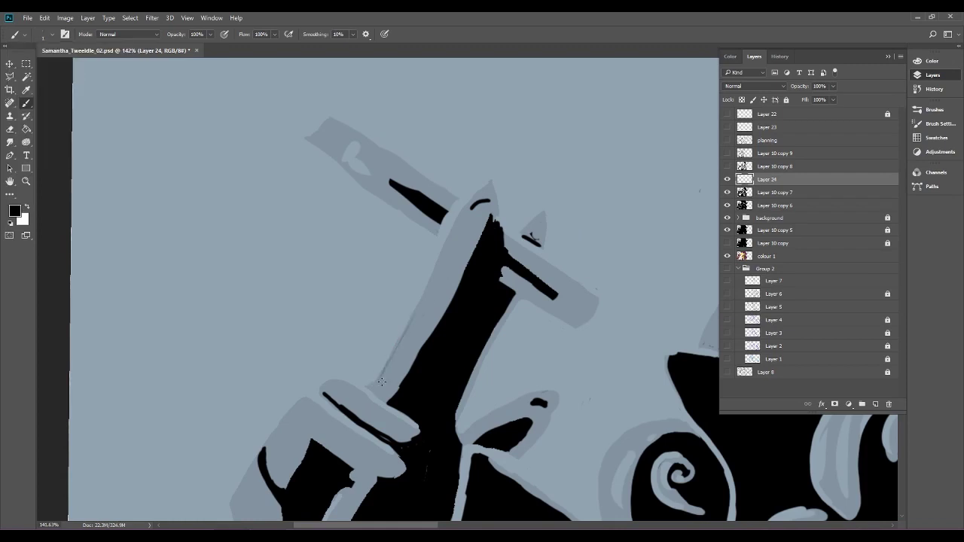
Try hatching fine black lines along the lit outer side of the raised finger on the new layer.
mouse_move(418, 312)
left_mouse_down()
mouse_move(459, 234)
mouse_move(442, 250)
left_mouse_up()
left_click_drag(429, 298, 452, 232)
left_click_drag(439, 264, 461, 219)
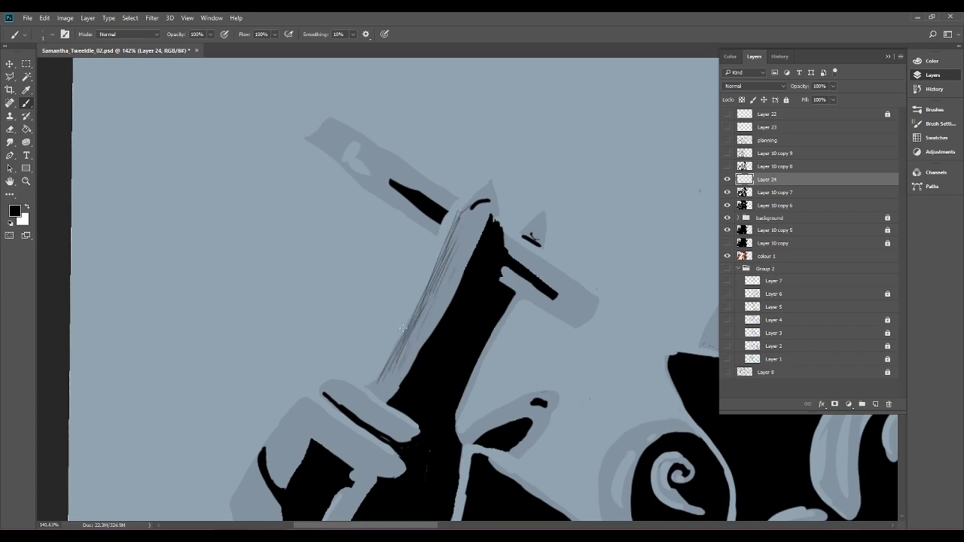
left_click_drag(420, 306, 455, 218)
scroll(486, 321, "down", 5)
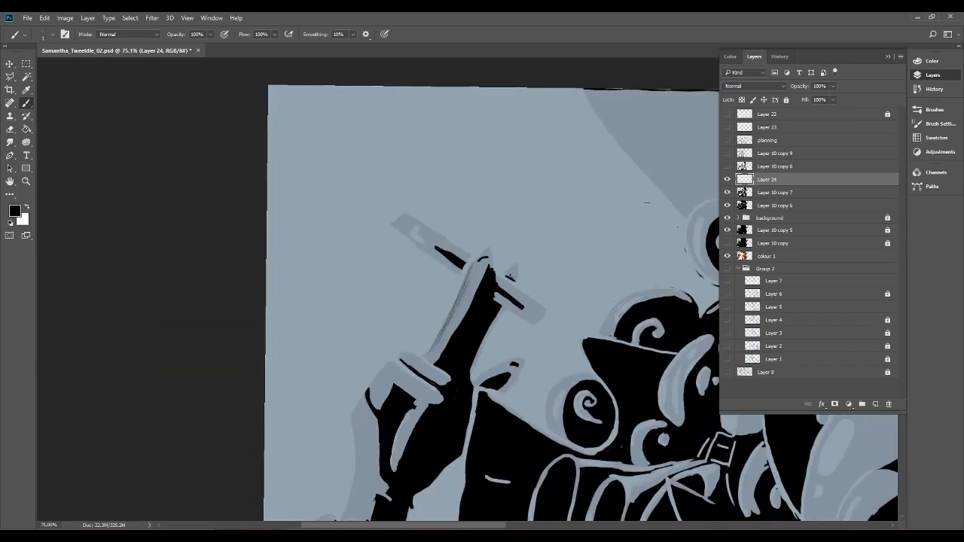
Extend the trial hatching to the fingertip and the base of the raised finger.
scroll(531, 271, "up", 5)
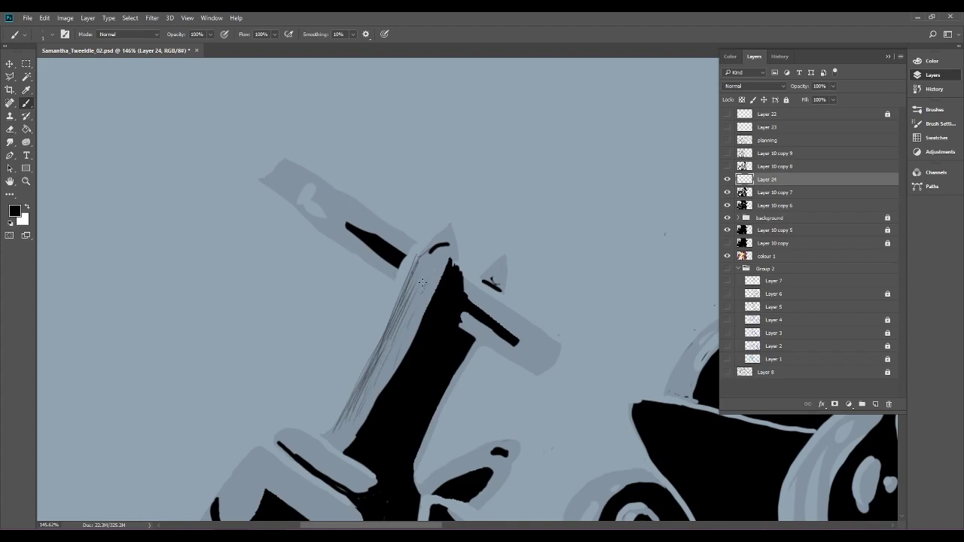
left_click_drag(420, 253, 451, 224)
mouse_move(359, 471)
left_mouse_down()
mouse_move(320, 440)
mouse_move(357, 463)
left_mouse_up()
left_click_drag(318, 439, 367, 470)
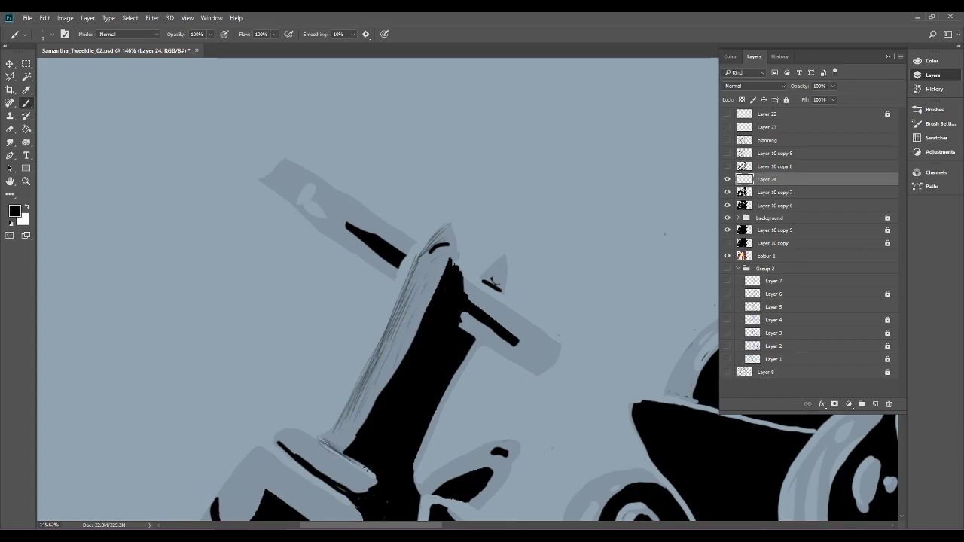
left_click_drag(362, 390, 328, 439)
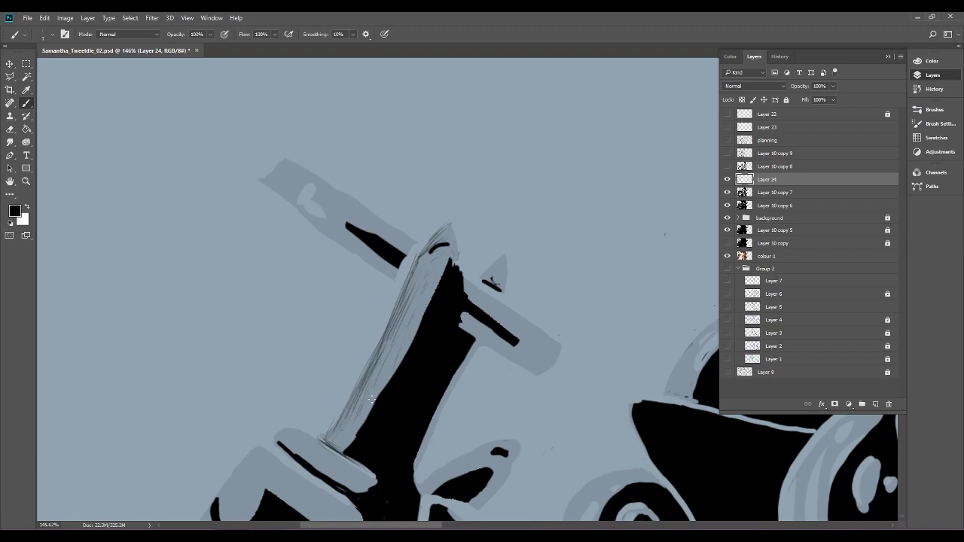
scroll(519, 333, "down", 5)
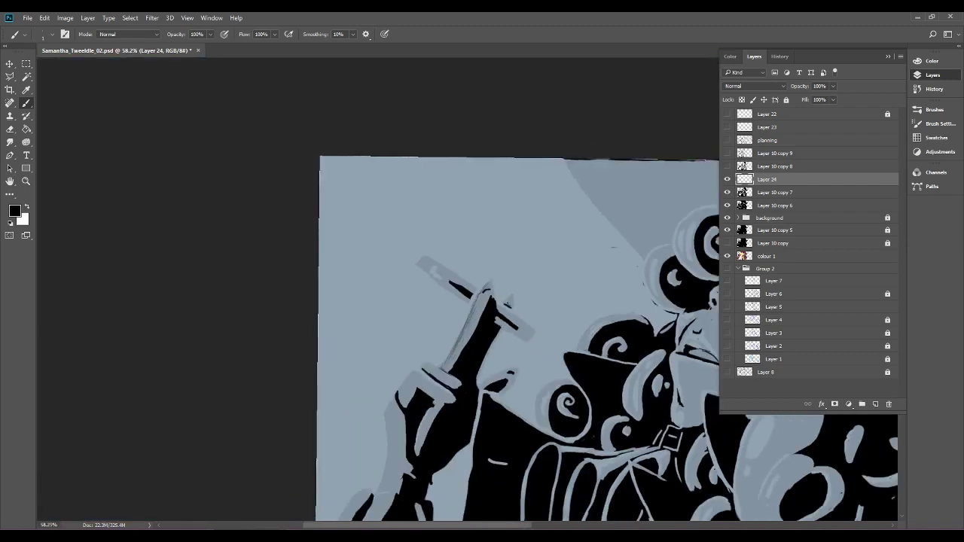
Delete Layer 24 with its trial hatching.
left_click_drag(527, 325, 442, 329)
left_click(889, 405)
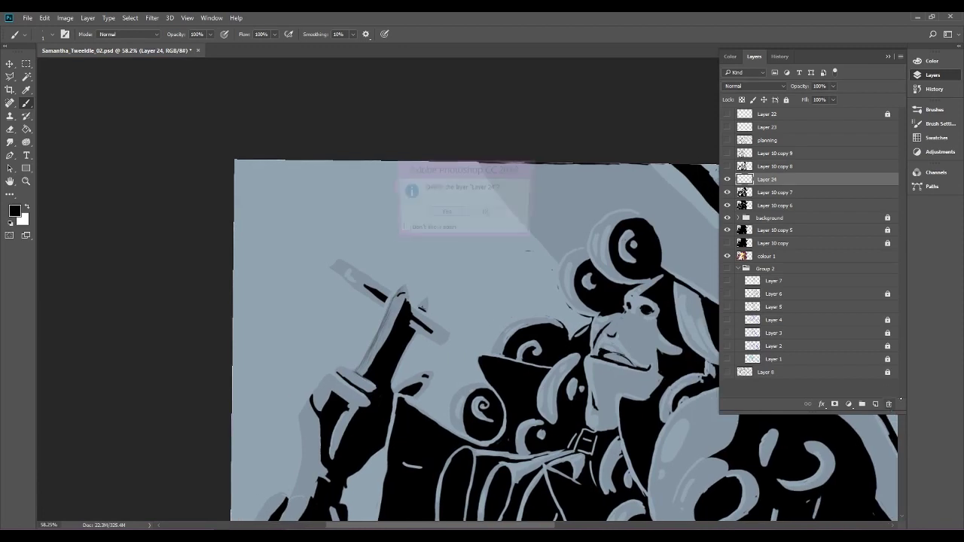
left_click(444, 213)
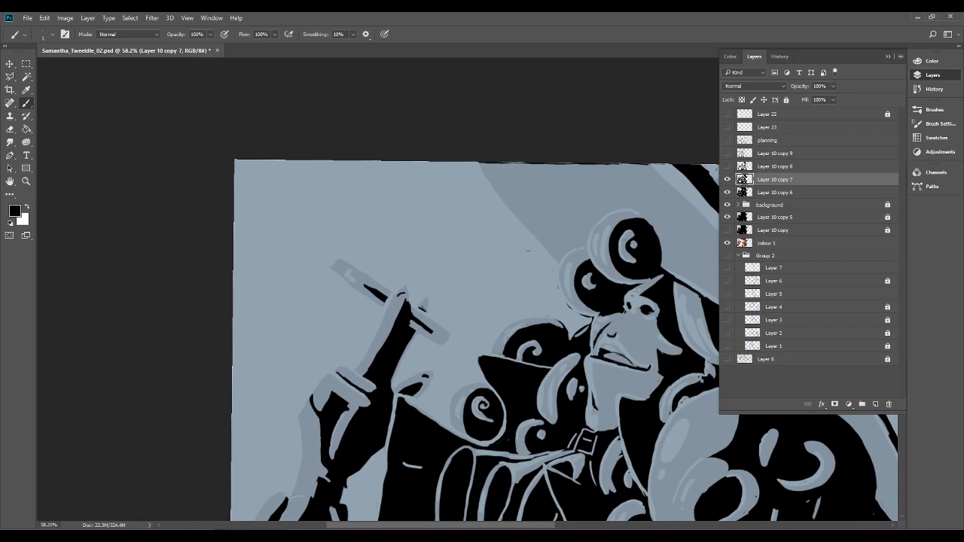
Erase the stray black marks in the background and along the outer edge of the hair curl above the face.
left_click(10, 129)
left_click_drag(602, 253, 663, 252)
key("ctrl+plus")
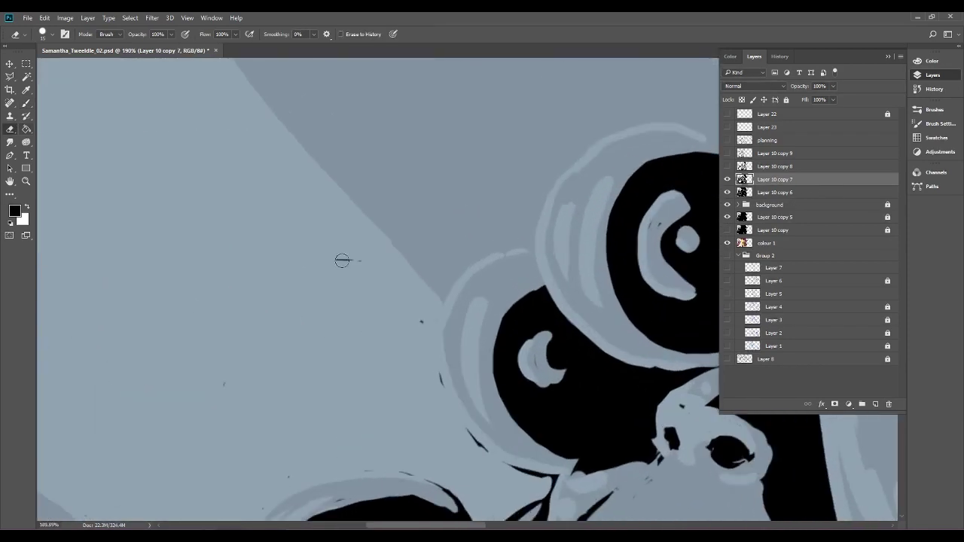
mouse_move(406, 281)
left_mouse_down()
mouse_move(424, 331)
mouse_move(425, 320)
mouse_move(418, 297)
mouse_move(443, 414)
mouse_move(453, 412)
mouse_move(490, 457)
left_mouse_up()
mouse_move(436, 367)
left_mouse_down()
mouse_move(518, 467)
mouse_move(532, 464)
mouse_move(401, 334)
mouse_move(426, 348)
mouse_move(431, 368)
mouse_move(418, 363)
left_mouse_up()
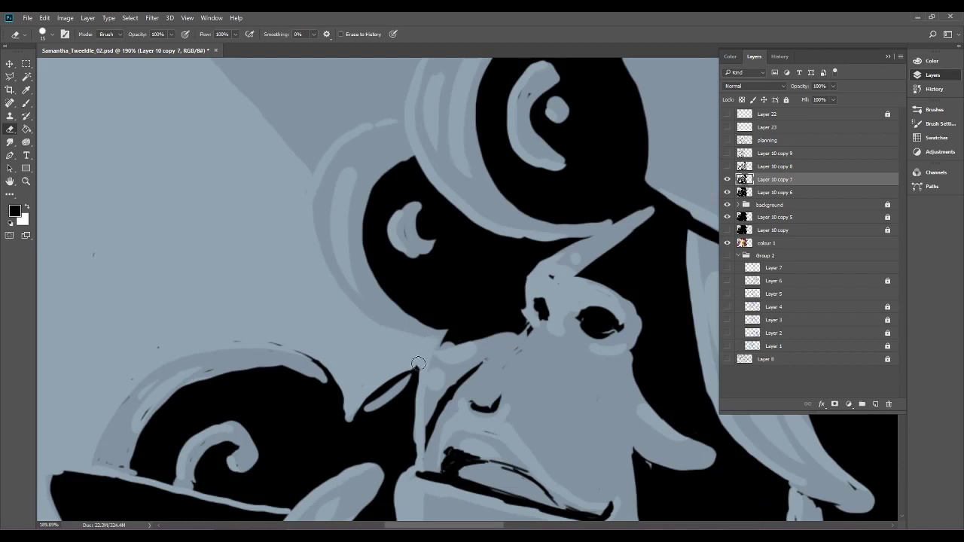
Erase the black specks along the top of the curl beside the face and in the open background.
left_click_drag(228, 336, 303, 354)
left_click_drag(120, 456, 312, 396)
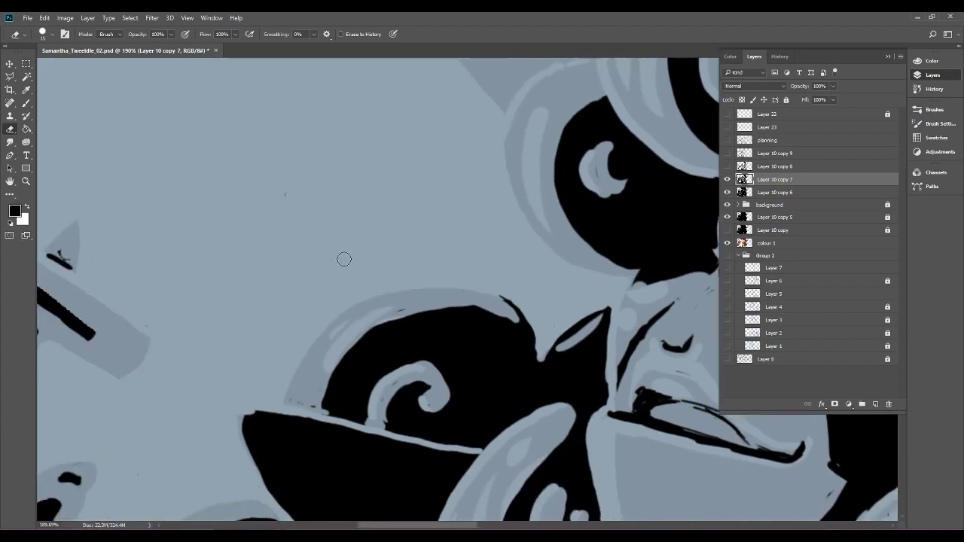
left_click_drag(275, 205, 284, 196)
Step back the last edit on Layer 10 copy 7 and return to the curl beside the face.
scroll(314, 405, "right", 5)
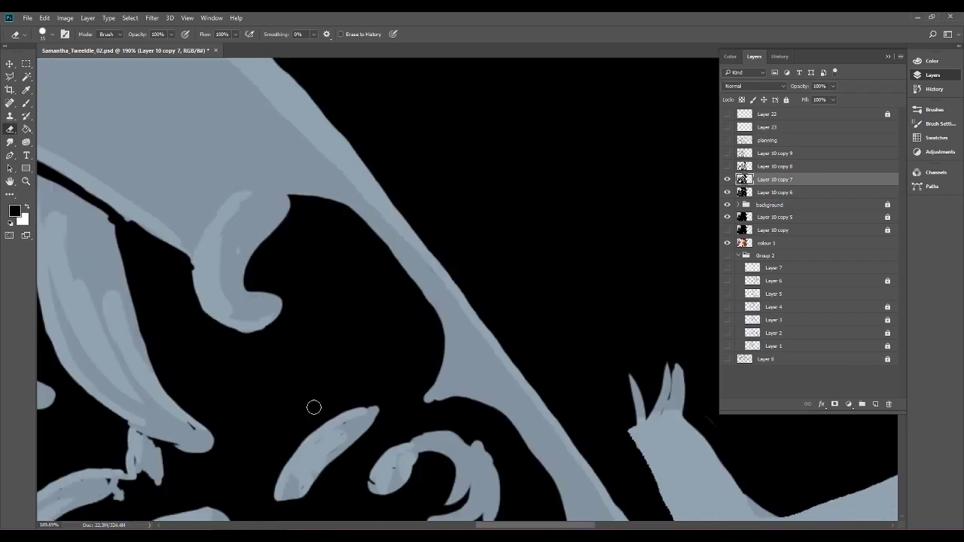
left_click(44, 17)
left_click(73, 54)
mouse_move(321, 332)
left_mouse_down()
mouse_move(457, 326)
mouse_move(659, 404)
left_mouse_up()
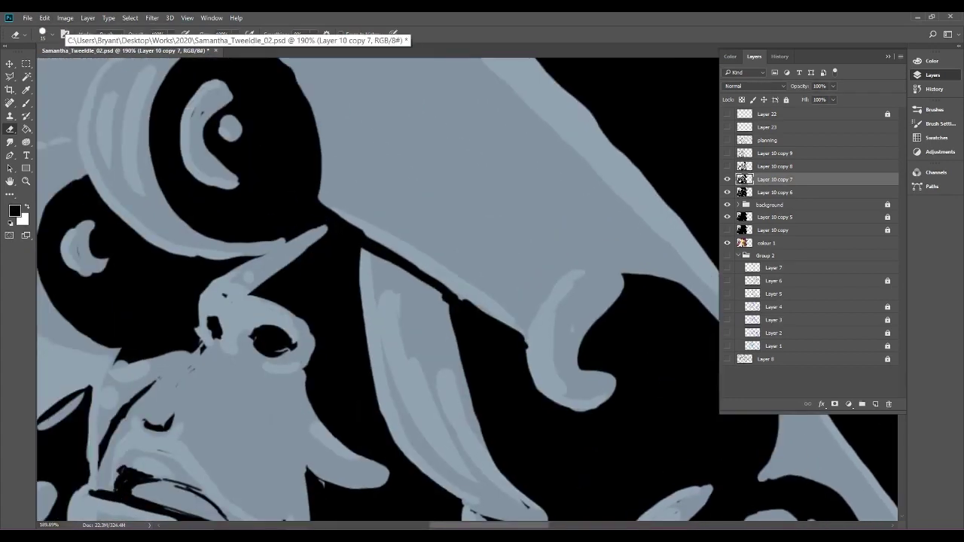
left_click_drag(316, 302, 561, 307)
left_click_drag(339, 332, 561, 239)
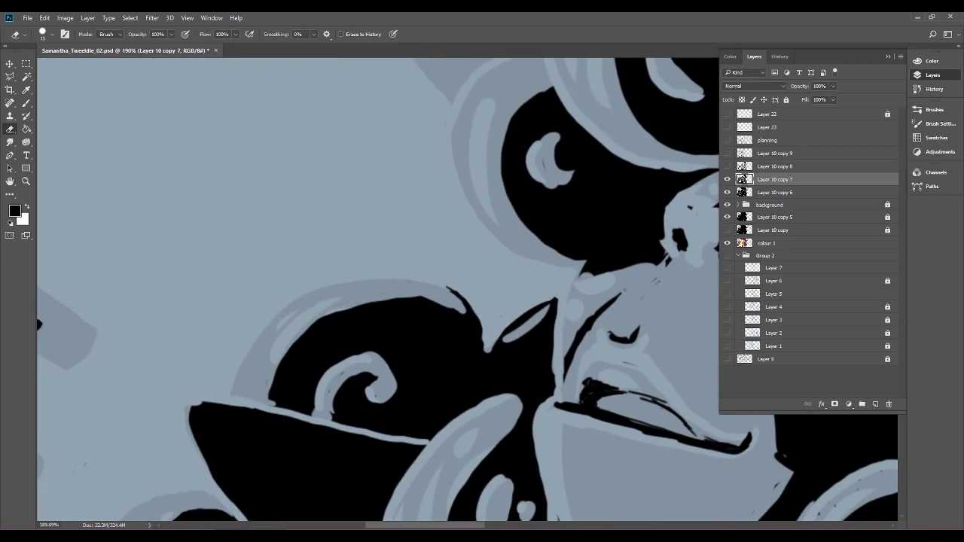
Enlarge the brush to 14 px and paint black along the inner and upper edge of the curl beside the face.
left_click(27, 103)
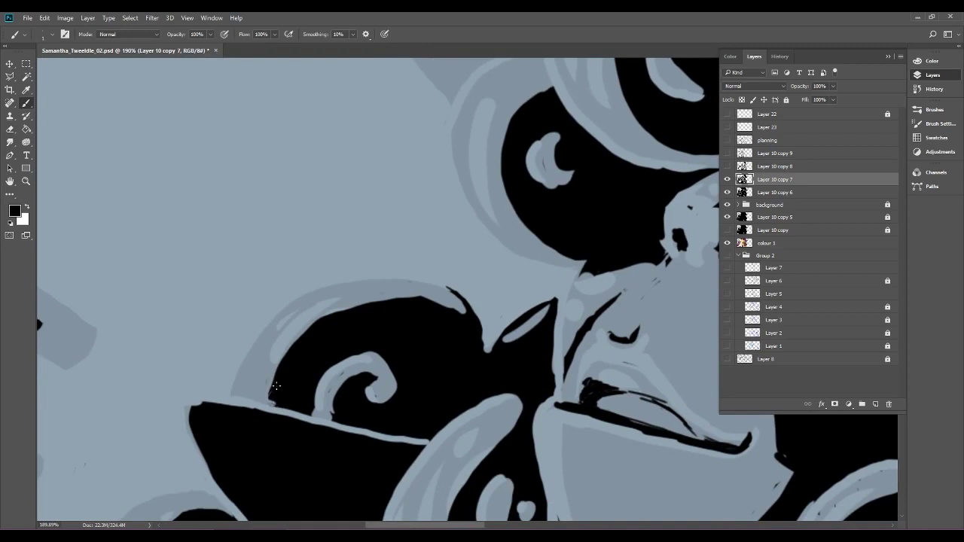
left_click(45, 34)
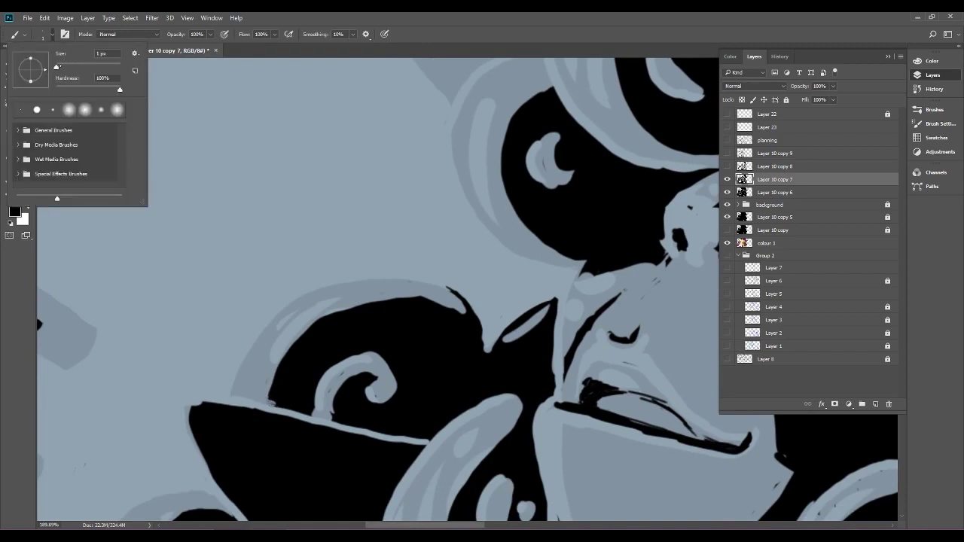
left_click(285, 400)
mouse_move(282, 401)
left_mouse_down()
mouse_move(271, 401)
mouse_move(319, 325)
mouse_move(398, 301)
mouse_move(439, 311)
left_mouse_up()
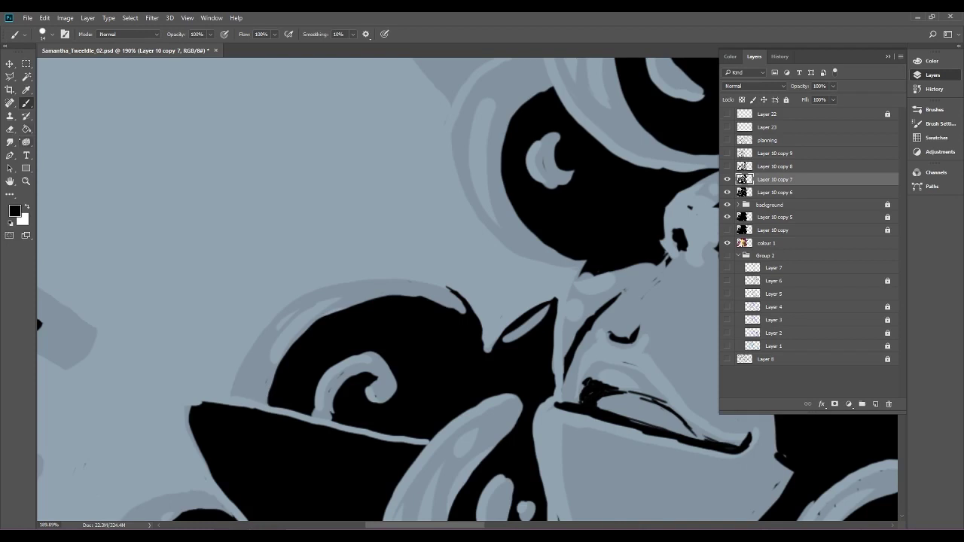
Erase the ragged black edge at the base of the curl's small spiral and the specks in the open background.
key("e")
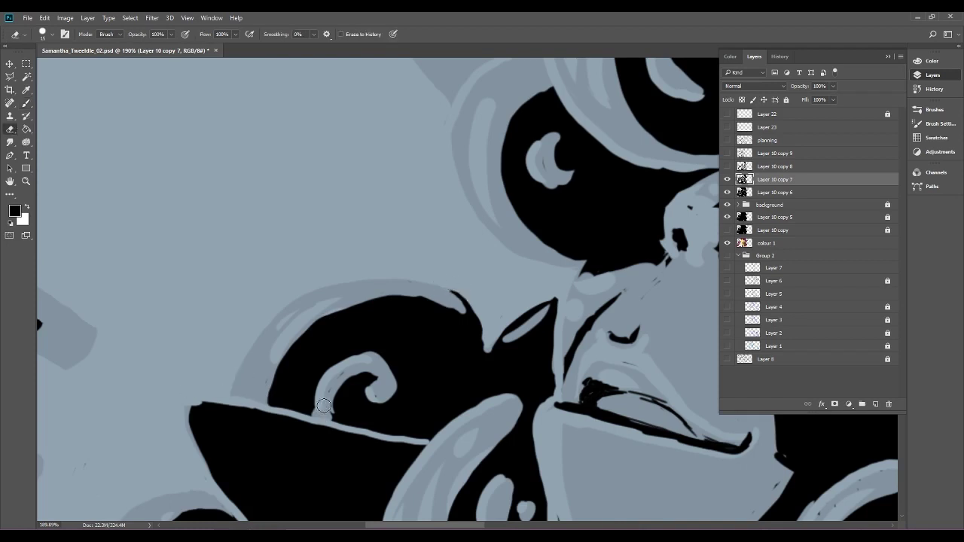
mouse_move(318, 416)
left_mouse_down()
mouse_move(327, 382)
mouse_move(333, 418)
mouse_move(349, 367)
mouse_move(363, 365)
mouse_move(382, 396)
mouse_move(370, 389)
mouse_move(382, 391)
mouse_move(425, 269)
left_mouse_up()
mouse_move(226, 439)
left_mouse_down()
mouse_move(264, 373)
mouse_move(297, 359)
mouse_move(299, 383)
mouse_move(289, 387)
left_mouse_up()
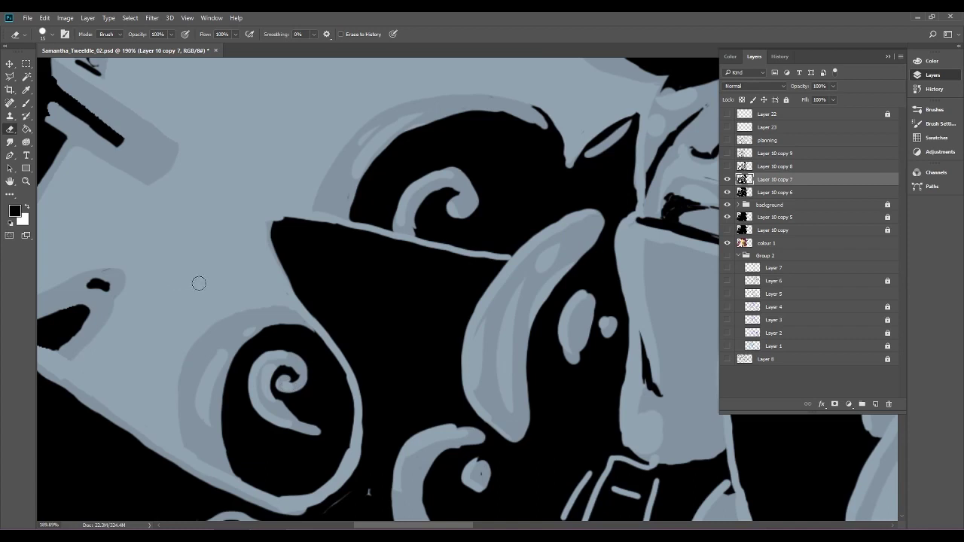
left_click_drag(200, 283, 352, 287)
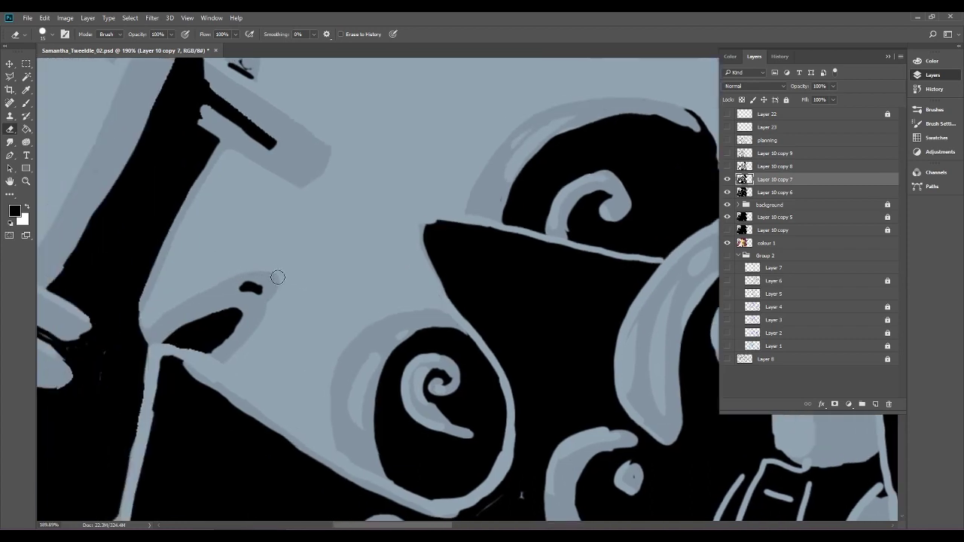
Paint black over the light specks beneath the large round curl and erase the dark speck inside the nearby dot highlight.
left_click_drag(452, 362, 333, 215)
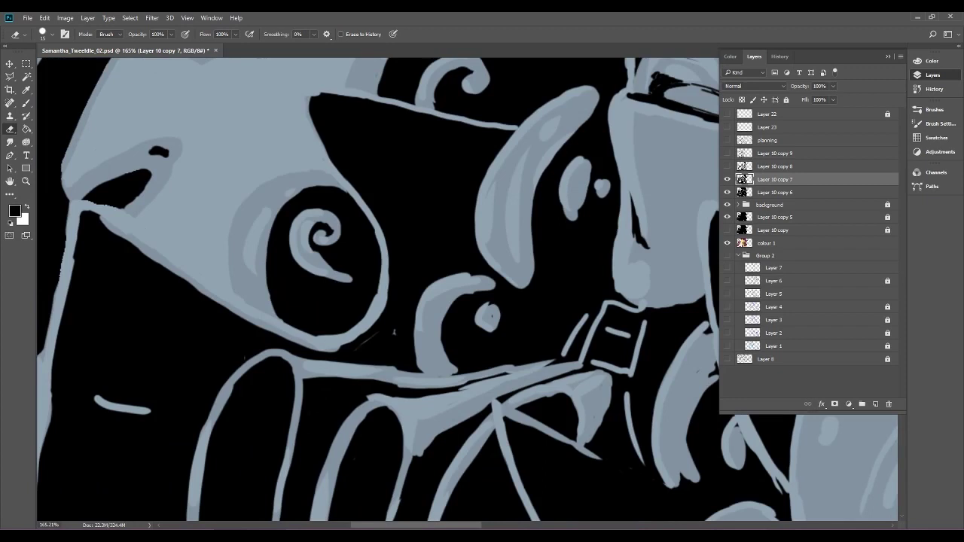
key("b")
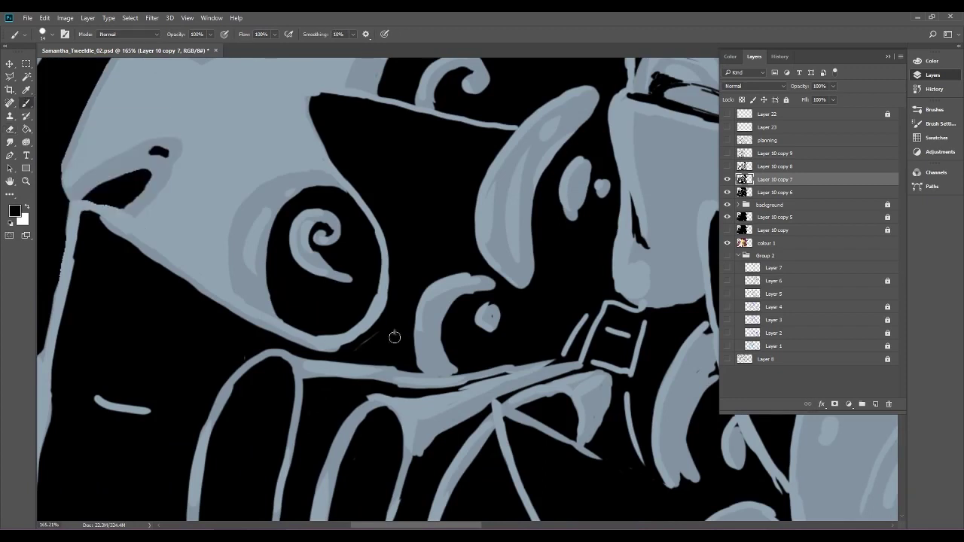
mouse_move(379, 344)
left_mouse_down()
mouse_move(361, 346)
mouse_move(388, 329)
left_mouse_up()
left_click(10, 129)
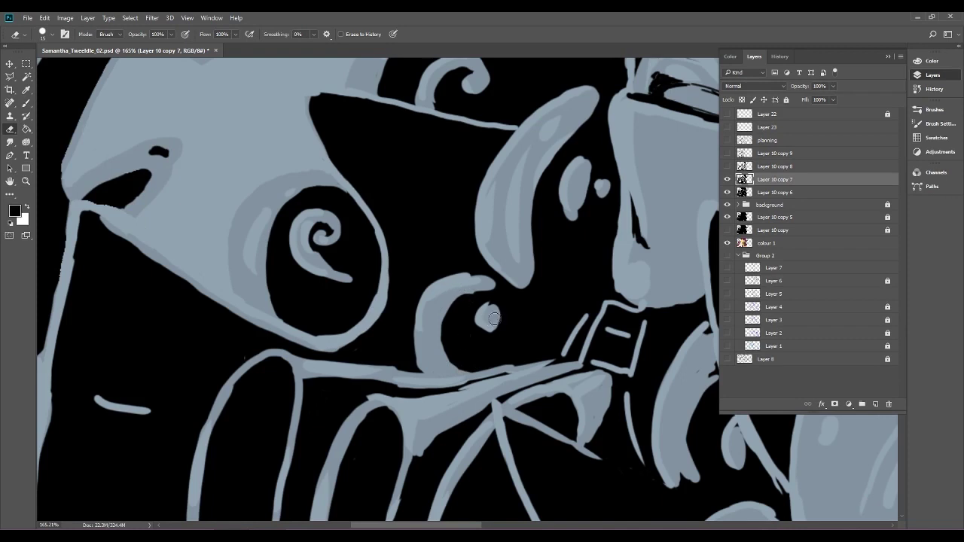
left_click(810, 333)
left_click(571, 202)
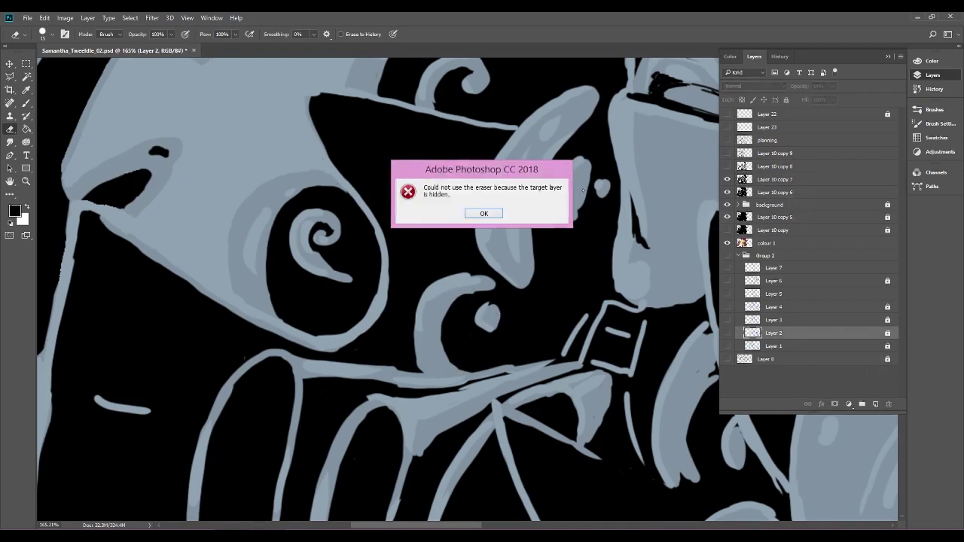
key("Return")
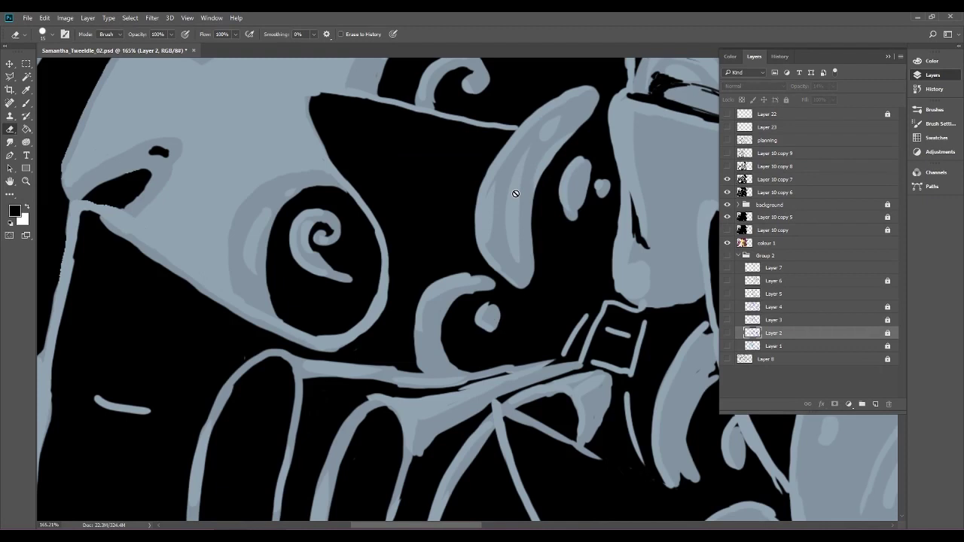
left_click(774, 168)
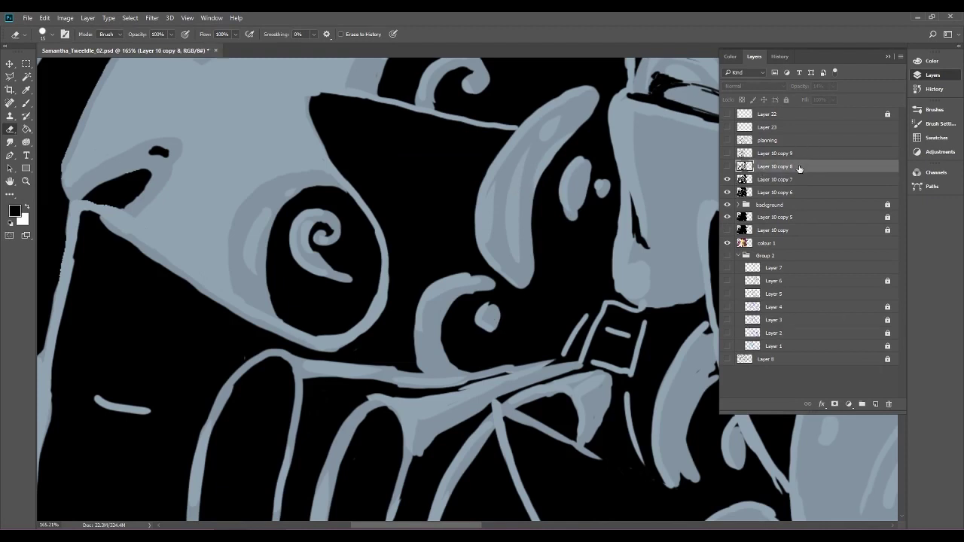
left_click(788, 181)
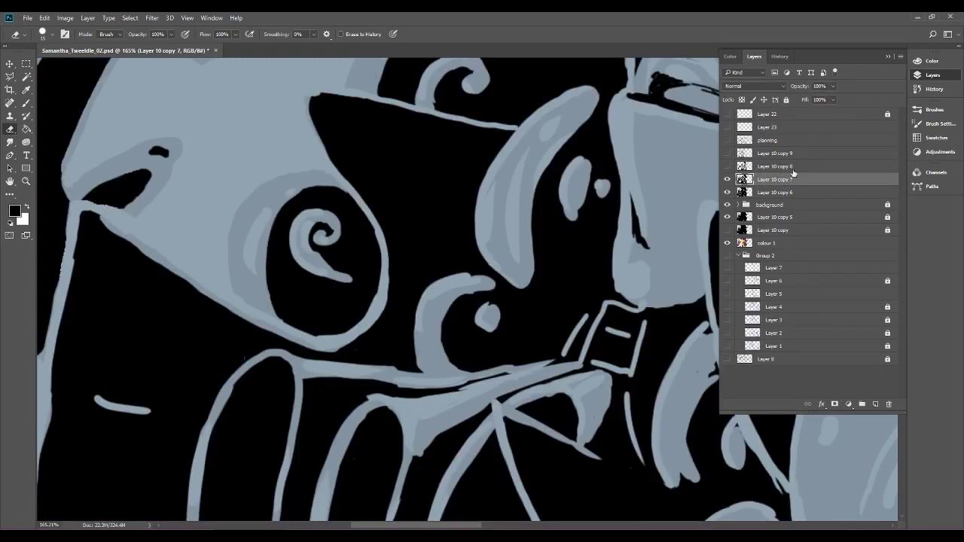
Collapse the Layers panel and smooth the black edge along the jaw and chin, from beneath the ear to the neck.
left_click(888, 57)
left_click_drag(887, 84, 638, 81)
left_click_drag(562, 171, 574, 155)
left_click_drag(557, 80, 417, 176)
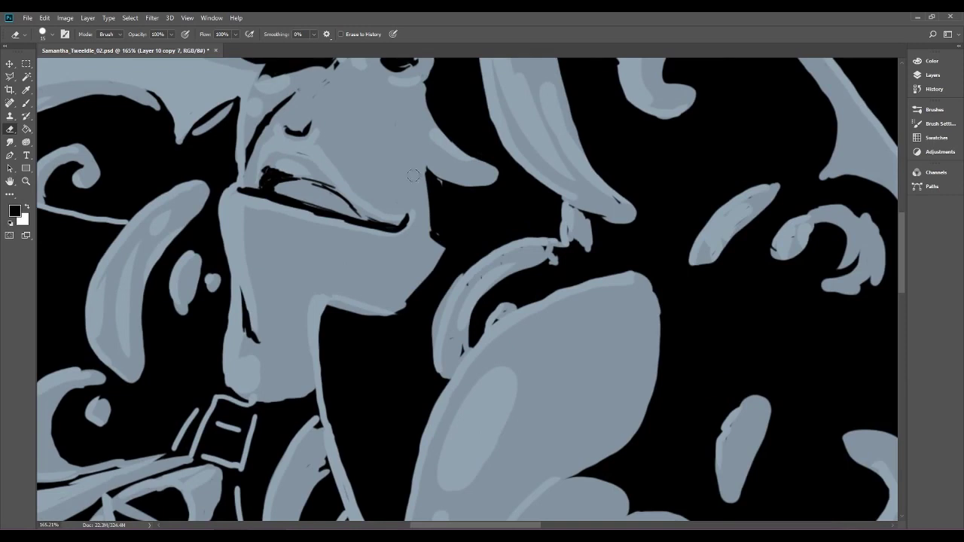
left_click(26, 103)
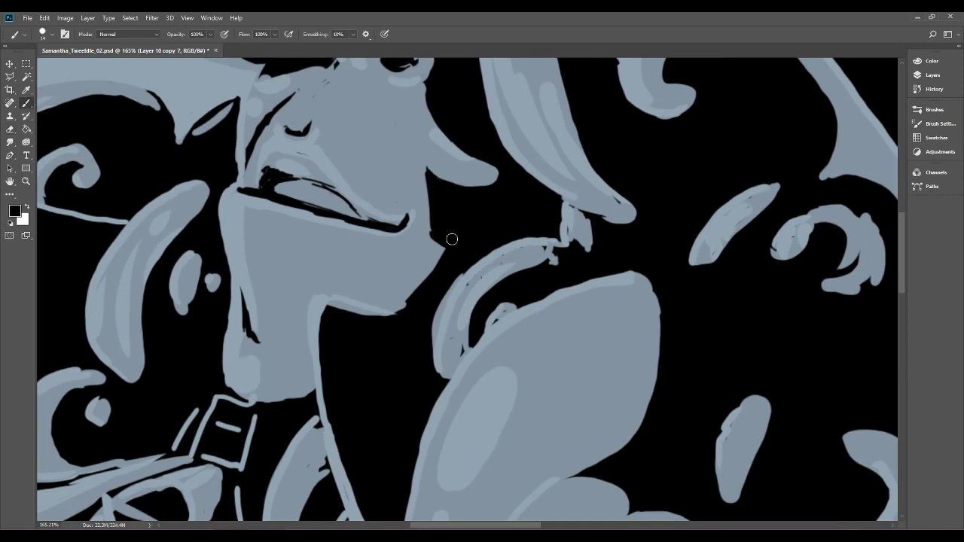
left_click_drag(436, 240, 429, 174)
scroll(510, 157, "down", 5)
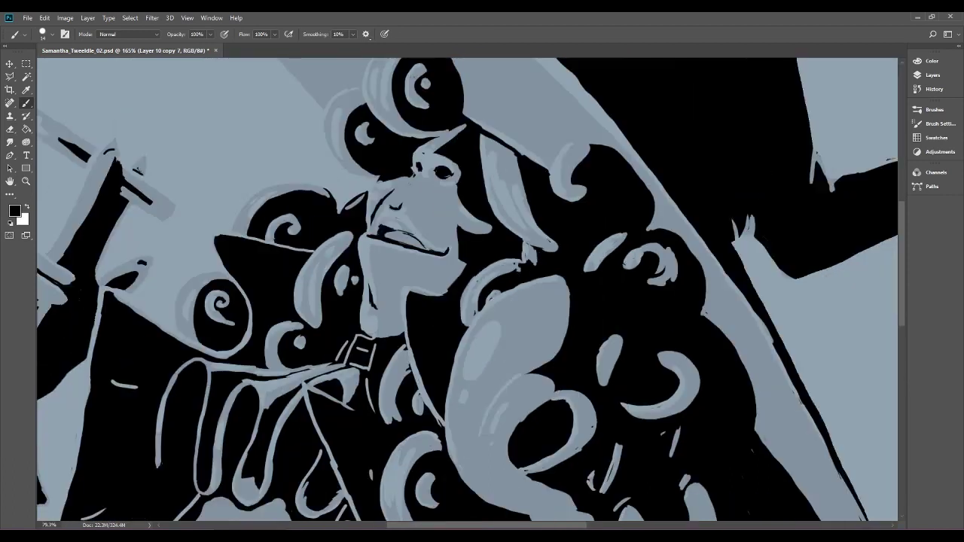
scroll(497, 309, "up", 5)
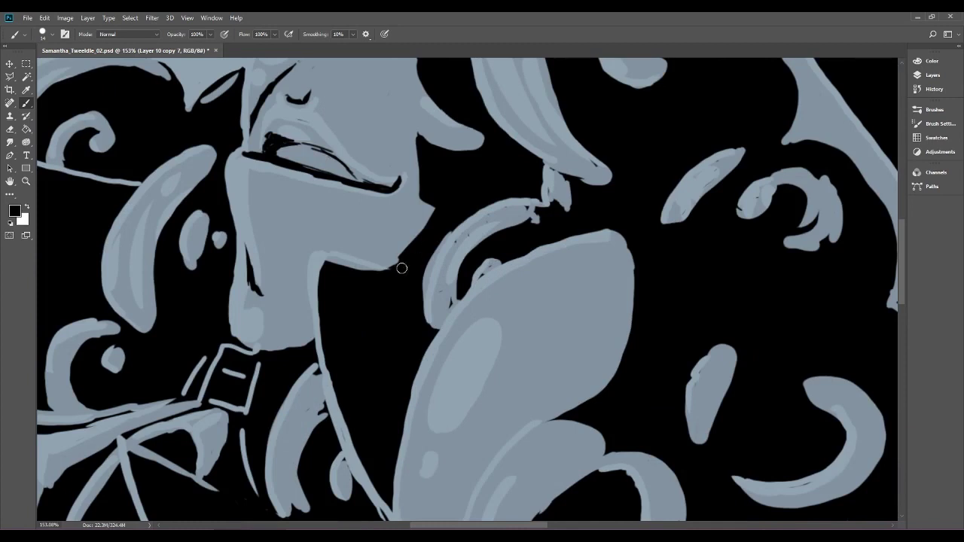
scroll(456, 226, "up", 4)
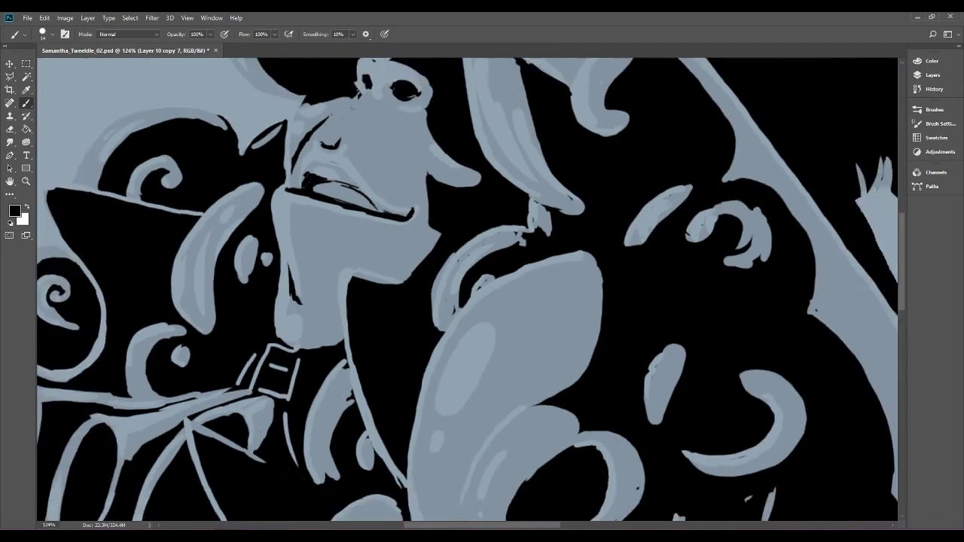
Reduce the brush size and thicken the black lines around the open mouth, filling the gaps along both edges.
left_click_drag(455, 227, 588, 300)
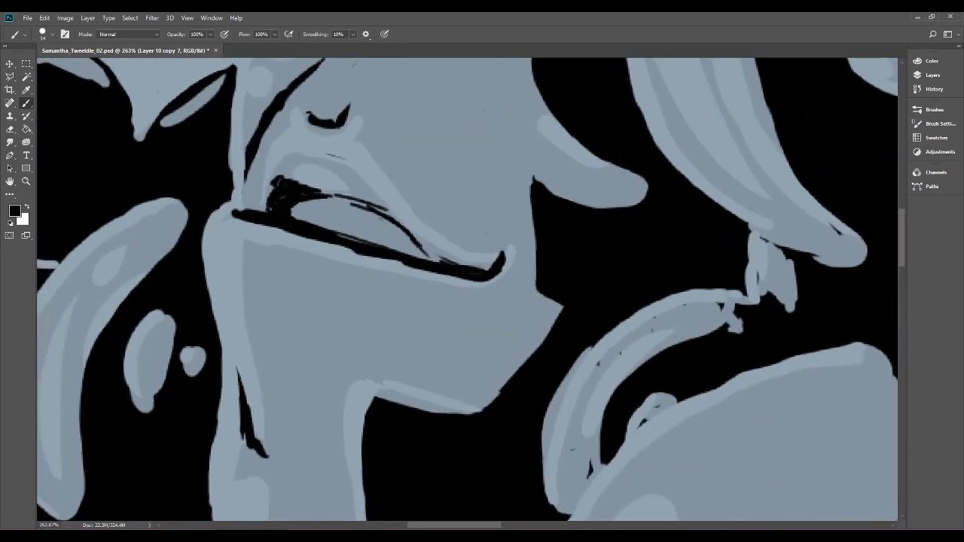
left_click(49, 35)
left_click_drag(60, 67, 58, 67)
left_click(310, 191)
mouse_move(311, 192)
left_mouse_down()
mouse_move(388, 213)
mouse_move(449, 266)
left_mouse_up()
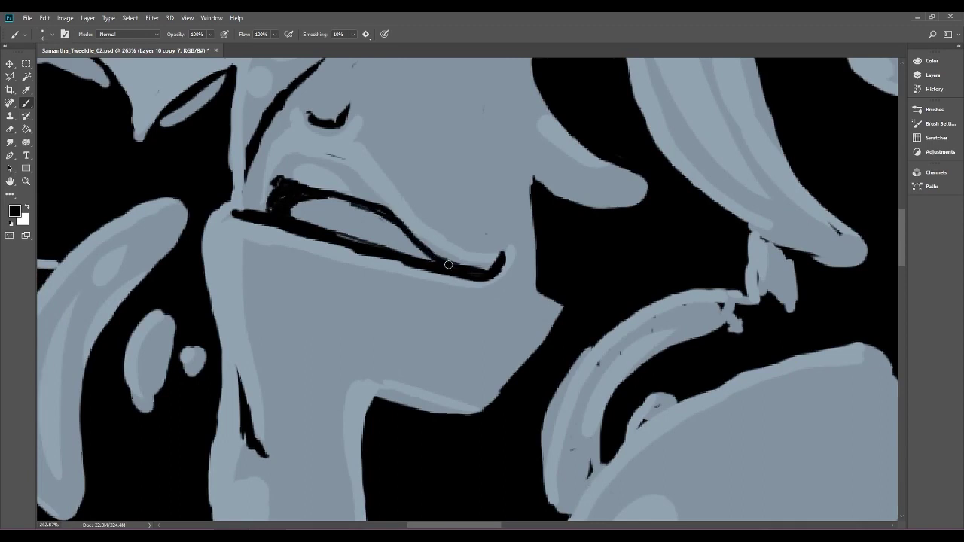
left_click_drag(403, 226, 430, 257)
left_click_drag(334, 234, 381, 251)
left_click(241, 214)
Outline the upper lip in black and darken the corner of the mouth.
left_click_drag(277, 165, 338, 230)
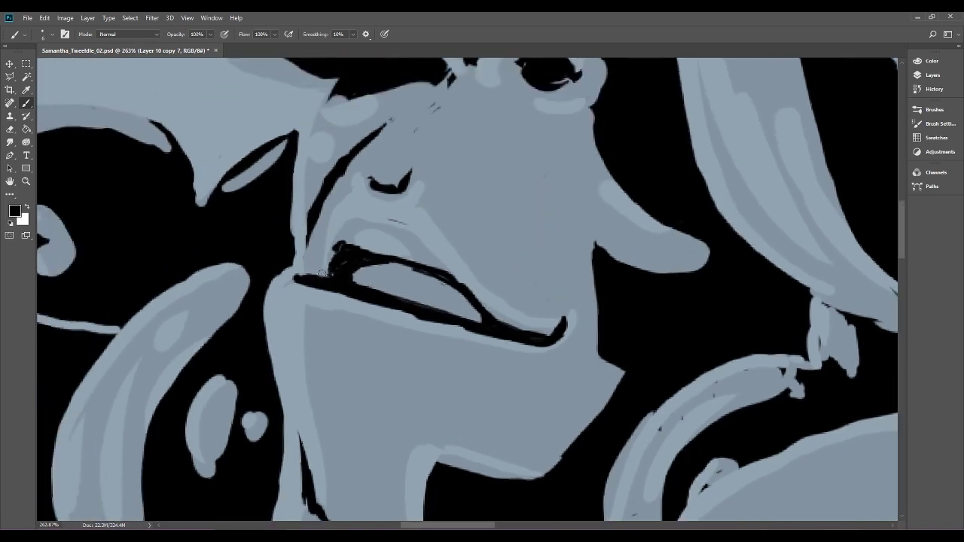
mouse_move(320, 279)
left_mouse_down()
mouse_move(323, 238)
mouse_move(330, 285)
mouse_move(331, 264)
mouse_move(354, 239)
mouse_move(333, 270)
mouse_move(341, 244)
mouse_move(356, 248)
mouse_move(358, 239)
mouse_move(333, 255)
mouse_move(355, 220)
mouse_move(408, 166)
mouse_move(338, 256)
mouse_move(355, 223)
mouse_move(420, 176)
mouse_move(364, 223)
mouse_move(413, 234)
mouse_move(460, 283)
left_mouse_up()
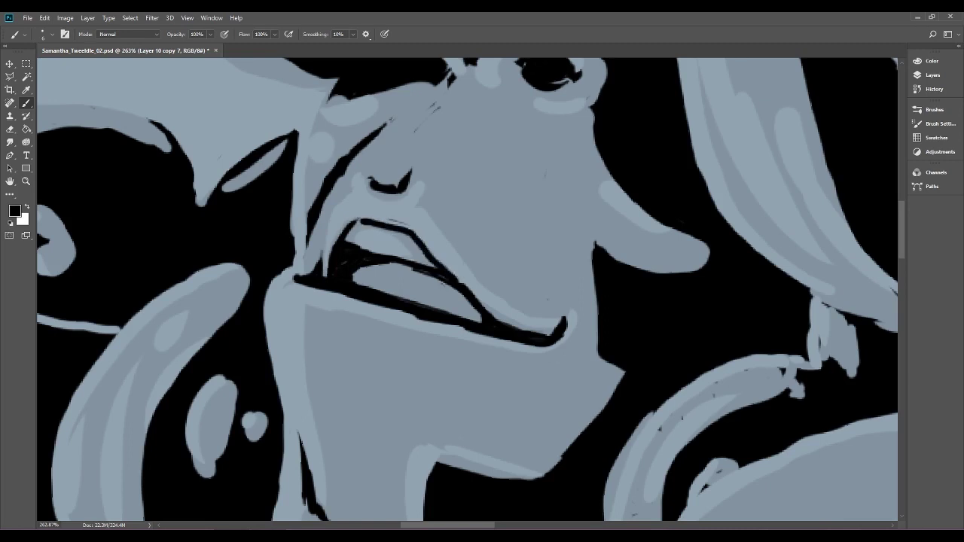
scroll(550, 321, "down", 6)
scroll(520, 301, "up", 5)
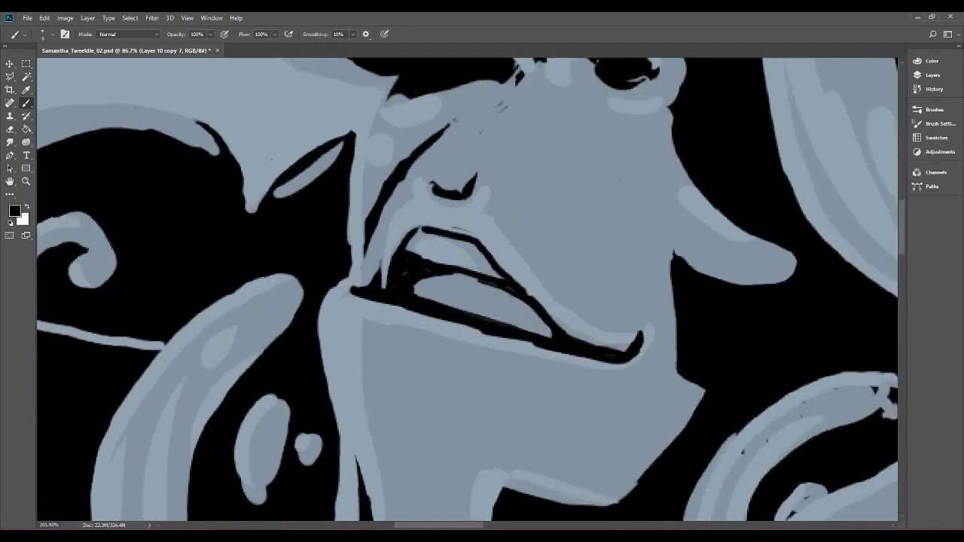
mouse_move(390, 280)
left_mouse_down()
mouse_move(417, 270)
mouse_move(425, 283)
mouse_move(390, 297)
mouse_move(425, 281)
mouse_move(475, 280)
mouse_move(446, 282)
mouse_move(504, 298)
left_mouse_up()
Clean up the curved black mark between nose and mouth and fill both nostrils as smooth black ovals.
left_click_drag(428, 185, 423, 161)
left_click_drag(527, 313, 445, 314)
left_click_drag(520, 263, 451, 317)
left_click_drag(492, 268, 554, 267)
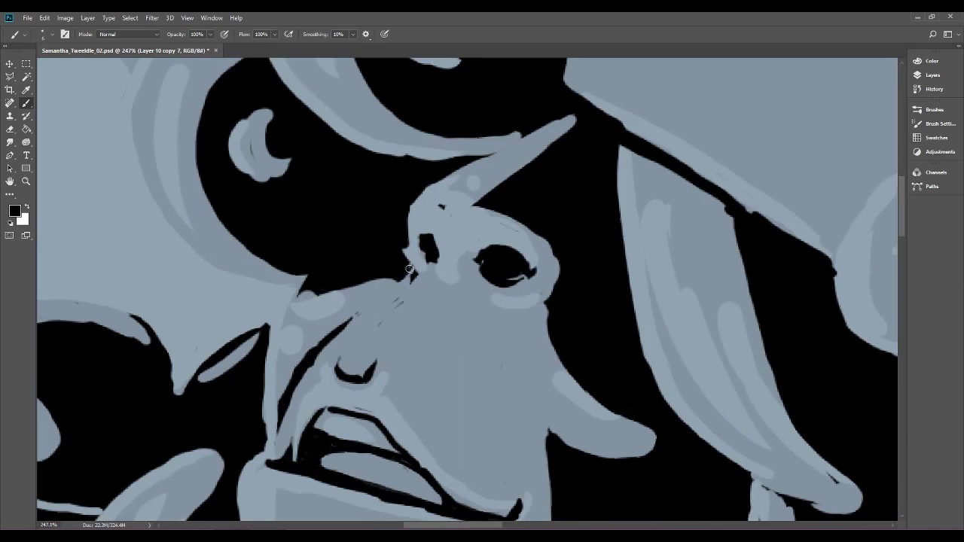
mouse_move(413, 270)
left_mouse_down()
mouse_move(405, 223)
mouse_move(407, 243)
mouse_move(421, 235)
mouse_move(480, 271)
mouse_move(523, 262)
mouse_move(520, 280)
mouse_move(530, 270)
mouse_move(523, 279)
mouse_move(501, 269)
left_mouse_up()
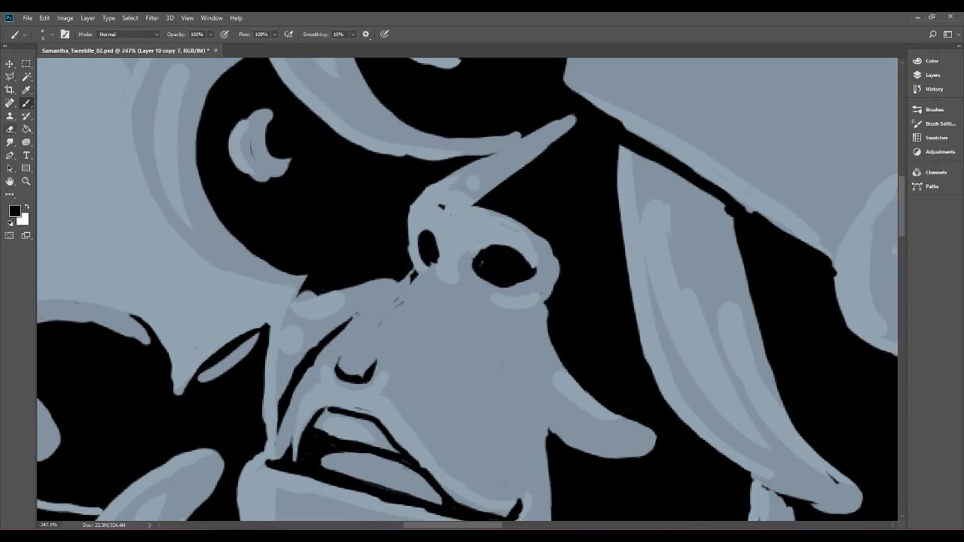
Erase the lower part of both nostrils into curved crescents and touch up their edges in black.
left_click(10, 129)
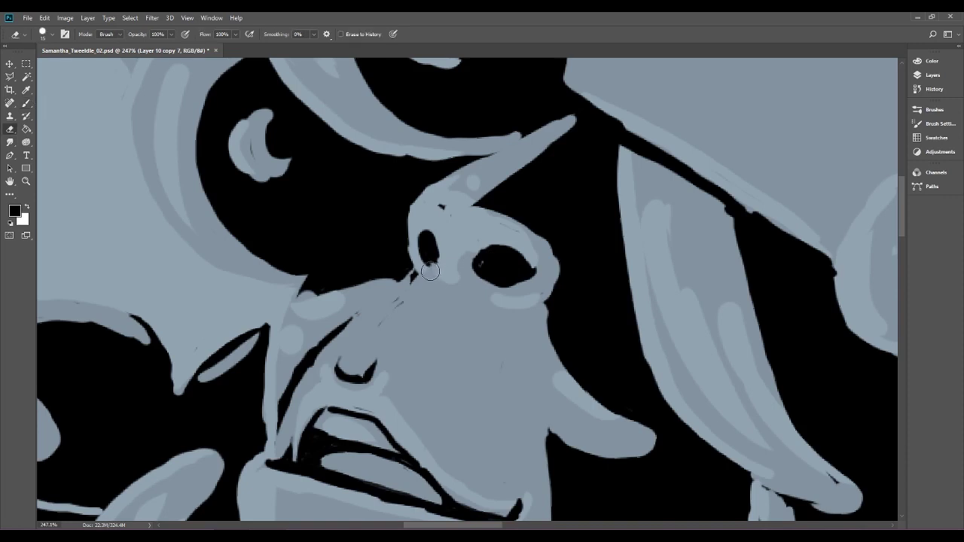
mouse_move(432, 267)
left_mouse_down()
mouse_move(499, 273)
mouse_move(481, 281)
mouse_move(472, 272)
mouse_move(487, 272)
mouse_move(495, 293)
mouse_move(501, 277)
mouse_move(474, 276)
mouse_move(489, 281)
mouse_move(480, 268)
mouse_move(508, 280)
mouse_move(501, 292)
mouse_move(492, 283)
mouse_move(531, 258)
left_mouse_up()
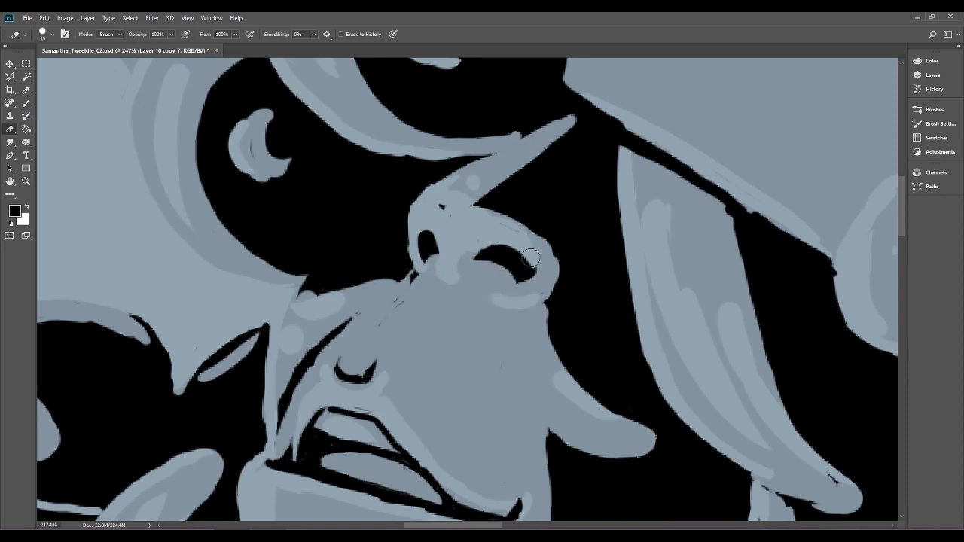
left_click(26, 103)
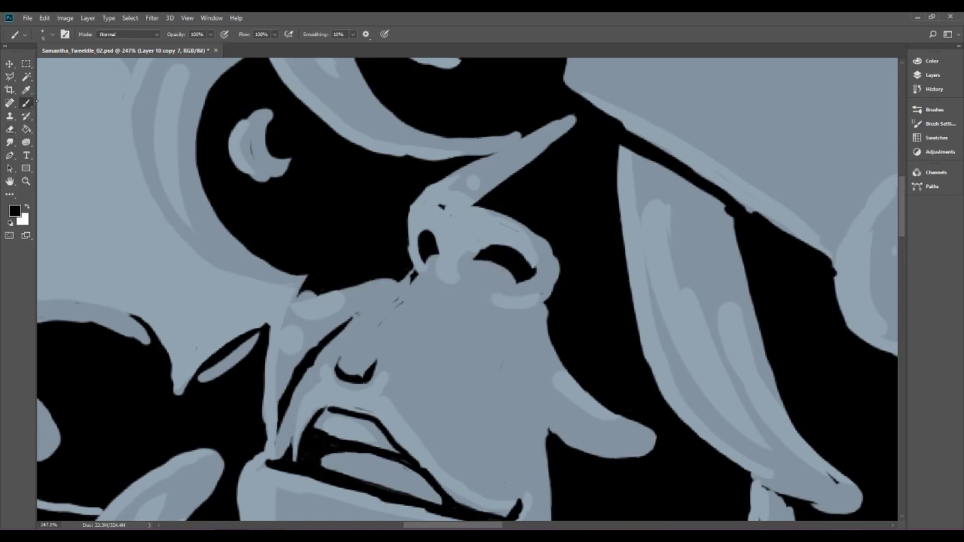
mouse_move(487, 253)
left_mouse_down()
mouse_move(514, 281)
mouse_move(521, 273)
mouse_move(505, 264)
mouse_move(512, 237)
mouse_move(433, 276)
left_mouse_up()
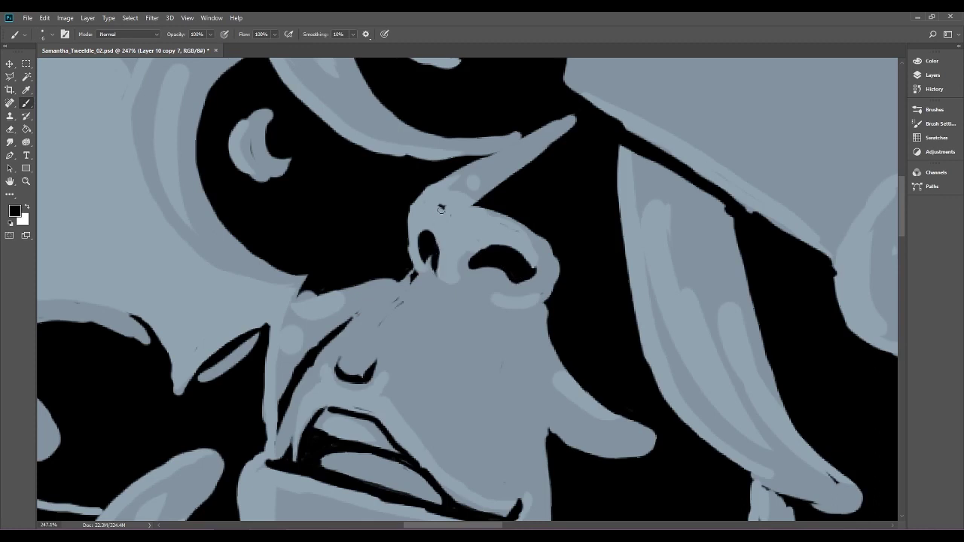
left_click_drag(529, 278, 495, 284)
Draw solid black crease lines from the base of the nose down the cheek towards the mouth.
scroll(525, 347, "down", 6)
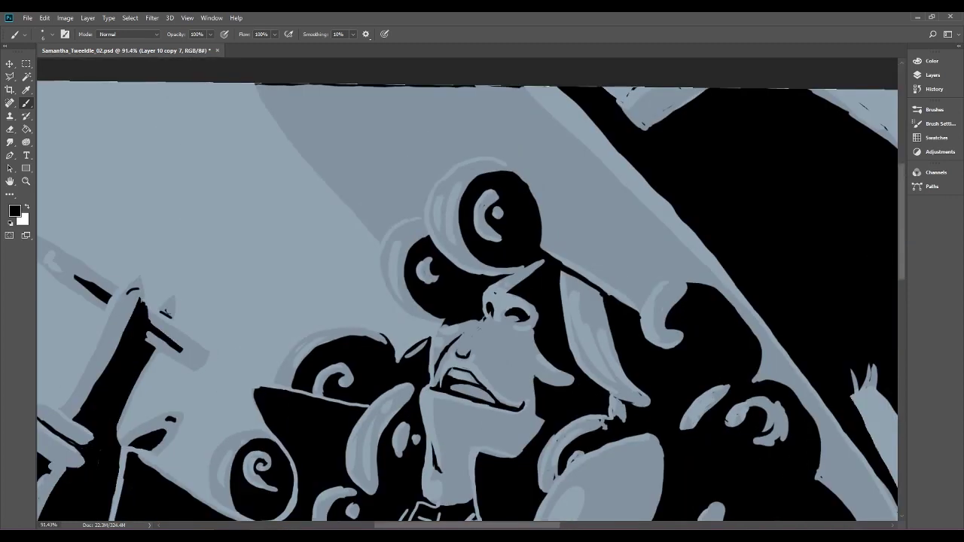
scroll(525, 338, "up", 5)
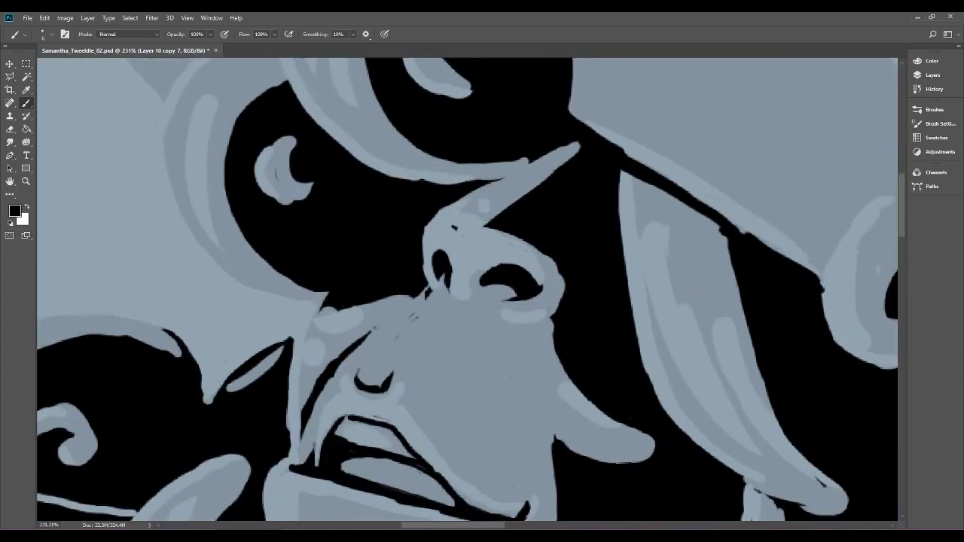
left_click_drag(430, 292, 424, 291)
left_click_drag(430, 293, 401, 341)
scroll(486, 344, "down", 5)
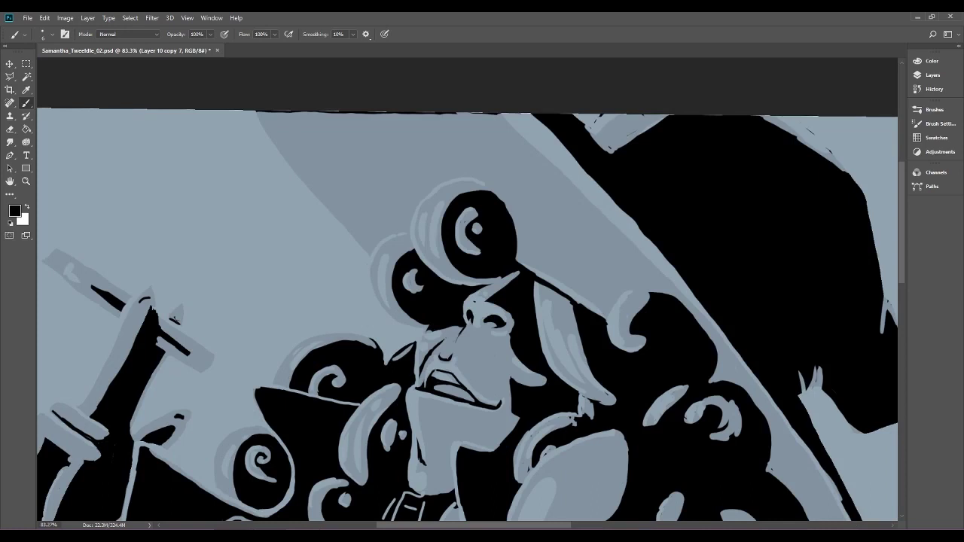
scroll(469, 342, "up", 5)
left_click_drag(454, 309, 411, 336)
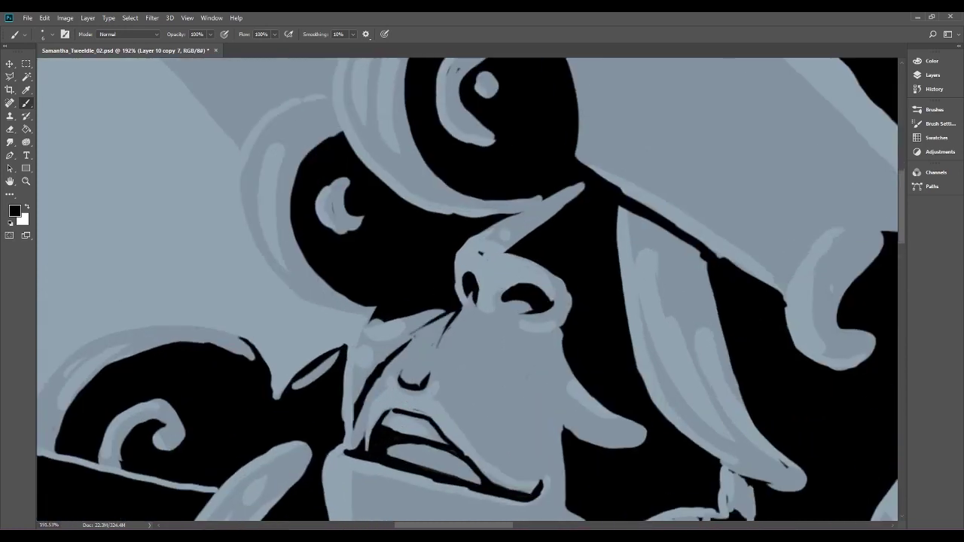
Erase the extra crease line below the nose and trim the cheek crease into a shorter, thinner stroke.
key("e")
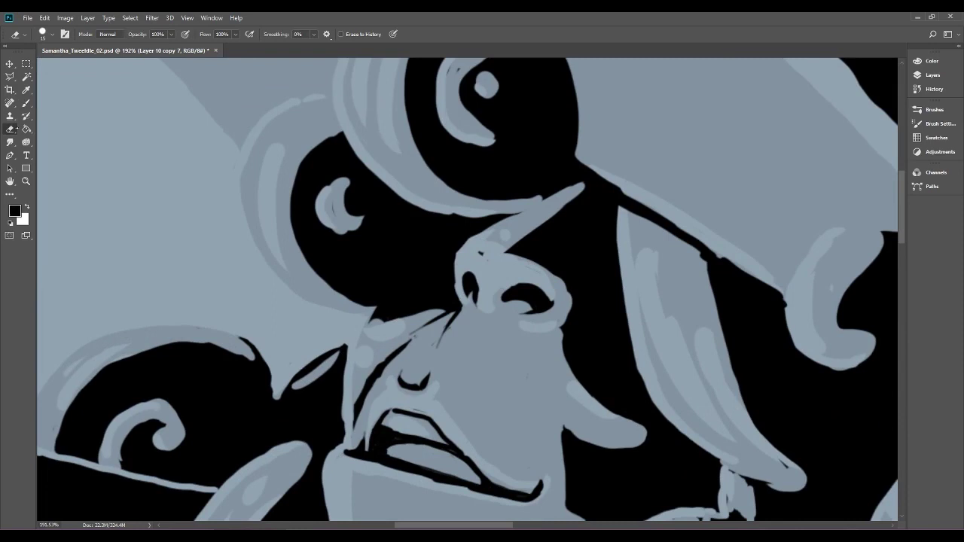
left_click_drag(438, 348, 461, 313)
mouse_move(407, 345)
left_mouse_down()
mouse_move(385, 377)
mouse_move(404, 351)
mouse_move(365, 377)
left_mouse_up()
left_click_drag(350, 414, 379, 365)
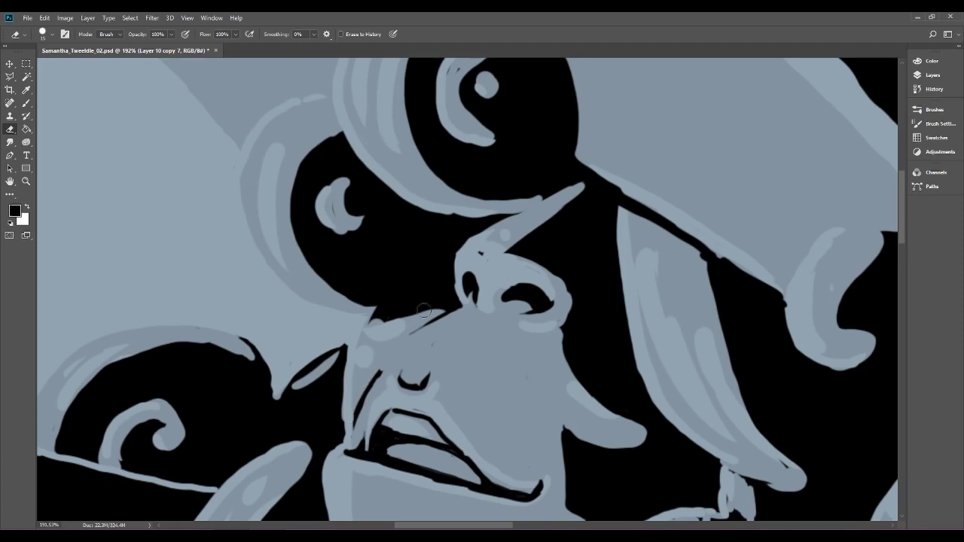
Trim the cheek crease beside the mouth to a short black stroke and erase the crease line below the nose.
left_click_drag(370, 407, 364, 432)
key("b")
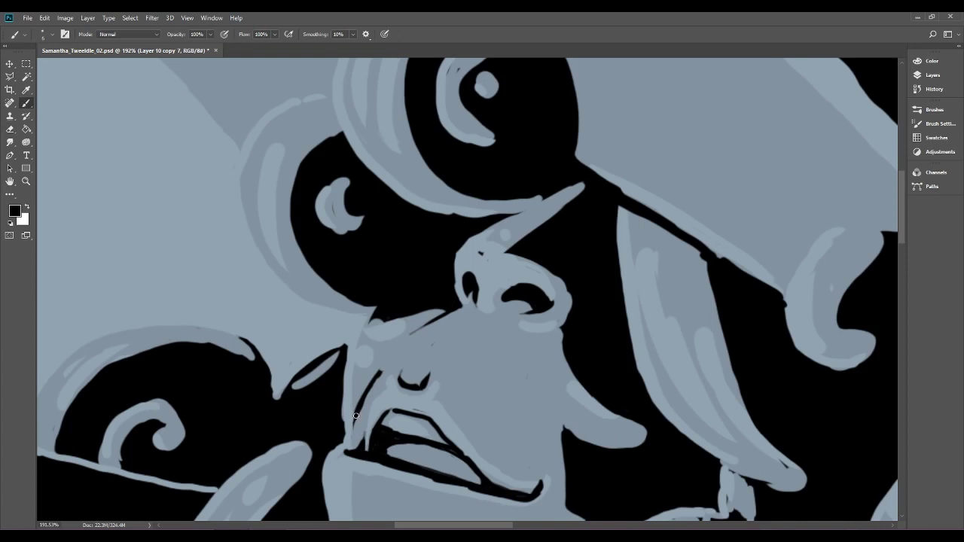
left_click_drag(359, 411, 358, 425)
left_click_drag(525, 361, 453, 362)
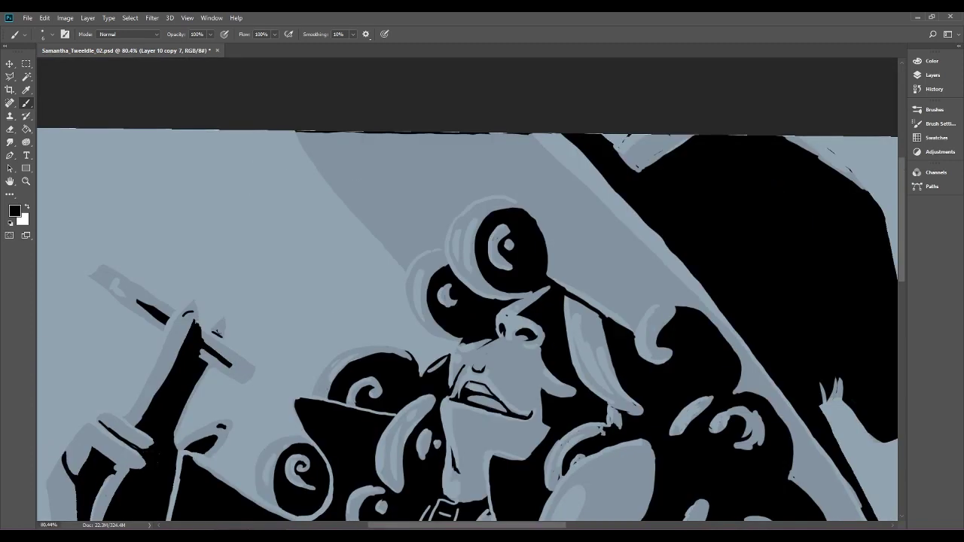
scroll(504, 388, "up", 4)
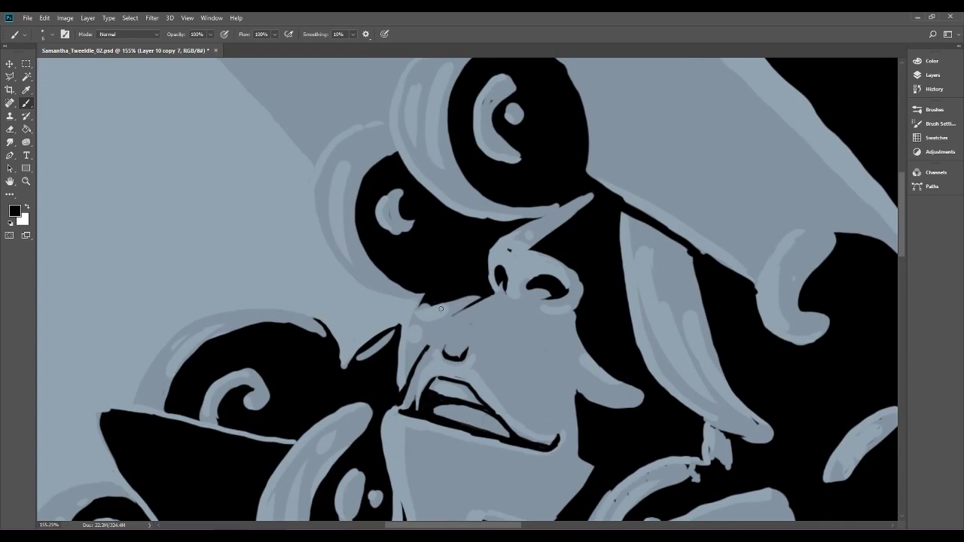
key("e")
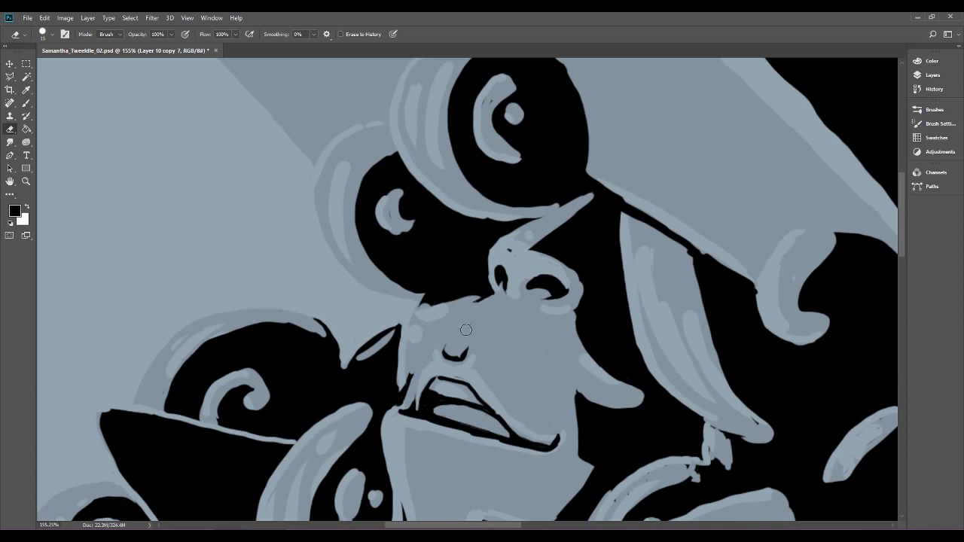
scroll(491, 359, "down", 5)
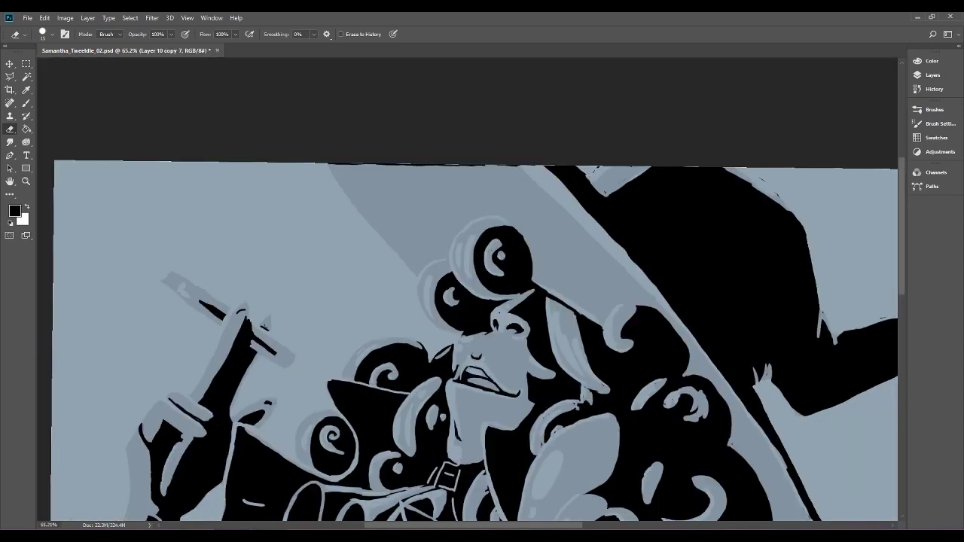
scroll(269, 87, "down", 3)
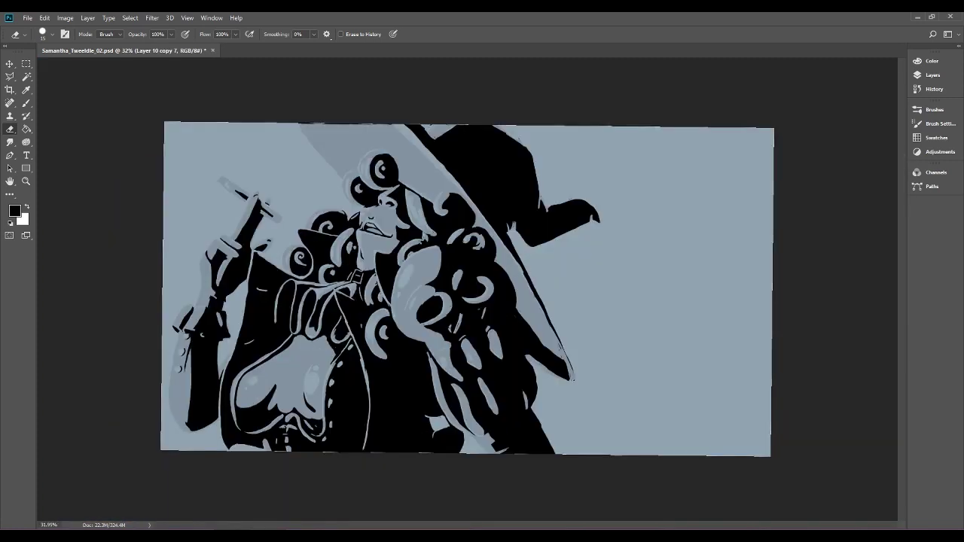
Draw two short parallel diagonal crease strokes in black on the cheek just below the base of the nose.
scroll(361, 170, "up", 4)
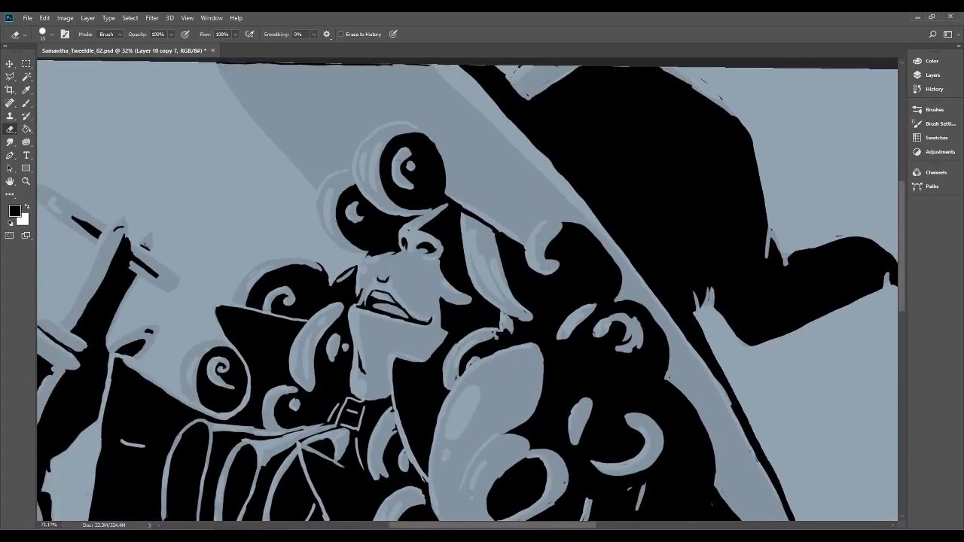
scroll(326, 217, "up", 4)
key("b")
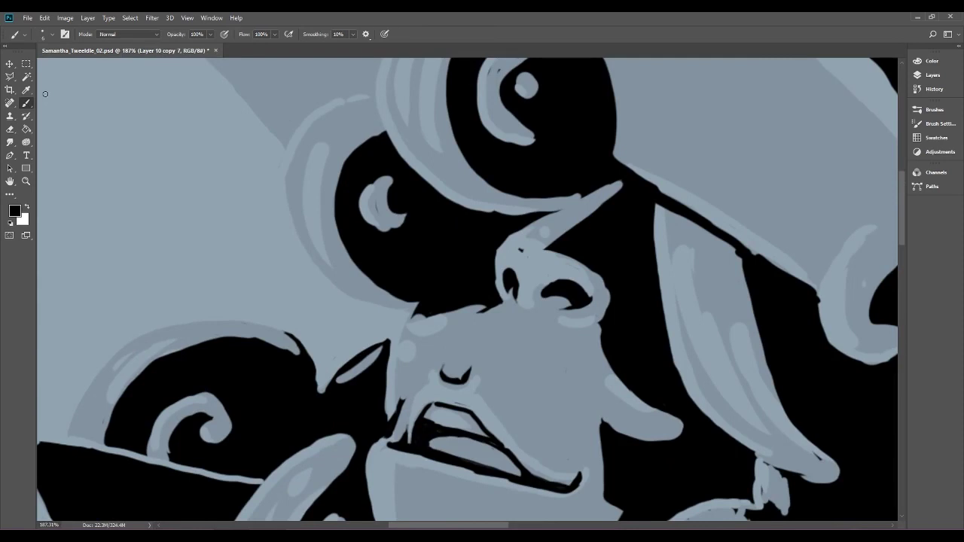
left_click_drag(451, 335, 490, 298)
mouse_move(494, 342)
left_mouse_down()
mouse_move(526, 318)
mouse_move(494, 245)
left_mouse_up()
scroll(543, 305, "down", 10)
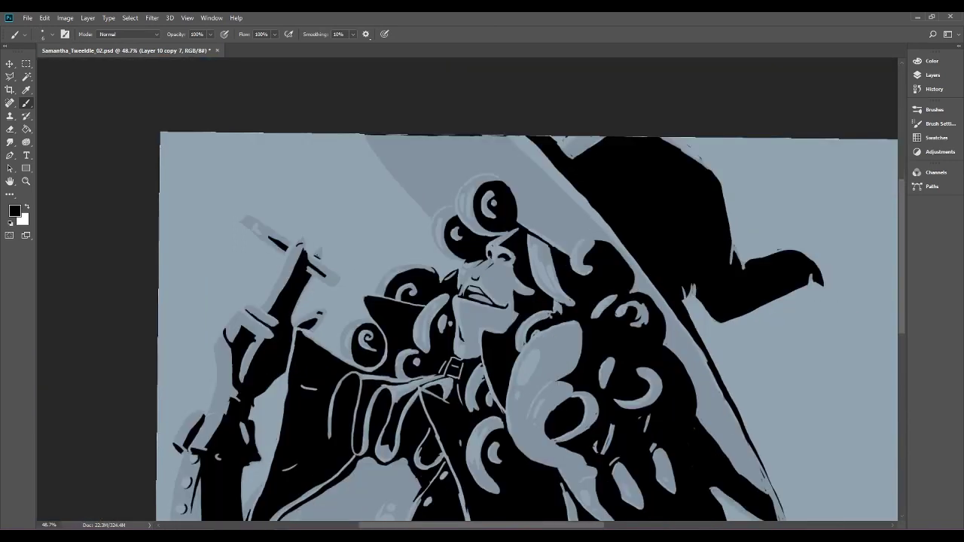
left_click_drag(520, 317, 446, 273)
scroll(390, 192, "up", 6)
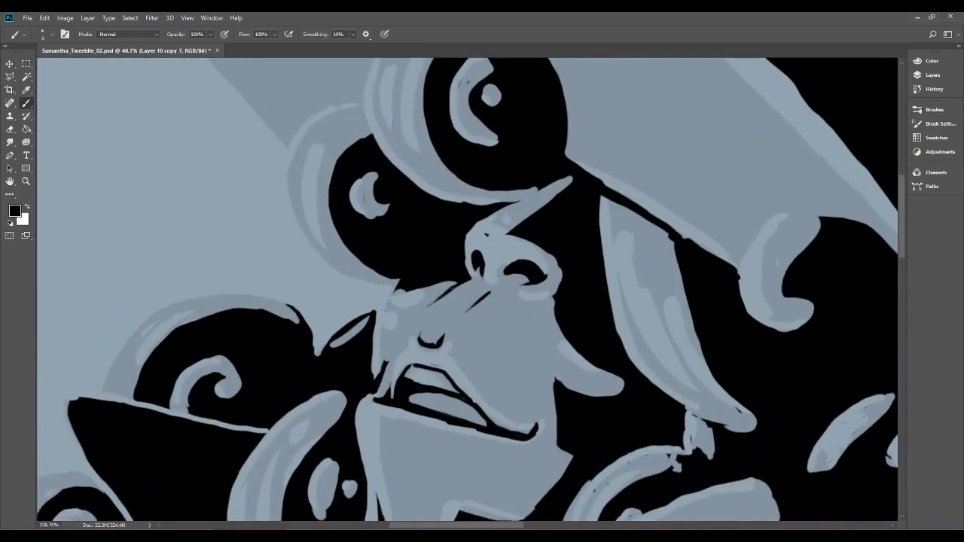
Erase the U-shaped black mark between nose and mouth and redraw it as a smaller, thinner curve.
key("e")
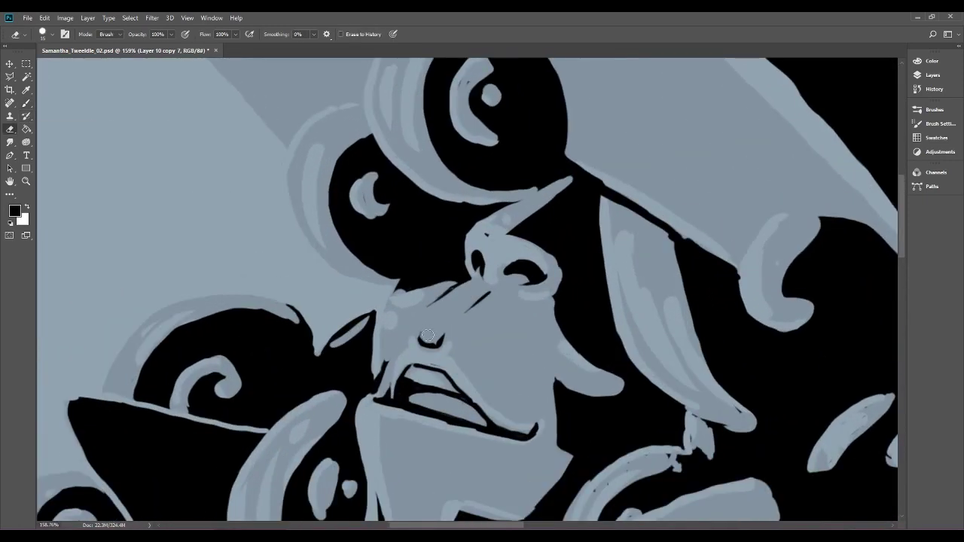
left_click_drag(421, 344, 456, 326)
scroll(456, 326, "down", 6)
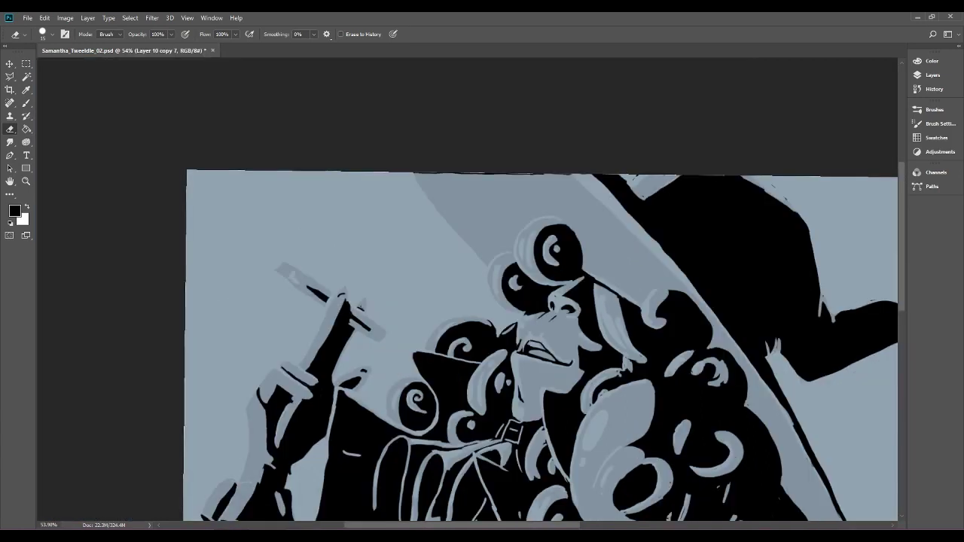
scroll(547, 351, "up", 6)
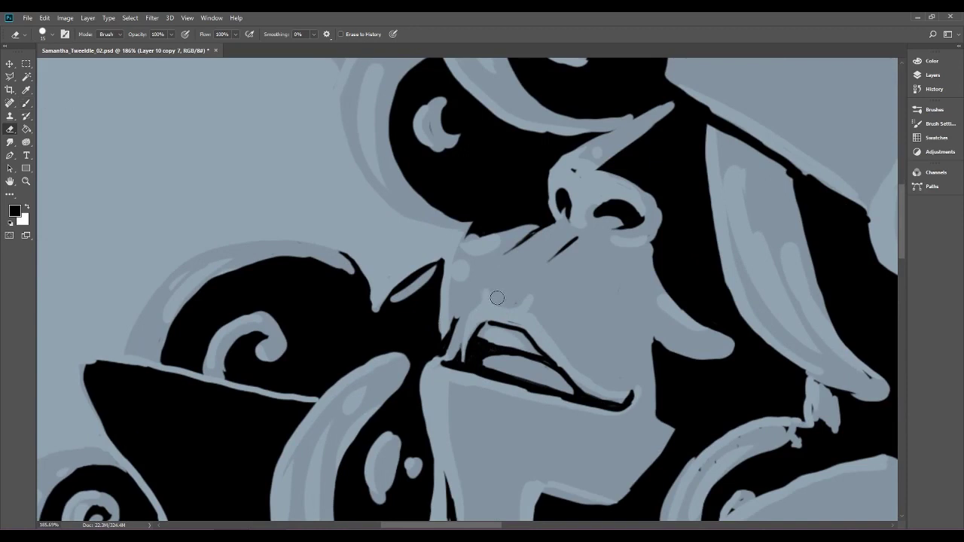
key("b")
left_click_drag(498, 302, 518, 301)
Erase both short diagonal crease strokes below the base of the nose.
scroll(534, 287, "down", 5)
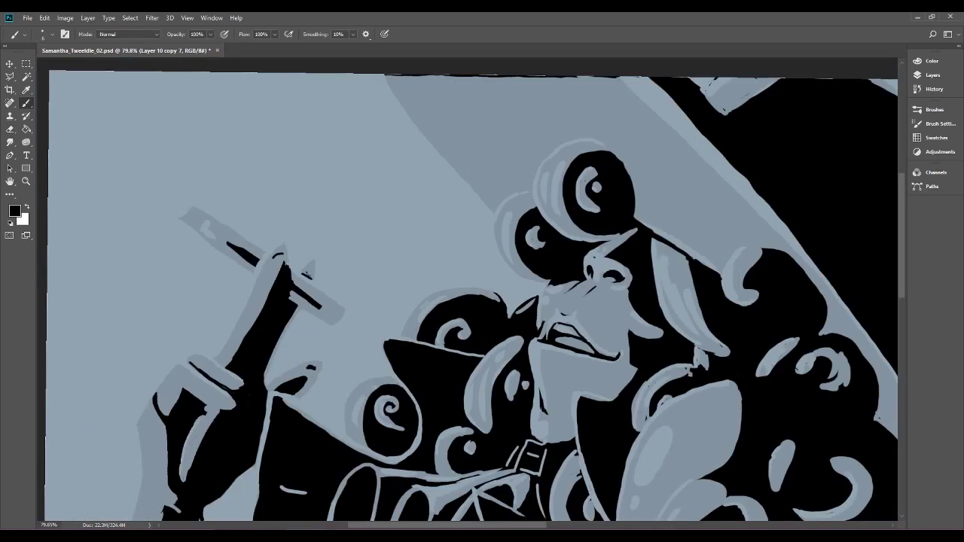
left_click_drag(533, 287, 486, 318)
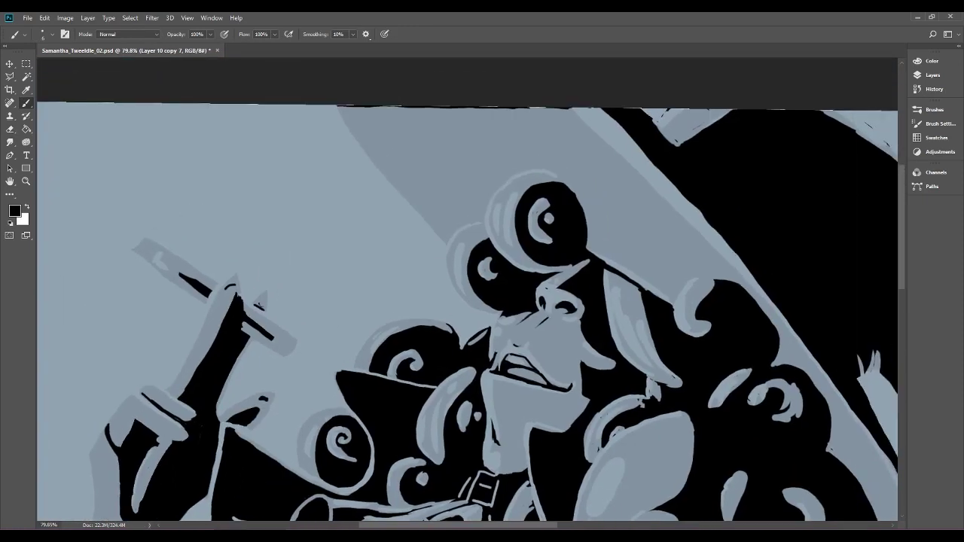
key("e")
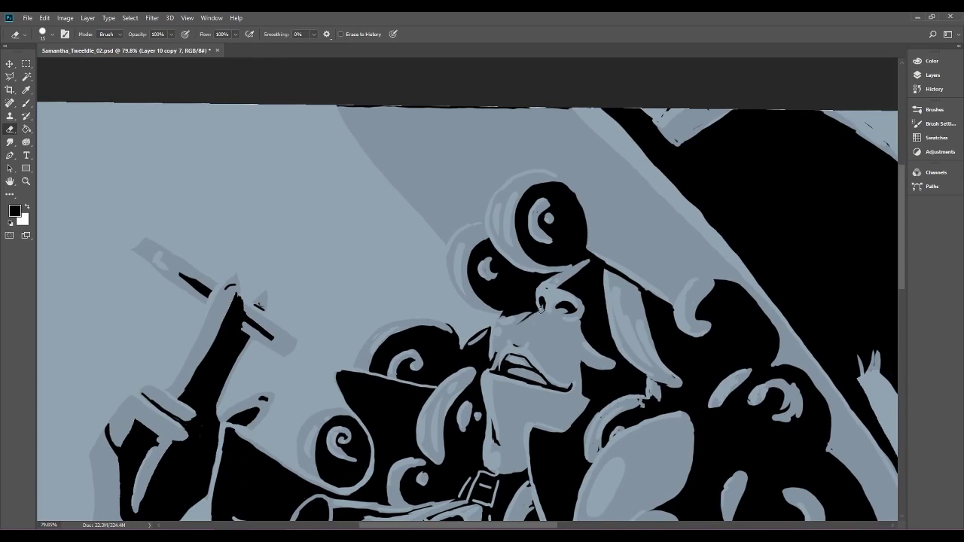
left_click_drag(534, 314, 522, 324)
Draw a thin curved black crease from beside the small mark above the lip down to the mouth corner.
key("b")
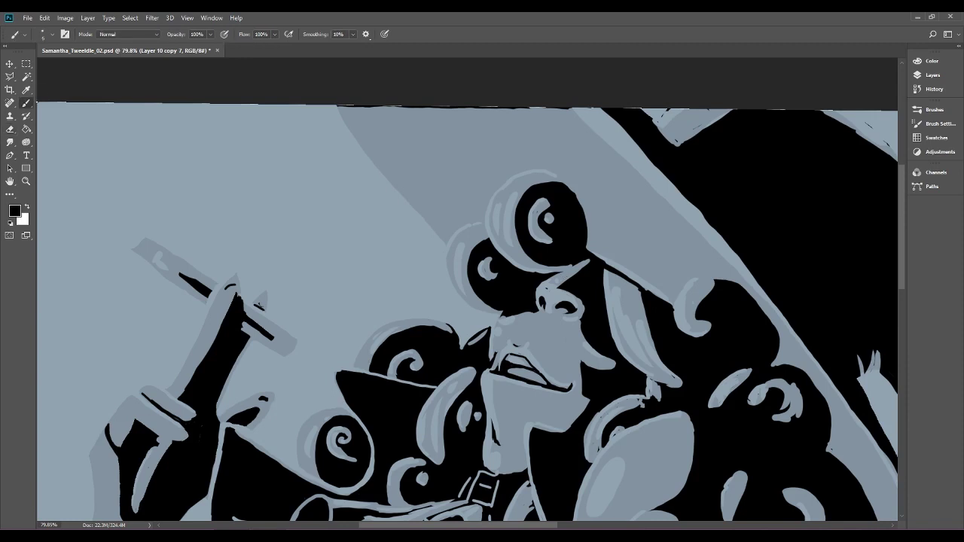
scroll(537, 356, "up", 3)
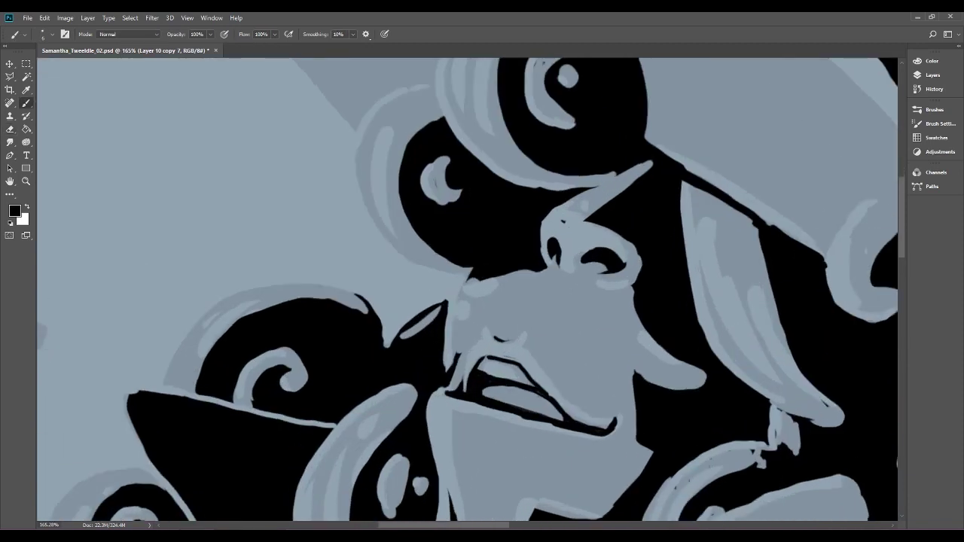
left_click_drag(501, 311, 468, 347)
left_click_drag(464, 383, 468, 348)
left_click_drag(461, 389, 480, 329)
Erase the old short crease stroke at the cheek edge beside the mouth corner.
key("e")
left_click_drag(456, 364, 449, 386)
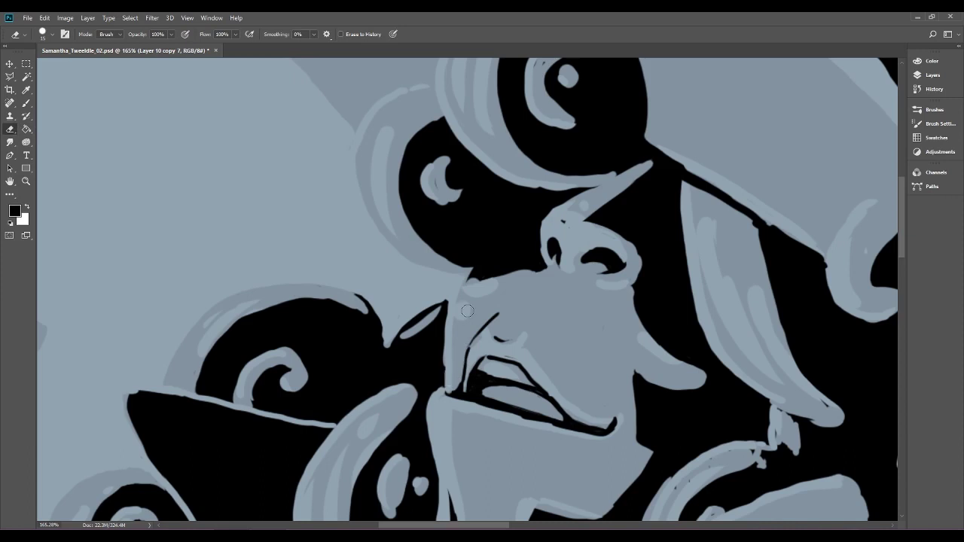
key("ctrl+0")
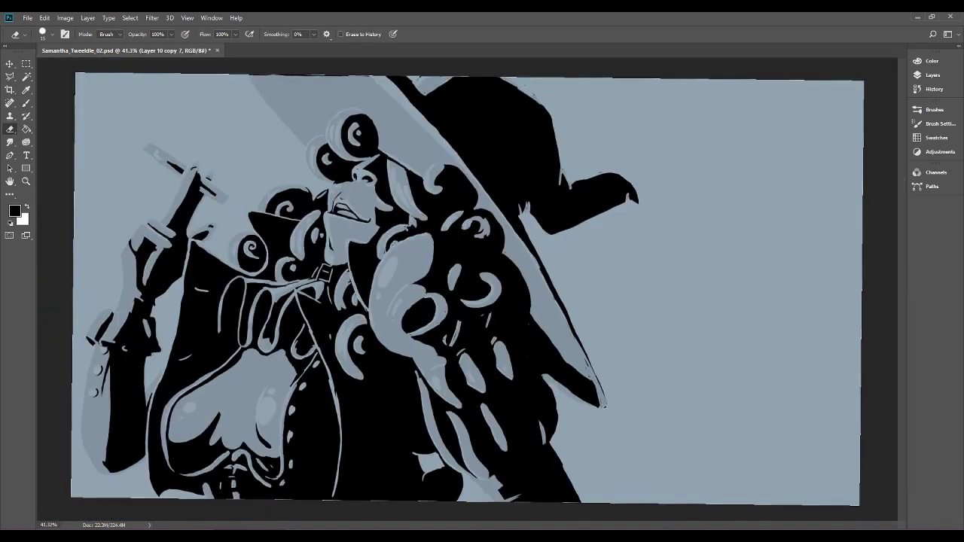
scroll(473, 240, "up", 5)
left_click_drag(473, 240, 782, 354)
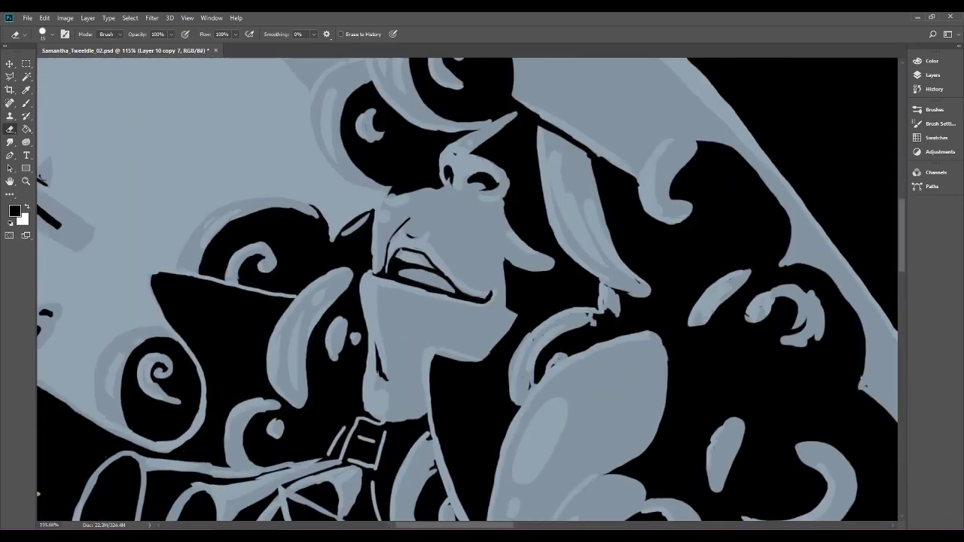
Paint black along the face outline just above the mouth corner to refine where the upper lip meets the hair.
scroll(419, 263, "up", 4)
key("b")
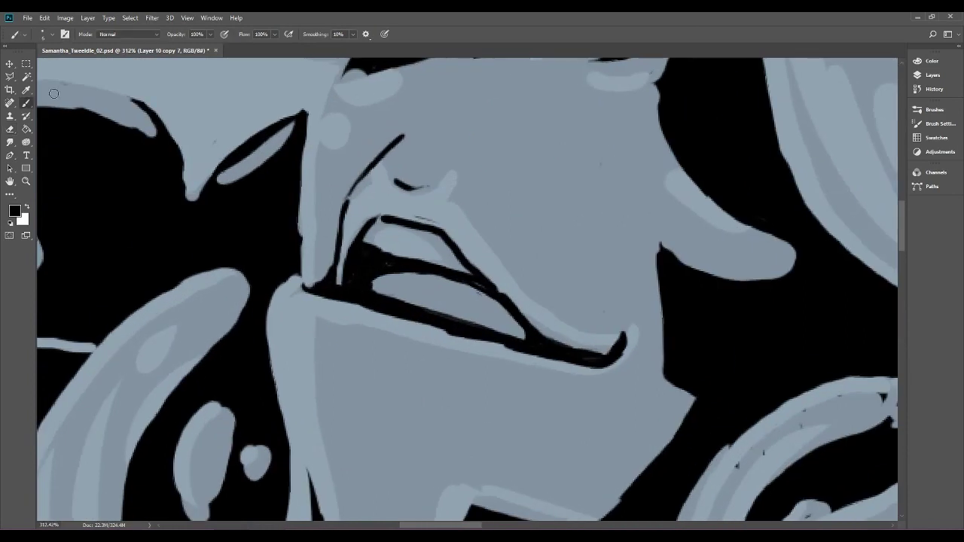
mouse_move(295, 272)
left_mouse_down()
mouse_move(324, 269)
mouse_move(315, 276)
left_mouse_up()
key("ctrl+z")
mouse_move(296, 231)
left_mouse_down()
mouse_move(313, 178)
mouse_move(302, 273)
mouse_move(300, 205)
left_mouse_up()
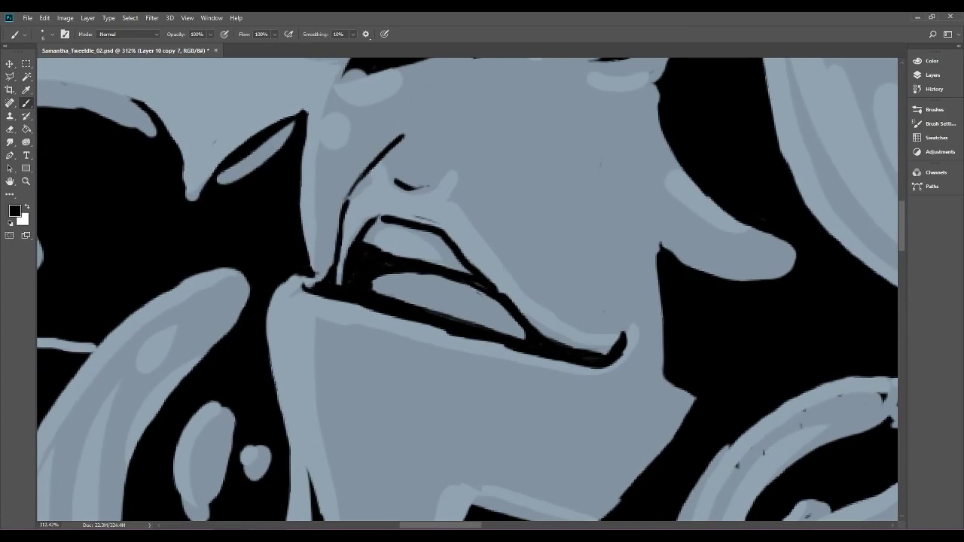
Erase the curved black crease between the nose and mouth, and touch up the black face edge beside the lips.
scroll(461, 347, "down", 10)
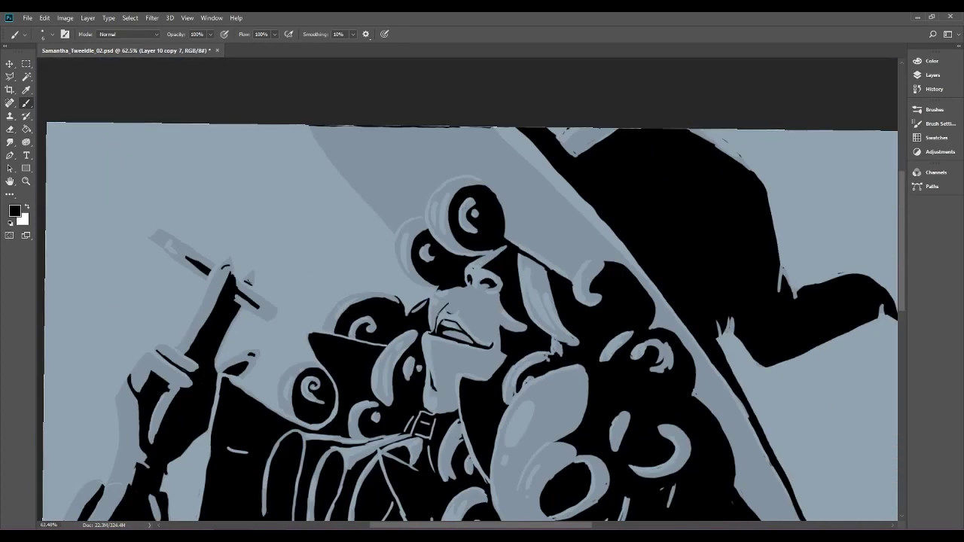
scroll(458, 339, "down", 3)
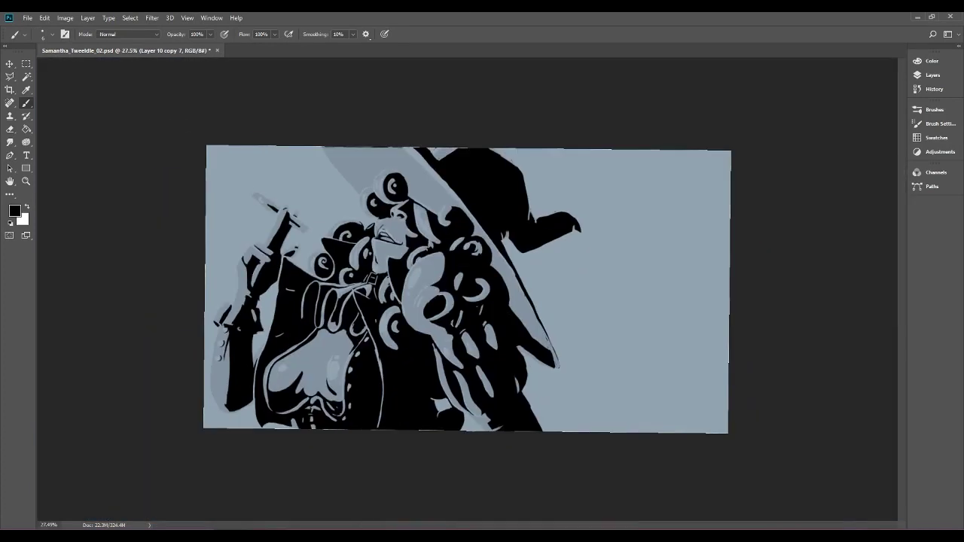
scroll(366, 172, "up", 5)
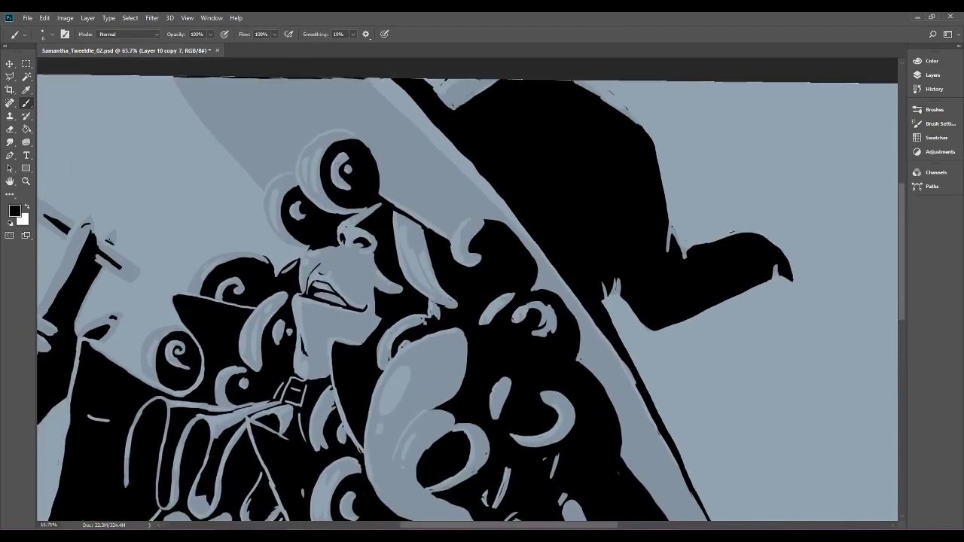
scroll(430, 340, "up", 3)
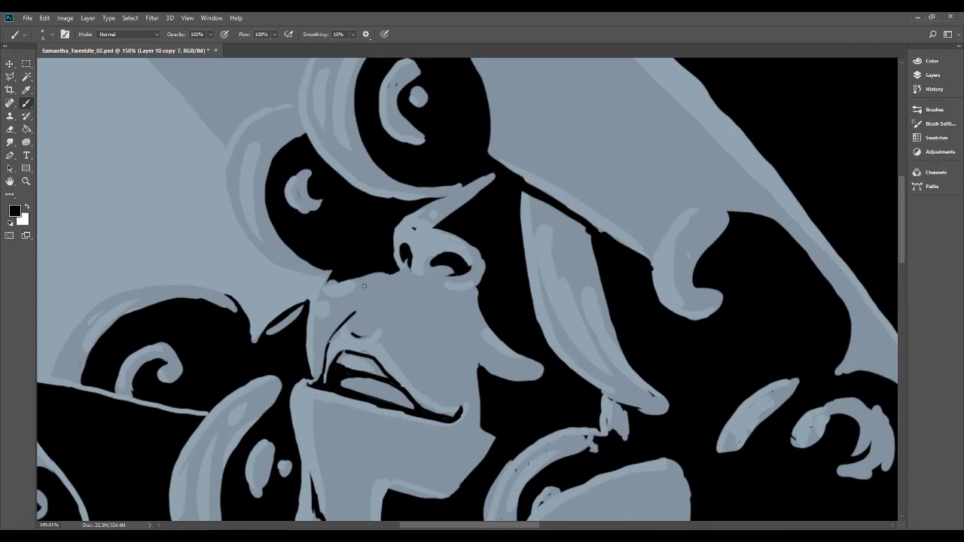
left_click(10, 128)
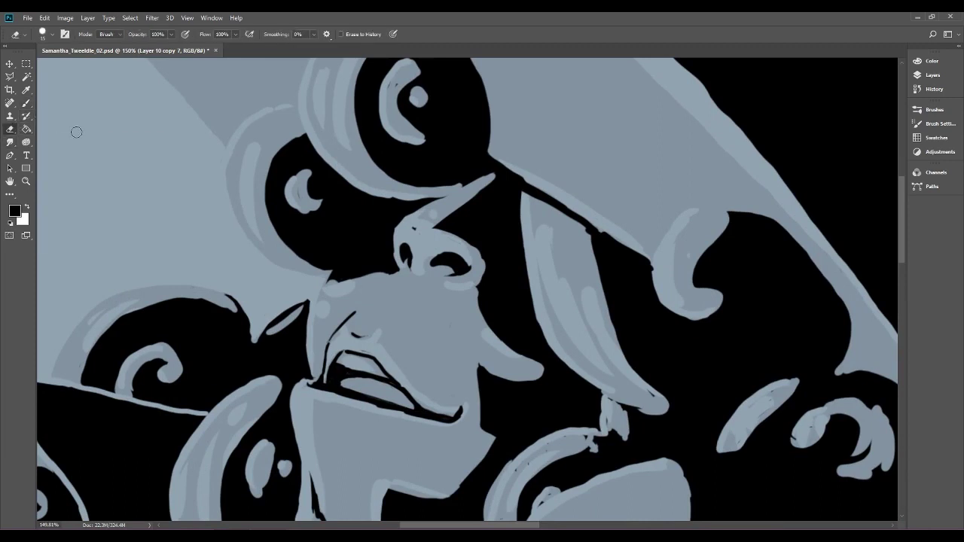
mouse_move(358, 310)
left_mouse_down()
mouse_move(308, 381)
mouse_move(314, 342)
left_mouse_up()
left_click_drag(309, 377, 313, 343)
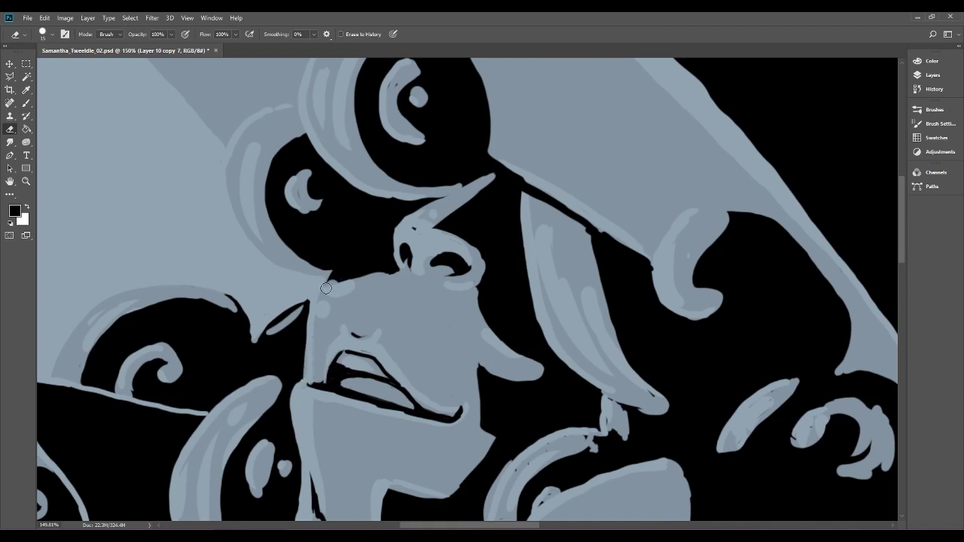
key("b")
mouse_move(303, 347)
left_mouse_down()
mouse_move(305, 371)
mouse_move(294, 379)
left_mouse_up()
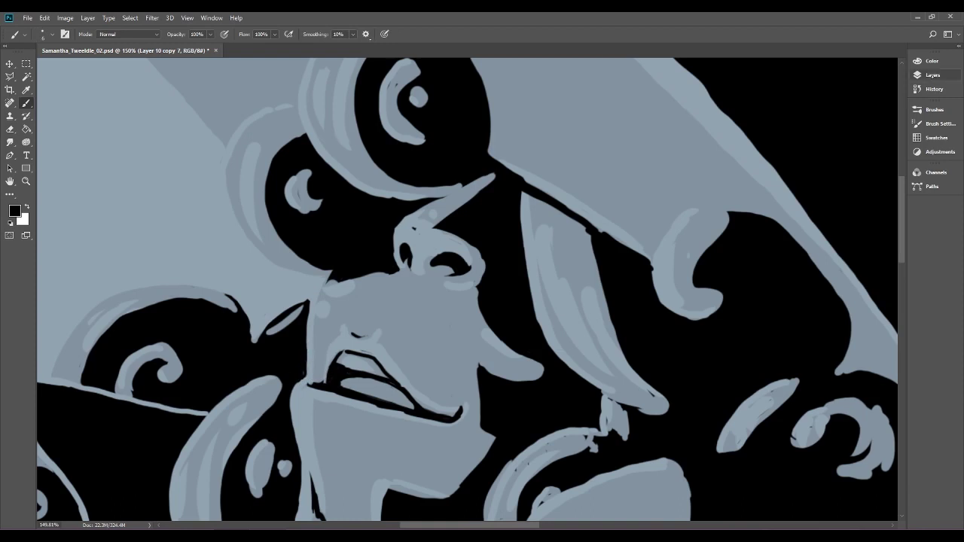
On Layer 10 copy 6, erase shading to form a light band on the face running from the nose towards the mouth.
left_click(933, 74)
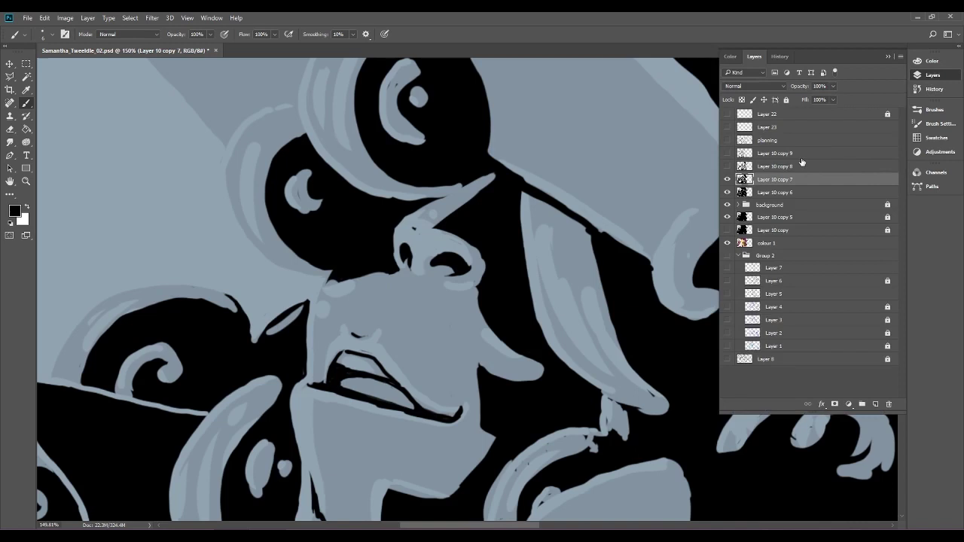
left_click(763, 193)
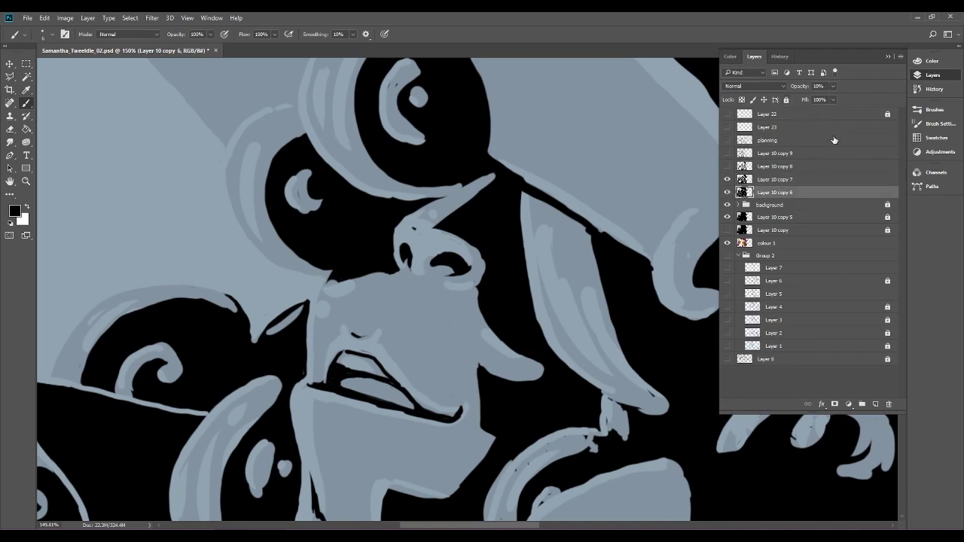
left_click(10, 129)
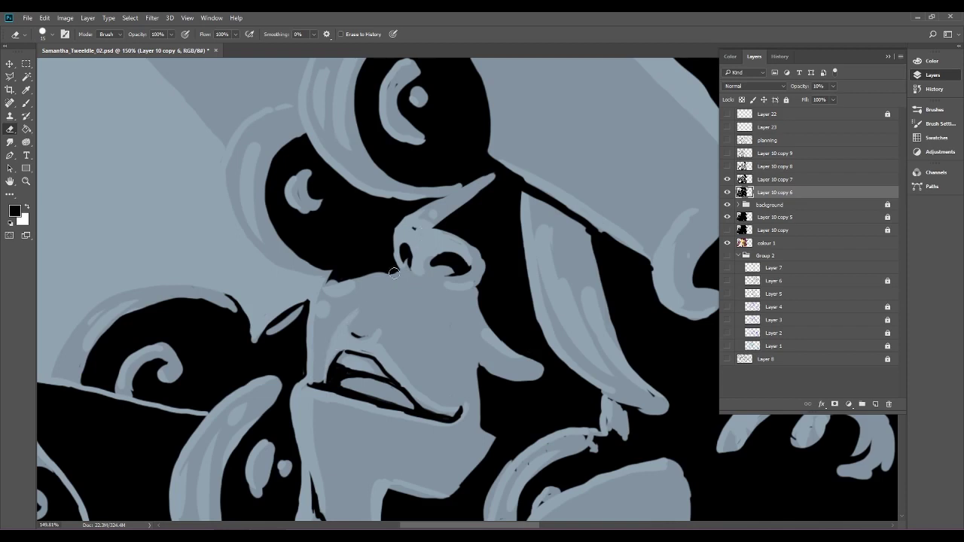
scroll(407, 260, "down", 3)
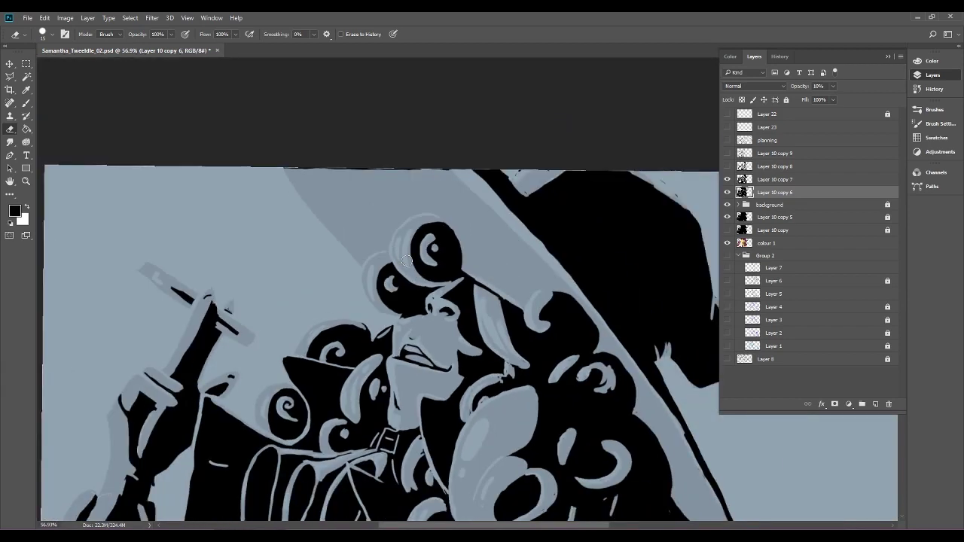
scroll(422, 324, "up", 5)
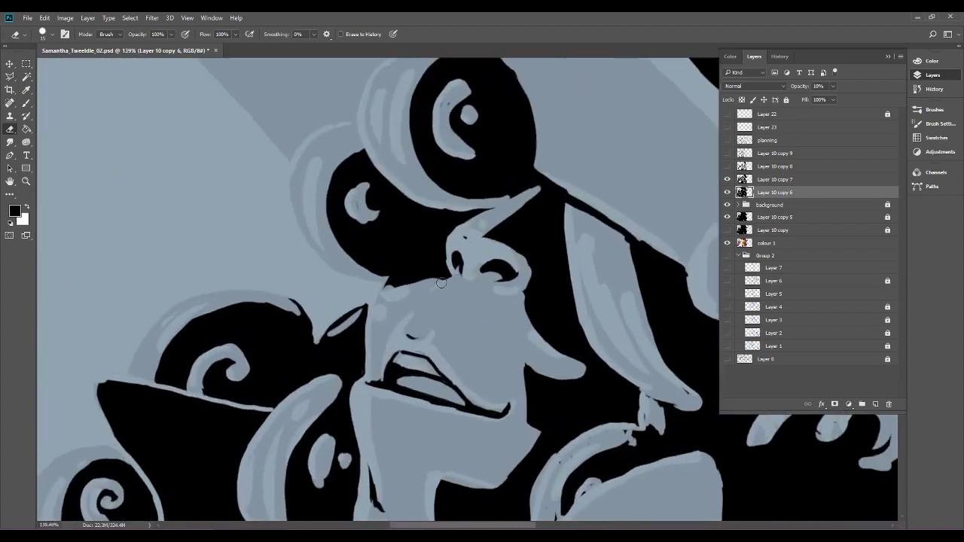
scroll(305, 171, "down", 5)
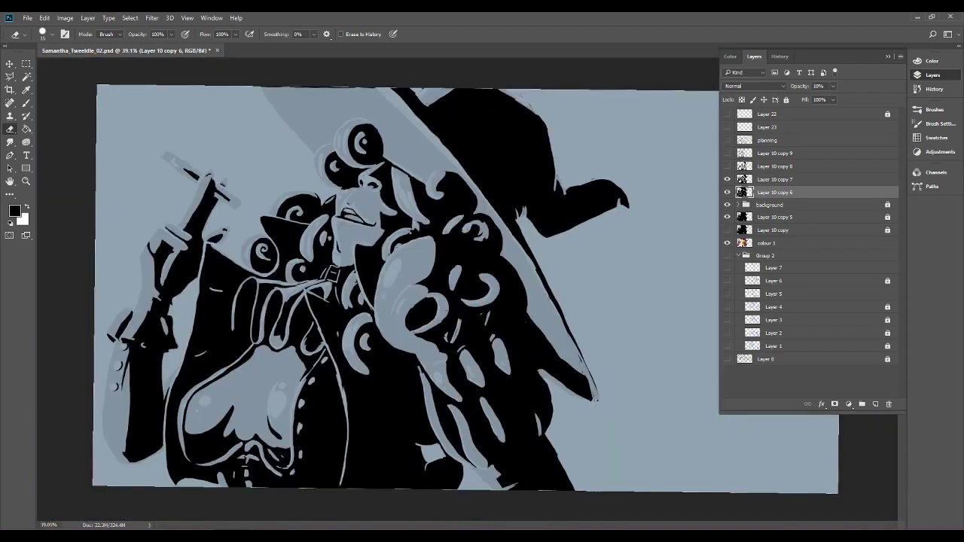
scroll(477, 254, "up", 5)
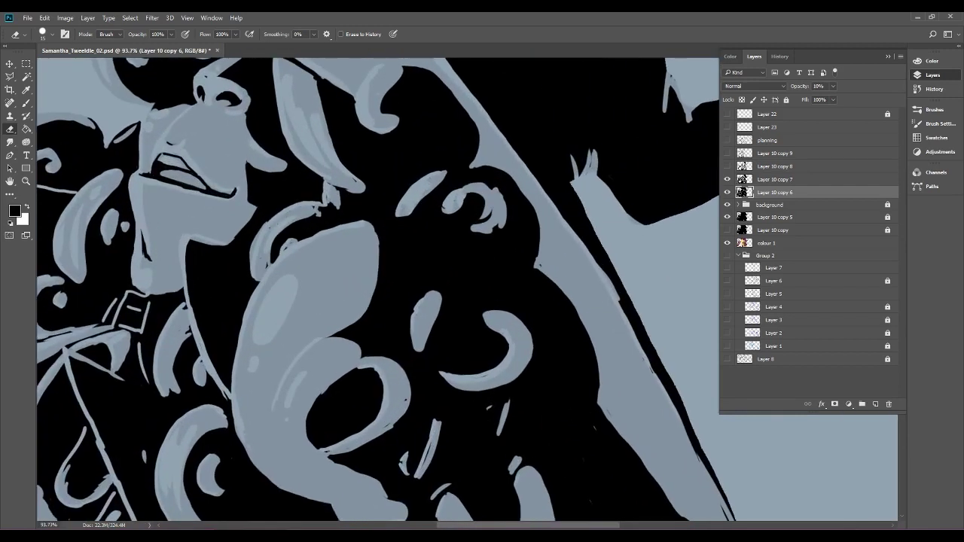
left_click_drag(185, 160, 400, 219)
scroll(400, 218, "up", 3)
scroll(428, 234, "up", 3)
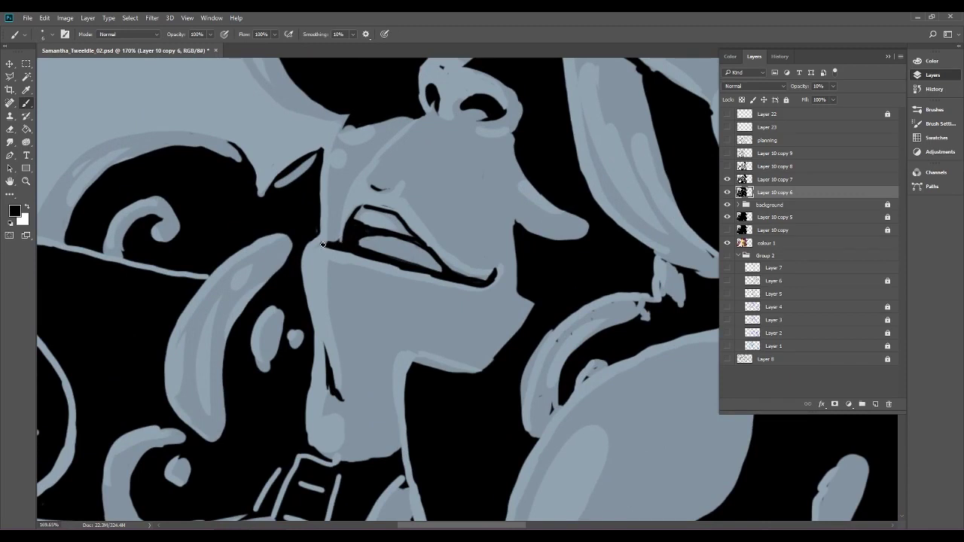
On Layer 10 copy 7, erase the stray black marks on the nose bridge and clean up the nose's outer contour.
left_click(793, 181)
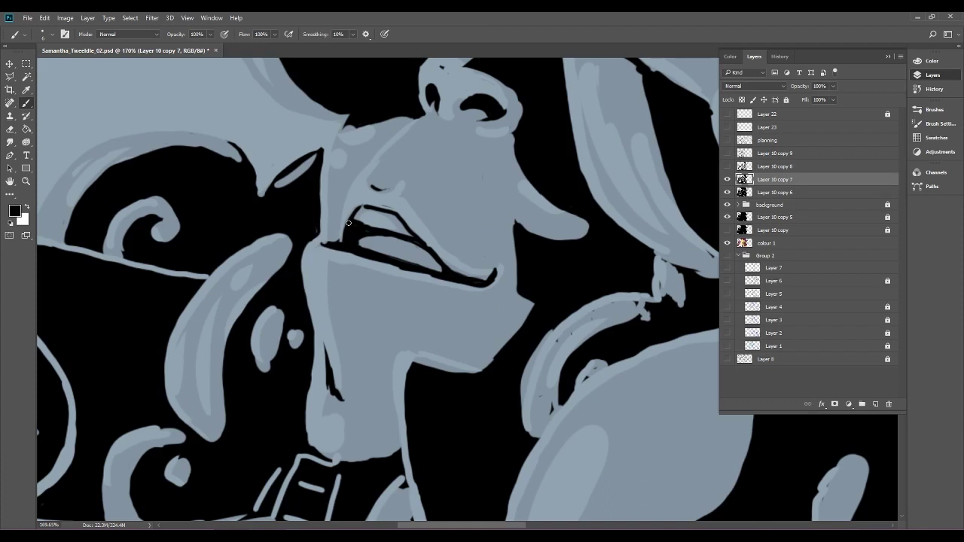
scroll(466, 324, "down", 10)
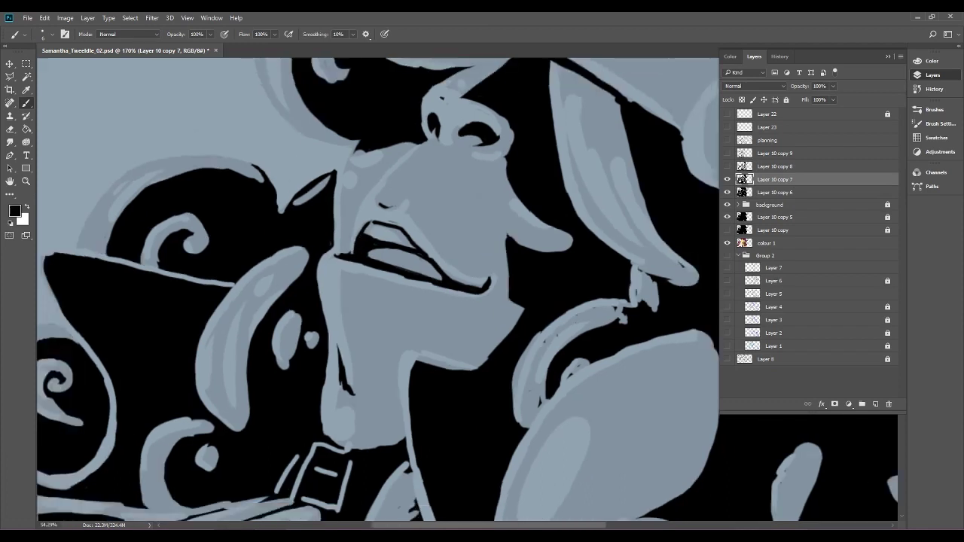
scroll(315, 166, "down", 3)
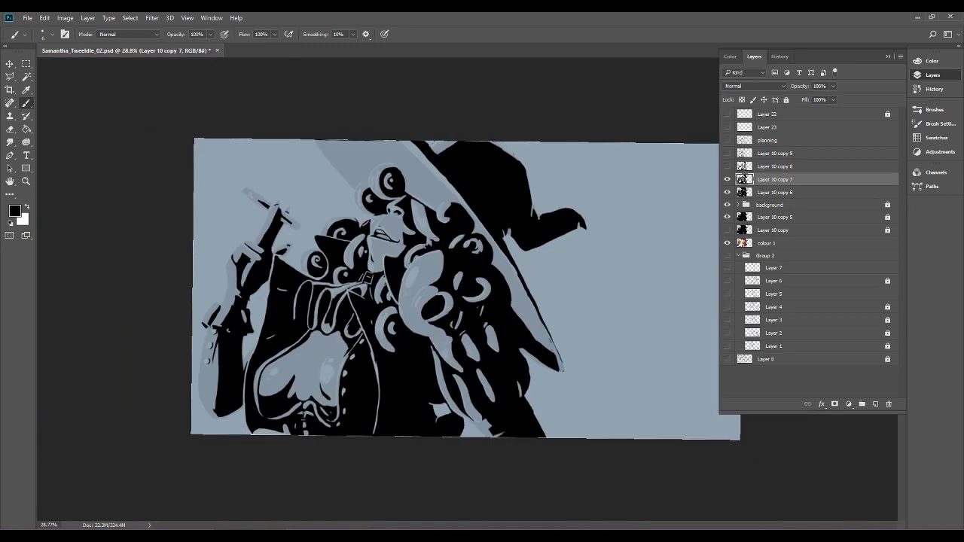
scroll(449, 239, "up", 5)
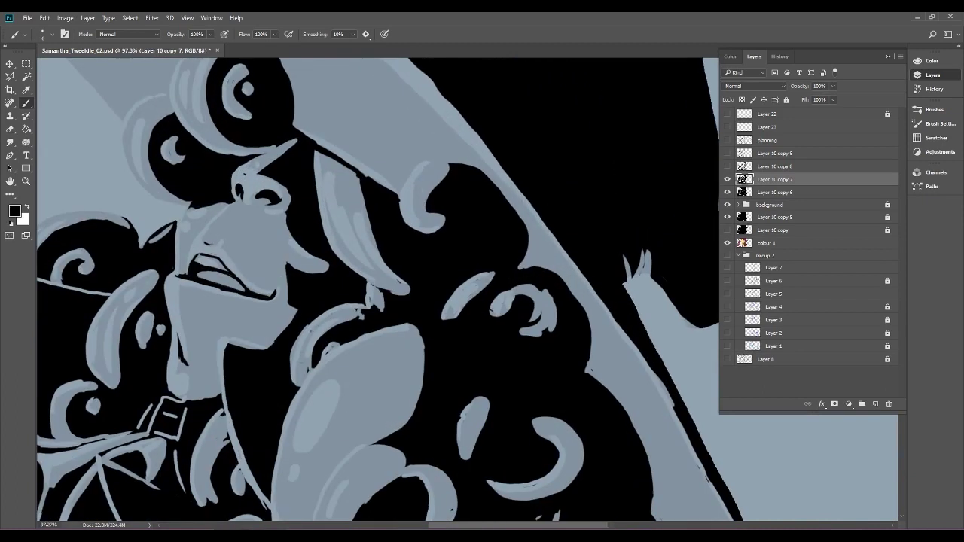
left_click_drag(449, 239, 490, 385)
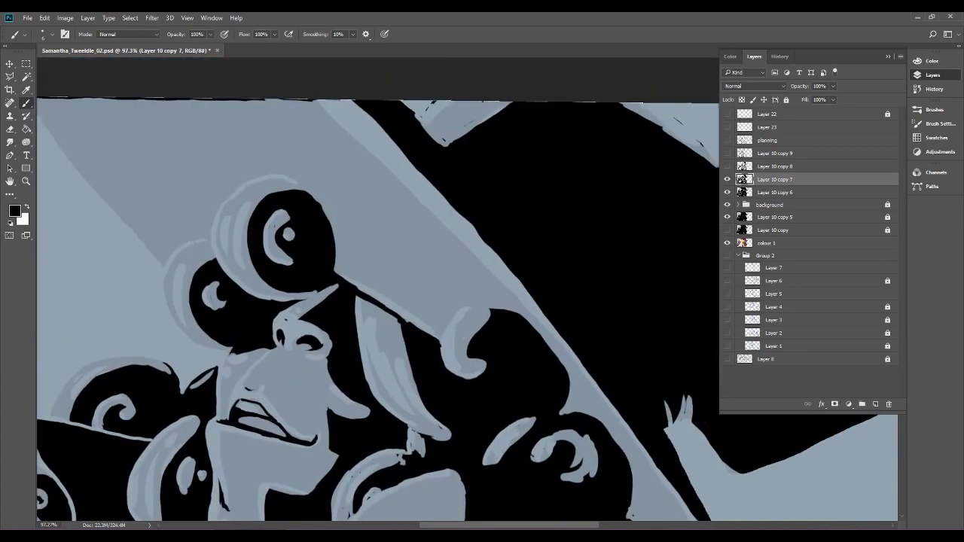
scroll(343, 311, "up", 5)
key("e")
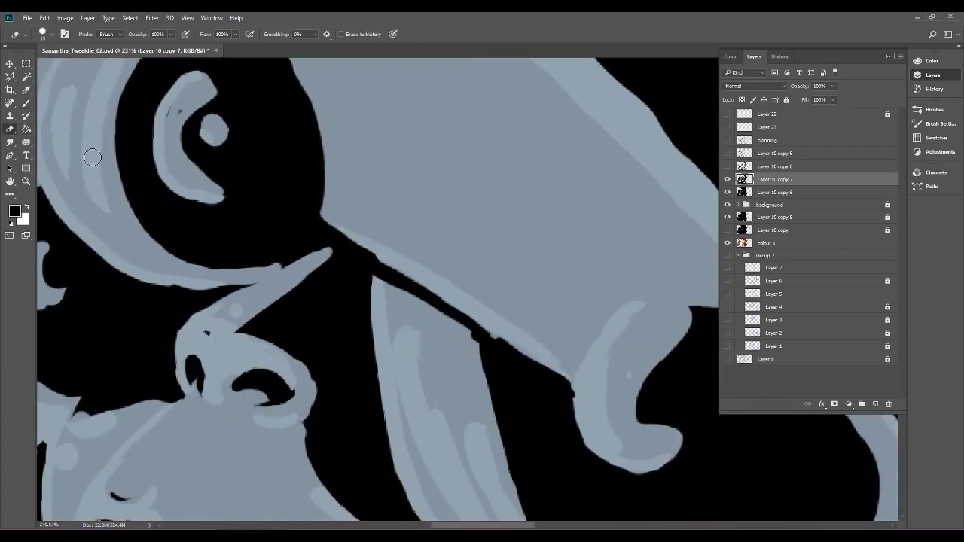
left_click_drag(211, 334, 206, 336)
mouse_move(262, 351)
left_mouse_down()
mouse_move(298, 359)
mouse_move(311, 400)
left_mouse_up()
left_click(310, 400)
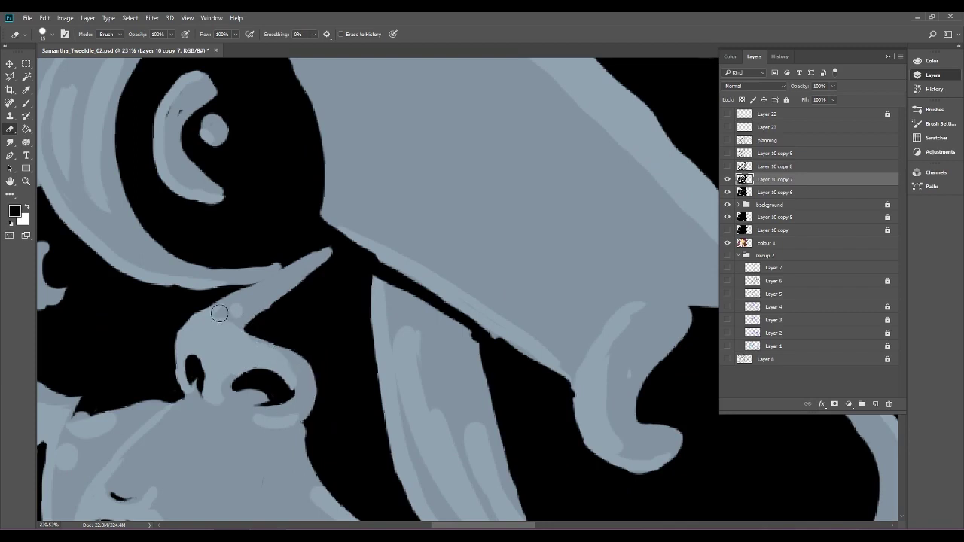
Erase into the black centres of the two forehead curls to extend their highlights into spirals.
mouse_move(173, 116)
left_mouse_down()
mouse_move(162, 160)
mouse_move(176, 178)
mouse_move(158, 142)
mouse_move(180, 94)
left_mouse_up()
scroll(257, 198, "down", 4)
mouse_move(275, 258)
left_mouse_down()
mouse_move(285, 269)
mouse_move(301, 249)
mouse_move(281, 234)
mouse_move(298, 240)
mouse_move(302, 264)
mouse_move(288, 256)
mouse_move(297, 254)
mouse_move(294, 240)
left_mouse_up()
mouse_move(188, 322)
left_mouse_down()
mouse_move(198, 329)
mouse_move(217, 308)
mouse_move(188, 327)
mouse_move(219, 309)
left_mouse_up()
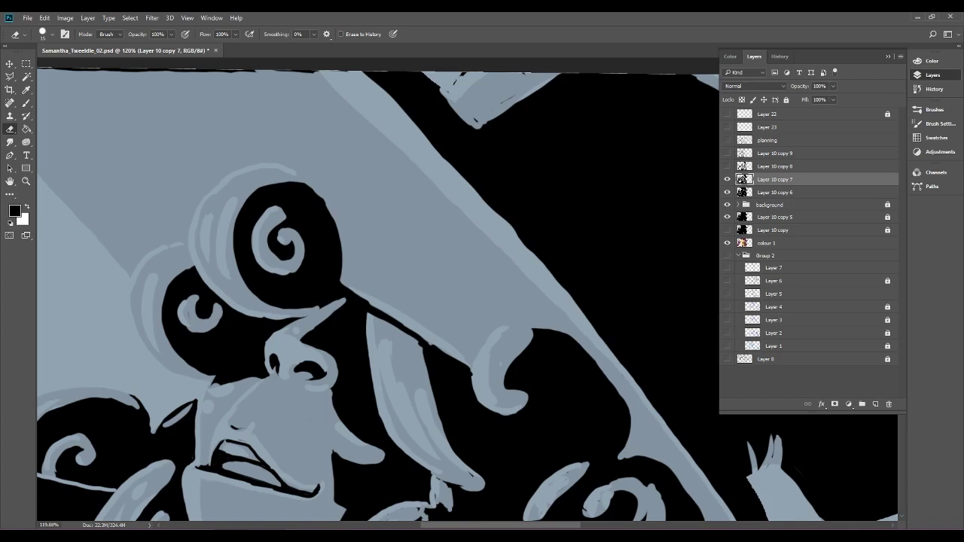
Paint black over the large forehead curl's tip to separate it from the nose bridge.
key("b")
scroll(313, 308, "up", 5)
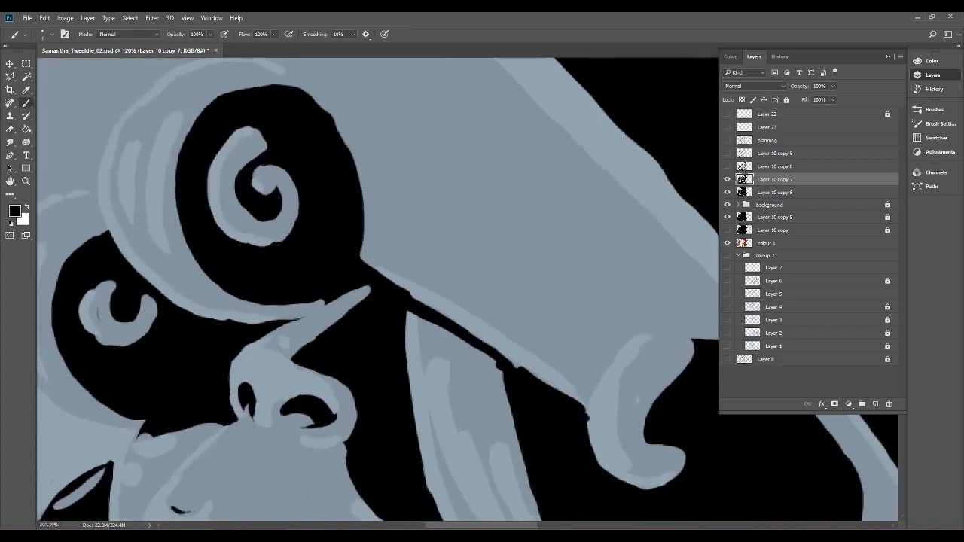
mouse_move(279, 328)
left_mouse_down()
mouse_move(334, 297)
mouse_move(286, 315)
left_mouse_up()
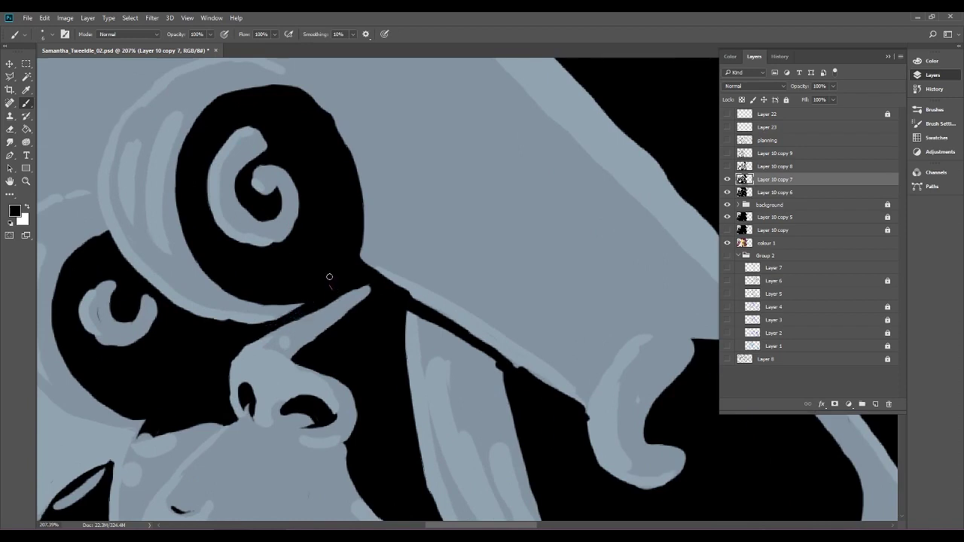
Erase a light strip extending the large curl's tip past the nose bridge towards the hat brim.
scroll(327, 276, "down", 15)
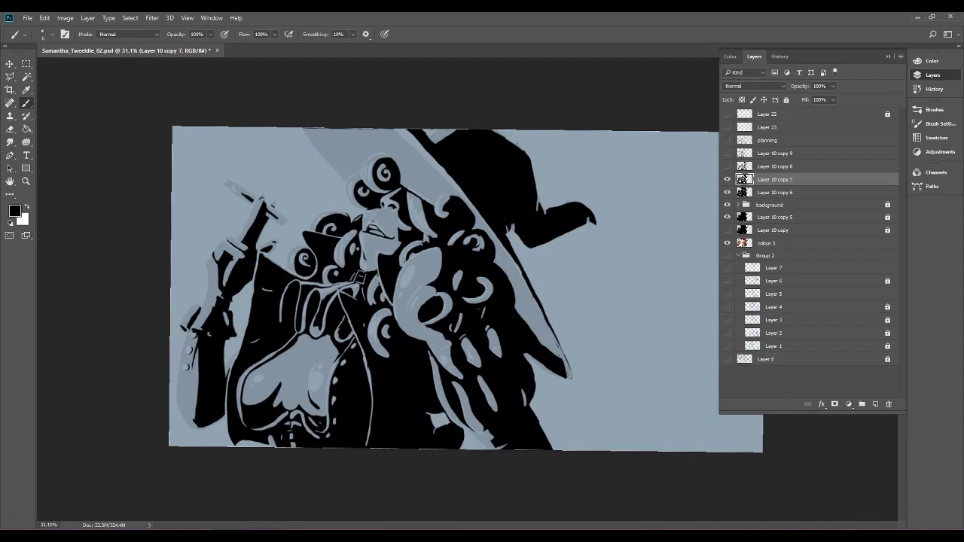
scroll(479, 280, "up", 7)
left_click_drag(376, 226, 506, 443)
scroll(422, 332, "up", 6)
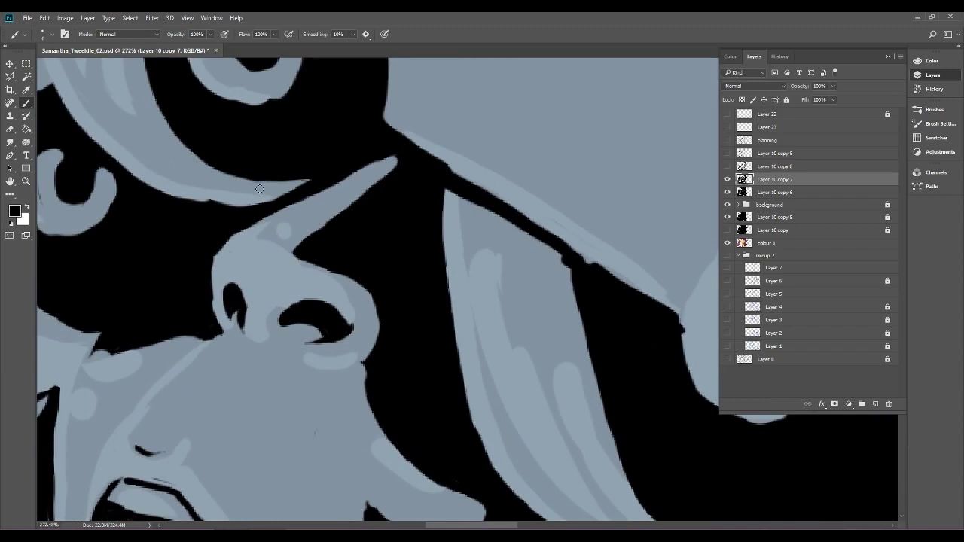
key("e")
mouse_move(290, 194)
left_mouse_down()
mouse_move(334, 184)
mouse_move(270, 190)
mouse_move(376, 178)
mouse_move(392, 167)
mouse_move(353, 177)
mouse_move(414, 160)
mouse_move(391, 165)
mouse_move(407, 149)
left_mouse_up()
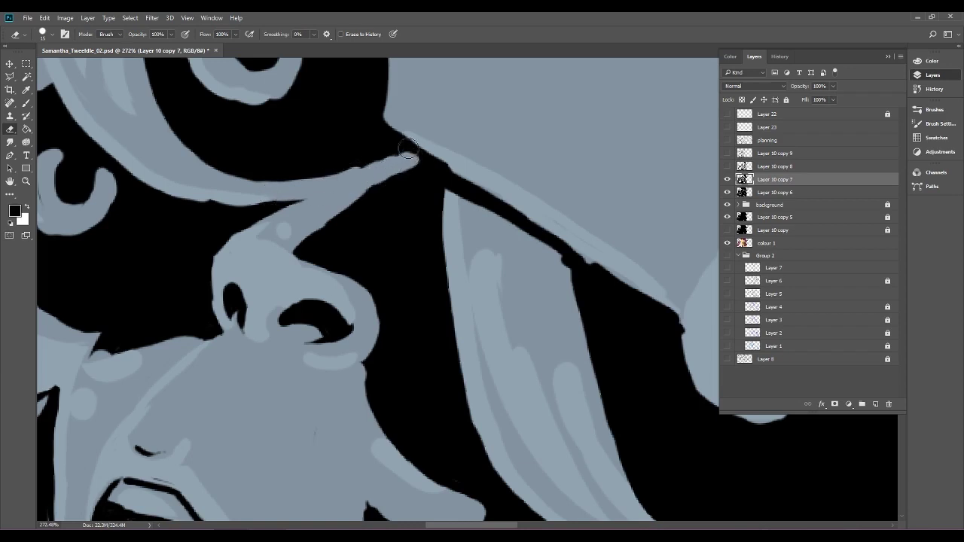
Paint black over the light strip between the curl and the hat brim, trimming the top of the nose bridge.
key("b")
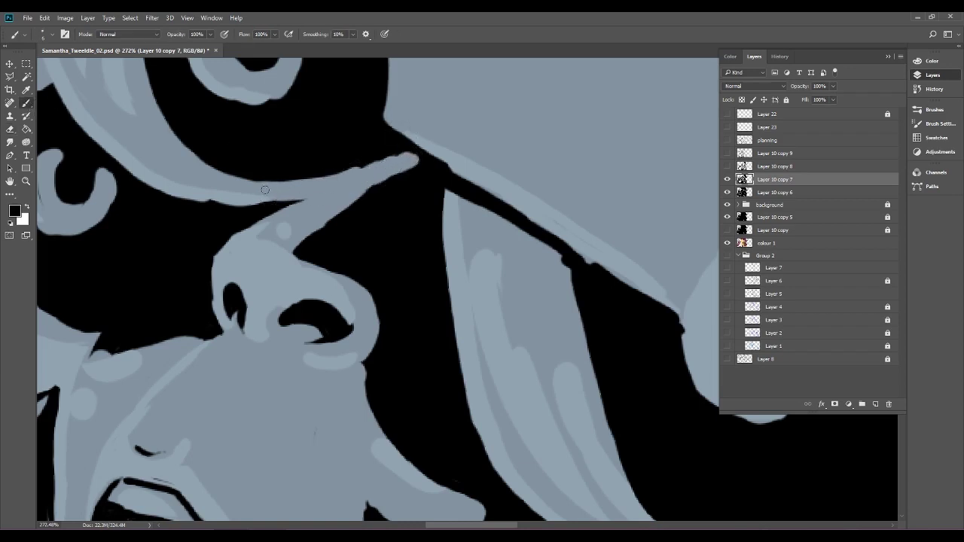
mouse_move(260, 183)
left_mouse_down()
mouse_move(316, 195)
mouse_move(392, 181)
left_mouse_up()
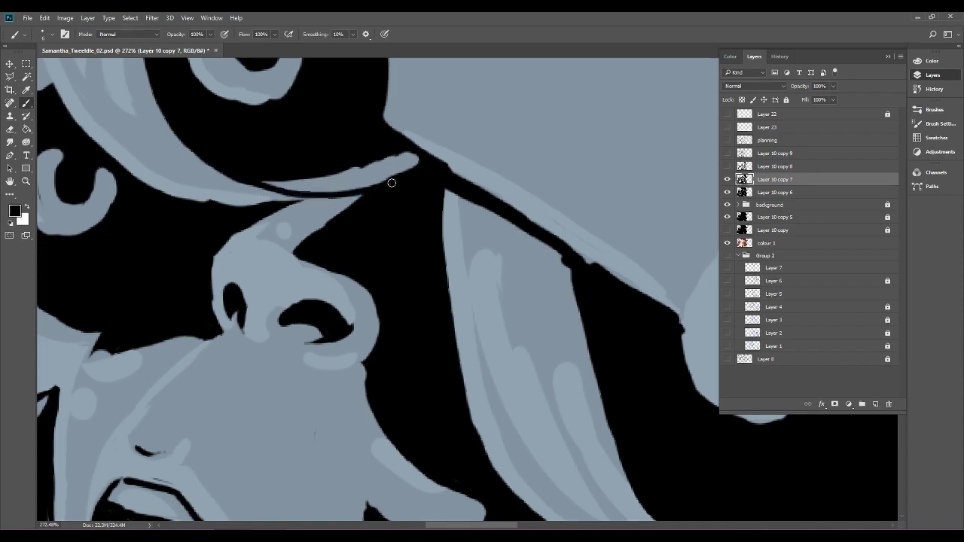
mouse_move(265, 182)
left_mouse_down()
mouse_move(320, 194)
mouse_move(308, 183)
mouse_move(382, 189)
left_mouse_up()
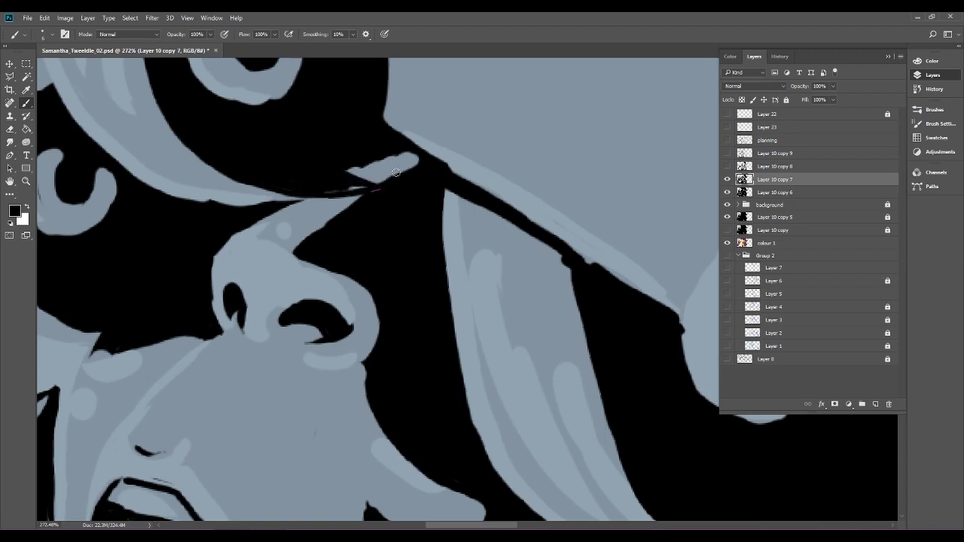
mouse_move(414, 158)
left_mouse_down()
mouse_move(368, 171)
mouse_move(395, 156)
left_mouse_up()
Drop the opacity of Layer 10 copy 7 to 22% to check the shapes underneath and restore it to 100%.
scroll(446, 304, "down", 8)
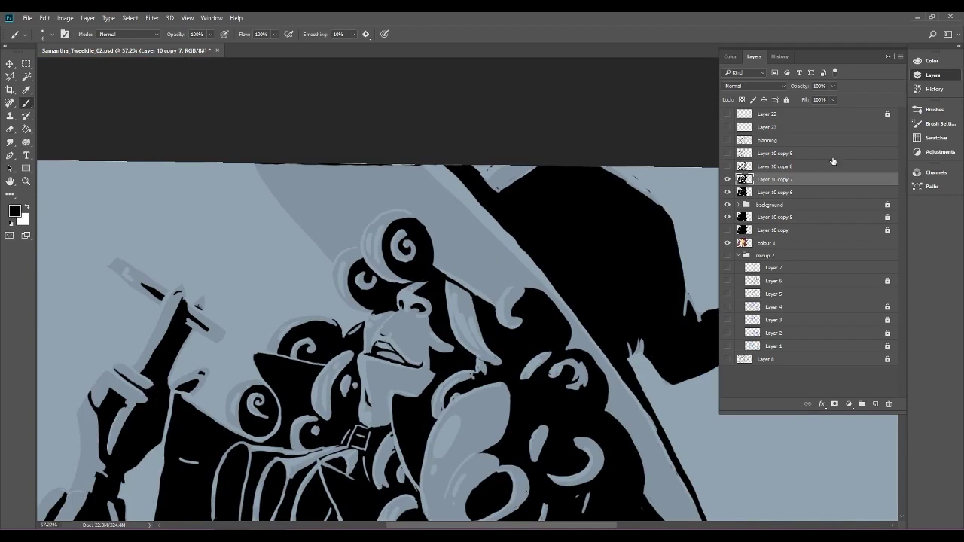
left_click(835, 85)
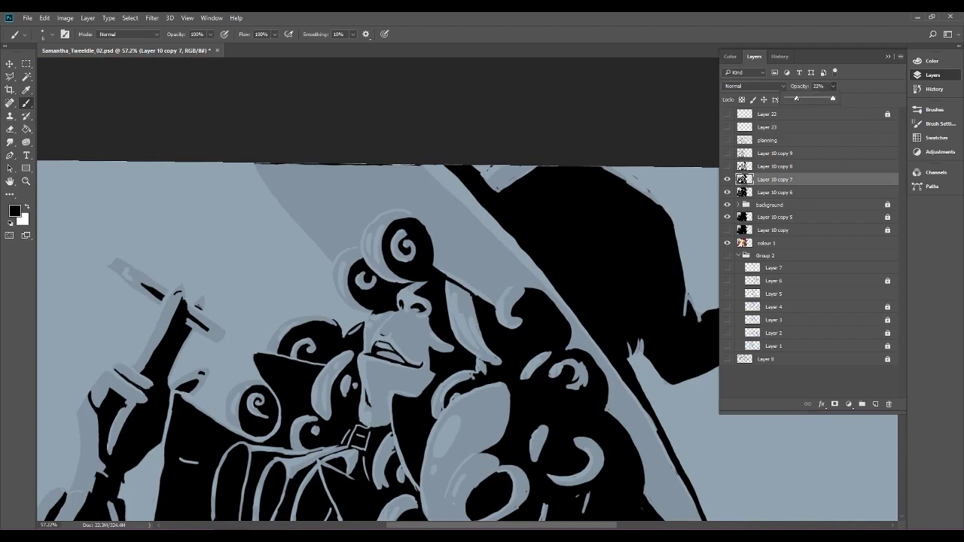
left_click(796, 99)
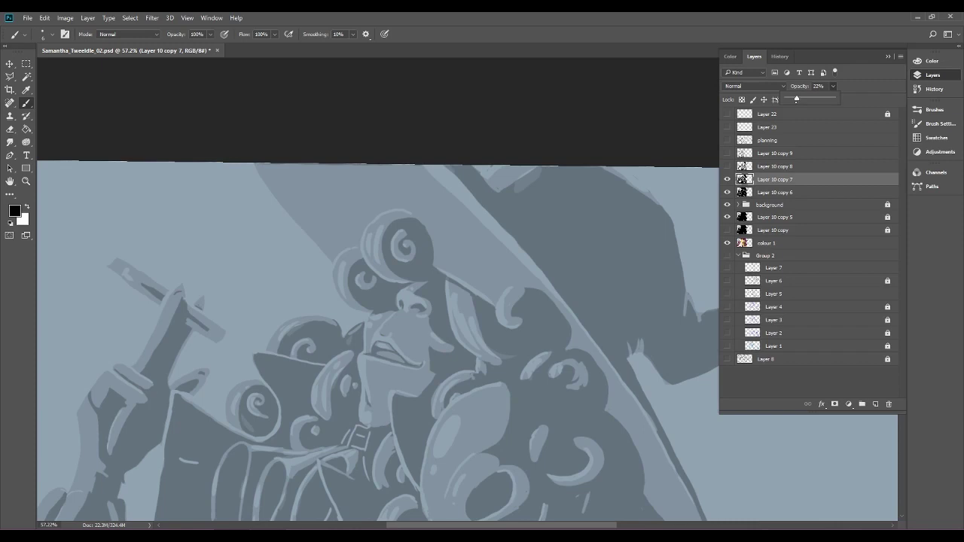
left_click_drag(822, 98, 857, 95)
Paint over the spiral highlight inside the large forehead curl with a larger brush, filling its centre solid black.
left_click_drag(422, 245, 489, 304)
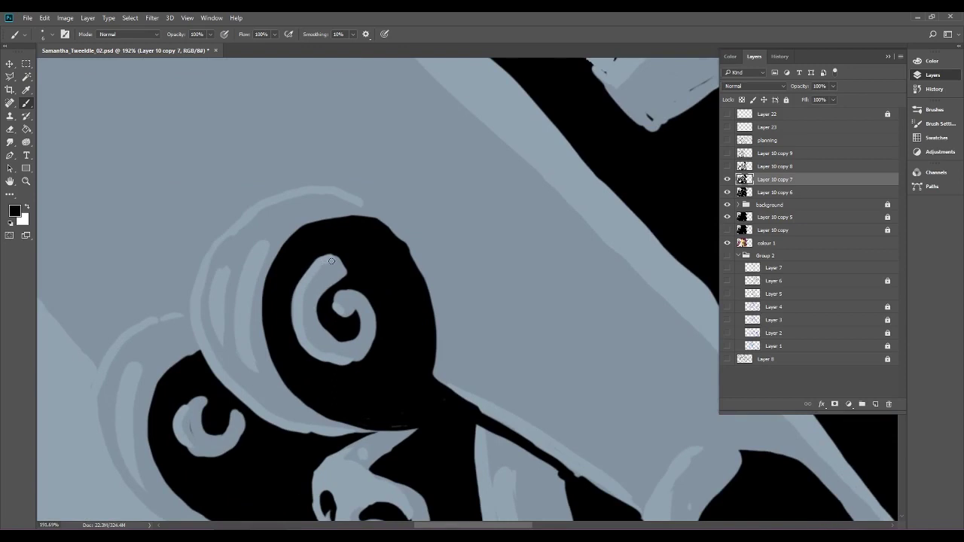
left_click(51, 35)
left_click_drag(57, 66, 64, 66)
left_click(330, 284)
mouse_move(333, 261)
left_mouse_down()
mouse_move(318, 296)
mouse_move(308, 280)
mouse_move(300, 292)
mouse_move(298, 306)
mouse_move(319, 304)
mouse_move(320, 365)
mouse_move(335, 309)
mouse_move(369, 353)
mouse_move(361, 317)
left_mouse_up()
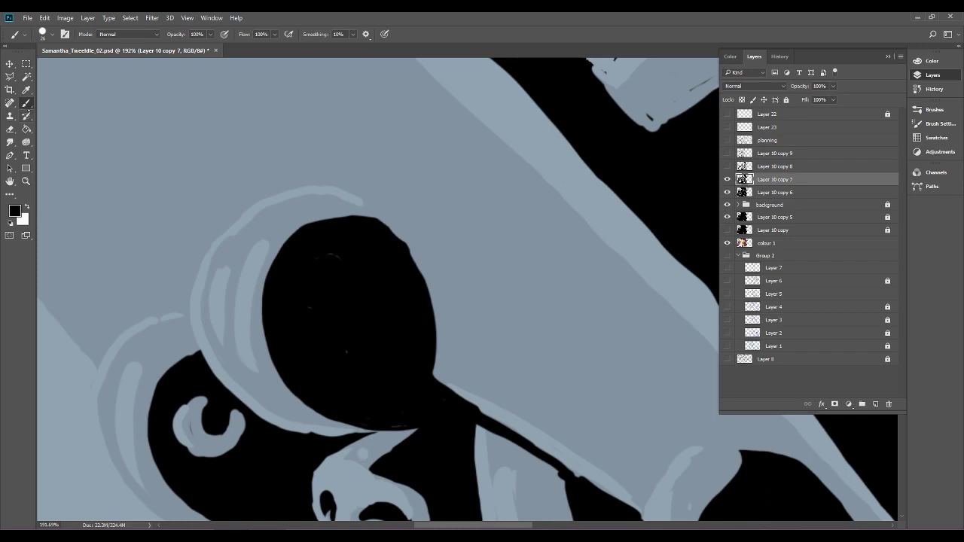
Erase a thick hooked highlight into the large forehead curl's black centre and a thin light strip across its upper rim.
left_click(10, 129)
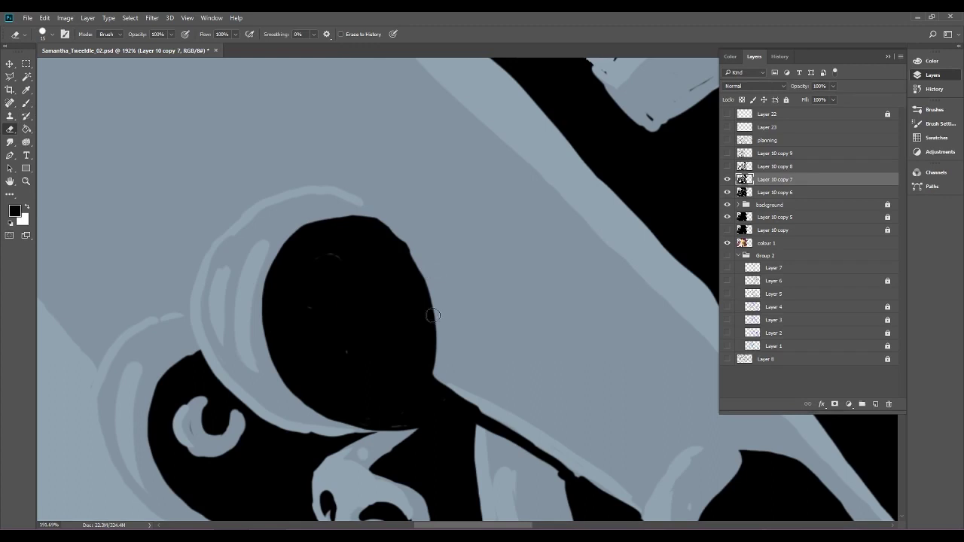
mouse_move(375, 378)
left_mouse_down()
mouse_move(324, 335)
mouse_move(329, 294)
mouse_move(355, 275)
mouse_move(384, 304)
mouse_move(379, 317)
mouse_move(373, 284)
mouse_move(348, 280)
mouse_move(327, 300)
mouse_move(343, 289)
mouse_move(381, 303)
mouse_move(359, 297)
mouse_move(349, 327)
mouse_move(391, 361)
mouse_move(385, 374)
mouse_move(326, 333)
mouse_move(340, 290)
mouse_move(335, 341)
mouse_move(332, 319)
mouse_move(343, 354)
left_mouse_up()
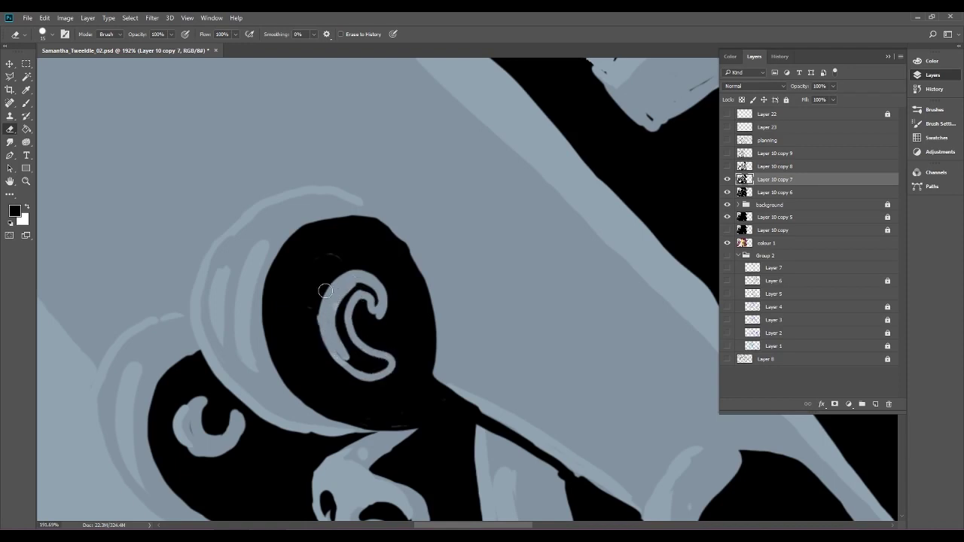
mouse_move(326, 291)
left_mouse_down()
mouse_move(318, 330)
mouse_move(310, 310)
mouse_move(293, 318)
mouse_move(326, 363)
mouse_move(307, 290)
mouse_move(328, 373)
mouse_move(320, 345)
mouse_move(369, 365)
mouse_move(343, 364)
mouse_move(340, 320)
mouse_move(316, 272)
mouse_move(333, 255)
mouse_move(319, 260)
mouse_move(370, 263)
mouse_move(381, 301)
mouse_move(354, 273)
mouse_move(373, 277)
mouse_move(345, 299)
mouse_move(338, 330)
left_mouse_up()
scroll(413, 339, "down", 10)
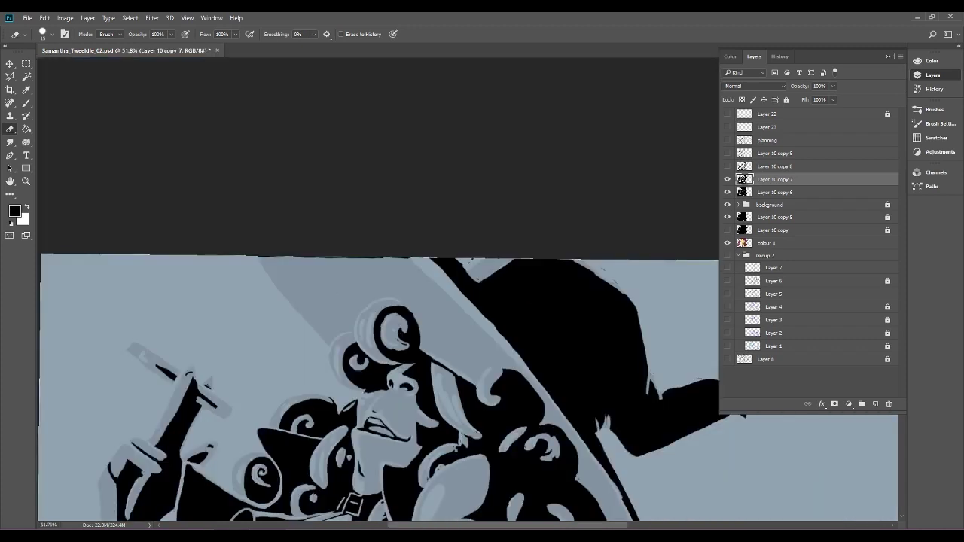
scroll(457, 354, "up", 8)
left_click_drag(269, 349, 322, 348)
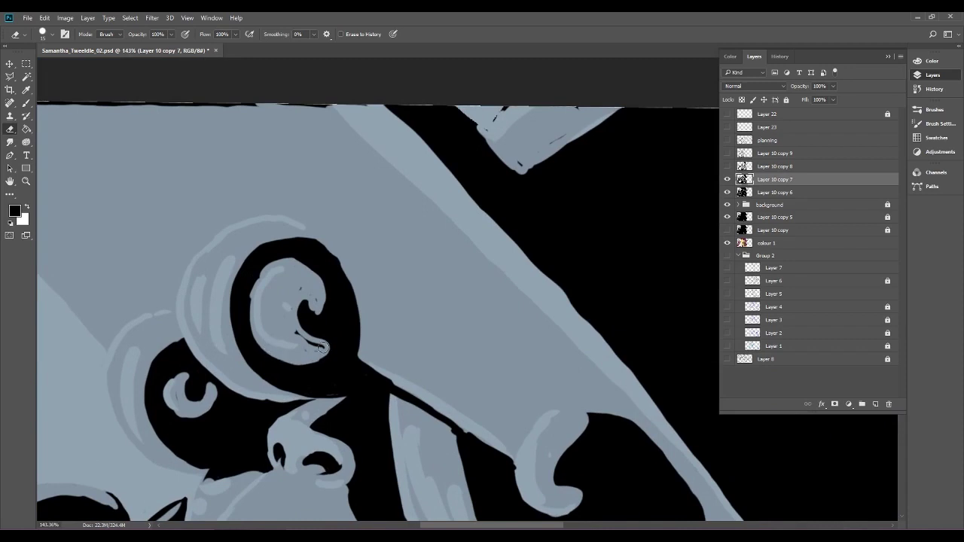
mouse_move(323, 347)
left_mouse_down()
mouse_move(301, 313)
mouse_move(308, 302)
left_mouse_up()
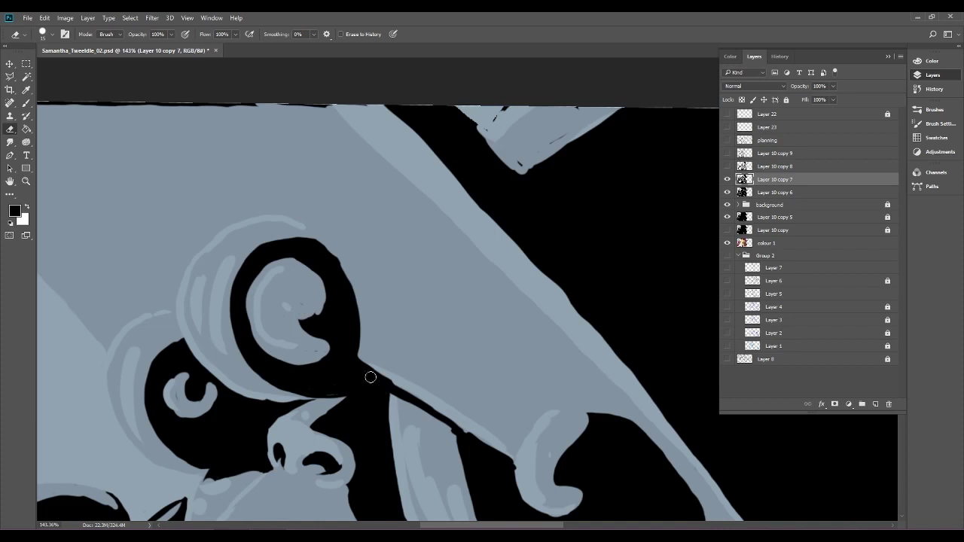
left_click_drag(266, 244, 276, 261)
Refill the large forehead curl's centre with black and erase a bean-shaped highlight into it.
left_click(26, 103)
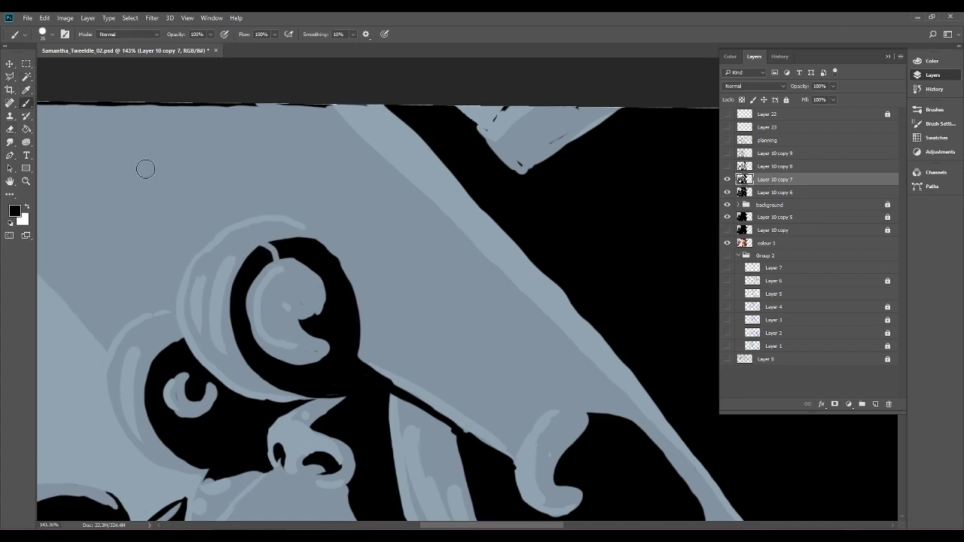
mouse_move(333, 343)
left_mouse_down()
mouse_move(312, 324)
mouse_move(269, 336)
mouse_move(291, 344)
mouse_move(312, 324)
mouse_move(245, 318)
mouse_move(262, 323)
mouse_move(250, 285)
mouse_move(277, 361)
mouse_move(263, 278)
mouse_move(284, 364)
mouse_move(271, 252)
mouse_move(310, 260)
mouse_move(261, 304)
mouse_move(279, 279)
mouse_move(318, 339)
left_mouse_up()
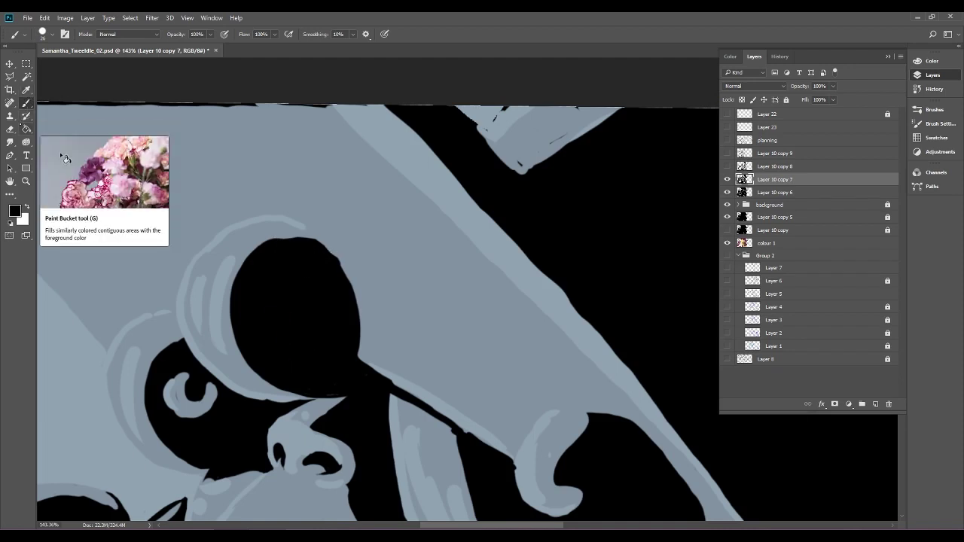
left_click(10, 129)
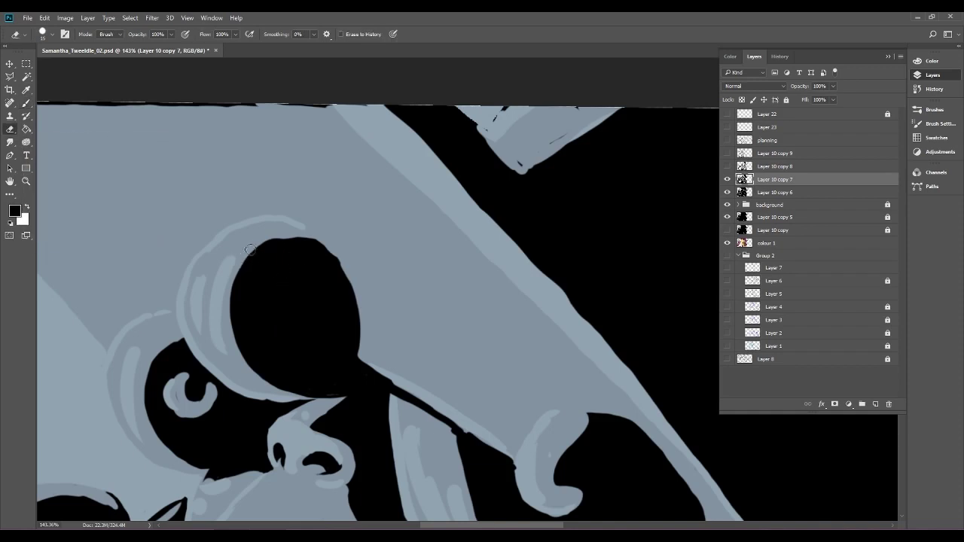
mouse_move(288, 276)
left_mouse_down()
mouse_move(273, 284)
mouse_move(278, 338)
mouse_move(330, 341)
left_mouse_up()
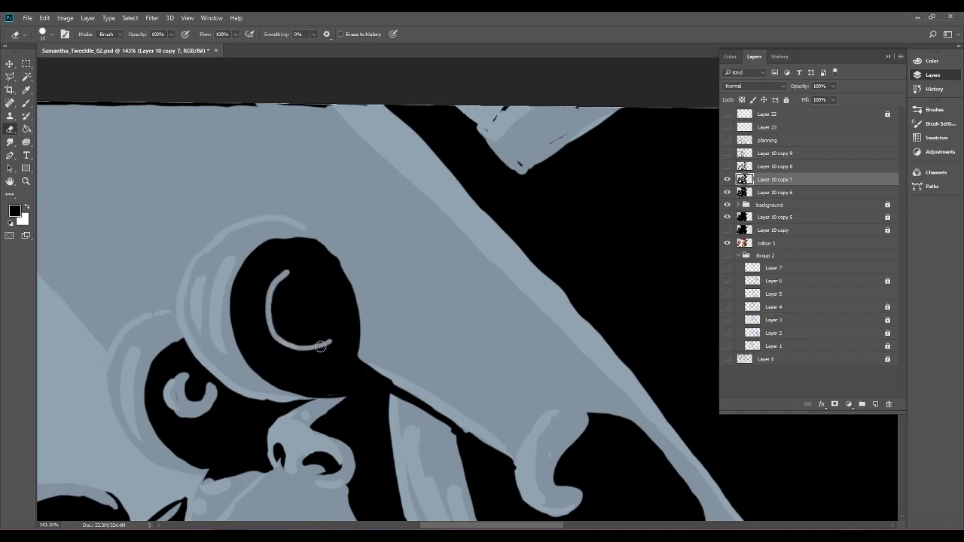
mouse_move(275, 335)
left_mouse_down()
mouse_move(308, 352)
mouse_move(337, 348)
mouse_move(329, 351)
mouse_move(336, 337)
mouse_move(310, 321)
mouse_move(305, 277)
mouse_move(283, 276)
mouse_move(297, 237)
mouse_move(257, 243)
mouse_move(307, 273)
left_mouse_up()
mouse_move(316, 337)
left_mouse_down()
mouse_move(328, 341)
mouse_move(319, 353)
mouse_move(303, 332)
mouse_move(292, 336)
mouse_move(284, 315)
mouse_move(278, 338)
mouse_move(284, 283)
mouse_move(295, 273)
mouse_move(301, 280)
left_mouse_up()
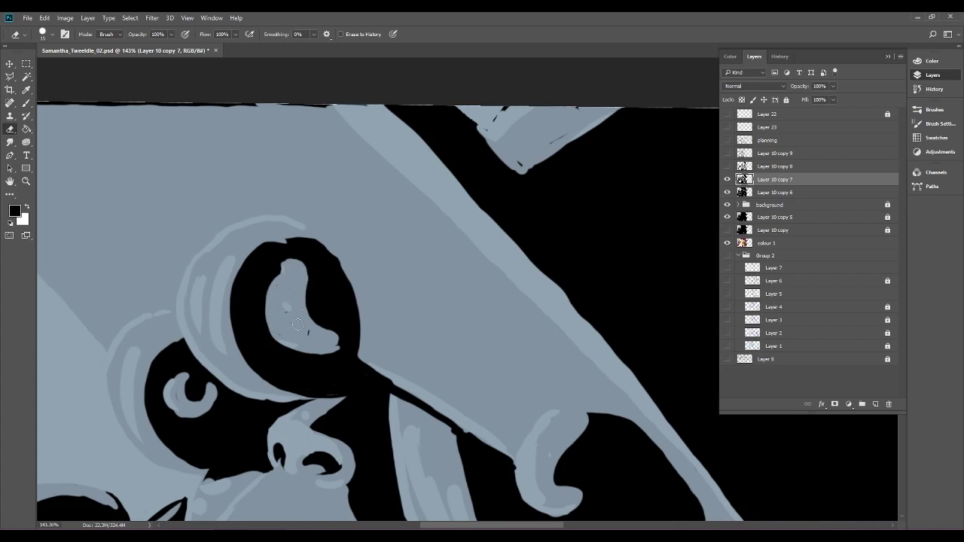
left_click_drag(268, 322, 284, 275)
Erase the tip of the long hair strand beside the cheek into a longer point and paint its lower edge black.
scroll(428, 319, "down", 5)
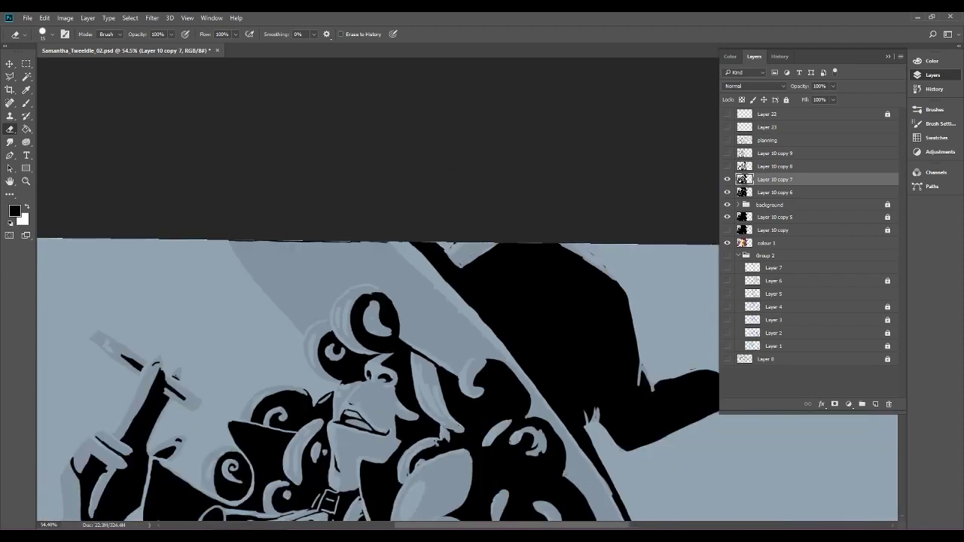
scroll(467, 345, "down", 3)
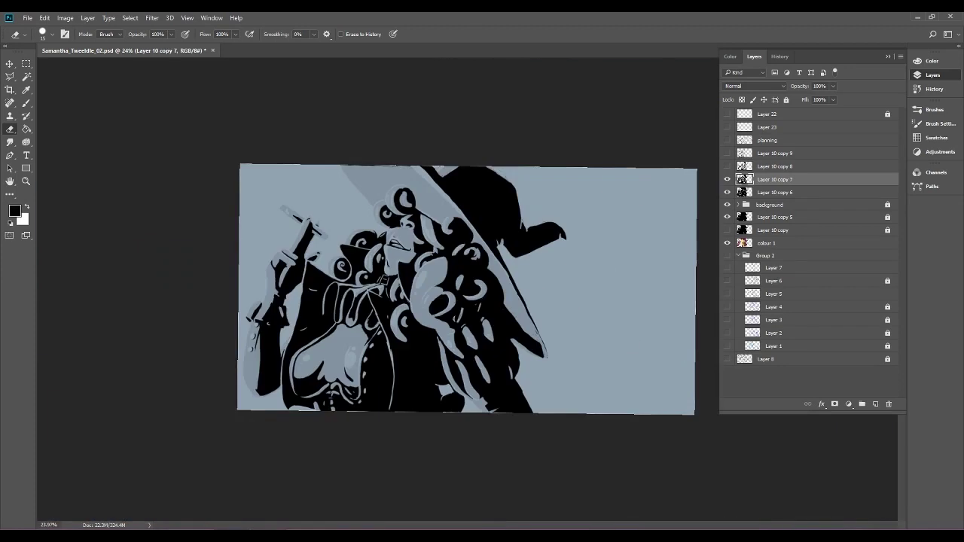
scroll(463, 249, "up", 8)
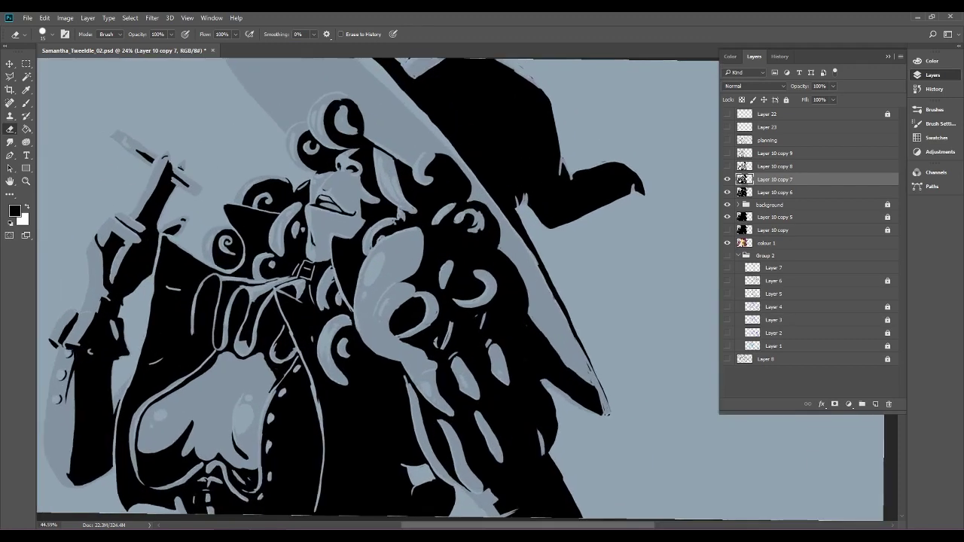
scroll(426, 143, "up", 1)
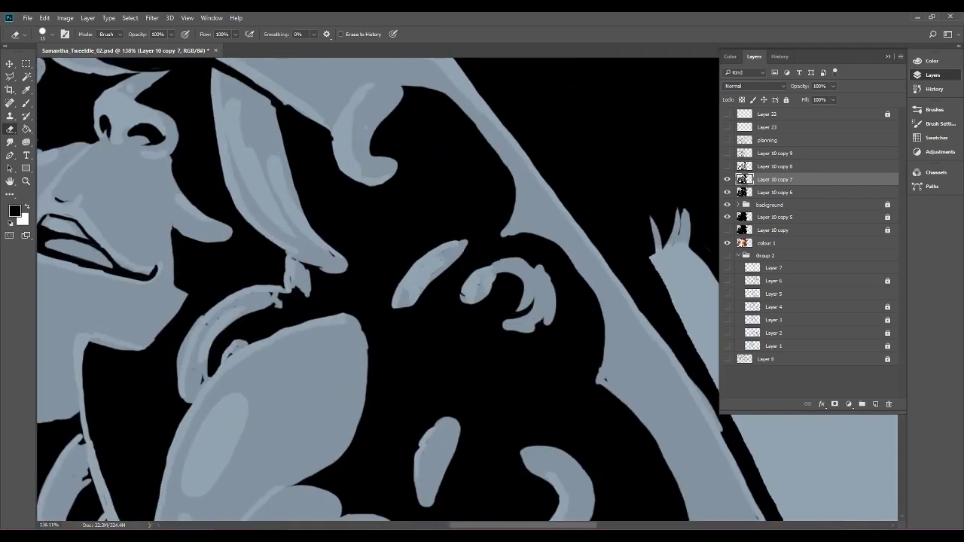
left_click_drag(430, 226, 488, 337)
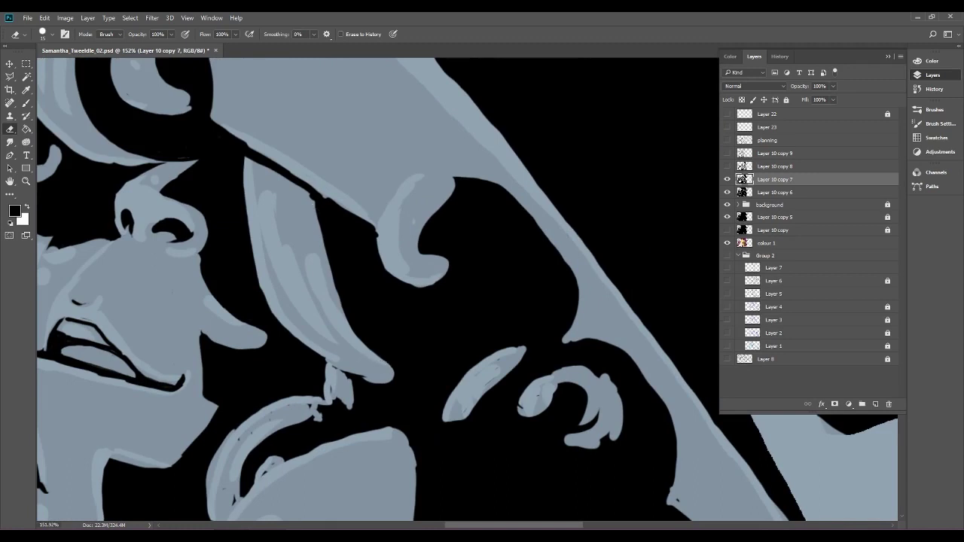
mouse_move(385, 368)
left_mouse_down()
mouse_move(407, 372)
mouse_move(380, 377)
mouse_move(404, 374)
mouse_move(391, 373)
left_mouse_up()
key("b")
left_click_drag(320, 361, 365, 380)
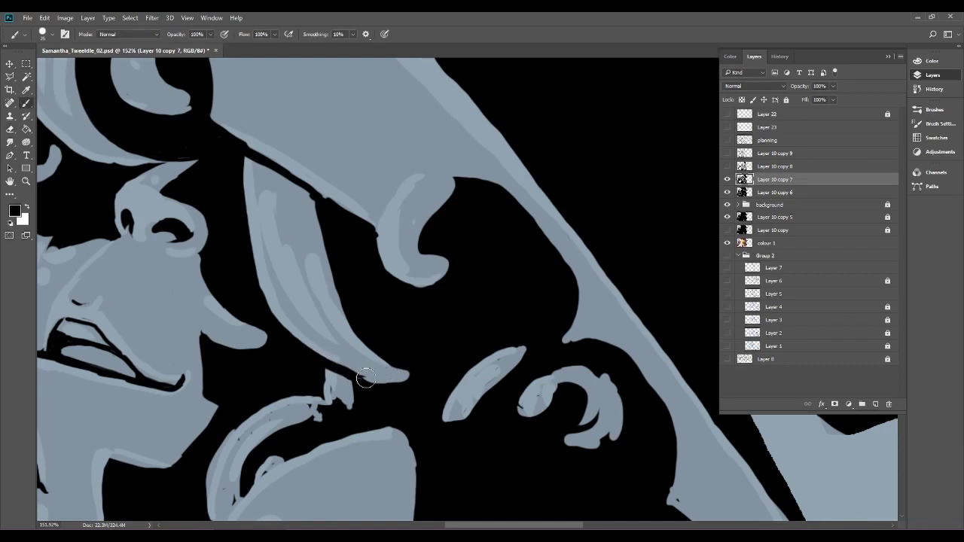
Paint a black arc along the large forehead curl's upper outer rim and a short black tip on the small curl beside it.
scroll(430, 398, "down", 5)
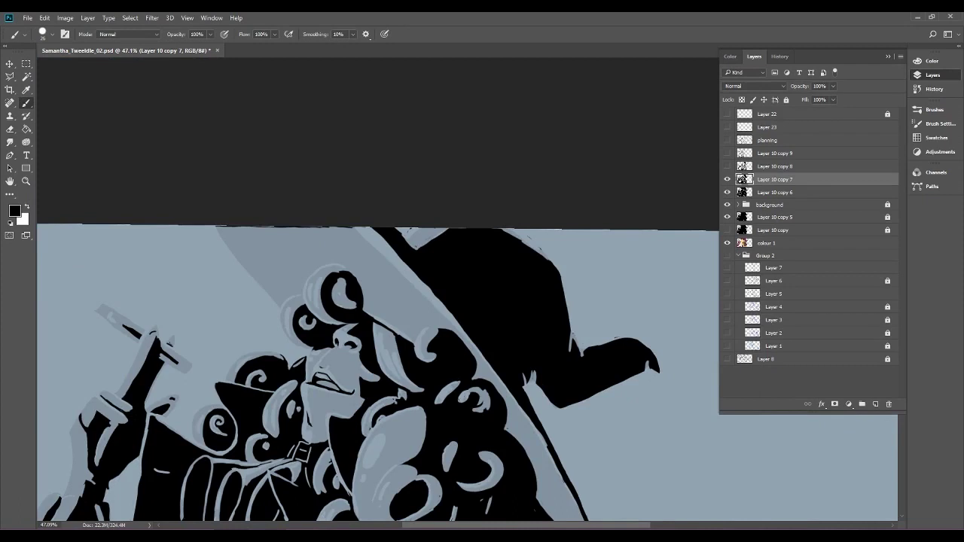
scroll(403, 323, "up", 3)
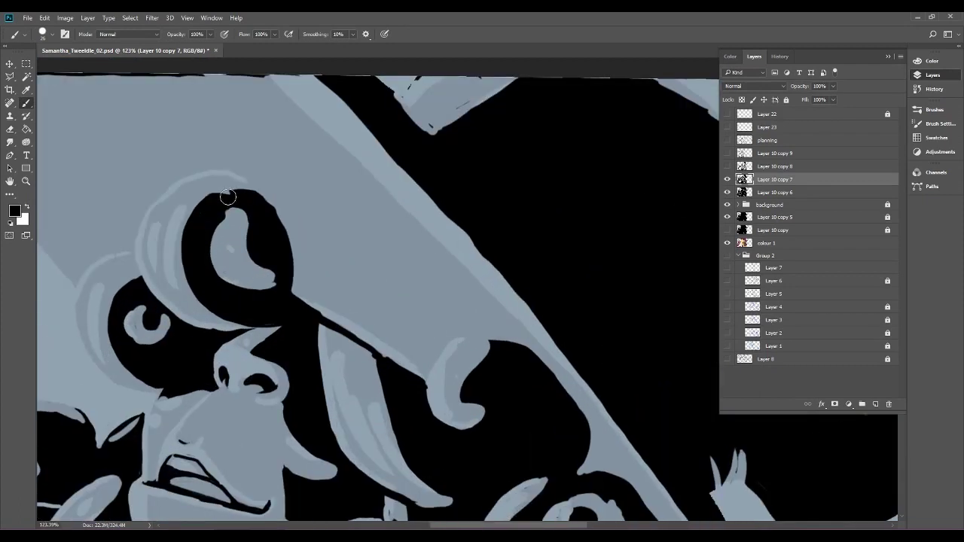
mouse_move(228, 195)
left_mouse_down()
mouse_move(249, 188)
mouse_move(271, 204)
mouse_move(254, 195)
left_mouse_up()
mouse_move(225, 163)
left_mouse_down()
mouse_move(269, 191)
mouse_move(289, 226)
left_mouse_up()
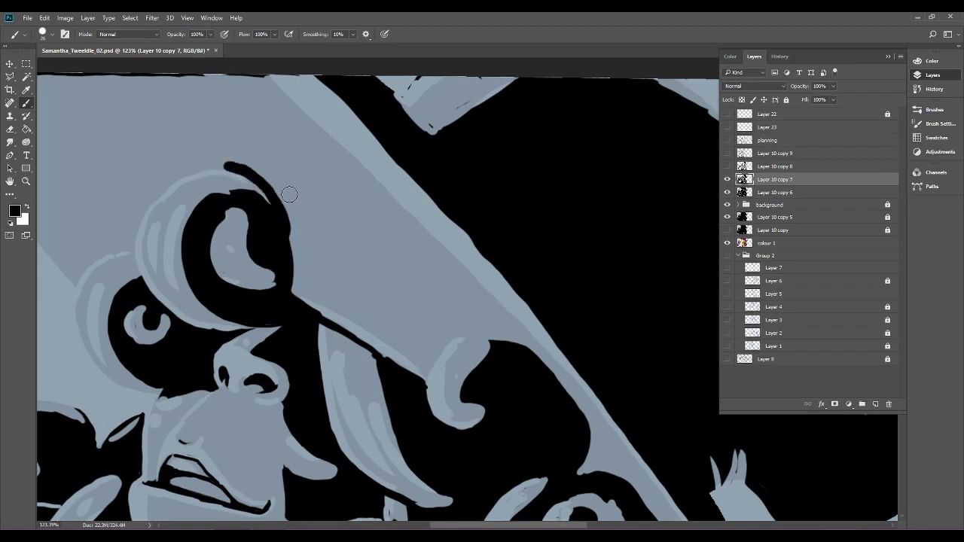
left_click(276, 264)
left_click_drag(137, 283, 131, 255)
Erase the outer edge and blunt end of the black arc above the large curl to make it thinner and tapered.
scroll(155, 193, "down", 5)
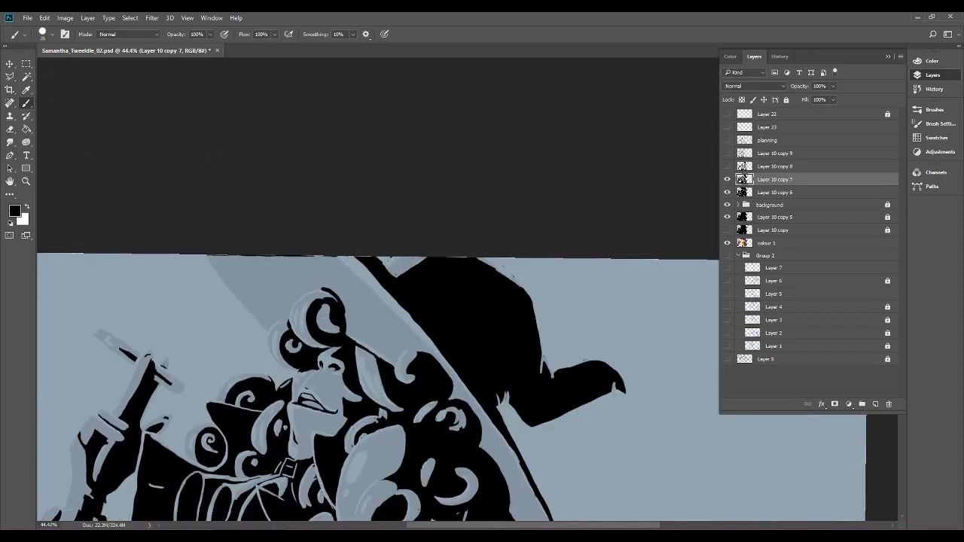
scroll(352, 316, "up", 3)
scroll(255, 353, "up", 3)
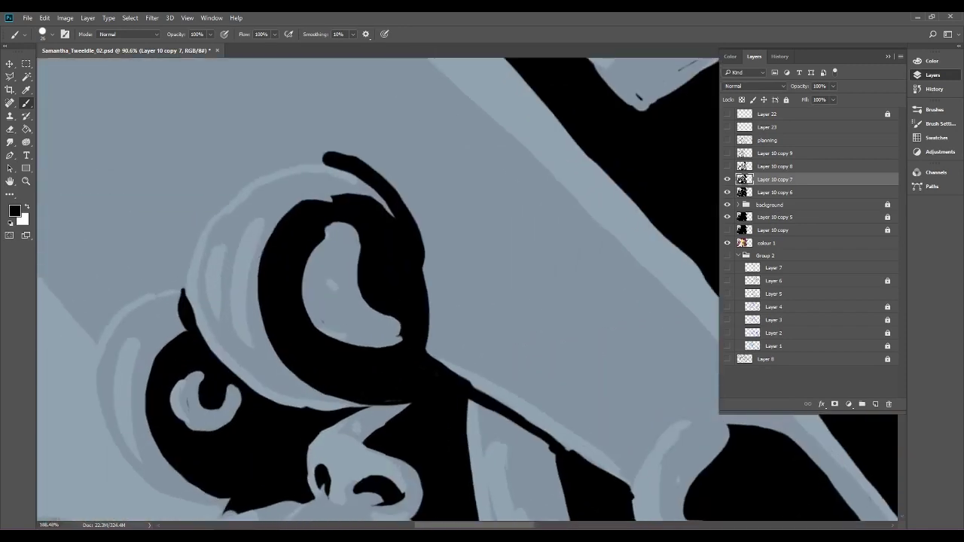
key("e")
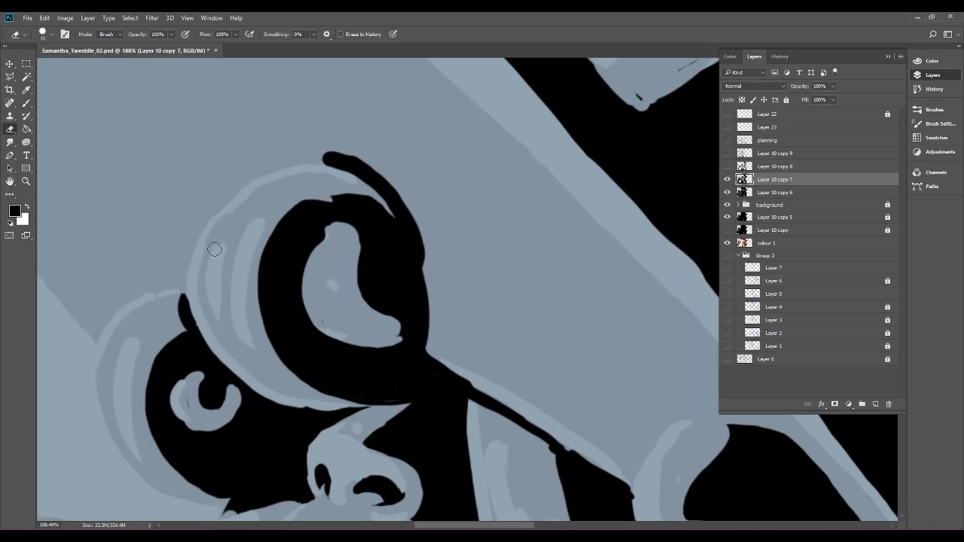
mouse_move(318, 151)
left_mouse_down()
mouse_move(346, 156)
mouse_move(325, 171)
mouse_move(387, 163)
mouse_move(324, 173)
mouse_move(349, 162)
mouse_move(328, 167)
mouse_move(381, 170)
mouse_move(404, 189)
mouse_move(362, 161)
mouse_move(386, 165)
mouse_move(326, 168)
mouse_move(400, 183)
mouse_move(432, 272)
left_mouse_up()
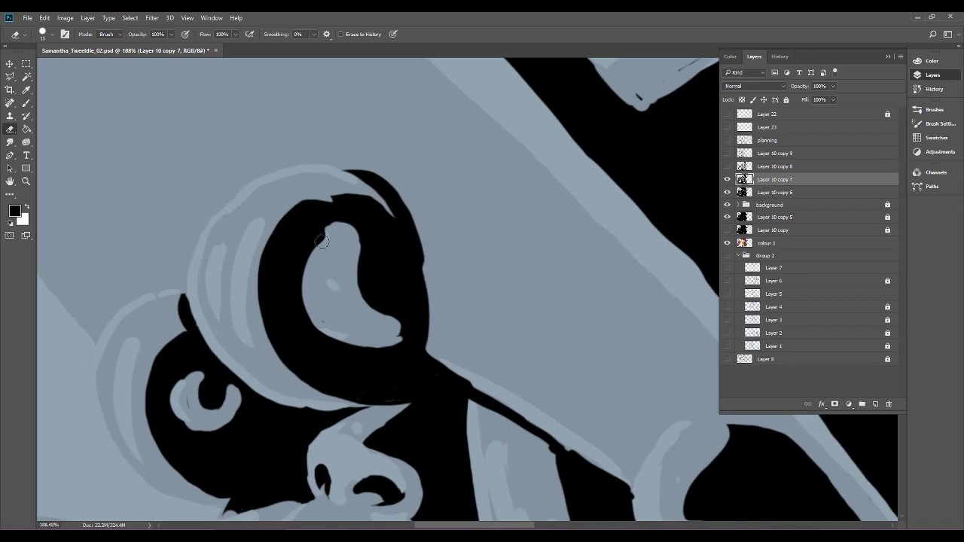
Erase the large curl's centre into a full round highlight and extend the light strip between its inner ring and outer arc.
mouse_move(320, 237)
left_mouse_down()
mouse_move(307, 313)
mouse_move(371, 303)
left_mouse_up()
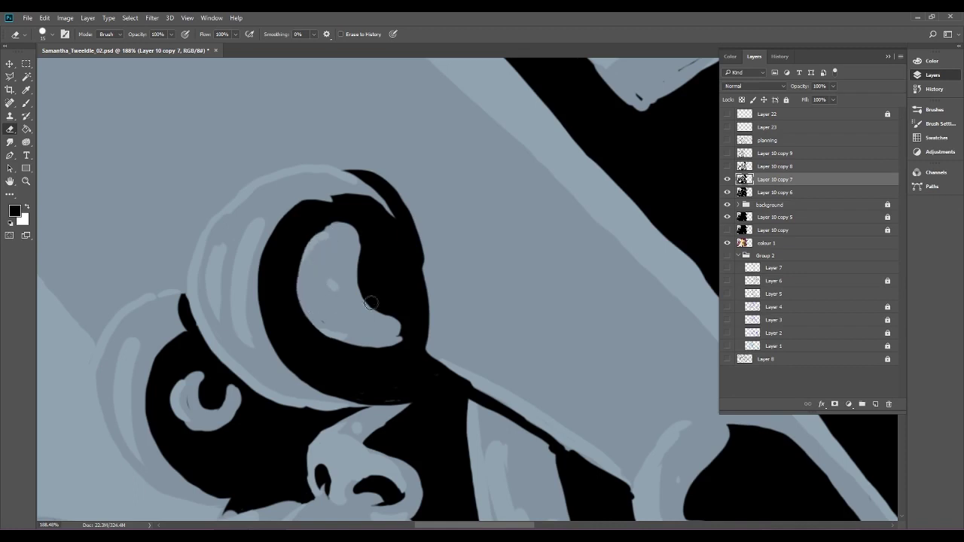
left_click_drag(396, 336, 393, 337)
mouse_move(343, 235)
left_mouse_down()
mouse_move(374, 247)
mouse_move(389, 281)
mouse_move(373, 321)
left_mouse_up()
mouse_move(372, 257)
left_mouse_down()
mouse_move(401, 318)
mouse_move(395, 261)
mouse_move(347, 230)
mouse_move(395, 317)
mouse_move(403, 278)
mouse_move(394, 324)
mouse_move(409, 317)
mouse_move(399, 330)
mouse_move(409, 268)
mouse_move(386, 226)
left_mouse_up()
left_click_drag(364, 262, 380, 291)
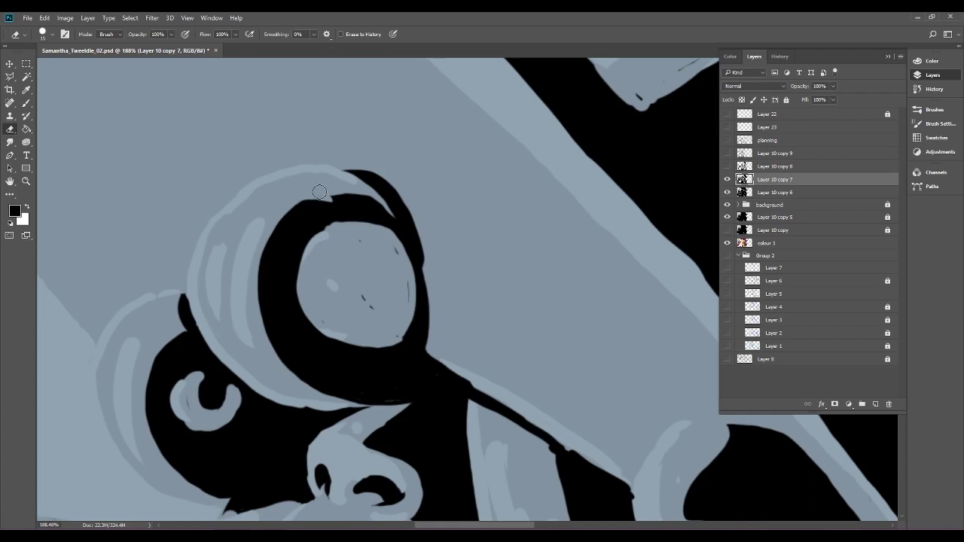
mouse_move(334, 192)
left_mouse_down()
mouse_move(382, 210)
mouse_move(323, 200)
mouse_move(360, 198)
mouse_move(387, 216)
mouse_move(348, 196)
mouse_move(406, 260)
left_mouse_up()
left_click_drag(380, 202, 405, 247)
scroll(499, 336, "down", 5)
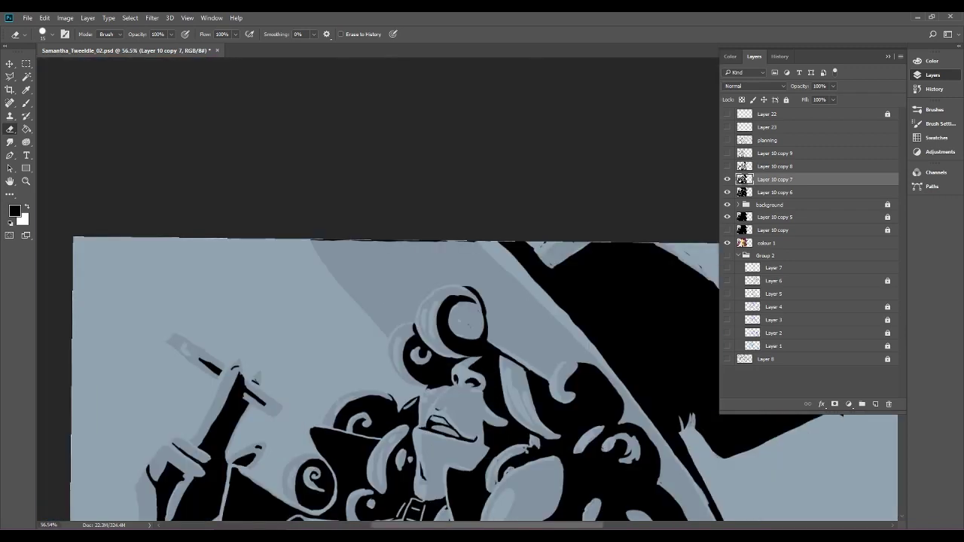
left_click_drag(499, 336, 391, 232)
scroll(407, 189, "down", 3)
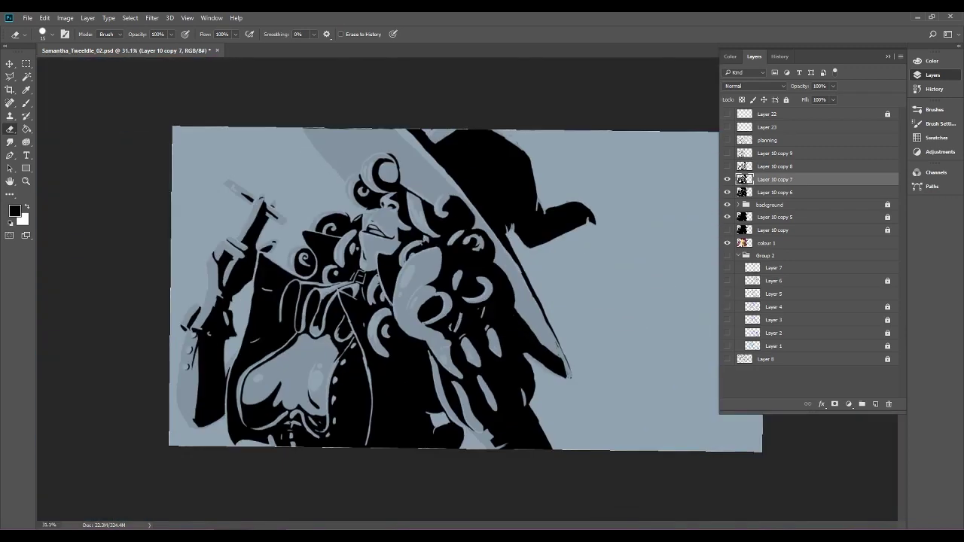
scroll(478, 263, "up", 3)
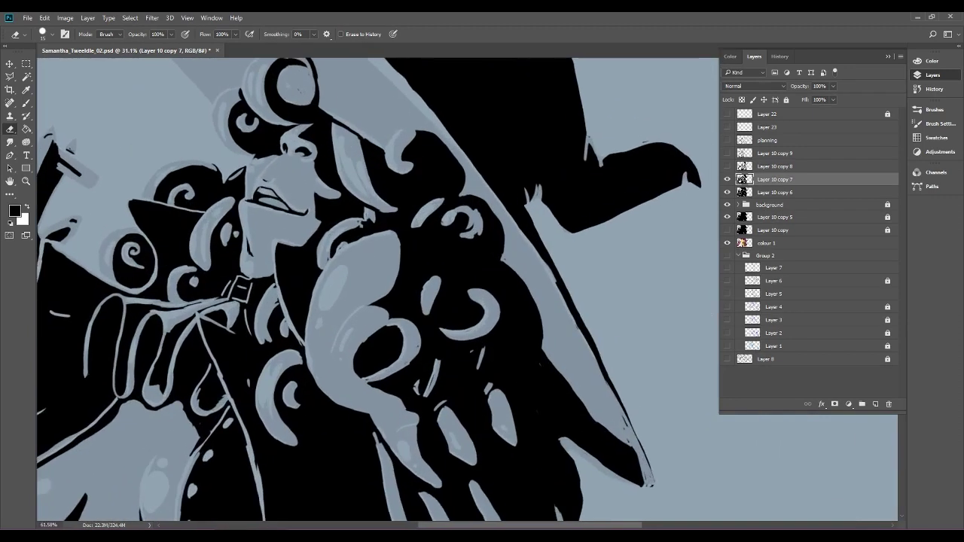
left_click_drag(478, 263, 546, 490)
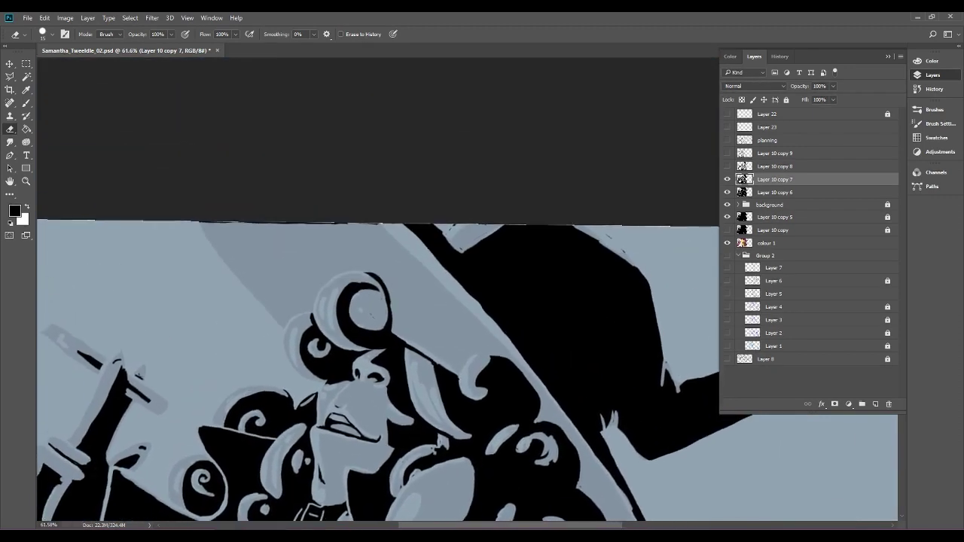
scroll(433, 346, "up", 5)
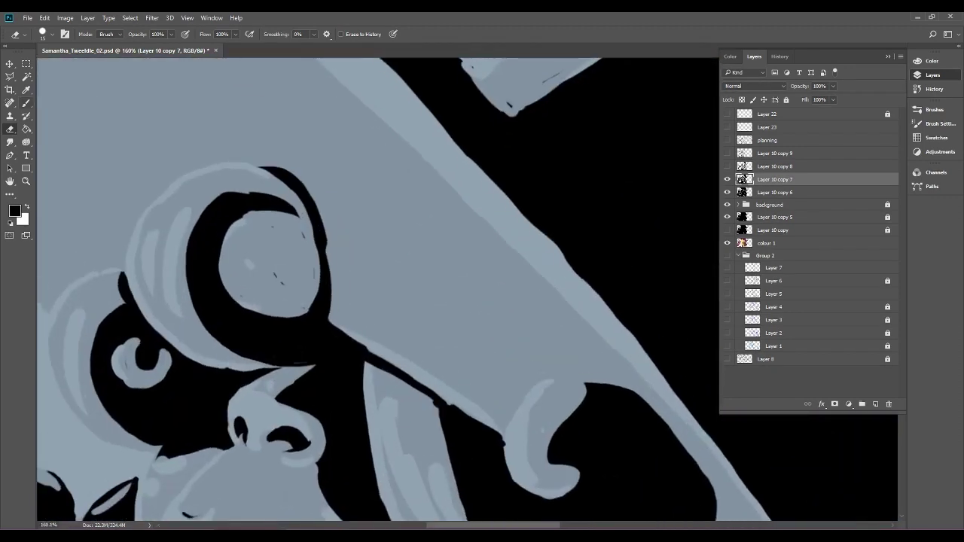
Paint part of the large forehead curl's round centre highlight black, leaving a light crescent.
left_click(27, 103)
mouse_move(311, 241)
left_mouse_down()
mouse_move(289, 306)
mouse_move(300, 321)
mouse_move(314, 252)
mouse_move(304, 260)
mouse_move(305, 305)
mouse_move(316, 273)
mouse_move(310, 241)
mouse_move(286, 297)
mouse_move(284, 273)
mouse_move(302, 242)
mouse_move(278, 284)
mouse_move(290, 304)
left_mouse_up()
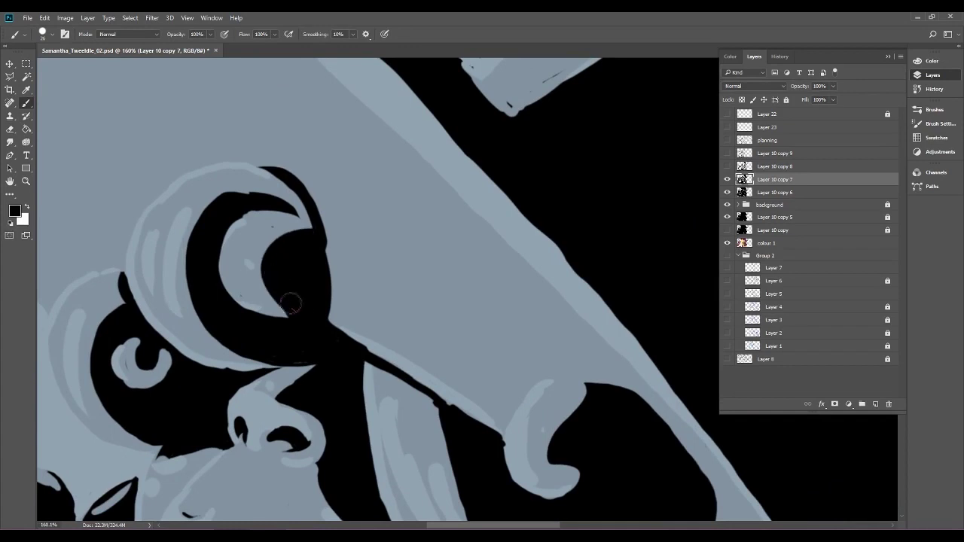
scroll(390, 366, "down", 5)
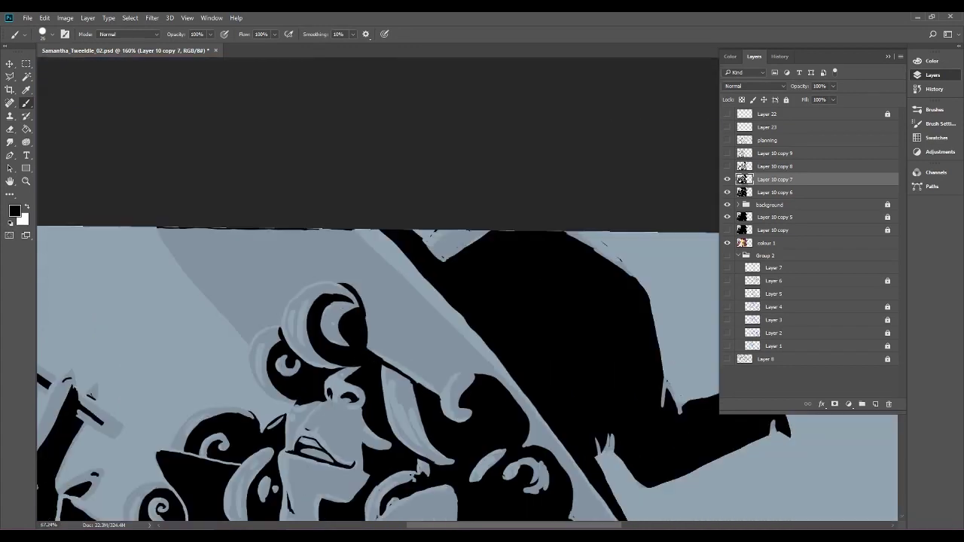
scroll(350, 291, "up", 4)
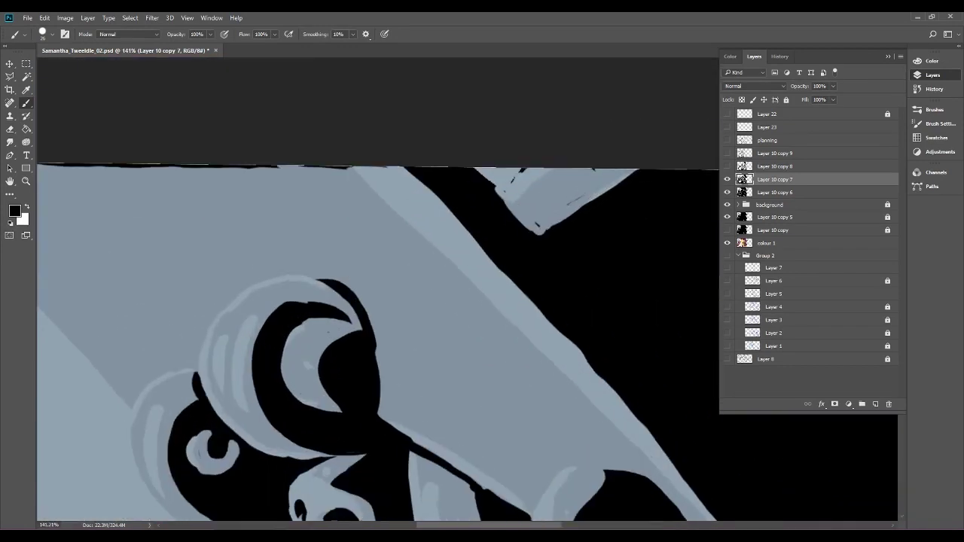
Fill the light strip between the large curl's inner ring and outer arc with black to make one thick band.
mouse_move(305, 299)
left_mouse_down()
mouse_move(345, 306)
mouse_move(330, 301)
mouse_move(345, 314)
mouse_move(349, 294)
mouse_move(336, 304)
mouse_move(351, 314)
mouse_move(351, 303)
mouse_move(369, 320)
mouse_move(370, 347)
mouse_move(381, 351)
mouse_move(342, 342)
mouse_move(372, 355)
mouse_move(359, 396)
mouse_move(380, 330)
mouse_move(338, 289)
mouse_move(357, 299)
mouse_move(355, 400)
mouse_move(367, 405)
left_mouse_up()
key("ctrl+0")
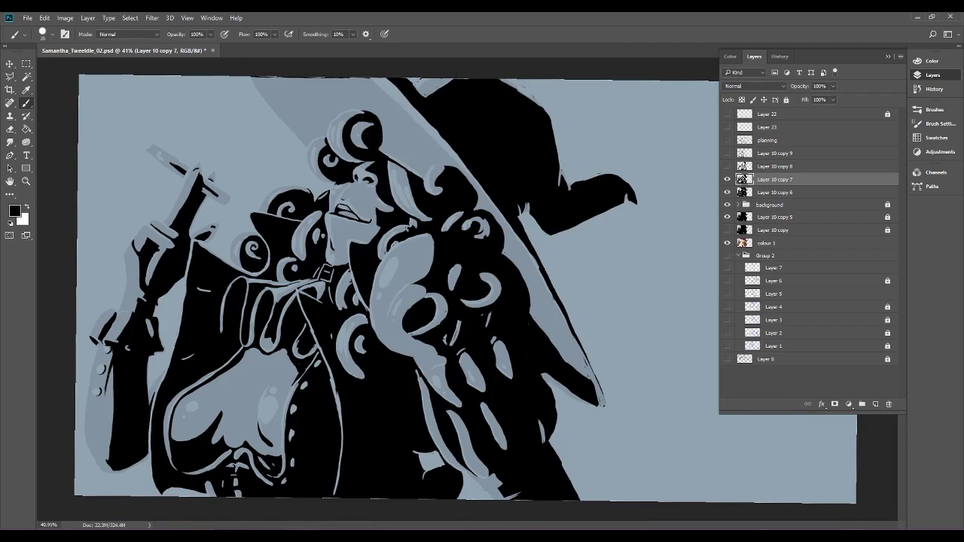
scroll(467, 170, "up", 5)
left_click_drag(377, 226, 426, 390)
mouse_move(292, 297)
left_mouse_down()
mouse_move(284, 261)
mouse_move(302, 239)
left_mouse_up()
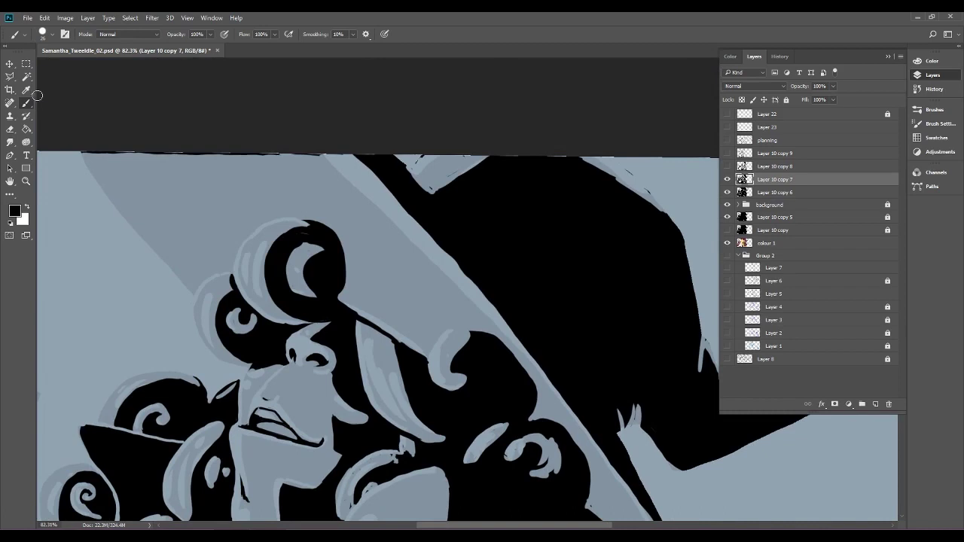
Erase a rounded hook from the crescent's upper end so the large curl's highlight becomes a spiral.
left_click(10, 129)
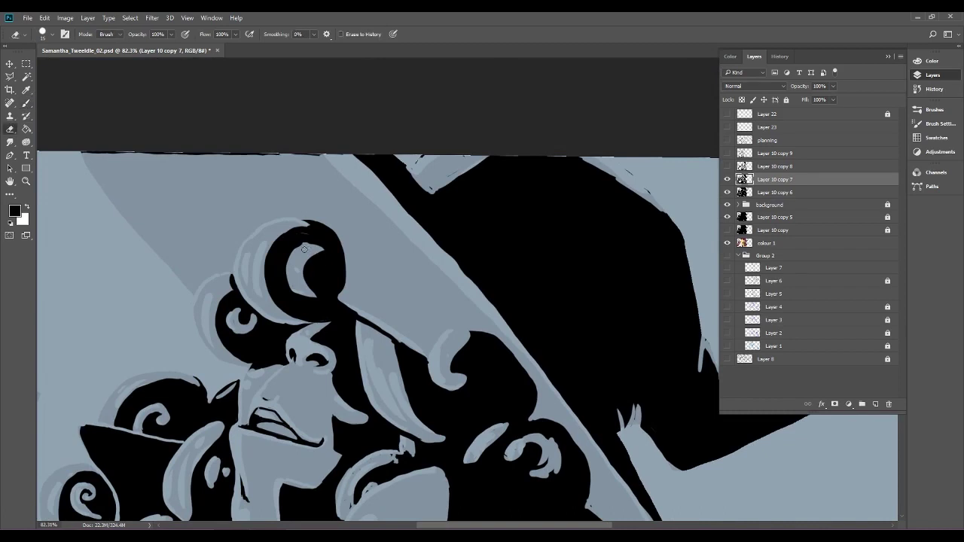
mouse_move(327, 252)
left_mouse_down()
mouse_move(312, 270)
mouse_move(317, 262)
left_mouse_up()
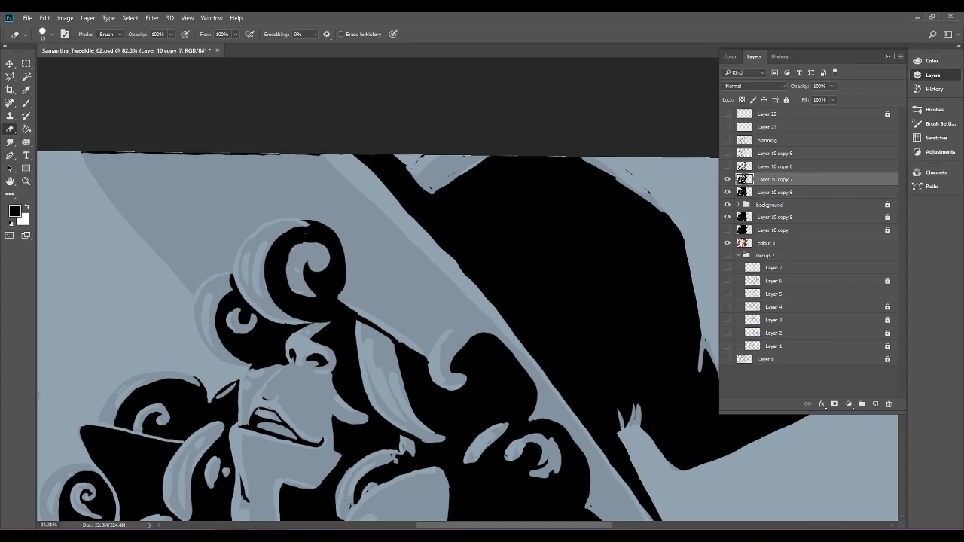
left_click_drag(344, 233, 422, 233)
Extend the black tip on the large curl's upper rim and erase its end into a thin, tapered point.
left_click(27, 103)
left_click(27, 103)
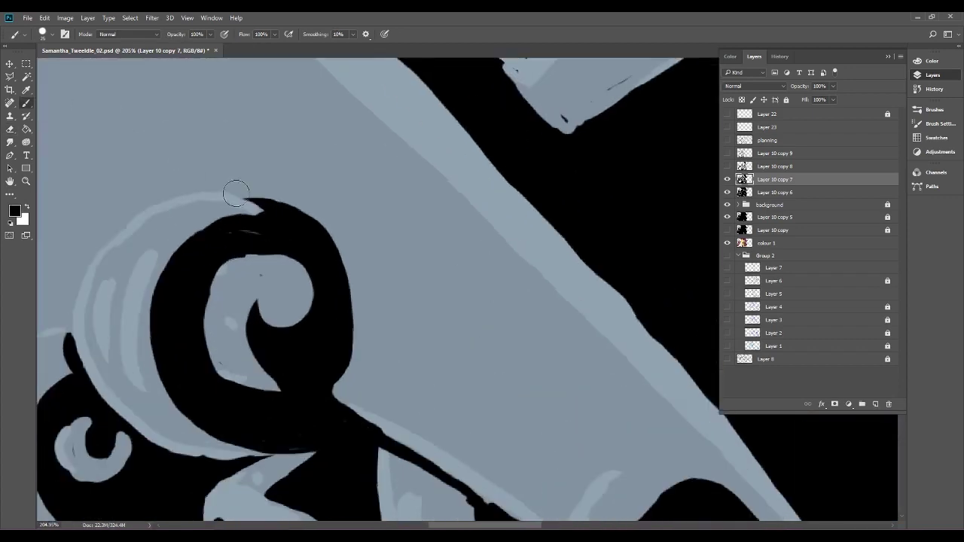
left_click_drag(230, 189, 260, 198)
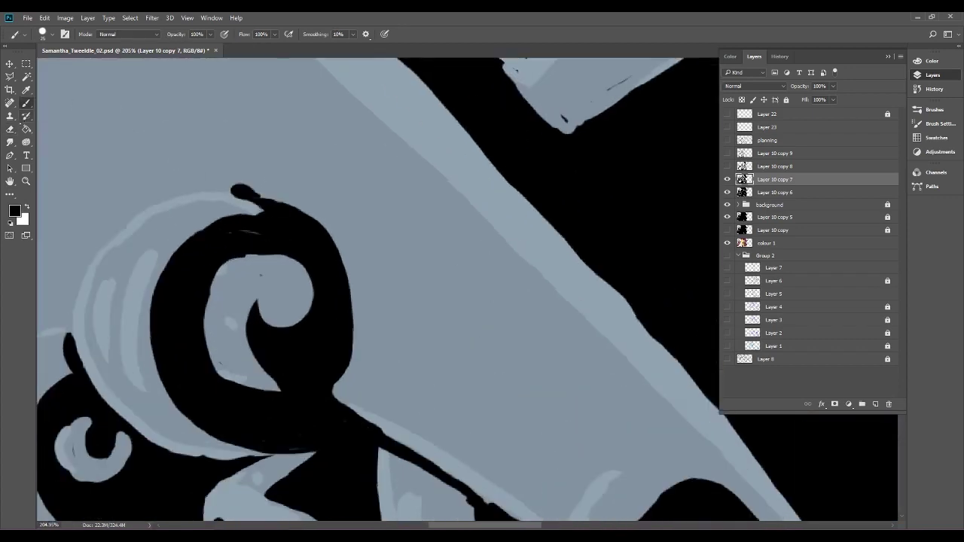
left_click(10, 129)
mouse_move(232, 183)
left_mouse_down()
mouse_move(277, 197)
mouse_move(219, 186)
mouse_move(291, 205)
mouse_move(310, 184)
mouse_move(266, 190)
mouse_move(326, 232)
mouse_move(351, 281)
mouse_move(358, 329)
left_mouse_up()
scroll(378, 289, "down", 4)
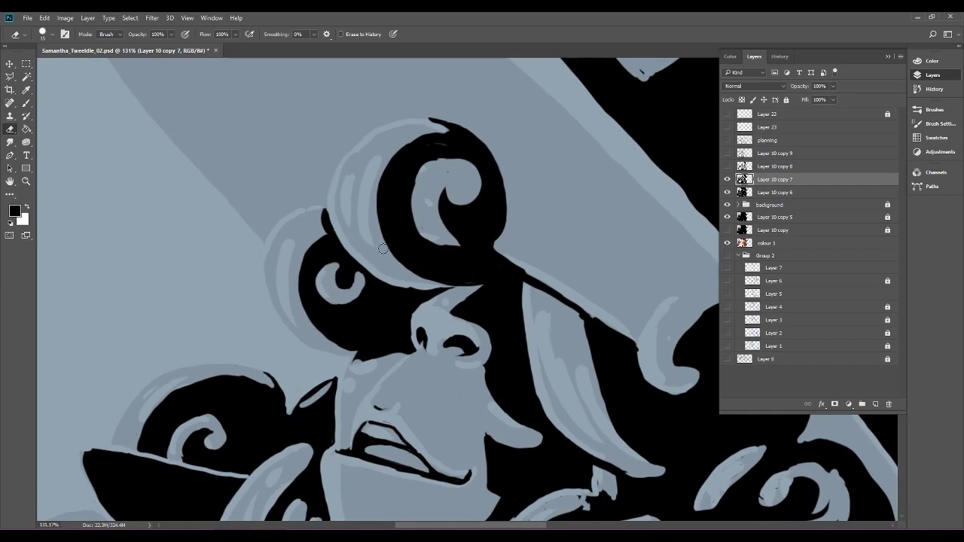
Erase the black edge where the small forehead curl meets the face and round out the light strand tip beside the cheek.
left_click_drag(399, 358, 475, 282)
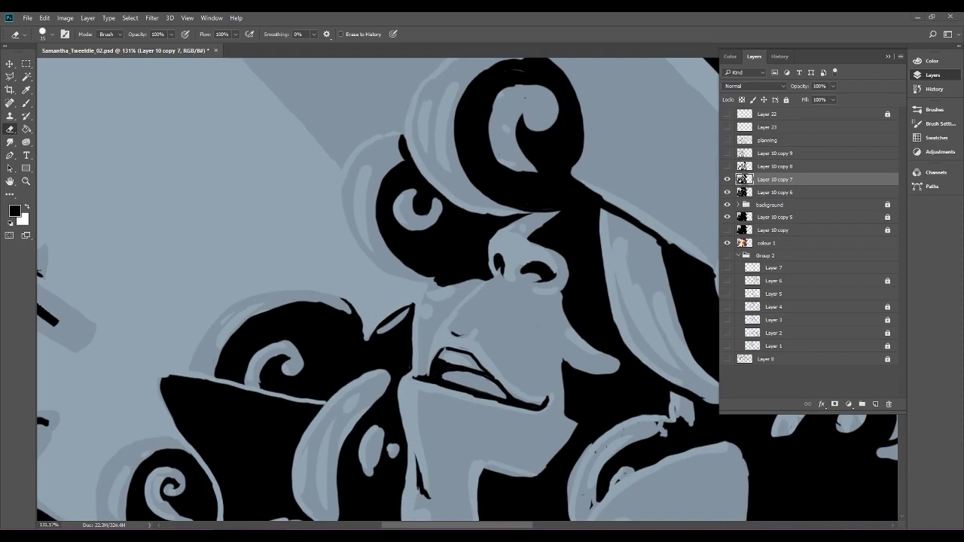
mouse_move(443, 275)
left_mouse_down()
mouse_move(486, 246)
mouse_move(480, 282)
mouse_move(438, 288)
left_mouse_up()
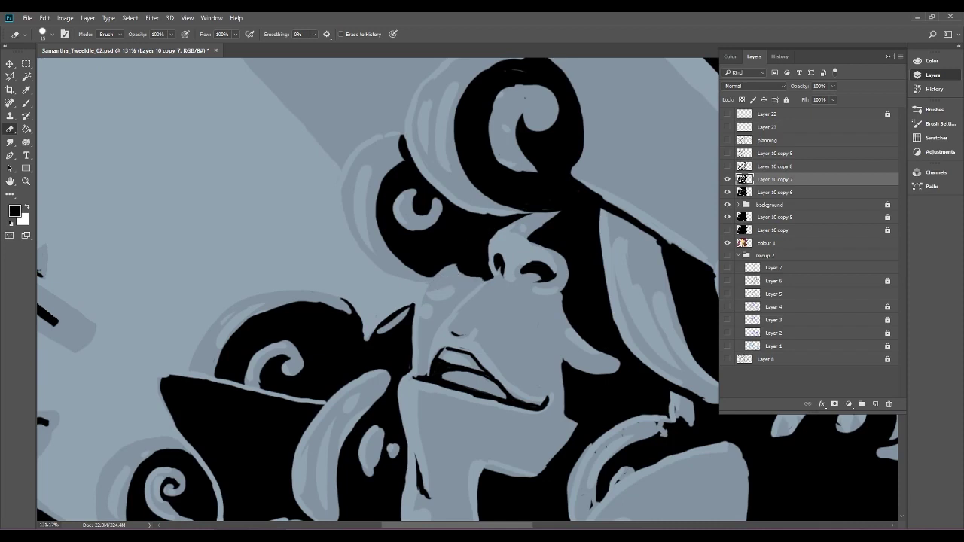
left_click_drag(528, 294, 430, 292)
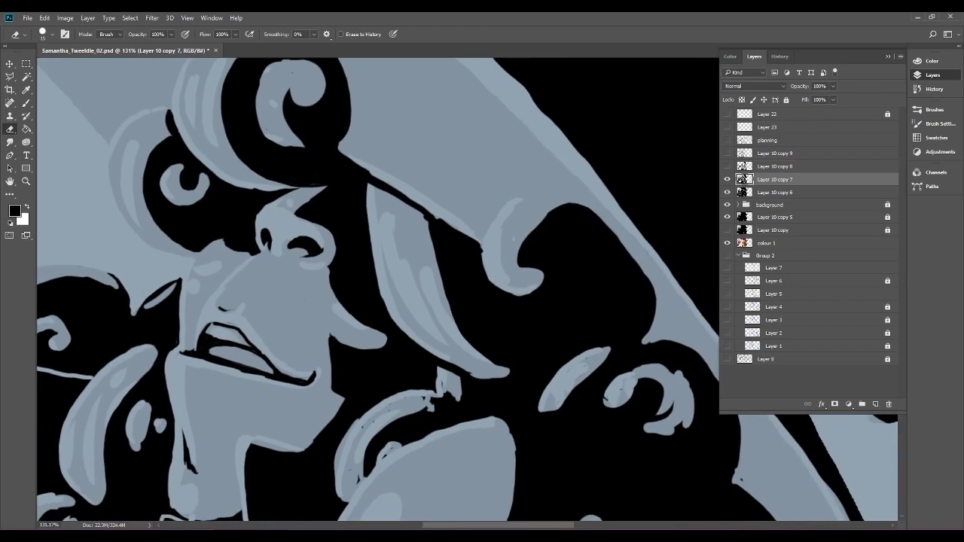
mouse_move(325, 272)
left_mouse_down()
mouse_move(340, 307)
mouse_move(388, 338)
mouse_move(370, 329)
left_mouse_up()
key("b")
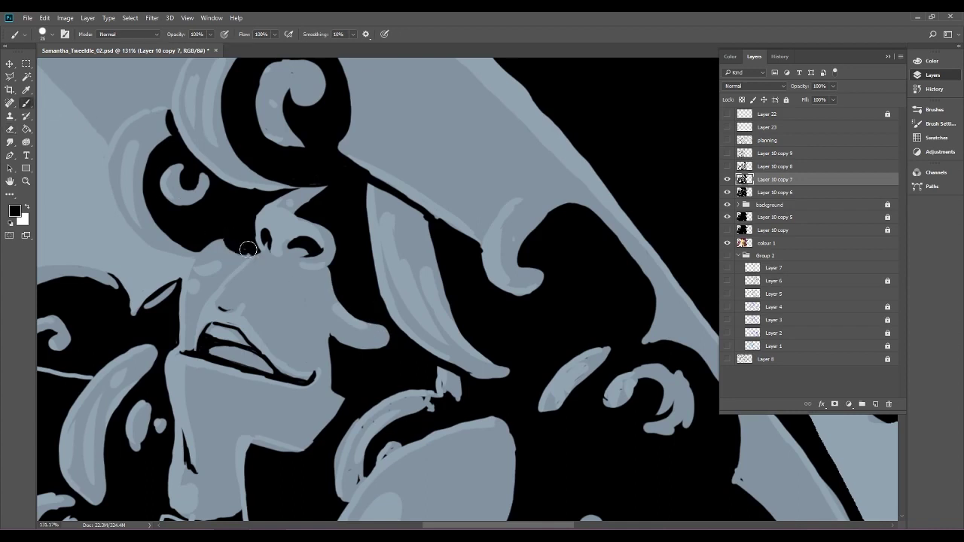
Erase the stray black marks and rough edges on the loop-shaped highlight in the hair over the shoulder.
scroll(239, 207, "down", 10)
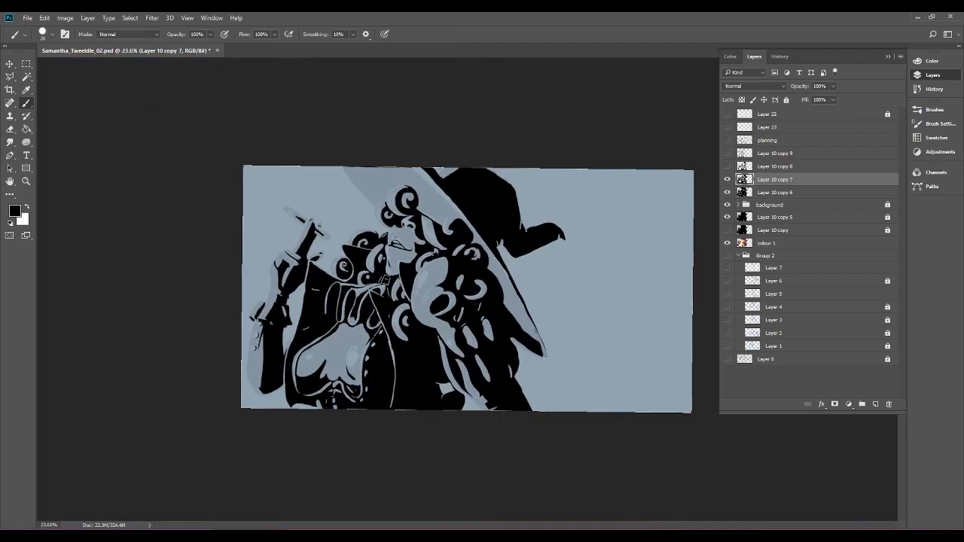
scroll(500, 296, "up", 6)
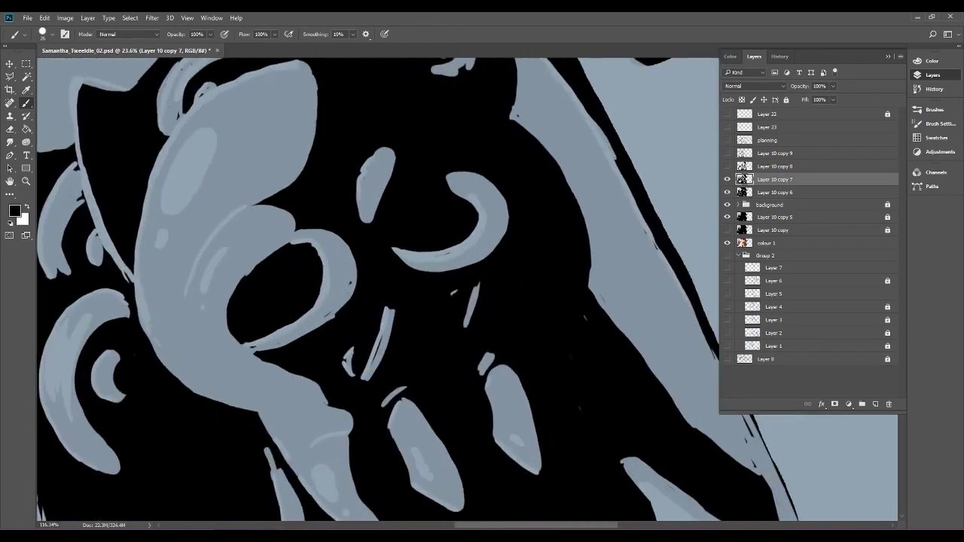
scroll(380, 226, "up", 1)
key("e")
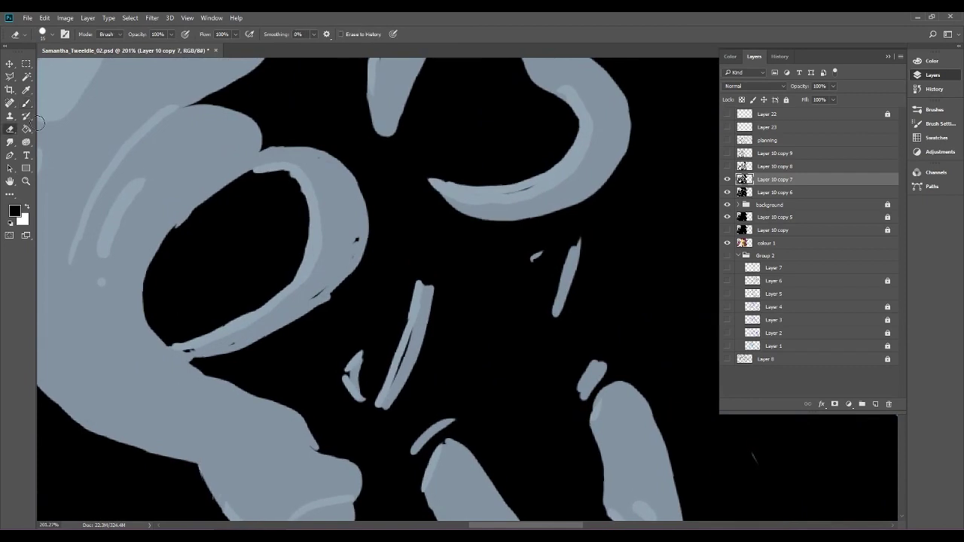
mouse_move(177, 356)
left_mouse_down()
mouse_move(226, 333)
mouse_move(163, 350)
mouse_move(230, 333)
mouse_move(310, 288)
mouse_move(209, 348)
mouse_move(241, 341)
mouse_move(320, 295)
mouse_move(340, 267)
mouse_move(295, 313)
mouse_move(336, 276)
mouse_move(312, 301)
mouse_move(360, 234)
mouse_move(301, 314)
mouse_move(343, 286)
mouse_move(361, 256)
mouse_move(364, 199)
left_mouse_up()
mouse_move(153, 259)
left_mouse_down()
mouse_move(205, 202)
mouse_move(303, 172)
mouse_move(226, 189)
mouse_move(270, 166)
mouse_move(287, 171)
mouse_move(246, 176)
left_mouse_up()
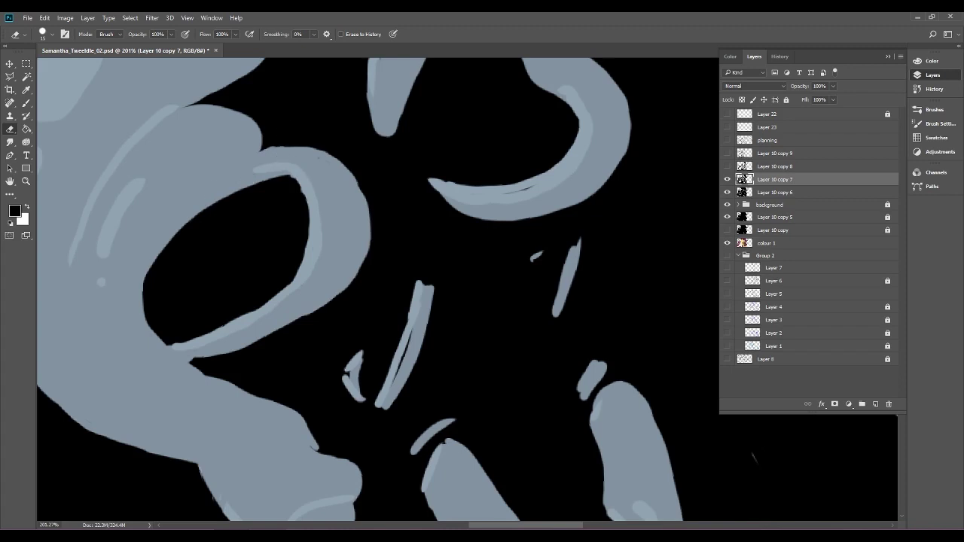
Paint the upper inner edge of the loop-shaped highlight black to make its dark opening a smooth oval.
left_click(26, 104)
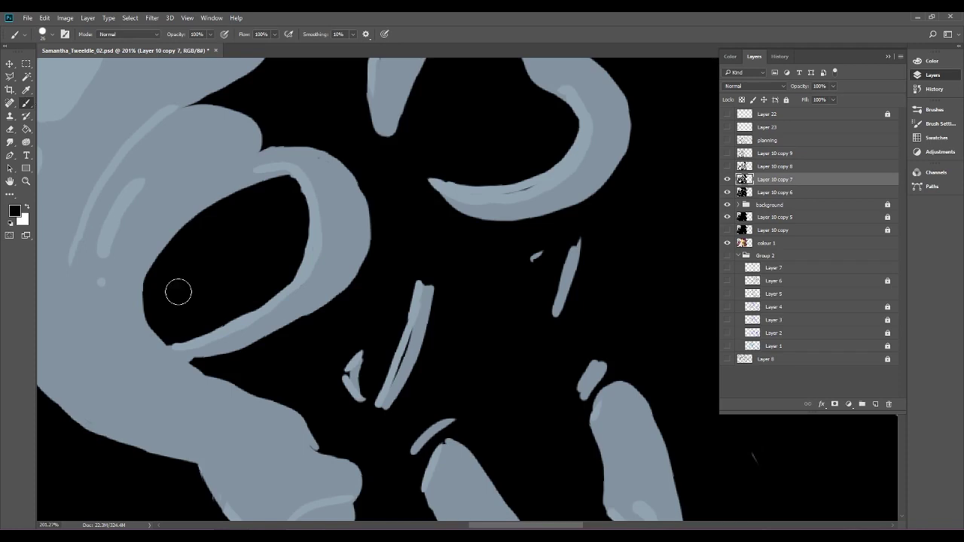
mouse_move(159, 276)
left_mouse_down()
mouse_move(206, 214)
mouse_move(234, 196)
mouse_move(285, 186)
mouse_move(239, 191)
left_mouse_up()
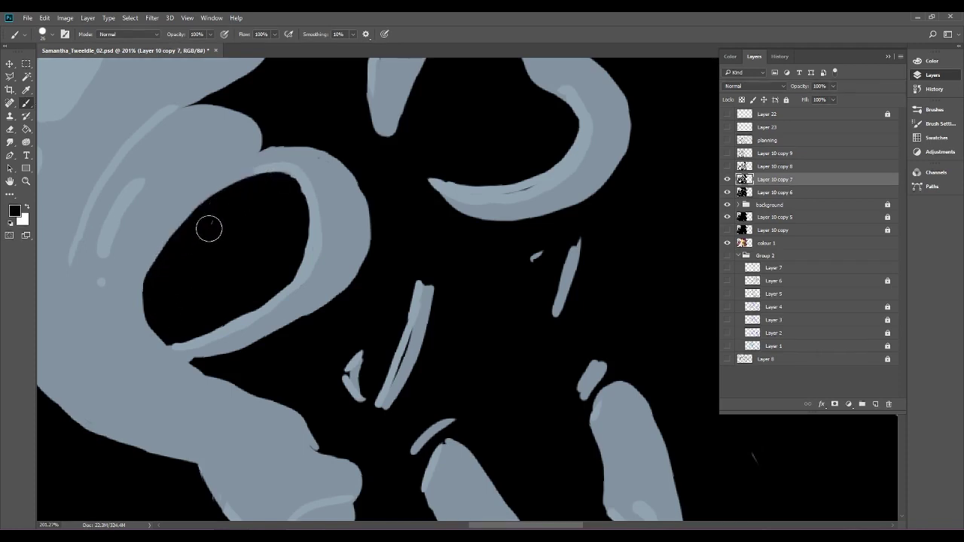
left_click_drag(233, 241, 276, 198)
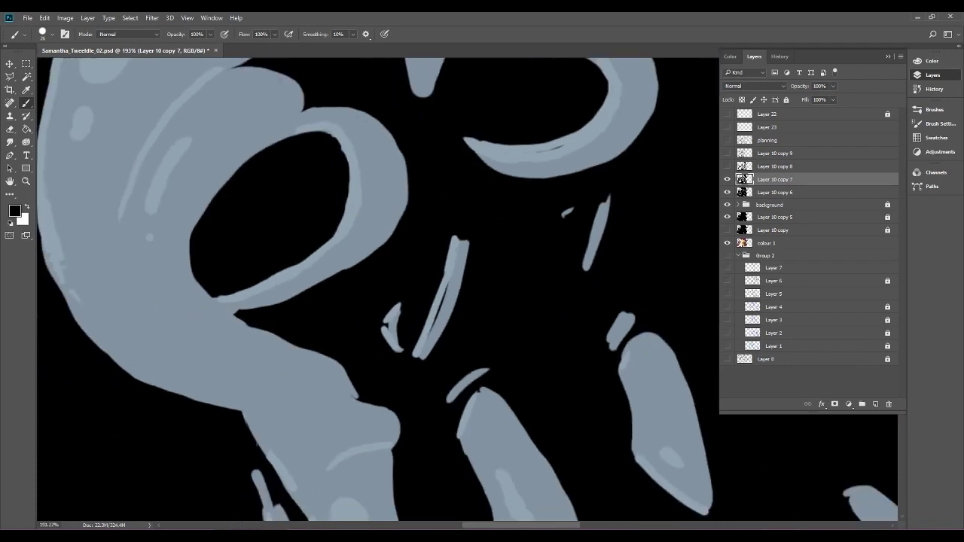
Erase the black line inside the narrow strand highlight beside the loop and round off the small highlights near it.
left_click(10, 129)
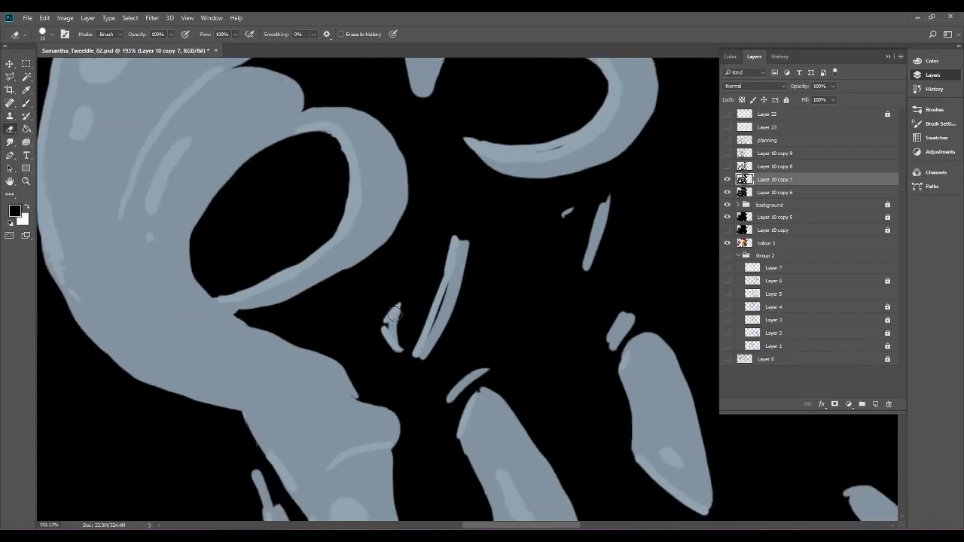
left_click_drag(419, 354, 455, 259)
left_click_drag(477, 235, 322, 258)
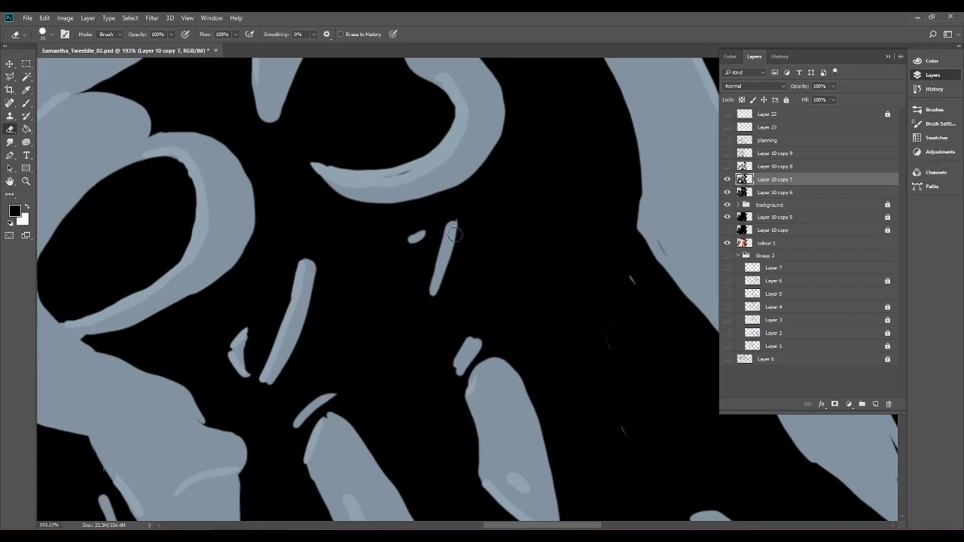
Erase the rough edges of the long light hair locks below the loop into smooth, continuous curves.
left_click_drag(324, 324, 397, 194)
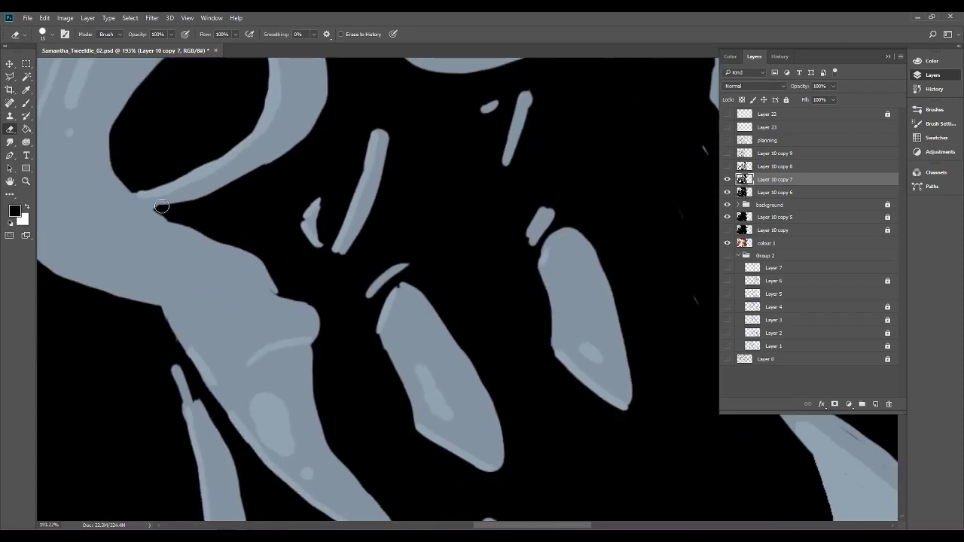
mouse_move(161, 206)
left_mouse_down()
mouse_move(251, 262)
mouse_move(272, 286)
mouse_move(267, 304)
mouse_move(291, 300)
mouse_move(311, 321)
mouse_move(317, 309)
mouse_move(312, 327)
mouse_move(286, 301)
mouse_move(310, 359)
mouse_move(308, 346)
mouse_move(315, 393)
mouse_move(342, 435)
left_mouse_up()
mouse_move(172, 317)
left_mouse_down()
mouse_move(162, 305)
mouse_move(241, 434)
mouse_move(307, 498)
mouse_move(342, 512)
mouse_move(407, 350)
left_mouse_up()
mouse_move(249, 225)
left_mouse_down()
mouse_move(241, 214)
mouse_move(288, 288)
mouse_move(250, 243)
mouse_move(265, 292)
mouse_move(276, 273)
mouse_move(313, 364)
mouse_move(275, 227)
left_mouse_up()
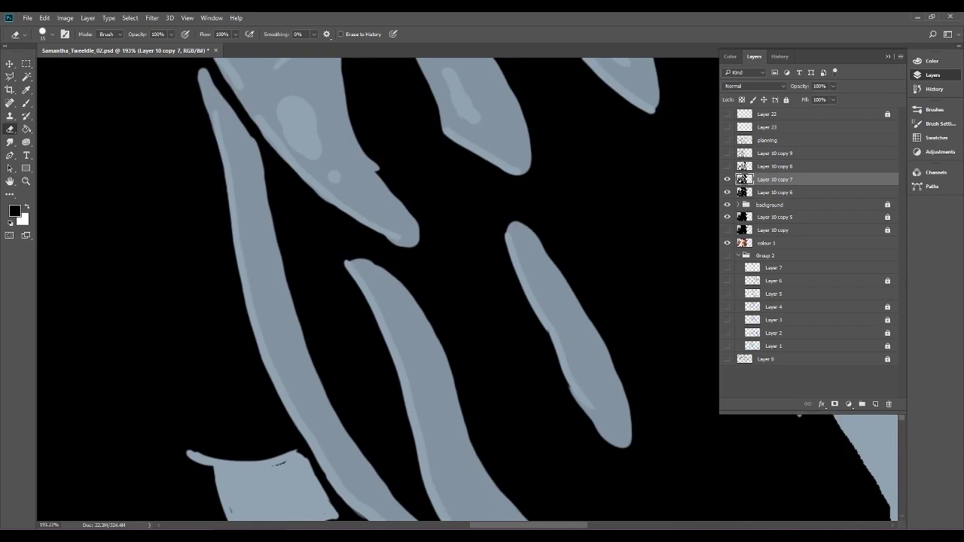
Clean up the square patch, strand ends and spike near the canvas's lower edge, and smooth the thin sliver by the hair's outer edge.
left_click_drag(467, 376, 459, 204)
scroll(460, 204, "down", 1)
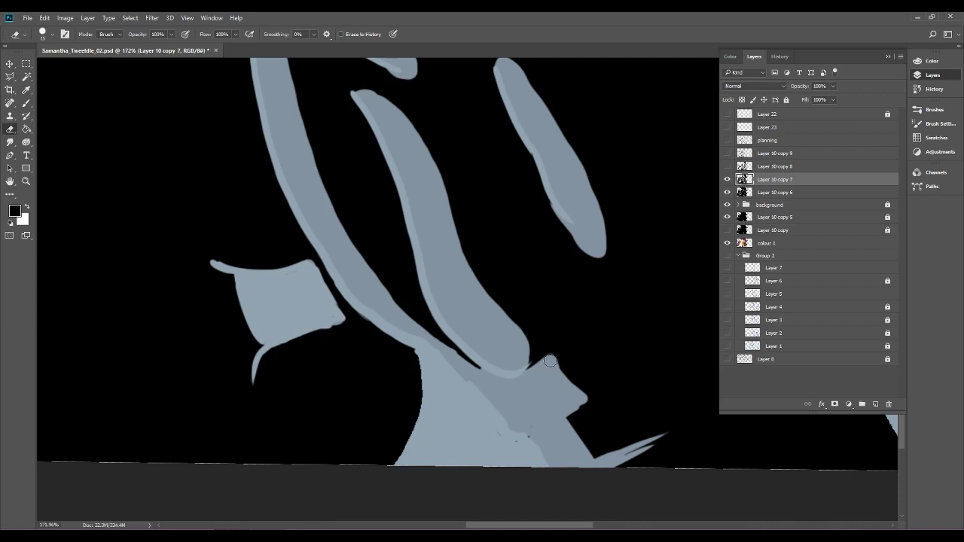
scroll(419, 281, "down", 8)
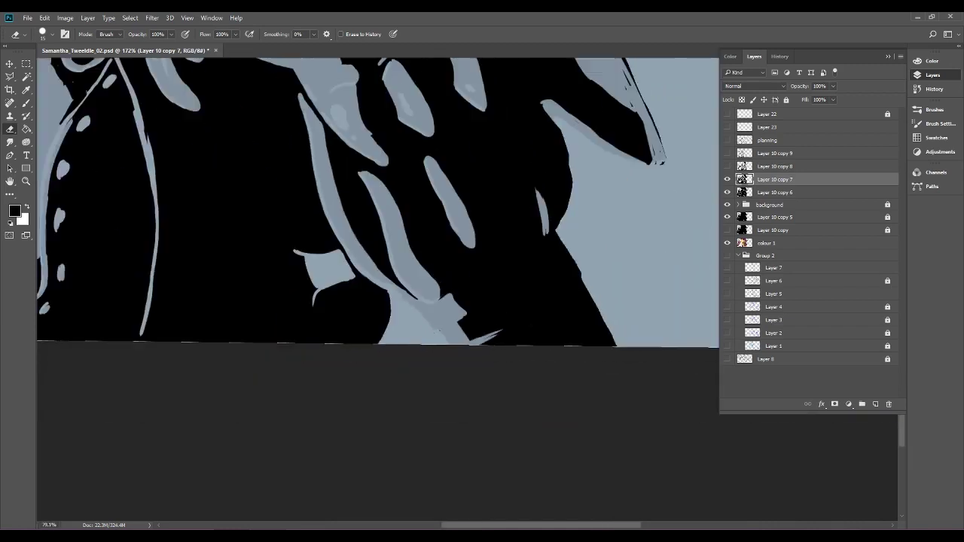
scroll(550, 323, "up", 5)
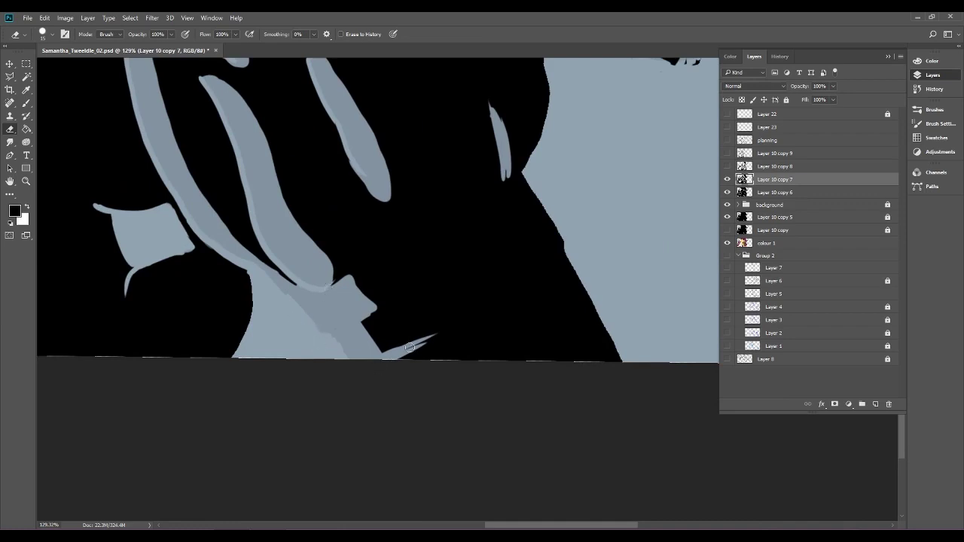
left_click_drag(450, 305, 241, 464)
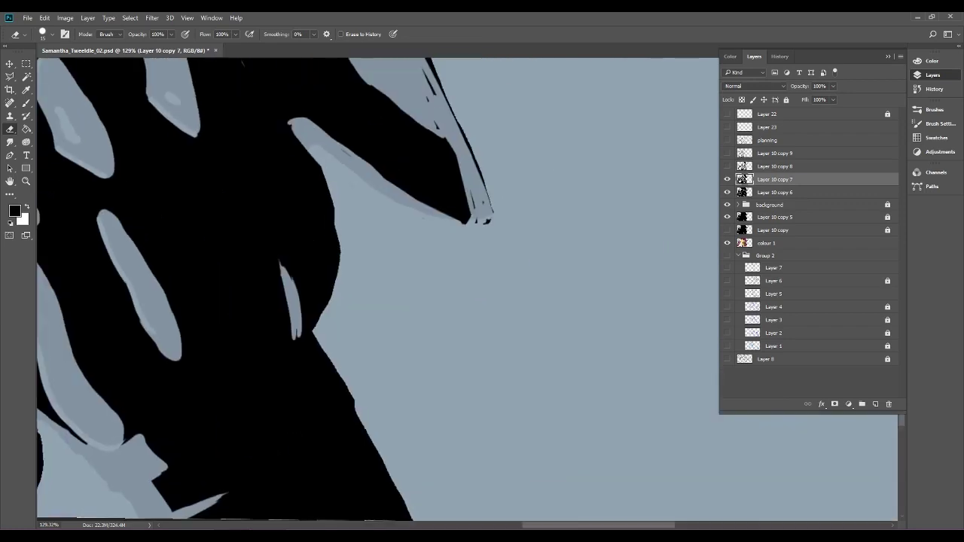
left_click_drag(283, 265, 298, 331)
Clear stray black specks from the hat brim's light underside and paint its inner edge black into a straighter, narrower taper.
left_click_drag(420, 69, 241, 223)
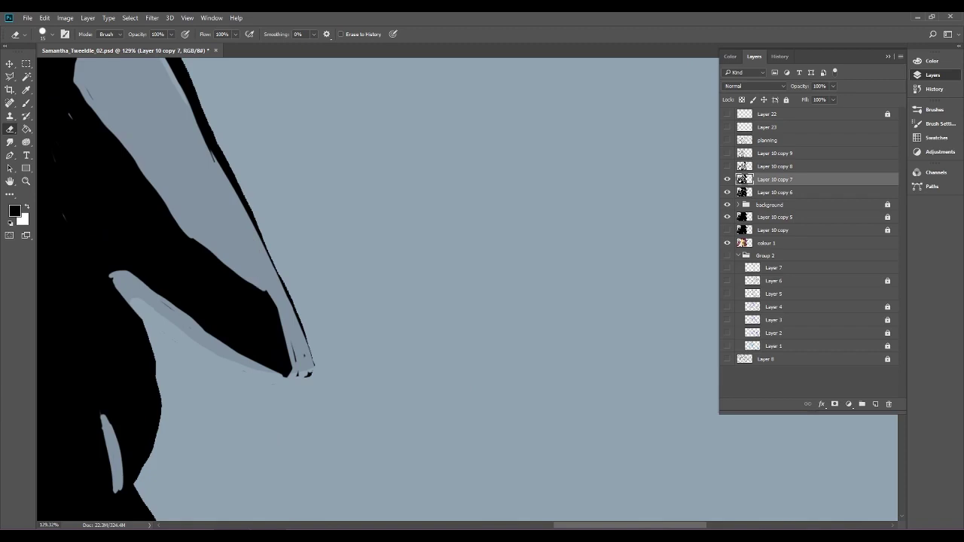
scroll(335, 366, "down", 5)
scroll(335, 366, "up", 3)
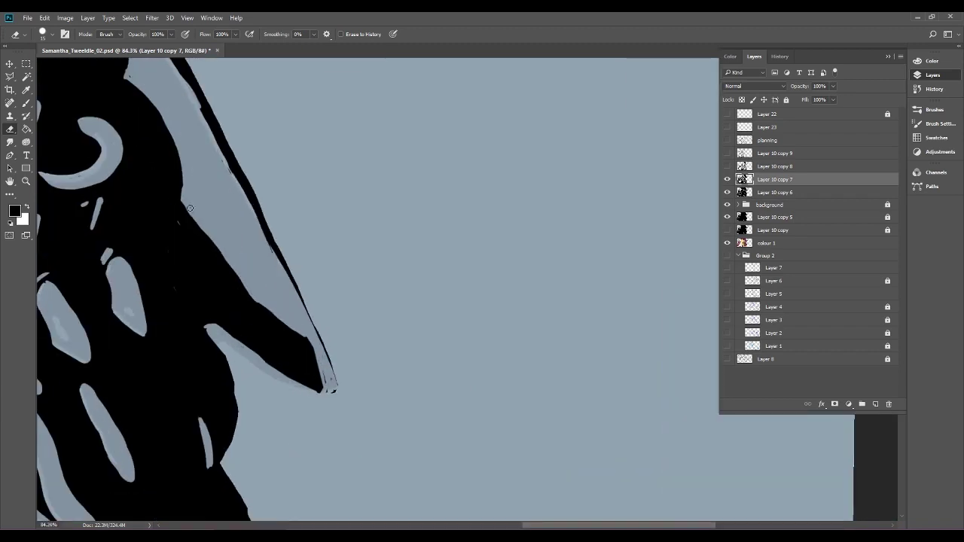
key("b")
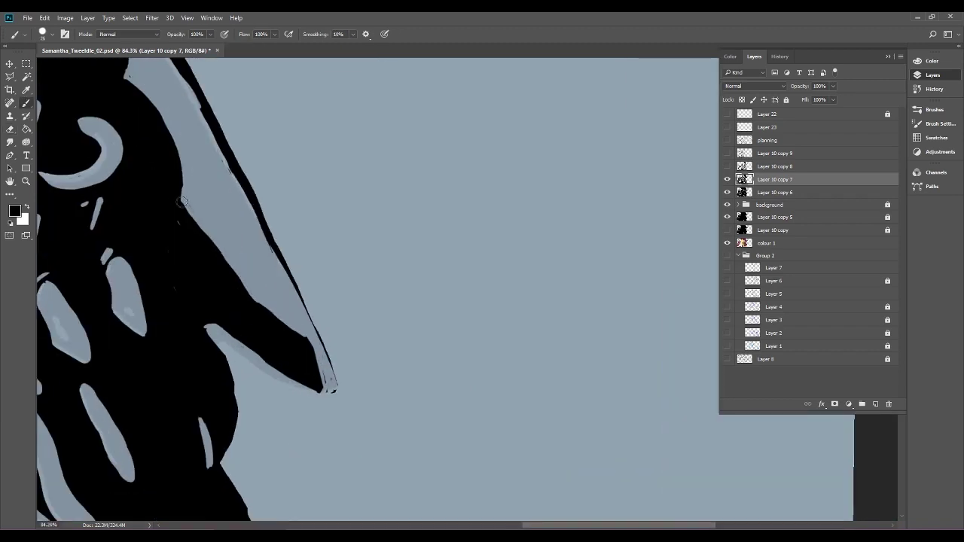
mouse_move(180, 192)
left_mouse_down()
mouse_move(290, 345)
mouse_move(242, 268)
mouse_move(255, 301)
mouse_move(312, 348)
mouse_move(318, 382)
mouse_move(271, 291)
mouse_move(178, 181)
mouse_move(289, 336)
mouse_move(249, 266)
mouse_move(275, 302)
mouse_move(263, 287)
mouse_move(278, 326)
mouse_move(175, 213)
mouse_move(182, 236)
left_mouse_up()
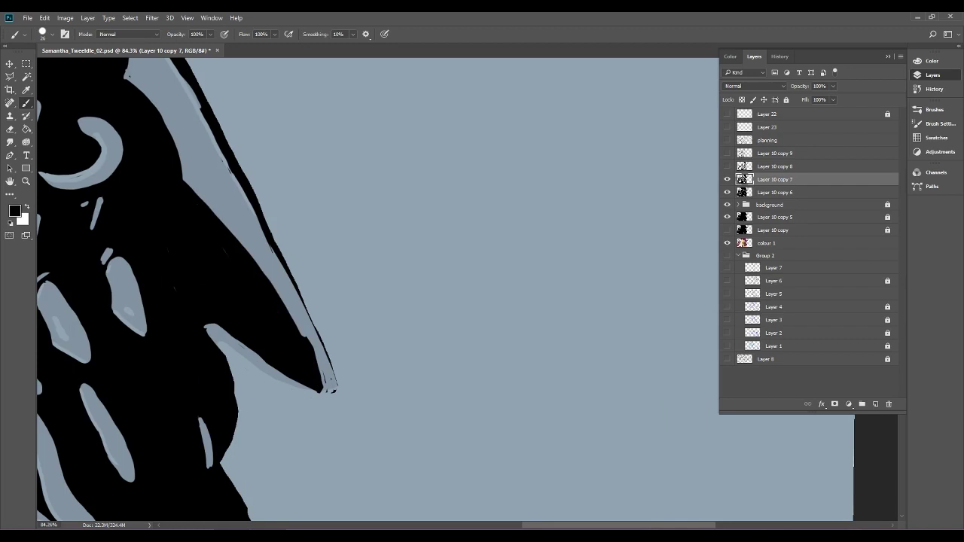
Erase a thin light line parallel to the brim's inner edge and clear the black marks at the brim's pointed tip.
left_click(10, 129)
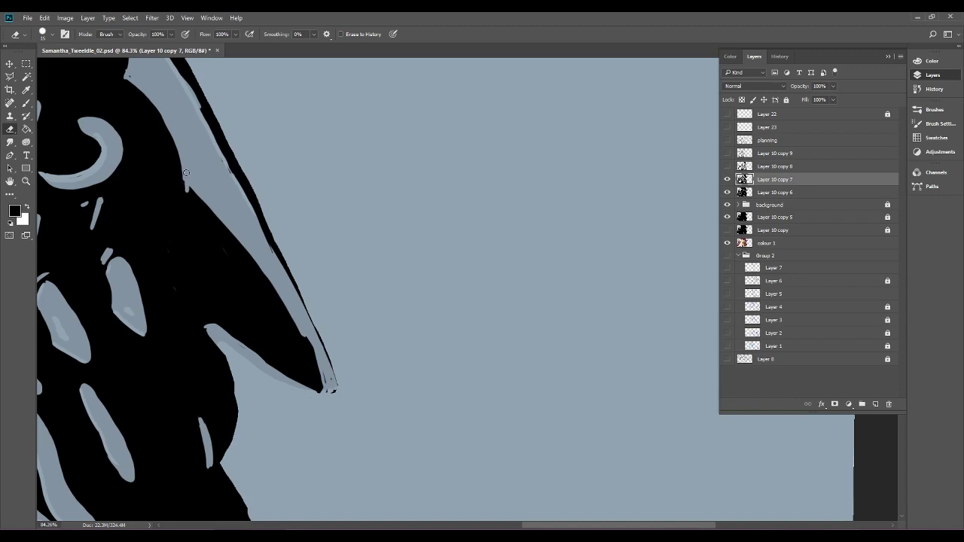
mouse_move(195, 202)
left_mouse_down()
mouse_move(288, 314)
mouse_move(322, 383)
left_mouse_up()
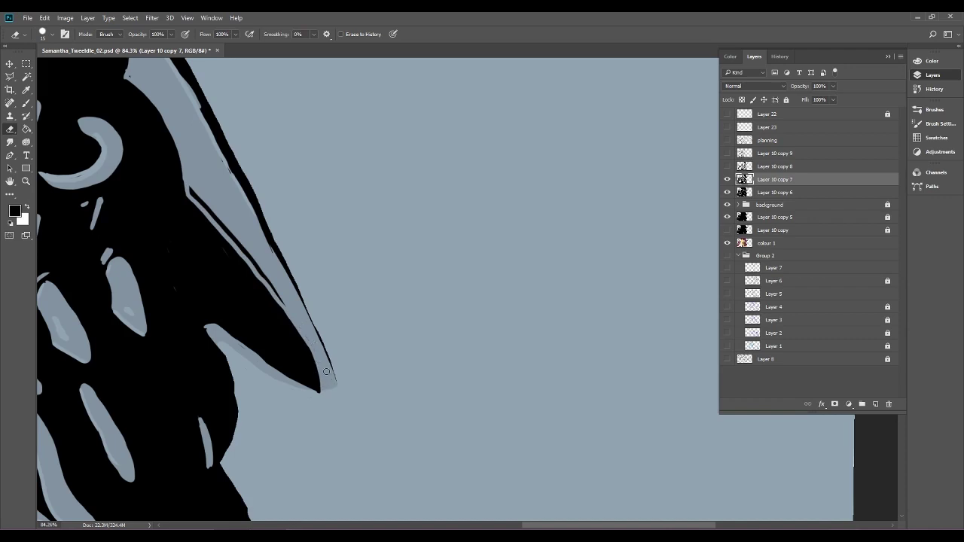
Erase the black sliver along the inner edge of the hat brim's light underside and touch up its opposite edge.
left_click_drag(285, 306, 190, 188)
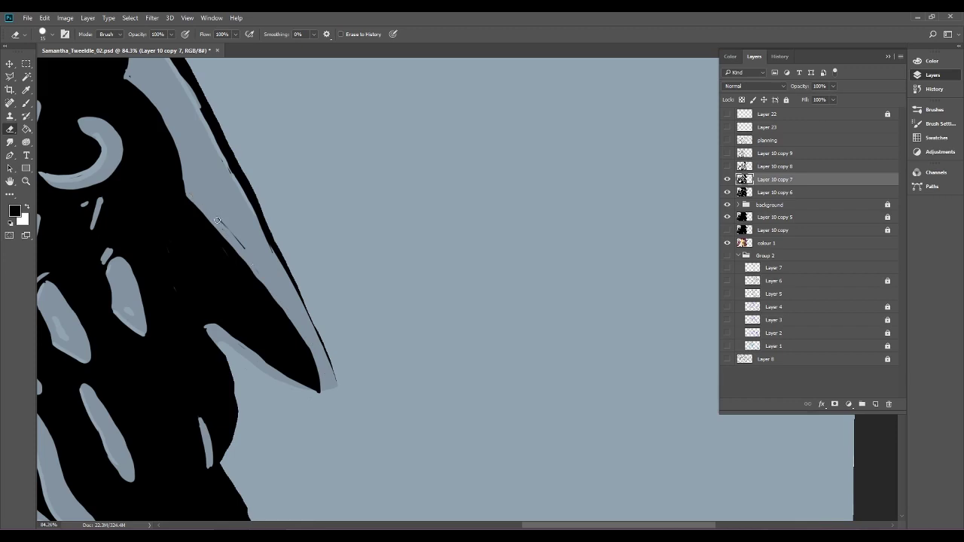
scroll(374, 373, "down", 3)
scroll(327, 178, "up", 6)
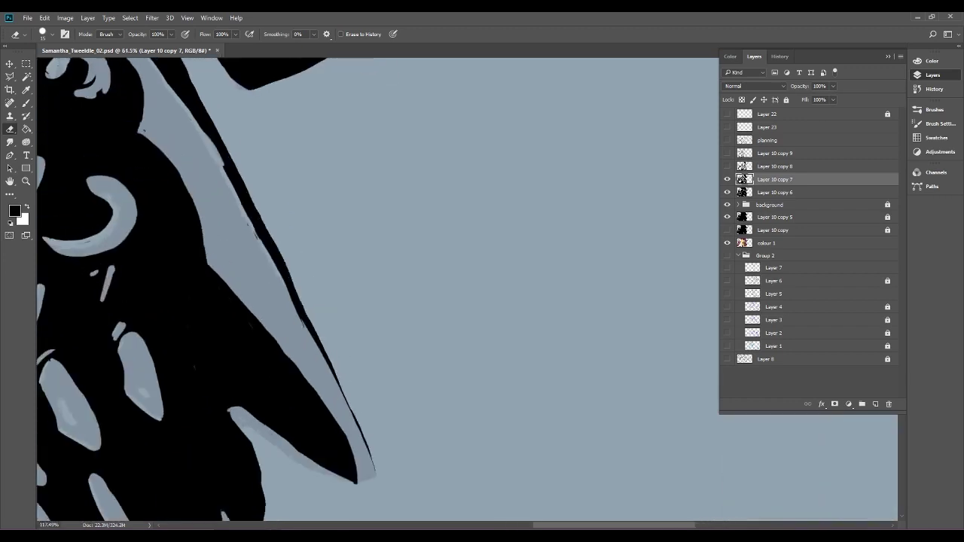
left_click_drag(190, 160, 199, 189)
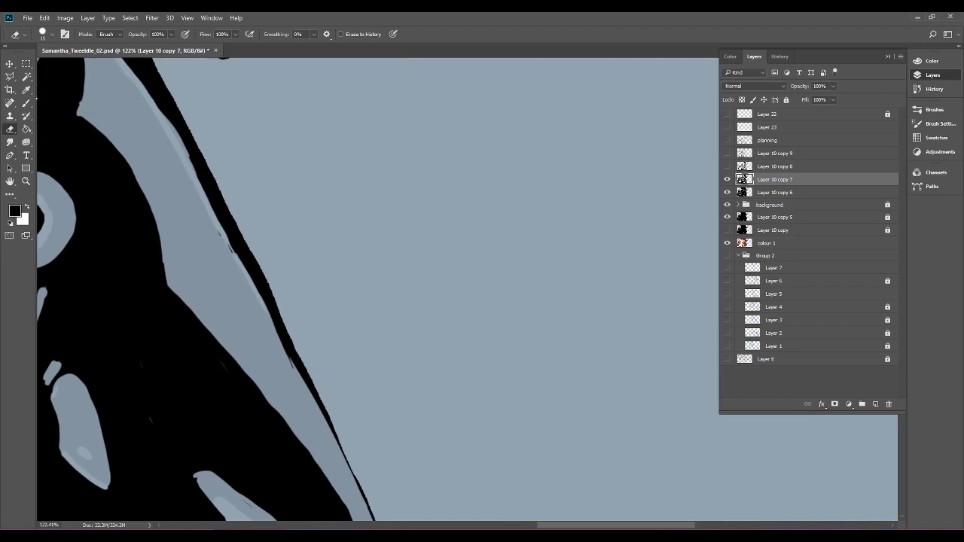
Refine the brim's thin outer black line, erasing its tail near the pointed tip and the stray marks along its inner edge.
key("b")
mouse_move(168, 106)
left_mouse_down()
mouse_move(187, 143)
mouse_move(159, 89)
mouse_move(277, 325)
left_mouse_up()
left_click_drag(327, 410, 302, 308)
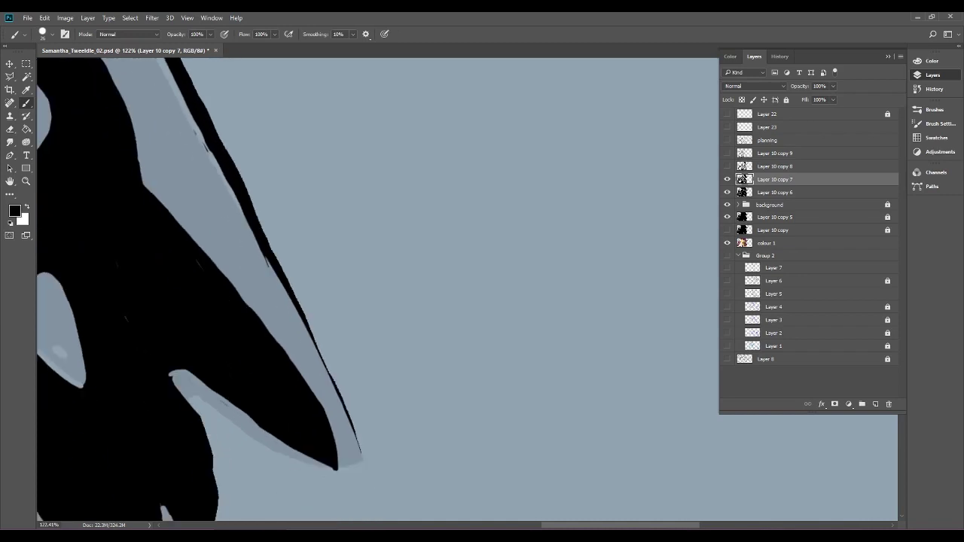
left_click(9, 129)
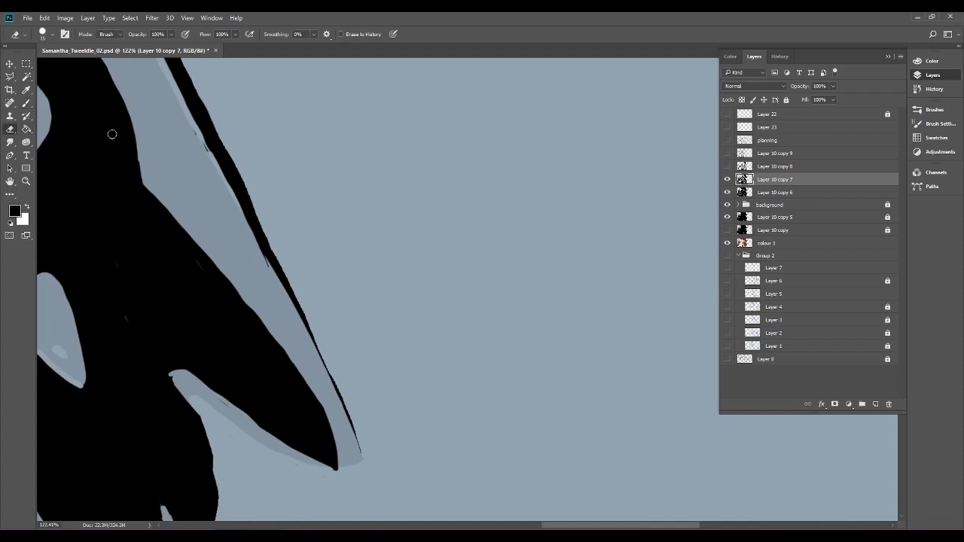
left_click_drag(358, 425, 318, 350)
left_click_drag(275, 283, 290, 310)
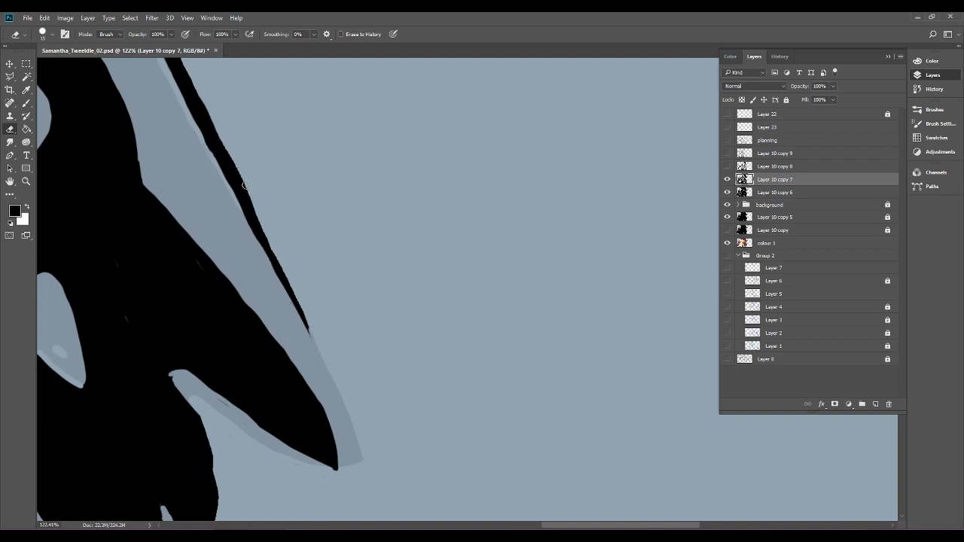
Show Layer 4 in Group 2 and toggle Layer 10 copy 7 off and on to compare the hat's shape.
left_click_drag(294, 288, 322, 446)
left_click_drag(301, 263, 366, 417)
left_click_drag(365, 264, 298, 344)
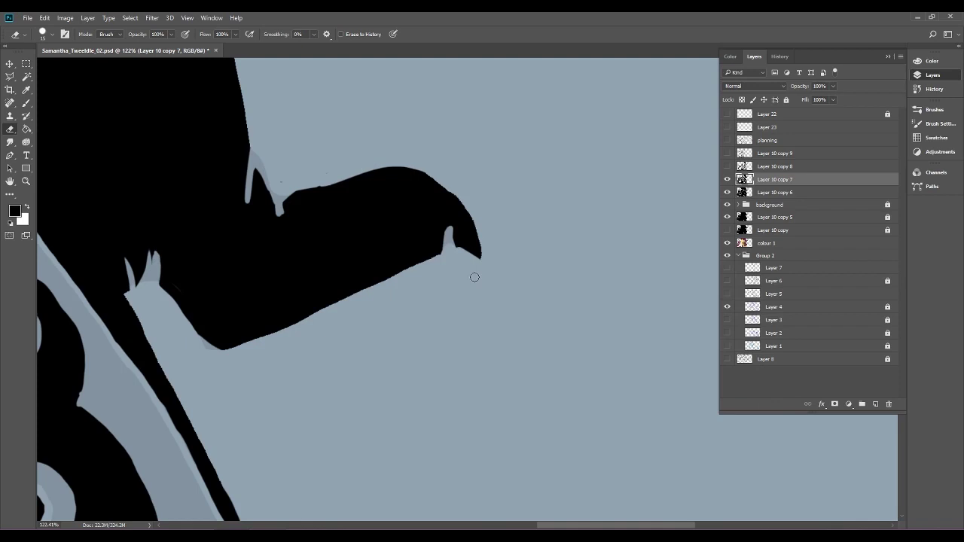
scroll(464, 302, "down", 5)
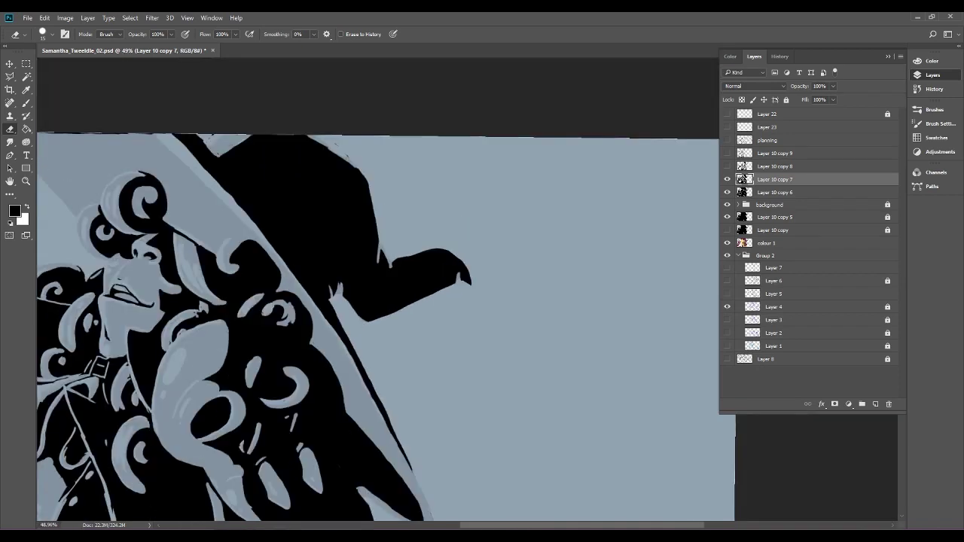
left_click(729, 180)
left_click(729, 183)
Erase the hat crown's rough outer edge into a smooth curve and clear the stray black marks beside it.
scroll(349, 274, "up", 5)
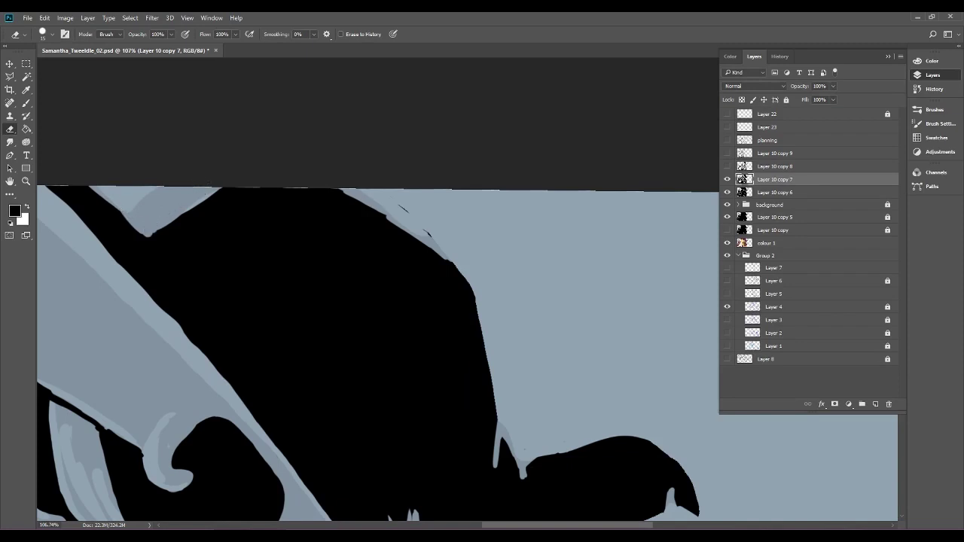
left_click_drag(452, 263, 346, 293)
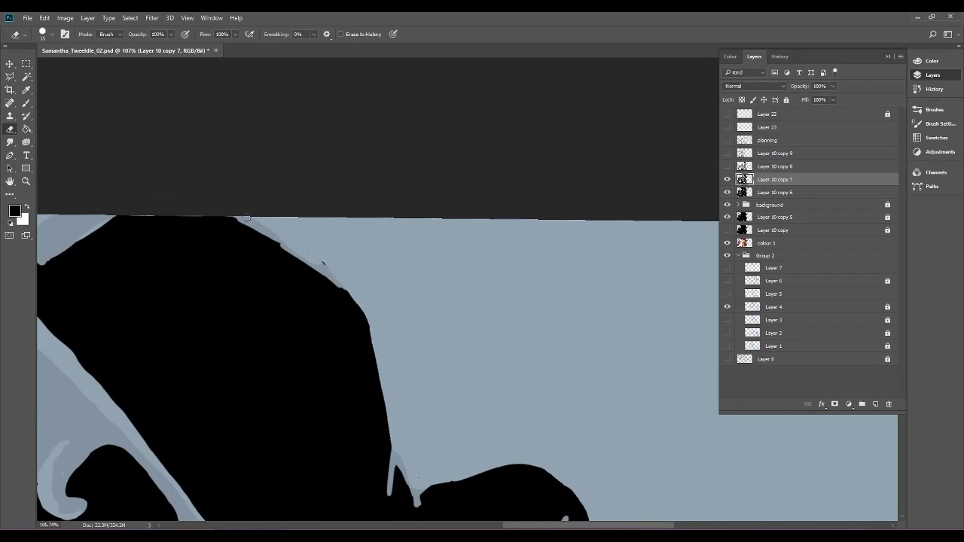
mouse_move(230, 214)
left_mouse_down()
mouse_move(309, 269)
mouse_move(370, 330)
left_mouse_up()
left_click_drag(309, 263, 350, 303)
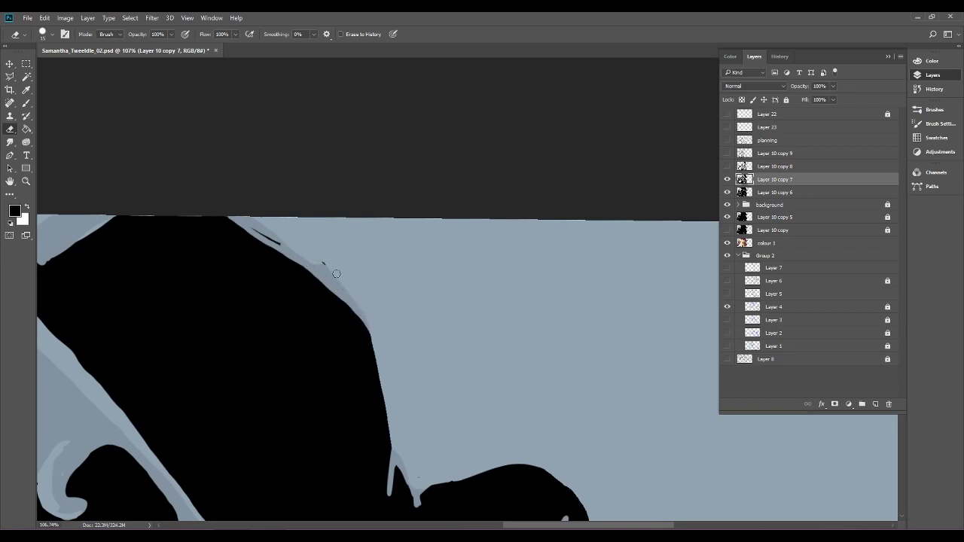
left_click_drag(267, 240, 246, 225)
mouse_move(334, 287)
left_mouse_down()
mouse_move(384, 388)
mouse_move(370, 344)
mouse_move(378, 365)
mouse_move(333, 358)
mouse_move(317, 237)
left_mouse_up()
scroll(379, 365, "down", 2)
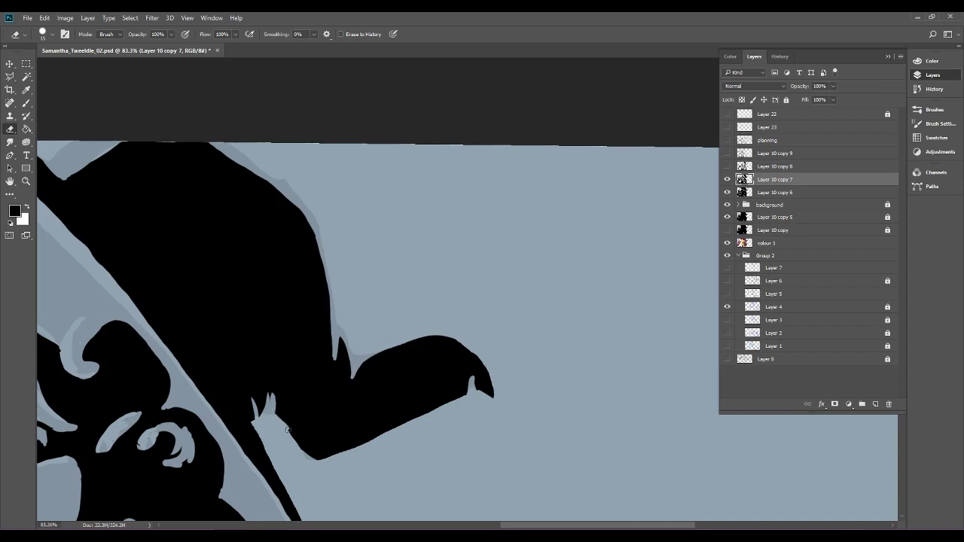
Set the eraser to 32 px and trim the upturned brim's lower and upper edges into smooth curves.
left_click_drag(276, 412, 291, 434)
scroll(348, 465, "up", 3)
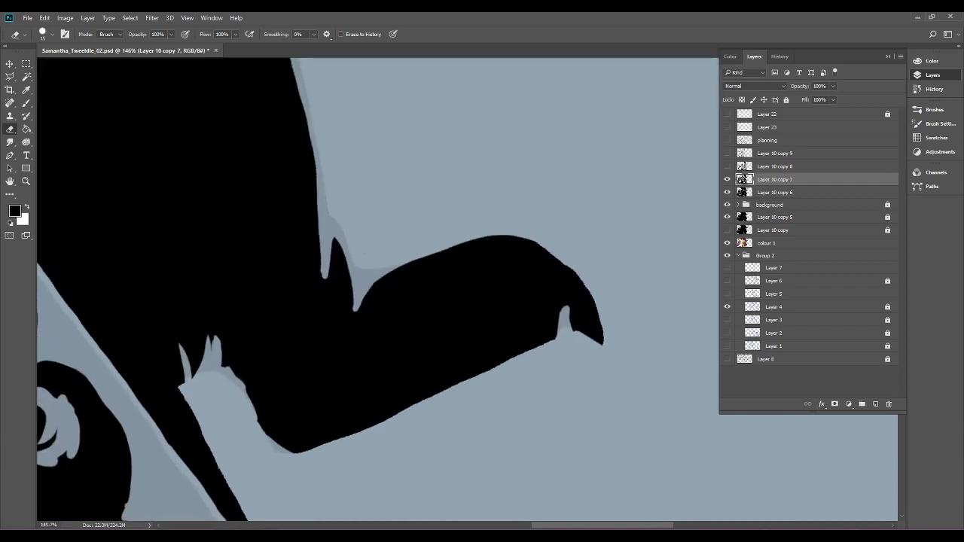
left_click(52, 34)
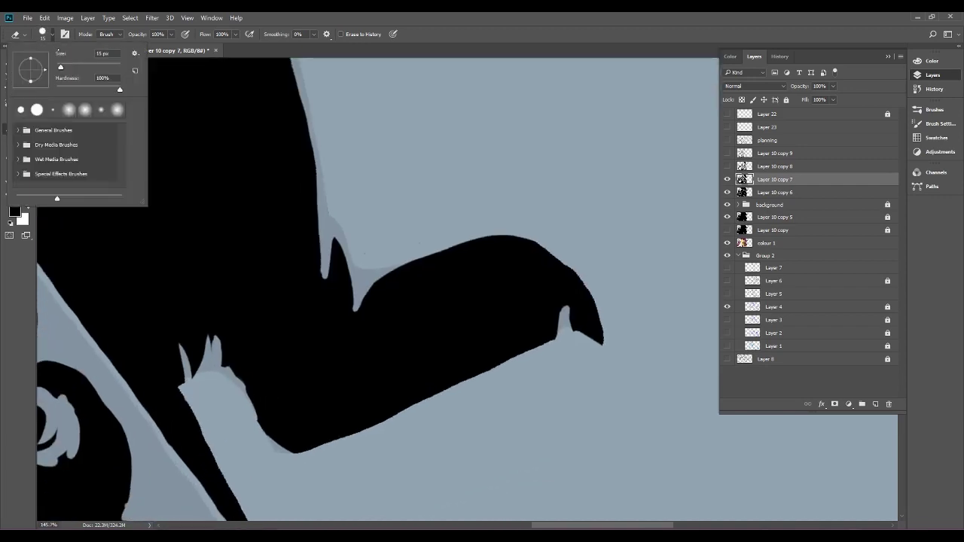
left_click(66, 66)
mouse_move(221, 373)
left_mouse_down()
mouse_move(281, 452)
mouse_move(296, 446)
mouse_move(289, 460)
mouse_move(510, 353)
mouse_move(562, 334)
mouse_move(608, 340)
left_mouse_up()
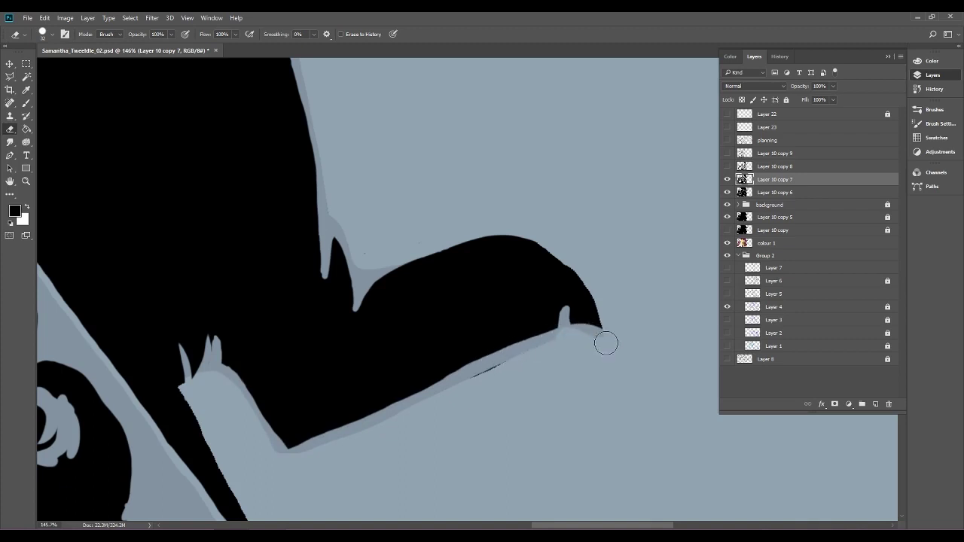
left_click_drag(452, 396, 584, 346)
mouse_move(272, 437)
left_mouse_down()
mouse_move(304, 446)
mouse_move(332, 433)
left_mouse_up()
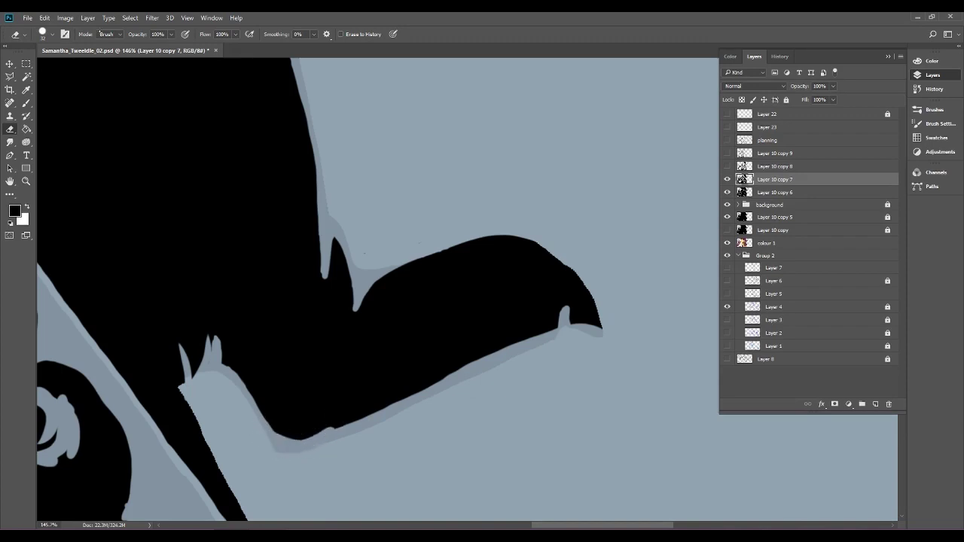
mouse_move(366, 263)
left_mouse_down()
mouse_move(505, 238)
mouse_move(565, 264)
mouse_move(593, 292)
mouse_move(589, 333)
mouse_move(599, 318)
left_mouse_up()
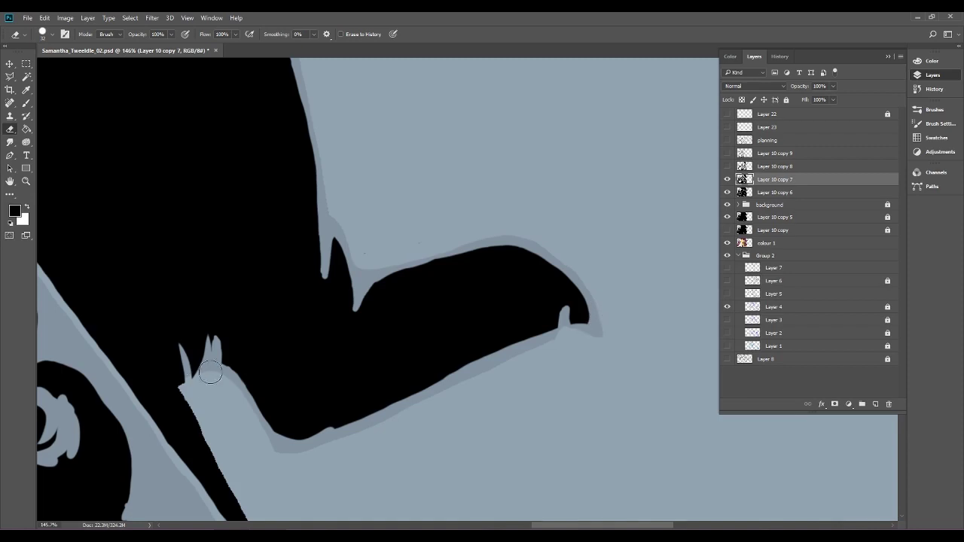
left_click_drag(183, 380, 191, 373)
Set the eraser to 14 px and clean the jagged edge of the curl highlight beside the collar line below the chin.
key("ctrl+0")
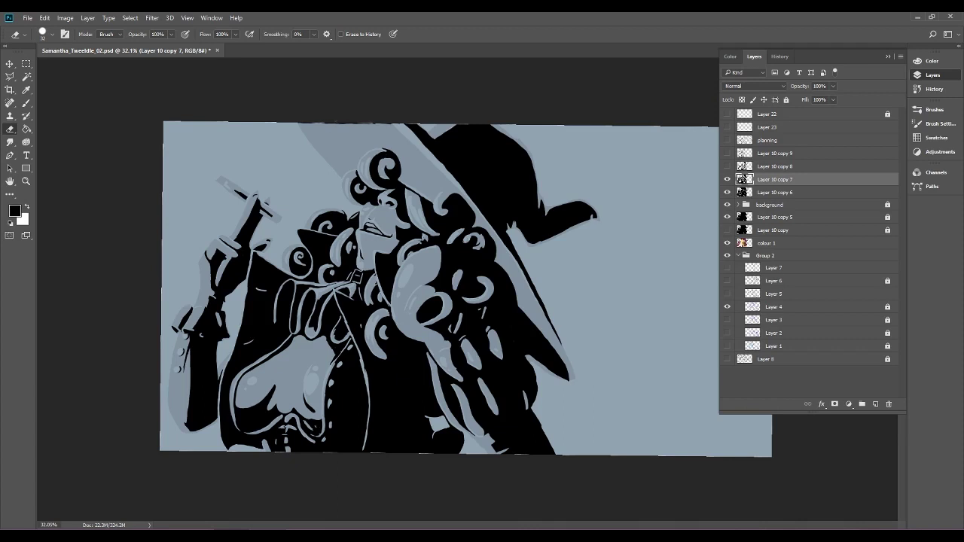
scroll(477, 321, "up", 5)
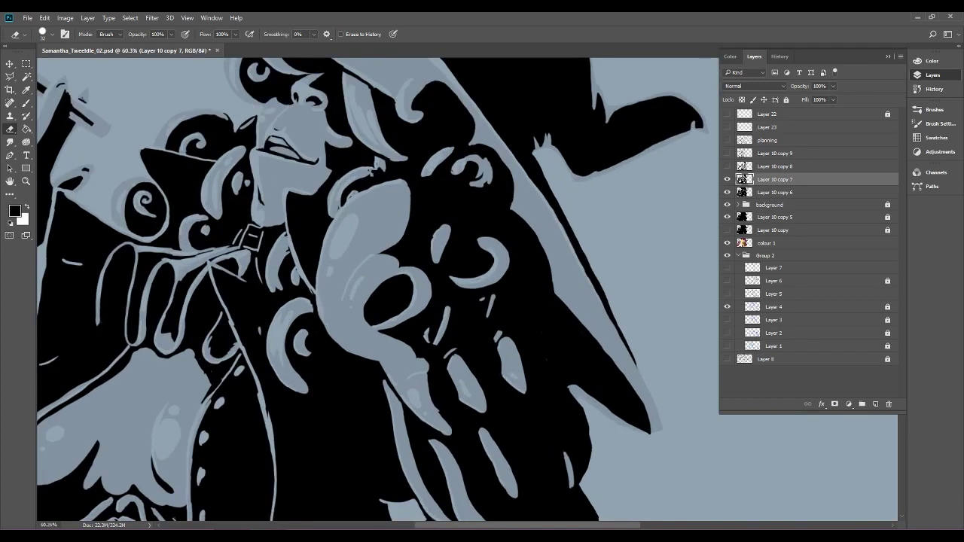
scroll(286, 196, "up", 3)
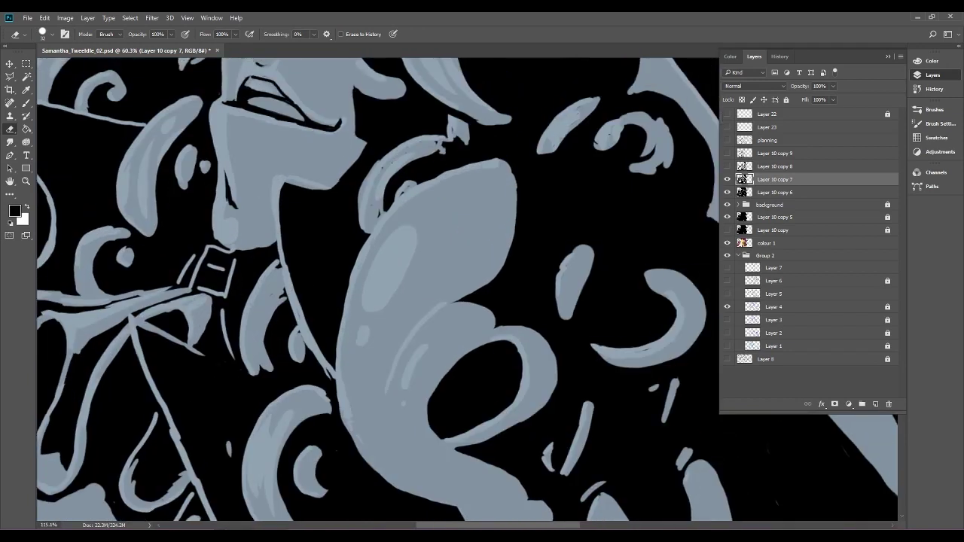
scroll(316, 290, "up", 3)
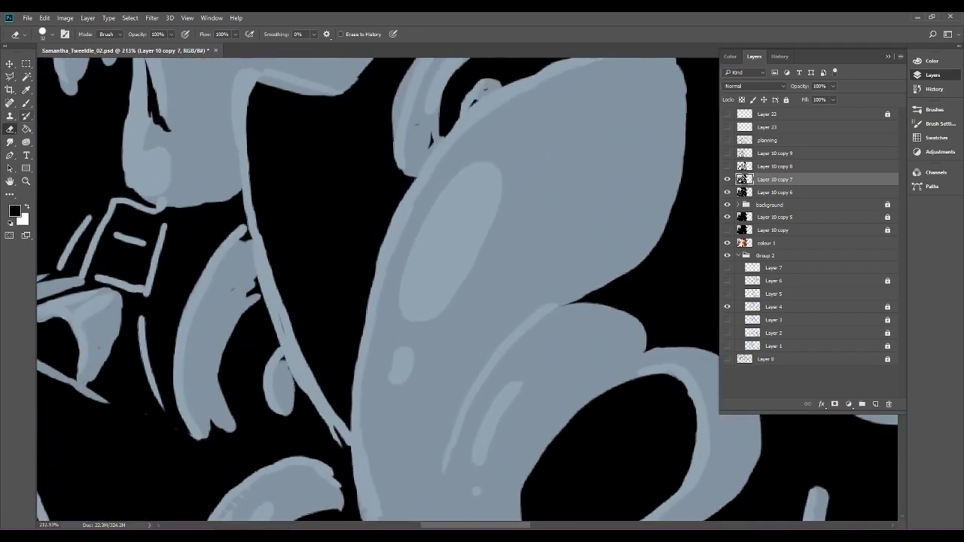
left_click(47, 34)
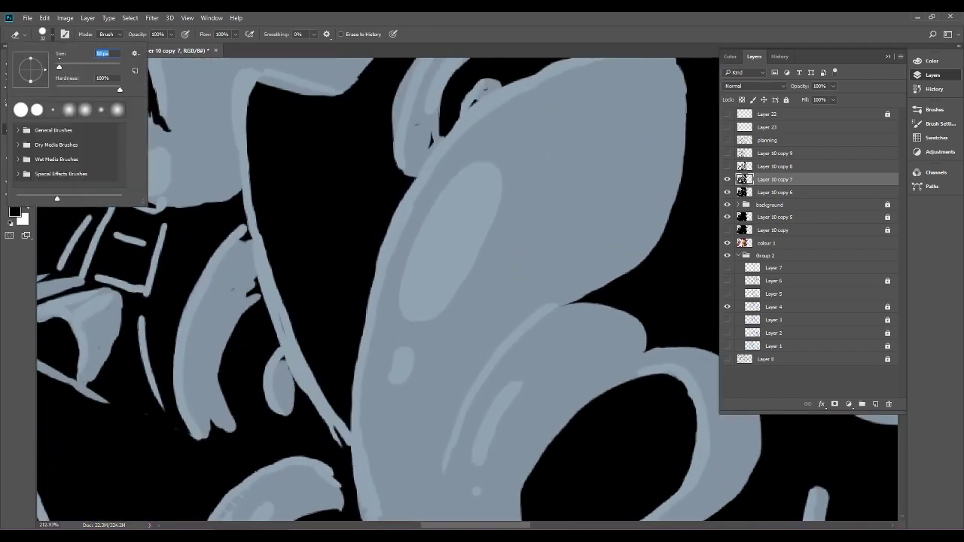
key("Return")
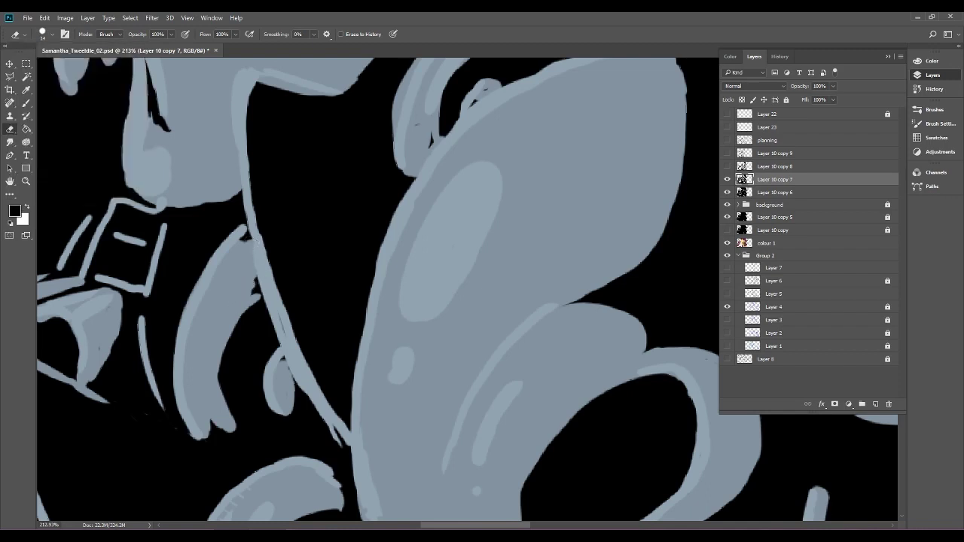
scroll(287, 301, "up", 3)
left_click_drag(190, 171, 204, 163)
mouse_move(211, 255)
left_mouse_down()
mouse_move(206, 291)
mouse_move(247, 253)
left_mouse_up()
Reduce the brush size and paint black gaps separating the diagonal collar line from the curl and the small teardrop highlight.
key("b")
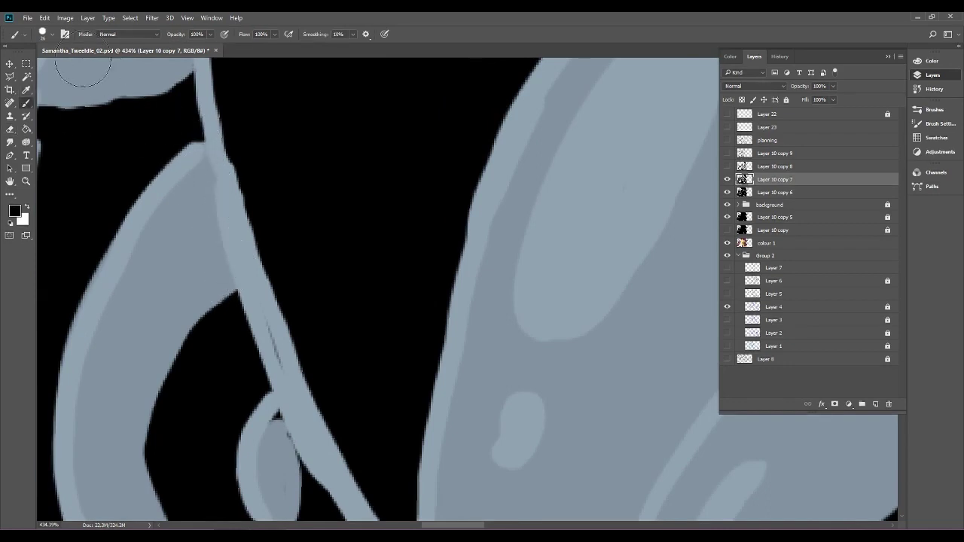
left_click(51, 33)
left_click_drag(64, 67, 56, 67)
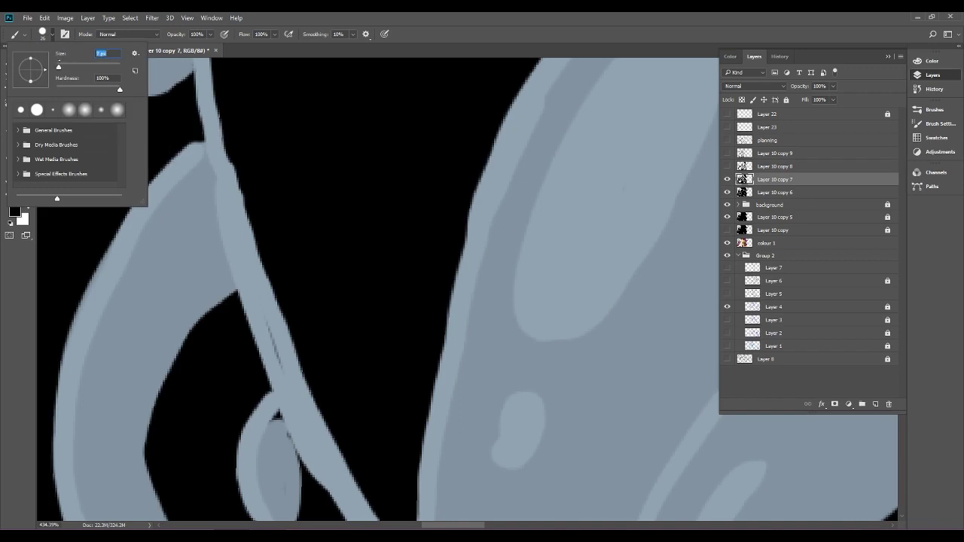
left_click(198, 137)
left_click_drag(198, 140, 254, 317)
left_click_drag(321, 439, 282, 269)
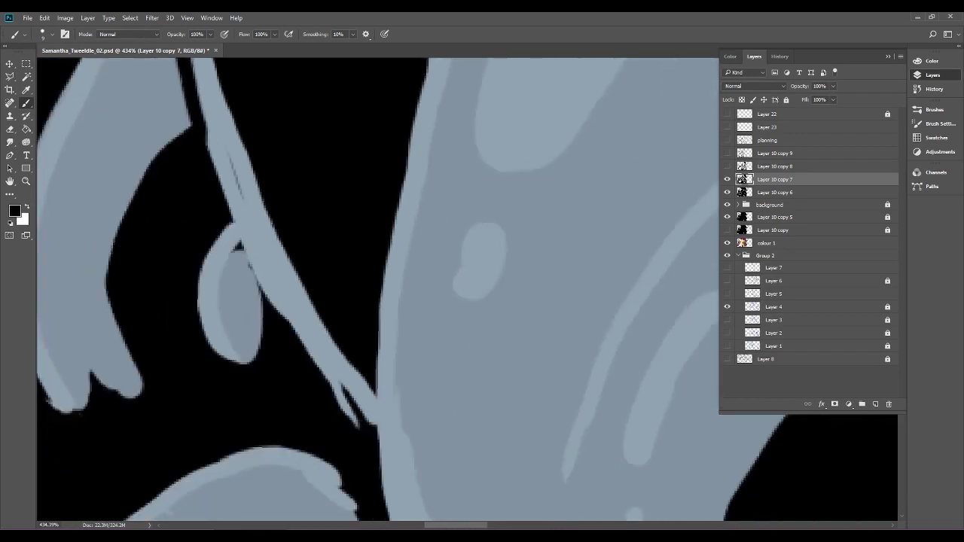
left_click_drag(224, 222, 290, 344)
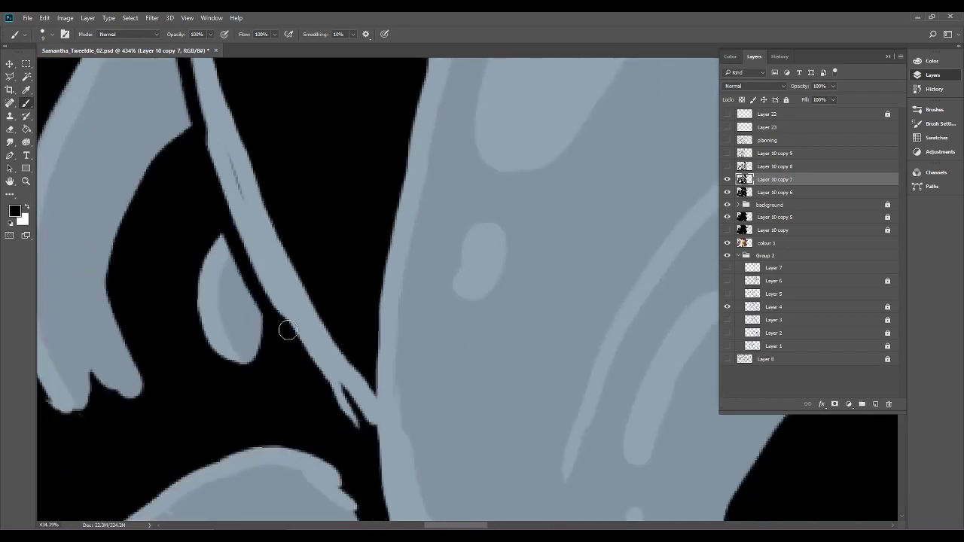
Paint a black gap between the large light hair lock and the curved highlights above its upper edge.
key("ctrl+0")
left_click_drag(376, 410, 452, 410)
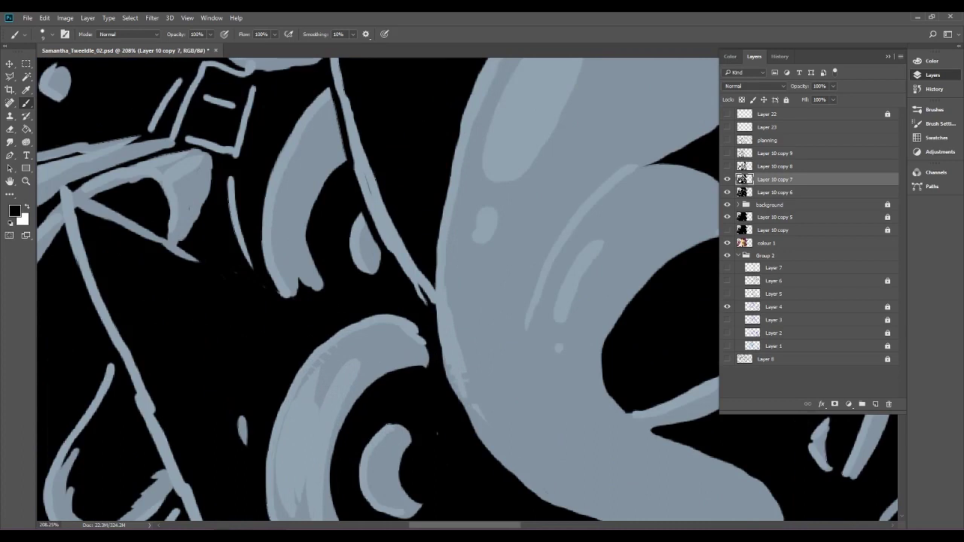
left_click_drag(408, 364, 317, 415)
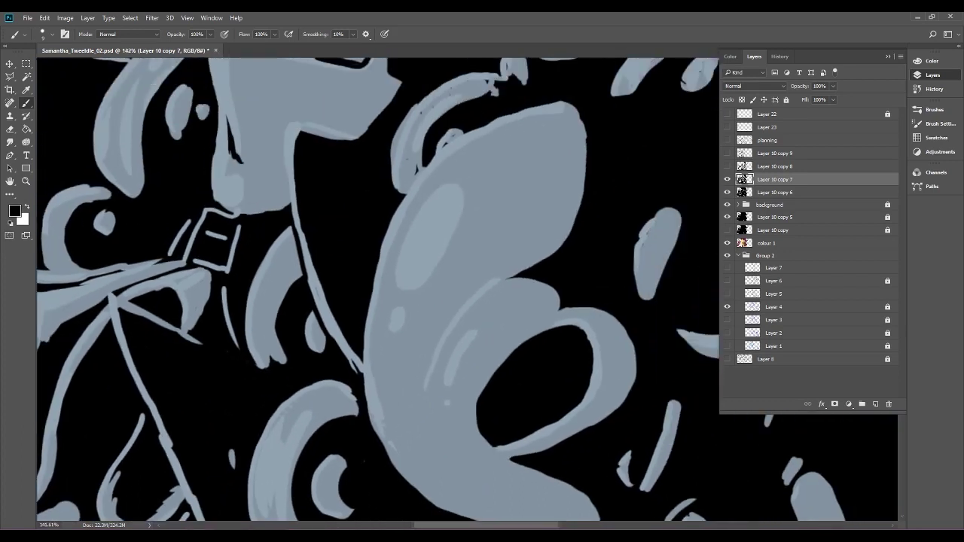
mouse_move(361, 355)
left_mouse_down()
mouse_move(364, 383)
mouse_move(295, 431)
left_mouse_up()
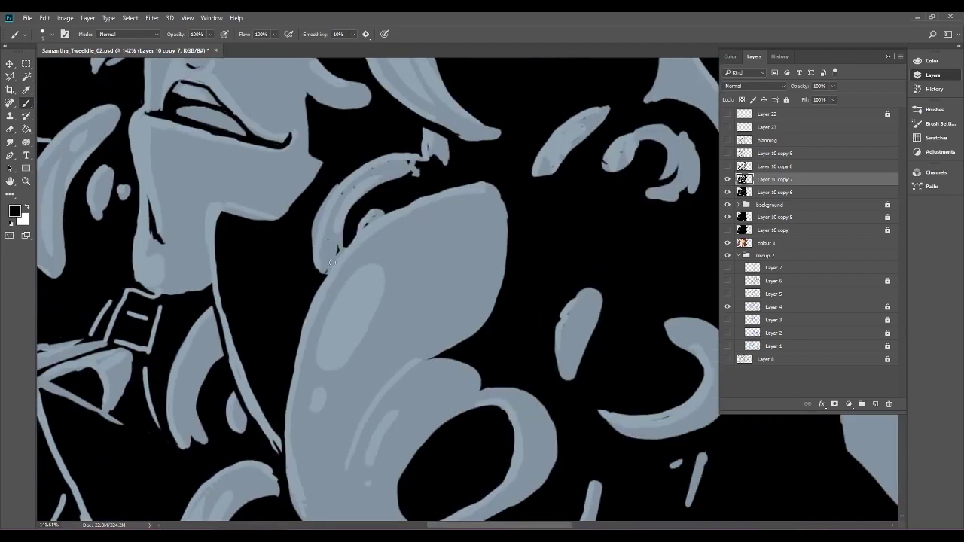
left_click_drag(317, 284, 379, 220)
left_click_drag(334, 260, 391, 207)
Paint black along the outer edge of the curved highlight above the large lock to smooth its contour.
left_click(10, 129)
left_click(52, 34)
left_click(52, 34)
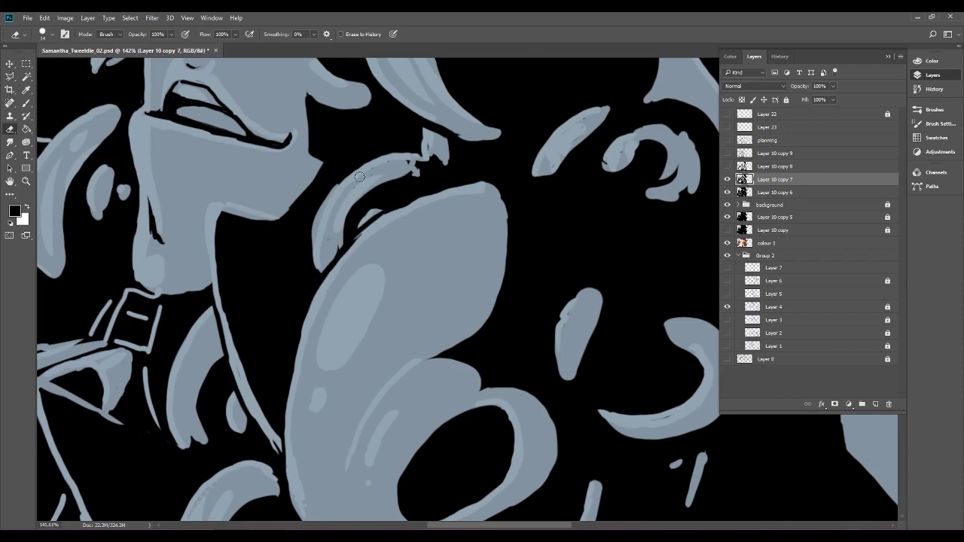
scroll(400, 208, "up", 3)
left_click(26, 103)
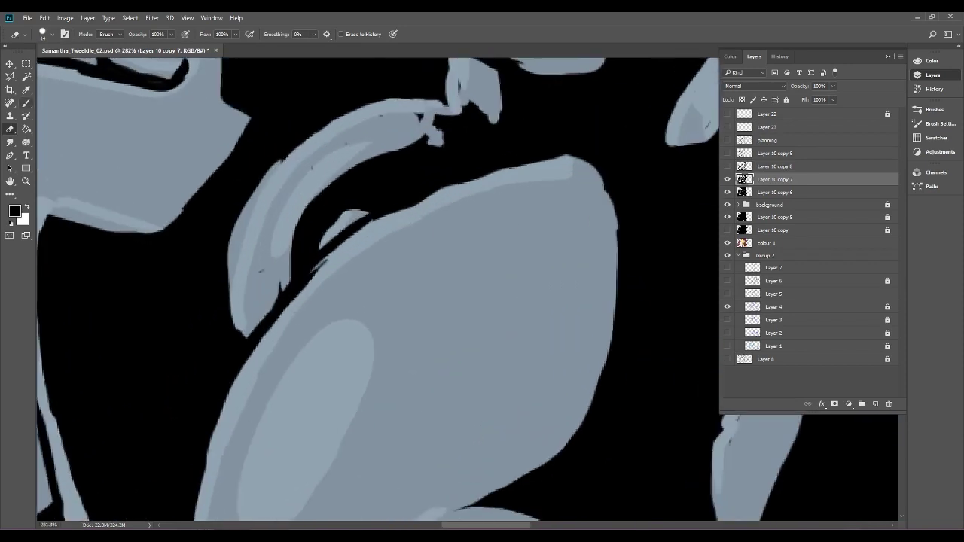
mouse_move(225, 288)
left_mouse_down()
mouse_move(256, 194)
mouse_move(300, 135)
left_mouse_up()
left_click_drag(232, 232, 252, 196)
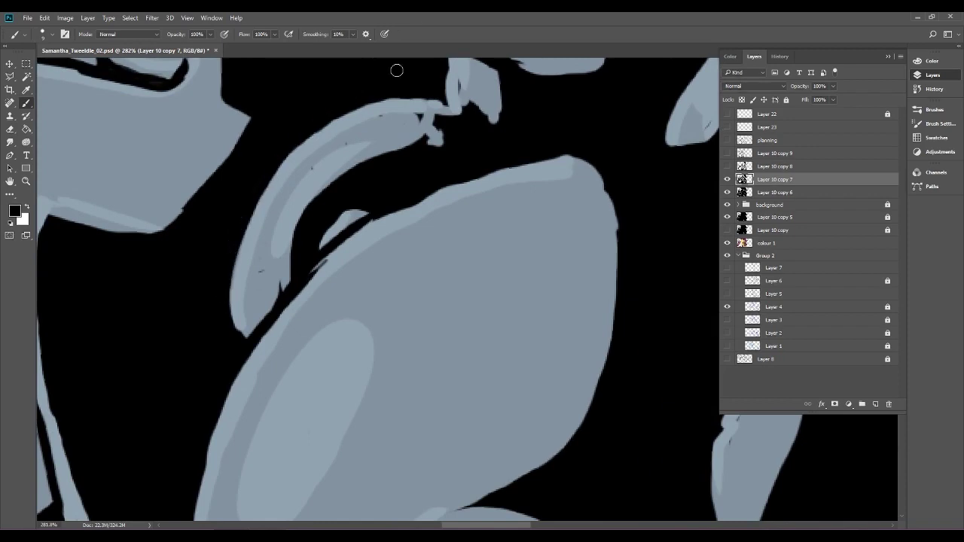
Erase the black specks inside the curved highlight above the large lock and smooth its inner edge and ends.
left_click(10, 128)
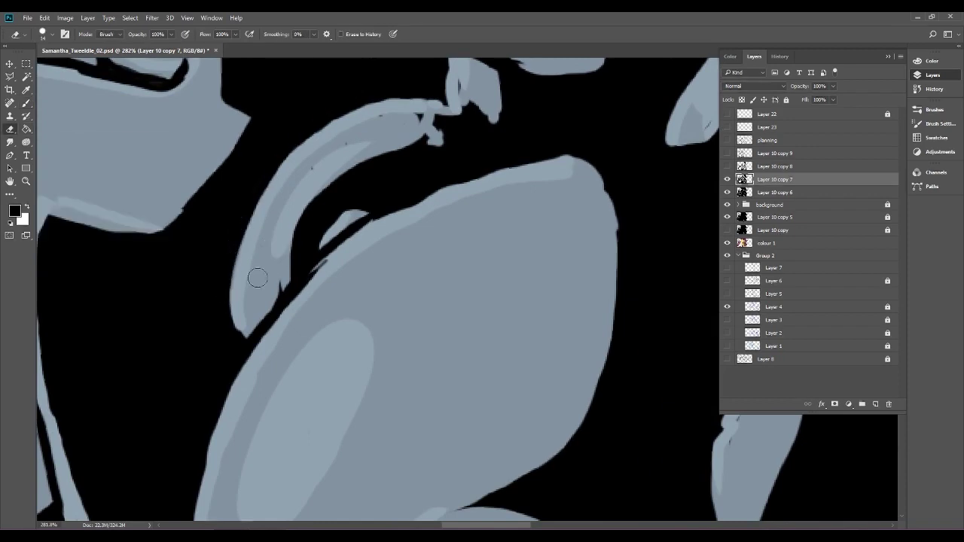
left_click_drag(263, 318, 280, 279)
left_click_drag(345, 141, 299, 182)
left_click_drag(461, 89, 348, 206)
mouse_move(295, 257)
left_mouse_down()
mouse_move(342, 250)
mouse_move(322, 244)
mouse_move(335, 240)
left_mouse_up()
mouse_move(351, 207)
left_mouse_down()
mouse_move(345, 221)
mouse_move(376, 226)
mouse_move(368, 243)
mouse_move(339, 245)
mouse_move(370, 252)
left_mouse_up()
scroll(373, 200, "down", 6)
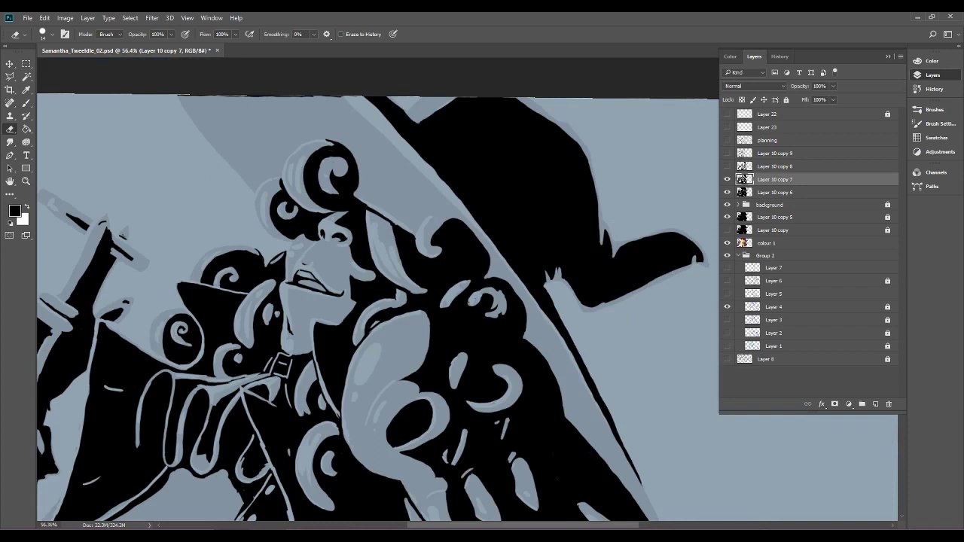
Erase rough black edges from the curl under the hat brim and the hooked curl highlight behind the large lock.
scroll(459, 317, "up", 3)
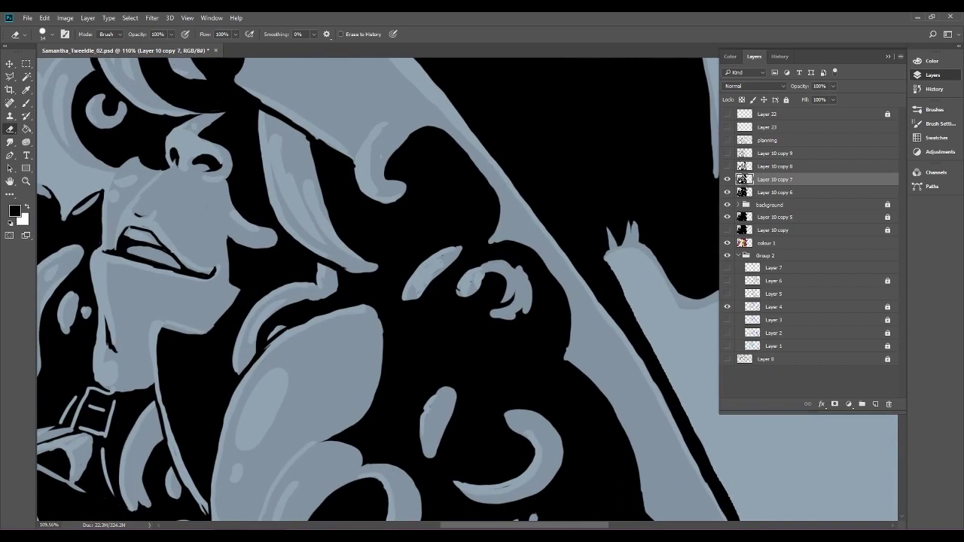
mouse_move(400, 199)
left_mouse_down()
mouse_move(410, 184)
mouse_move(385, 170)
mouse_move(390, 181)
left_mouse_up()
left_click_drag(384, 180, 443, 130)
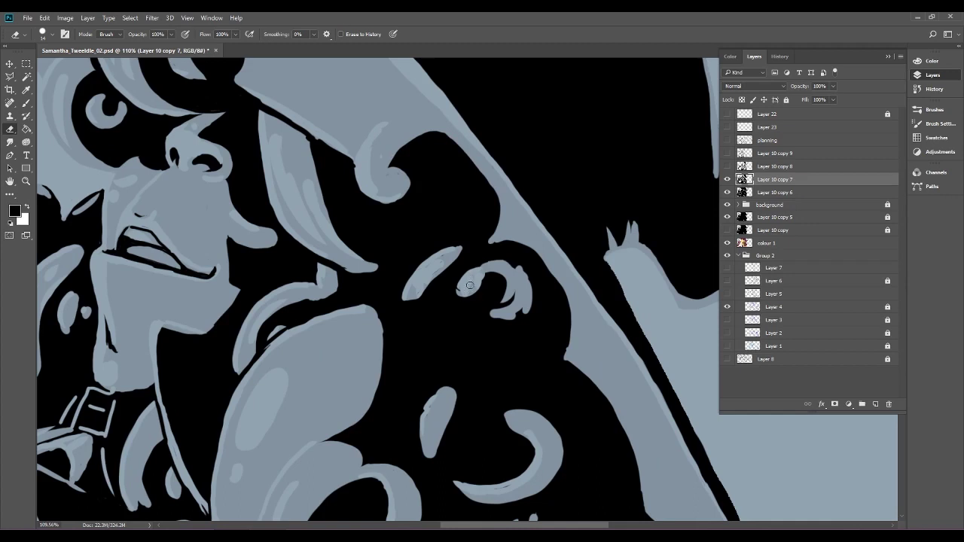
mouse_move(463, 287)
left_mouse_down()
mouse_move(490, 265)
mouse_move(512, 266)
mouse_move(501, 310)
mouse_move(516, 286)
mouse_move(509, 312)
mouse_move(520, 305)
left_mouse_up()
Paint thin black accent strokes into the hooked curl, the short diagonal highlight, the long lock beneath the brim and the brim curl.
key("b")
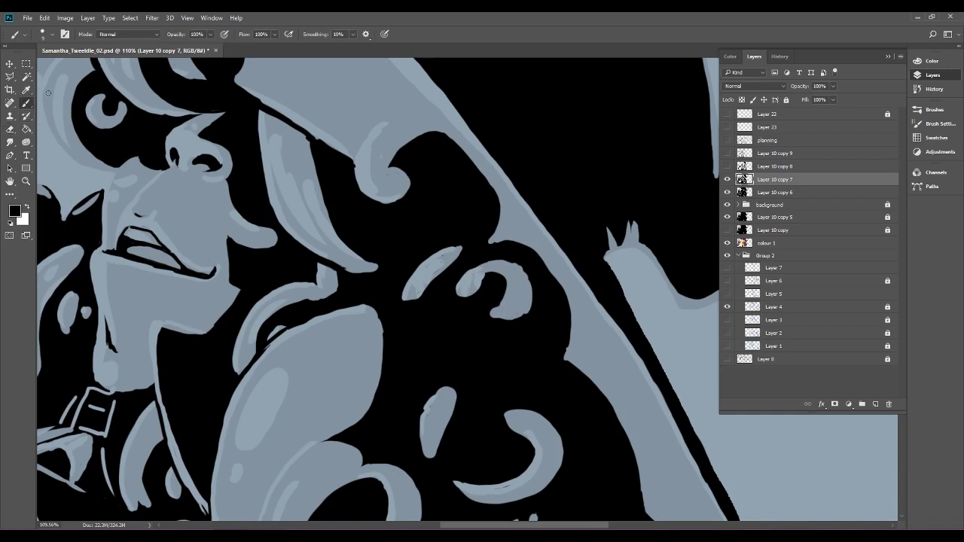
mouse_move(490, 324)
left_mouse_down()
mouse_move(510, 284)
mouse_move(499, 323)
mouse_move(513, 294)
mouse_move(511, 311)
left_mouse_up()
left_click_drag(428, 275, 457, 251)
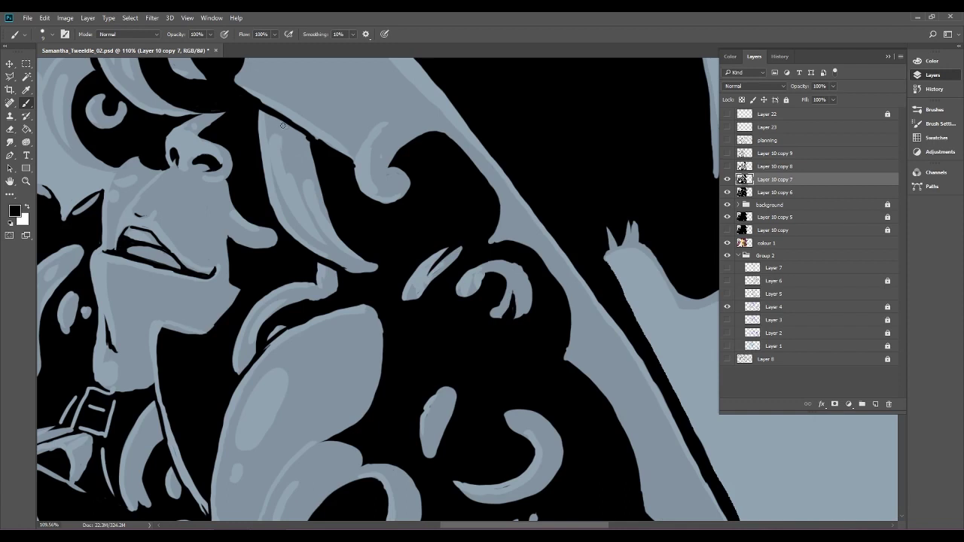
mouse_move(290, 125)
left_mouse_down()
mouse_move(301, 167)
mouse_move(295, 130)
mouse_move(296, 160)
mouse_move(294, 128)
left_mouse_up()
left_click_drag(394, 162, 404, 170)
mouse_move(396, 137)
left_mouse_down()
mouse_move(413, 128)
mouse_move(398, 135)
left_mouse_up()
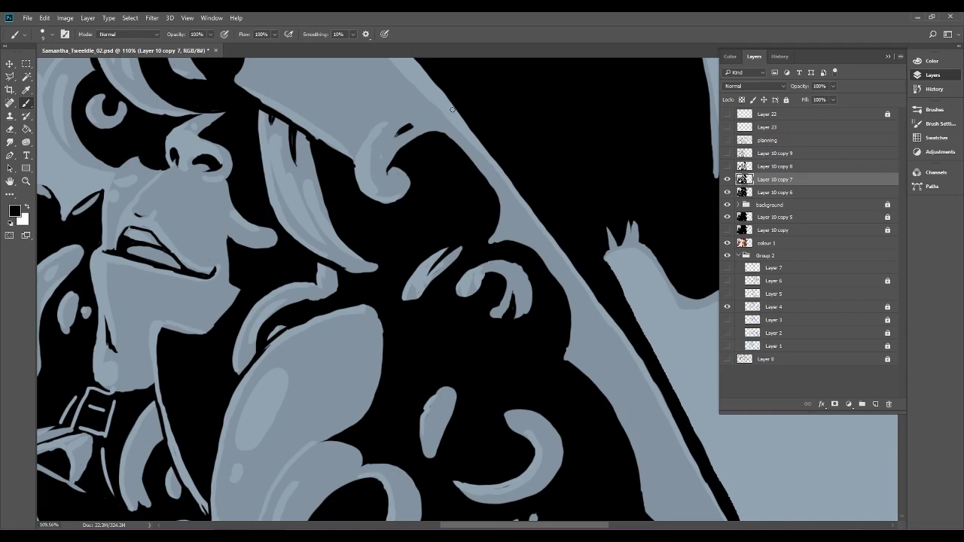
mouse_move(374, 274)
left_mouse_down()
mouse_move(331, 251)
mouse_move(338, 260)
left_mouse_up()
Paint thin black accent strokes into the curved highlight above the large lock and the two curls over the forehead.
left_click_drag(361, 230, 466, 190)
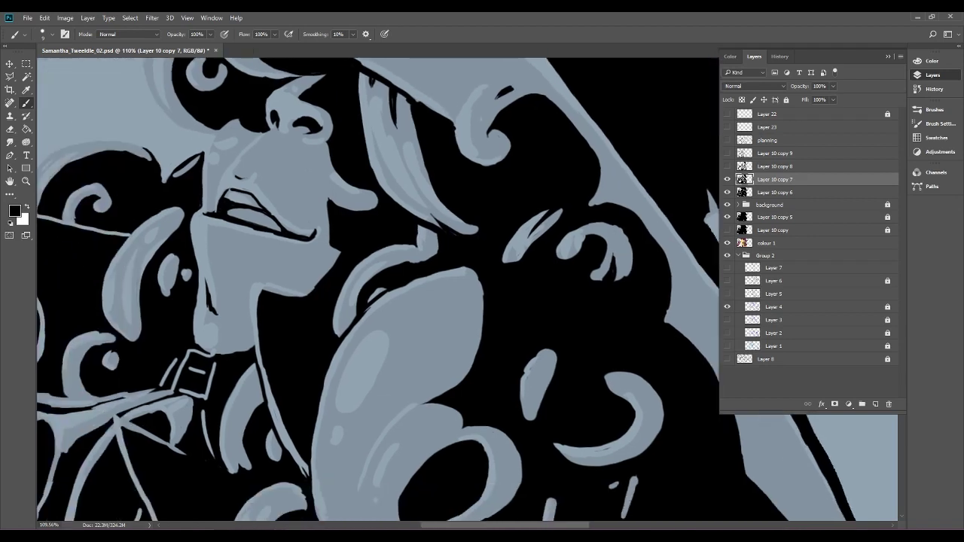
left_click_drag(345, 333, 350, 298)
left_click_drag(385, 256, 450, 377)
left_click_drag(255, 138, 231, 151)
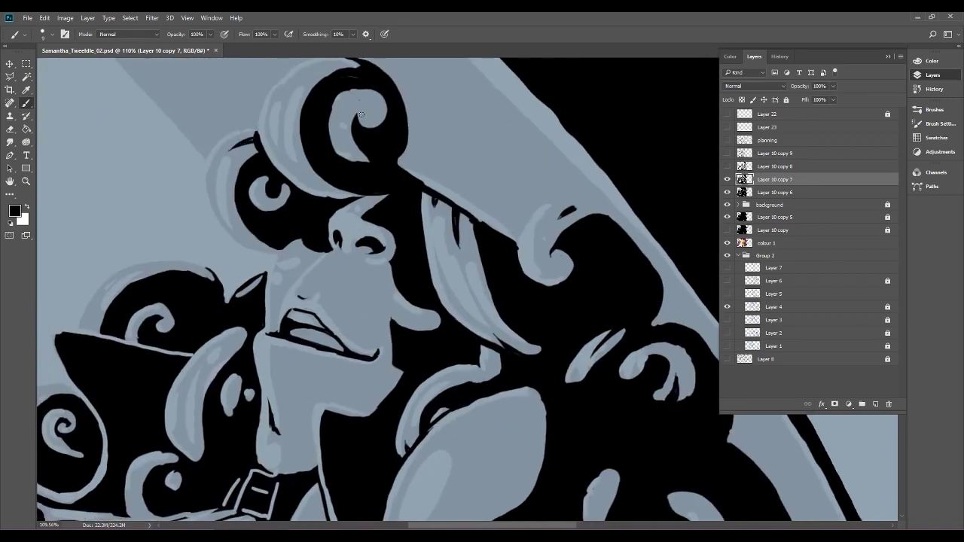
mouse_move(299, 96)
left_mouse_down()
mouse_move(306, 163)
mouse_move(288, 220)
left_mouse_up()
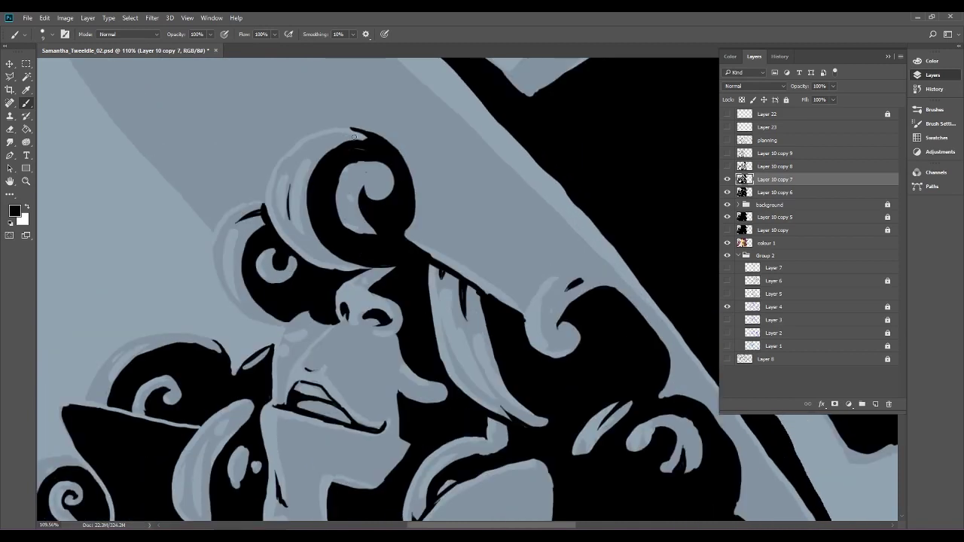
left_click_drag(367, 140, 316, 145)
Paint thin black accent strokes into the curved highlight beside the chin, the curl behind the collar and the spiral curl beside it.
left_click_drag(355, 230, 484, 87)
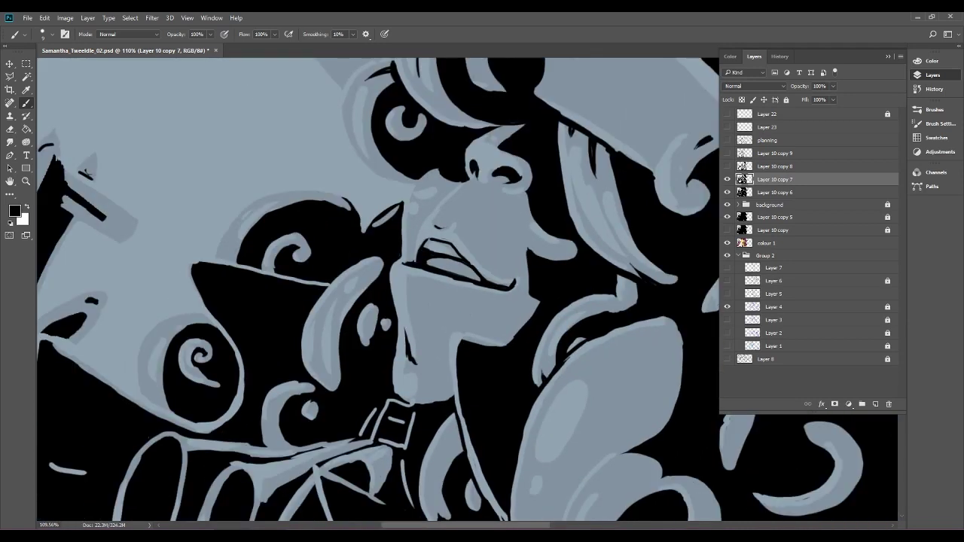
mouse_move(321, 366)
left_mouse_down()
mouse_move(352, 396)
mouse_move(355, 384)
mouse_move(340, 387)
left_mouse_up()
left_click_drag(387, 262, 368, 274)
left_click_drag(227, 245, 226, 258)
mouse_move(154, 403)
left_mouse_down()
mouse_move(146, 379)
mouse_move(156, 403)
mouse_move(149, 372)
mouse_move(162, 340)
mouse_move(162, 370)
mouse_move(150, 343)
left_mouse_up()
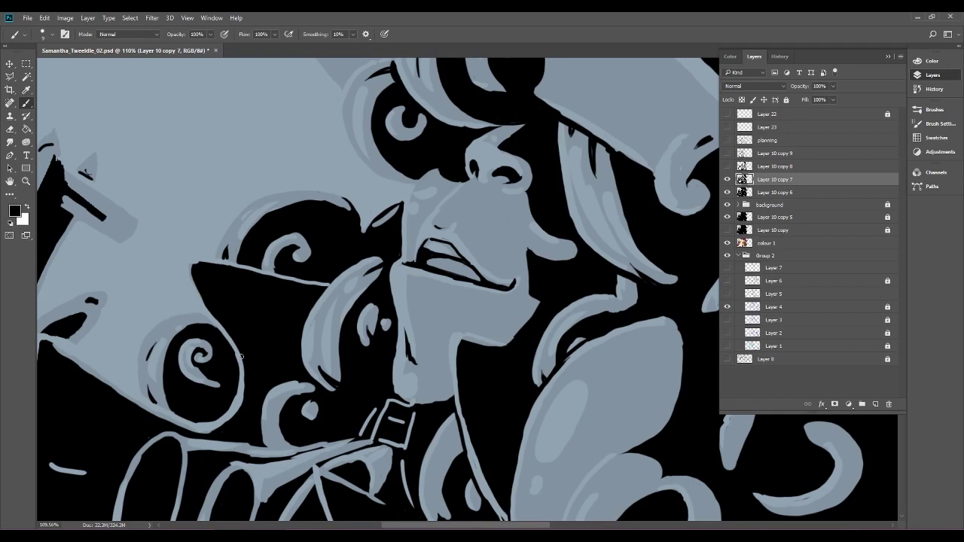
mouse_move(195, 364)
left_mouse_down()
mouse_move(217, 379)
mouse_move(210, 385)
left_mouse_up()
left_click_drag(257, 266, 295, 261)
Touch up the collar bow and its diagonal strands below the buckle with short black strokes.
left_click(9, 129)
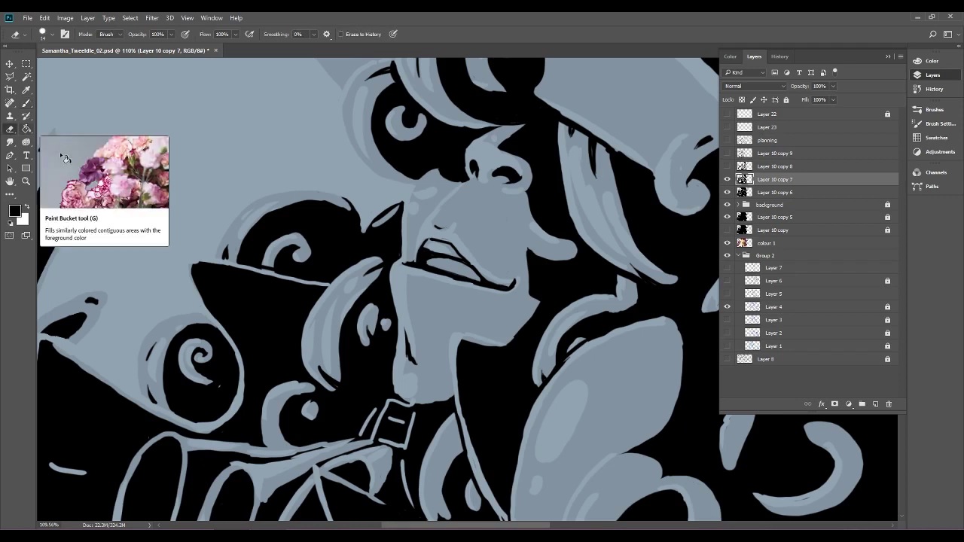
key("b")
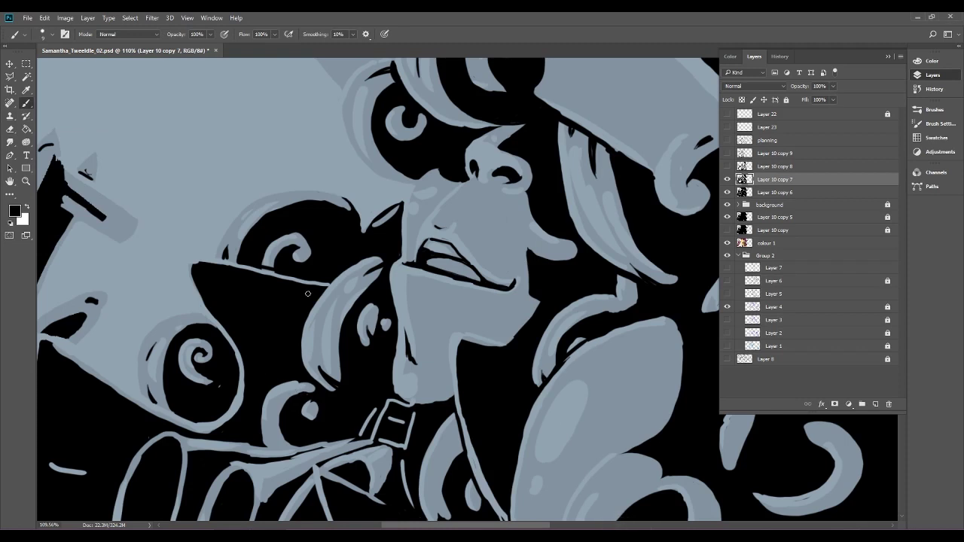
left_click_drag(308, 294, 309, 79)
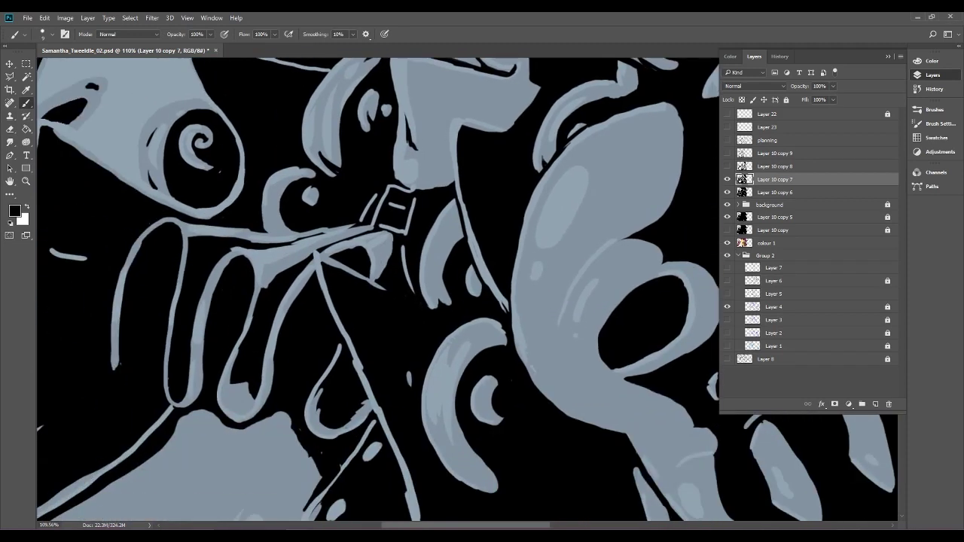
left_click_drag(364, 275, 378, 280)
mouse_move(310, 258)
left_mouse_down()
mouse_move(316, 278)
mouse_move(344, 261)
left_mouse_up()
key("ctrl+0")
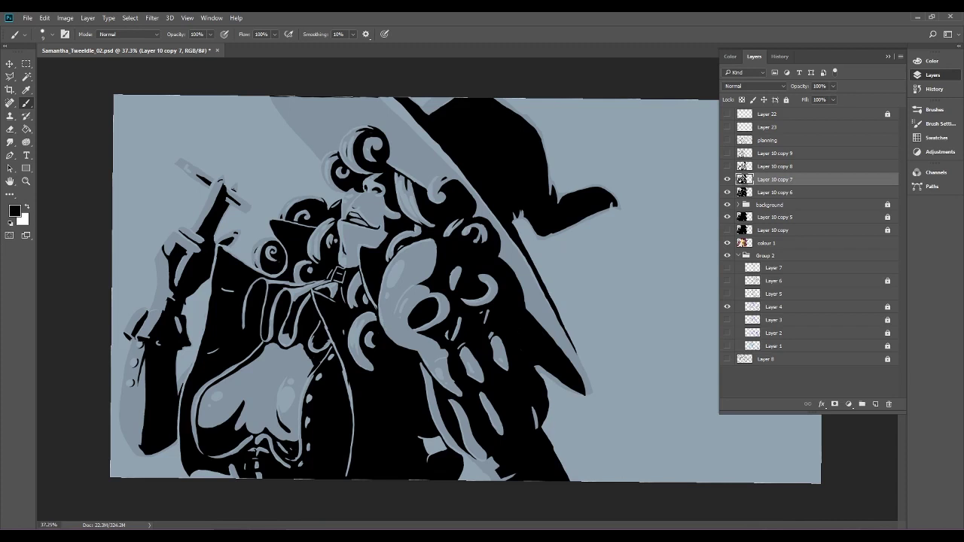
Paint black between the oval highlight in the lower hair and the small arc above its tip.
scroll(493, 340, "up", 3)
left_click_drag(490, 339, 460, 224)
scroll(518, 317, "up", 2)
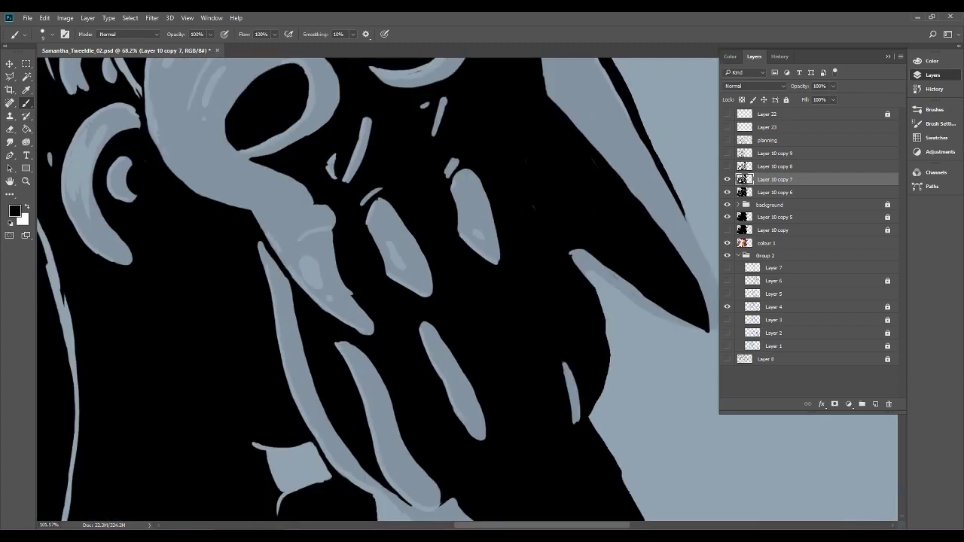
scroll(467, 297, "up", 2)
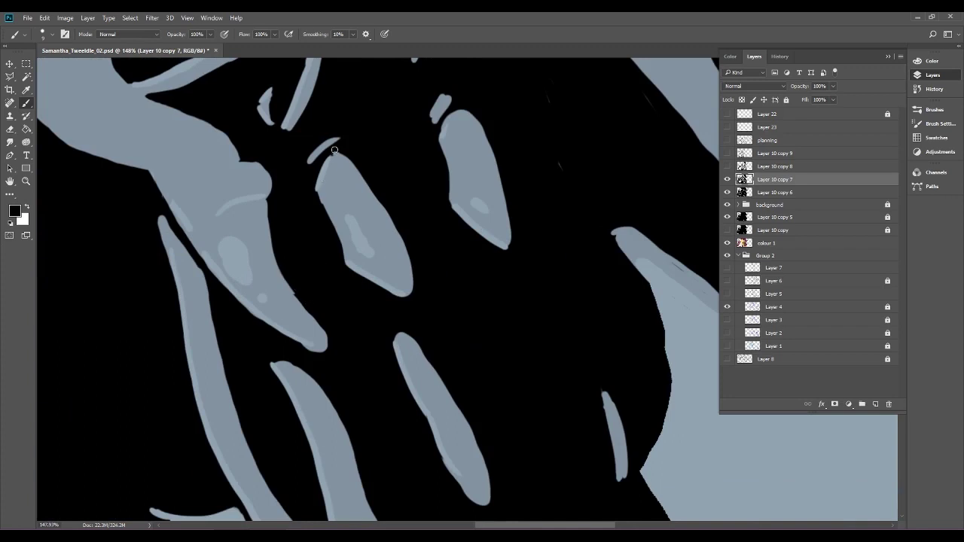
left_click_drag(340, 148, 322, 166)
scroll(347, 147, "down", 4)
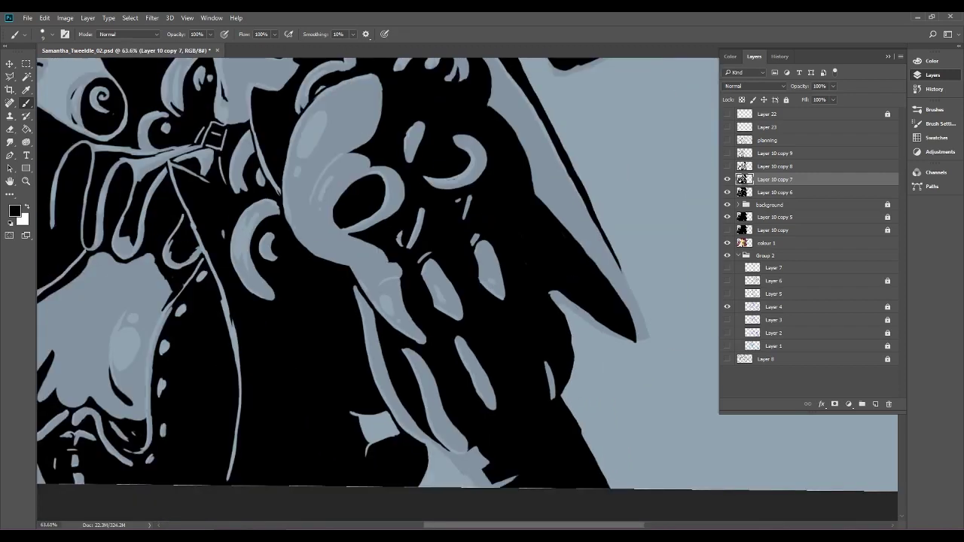
Erase the black notch on the teardrop hair highlight's edge and the black speck inside the crescent highlight beside it.
scroll(418, 102, "up", 5)
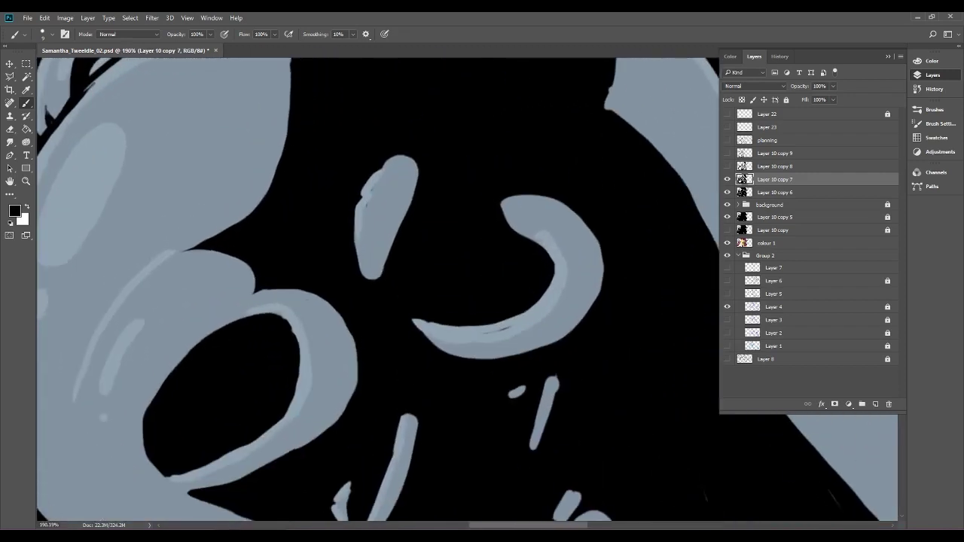
left_click(10, 129)
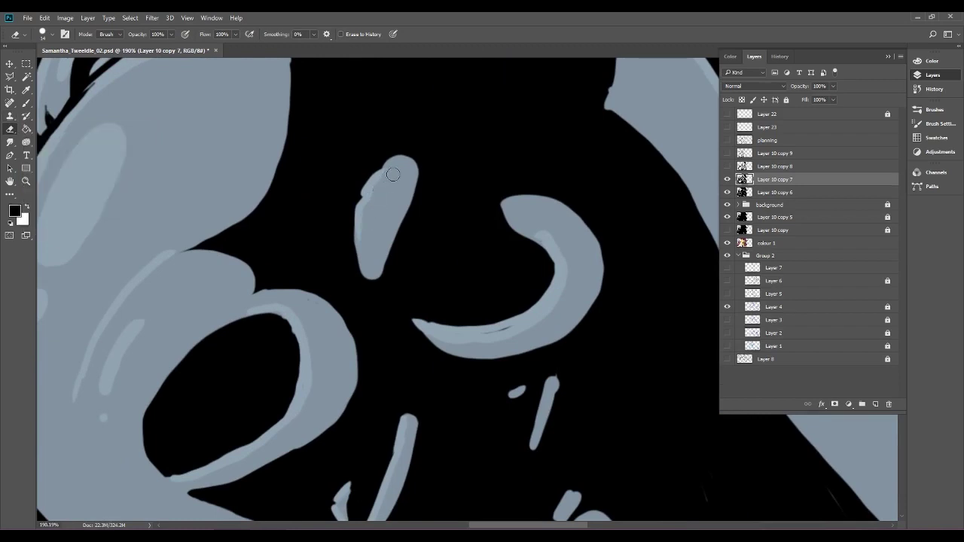
left_click_drag(366, 190, 386, 164)
left_click_drag(474, 338, 529, 318)
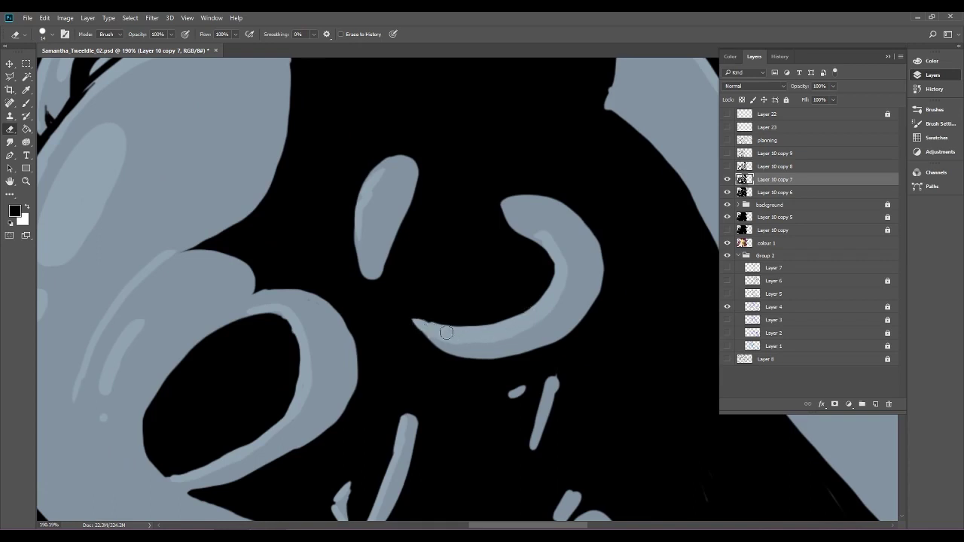
Move Layer 8 into Group 2 and make Layer 10 copy 7 the active layer again.
left_click_drag(812, 361, 793, 349)
left_click(522, 224)
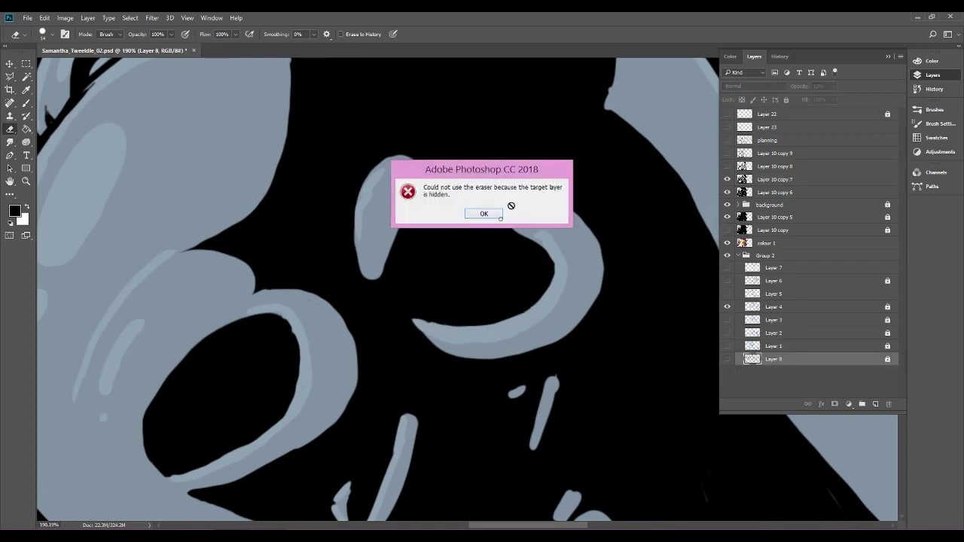
left_click(486, 216)
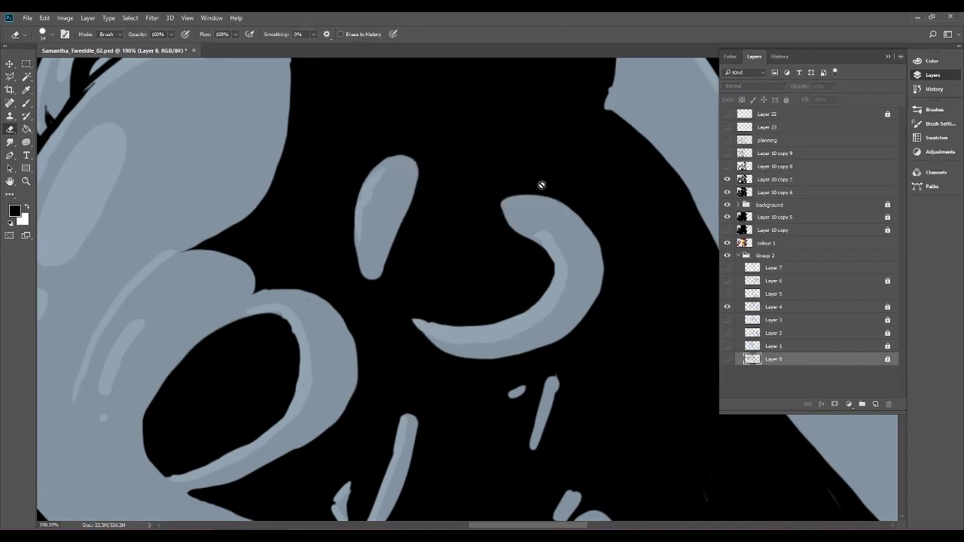
left_click(803, 180)
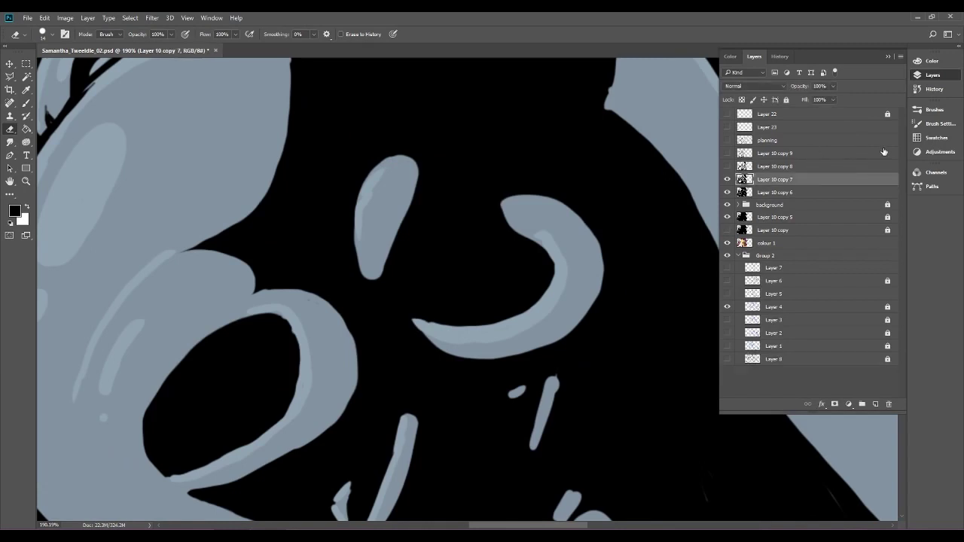
Collapse the layer list and erase black from the edge of the small sliver highlight below the looped lock.
left_click(933, 74)
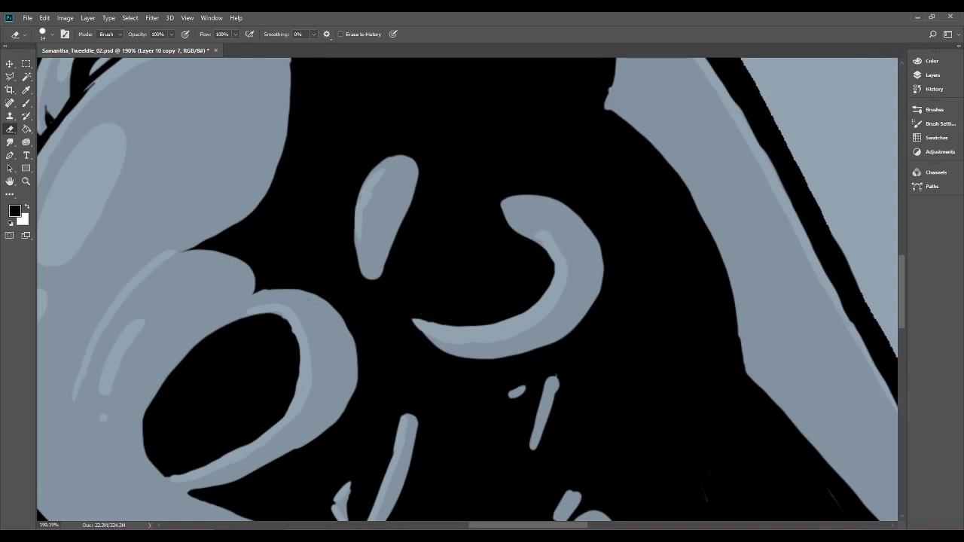
left_click_drag(452, 306, 468, 133)
left_click_drag(360, 320, 354, 329)
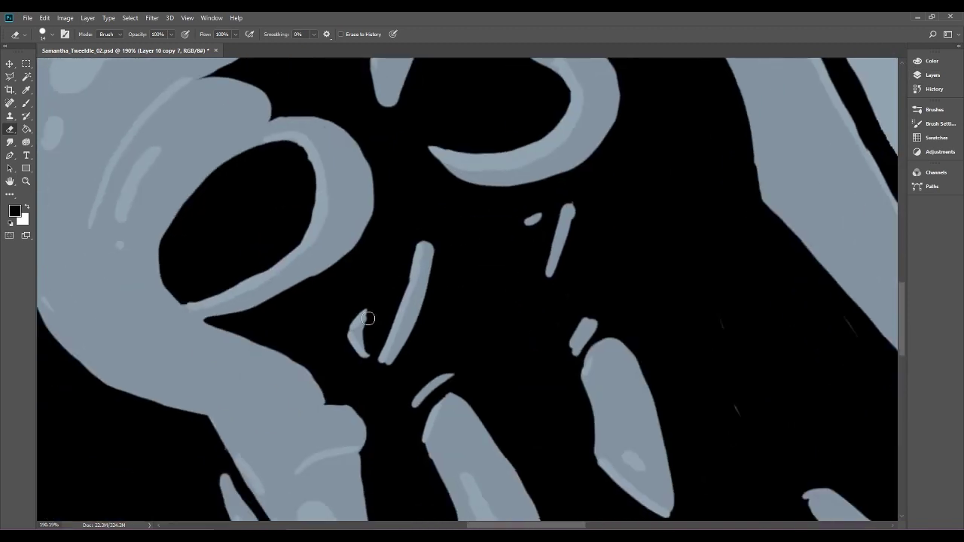
left_click_drag(483, 362, 396, 212)
left_click_drag(482, 399, 465, 132)
left_click_drag(557, 316, 329, 190)
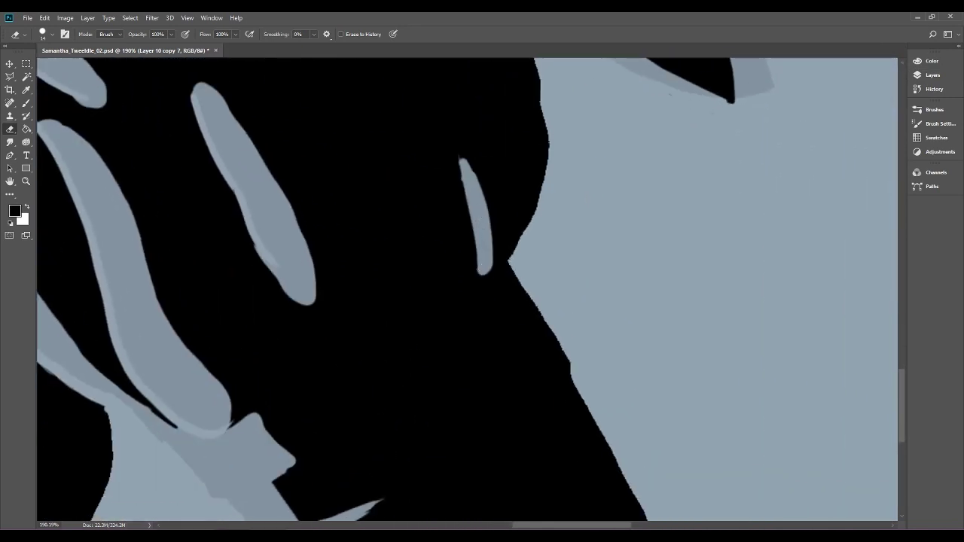
Erase black along the edge of the long slanted highlight in the lower hair and step back the last stroke.
scroll(229, 181, "up", 1)
key("f")
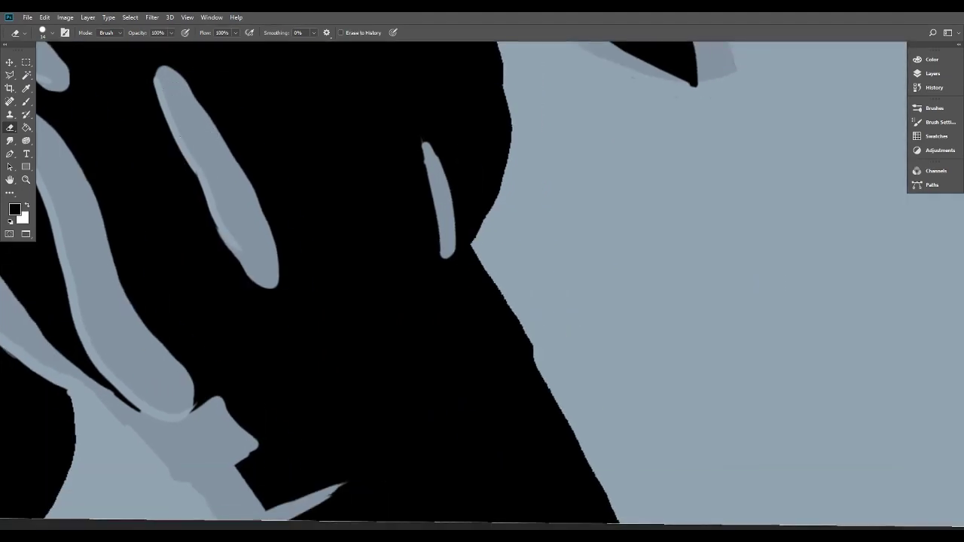
left_click_drag(169, 100, 232, 250)
left_click(45, 17)
left_click(60, 54)
left_click_drag(302, 302, 389, 241)
Review the whole illustration in full-screen view at reduced size to judge the overall black shapes.
scroll(488, 346, "down", 5)
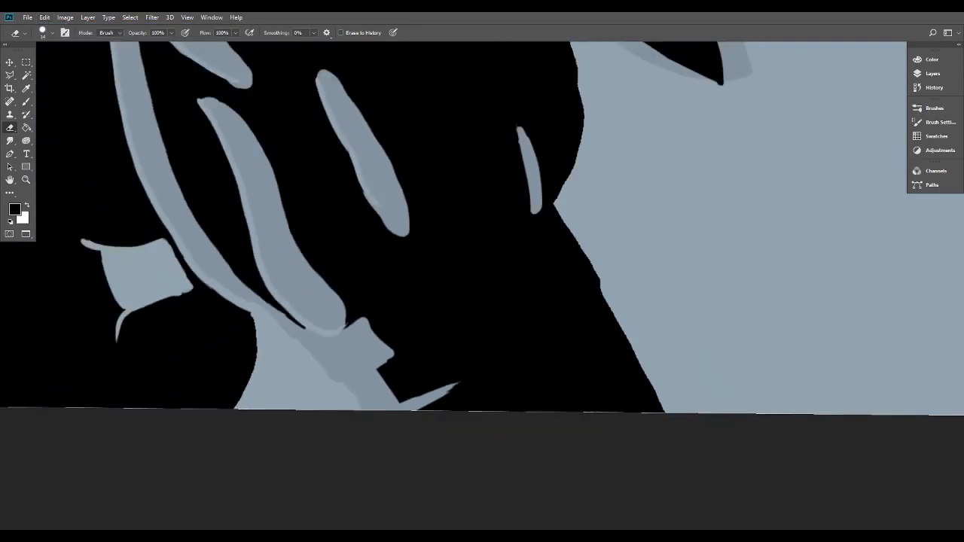
key("f")
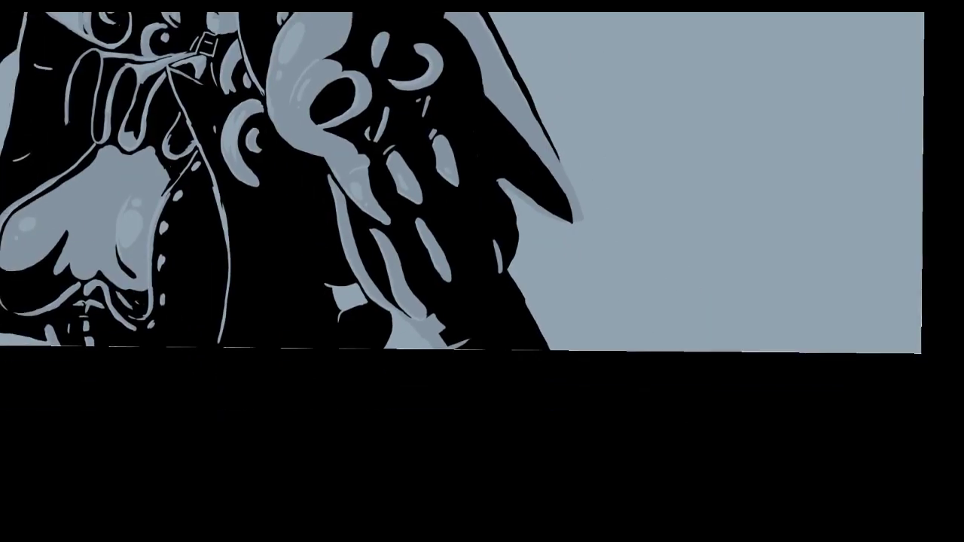
key("ctrl+0")
left_click_drag(482, 279, 480, 313)
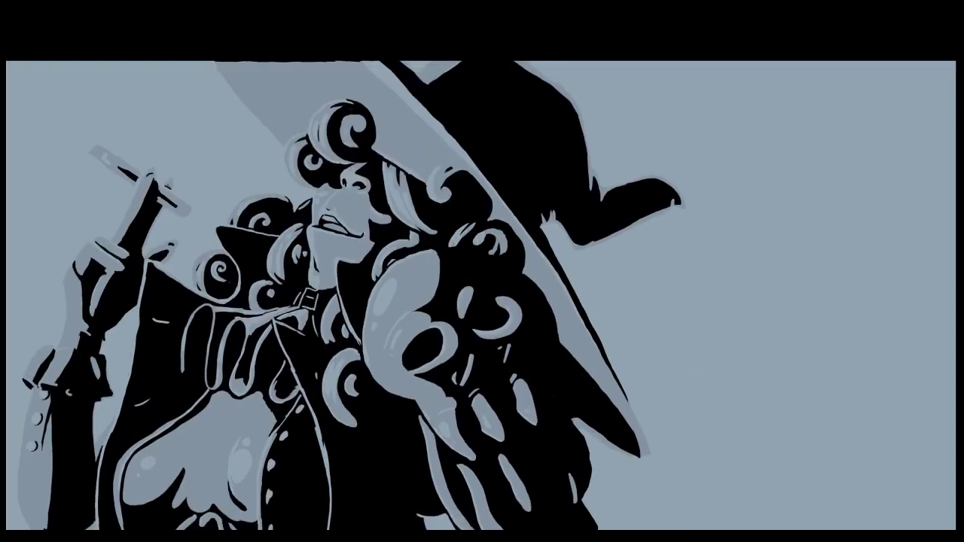
scroll(697, 370, "down", 5)
left_click_drag(697, 370, 536, 338)
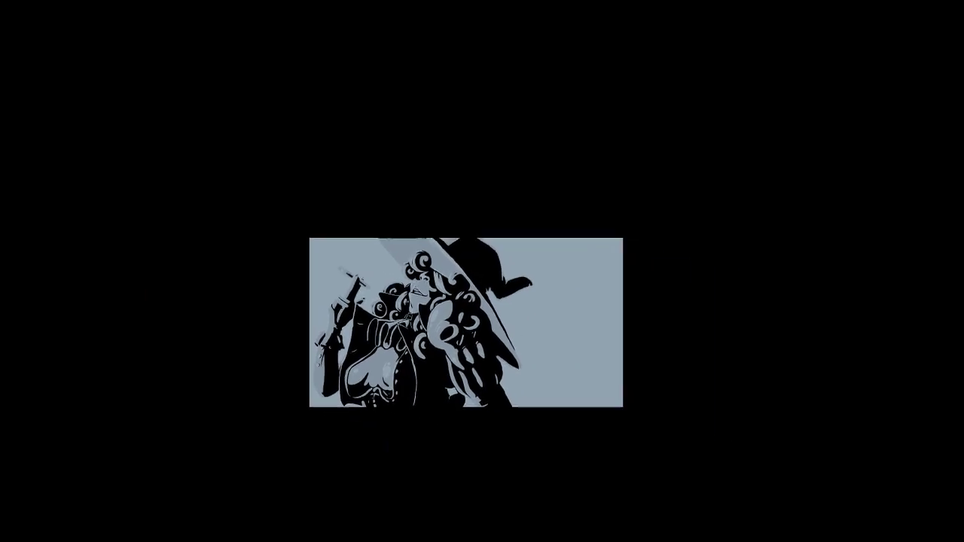
scroll(491, 301, "up", 5)
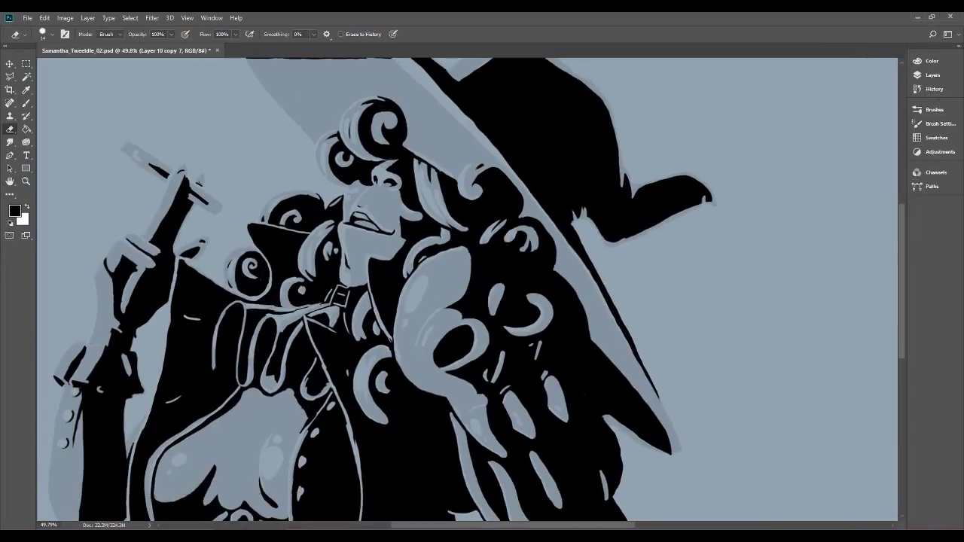
Examine the bodice outlines, front lacing and collar ruffles up close for rough ink edges.
left_click_drag(461, 452, 516, 262)
scroll(516, 293, "up", 3)
scroll(414, 347, "up", 2)
left_click_drag(339, 346, 563, 293)
scroll(409, 342, "up", 5)
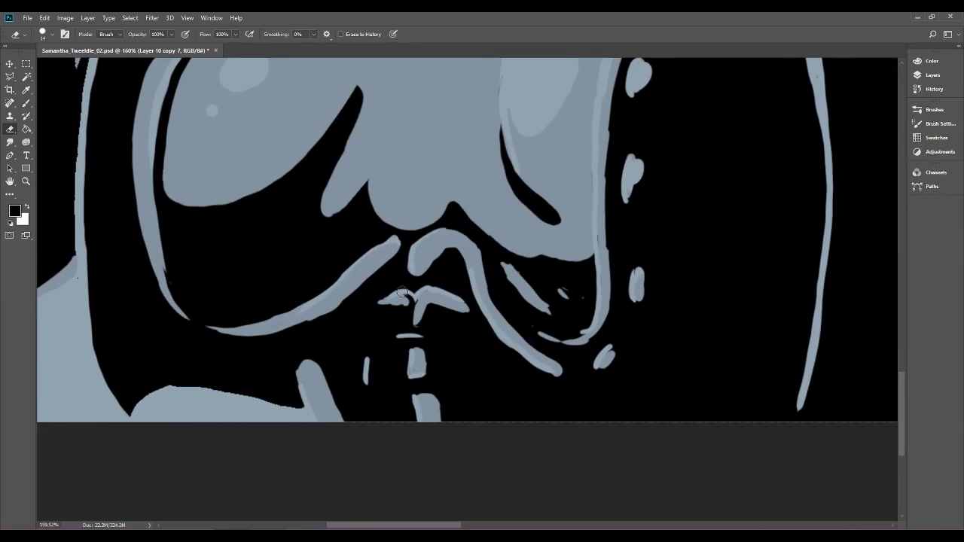
scroll(467, 290, "up", 8)
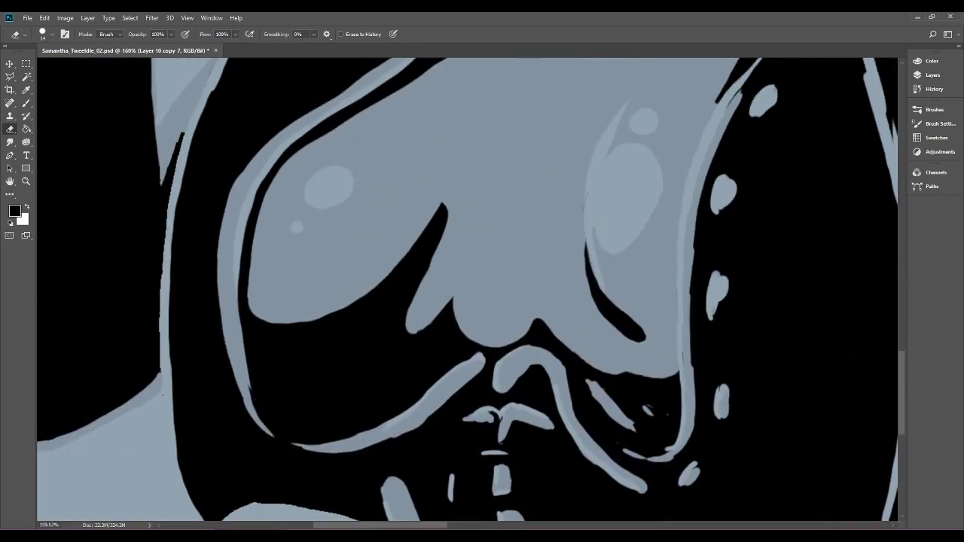
scroll(467, 290, "right", 3)
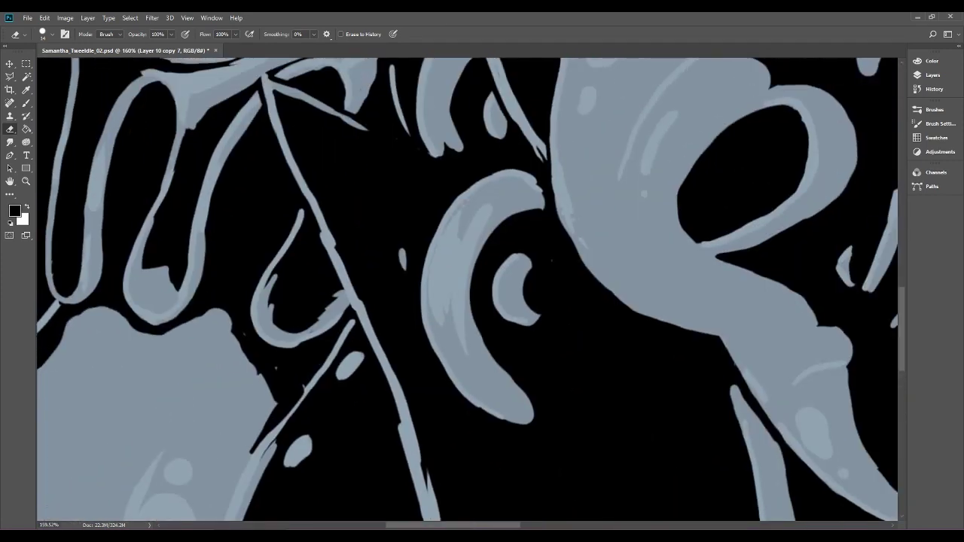
Paint a small black touch-up along the tip of the narrow collar ruffle loop above the bodice.
scroll(467, 291, "left", 3)
scroll(467, 290, "down", 1)
left_click(27, 103)
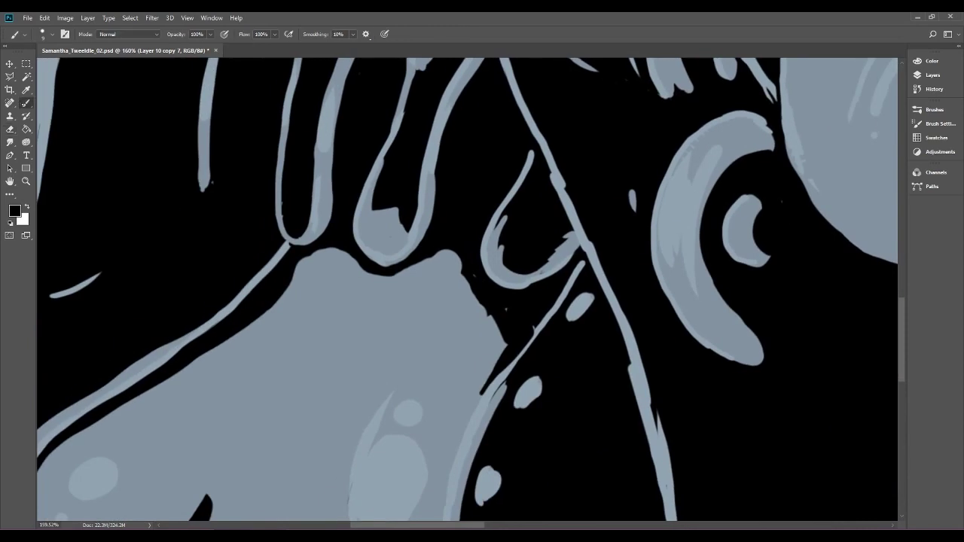
left_click_drag(281, 238, 299, 247)
Review the black shapes of the bodice, sleeve, face, curls and hat before leaving this ink layer.
scroll(467, 290, "down", 5)
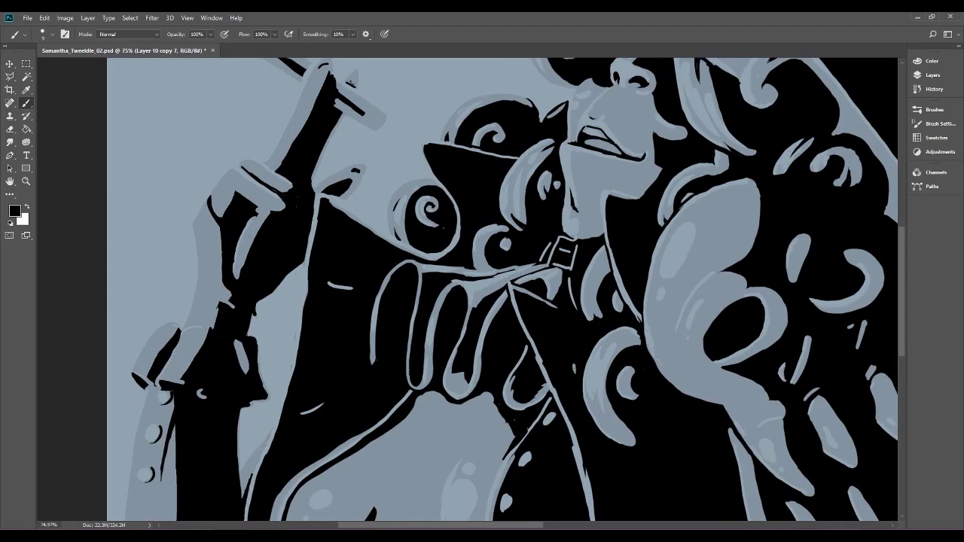
left_click_drag(467, 316, 637, 135)
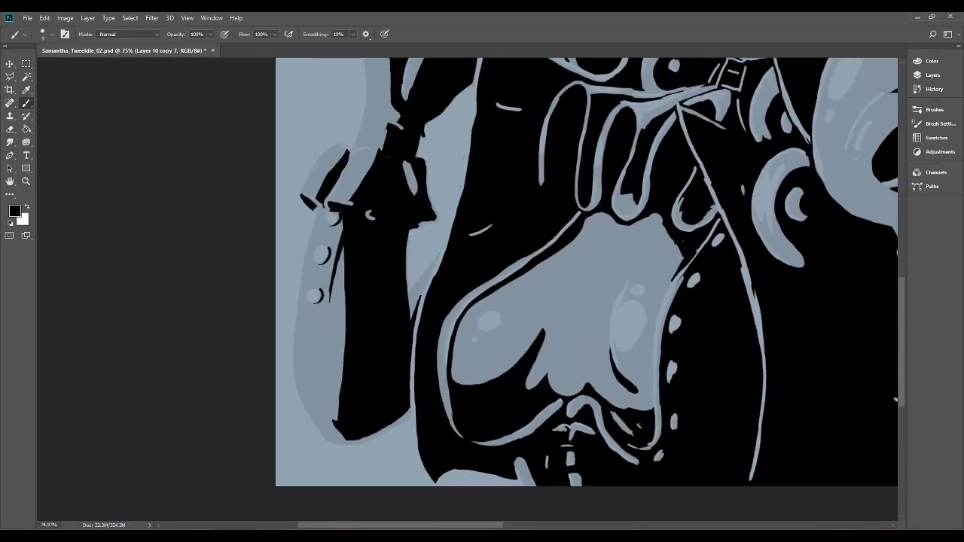
left_click_drag(588, 196, 356, 390)
left_click_drag(377, 140, 229, 222)
scroll(229, 222, "up", 5)
scroll(233, 291, "down", 6)
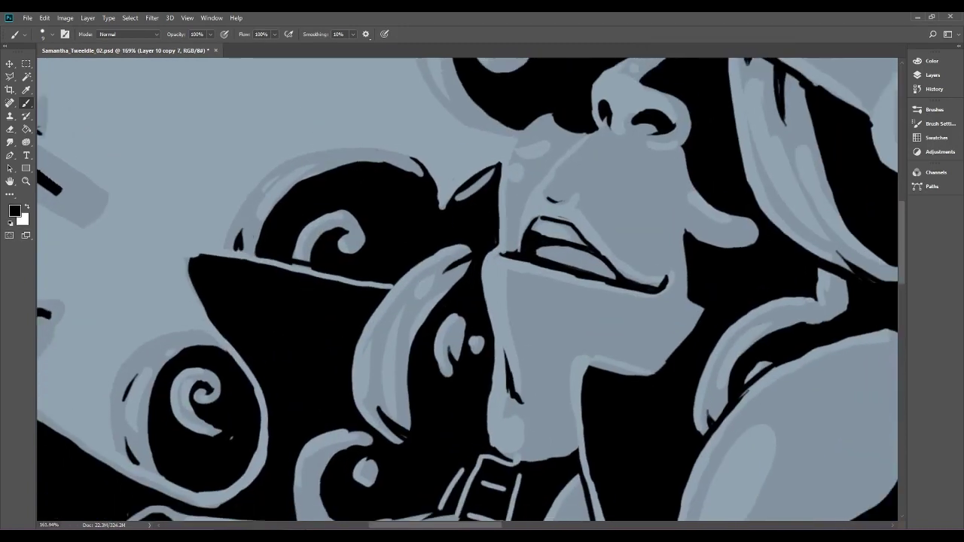
left_click_drag(361, 263, 224, 391)
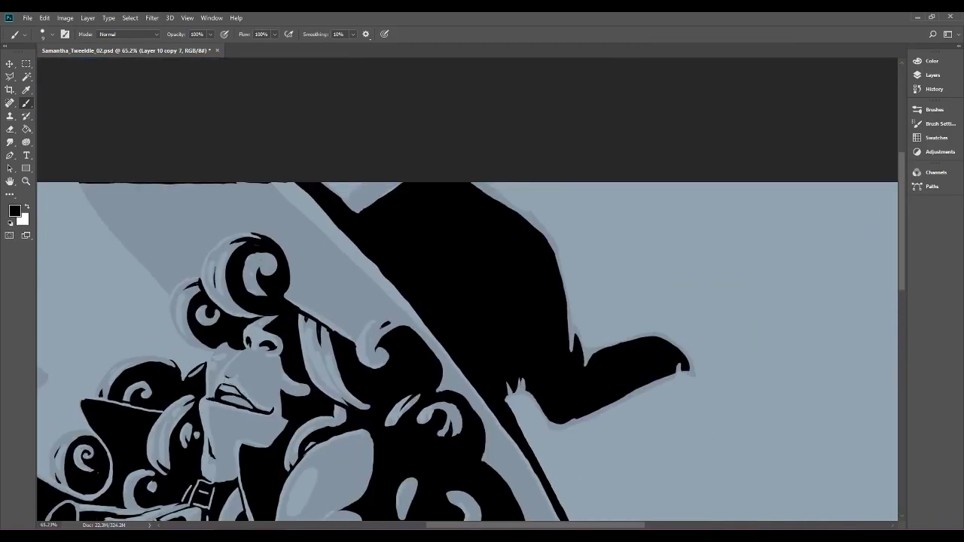
scroll(467, 289, "down", 3)
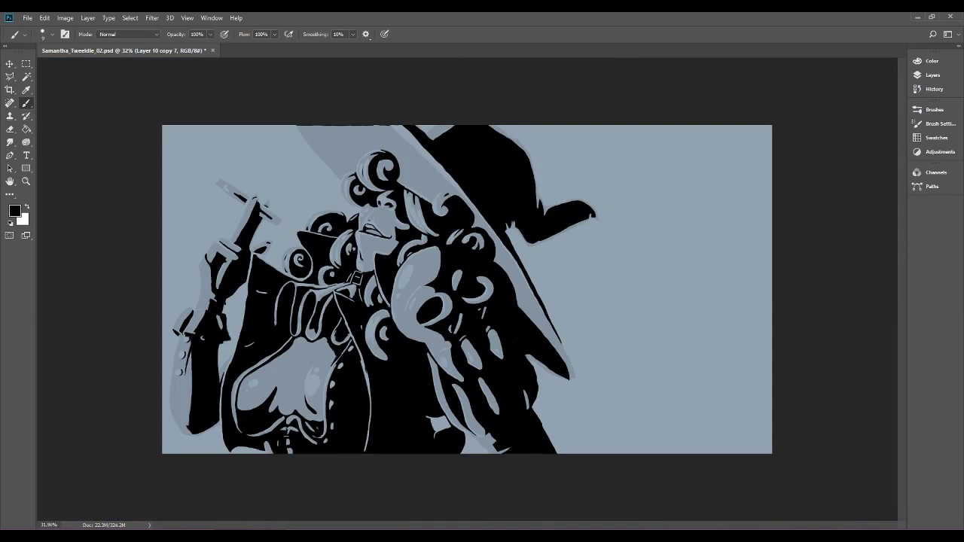
Lower the opacity of Layer 10 copy 7 to 10% and lock that layer.
left_click(929, 77)
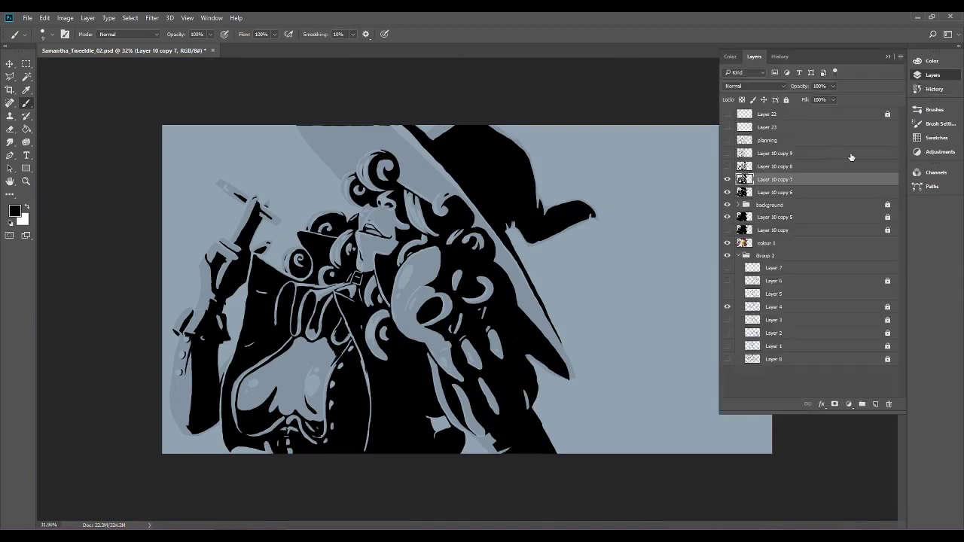
left_click_drag(833, 86, 790, 99)
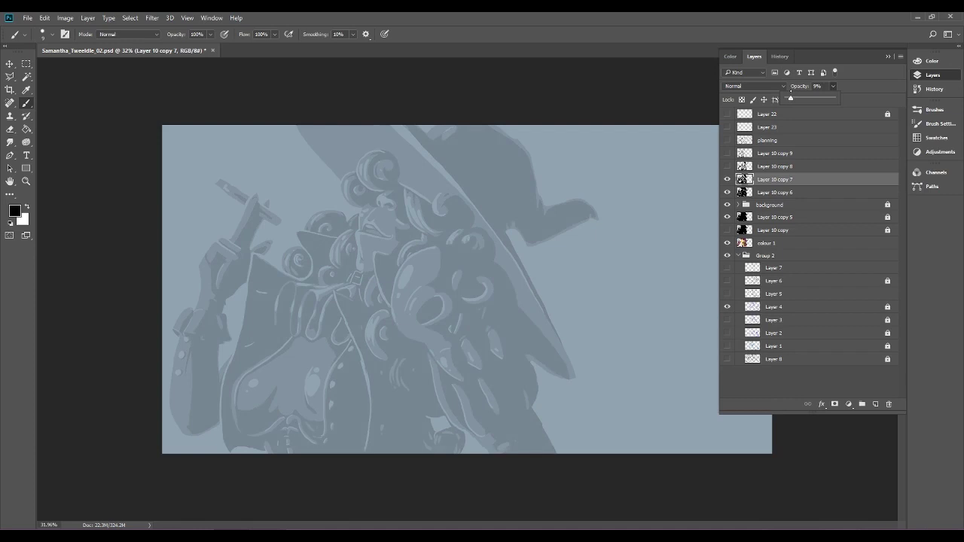
left_click(867, 96)
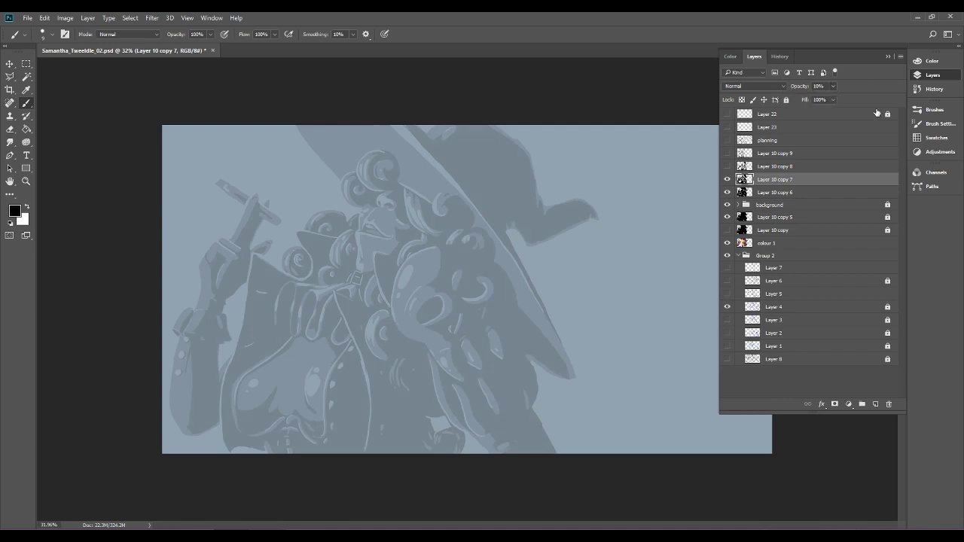
left_click(786, 99)
Show and select Layer 10 copy 8, then raise its opacity to 100%.
left_click(728, 167)
left_click(784, 167)
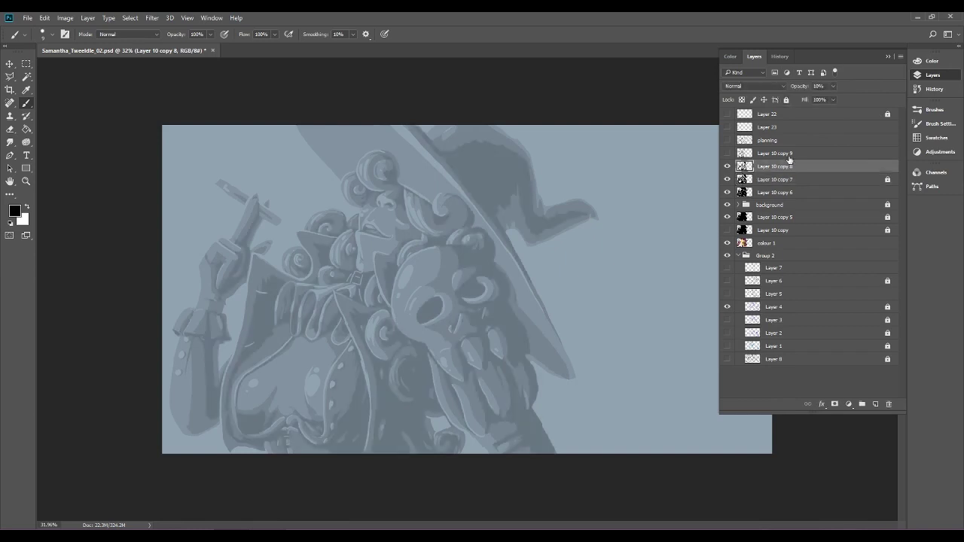
left_click(834, 87)
left_click_drag(832, 99, 878, 100)
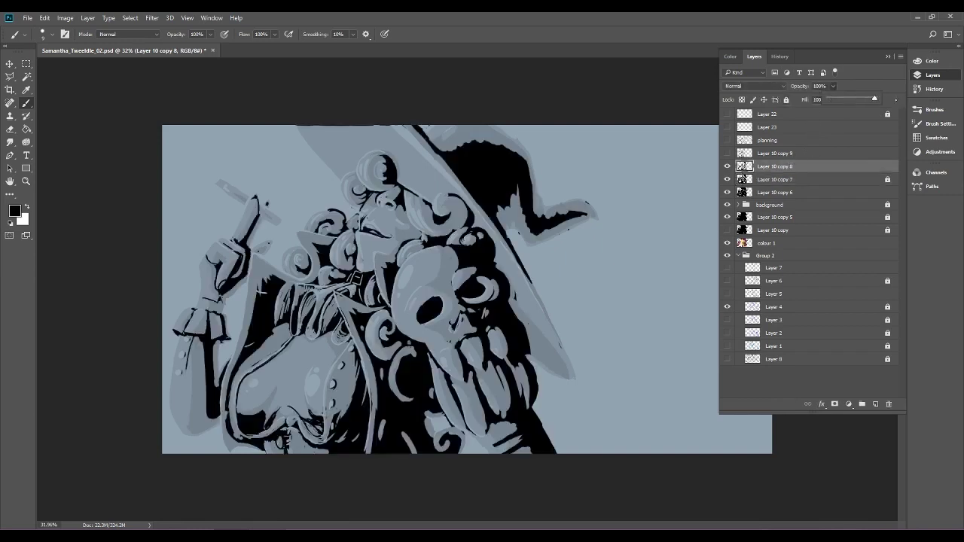
left_click(832, 167)
Erase the stray black spikes along the outer hair edge beside the hat brim.
scroll(490, 292, "up", 7)
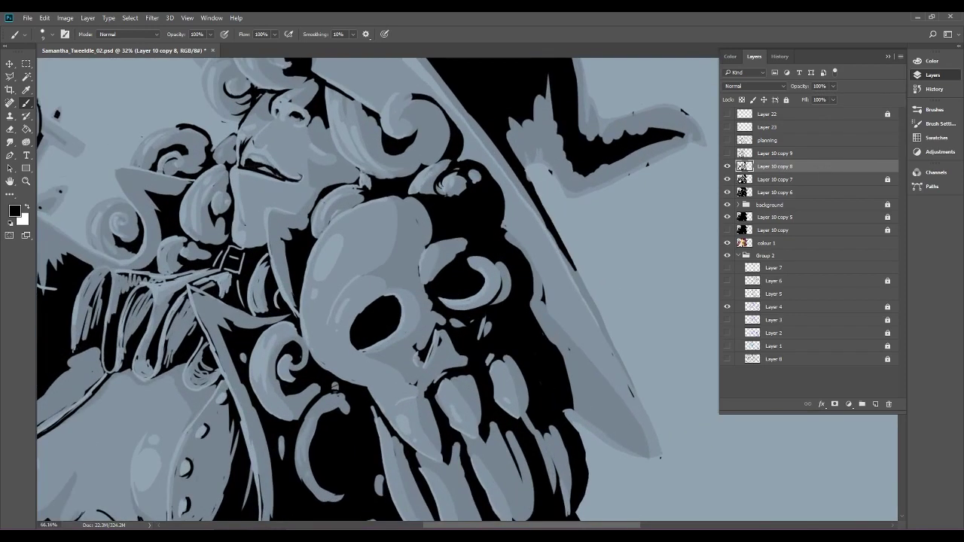
scroll(708, 308, "up", 3)
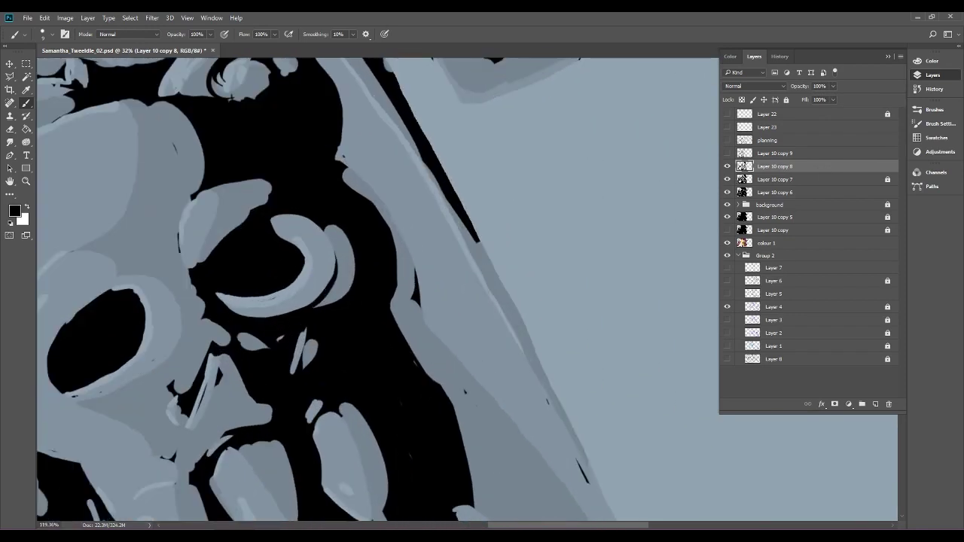
left_click(10, 129)
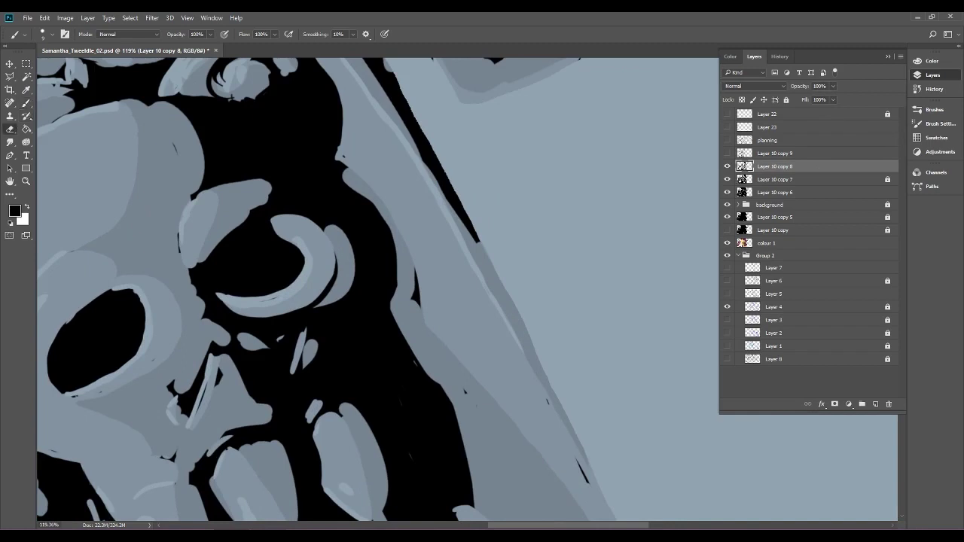
left_click_drag(420, 276, 416, 318)
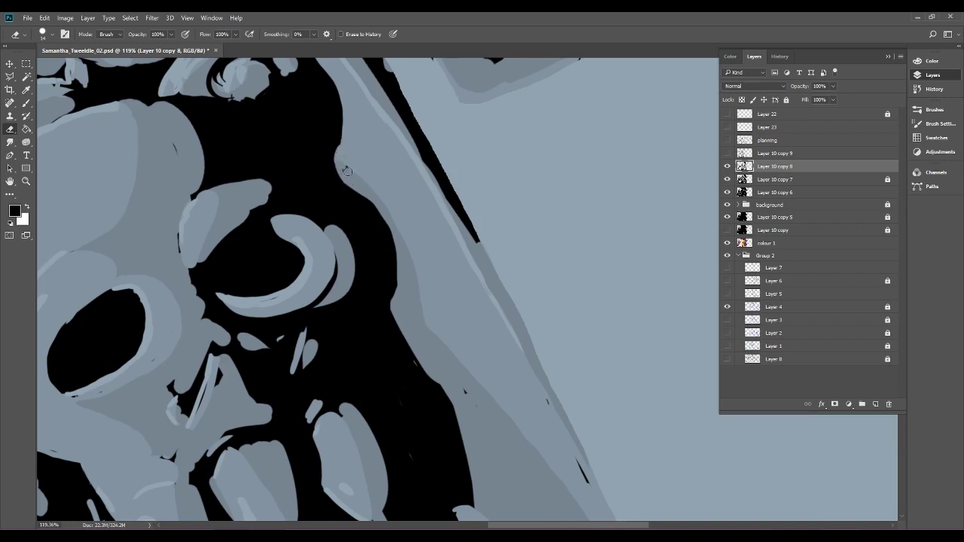
key("ctrl+0")
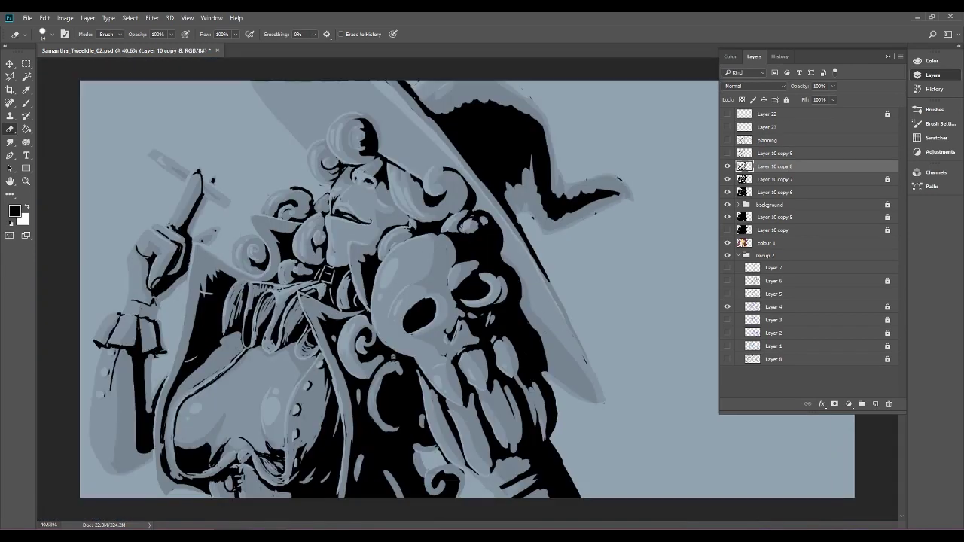
Enlarge the eraser to 34 px and clear rough black marks around the skull's nose cavity and upper teeth.
scroll(520, 361, "up", 5)
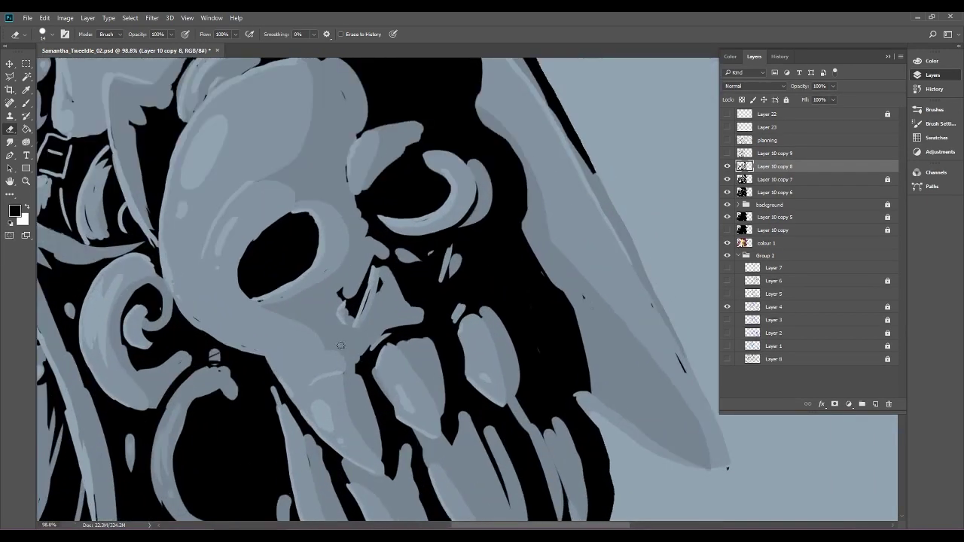
left_click(47, 34)
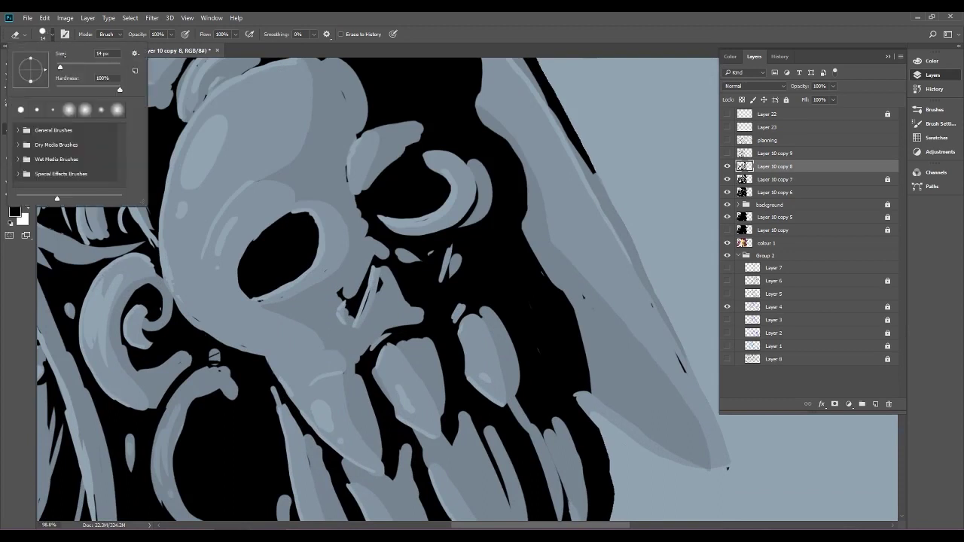
left_click(238, 212)
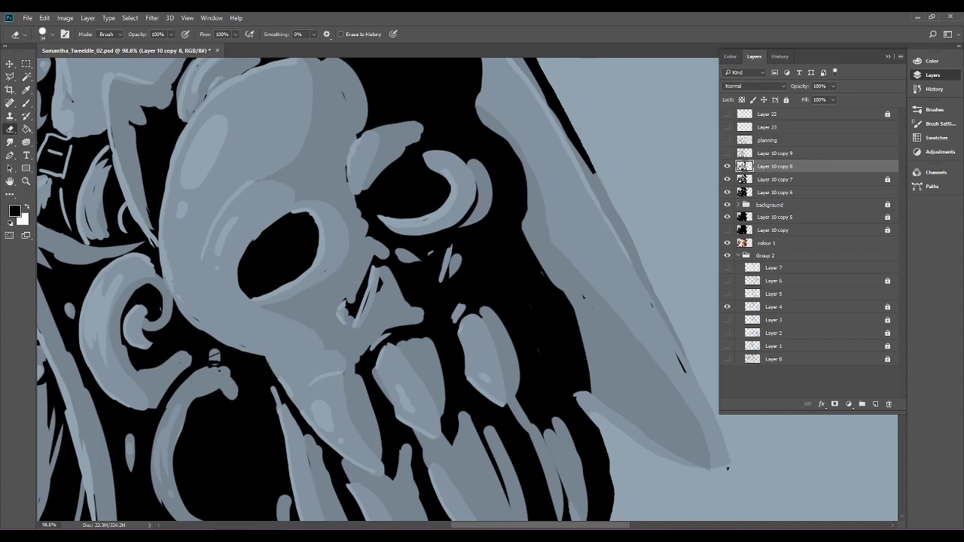
left_click_drag(380, 293, 383, 281)
mouse_move(380, 247)
left_mouse_down()
mouse_move(414, 259)
mouse_move(388, 277)
mouse_move(413, 319)
left_mouse_up()
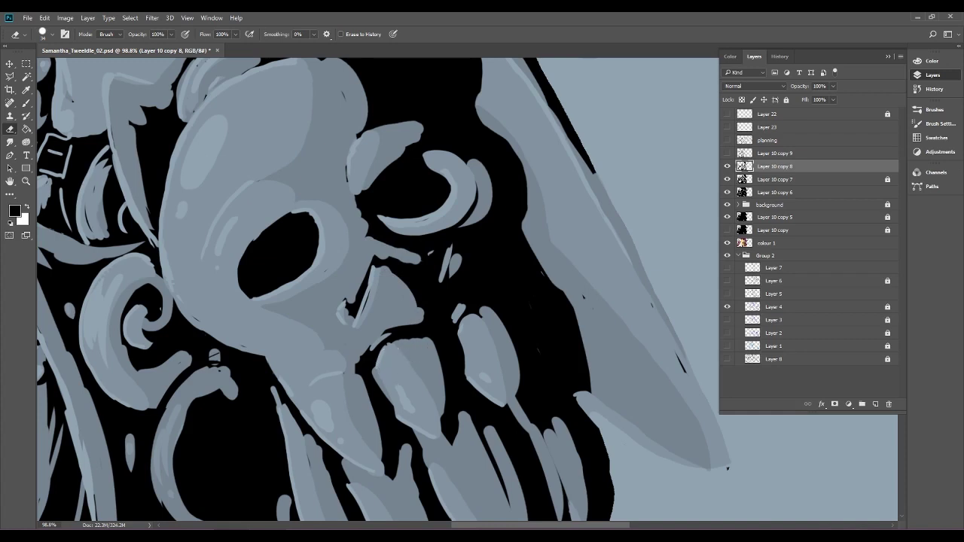
mouse_move(383, 374)
left_mouse_down()
mouse_move(393, 348)
mouse_move(422, 344)
mouse_move(381, 344)
mouse_move(352, 359)
left_mouse_up()
key("bracketright")
left_click_drag(476, 319, 479, 314)
Paint black line work between the skull's crown and the curl resting above it.
scroll(207, 268, "up", 5)
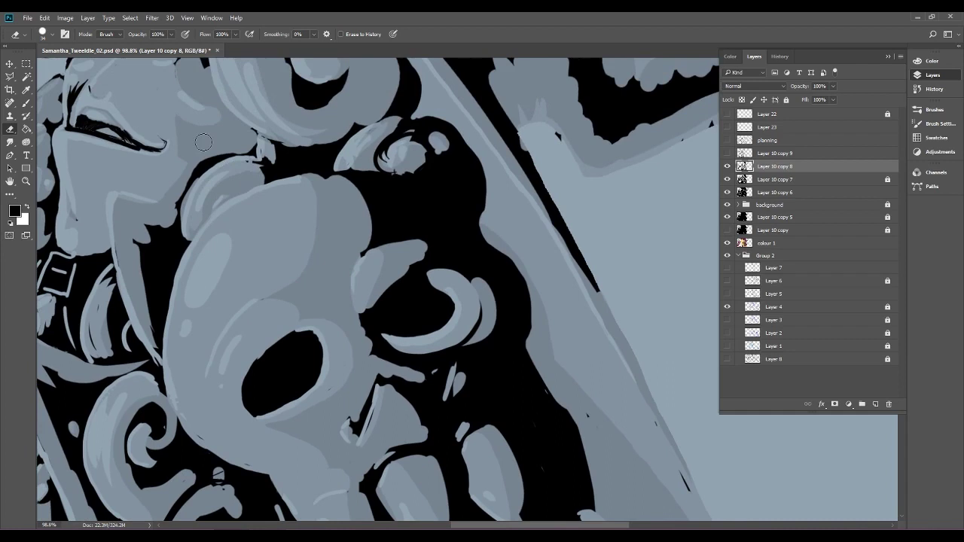
left_click(27, 103)
scroll(376, 290, "up", 3)
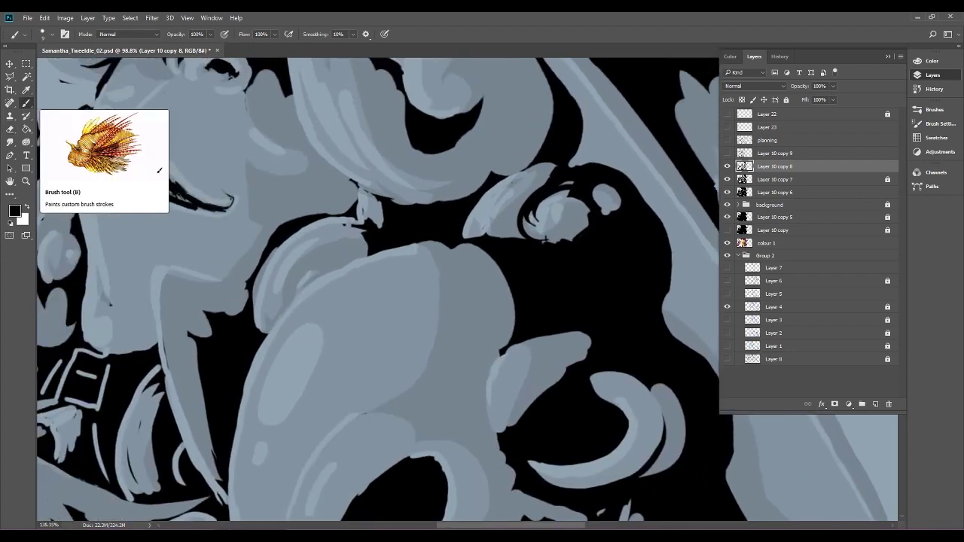
mouse_move(269, 329)
left_mouse_down()
mouse_move(324, 274)
mouse_move(375, 251)
left_mouse_up()
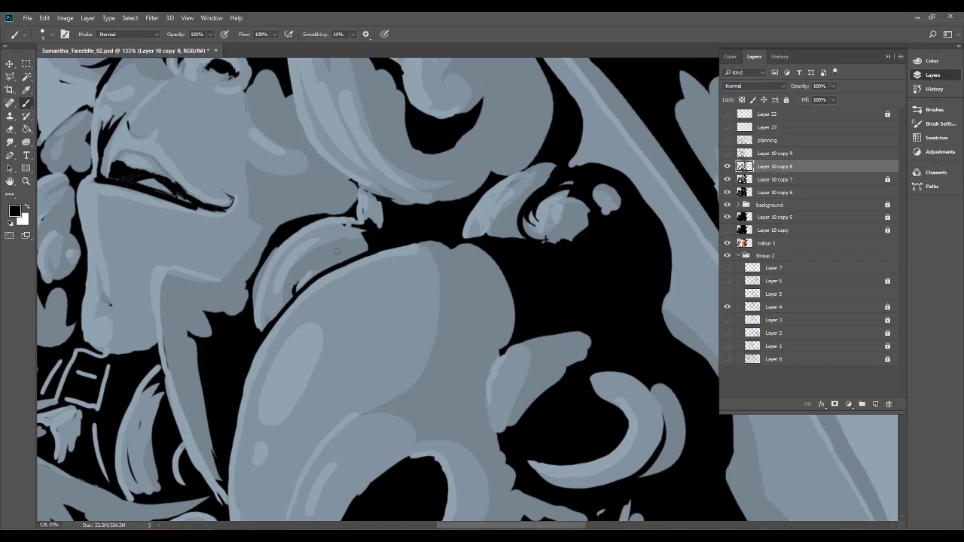
mouse_move(332, 262)
left_mouse_down()
mouse_move(355, 236)
mouse_move(368, 249)
mouse_move(384, 218)
mouse_move(373, 228)
mouse_move(344, 228)
mouse_move(381, 226)
left_mouse_up()
Paint tapered black strand gaps in the large lock under the hat brim and touch up its curl's upper outline.
left_click_drag(545, 239, 445, 372)
left_click_drag(268, 190, 287, 254)
left_click_drag(273, 195, 286, 249)
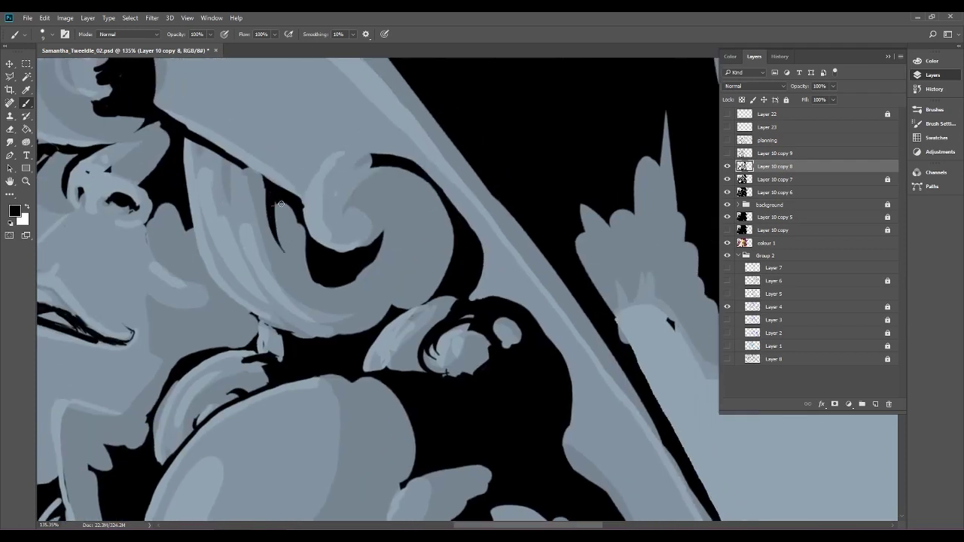
left_click_drag(299, 214, 303, 217)
mouse_move(228, 176)
left_mouse_down()
mouse_move(238, 154)
mouse_move(198, 142)
left_mouse_up()
left_click_drag(379, 156, 367, 158)
Trim the black at the large curl's tip and refine the strand marks on the small spiral curl below it.
key("e")
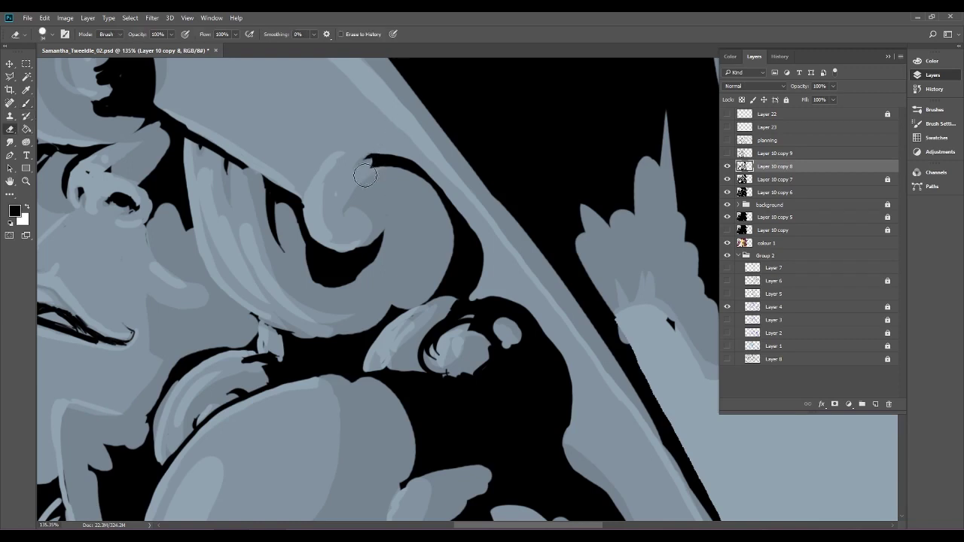
mouse_move(379, 172)
left_mouse_down()
mouse_move(409, 181)
mouse_move(415, 163)
mouse_move(406, 172)
mouse_move(419, 194)
mouse_move(469, 214)
mouse_move(485, 260)
mouse_move(406, 368)
left_mouse_up()
mouse_move(461, 357)
left_mouse_down()
mouse_move(452, 360)
mouse_move(472, 352)
left_mouse_up()
mouse_move(388, 361)
left_mouse_down()
mouse_move(413, 377)
mouse_move(406, 355)
left_mouse_up()
left_click(26, 103)
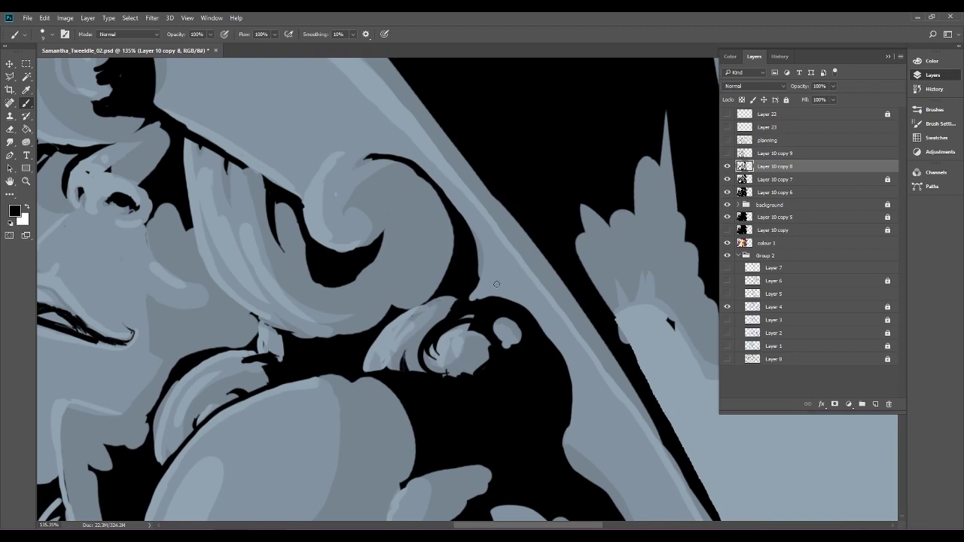
left_click_drag(462, 319, 474, 315)
left_click_drag(475, 323, 485, 326)
Erase black above the small spiral curl to join it with the oval highlight beside it.
scroll(520, 333, "down", 3)
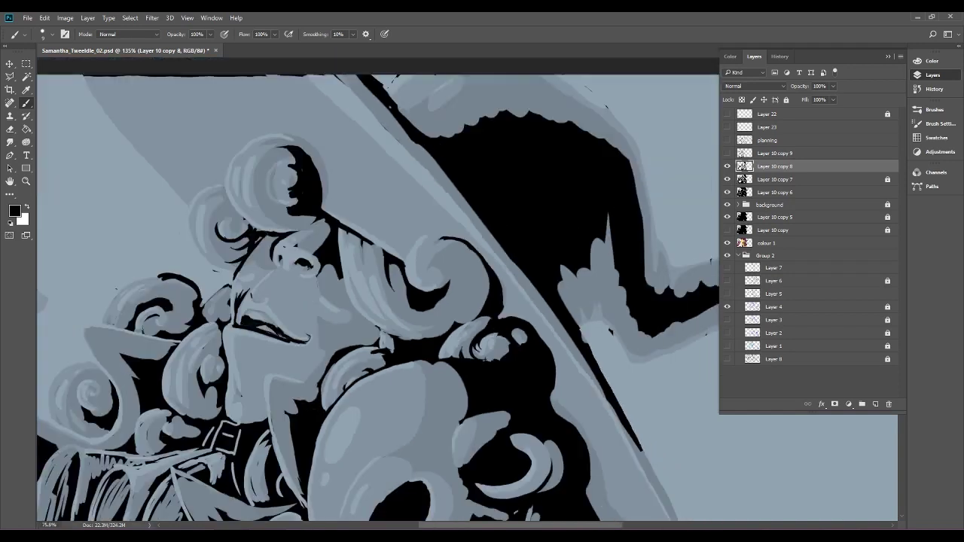
scroll(528, 347, "up", 3)
scroll(527, 347, "down", 5)
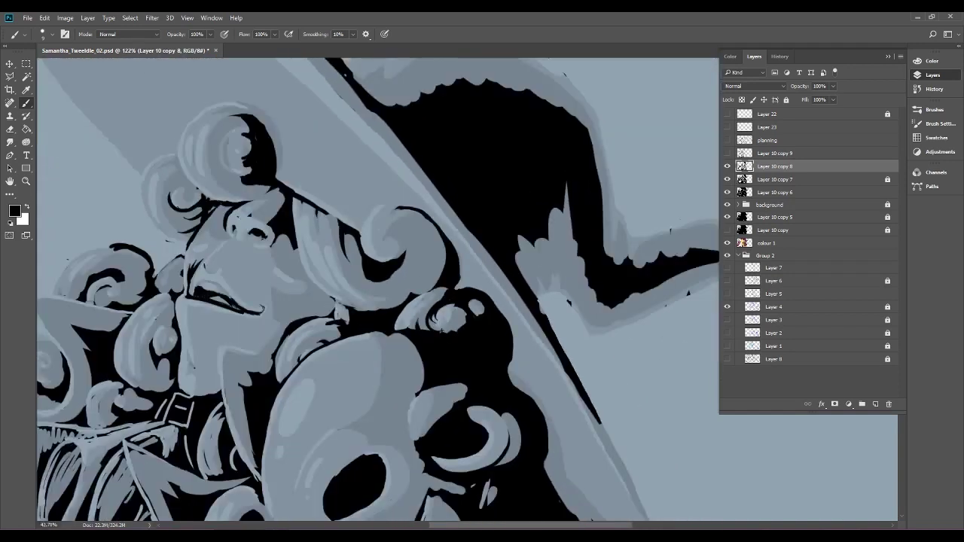
scroll(486, 273, "up", 6)
left_click_drag(520, 219, 367, 367)
scroll(425, 269, "up", 2)
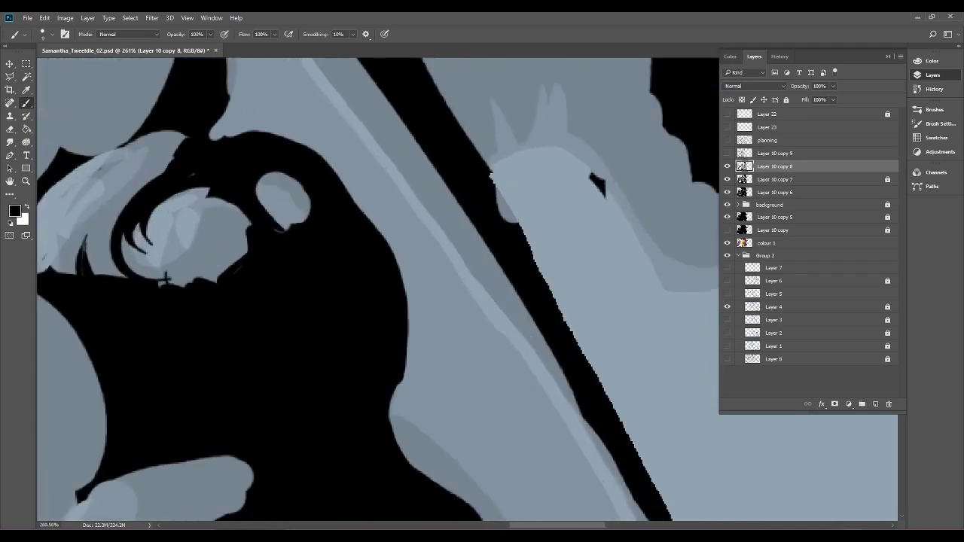
key("e")
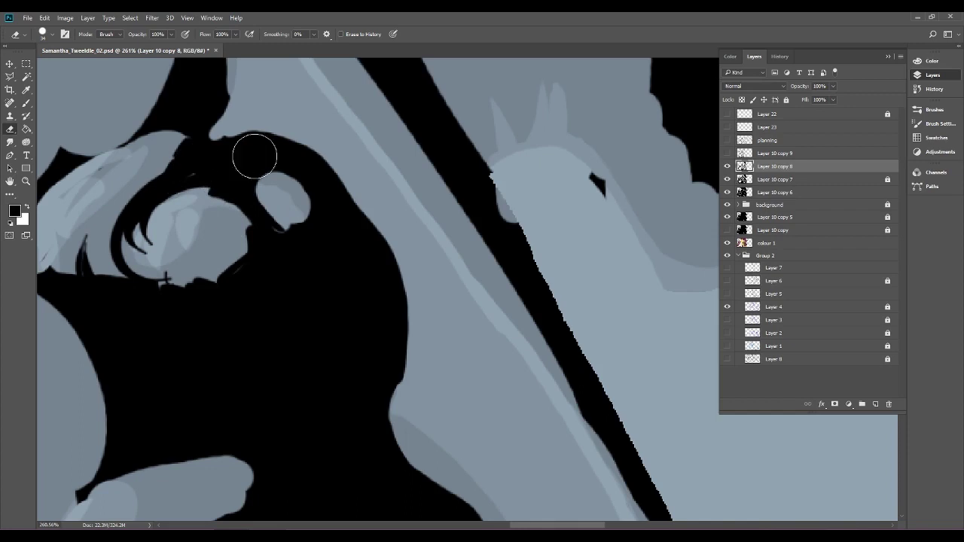
mouse_move(194, 211)
left_mouse_down()
mouse_move(237, 185)
mouse_move(191, 213)
mouse_move(280, 191)
mouse_move(294, 224)
mouse_move(213, 220)
mouse_move(309, 221)
left_mouse_up()
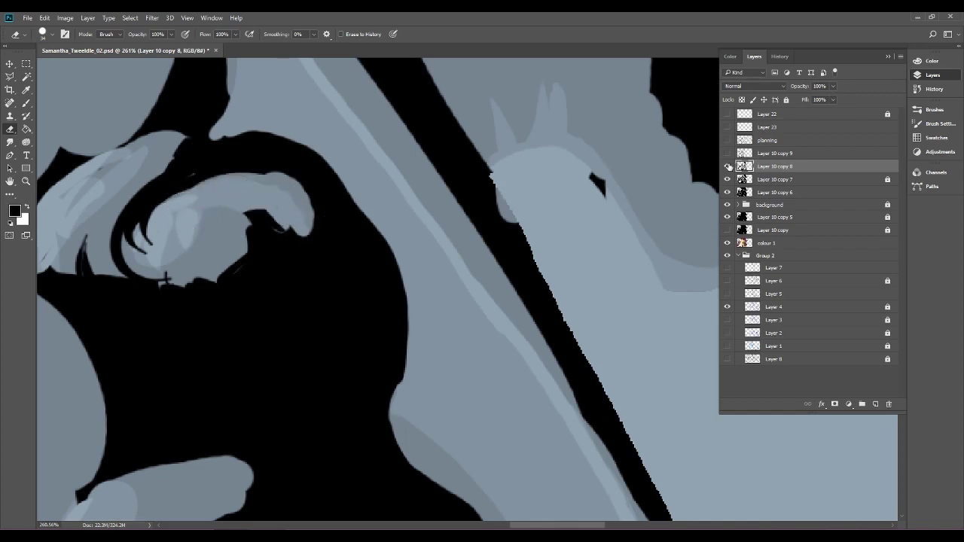
Compare the small spiral curl with the layers beneath and erase black to extend its band down and around.
left_click(728, 166)
left_click(728, 166)
mouse_move(284, 202)
left_mouse_down()
mouse_move(298, 219)
mouse_move(288, 312)
mouse_move(296, 226)
mouse_move(288, 276)
mouse_move(296, 237)
mouse_move(281, 211)
mouse_move(287, 268)
mouse_move(277, 203)
mouse_move(272, 286)
left_mouse_up()
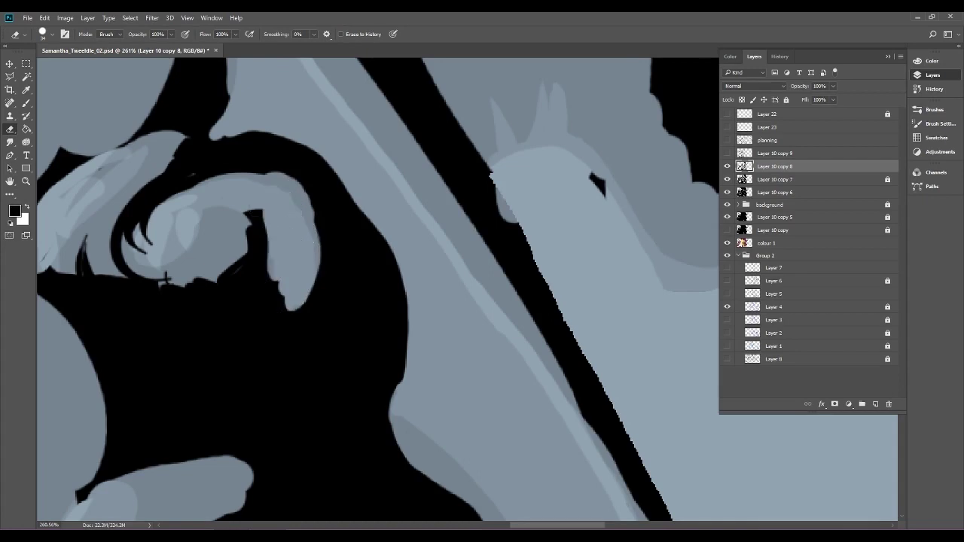
left_click(727, 166)
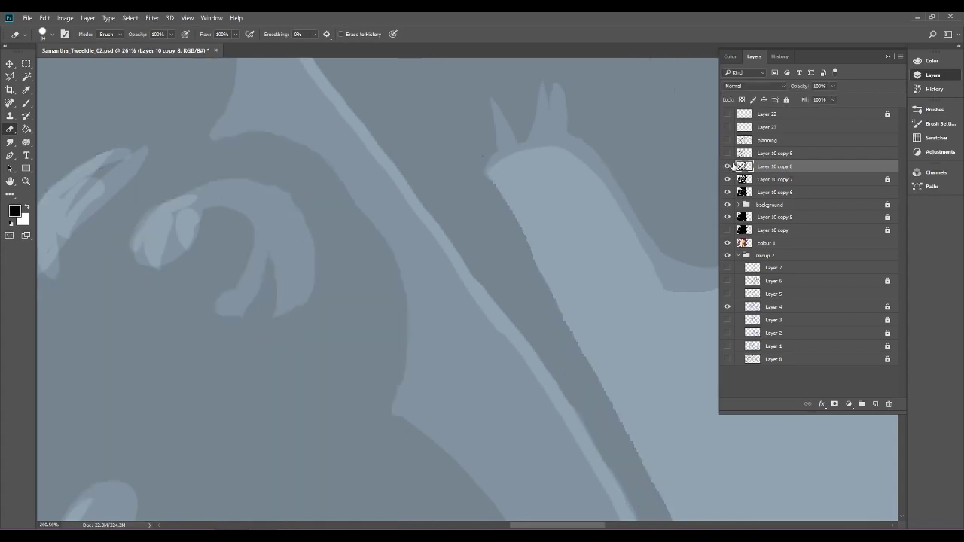
left_click(728, 166)
mouse_move(275, 217)
left_mouse_down()
mouse_move(254, 309)
mouse_move(247, 286)
mouse_move(282, 271)
mouse_move(254, 297)
mouse_move(224, 290)
mouse_move(251, 264)
mouse_move(313, 294)
left_mouse_up()
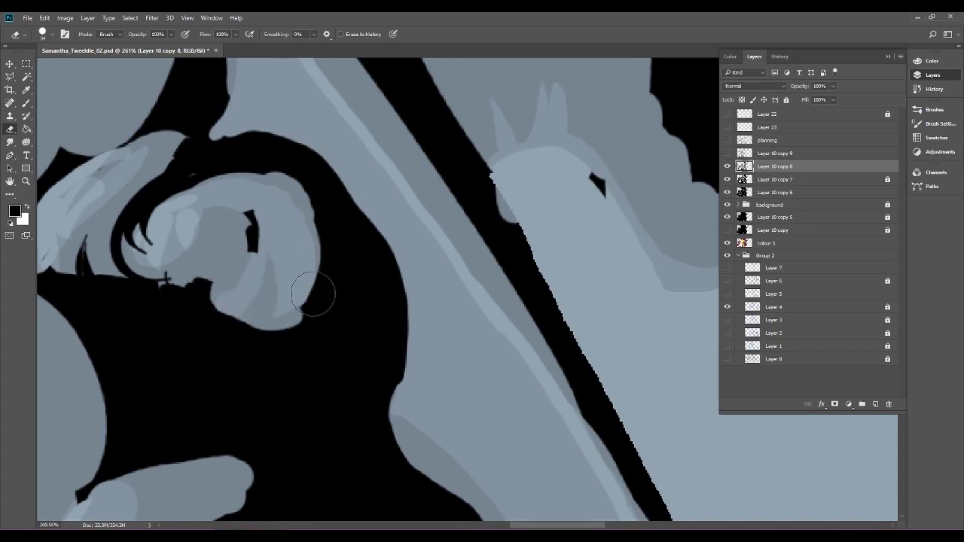
key("ctrl+0")
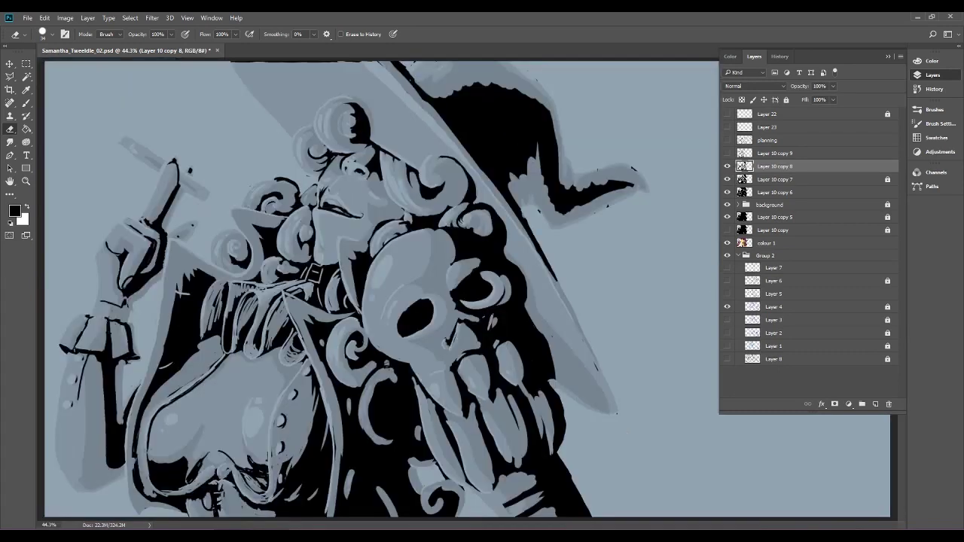
Erase black along the outer edge of the small spiral curl above the skull and paint a black hook into its centre.
scroll(513, 235, "up", 8)
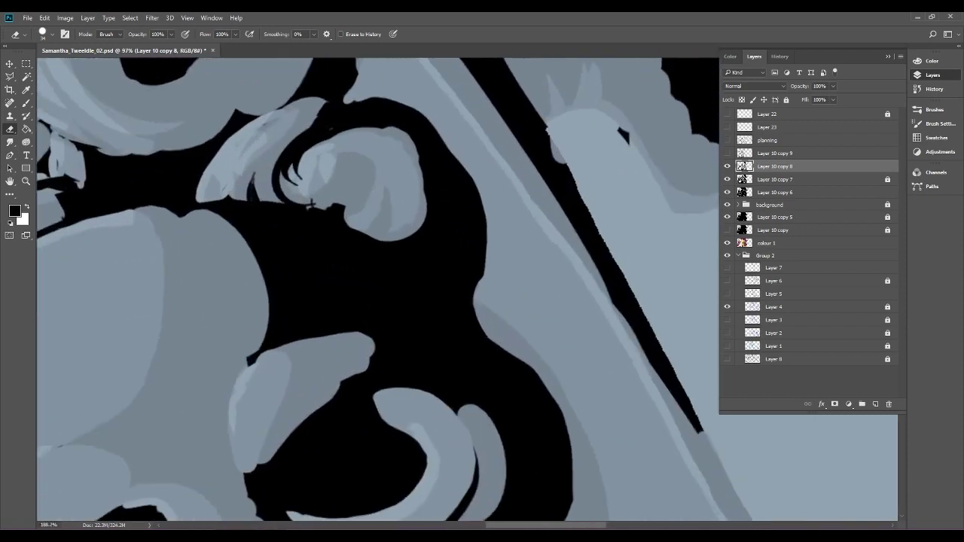
mouse_move(395, 230)
left_mouse_down()
mouse_move(410, 235)
mouse_move(433, 162)
mouse_move(384, 128)
mouse_move(344, 137)
mouse_move(337, 159)
mouse_move(316, 154)
left_mouse_up()
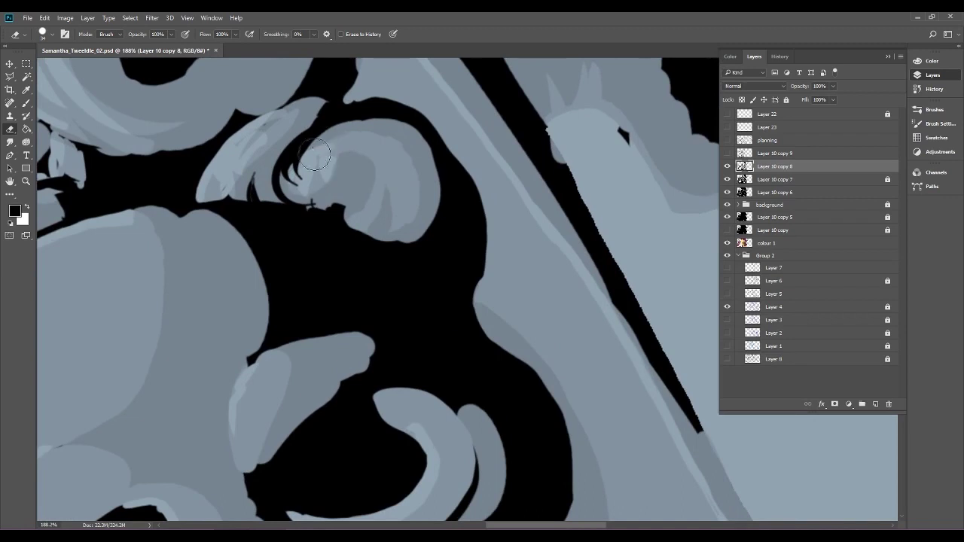
key("b")
mouse_move(354, 170)
left_mouse_down()
mouse_move(334, 207)
mouse_move(355, 172)
mouse_move(347, 204)
mouse_move(357, 190)
mouse_move(341, 203)
mouse_move(349, 195)
mouse_move(302, 159)
mouse_move(330, 200)
mouse_move(285, 180)
left_mouse_up()
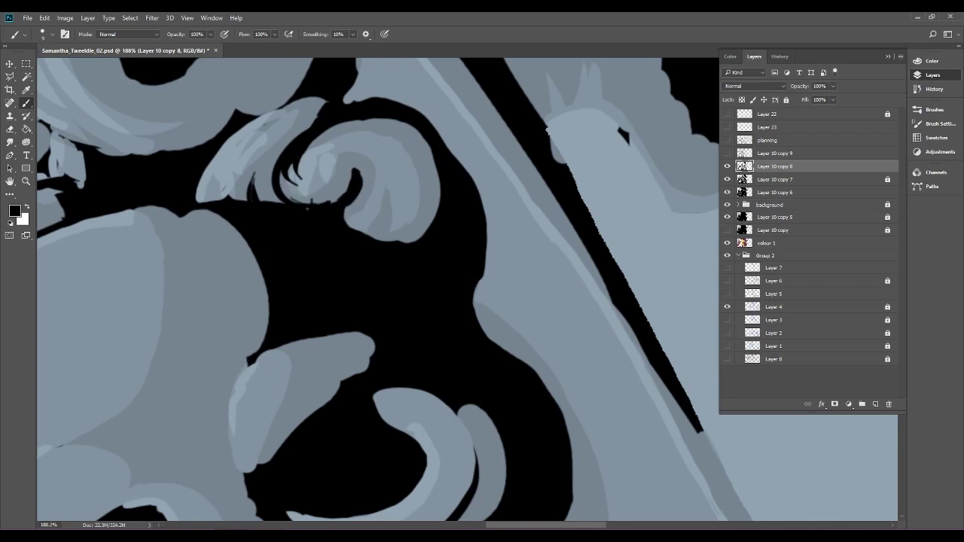
scroll(397, 225, "down", 5)
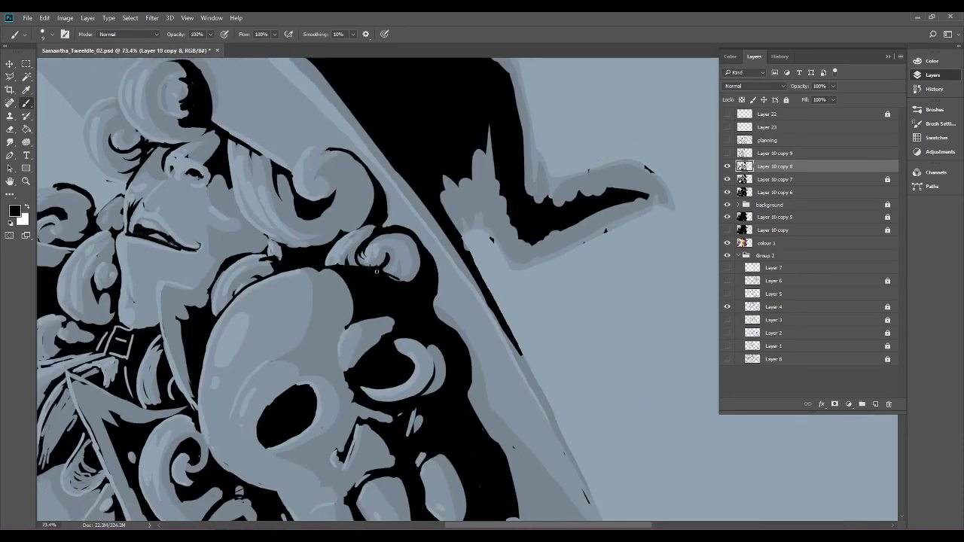
left_click_drag(395, 275, 398, 279)
Erase the large curl's upper outline under the hat brim and repaint it as a smooth tapered black line around its outer edge.
scroll(427, 254, "down", 7)
scroll(426, 253, "up", 6)
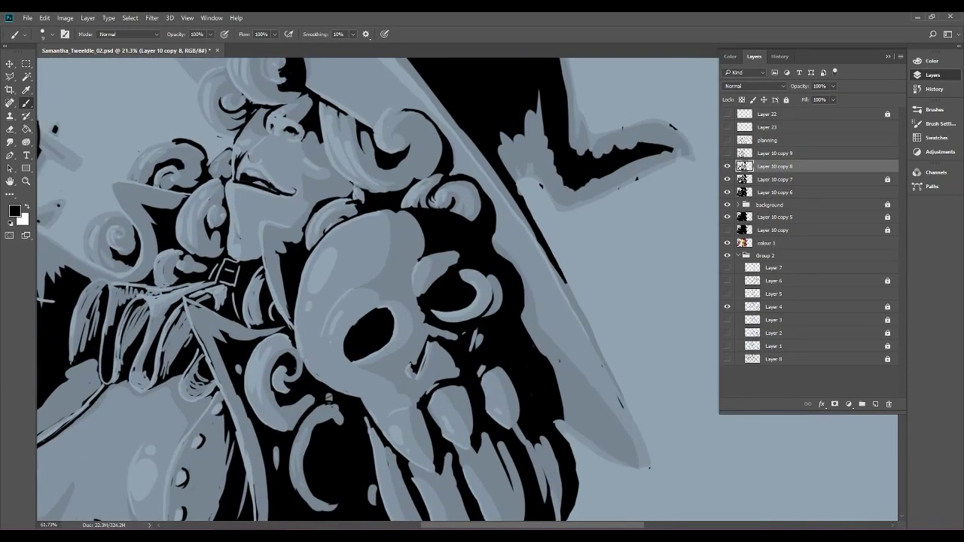
scroll(361, 173, "up", 5)
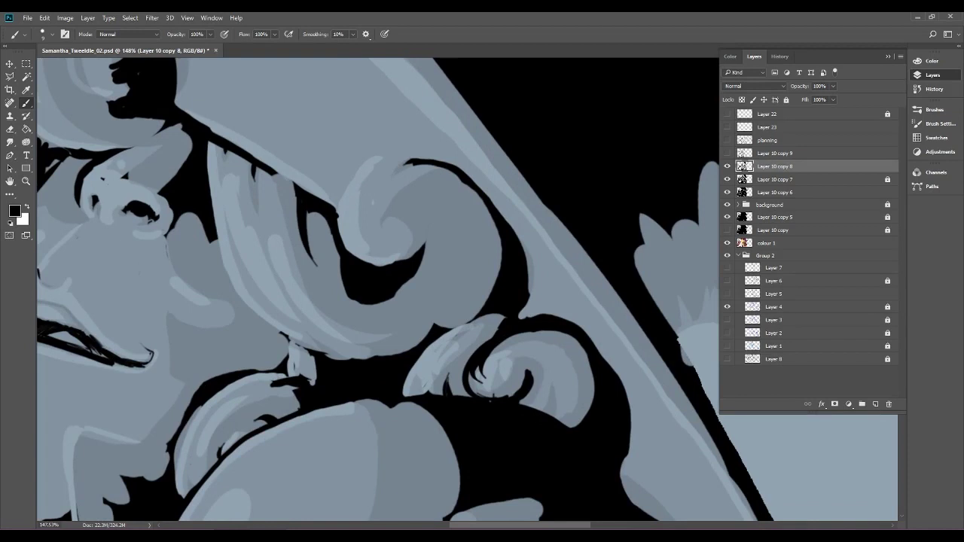
mouse_move(366, 299)
left_mouse_down()
mouse_move(349, 299)
mouse_move(335, 237)
mouse_move(317, 214)
mouse_move(306, 240)
mouse_move(339, 236)
mouse_move(346, 251)
mouse_move(355, 215)
mouse_move(344, 205)
mouse_move(355, 231)
mouse_move(390, 260)
mouse_move(420, 221)
mouse_move(436, 252)
mouse_move(383, 274)
mouse_move(326, 279)
mouse_move(360, 306)
mouse_move(404, 295)
mouse_move(427, 261)
mouse_move(434, 199)
mouse_move(325, 277)
left_mouse_up()
key("e")
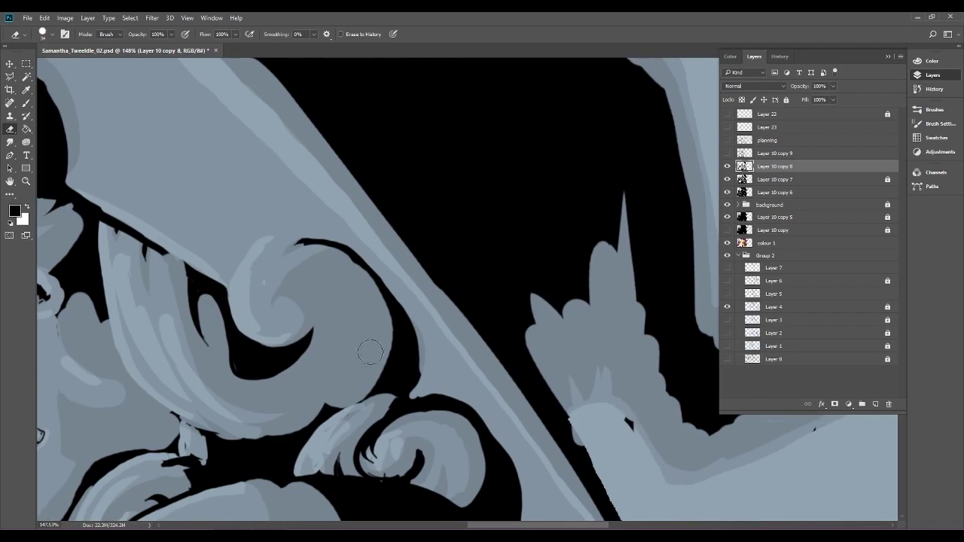
mouse_move(367, 284)
left_mouse_down()
mouse_move(343, 258)
mouse_move(292, 240)
mouse_move(355, 251)
mouse_move(385, 279)
mouse_move(360, 267)
left_mouse_up()
left_click(26, 103)
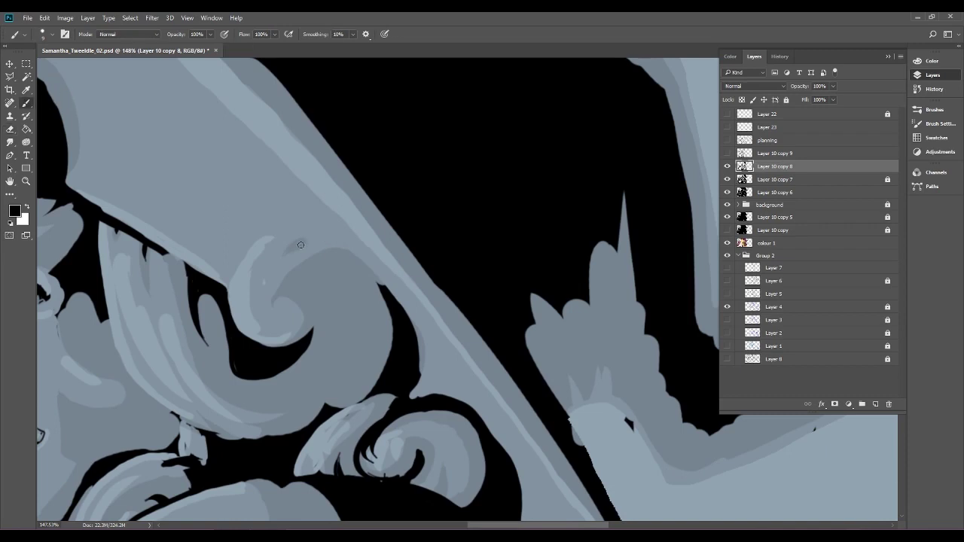
mouse_move(296, 245)
left_mouse_down()
mouse_move(332, 241)
mouse_move(393, 295)
left_mouse_up()
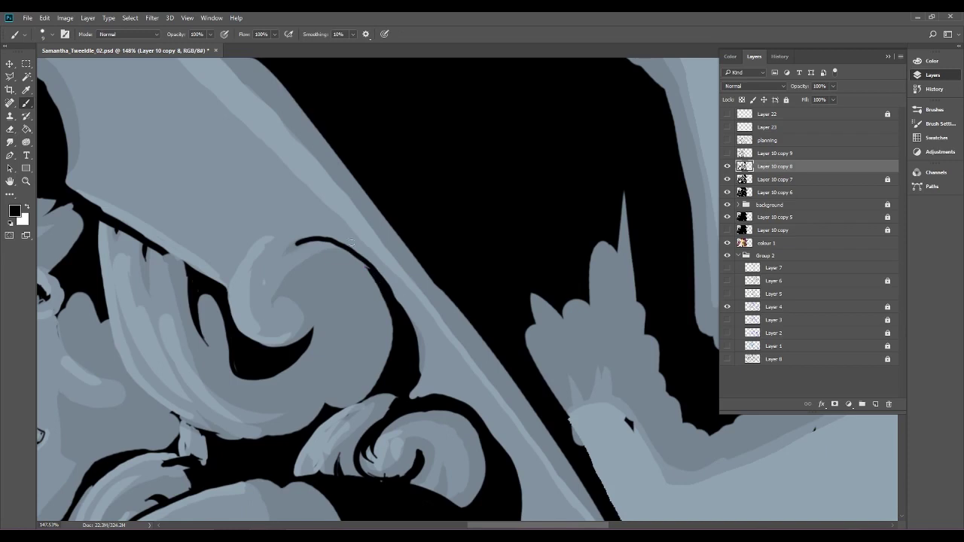
mouse_move(417, 377)
left_mouse_down()
mouse_move(421, 346)
mouse_move(411, 320)
left_mouse_up()
left_click_drag(420, 355, 404, 310)
left_click_drag(302, 448, 406, 368)
Paint tapered black strand marks inside the large curl and extend its inner spiral with a thin black line.
scroll(649, 250, "down", 3)
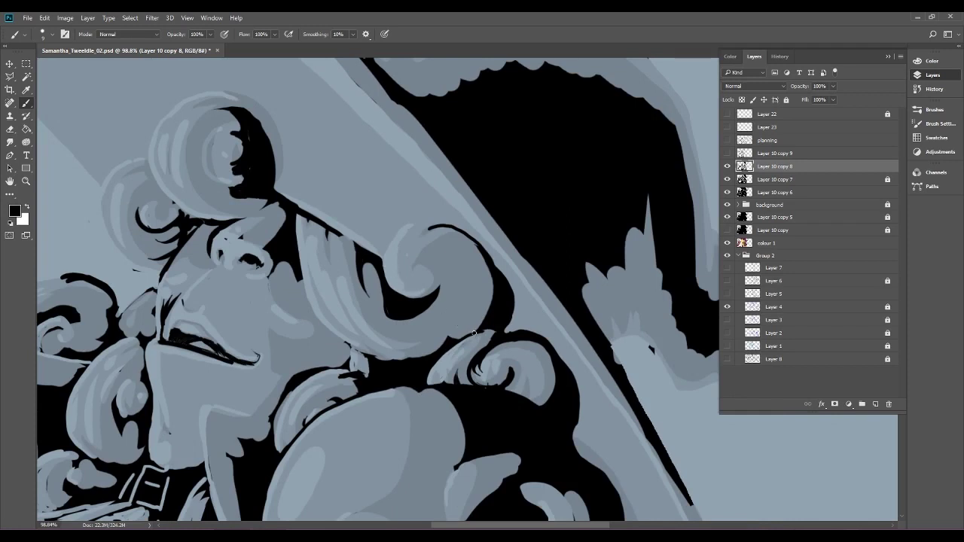
left_click_drag(482, 333, 493, 332)
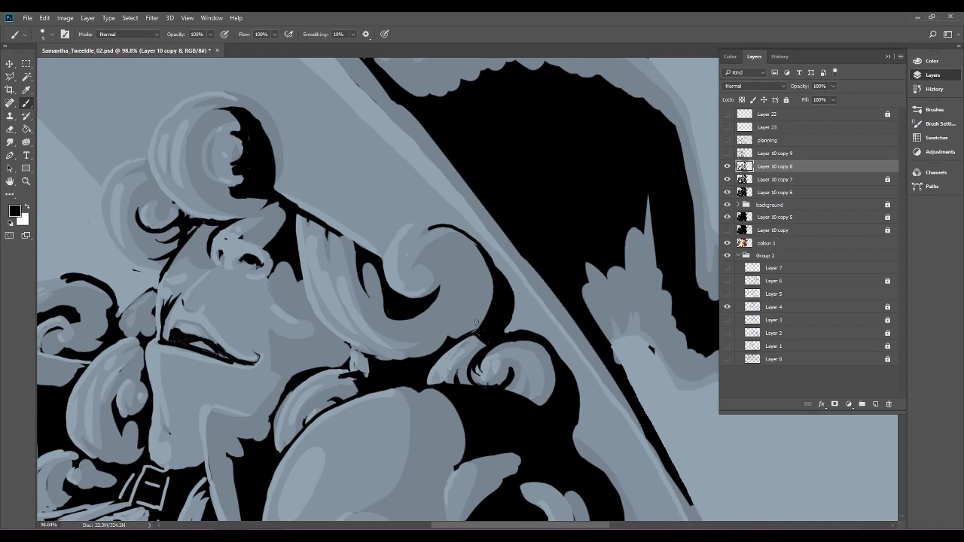
mouse_move(468, 311)
left_mouse_down()
mouse_move(466, 329)
mouse_move(467, 298)
mouse_move(453, 337)
left_mouse_up()
mouse_move(489, 263)
left_mouse_down()
mouse_move(469, 251)
mouse_move(444, 254)
mouse_move(472, 250)
mouse_move(496, 277)
mouse_move(473, 255)
mouse_move(446, 250)
mouse_move(468, 226)
mouse_move(418, 260)
mouse_move(452, 231)
mouse_move(435, 259)
mouse_move(420, 263)
mouse_move(438, 271)
mouse_move(431, 296)
mouse_move(440, 274)
mouse_move(433, 264)
mouse_move(442, 291)
left_mouse_up()
mouse_move(391, 314)
left_mouse_down()
mouse_move(438, 311)
mouse_move(415, 324)
left_mouse_up()
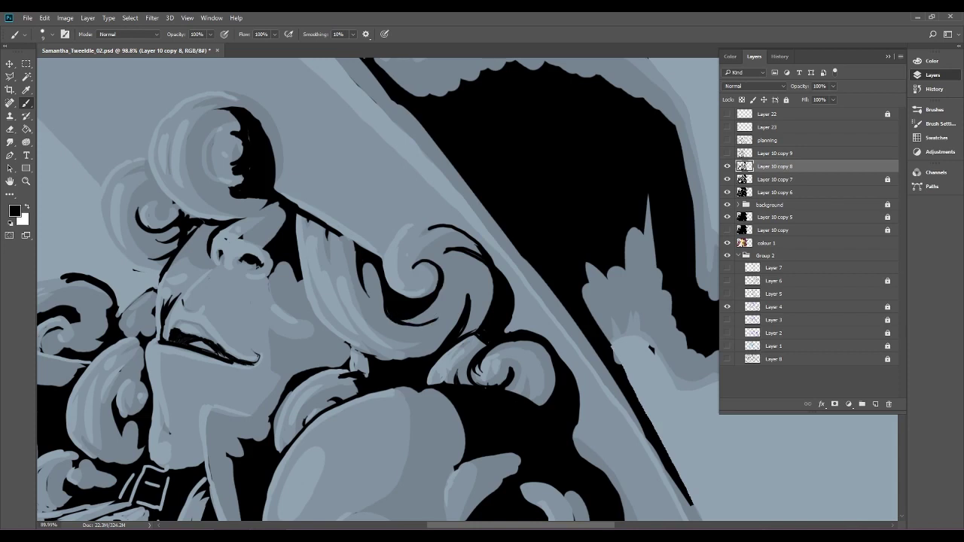
Paint a black inner spiral line in the topmost curl and add tapered strands along its lower edge above the face.
scroll(440, 286, "down", 10)
scroll(426, 202, "up", 6)
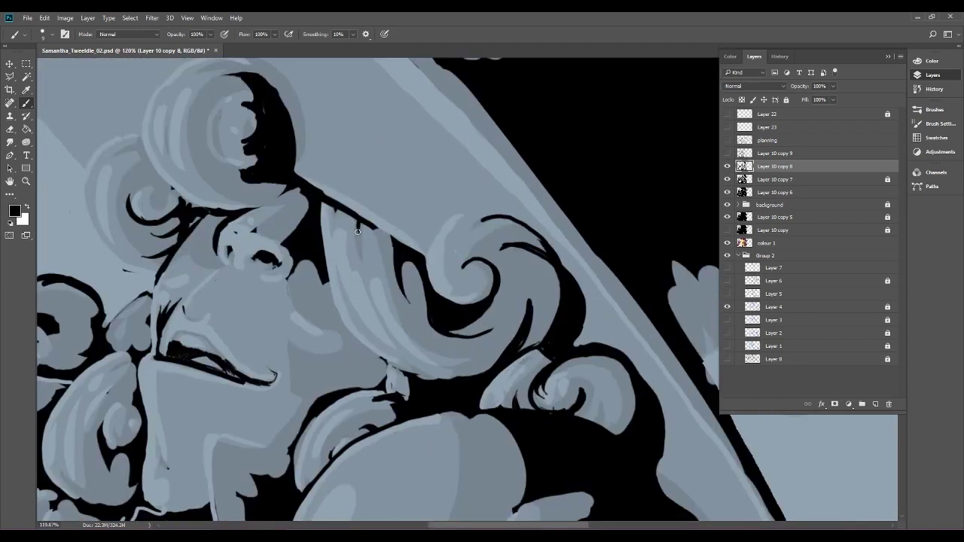
left_click_drag(374, 223, 453, 277)
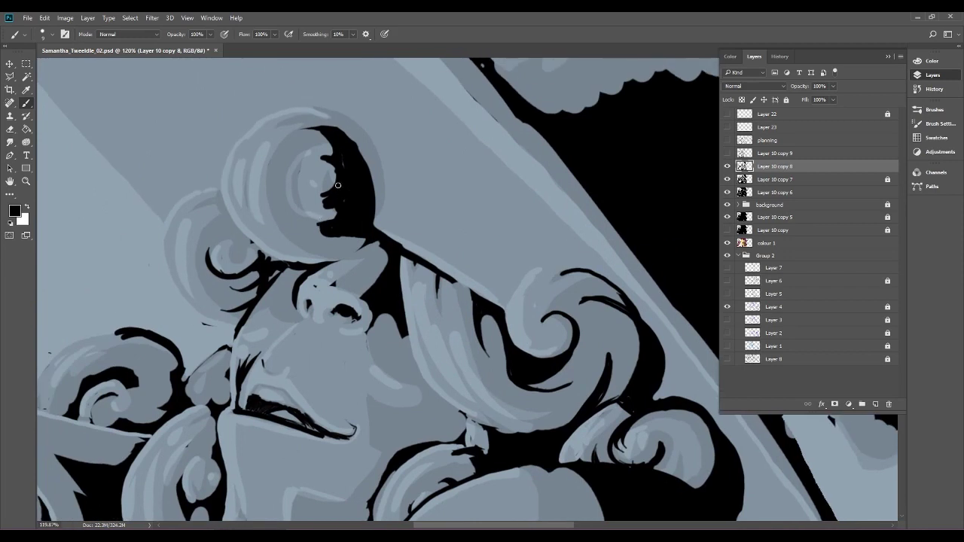
left_click_drag(327, 221, 290, 200)
left_click_drag(329, 231, 291, 208)
mouse_move(293, 161)
left_mouse_down()
mouse_move(315, 197)
mouse_move(314, 167)
mouse_move(298, 161)
mouse_move(297, 215)
left_mouse_up()
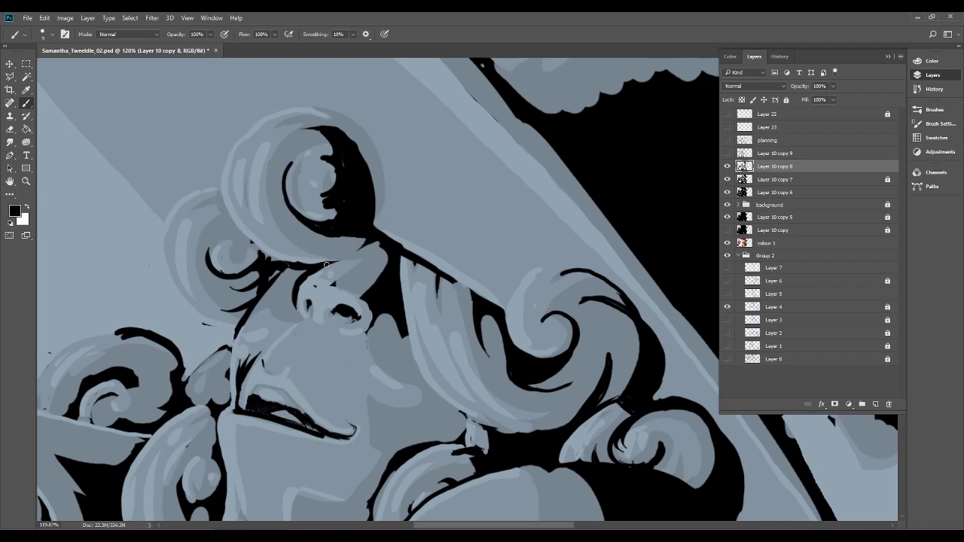
mouse_move(328, 265)
left_mouse_down()
mouse_move(389, 251)
mouse_move(342, 239)
mouse_move(339, 249)
mouse_move(379, 242)
left_mouse_up()
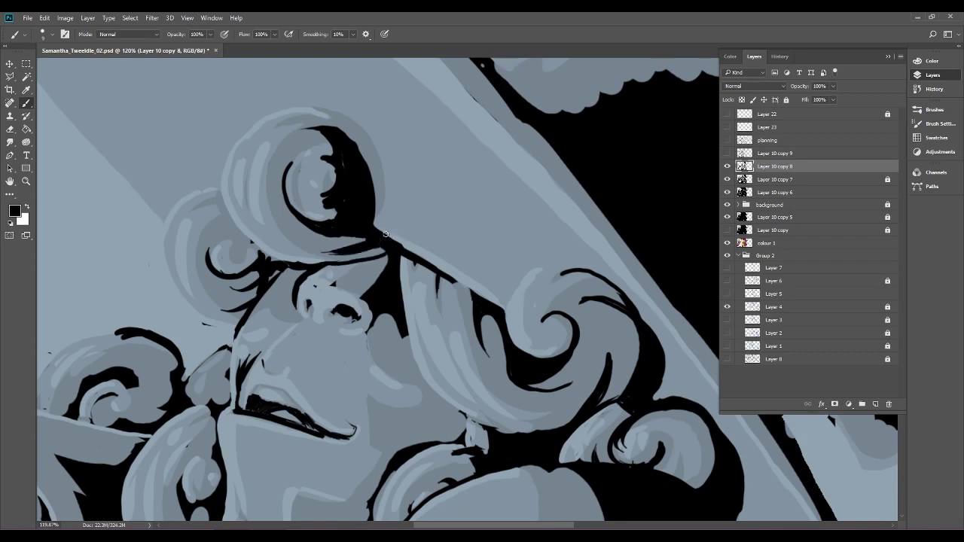
left_click_drag(337, 227, 292, 228)
Erase the solid black patch inside the topmost curl and outline the curl's outer edge with a thin black line.
key("e")
mouse_move(326, 209)
left_mouse_down()
mouse_move(334, 186)
mouse_move(335, 206)
mouse_move(335, 160)
mouse_move(321, 163)
mouse_move(335, 156)
mouse_move(341, 166)
mouse_move(333, 152)
mouse_move(363, 170)
mouse_move(349, 173)
mouse_move(362, 171)
mouse_move(355, 200)
mouse_move(382, 205)
mouse_move(314, 199)
mouse_move(345, 188)
mouse_move(361, 215)
mouse_move(308, 215)
mouse_move(322, 156)
mouse_move(336, 143)
mouse_move(318, 120)
mouse_move(360, 156)
mouse_move(363, 175)
mouse_move(343, 139)
mouse_move(352, 164)
left_mouse_up()
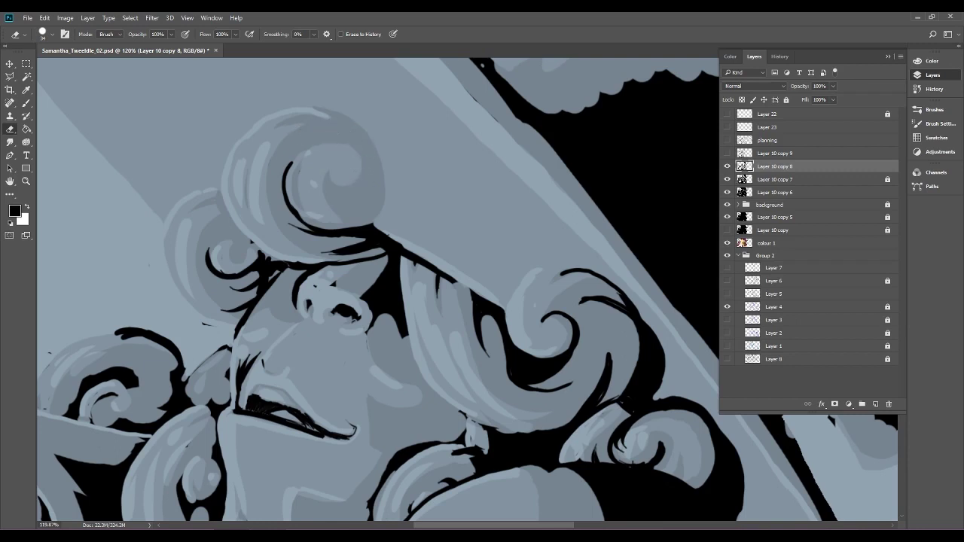
key("b")
left_click_drag(363, 227, 384, 181)
left_click_drag(374, 147, 358, 128)
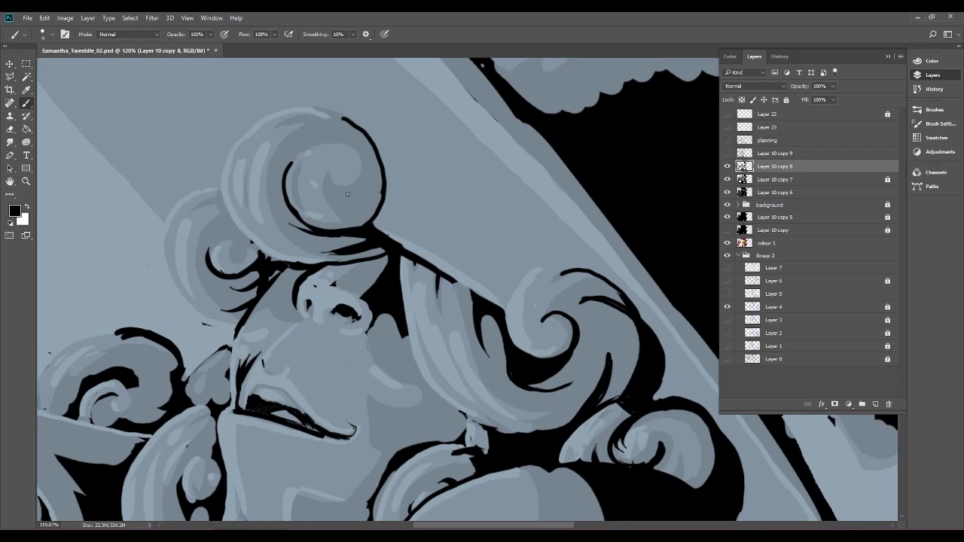
Paint a thickened black hook into the topmost curl's centre and add tapered strokes along its upper edge.
mouse_move(334, 195)
left_mouse_down()
mouse_move(358, 190)
mouse_move(369, 173)
mouse_move(344, 119)
left_mouse_up()
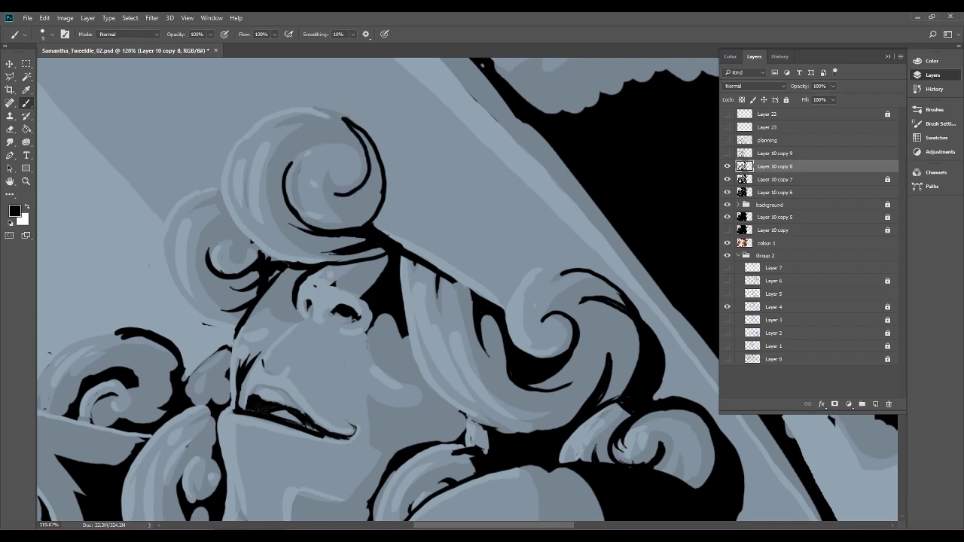
mouse_move(336, 200)
left_mouse_down()
mouse_move(374, 192)
mouse_move(357, 211)
mouse_move(361, 222)
mouse_move(375, 206)
mouse_move(369, 221)
mouse_move(378, 188)
mouse_move(334, 197)
mouse_move(370, 178)
mouse_move(359, 195)
mouse_move(376, 182)
mouse_move(375, 210)
mouse_move(372, 148)
left_mouse_up()
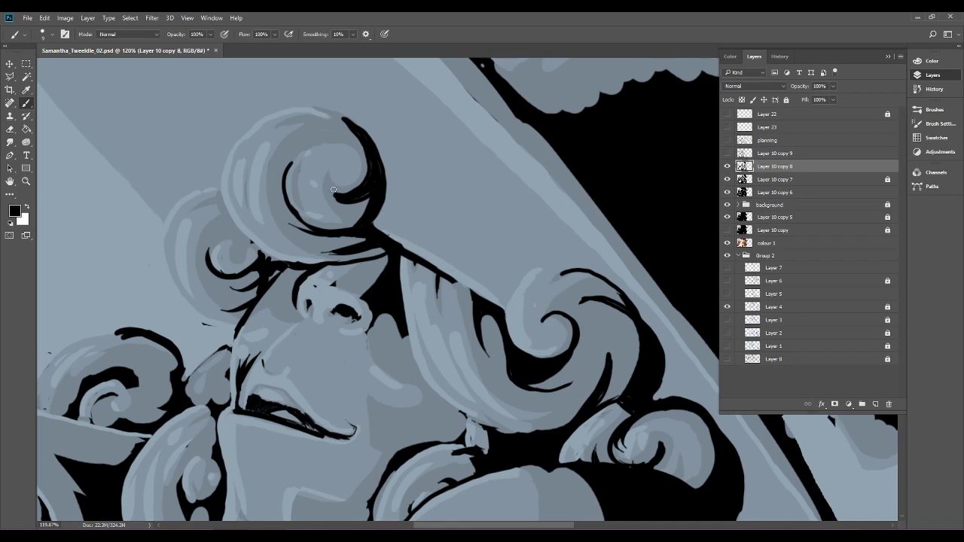
mouse_move(320, 140)
left_mouse_down()
mouse_move(312, 141)
mouse_move(356, 140)
mouse_move(347, 137)
left_mouse_up()
left_click_drag(317, 107, 351, 112)
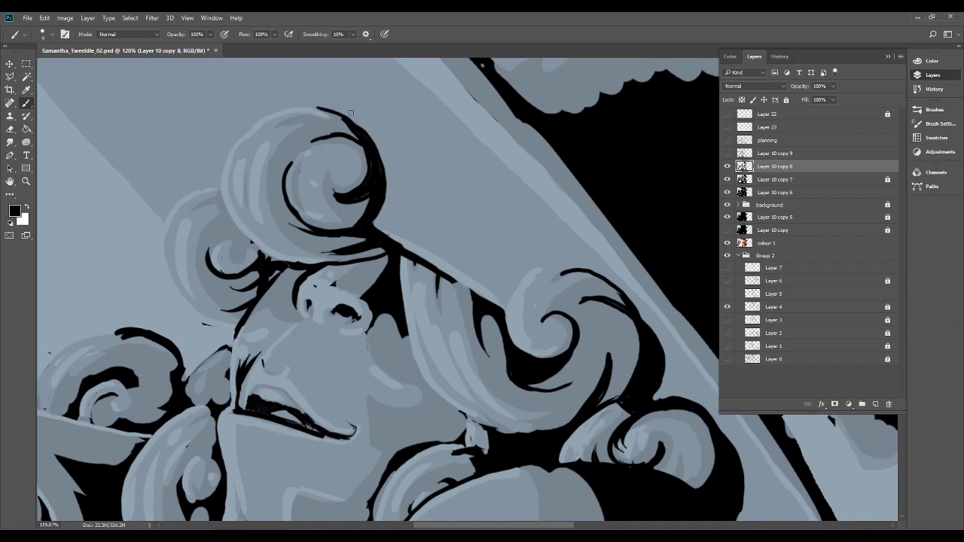
Paint black between the topmost curl and the smaller curl beside it, and extend the smaller curl's inner spiral outline.
scroll(351, 112, "down", 5)
scroll(351, 112, "down", 3)
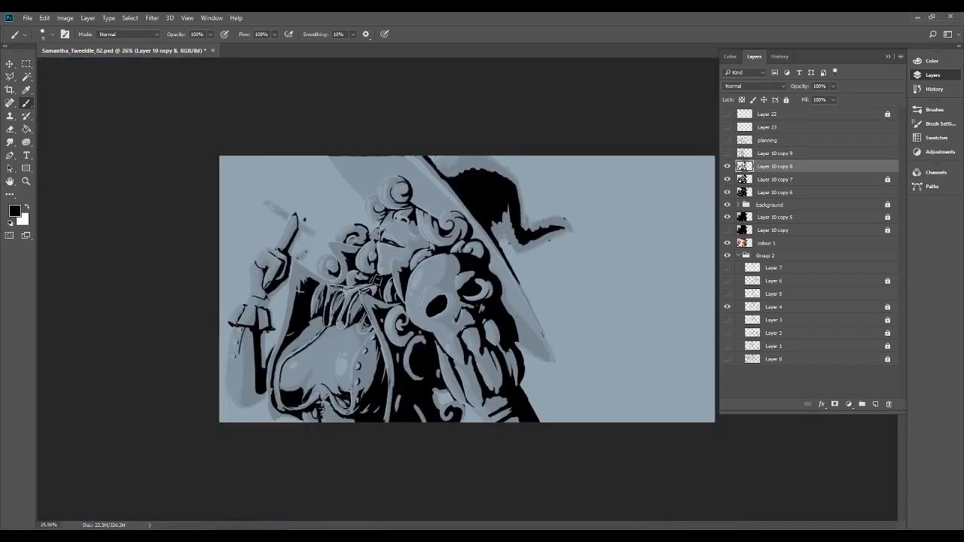
scroll(362, 140, "up", 6)
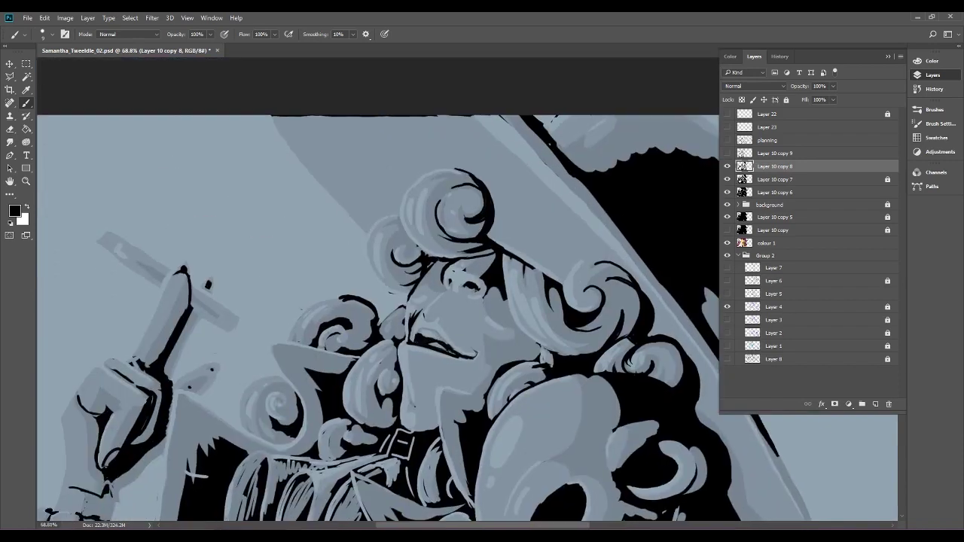
scroll(467, 324, "up", 5)
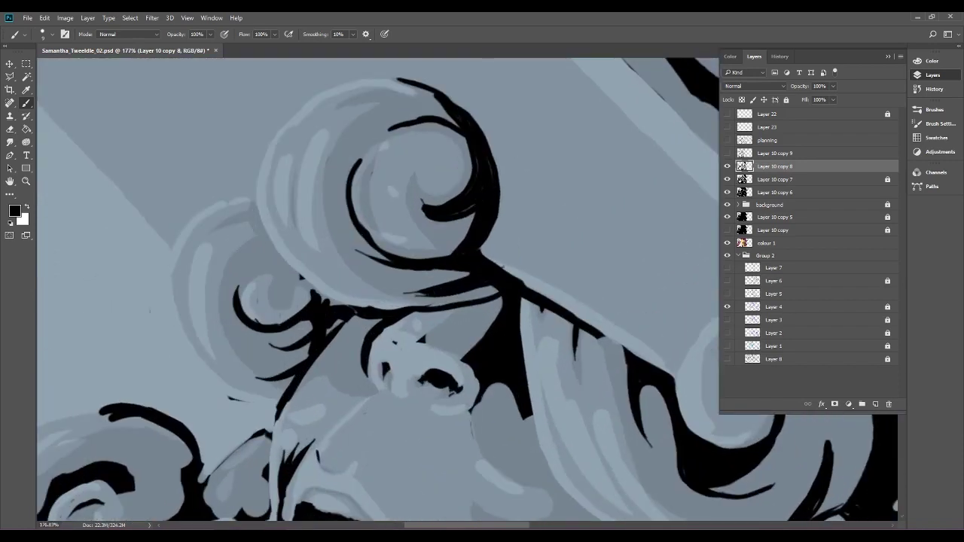
mouse_move(254, 213)
left_mouse_down()
mouse_move(270, 235)
mouse_move(257, 213)
mouse_move(277, 250)
mouse_move(334, 304)
mouse_move(278, 253)
left_mouse_up()
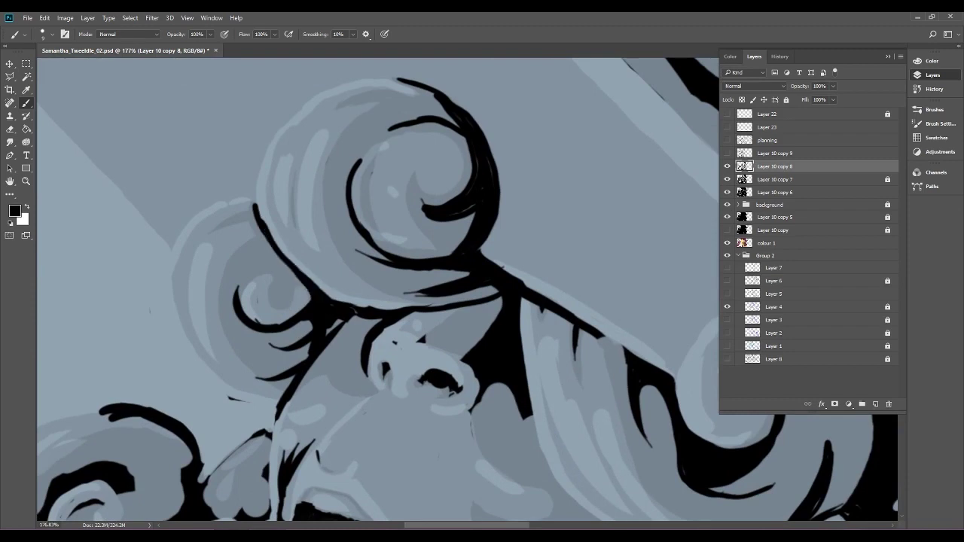
mouse_move(255, 205)
left_mouse_down()
mouse_move(260, 231)
mouse_move(280, 274)
left_mouse_up()
left_click_drag(236, 302, 251, 284)
mouse_move(287, 286)
left_mouse_down()
mouse_move(276, 275)
mouse_move(292, 271)
mouse_move(271, 246)
left_mouse_up()
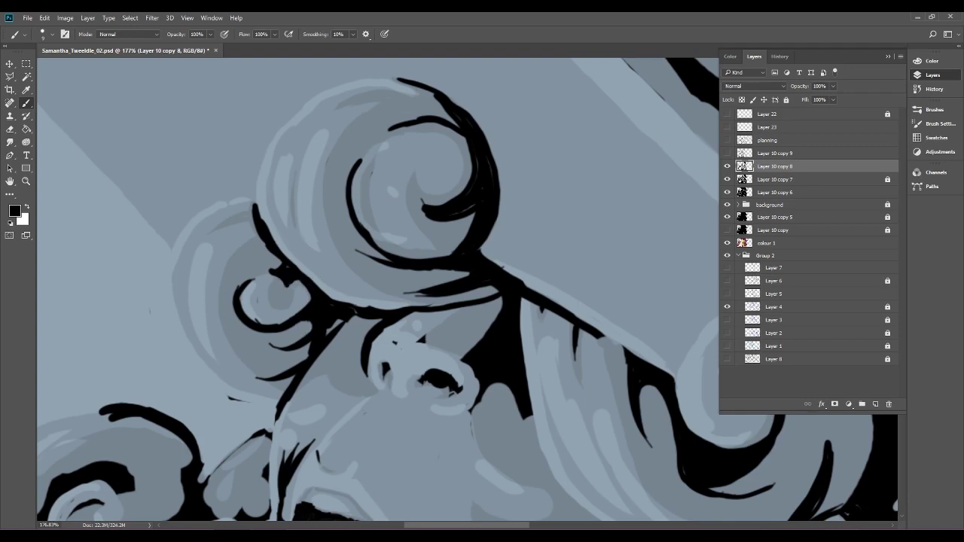
Paint a tapered black accent along the smaller upper curl's outer side, undoing the first stroke and redrawing it.
left_click_drag(186, 271, 185, 320)
left_click(45, 17)
left_click(55, 55)
mouse_move(193, 333)
left_mouse_down()
mouse_move(186, 288)
mouse_move(196, 248)
left_mouse_up()
Erase the stray black marks around the nose and thin the larger nostril into a curved black shape.
scroll(213, 219, "down", 5)
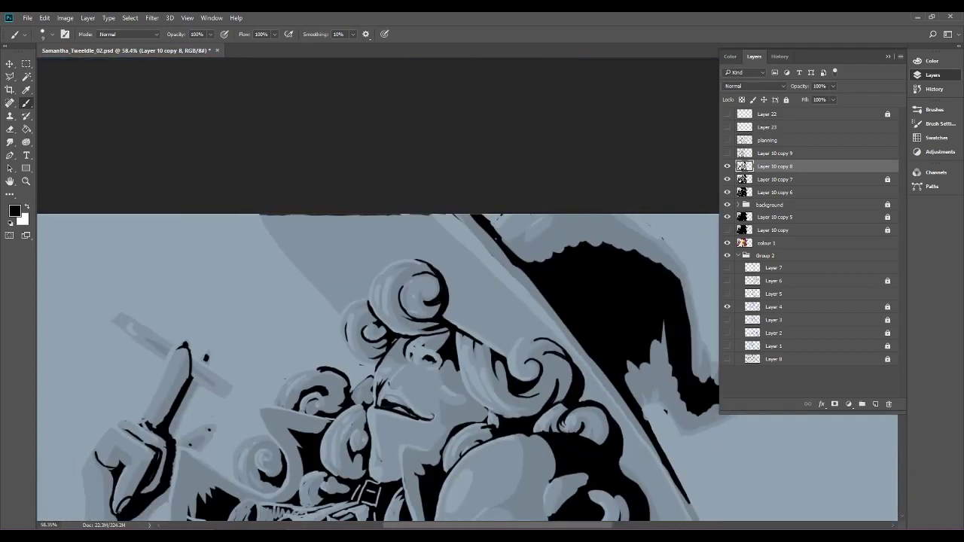
scroll(413, 397, "up", 5)
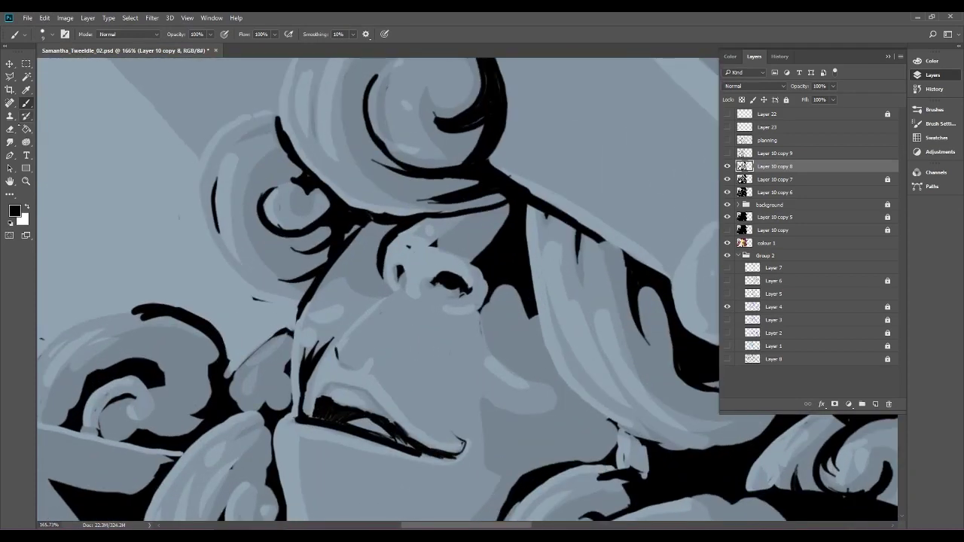
key("e")
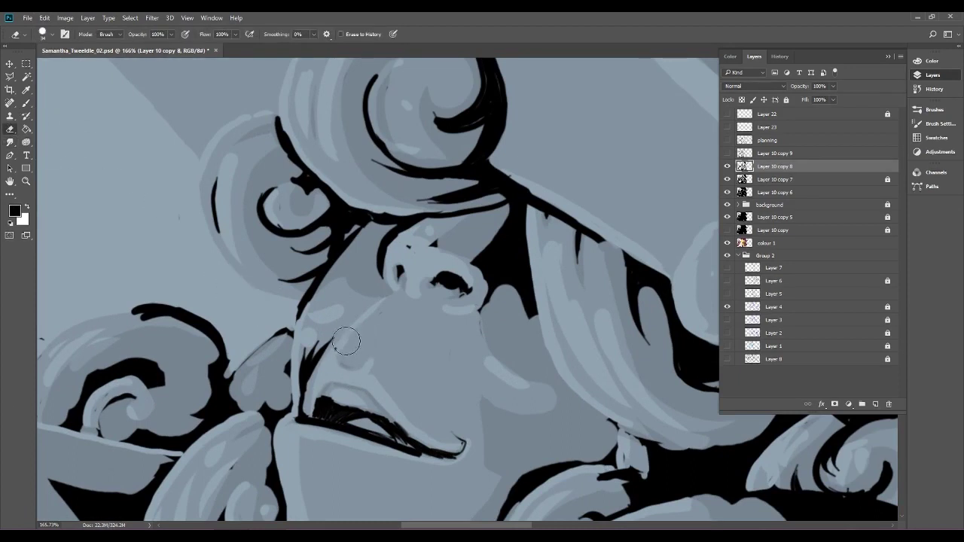
scroll(400, 324, "down", 2)
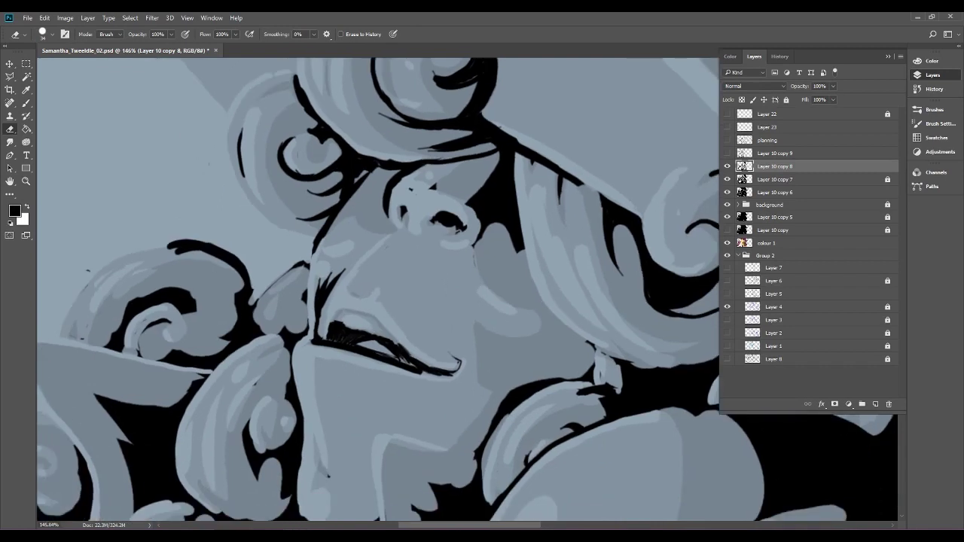
left_click_drag(411, 190, 434, 186)
scroll(519, 210, "up", 5)
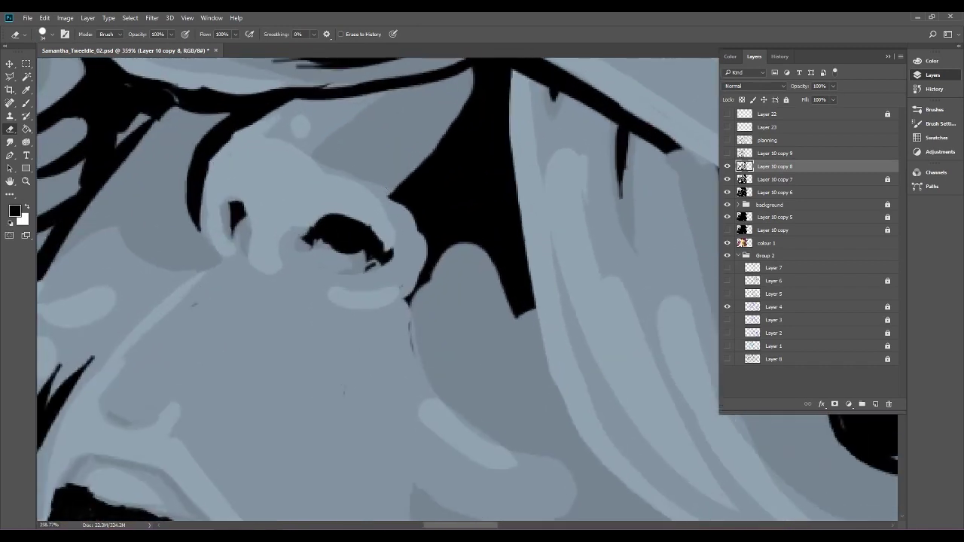
mouse_move(328, 248)
left_mouse_down()
mouse_move(360, 236)
mouse_move(335, 256)
mouse_move(389, 220)
mouse_move(398, 240)
mouse_move(351, 215)
left_mouse_up()
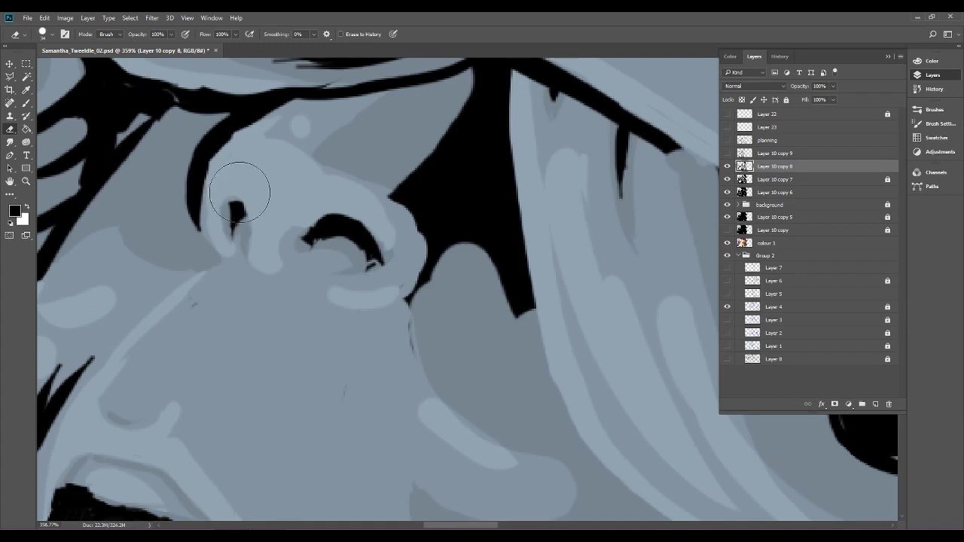
Erase the spiky black strokes on the face just above the corner of the mouth.
left_click_drag(289, 194, 482, 68)
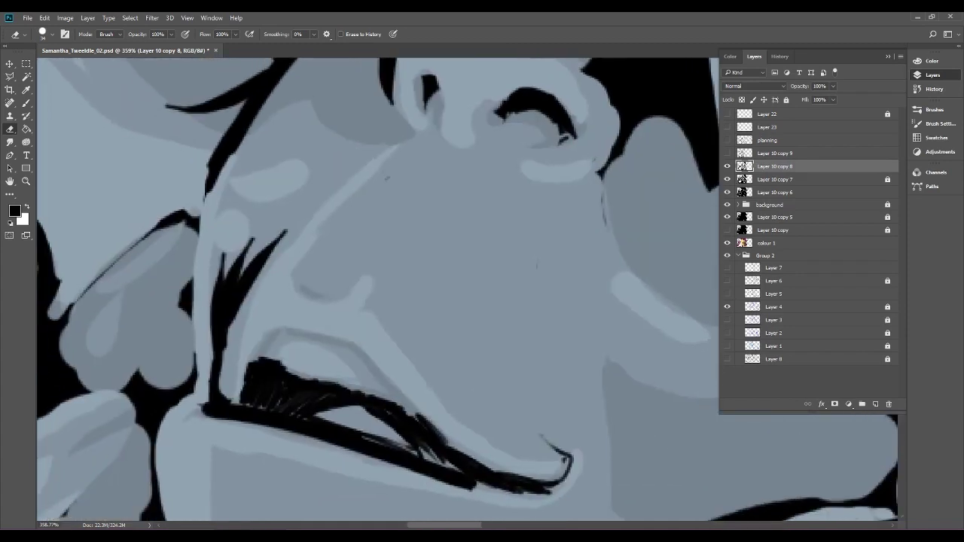
scroll(357, 311, "down", 3, "alt")
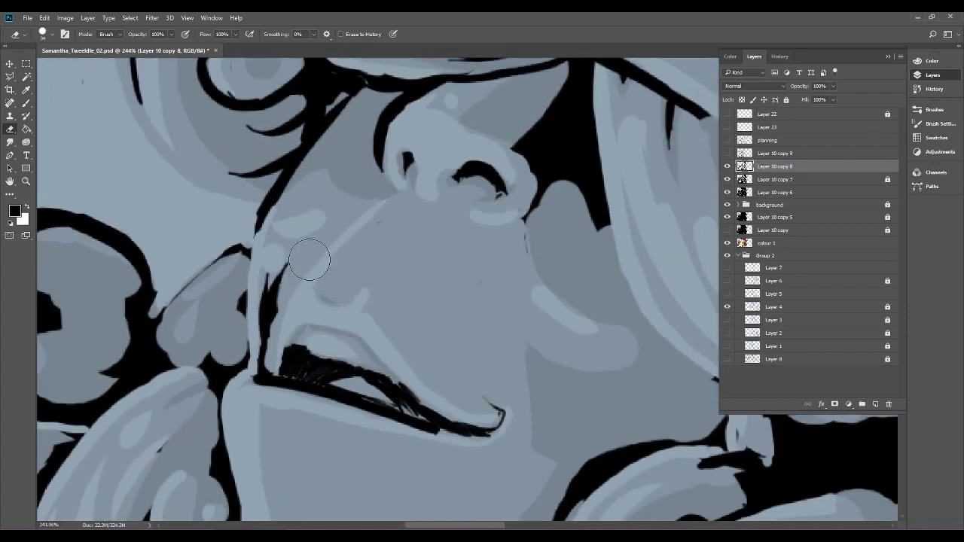
left_click_drag(273, 342, 289, 262)
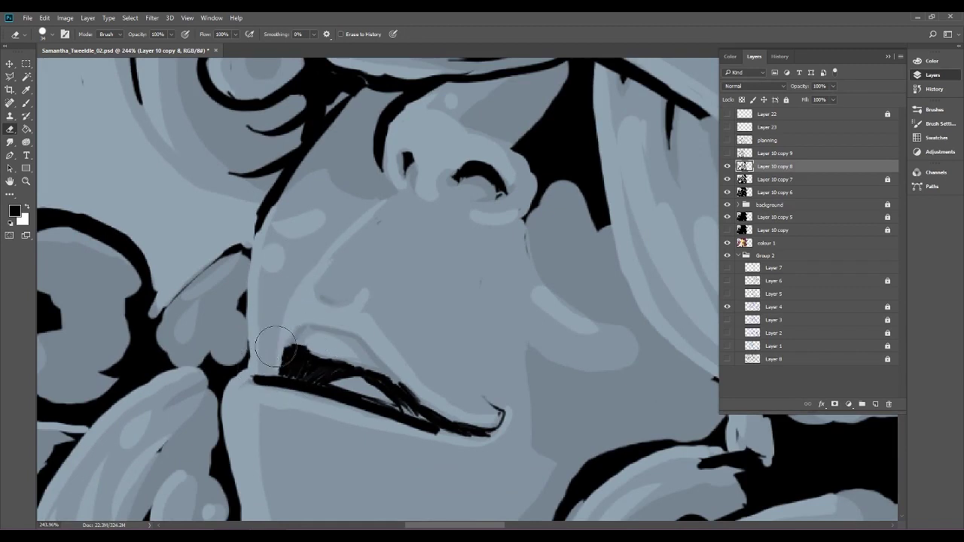
Erase the remaining black from the lips and paint a solid black mouth opening tapering along the upper lip's lower edge.
mouse_move(277, 327)
left_mouse_down()
mouse_move(329, 342)
mouse_move(280, 336)
mouse_move(370, 339)
left_mouse_up()
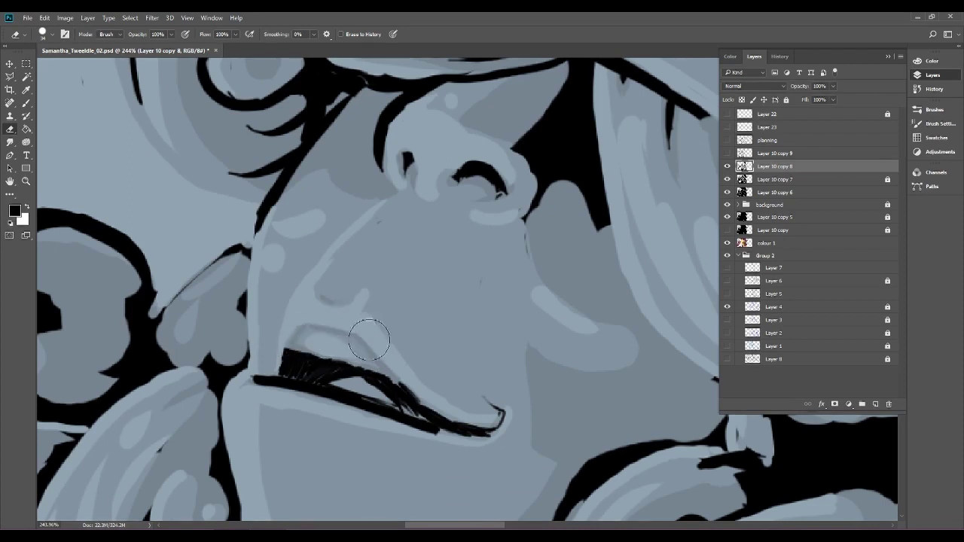
mouse_move(287, 333)
left_mouse_down()
mouse_move(256, 391)
mouse_move(255, 381)
mouse_move(316, 339)
mouse_move(316, 398)
mouse_move(366, 351)
mouse_move(391, 344)
mouse_move(392, 395)
mouse_move(409, 401)
mouse_move(439, 390)
mouse_move(441, 436)
mouse_move(487, 405)
mouse_move(511, 407)
mouse_move(493, 448)
left_mouse_up()
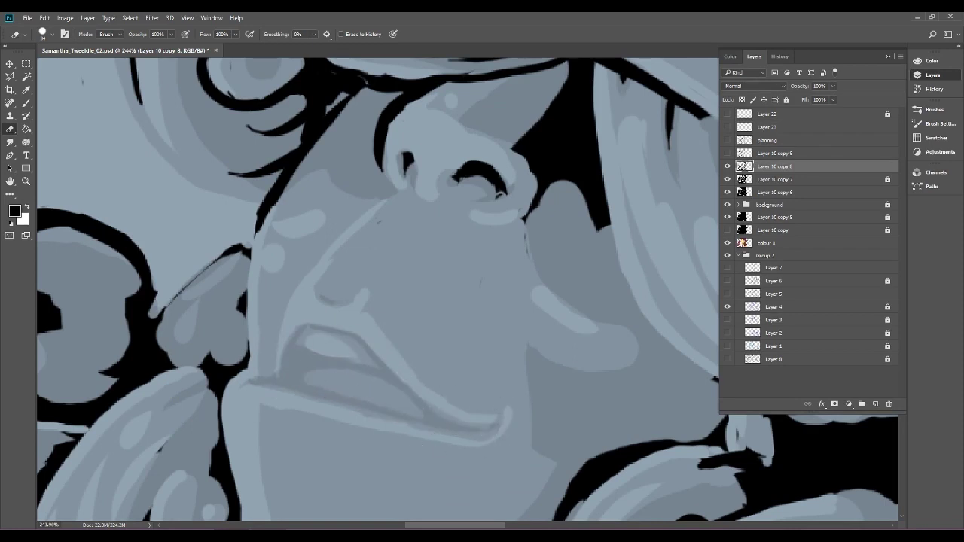
left_click(26, 104)
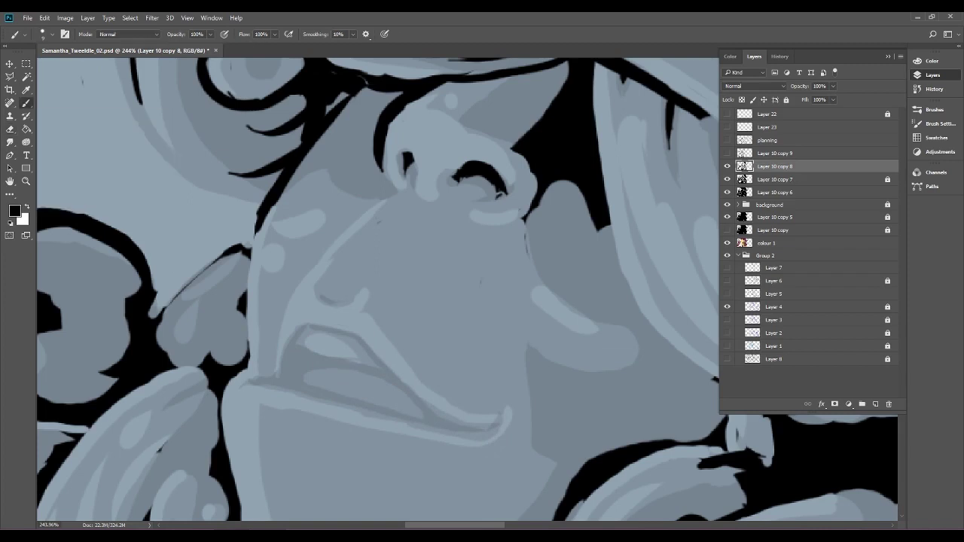
scroll(500, 423, "up", 3)
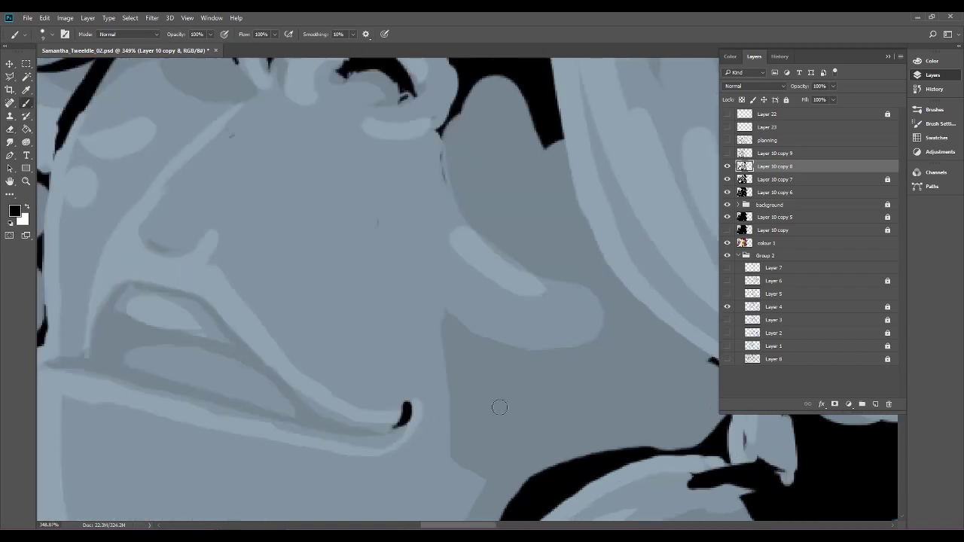
mouse_move(106, 310)
left_mouse_down()
mouse_move(100, 342)
mouse_move(254, 329)
mouse_move(280, 337)
mouse_move(251, 328)
mouse_move(364, 357)
left_mouse_up()
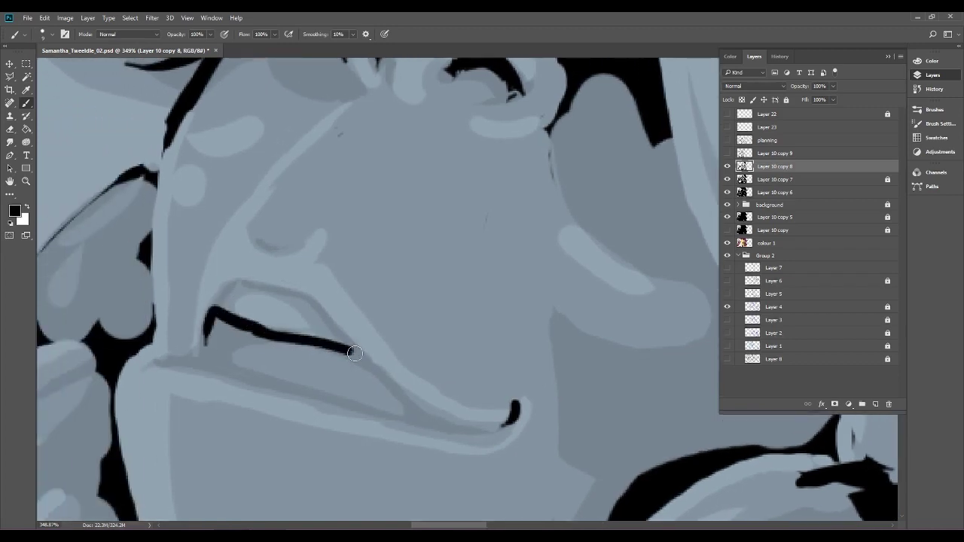
mouse_move(260, 331)
left_mouse_down()
mouse_move(214, 360)
mouse_move(201, 348)
mouse_move(211, 318)
mouse_move(226, 344)
mouse_move(255, 327)
left_mouse_up()
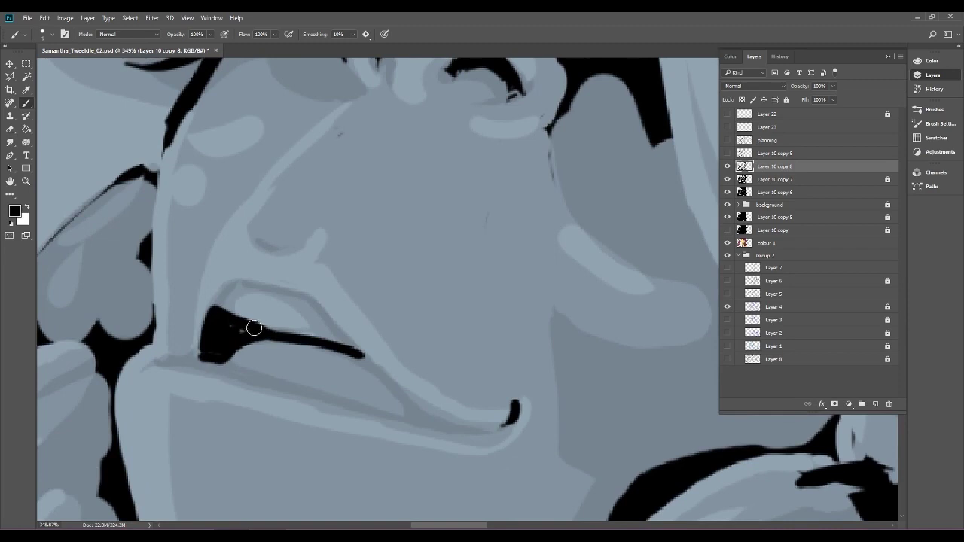
Add short black accents along the upper lip and outline the lower lip, joining both lines to the curled mouth corner.
left_click_drag(264, 287, 300, 291)
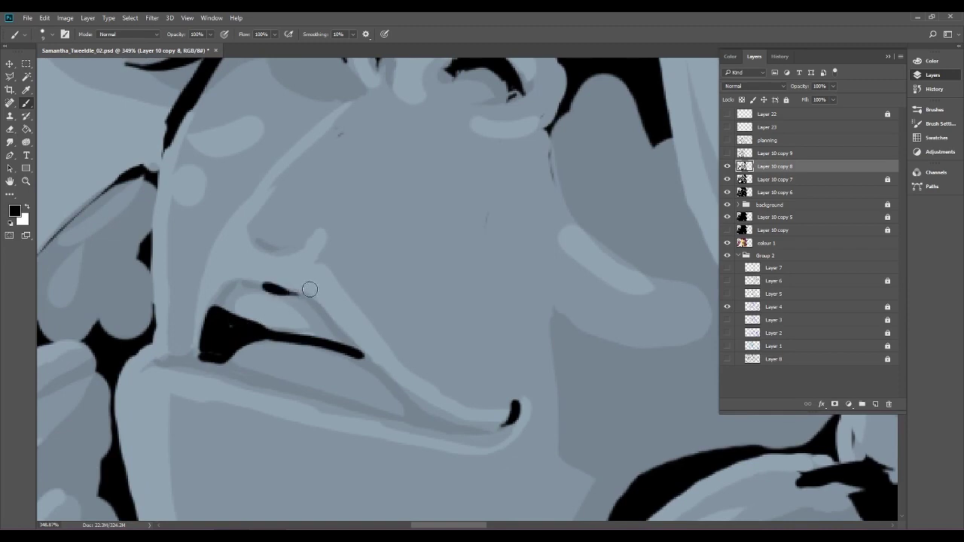
left_click_drag(216, 315, 221, 291)
mouse_move(167, 363)
left_mouse_down()
mouse_move(220, 368)
mouse_move(443, 430)
left_mouse_up()
left_click_drag(353, 352, 456, 430)
left_click_drag(497, 377, 334, 306)
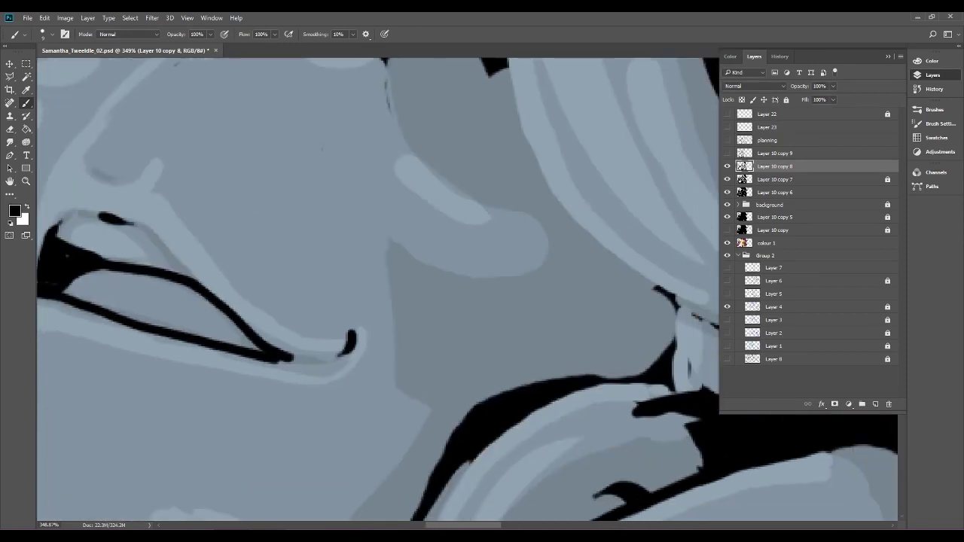
left_click_drag(160, 244, 189, 273)
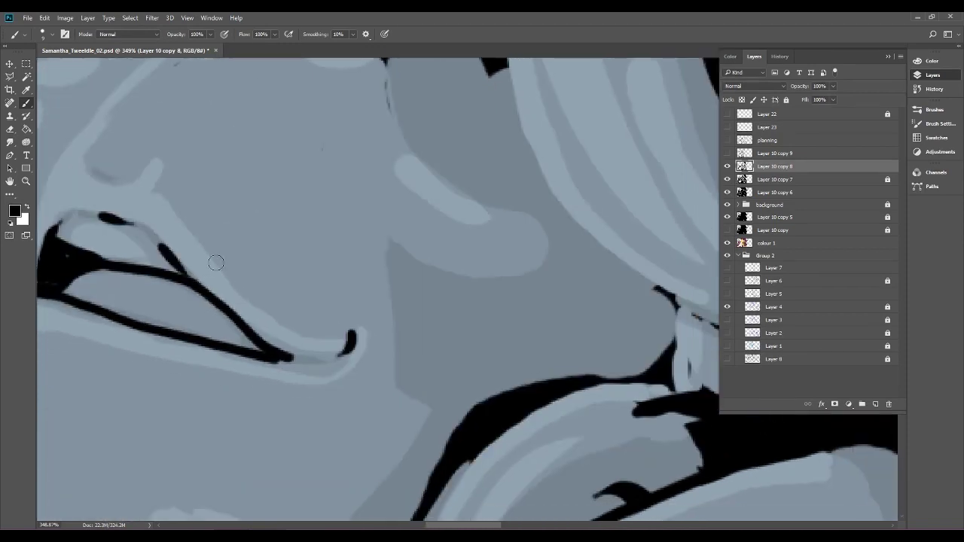
mouse_move(280, 355)
left_mouse_down()
mouse_move(320, 364)
mouse_move(352, 338)
left_mouse_up()
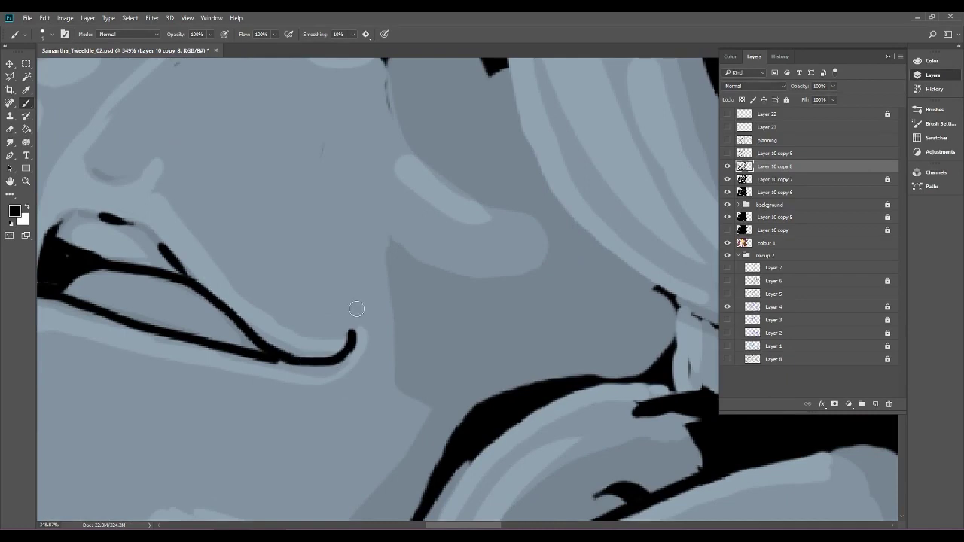
scroll(439, 387, "down", 4)
scroll(367, 373, "up", 5)
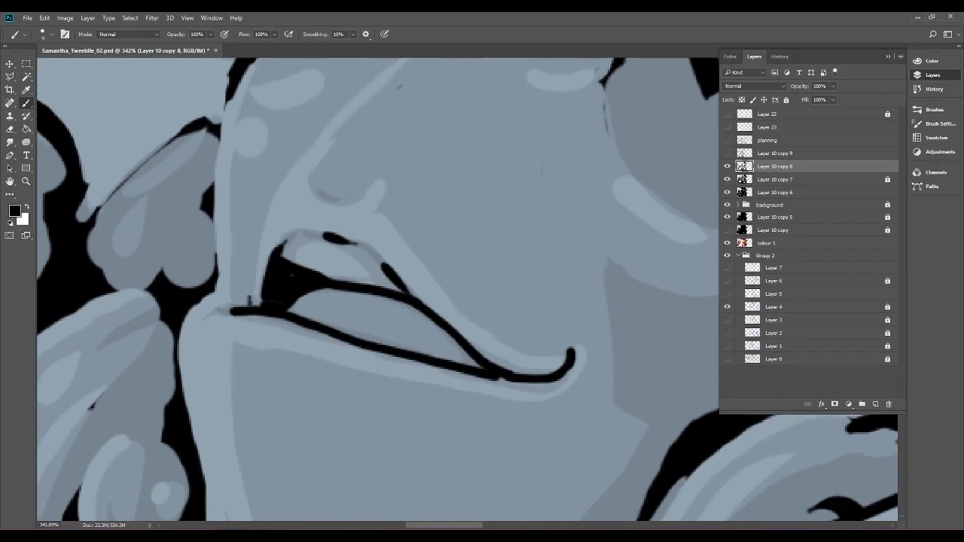
scroll(249, 299, "down", 4)
Thicken the black shapes of both nostrils, rounding the small one and extending the ends of the larger one.
left_click_drag(467, 279, 398, 333)
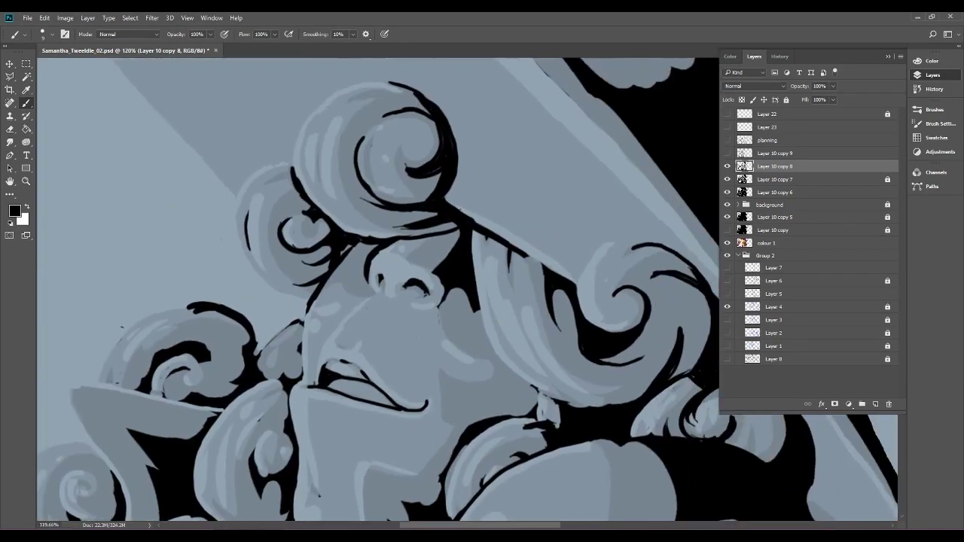
scroll(414, 286, "up", 4)
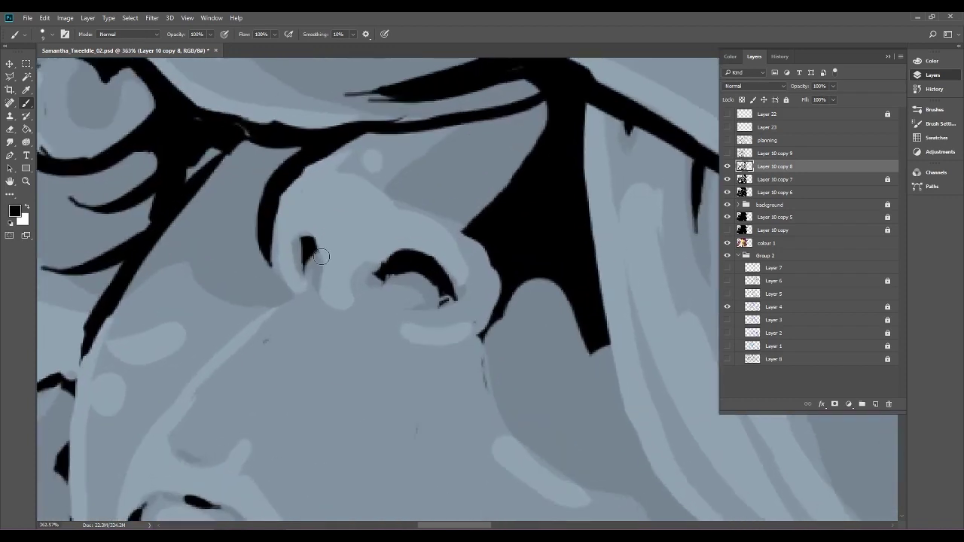
mouse_move(312, 250)
left_mouse_down()
mouse_move(332, 238)
mouse_move(302, 257)
left_mouse_up()
left_click_drag(385, 270, 376, 278)
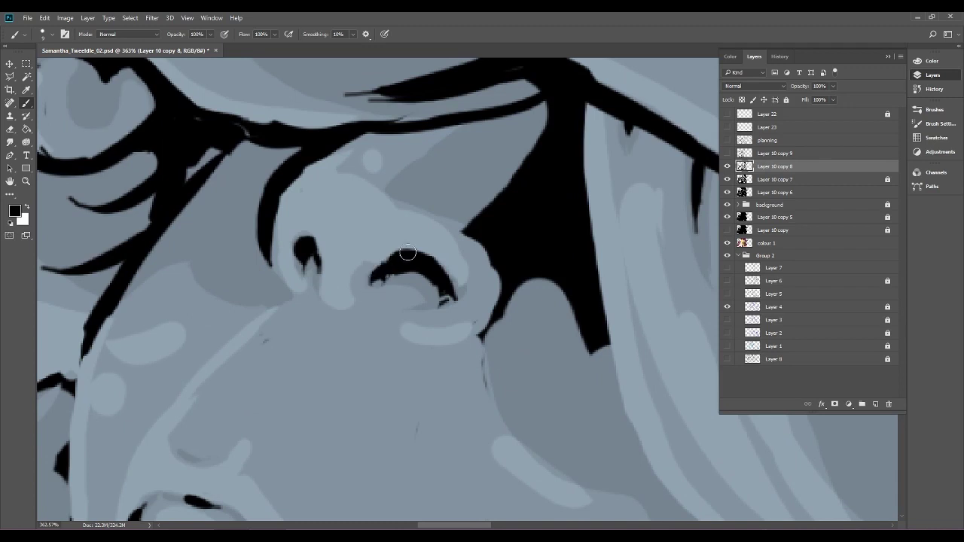
left_click_drag(446, 294, 436, 306)
Erase the black overlapping the nose's outer edge and the cheek, leaving clean curved contours beside the hair.
scroll(468, 290, "down", 2)
left_click_drag(478, 256, 336, 361)
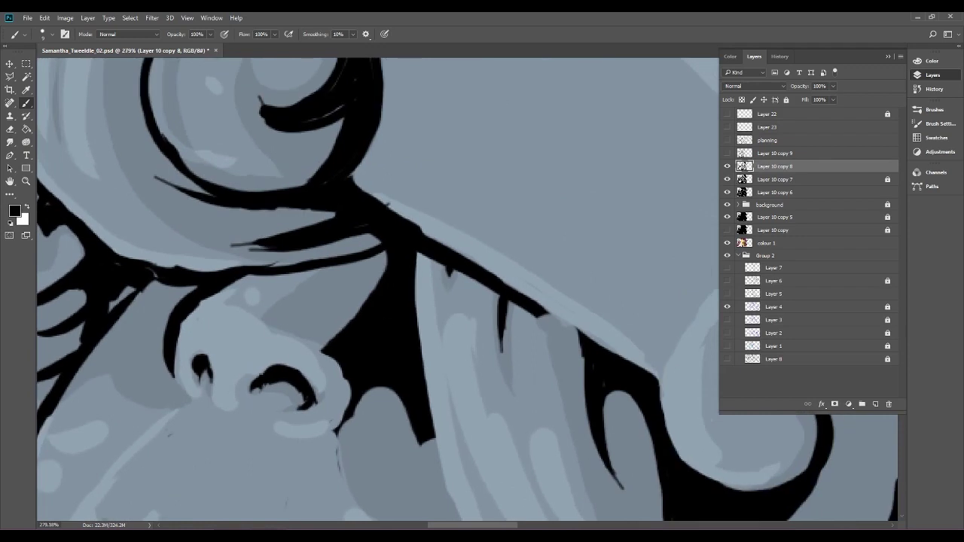
left_click(10, 128)
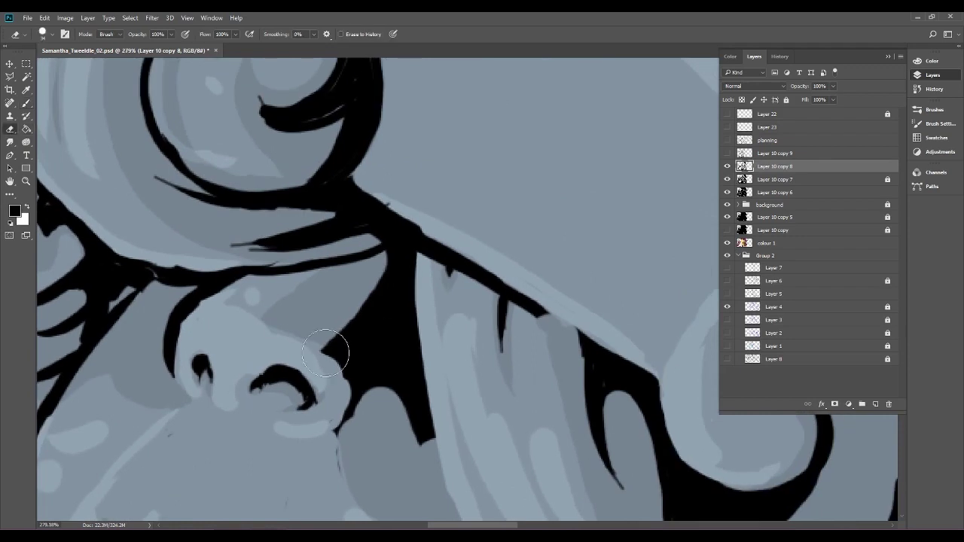
mouse_move(314, 342)
left_mouse_down()
mouse_move(337, 415)
mouse_move(333, 443)
mouse_move(387, 392)
mouse_move(426, 431)
left_mouse_up()
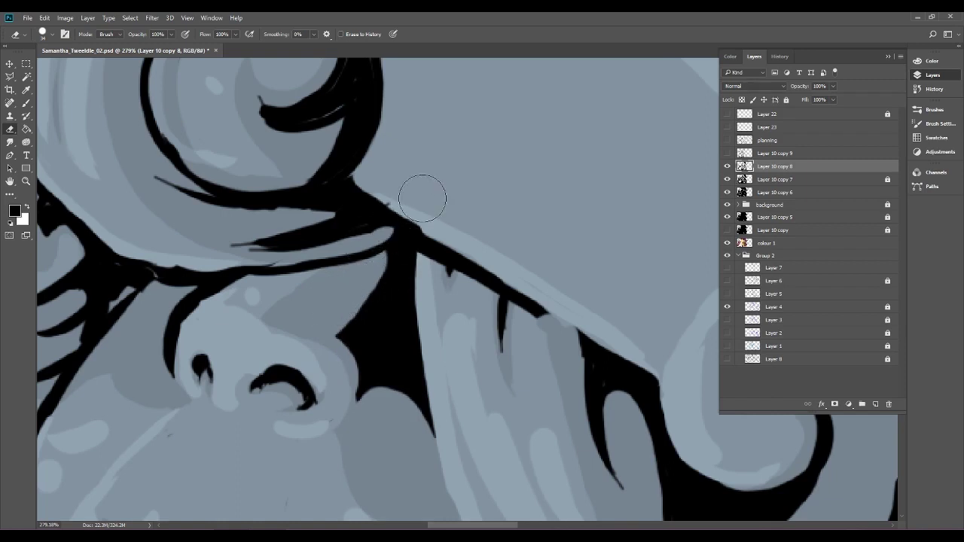
scroll(419, 202, "down", 5)
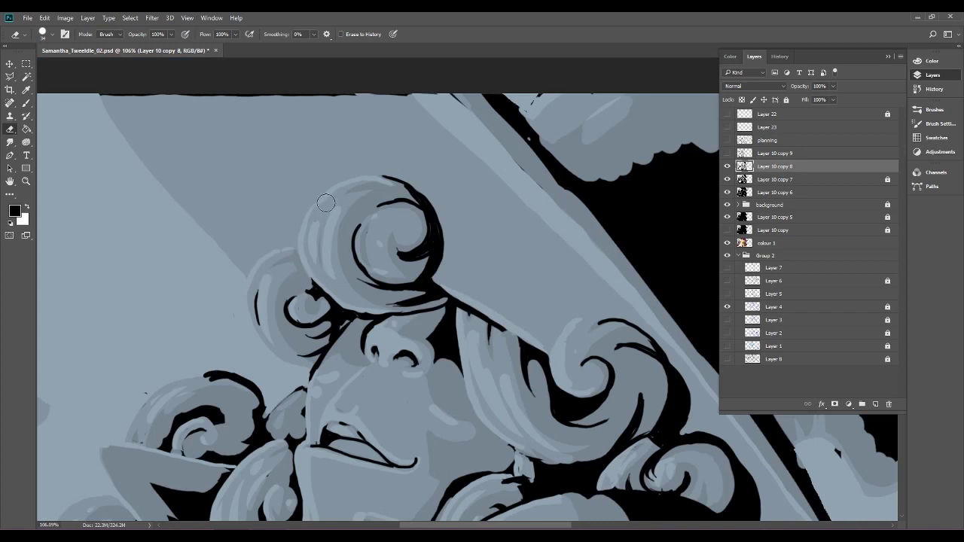
Paint the black line between the two upper curls and close the smaller curl's inner spiral into a ring.
left_click(26, 103)
scroll(287, 214, "up", 5)
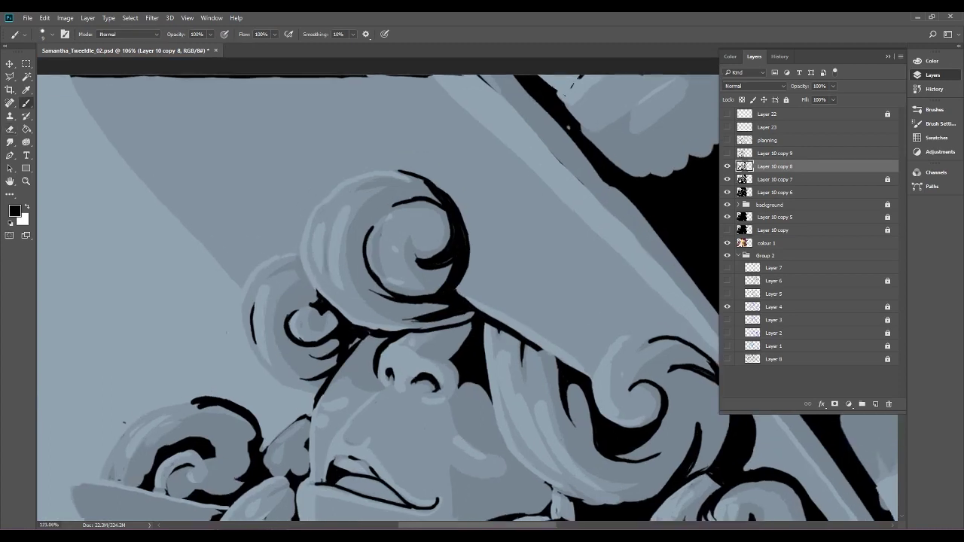
mouse_move(308, 289)
left_mouse_down()
mouse_move(338, 353)
mouse_move(291, 417)
left_mouse_up()
left_click_drag(317, 380, 289, 400)
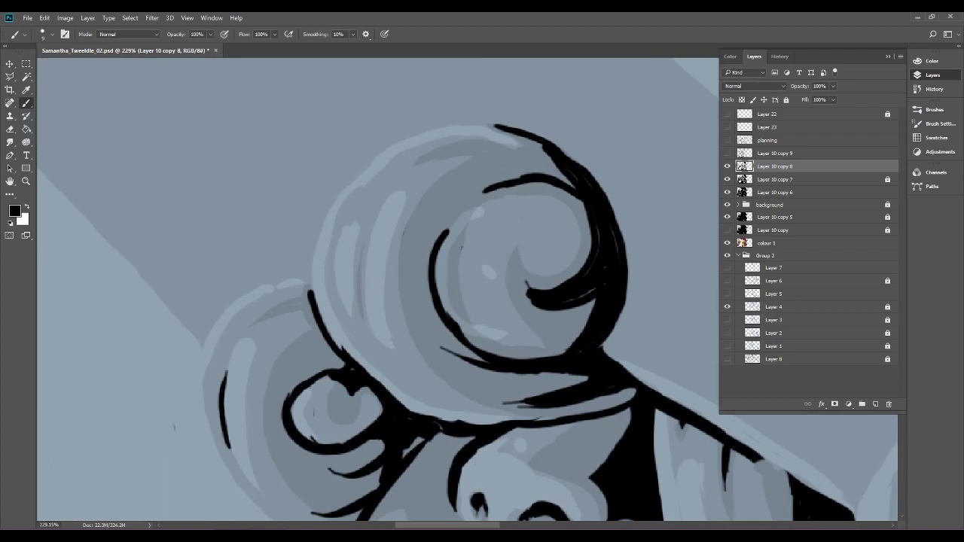
Paint a small forked black accent where the topmost curl and the smaller curl meet the hat brim.
left_click_drag(488, 352, 376, 352)
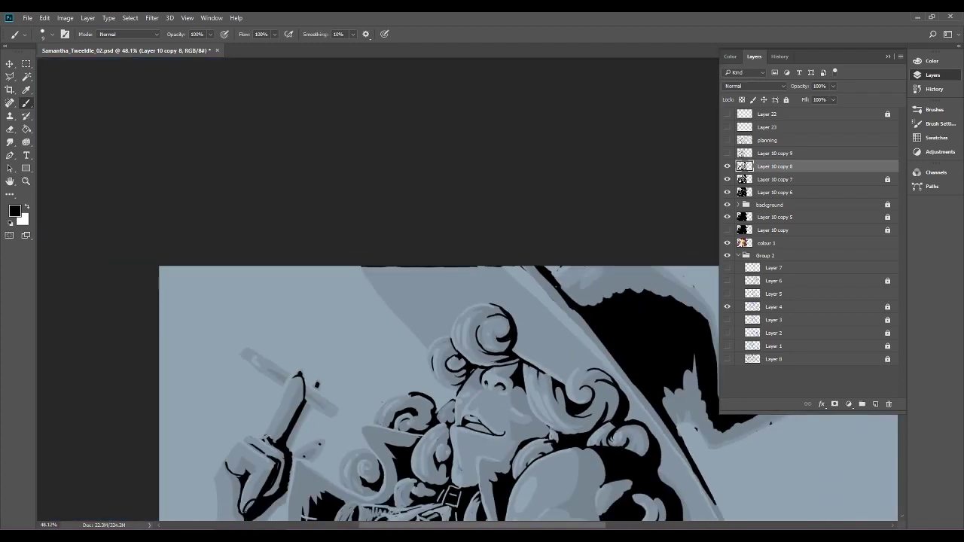
left_click_drag(452, 377, 465, 346)
scroll(452, 298, "up", 8)
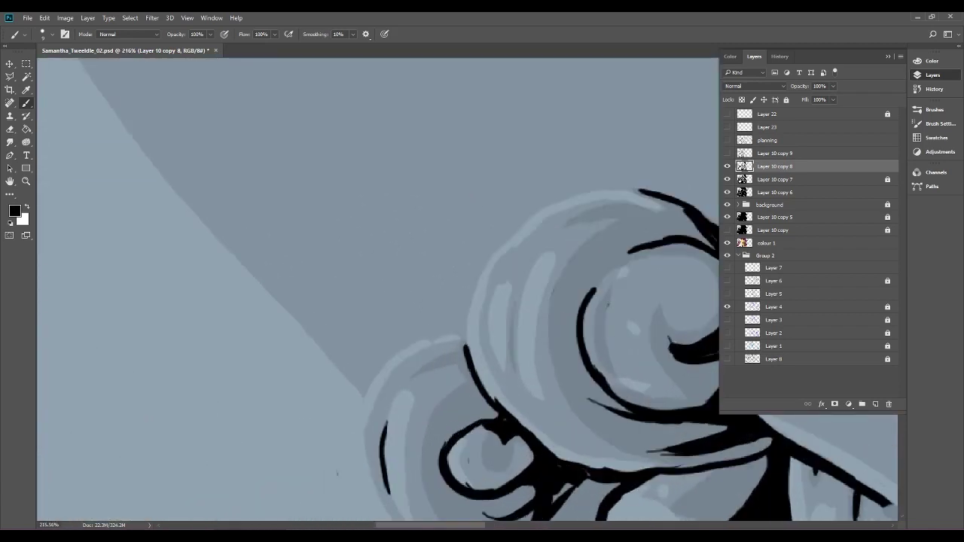
mouse_move(430, 333)
left_mouse_down()
mouse_move(458, 328)
mouse_move(476, 351)
mouse_move(465, 316)
left_mouse_up()
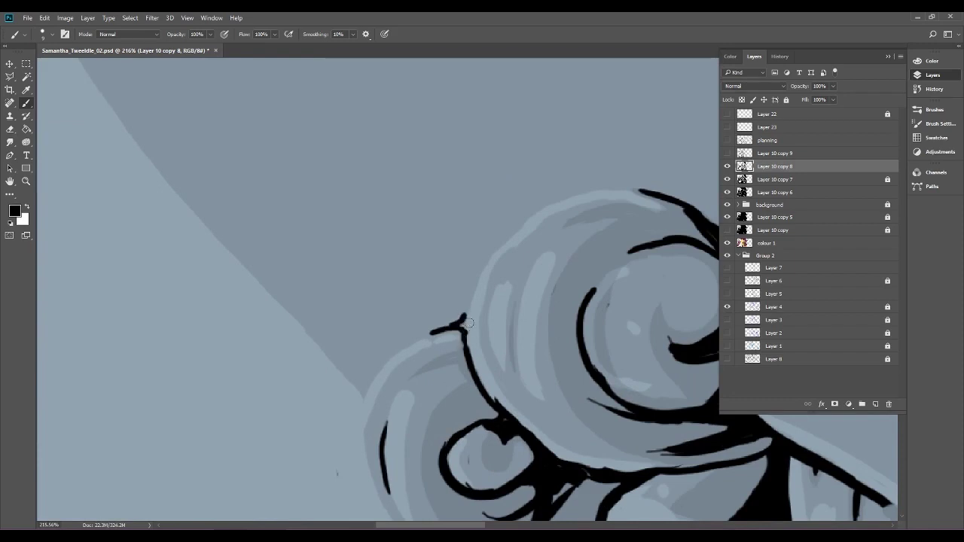
scroll(469, 323, "down", 6)
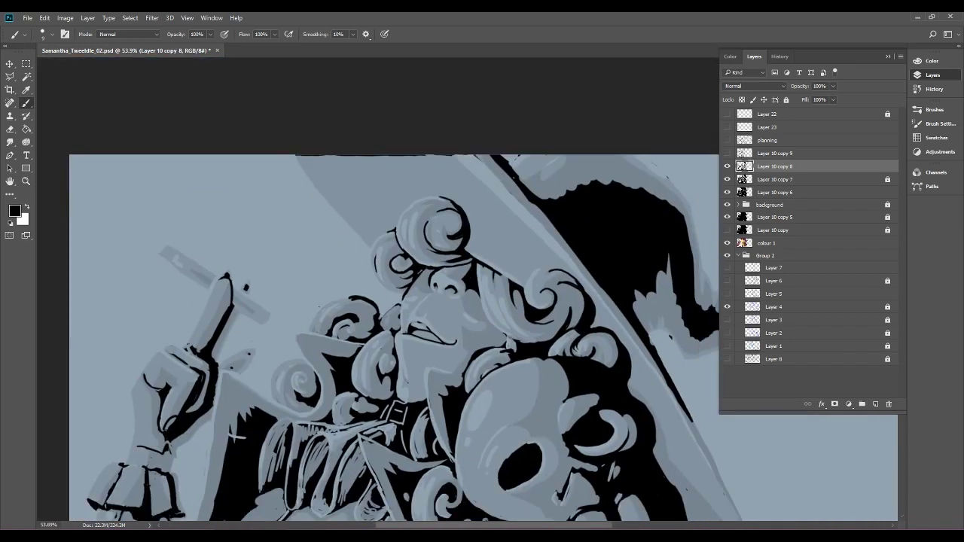
Paint curved black accents inside the spiral of the curl resting in the collar and tapered strands along its lower side.
scroll(288, 446, "up", 5)
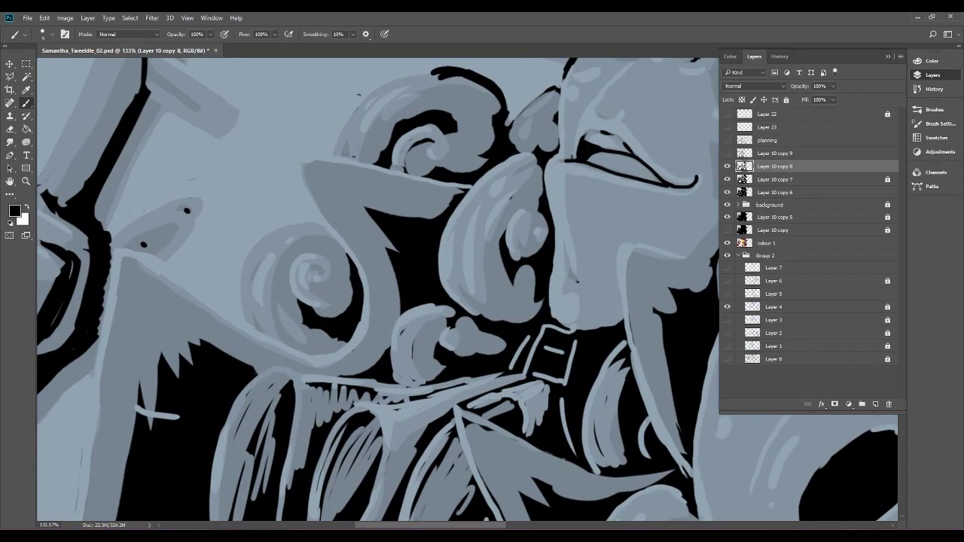
left_click_drag(326, 253, 339, 264)
left_click_drag(313, 288, 337, 281)
left_click_drag(312, 318, 298, 299)
mouse_move(334, 328)
left_mouse_down()
mouse_move(309, 338)
mouse_move(320, 340)
mouse_move(344, 338)
mouse_move(292, 321)
mouse_move(328, 337)
left_mouse_up()
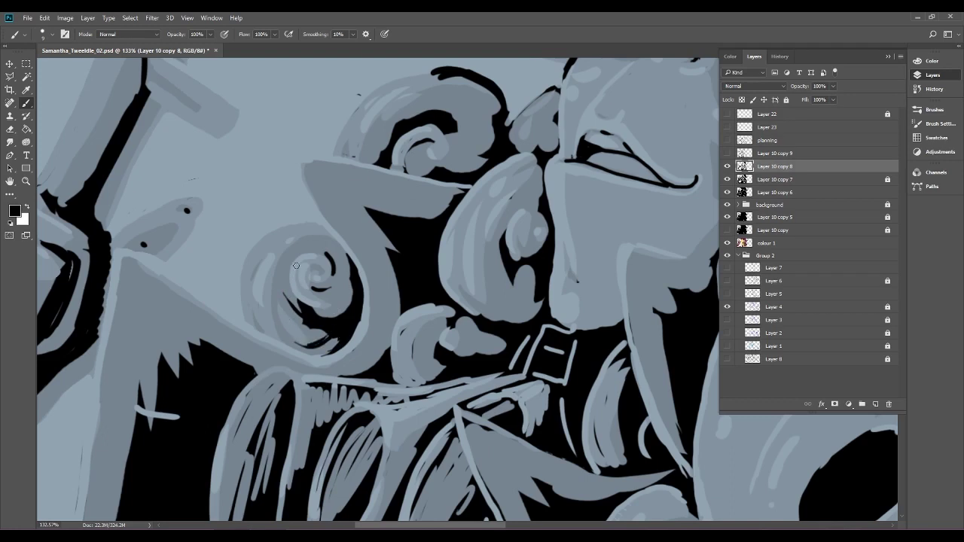
Undo the latest strokes on the collar curl's inner spiral and redraw the curved accent around its upper side.
mouse_move(327, 257)
left_mouse_down()
mouse_move(340, 229)
mouse_move(352, 266)
mouse_move(324, 249)
left_mouse_up()
left_click(45, 18)
left_click(70, 56)
scroll(357, 248, "up", 5)
left_click(45, 17)
left_click(86, 31)
left_click_drag(258, 253, 292, 267)
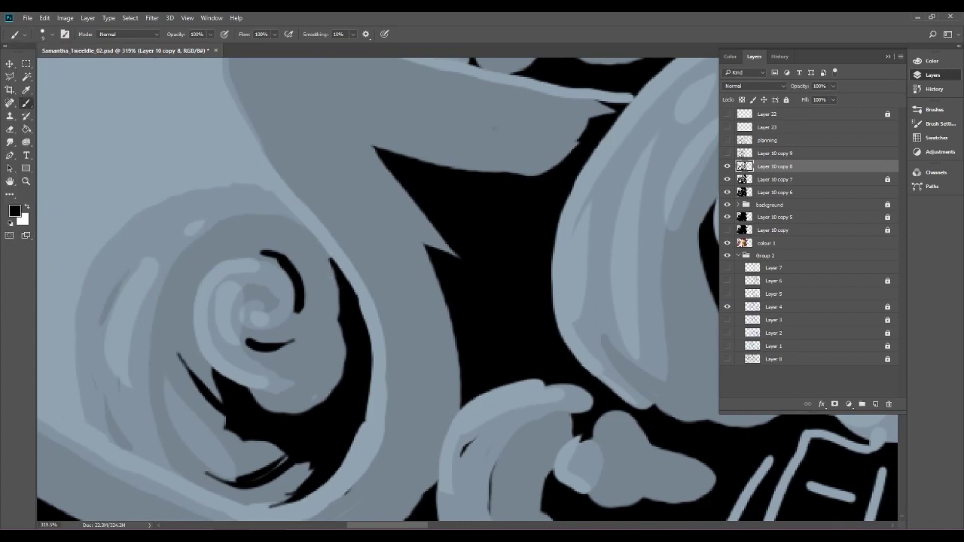
Add a black mark at the collar curl's lower edge and tapered arcs on either side of its inner spiral.
left_click_drag(324, 254, 414, 163)
left_click_drag(219, 361, 211, 349)
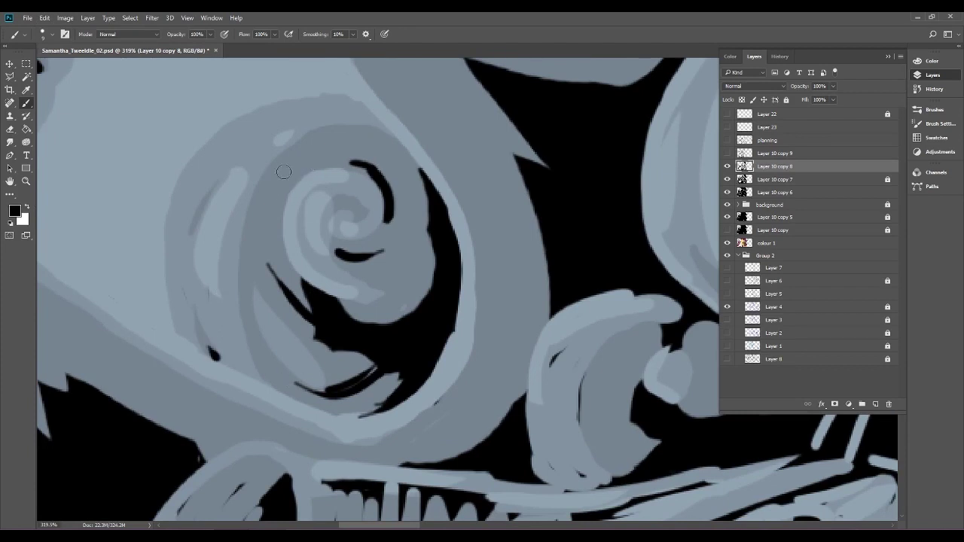
left_click_drag(302, 153, 263, 217)
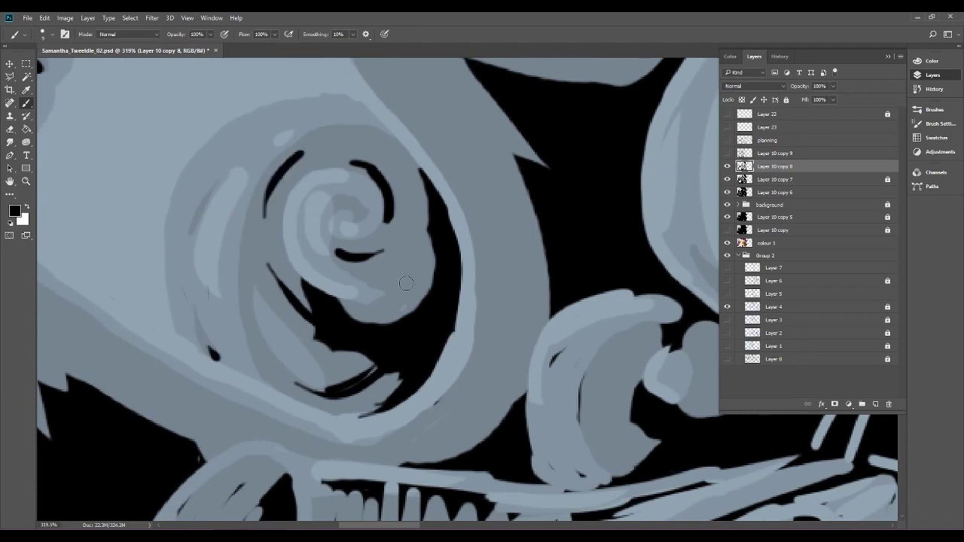
left_click_drag(381, 285, 426, 258)
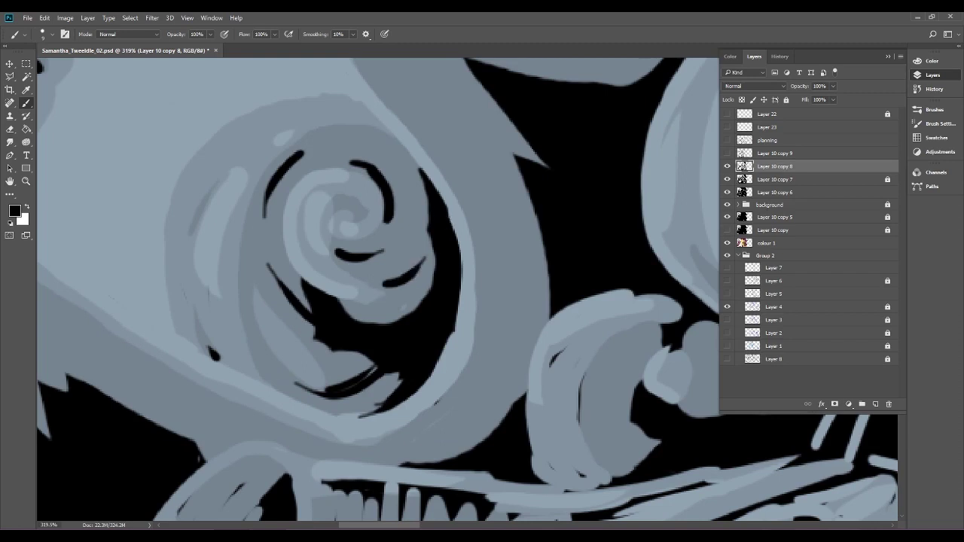
Extend the black shadow beneath the collar curl's inner spiral and taper it up around the spiral's outer side.
scroll(473, 357, "down", 10)
left_click_drag(690, 508, 682, 365)
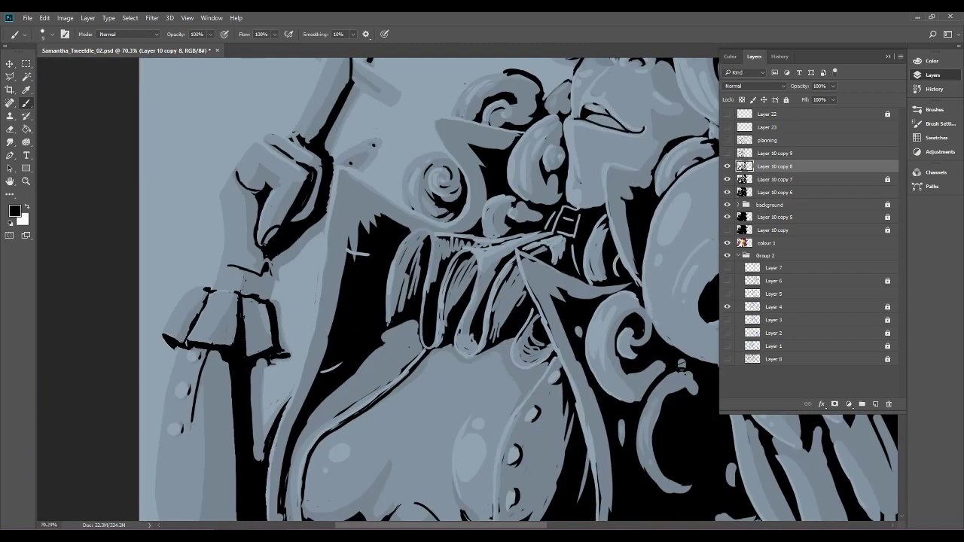
scroll(480, 201, "up", 5)
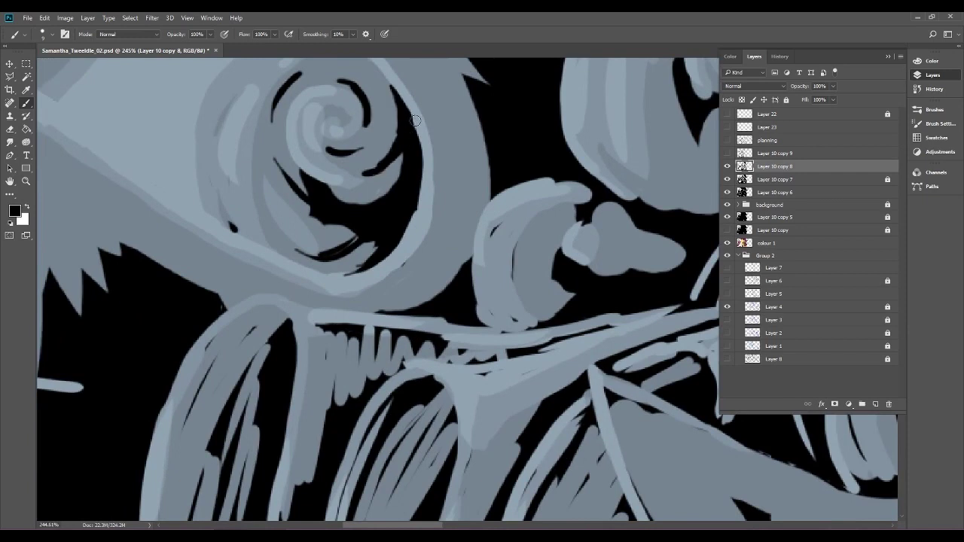
mouse_move(322, 185)
left_mouse_down()
mouse_move(359, 187)
mouse_move(284, 143)
left_mouse_up()
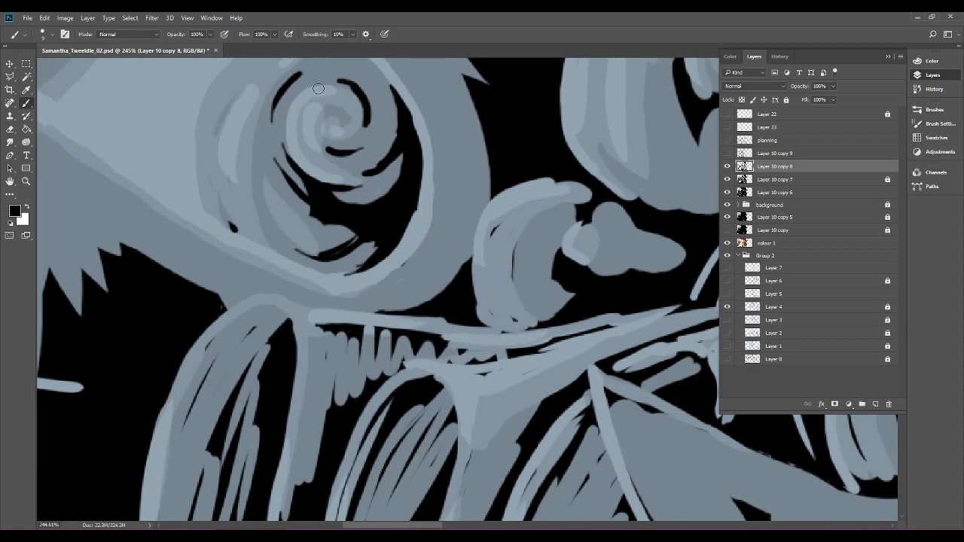
mouse_move(306, 193)
left_mouse_down()
mouse_move(283, 161)
mouse_move(302, 184)
left_mouse_up()
mouse_move(285, 150)
left_mouse_down()
mouse_move(294, 175)
mouse_move(286, 121)
left_mouse_up()
left_click_drag(294, 176, 287, 134)
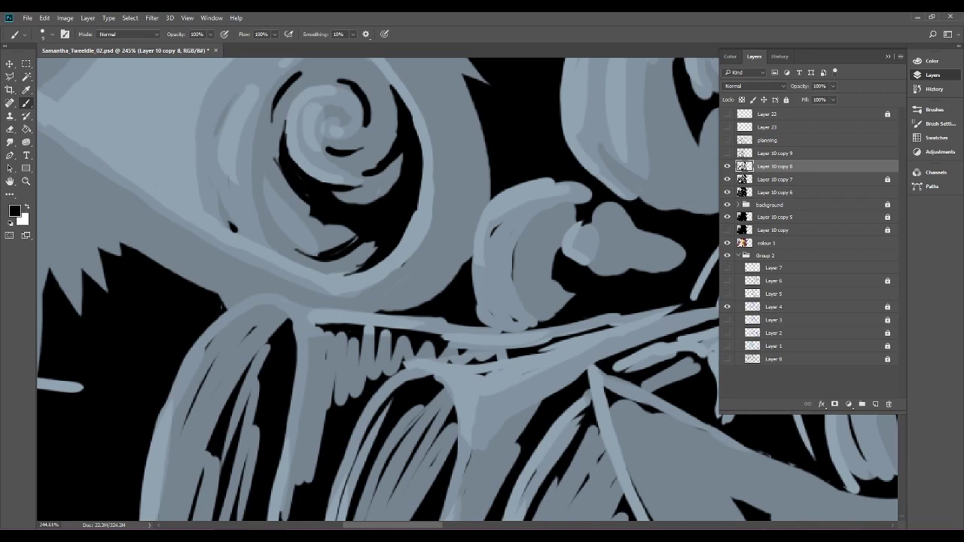
Shrink the eraser tip and trim the black shadow beneath the collar curl's inner spiral into tapered strands.
key("e")
left_click(50, 34)
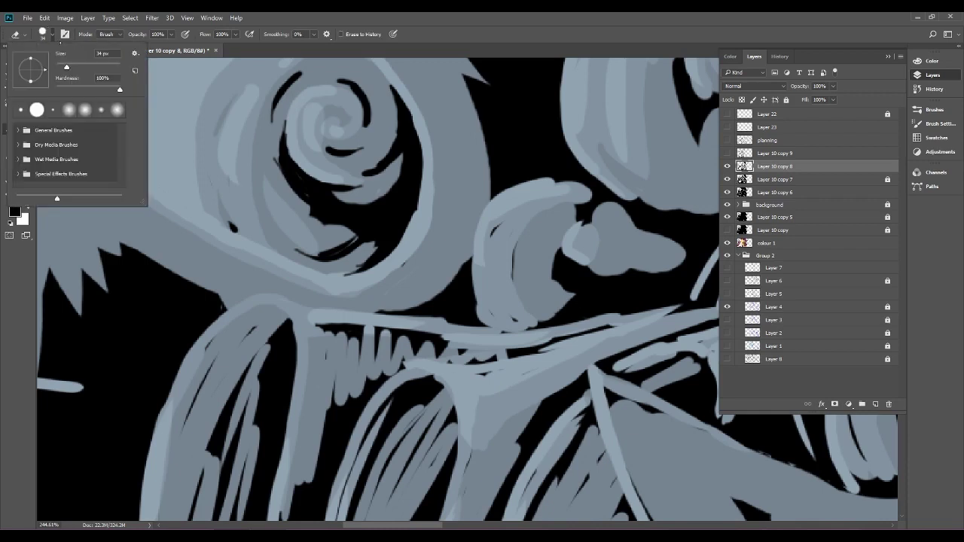
left_click(60, 64)
key("Return")
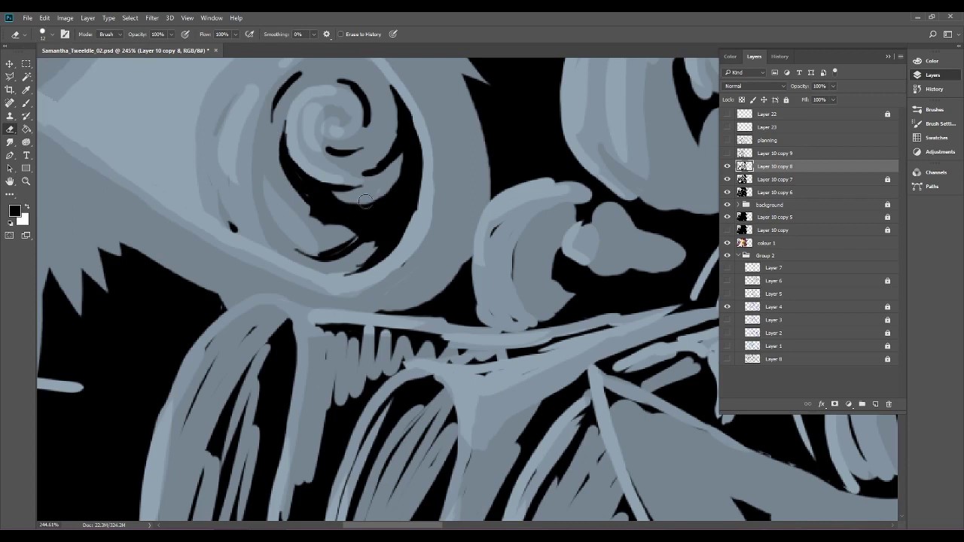
mouse_move(335, 239)
left_mouse_down()
mouse_move(381, 211)
mouse_move(377, 201)
mouse_move(326, 236)
mouse_move(357, 228)
mouse_move(384, 198)
mouse_move(336, 262)
mouse_move(390, 219)
mouse_move(337, 266)
mouse_move(418, 188)
left_mouse_up()
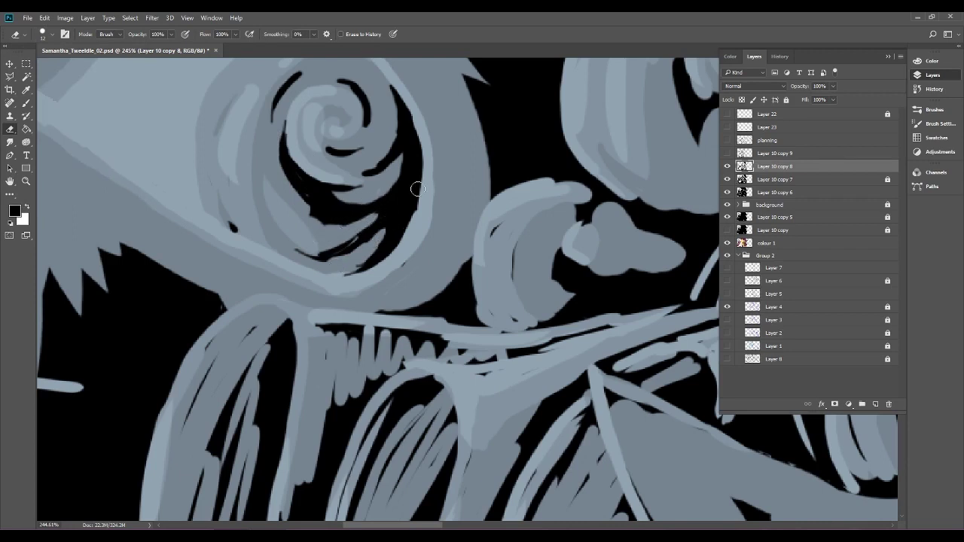
left_click_drag(300, 250, 375, 219)
Touch up the tapered black strands along the collar curl's lower edge with the brush.
left_click(26, 103)
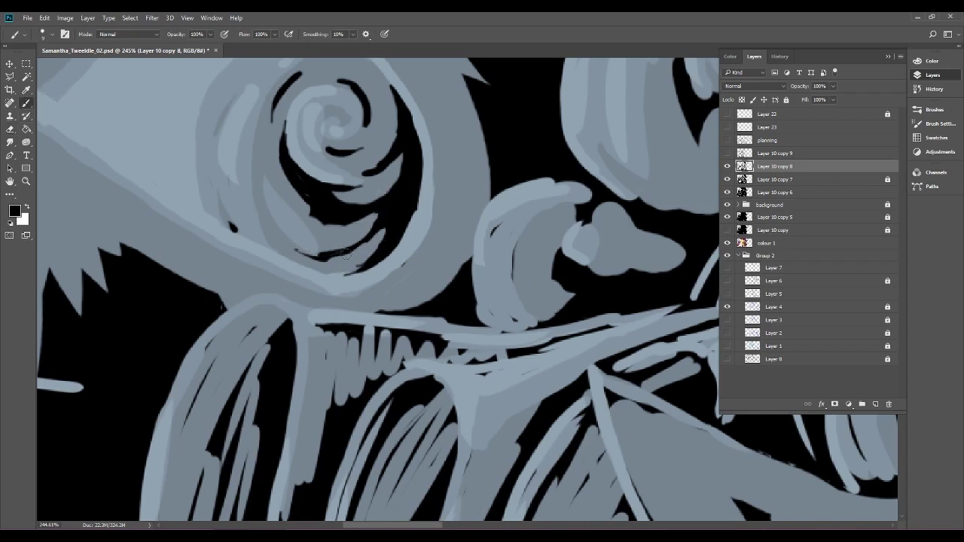
mouse_move(302, 254)
left_mouse_down()
mouse_move(343, 247)
mouse_move(313, 260)
mouse_move(390, 211)
mouse_move(321, 283)
left_mouse_up()
mouse_move(246, 276)
left_mouse_down()
mouse_move(292, 265)
mouse_move(287, 273)
mouse_move(320, 244)
left_mouse_up()
mouse_move(466, 331)
left_mouse_down()
mouse_move(407, 331)
mouse_move(490, 218)
mouse_move(525, 354)
left_mouse_up()
Erase the two black dots on the finger beside the collar and paint a small black oval near its tip.
key("e")
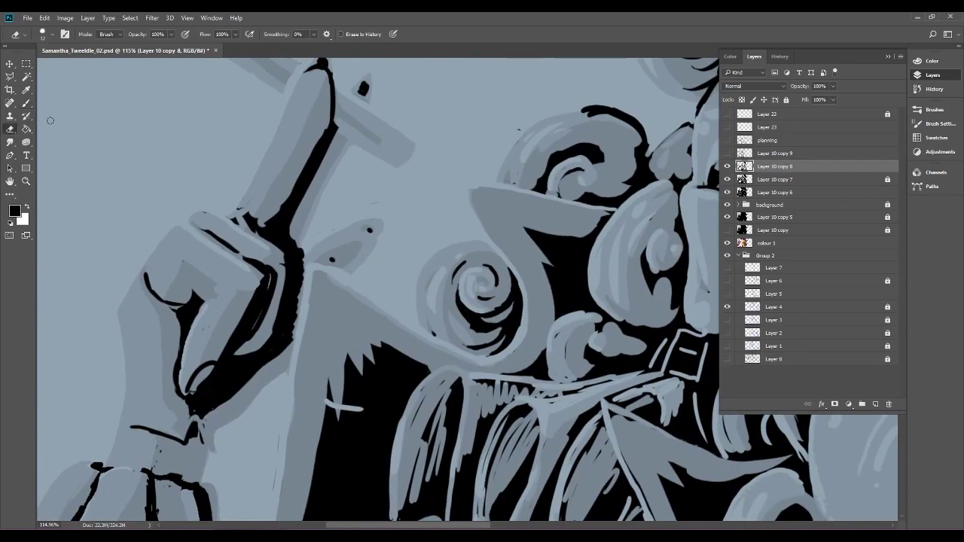
left_click_drag(331, 259, 337, 270)
left_click_drag(367, 225, 362, 230)
key("b")
scroll(380, 204, "up", 5)
key("f")
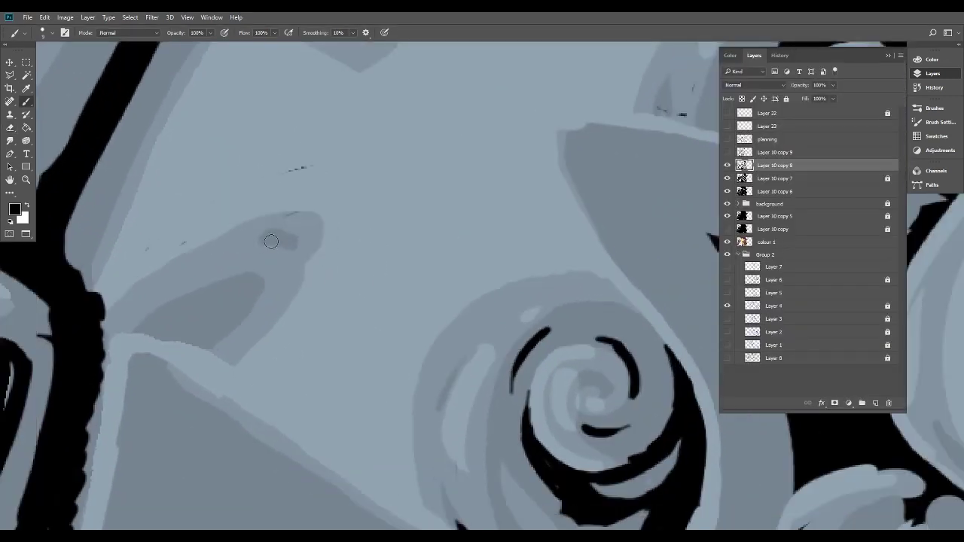
left_click_drag(268, 241, 285, 242)
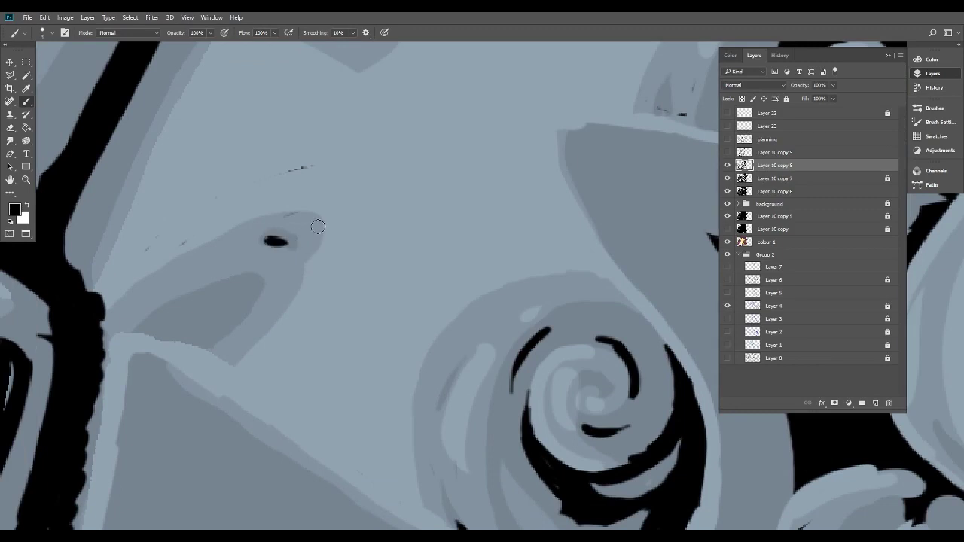
key("f")
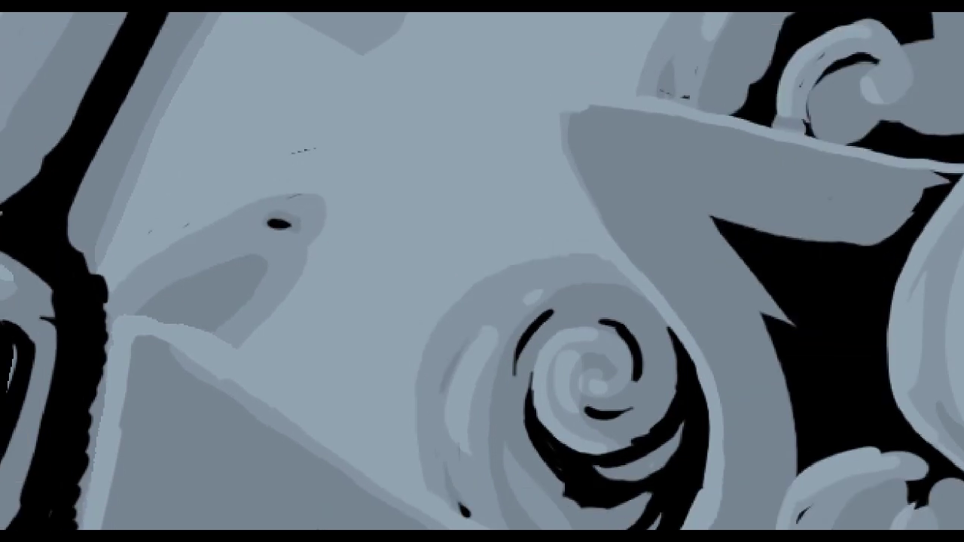
Erase the black spot inside the small triangular fingertip above the cigarette.
key("ctrl+0")
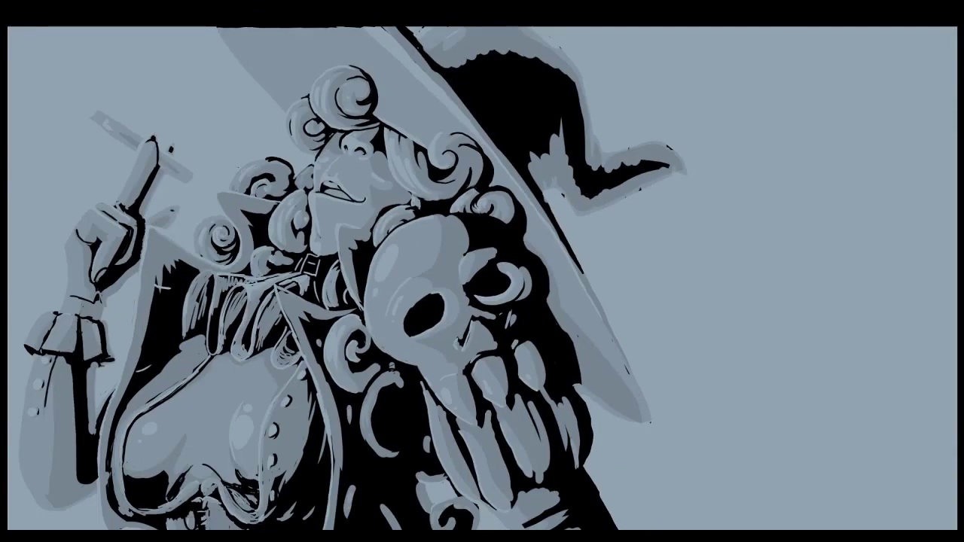
key("ctrl+plus")
left_click_drag(226, 188, 528, 235)
scroll(343, 162, "up", 4)
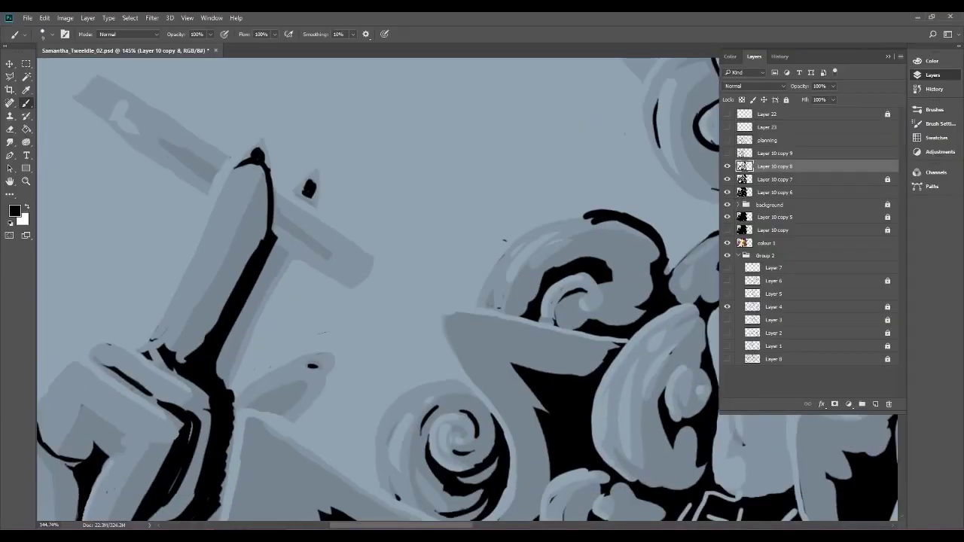
scroll(312, 188, "up", 6)
key("e")
mouse_move(311, 158)
left_mouse_down()
mouse_move(285, 173)
mouse_move(298, 183)
mouse_move(299, 207)
mouse_move(273, 190)
left_mouse_up()
scroll(428, 263, "down", 5)
left_click_drag(425, 419, 398, 249)
scroll(304, 332, "up", 4)
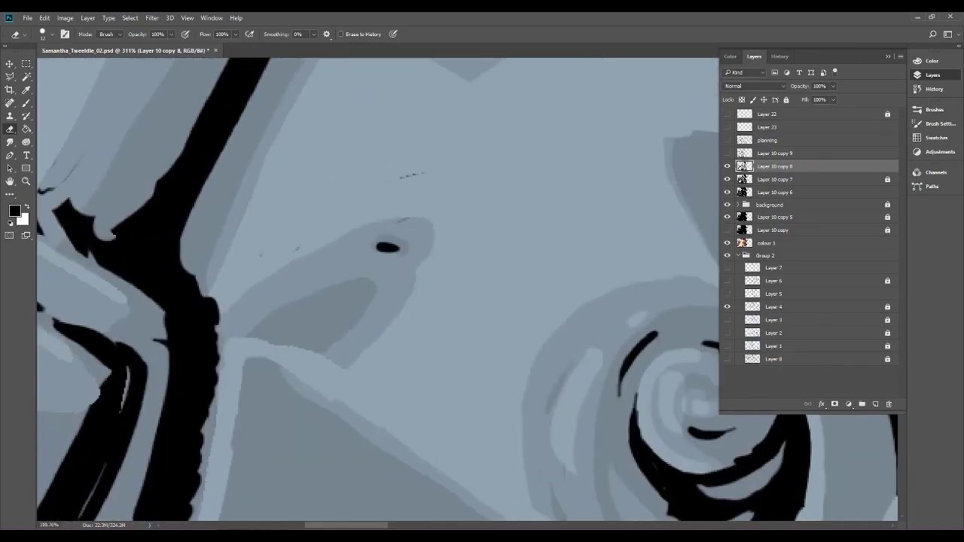
Paint a short black line at the base of the finger where it meets the collar edge.
left_click(27, 103)
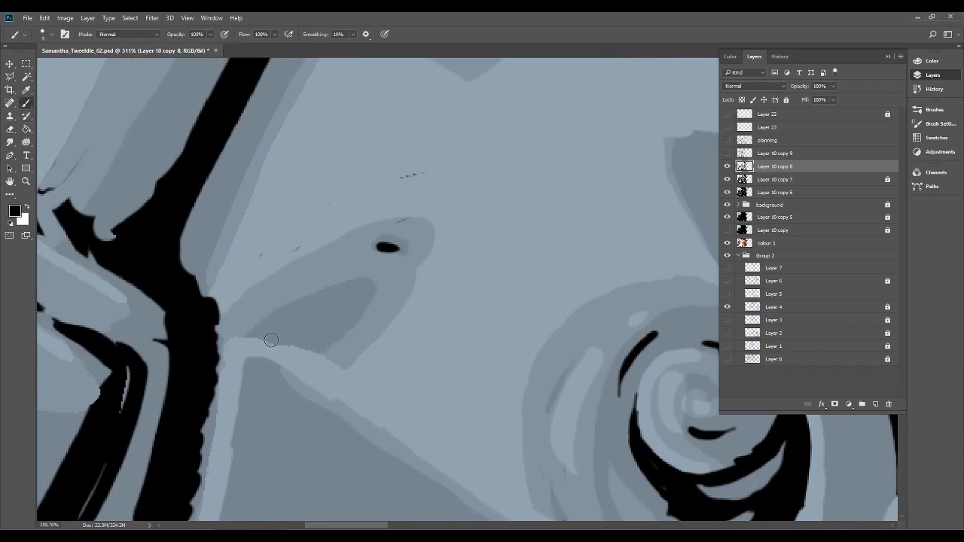
left_click_drag(267, 336, 317, 349)
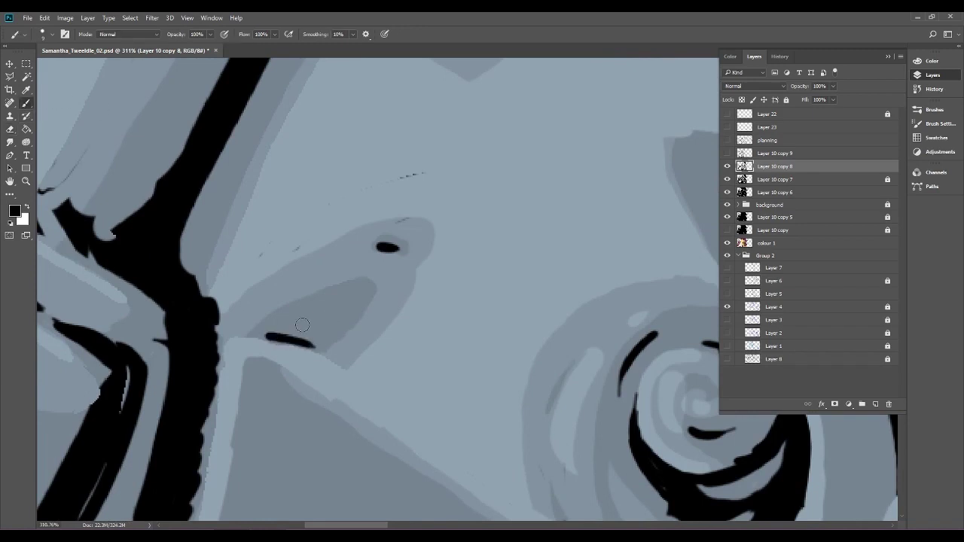
left_click(10, 129)
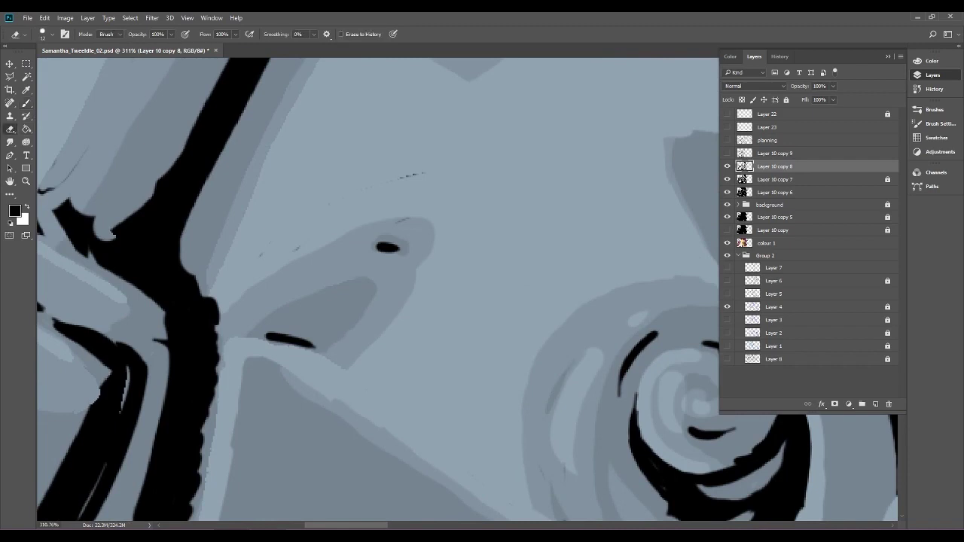
scroll(383, 318, "down", 5)
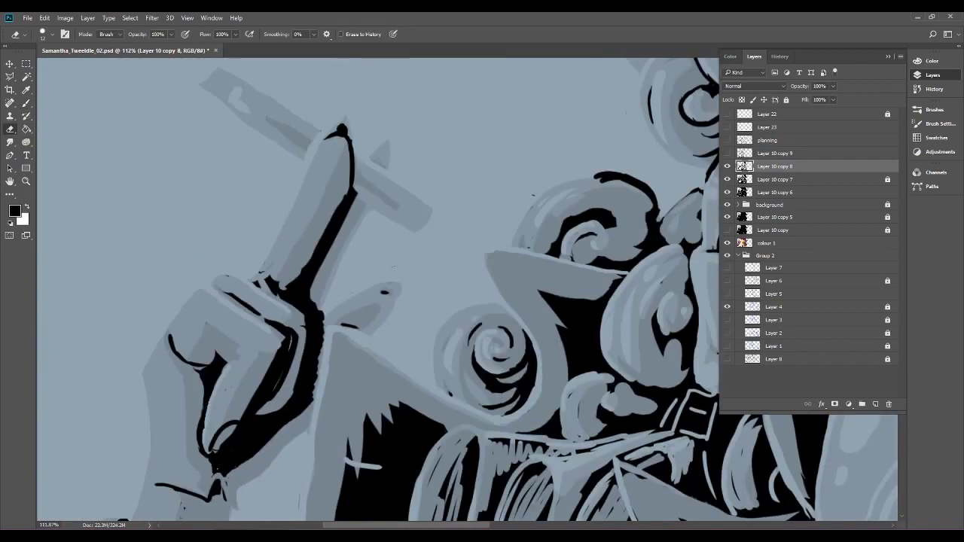
scroll(347, 412, "up", 5)
Smooth the scalloped edge of the hand's black shadow beside the collar with brush and eraser strokes.
left_click(26, 103)
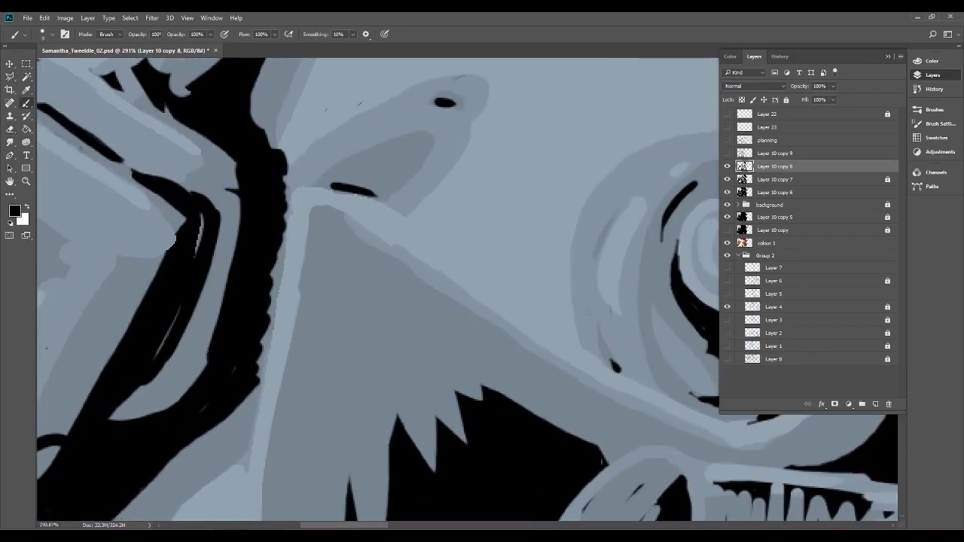
mouse_move(264, 345)
left_mouse_down()
mouse_move(261, 369)
mouse_move(284, 169)
mouse_move(290, 181)
mouse_move(272, 115)
mouse_move(270, 148)
left_mouse_up()
key("e")
left_click_drag(281, 87, 256, 188)
left_click_drag(301, 325, 226, 324)
left_click_drag(369, 247, 426, 248)
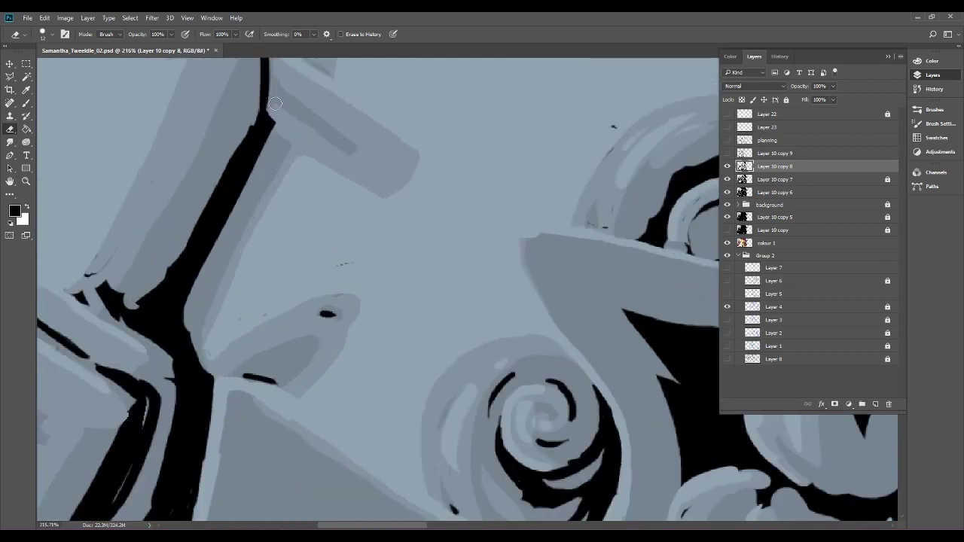
Erase along both sides of the raised finger's black shadow to thin it below the cigarette.
left_click_drag(278, 110, 265, 168)
mouse_move(144, 294)
left_mouse_down()
mouse_move(205, 213)
mouse_move(245, 107)
left_mouse_up()
left_click_drag(206, 194, 247, 123)
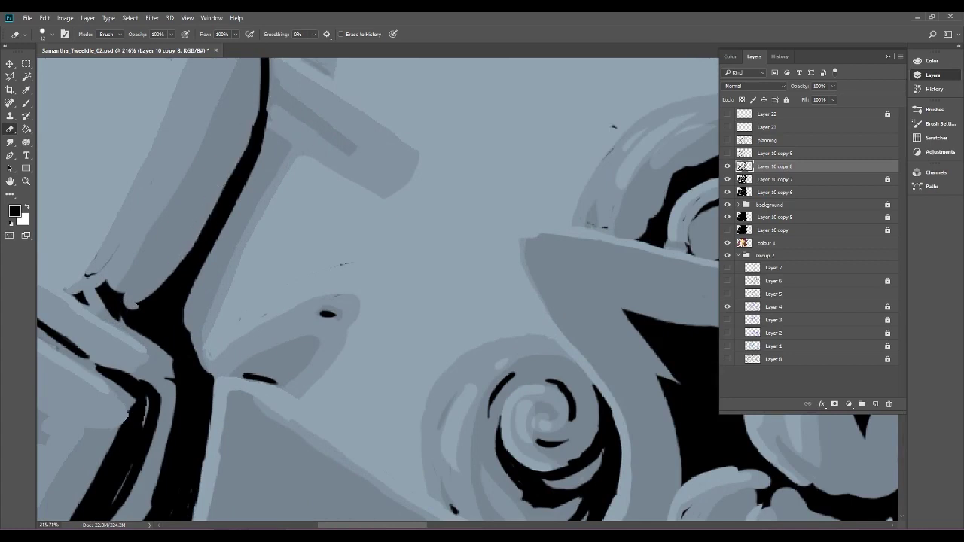
Add a black wedge to the raised finger's shadow below the cigarette and two short marks in the triangular fingertip.
scroll(249, 124, "down", 3)
scroll(249, 125, "up", 4)
key("b")
scroll(347, 263, "up", 3)
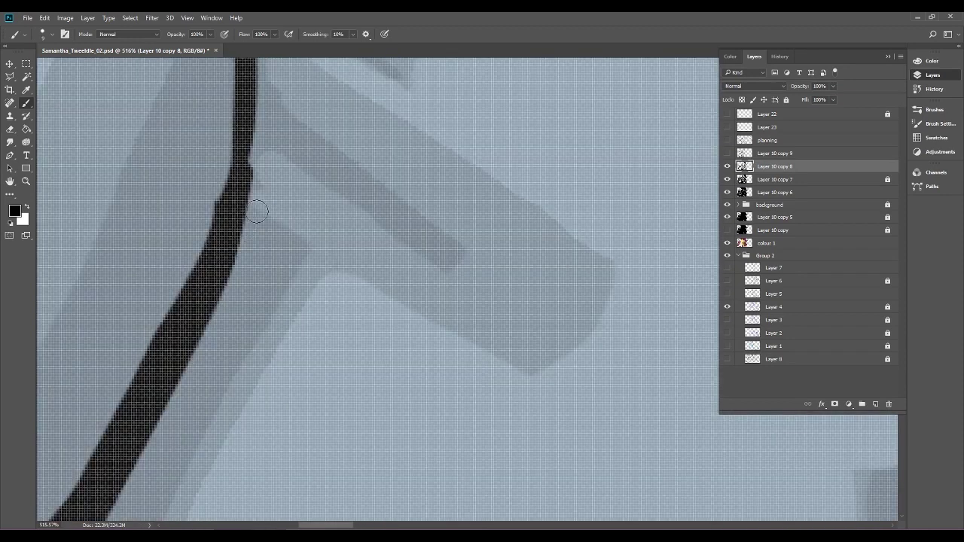
mouse_move(244, 207)
left_mouse_down()
mouse_move(271, 228)
mouse_move(219, 282)
mouse_move(253, 225)
mouse_move(230, 243)
left_mouse_up()
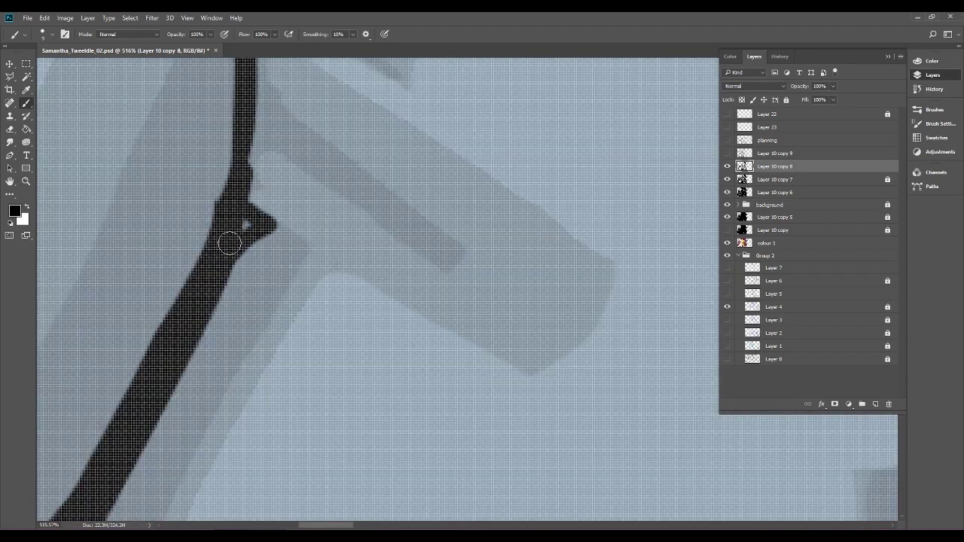
scroll(409, 469, "down", 3)
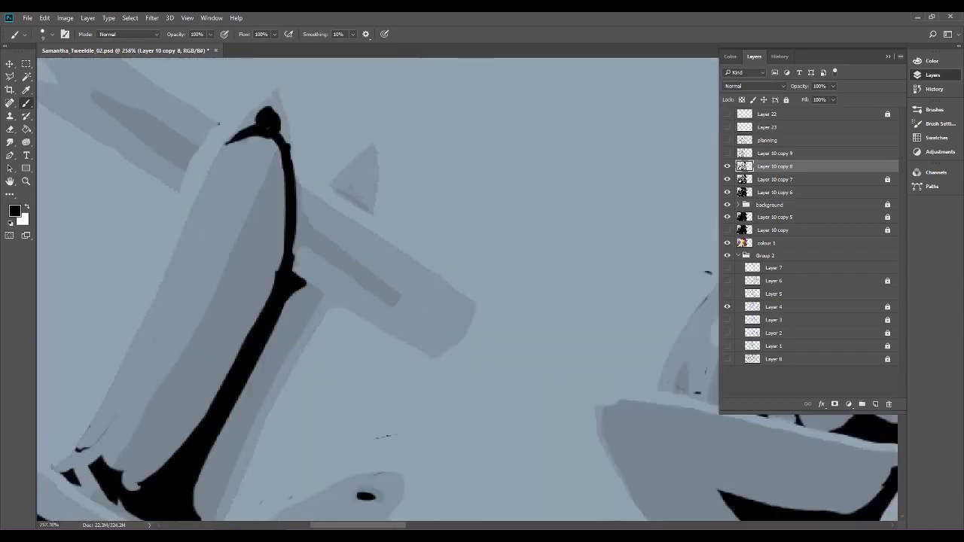
mouse_move(335, 190)
left_mouse_down()
mouse_move(370, 206)
mouse_move(372, 184)
left_mouse_up()
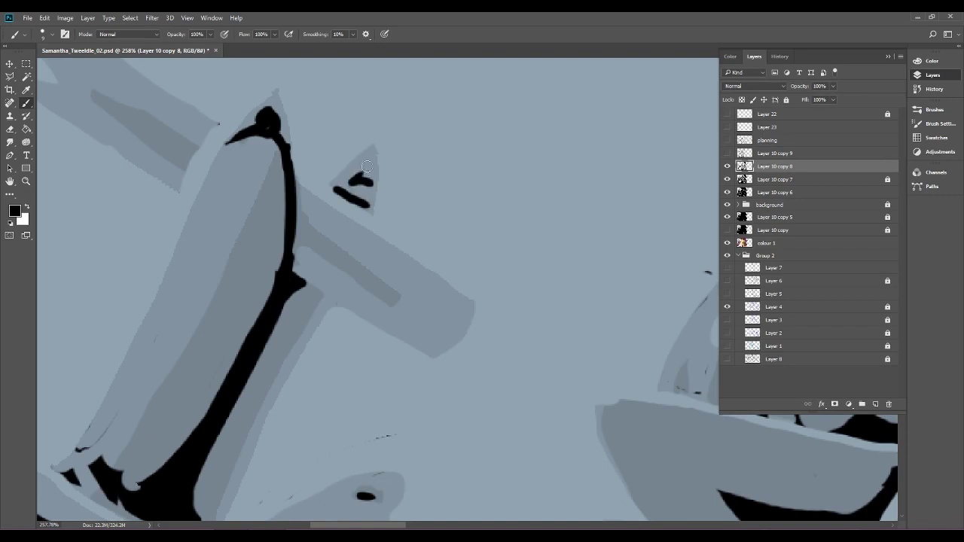
Erase the stray black slivers around the base of the raised finger.
scroll(383, 153, "down", 3)
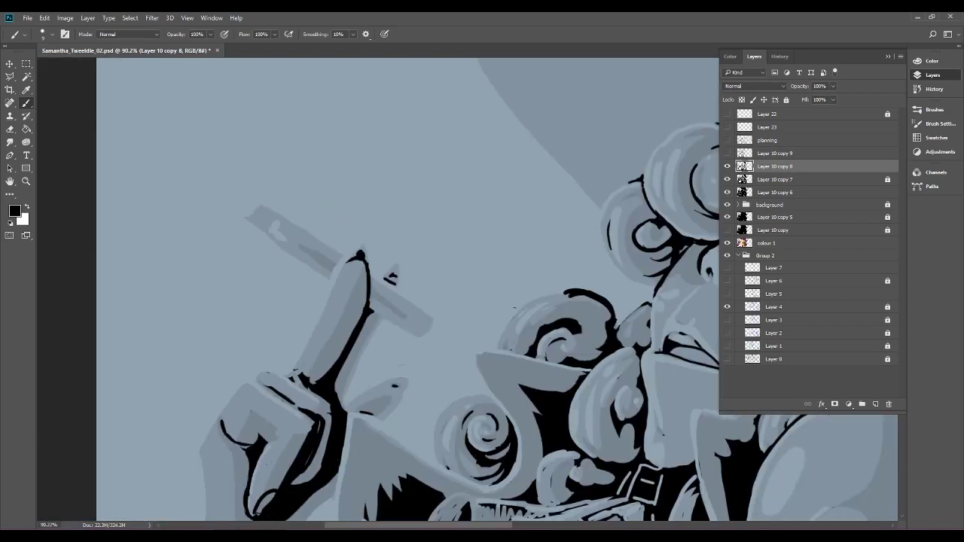
scroll(366, 273, "up", 7)
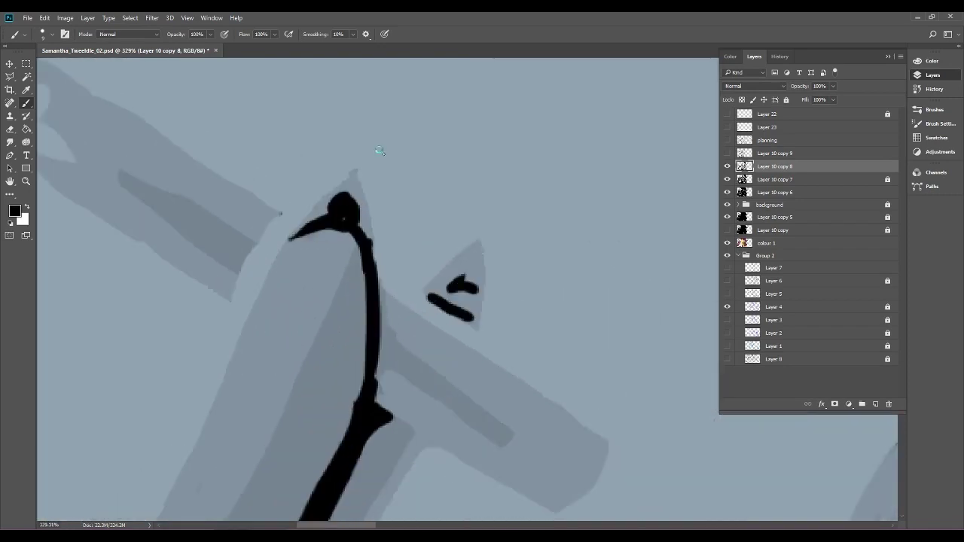
mouse_move(313, 226)
left_mouse_down()
mouse_move(335, 199)
mouse_move(376, 206)
mouse_move(453, 182)
left_mouse_up()
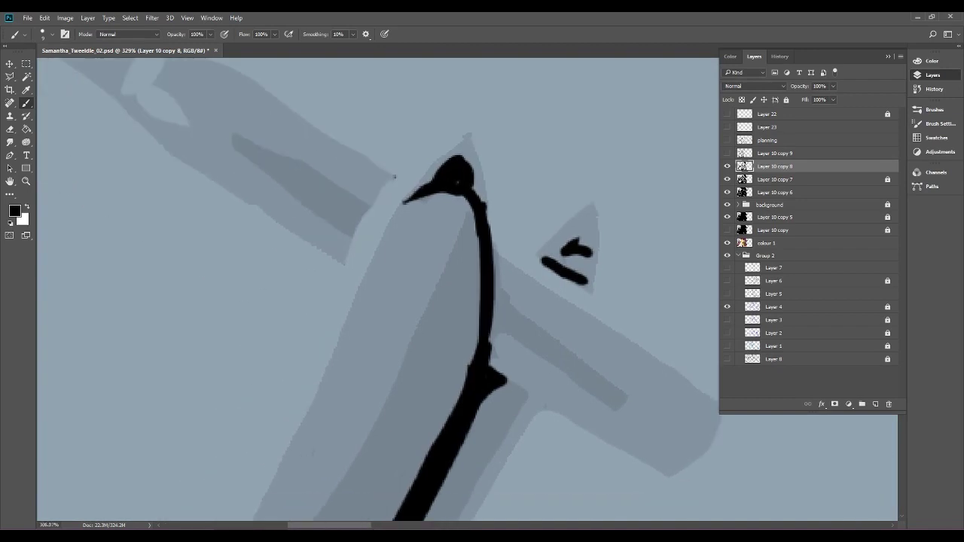
scroll(394, 177, "down", 5)
scroll(510, 321, "up", 3)
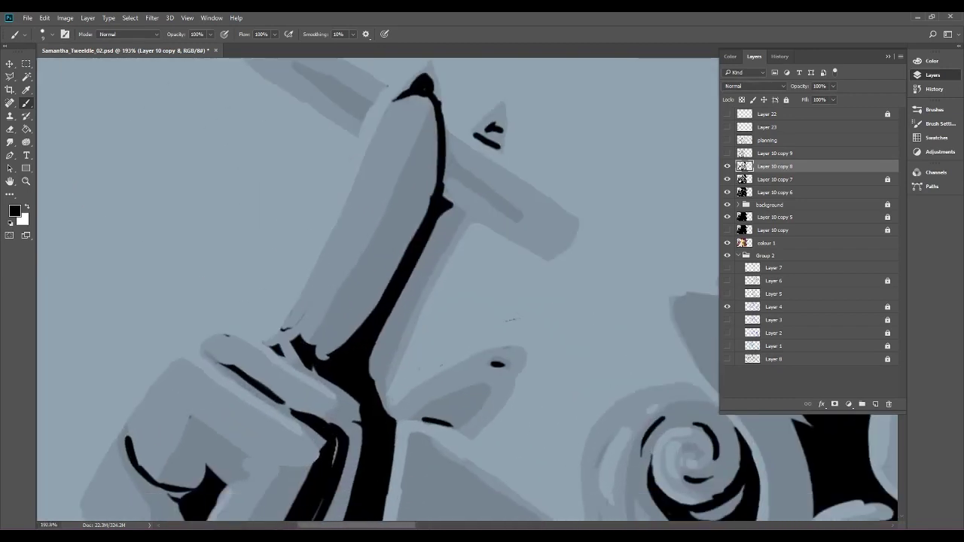
scroll(399, 364, "up", 3)
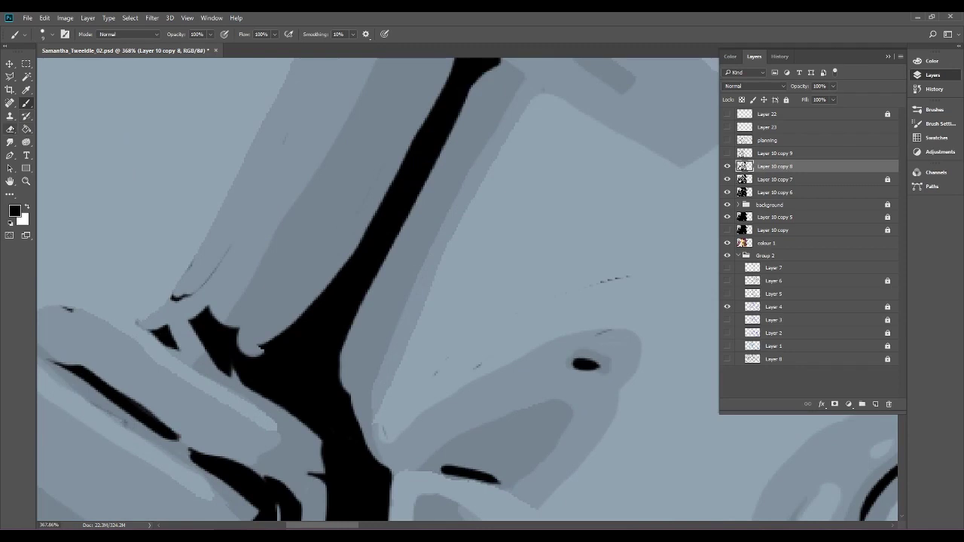
left_click(11, 129)
left_click_drag(331, 437, 443, 400)
mouse_move(284, 263)
left_mouse_down()
mouse_move(286, 273)
mouse_move(321, 253)
left_mouse_up()
mouse_move(270, 299)
left_mouse_down()
mouse_move(312, 308)
mouse_move(354, 295)
mouse_move(295, 366)
left_mouse_up()
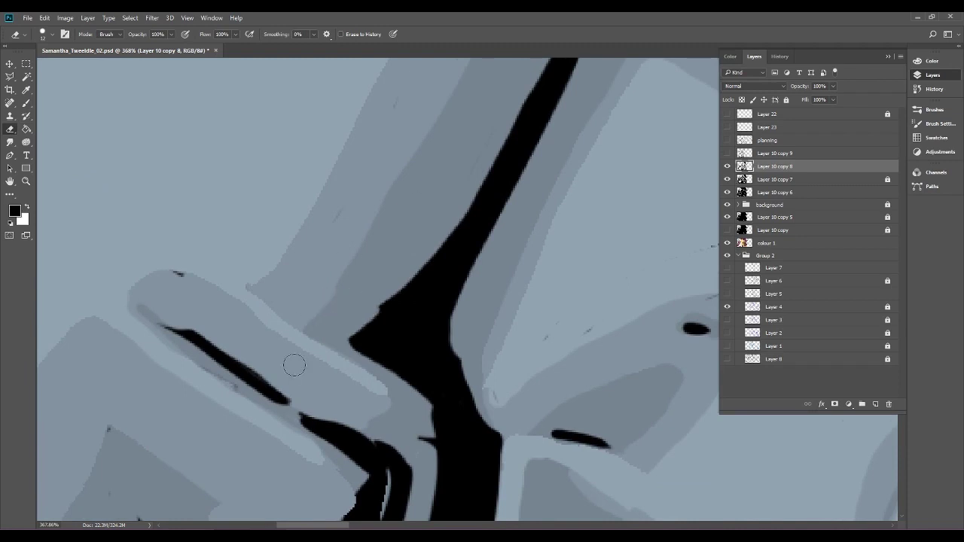
Trim the inner edge of the raised finger's black shadow and the dark crease on the folded finger below it.
left_click_drag(480, 175, 374, 299)
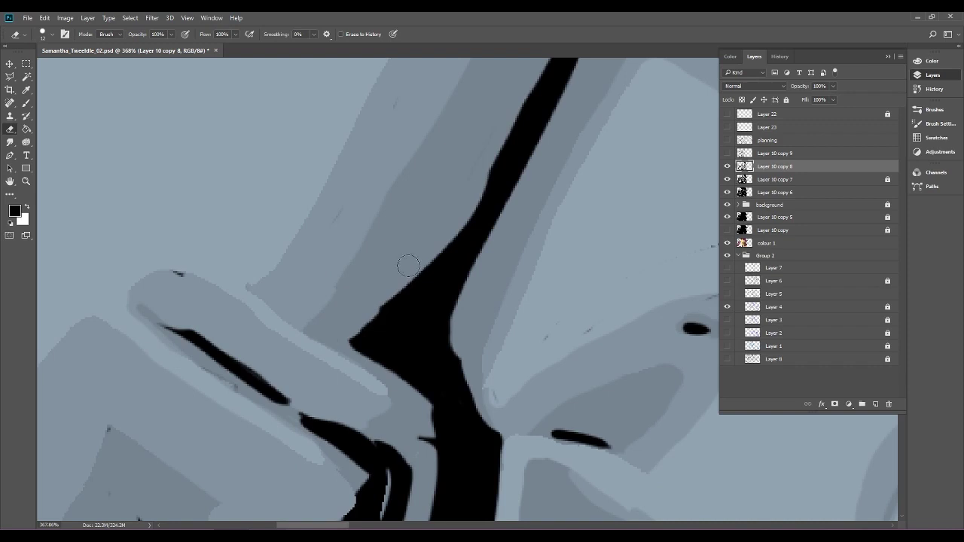
mouse_move(166, 326)
left_mouse_down()
mouse_move(236, 375)
mouse_move(226, 338)
mouse_move(249, 384)
left_mouse_up()
scroll(453, 255, "down", 5)
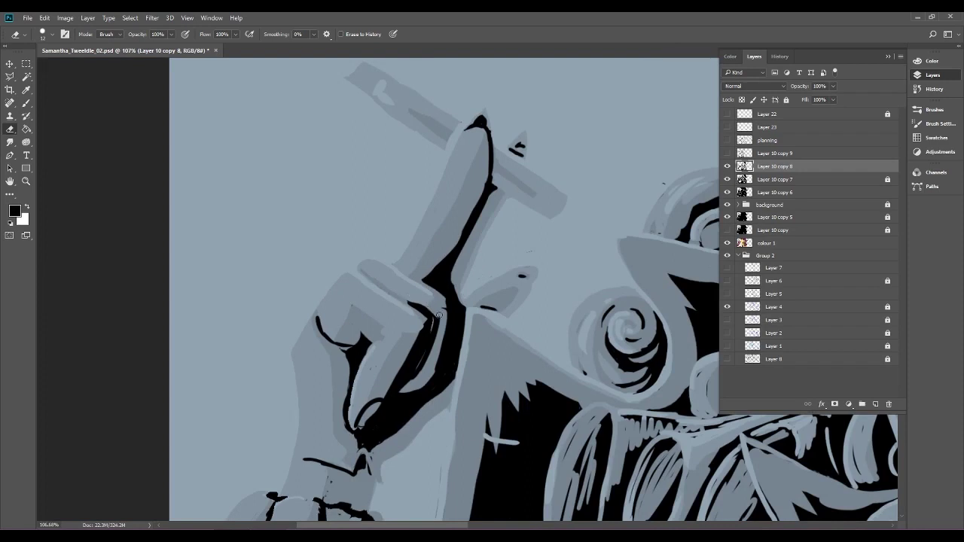
left_click_drag(419, 303, 416, 301)
Enlarge the eraser and clear all black shading from the hand, the fingertips and the area around the cigarette.
left_click(52, 34)
left_click(65, 67)
left_click(53, 34)
mouse_move(319, 303)
left_mouse_down()
mouse_move(327, 327)
mouse_move(344, 315)
mouse_move(332, 349)
mouse_move(368, 330)
mouse_move(337, 388)
mouse_move(368, 350)
mouse_move(339, 431)
mouse_move(364, 407)
mouse_move(359, 446)
mouse_move(371, 432)
mouse_move(367, 447)
mouse_move(428, 397)
mouse_move(431, 362)
mouse_move(391, 413)
mouse_move(400, 386)
mouse_move(390, 395)
mouse_move(422, 342)
mouse_move(407, 341)
mouse_move(431, 341)
mouse_move(419, 401)
mouse_move(441, 368)
mouse_move(430, 413)
mouse_move(469, 347)
mouse_move(444, 372)
mouse_move(462, 333)
mouse_move(441, 357)
mouse_move(484, 289)
mouse_move(435, 341)
mouse_move(464, 303)
mouse_move(422, 320)
mouse_move(473, 255)
mouse_move(413, 293)
mouse_move(521, 144)
mouse_move(510, 112)
mouse_move(456, 140)
mouse_move(525, 97)
left_mouse_up()
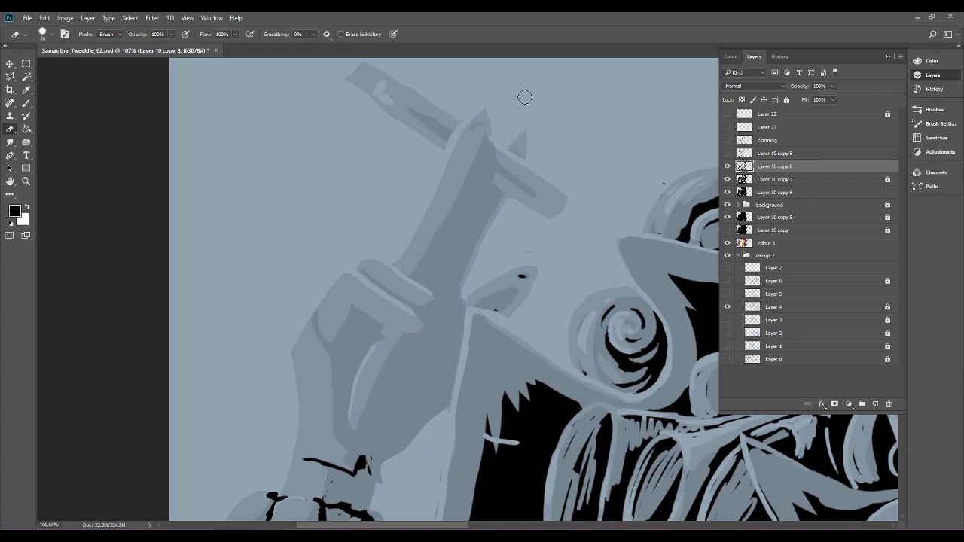
left_click_drag(521, 273, 504, 294)
left_click_drag(548, 236, 527, 260)
left_click(374, 453)
Paint short black knuckle creases and a tapered diamond-shaped outline for the shadow between the folded fingers.
key("b")
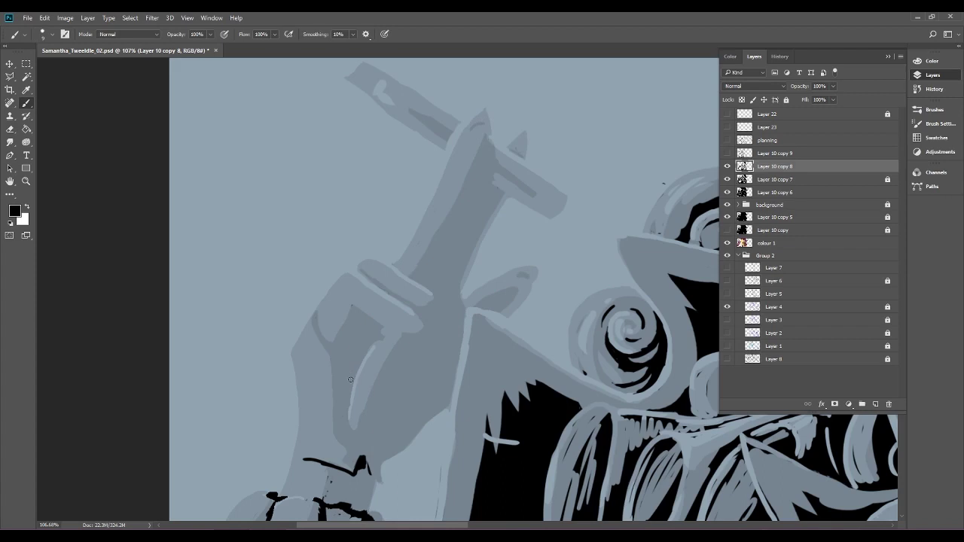
scroll(387, 398, "up", 5)
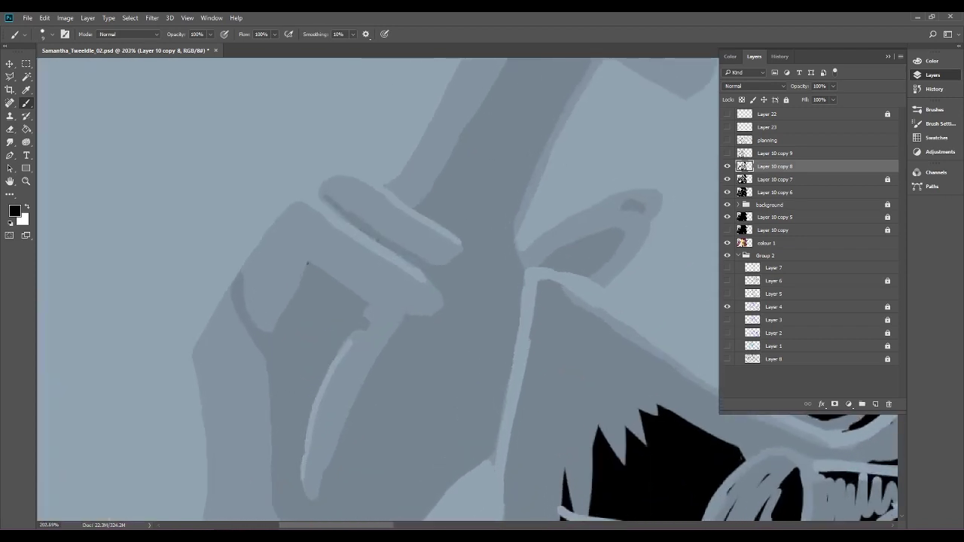
left_click_drag(250, 326, 271, 340)
left_click_drag(309, 275, 321, 301)
left_click_drag(315, 296, 363, 326)
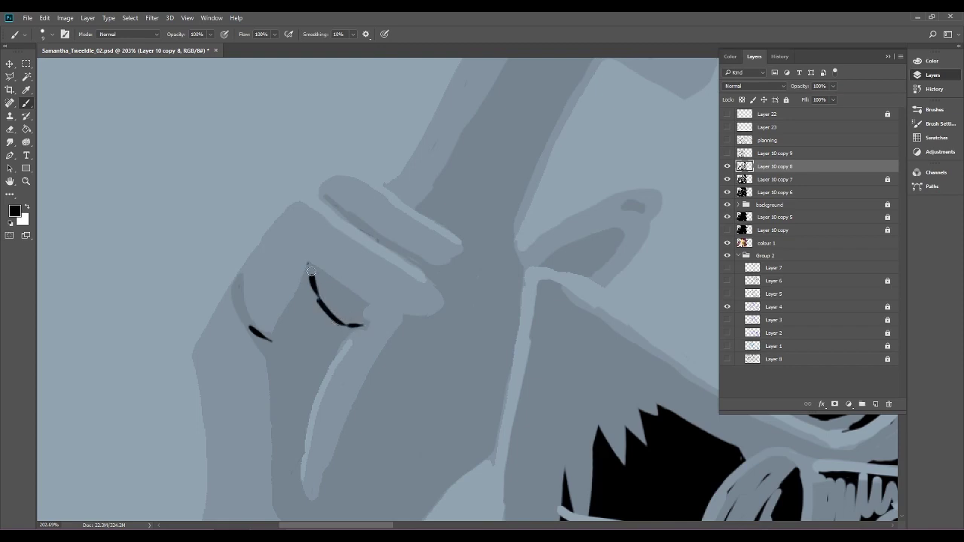
left_click_drag(318, 299, 275, 341)
mouse_move(347, 331)
left_mouse_down()
mouse_move(317, 380)
mouse_move(300, 462)
mouse_move(303, 367)
mouse_move(276, 342)
left_mouse_up()
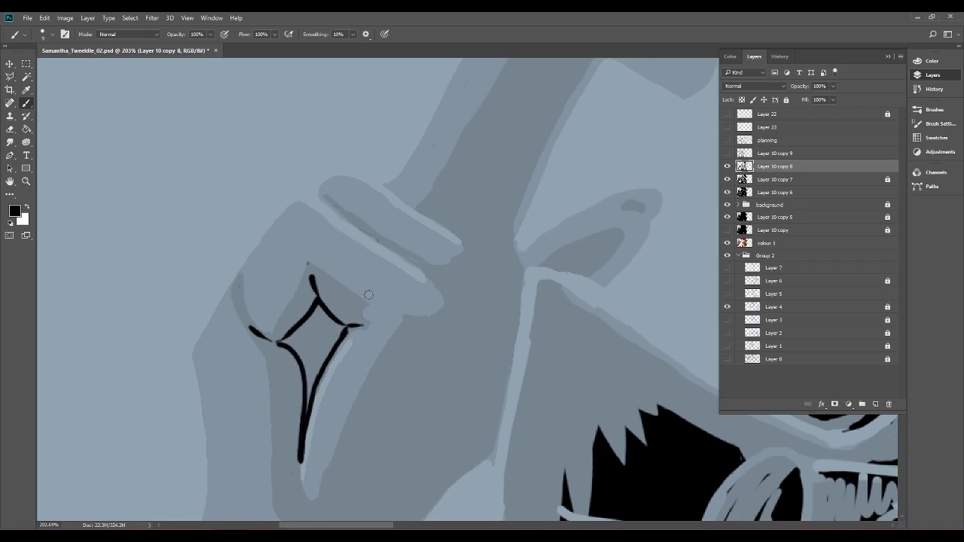
Close the gaps in the diamond-shaped shadow outline between the folded fingers and fill it with solid black.
left_click_drag(281, 345, 267, 338)
left_click(10, 129)
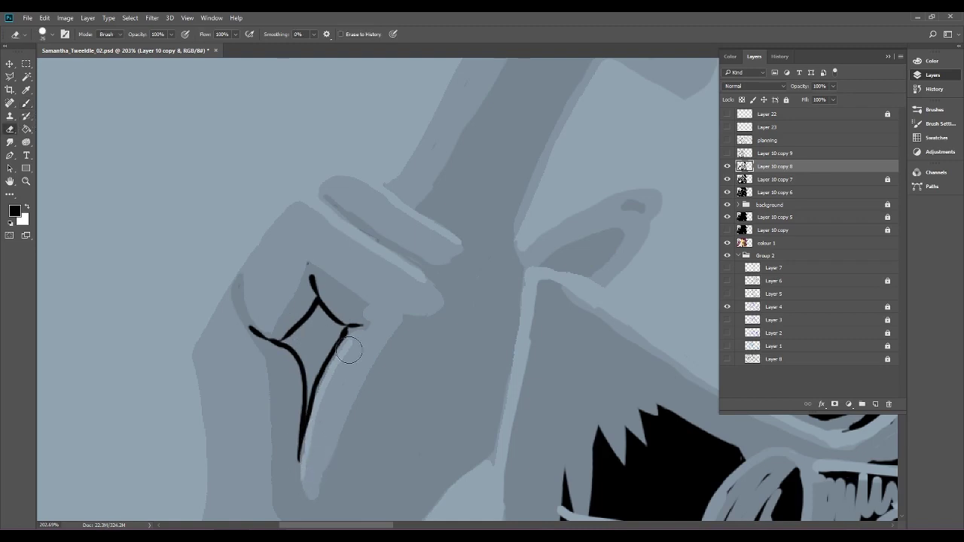
left_click(26, 103)
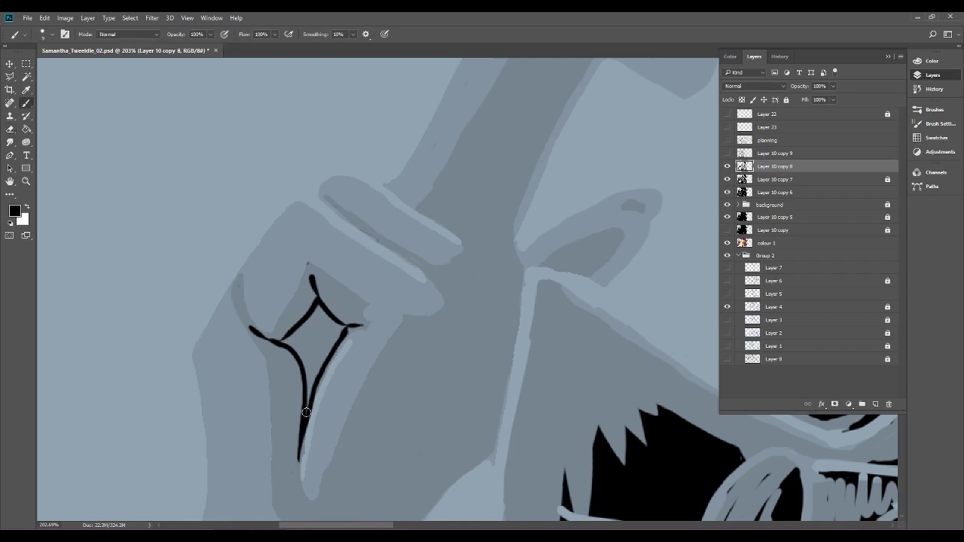
mouse_move(324, 361)
left_mouse_down()
mouse_move(310, 385)
mouse_move(327, 347)
mouse_move(310, 345)
mouse_move(302, 329)
mouse_move(332, 321)
left_mouse_up()
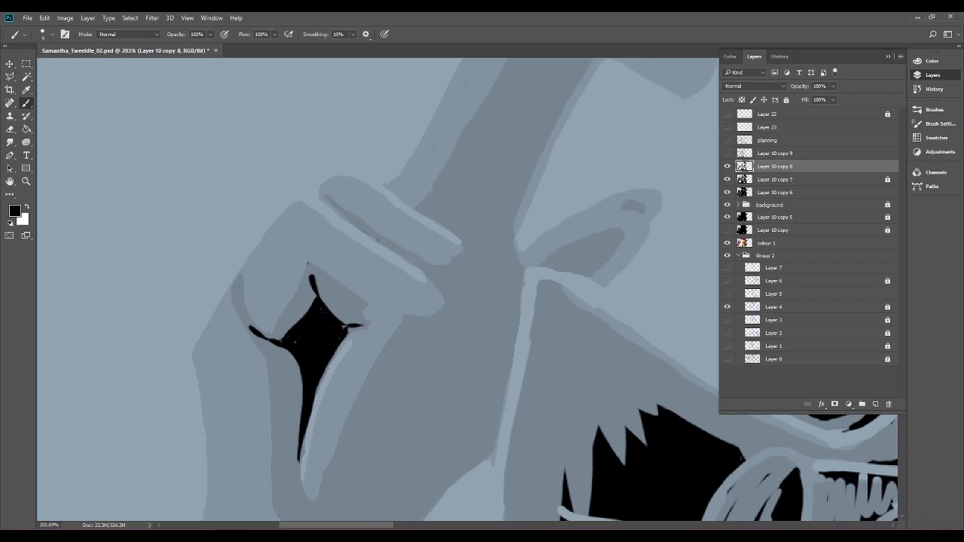
Paint a black outline along the folded finger's upper edge, around its knuckle and down to the fingertip.
mouse_move(361, 225)
left_mouse_down()
mouse_move(439, 284)
mouse_move(452, 302)
mouse_move(447, 318)
mouse_move(498, 215)
left_mouse_up()
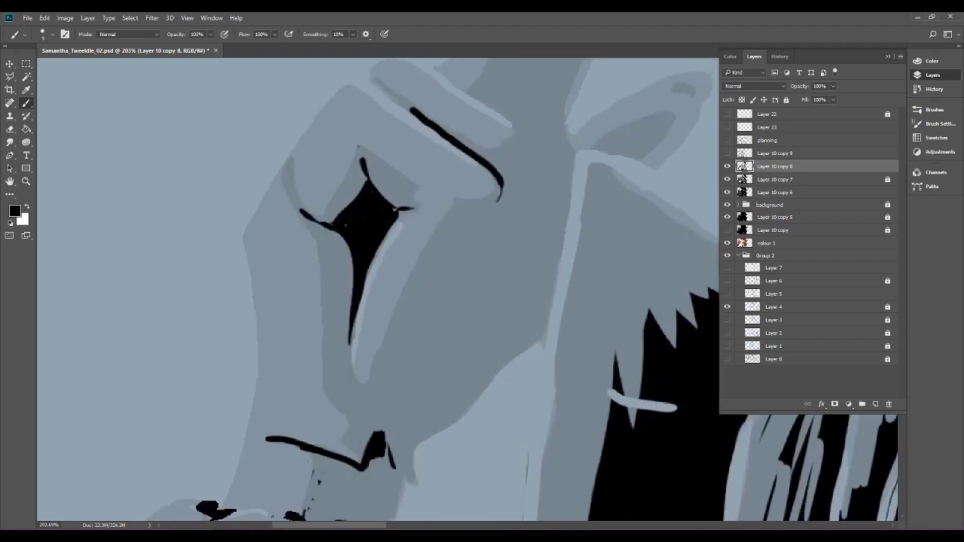
mouse_move(358, 385)
left_mouse_down()
mouse_move(371, 399)
mouse_move(394, 376)
mouse_move(500, 174)
left_mouse_up()
left_click_drag(540, 141, 495, 177)
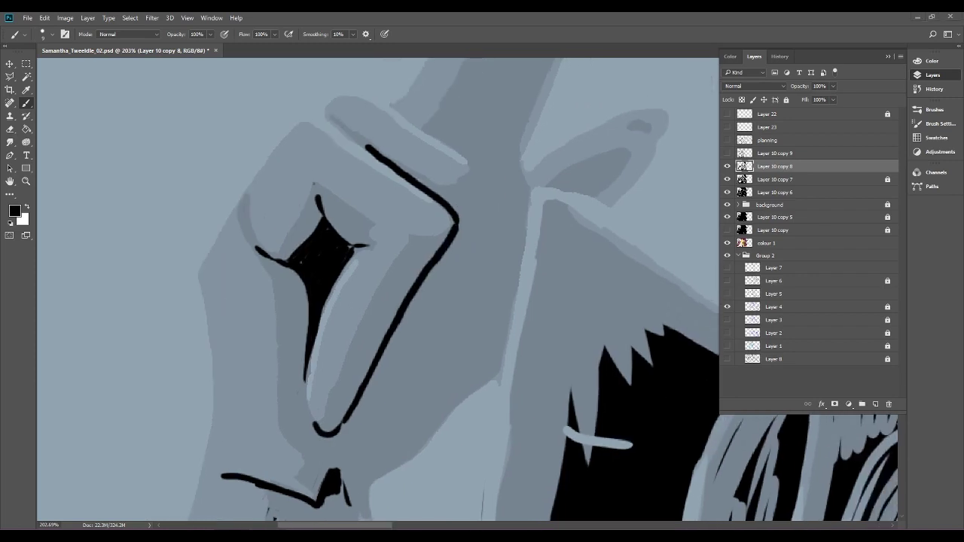
left_click_drag(359, 405, 383, 382)
left_click(45, 17)
left_click(45, 25)
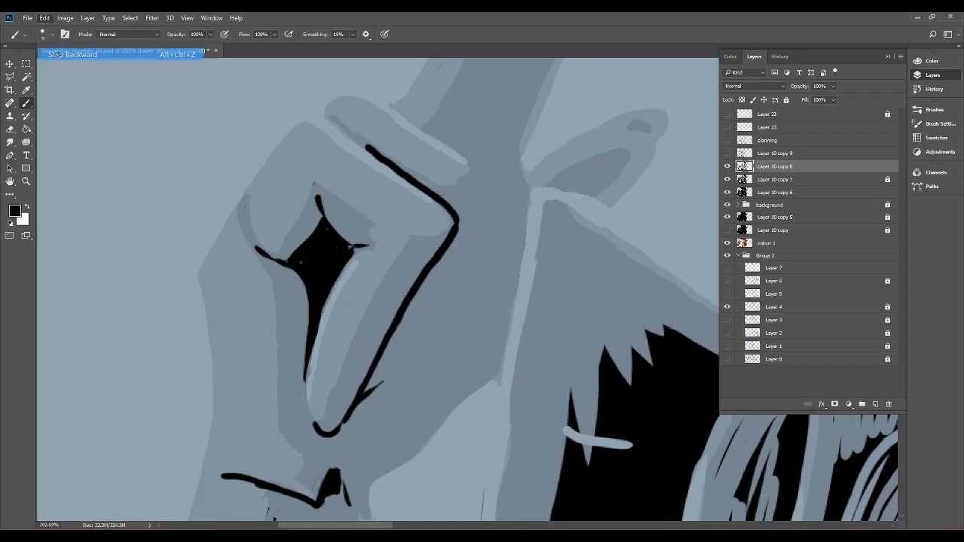
Show Layer 10 copy 9 as a guide and paint a short, thick black palm crease branching off the folded finger.
left_click(728, 153)
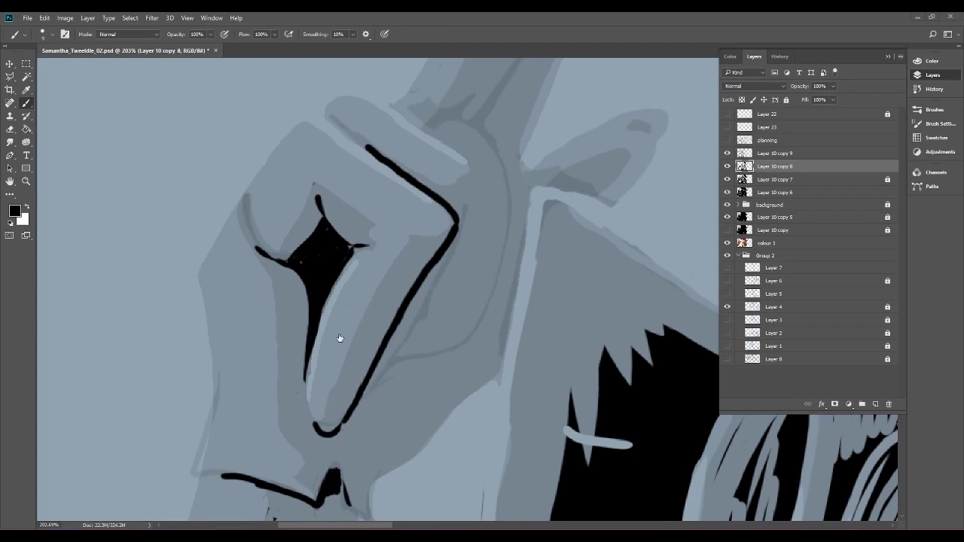
left_click(358, 389)
left_click_drag(348, 386, 359, 387)
left_click_drag(354, 401, 403, 363)
left_click_drag(362, 402, 408, 364)
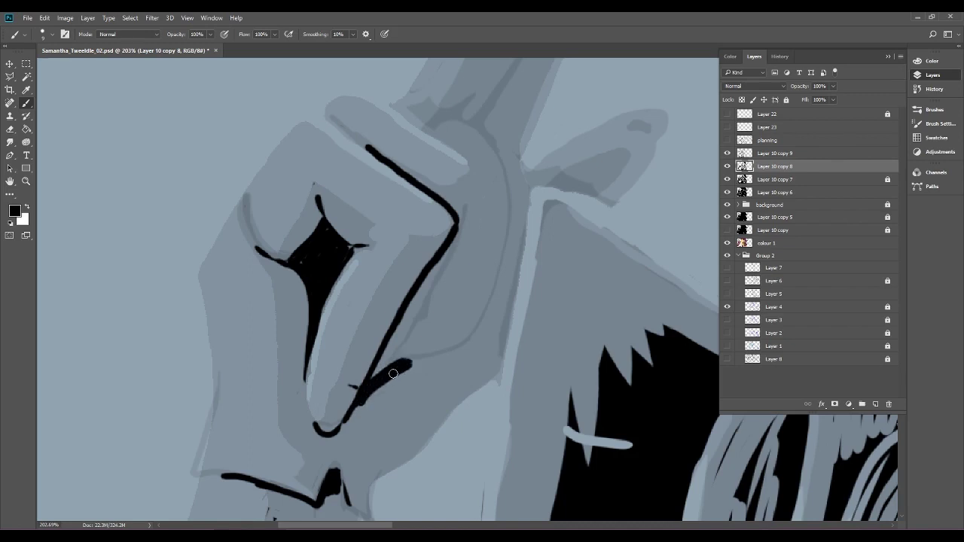
Extend the knuckle crease upward along the back of the hand and join the diamond shadow's tail to the fingertip outline.
left_click_drag(597, 192, 541, 243)
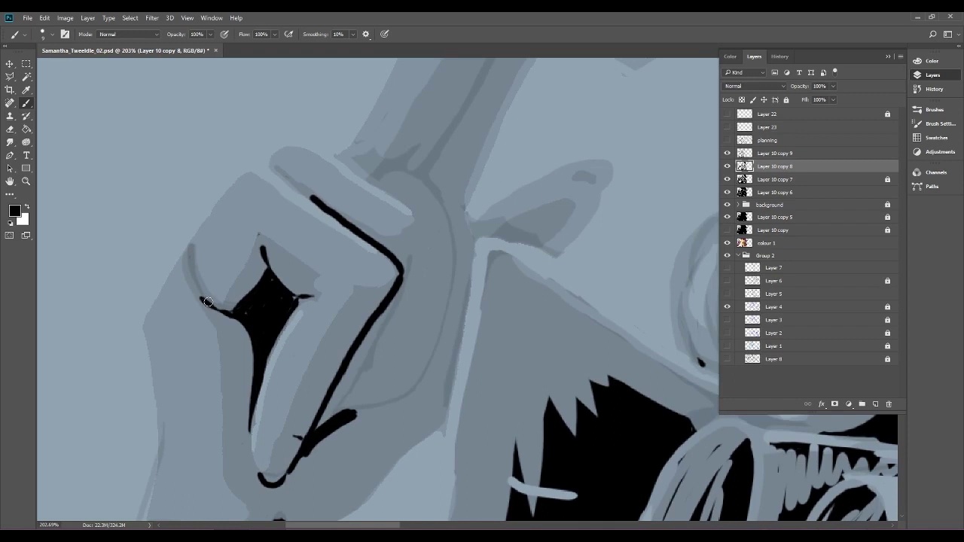
left_click_drag(215, 309, 194, 277)
left_click_drag(250, 423, 261, 476)
left_click_drag(272, 453, 266, 465)
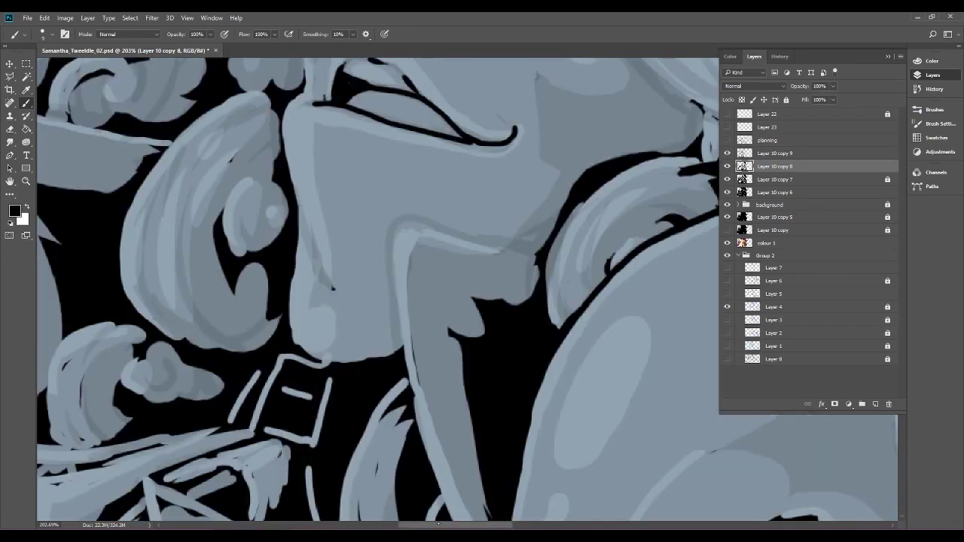
left_click_drag(439, 525, 297, 525)
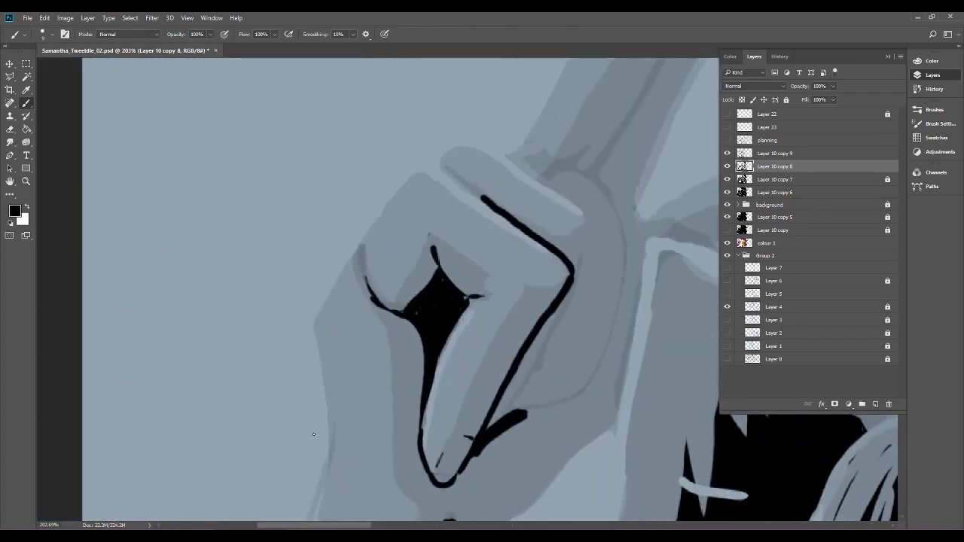
scroll(314, 435, "left", 5)
scroll(510, 462, "right", 6)
mouse_move(391, 525)
left_mouse_down()
mouse_move(414, 525)
mouse_move(405, 525)
left_mouse_up()
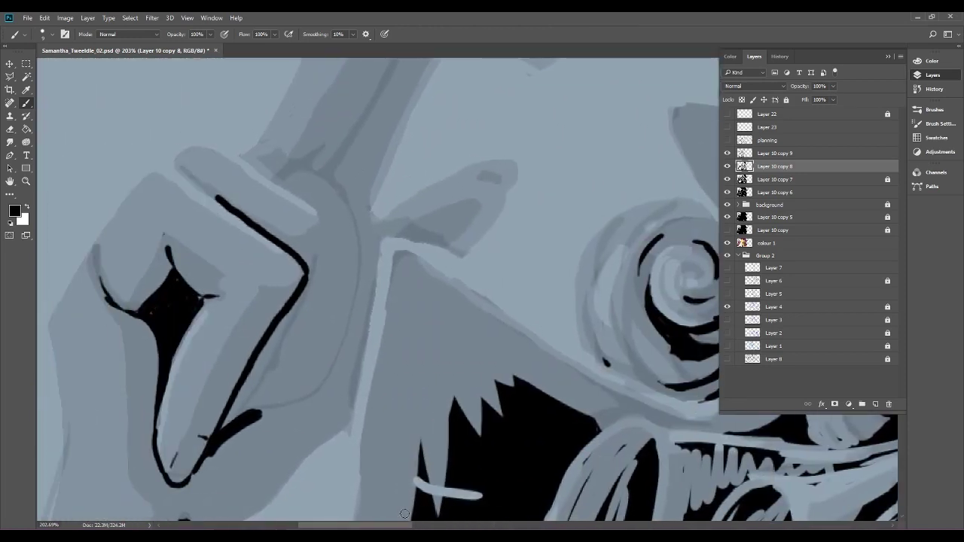
left_click_drag(174, 455, 168, 473)
Try extending the palm crease in a curve toward the hand's edge, and erase the whole crease.
mouse_move(250, 423)
left_mouse_down()
mouse_move(309, 402)
mouse_move(325, 383)
mouse_move(306, 402)
left_mouse_up()
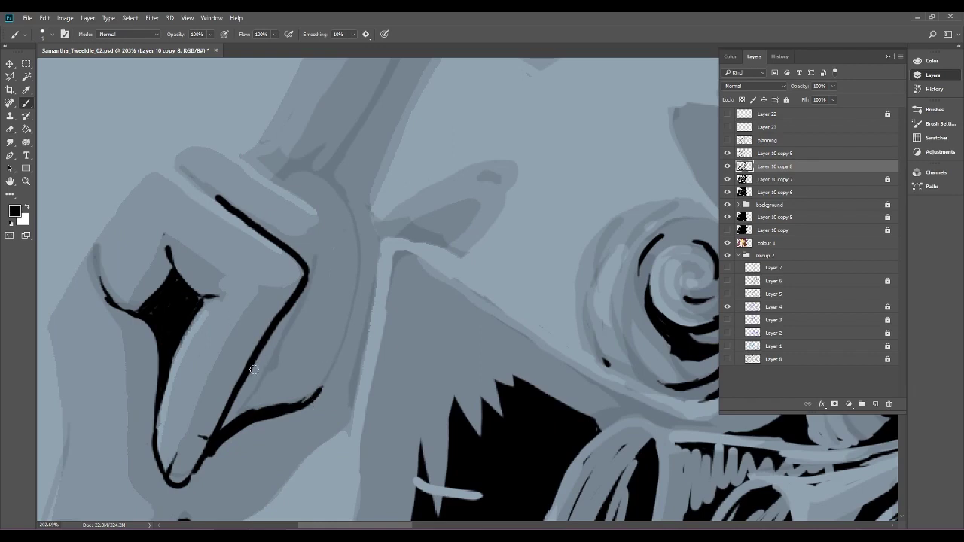
mouse_move(248, 371)
left_mouse_down()
mouse_move(279, 366)
mouse_move(290, 305)
left_mouse_up()
key("e")
mouse_move(321, 387)
left_mouse_down()
mouse_move(240, 431)
mouse_move(245, 419)
mouse_move(211, 443)
mouse_move(216, 455)
mouse_move(281, 371)
left_mouse_up()
left_click_drag(289, 348, 301, 313)
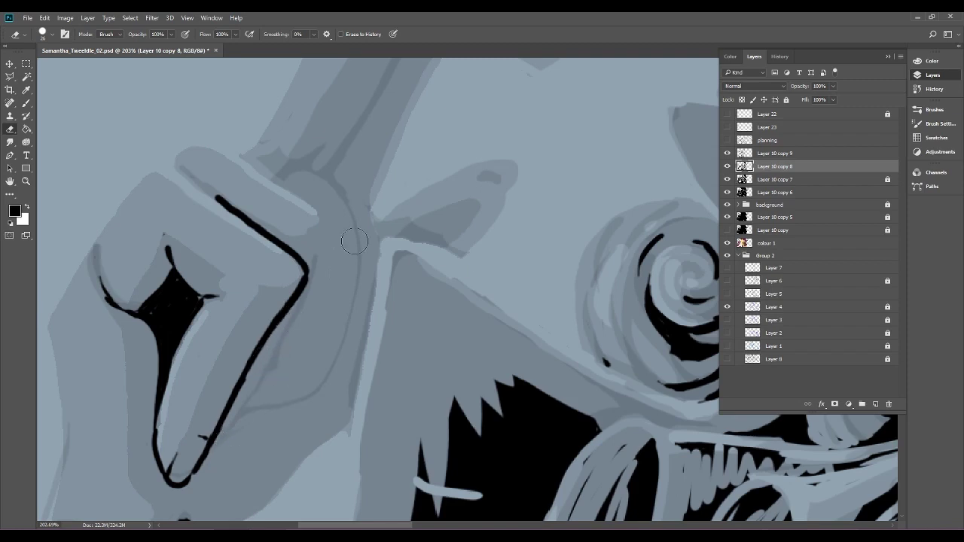
Widen the tail of the diamond-shaped shadow along the folded finger's inner edge.
left_click(26, 104)
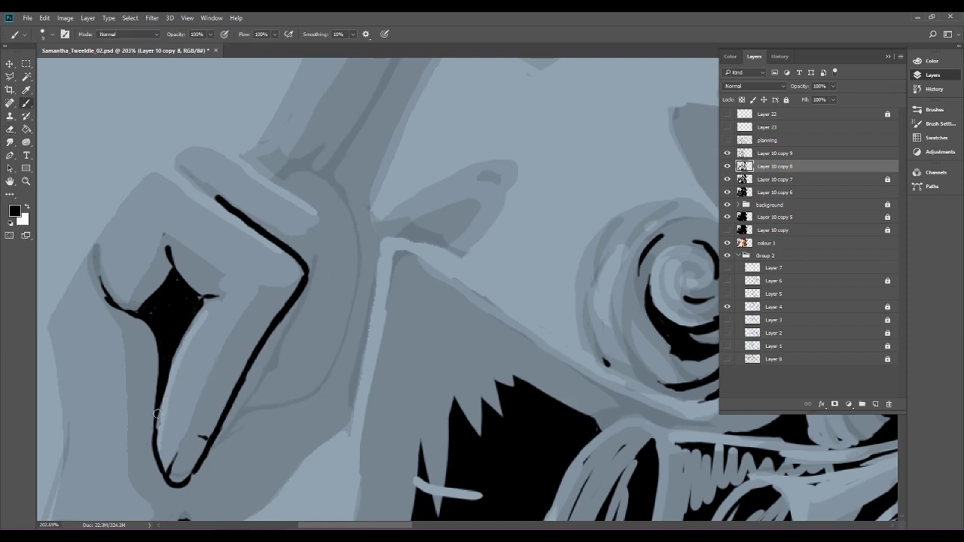
mouse_move(164, 387)
left_mouse_down()
mouse_move(195, 315)
mouse_move(177, 357)
left_mouse_up()
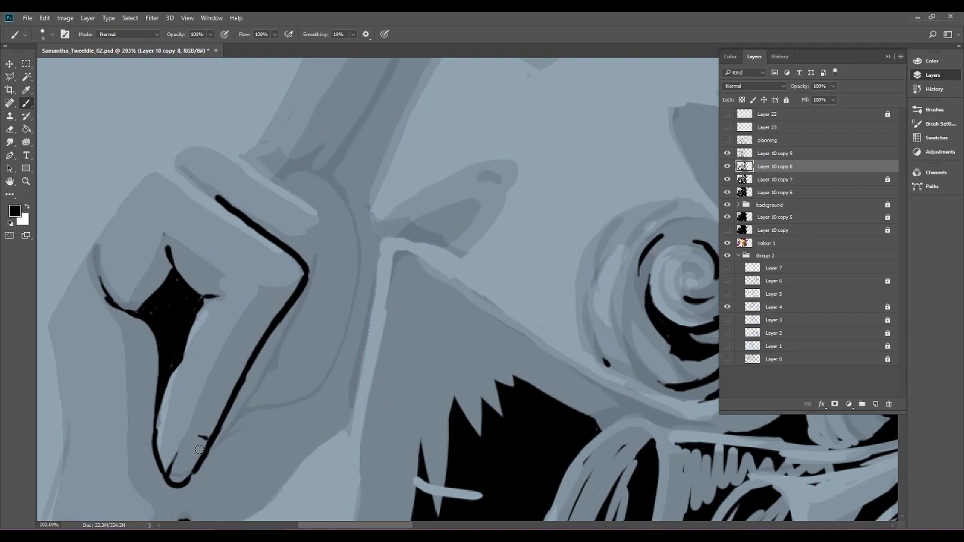
scroll(200, 449, "down", 3)
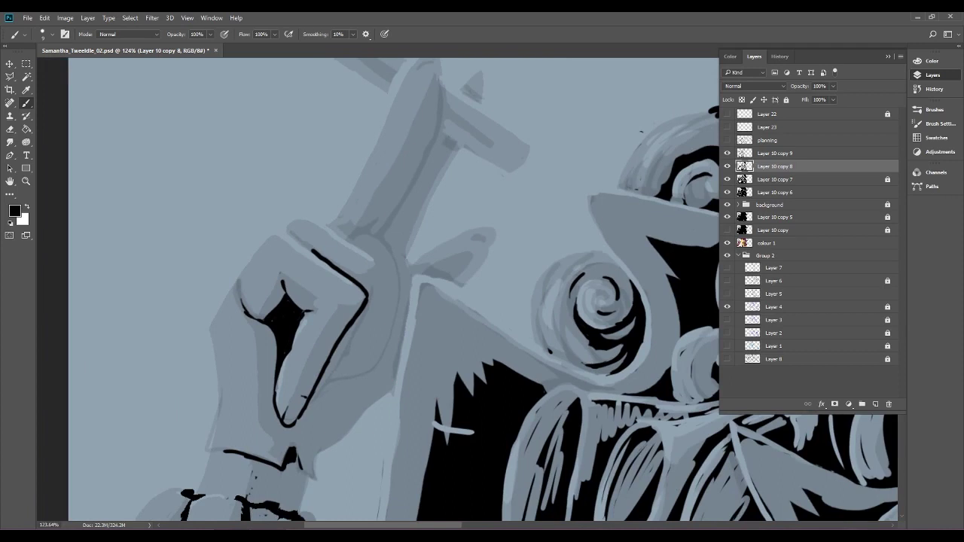
scroll(422, 342, "up", 3)
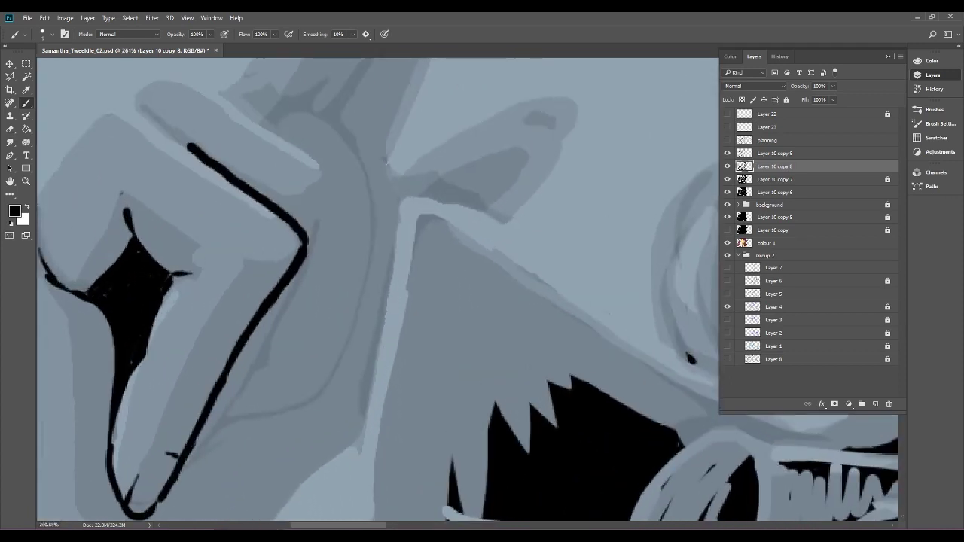
mouse_move(146, 324)
left_mouse_down()
mouse_move(147, 399)
mouse_move(165, 433)
mouse_move(216, 384)
left_mouse_up()
left_click_drag(189, 417, 224, 368)
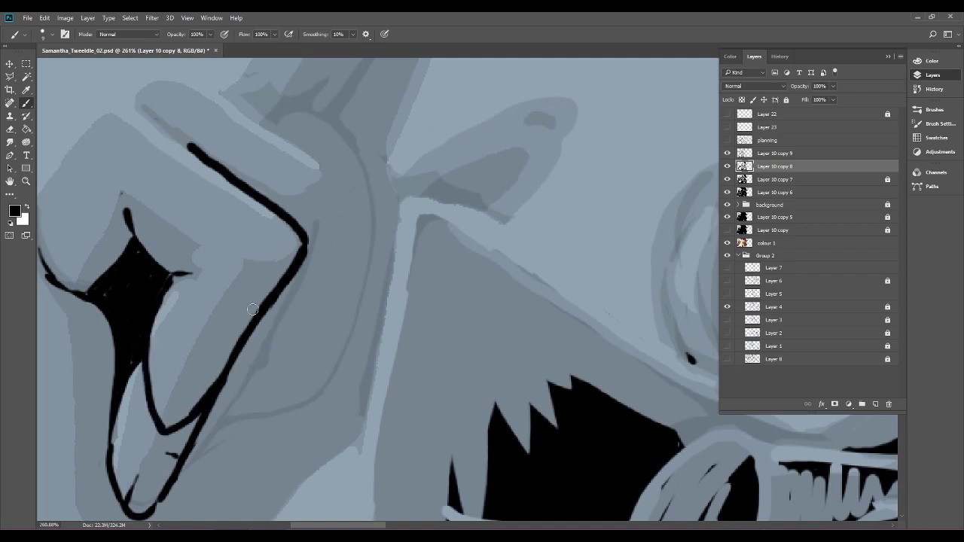
mouse_move(235, 183)
left_mouse_down()
mouse_move(279, 220)
mouse_move(287, 277)
mouse_move(153, 462)
mouse_move(142, 420)
mouse_move(188, 287)
left_mouse_up()
mouse_move(149, 365)
left_mouse_down()
mouse_move(192, 289)
mouse_move(174, 269)
left_mouse_up()
left_click_drag(369, 335, 297, 335)
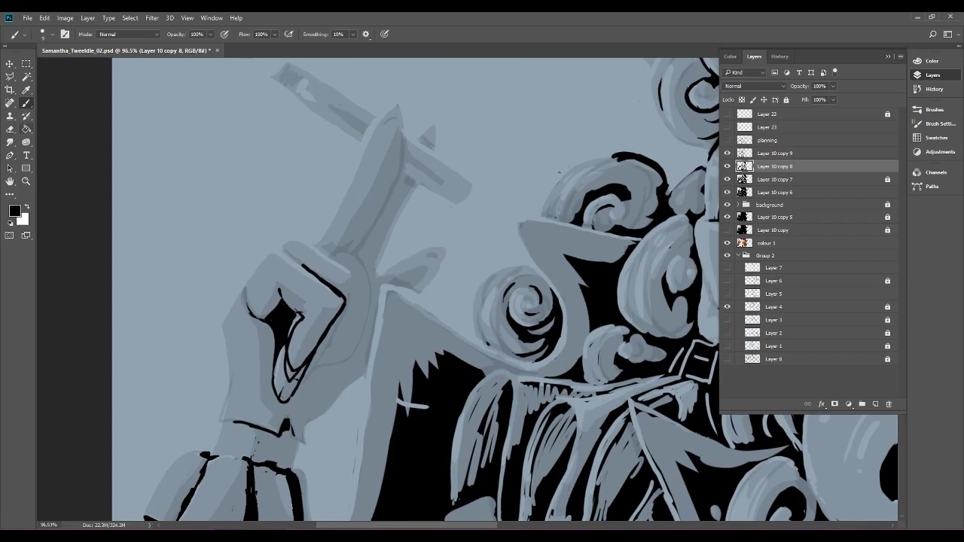
left_click(44, 17)
left_click(68, 52)
left_click(45, 17)
left_click(68, 52)
left_click(45, 18)
left_click(68, 55)
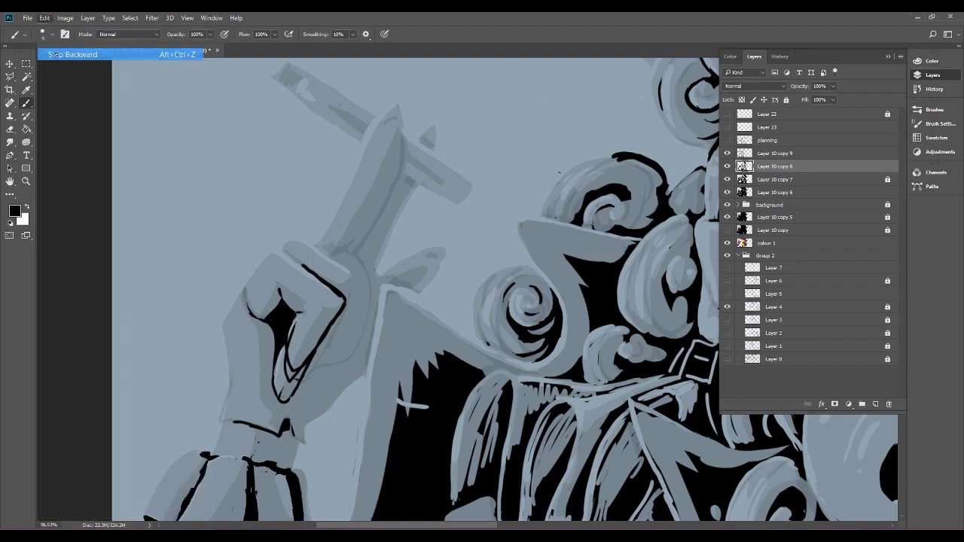
left_click(45, 17)
left_click(68, 54)
left_click(45, 18)
left_click(56, 55)
left_click(44, 17)
left_click(57, 54)
left_click(43, 17)
left_click(56, 54)
Try parallel inner strokes along the folded finger's outer edge, and erase the finger's entire black outline.
scroll(333, 385, "up", 3)
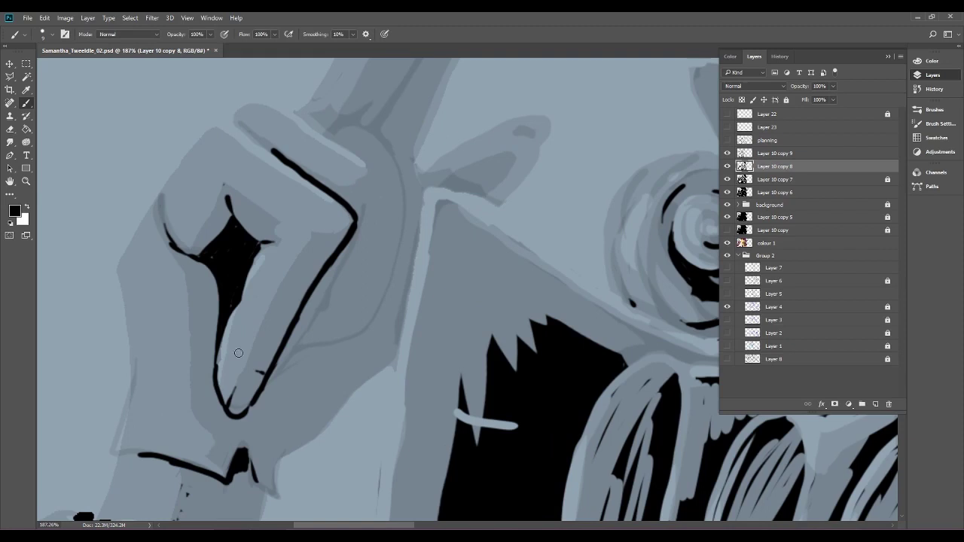
mouse_move(227, 409)
left_mouse_down()
mouse_move(235, 411)
mouse_move(226, 397)
mouse_move(249, 383)
mouse_move(262, 357)
left_mouse_up()
mouse_move(238, 399)
left_mouse_down()
mouse_move(322, 255)
mouse_move(330, 232)
mouse_move(316, 177)
left_mouse_up()
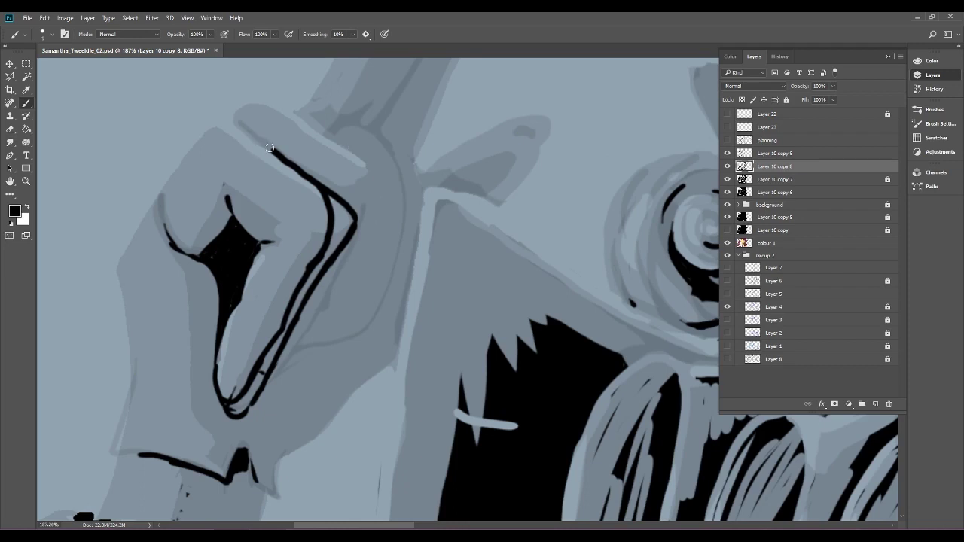
mouse_move(307, 179)
left_mouse_down()
mouse_move(342, 208)
mouse_move(343, 225)
mouse_move(283, 300)
left_mouse_up()
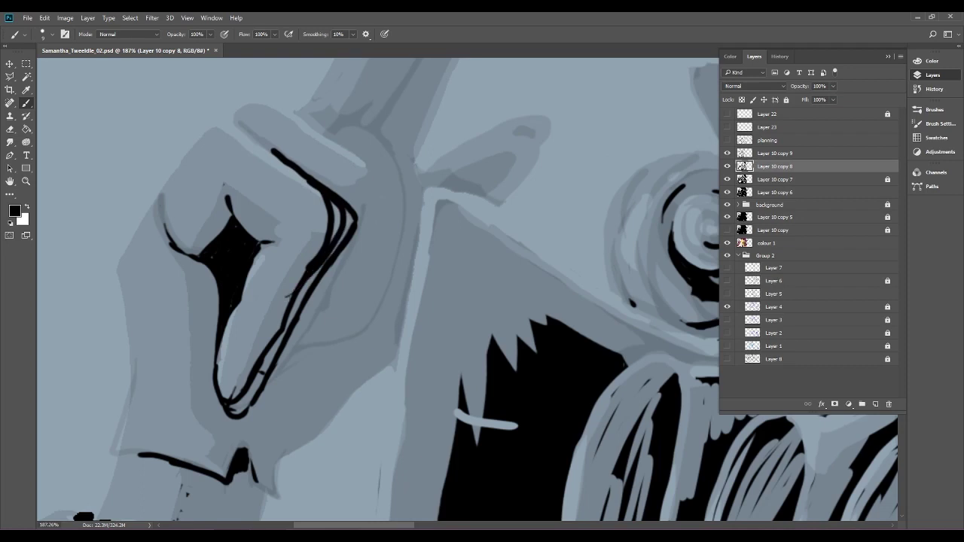
left_click(10, 129)
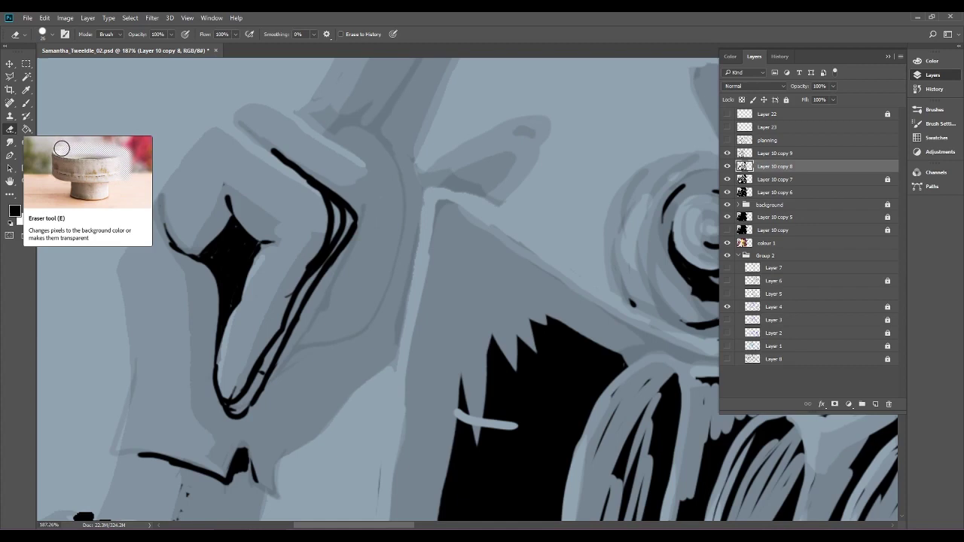
mouse_move(229, 392)
left_mouse_down()
mouse_move(235, 403)
mouse_move(215, 381)
mouse_move(237, 389)
mouse_move(256, 381)
mouse_move(358, 236)
mouse_move(324, 220)
mouse_move(339, 214)
mouse_move(328, 192)
mouse_move(292, 164)
mouse_move(285, 139)
left_mouse_up()
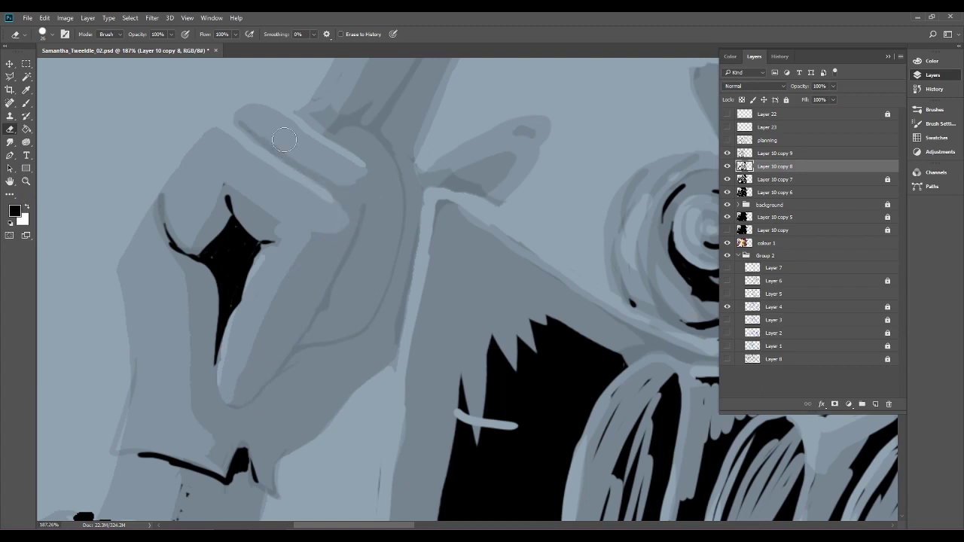
Extend the diamond shadow's tail with a black line down and around the folded finger's tip.
key("b")
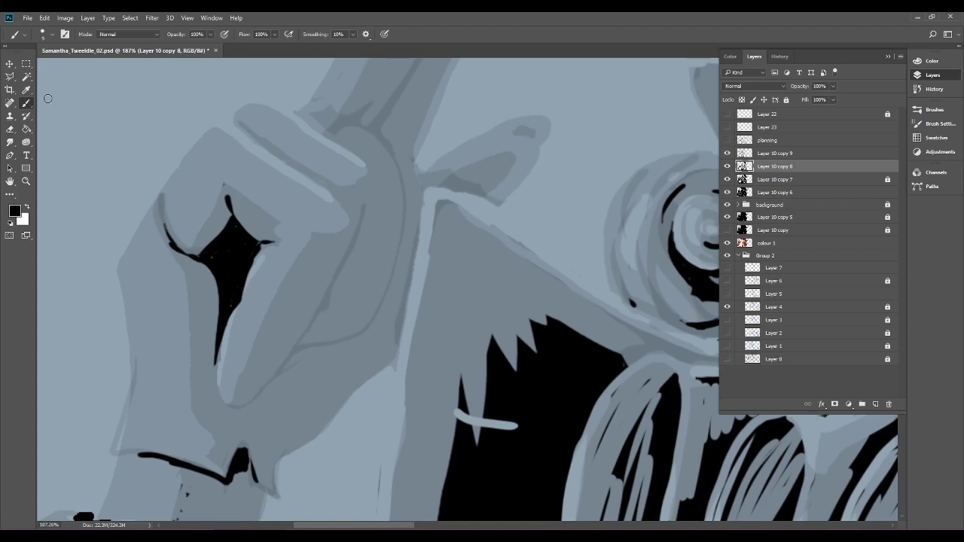
left_click_drag(217, 355, 221, 395)
mouse_move(217, 360)
left_mouse_down()
mouse_move(252, 368)
mouse_move(216, 395)
mouse_move(235, 406)
mouse_move(279, 341)
mouse_move(261, 370)
left_mouse_up()
mouse_move(235, 401)
left_mouse_down()
mouse_move(311, 293)
mouse_move(324, 190)
left_mouse_up()
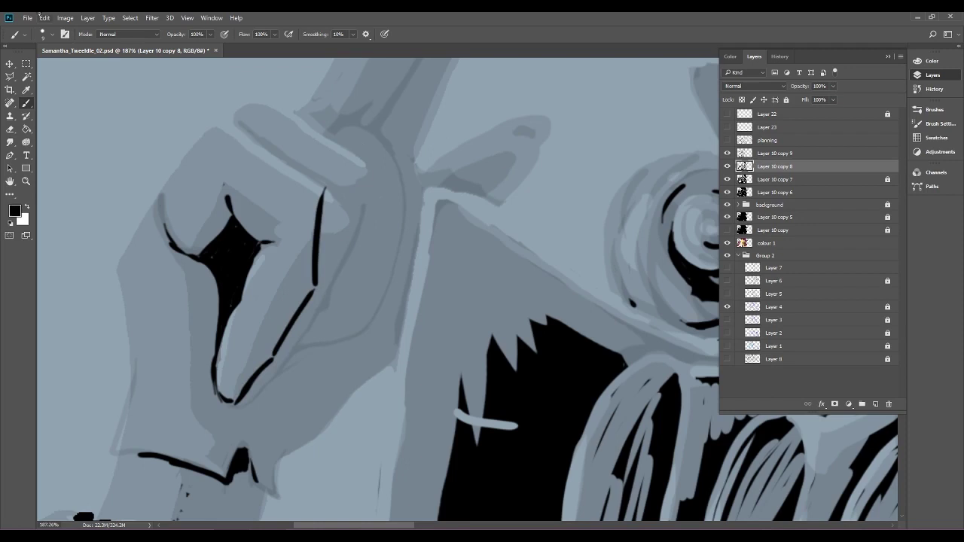
left_click(44, 18)
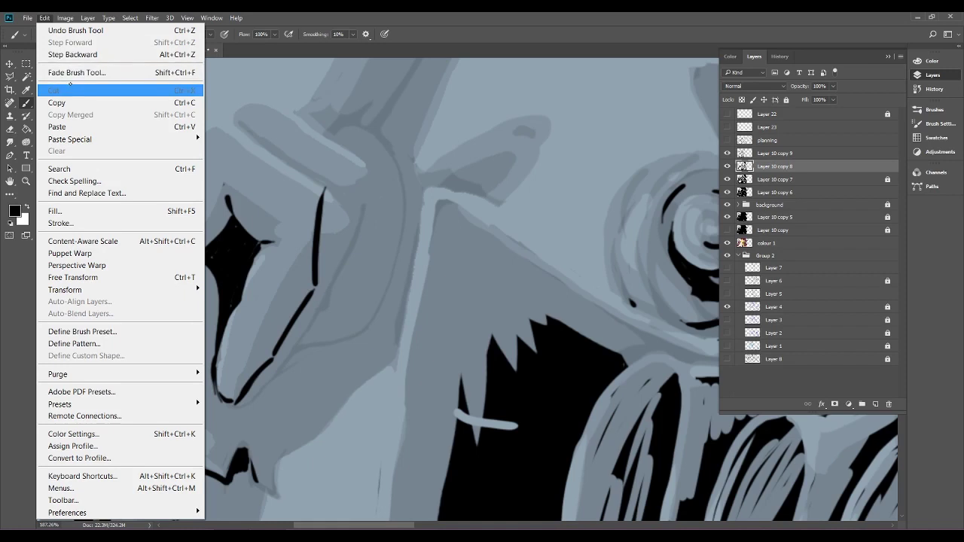
mouse_move(66, 18)
left_click(82, 54)
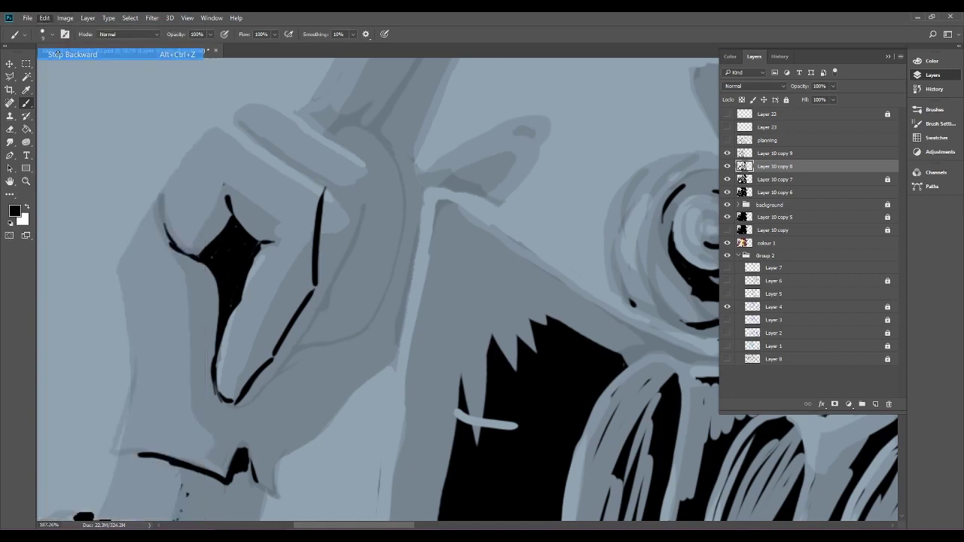
left_click(44, 17)
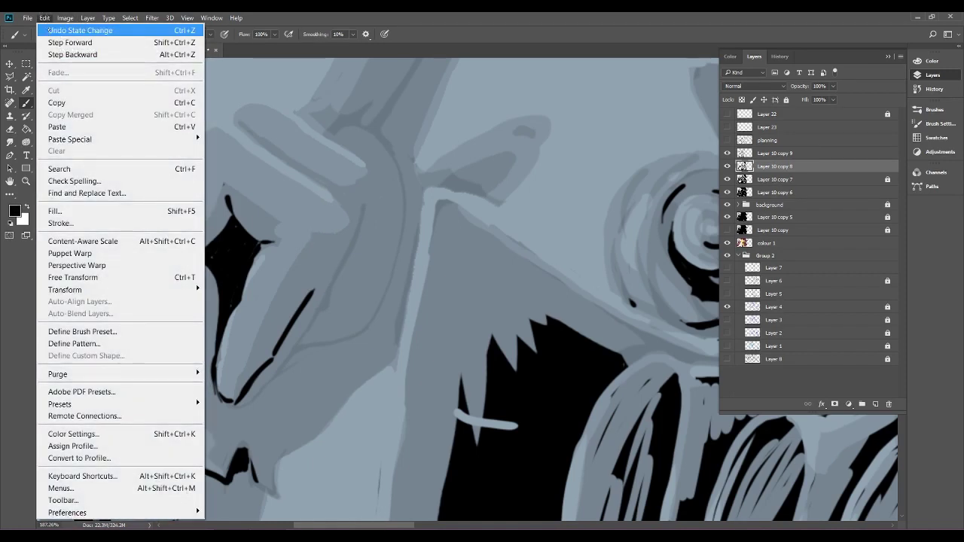
left_click(83, 55)
left_click(44, 17)
left_click(82, 54)
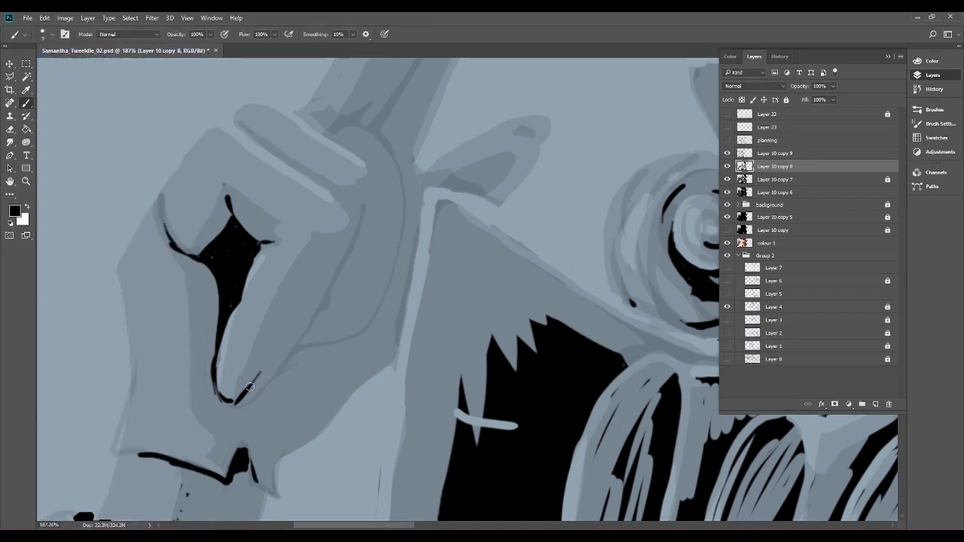
Paint an angular black outline from the fingertip up around the folded finger's knuckle, plus its inner edge beside the diamond shadow.
mouse_move(236, 401)
left_mouse_down()
mouse_move(295, 339)
mouse_move(346, 225)
mouse_move(333, 229)
mouse_move(237, 119)
left_mouse_up()
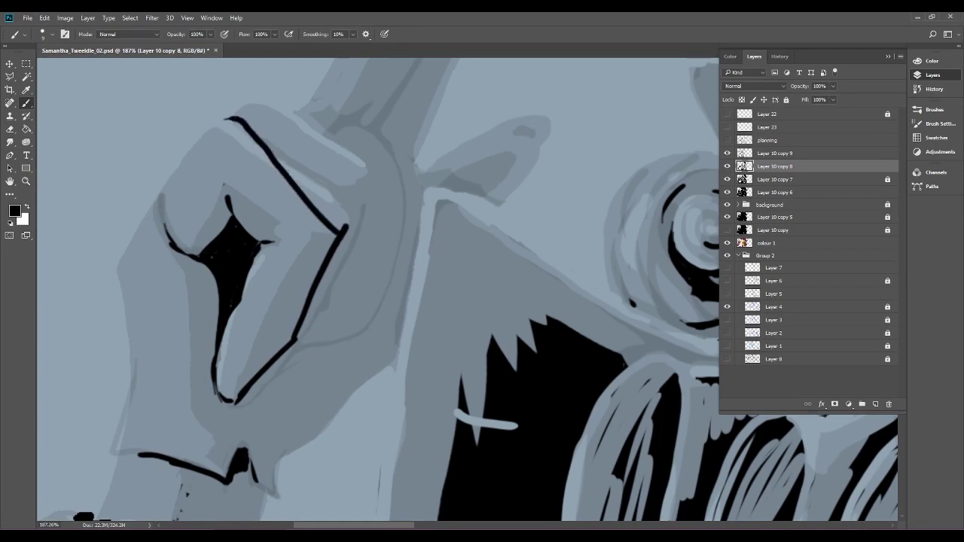
mouse_move(217, 359)
left_mouse_down()
mouse_move(254, 315)
mouse_move(258, 273)
mouse_move(275, 243)
left_mouse_up()
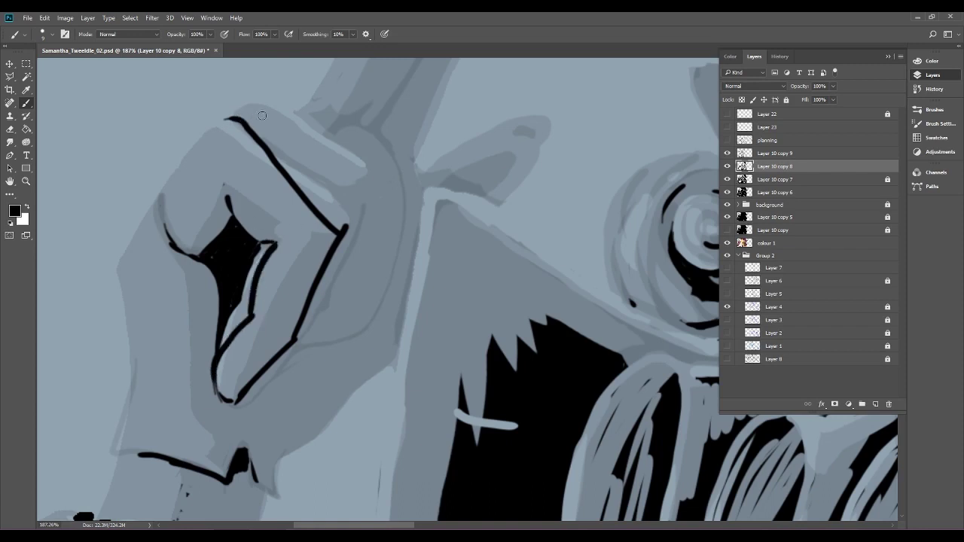
left_click_drag(295, 125, 376, 178)
left_click(45, 18)
left_click(68, 54)
Paint an angular black outline around the second folded finger's outer edge, and erase its stray and doubled strokes.
mouse_move(305, 122)
left_mouse_down()
mouse_move(391, 201)
mouse_move(384, 231)
left_mouse_up()
mouse_move(294, 112)
left_mouse_down()
mouse_move(374, 160)
mouse_move(387, 275)
mouse_move(312, 315)
mouse_move(387, 280)
left_mouse_up()
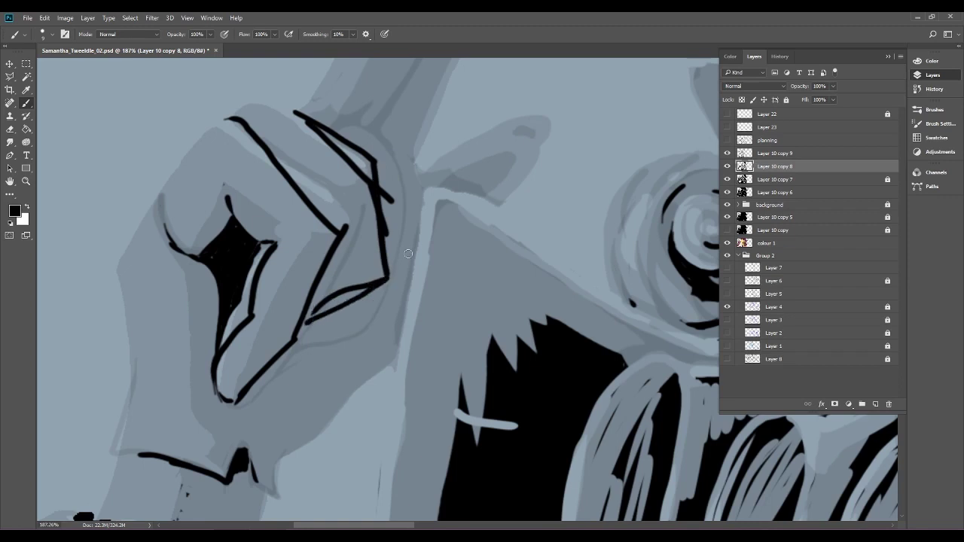
left_click(10, 129)
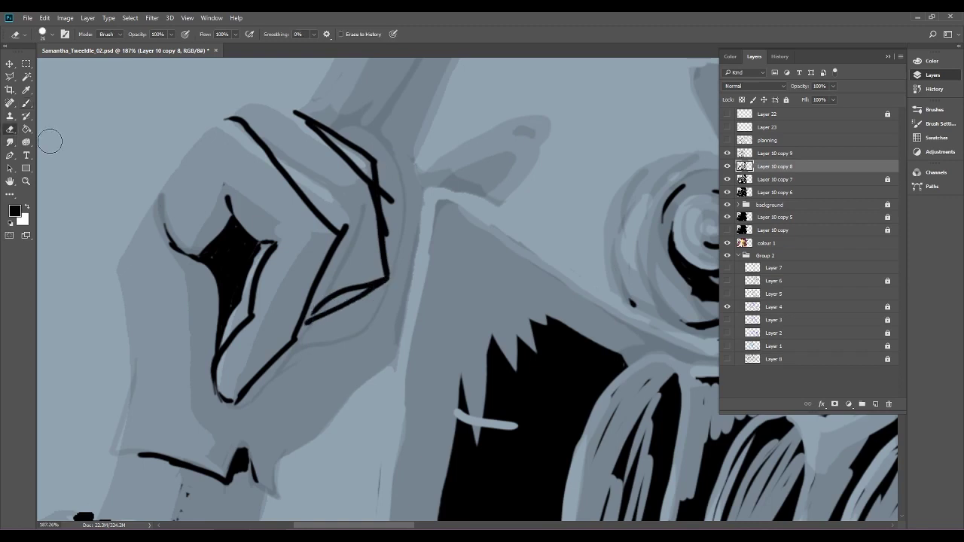
mouse_move(312, 313)
left_mouse_down()
mouse_move(362, 280)
mouse_move(312, 310)
left_mouse_up()
left_click_drag(370, 278, 375, 276)
left_click_drag(392, 184, 390, 222)
left_click_drag(305, 120, 352, 173)
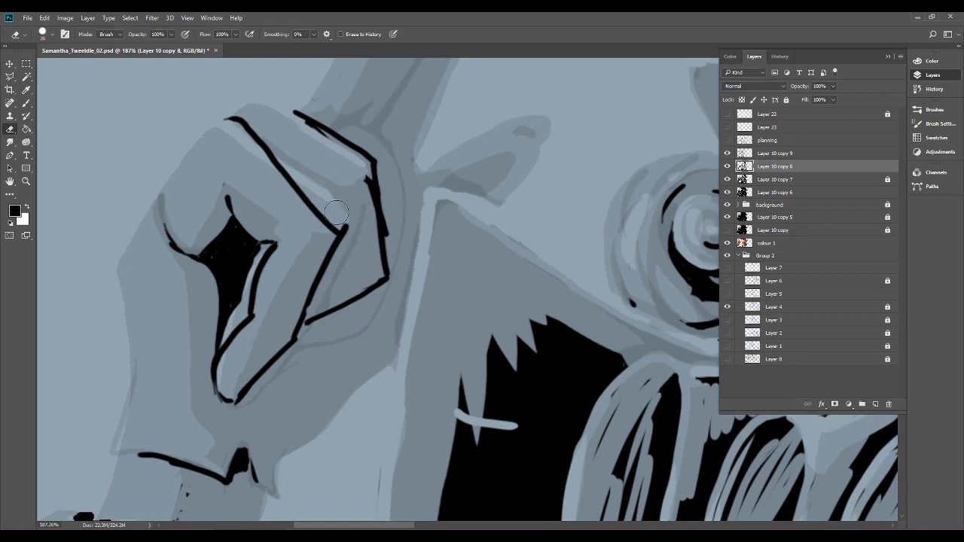
Trim the outer edge of the diamond shadow's tail, and fill its gap beside the folded finger's inner edge with black.
mouse_move(248, 259)
left_mouse_down()
mouse_move(212, 287)
mouse_move(195, 272)
mouse_move(217, 280)
mouse_move(213, 311)
mouse_move(204, 266)
mouse_move(223, 332)
left_mouse_up()
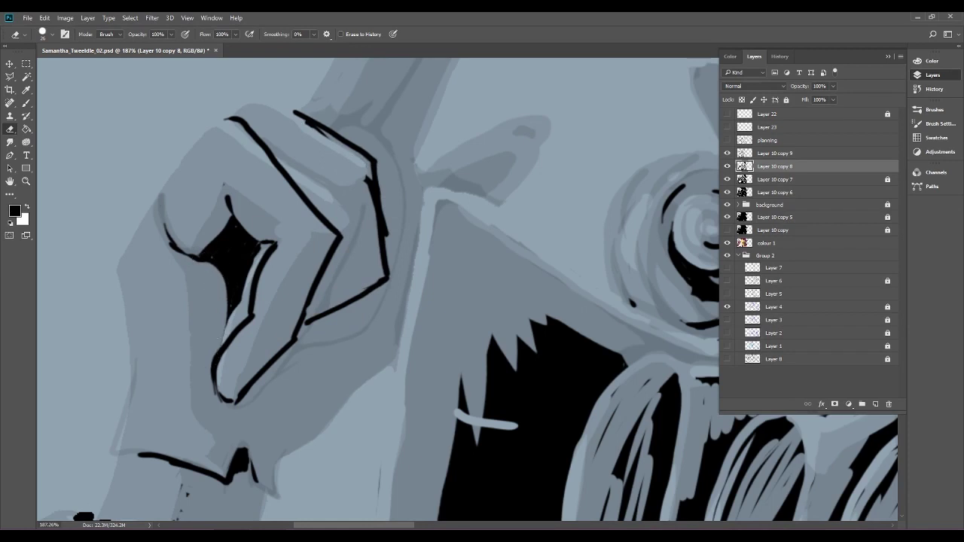
left_click(27, 104)
mouse_move(230, 315)
left_mouse_down()
mouse_move(250, 275)
mouse_move(238, 324)
mouse_move(270, 246)
mouse_move(227, 240)
left_mouse_up()
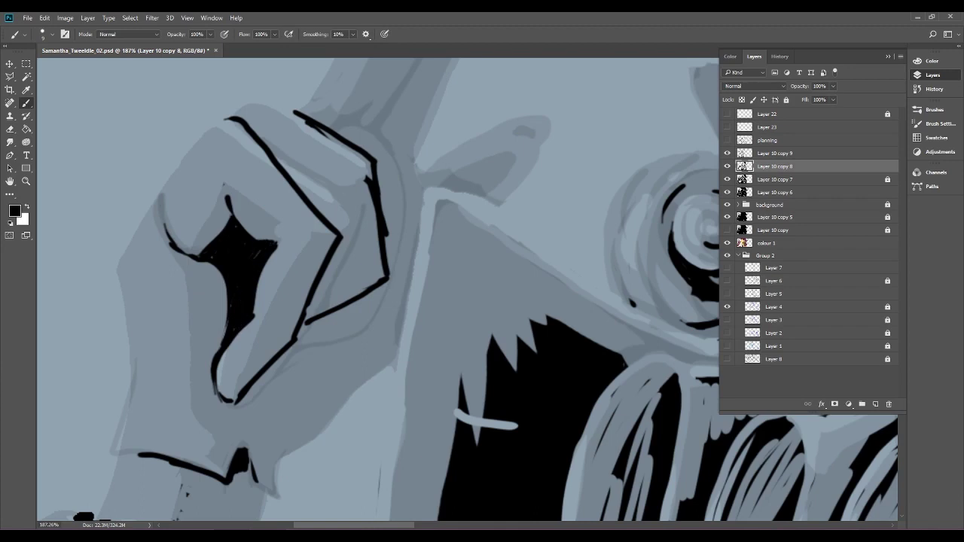
Add small black shadow wedges between the two folded fingers, above and below the first finger's knuckle.
key("ctrl+0")
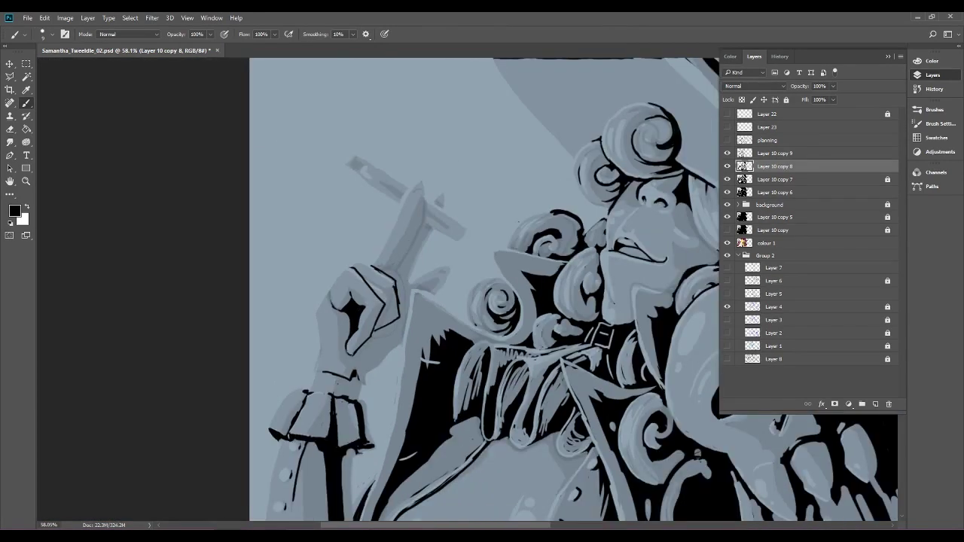
scroll(424, 305, "up", 10)
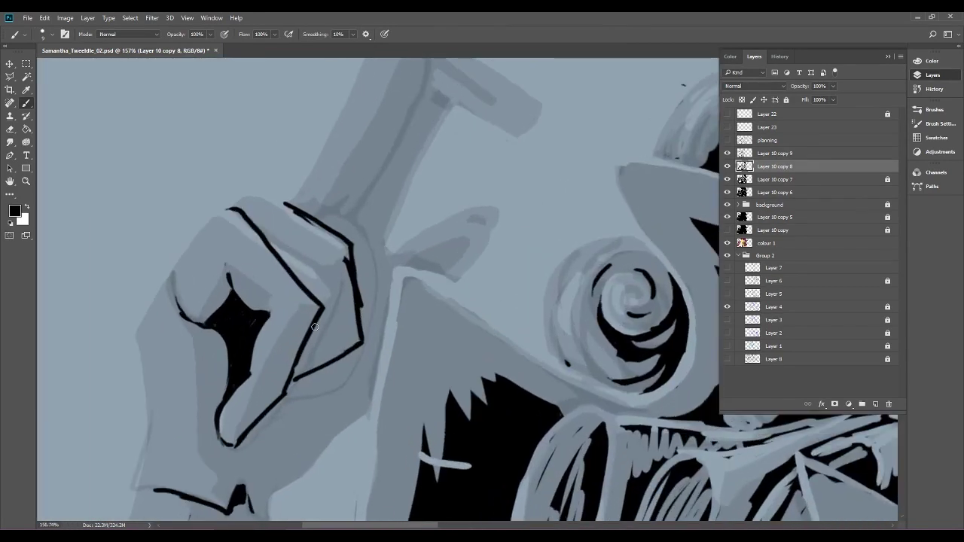
mouse_move(308, 334)
left_mouse_down()
mouse_move(320, 314)
mouse_move(318, 325)
left_mouse_up()
mouse_move(303, 284)
left_mouse_down()
mouse_move(280, 252)
mouse_move(301, 281)
left_mouse_up()
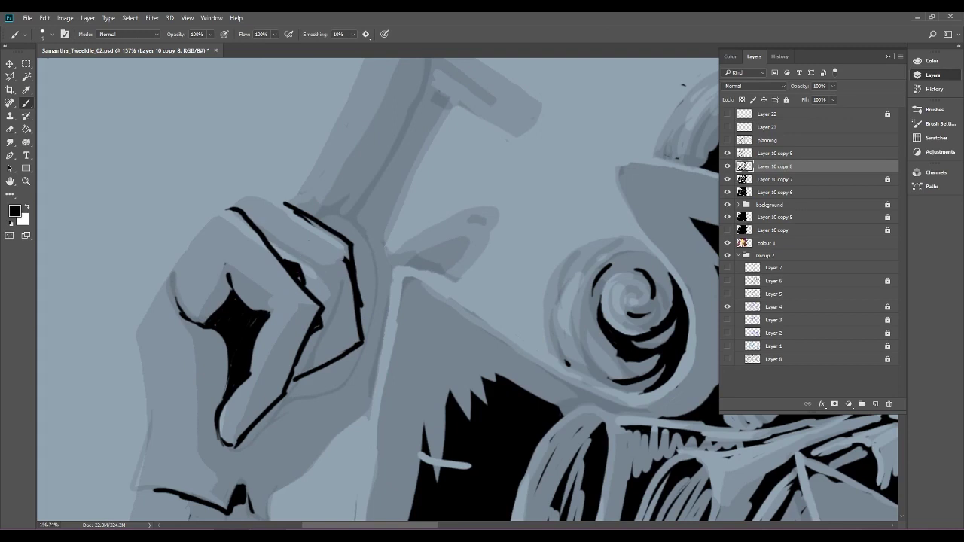
Paint a tapering black line from the second finger's knuckle up the raised finger, plus a curved stroke along the hand's outer edge.
mouse_move(299, 215)
left_mouse_down()
mouse_move(327, 216)
mouse_move(272, 294)
left_mouse_up()
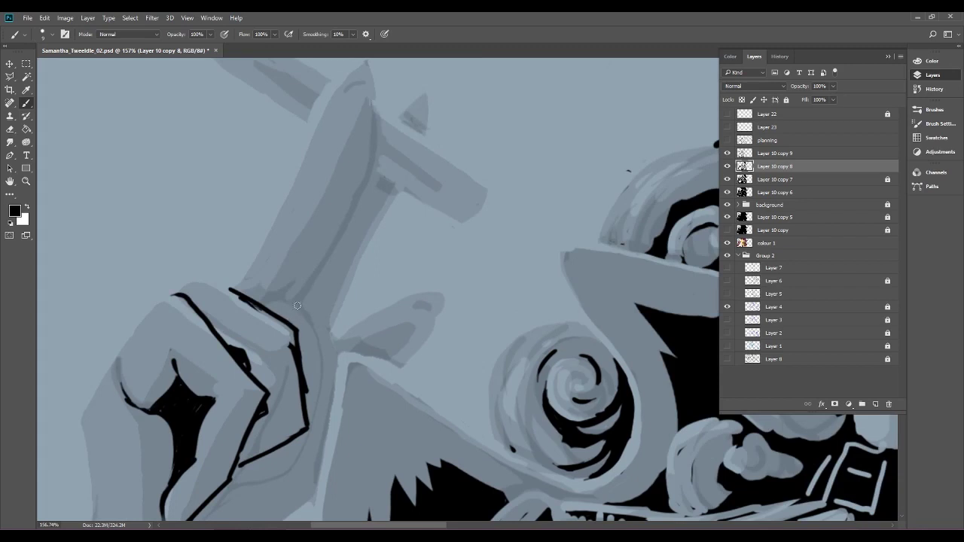
left_click_drag(288, 321, 329, 252)
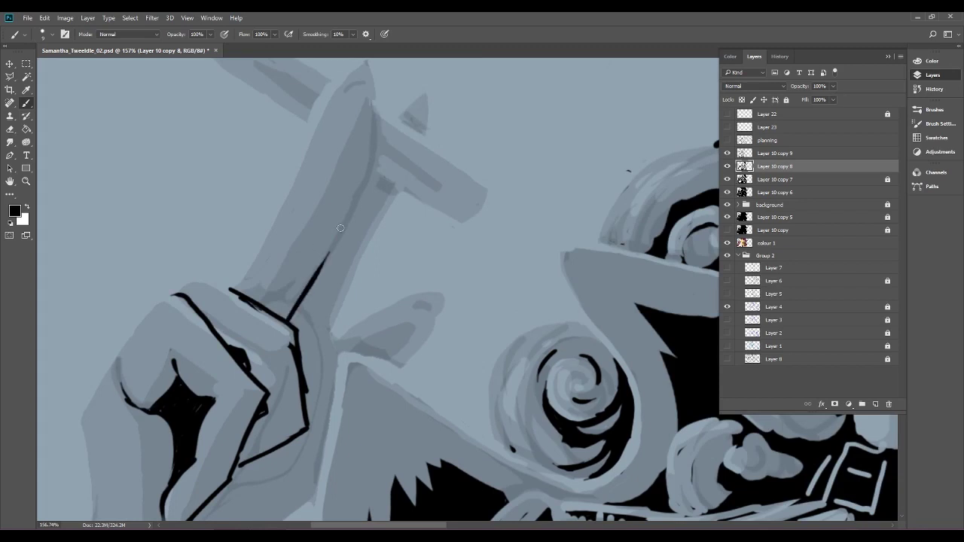
left_click_drag(446, 294, 365, 295)
left_click_drag(433, 310, 532, 310)
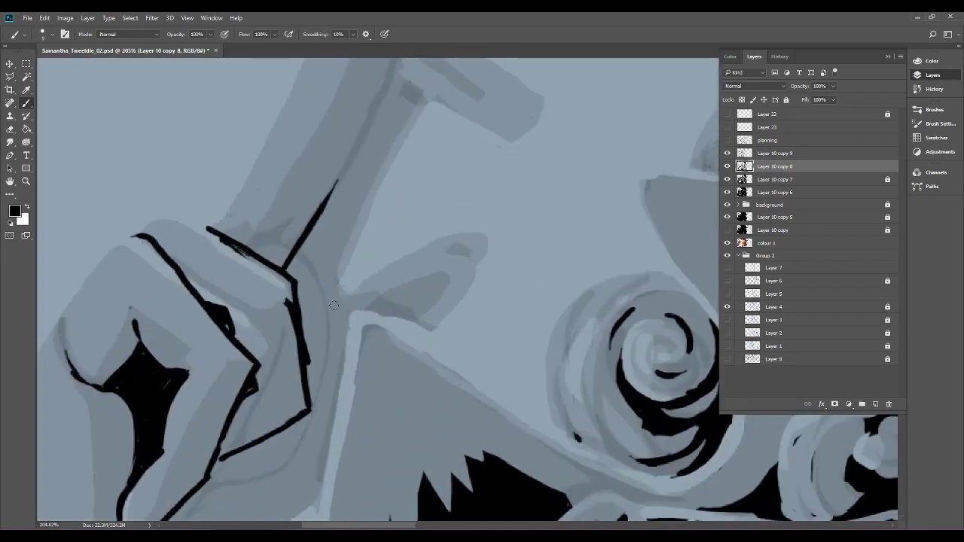
left_click_drag(336, 289, 311, 387)
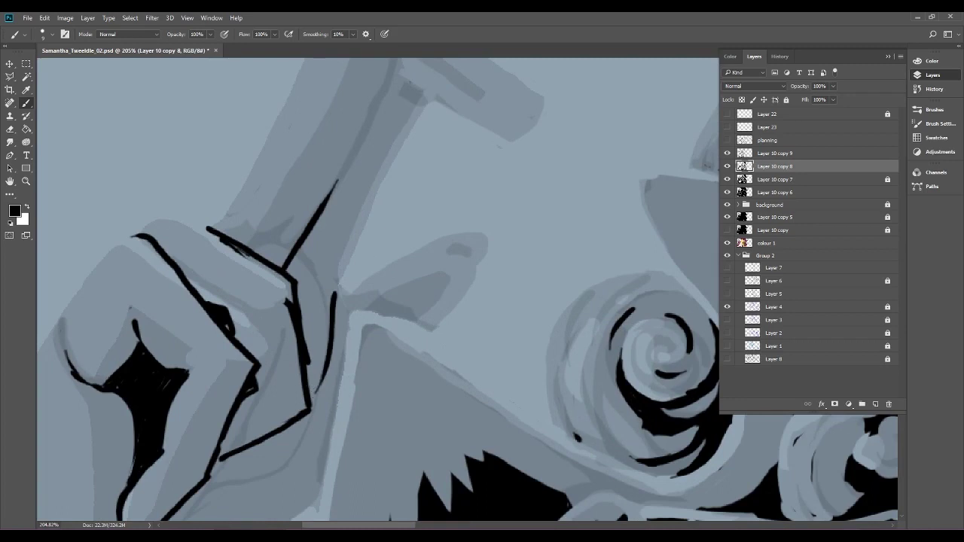
scroll(432, 350, "down", 5)
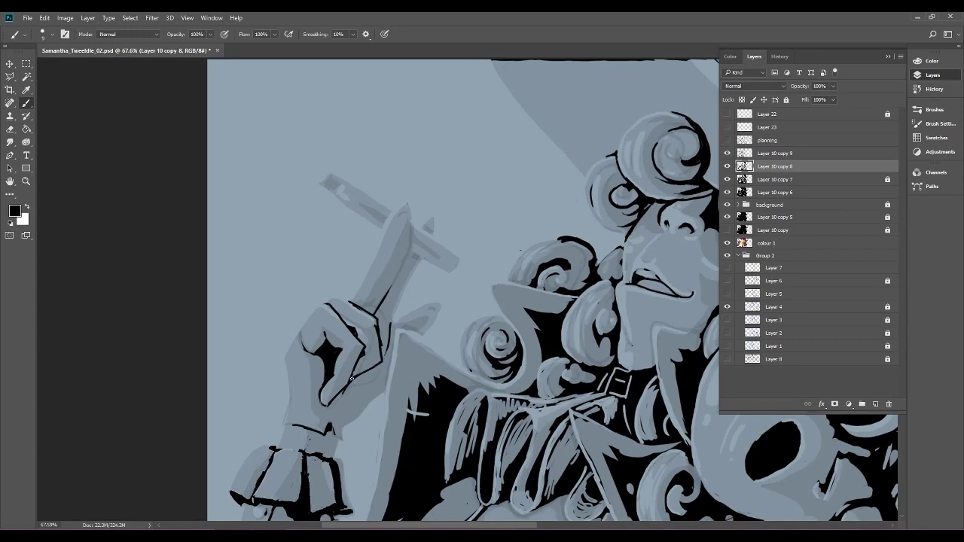
scroll(370, 418, "up", 2)
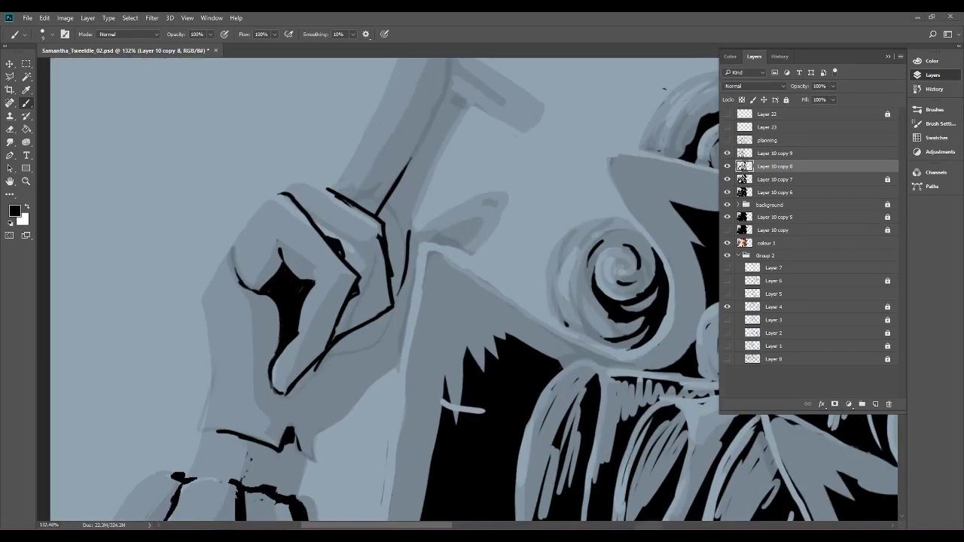
Paint the black lower contour and fingernail outline at the tip of the bent finger.
left_click_drag(300, 380, 315, 367)
scroll(308, 379, "down", 4)
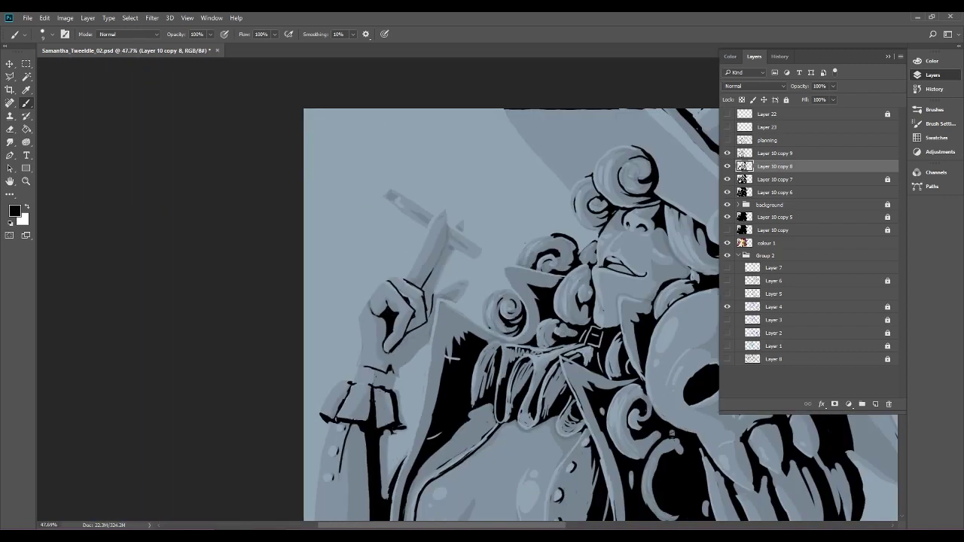
scroll(362, 362, "up", 3)
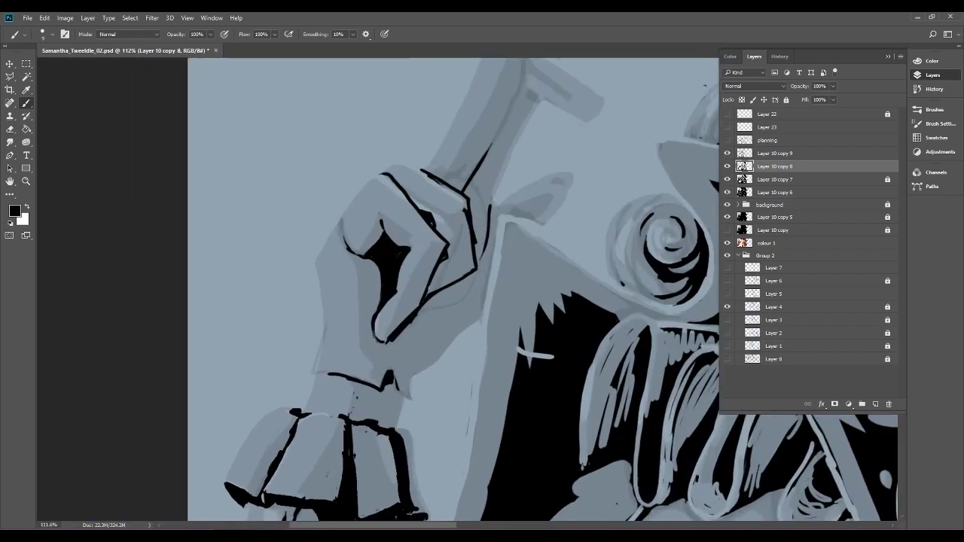
scroll(439, 334, "up", 2)
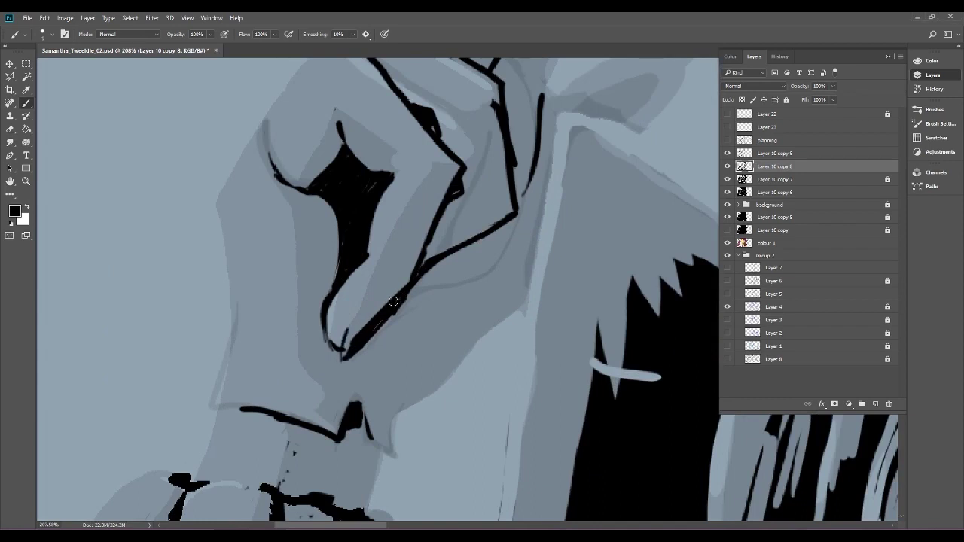
mouse_move(345, 354)
left_mouse_down()
mouse_move(391, 290)
mouse_move(383, 299)
left_mouse_up()
Erase the excess black around the fingernail to leave a clean, closed nail shape.
key("e")
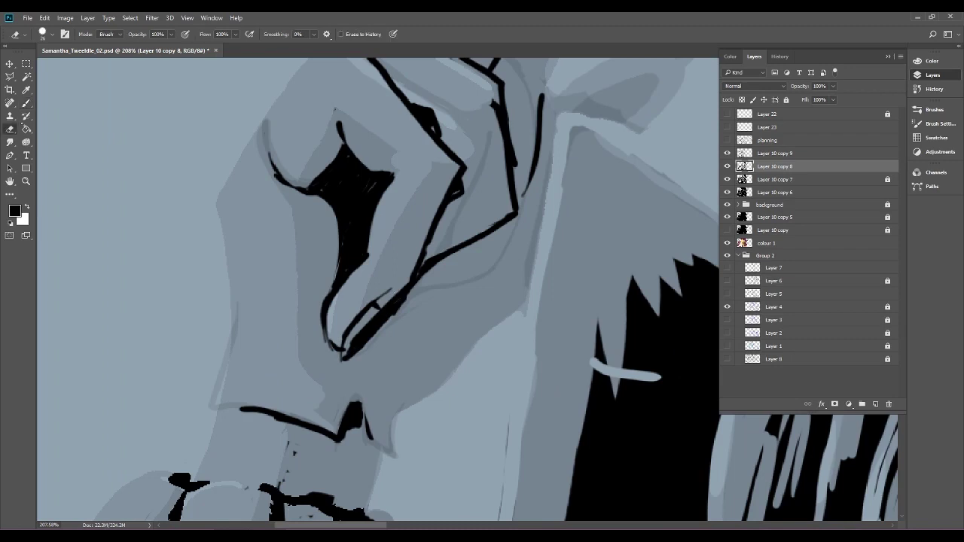
left_click_drag(373, 318, 350, 348)
left_click_drag(393, 282, 382, 293)
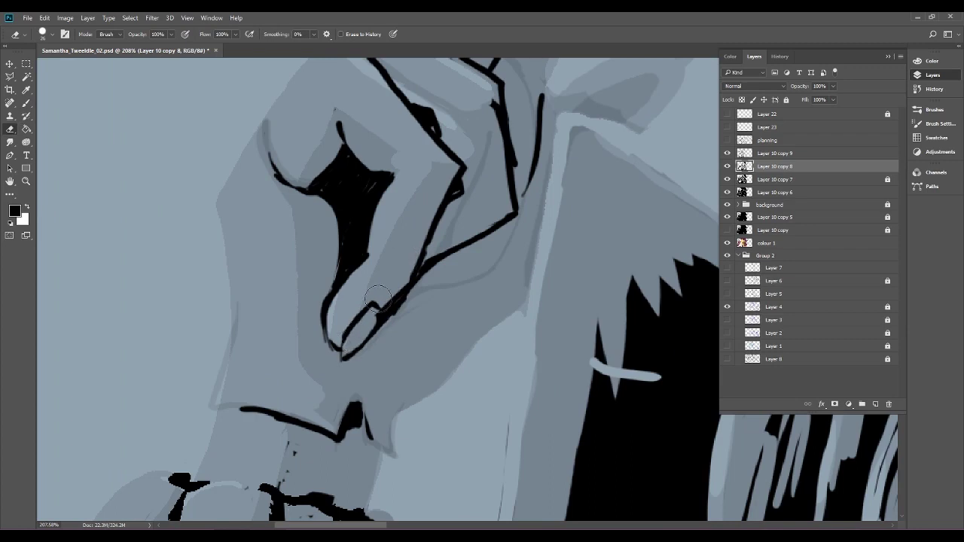
left_click_drag(422, 301, 386, 332)
Trim the inner contour of the bent fingertip and repaint it as a narrower curve in black.
left_click_drag(322, 310, 331, 301)
key("y")
key("b")
left_click_drag(341, 351, 332, 292)
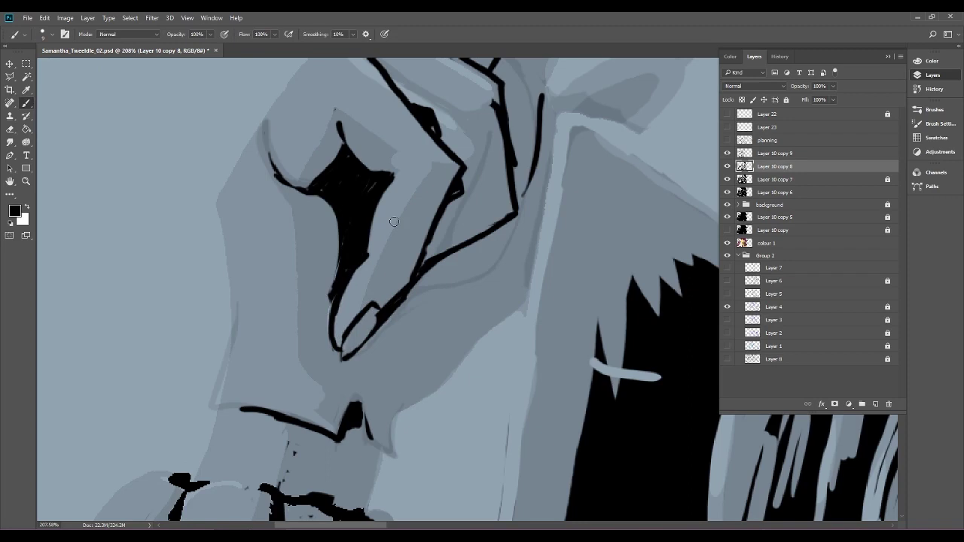
Round the hand's outer knuckle corner, erase the upper end of the neighbouring finger line, and repaint it as a taper.
left_click_drag(394, 221, 266, 339)
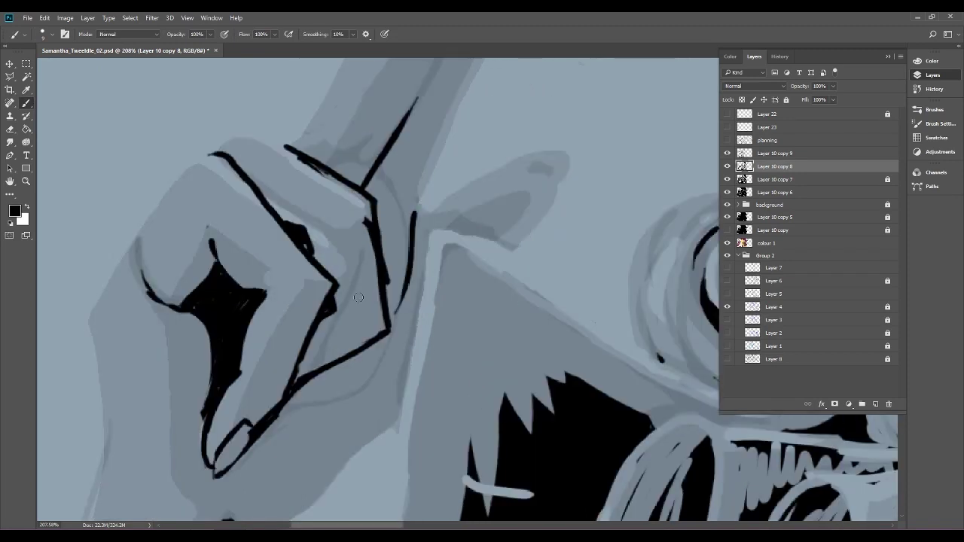
left_click_drag(377, 336, 391, 303)
key("e")
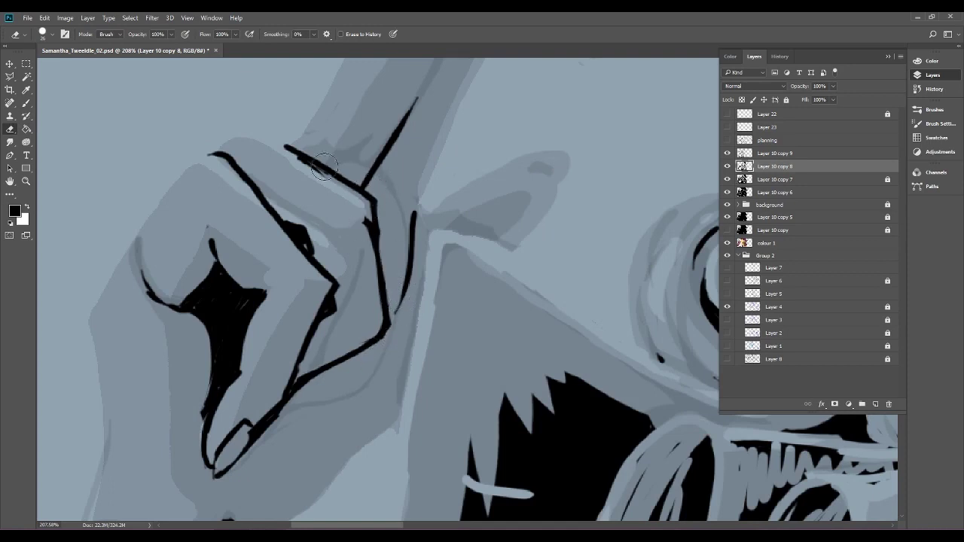
mouse_move(215, 156)
left_mouse_down()
mouse_move(259, 181)
mouse_move(218, 151)
mouse_move(240, 162)
left_mouse_up()
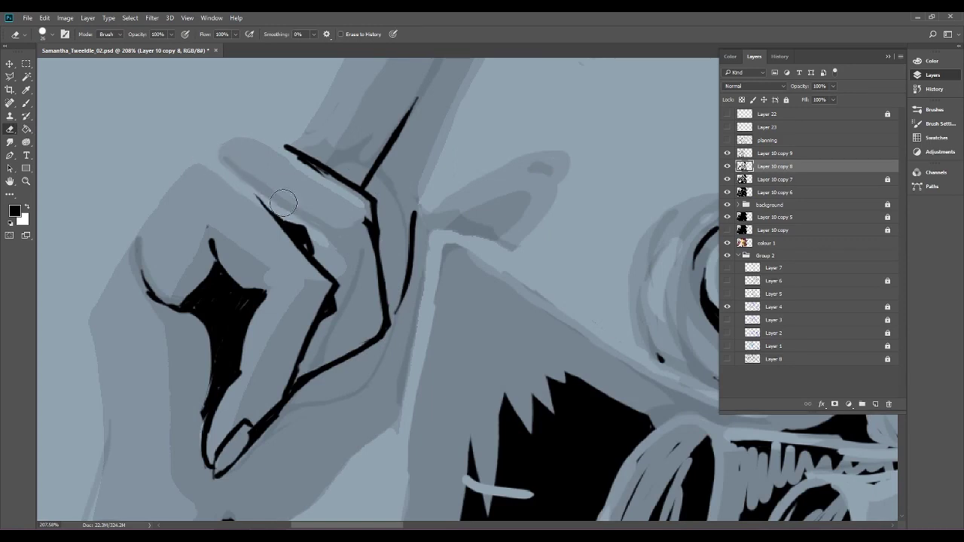
left_click(26, 103)
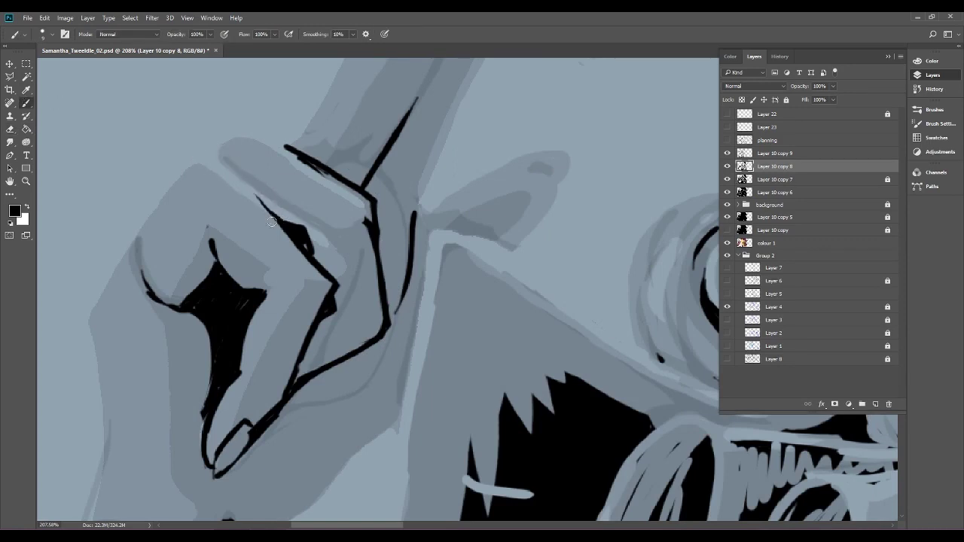
left_click_drag(253, 187, 297, 239)
Erase the loose curved black line between the hand's outer knuckle and the coat collar.
left_click_drag(422, 258, 394, 259)
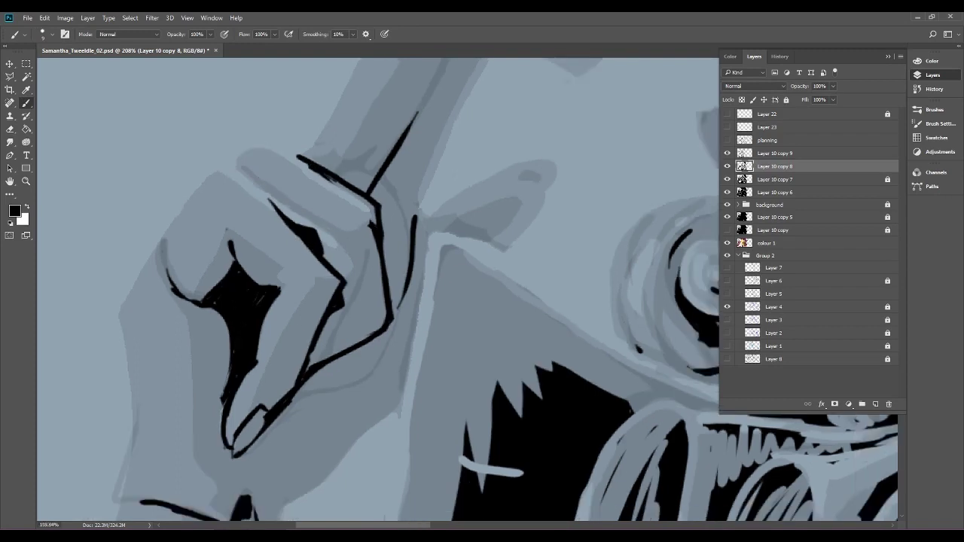
scroll(432, 308, "down", 5)
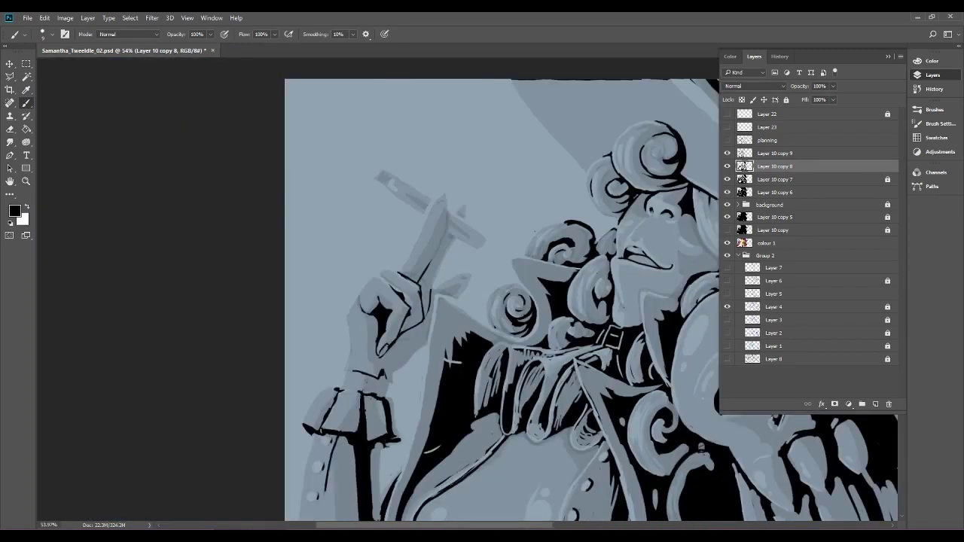
scroll(510, 264, "up", 4)
key("e")
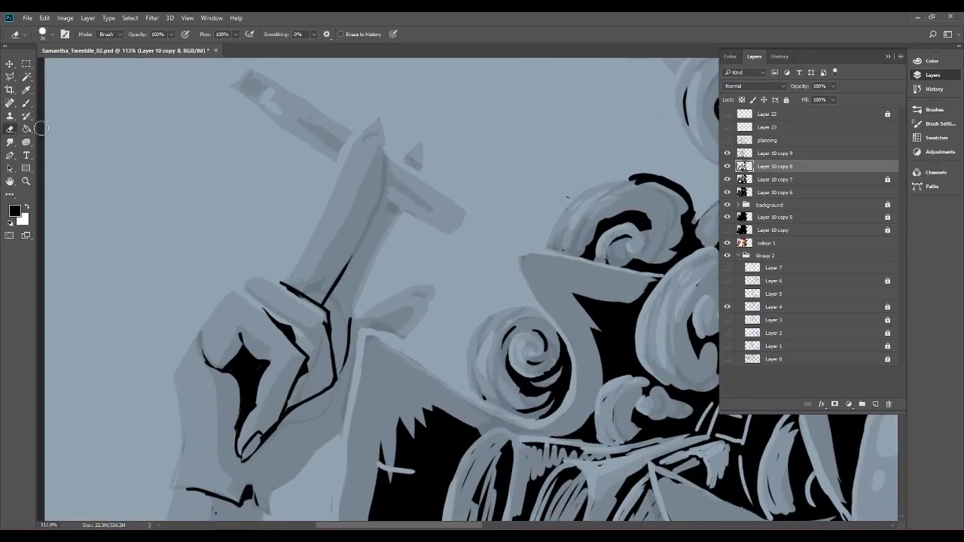
left_click_drag(349, 313, 340, 377)
Thicken and lengthen the black contour along the lower part of the raised finger.
key("b")
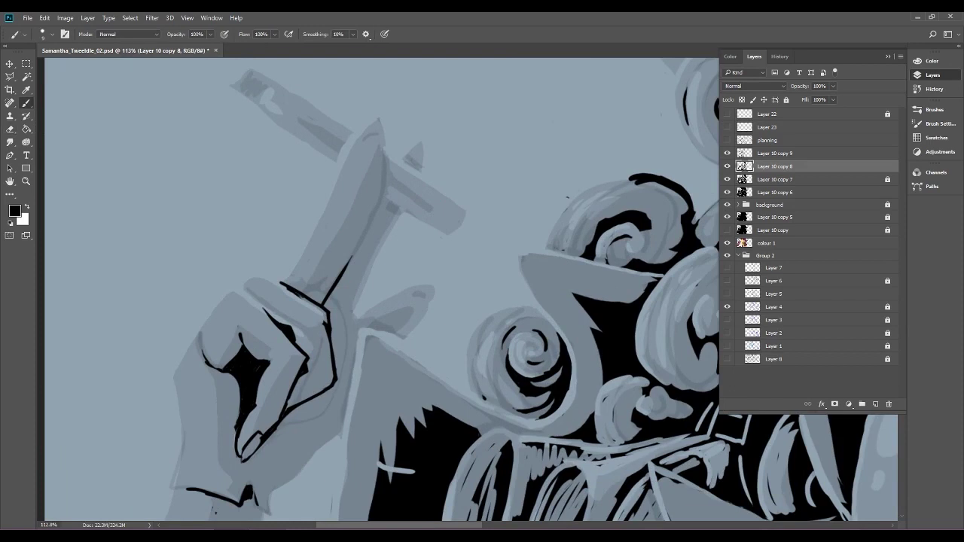
scroll(457, 236, "up", 4)
left_click_drag(257, 296, 305, 215)
scroll(405, 285, "down", 4)
scroll(422, 196, "down", 2)
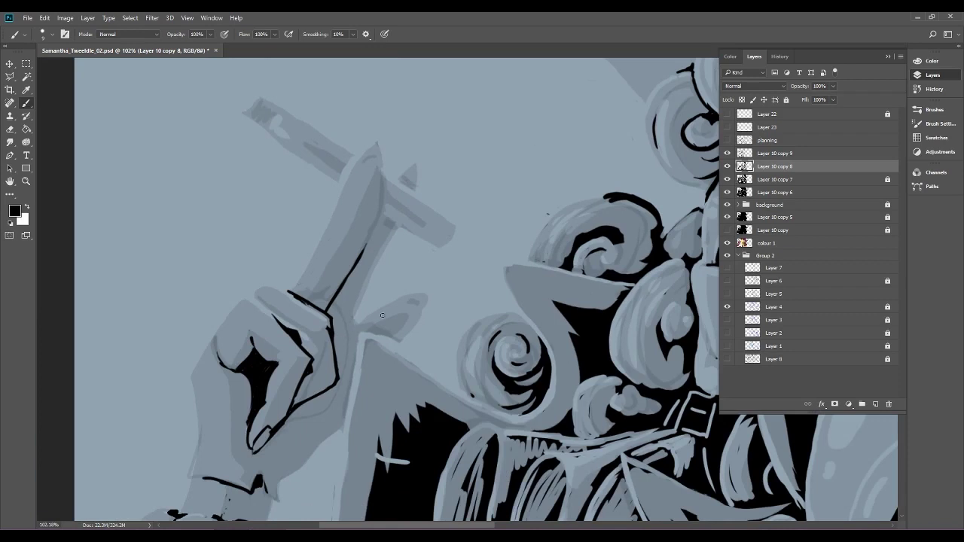
Extend the raised finger's black contour up to the crossbar and end it with a short hook beneath the bar.
scroll(382, 315, "down", 4)
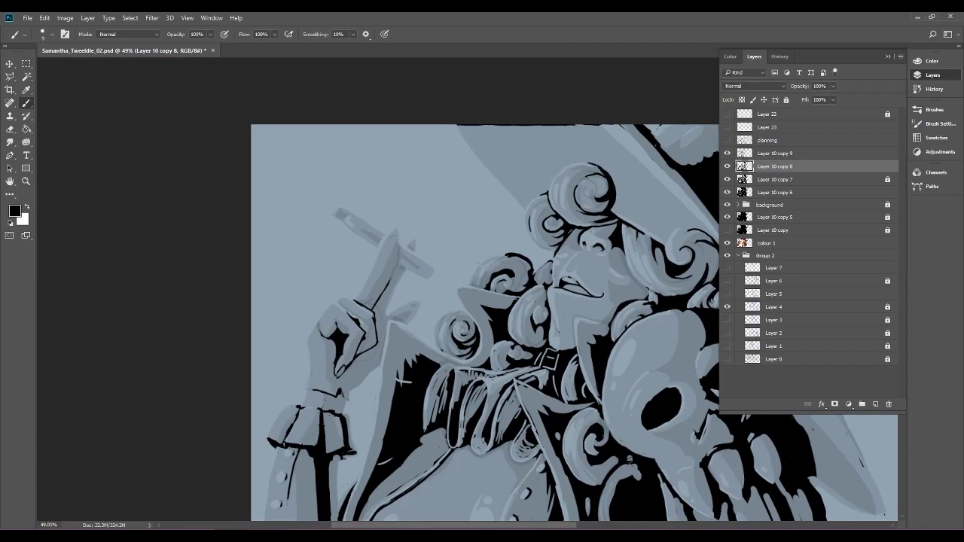
scroll(403, 381, "up", 3)
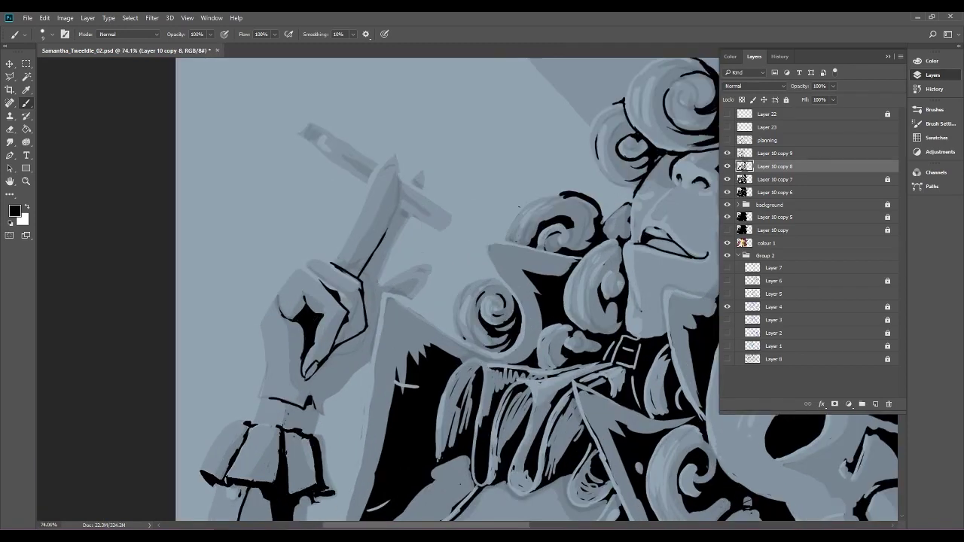
scroll(380, 305, "up", 4)
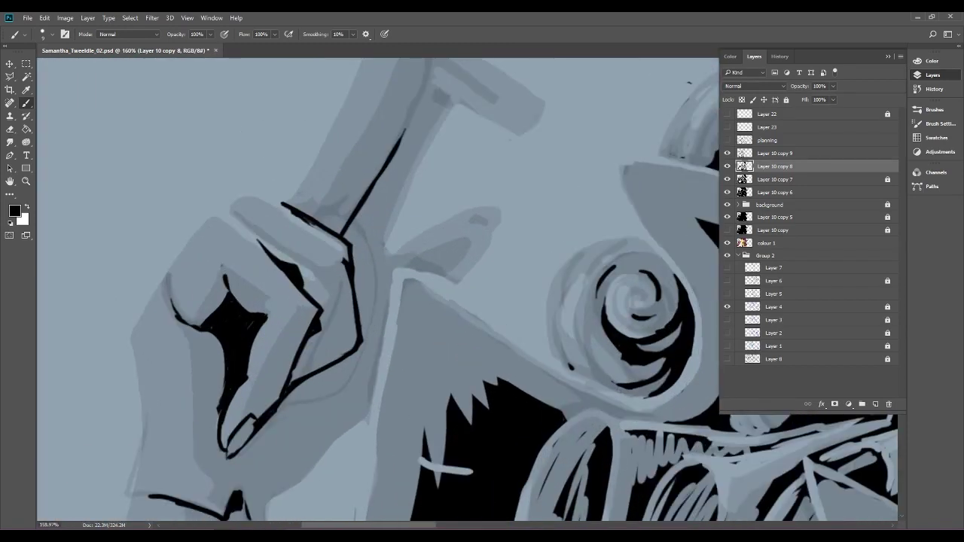
scroll(452, 307, "down", 4)
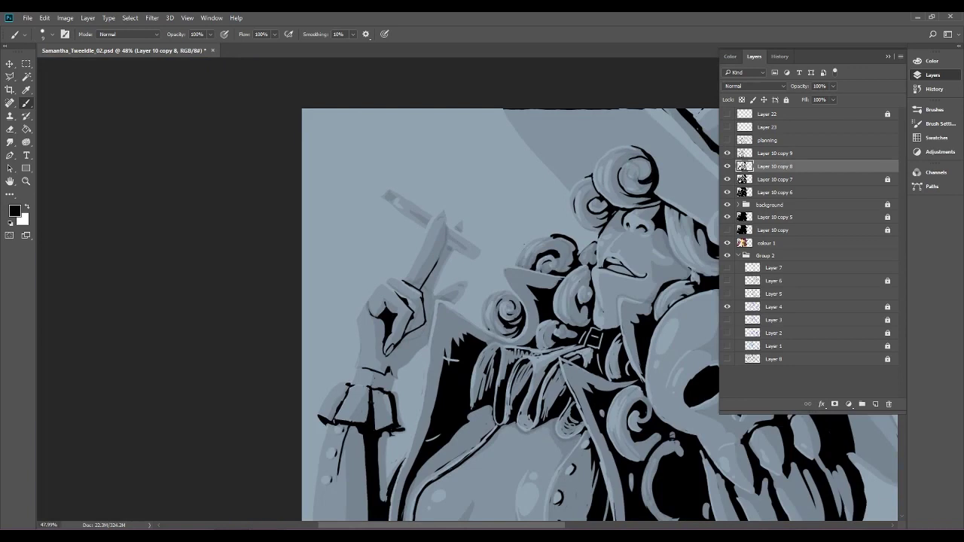
scroll(487, 254, "up", 5)
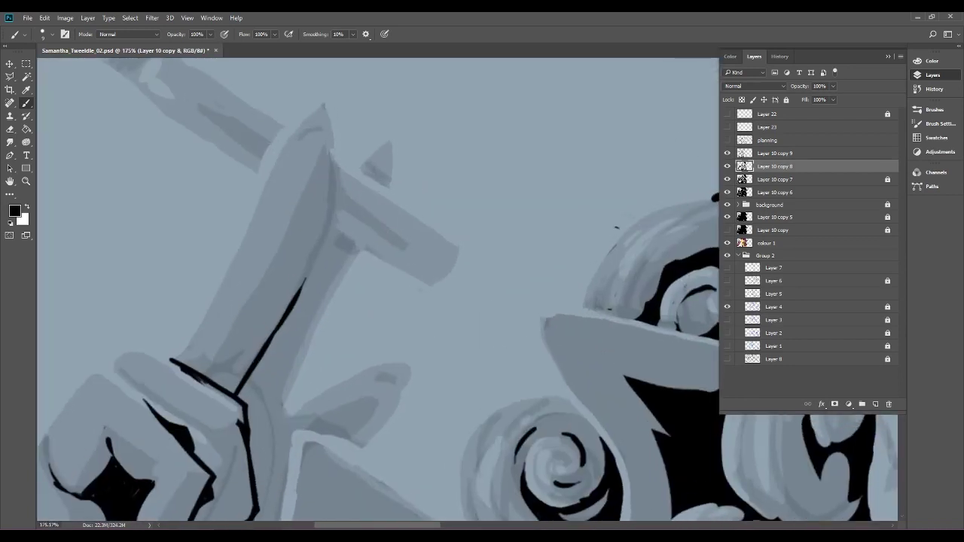
mouse_move(328, 228)
left_mouse_down()
mouse_move(346, 241)
mouse_move(304, 283)
mouse_move(316, 258)
left_mouse_up()
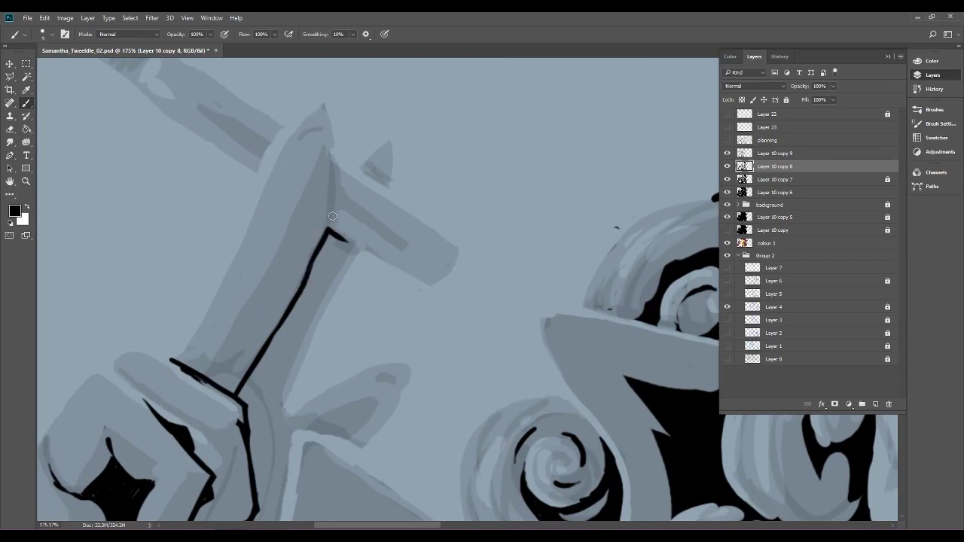
Erase the stray black specks on the wrist and inside the ruffled cuff's panels.
scroll(332, 217, "down", 5)
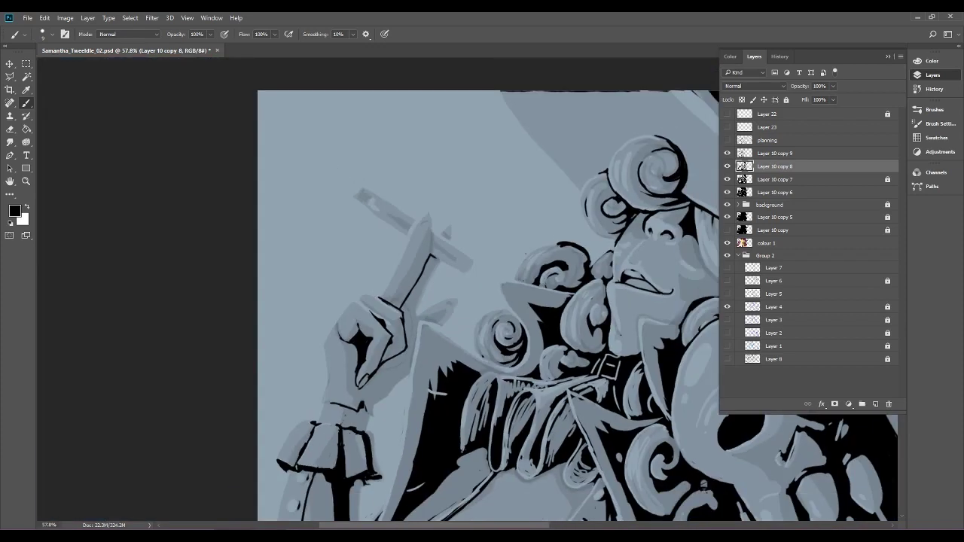
scroll(332, 452, "up", 5)
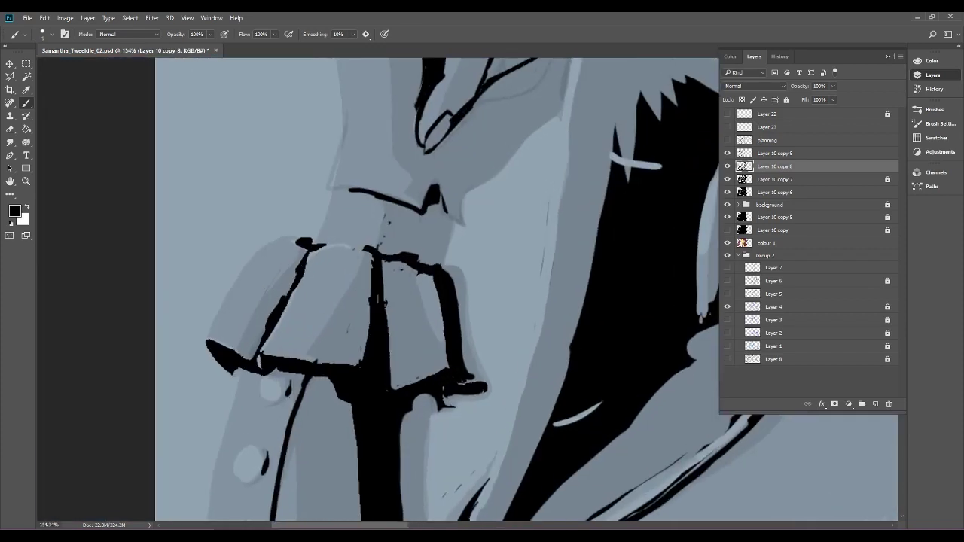
left_click(10, 129)
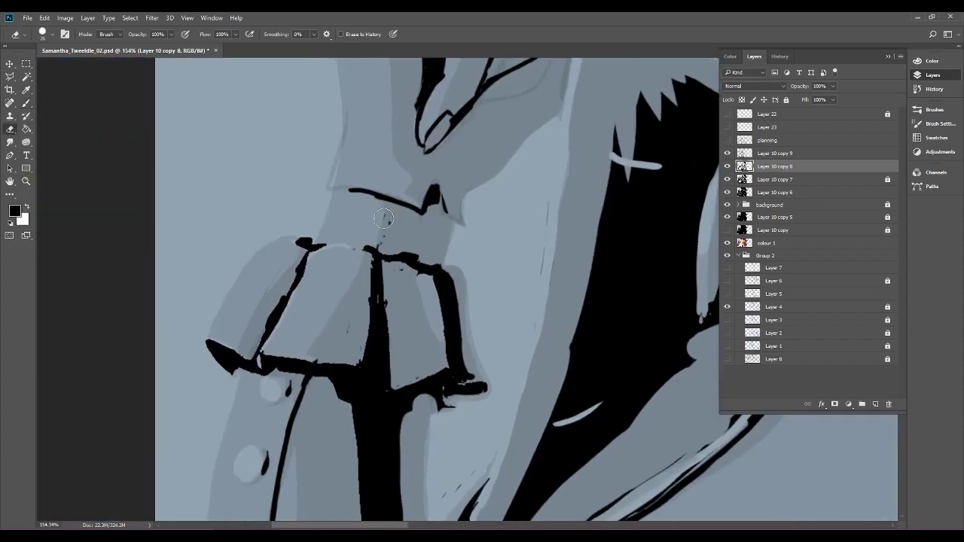
left_click_drag(374, 230, 384, 246)
mouse_move(395, 278)
left_mouse_down()
mouse_move(385, 324)
mouse_move(401, 345)
mouse_move(432, 366)
mouse_move(438, 333)
left_mouse_up()
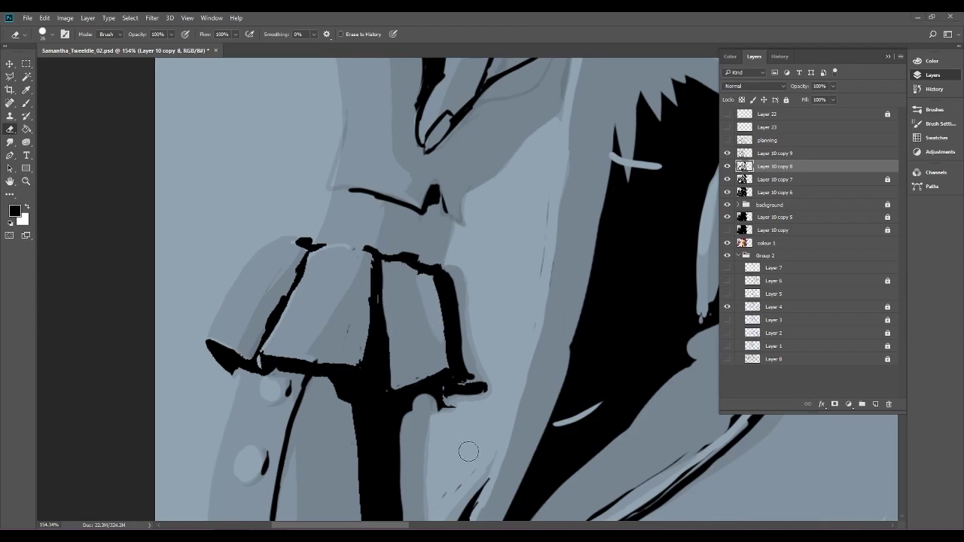
left_click_drag(470, 451, 511, 342)
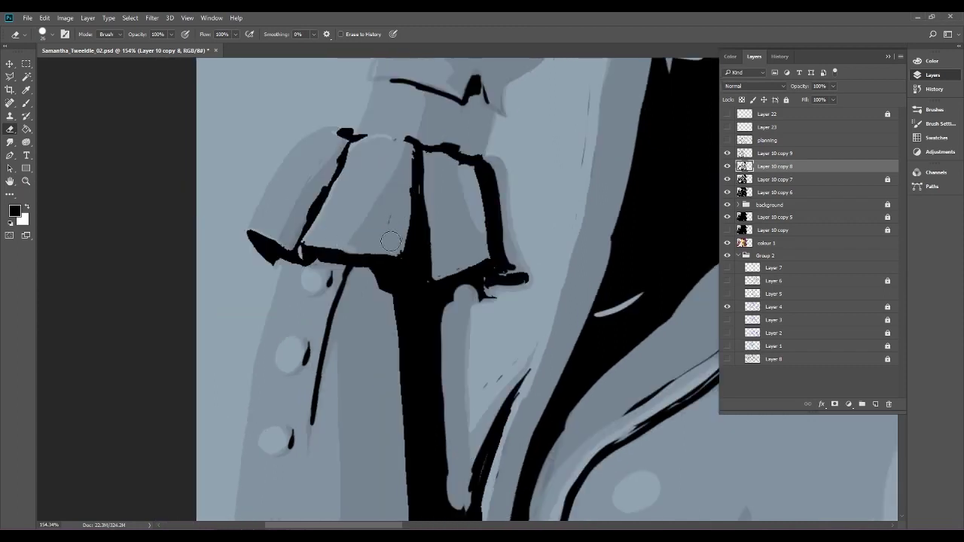
Paint a bolder, curved black hem along the bottom of the cuff's middle panel.
left_click(26, 103)
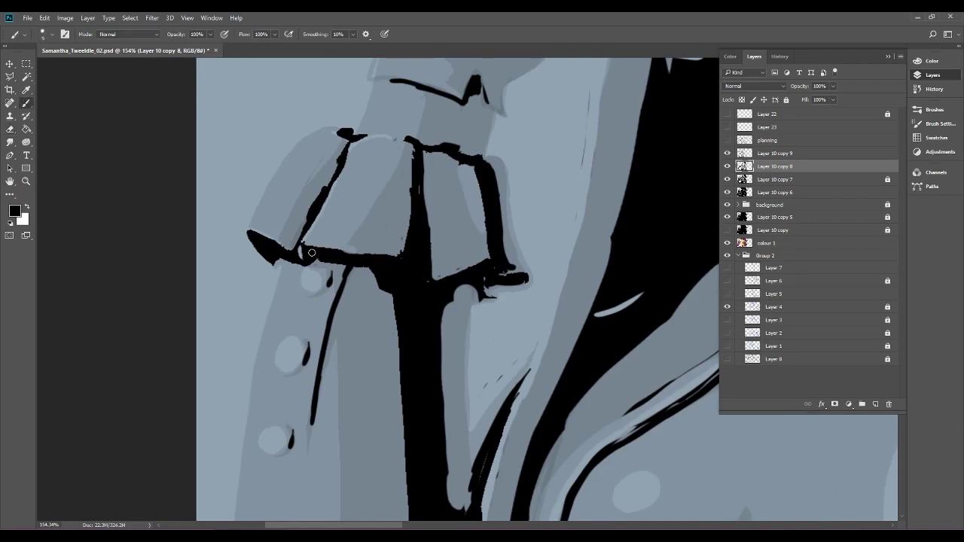
mouse_move(305, 251)
left_mouse_down()
mouse_move(320, 239)
mouse_move(399, 265)
left_mouse_up()
mouse_move(346, 250)
left_mouse_down()
mouse_move(300, 252)
mouse_move(339, 252)
mouse_move(316, 246)
mouse_move(315, 217)
mouse_move(310, 243)
left_mouse_up()
Smooth the cuff's left fold line with black strokes and fill the gap in the middle panel's hem.
key("e")
left_click(26, 104)
left_click_drag(297, 260, 335, 179)
left_click_drag(308, 218, 364, 125)
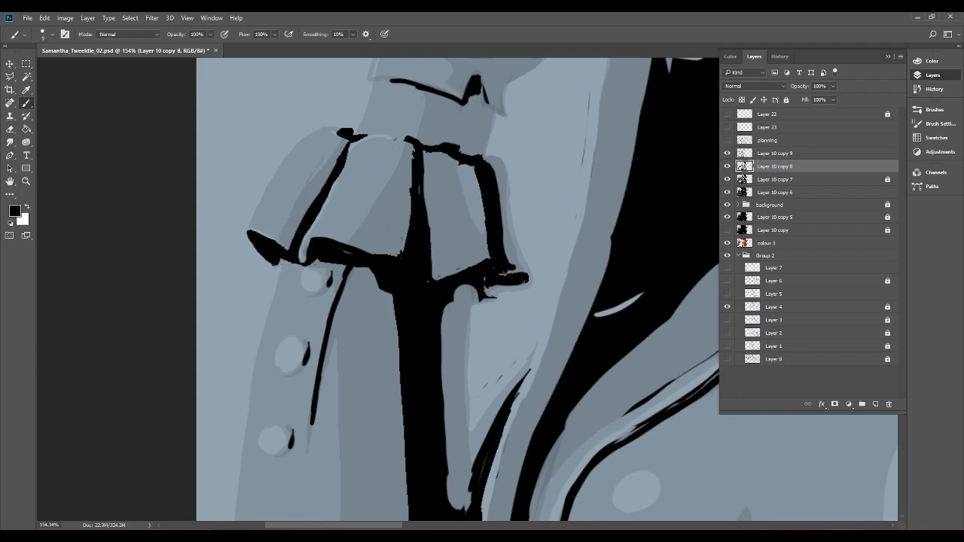
left_click_drag(337, 256, 351, 249)
Erase the rough edges of the cuff's right fold, its lower corner, and the hem beside the central fold.
left_click(10, 129)
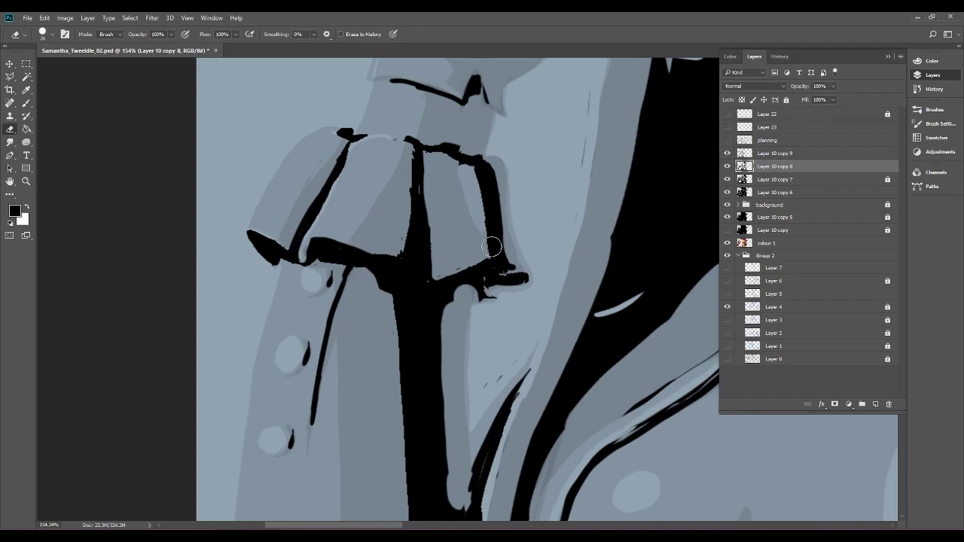
mouse_move(486, 250)
left_mouse_down()
mouse_move(477, 181)
mouse_move(449, 152)
left_mouse_up()
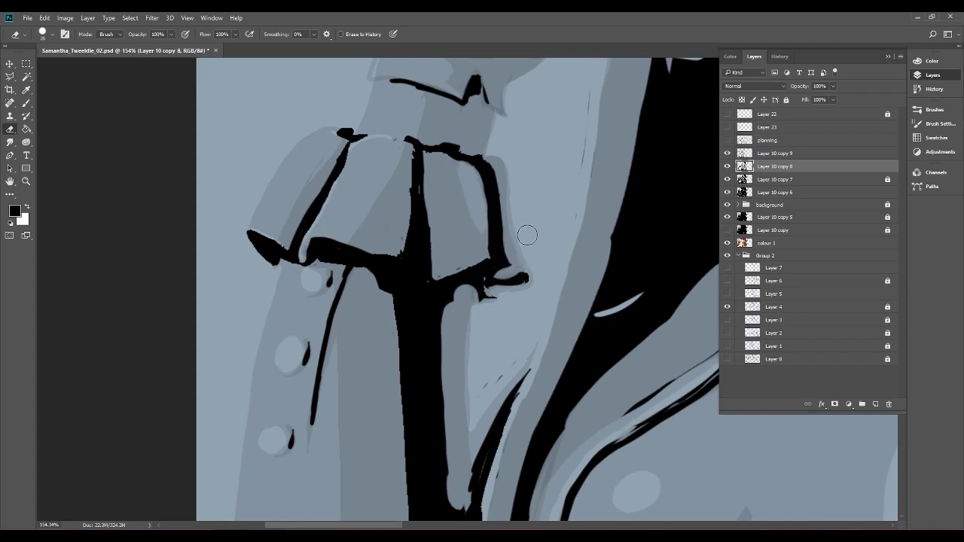
scroll(527, 236, "down", 5)
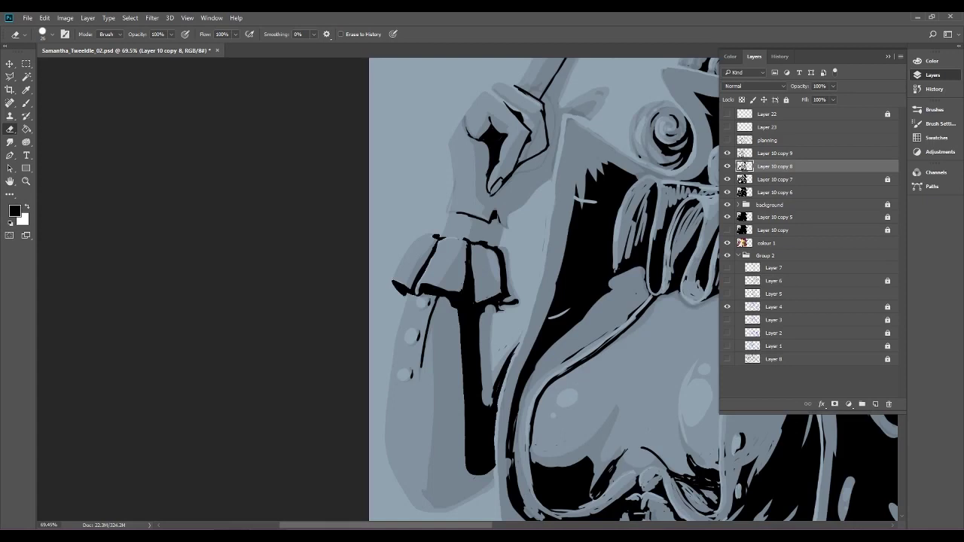
scroll(548, 267, "up", 4)
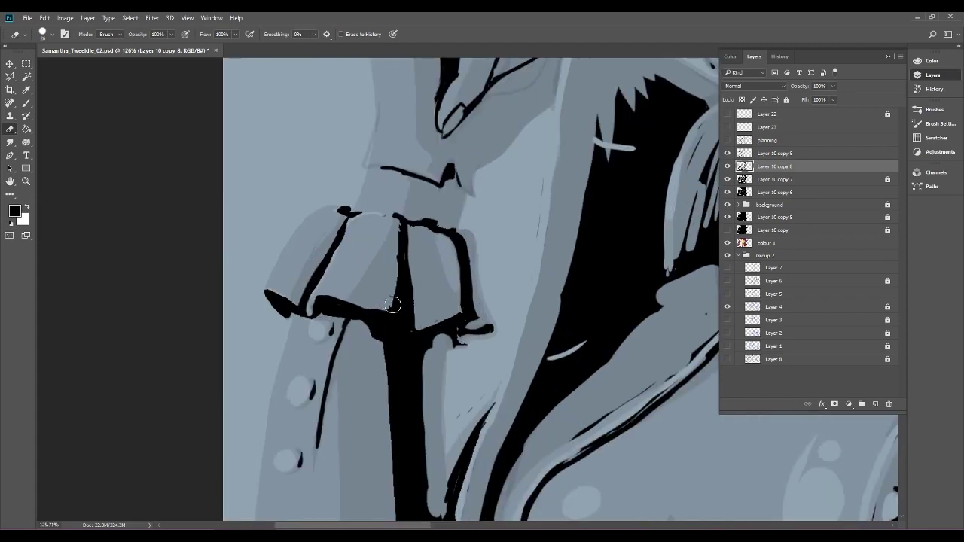
mouse_move(389, 307)
left_mouse_down()
mouse_move(408, 336)
mouse_move(416, 328)
mouse_move(398, 338)
mouse_move(443, 305)
mouse_move(444, 292)
mouse_move(389, 334)
mouse_move(392, 308)
mouse_move(386, 334)
mouse_move(391, 307)
left_mouse_up()
Erase the rough black hatching from the outer fold and upper edge of the neck ruffle.
key("ctrl+0")
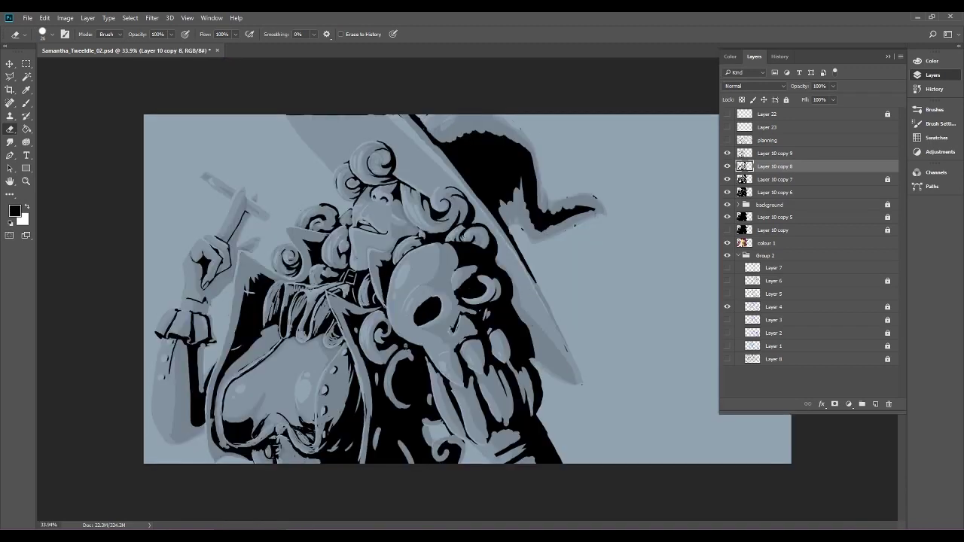
left_click_drag(473, 321, 542, 321)
left_click_drag(317, 380, 672, 324)
mouse_move(362, 225)
left_mouse_down()
mouse_move(373, 190)
mouse_move(352, 257)
mouse_move(368, 193)
mouse_move(364, 248)
mouse_move(345, 263)
mouse_move(370, 183)
mouse_move(381, 188)
mouse_move(346, 257)
left_mouse_up()
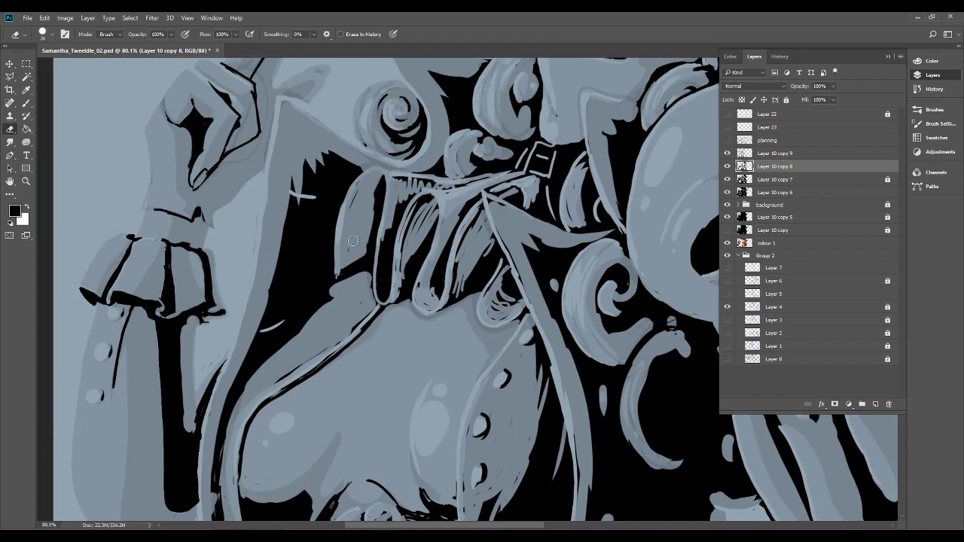
mouse_move(401, 195)
left_mouse_down()
mouse_move(381, 294)
mouse_move(392, 214)
mouse_move(412, 180)
mouse_move(397, 181)
mouse_move(400, 200)
mouse_move(430, 184)
mouse_move(417, 185)
mouse_move(462, 185)
mouse_move(454, 187)
mouse_move(491, 157)
mouse_move(457, 187)
mouse_move(488, 180)
left_mouse_up()
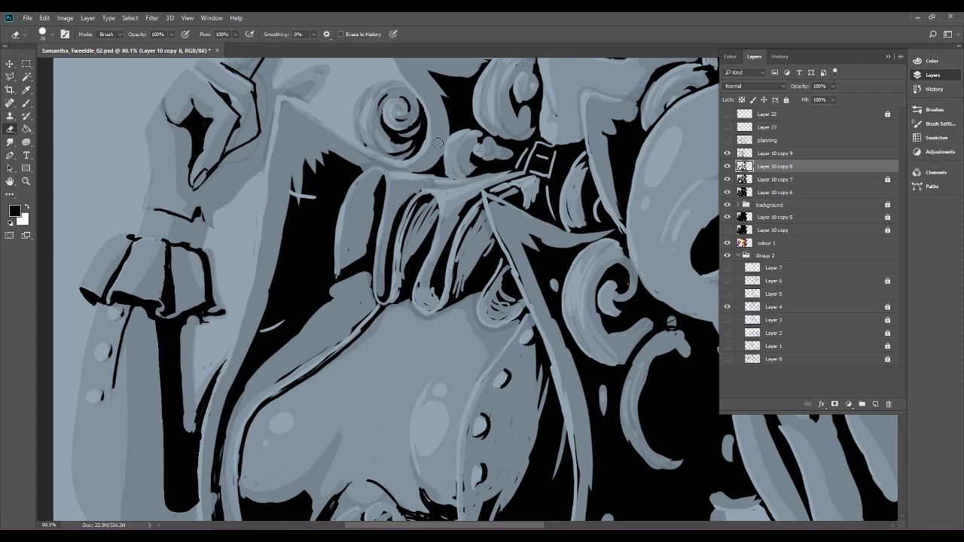
Erase the rough black hatching inside the neck ruffle's second fold and along its edge.
mouse_move(470, 214)
left_mouse_down()
mouse_move(420, 297)
mouse_move(398, 270)
mouse_move(396, 292)
left_mouse_up()
mouse_move(408, 252)
left_mouse_down()
mouse_move(431, 206)
mouse_move(396, 286)
mouse_move(415, 227)
mouse_move(396, 263)
mouse_move(423, 206)
left_mouse_up()
left_click_drag(423, 201, 429, 198)
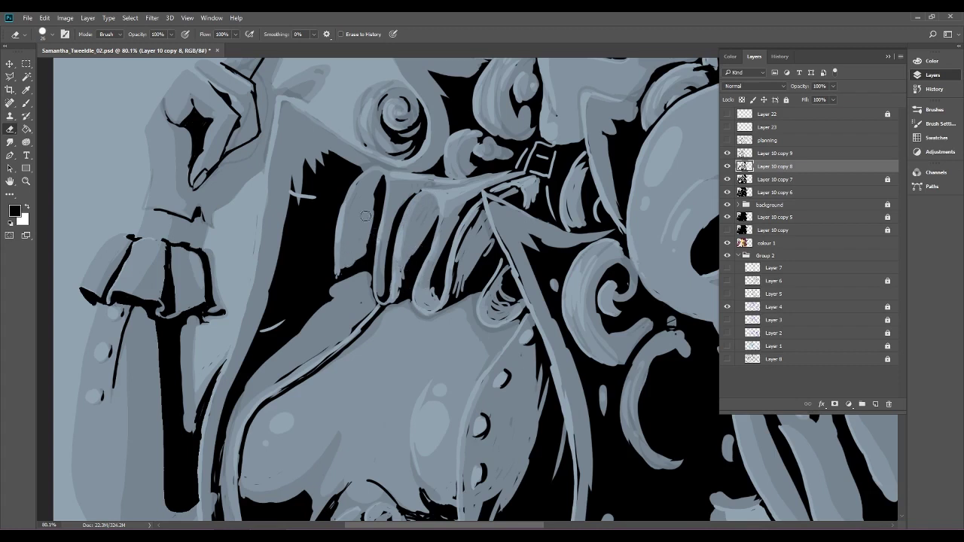
Paint the black contour around the top of the ruffle's outer fold and fill out its inner shadow.
left_click(27, 104)
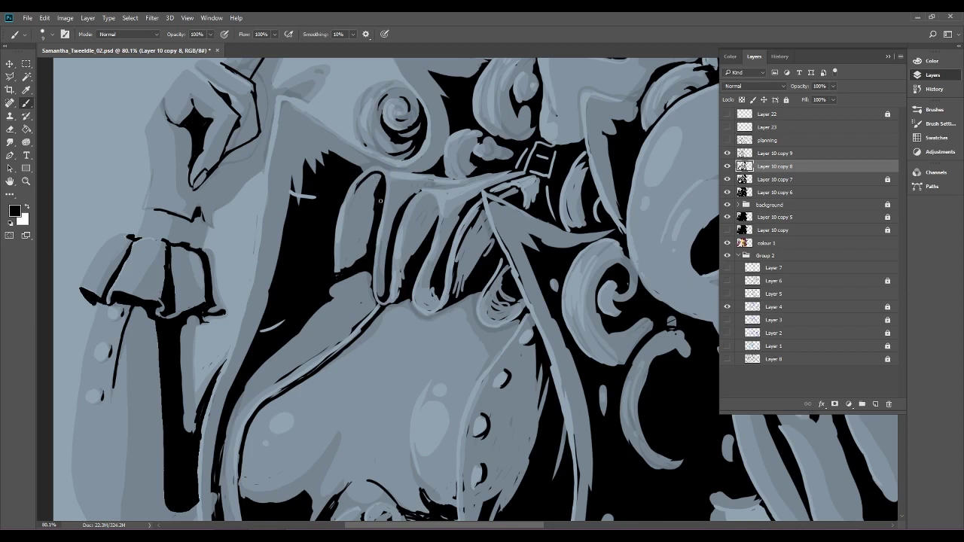
left_click_drag(356, 266, 377, 190)
mouse_move(358, 259)
left_mouse_down()
mouse_move(379, 192)
mouse_move(357, 264)
mouse_move(371, 217)
mouse_move(365, 259)
left_mouse_up()
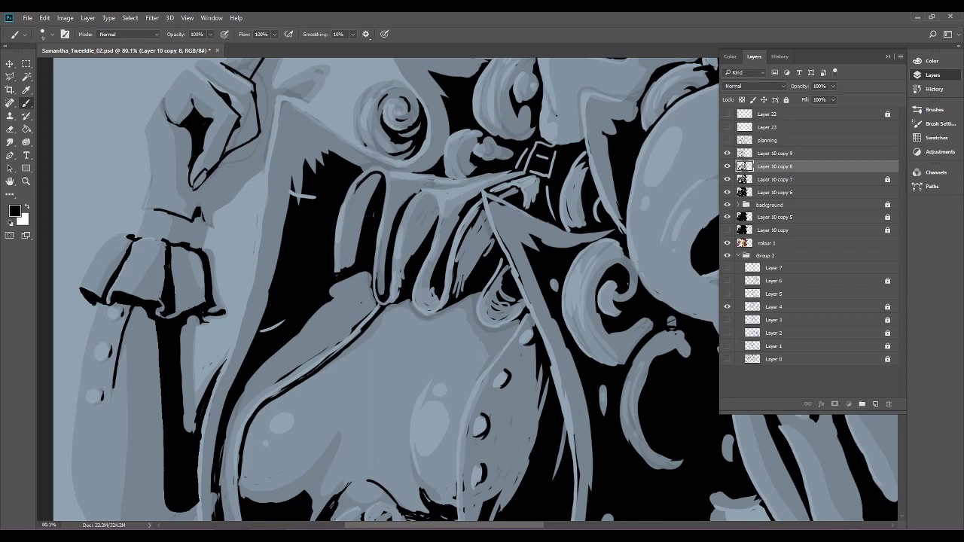
left_click(774, 333)
left_click(409, 202)
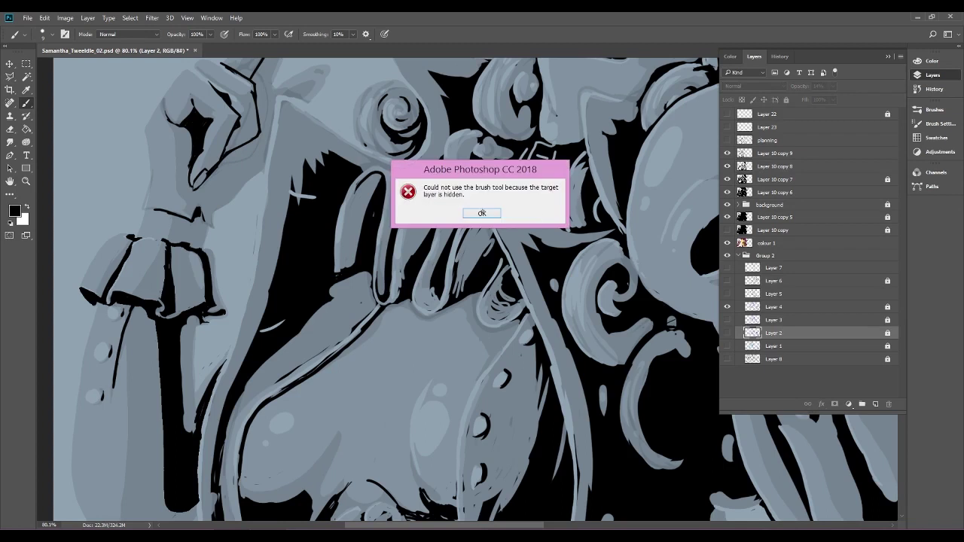
key("Return")
left_click(807, 166)
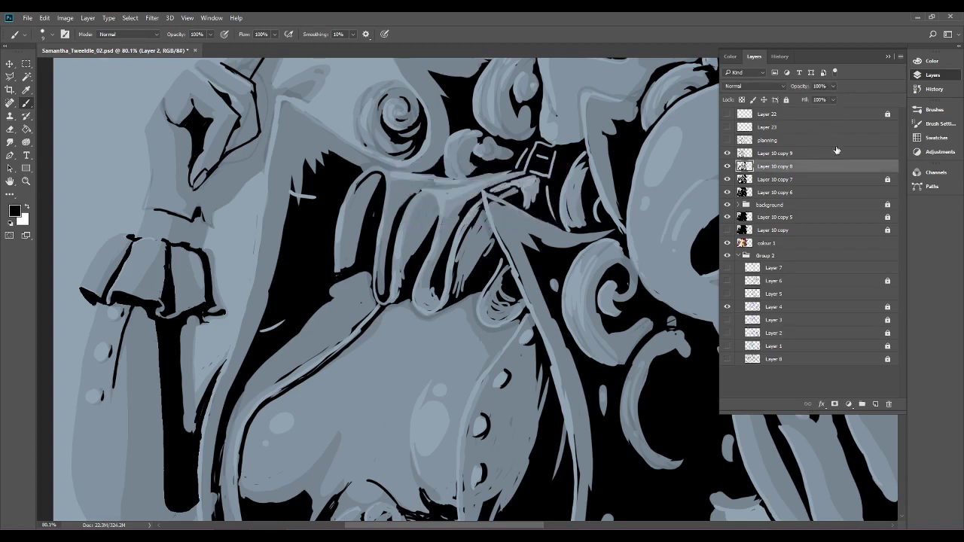
Erase the black hatching and rough lines from the ruffle folds beside the lapel and the loop near the choker.
left_click(888, 56)
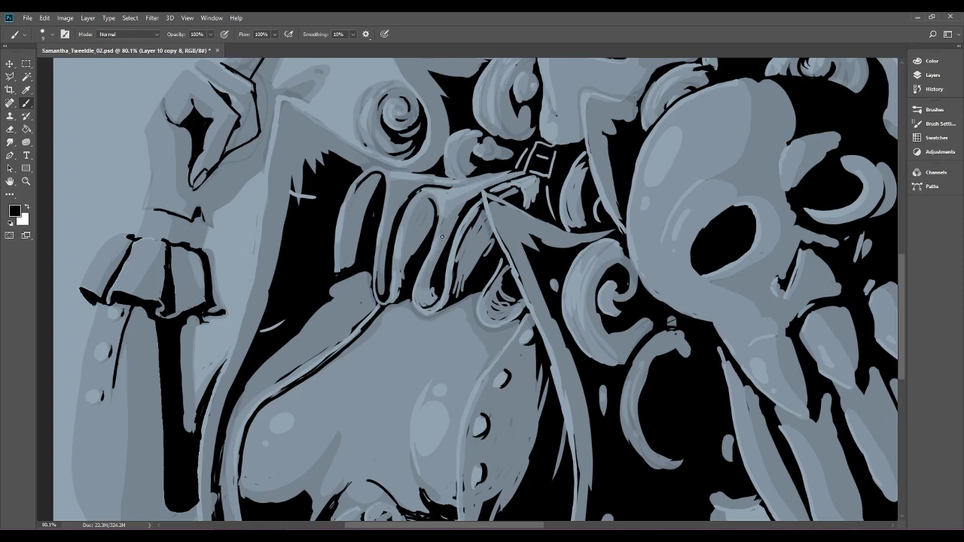
key("e")
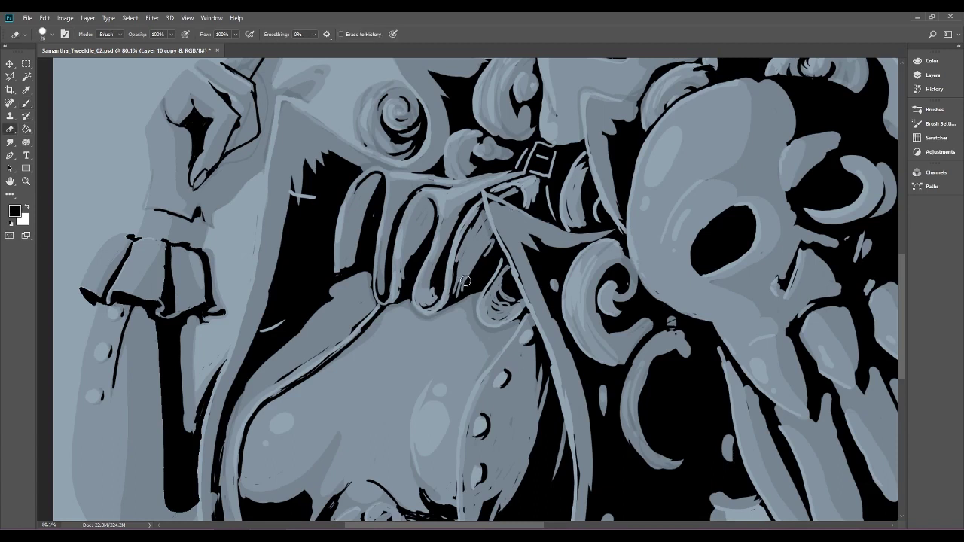
mouse_move(464, 256)
left_mouse_down()
mouse_move(452, 307)
mouse_move(431, 319)
mouse_move(459, 266)
mouse_move(460, 300)
mouse_move(464, 287)
mouse_move(453, 312)
mouse_move(482, 249)
mouse_move(474, 235)
mouse_move(465, 242)
mouse_move(470, 223)
mouse_move(459, 247)
mouse_move(469, 228)
mouse_move(470, 245)
mouse_move(481, 205)
mouse_move(457, 252)
mouse_move(487, 202)
mouse_move(547, 166)
mouse_move(487, 202)
mouse_move(492, 192)
mouse_move(501, 190)
mouse_move(471, 215)
mouse_move(494, 204)
left_mouse_up()
mouse_move(504, 247)
left_mouse_down()
mouse_move(522, 287)
mouse_move(517, 278)
mouse_move(488, 308)
mouse_move(501, 270)
mouse_move(488, 294)
mouse_move(494, 248)
mouse_move(473, 291)
mouse_move(482, 332)
mouse_move(503, 288)
mouse_move(516, 320)
mouse_move(530, 300)
mouse_move(532, 314)
mouse_move(524, 297)
left_mouse_up()
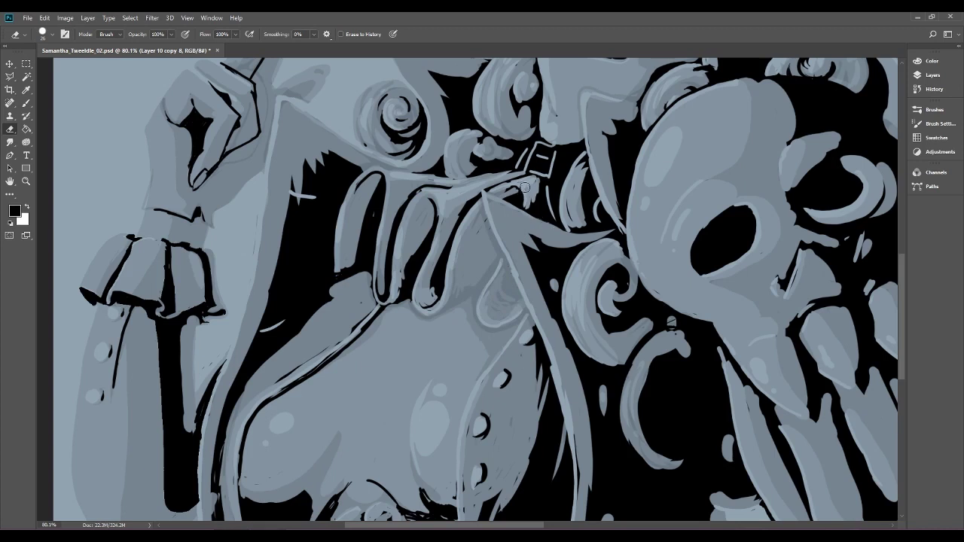
left_click_drag(508, 194, 533, 182)
Strengthen the black gaps between the ruffle's left folds with smooth brush strokes along their edges.
key("b")
scroll(551, 197, "up", 5)
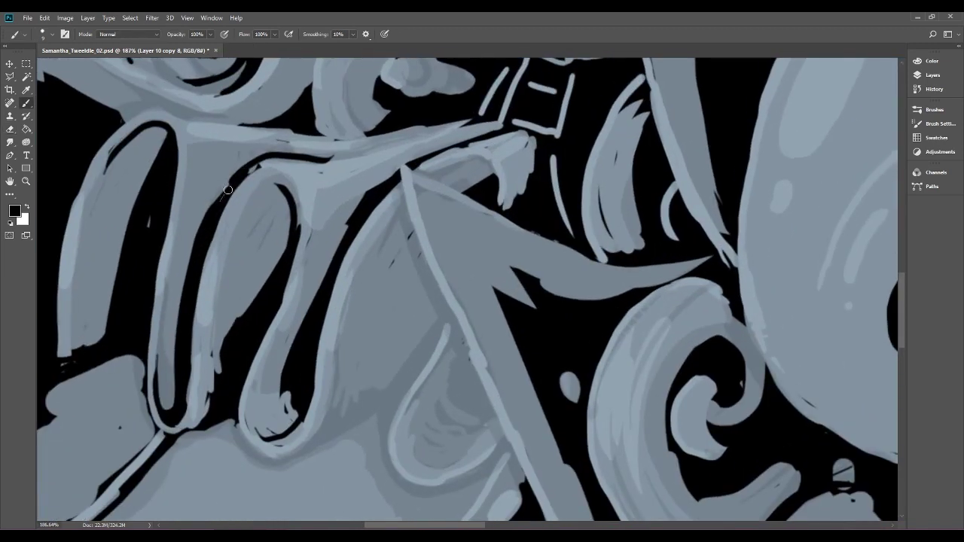
mouse_move(211, 225)
left_mouse_down()
mouse_move(238, 175)
mouse_move(265, 157)
left_mouse_up()
left_click_drag(149, 209, 145, 256)
mouse_move(203, 423)
left_mouse_down()
mouse_move(224, 352)
mouse_move(266, 291)
left_mouse_up()
left_click_drag(219, 397, 243, 316)
left_click_drag(219, 372, 218, 352)
Erase the ragged edges of the ruffle's second fold and the black inside the central fold's rounded end.
left_click(10, 129)
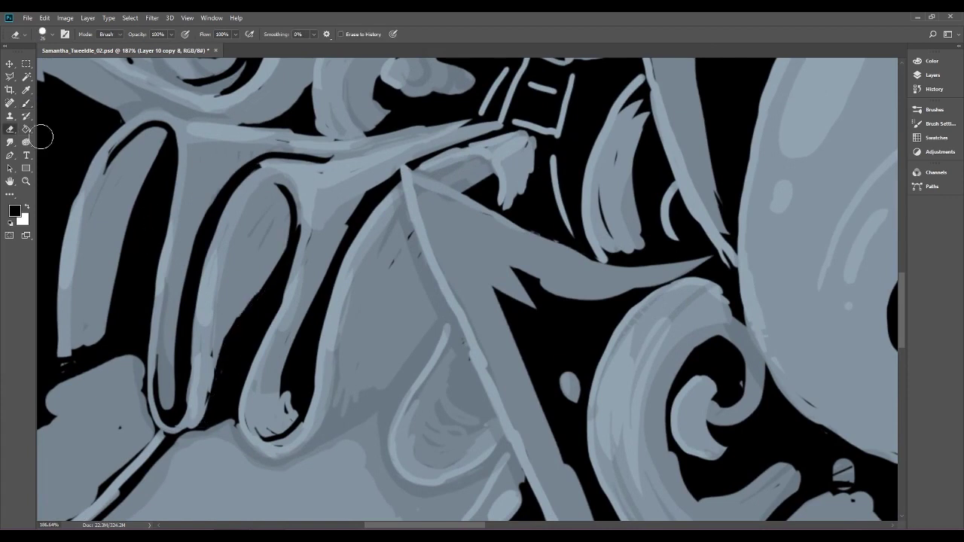
left_click_drag(192, 416, 202, 384)
mouse_move(284, 397)
left_mouse_down()
mouse_move(274, 447)
mouse_move(266, 408)
mouse_move(298, 428)
mouse_move(265, 433)
mouse_move(305, 429)
mouse_move(275, 374)
mouse_move(298, 376)
mouse_move(312, 434)
mouse_move(284, 391)
mouse_move(325, 286)
mouse_move(304, 383)
mouse_move(312, 426)
mouse_move(285, 390)
mouse_move(296, 330)
mouse_move(354, 223)
mouse_move(297, 332)
mouse_move(333, 246)
mouse_move(399, 157)
left_mouse_up()
left_click_drag(339, 234, 409, 153)
Paint black contours along the top of the fold beside the lapel and inside the small loop above the lapel's tip.
key("i")
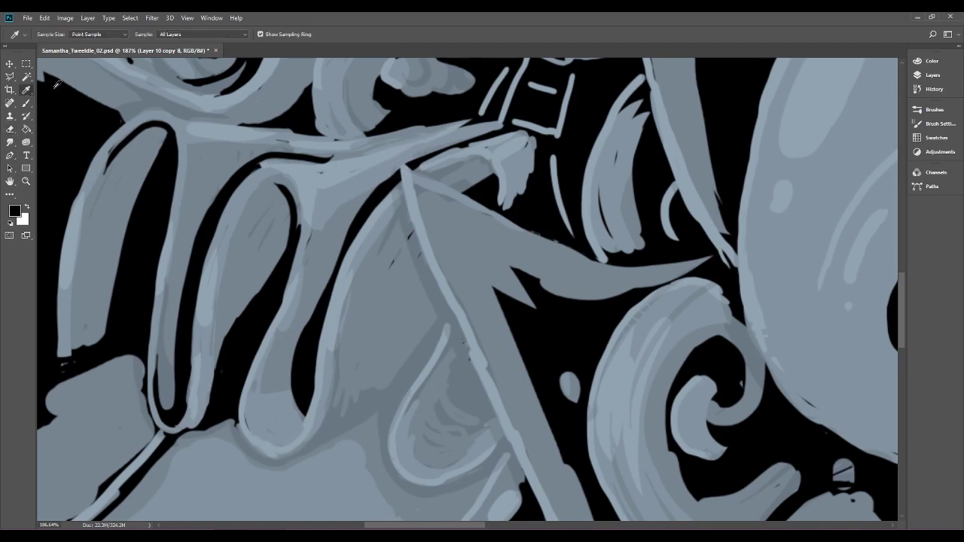
key("b")
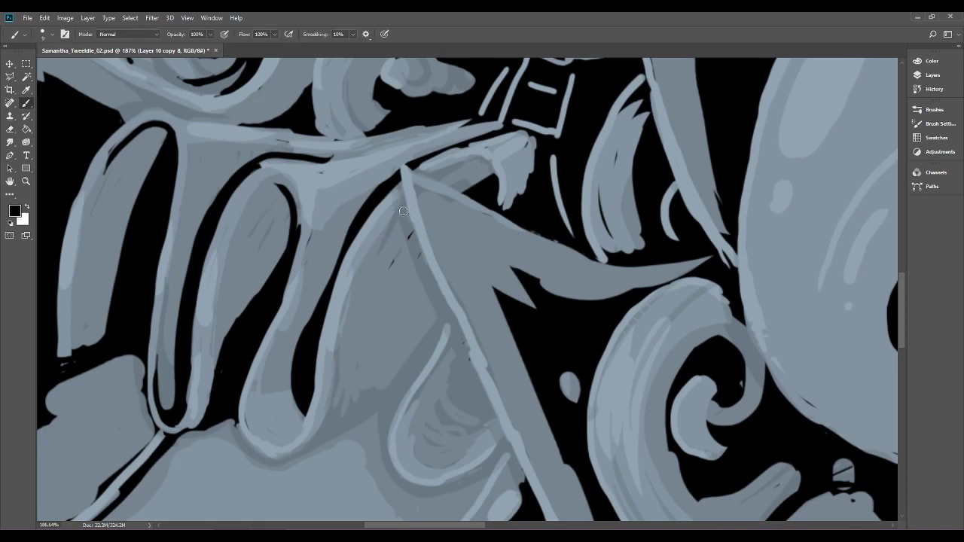
left_click_drag(405, 204, 374, 243)
mouse_move(434, 181)
left_mouse_down()
mouse_move(468, 160)
mouse_move(490, 161)
mouse_move(493, 182)
left_mouse_up()
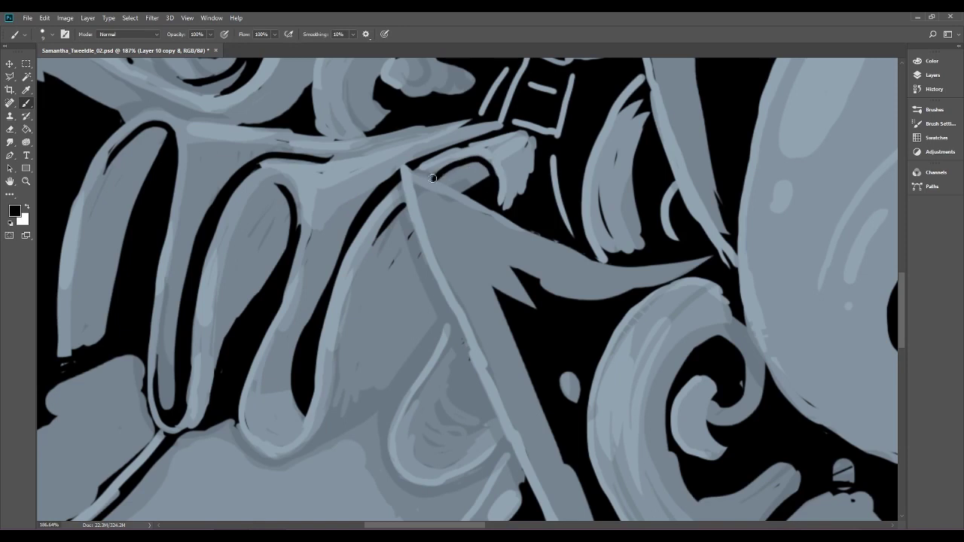
left_click_drag(431, 173, 495, 193)
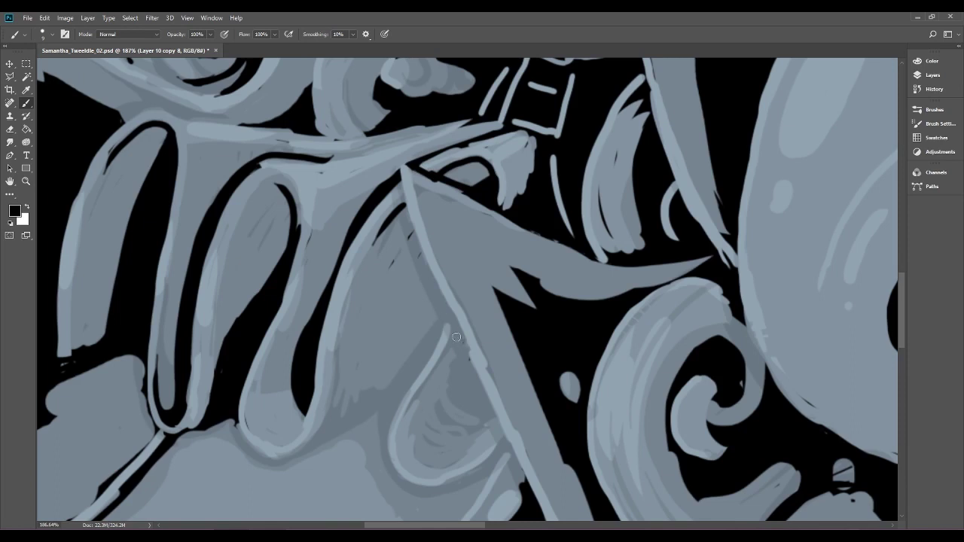
Fill the hollow of the small fold beside the lapel with black and outline the fold's pointed top.
mouse_move(455, 329)
left_mouse_down()
mouse_move(494, 419)
mouse_move(463, 411)
mouse_move(451, 385)
mouse_move(460, 337)
mouse_move(491, 417)
mouse_move(471, 411)
mouse_move(454, 367)
mouse_move(463, 339)
mouse_move(455, 380)
mouse_move(461, 354)
mouse_move(487, 409)
mouse_move(462, 387)
mouse_move(465, 373)
mouse_move(468, 408)
mouse_move(483, 404)
mouse_move(463, 340)
mouse_move(478, 381)
left_mouse_up()
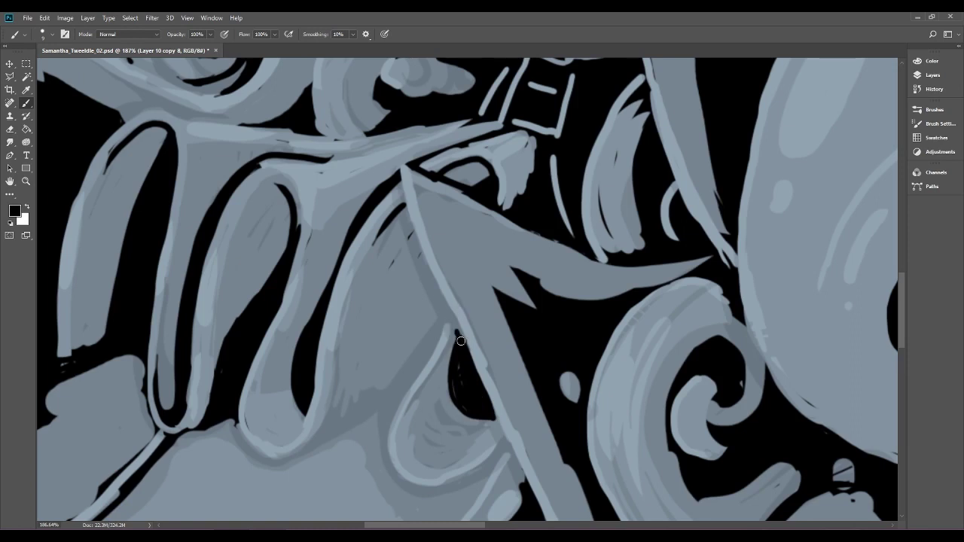
mouse_move(459, 338)
left_mouse_down()
mouse_move(442, 316)
mouse_move(403, 395)
mouse_move(450, 312)
mouse_move(405, 392)
mouse_move(441, 325)
left_mouse_up()
mouse_move(415, 370)
left_mouse_down()
mouse_move(440, 325)
mouse_move(427, 352)
left_mouse_up()
left_click_drag(445, 315, 429, 336)
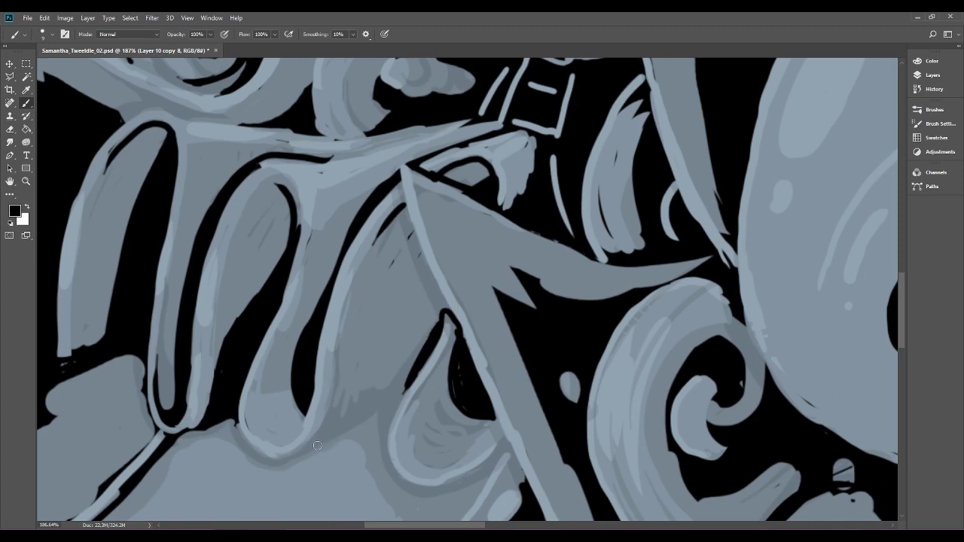
Paint a tapering black line under the large right fold and down the small fold's outer side.
mouse_move(308, 452)
left_mouse_down()
mouse_move(385, 407)
mouse_move(412, 377)
left_mouse_up()
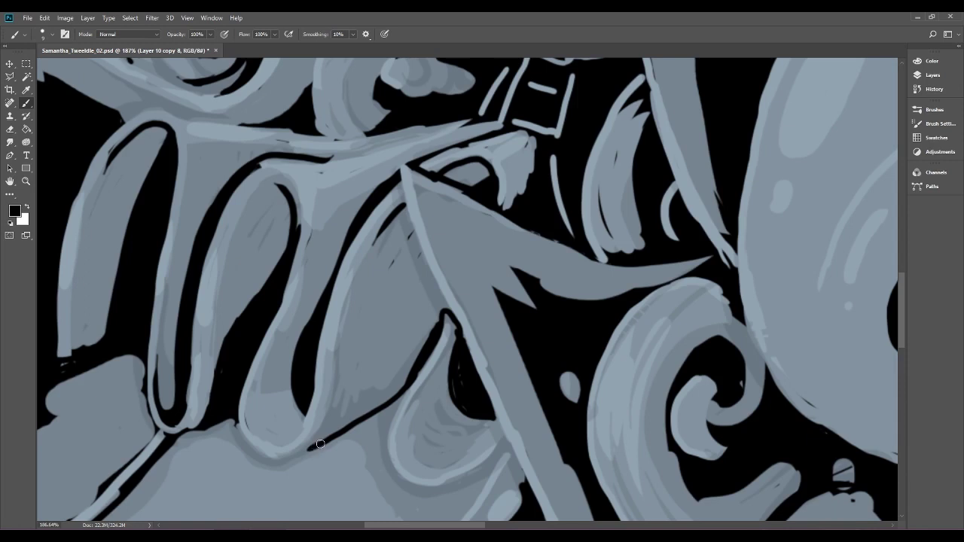
mouse_move(316, 446)
left_mouse_down()
mouse_move(381, 402)
mouse_move(431, 335)
left_mouse_up()
left_click_drag(408, 388, 384, 445)
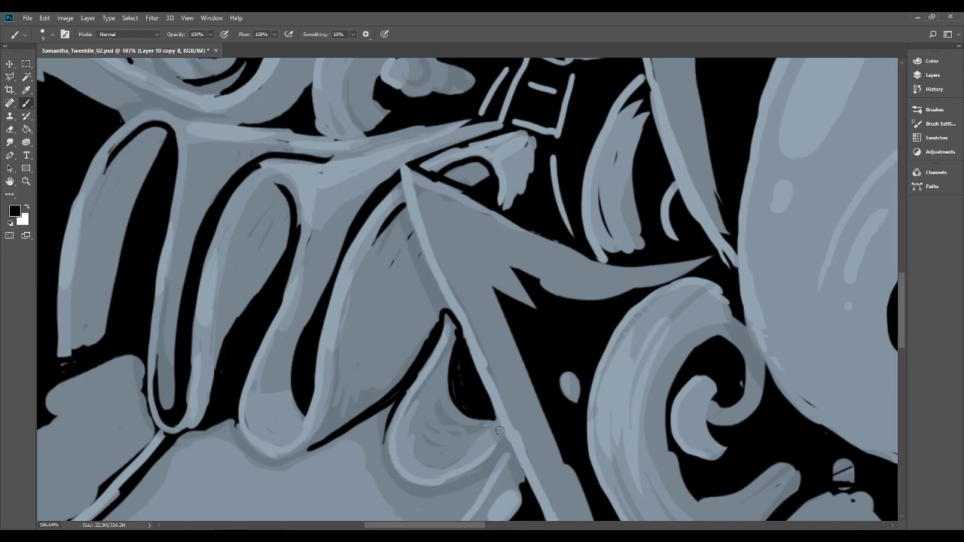
Outline the rounded underside of the small fold beside the lapel in black.
mouse_move(490, 409)
left_mouse_down()
mouse_move(526, 489)
mouse_move(526, 334)
left_mouse_up()
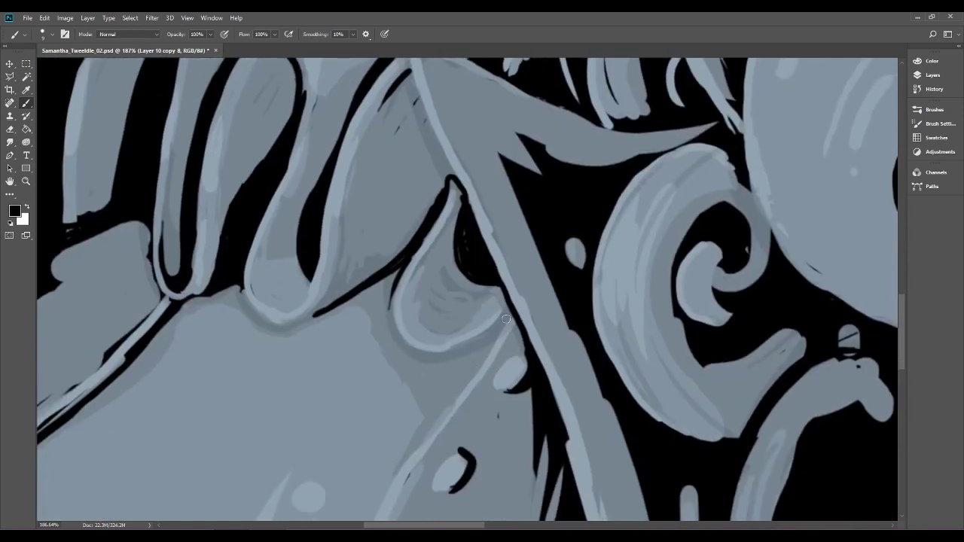
mouse_move(507, 317)
left_mouse_down()
mouse_move(445, 351)
mouse_move(507, 318)
mouse_move(497, 330)
mouse_move(507, 306)
left_mouse_up()
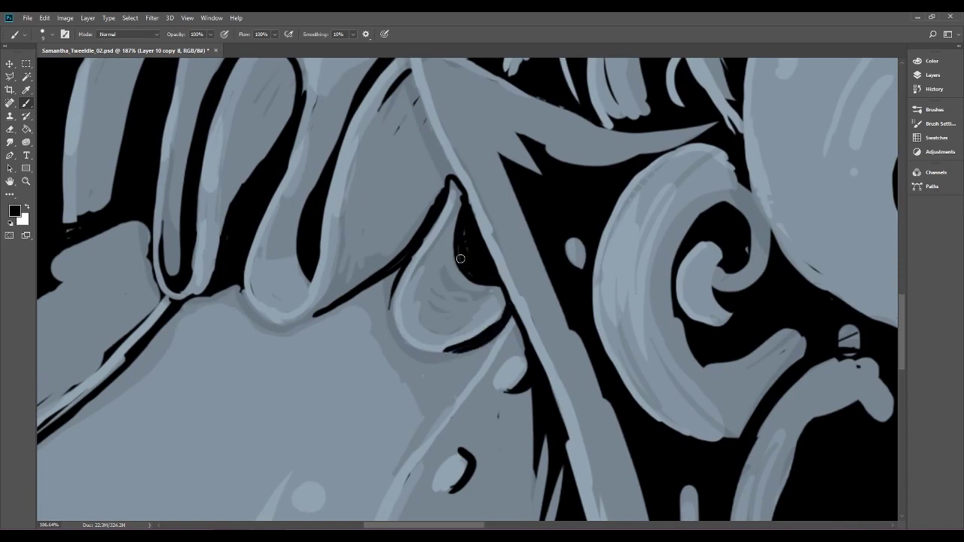
mouse_move(455, 349)
left_mouse_down()
mouse_move(424, 355)
mouse_move(401, 343)
left_mouse_up()
left_click(10, 128)
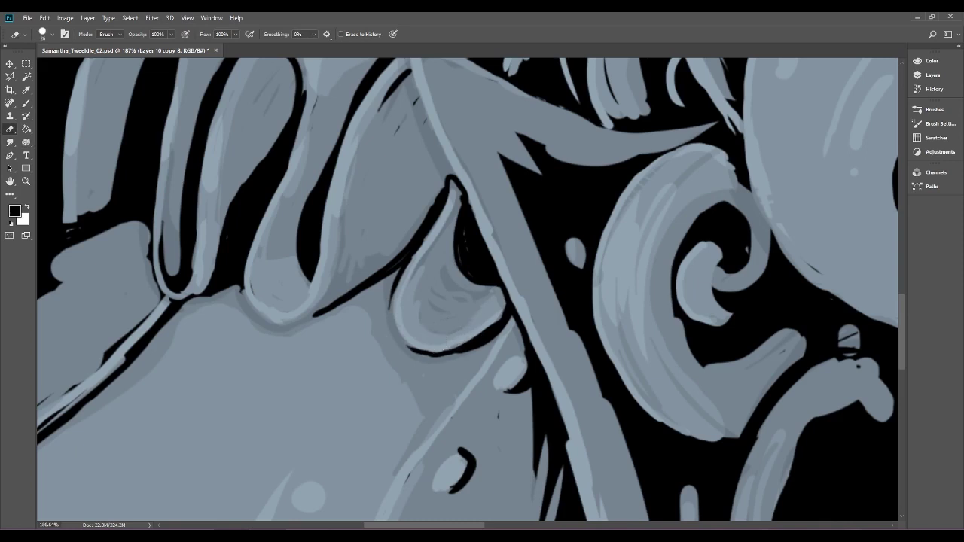
key("b")
Paint black along the lapel edge and the top of the large fold, and fill the small loop's interior.
left_click_drag(467, 241, 408, 337)
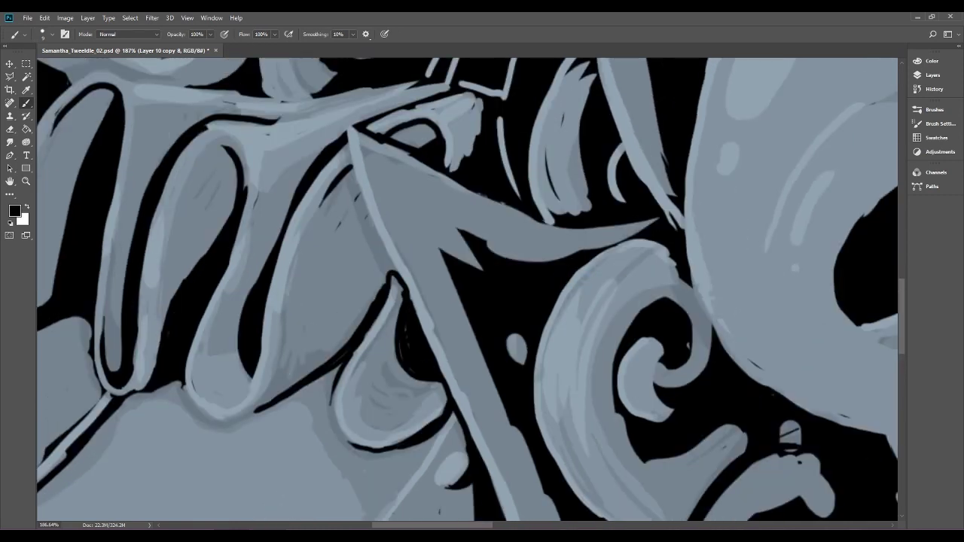
left_click_drag(352, 171, 394, 279)
left_click_drag(357, 180, 308, 222)
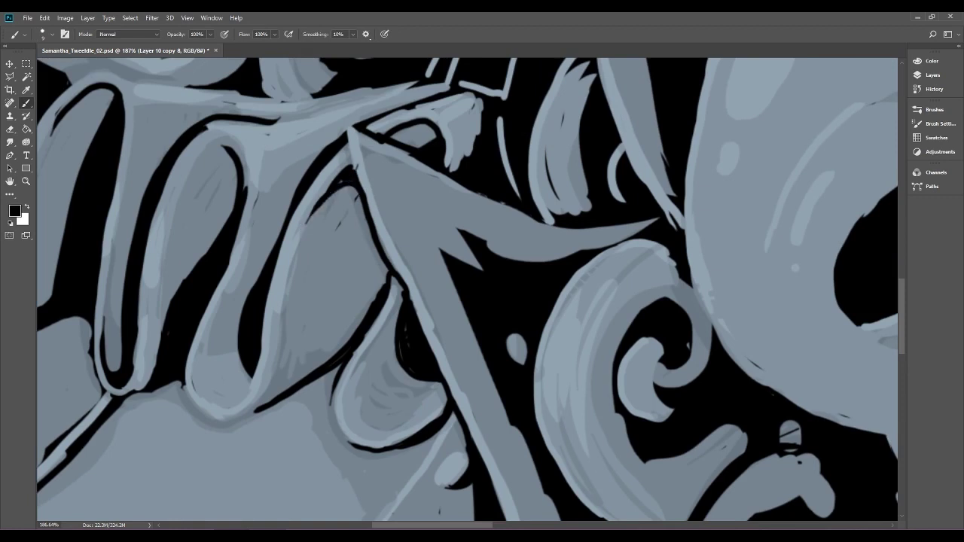
mouse_move(384, 134)
left_mouse_down()
mouse_move(421, 147)
mouse_move(401, 133)
mouse_move(435, 132)
mouse_move(391, 137)
mouse_move(419, 145)
left_mouse_up()
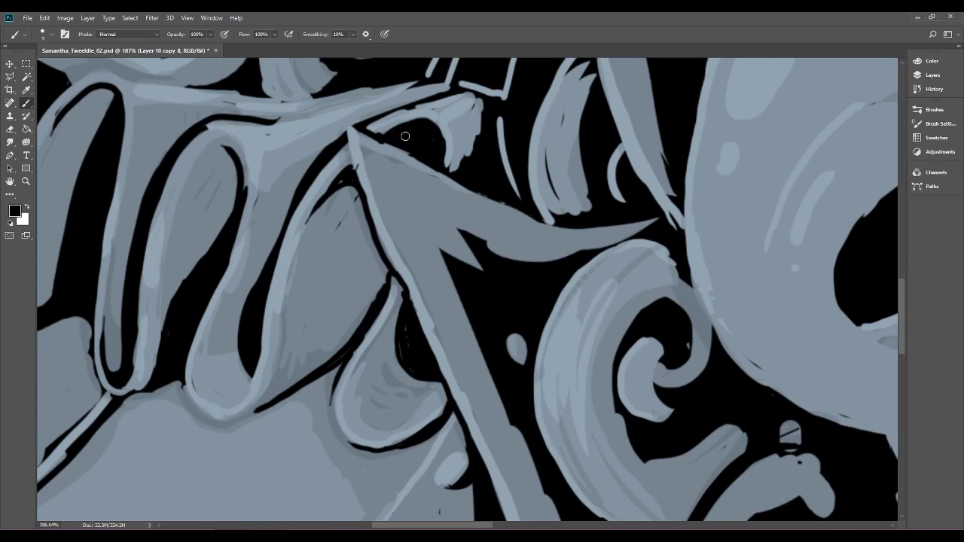
Smooth the drooping end of the small loop below the choker buckle with black brushwork.
key("ctrl+0")
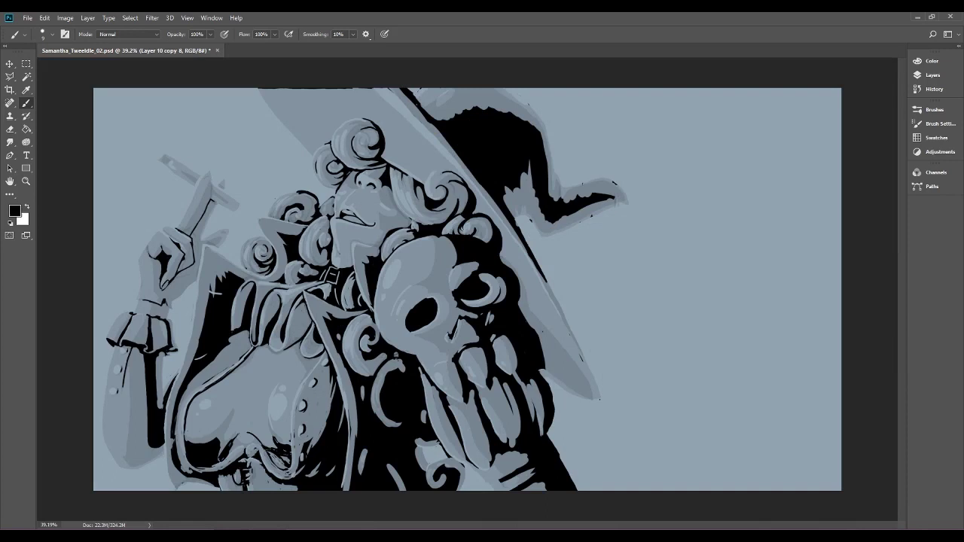
scroll(426, 305, "up", 7)
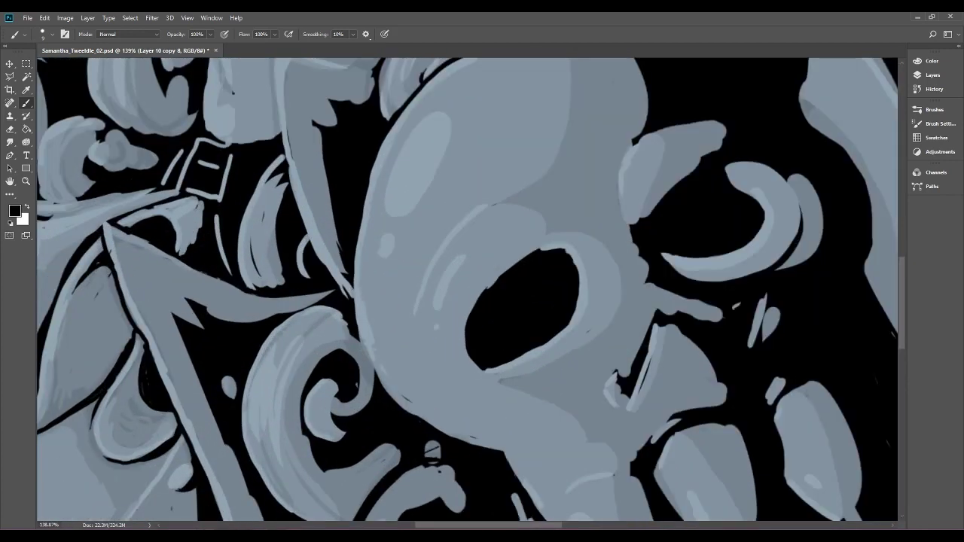
left_click_drag(379, 286, 555, 294)
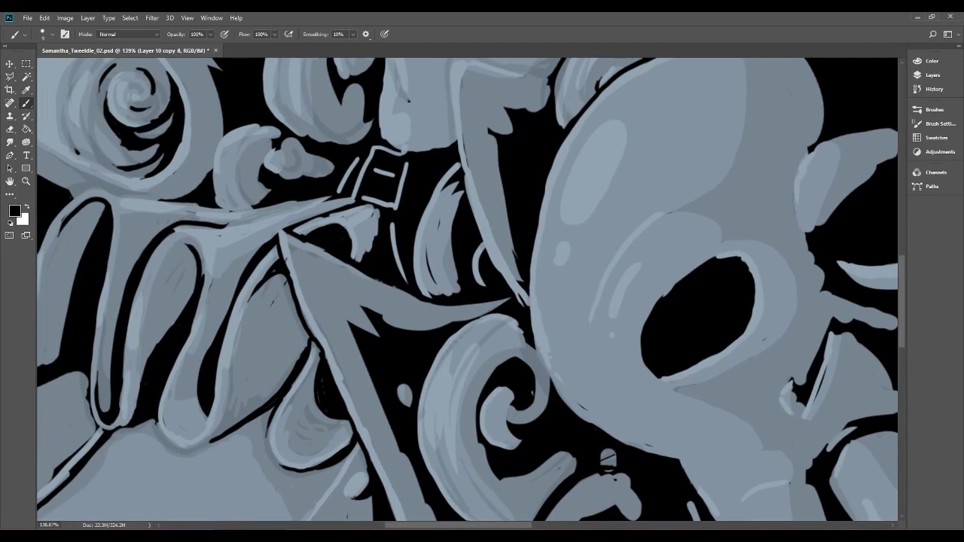
left_click_drag(355, 263, 379, 220)
left_click_drag(392, 256, 462, 305)
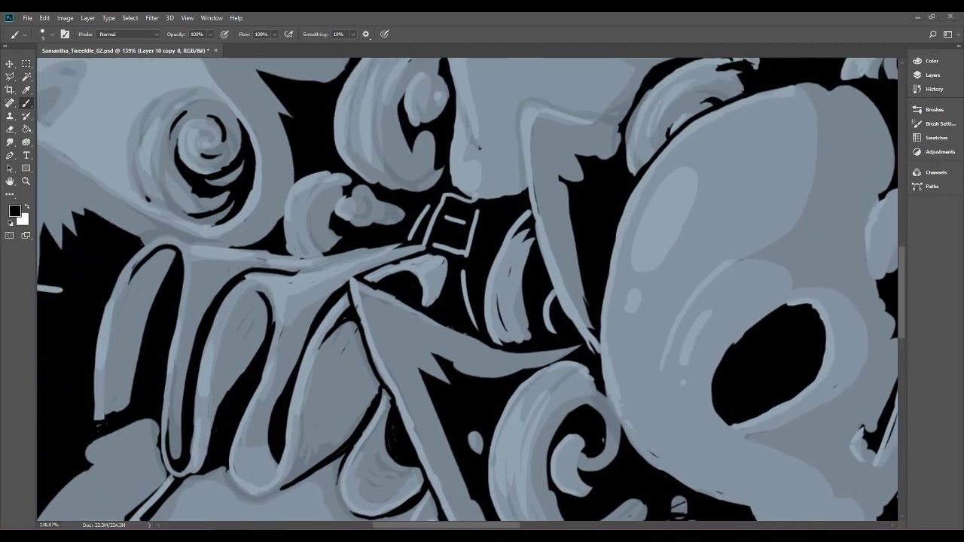
Extend the black contour above the ruffle's central fold toward the choker as a smooth curved line.
scroll(420, 257, "up", 5)
mouse_move(267, 309)
left_mouse_down()
mouse_move(336, 274)
mouse_move(445, 249)
left_mouse_up()
left_click_drag(400, 216, 439, 243)
mouse_move(366, 212)
left_mouse_down()
mouse_move(545, 170)
mouse_move(497, 195)
mouse_move(245, 250)
left_mouse_up()
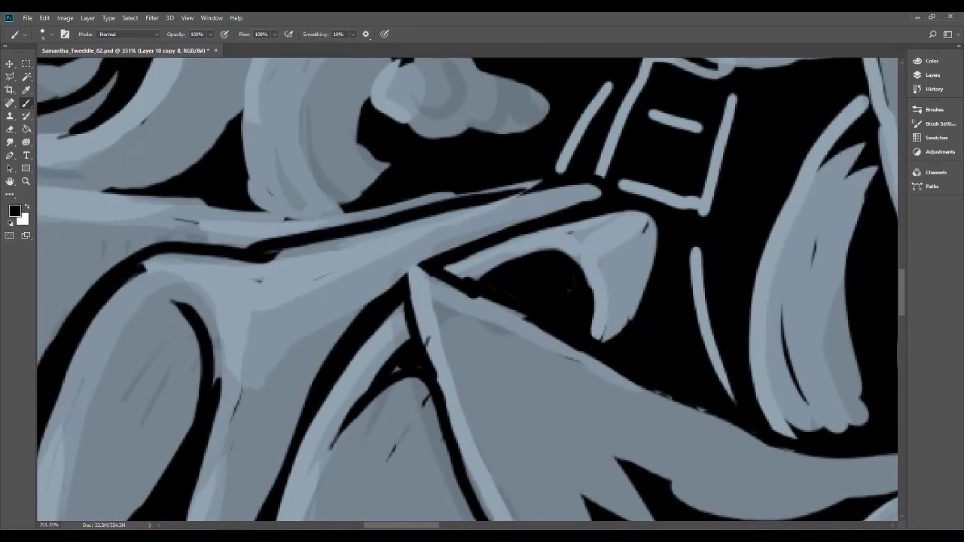
Paint a continuous black line along the ruffle's upper edge, starting above the outer fold.
mouse_move(174, 200)
left_mouse_down()
mouse_move(307, 213)
mouse_move(460, 181)
left_mouse_up()
left_click_drag(516, 309, 407, 309)
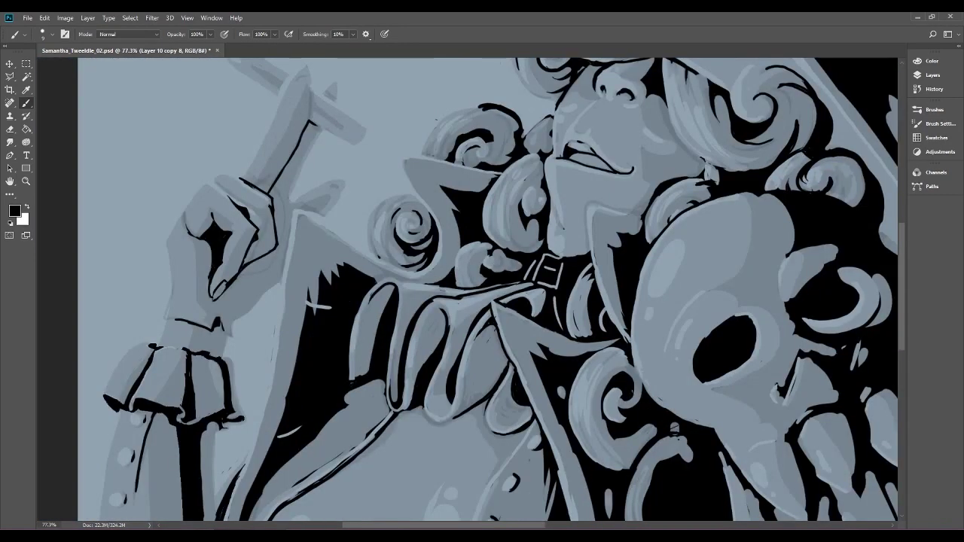
scroll(532, 315, "up", 4)
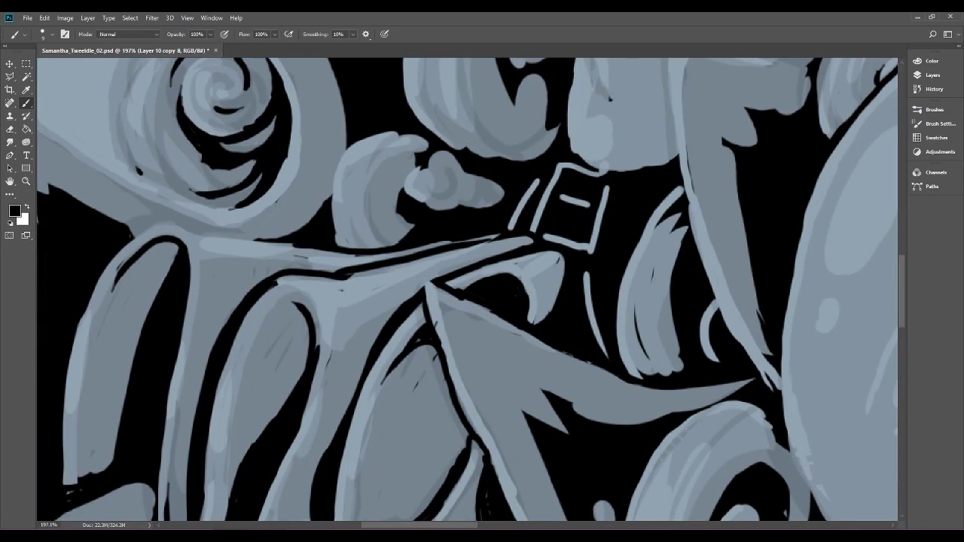
mouse_move(136, 234)
left_mouse_down()
mouse_move(171, 223)
mouse_move(288, 242)
left_mouse_up()
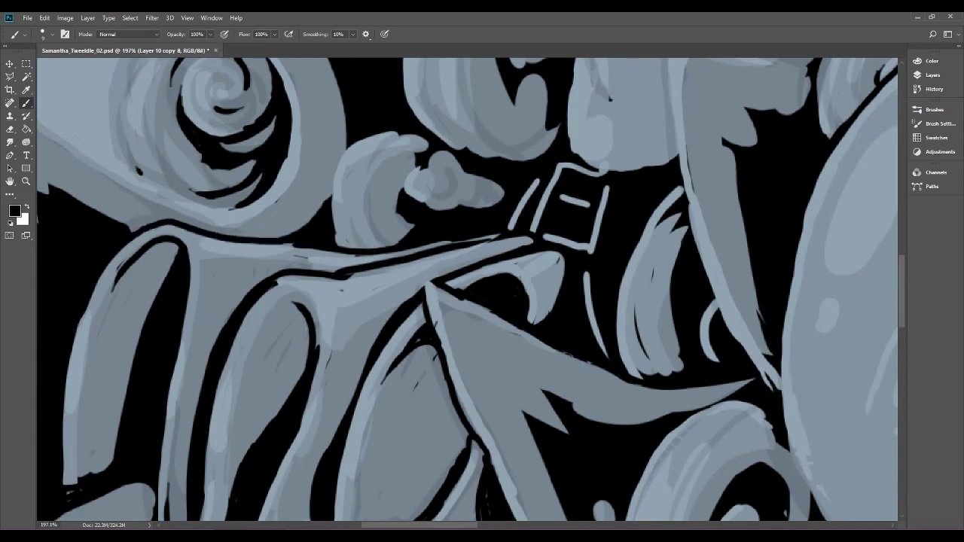
Paint the black edge between the collar and the small curl above the ruffle.
scroll(288, 243, "down", 5)
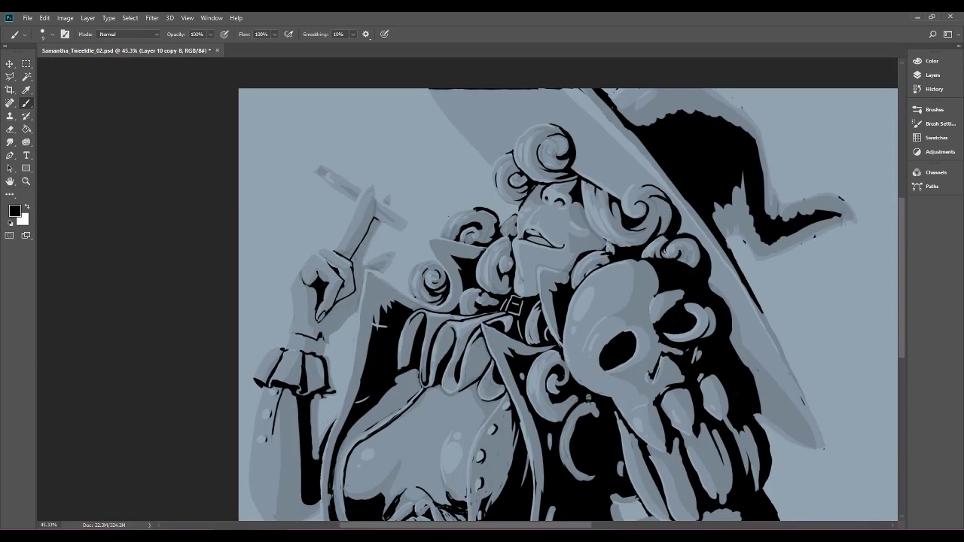
scroll(508, 294, "up", 4)
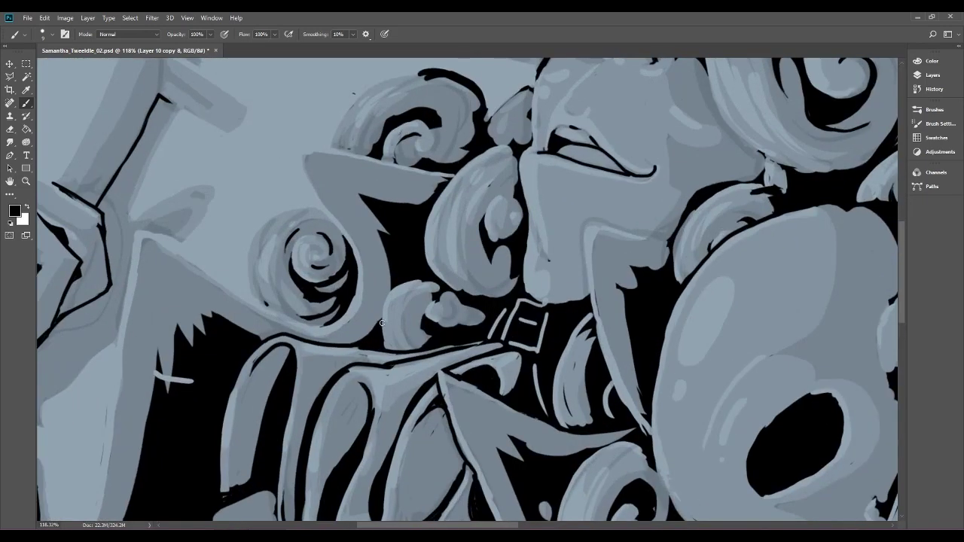
mouse_move(379, 323)
left_mouse_down()
mouse_move(388, 292)
mouse_move(410, 273)
left_mouse_up()
mouse_move(482, 301)
left_mouse_down()
mouse_move(413, 273)
mouse_move(365, 279)
left_mouse_up()
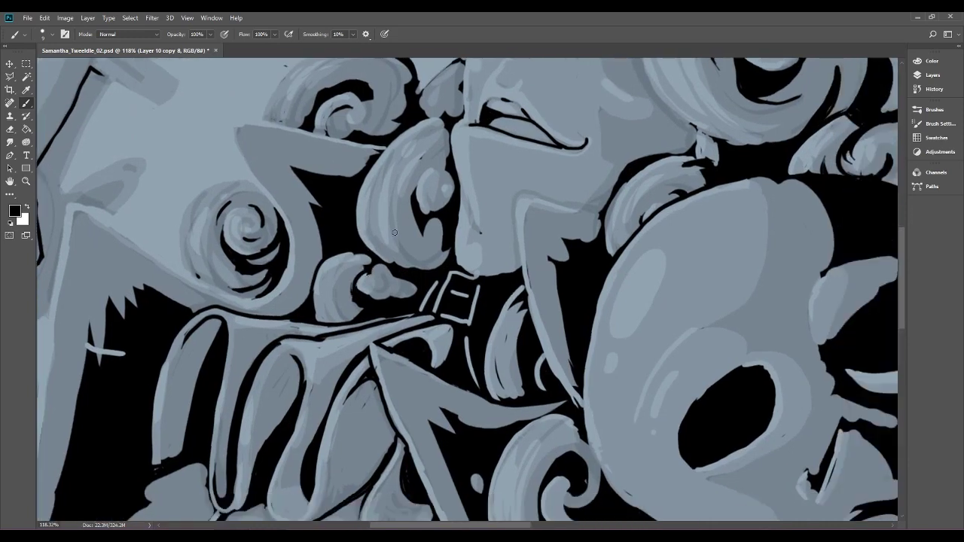
Reshape the spiral of the small curl beside the choker buckle with black brushwork and erasing.
mouse_move(396, 275)
left_mouse_down()
mouse_move(391, 297)
mouse_move(381, 296)
left_mouse_up()
left_click(10, 129)
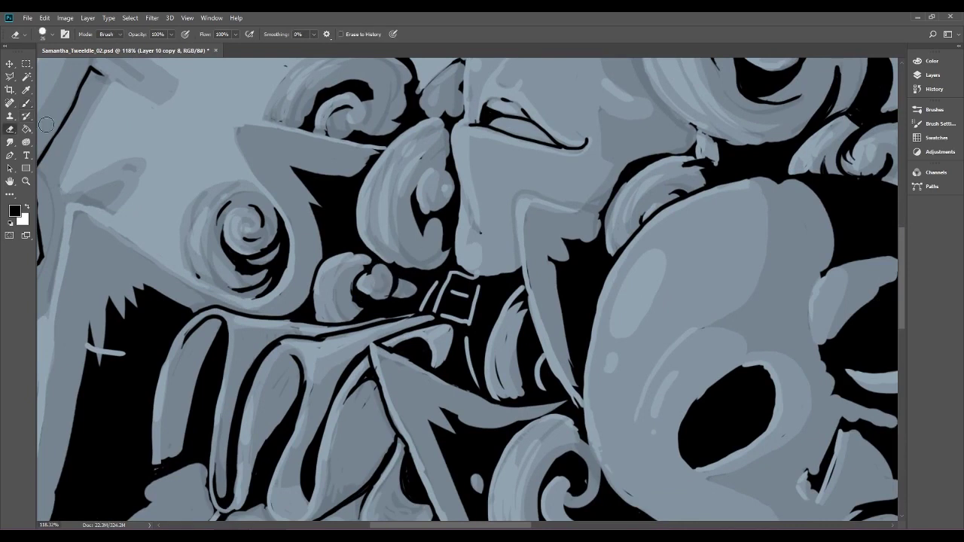
mouse_move(406, 294)
left_mouse_down()
mouse_move(365, 296)
mouse_move(400, 250)
mouse_move(372, 288)
mouse_move(404, 254)
mouse_move(380, 278)
mouse_move(359, 268)
mouse_move(393, 240)
mouse_move(344, 261)
mouse_move(388, 263)
mouse_move(383, 283)
mouse_move(370, 284)
mouse_move(364, 263)
left_mouse_up()
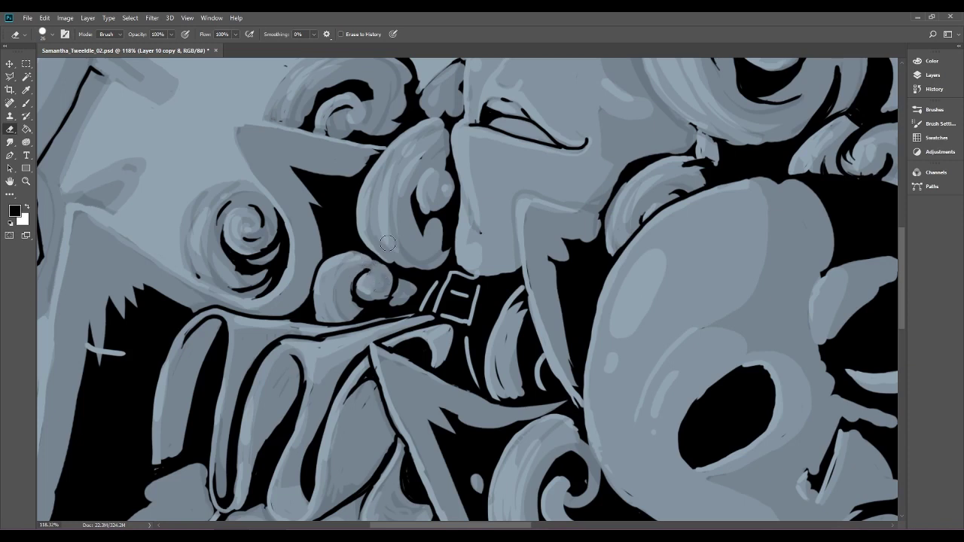
Paint thin black strand lines along the underside and inner part of the large curl beside the chin.
left_click(26, 103)
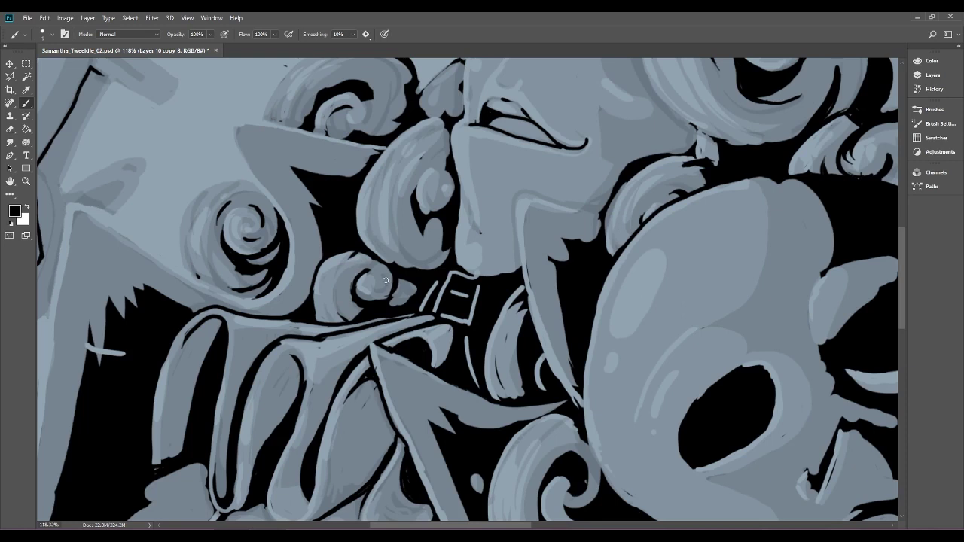
mouse_move(421, 271)
left_mouse_down()
mouse_move(400, 249)
mouse_move(409, 246)
mouse_move(409, 263)
mouse_move(393, 266)
mouse_move(374, 235)
left_mouse_up()
mouse_move(422, 136)
left_mouse_down()
mouse_move(443, 124)
mouse_move(450, 145)
mouse_move(445, 167)
left_mouse_up()
left_click_drag(414, 198, 426, 169)
left_click_drag(452, 199, 436, 211)
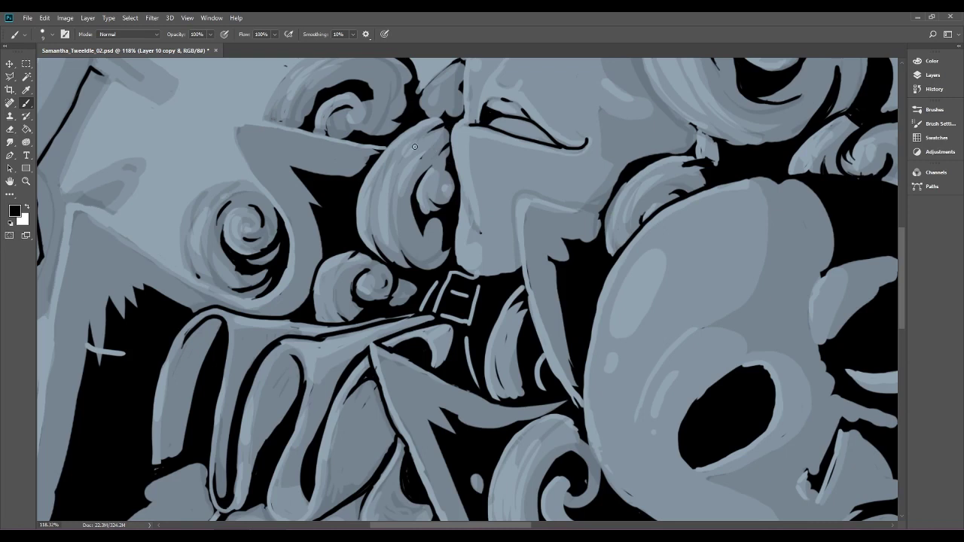
Erase and repaint the inner hollow of the curl beside the chin, adding black strand lines and refining its upper edge.
left_click(10, 129)
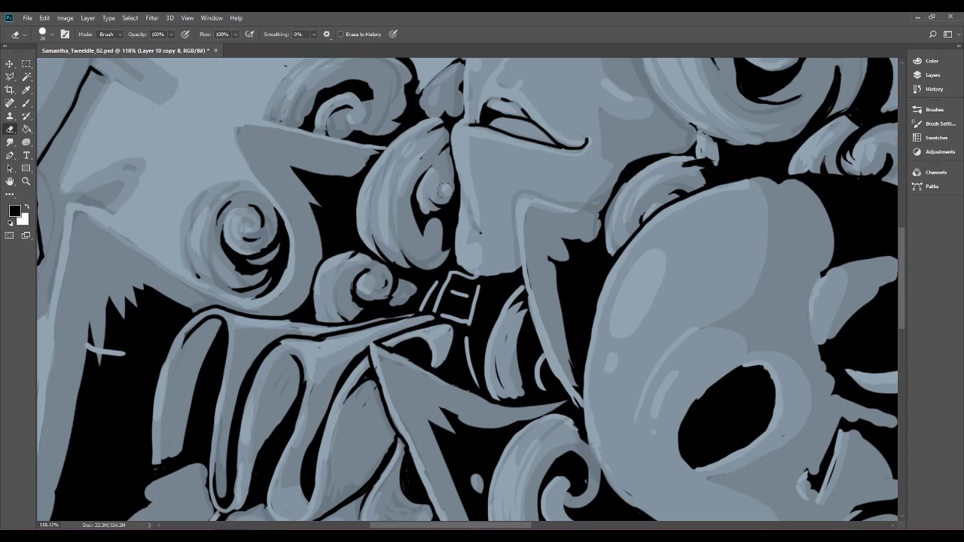
mouse_move(435, 202)
left_mouse_down()
mouse_move(453, 165)
mouse_move(446, 192)
mouse_move(438, 173)
mouse_move(448, 192)
mouse_move(452, 177)
mouse_move(437, 223)
mouse_move(431, 192)
mouse_move(448, 226)
mouse_move(445, 246)
mouse_move(447, 225)
mouse_move(435, 247)
mouse_move(445, 227)
mouse_move(422, 171)
mouse_move(431, 231)
left_mouse_up()
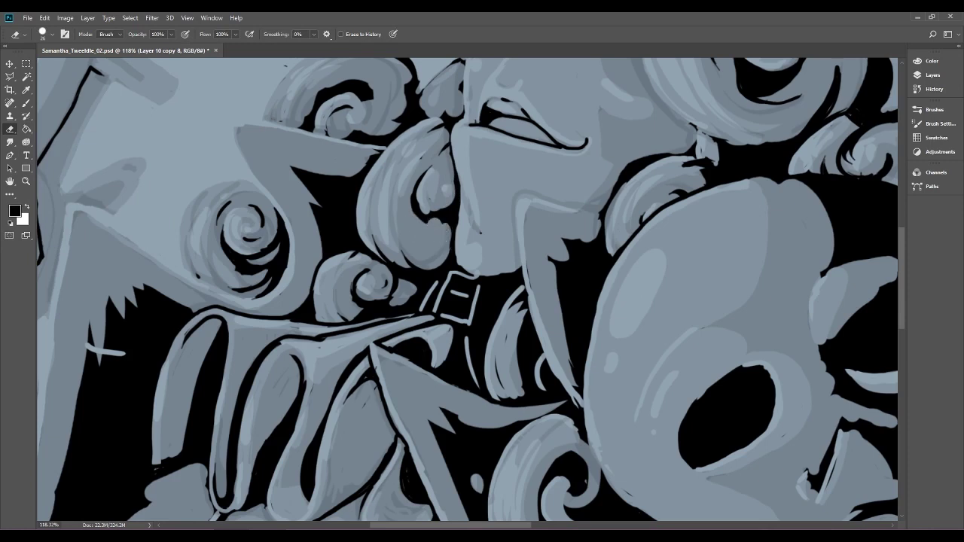
key("b")
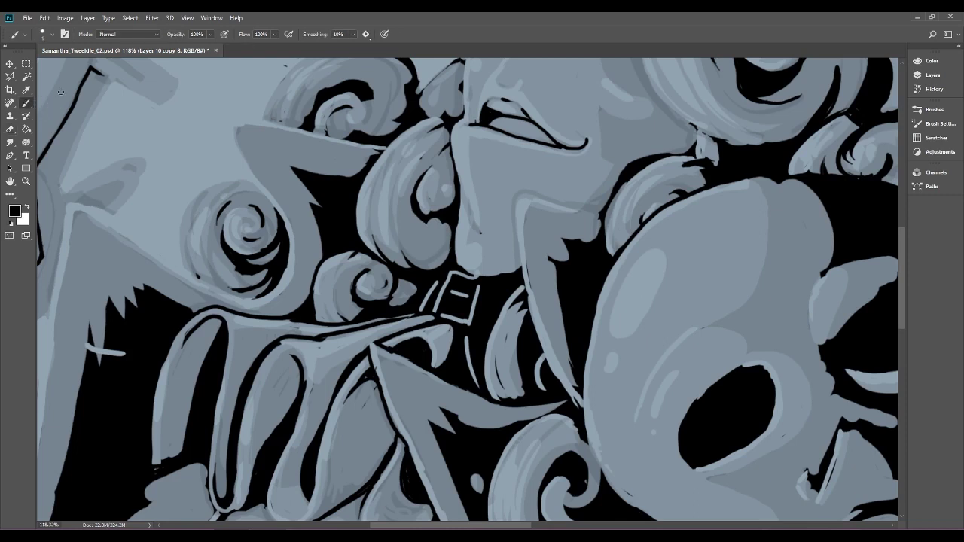
mouse_move(432, 169)
left_mouse_down()
mouse_move(417, 194)
mouse_move(442, 212)
left_mouse_up()
mouse_move(431, 218)
left_mouse_down()
mouse_move(434, 203)
mouse_move(453, 212)
left_mouse_up()
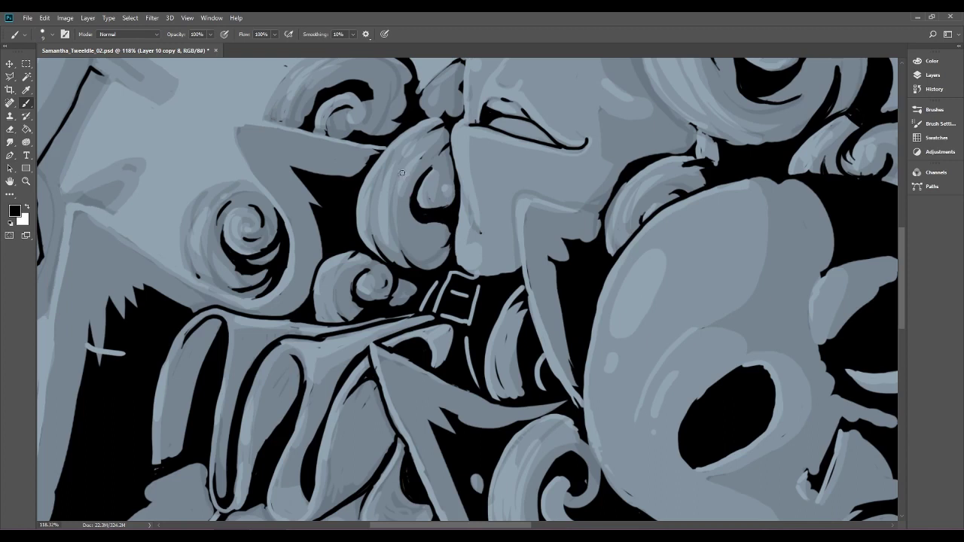
left_click_drag(393, 229, 391, 197)
mouse_move(407, 129)
left_mouse_down()
mouse_move(381, 151)
mouse_move(430, 115)
left_mouse_up()
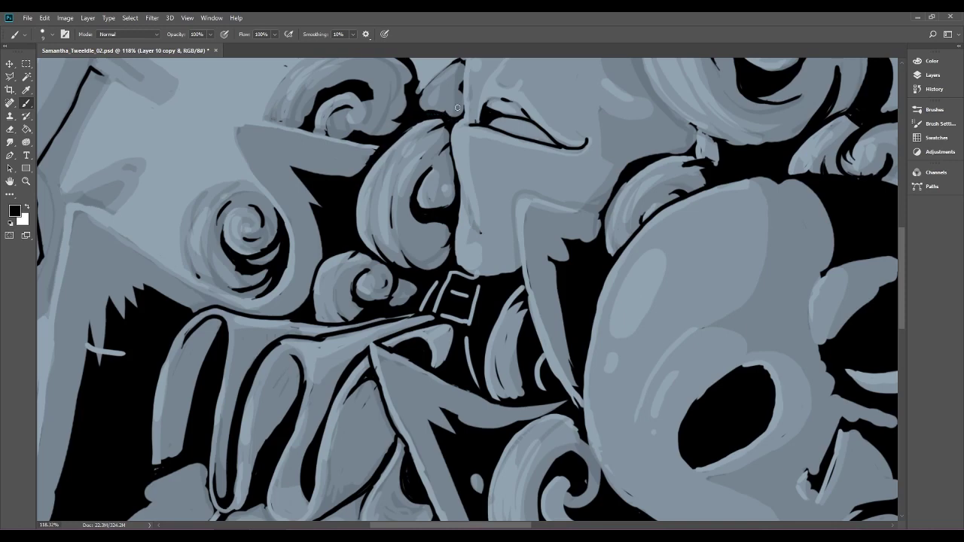
scroll(458, 107, "down", 5)
scroll(507, 140, "up", 6)
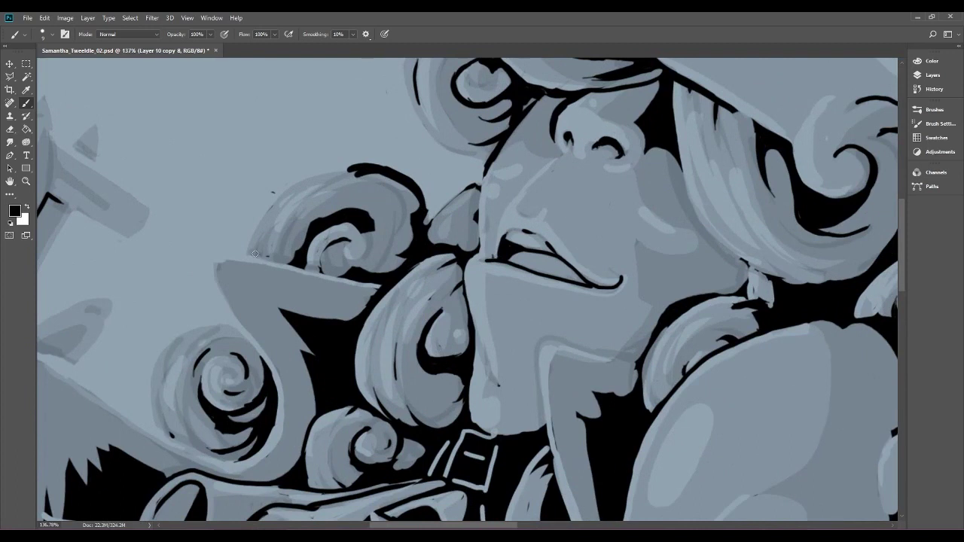
left_click_drag(249, 253, 349, 280)
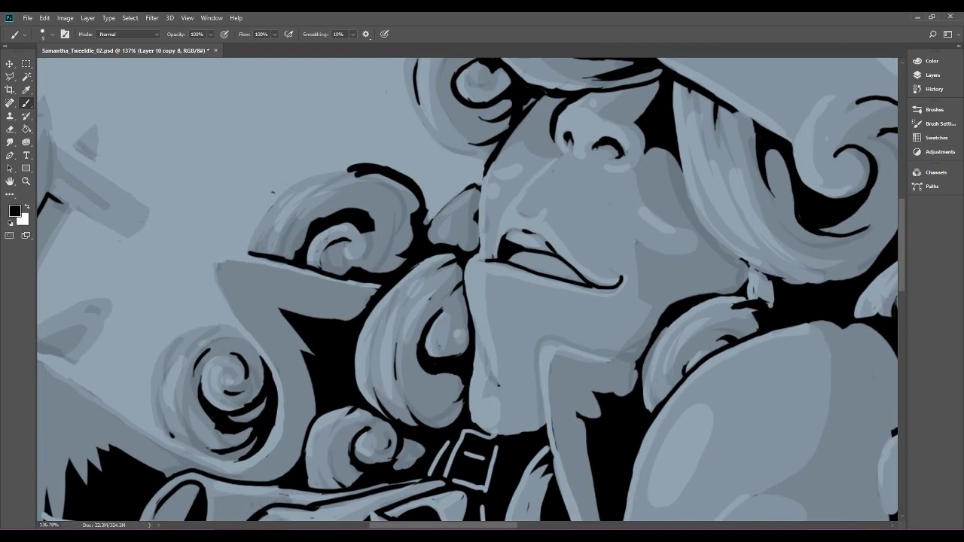
left_click(45, 18)
left_click(79, 54)
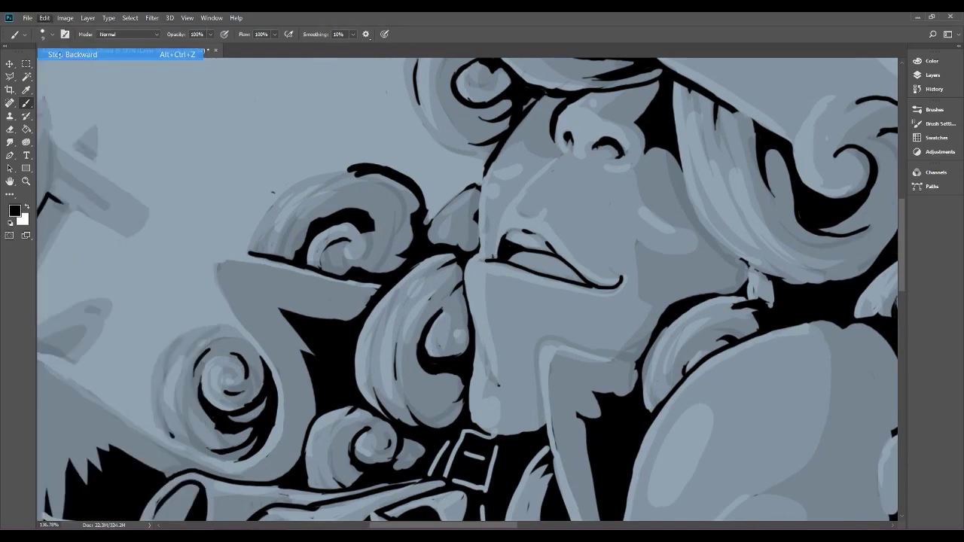
Paint a black line along the base of the curl above the collar tip and fill the gap above it.
scroll(379, 272, "up", 6)
left_click_drag(126, 237, 307, 280)
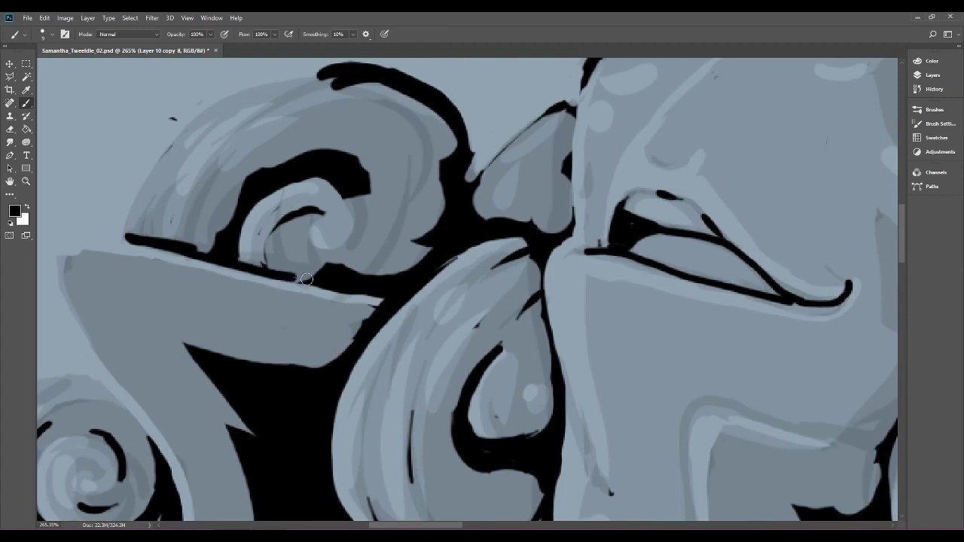
left_click_drag(168, 244, 228, 235)
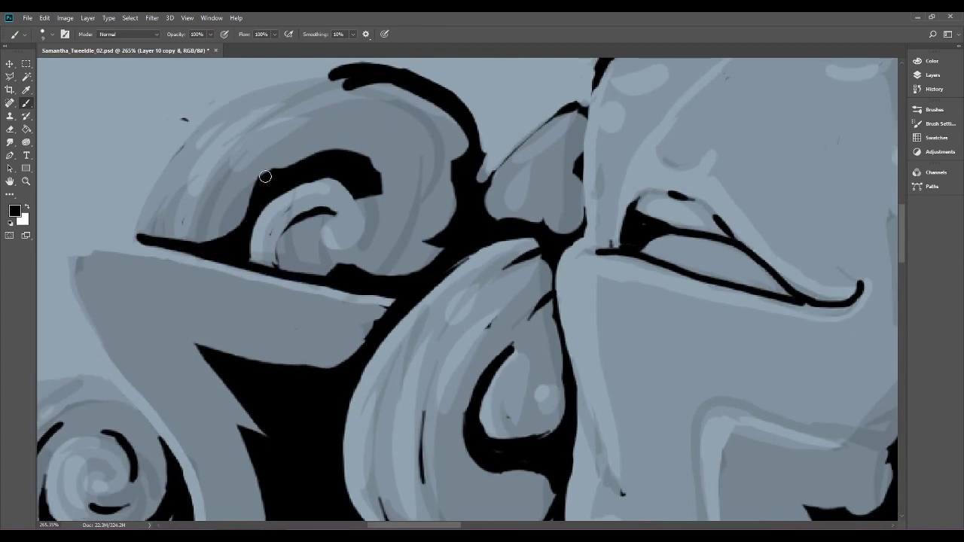
Round out the inner spiral of the curl above the collar tip with smooth, tapering black strokes.
mouse_move(258, 264)
left_mouse_down()
mouse_move(293, 229)
mouse_move(316, 262)
mouse_move(293, 271)
mouse_move(278, 246)
left_mouse_up()
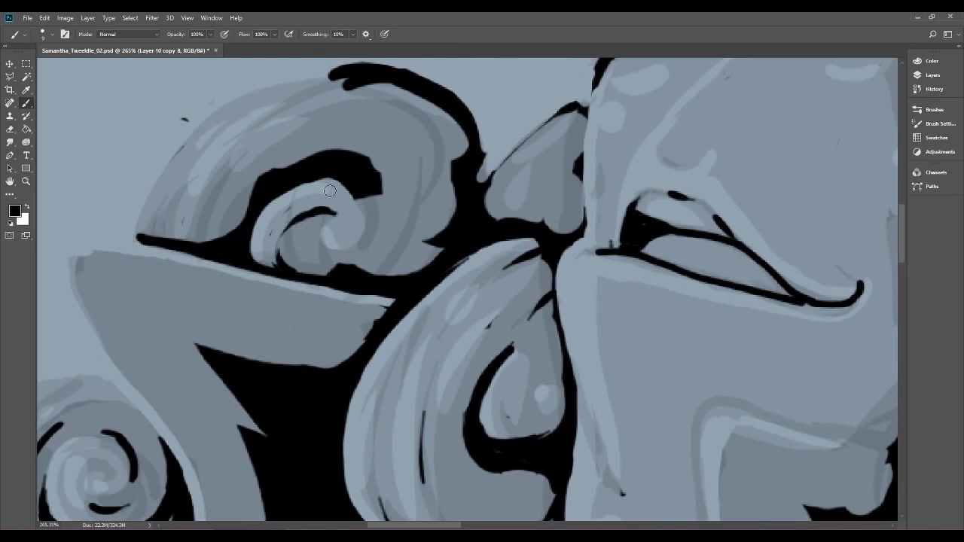
mouse_move(353, 193)
left_mouse_down()
mouse_move(369, 223)
mouse_move(378, 176)
mouse_move(369, 165)
mouse_move(371, 214)
mouse_move(361, 174)
mouse_move(375, 202)
left_mouse_up()
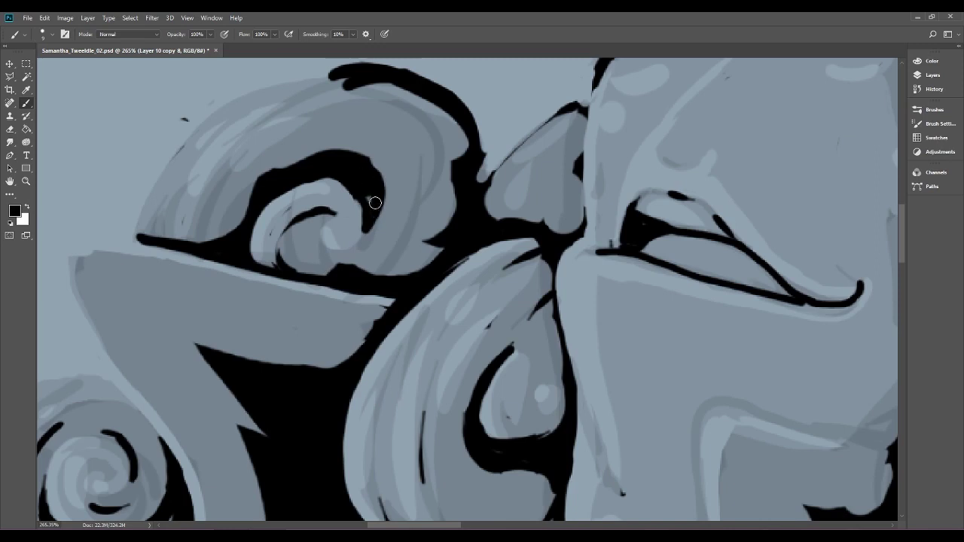
mouse_move(314, 153)
left_mouse_down()
mouse_move(260, 202)
mouse_move(317, 167)
left_mouse_up()
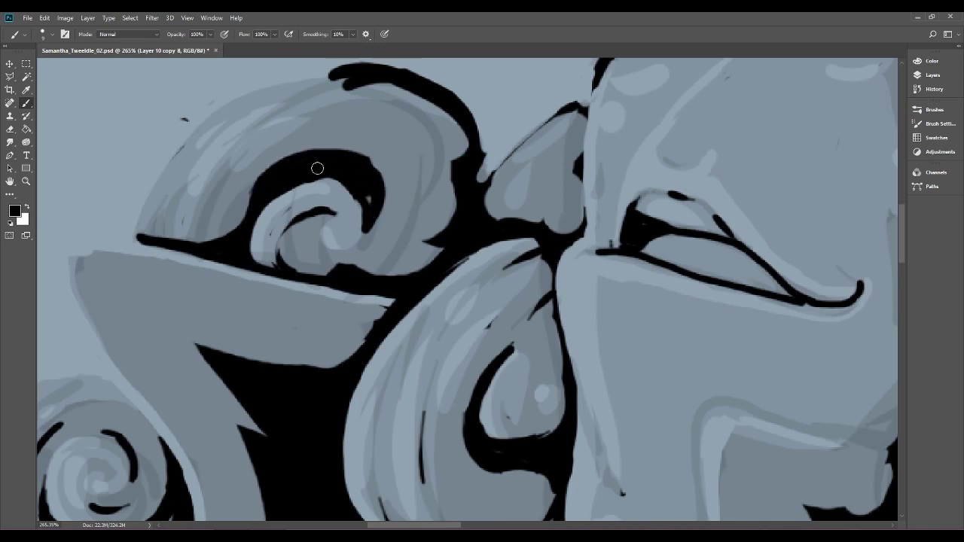
mouse_move(317, 226)
left_mouse_down()
mouse_move(327, 253)
mouse_move(369, 224)
left_mouse_up()
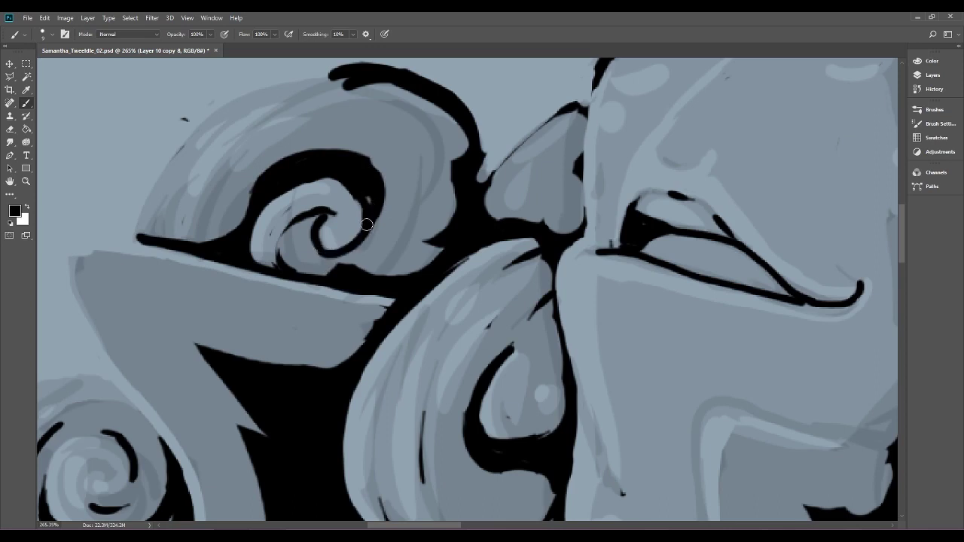
left_click_drag(363, 277, 400, 246)
Erase the rough outer contour of the curl above the collar tip and repaint it as a smooth black line.
key("e")
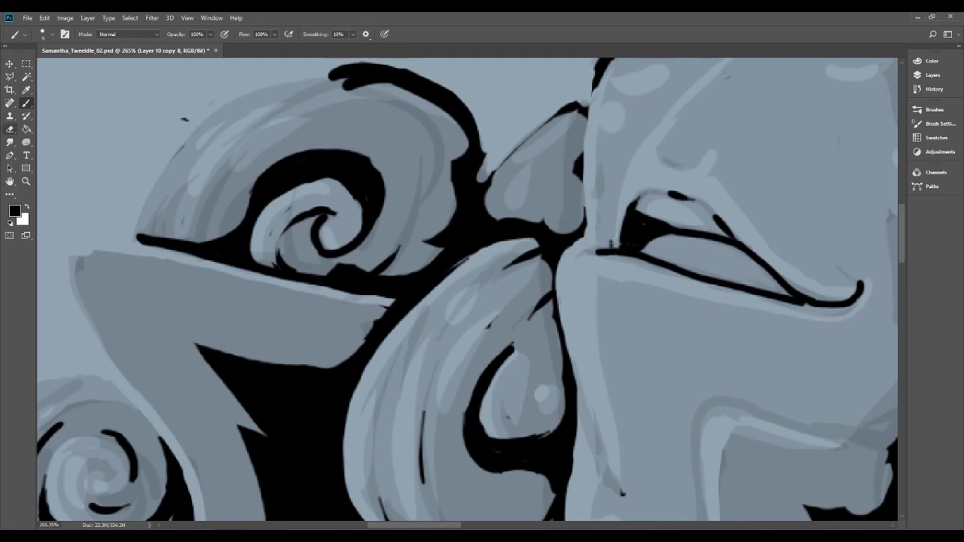
mouse_move(436, 241)
left_mouse_down()
mouse_move(413, 254)
mouse_move(433, 239)
mouse_move(452, 178)
mouse_move(446, 135)
mouse_move(424, 107)
mouse_move(332, 79)
left_mouse_up()
left_click_drag(452, 204, 312, 331)
mouse_move(167, 209)
left_mouse_down()
mouse_move(264, 199)
mouse_move(307, 215)
mouse_move(335, 241)
left_mouse_up()
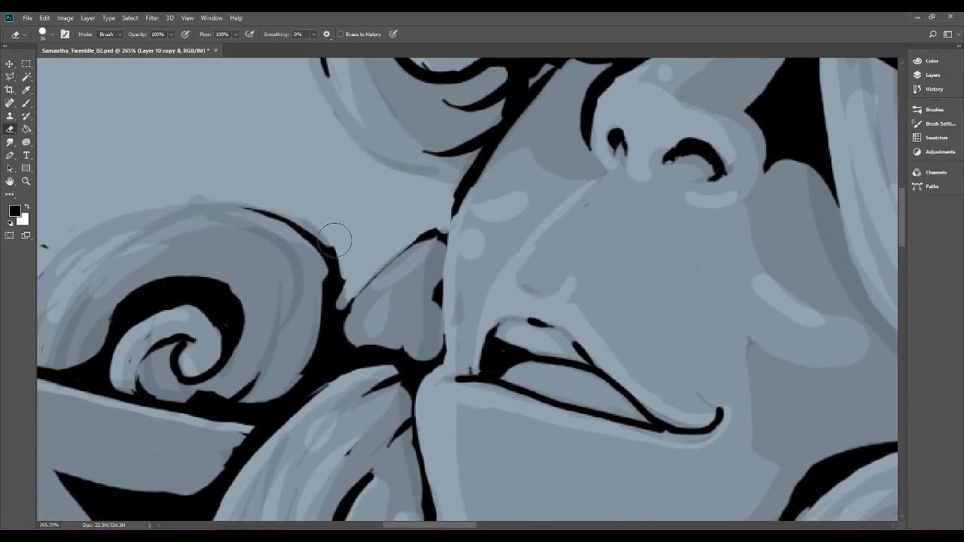
left_click(27, 103)
mouse_move(257, 212)
left_mouse_down()
mouse_move(313, 231)
mouse_move(343, 287)
mouse_move(306, 238)
mouse_move(250, 211)
left_mouse_up()
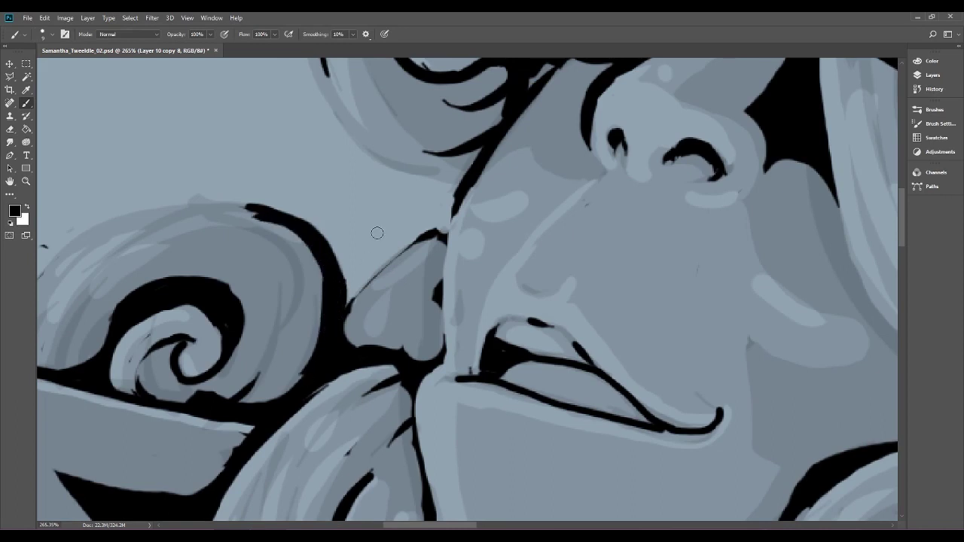
Erase the black outline from the small lock of hair between the curl and the face.
key("e")
mouse_move(384, 280)
left_mouse_down()
mouse_move(370, 324)
mouse_move(378, 285)
mouse_move(360, 326)
mouse_move(399, 260)
mouse_move(396, 280)
mouse_move(412, 268)
mouse_move(431, 220)
mouse_move(439, 326)
mouse_move(448, 244)
mouse_move(458, 330)
left_mouse_up()
left_click(365, 322)
mouse_move(365, 322)
left_mouse_down()
mouse_move(422, 350)
mouse_move(402, 343)
mouse_move(432, 338)
mouse_move(443, 310)
left_mouse_up()
scroll(574, 340, "down", 5)
scroll(587, 351, "up", 4)
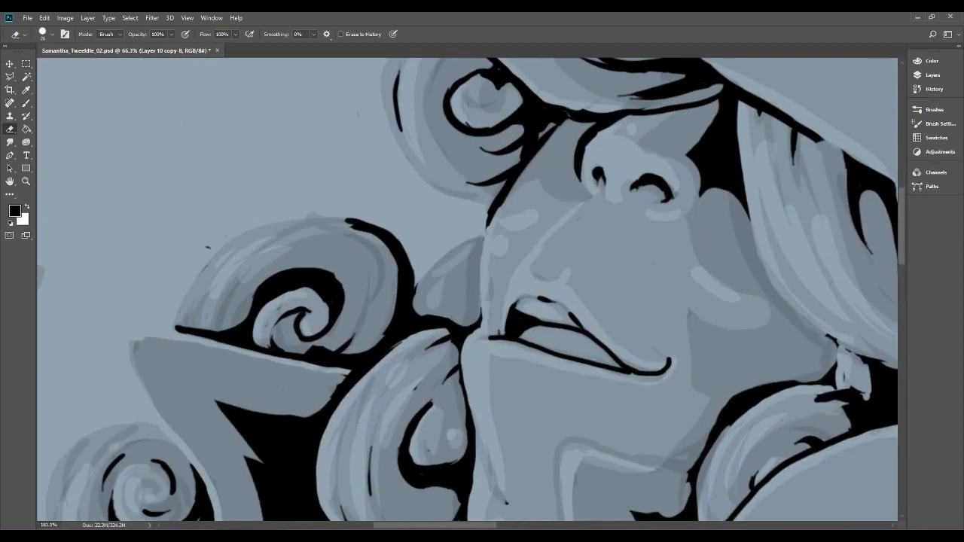
Paint a black contour along the edge of the face, from beside the mouth up toward the cheek.
left_click(27, 103)
mouse_move(471, 312)
left_mouse_down()
mouse_move(475, 326)
mouse_move(478, 243)
mouse_move(505, 219)
left_mouse_up()
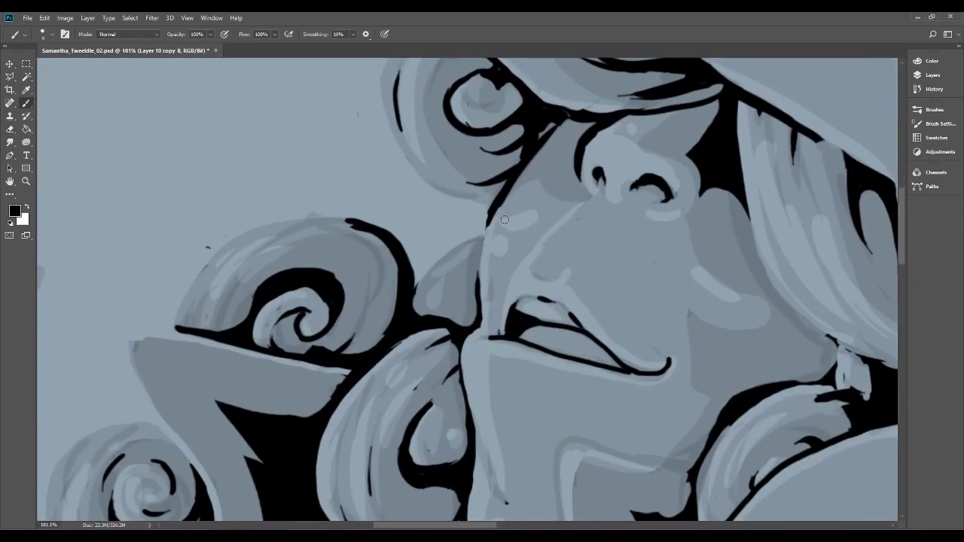
left_click_drag(478, 282, 508, 201)
left_click_drag(481, 255, 494, 219)
left_click_drag(571, 301, 475, 301)
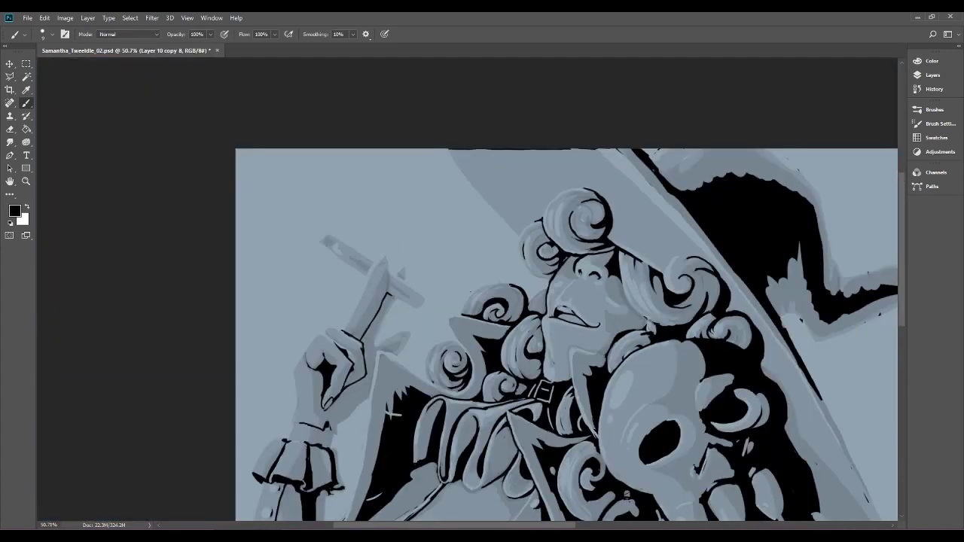
left_click_drag(591, 280, 667, 280)
scroll(522, 299, "up", 2)
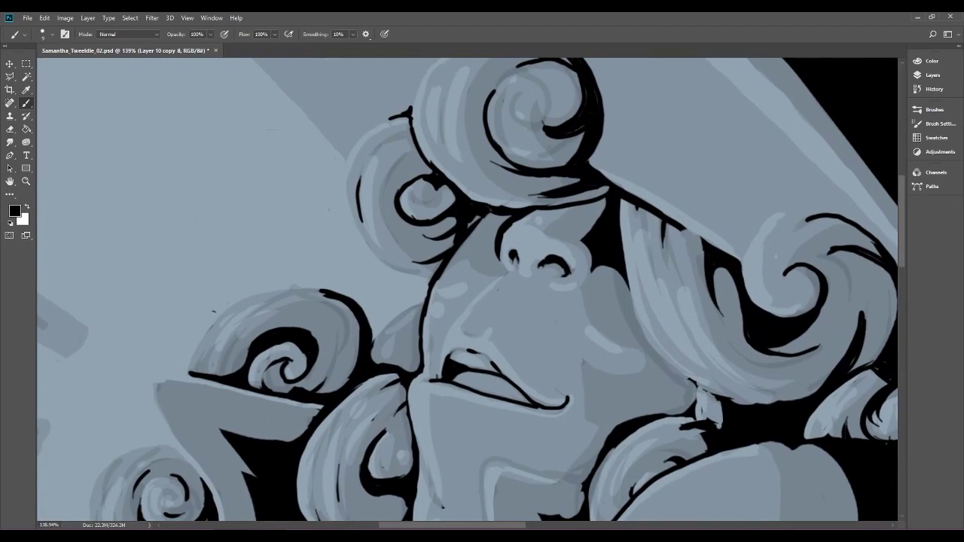
Erase the upper part of the face-edge contour between the small lock and the upper curl, and taper the remaining line's end.
scroll(523, 299, "up", 3)
key("e")
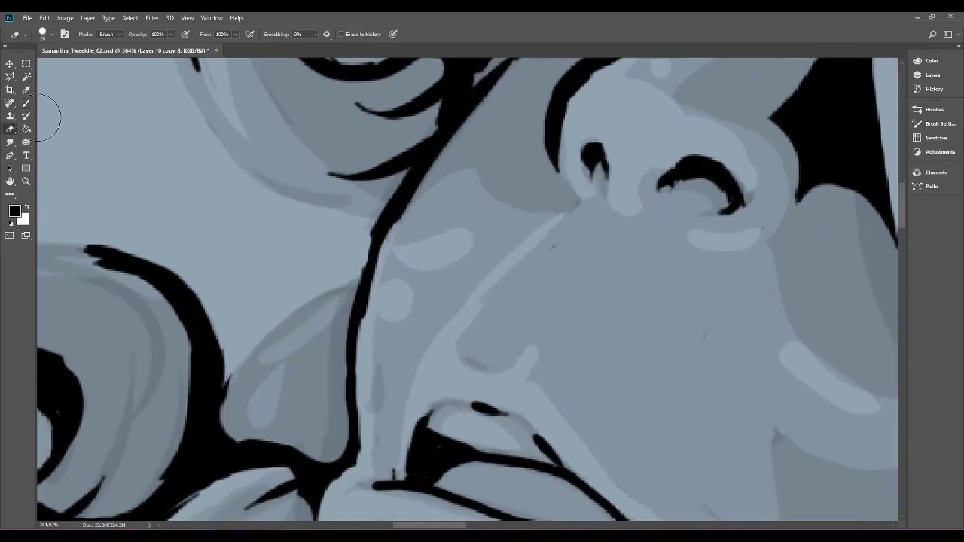
mouse_move(382, 324)
left_mouse_down()
mouse_move(398, 266)
mouse_move(382, 279)
mouse_move(383, 297)
mouse_move(404, 249)
mouse_move(370, 276)
mouse_move(365, 262)
mouse_move(385, 226)
mouse_move(426, 209)
mouse_move(370, 267)
mouse_move(426, 248)
left_mouse_up()
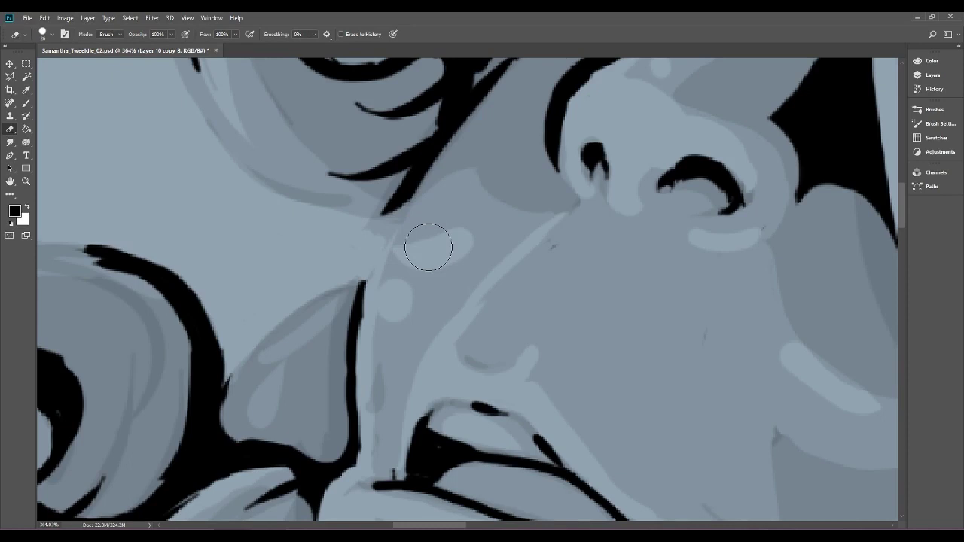
key("b")
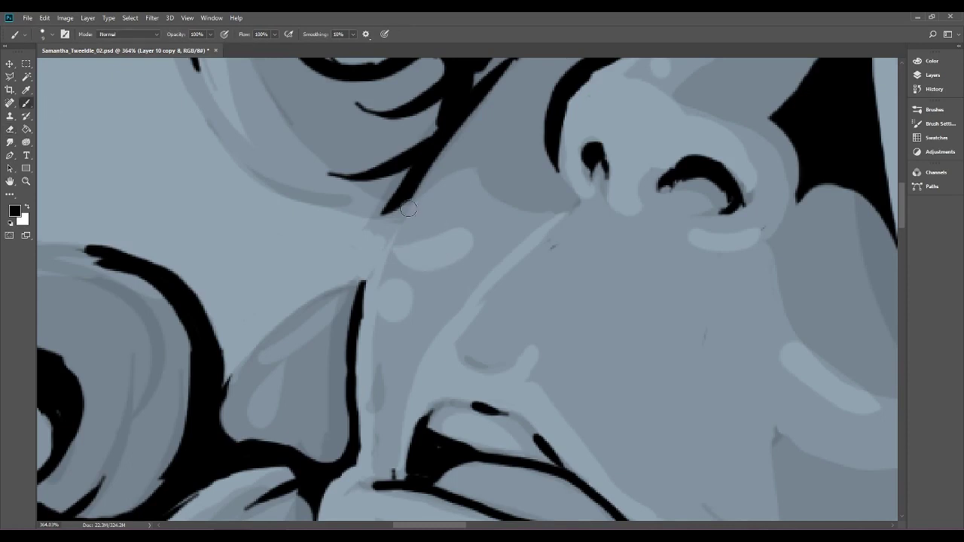
left_click_drag(364, 286, 366, 280)
left_click_drag(427, 344, 324, 345)
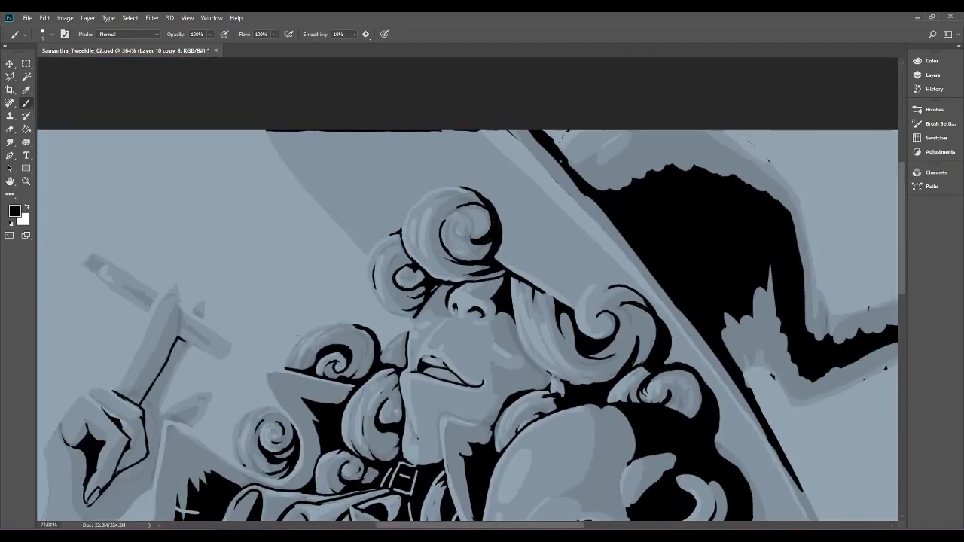
left_click_drag(427, 345, 500, 217)
scroll(263, 384, "down", 5)
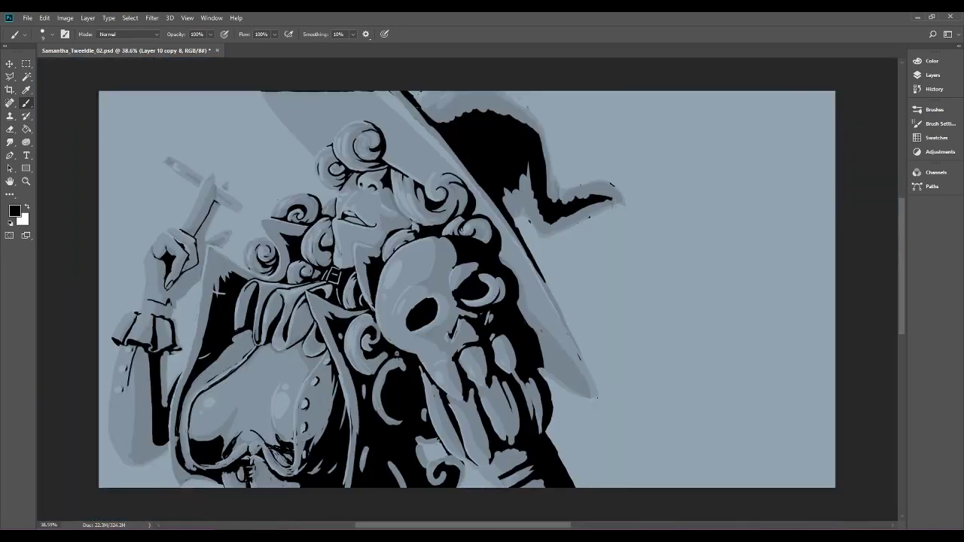
Paint tapered black strand marks into the small lock of hair beside the mouth.
scroll(466, 352, "up", 6)
left_click_drag(324, 249, 605, 335)
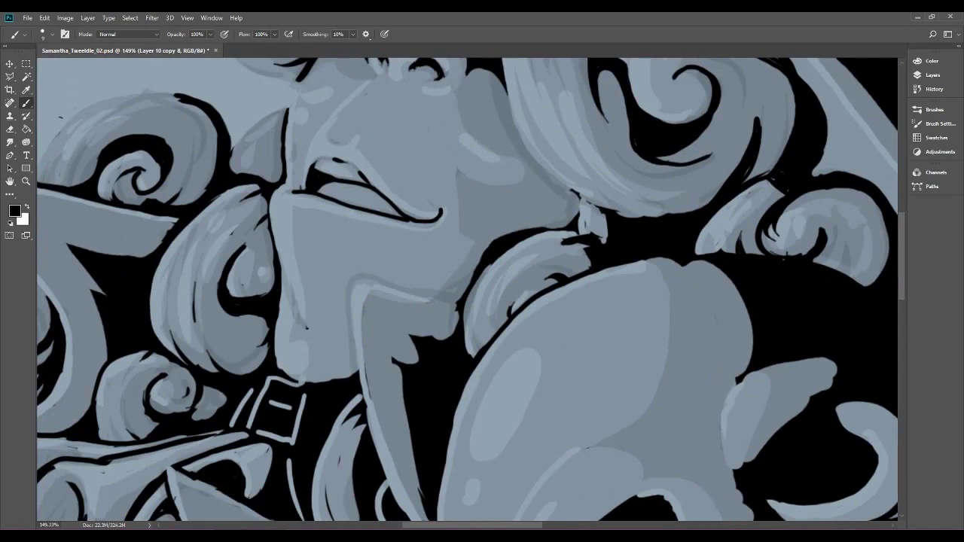
left_click_drag(422, 226, 490, 226)
left_click_drag(452, 271, 529, 303)
left_click_drag(435, 182, 408, 211)
mouse_move(376, 266)
left_mouse_down()
mouse_move(404, 242)
mouse_move(348, 215)
left_mouse_up()
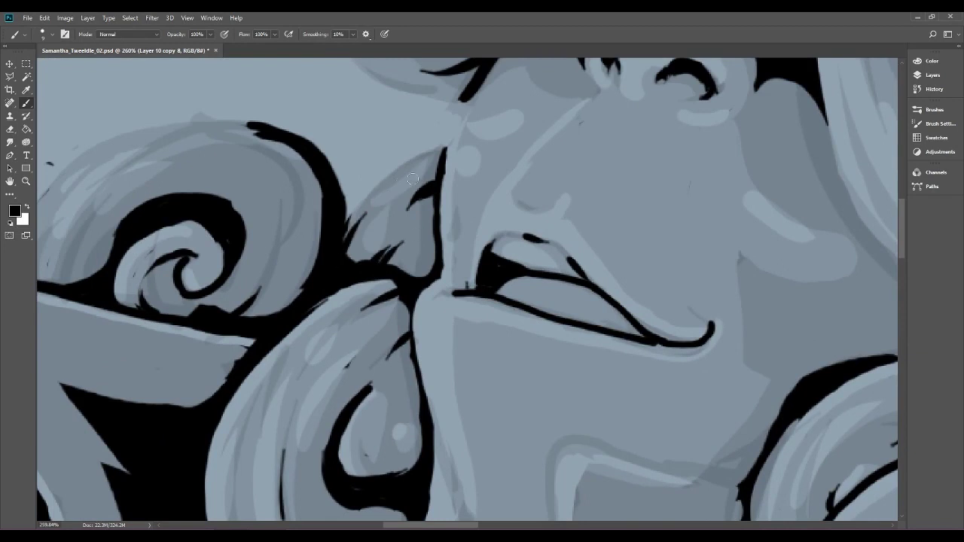
left_click_drag(373, 264, 408, 236)
Add tapered black strand lines at the base and inner edge of the curl above the collar tip.
mouse_move(410, 320)
left_mouse_down()
mouse_move(316, 306)
mouse_move(323, 262)
left_mouse_up()
left_click_drag(300, 315, 317, 283)
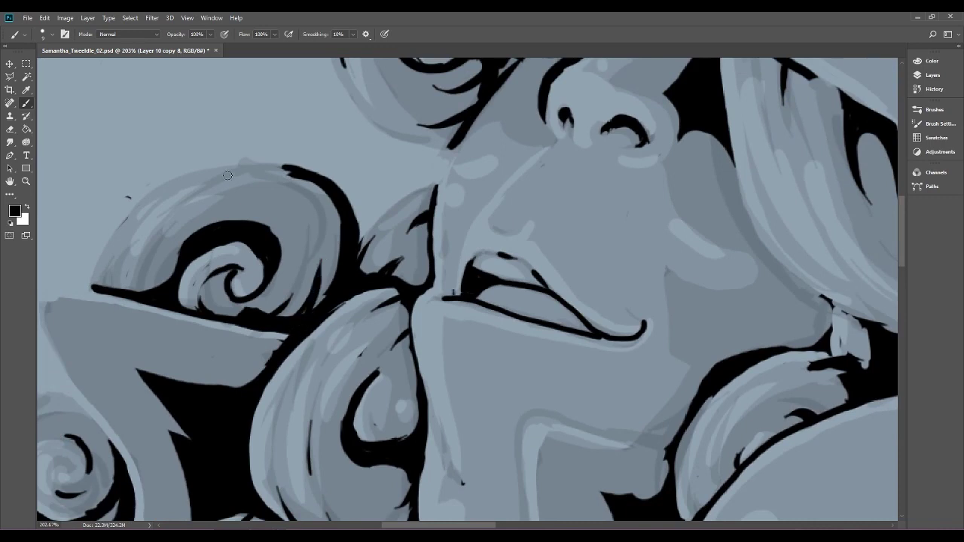
mouse_move(111, 294)
left_mouse_down()
mouse_move(131, 237)
mouse_move(152, 220)
mouse_move(108, 291)
mouse_move(119, 260)
left_mouse_up()
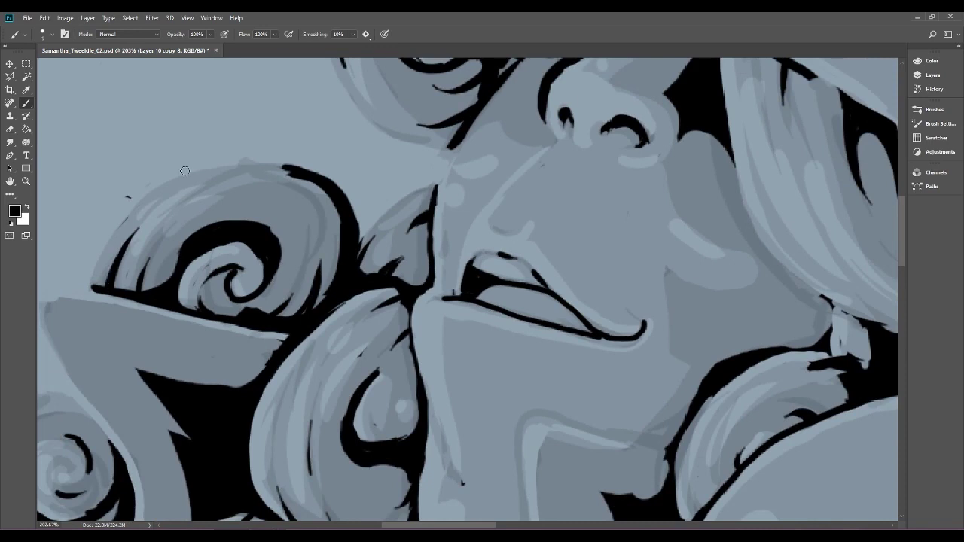
left_click_drag(317, 211, 322, 226)
left_click_drag(495, 340, 415, 342)
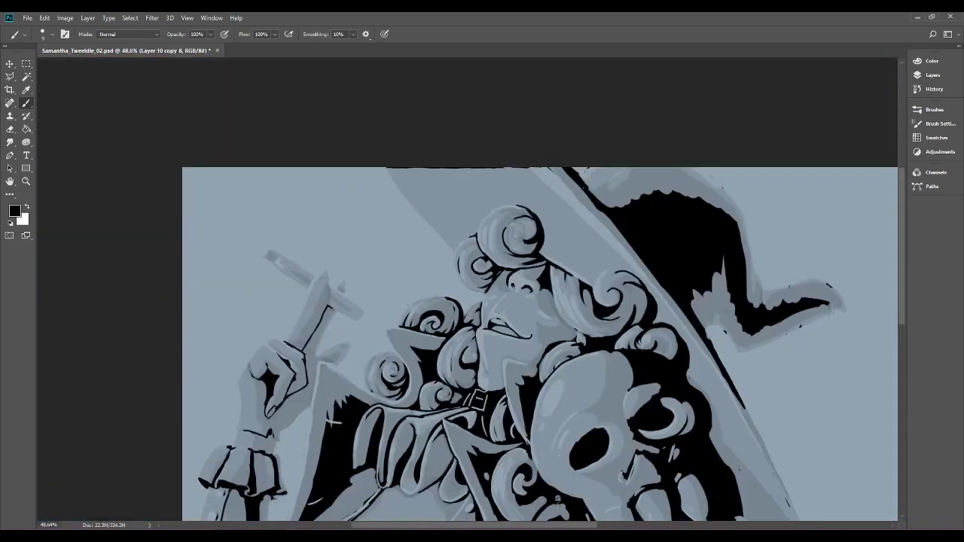
Add short black strand marks to the spiral curl beside the collar and the large curl beside the cheek.
scroll(383, 397, "up", 6)
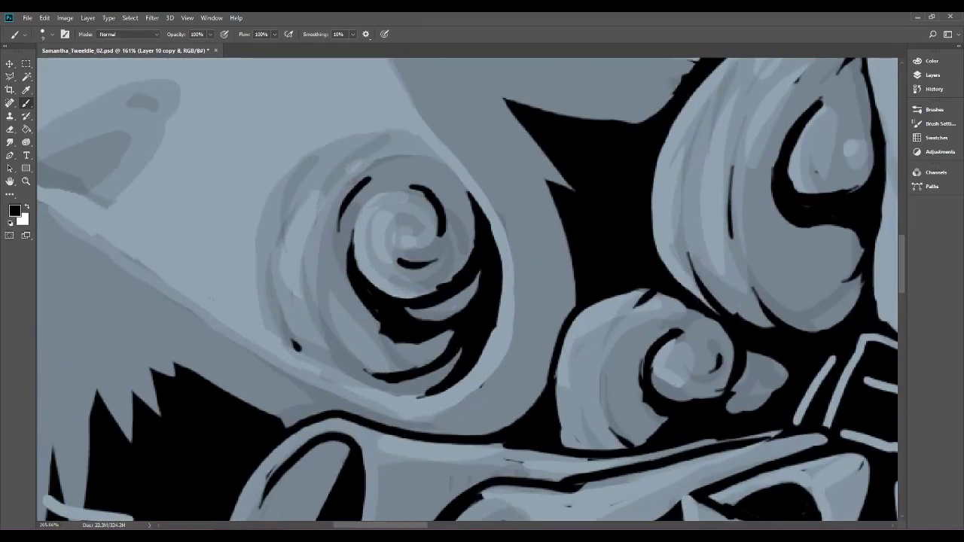
left_click_drag(351, 369, 332, 345)
left_click_drag(676, 295, 466, 293)
scroll(465, 293, "down", 1)
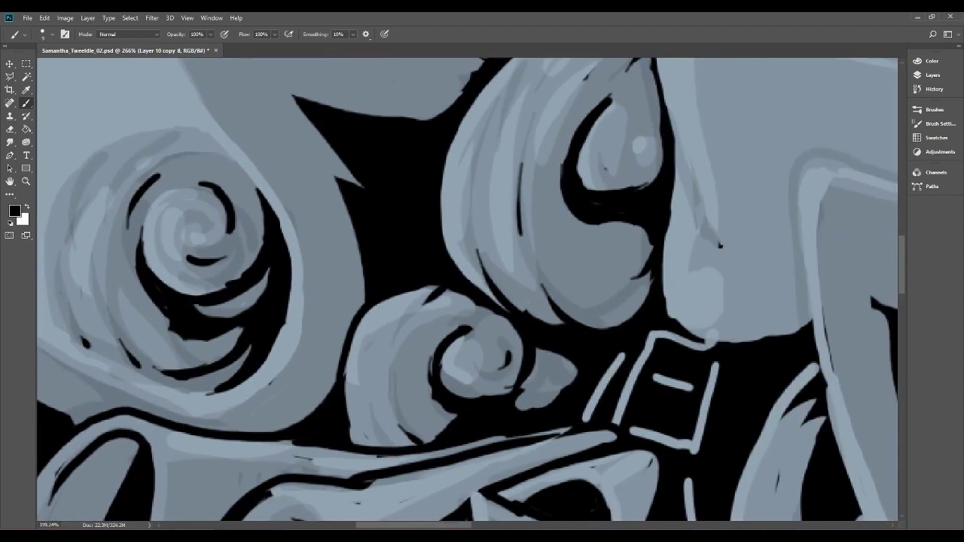
scroll(486, 339, "down", 3)
left_click_drag(485, 338, 256, 382)
scroll(580, 226, "up", 2)
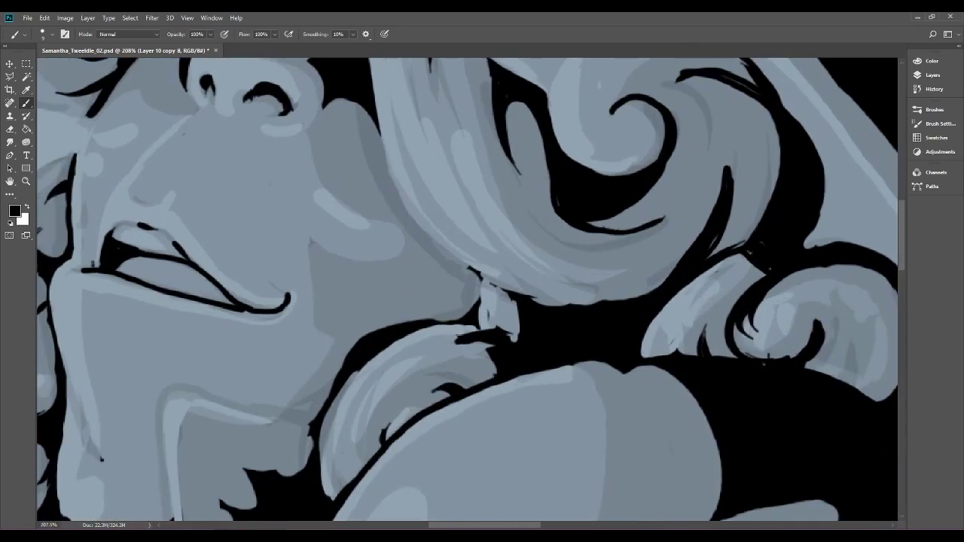
left_click_drag(657, 229, 619, 242)
scroll(467, 290, "down", 4)
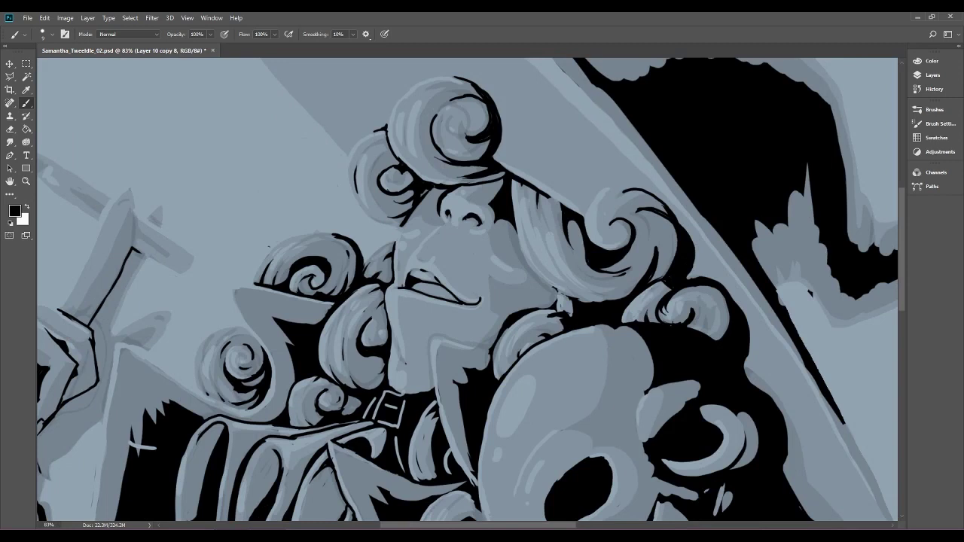
scroll(331, 106, "up", 2)
scroll(468, 290, "down", 4)
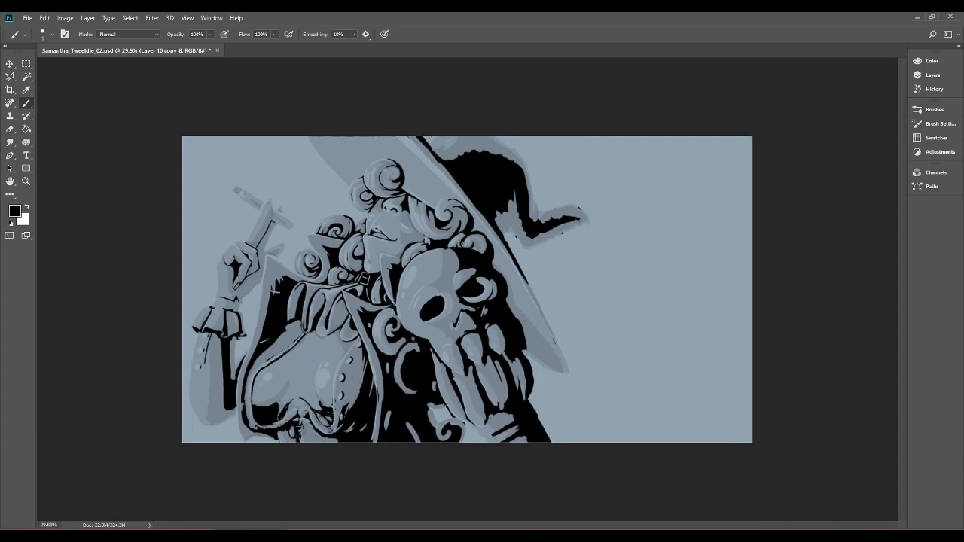
Erase stray black marks around the bodice's lower studs and clean up the inking along its curved lower trim.
scroll(351, 417, "up", 3)
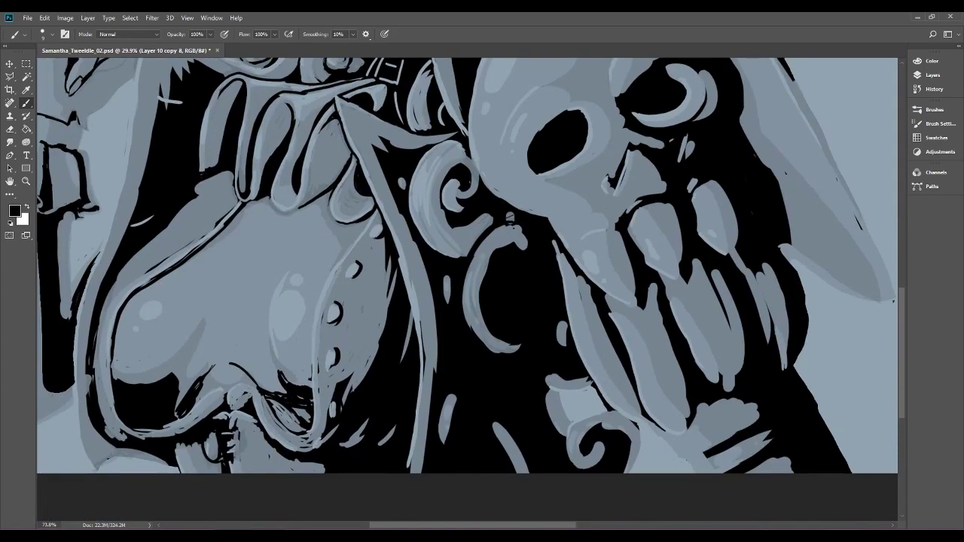
scroll(297, 348, "up", 3)
left_click(10, 129)
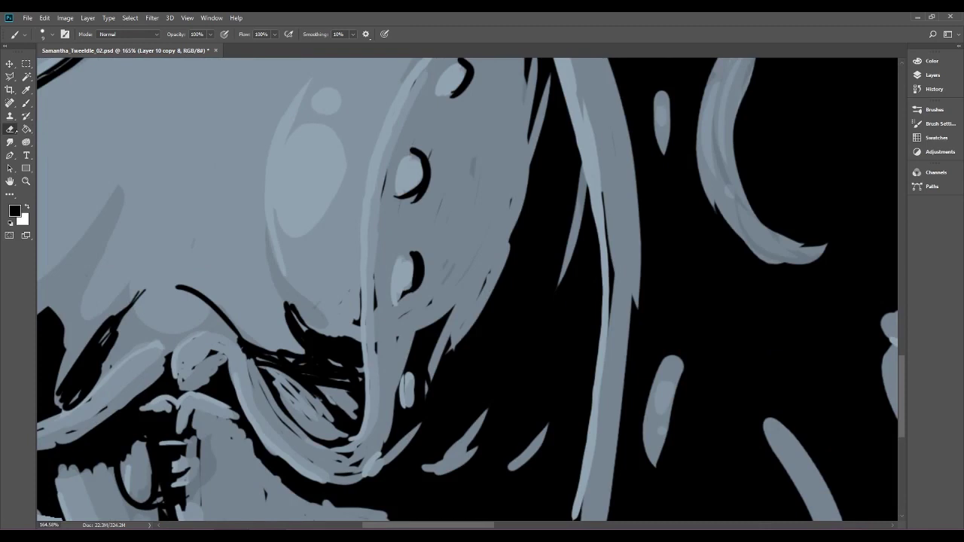
left_click_drag(357, 317, 359, 281)
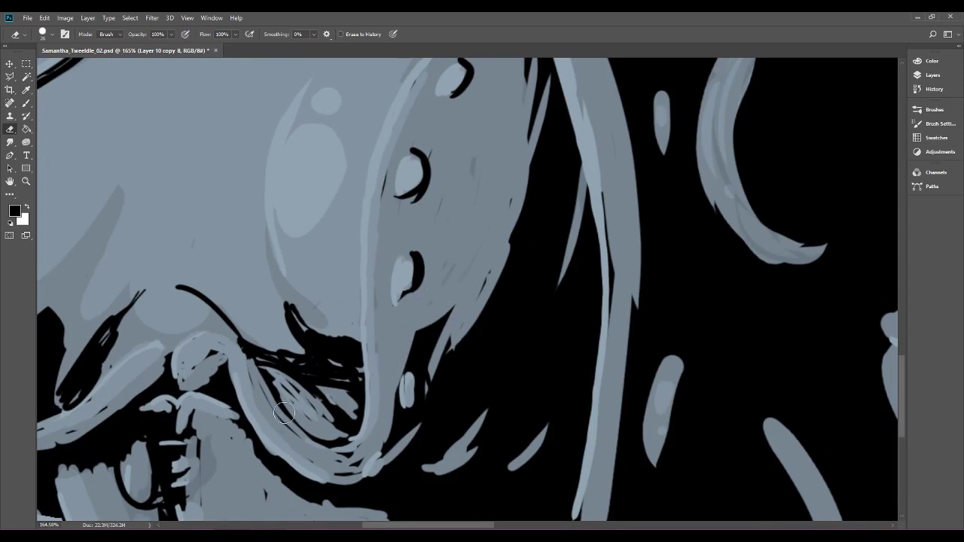
mouse_move(249, 373)
left_mouse_down()
mouse_move(296, 452)
mouse_move(270, 416)
mouse_move(316, 456)
mouse_move(367, 437)
mouse_move(318, 454)
mouse_move(331, 462)
mouse_move(373, 439)
mouse_move(337, 467)
mouse_move(367, 422)
mouse_move(338, 470)
left_mouse_up()
mouse_move(231, 354)
left_mouse_down()
mouse_move(214, 345)
mouse_move(185, 375)
mouse_move(140, 370)
mouse_move(414, 255)
left_mouse_up()
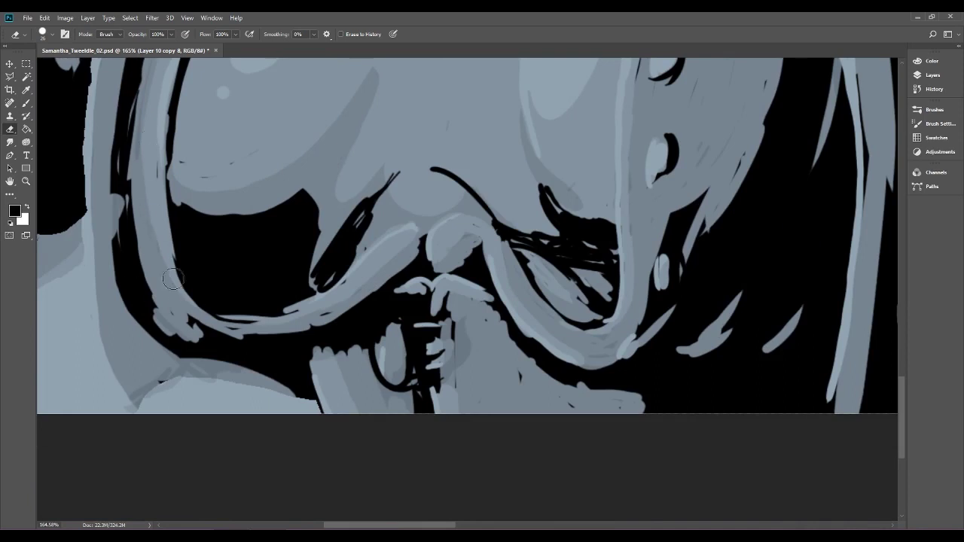
left_click_drag(197, 315, 312, 311)
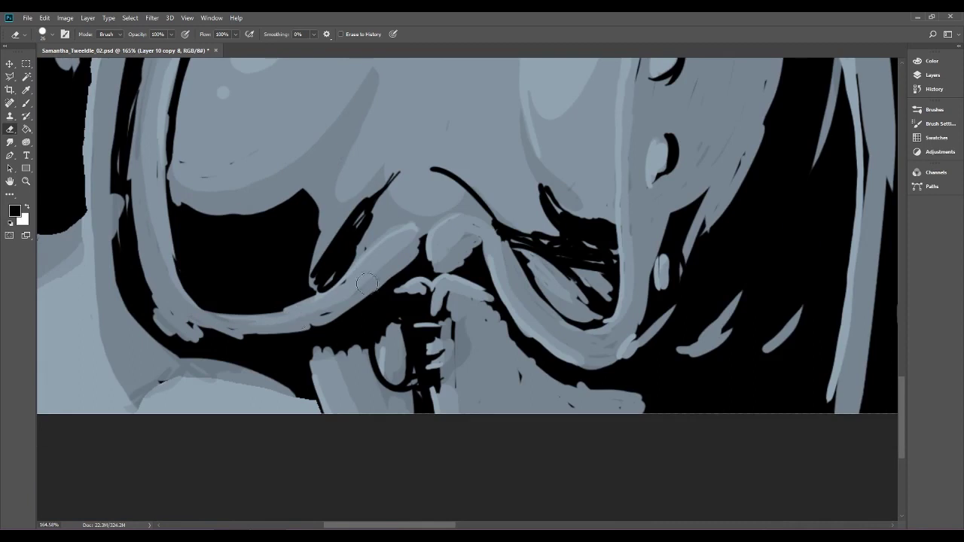
Thin the black hatching in the creases under the bust and erase stray specks beside the lower shadow.
scroll(422, 201, "down", 2)
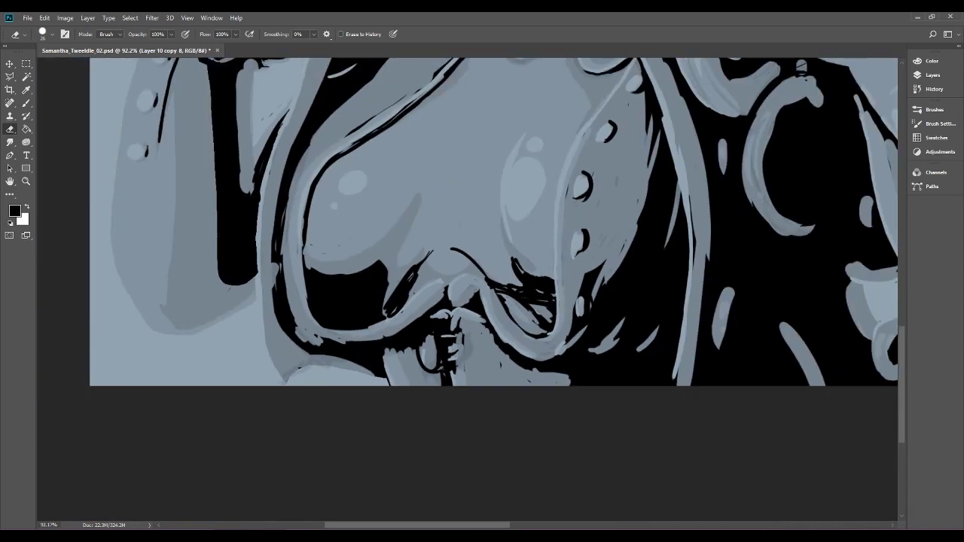
left_click_drag(400, 312, 407, 295)
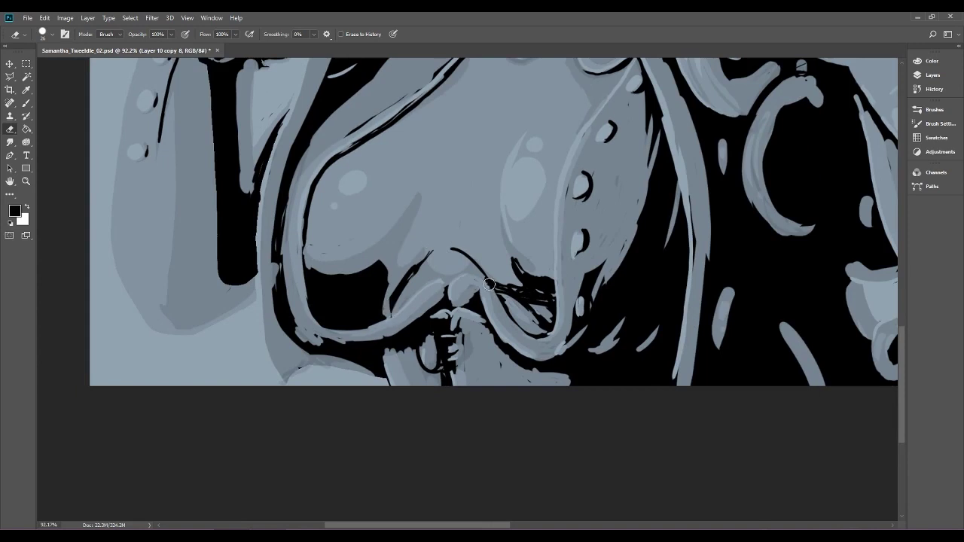
mouse_move(514, 308)
left_mouse_down()
mouse_move(524, 320)
mouse_move(548, 316)
left_mouse_up()
left_click_drag(523, 261, 555, 278)
left_click_drag(344, 238, 325, 252)
Paint a continuous black contour along the inner edge of the bodice trim and trim the arched line at its centre.
key("b")
left_click_drag(309, 268, 305, 246)
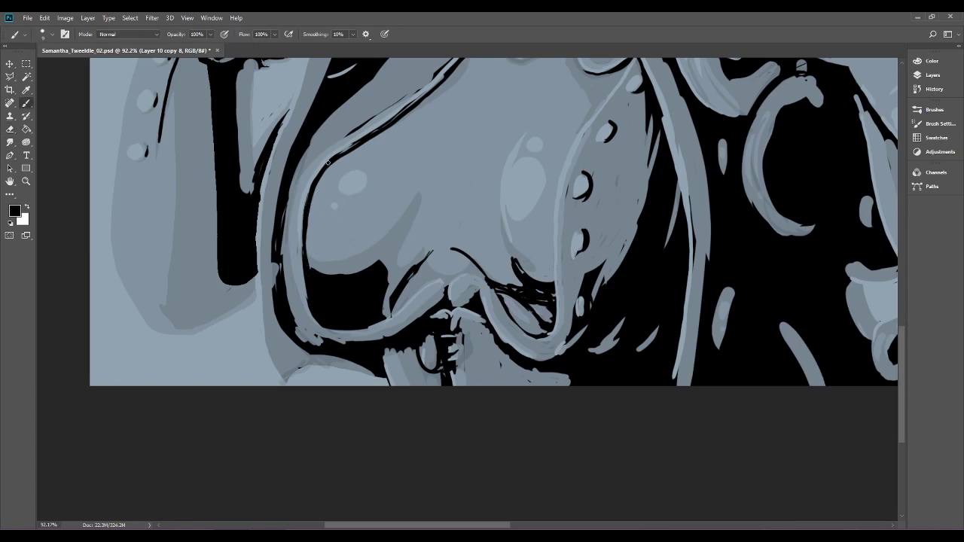
mouse_move(333, 158)
left_mouse_down()
mouse_move(293, 270)
mouse_move(398, 194)
left_mouse_up()
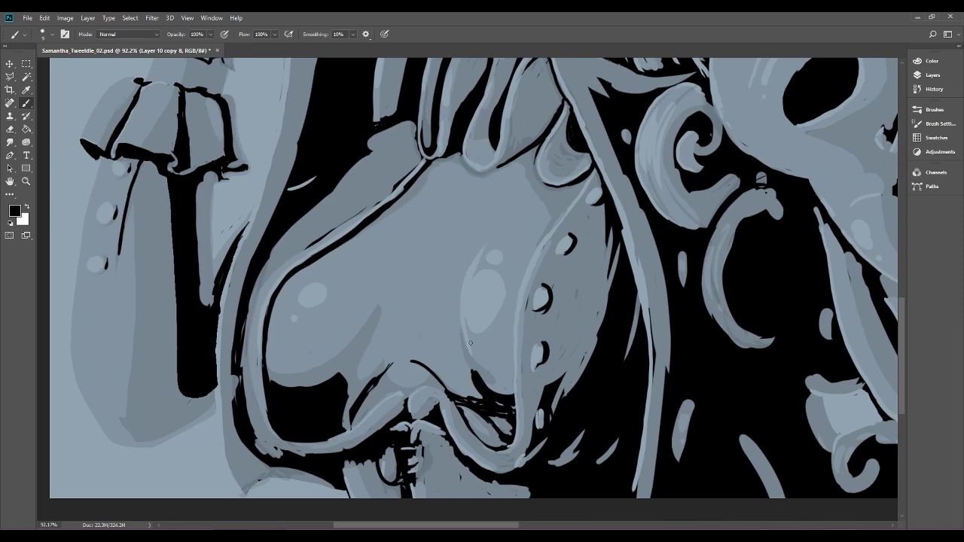
key("e")
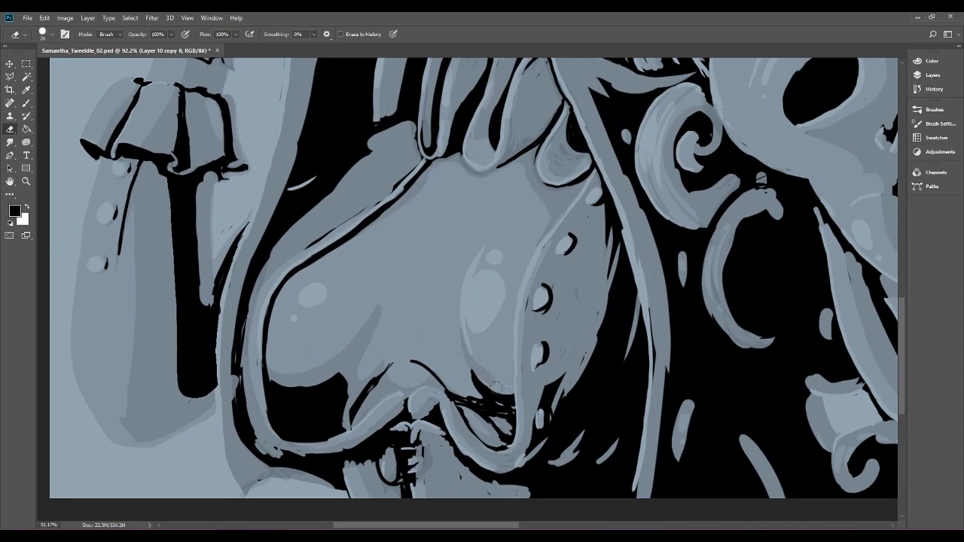
mouse_move(397, 358)
left_mouse_down()
mouse_move(382, 371)
mouse_move(429, 366)
left_mouse_up()
Paint black outlines along the lower edges of the ruffle folds above the chest.
scroll(495, 364, "down", 5)
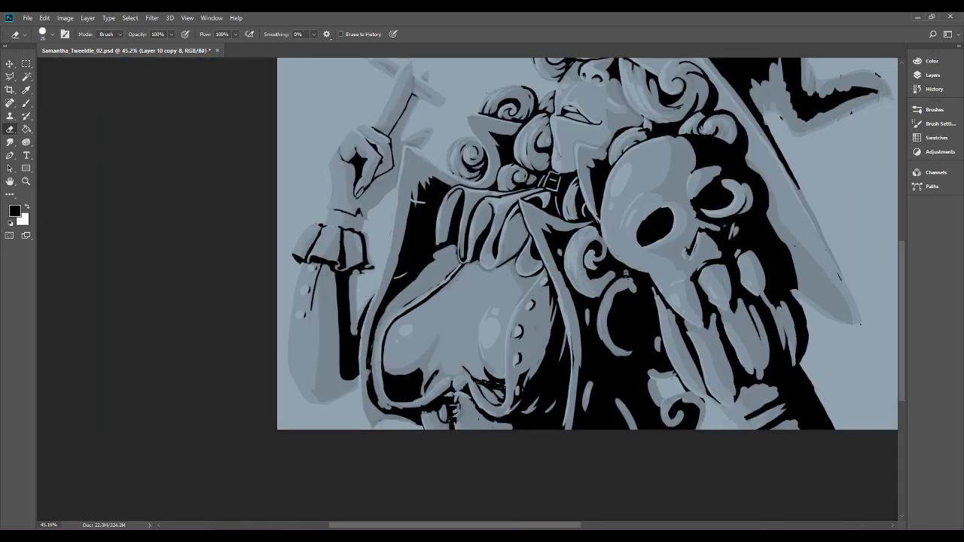
scroll(405, 332, "up", 3)
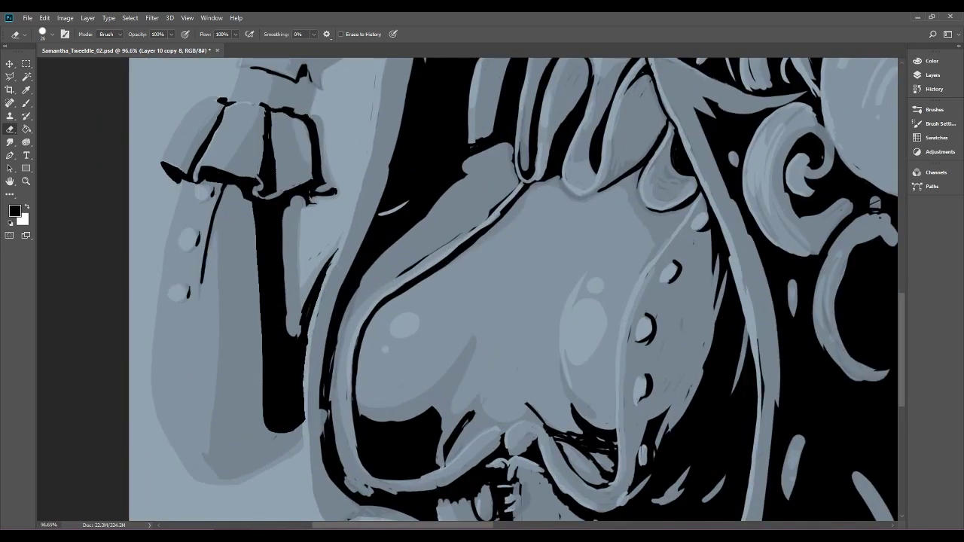
left_click_drag(409, 267, 300, 351)
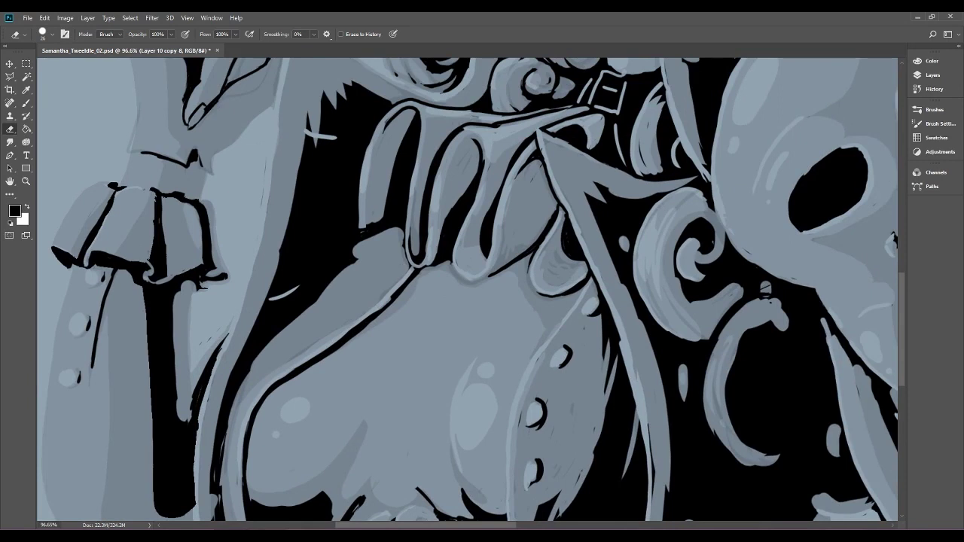
left_click(26, 104)
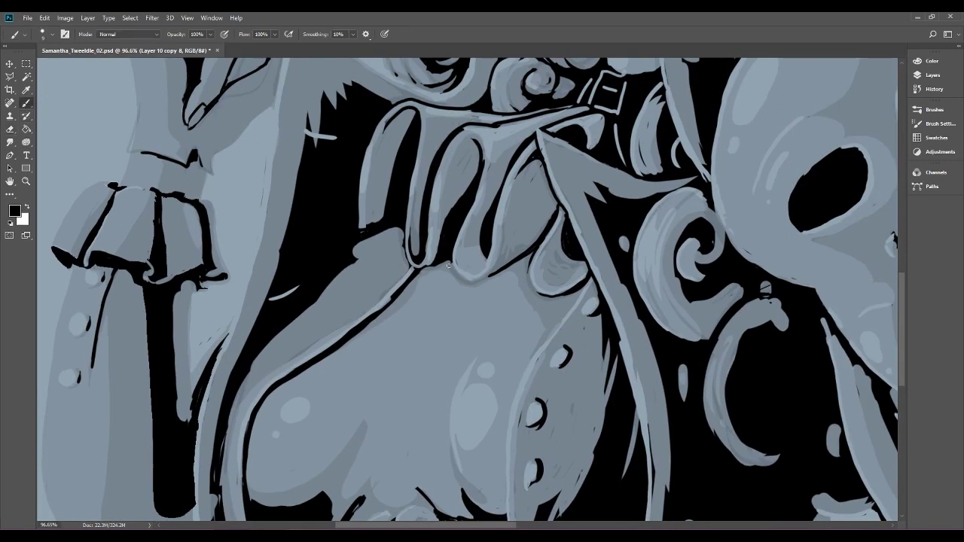
mouse_move(462, 281)
left_mouse_down()
mouse_move(507, 265)
mouse_move(547, 284)
left_mouse_up()
left_click_drag(569, 304, 588, 271)
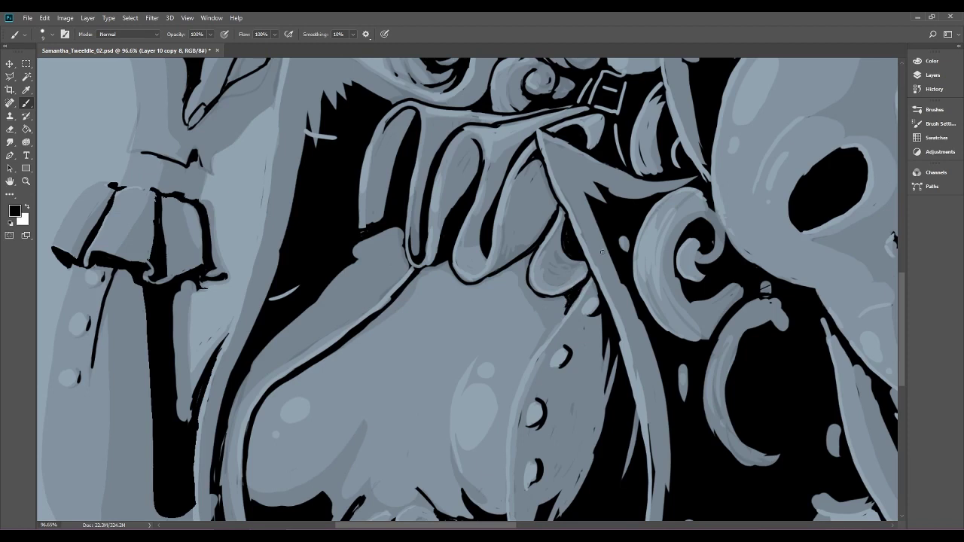
Erase the dark slit in the third long form below the skull and round off the forms' lower ends.
key("ctrl+Page_Down")
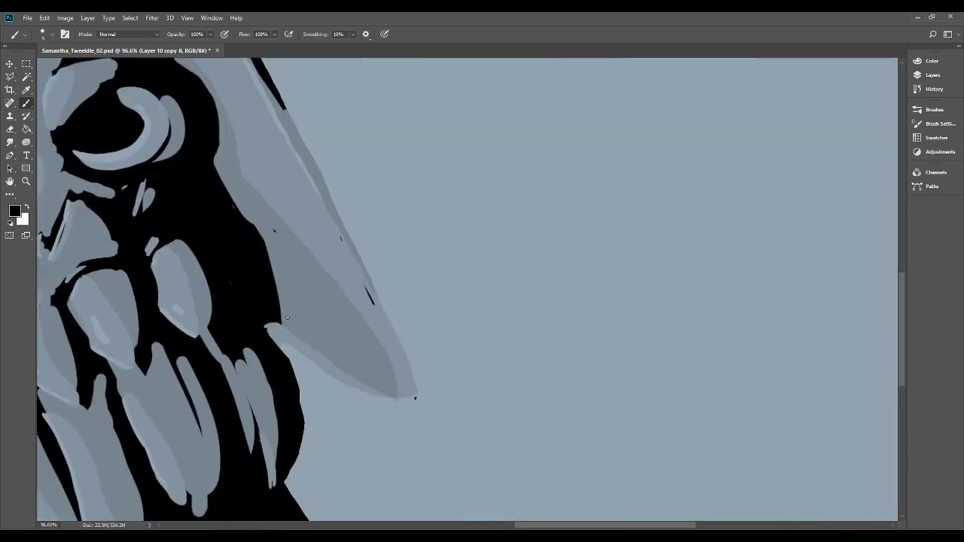
left_click_drag(326, 273, 540, 251)
mouse_move(426, 203)
left_mouse_down()
mouse_move(392, 203)
mouse_move(422, 203)
left_mouse_up()
left_click_drag(440, 317, 422, 213)
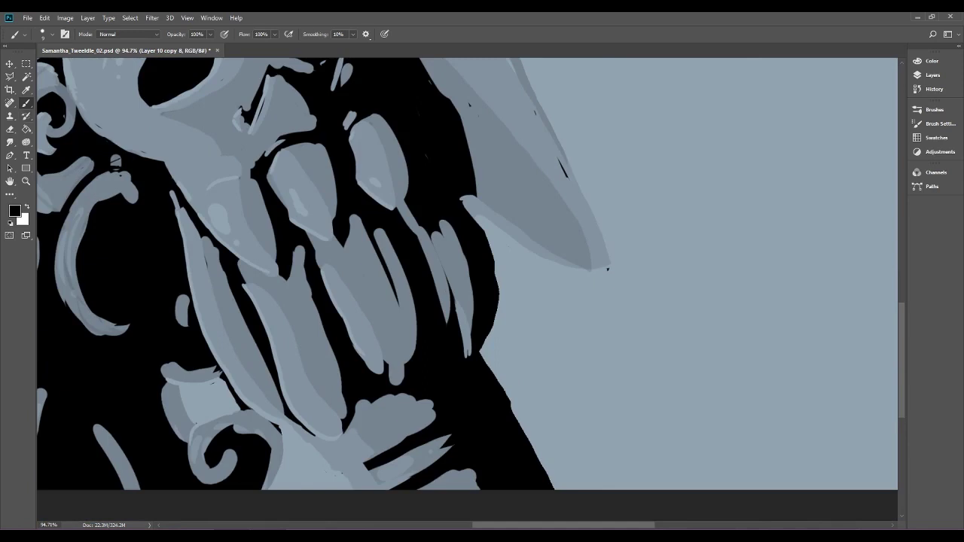
left_click(10, 129)
mouse_move(388, 275)
left_mouse_down()
mouse_move(376, 244)
mouse_move(390, 283)
mouse_move(363, 224)
left_mouse_up()
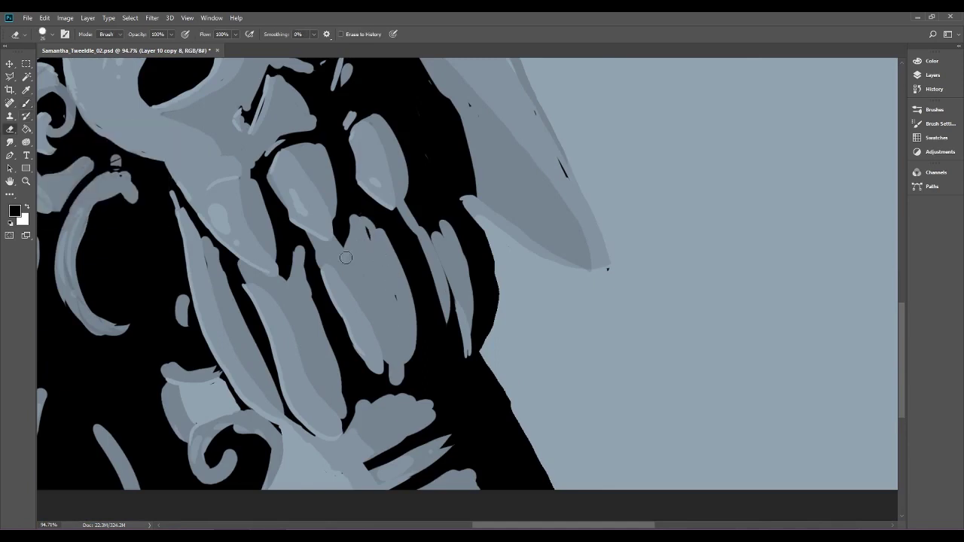
left_click_drag(396, 313, 390, 278)
mouse_move(377, 371)
left_mouse_down()
mouse_move(389, 372)
mouse_move(372, 359)
mouse_move(403, 373)
left_mouse_up()
left_click_drag(338, 433, 340, 426)
Paint tapered black slits into the lower ends of the two middle forms below the skull and the third form's upper end.
scroll(221, 329, "down", 5)
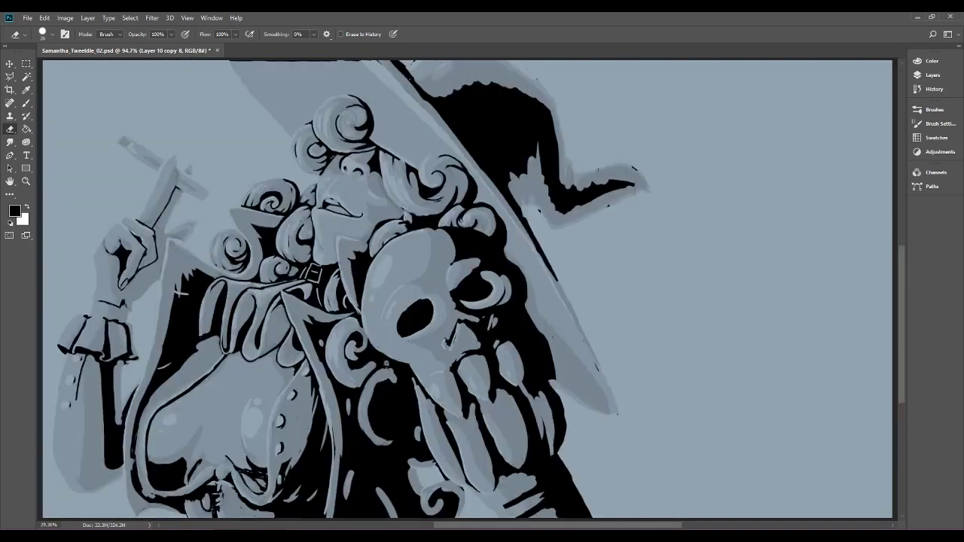
scroll(526, 357, "up", 8)
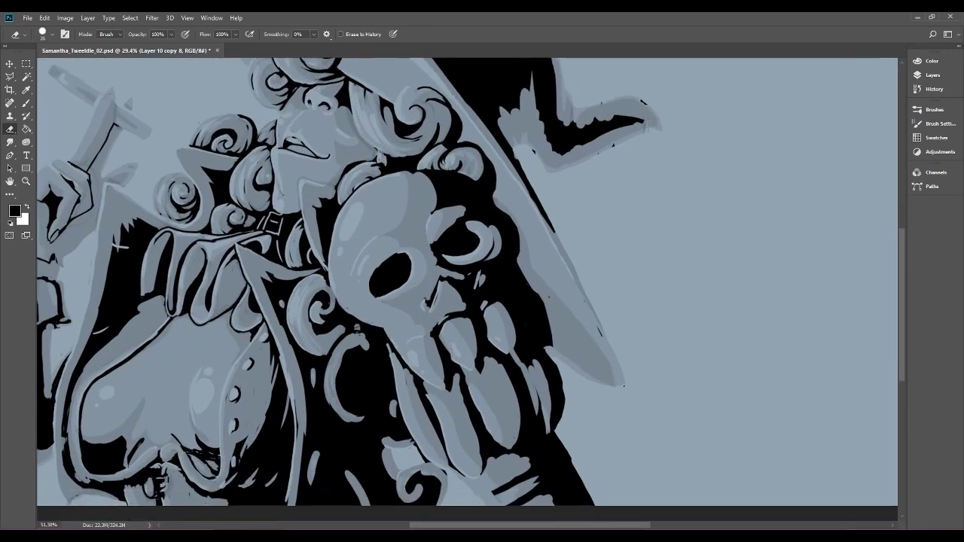
key("b")
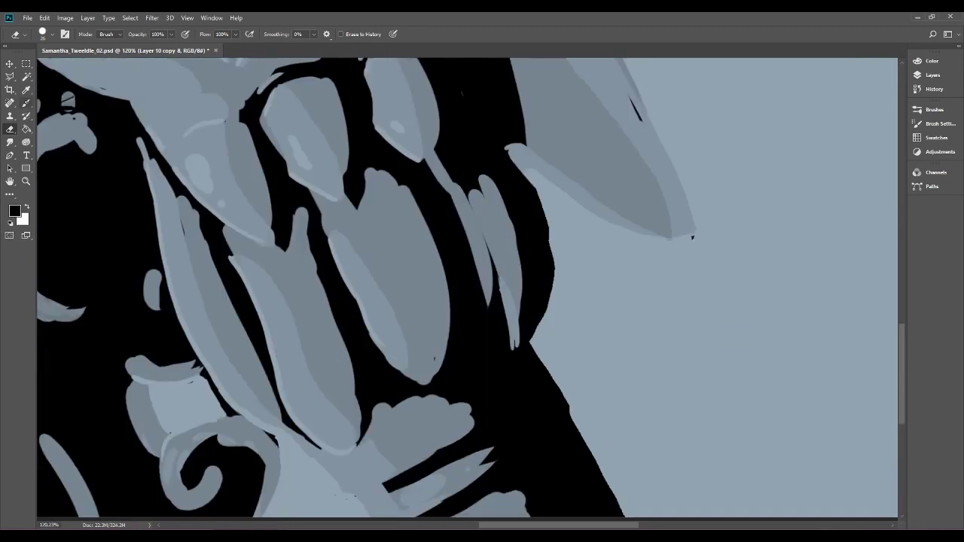
left_click_drag(426, 378, 422, 290)
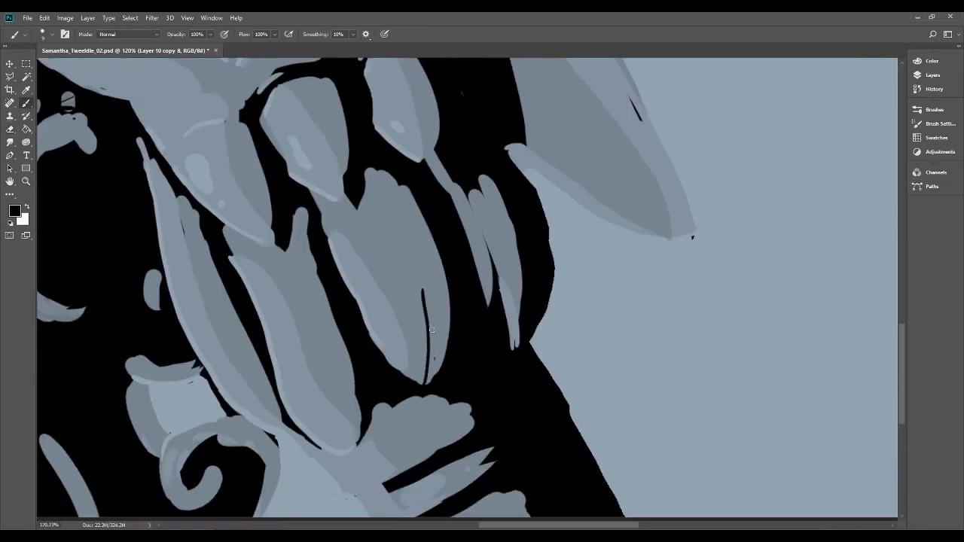
mouse_move(443, 360)
left_mouse_down()
mouse_move(422, 289)
mouse_move(437, 361)
mouse_move(431, 380)
left_mouse_up()
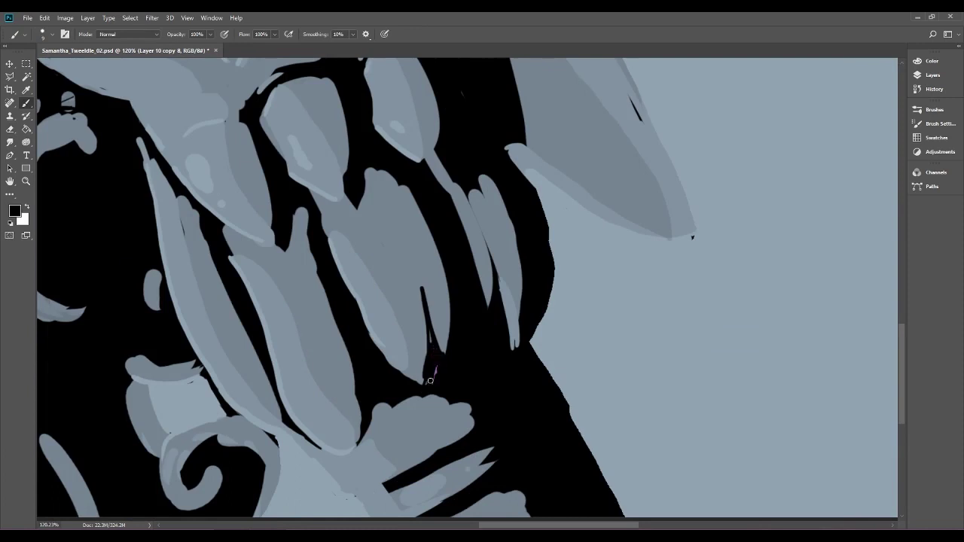
mouse_move(361, 422)
left_mouse_down()
mouse_move(331, 340)
mouse_move(357, 395)
left_mouse_up()
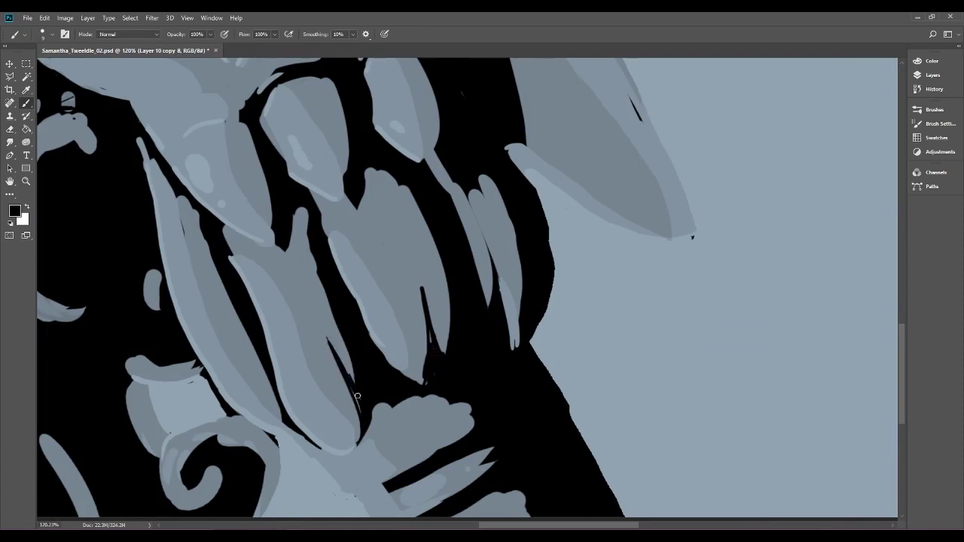
mouse_move(369, 163)
left_mouse_down()
mouse_move(394, 225)
mouse_move(381, 159)
mouse_move(392, 218)
left_mouse_up()
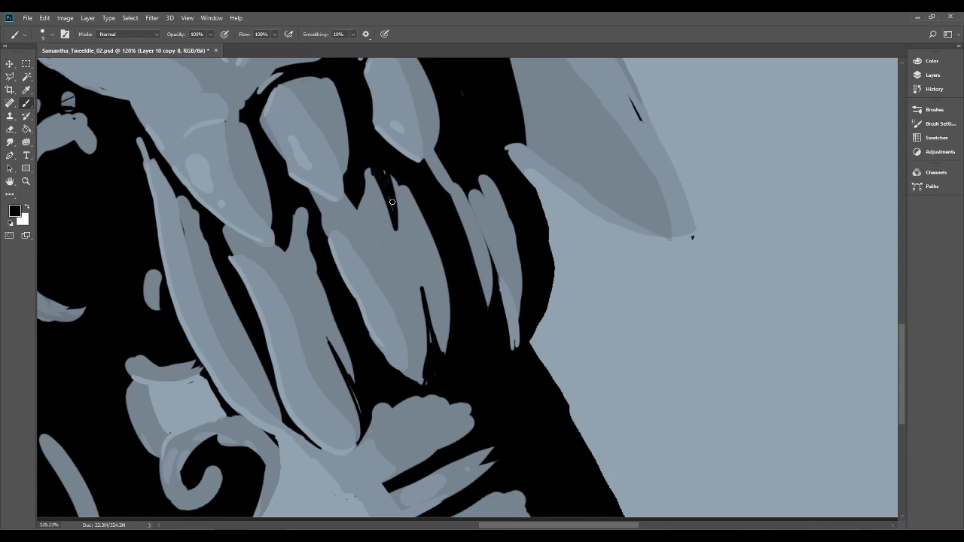
left_click_drag(405, 255, 398, 218)
Refine the two narrow outermost forms below the skull with black, sharpening their tips and the gap between them.
mouse_move(458, 187)
left_mouse_down()
mouse_move(480, 224)
mouse_move(470, 203)
mouse_move(477, 189)
mouse_move(482, 220)
mouse_move(486, 168)
left_mouse_up()
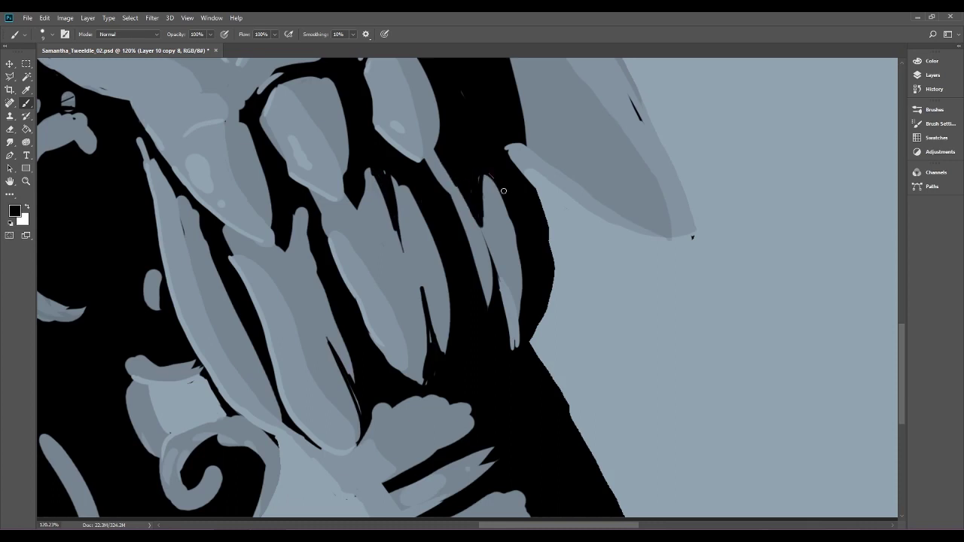
mouse_move(488, 319)
left_mouse_down()
mouse_move(492, 245)
mouse_move(511, 330)
mouse_move(500, 269)
left_mouse_up()
mouse_move(501, 268)
left_mouse_down()
mouse_move(514, 347)
mouse_move(524, 281)
left_mouse_up()
mouse_move(523, 337)
left_mouse_down()
mouse_move(509, 354)
mouse_move(514, 223)
left_mouse_up()
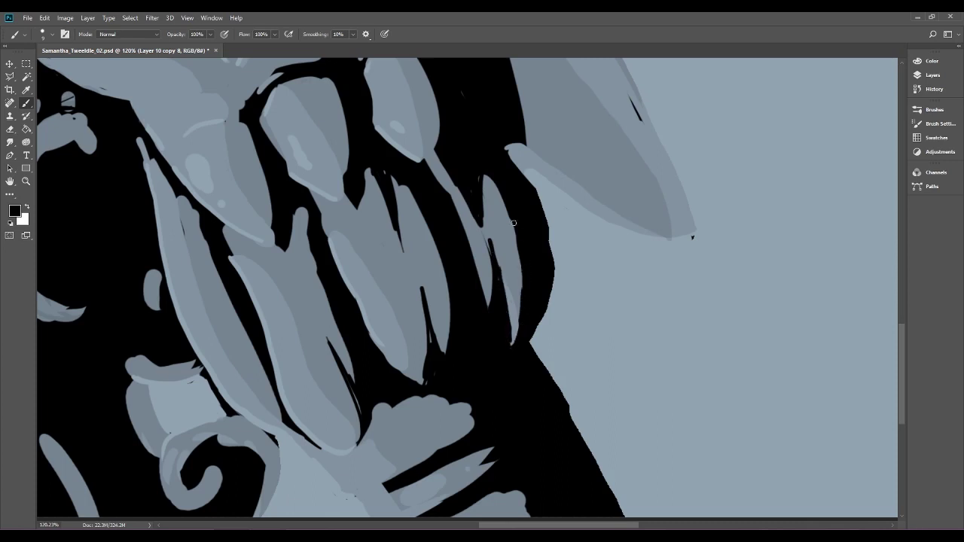
Paint black contour lines above the skull's middle teeth and a short crease mark on its large front tooth.
mouse_move(423, 166)
left_mouse_down()
mouse_move(444, 126)
mouse_move(380, 303)
left_mouse_up()
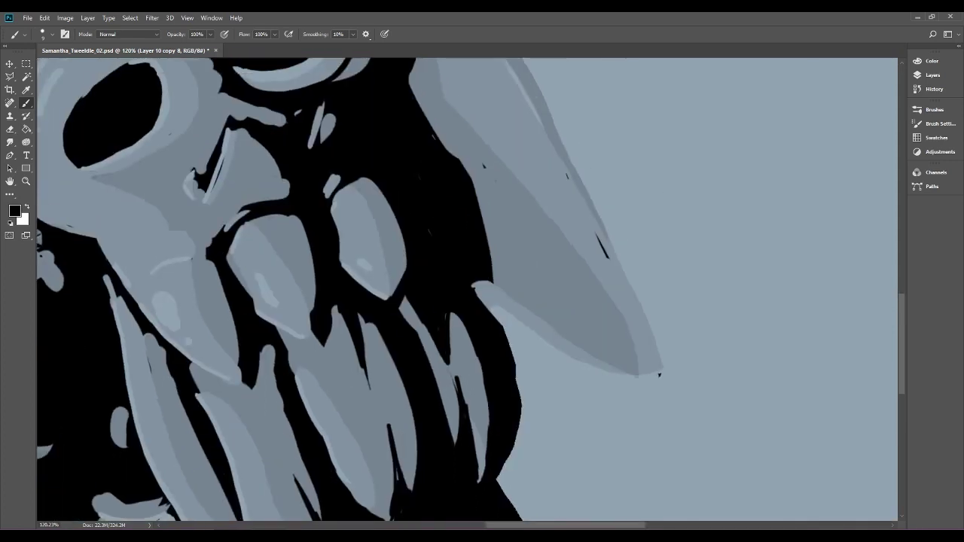
left_click_drag(225, 223, 253, 205)
left_click_drag(317, 195, 357, 167)
left_click_drag(167, 264, 146, 290)
Erase the thin black line along the inner edge of the skull's nose.
left_click_drag(205, 205, 195, 307)
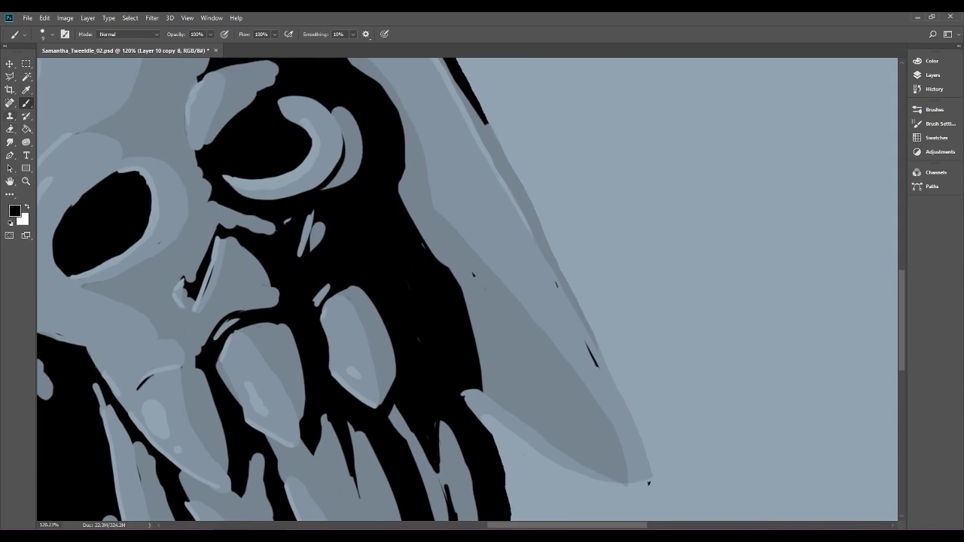
left_click(11, 129)
left_click_drag(220, 262, 208, 292)
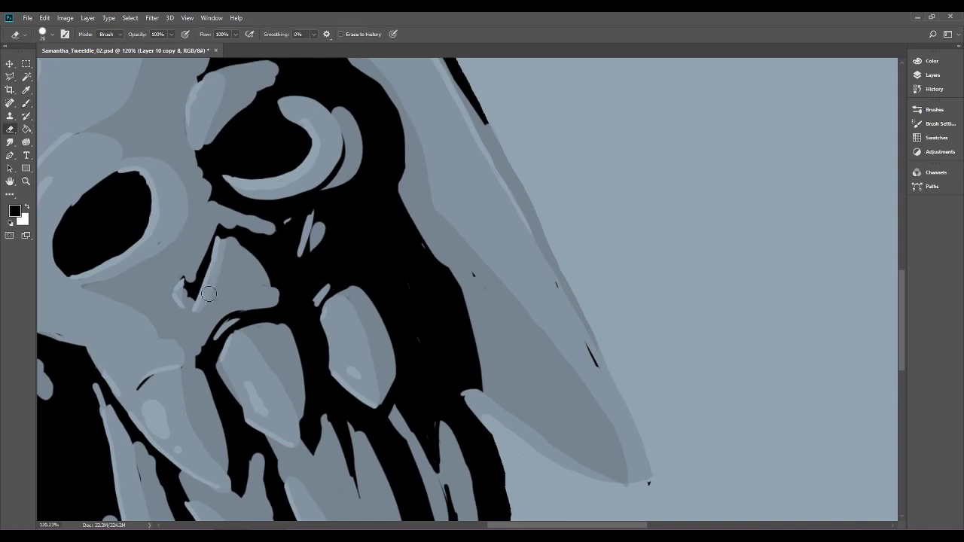
Erase ragged black edges around the skull's nose, cheekbone, right eye socket and the slits beneath its middle teeth.
mouse_move(226, 245)
left_mouse_down()
mouse_move(277, 295)
mouse_move(273, 289)
left_mouse_up()
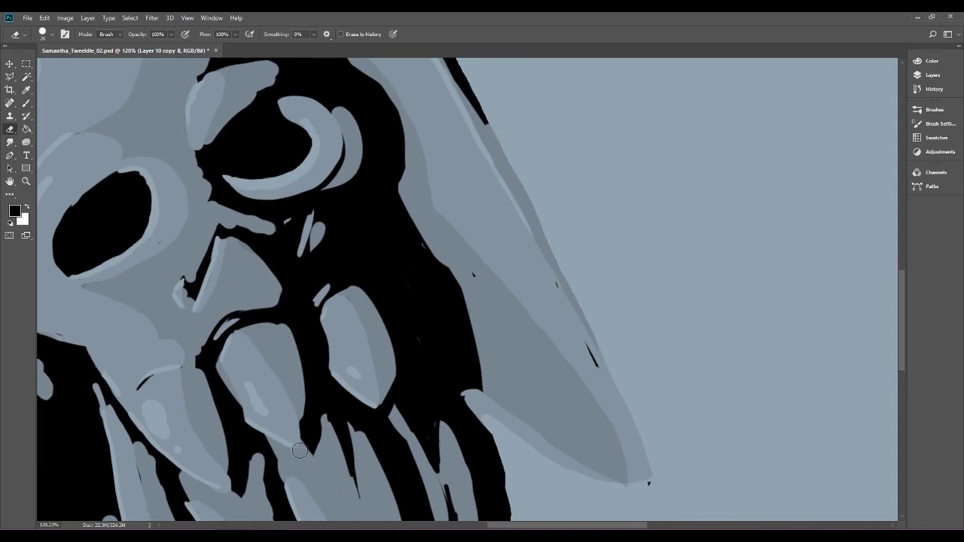
mouse_move(322, 428)
left_mouse_down()
mouse_move(349, 491)
mouse_move(361, 483)
mouse_move(350, 487)
mouse_move(359, 496)
mouse_move(361, 457)
mouse_move(350, 497)
mouse_move(359, 453)
mouse_move(351, 426)
mouse_move(377, 474)
mouse_move(368, 446)
left_mouse_up()
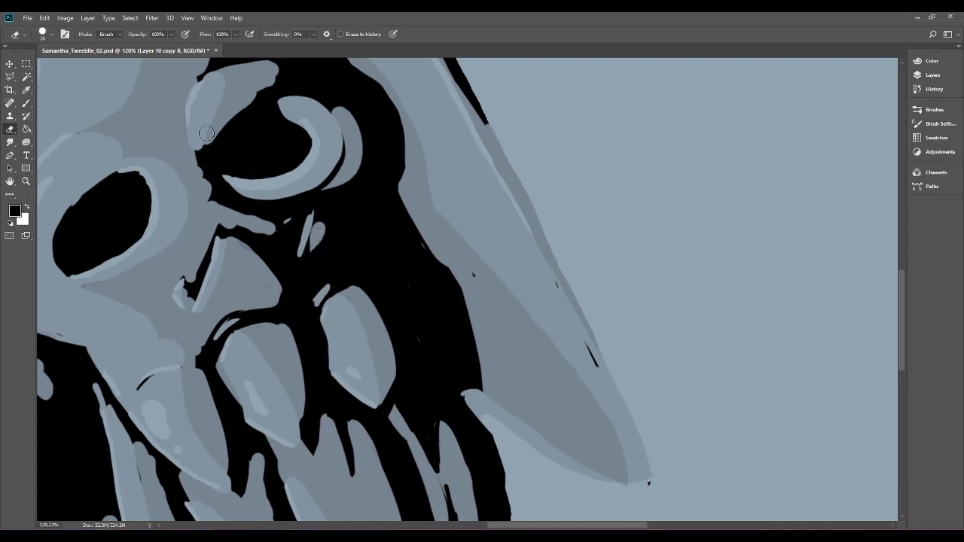
left_click_drag(196, 152, 245, 215)
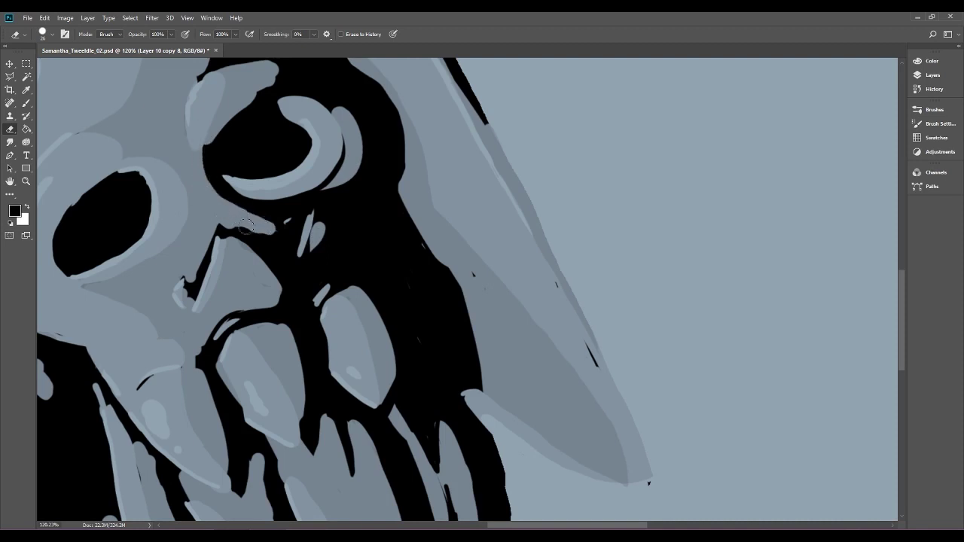
left_click_drag(218, 220, 266, 231)
left_click_drag(203, 241, 193, 282)
Erase curved highlights above the skull's two right-hand teeth and extend the black contour over its large front tooth.
left_click_drag(318, 303, 336, 284)
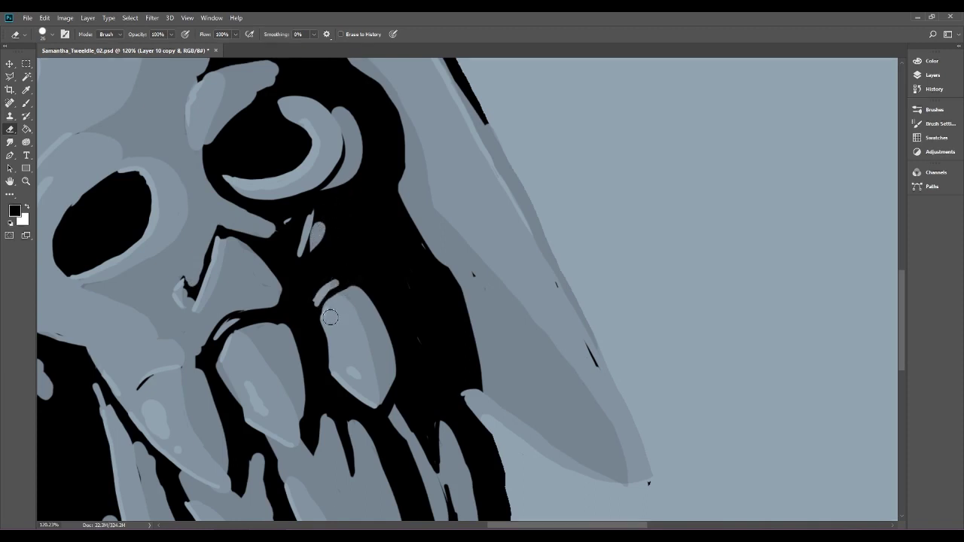
mouse_move(223, 322)
left_mouse_down()
mouse_move(216, 331)
mouse_move(238, 315)
left_mouse_up()
left_click(26, 103)
left_click_drag(184, 370, 194, 367)
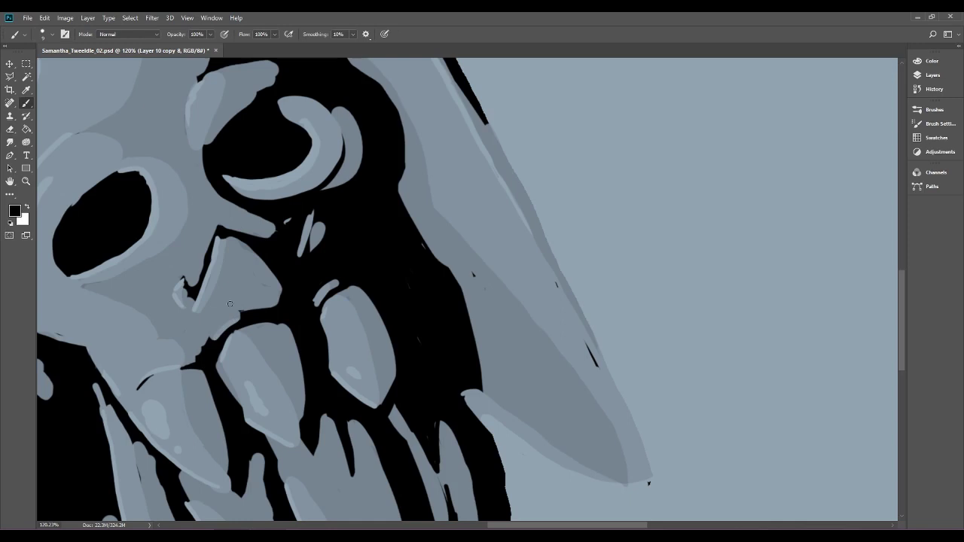
key("e")
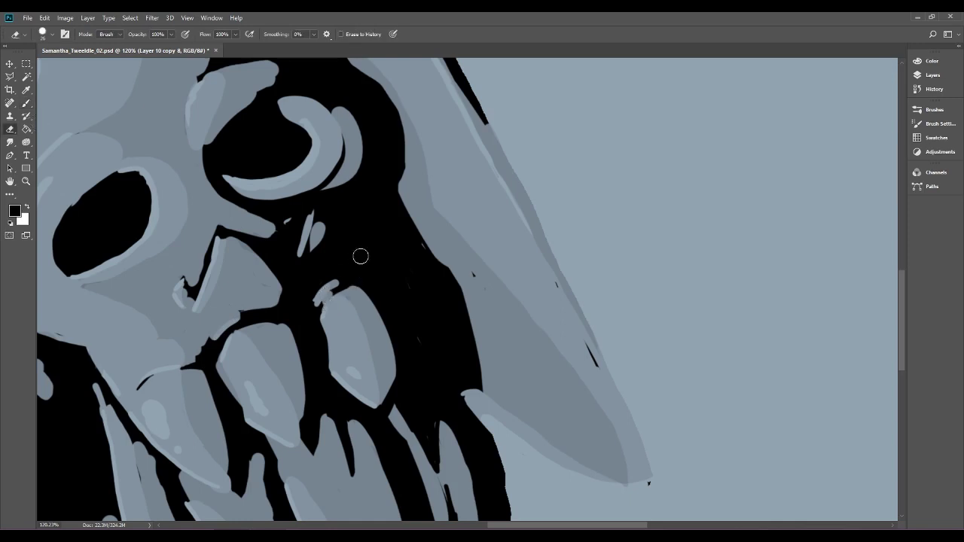
mouse_move(236, 324)
left_mouse_down()
mouse_move(229, 336)
mouse_move(236, 328)
left_mouse_up()
Paint two short black crease marks above the skull's left eye socket.
key("ctrl+0")
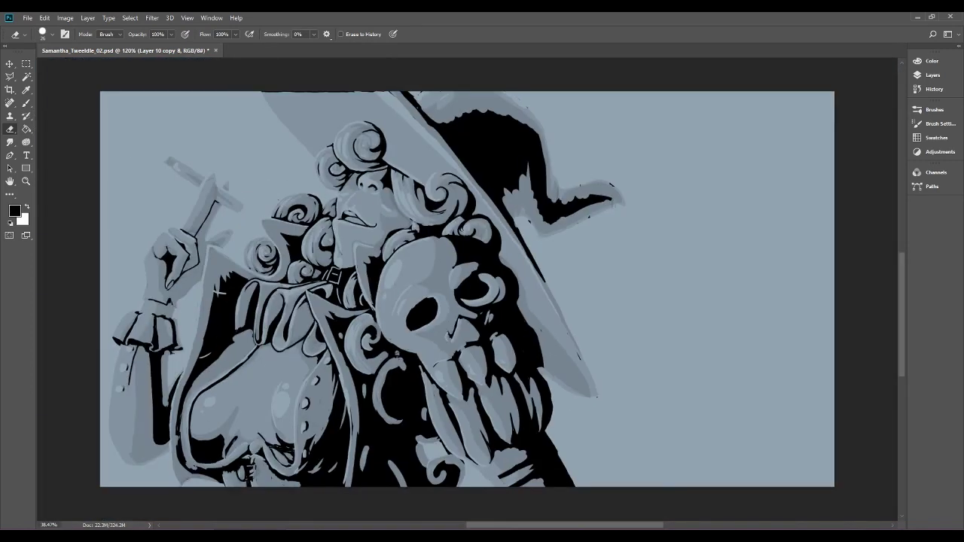
scroll(488, 294, "up", 5)
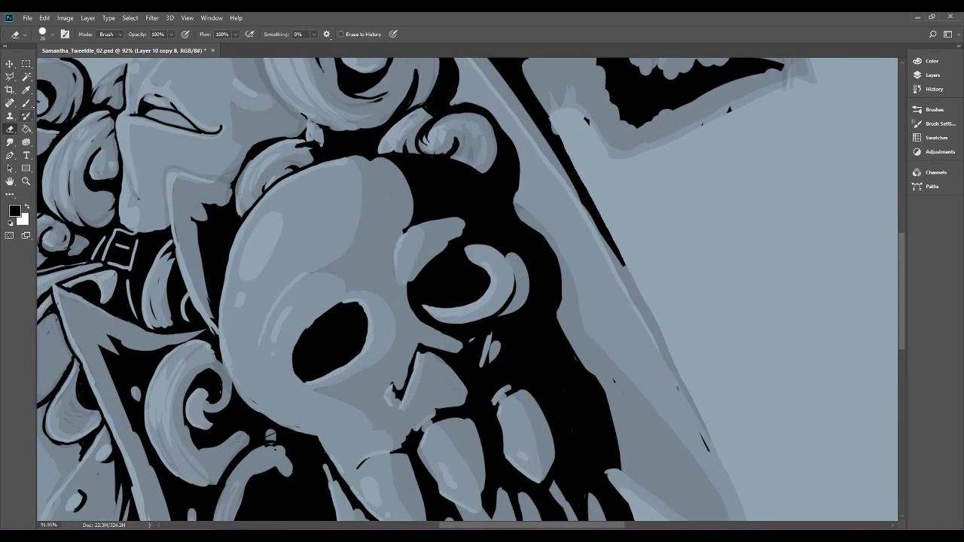
left_click(26, 103)
mouse_move(332, 266)
left_mouse_down()
mouse_move(354, 264)
mouse_move(385, 287)
mouse_move(376, 266)
mouse_move(387, 288)
left_mouse_up()
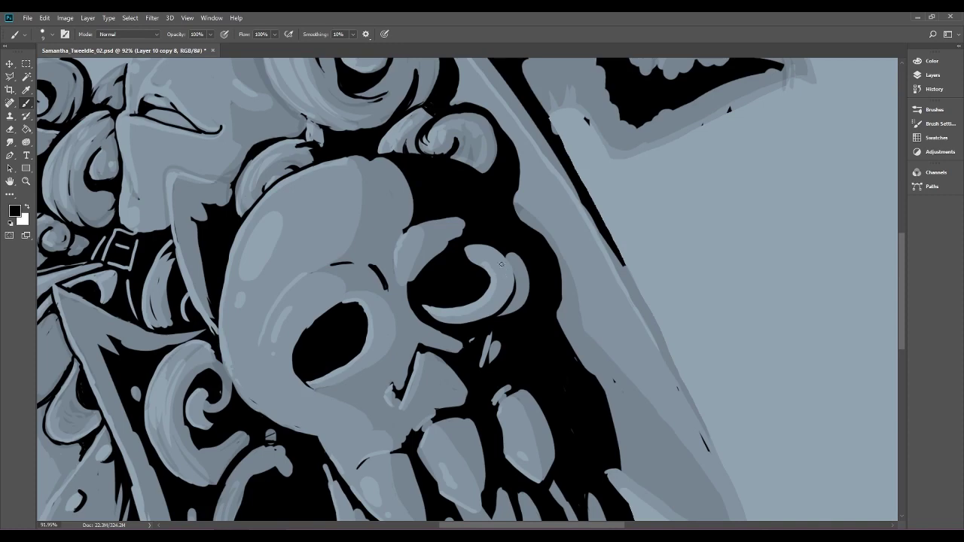
Erase the black between the lower rim of the skull's right eye socket and the bridge of its nose.
scroll(499, 276, "down", 5)
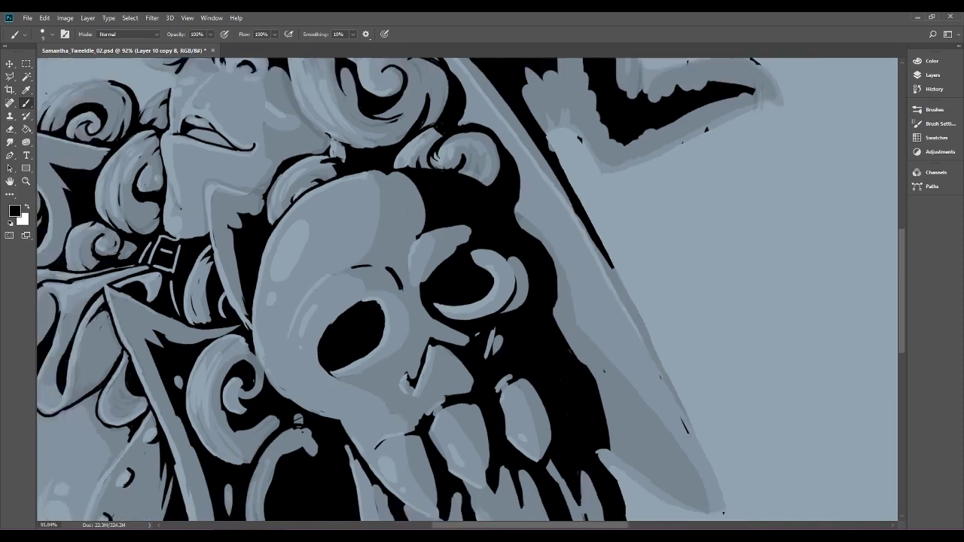
scroll(478, 286, "up", 5)
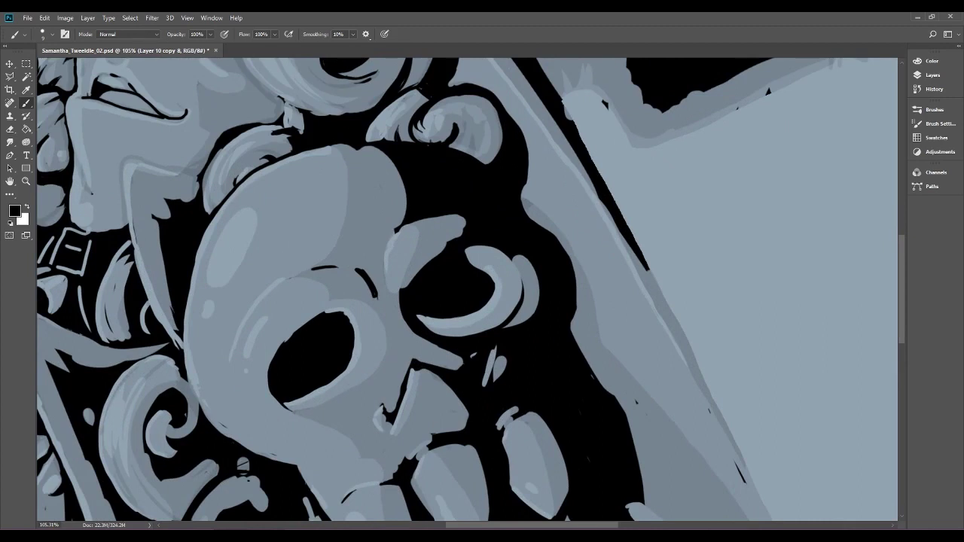
key("e")
mouse_move(442, 336)
left_mouse_down()
mouse_move(405, 319)
mouse_move(463, 324)
mouse_move(413, 322)
left_mouse_up()
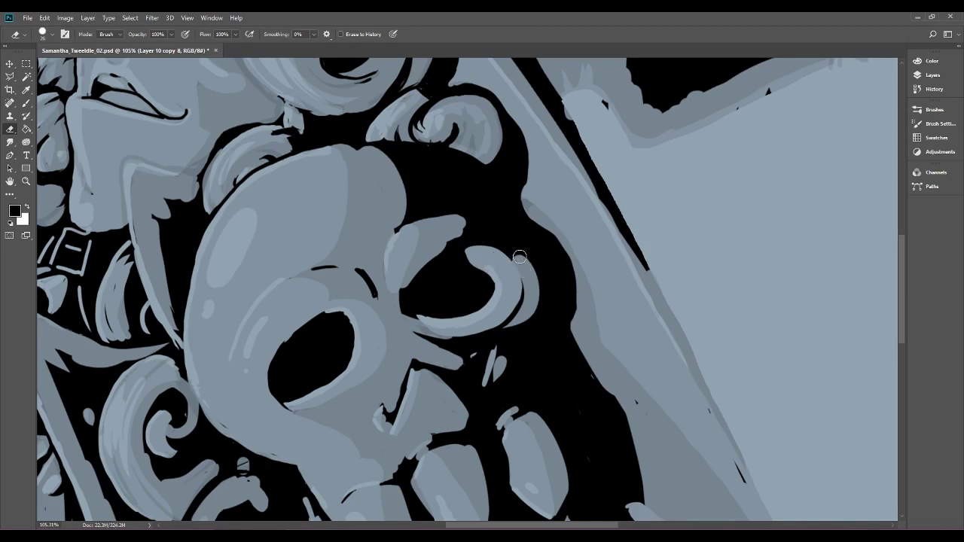
Fill the outer crescent beside the skull's right eye socket with black, leaving only the inner rim.
scroll(570, 209, "down", 6)
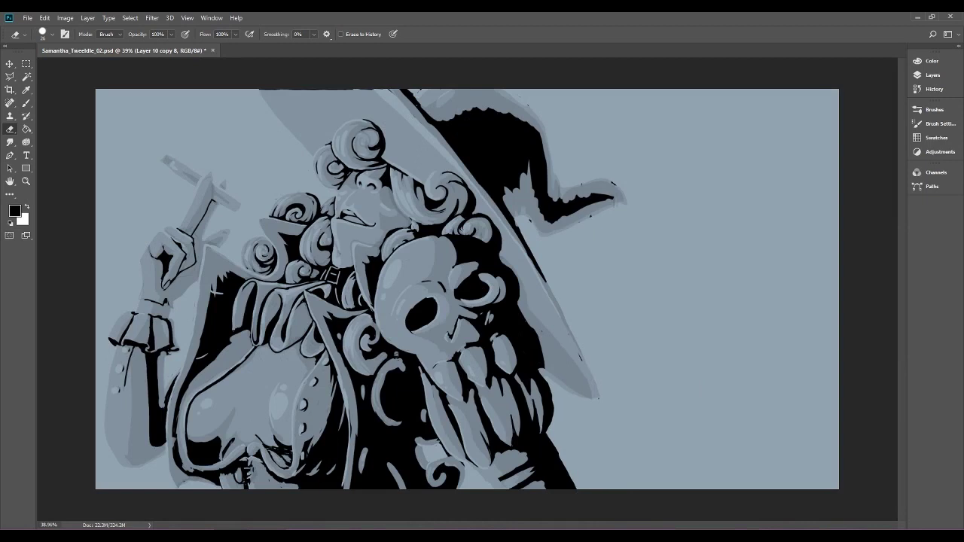
scroll(494, 291, "up", 4)
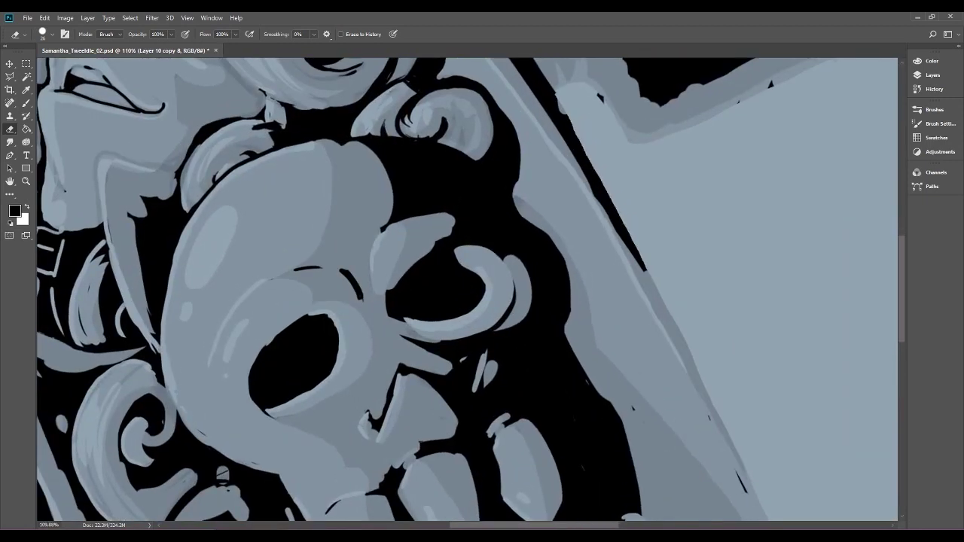
key("b")
mouse_move(499, 254)
left_mouse_down()
mouse_move(513, 277)
mouse_move(512, 308)
left_mouse_up()
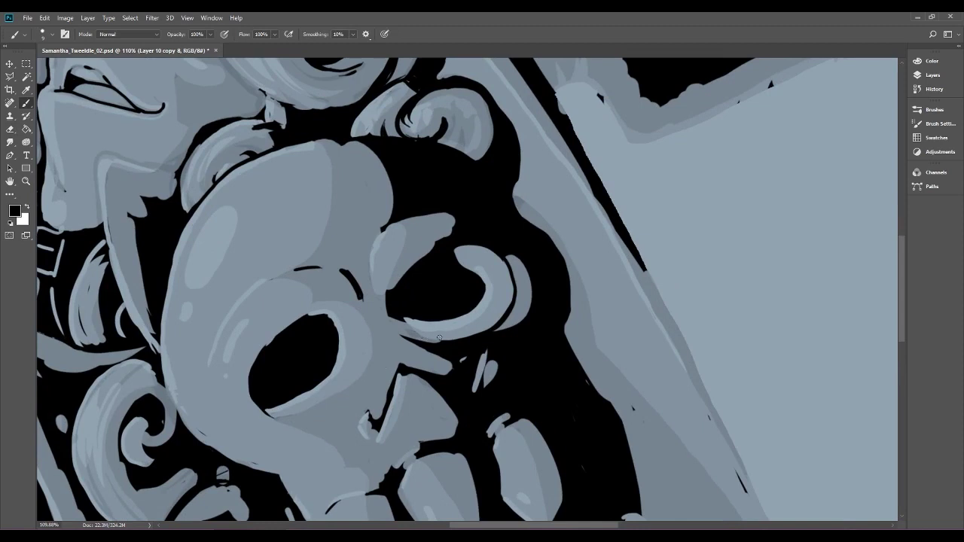
mouse_move(500, 322)
left_mouse_down()
mouse_move(530, 310)
mouse_move(520, 309)
mouse_move(528, 274)
mouse_move(511, 315)
left_mouse_up()
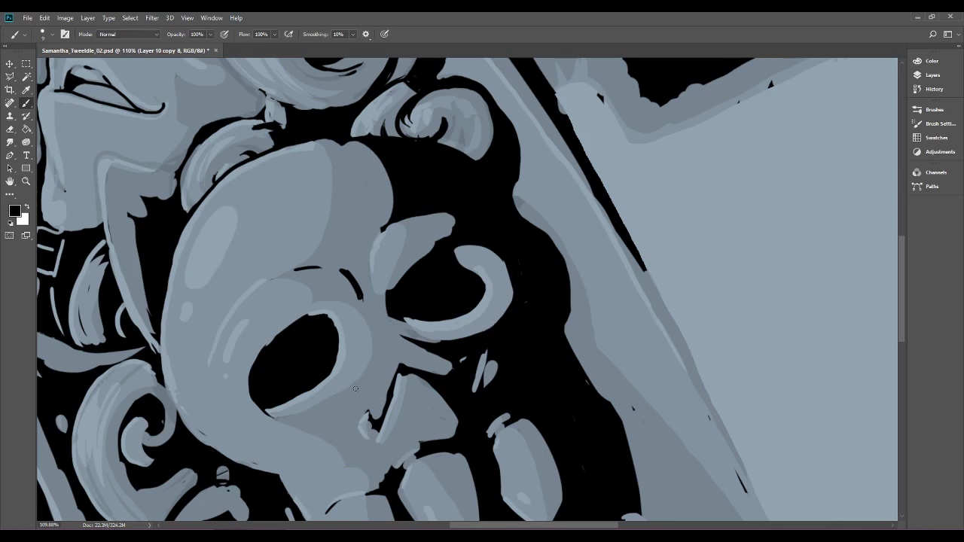
Reinforce the black contours beneath the skull's left eye socket and around the rim of its right one.
left_click_drag(269, 417, 310, 405)
mouse_move(392, 315)
left_mouse_down()
mouse_move(467, 338)
mouse_move(476, 314)
mouse_move(434, 320)
mouse_move(432, 341)
mouse_move(407, 336)
mouse_move(391, 315)
mouse_move(426, 340)
left_mouse_up()
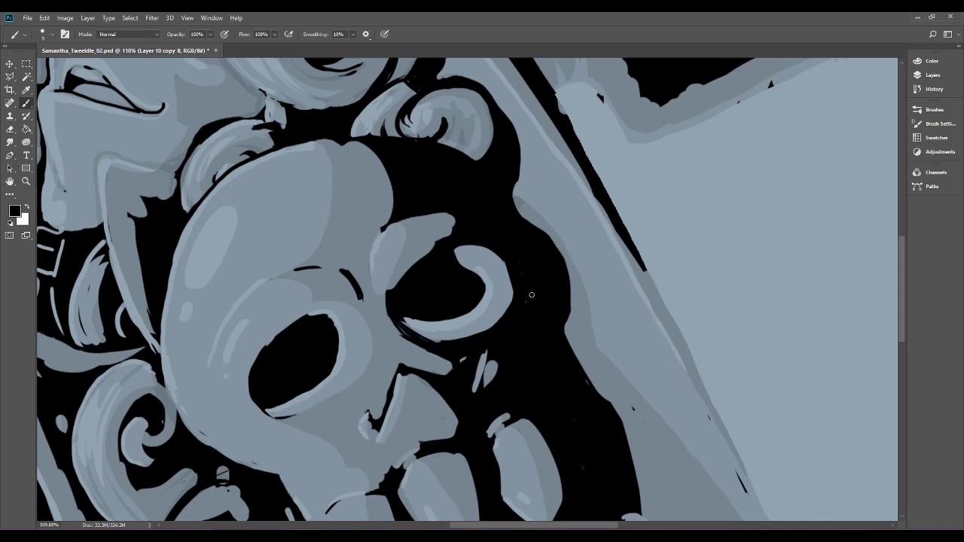
mouse_move(491, 332)
left_mouse_down()
mouse_move(513, 264)
mouse_move(487, 242)
left_mouse_up()
mouse_move(392, 295)
left_mouse_down()
mouse_move(437, 243)
mouse_move(464, 232)
left_mouse_up()
Touch up the black around the skull's small cheek marks, hooked nose cavity and right brow.
scroll(520, 154, "down", 9)
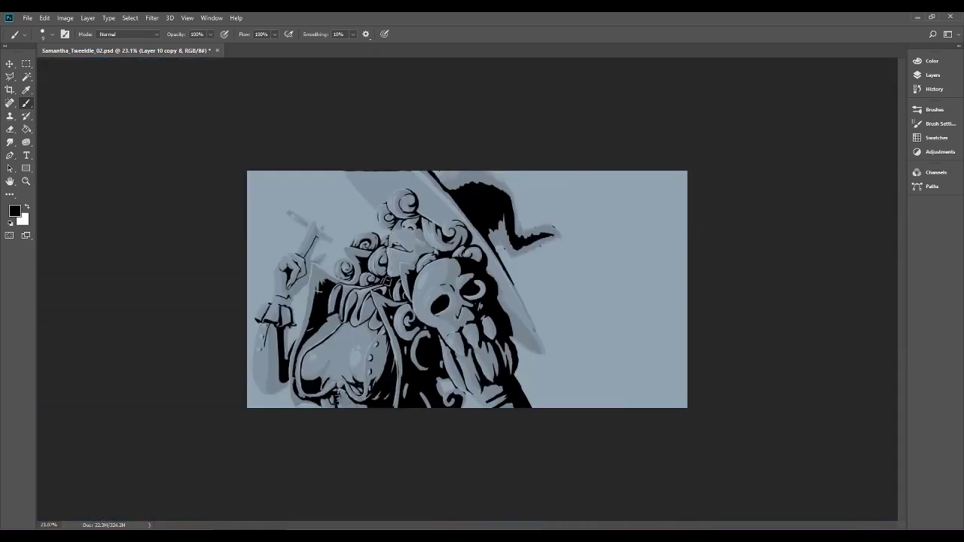
scroll(478, 288, "up", 5)
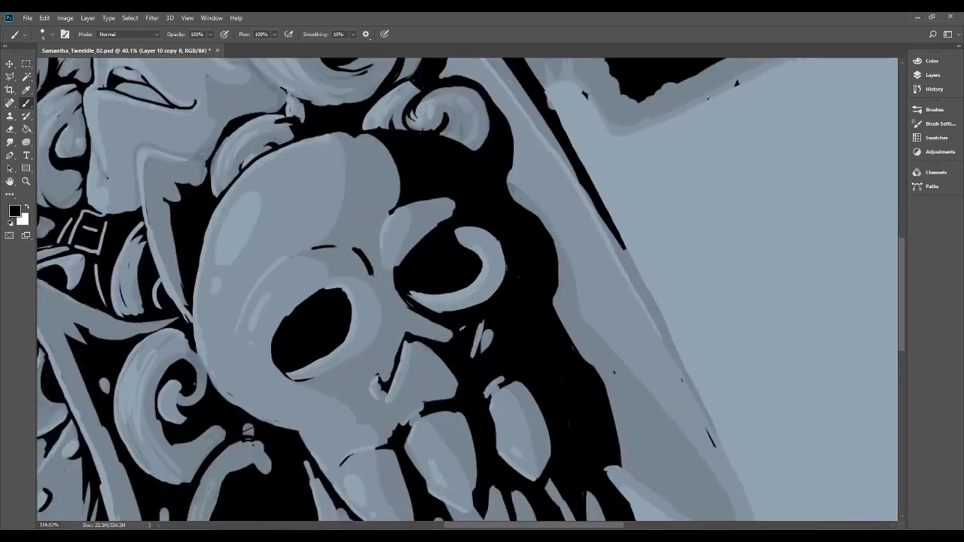
left_click_drag(501, 336, 489, 374)
left_click_drag(502, 336, 496, 365)
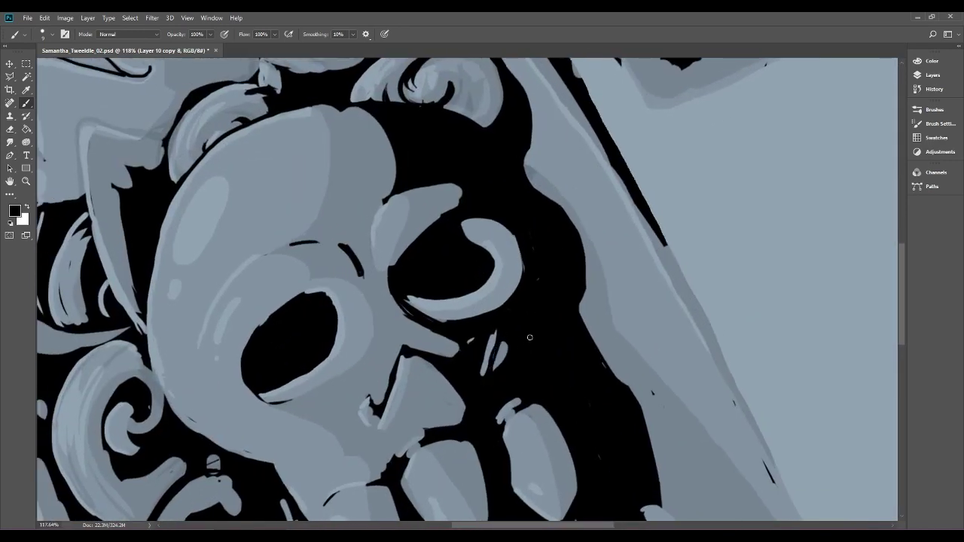
left_click_drag(373, 410, 384, 403)
left_click_drag(390, 200, 432, 182)
left_click_drag(402, 138, 451, 193)
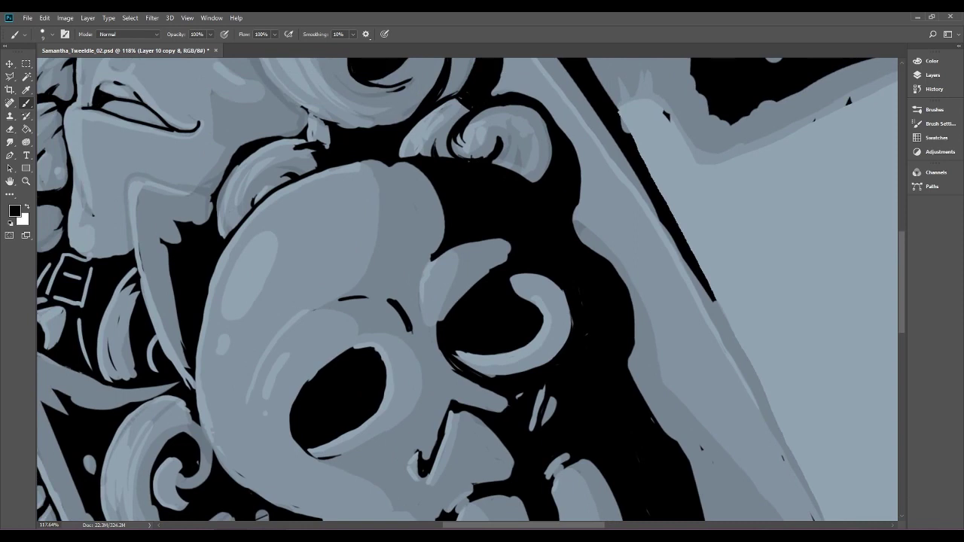
Erase the black around the upper end of the C-shaped curl below the skull to round it off.
key("e")
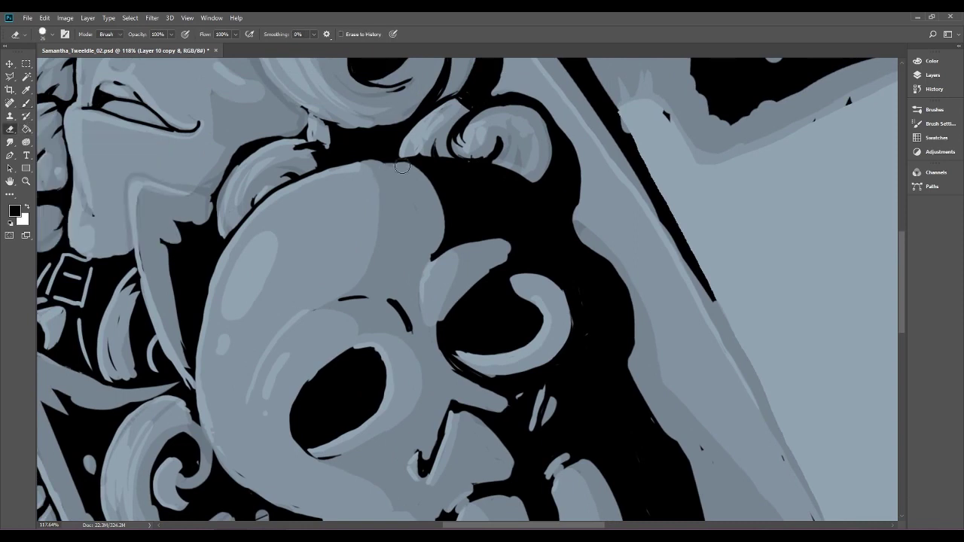
scroll(407, 169, "down", 5)
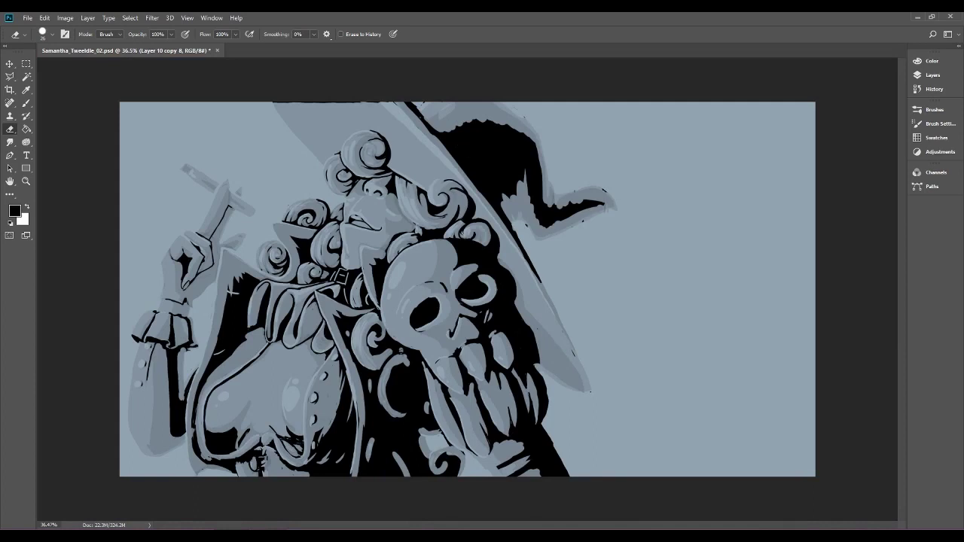
scroll(486, 302, "up", 5)
left_click_drag(183, 480, 423, 280)
scroll(425, 361, "up", 3)
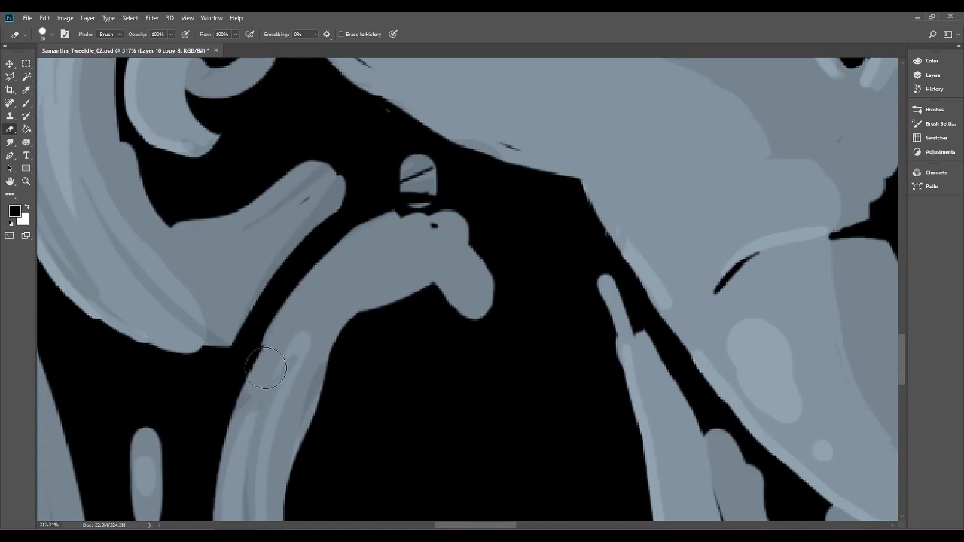
mouse_move(402, 228)
left_mouse_down()
mouse_move(443, 223)
mouse_move(465, 249)
mouse_move(452, 239)
mouse_move(461, 198)
mouse_move(445, 244)
mouse_move(432, 228)
mouse_move(479, 240)
mouse_move(482, 297)
left_mouse_up()
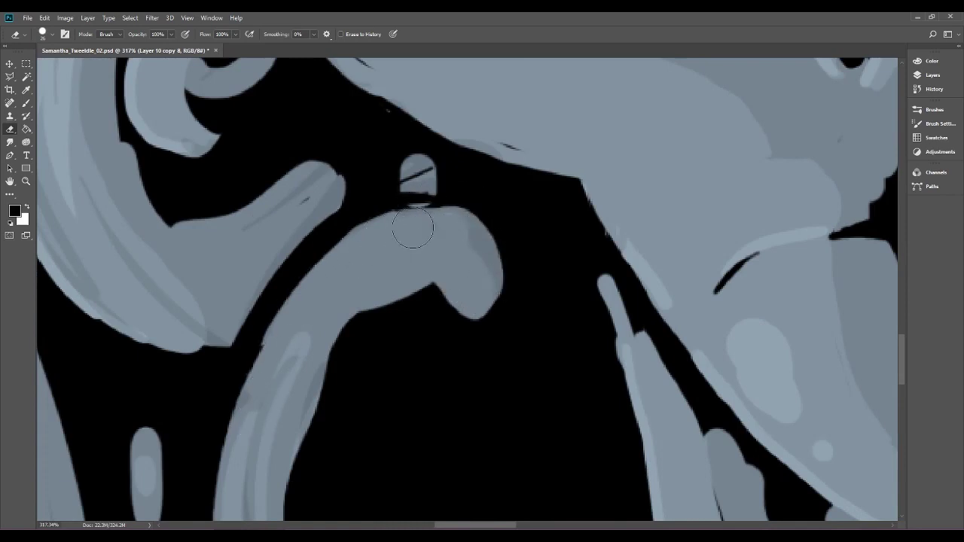
Paint over the small light spot between the two curls beside the skull's jaw with black.
scroll(439, 305, "down", 2)
scroll(428, 235, "down", 5)
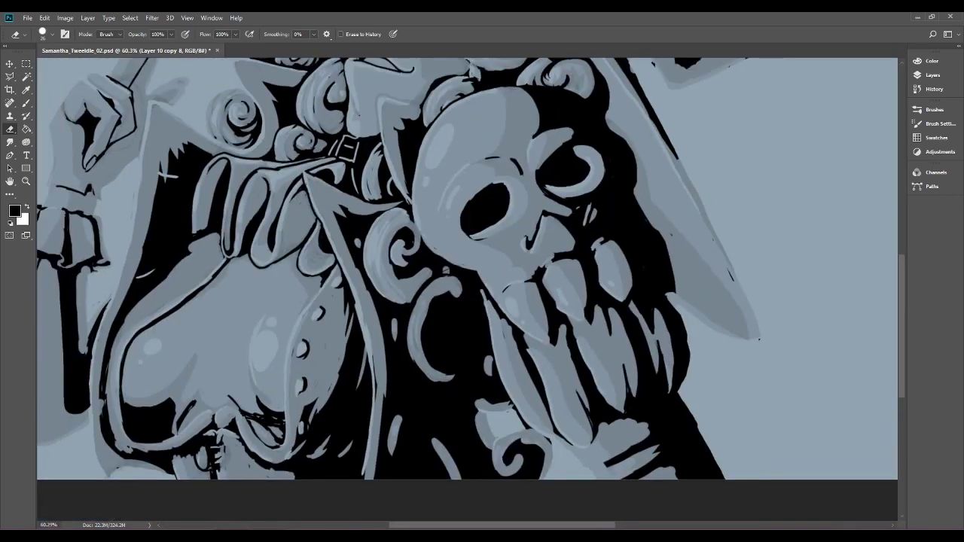
scroll(446, 269, "up", 5)
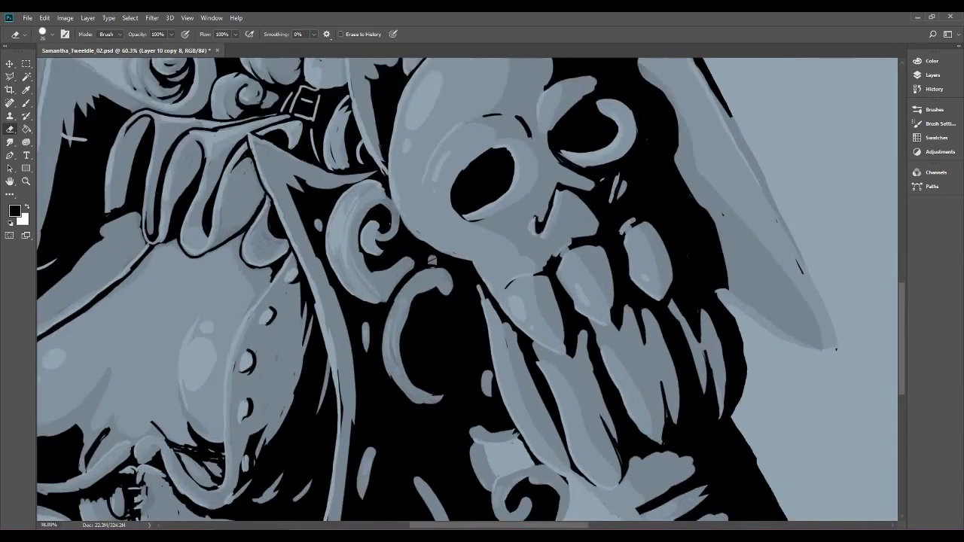
left_click(26, 103)
mouse_move(366, 238)
left_mouse_down()
mouse_move(359, 246)
mouse_move(383, 239)
mouse_move(360, 236)
mouse_move(379, 226)
left_mouse_up()
left_click_drag(299, 306, 339, 264)
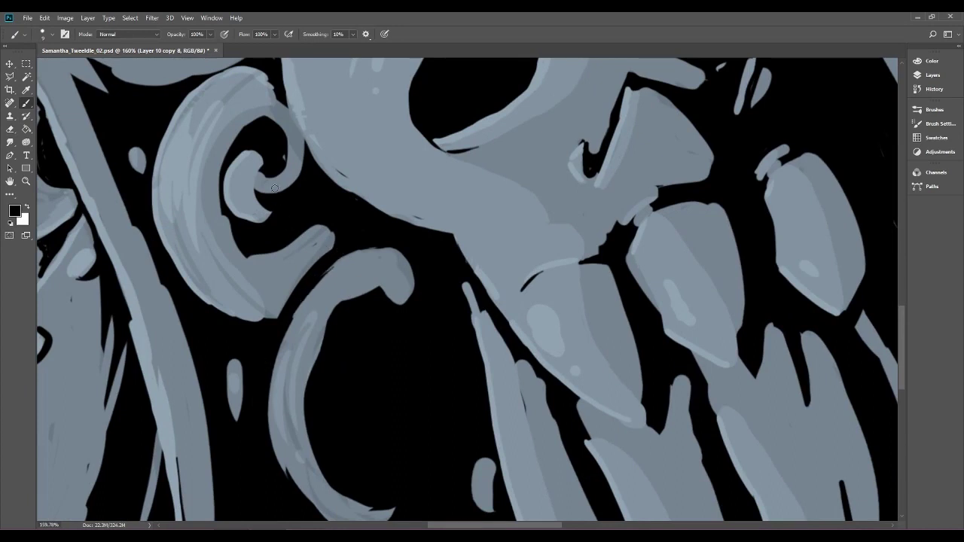
Separate the inner spiral of the curl beside the skull with black and erase its lower tail into a point.
mouse_move(281, 207)
left_mouse_down()
mouse_move(255, 188)
mouse_move(272, 161)
left_mouse_up()
left_click(10, 129)
mouse_move(248, 206)
left_mouse_down()
mouse_move(319, 162)
mouse_move(260, 213)
mouse_move(286, 208)
left_mouse_up()
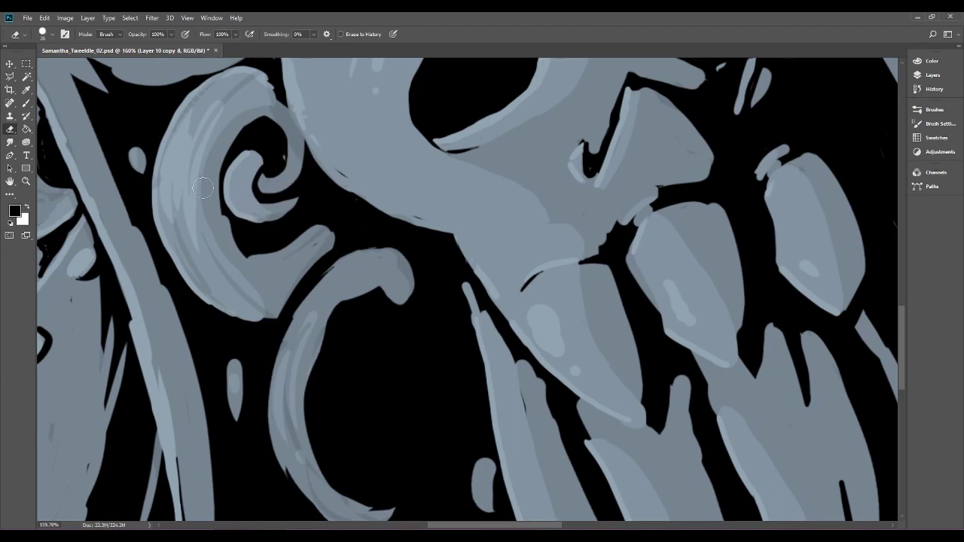
Widen and smooth the black gap between the curl's outer band and its inner spiral.
key("b")
mouse_move(223, 218)
left_mouse_down()
mouse_move(235, 242)
mouse_move(235, 232)
left_mouse_up()
mouse_move(218, 187)
left_mouse_down()
mouse_move(247, 128)
mouse_move(278, 131)
mouse_move(283, 151)
mouse_move(256, 179)
mouse_move(271, 200)
mouse_move(258, 193)
mouse_move(274, 164)
left_mouse_up()
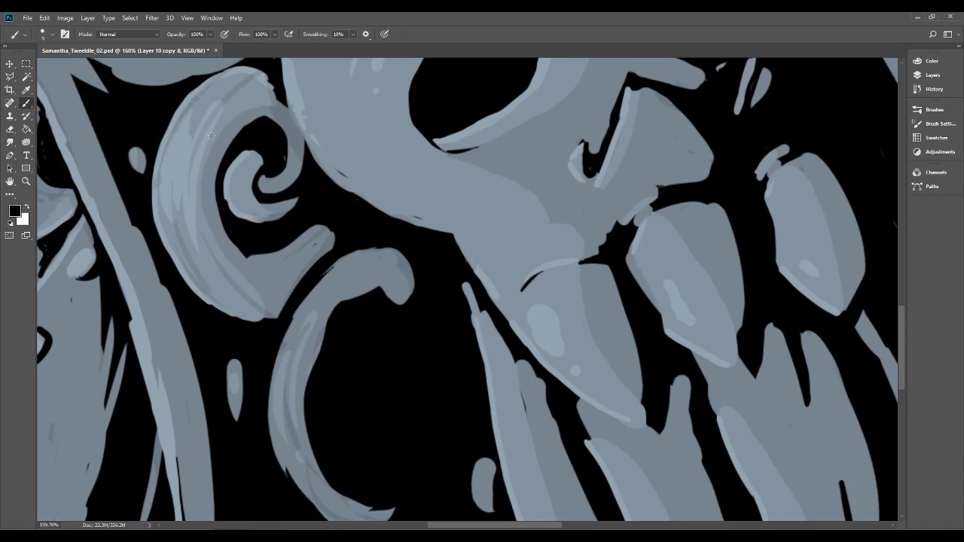
Erase along the curl's inner spiral to round its upper tip and clean its lower edge.
left_click(10, 129)
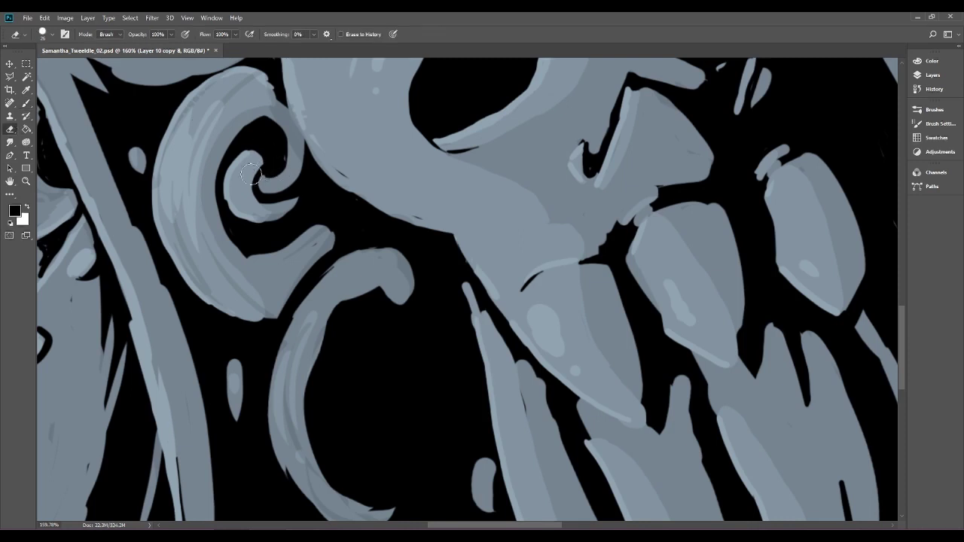
mouse_move(238, 171)
left_mouse_down()
mouse_move(263, 151)
mouse_move(257, 164)
left_mouse_up()
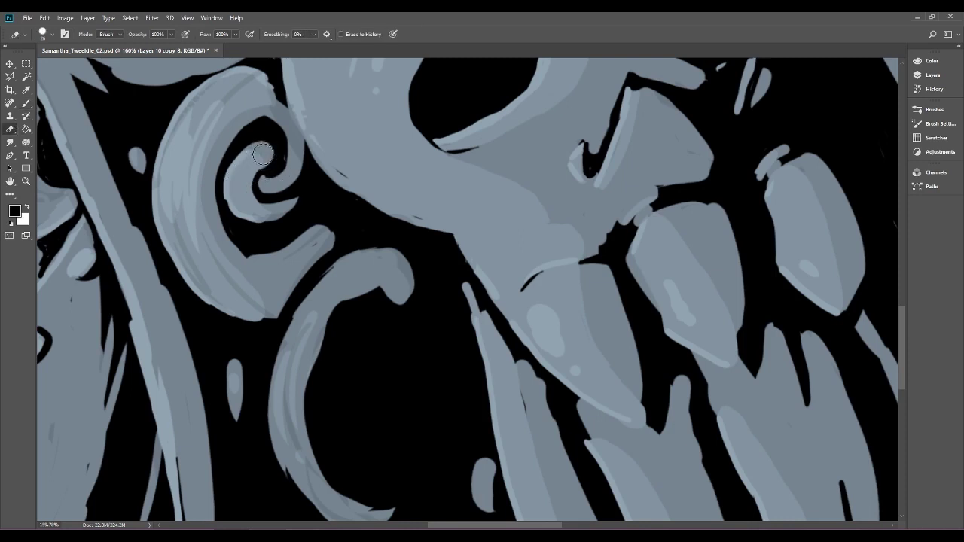
left_click_drag(264, 208, 263, 216)
mouse_move(213, 217)
left_mouse_down()
mouse_move(260, 248)
mouse_move(290, 232)
left_mouse_up()
Lower the opacity of Layer 10 copy 8 to 72%.
scroll(372, 352, "down", 4)
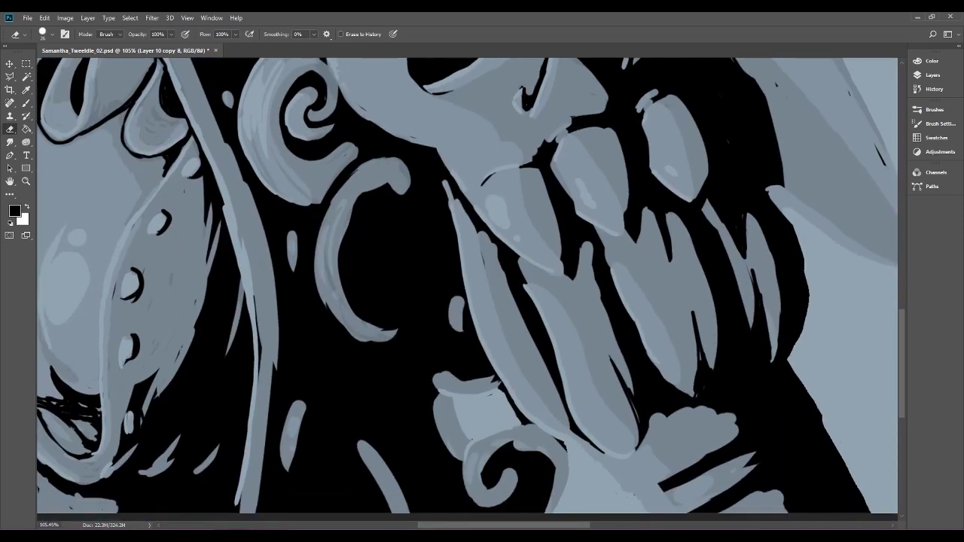
left_click(933, 75)
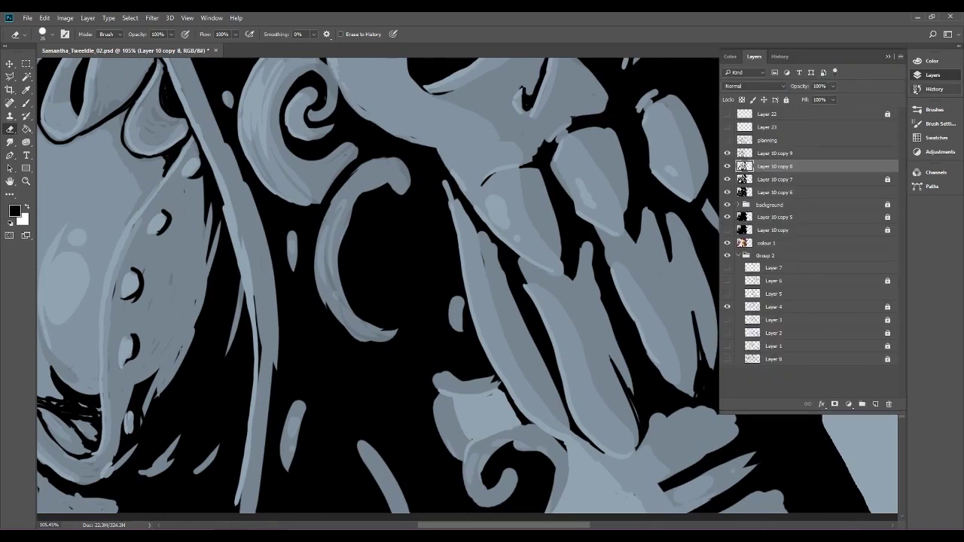
left_click(834, 86)
left_click_drag(834, 98, 819, 98)
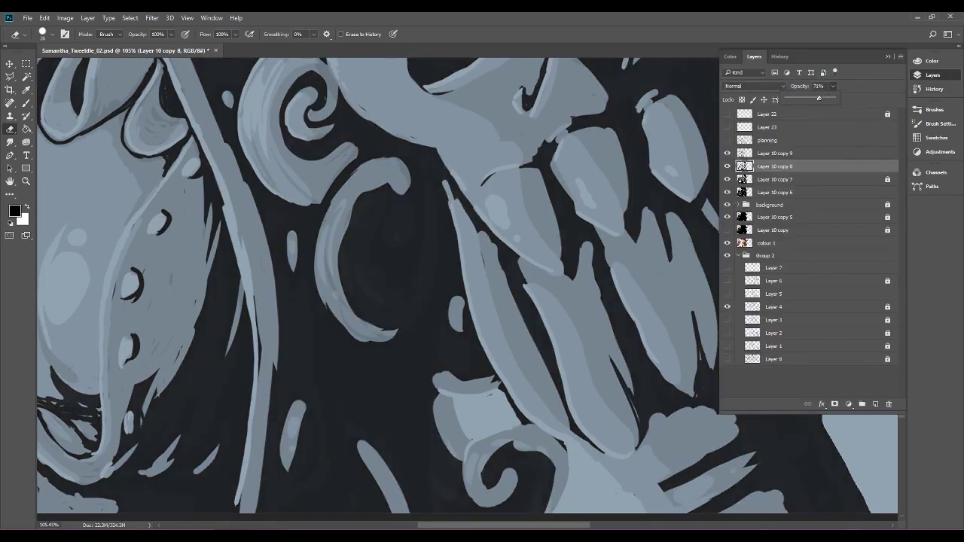
Erase a round dot and a thin inner crescent out of the black centre of the curl below the skull.
left_click(391, 220)
mouse_move(392, 222)
left_mouse_down()
mouse_move(400, 239)
mouse_move(394, 231)
left_mouse_up()
mouse_move(374, 186)
left_mouse_down()
mouse_move(351, 215)
mouse_move(341, 257)
mouse_move(347, 292)
mouse_move(389, 329)
left_mouse_up()
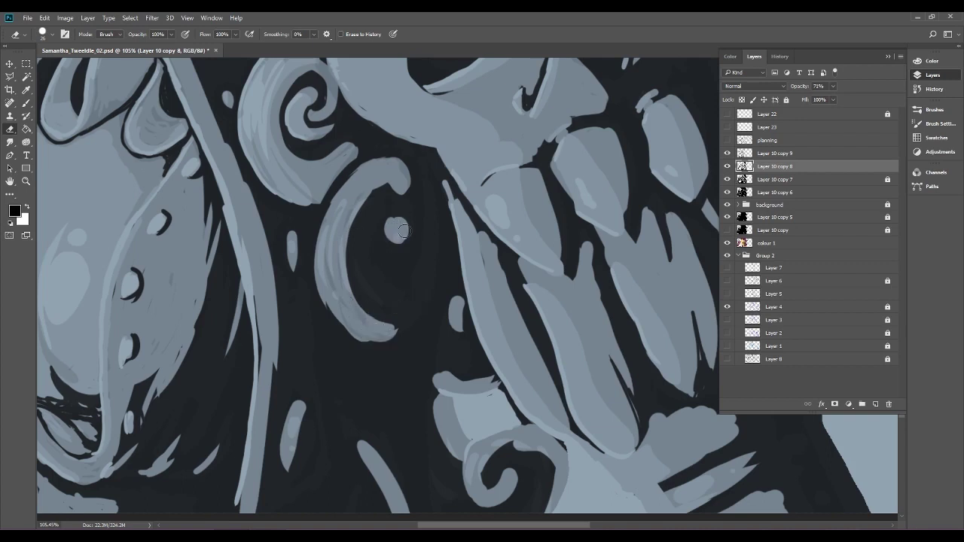
left_click_drag(363, 227, 362, 246)
left_click_drag(378, 283, 362, 247)
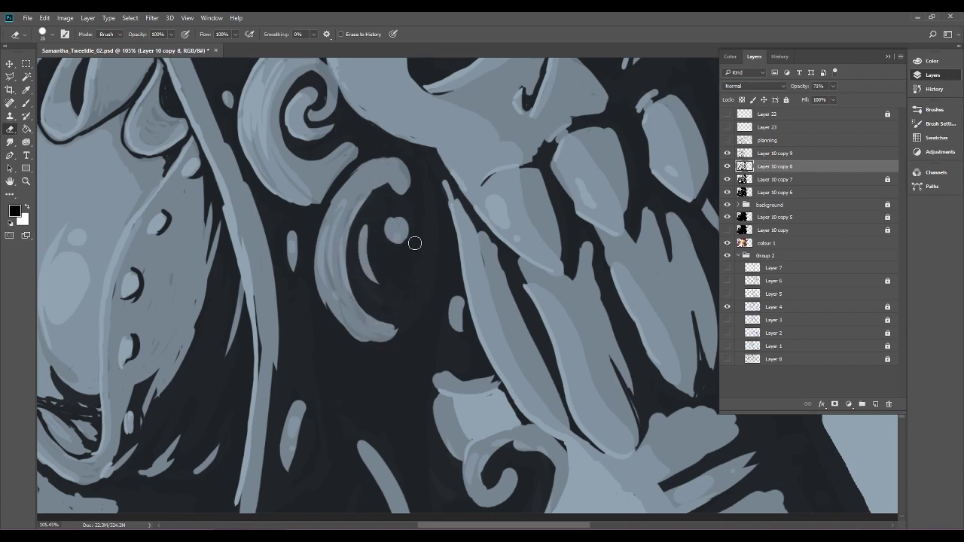
Erase pointed slivers at the same curl's lower tip and open side to continue its spiral shape.
mouse_move(416, 306)
left_mouse_down()
mouse_move(395, 325)
mouse_move(384, 309)
left_mouse_up()
mouse_move(407, 211)
left_mouse_down()
mouse_move(403, 188)
mouse_move(403, 220)
left_mouse_up()
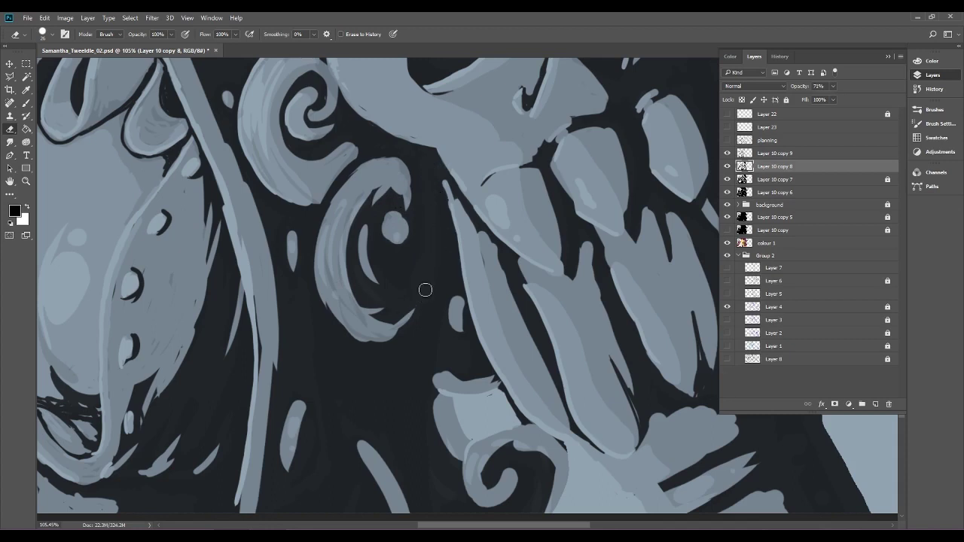
left_click_drag(422, 292, 431, 251)
scroll(448, 213, "down", 5)
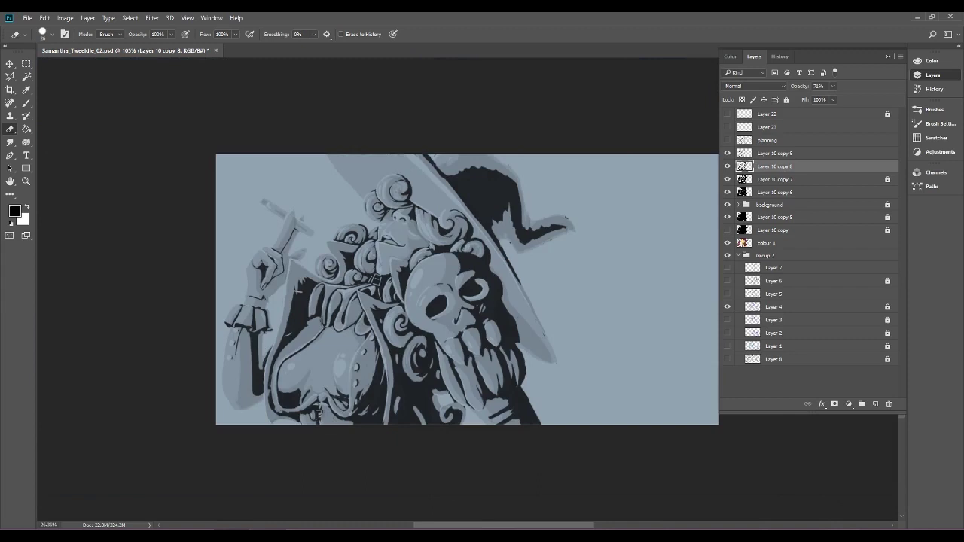
scroll(422, 316, "up", 5)
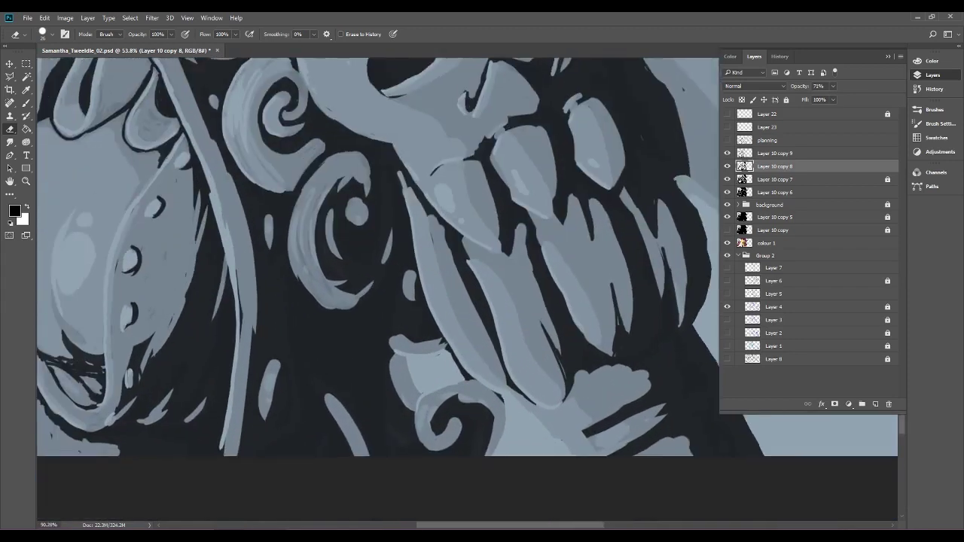
left_click_drag(452, 301, 491, 244)
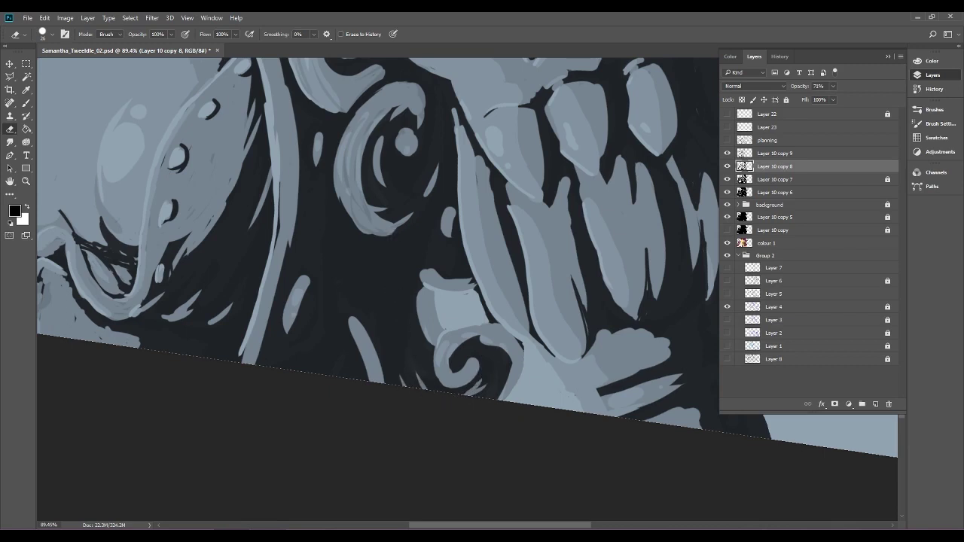
Raise the opacity of Layer 10 copy 8 to 100%.
scroll(275, 130, "down", 5)
key("ctrl+0")
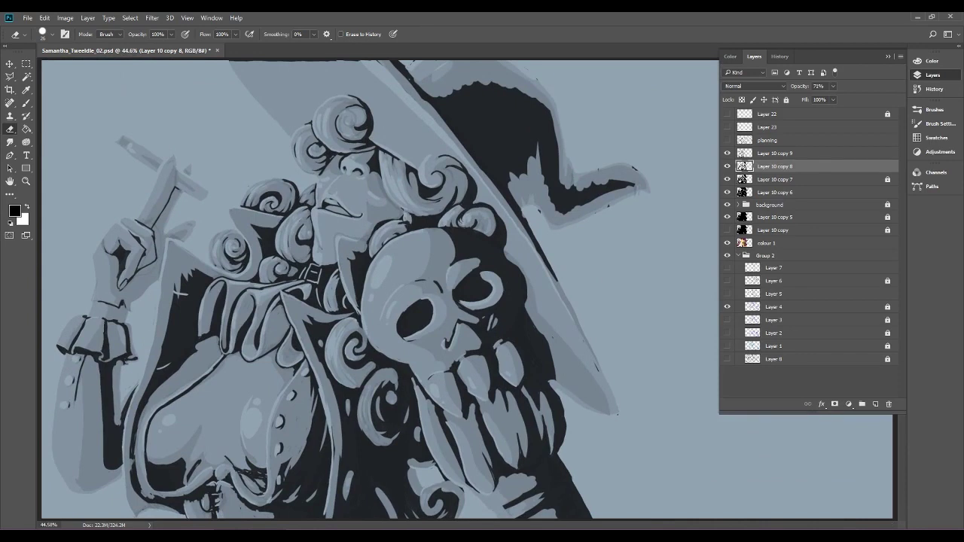
scroll(479, 287, "up", 6)
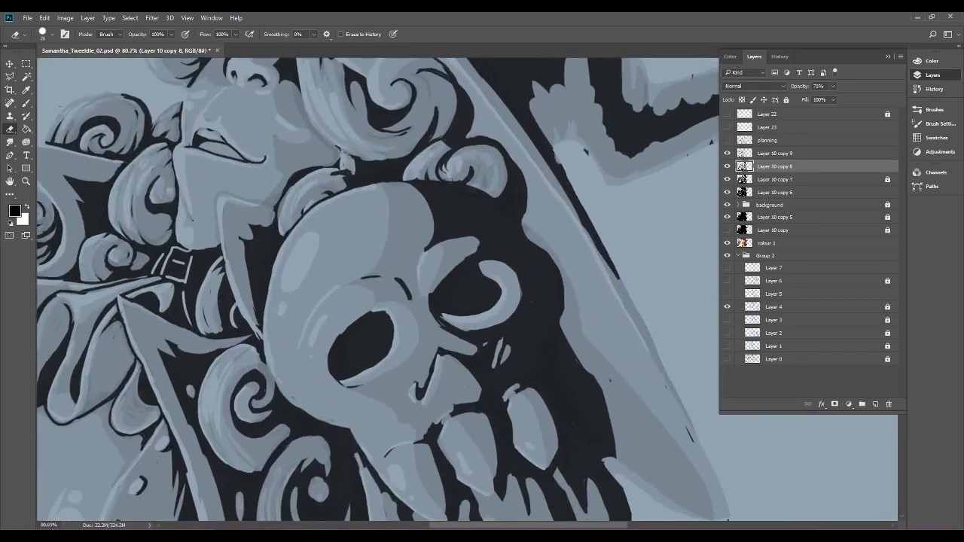
scroll(479, 287, "down", 7)
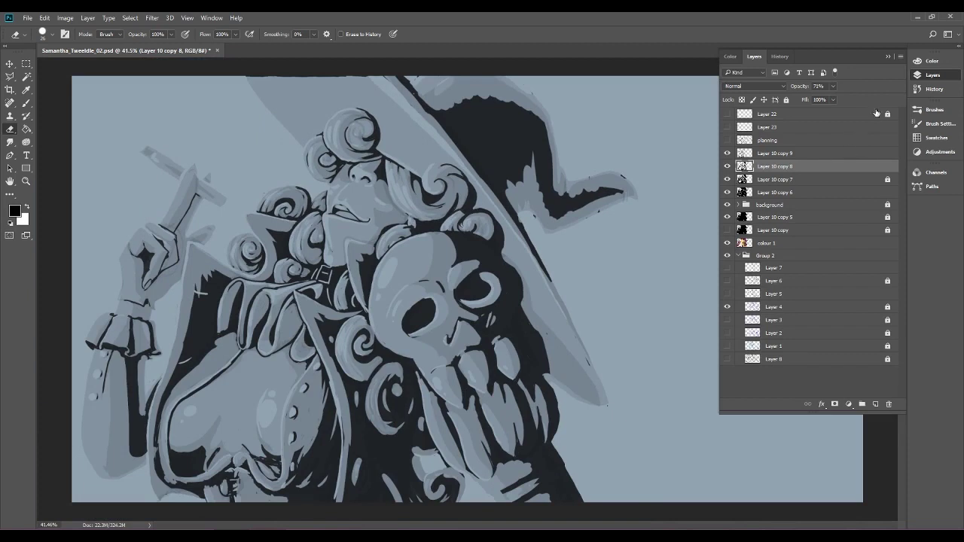
left_click(833, 86)
left_click_drag(832, 99, 846, 99)
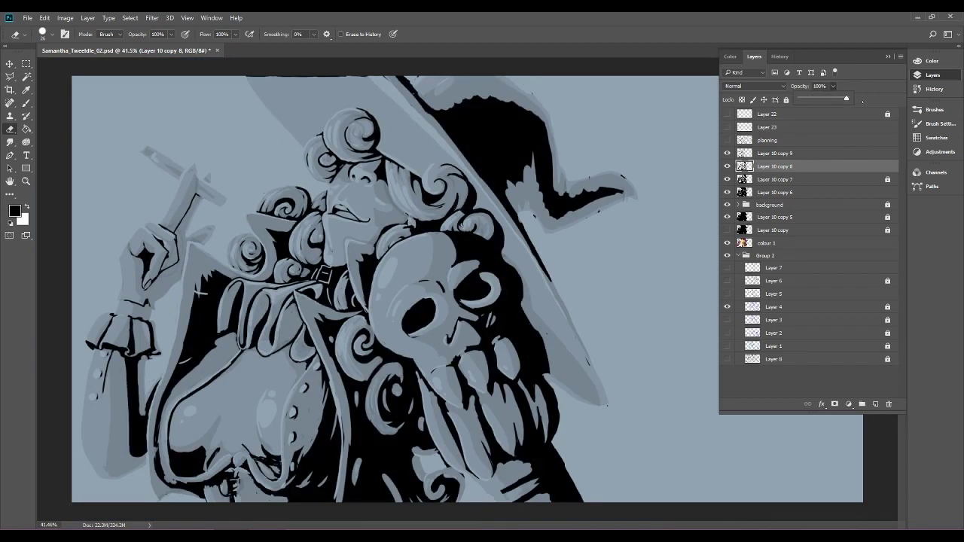
Erase the stray black specks around the hat's bent tip and touch up the black edge where the hat meets the brim.
scroll(511, 199, "up", 5)
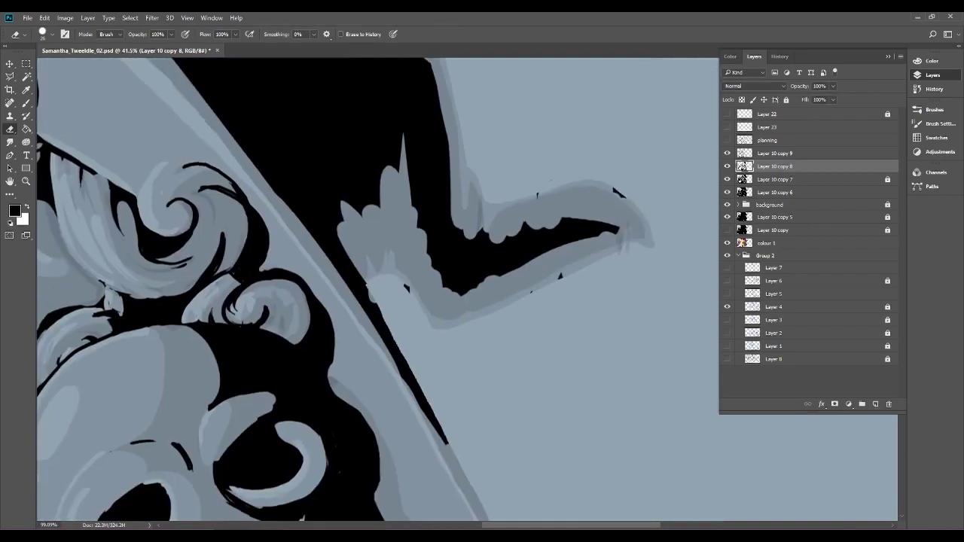
left_click_drag(483, 226, 450, 249)
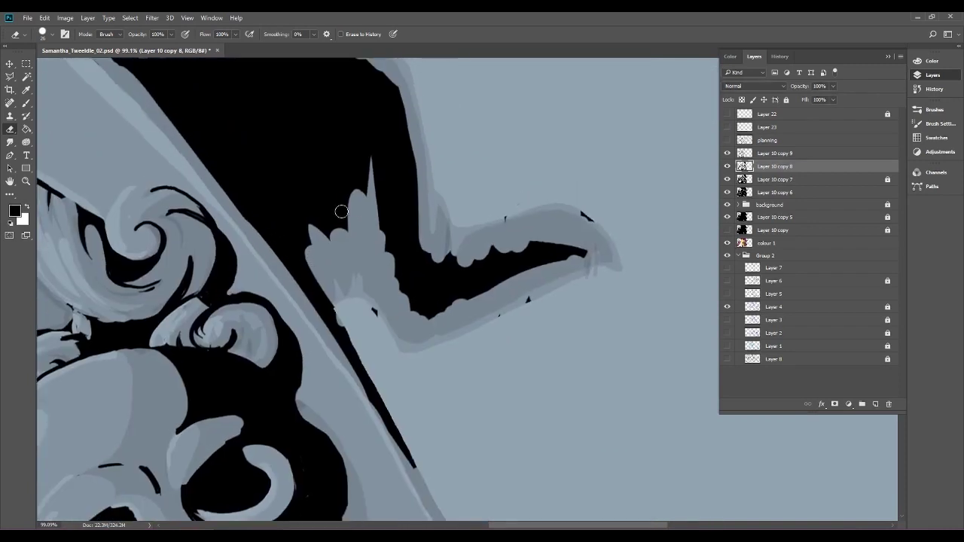
left_click_drag(513, 209, 504, 224)
left_click_drag(577, 219, 602, 232)
left_click_drag(563, 296, 499, 313)
left_click_drag(369, 303, 367, 306)
key("b")
left_click_drag(331, 306, 345, 331)
left_click(9, 128)
scroll(26, 117, "down", 10)
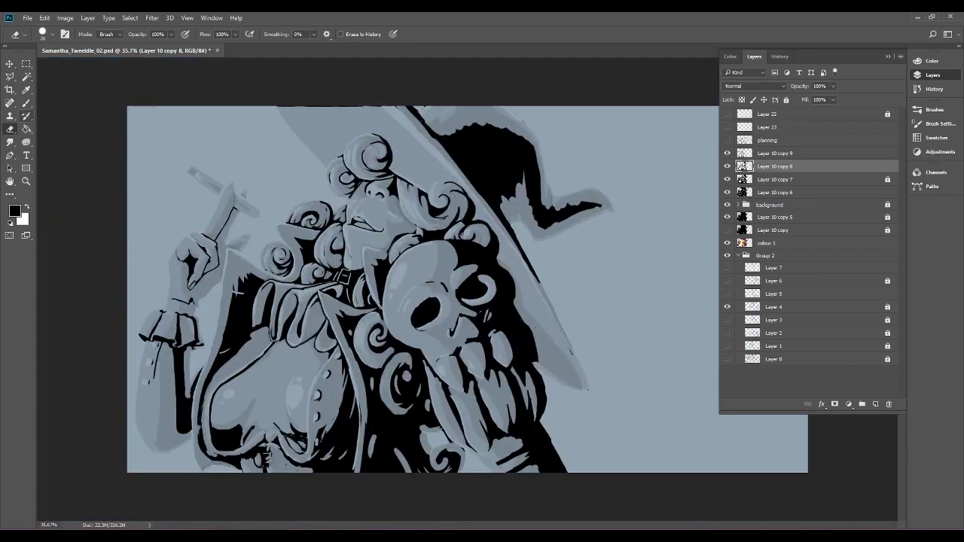
scroll(516, 255, "up", 8)
left_click_drag(542, 226, 366, 360)
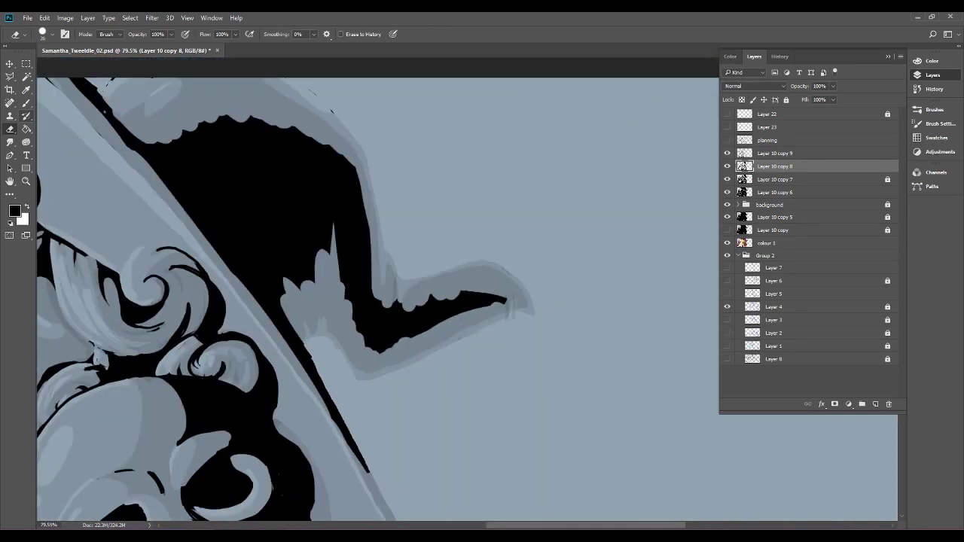
scroll(320, 329, "down", 2)
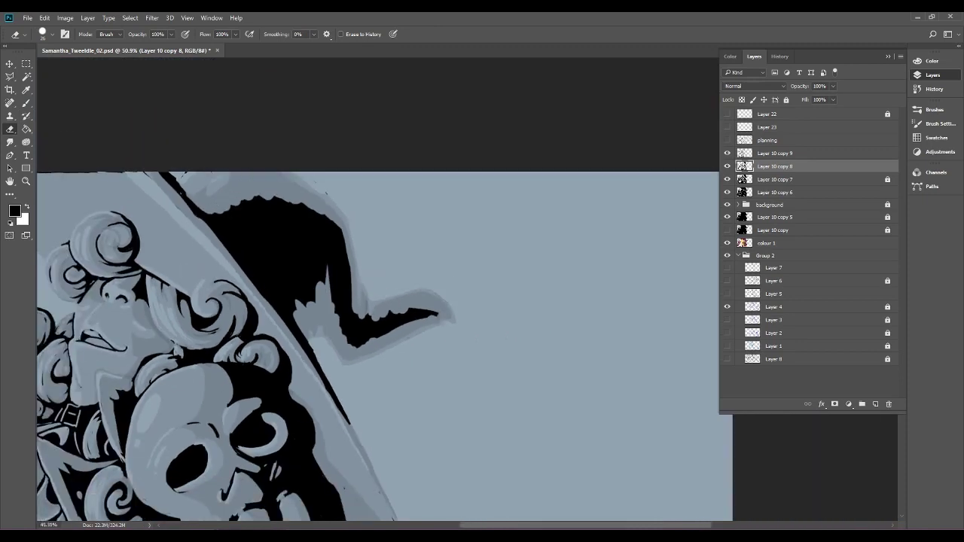
scroll(446, 299, "down", 3)
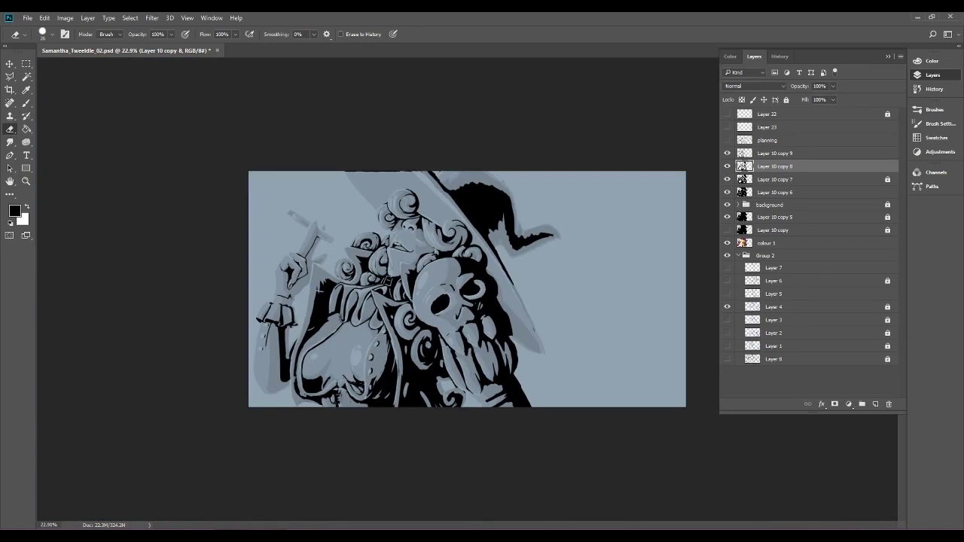
Fill and smooth the black gap between the coat edge and the curved bodice trim with the Brush.
scroll(331, 445, "up", 4)
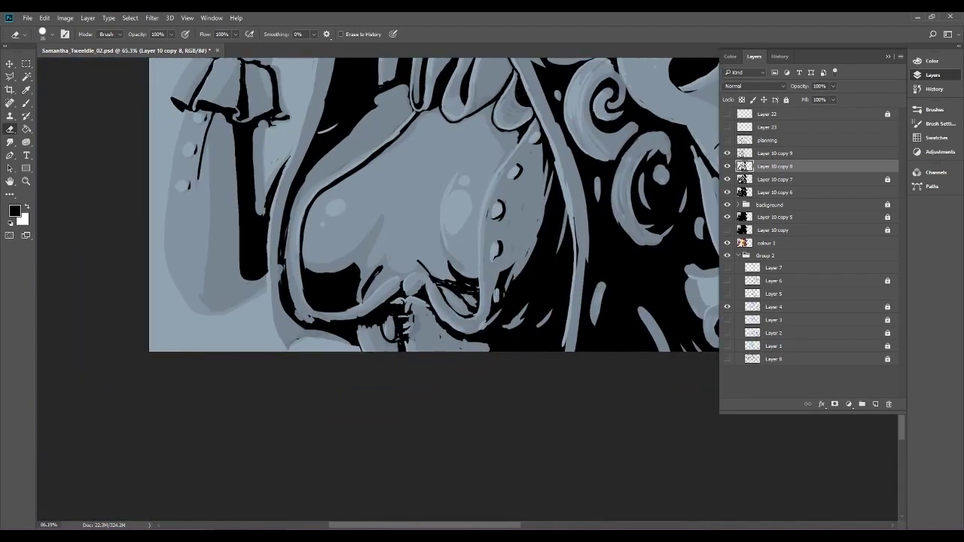
scroll(310, 310, "up", 2)
left_click(27, 103)
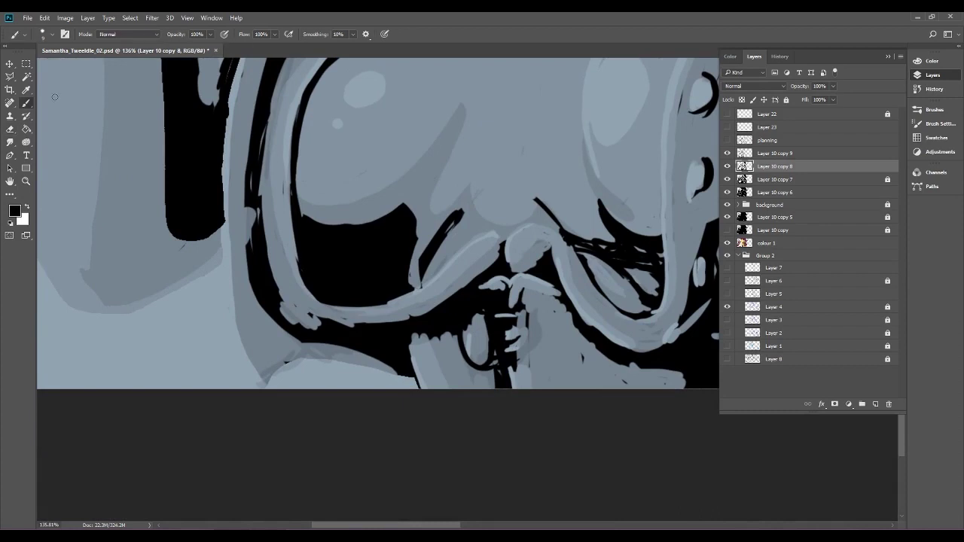
mouse_move(249, 204)
left_mouse_down()
mouse_move(250, 263)
mouse_move(250, 189)
mouse_move(250, 247)
mouse_move(250, 196)
mouse_move(258, 238)
left_mouse_up()
mouse_move(265, 127)
left_mouse_down()
mouse_move(261, 225)
mouse_move(289, 314)
mouse_move(272, 291)
mouse_move(274, 301)
mouse_move(271, 290)
mouse_move(308, 332)
left_mouse_up()
mouse_move(274, 282)
left_mouse_down()
mouse_move(299, 321)
mouse_move(288, 323)
mouse_move(306, 327)
mouse_move(286, 314)
mouse_move(326, 327)
left_mouse_up()
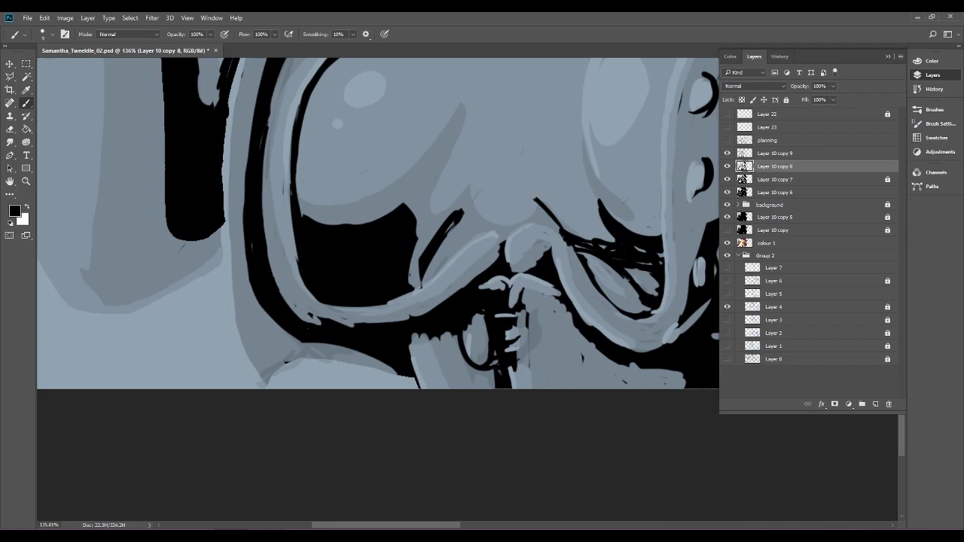
Paint black shadow strokes under the bust beside the trim's centre peak and along the buttoned panel's lower edge.
scroll(452, 349, "down", 2)
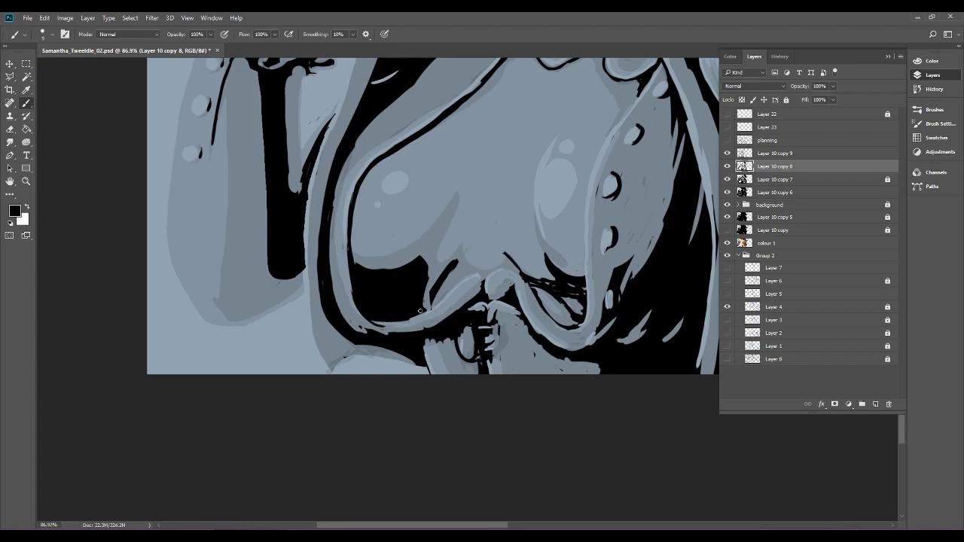
left_click_drag(418, 311, 455, 283)
left_click_drag(525, 281, 508, 266)
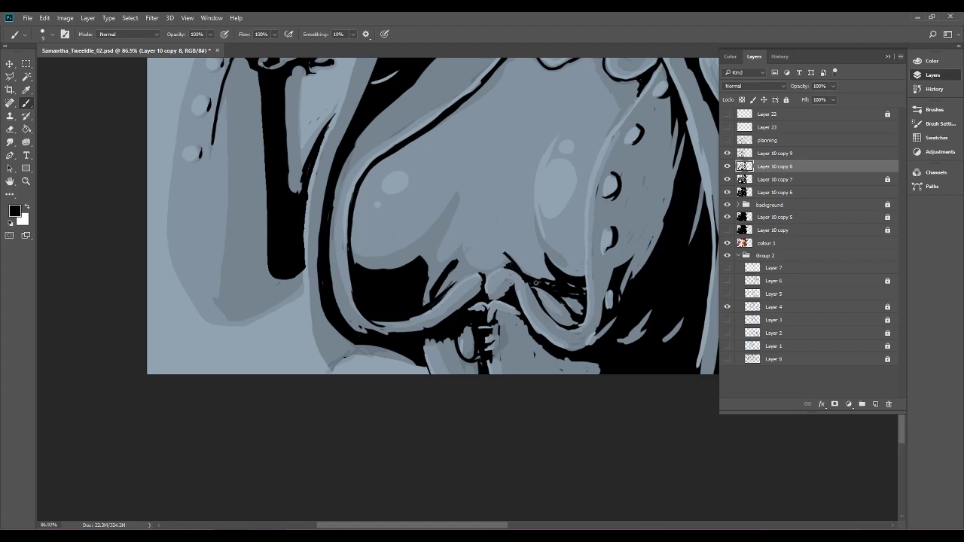
left_click_drag(553, 283, 565, 292)
left_click_drag(676, 230, 550, 274)
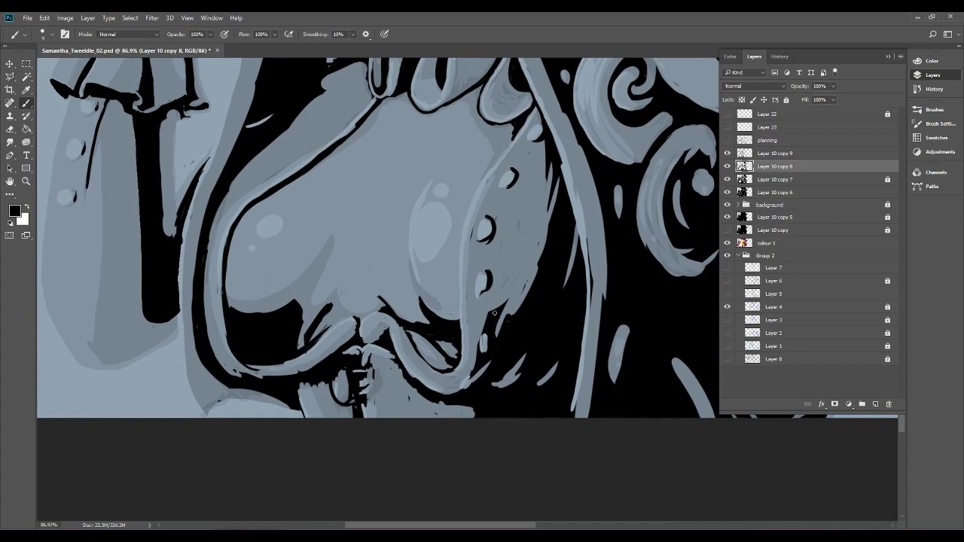
left_click_drag(506, 299, 491, 314)
key("e")
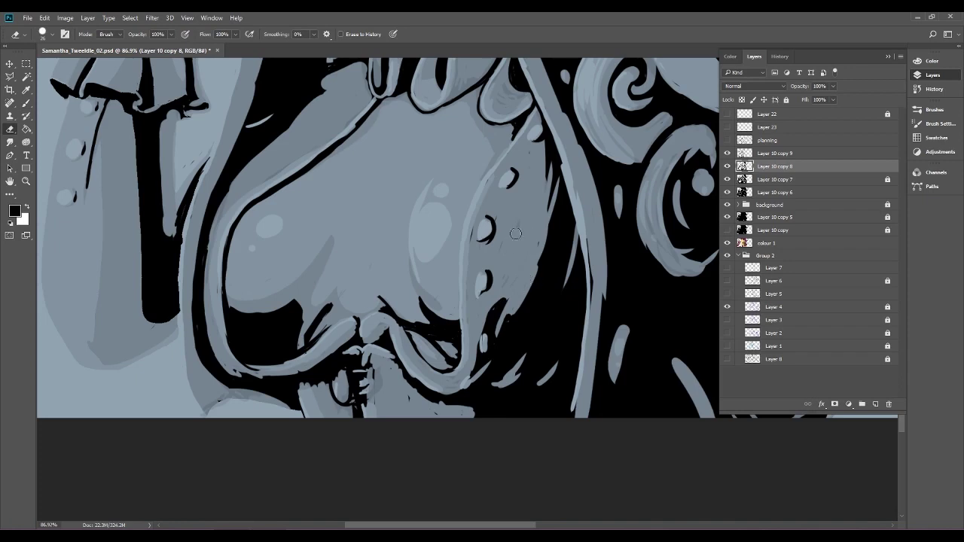
scroll(554, 246, "up", 5)
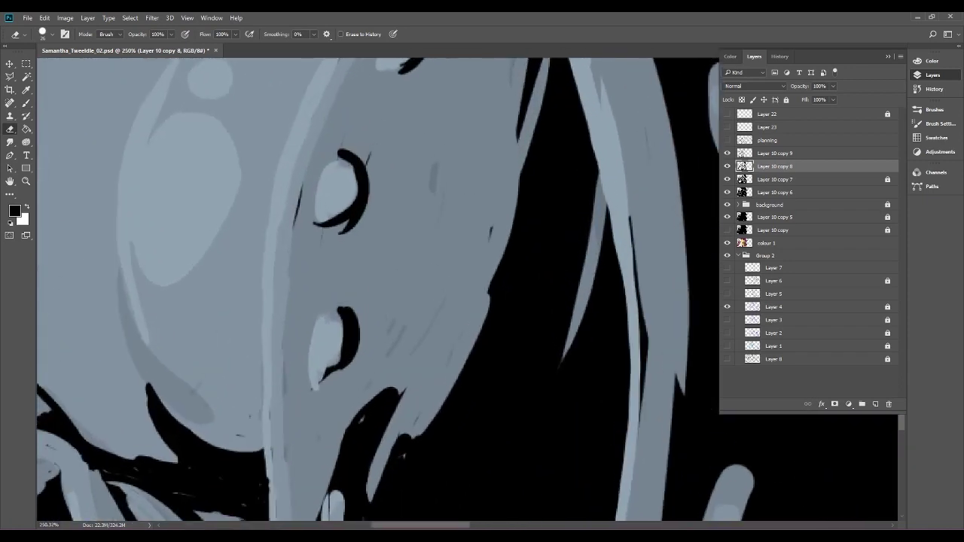
left_click(800, 179)
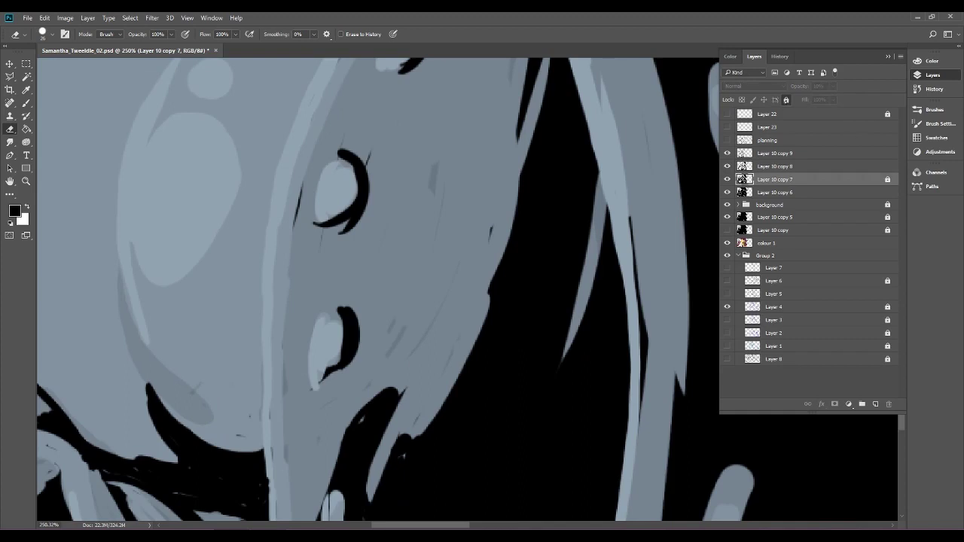
mouse_move(394, 312)
left_mouse_down()
mouse_move(398, 338)
mouse_move(407, 320)
left_mouse_up()
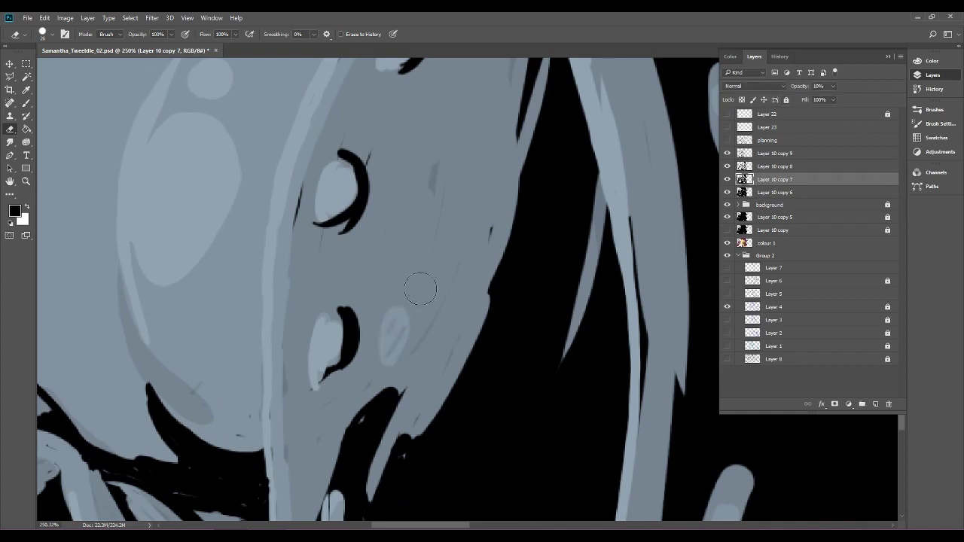
left_click(65, 17)
left_click(46, 18)
left_click(45, 17)
left_click(73, 55)
left_click(46, 17)
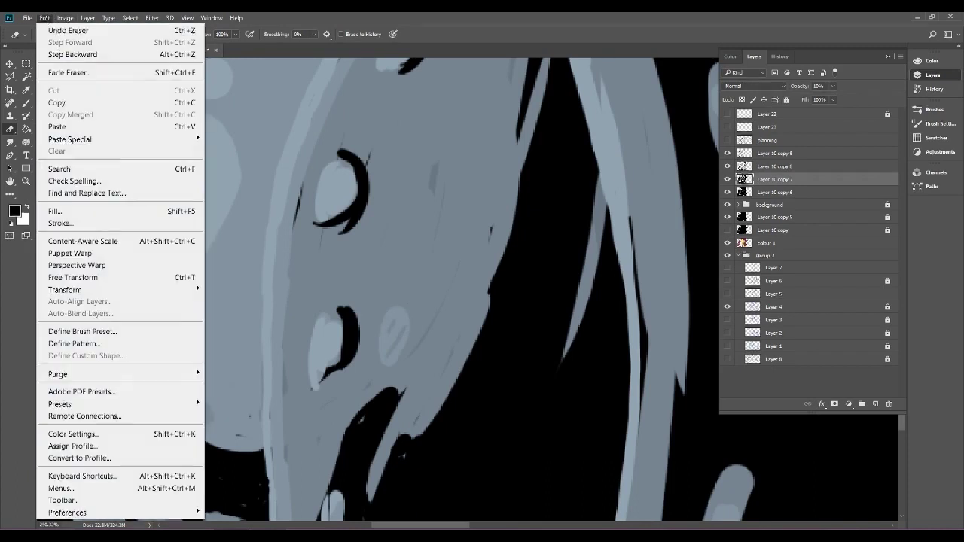
left_click(72, 54)
Hide Layer 10 copy 9 and make Layer 10 copy 8 the active layer.
left_click(728, 154)
left_click(727, 155)
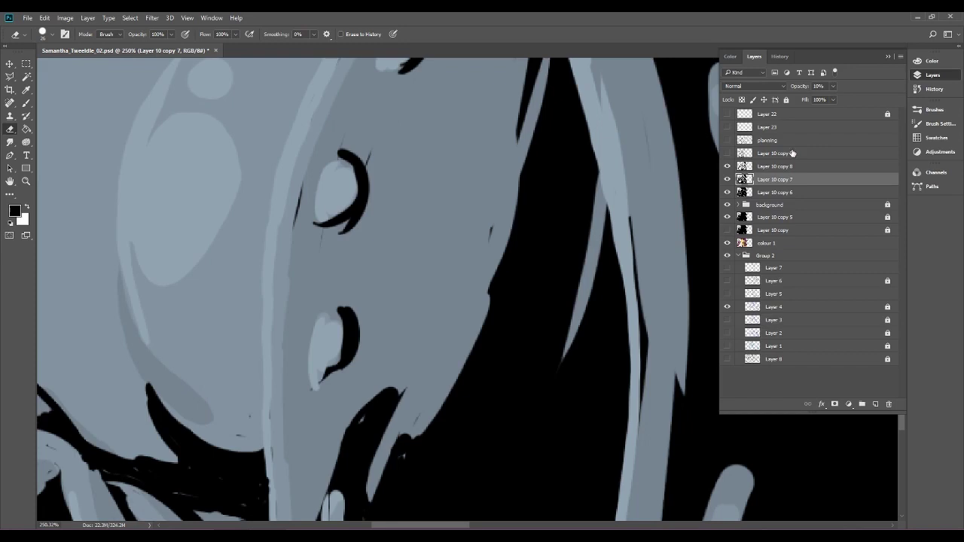
left_click(761, 154)
left_click(828, 166)
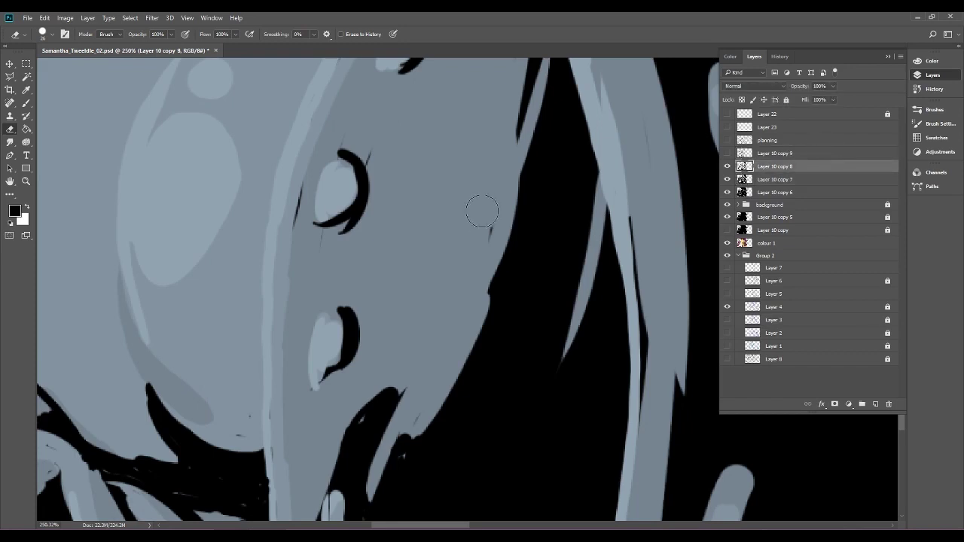
Erase the stray black marks around the bodice button and along the adjoining trim.
left_click_drag(321, 230, 331, 244)
mouse_move(368, 141)
left_mouse_down()
mouse_move(376, 159)
mouse_move(366, 146)
left_mouse_up()
left_click_drag(305, 175, 300, 253)
Erase rough black marks around the trim's centre peak and the specks on the fabric panel below it.
scroll(338, 227, "down", 5)
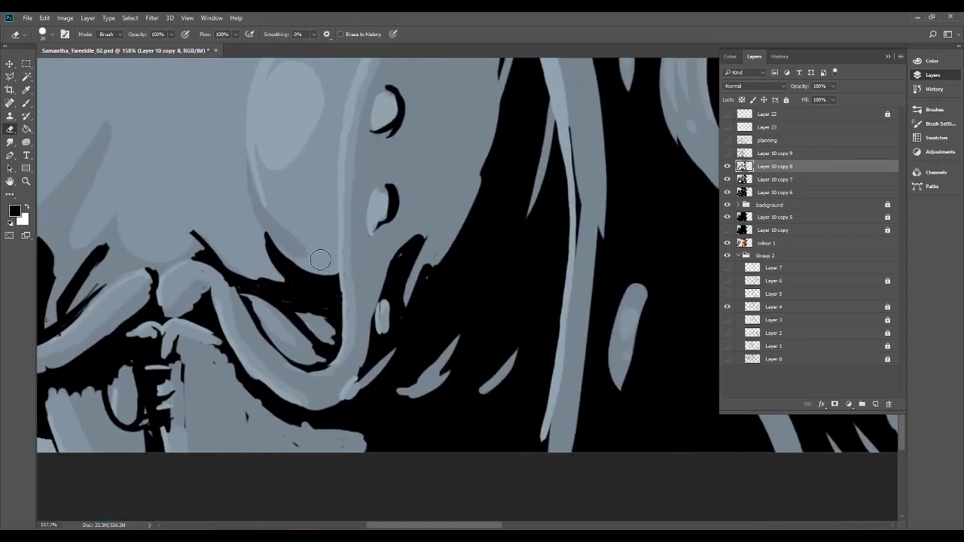
mouse_move(197, 253)
left_mouse_down()
mouse_move(187, 257)
mouse_move(193, 226)
left_mouse_up()
mouse_move(198, 279)
left_mouse_down()
mouse_move(191, 302)
mouse_move(175, 291)
mouse_move(178, 302)
mouse_move(175, 274)
mouse_move(157, 274)
mouse_move(131, 305)
mouse_move(165, 223)
mouse_move(163, 256)
mouse_move(147, 262)
mouse_move(164, 285)
left_mouse_up()
mouse_move(205, 371)
left_mouse_down()
mouse_move(243, 411)
mouse_move(213, 346)
mouse_move(269, 410)
mouse_move(317, 436)
mouse_move(279, 413)
mouse_move(337, 434)
mouse_move(351, 452)
mouse_move(331, 452)
left_mouse_up()
Erase around the lacing below the trim to enlarge its loops and smooth the top edge of the neighbouring fabric panel.
mouse_move(195, 361)
left_mouse_down()
mouse_move(188, 424)
mouse_move(176, 350)
mouse_move(317, 272)
mouse_move(294, 282)
mouse_move(312, 279)
mouse_move(308, 268)
mouse_move(305, 308)
left_mouse_up()
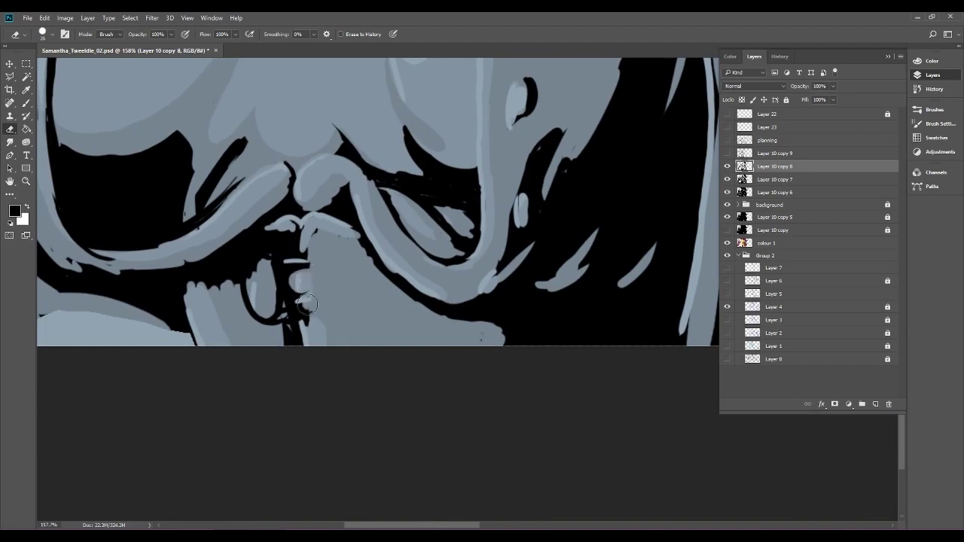
mouse_move(253, 279)
left_mouse_down()
mouse_move(256, 287)
mouse_move(259, 265)
mouse_move(298, 256)
left_mouse_up()
mouse_move(229, 303)
left_mouse_down()
mouse_move(205, 306)
mouse_move(198, 322)
mouse_move(188, 290)
mouse_move(231, 281)
mouse_move(235, 305)
mouse_move(229, 283)
mouse_move(194, 293)
left_mouse_up()
scroll(443, 305, "down", 5)
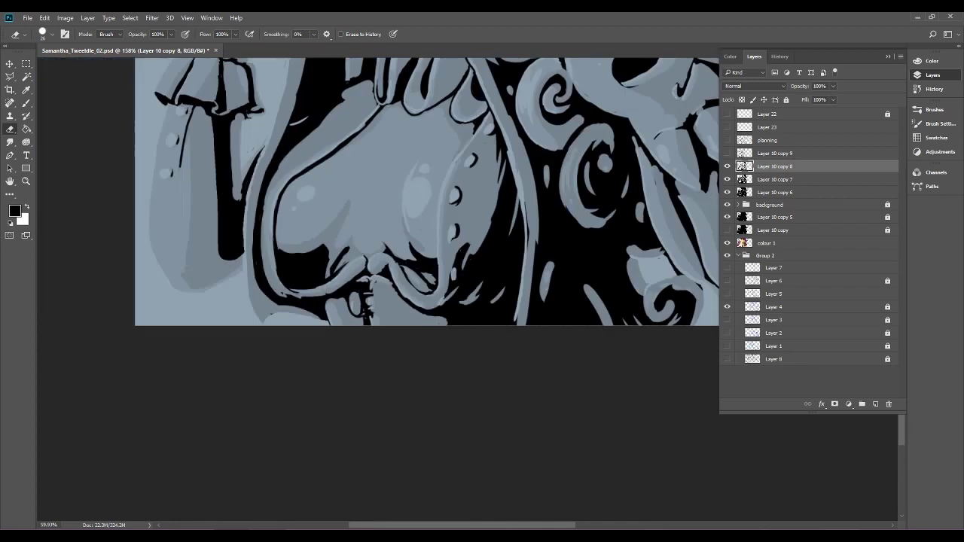
Paint black between the lacing loops along the fabric panel's edge to sharpen their shapes.
scroll(440, 336, "up", 7)
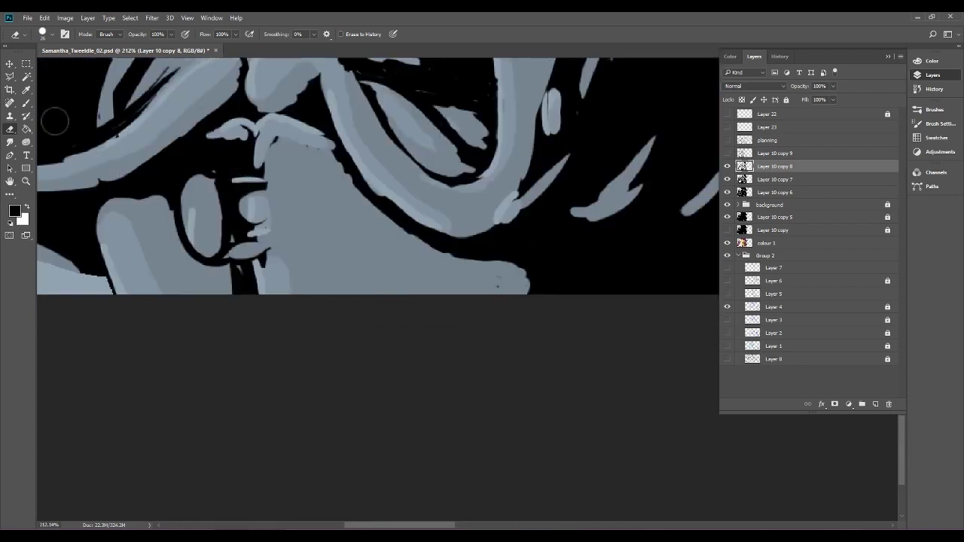
key("b")
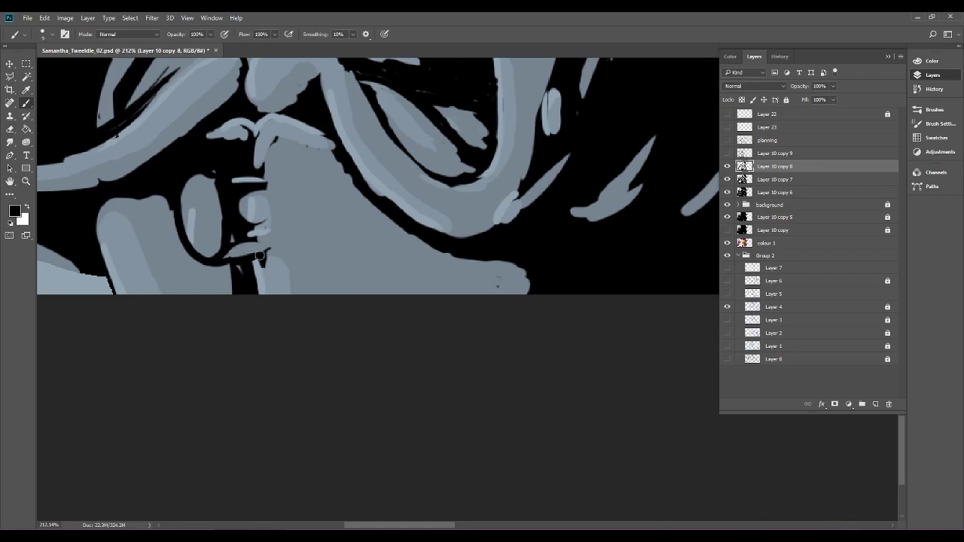
mouse_move(264, 237)
left_mouse_down()
mouse_move(242, 228)
mouse_move(261, 227)
mouse_move(245, 198)
left_mouse_up()
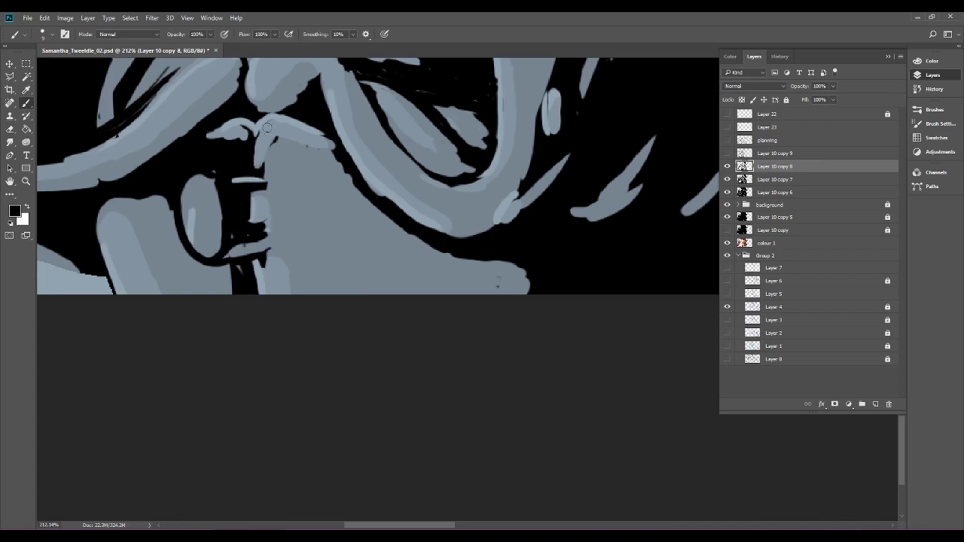
Paint small black touch-ups at the top of the lacing and between its lower loops beside the fabric panel.
left_click_drag(256, 145, 271, 128)
left_click(235, 232)
mouse_move(270, 242)
left_mouse_down()
mouse_move(263, 256)
mouse_move(271, 243)
left_mouse_up()
left_click_drag(261, 173, 265, 185)
key("ctrl+0")
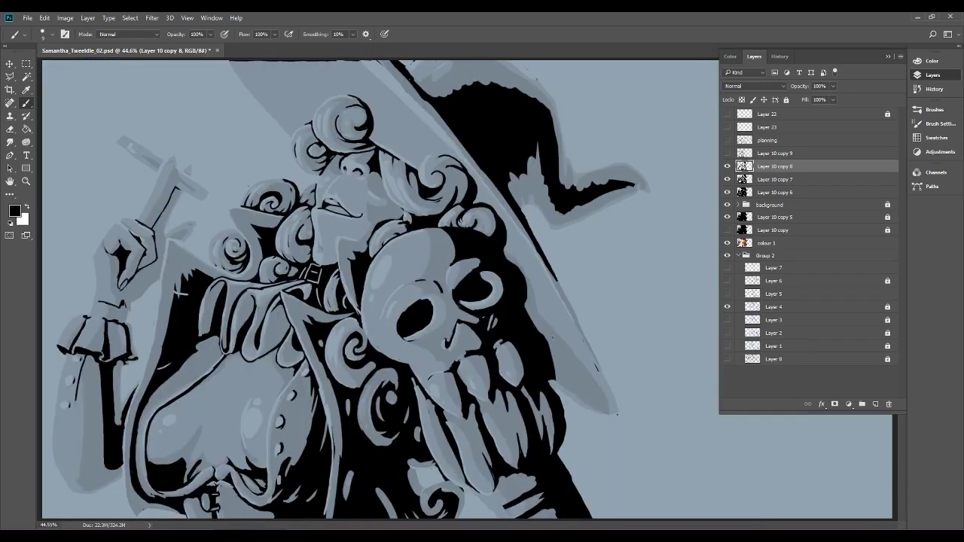
Try to touch up the black shadow edge beneath the chest and around the bodice trim's centre peak.
left_click_drag(458, 324, 506, 324)
left_click_drag(422, 324, 638, 157)
scroll(296, 354, "up", 5)
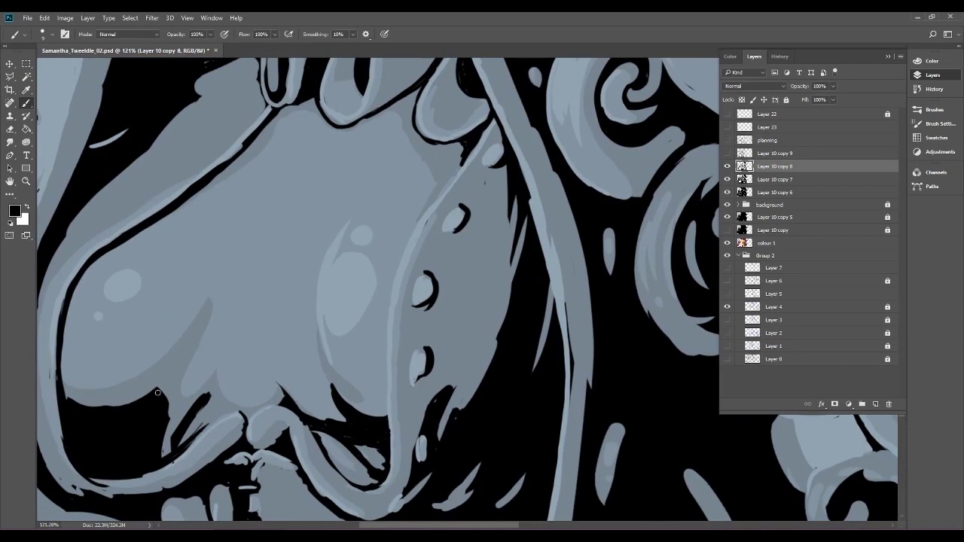
left_click_drag(168, 415, 167, 399)
left_click_drag(167, 364, 233, 273)
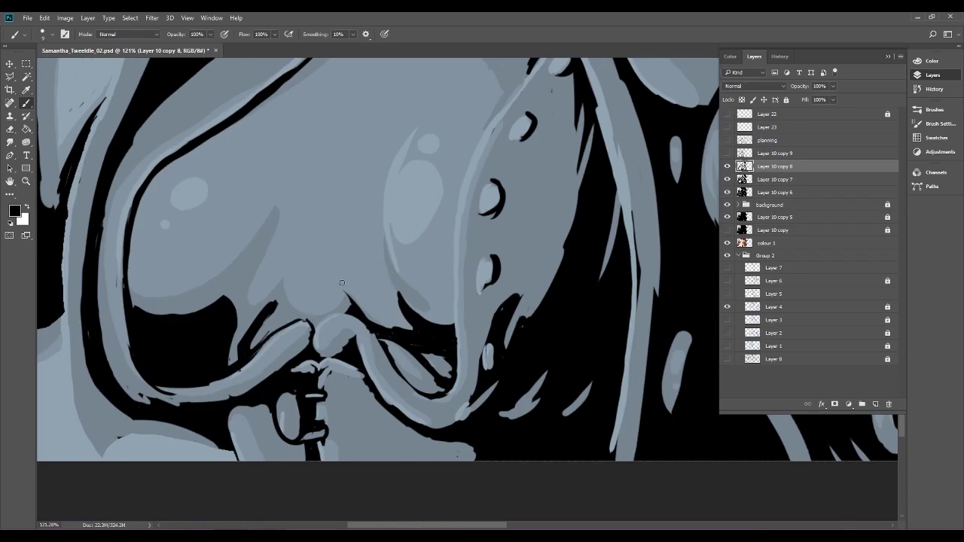
left_click_drag(312, 327, 357, 303)
scroll(439, 316, "down", 6)
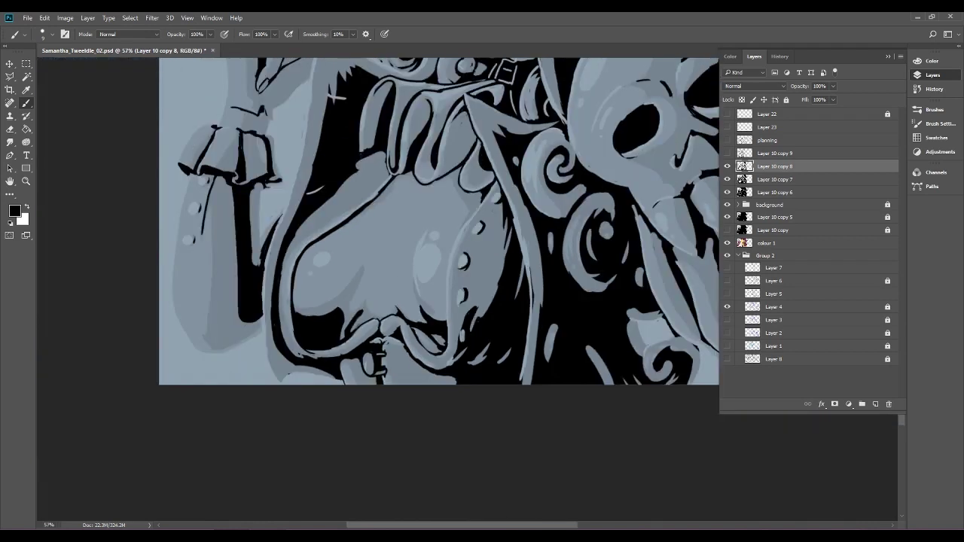
Undo the last few brush strokes on the bodice inking.
left_click(44, 17)
left_click(73, 55)
left_click(44, 17)
left_click(50, 54)
left_click(44, 17)
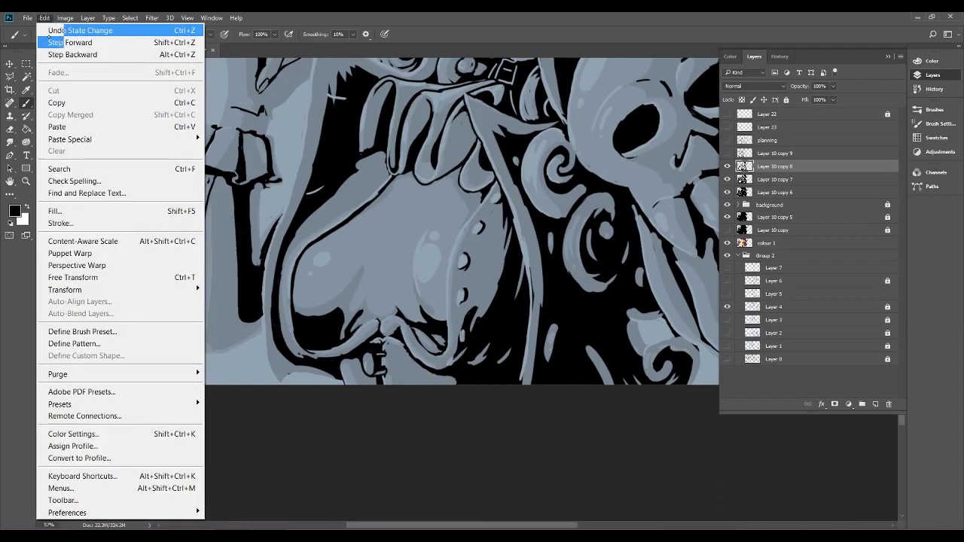
left_click(50, 54)
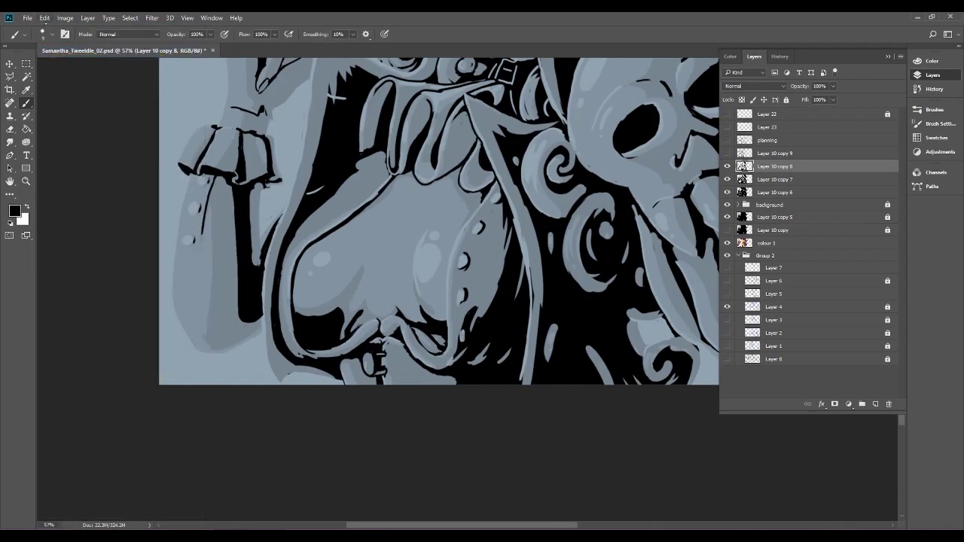
left_click(44, 18)
left_click(56, 53)
Paint black into the gap between the skull's long lower teeth and under the tip of the neighbouring tooth.
scroll(312, 282, "down", 4)
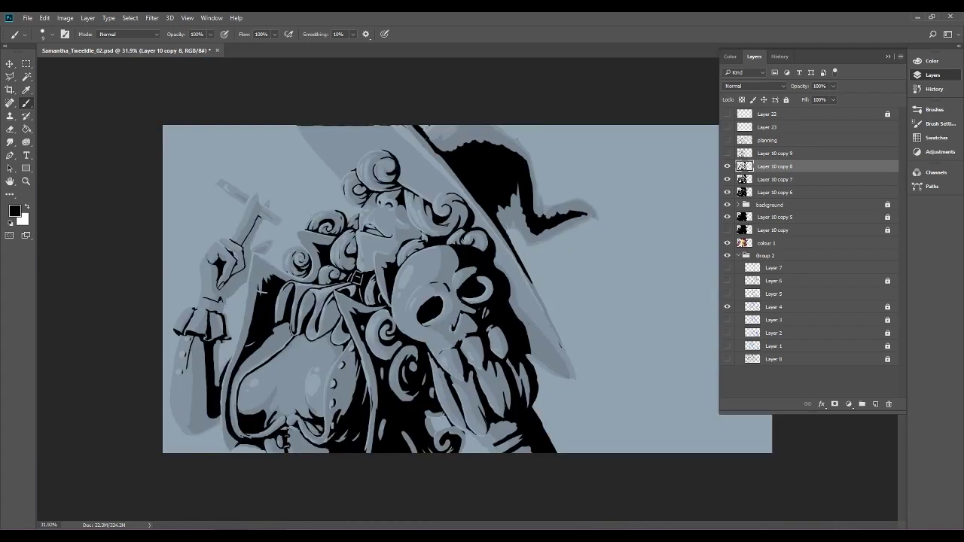
scroll(494, 298, "up", 3)
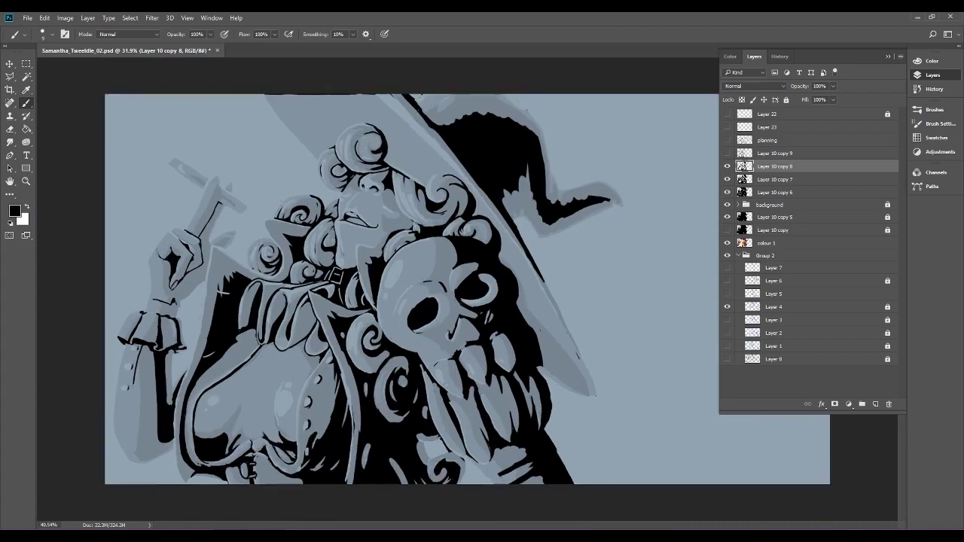
scroll(450, 426, "up", 5)
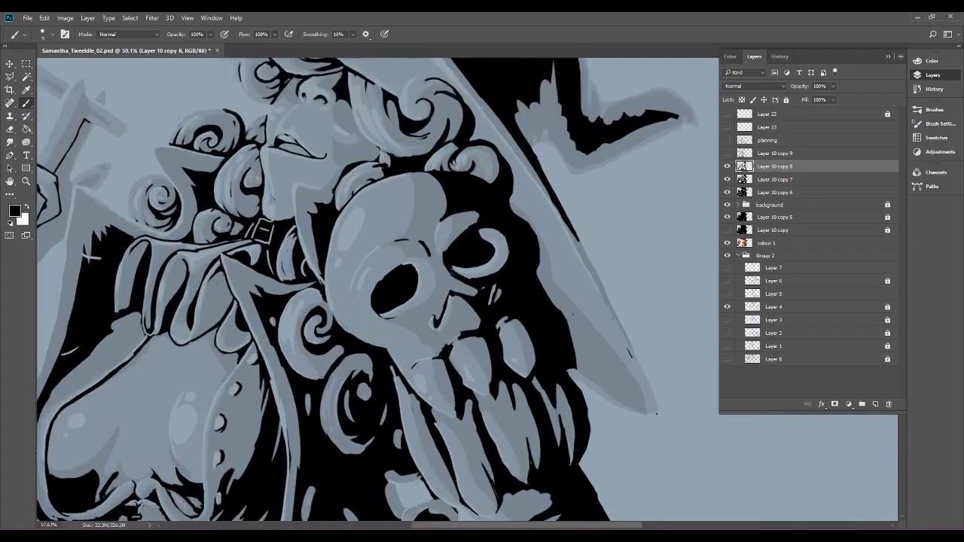
key("e")
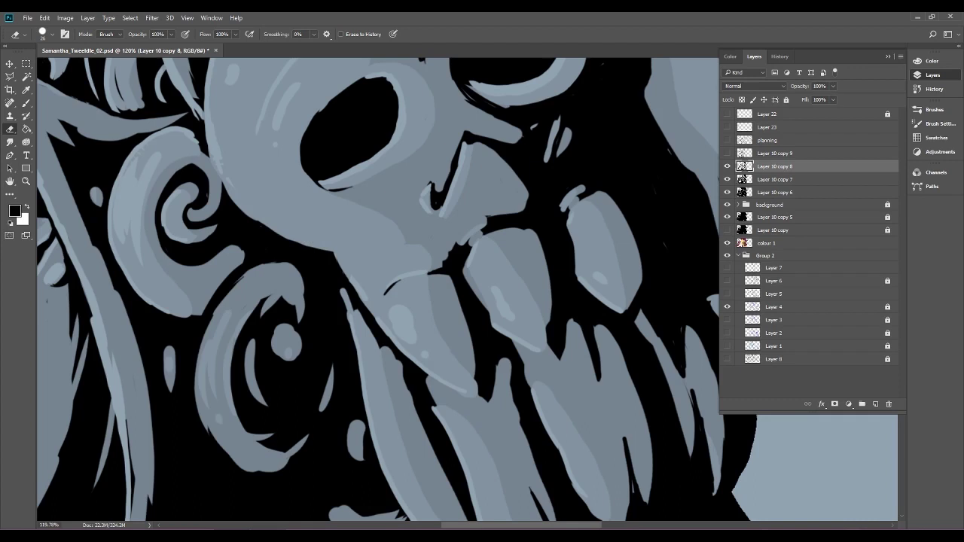
left_click_drag(332, 225, 142, 86)
left_click_drag(313, 248, 373, 403)
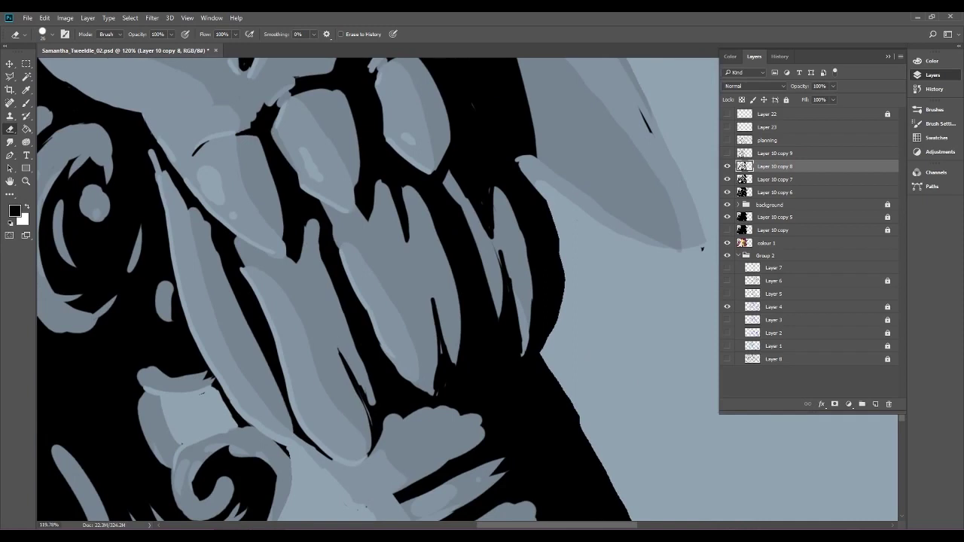
key("b")
mouse_move(338, 350)
left_mouse_down()
mouse_move(376, 410)
mouse_move(354, 379)
mouse_move(385, 403)
left_mouse_up()
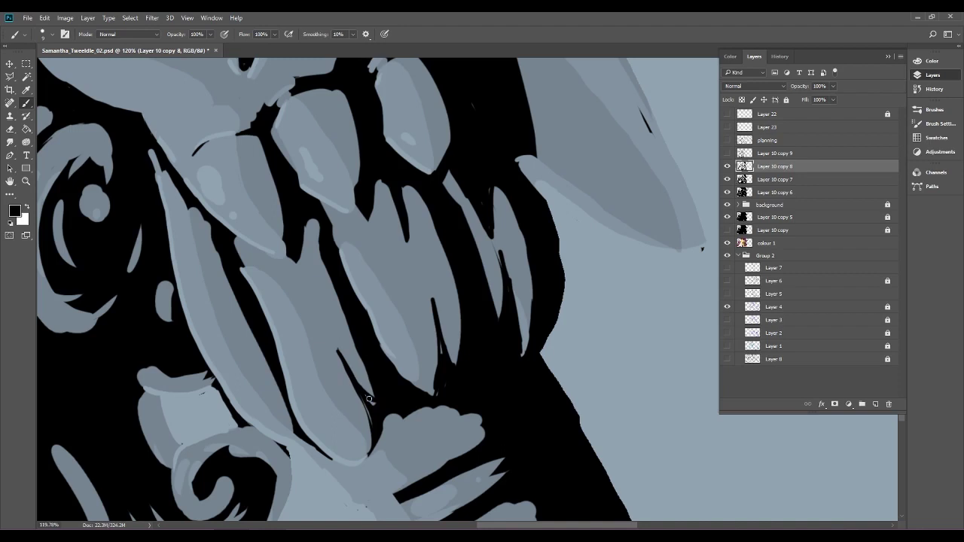
left_click_drag(337, 352, 369, 450)
mouse_move(371, 412)
left_mouse_down()
mouse_move(365, 458)
mouse_move(422, 348)
mouse_move(407, 363)
left_mouse_up()
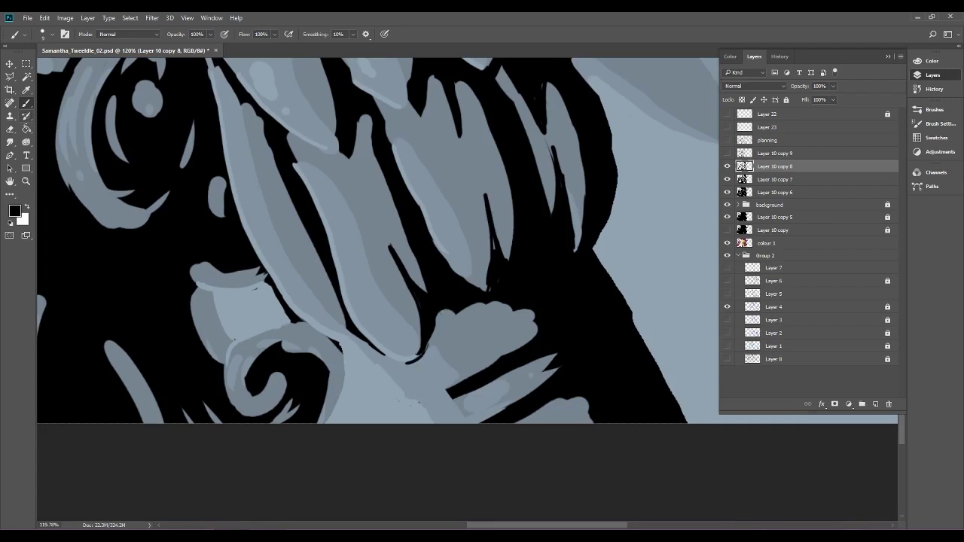
Erase the bumpy black outline of the shape below the skull's teeth, smoothing its top edge and the strip beneath it.
left_click(10, 129)
mouse_move(441, 318)
left_mouse_down()
mouse_move(472, 313)
mouse_move(458, 315)
mouse_move(453, 304)
mouse_move(491, 307)
left_mouse_up()
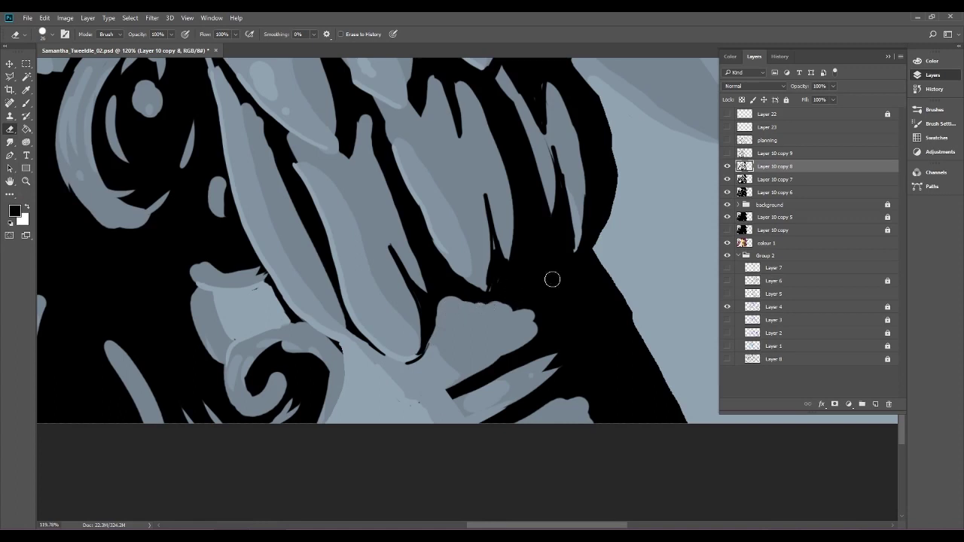
scroll(559, 263, "down", 5)
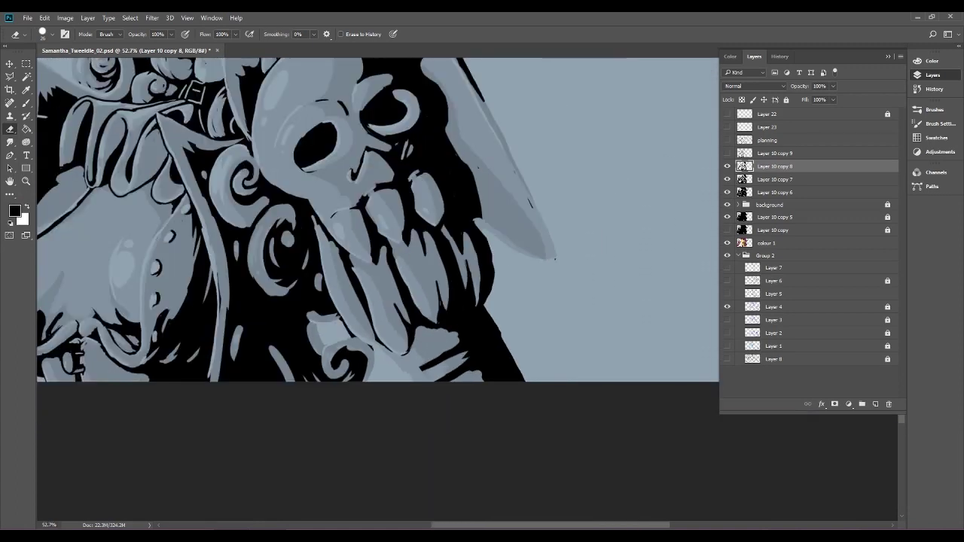
scroll(482, 334, "up", 5)
mouse_move(379, 327)
left_mouse_down()
mouse_move(423, 324)
mouse_move(431, 350)
mouse_move(431, 336)
mouse_move(408, 328)
mouse_move(424, 333)
mouse_move(439, 390)
left_mouse_up()
scroll(478, 324, "down", 5)
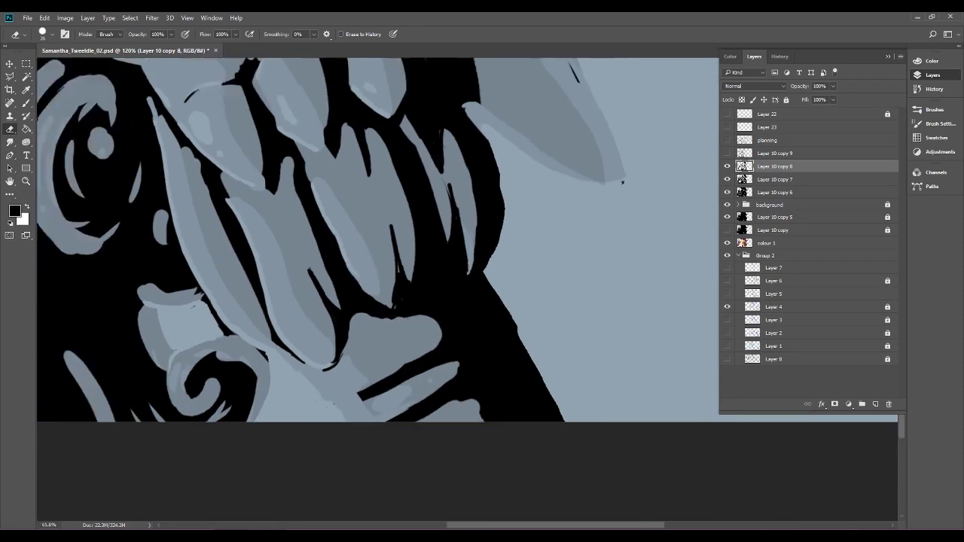
scroll(477, 324, "down", 3)
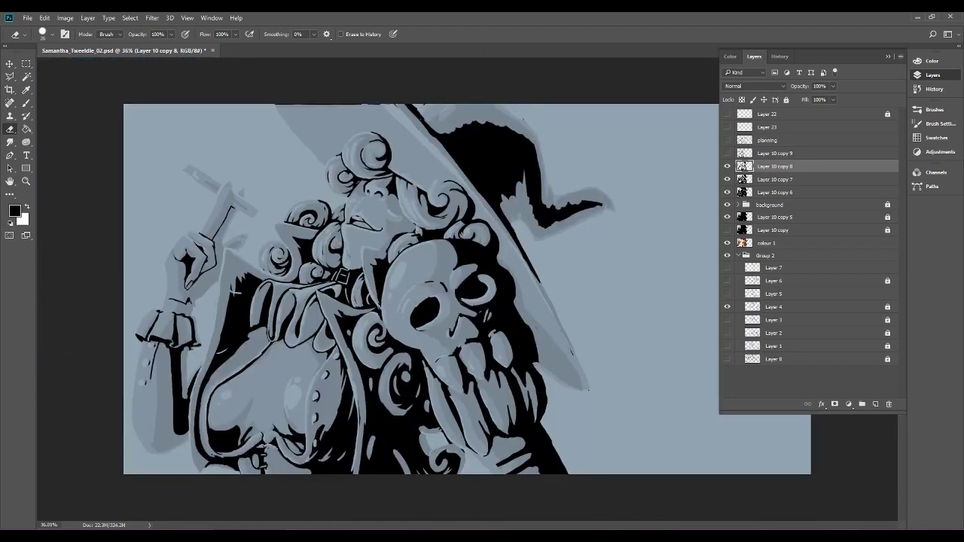
Paint black shading along the inner edge of the collar ruffle's fold beside the pointed lapel.
scroll(457, 309, "up", 5)
left_click_drag(290, 286, 516, 271)
scroll(513, 273, "up", 4)
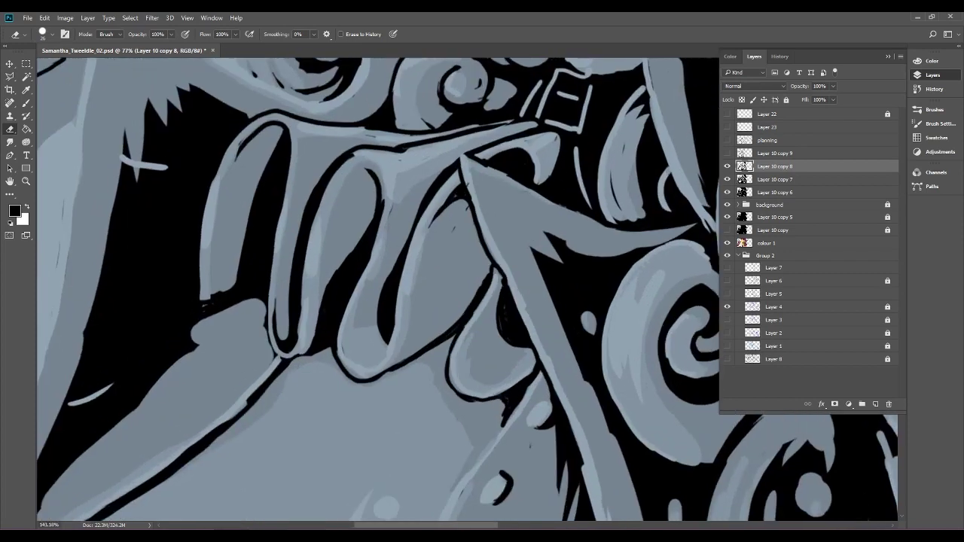
key("b")
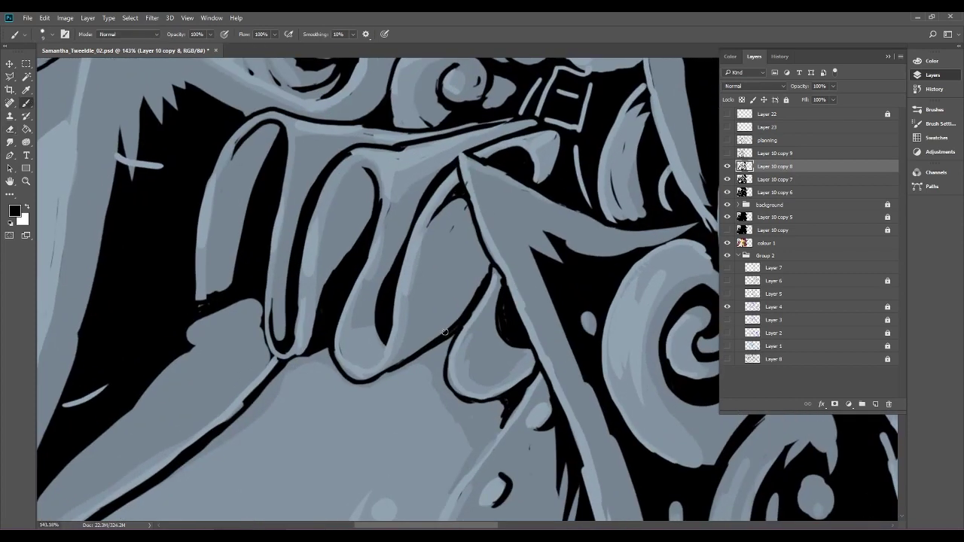
mouse_move(426, 345)
left_mouse_down()
mouse_move(477, 226)
mouse_move(445, 331)
mouse_move(484, 265)
mouse_move(454, 310)
left_mouse_up()
left_click_drag(458, 189, 438, 209)
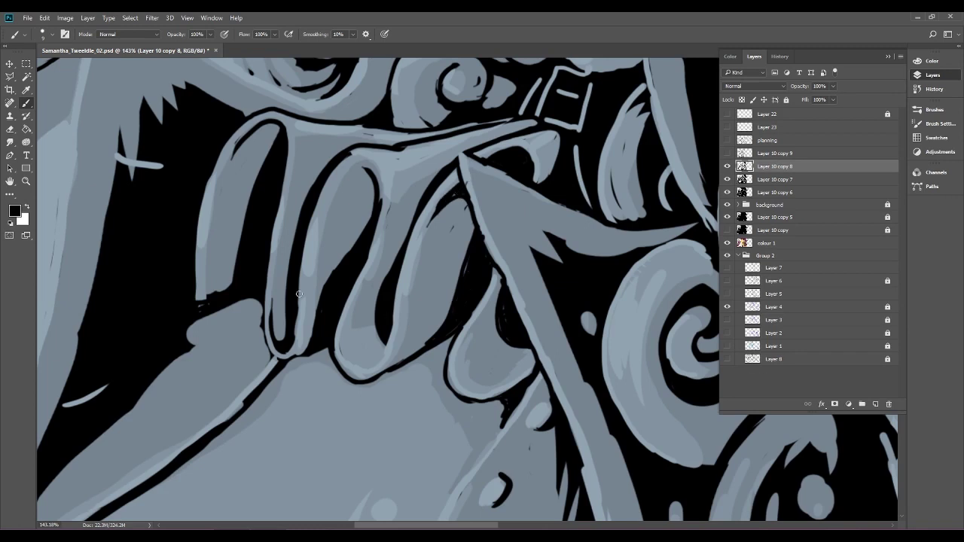
mouse_move(302, 421)
left_mouse_down()
mouse_move(413, 278)
mouse_move(385, 280)
mouse_move(381, 247)
left_mouse_up()
scroll(467, 293, "down", 2)
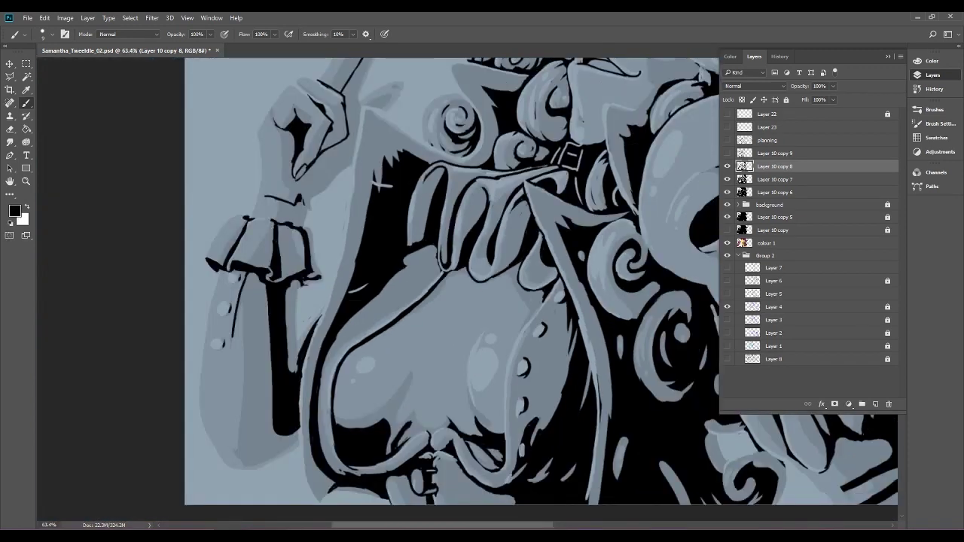
Erase stray black marks from the curved bodice trim and paint a clean black edge where it meets the shadow.
scroll(468, 294, "down", 2)
scroll(442, 356, "up", 7)
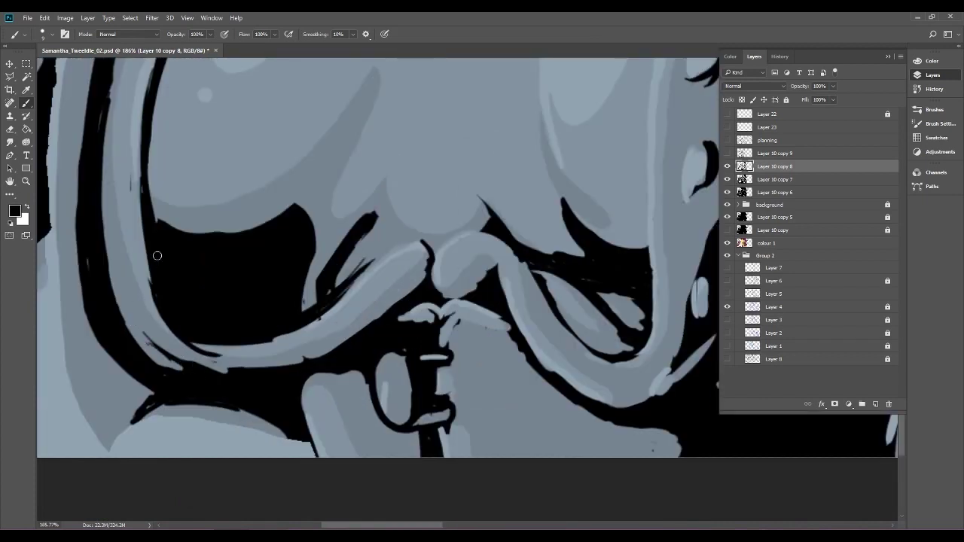
left_click(10, 129)
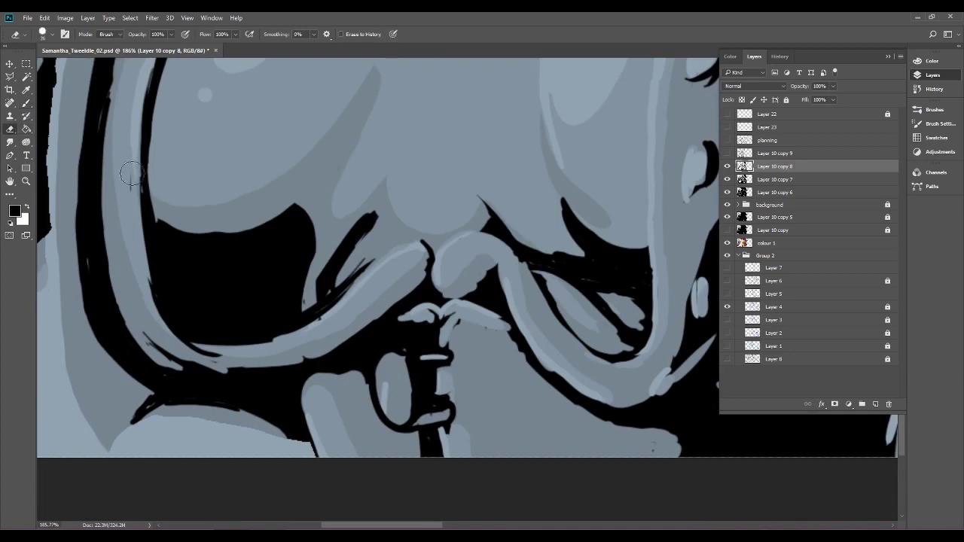
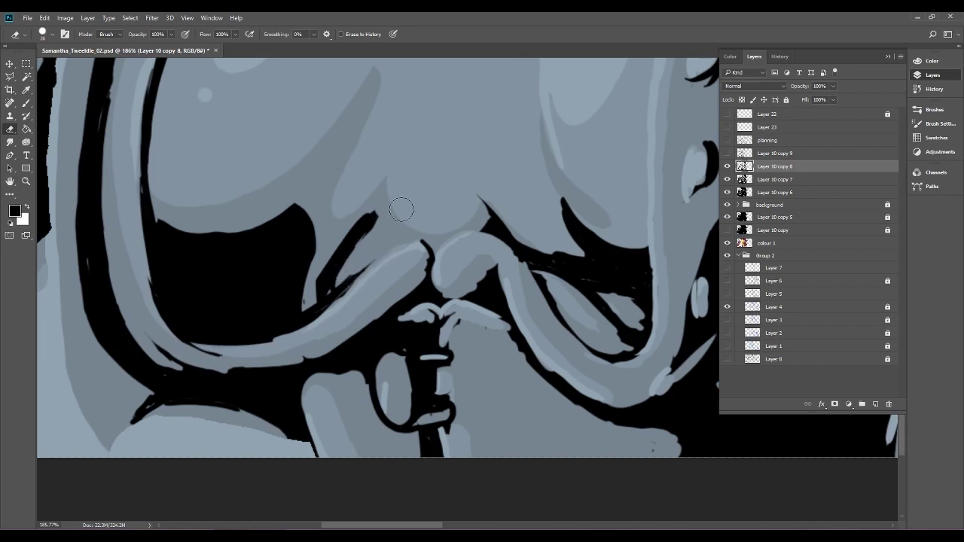
key("b")
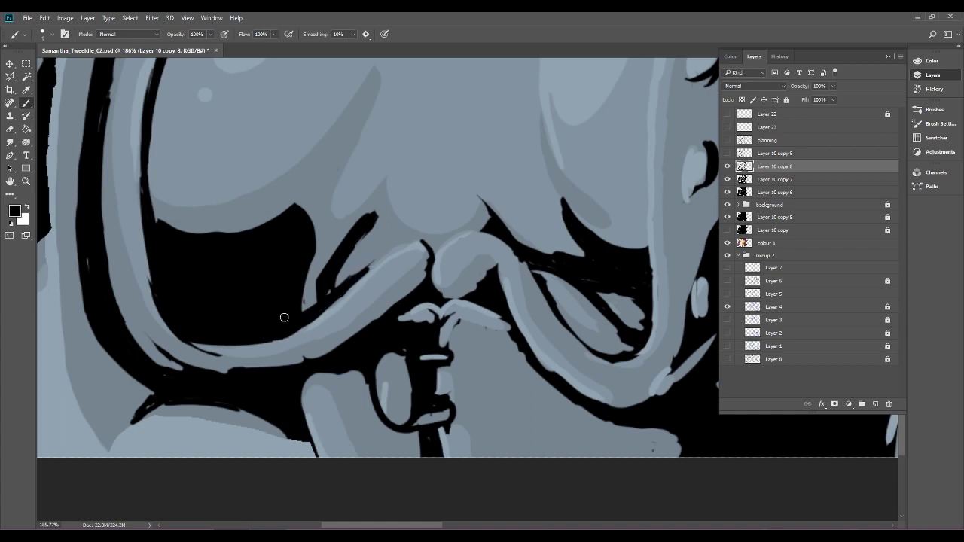
left_click_drag(324, 301, 428, 295)
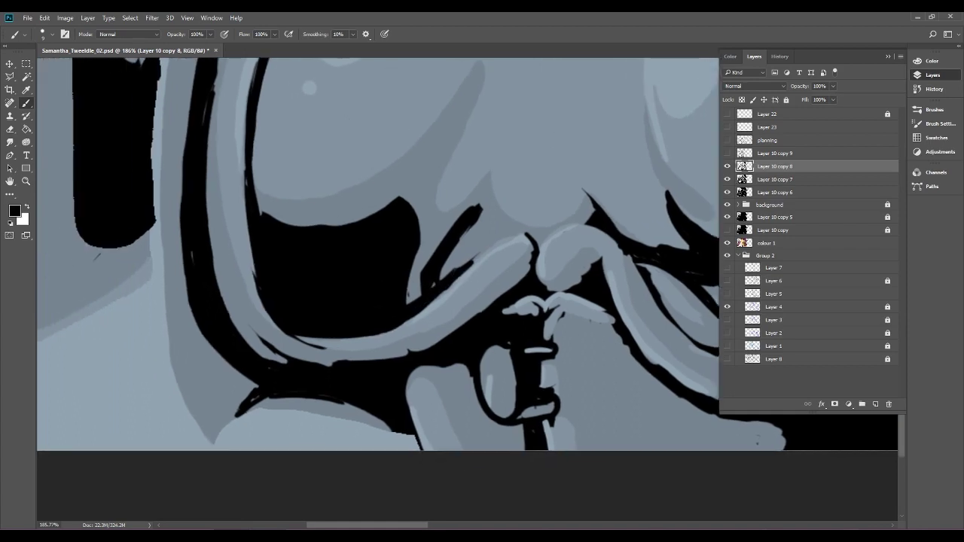
scroll(213, 257, "left", 3)
scroll(213, 257, "up", 1)
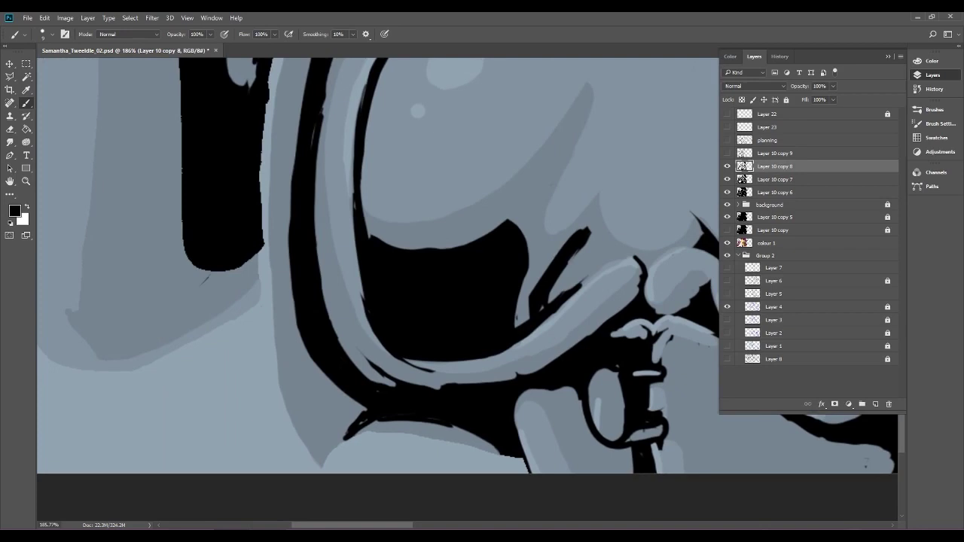
Erase the rough edge of the black sleeve shadow where it meets the coat's outer border.
scroll(467, 293, "up", 4)
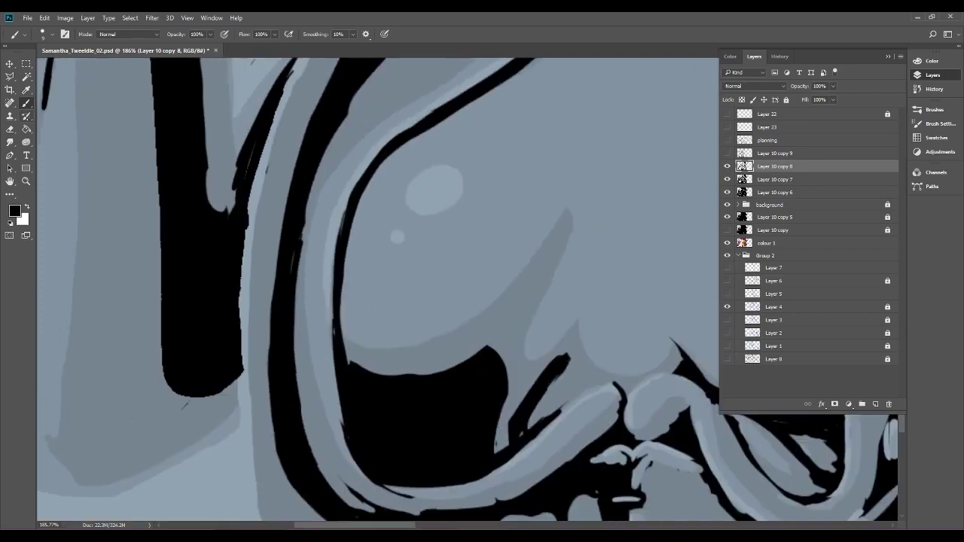
left_click(26, 129)
left_click(10, 129)
left_click_drag(246, 387, 248, 323)
left_click_drag(246, 412, 256, 221)
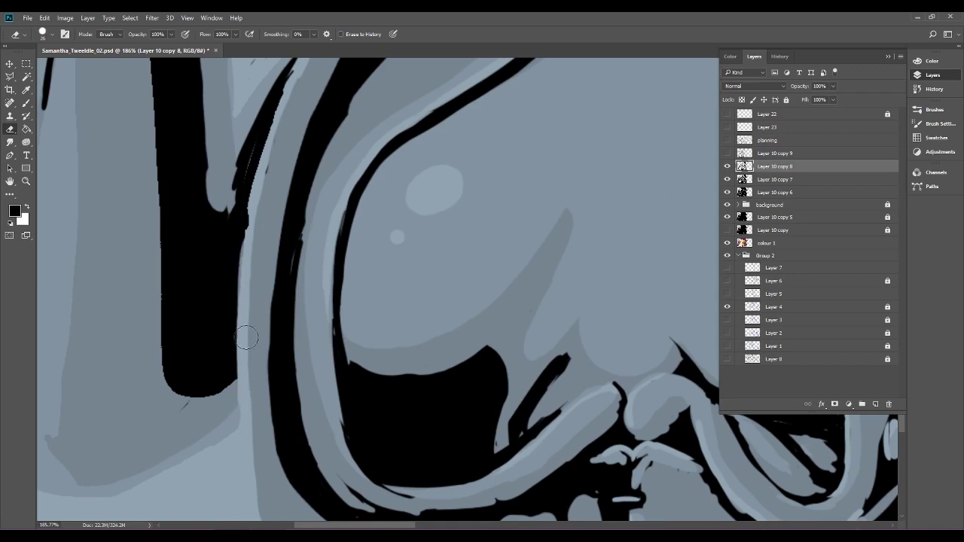
Erase the stray dashes below the cuff and trim the black wedge between the sleeve and coat to a clean point.
scroll(280, 146, "up", 5)
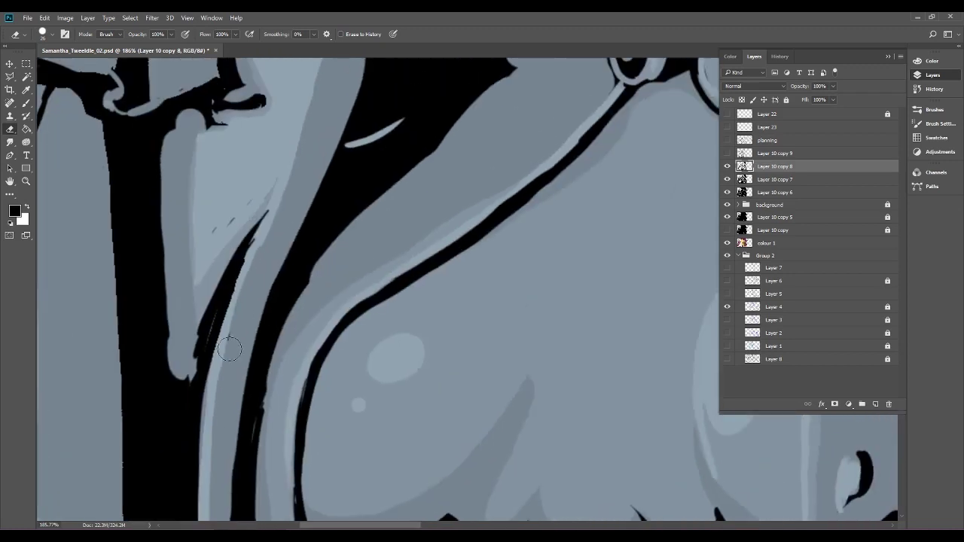
mouse_move(218, 354)
left_mouse_down()
mouse_move(251, 251)
mouse_move(220, 387)
mouse_move(275, 209)
mouse_move(234, 304)
mouse_move(281, 181)
mouse_move(213, 261)
mouse_move(228, 211)
left_mouse_up()
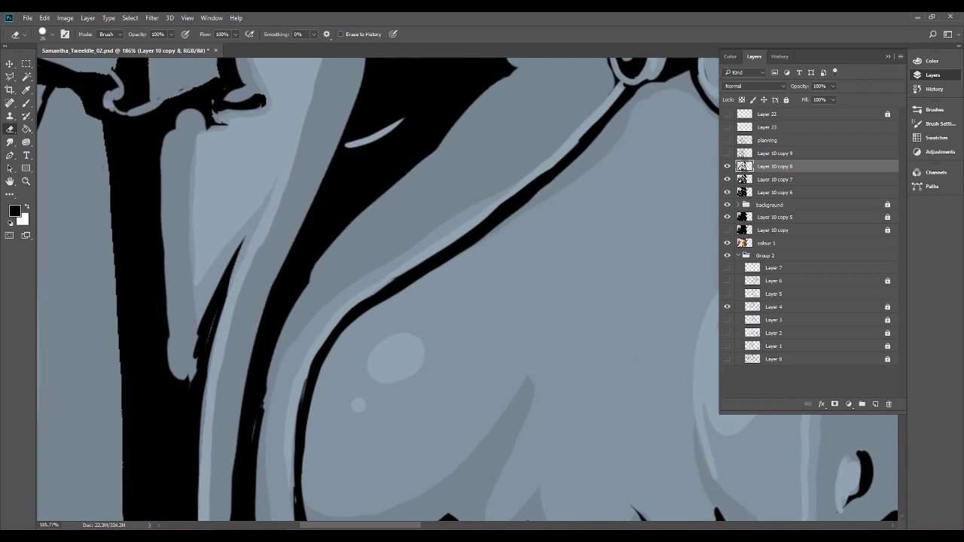
mouse_move(189, 340)
left_mouse_down()
mouse_move(195, 320)
mouse_move(182, 368)
left_mouse_up()
left_click_drag(196, 305, 181, 372)
left_click_drag(202, 415, 290, 378)
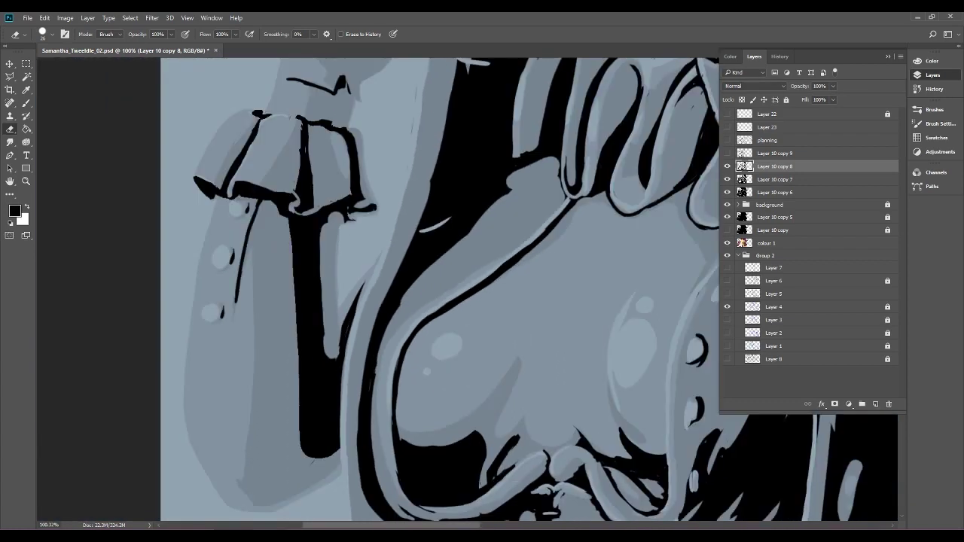
Erase the lower corner of the black sleeve shadow into a straight edge and remove the stray mark beneath it.
mouse_move(373, 472)
left_mouse_down()
mouse_move(419, 323)
mouse_move(502, 324)
left_mouse_up()
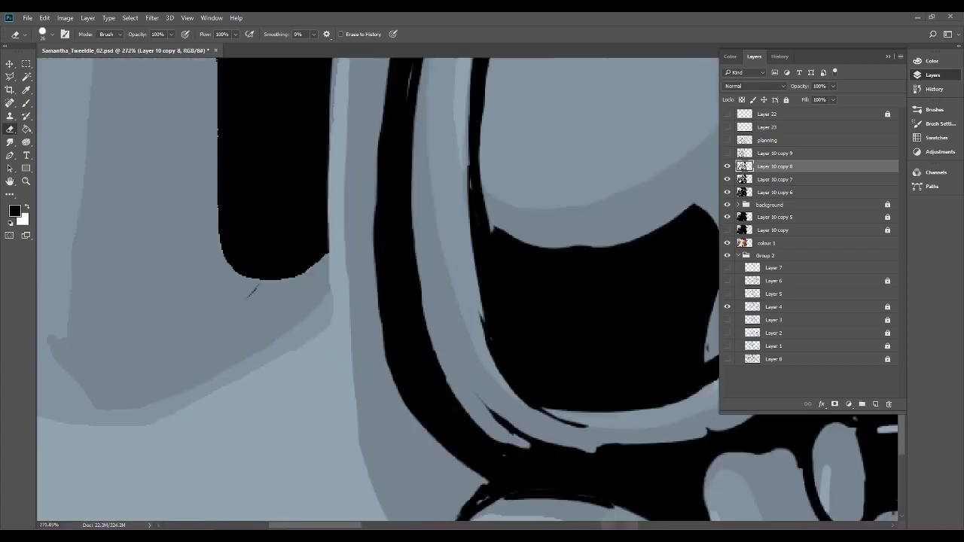
left_click_drag(233, 306, 354, 230)
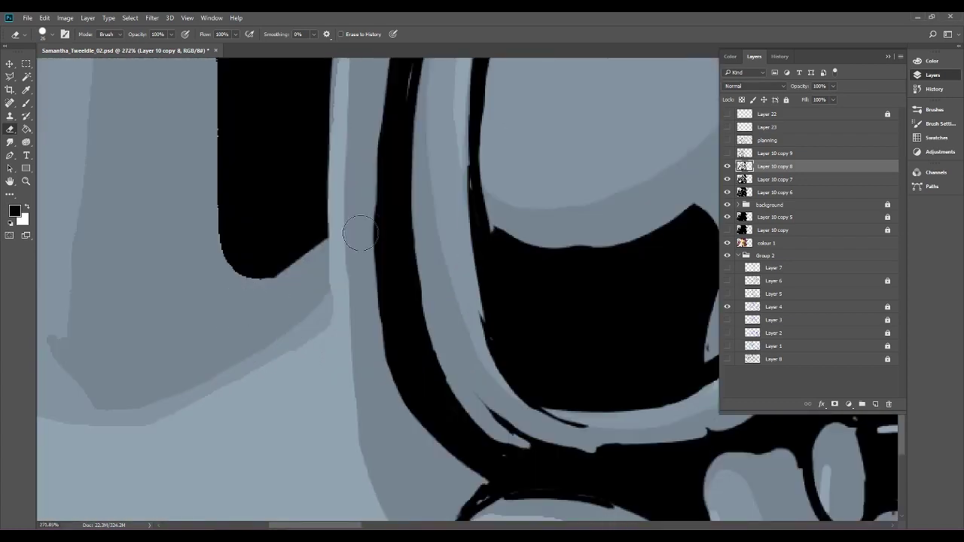
scroll(377, 287, "down", 8)
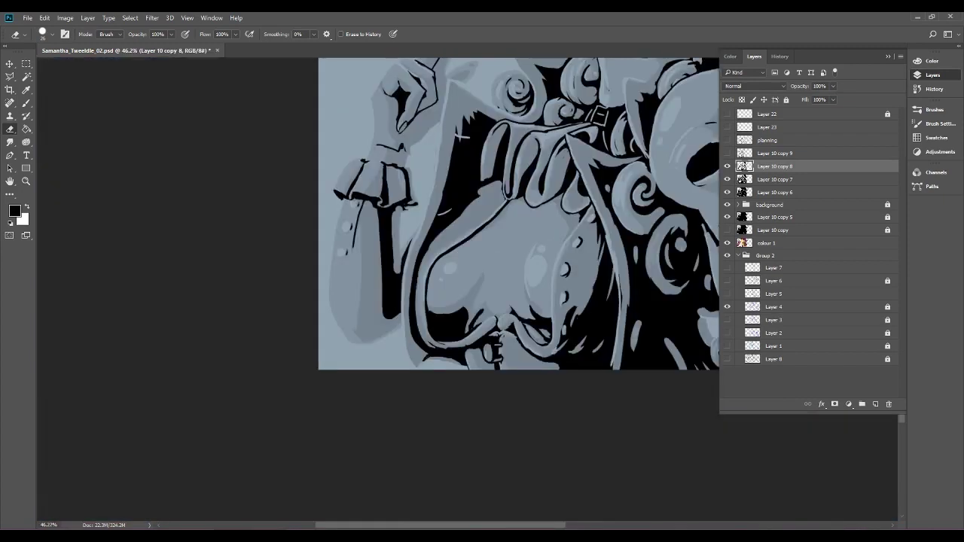
Erase the rough edge of the black shadow above the light panel beneath the bodice's curved trim.
scroll(664, 300, "up", 6)
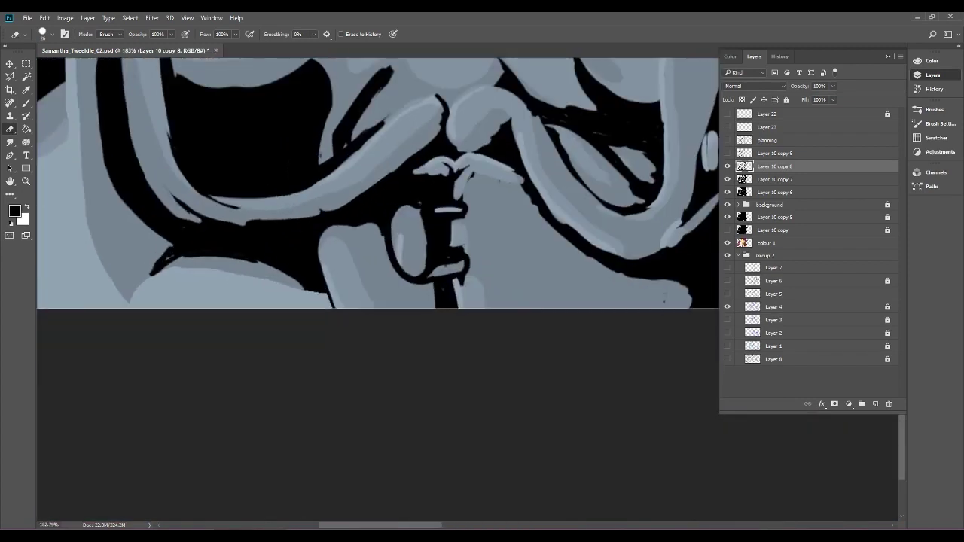
mouse_move(281, 281)
left_mouse_down()
mouse_move(319, 298)
mouse_move(267, 277)
mouse_move(302, 287)
mouse_move(319, 309)
mouse_move(324, 287)
mouse_move(292, 300)
mouse_move(307, 290)
mouse_move(337, 296)
left_mouse_up()
scroll(337, 295, "down", 4)
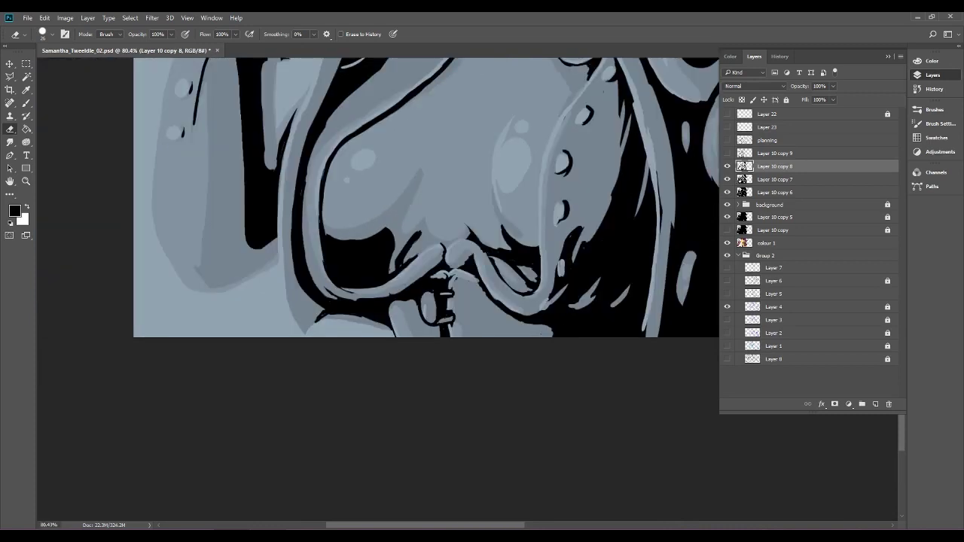
scroll(301, 277, "down", 3)
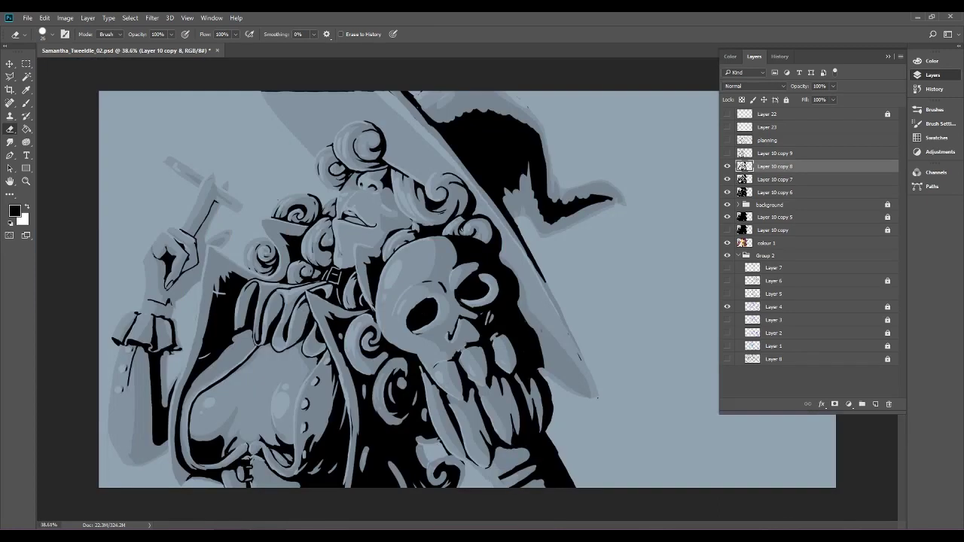
Paint the black shadow beneath the bodice's curved trim, beside the lacing, into a cleaner sloping edge reaching the canvas border.
scroll(473, 333, "up", 3)
left_click_drag(472, 332, 510, 291)
left_click_drag(332, 406, 602, 176)
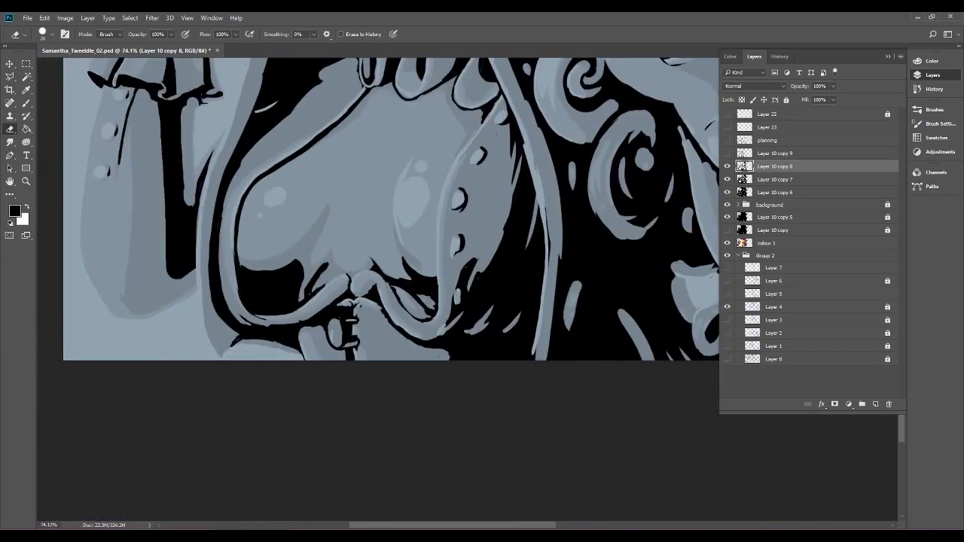
scroll(301, 277, "up", 3)
key("b")
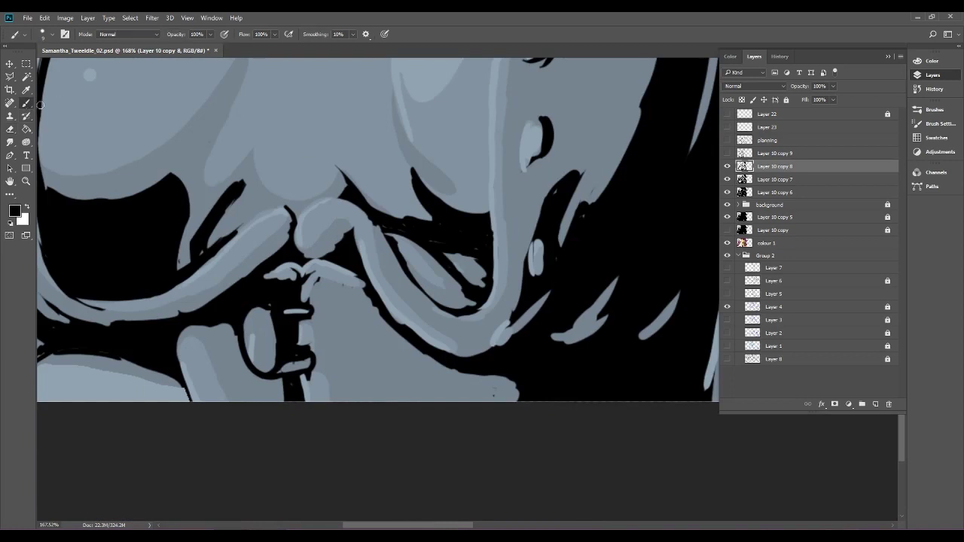
mouse_move(342, 287)
left_mouse_down()
mouse_move(396, 331)
mouse_move(486, 373)
mouse_move(518, 407)
mouse_move(495, 375)
left_mouse_up()
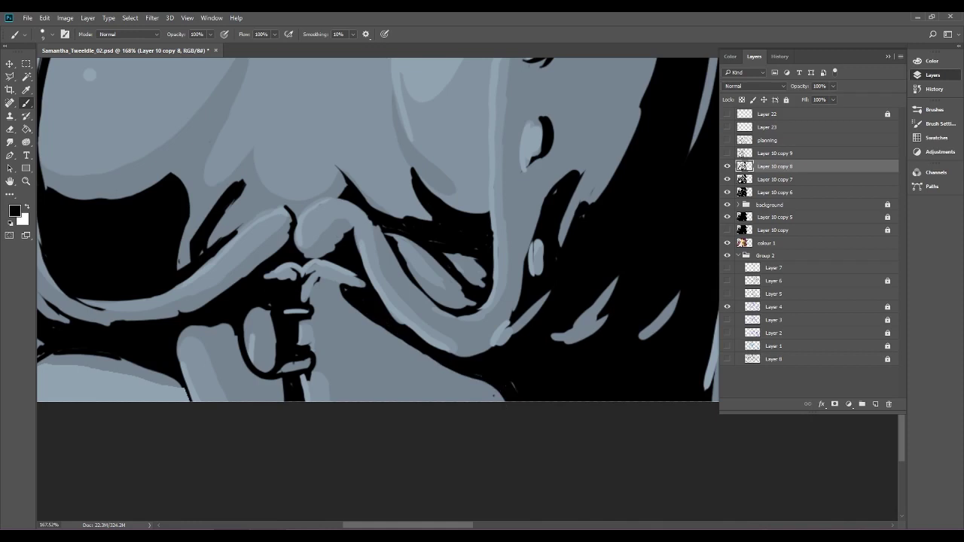
scroll(511, 398, "down", 5)
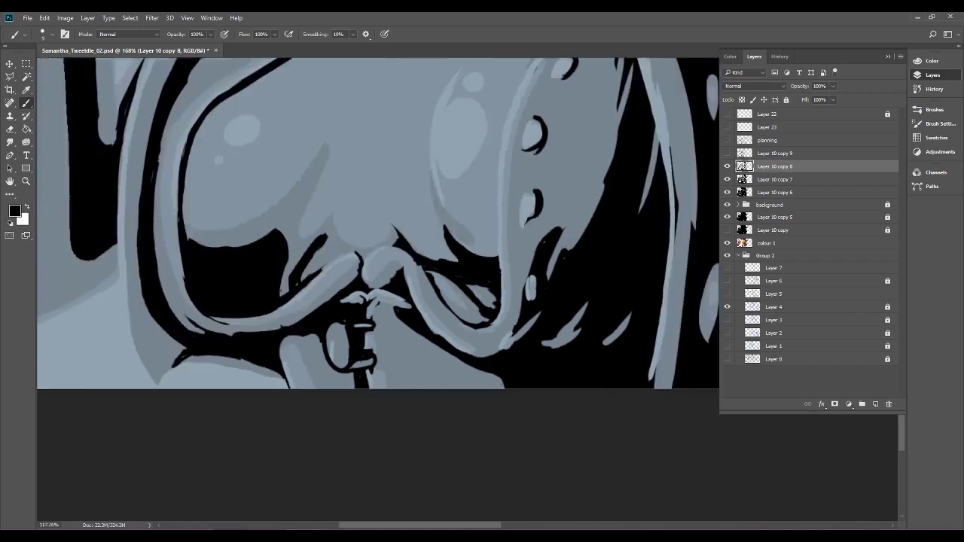
Erase the black inside the lacing to open gaps between its loops, and touch up the lowest gap with black.
scroll(523, 356, "up", 5)
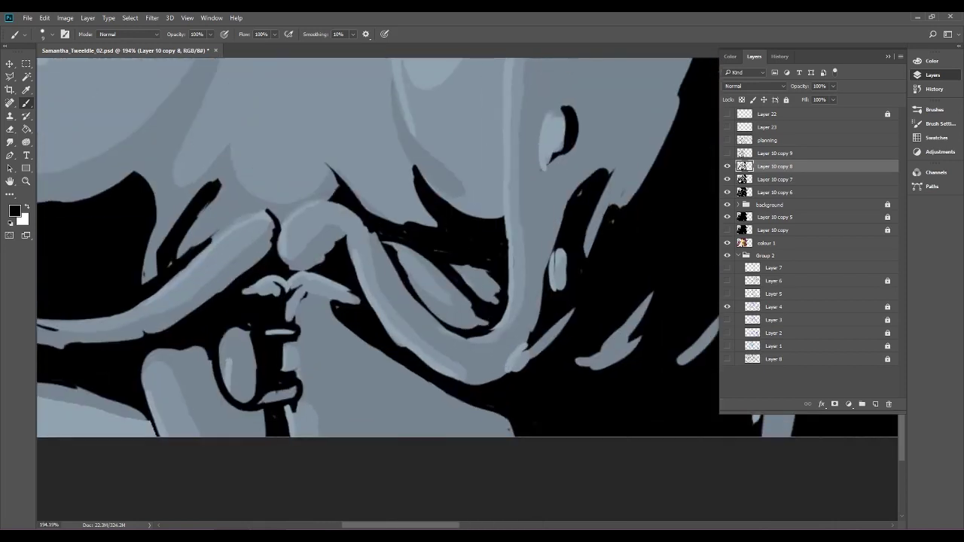
left_click(10, 129)
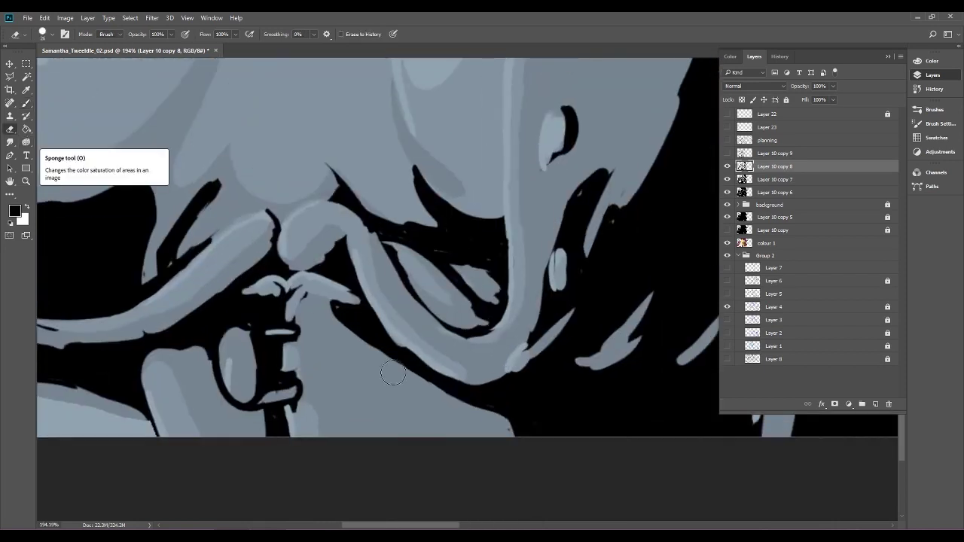
mouse_move(363, 333)
left_mouse_down()
mouse_move(324, 305)
mouse_move(356, 320)
mouse_move(400, 379)
mouse_move(355, 325)
mouse_move(450, 410)
left_mouse_up()
mouse_move(343, 301)
left_mouse_down()
mouse_move(261, 284)
mouse_move(254, 292)
mouse_move(272, 285)
mouse_move(240, 298)
mouse_move(261, 248)
mouse_move(268, 297)
mouse_move(288, 285)
mouse_move(269, 366)
mouse_move(294, 324)
mouse_move(272, 355)
mouse_move(269, 345)
mouse_move(295, 316)
left_mouse_up()
left_click_drag(283, 410, 271, 437)
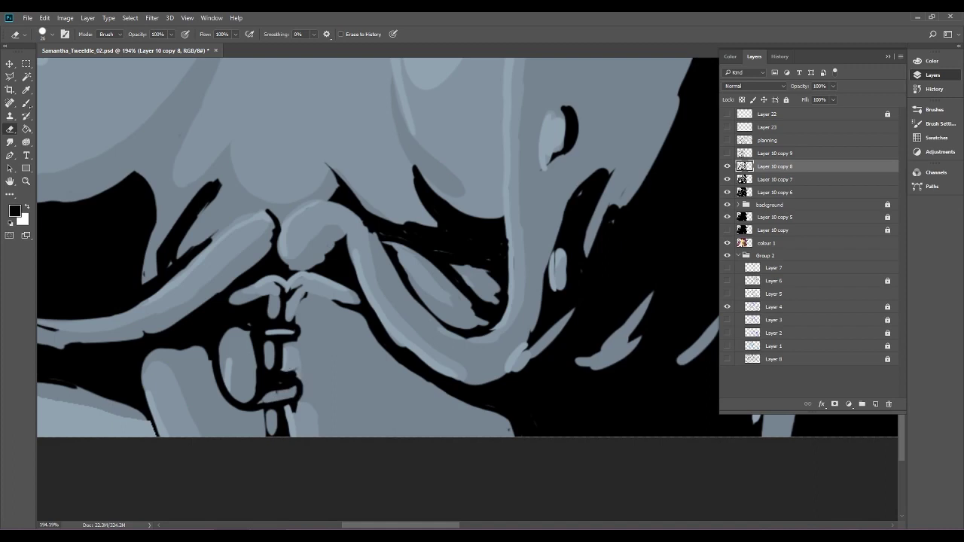
key("b")
left_click_drag(267, 416, 274, 419)
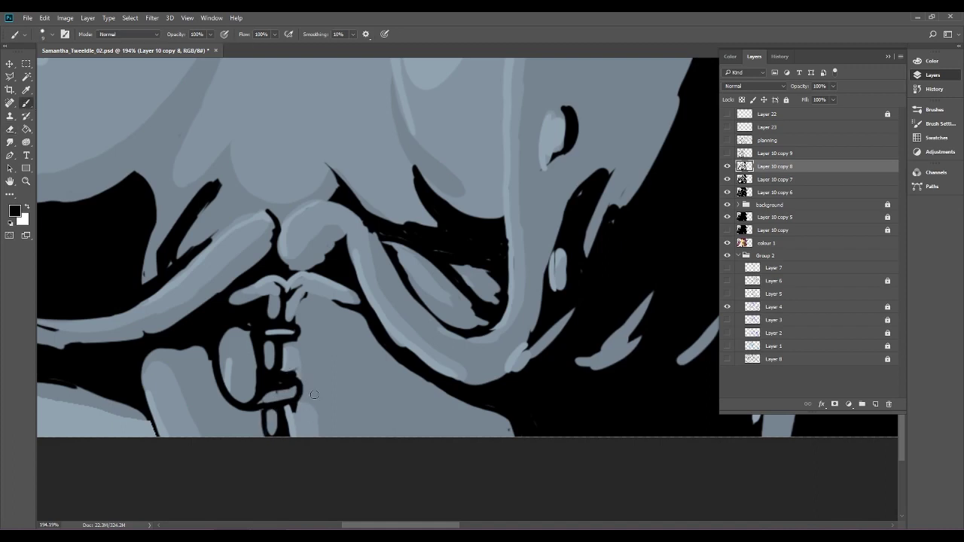
scroll(315, 394, "down", 5)
scroll(314, 394, "down", 3)
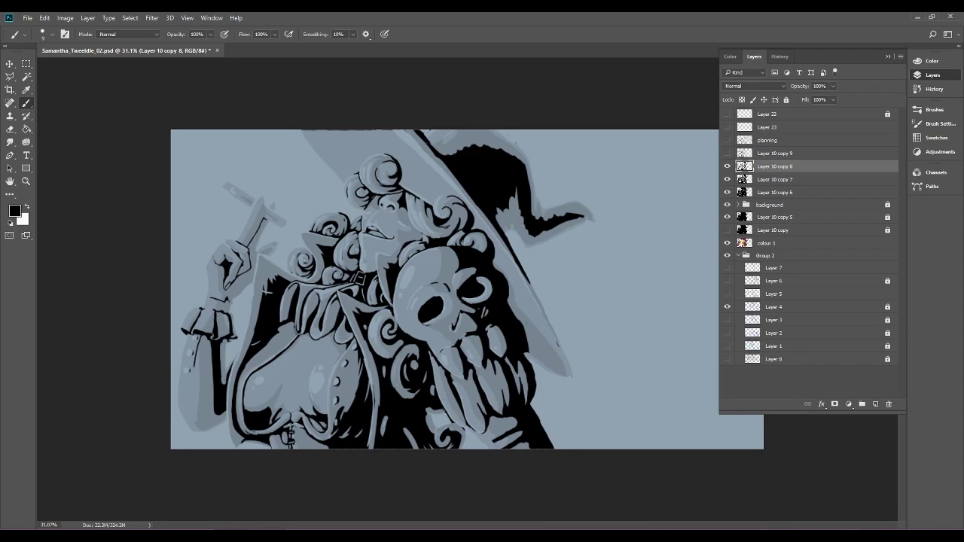
Paint a curved black line from the mouth's corner up toward the nose and thicken its middle section.
scroll(339, 147, "up", 3)
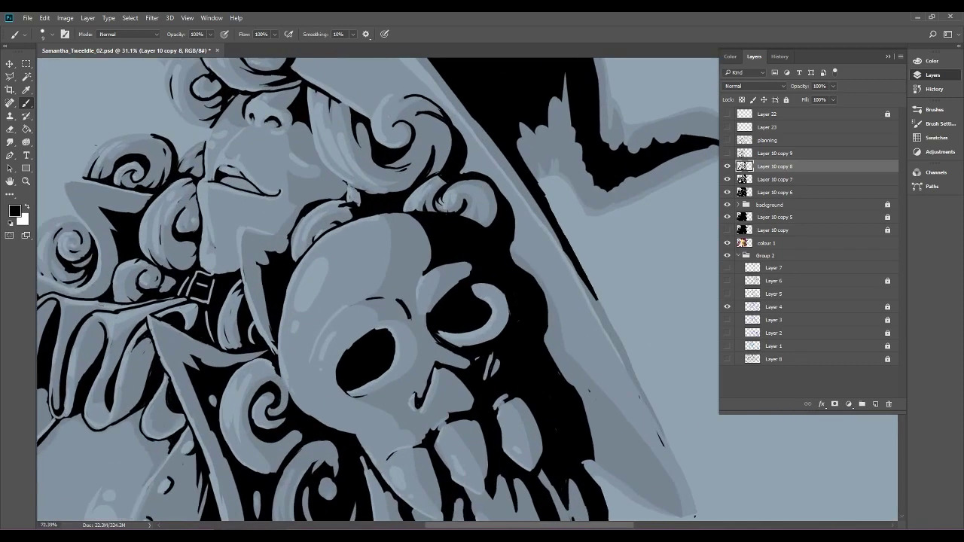
scroll(405, 304, "up", 3)
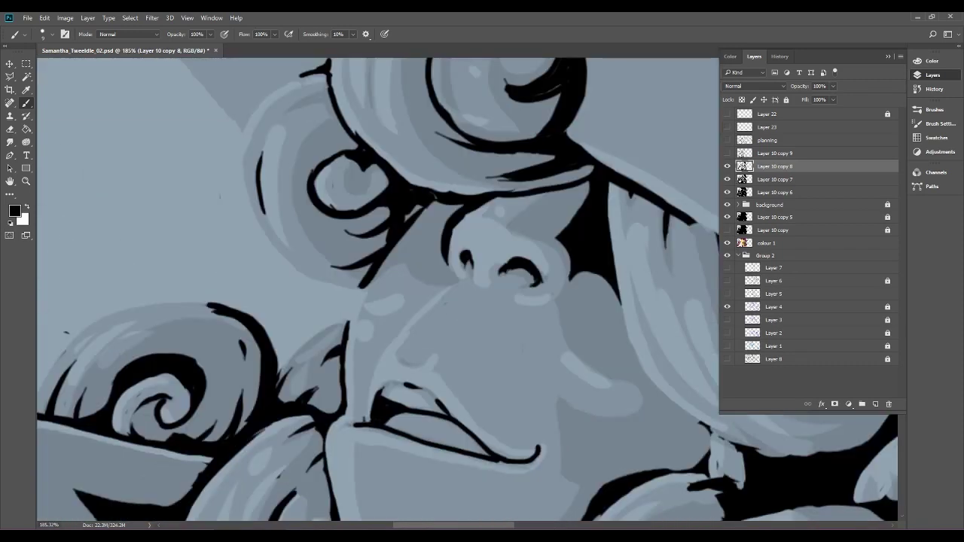
mouse_move(363, 421)
left_mouse_down()
mouse_move(381, 348)
mouse_move(446, 285)
left_mouse_up()
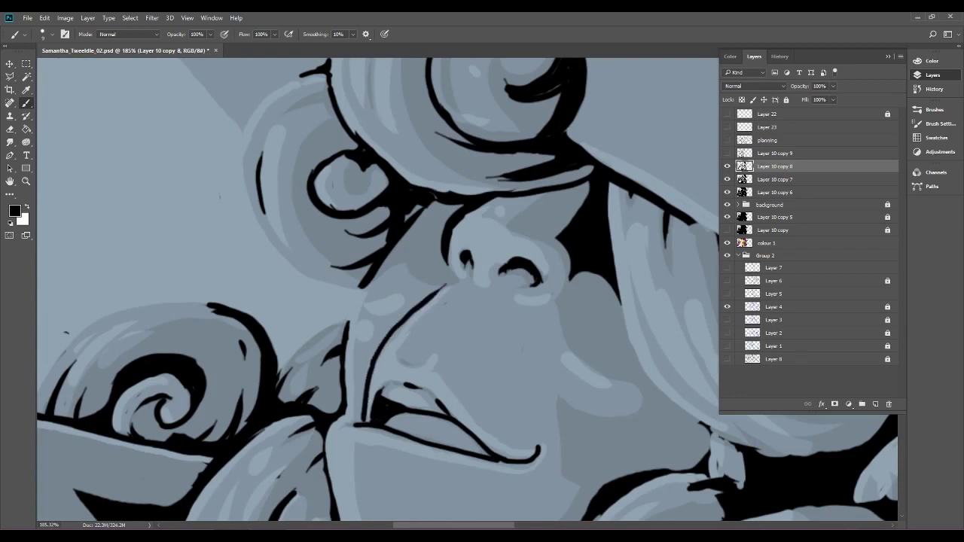
scroll(513, 362, "down", 4)
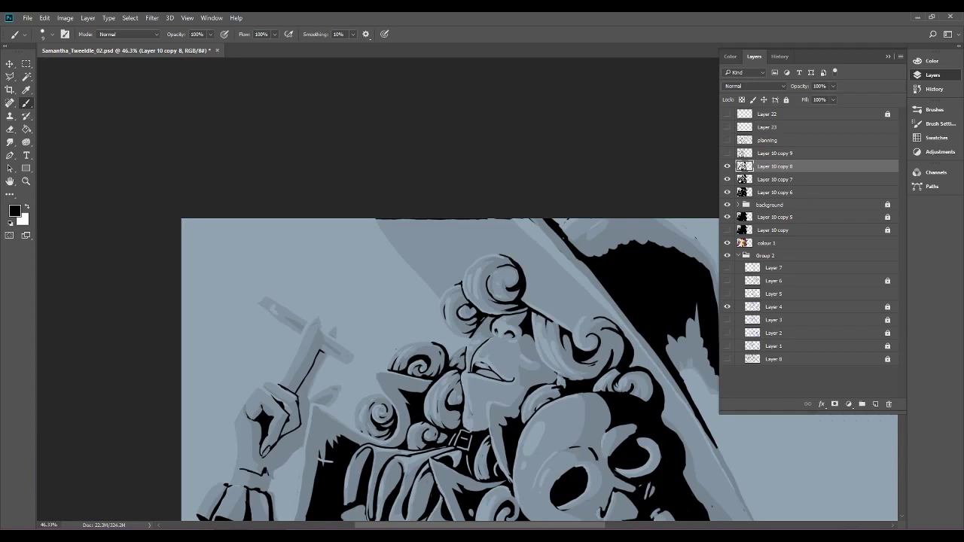
scroll(505, 354, "up", 4)
scroll(417, 390, "up", 3)
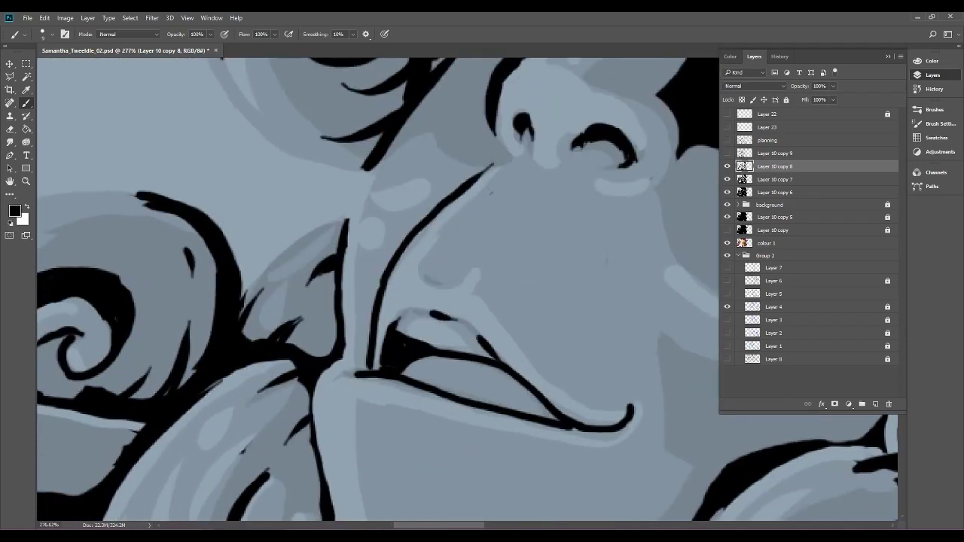
mouse_move(369, 357)
left_mouse_down()
mouse_move(369, 288)
mouse_move(414, 229)
left_mouse_up()
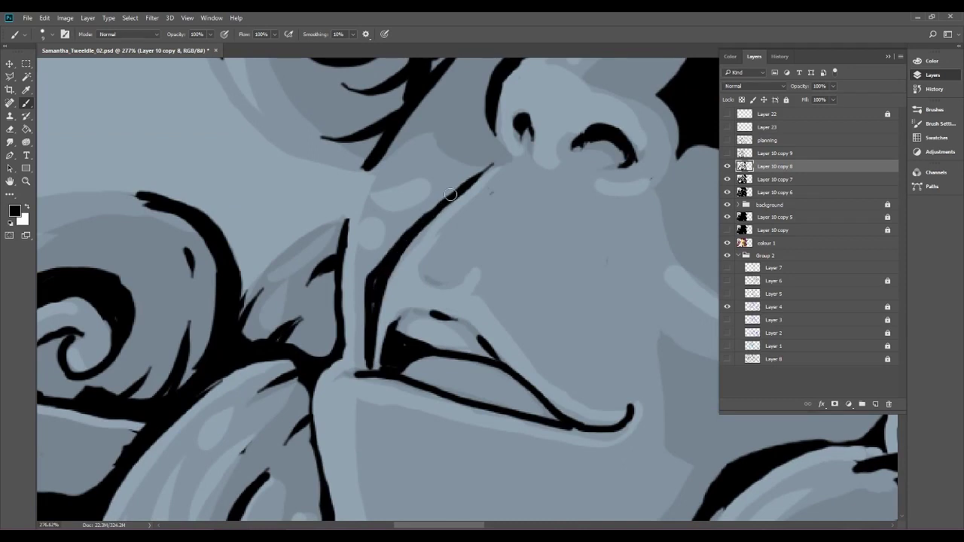
scroll(536, 322, "down", 2)
scroll(558, 312, "down", 4)
scroll(363, 421, "down", 3)
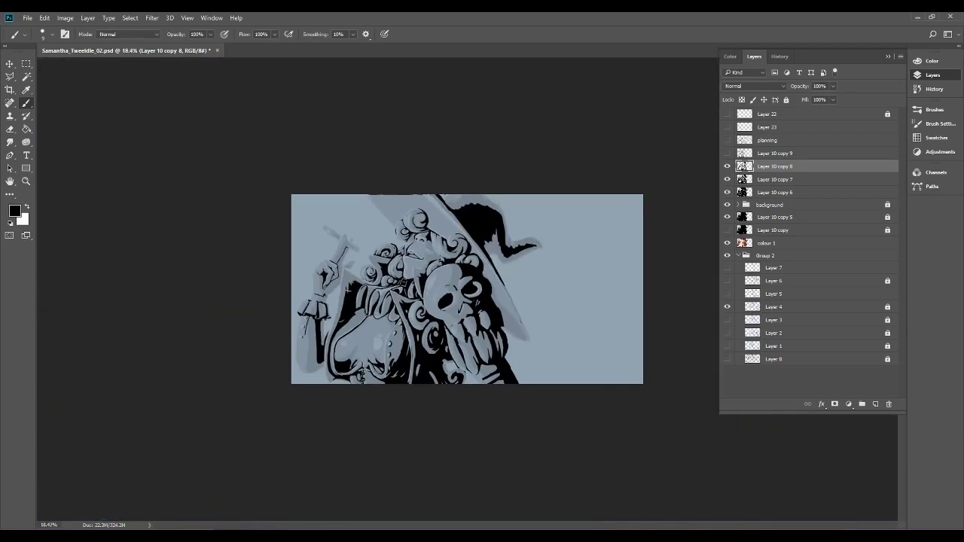
Undo the black line strokes painted between the mouth and the nose.
left_click(44, 18)
left_click(73, 54)
left_click(44, 18)
left_click(72, 54)
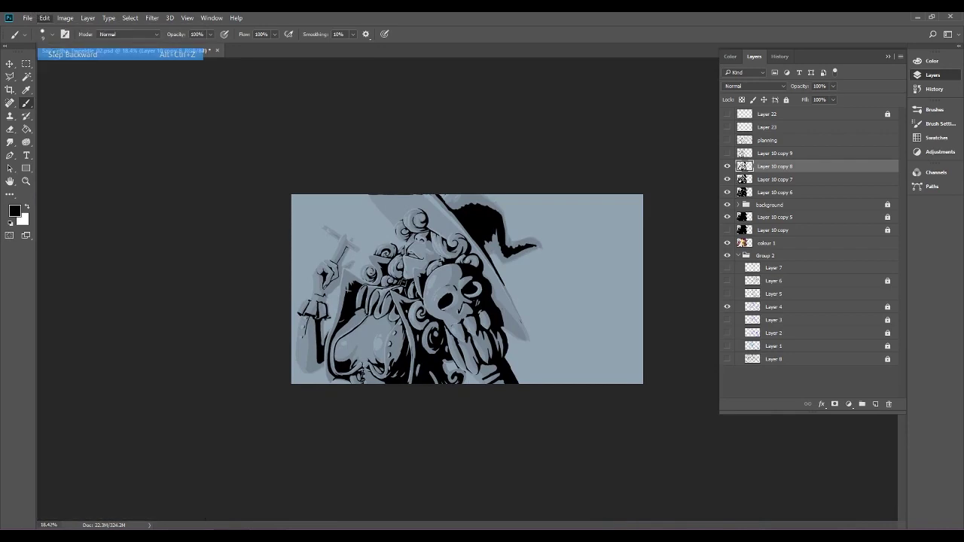
left_click(45, 18)
left_click(72, 54)
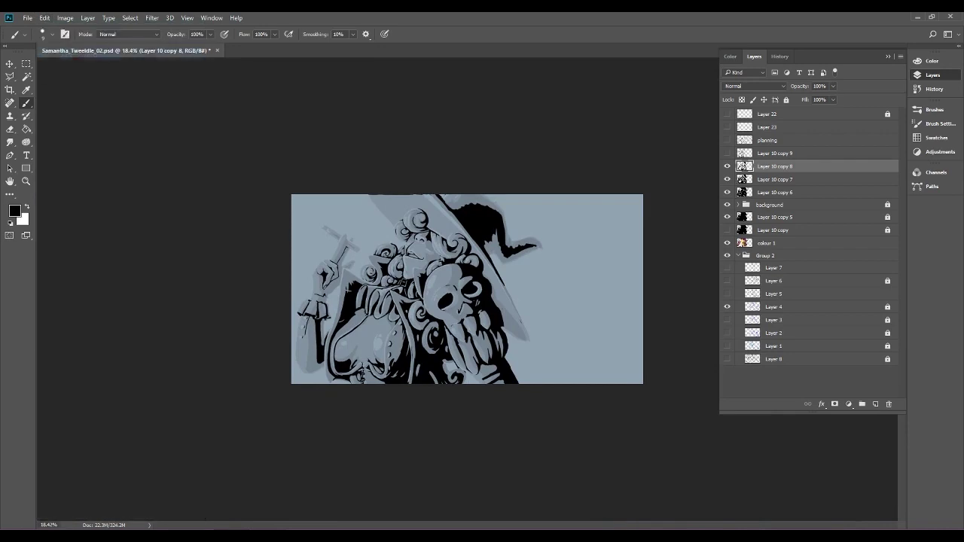
key("alt+ctrl+z")
key("alt+ctrl+z")
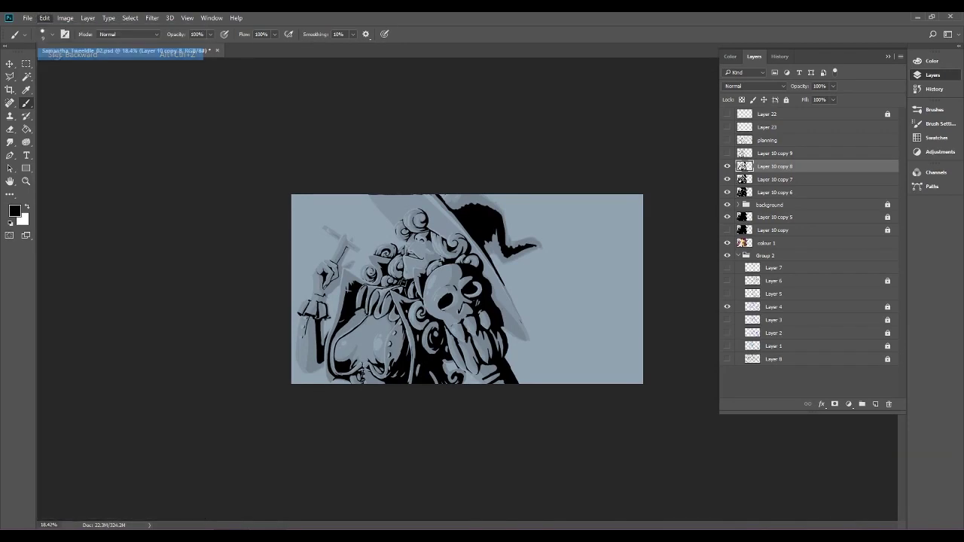
Erase the black outline between the first long form beneath the skull and the small curl beside it.
scroll(468, 289, "up", 6)
left_click_drag(361, 286, 550, 303)
scroll(538, 185, "up", 3)
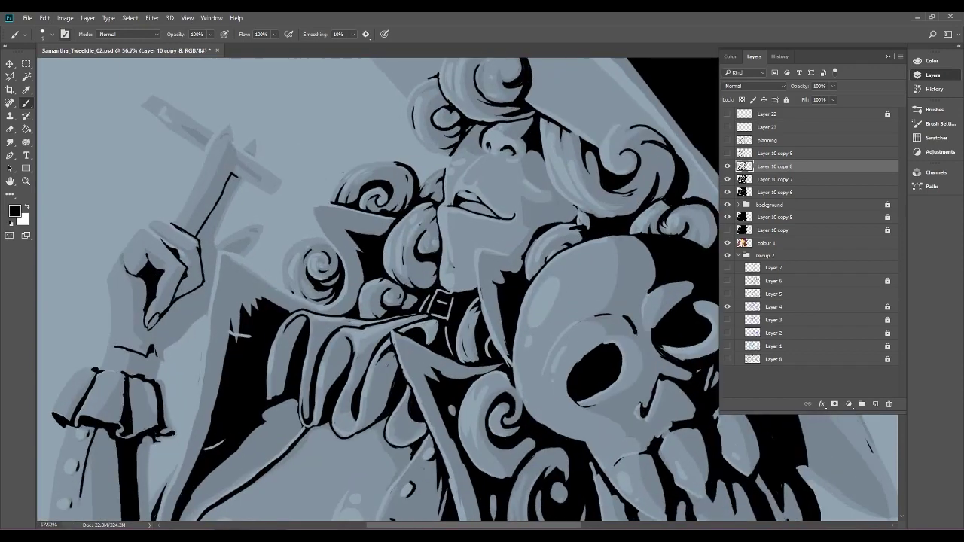
scroll(235, 196, "down", 3)
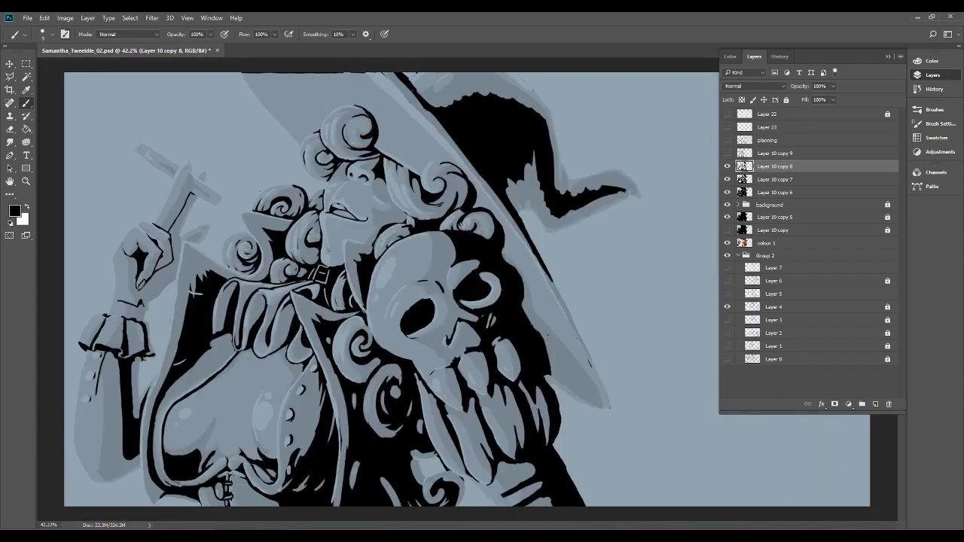
scroll(452, 339, "up", 3)
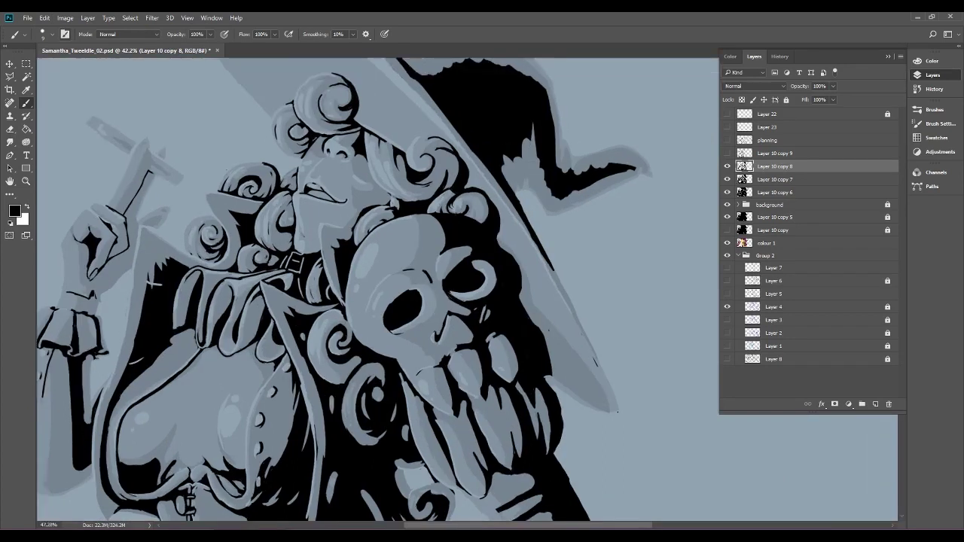
scroll(446, 329, "up", 3)
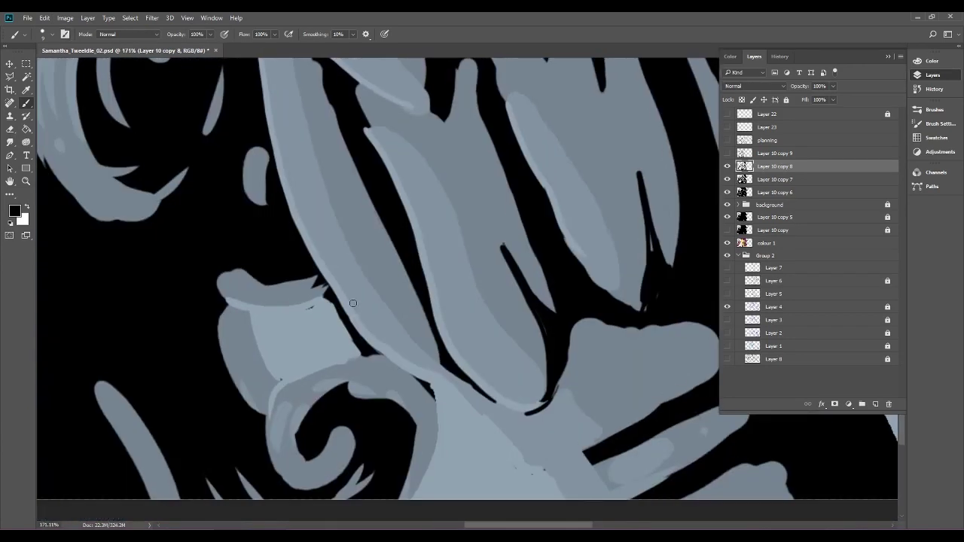
key("e")
mouse_move(339, 293)
left_mouse_down()
mouse_move(314, 285)
mouse_move(326, 312)
mouse_move(345, 292)
mouse_move(361, 318)
mouse_move(352, 354)
mouse_move(382, 351)
mouse_move(382, 362)
mouse_move(437, 403)
left_mouse_up()
key("ctrl+minus")
key("ctrl+minus")
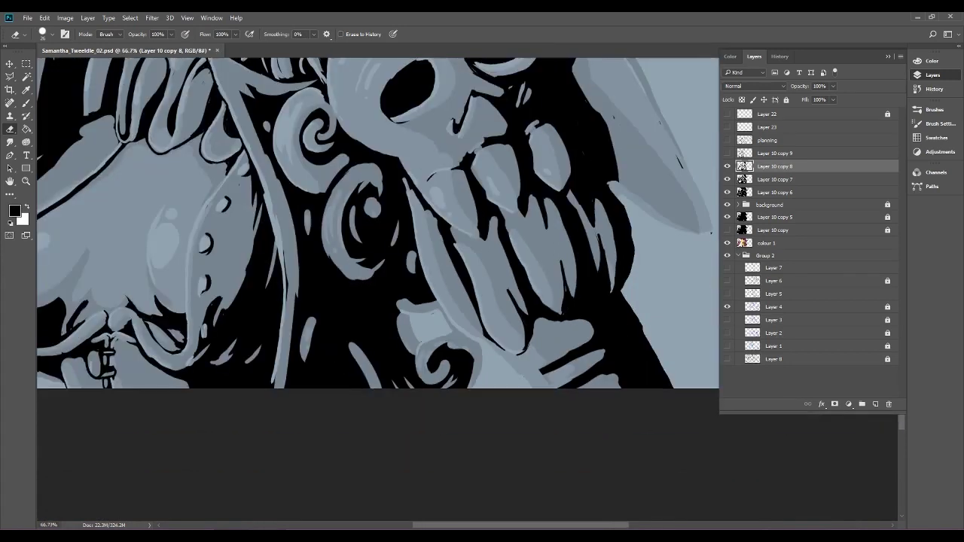
On Layer 10 copy 7, erase the shading where the first long form beneath the skull meets the light cuff and curl.
scroll(467, 302, "down", 5)
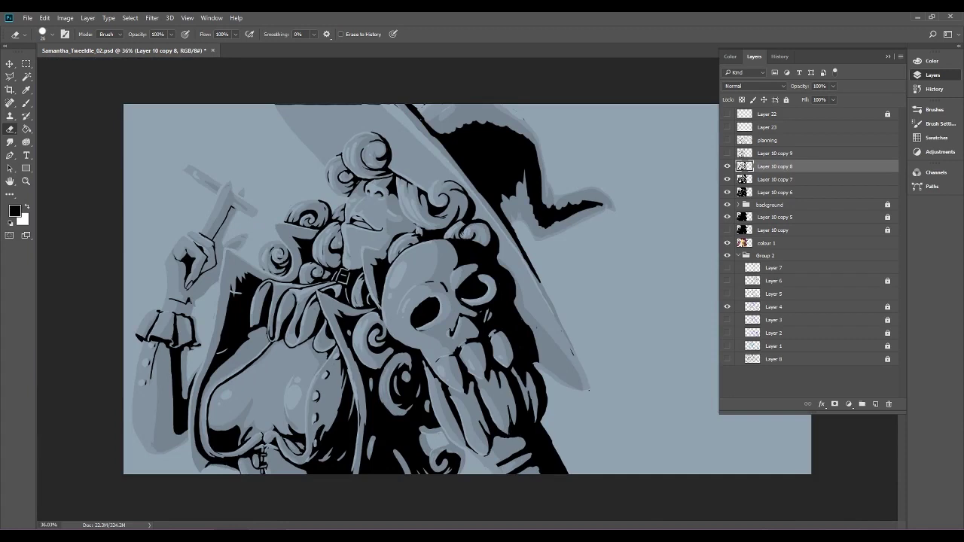
left_click(776, 179)
left_click_drag(490, 320, 573, 321)
left_click_drag(482, 407, 505, 166)
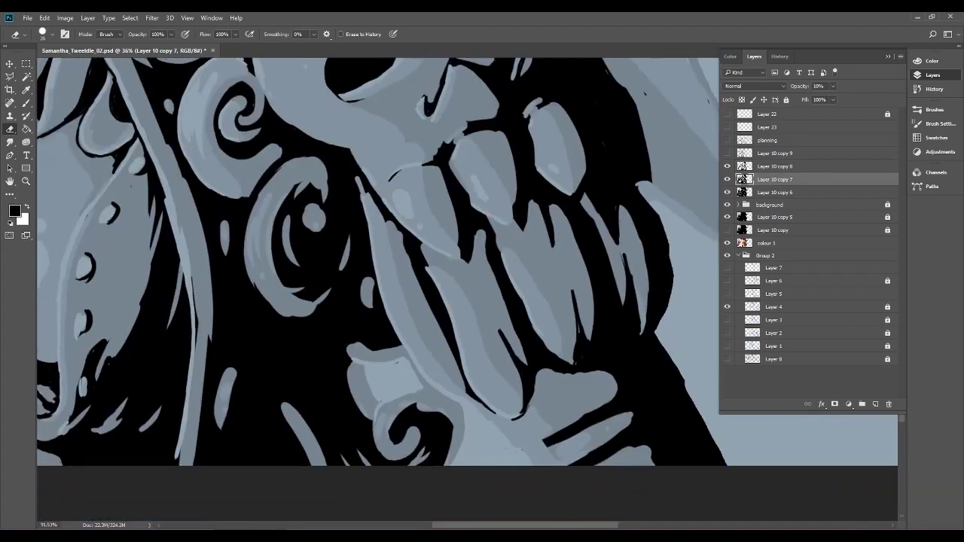
scroll(467, 392, "up", 2)
mouse_move(395, 329)
left_mouse_down()
mouse_move(374, 353)
mouse_move(387, 344)
mouse_move(384, 359)
mouse_move(391, 378)
left_mouse_up()
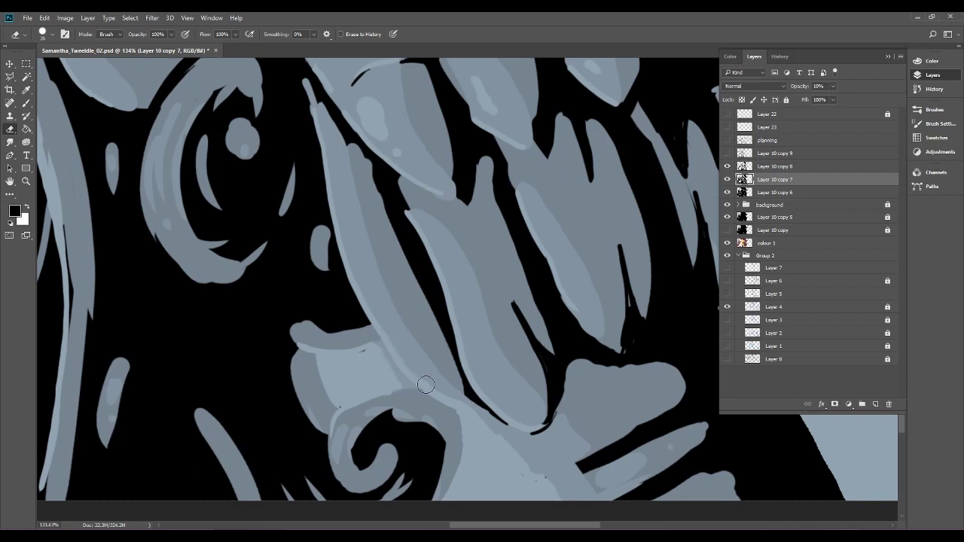
left_click_drag(448, 401, 445, 495)
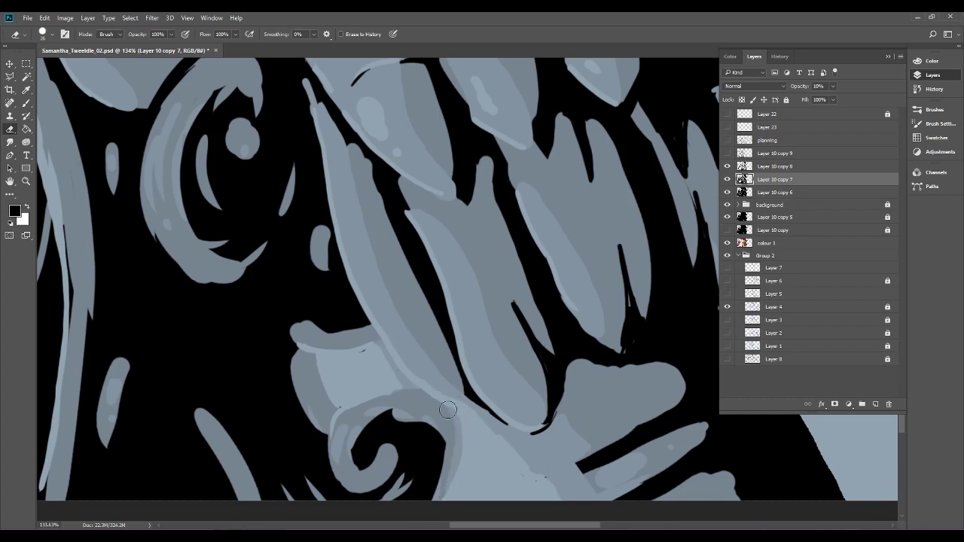
On Layer 10 copy 8, erase the stray black marks at the lower tip of the third long form beneath the skull.
key("alt+bracketleft")
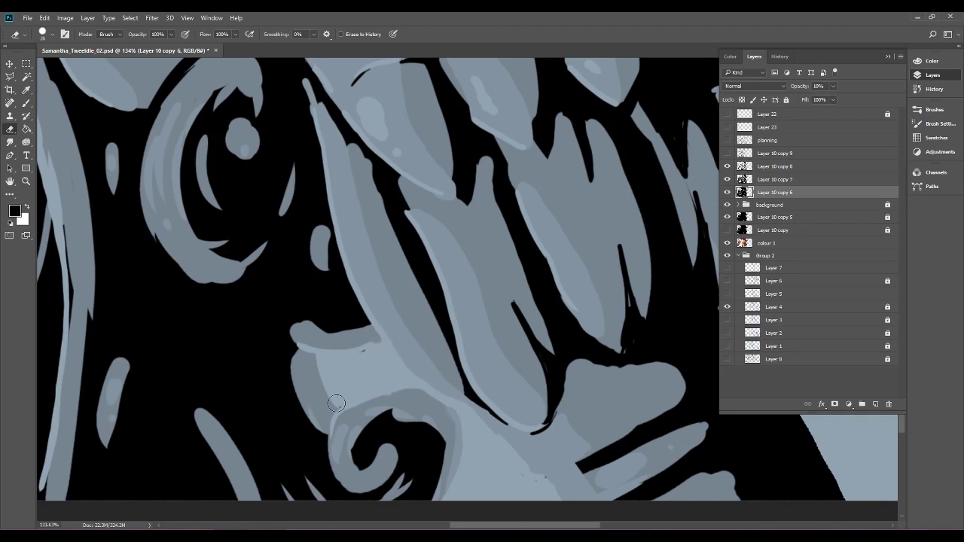
key("alt+bracketright")
key("alt+bracketright")
key("alt+bracketright")
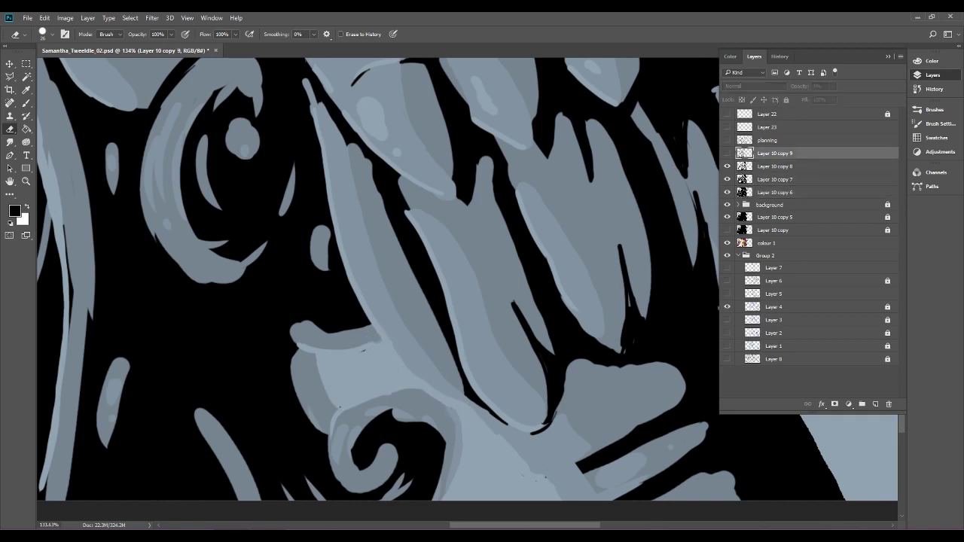
key("alt+bracketleft")
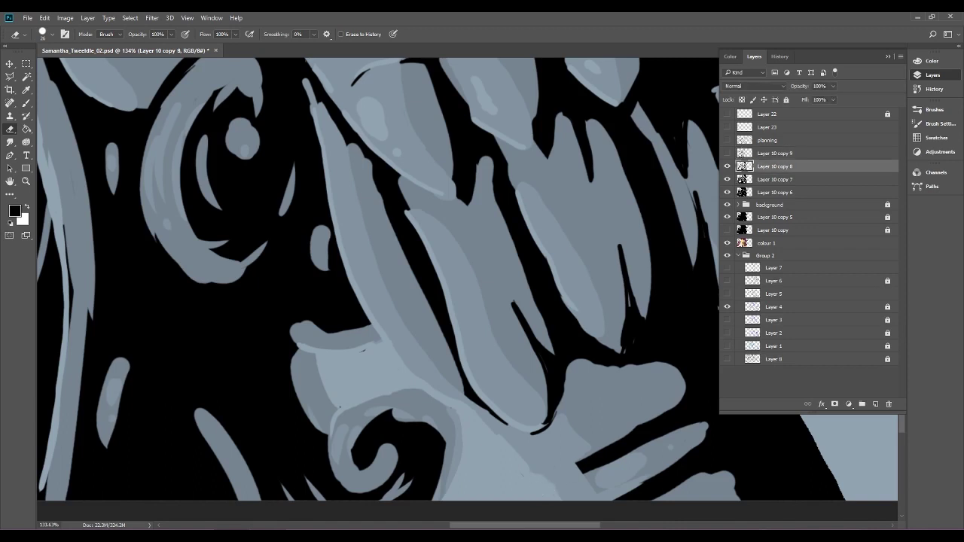
left_click_drag(617, 338, 619, 289)
Paint black beside the second long form's lower tip and erase part of the black line between the two narrow outer forms.
key("b")
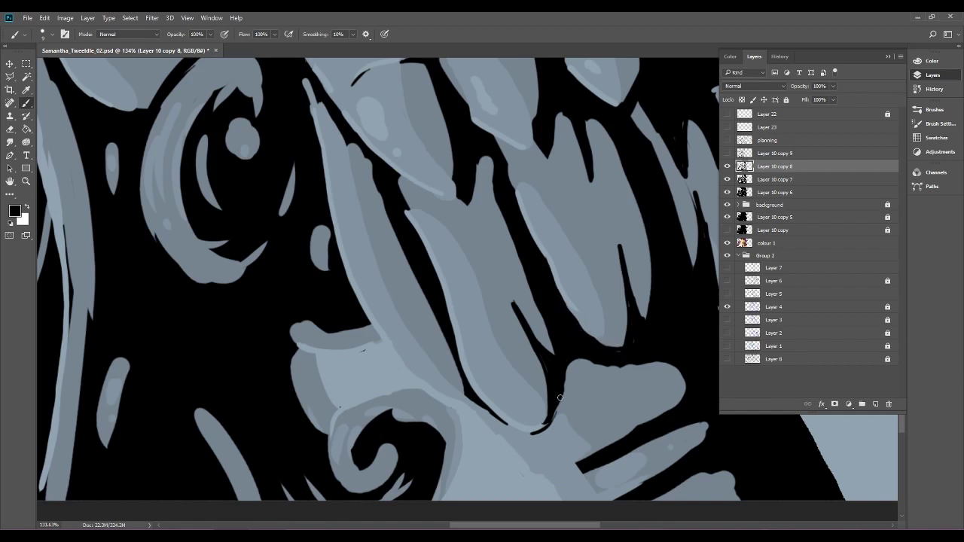
left_click_drag(550, 411, 540, 429)
left_click_drag(568, 364, 398, 389)
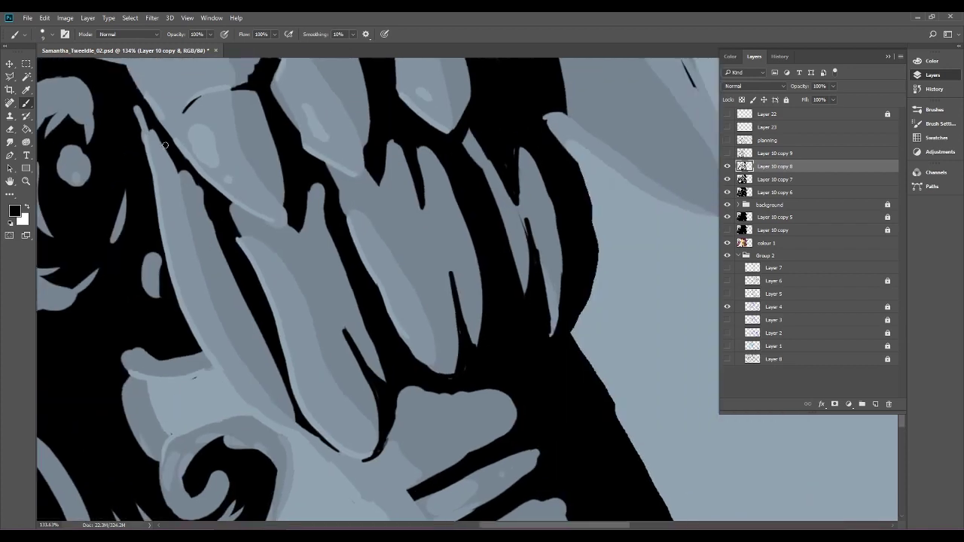
key("e")
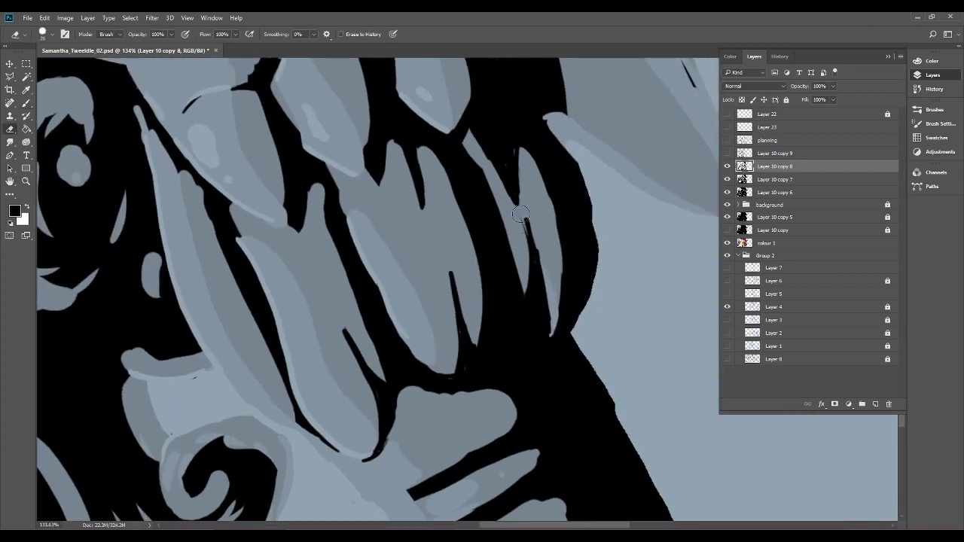
mouse_move(517, 215)
left_mouse_down()
mouse_move(523, 260)
mouse_move(548, 270)
left_mouse_up()
key("b")
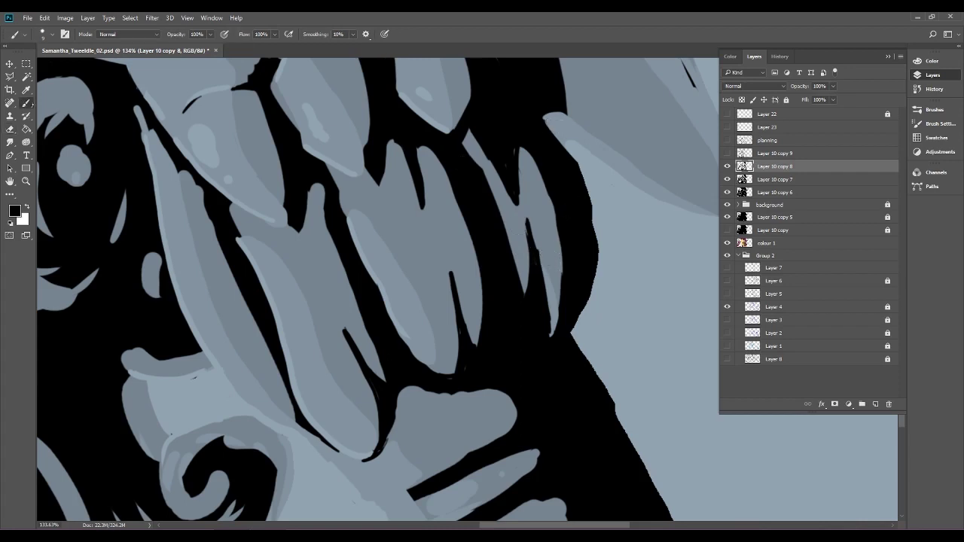
key("alt+]")
left_click(518, 150)
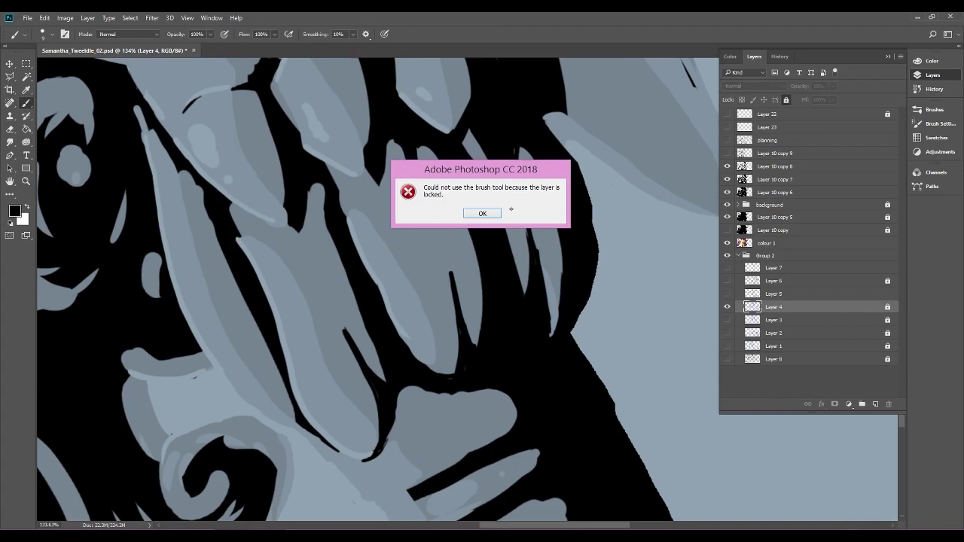
key("Return")
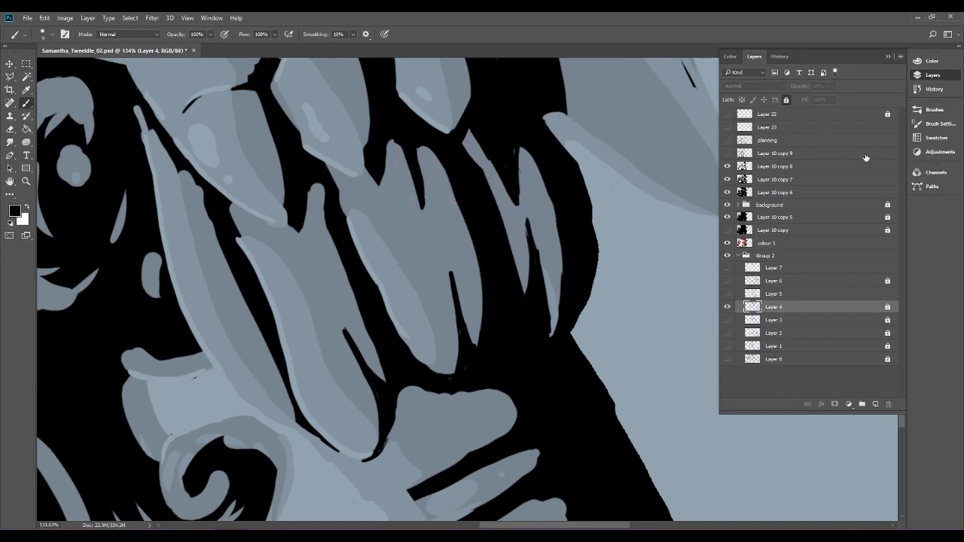
left_click(829, 167)
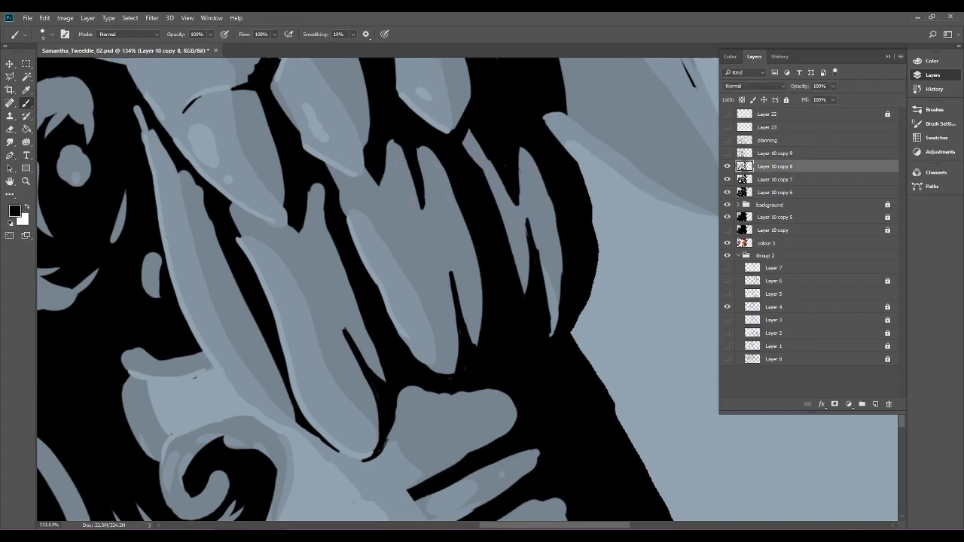
Erase the stray black marks along the hat brim's outer edge and at its pointed tip.
left_click(889, 57)
left_click_drag(610, 189, 590, 359)
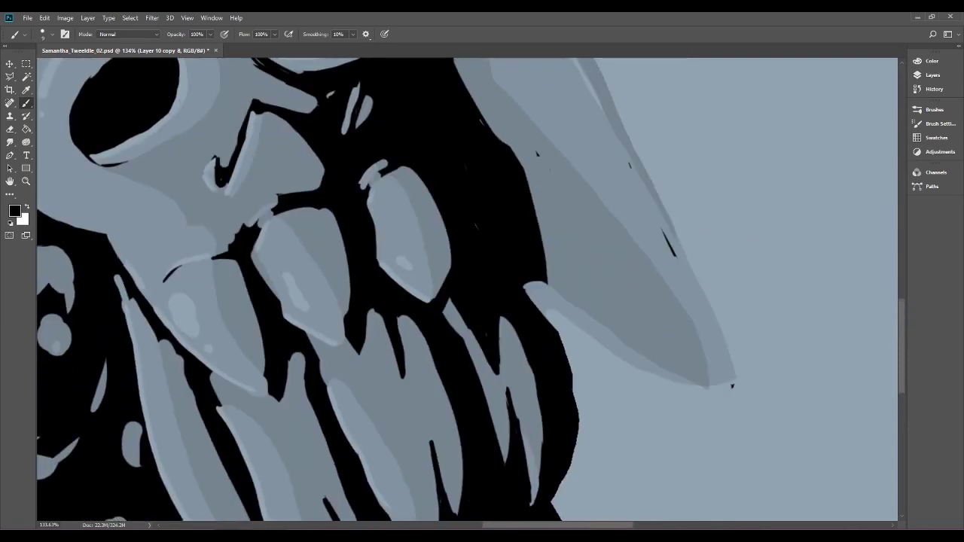
left_click_drag(330, 339, 309, 334)
scroll(731, 386, "down", 5)
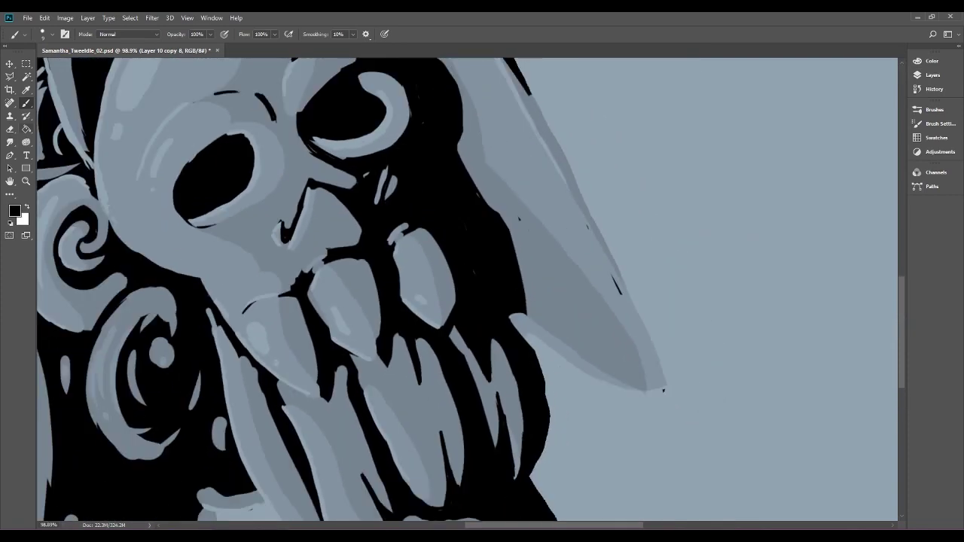
key("e")
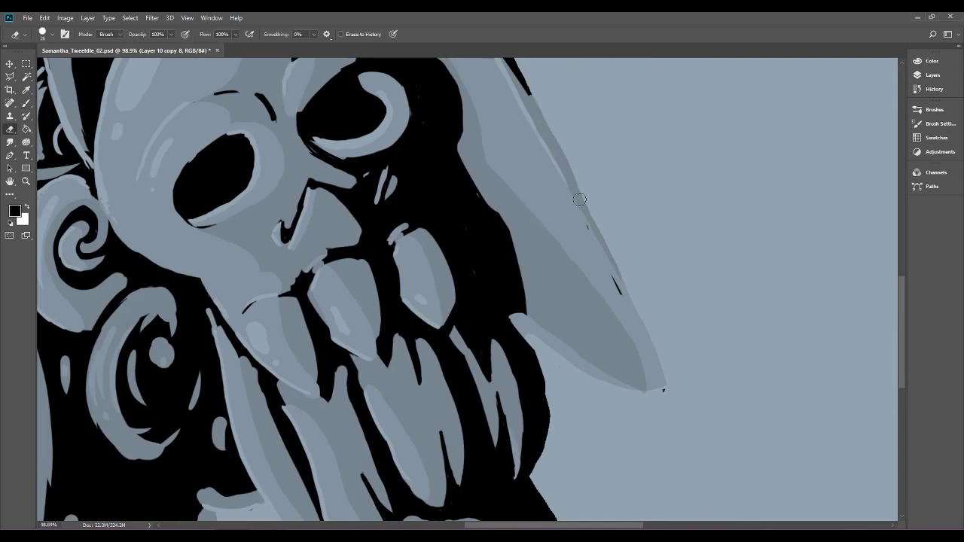
left_click_drag(580, 200, 621, 294)
left_click_drag(664, 391, 595, 446)
On Layer 10 copy 7, erase the shading at the edge of the hat brim's tip, and reselect Layer 10 copy 8.
mouse_move(548, 226)
left_mouse_down()
mouse_move(457, 317)
mouse_move(451, 214)
left_mouse_up()
left_click(933, 74)
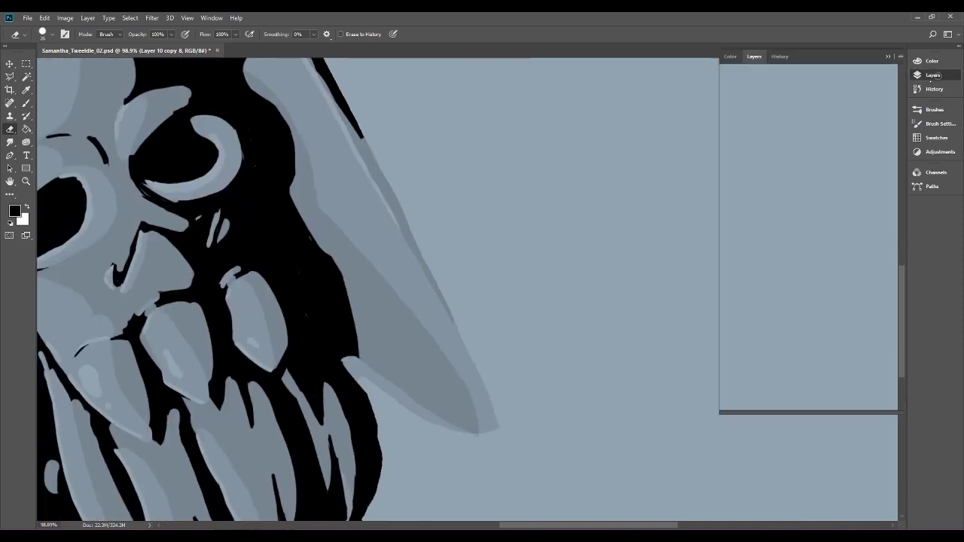
left_click(810, 178)
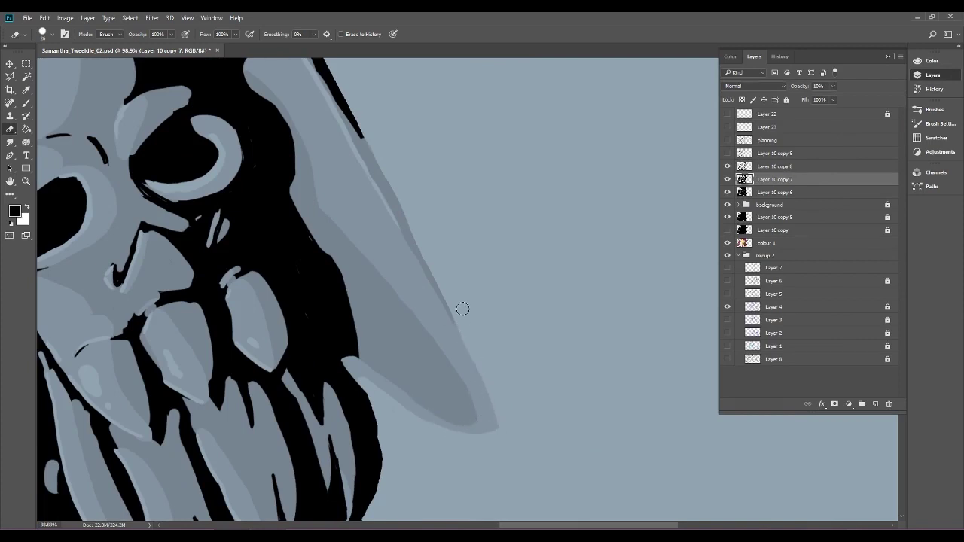
left_click(828, 162)
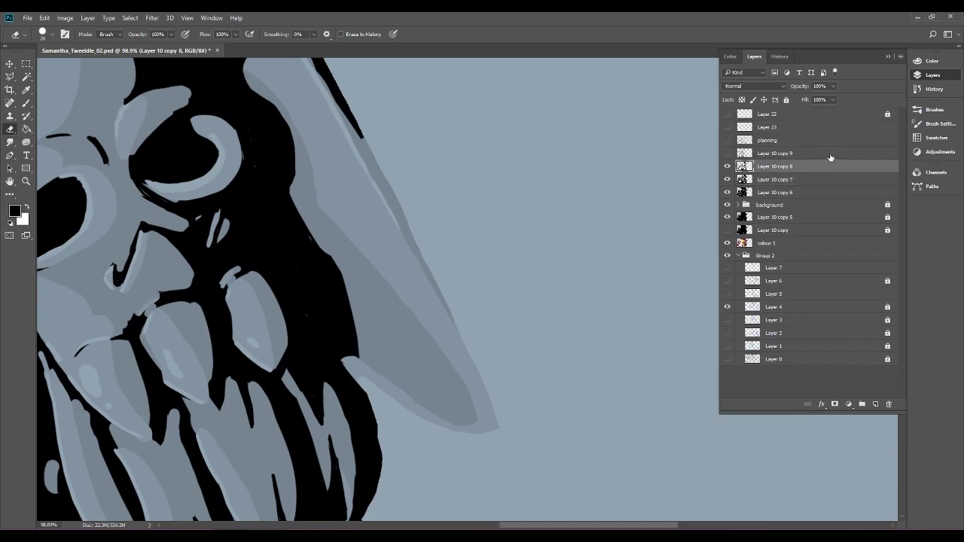
Lower the opacity of Layer 10 copy 8 to 11%.
left_click_drag(520, 311, 219, 291)
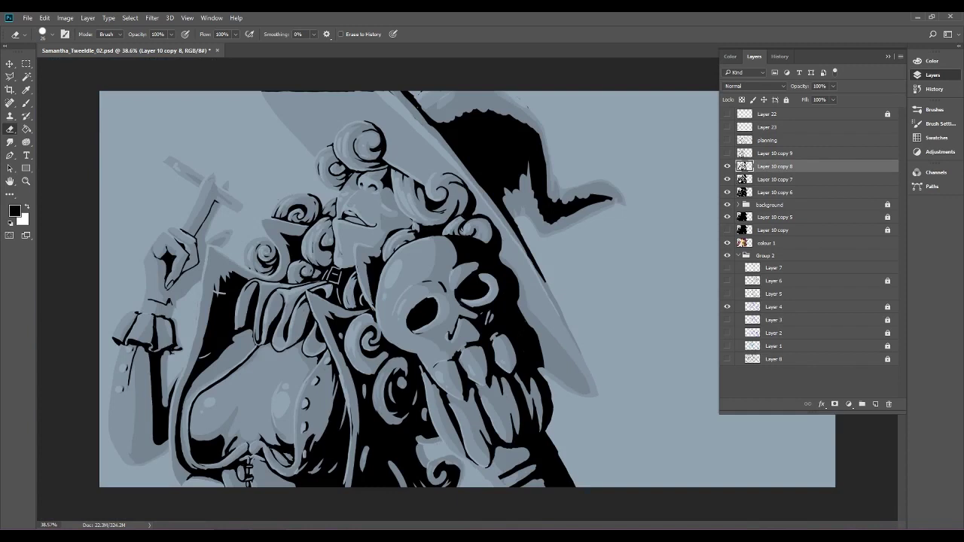
left_click(727, 153)
left_click(832, 86)
left_click(799, 100)
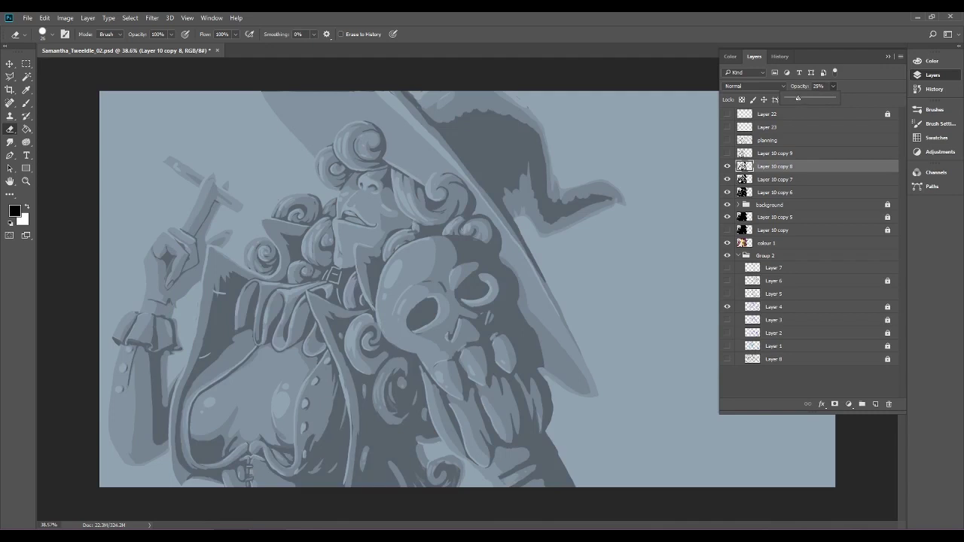
left_click_drag(799, 99, 793, 99)
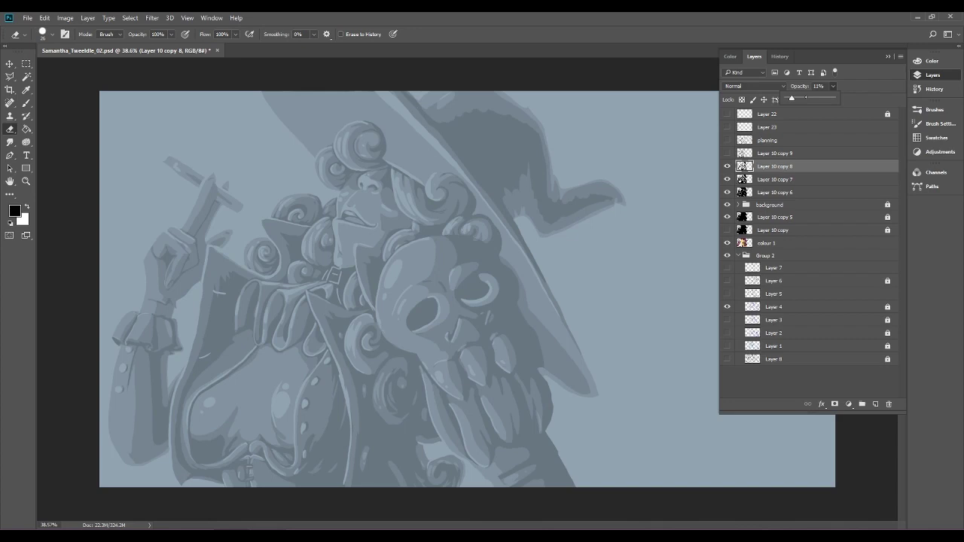
Select Layer 10 copy 9, compare the illustration with and without it, and leave the layer visible.
left_click(814, 153)
left_click(729, 154)
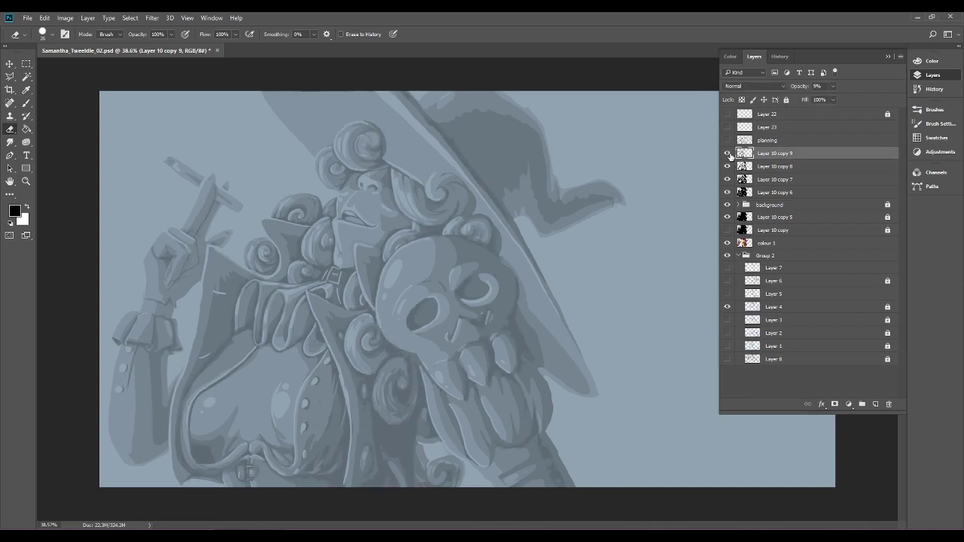
left_click(729, 154)
left_click(727, 154)
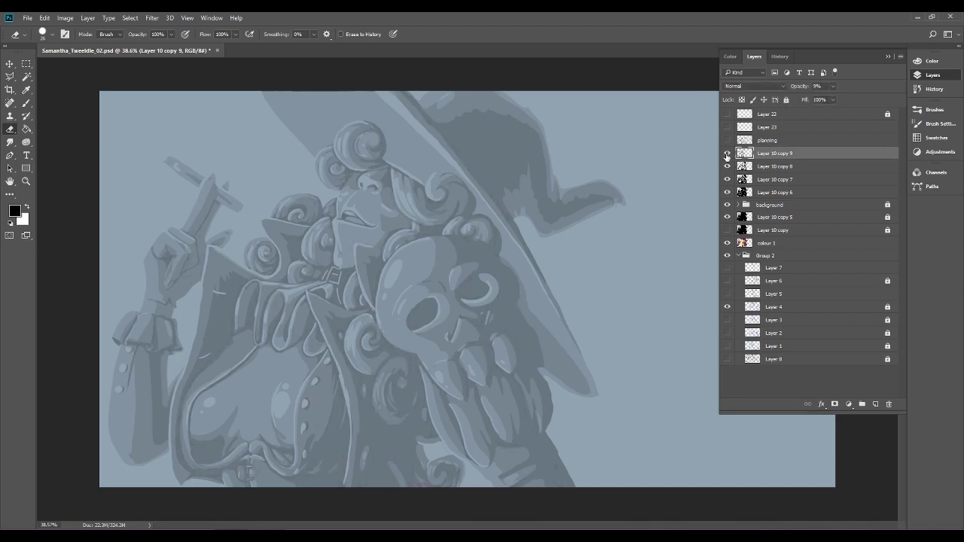
left_click(728, 156)
left_click(727, 157)
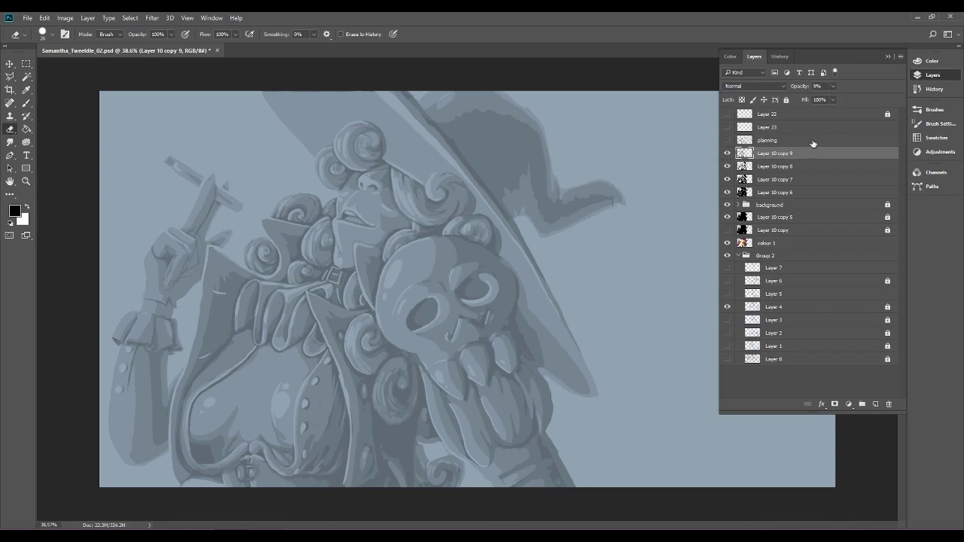
Raise the opacity of Layer 10 copy 9 to 100%.
key("ctrl+plus")
scroll(544, 389, "up", 2)
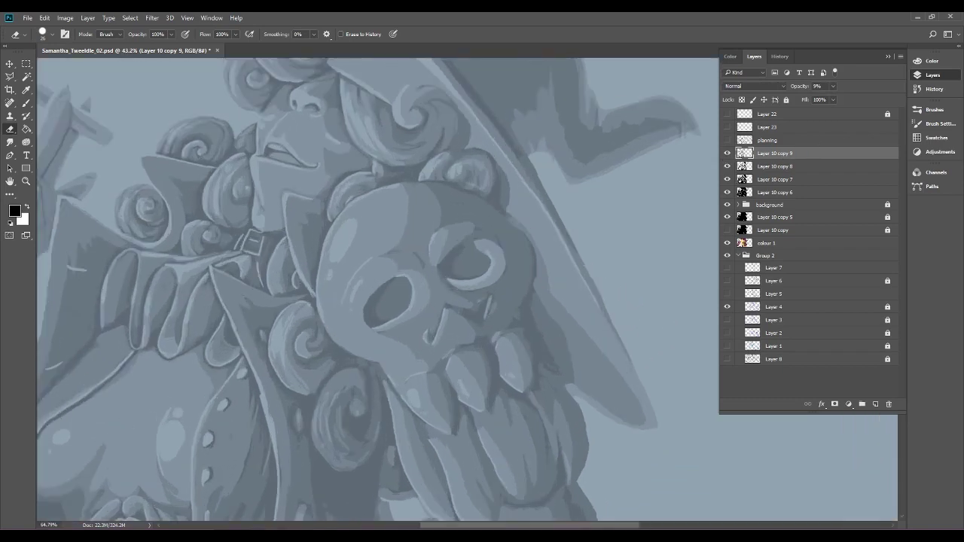
left_click_drag(544, 390, 498, 271)
left_click(834, 86)
left_click_drag(833, 99, 875, 99)
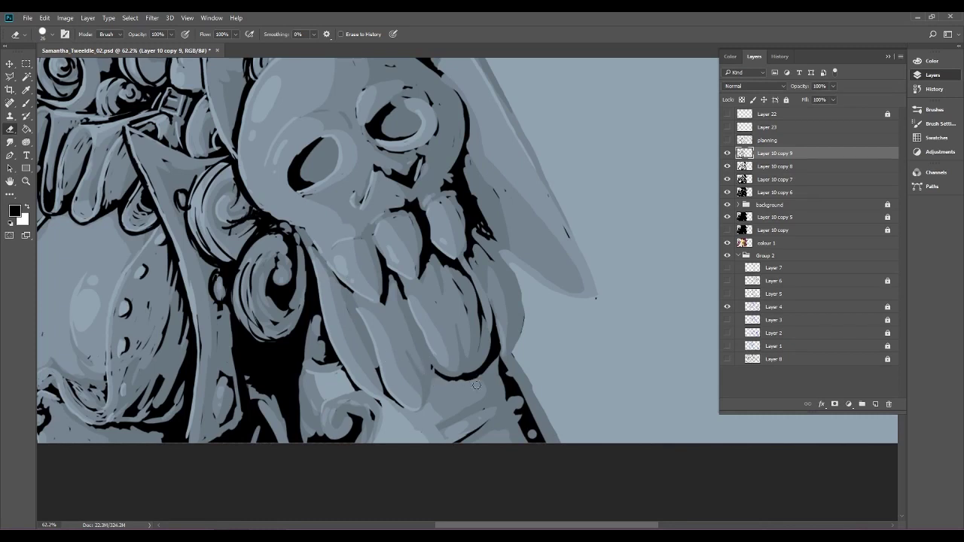
Paint thin black shading strokes on the lower part of the large middle form and beside the neighbouring form's tip.
left_click_drag(533, 424, 458, 363)
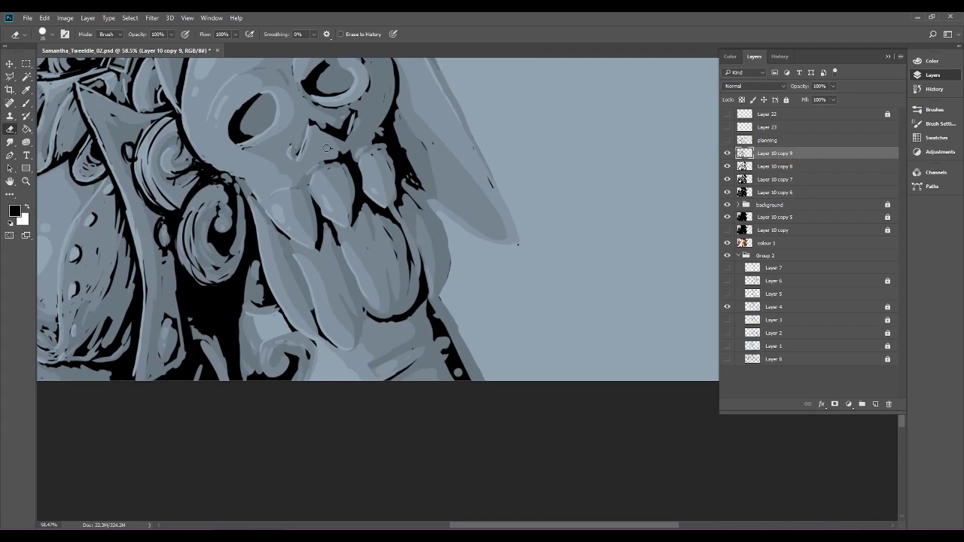
scroll(517, 244, "down", 2)
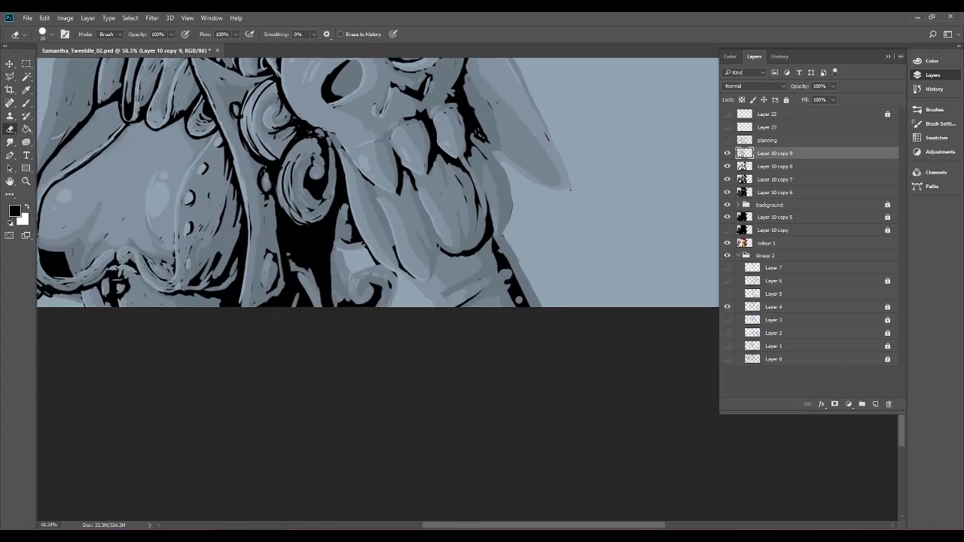
left_click(27, 103)
scroll(488, 197, "up", 5)
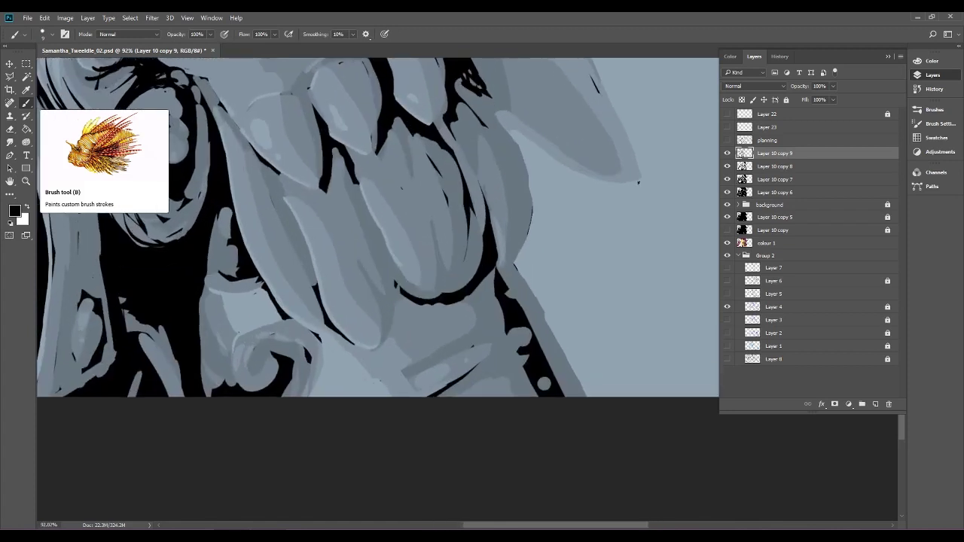
left_click_drag(458, 273, 464, 224)
mouse_move(464, 190)
left_mouse_down()
mouse_move(465, 246)
mouse_move(437, 248)
left_mouse_up()
left_click_drag(385, 314, 376, 237)
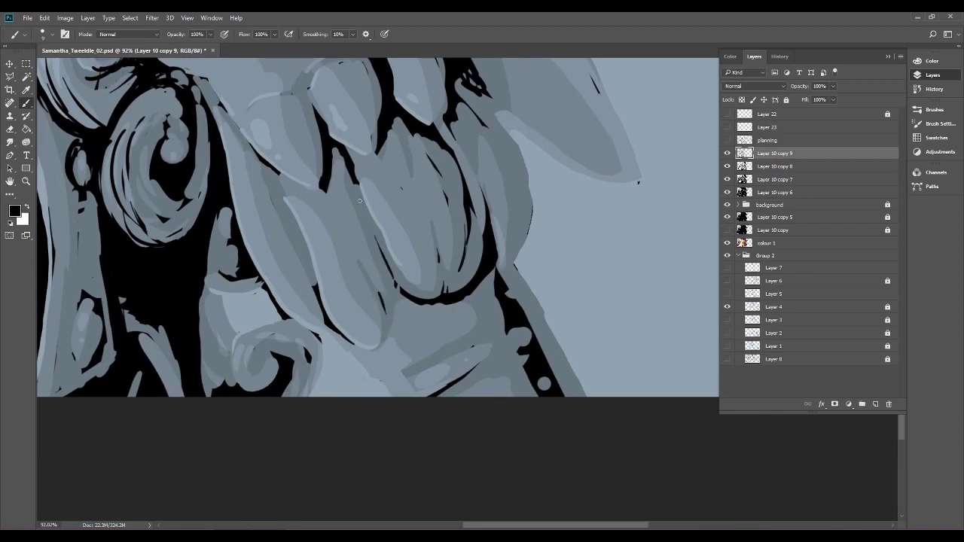
Add short black strokes at the top of the large middle form and at both ends of the outer form.
left_click_drag(396, 115, 404, 147)
left_click_drag(507, 265, 513, 227)
left_click_drag(511, 263, 515, 239)
mouse_move(467, 106)
left_mouse_down()
mouse_move(487, 133)
mouse_move(466, 141)
left_mouse_up()
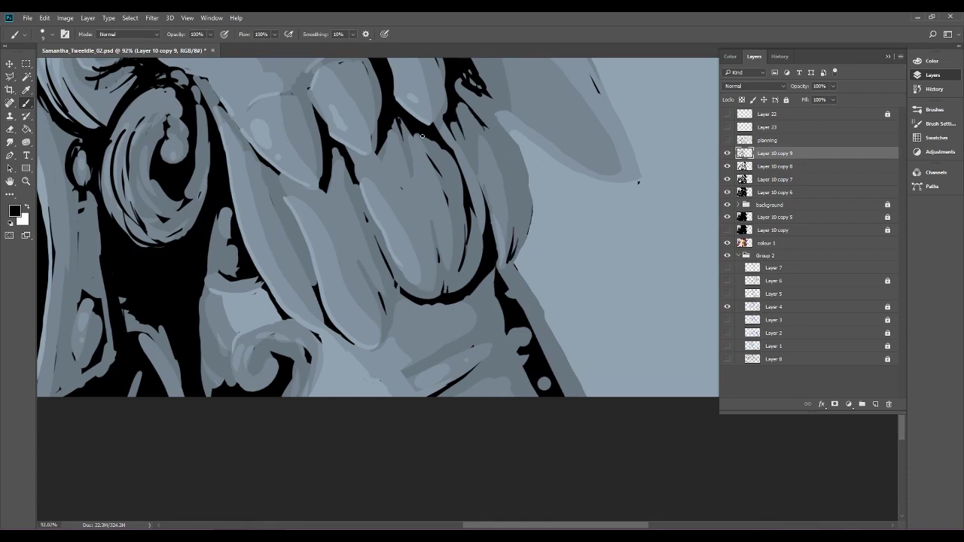
Ink the edges between the first two long forms beneath the skull and add thin black strokes along the outer form.
left_click_drag(275, 177, 295, 230)
left_click_drag(236, 126, 243, 141)
mouse_move(327, 185)
left_mouse_down()
mouse_move(330, 202)
mouse_move(298, 194)
left_mouse_up()
left_click_drag(508, 176, 513, 211)
left_click_drag(514, 148, 522, 169)
left_click_drag(470, 151, 479, 175)
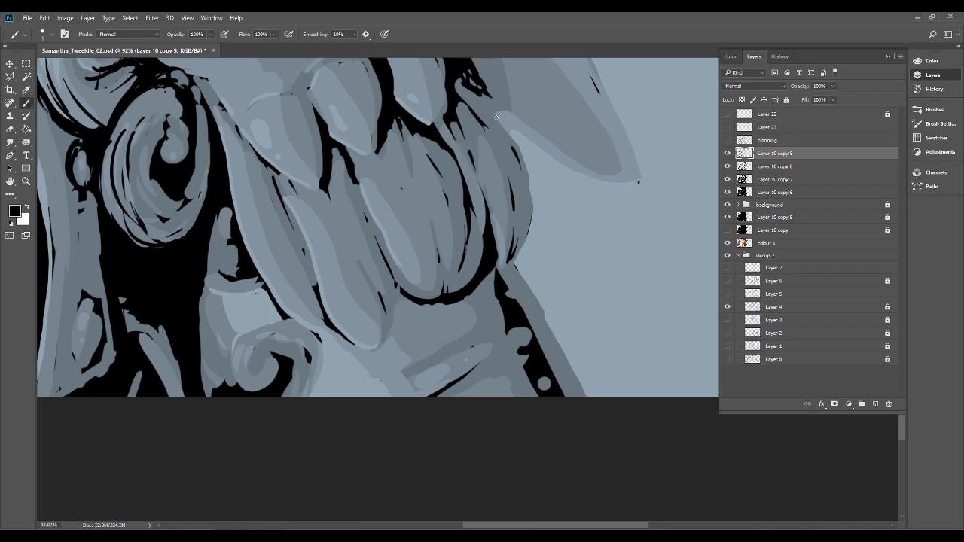
Erase the solid black strip and its dotted detail from the sleeve below the long forms.
scroll(469, 298, "down", 4)
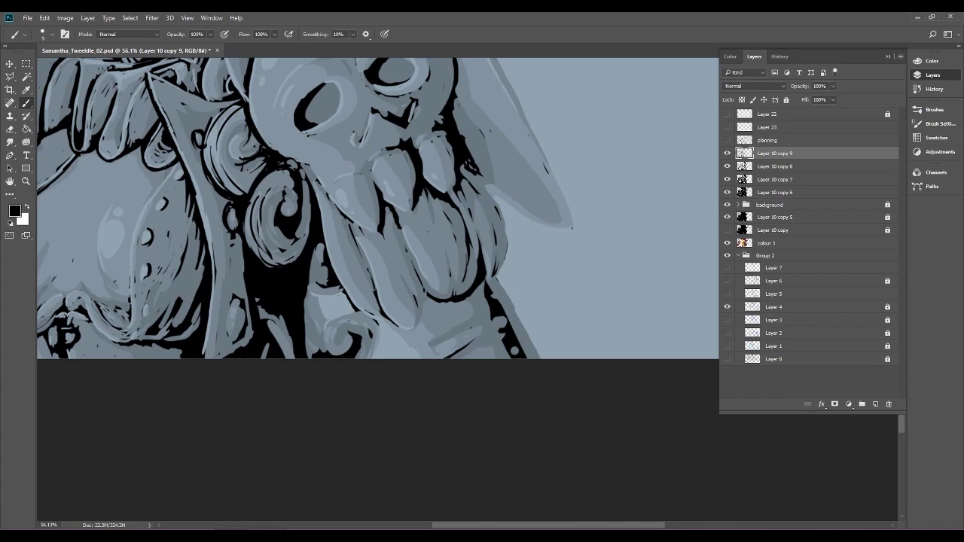
left_click(10, 128)
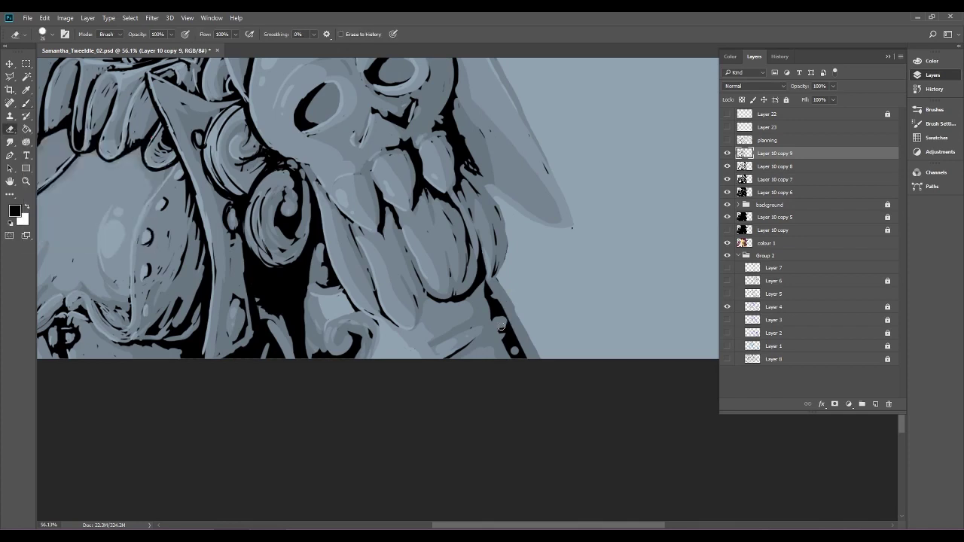
mouse_move(492, 285)
left_mouse_down()
mouse_move(492, 320)
mouse_move(504, 301)
mouse_move(505, 363)
mouse_move(520, 340)
left_mouse_up()
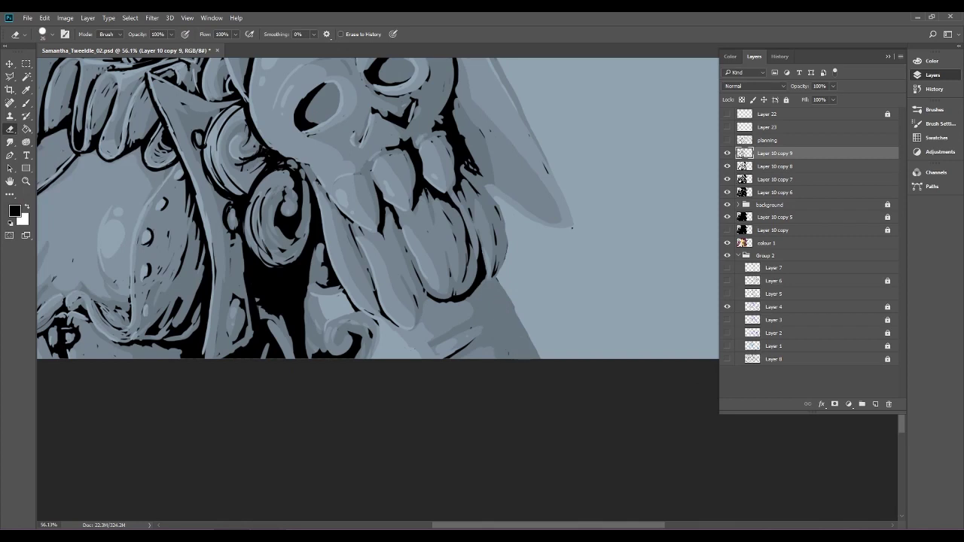
Paint thin black lines for the sleeve's fold, cuff band and lengthwise seams below the long forms.
left_click(26, 104)
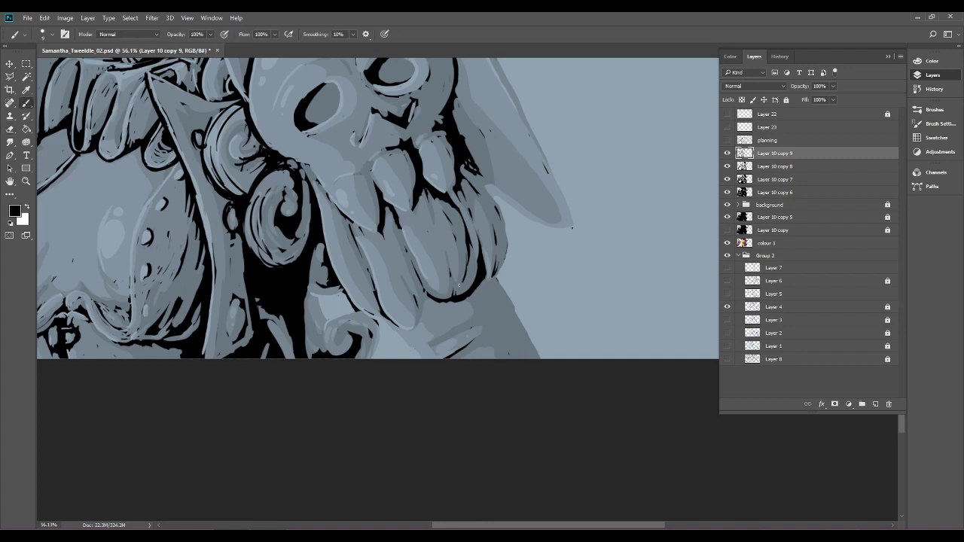
mouse_move(467, 327)
left_mouse_down()
mouse_move(505, 309)
mouse_move(469, 326)
left_mouse_up()
mouse_move(490, 315)
left_mouse_down()
mouse_move(478, 285)
mouse_move(485, 278)
mouse_move(506, 312)
left_mouse_up()
left_click_drag(493, 326, 513, 359)
left_click_drag(505, 309, 537, 364)
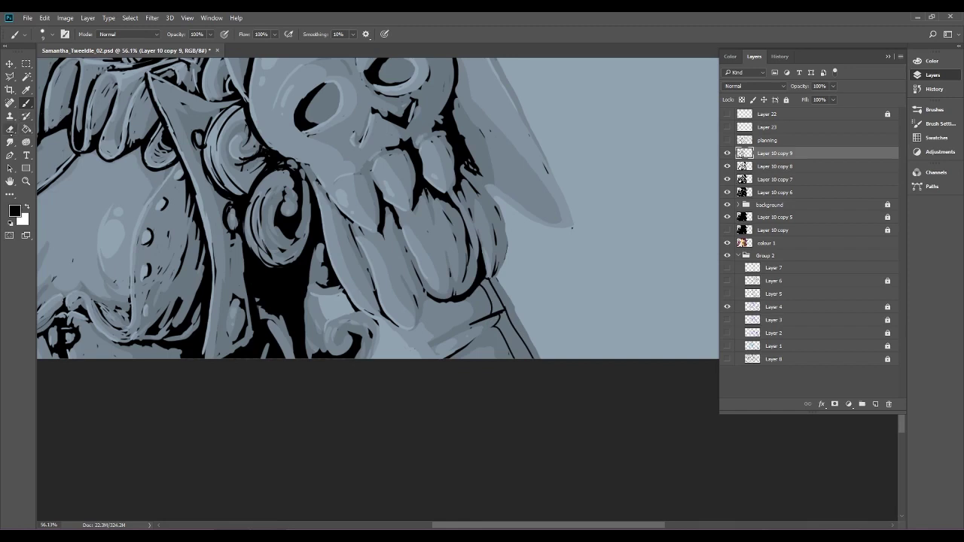
Fill both sections between the seam lines along the sleeve's outer edge with black and undo the last extra fill.
key("g")
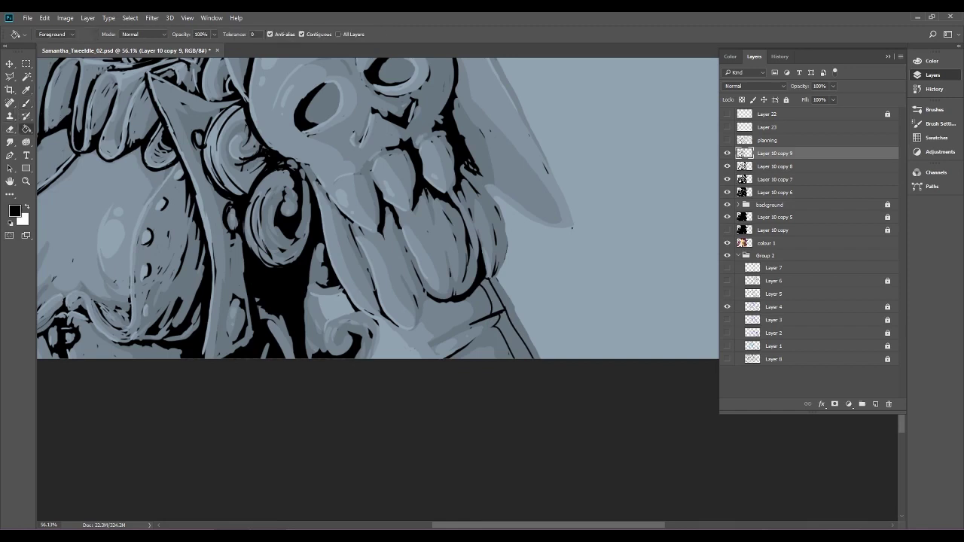
left_click(514, 335)
left_click(494, 296)
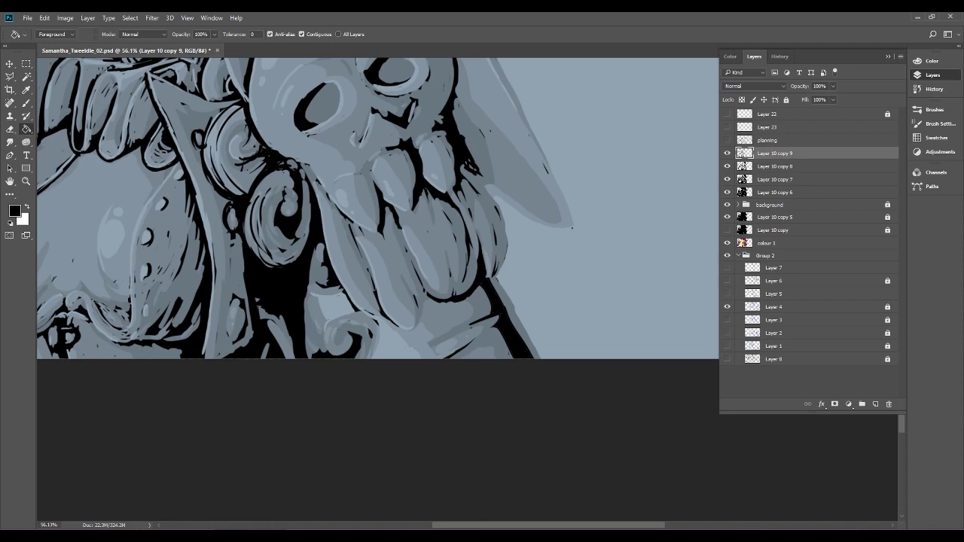
left_click(480, 256)
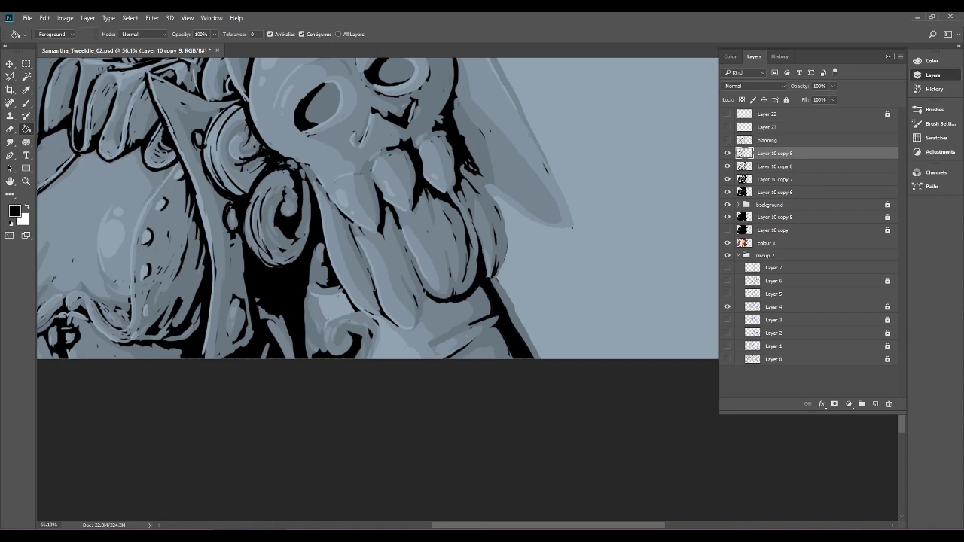
left_click(44, 17)
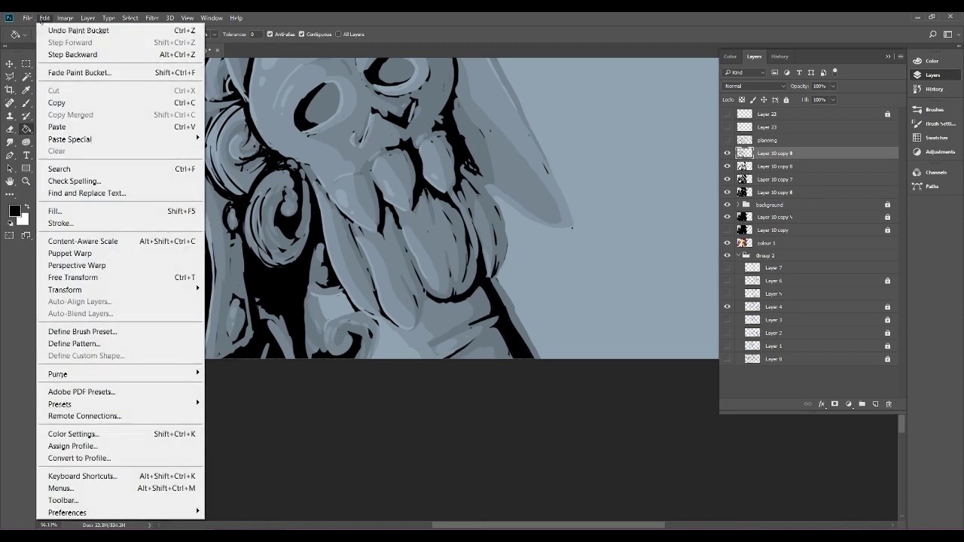
left_click(53, 58)
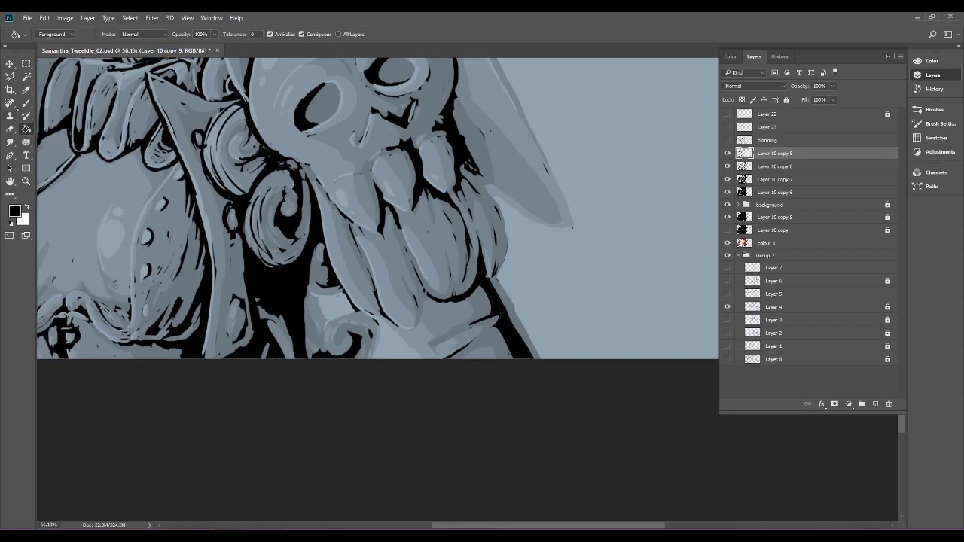
Erase the black ink from the skull's nose, leaving only its painted shading.
left_click(27, 103)
left_click_drag(572, 227, 503, 294)
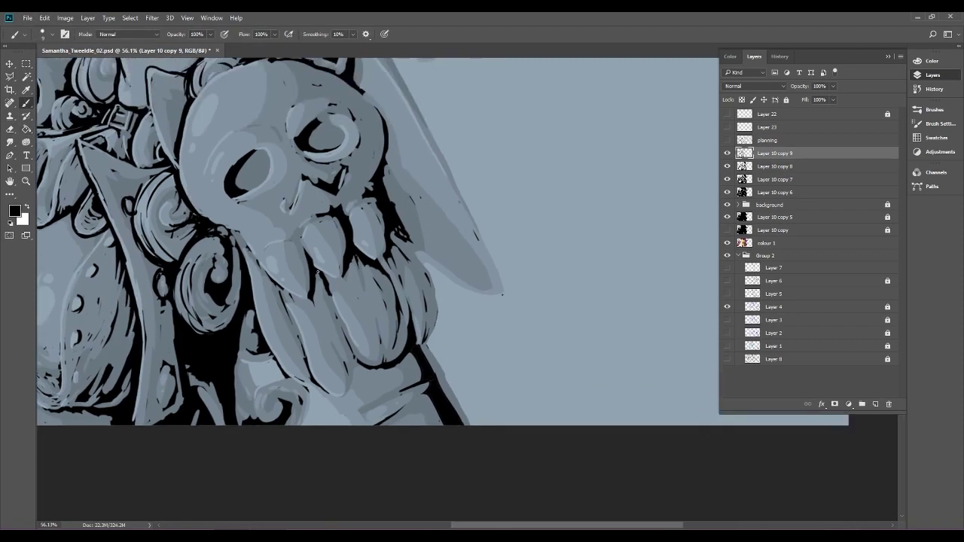
left_click_drag(345, 311, 411, 398)
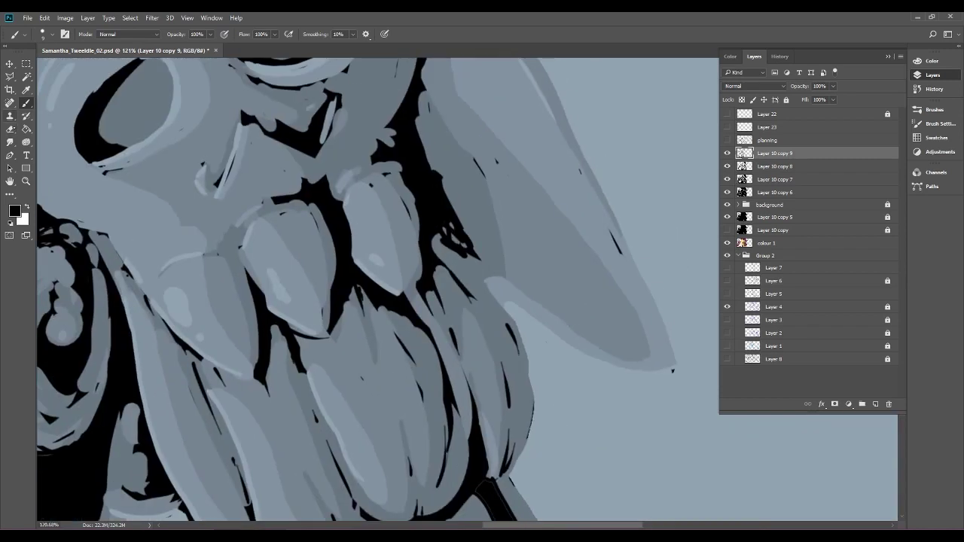
key("e")
mouse_move(276, 177)
left_mouse_down()
mouse_move(311, 178)
mouse_move(284, 174)
mouse_move(312, 176)
mouse_move(269, 182)
mouse_move(315, 182)
mouse_move(318, 170)
mouse_move(288, 186)
mouse_move(298, 219)
left_mouse_up()
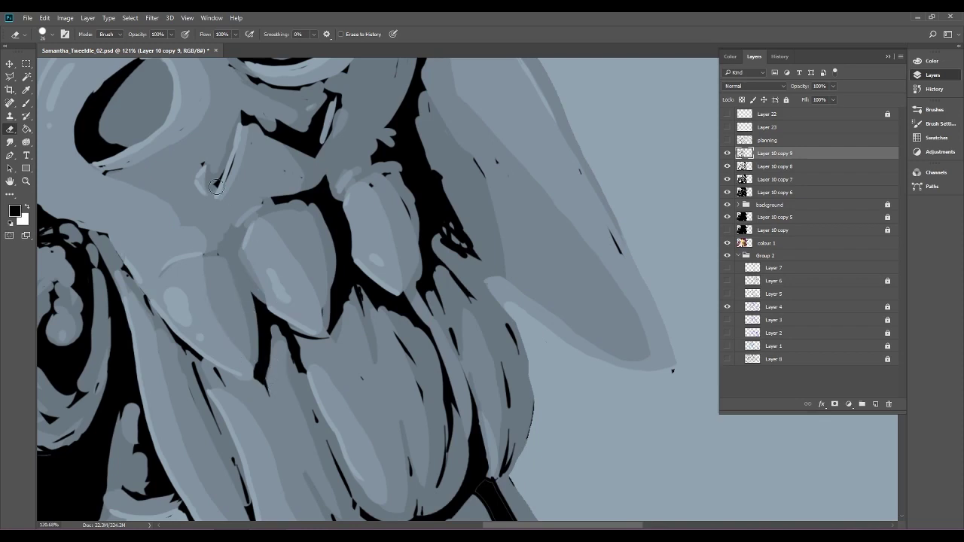
left_click_drag(222, 197, 243, 110)
mouse_move(238, 144)
left_mouse_down()
mouse_move(256, 124)
mouse_move(270, 139)
mouse_move(298, 120)
mouse_move(283, 164)
mouse_move(316, 117)
mouse_move(304, 161)
mouse_move(332, 100)
mouse_move(311, 157)
mouse_move(343, 102)
mouse_move(322, 105)
left_mouse_up()
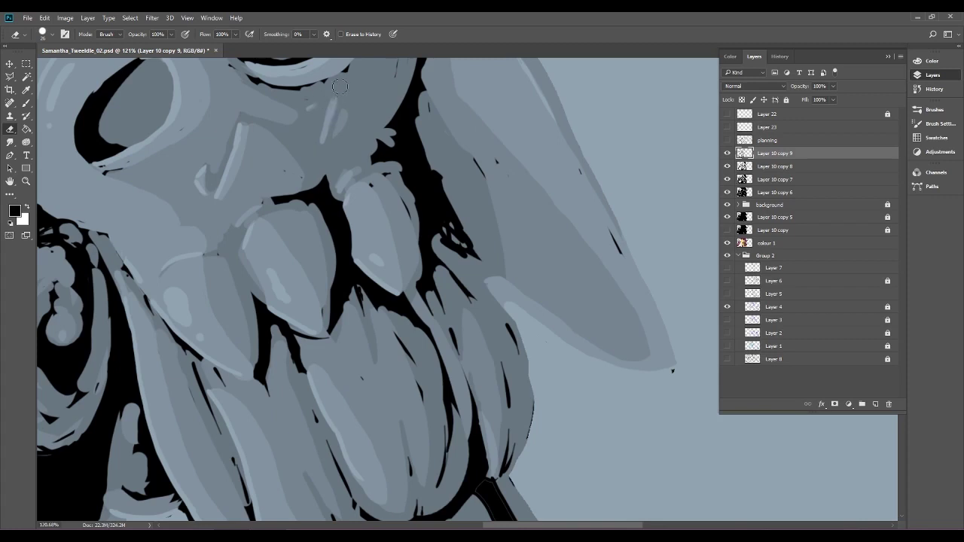
left_click(741, 308)
left_click_drag(431, 183, 373, 286)
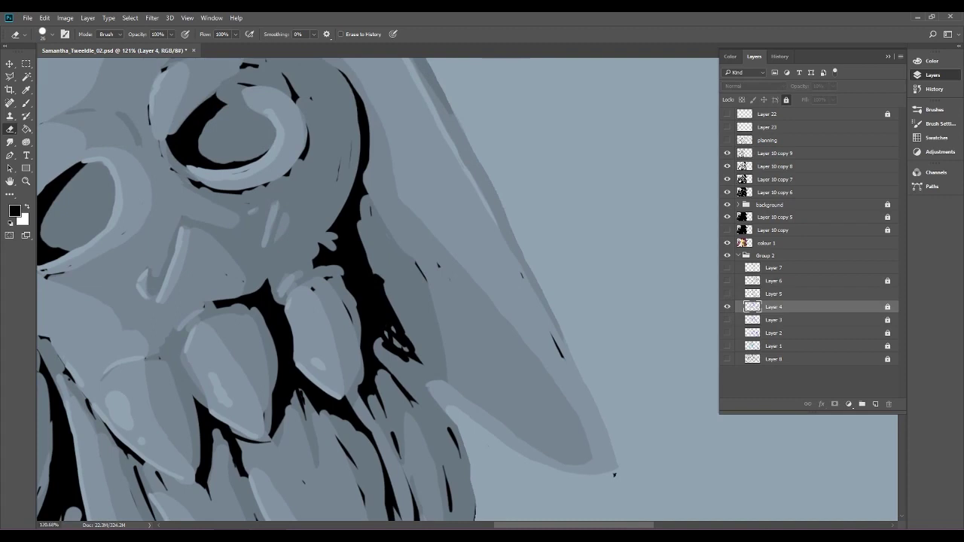
key("b")
left_click(385, 329)
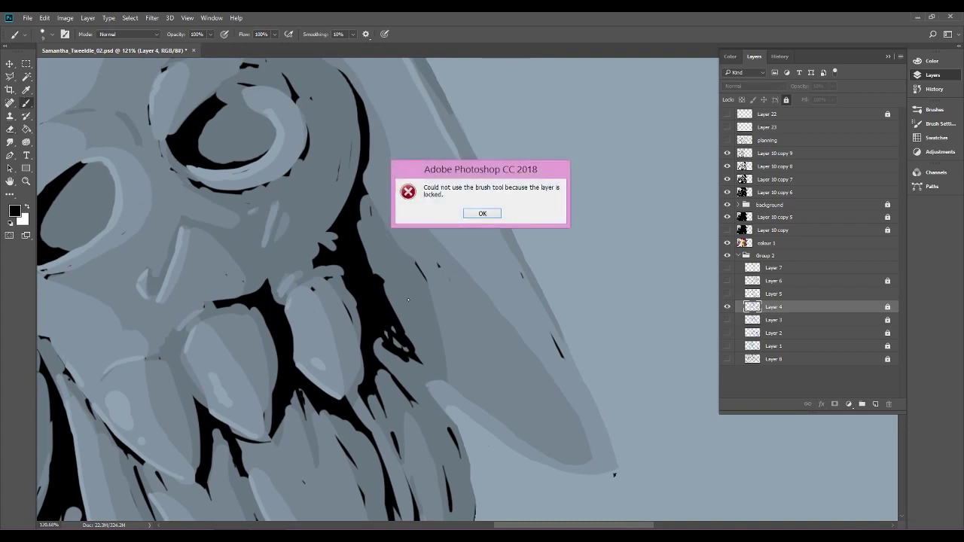
left_click(482, 213)
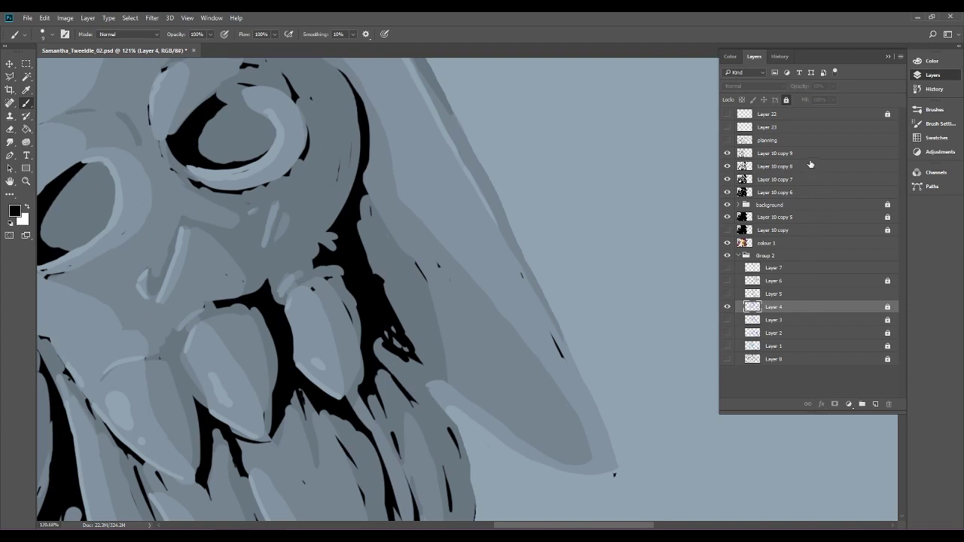
left_click(850, 151)
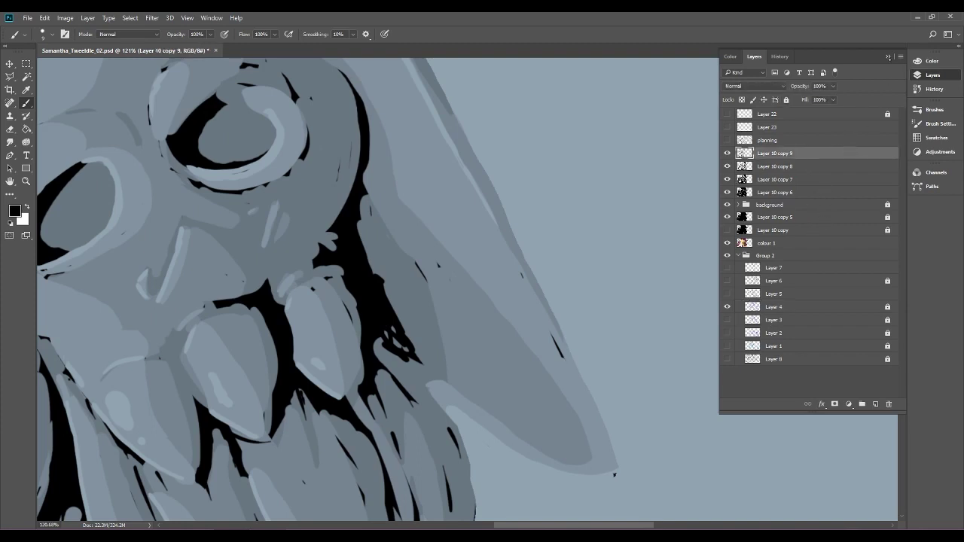
Paint the gaps in the shadow between the skull's jaw and the hat brim solid black, ending in a clean point.
left_click(889, 58)
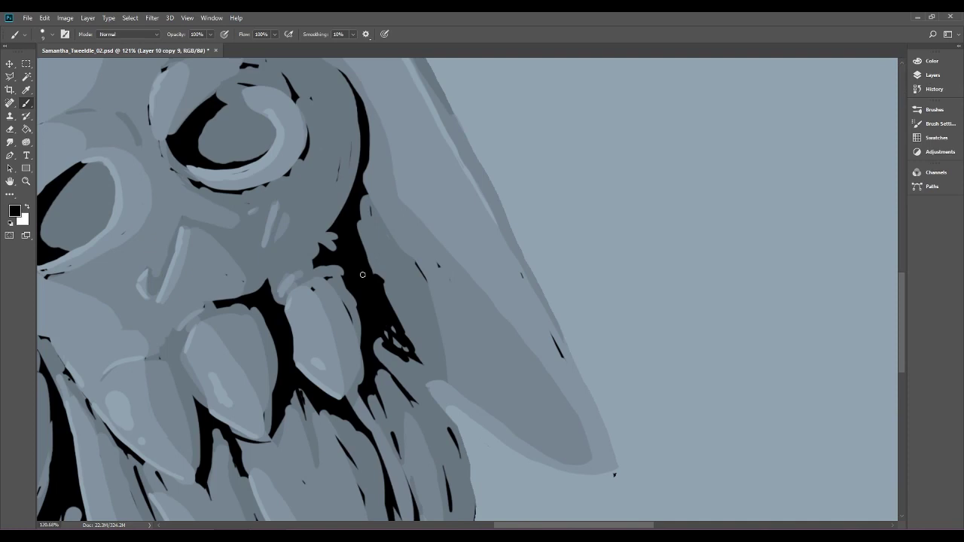
left_click_drag(381, 326, 402, 351)
left_click_drag(356, 215, 405, 333)
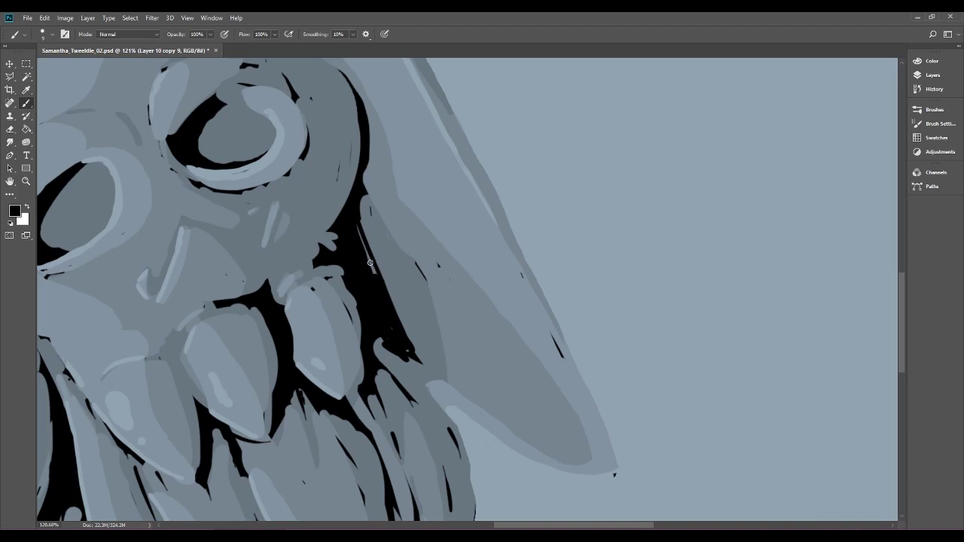
left_click_drag(382, 223, 375, 274)
left_click_drag(419, 355, 407, 335)
Erase the stray black marks along the hat brim beside the skull, including the speck at its tip.
key("e")
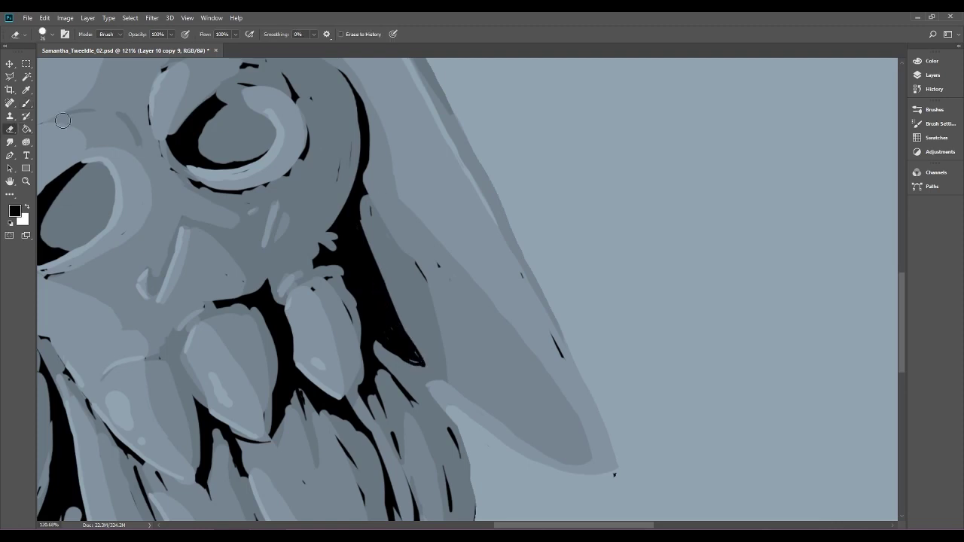
left_click_drag(368, 200, 366, 214)
mouse_move(438, 302)
left_mouse_down()
mouse_move(423, 287)
mouse_move(438, 267)
left_mouse_up()
left_click_drag(563, 357, 554, 337)
left_click_drag(525, 279, 520, 271)
left_click(616, 477)
Paint a thin, angular black line with hooked ends for the skull's nose.
scroll(482, 301, "down", 3)
scroll(483, 301, "down", 4)
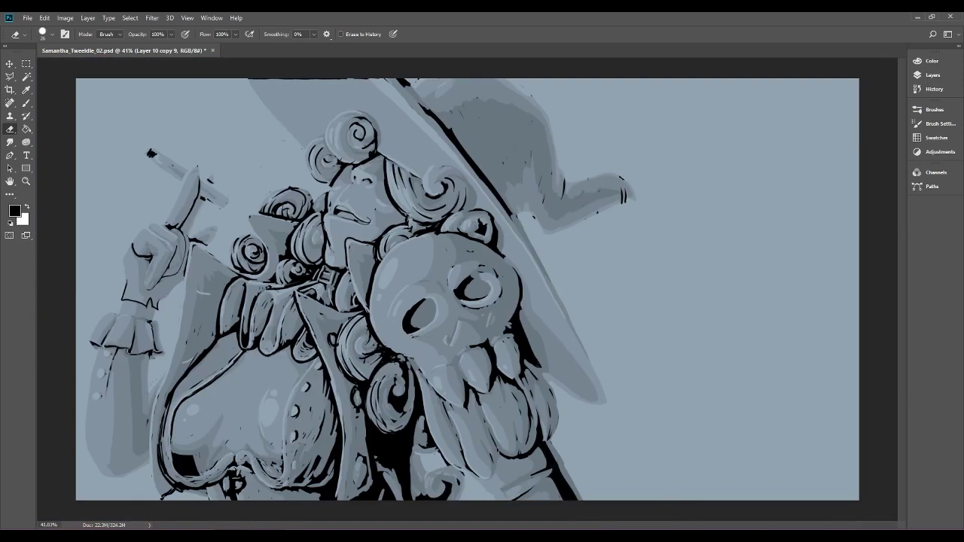
scroll(482, 294, "up", 5)
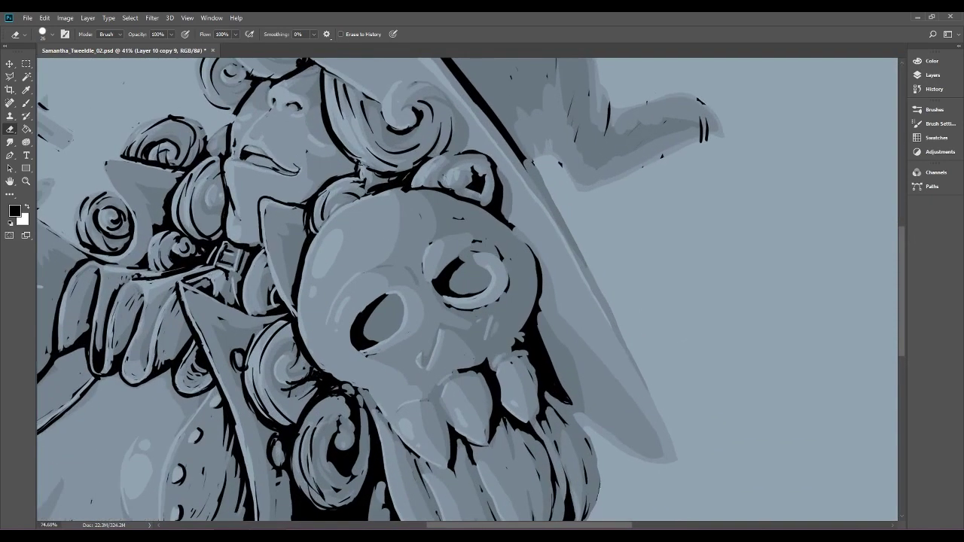
key("b")
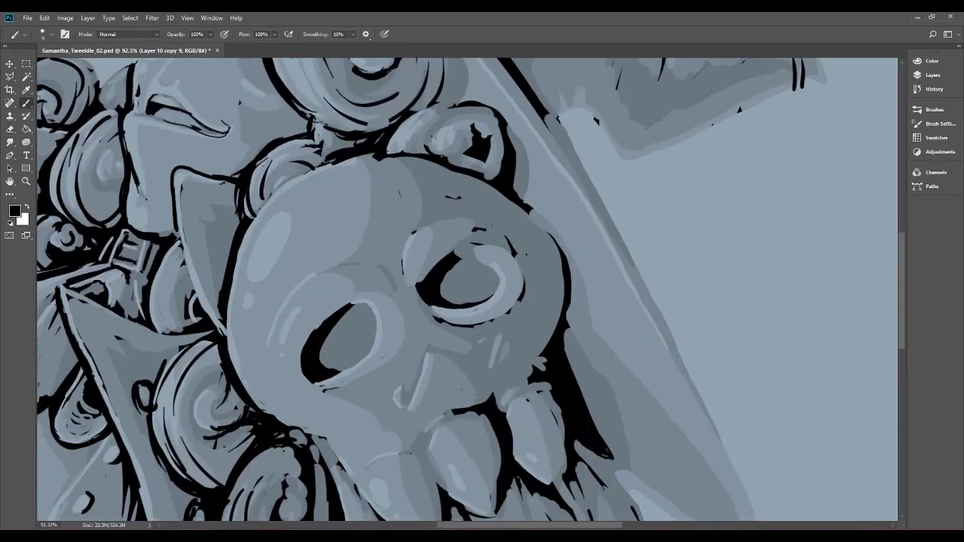
scroll(452, 294, "up", 2)
mouse_move(342, 373)
left_mouse_down()
mouse_move(349, 400)
mouse_move(385, 307)
mouse_move(471, 330)
mouse_move(488, 294)
left_mouse_up()
key("ctrl+z")
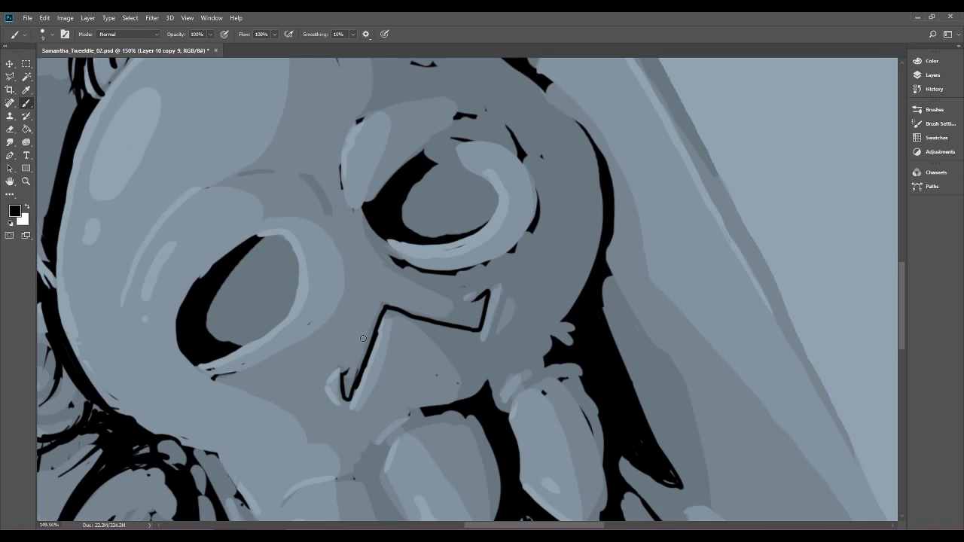
Clean up the stray black marks around the skull's eye socket, forehead and teeth.
mouse_move(452, 271)
left_mouse_down()
mouse_move(492, 262)
mouse_move(539, 206)
mouse_move(508, 256)
mouse_move(538, 214)
mouse_move(519, 156)
left_mouse_up()
key("ctrl+0")
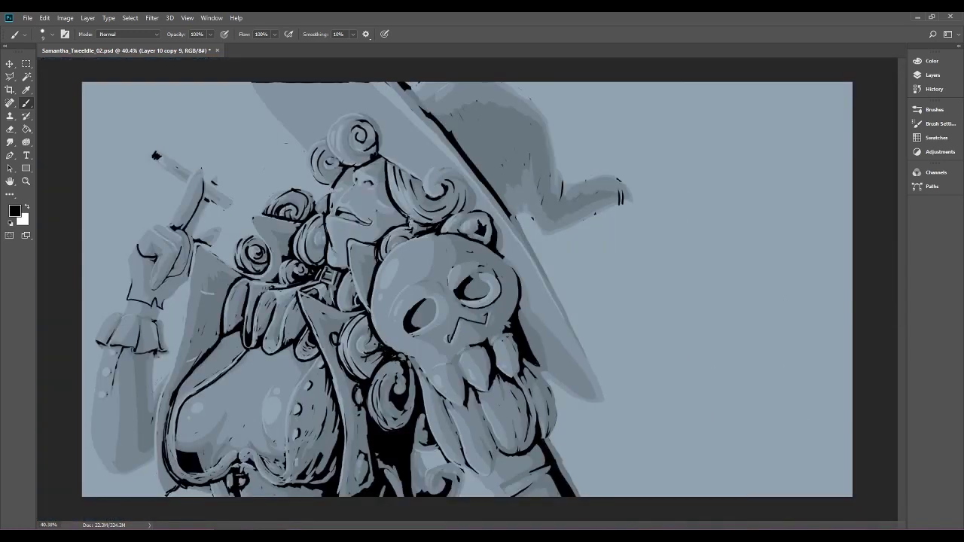
key("e")
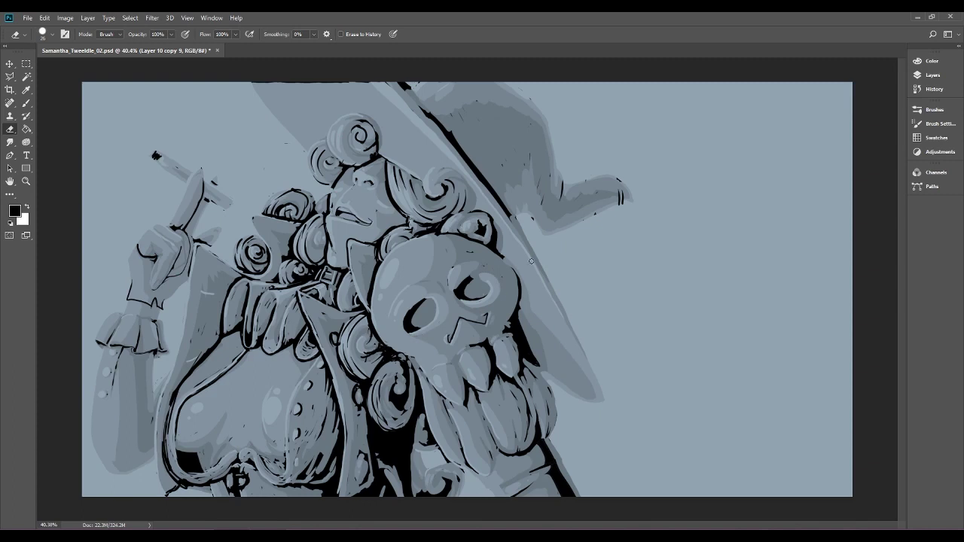
scroll(531, 261, "up", 5)
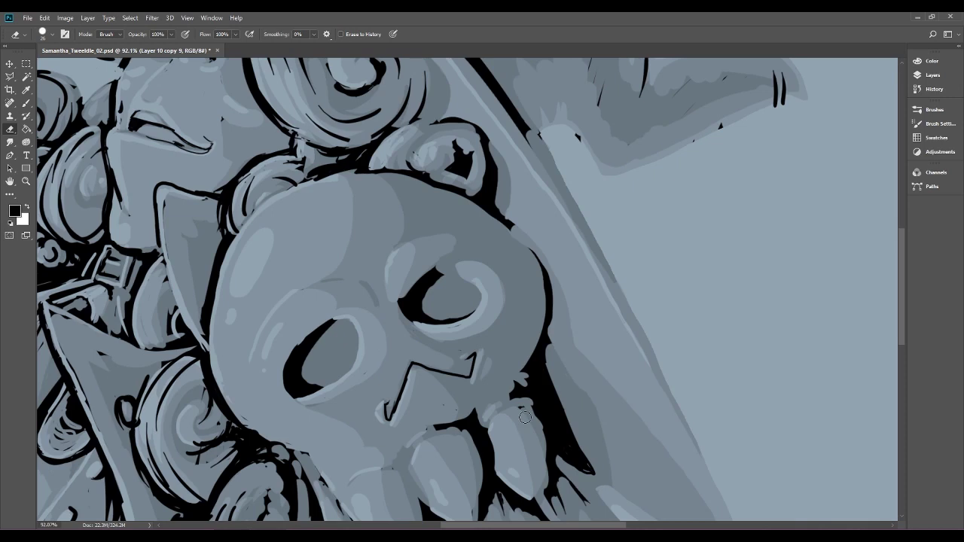
left_click_drag(601, 391, 529, 242)
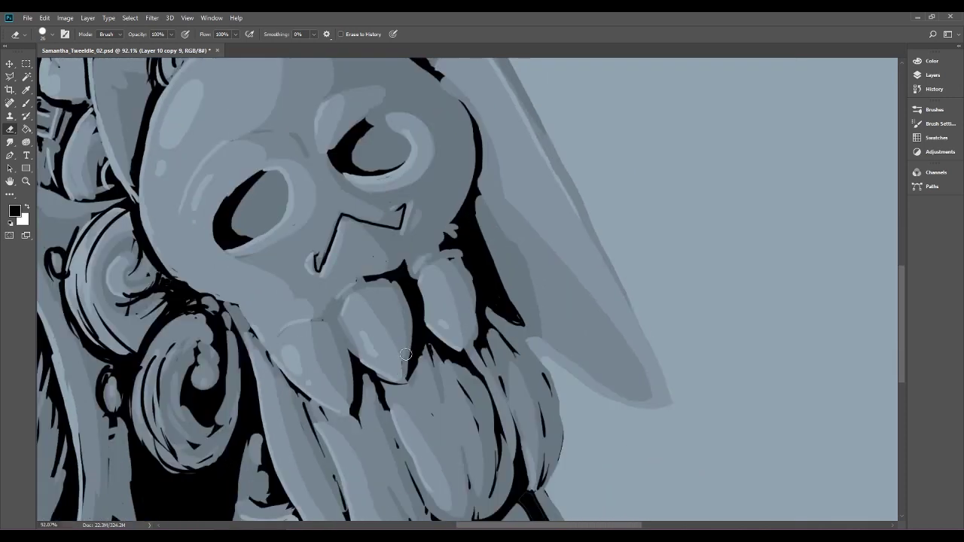
mouse_move(463, 352)
left_mouse_down()
mouse_move(467, 281)
mouse_move(474, 314)
mouse_move(467, 265)
left_mouse_up()
Erase the black button outlines and loose strokes from the coat lapel beside the bodice.
left_click_drag(222, 284, 409, 154)
left_click_drag(298, 340, 305, 304)
left_click_drag(272, 360, 269, 300)
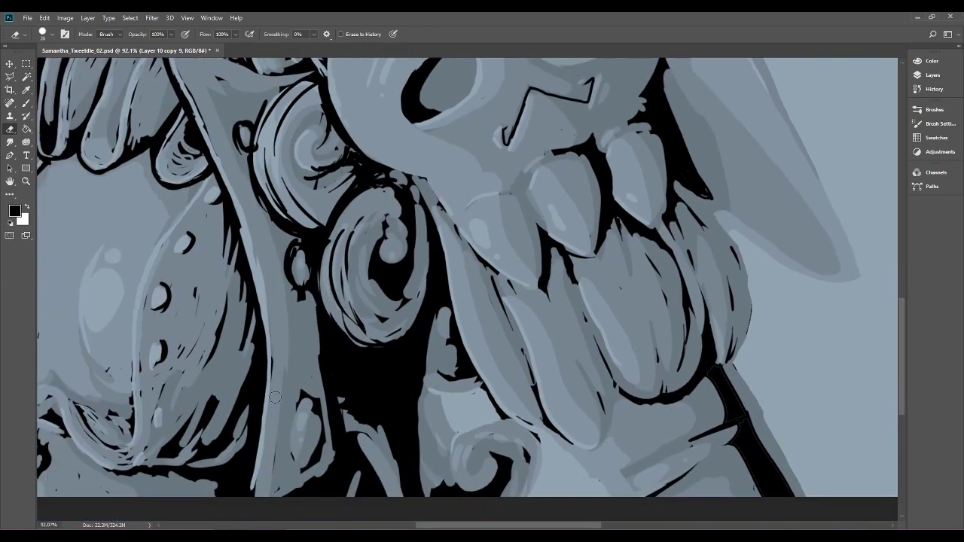
mouse_move(294, 459)
left_mouse_down()
mouse_move(297, 417)
mouse_move(316, 399)
left_mouse_up()
mouse_move(303, 299)
left_mouse_down()
mouse_move(293, 242)
mouse_move(302, 286)
mouse_move(305, 262)
mouse_move(303, 280)
mouse_move(325, 296)
left_mouse_up()
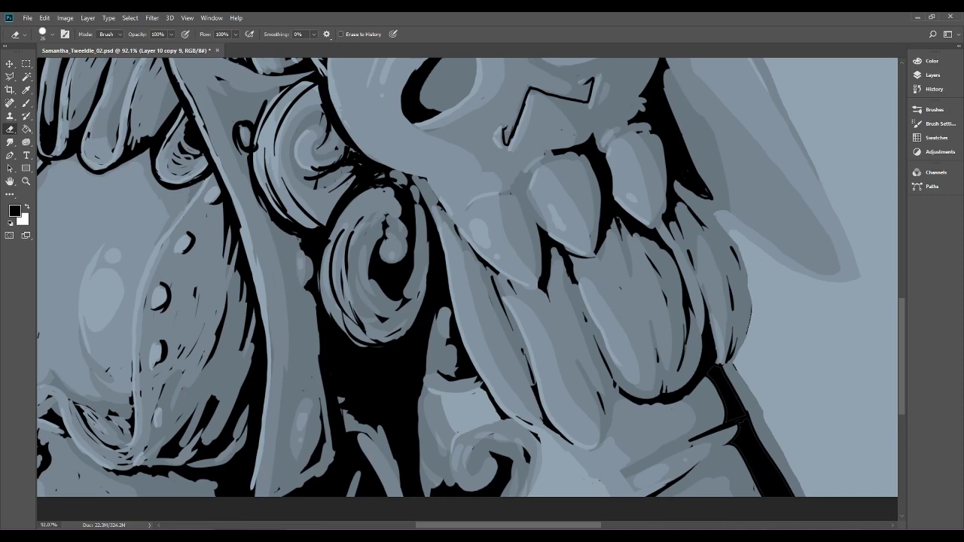
Ink a thin black edge along the lower form beside the small curl at the canvas's bottom edge.
left_click_drag(452, 317, 424, 247)
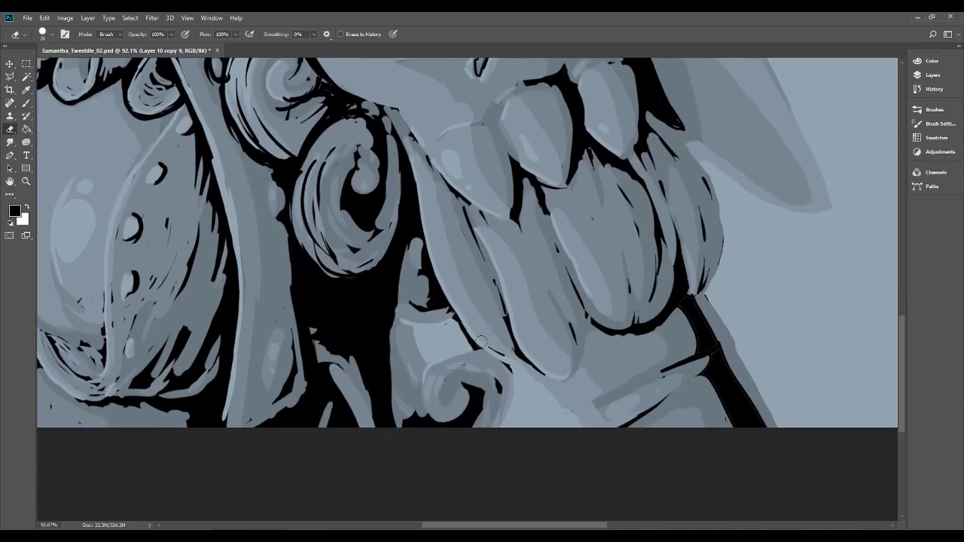
left_click(26, 103)
left_click_drag(468, 388, 456, 380)
mouse_move(429, 415)
left_mouse_down()
mouse_move(426, 367)
mouse_move(423, 414)
mouse_move(390, 354)
left_mouse_up()
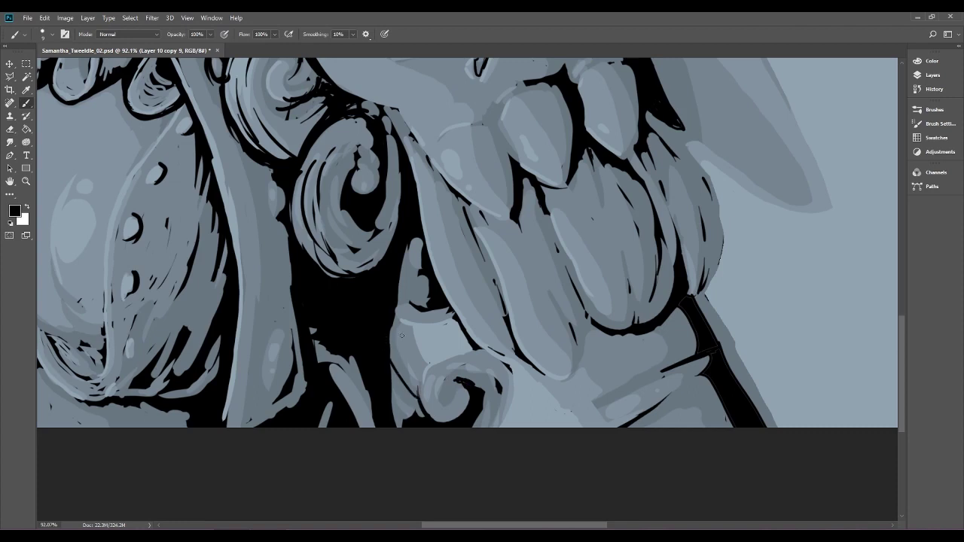
Block in solid black around the lower form beside the small curl using a larger brush.
left_click(52, 34)
left_click(65, 66)
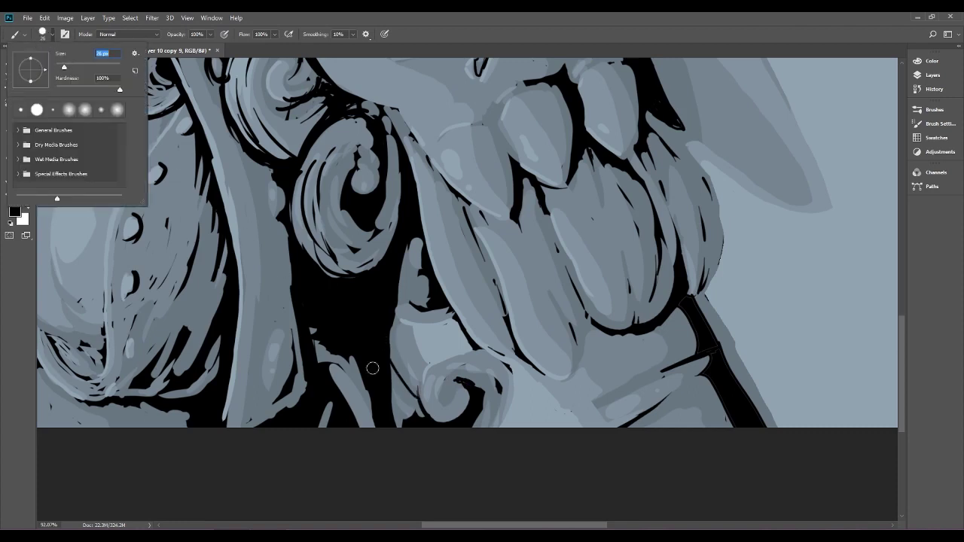
left_click(384, 366)
mouse_move(413, 403)
left_mouse_down()
mouse_move(385, 361)
mouse_move(394, 380)
left_mouse_up()
mouse_move(409, 428)
left_mouse_down()
mouse_move(387, 391)
mouse_move(416, 428)
mouse_move(405, 390)
mouse_move(414, 398)
mouse_move(401, 434)
left_mouse_up()
left_click_drag(351, 355, 369, 387)
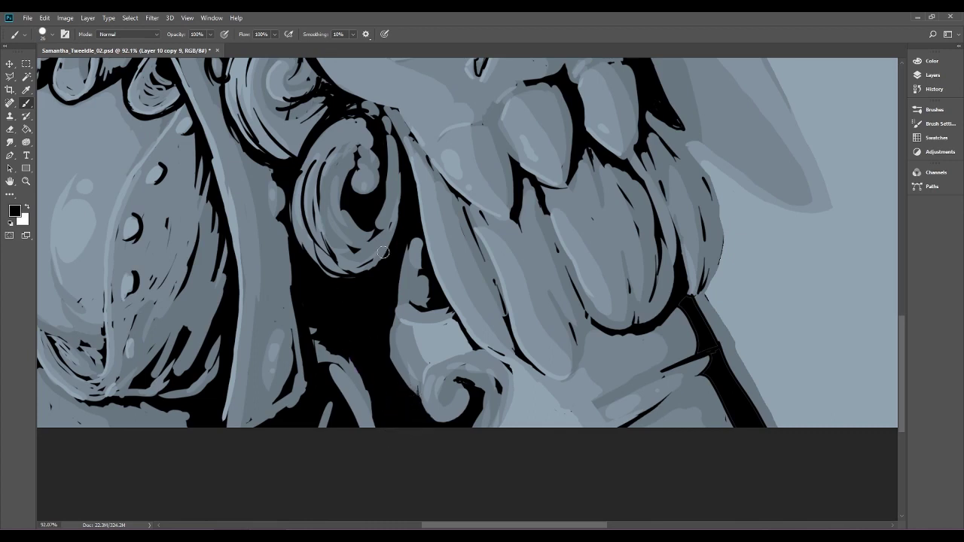
mouse_move(417, 344)
left_mouse_down()
mouse_move(371, 340)
mouse_move(419, 339)
left_mouse_up()
Examine the whole illustration and its details around the skull and collar ruffles.
left_click_drag(407, 302, 682, 263)
left_click_drag(603, 287, 528, 286)
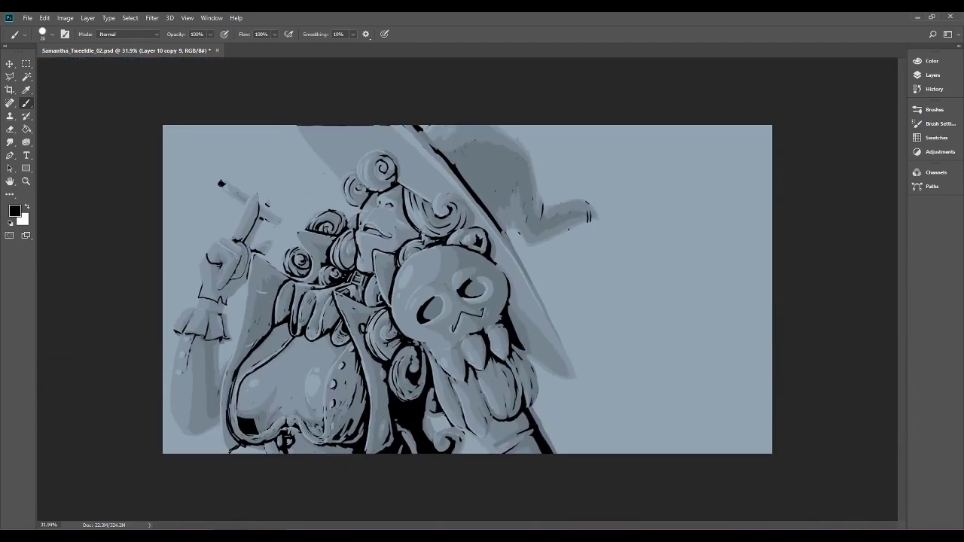
scroll(485, 304, "up", 4)
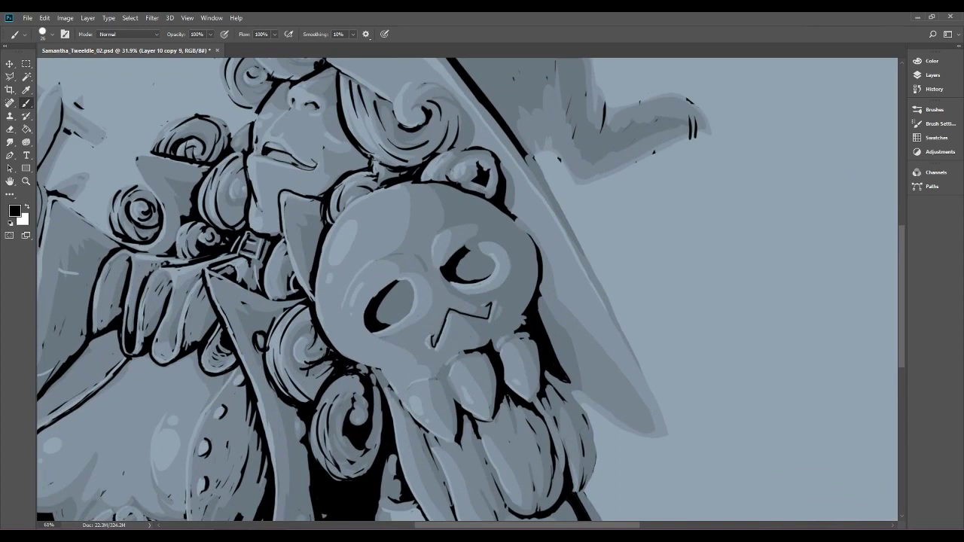
scroll(467, 289, "down", 5)
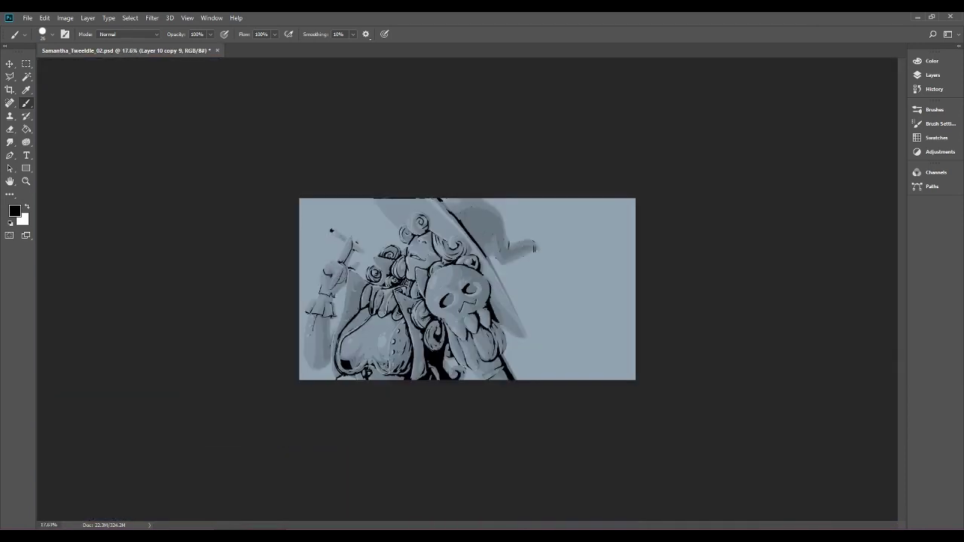
scroll(467, 289, "up", 4)
scroll(467, 289, "up", 3)
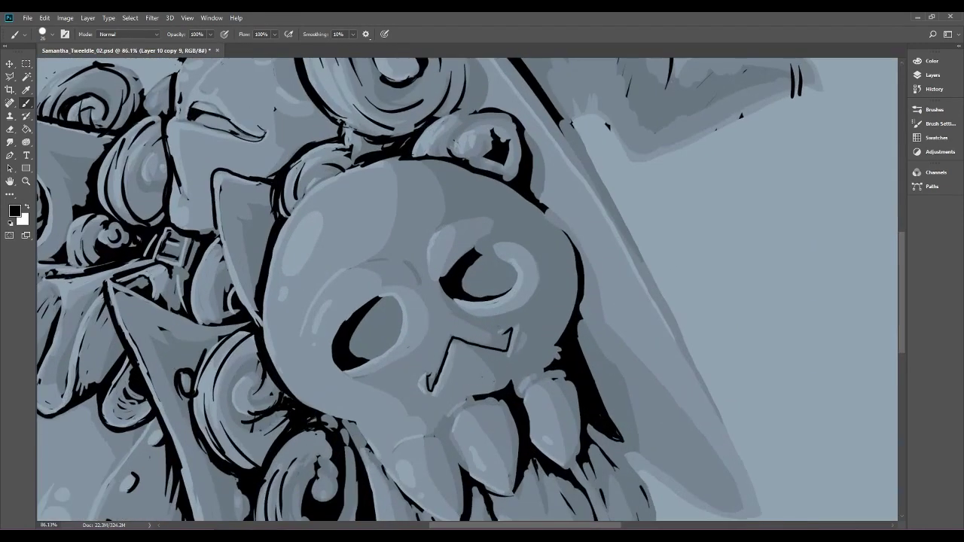
left_click_drag(377, 331, 625, 270)
scroll(354, 285, "up", 3)
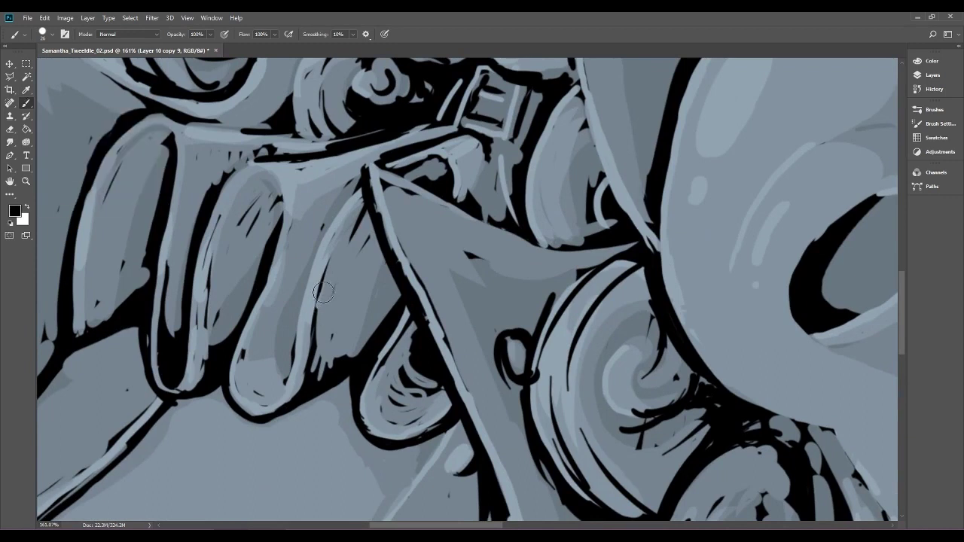
Ink black hatching strokes inside the collar ruffle beside the lapel and curved lines in the rounded fold next to it.
left_click(43, 34)
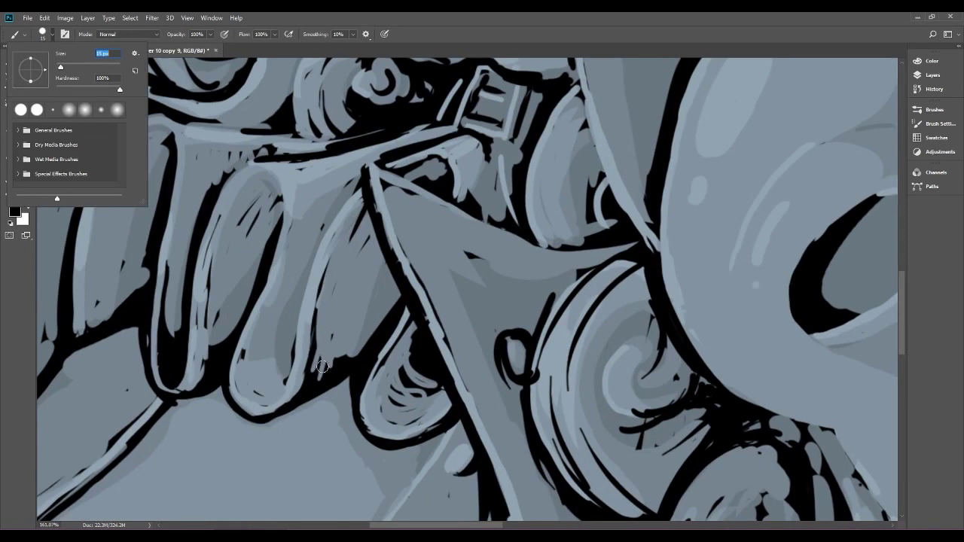
left_click_drag(319, 303, 365, 213)
left_click_drag(327, 353, 350, 283)
mouse_move(332, 331)
left_mouse_down()
mouse_move(322, 376)
mouse_move(374, 280)
left_mouse_up()
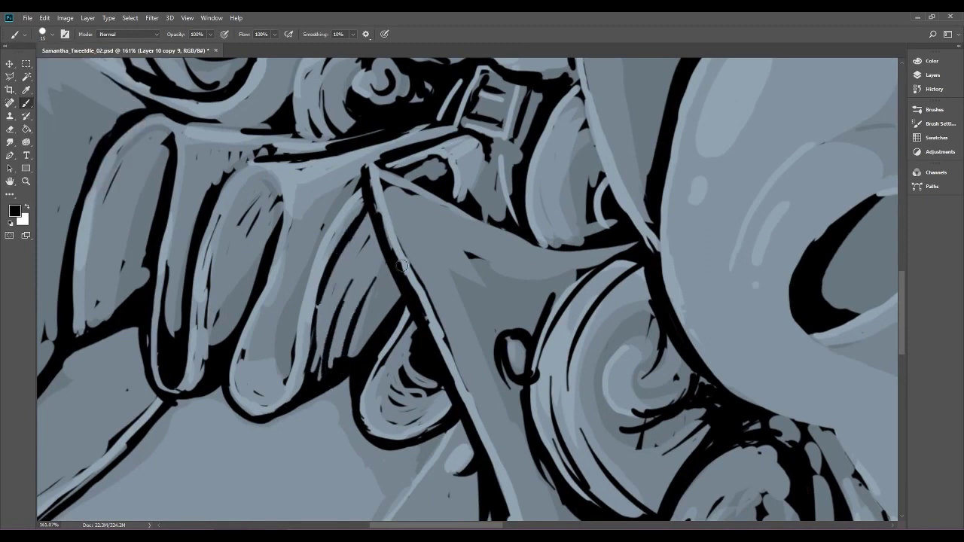
left_click_drag(243, 356, 277, 396)
left_click_drag(266, 342, 288, 377)
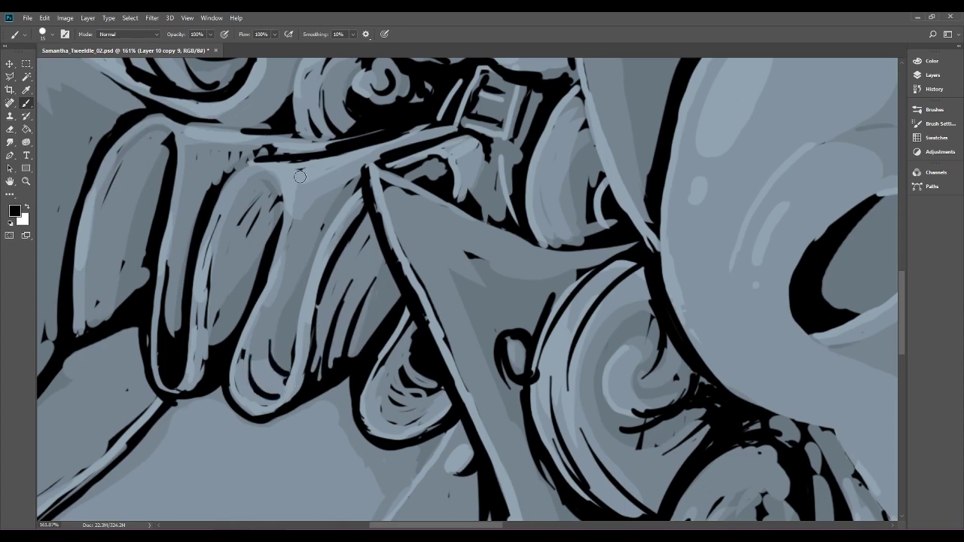
Ink short black crease lines beneath the collar band and a long contour line down the centre of the ruffle fold.
left_click_drag(286, 160, 307, 212)
left_click_drag(318, 160, 329, 197)
left_click_drag(356, 149, 349, 173)
left_click(392, 142)
left_click_drag(274, 331, 307, 228)
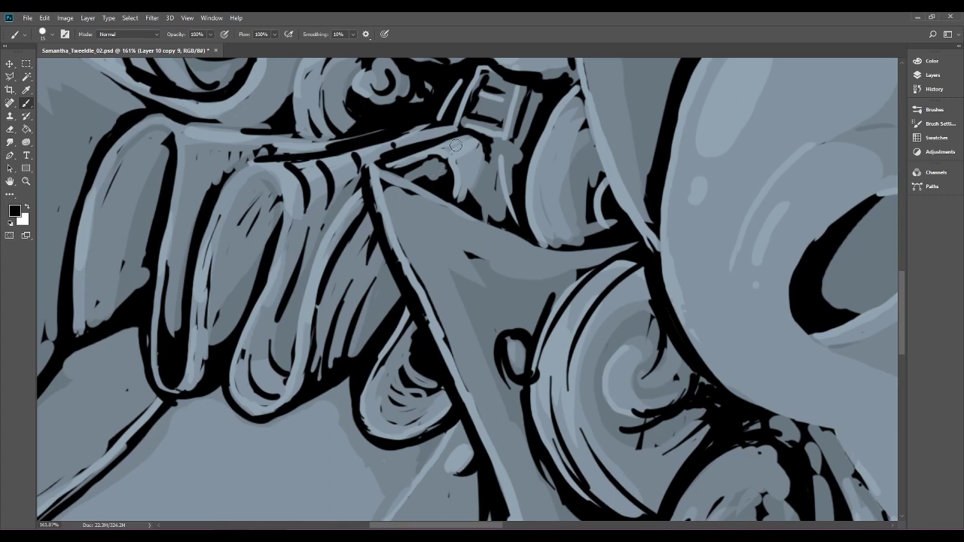
Compare the whole illustration with and without the black inking on Layer 10 copy 9, leaving the layer visible.
key("ctrl+0")
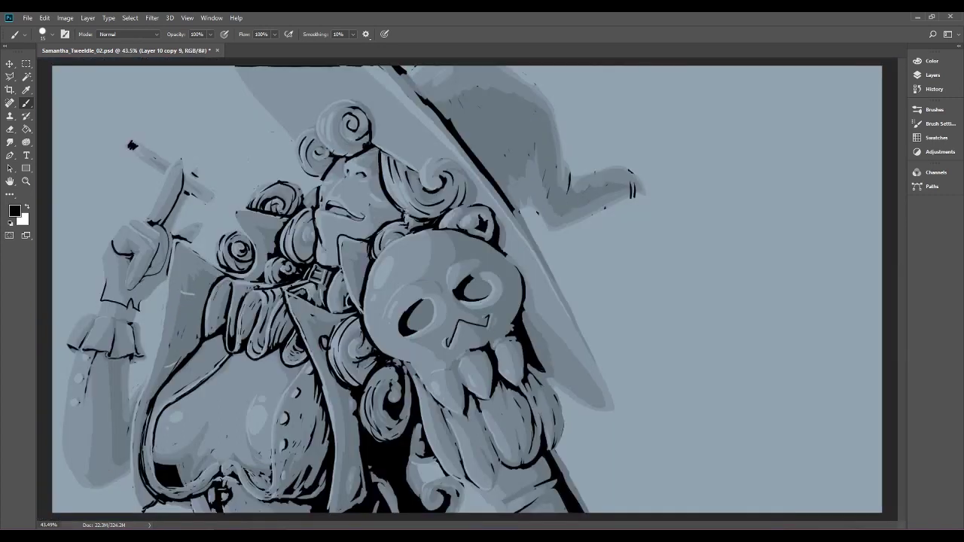
scroll(479, 281, "up", 5)
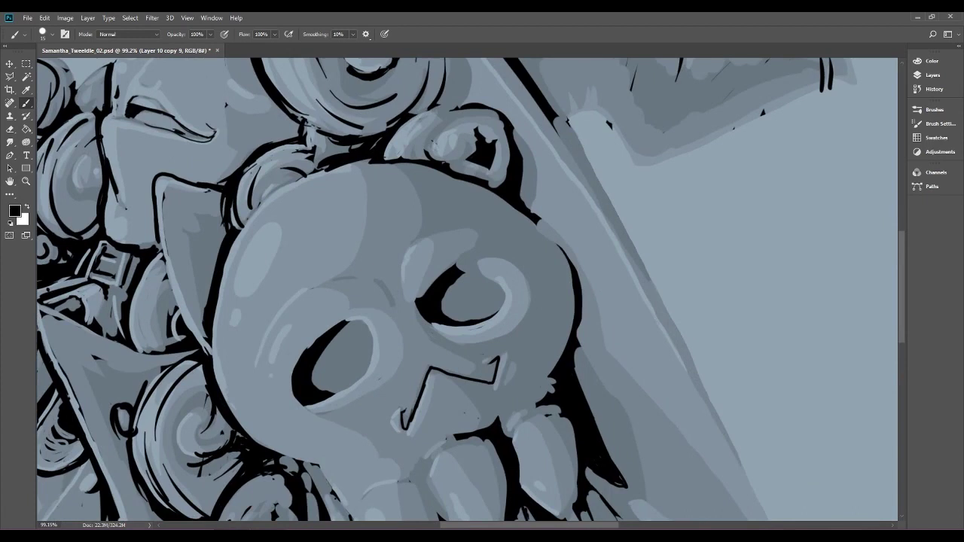
scroll(474, 281, "down", 5)
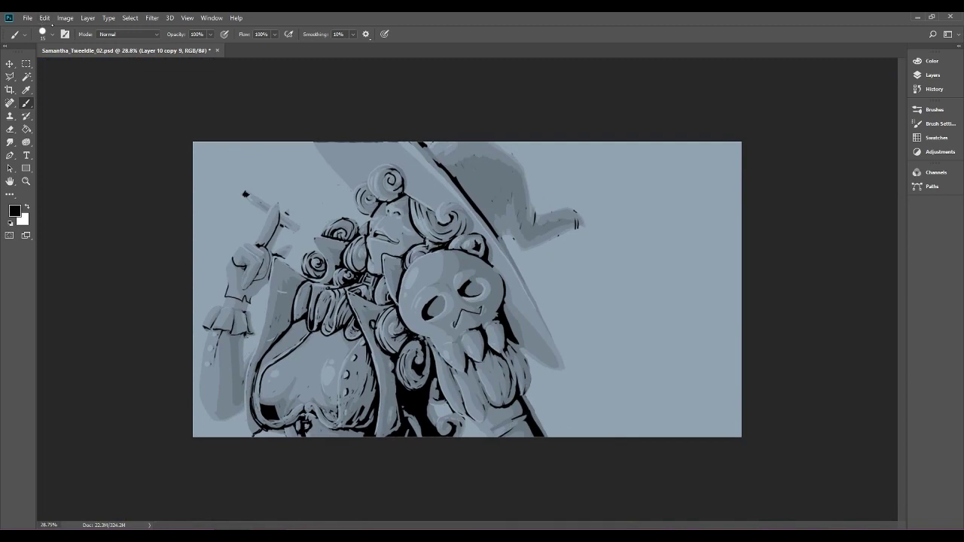
left_click(931, 75)
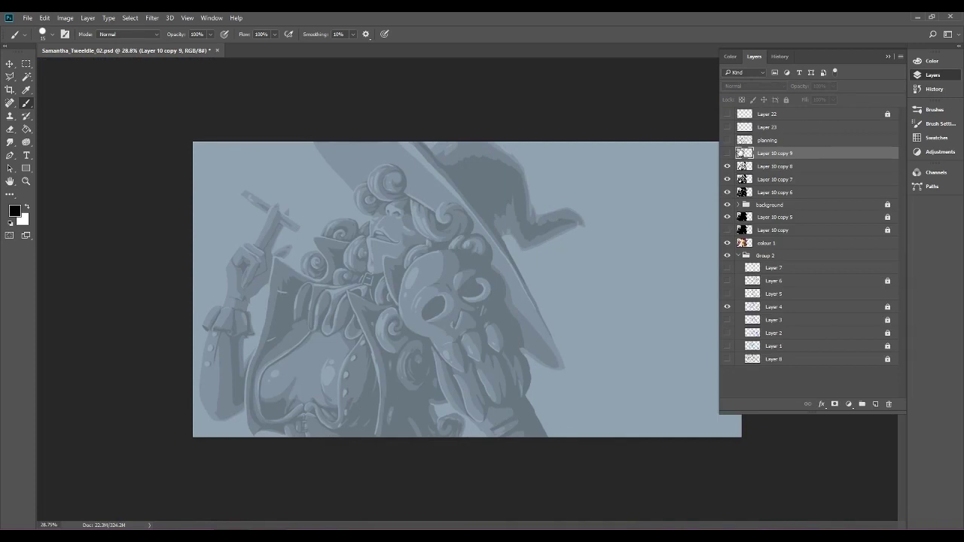
left_click(728, 153)
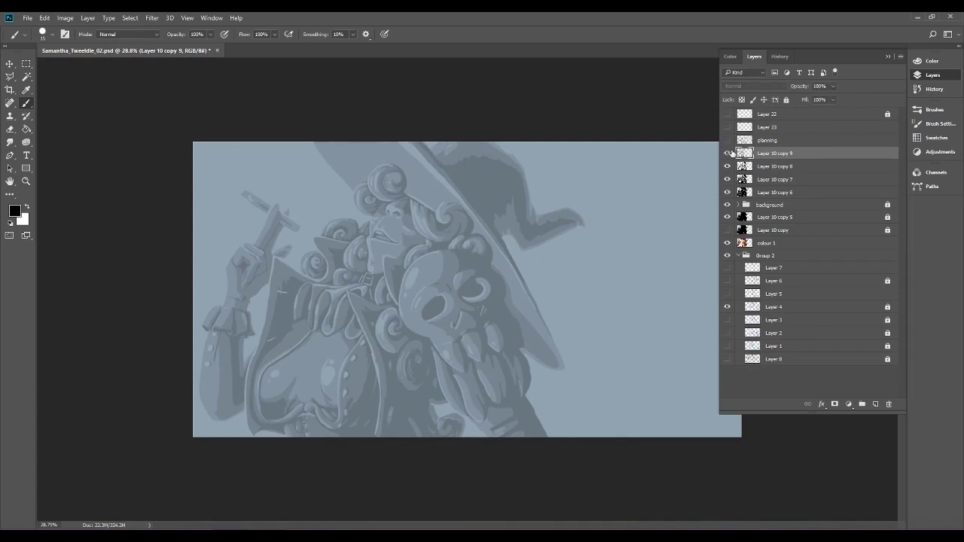
left_click(728, 153)
left_click(728, 154)
left_click(728, 154)
left_click(728, 153)
left_click(727, 154)
left_click(728, 154)
left_click(728, 153)
left_click(728, 154)
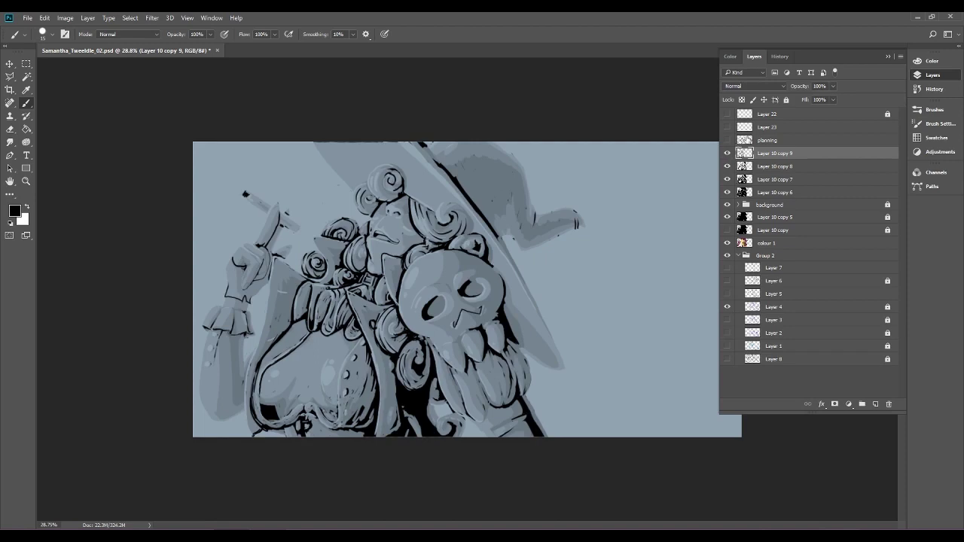
left_click(728, 154)
left_click(728, 154)
left_click(728, 154)
left_click(727, 153)
left_click(728, 154)
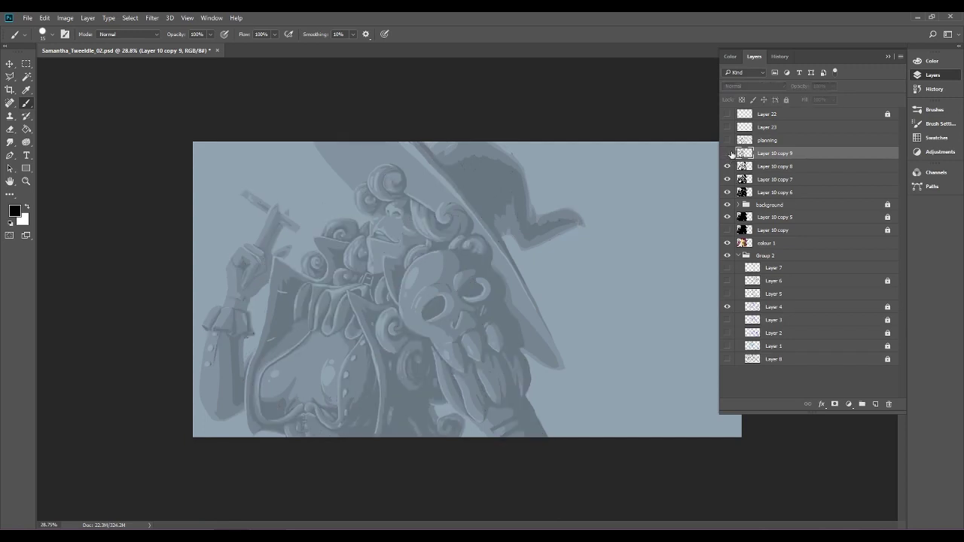
left_click(727, 154)
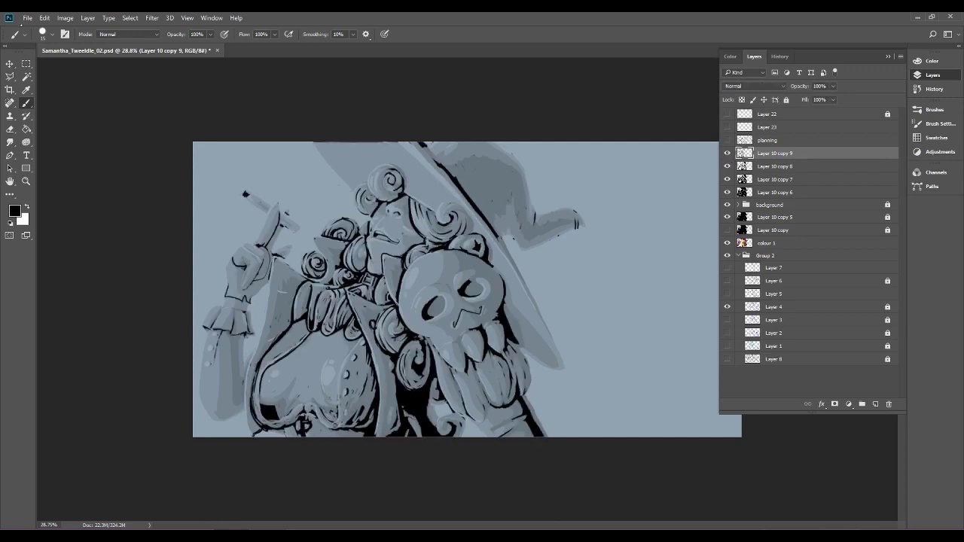
Save the illustration file.
left_click(27, 17)
left_click(45, 144)
Switch to OBS and change the active scene to "opening splash".
left_click(286, 515)
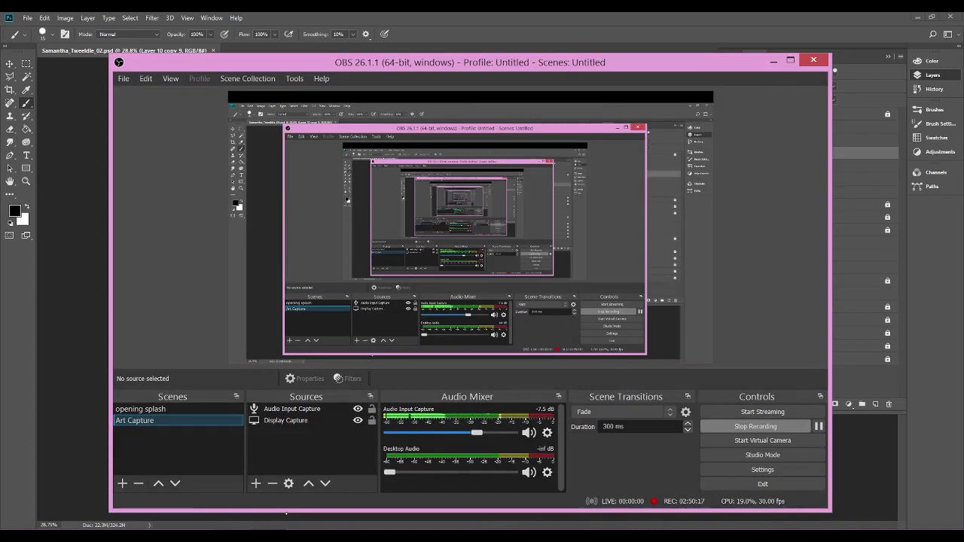
left_click(162, 409)
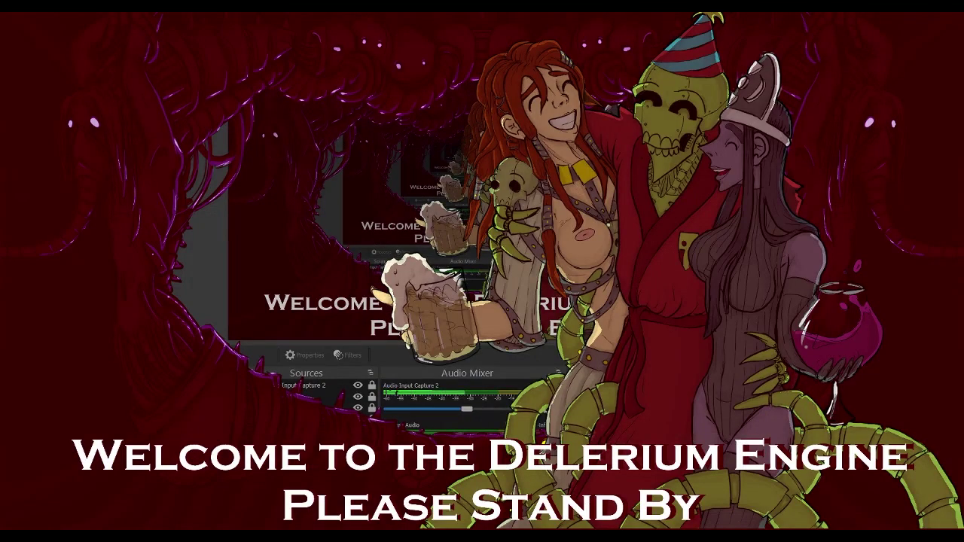